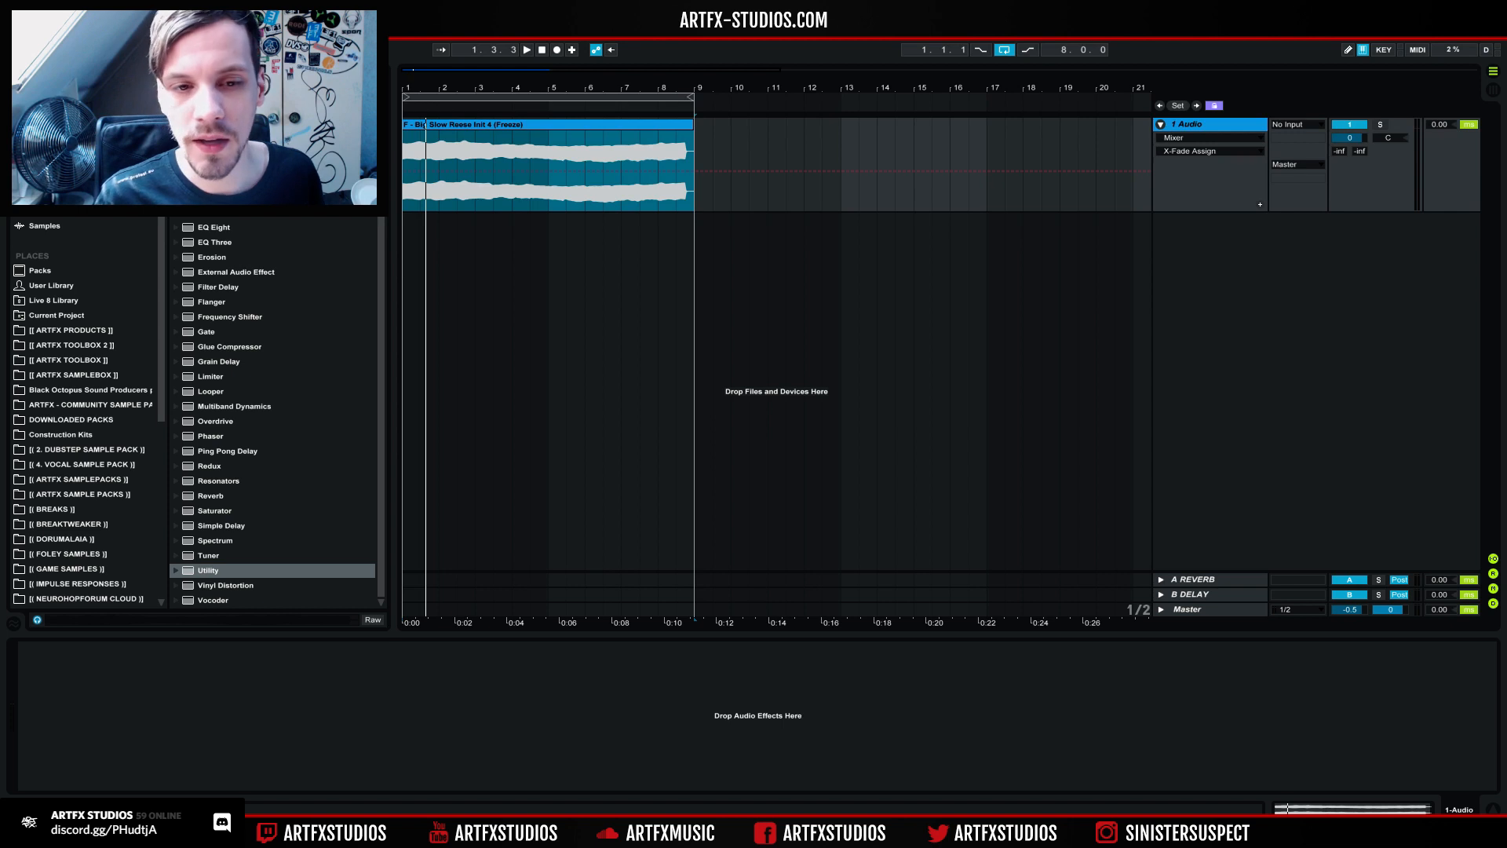
Step: Open the Big Slow Reese clip's sample settings and turn off warping
click(405, 151)
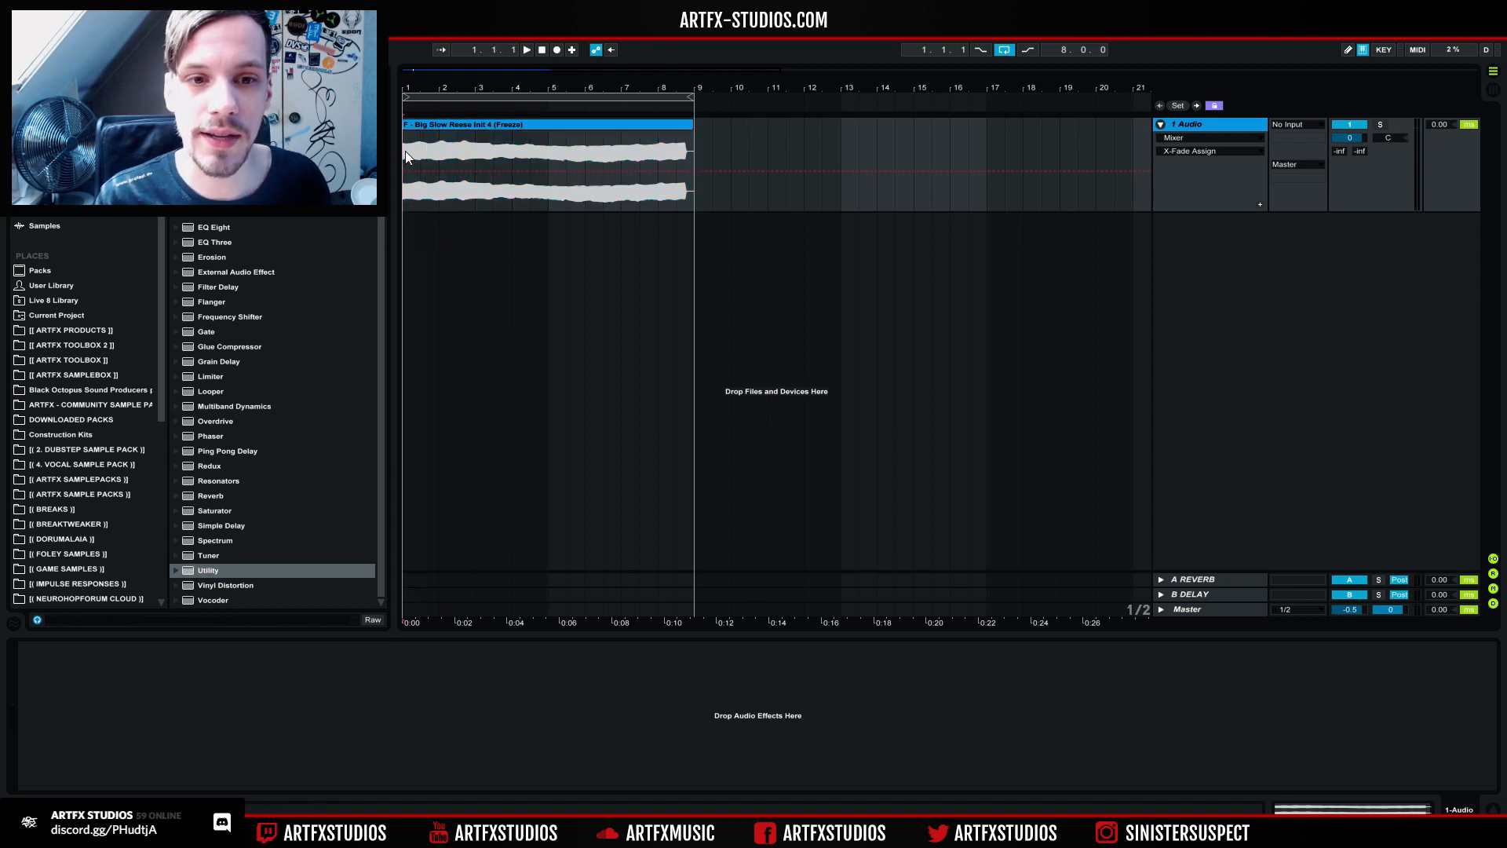
double_click(441, 126)
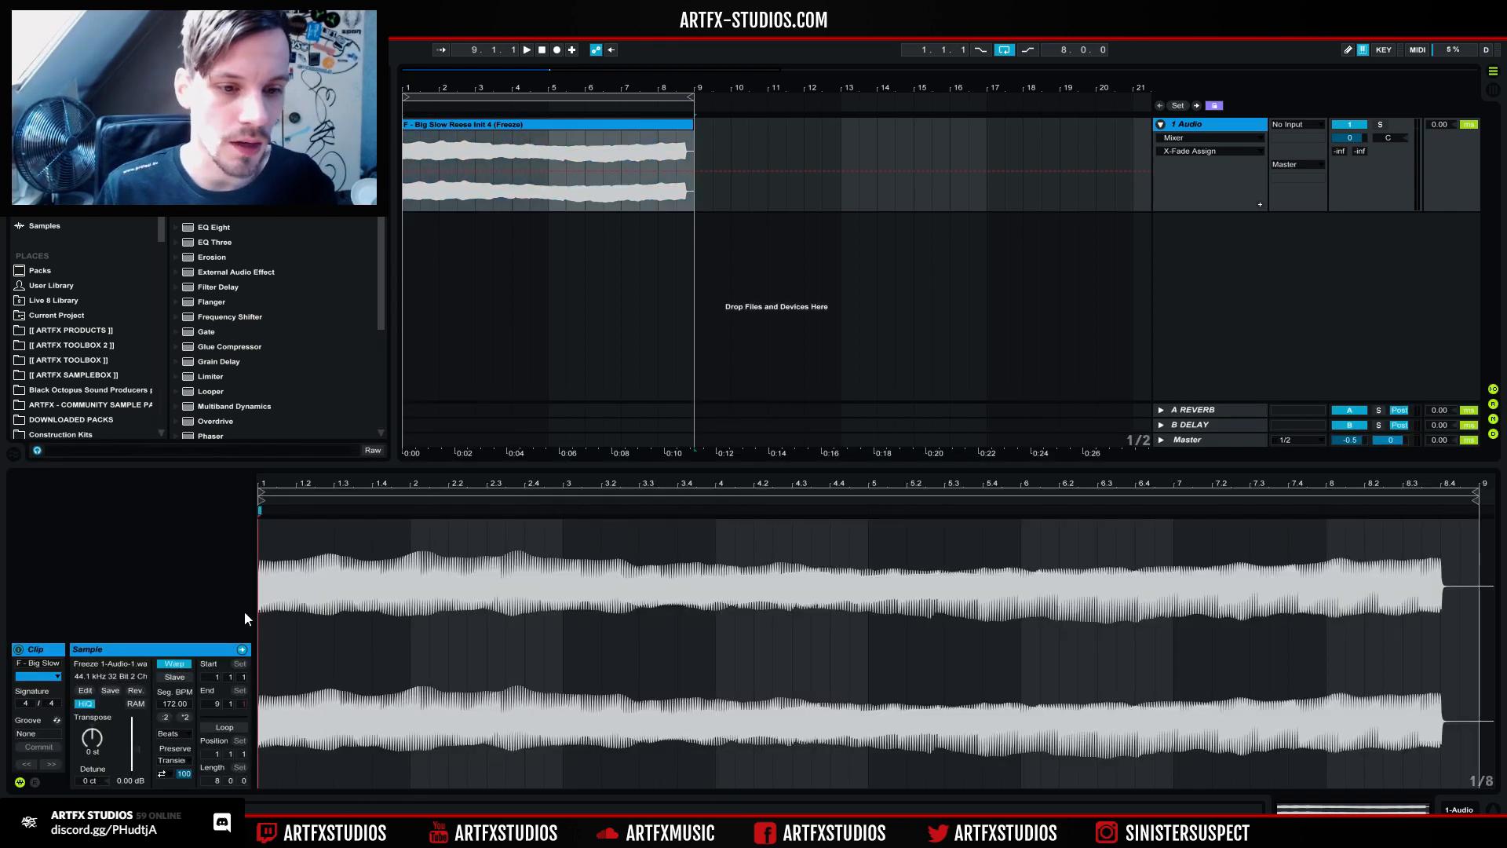
click(179, 663)
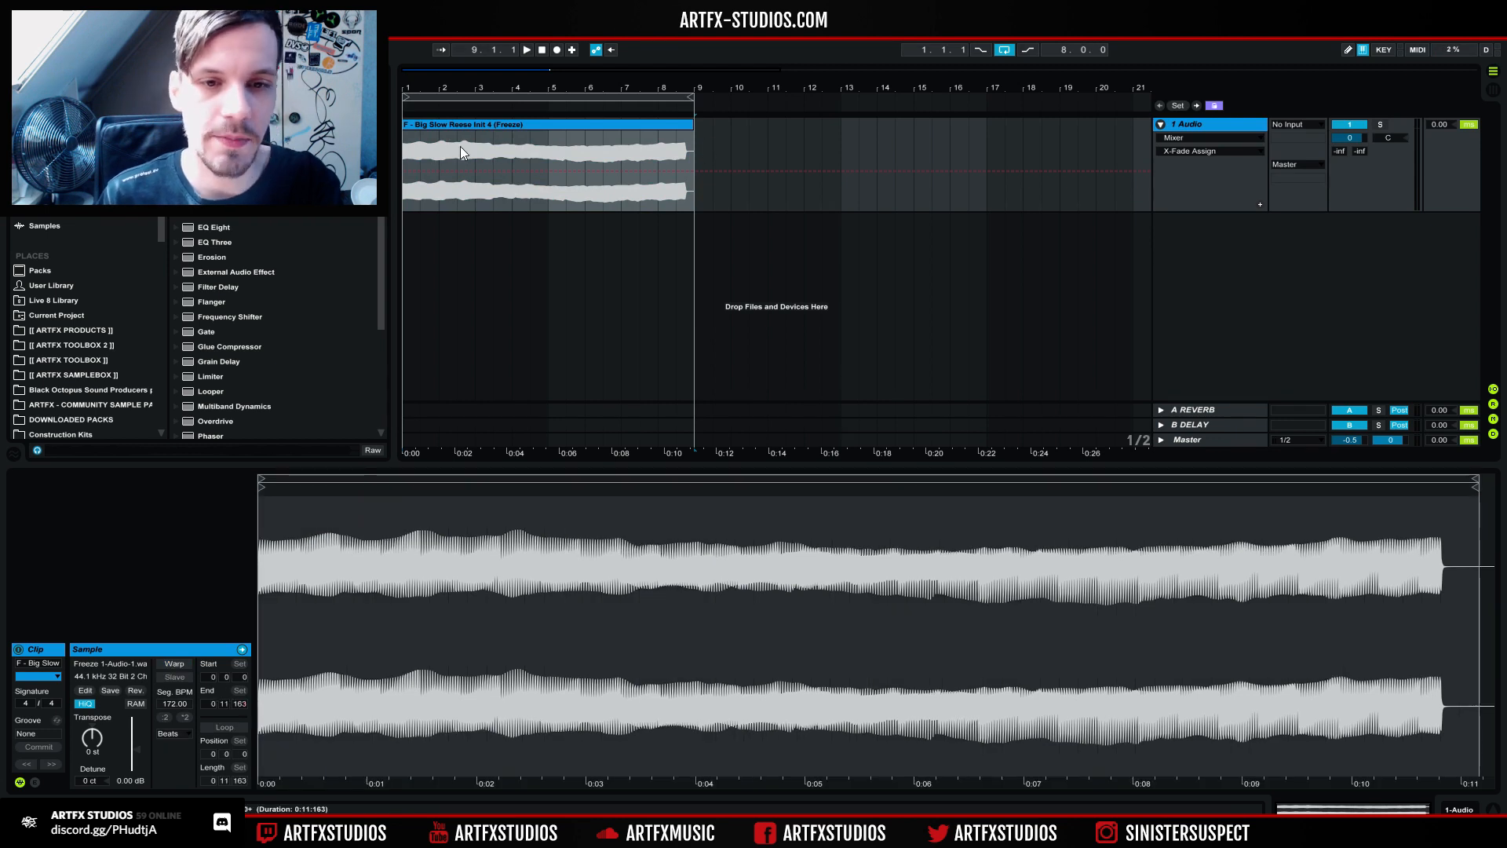
Step: Play the unwarped clip from its start to hear the dry bass
click(408, 146)
key(space)
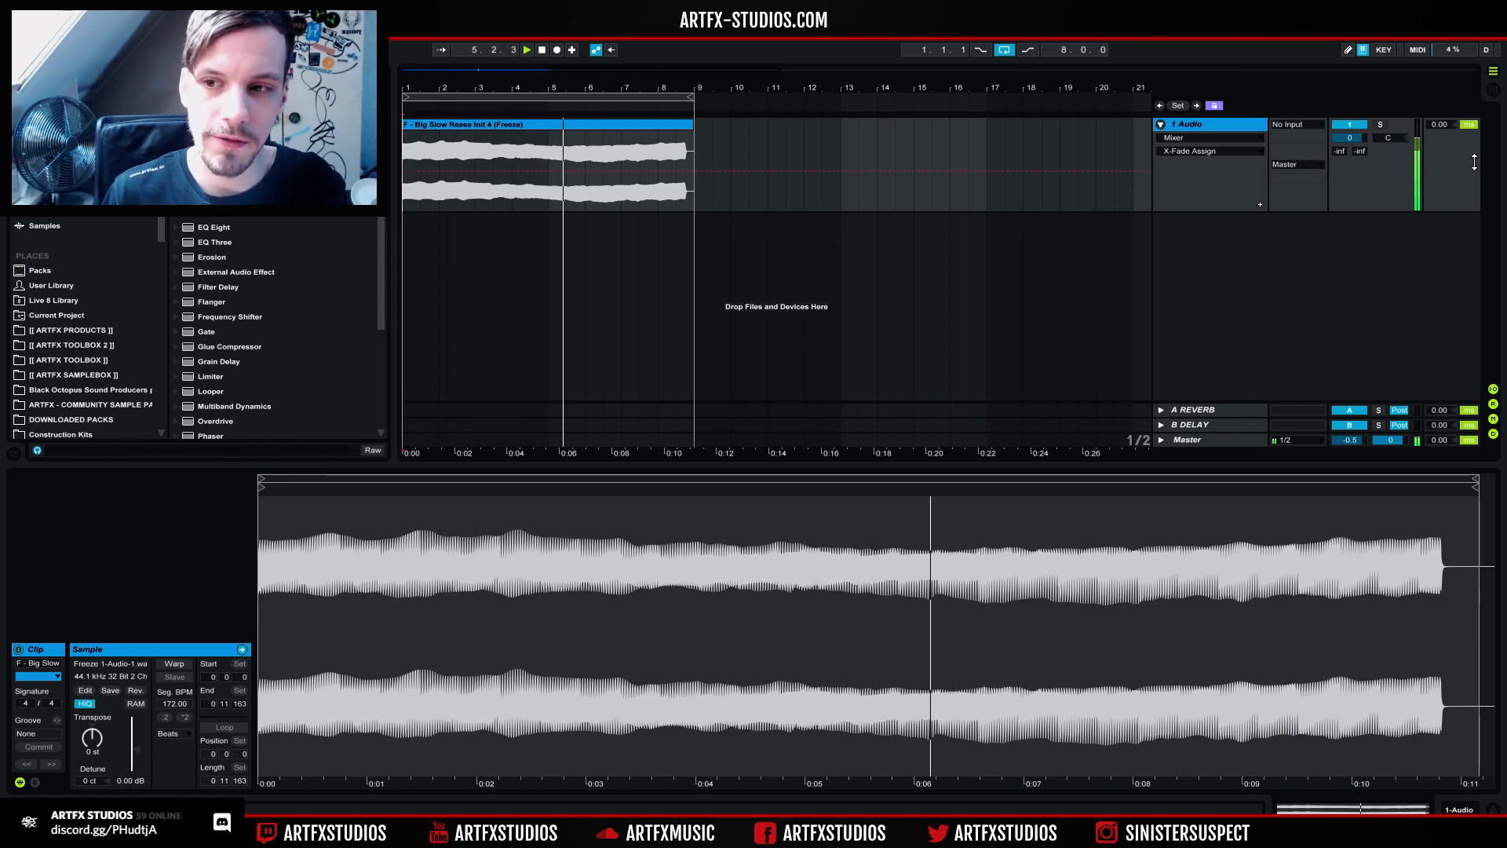
click(414, 135)
key(space)
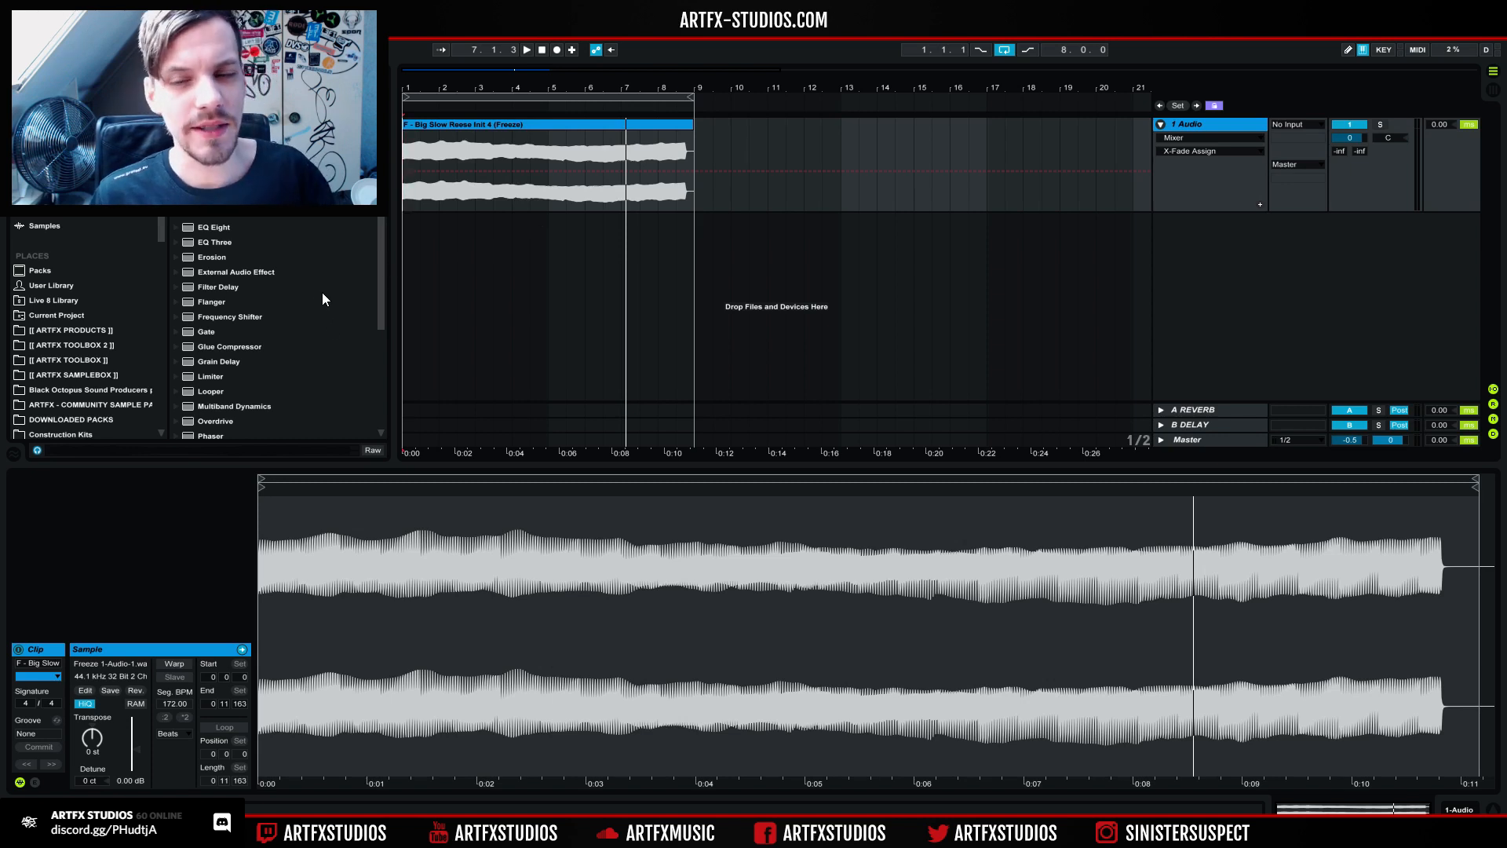
Step: Add an Auto Filter to the audio track as a notch at 1.96 kHz with 24% resonance
key(shift+Tab)
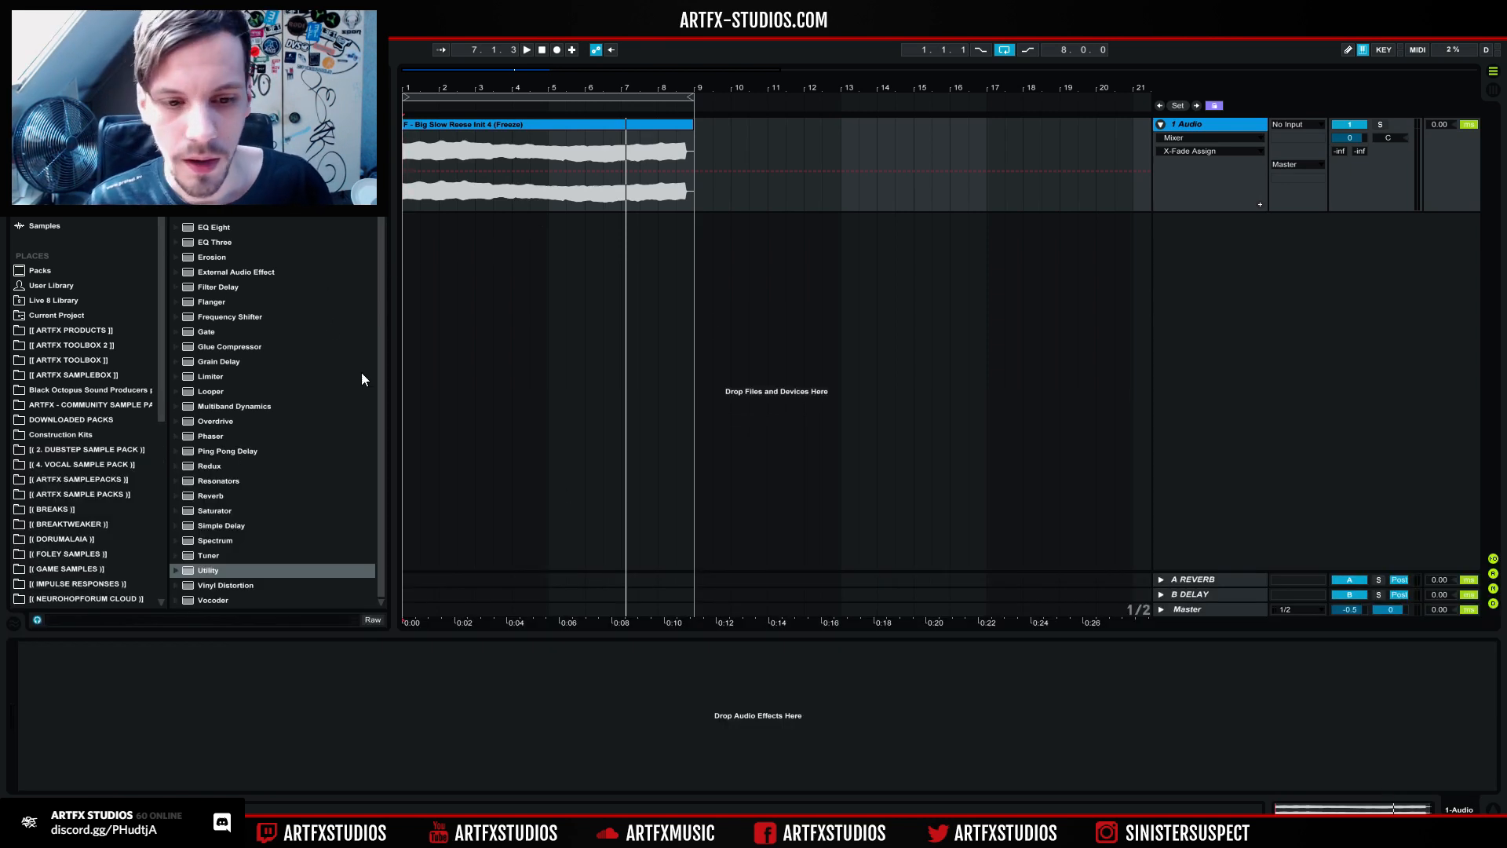
click(273, 744)
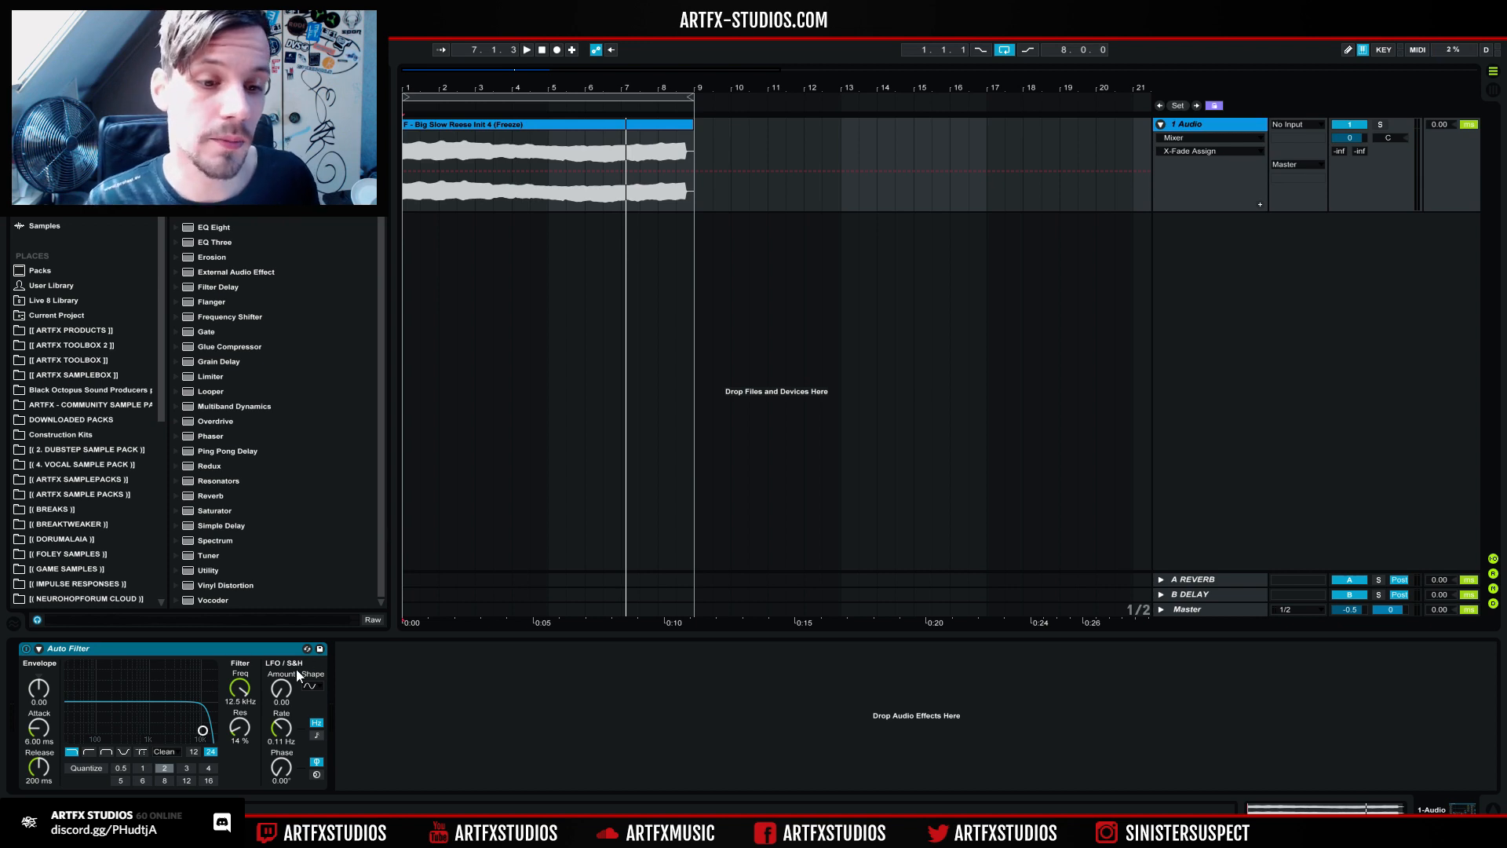
click(123, 752)
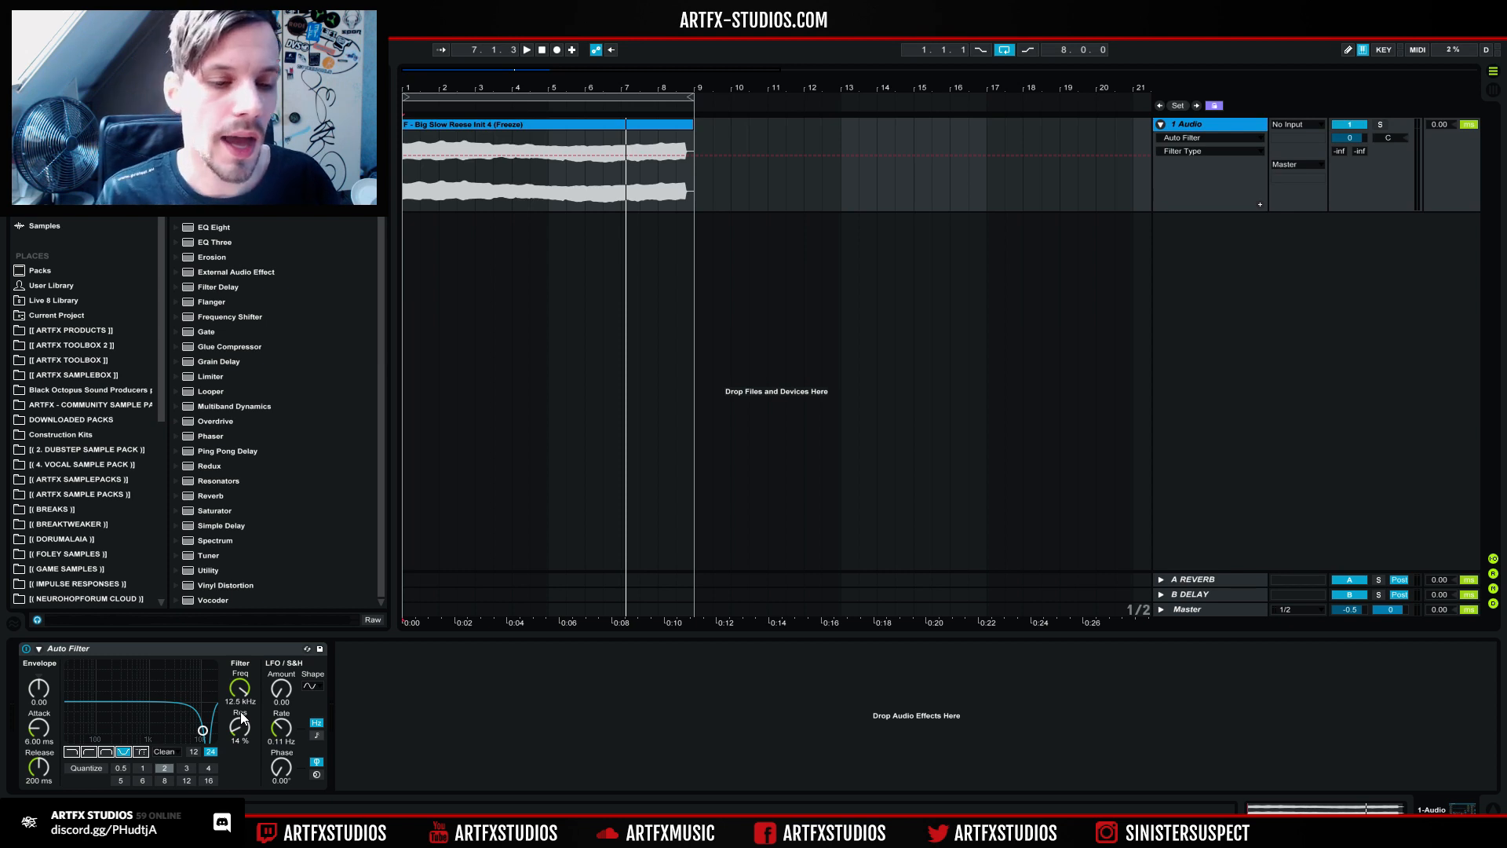
mouse_move(239, 689)
mouse_down()
mouse_move(239, 742)
mouse_move(241, 695)
mouse_up()
drag(240, 727, 239, 771)
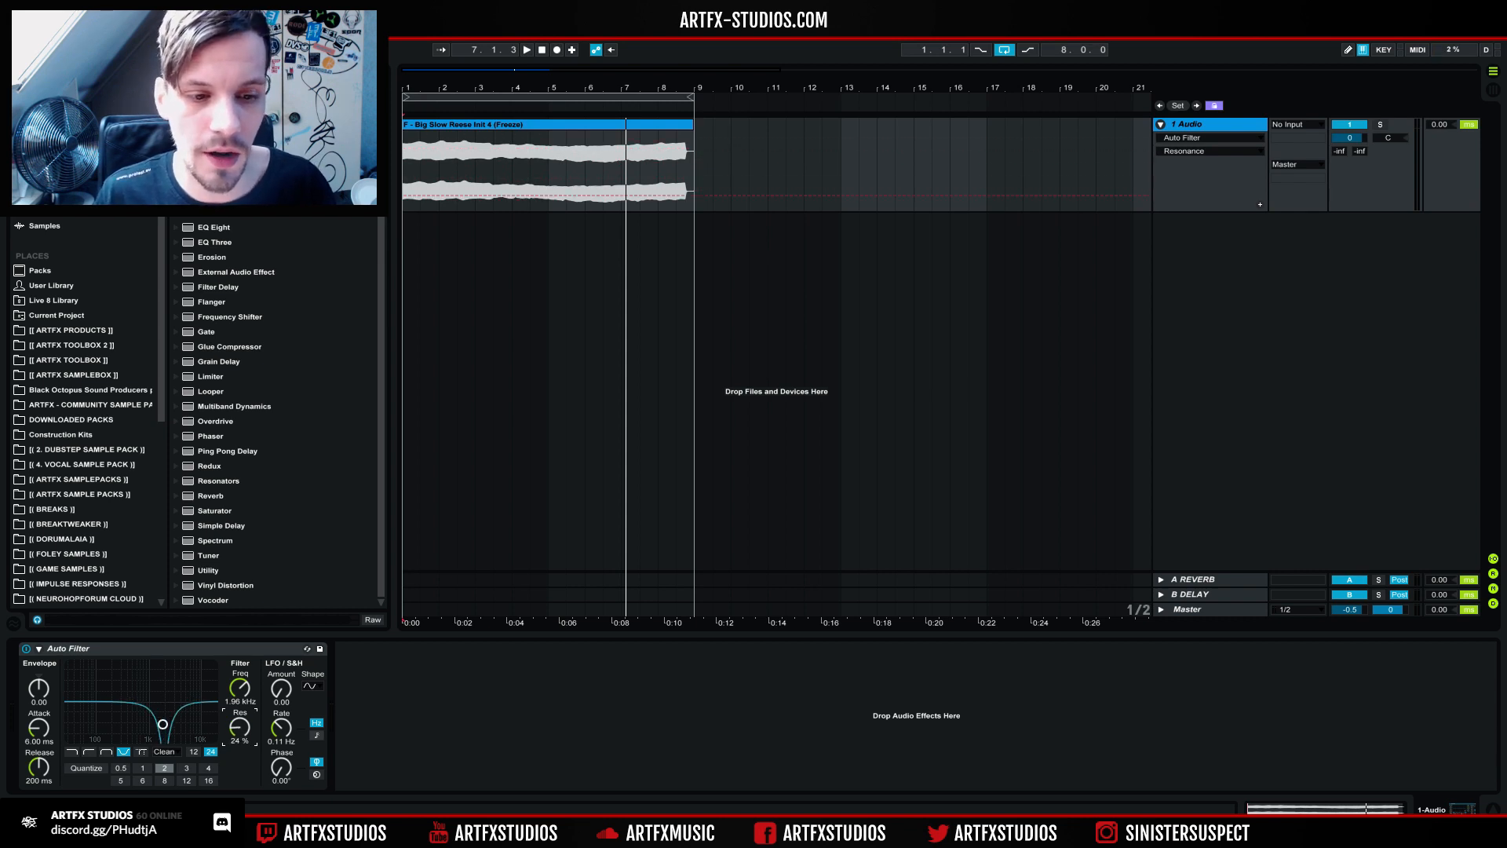
Step: Compare the 12 and 24 slopes of the notch filter, ending on 24
click(193, 752)
click(210, 751)
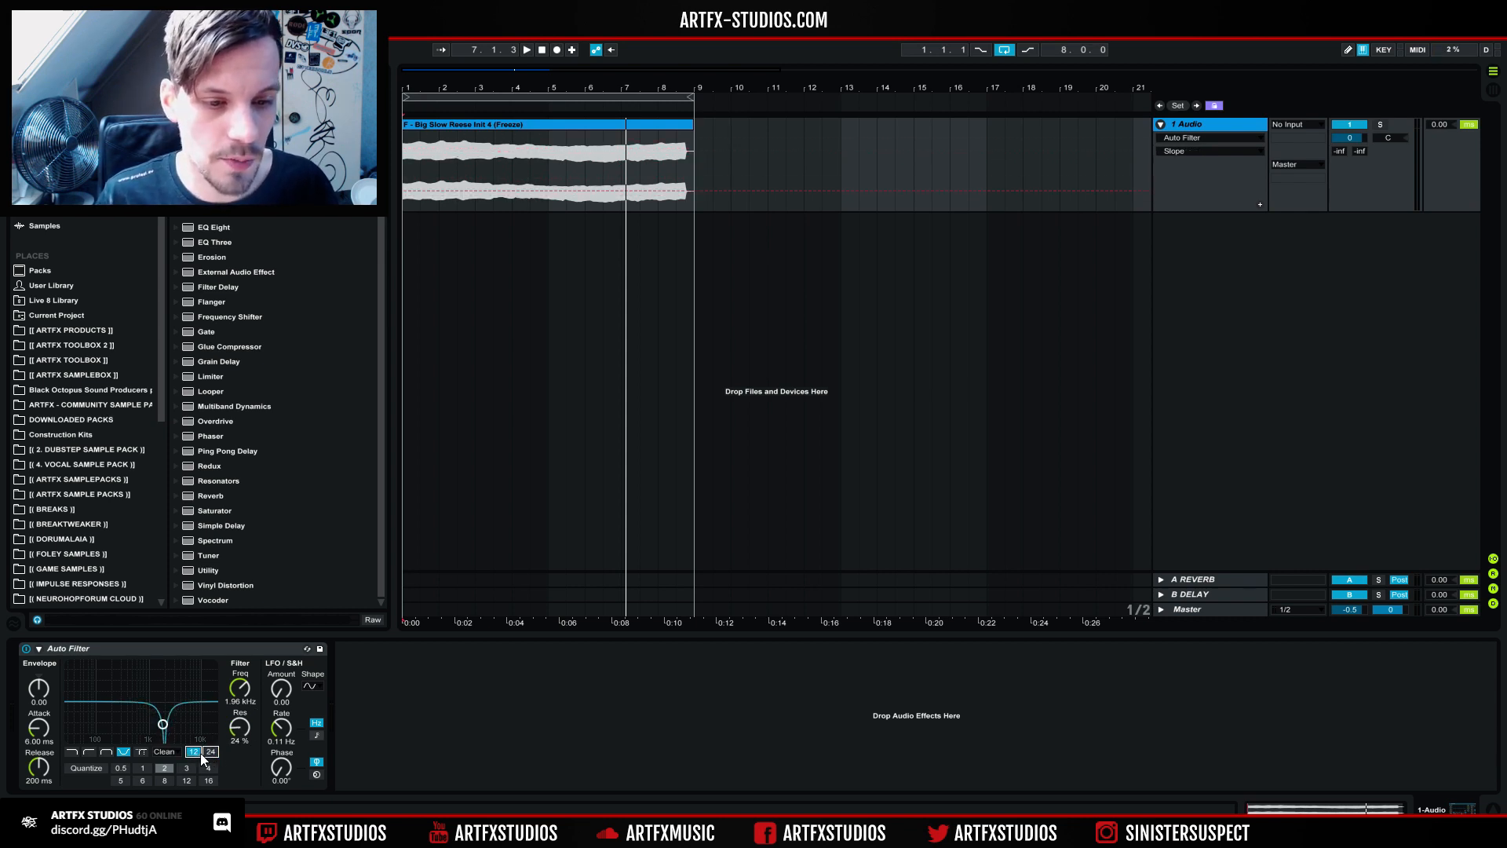
click(198, 752)
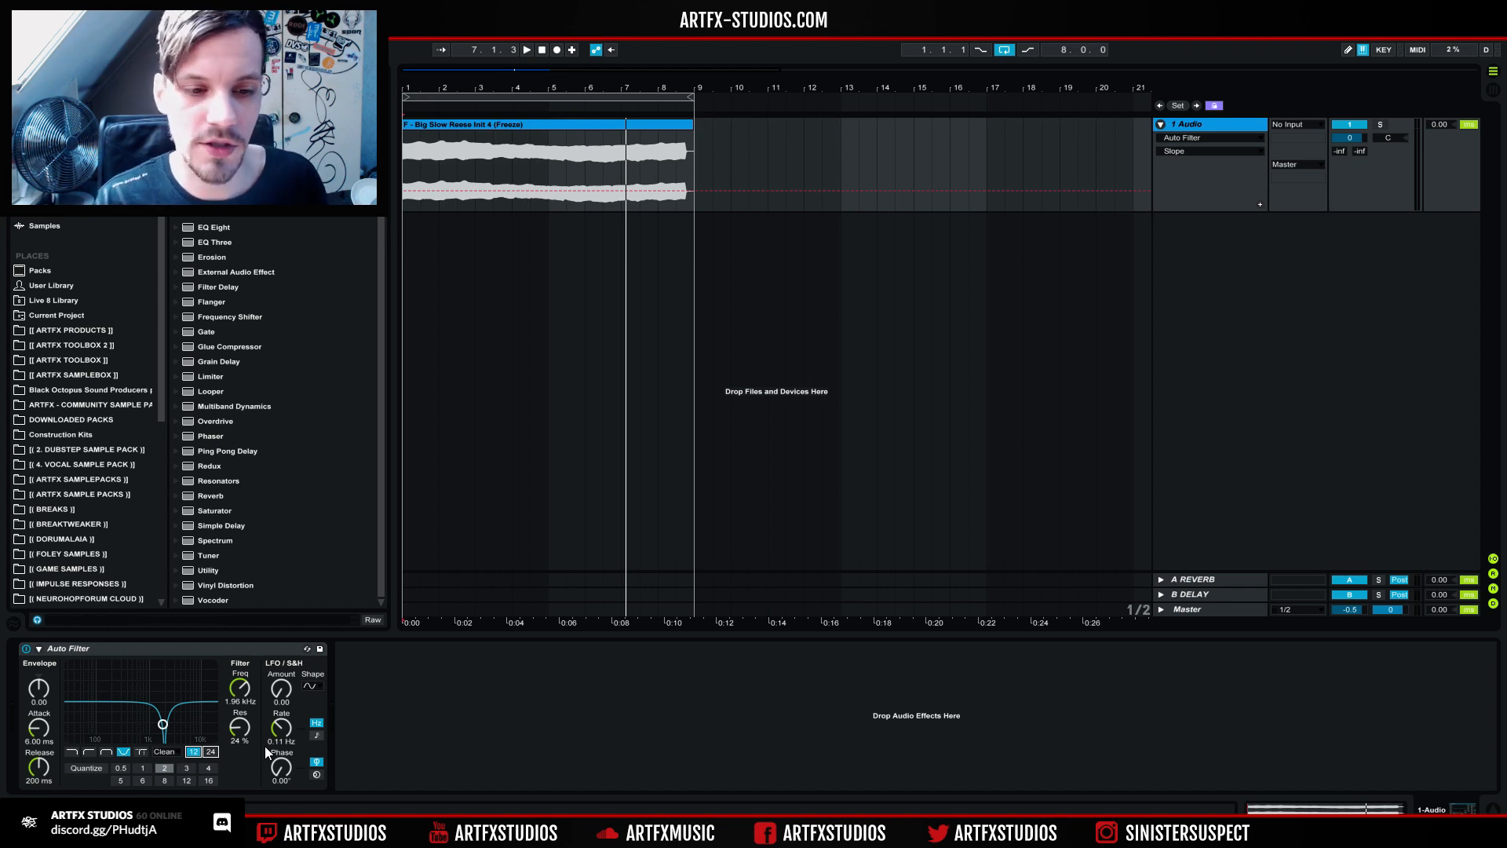
click(210, 751)
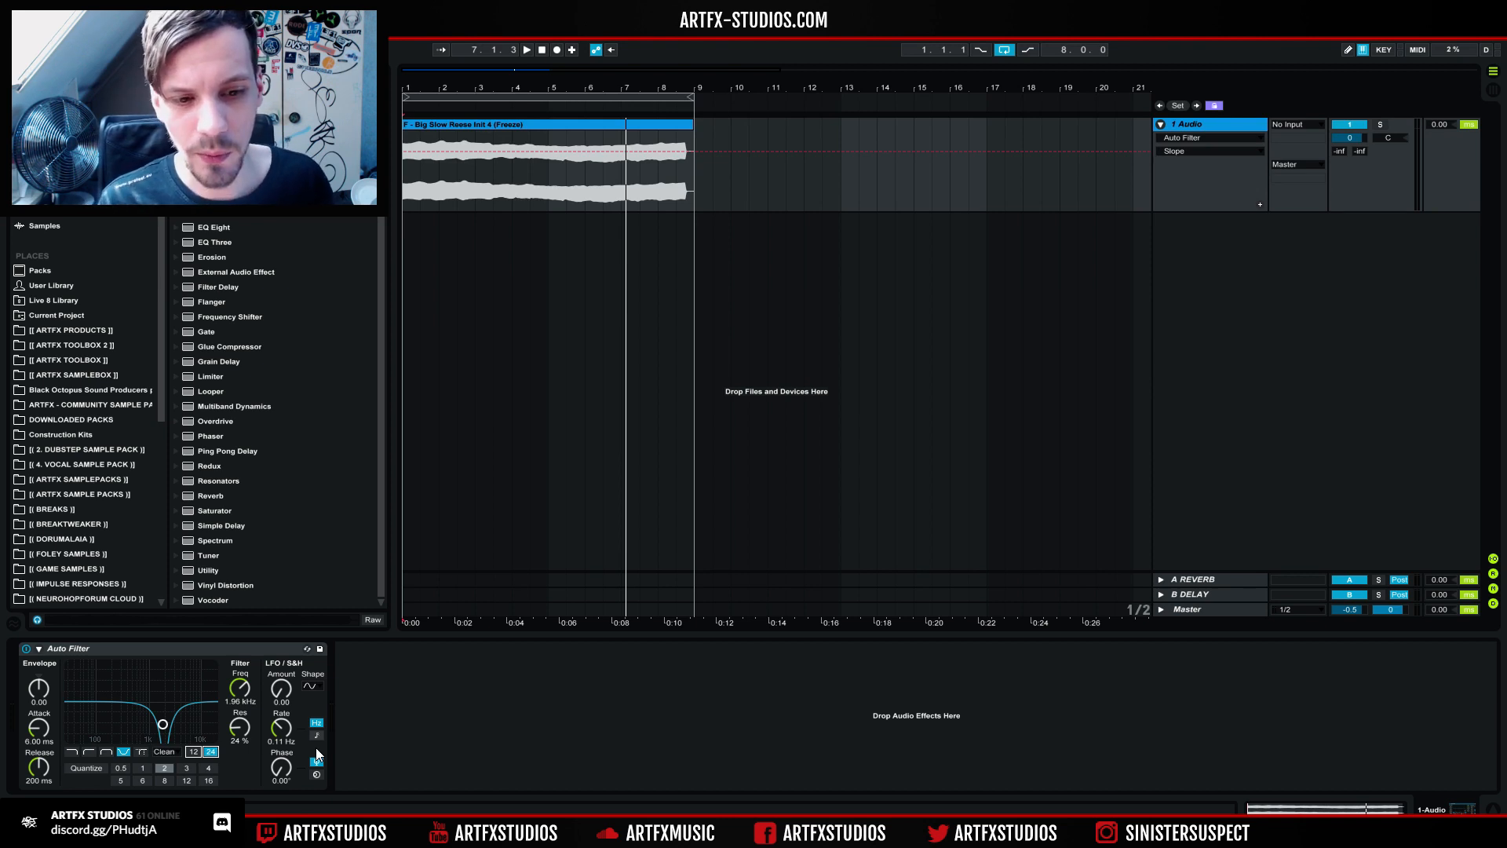
Step: Switch the filter to low-pass, set resonance to 6.9%, and compare its 12 and 24 slopes
click(72, 752)
click(196, 752)
drag(240, 736, 239, 742)
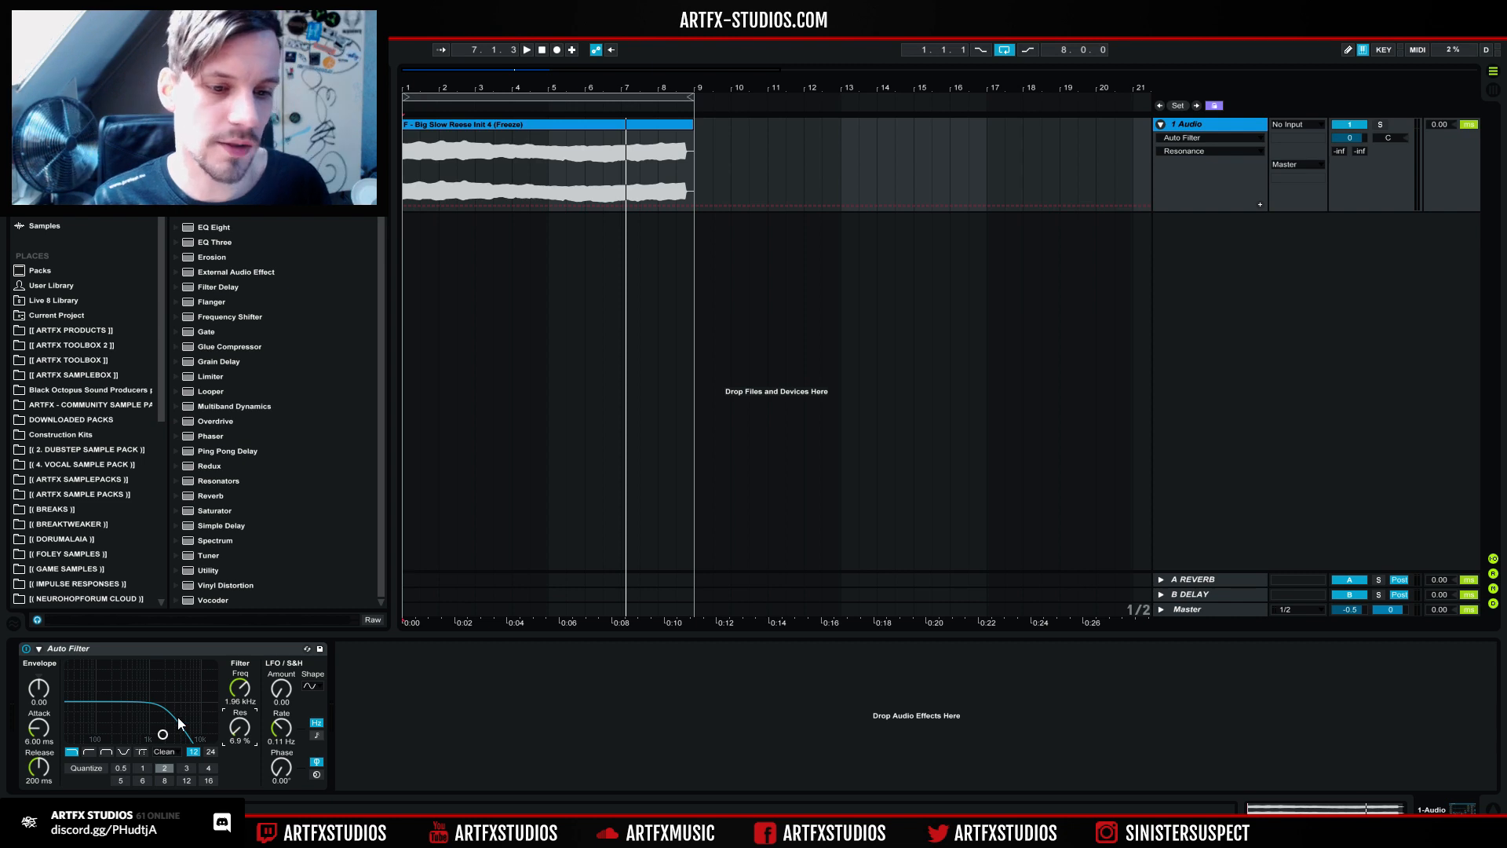
click(210, 751)
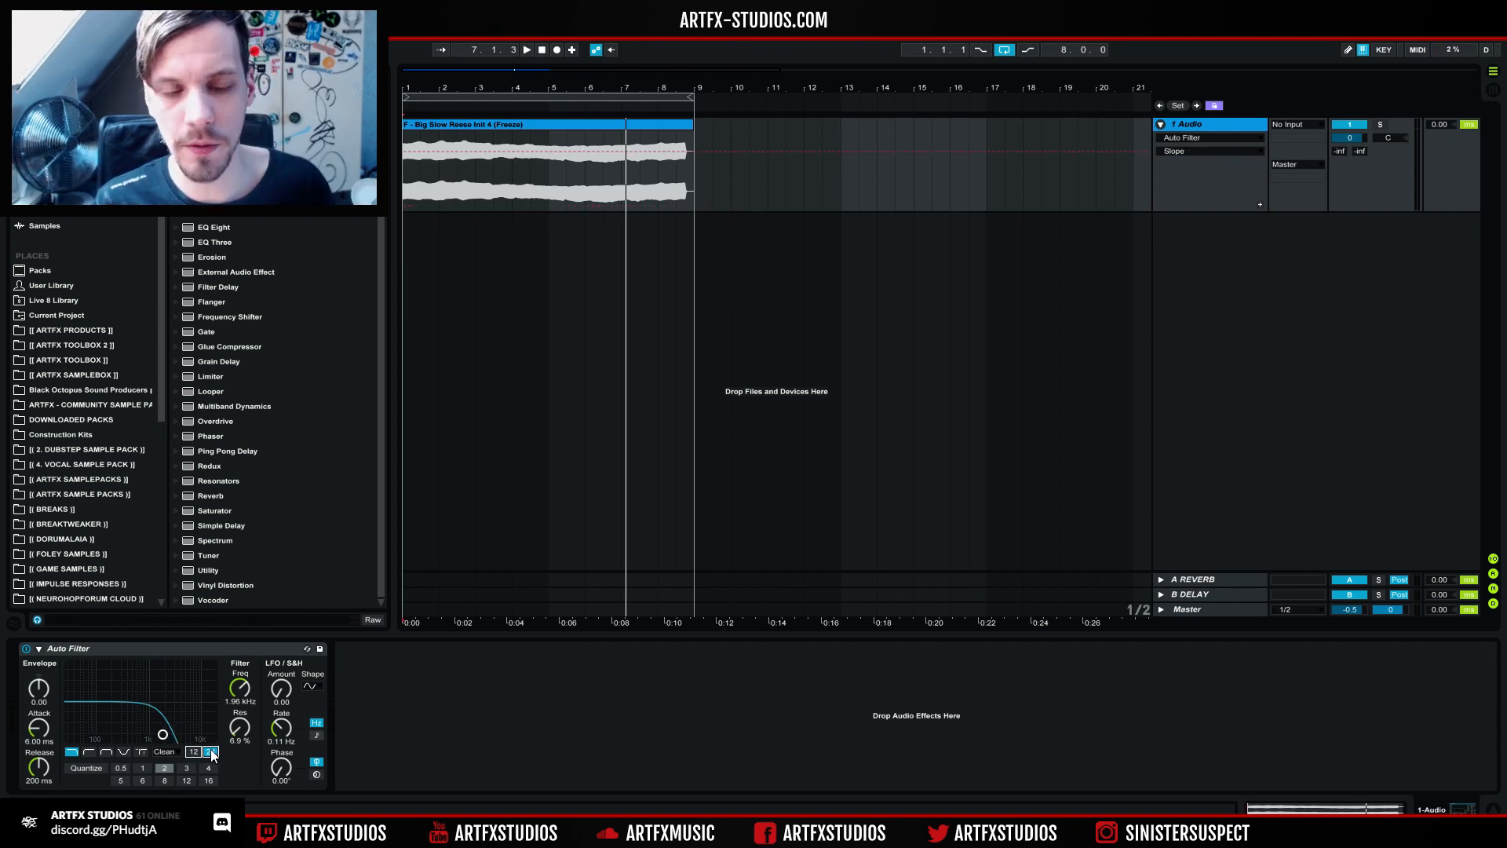
Step: Return the Auto Filter to the notch type and compare its 12 and 24 slopes again
click(115, 752)
click(124, 751)
click(193, 752)
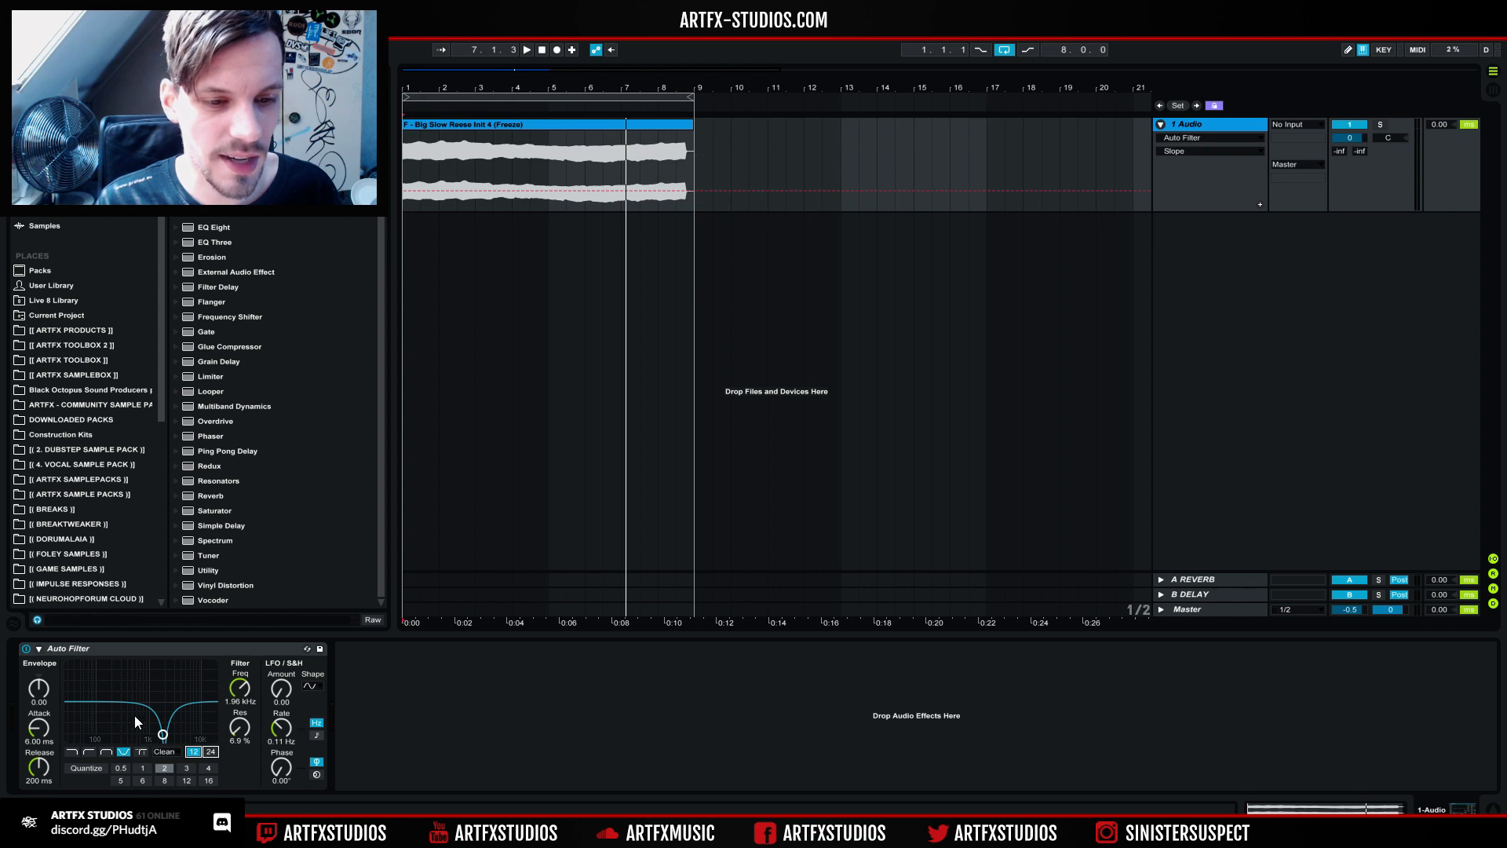
click(207, 752)
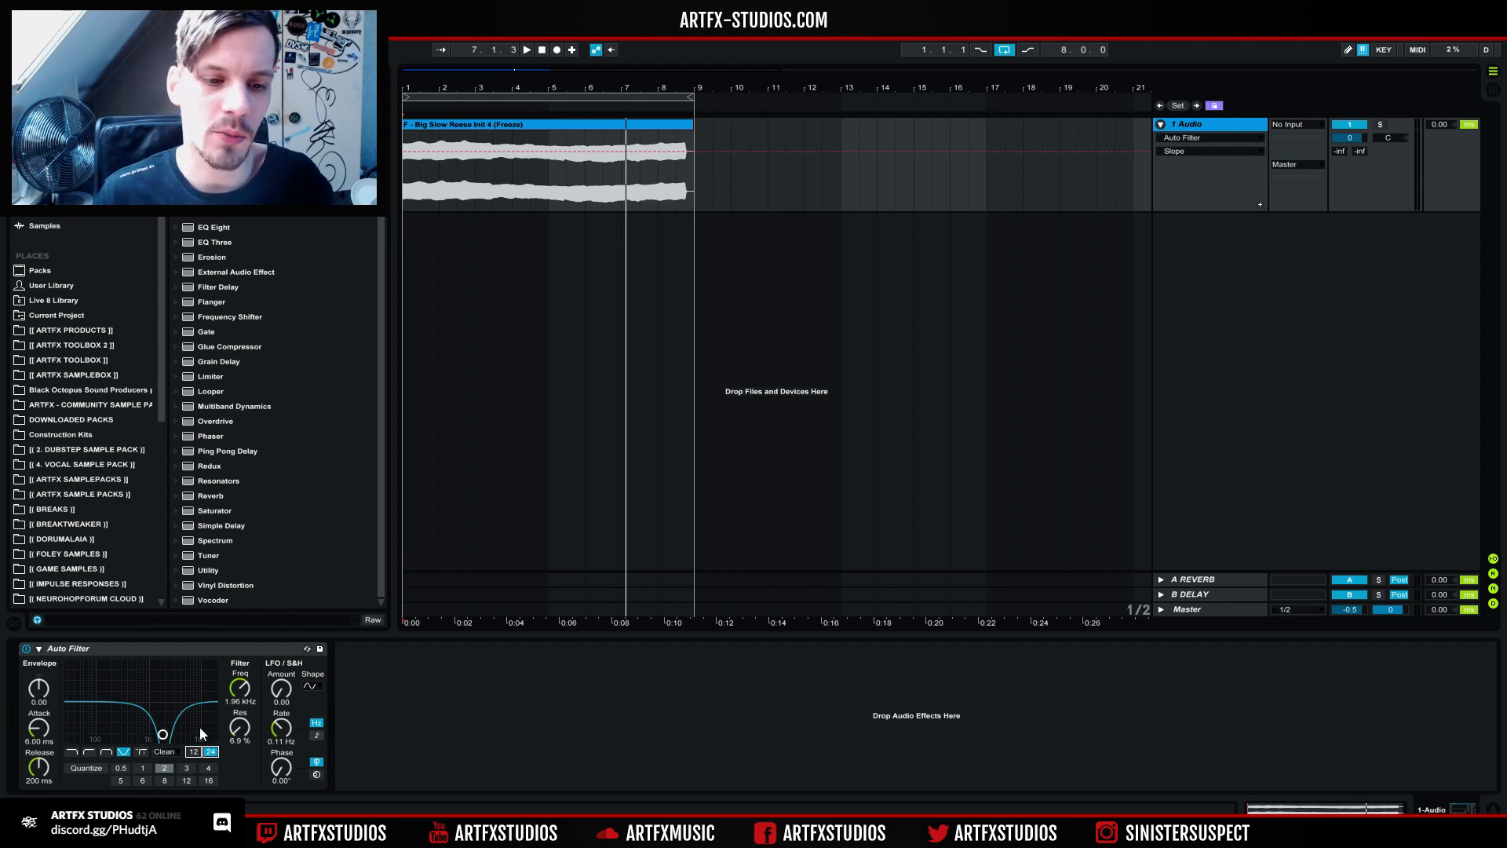
click(193, 751)
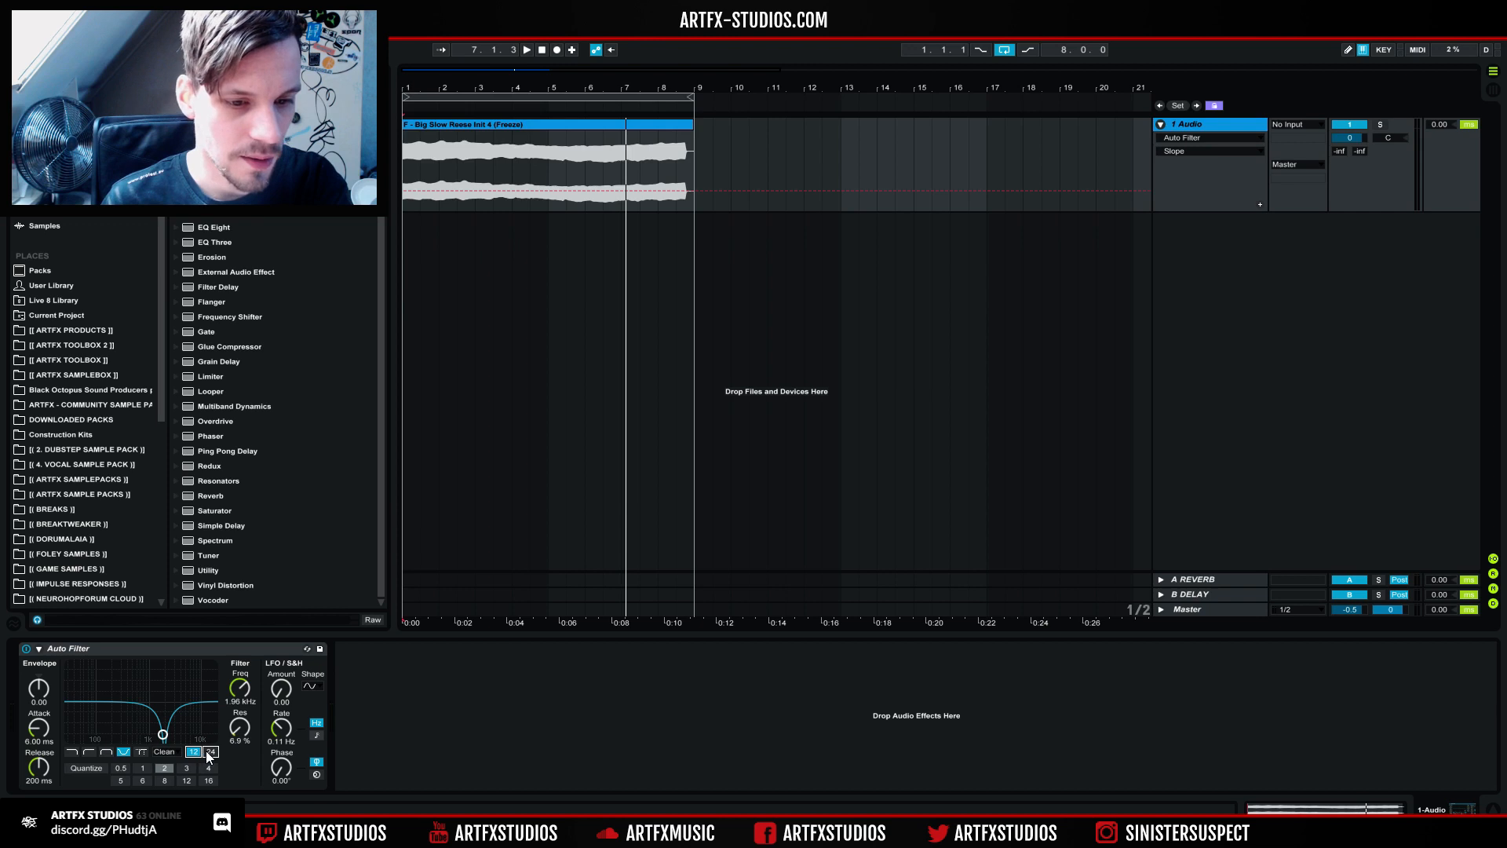
Step: Sweep the notch frequency during playback, set the slope to 24, and leave the frequency at 447 Hz
mouse_move(256, 683)
mouse_down()
mouse_move(241, 723)
mouse_move(240, 646)
mouse_move(240, 686)
mouse_up()
key(space)
click(210, 752)
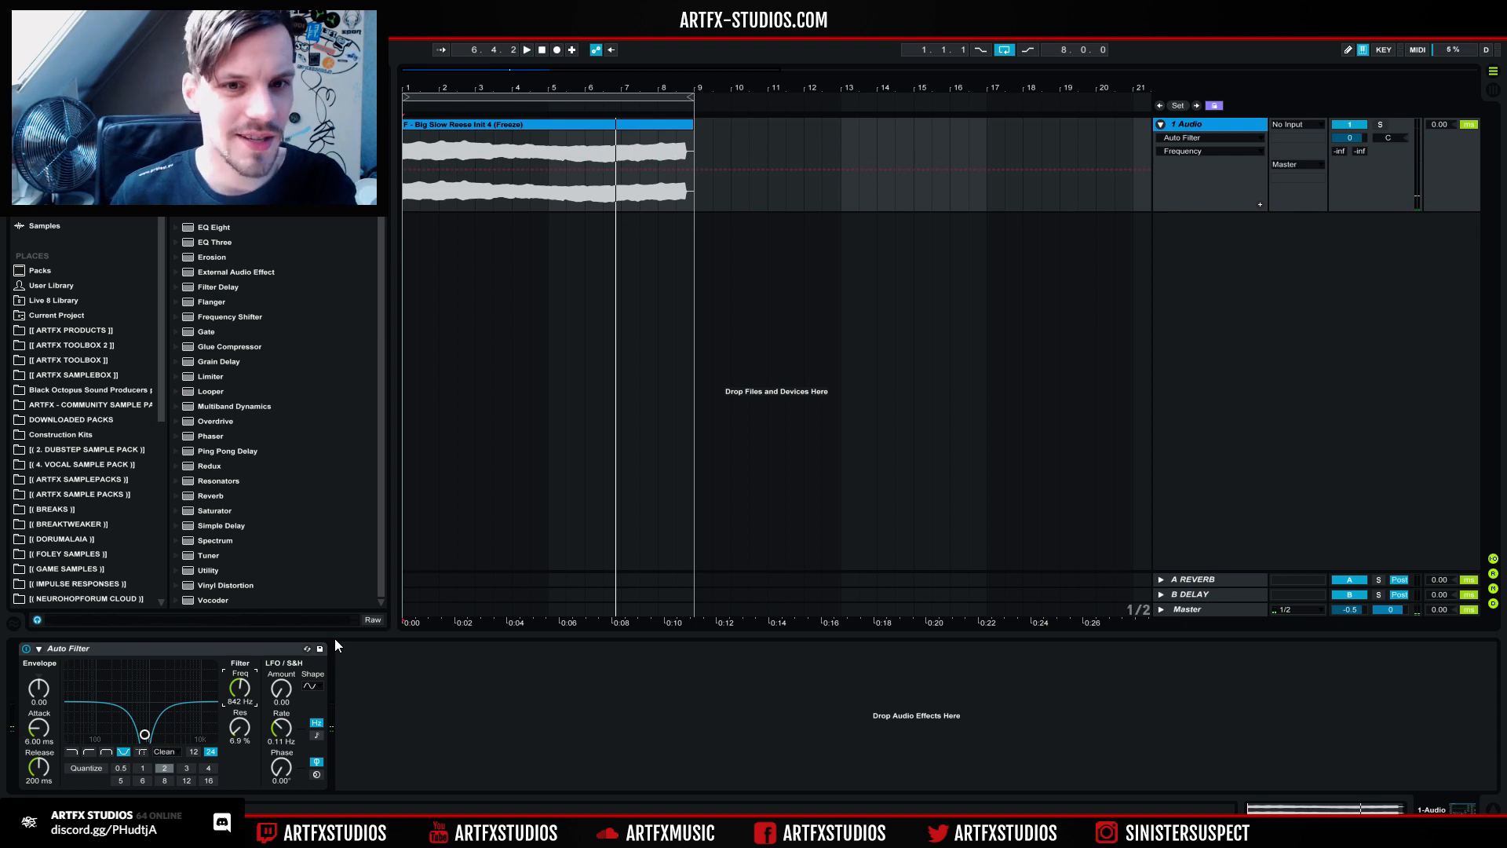
drag(240, 686, 240, 697)
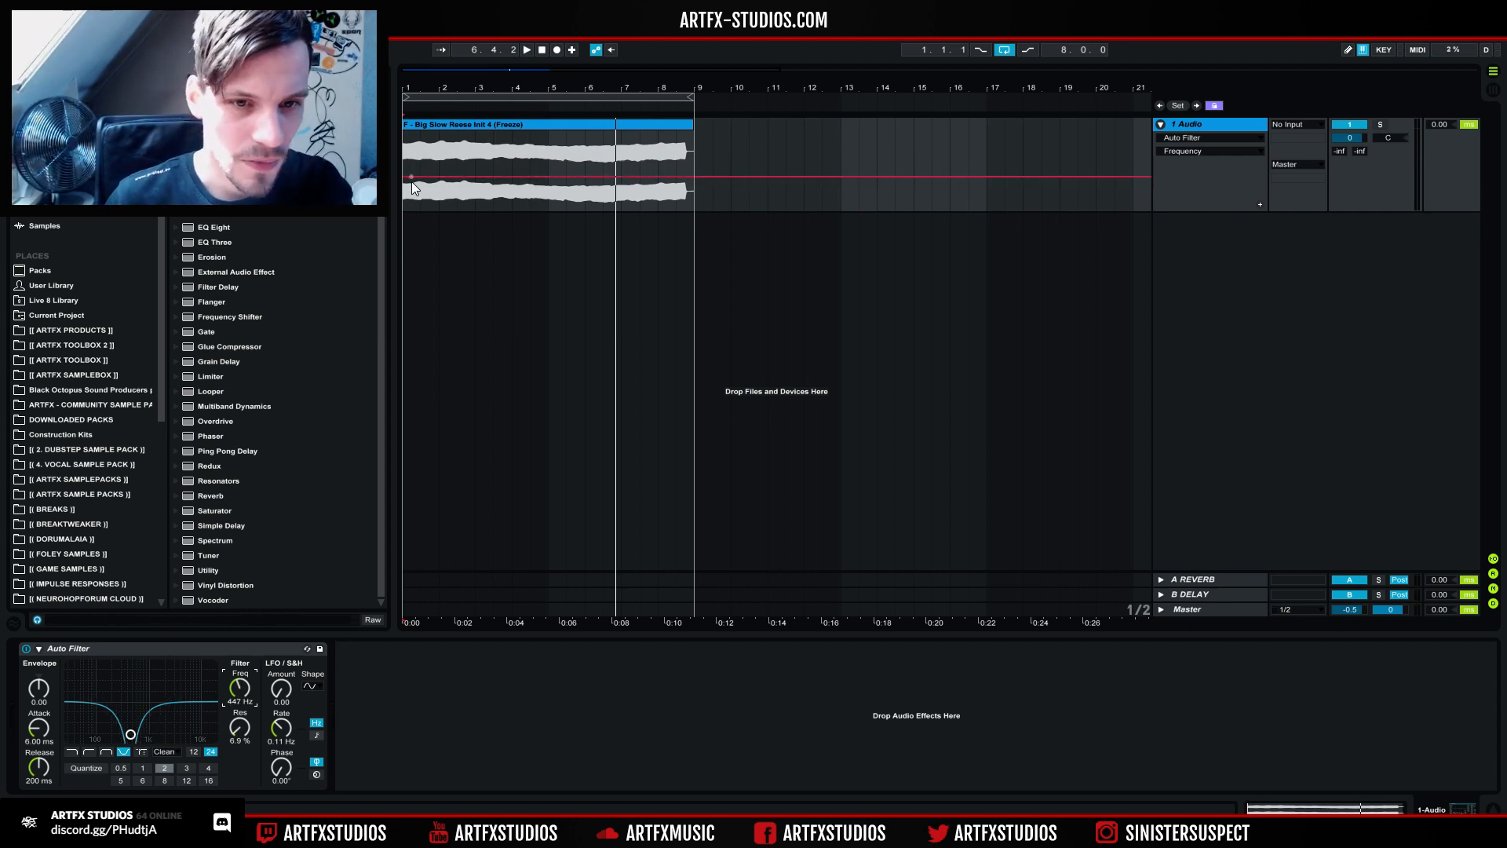
Step: Automate the filter frequency to rise to about 3.10 kHz at the start of the clip and audition the movement
drag(411, 177, 425, 153)
key(space)
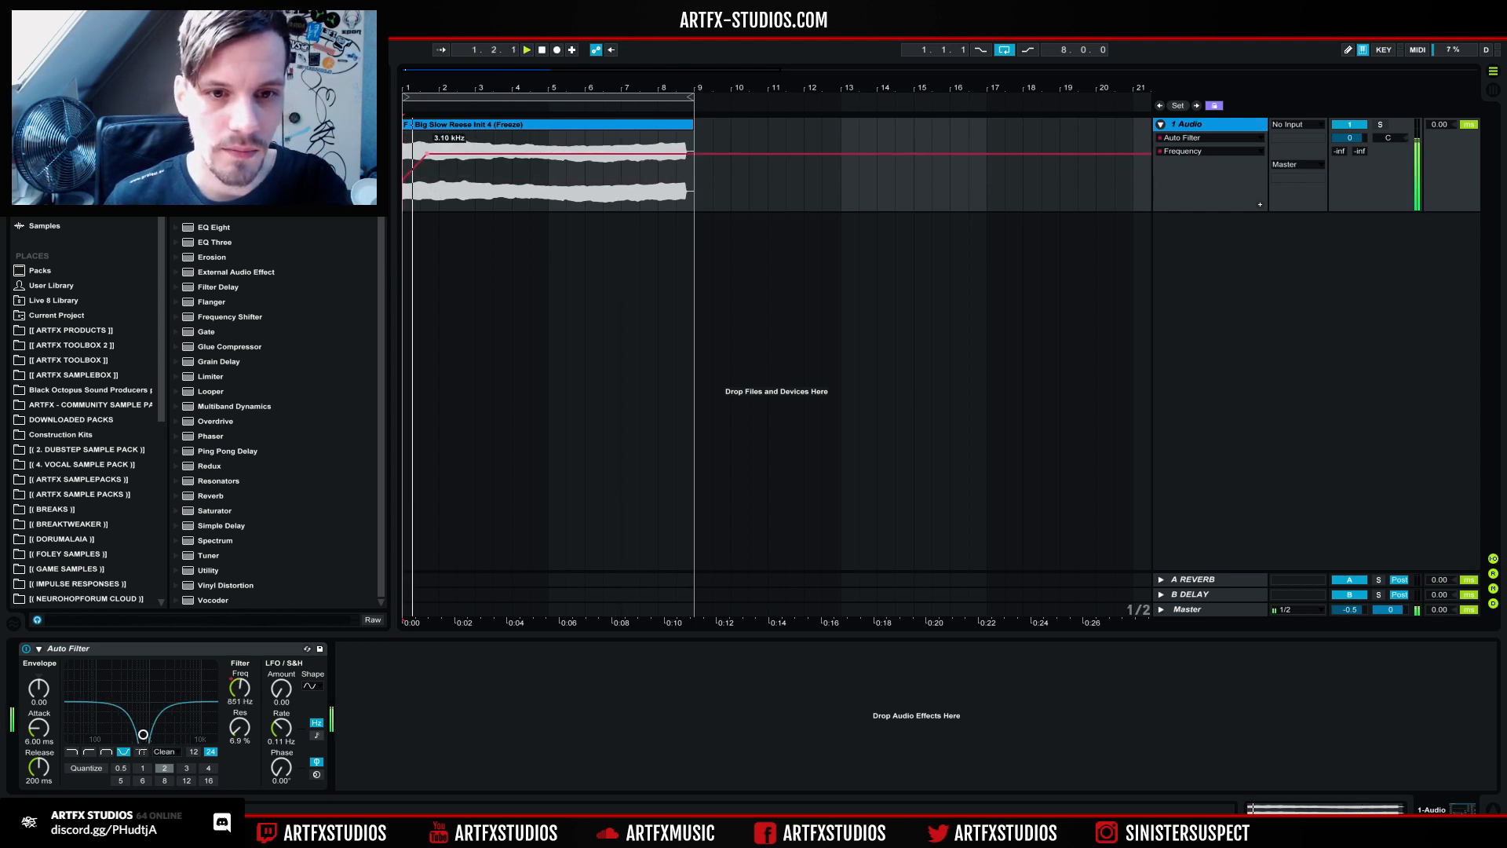
key(space)
key(space)
key(space)
Step: Add alternating high and low frequency automation points across the rest of the eight-bar clip and audition the curve
drag(433, 152, 695, 174)
key(space)
key(space)
key(space)
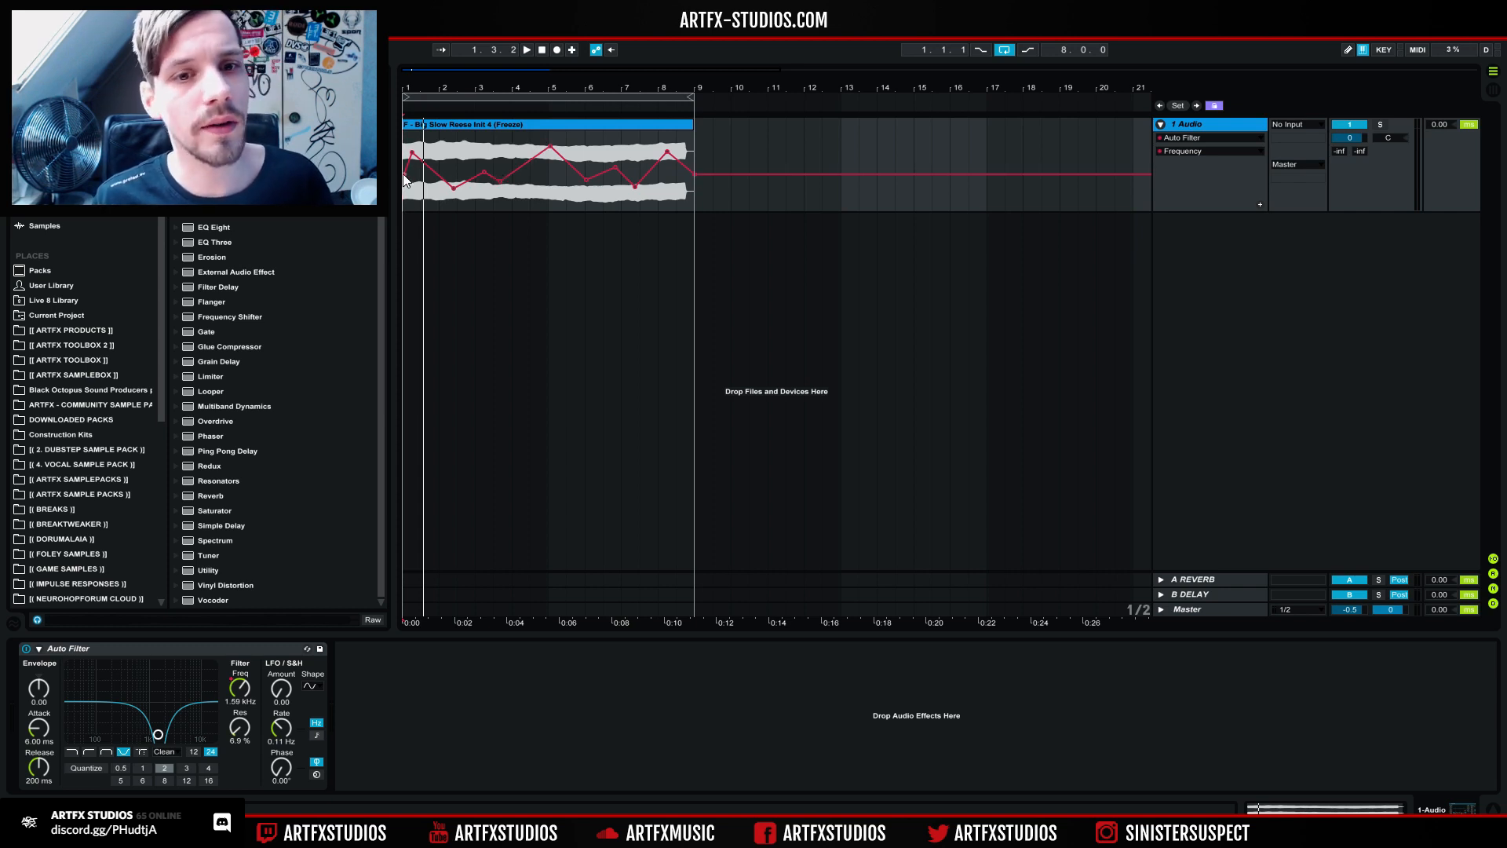
Step: Play the clip from its start to hear the moving notch filter
mouse_move(404, 181)
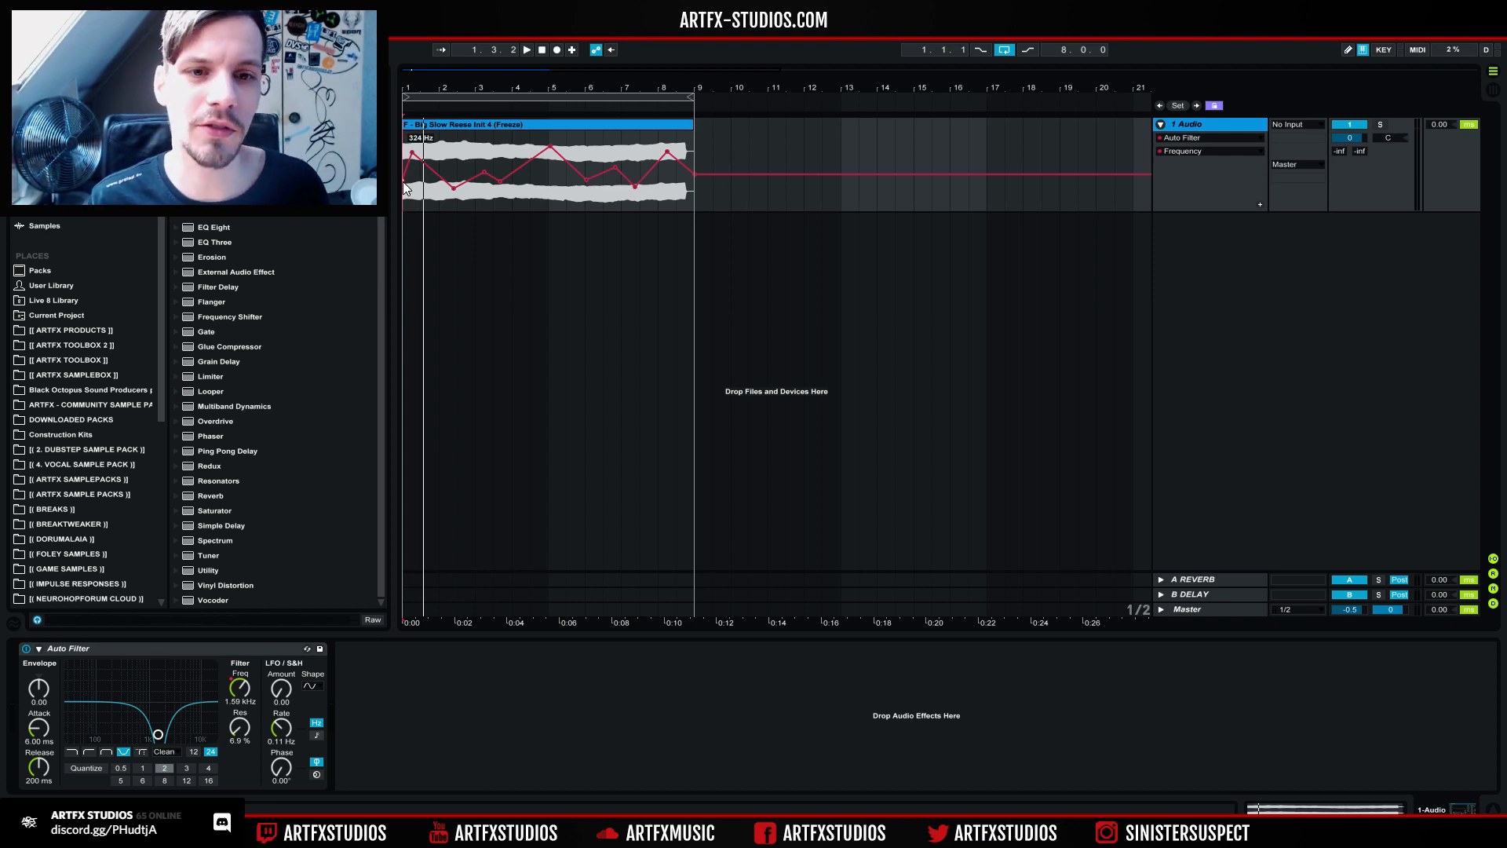
click(435, 130)
key(space)
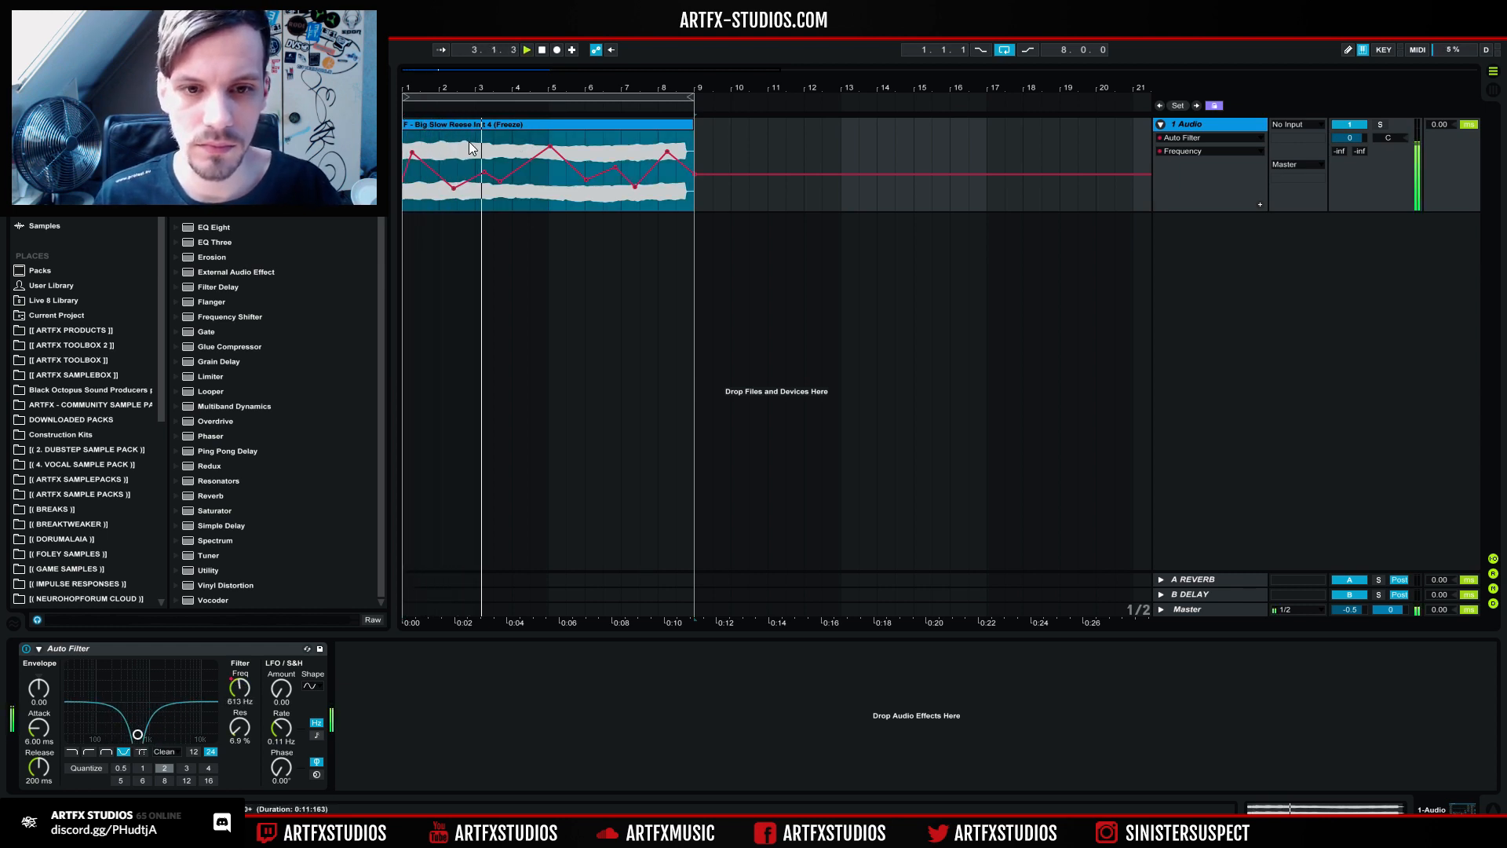
key(space)
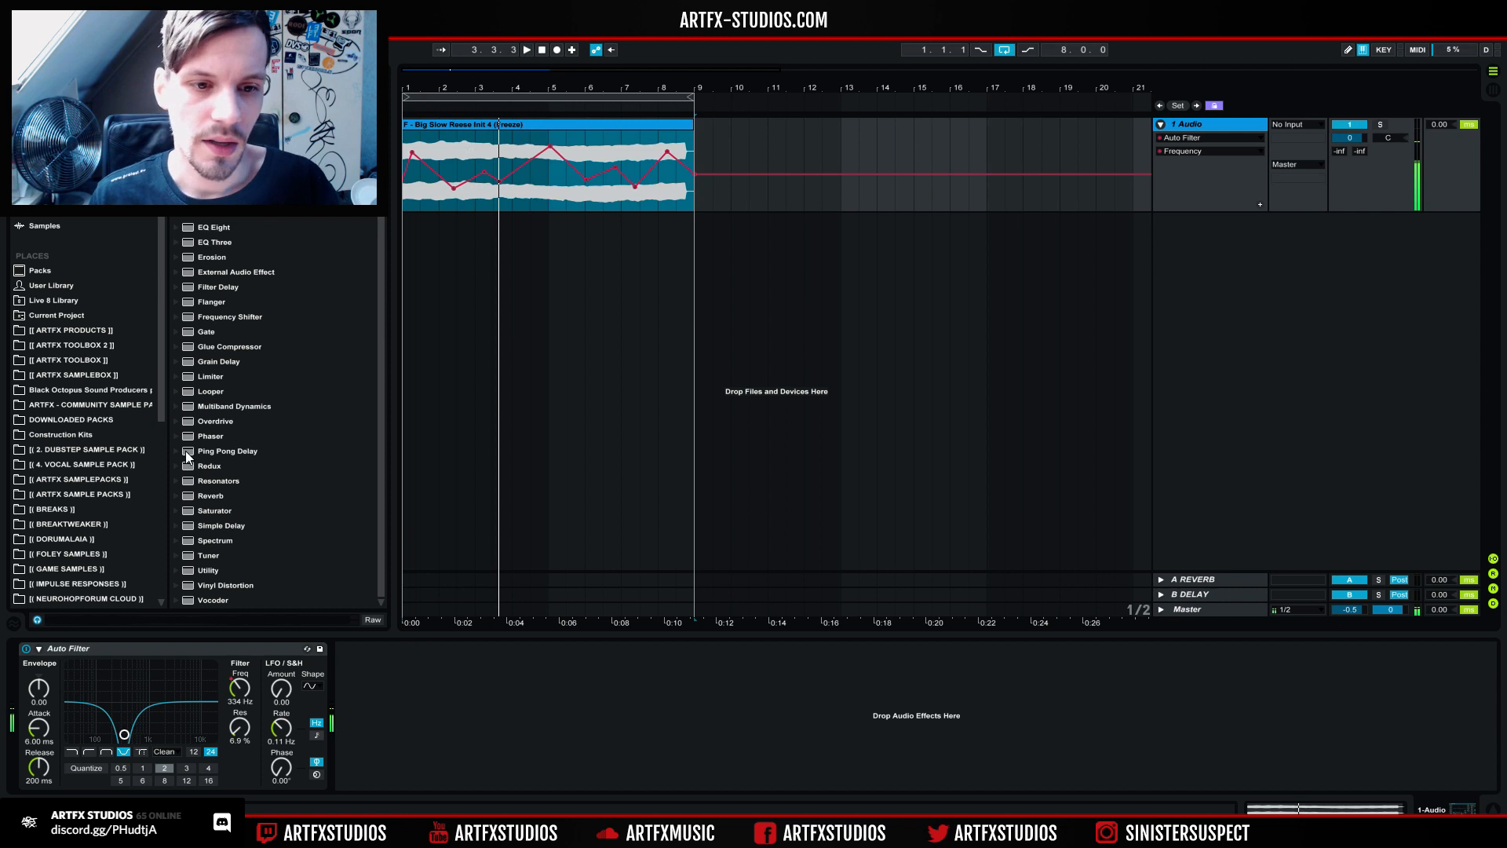
Step: Add the Multiband Dynamics OTT preset after the Auto Filter in the device chain
click(187, 648)
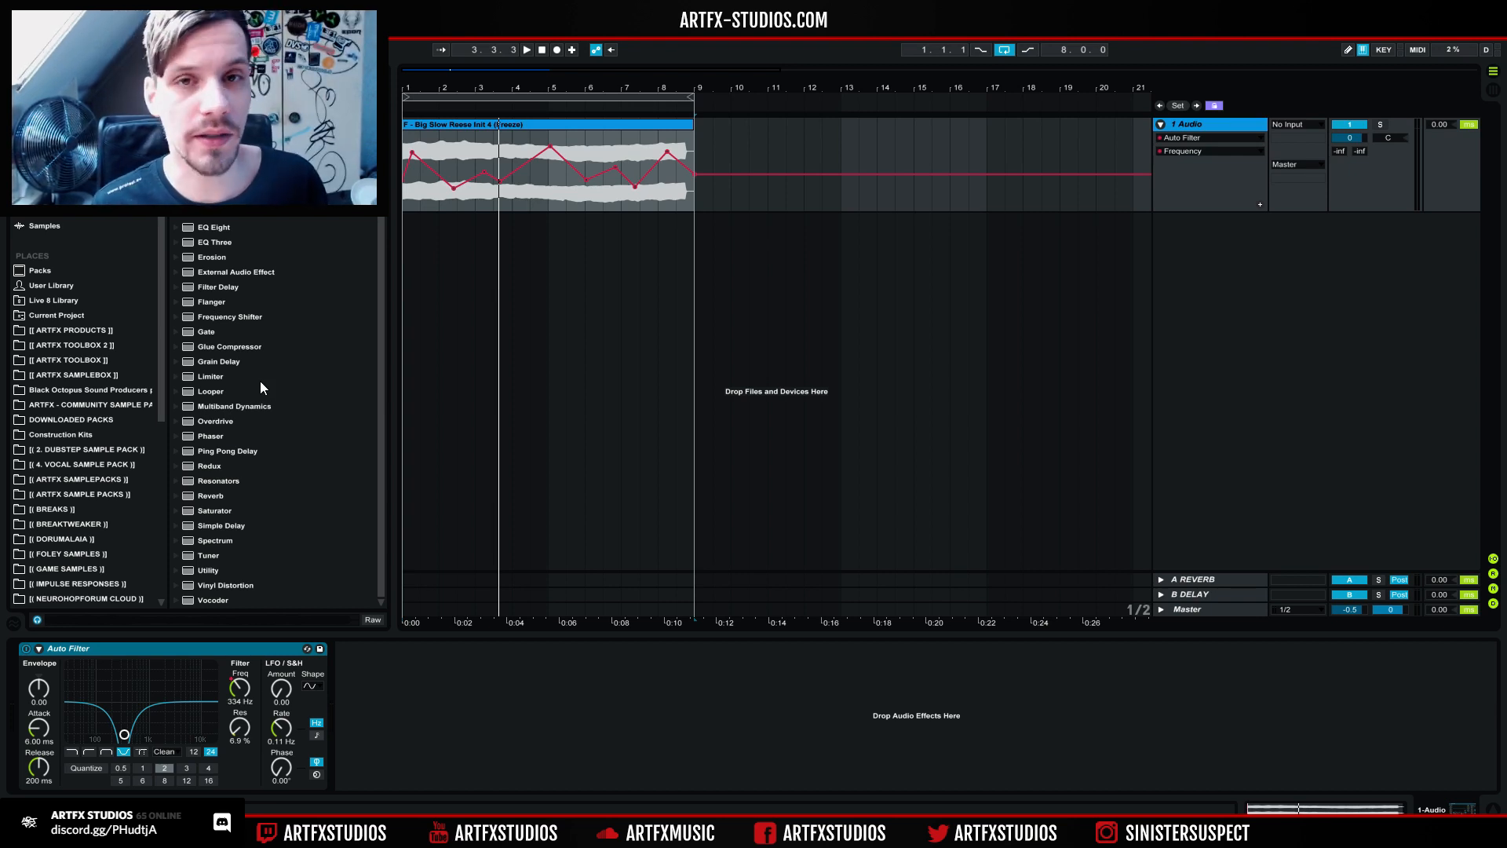
click(176, 405)
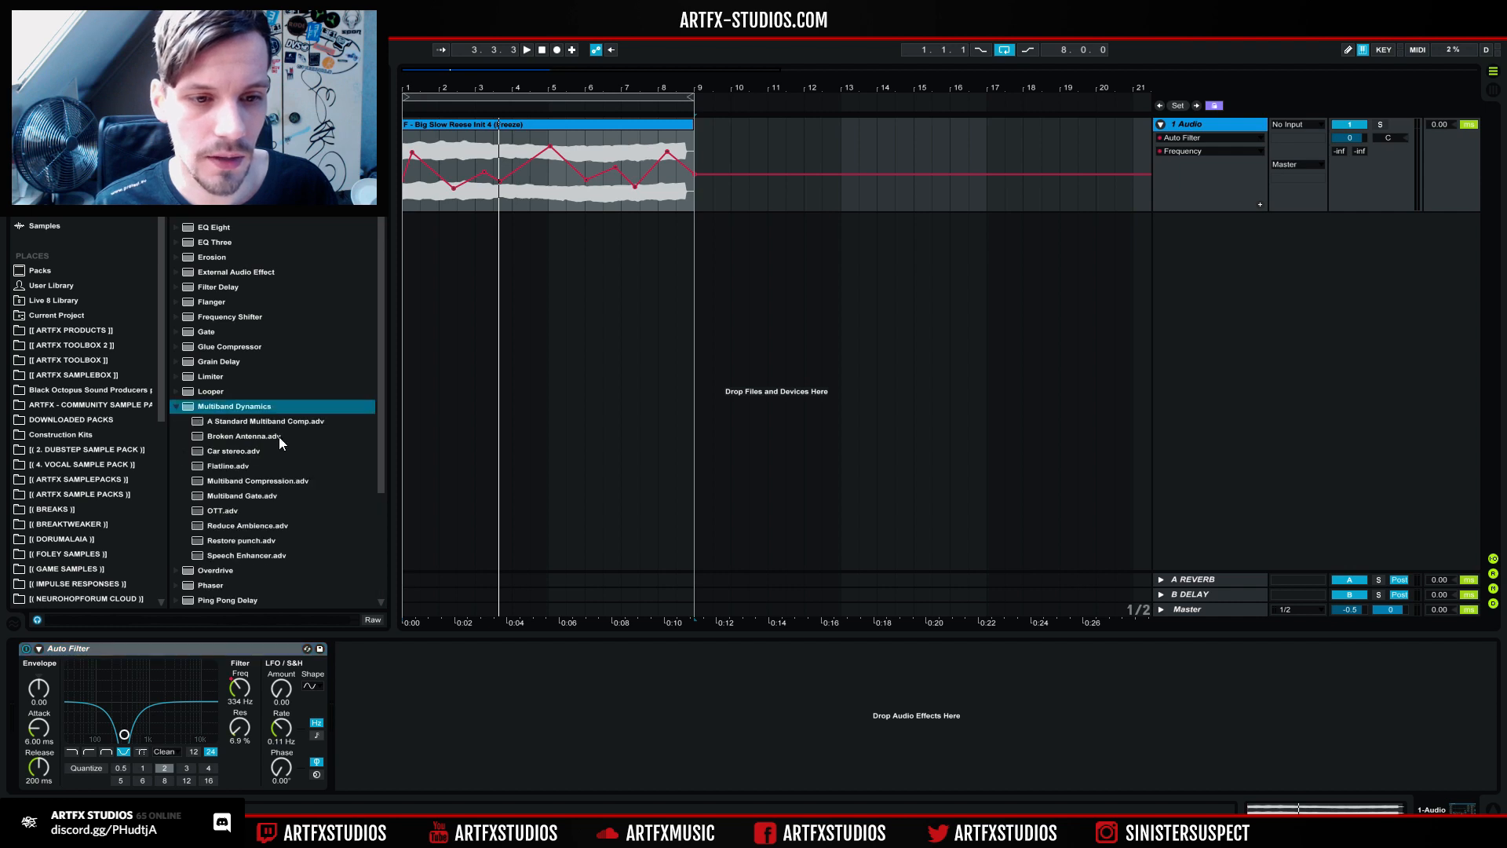
click(220, 511)
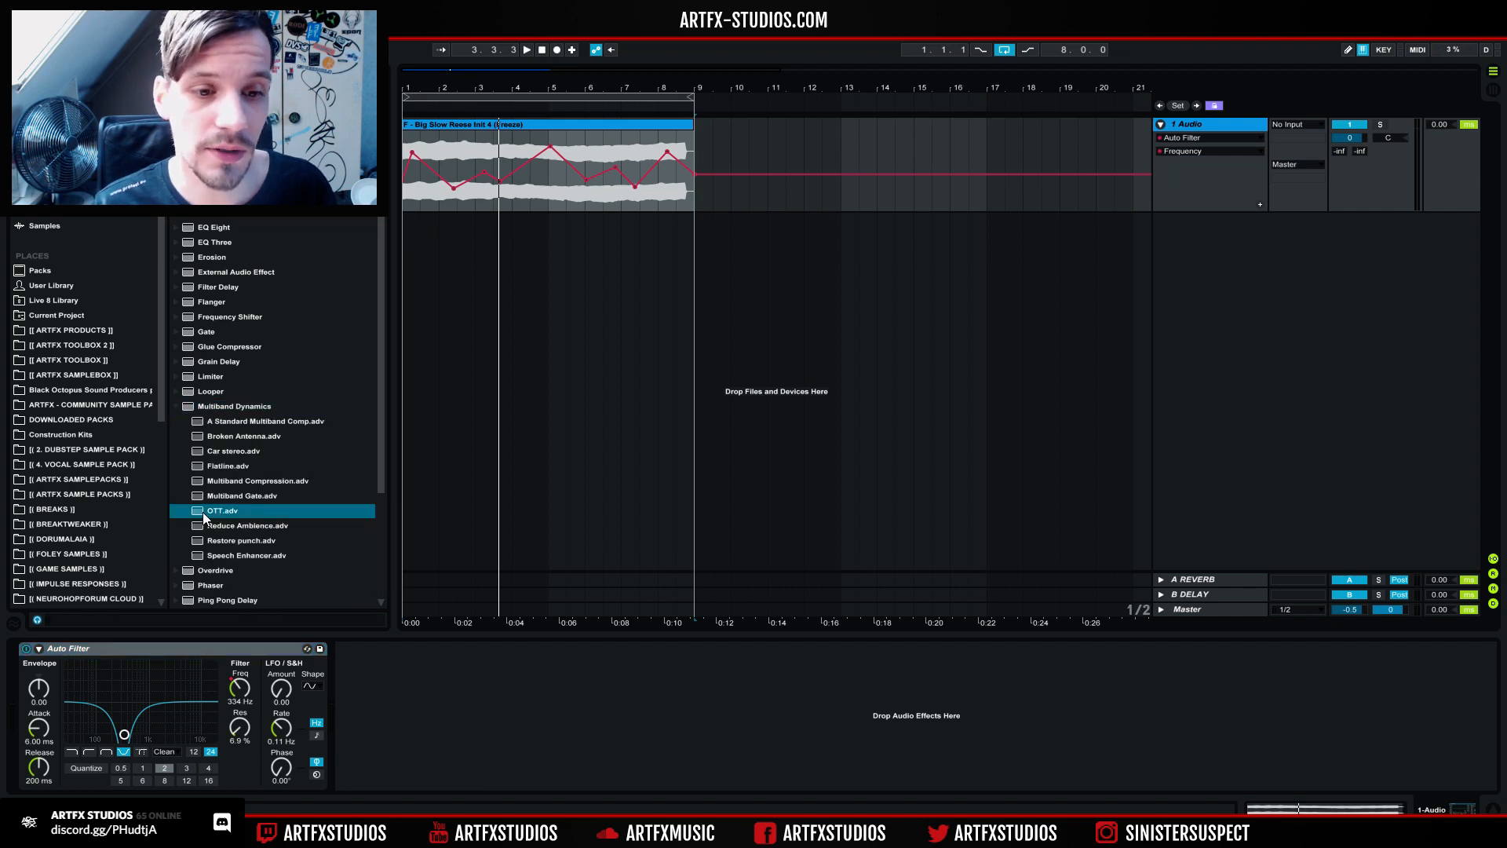
drag(219, 511, 446, 719)
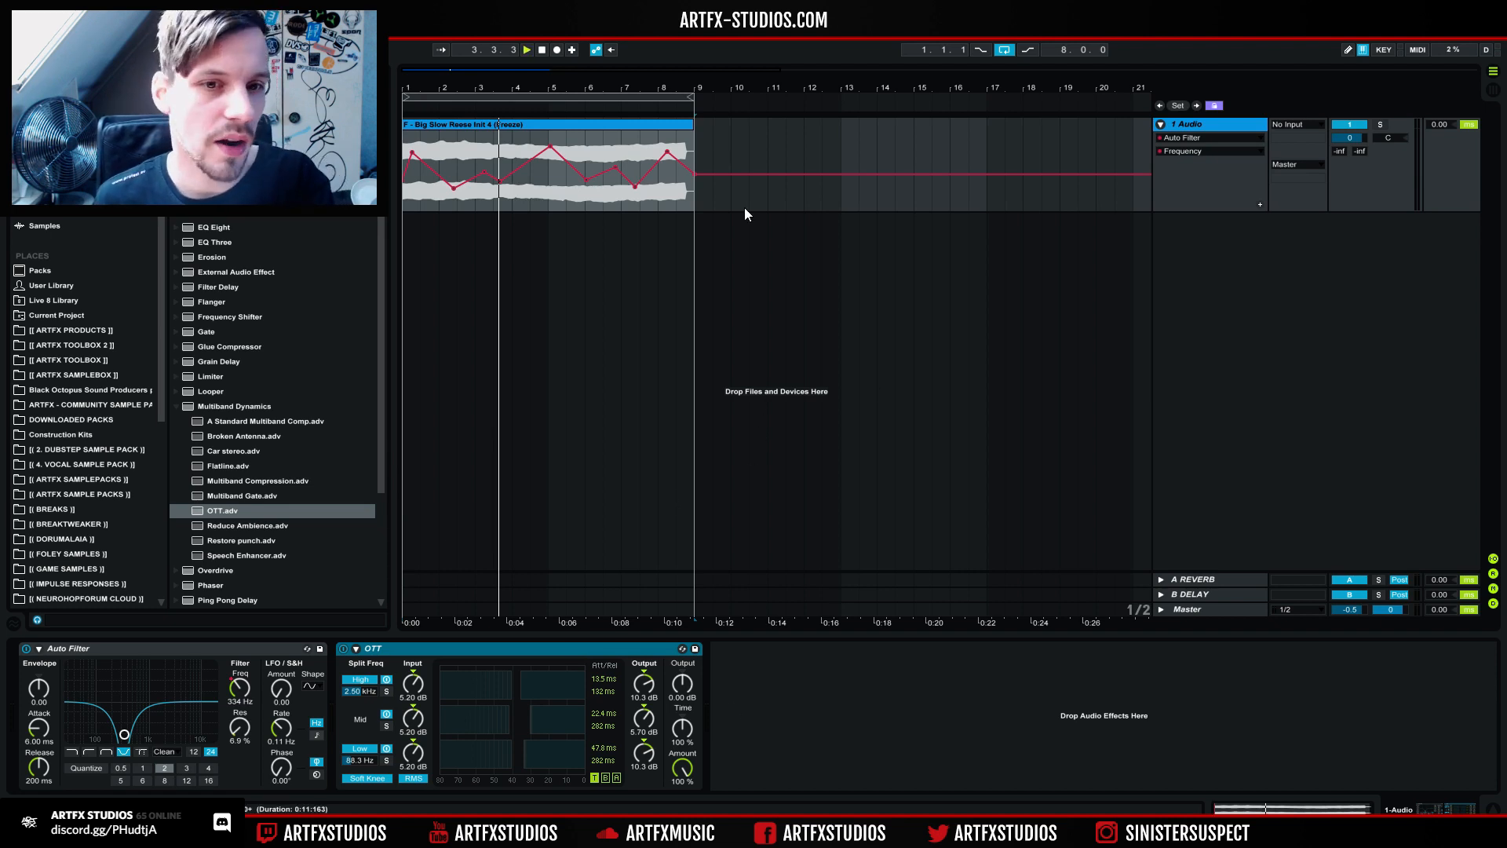
Step: Play the filtered clip and compare the sound with OTT switched off and on
key(space)
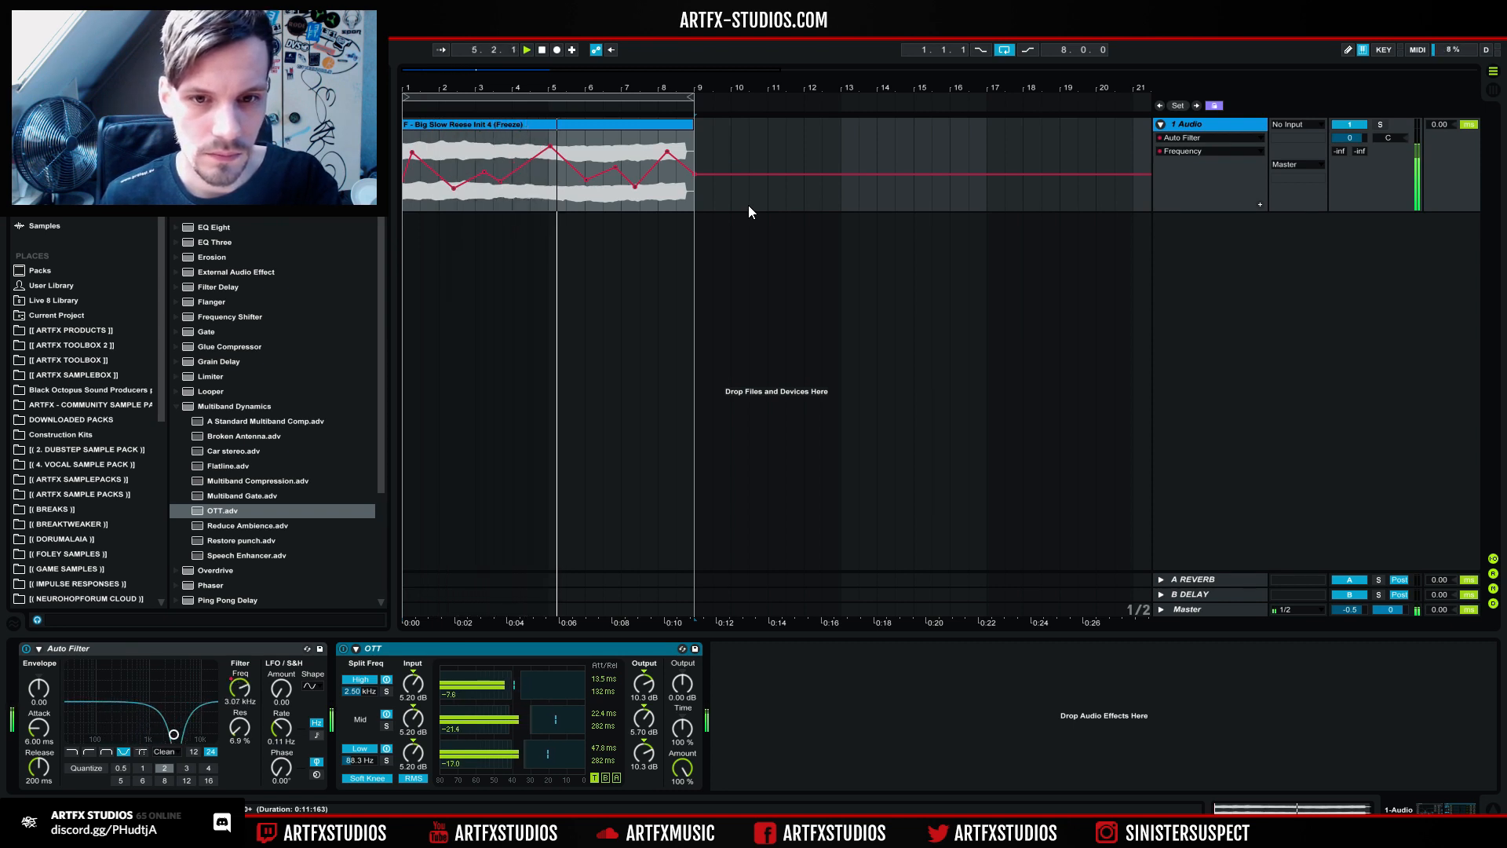
key(space)
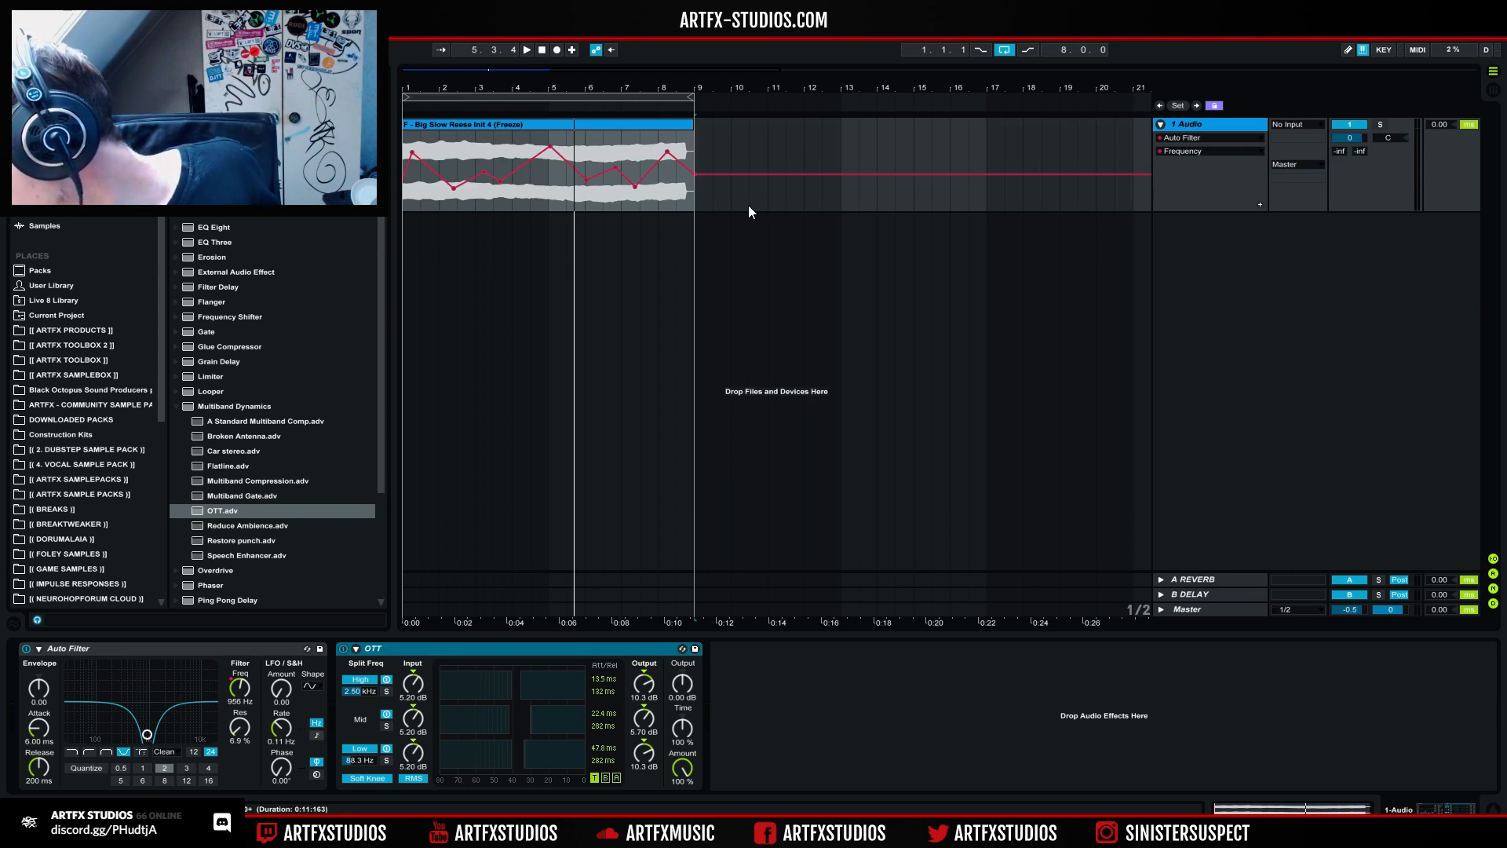
key(space)
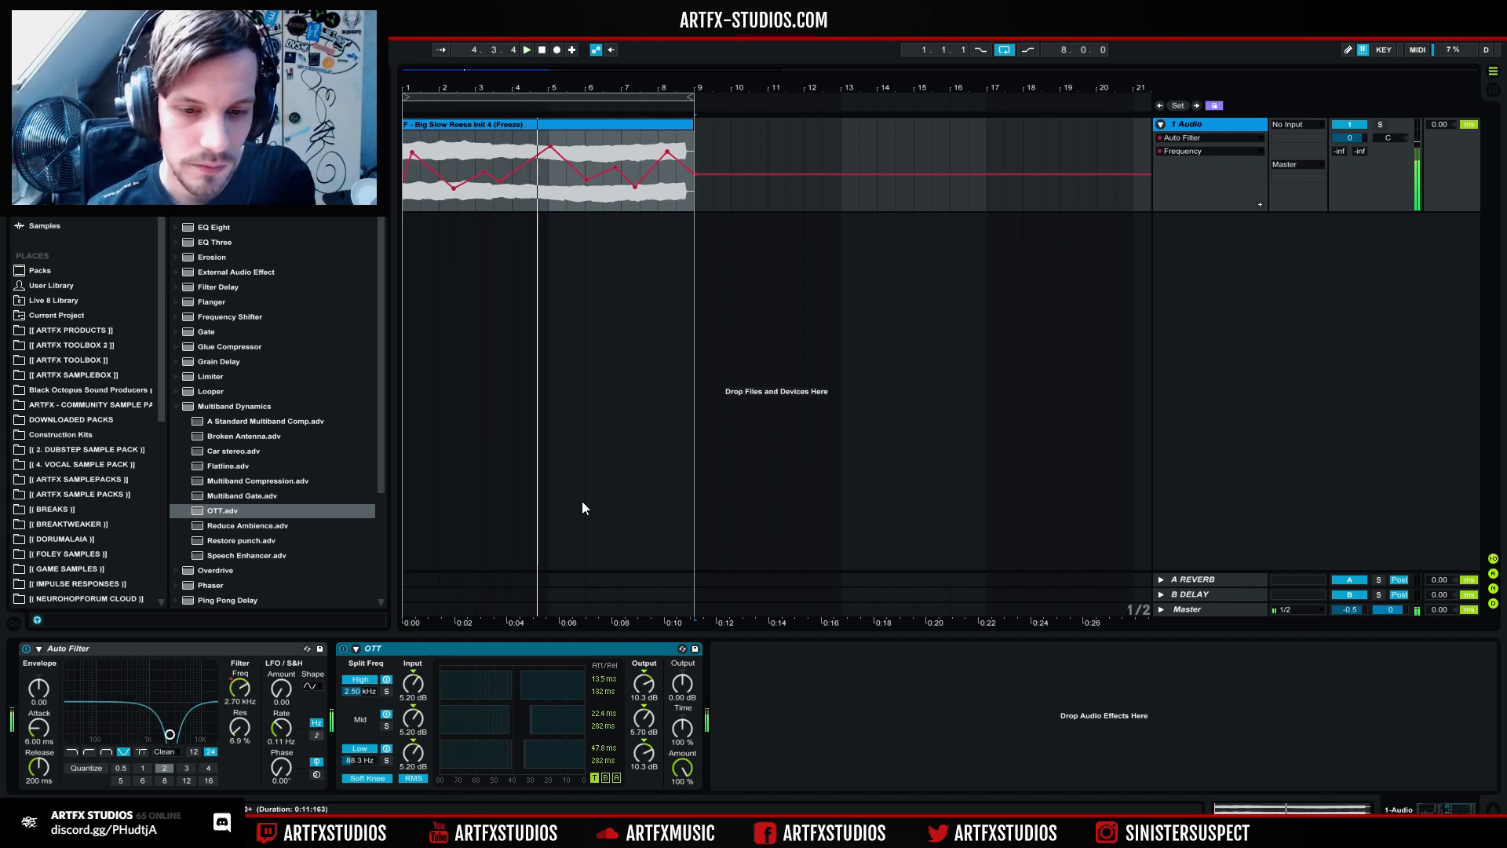
click(344, 648)
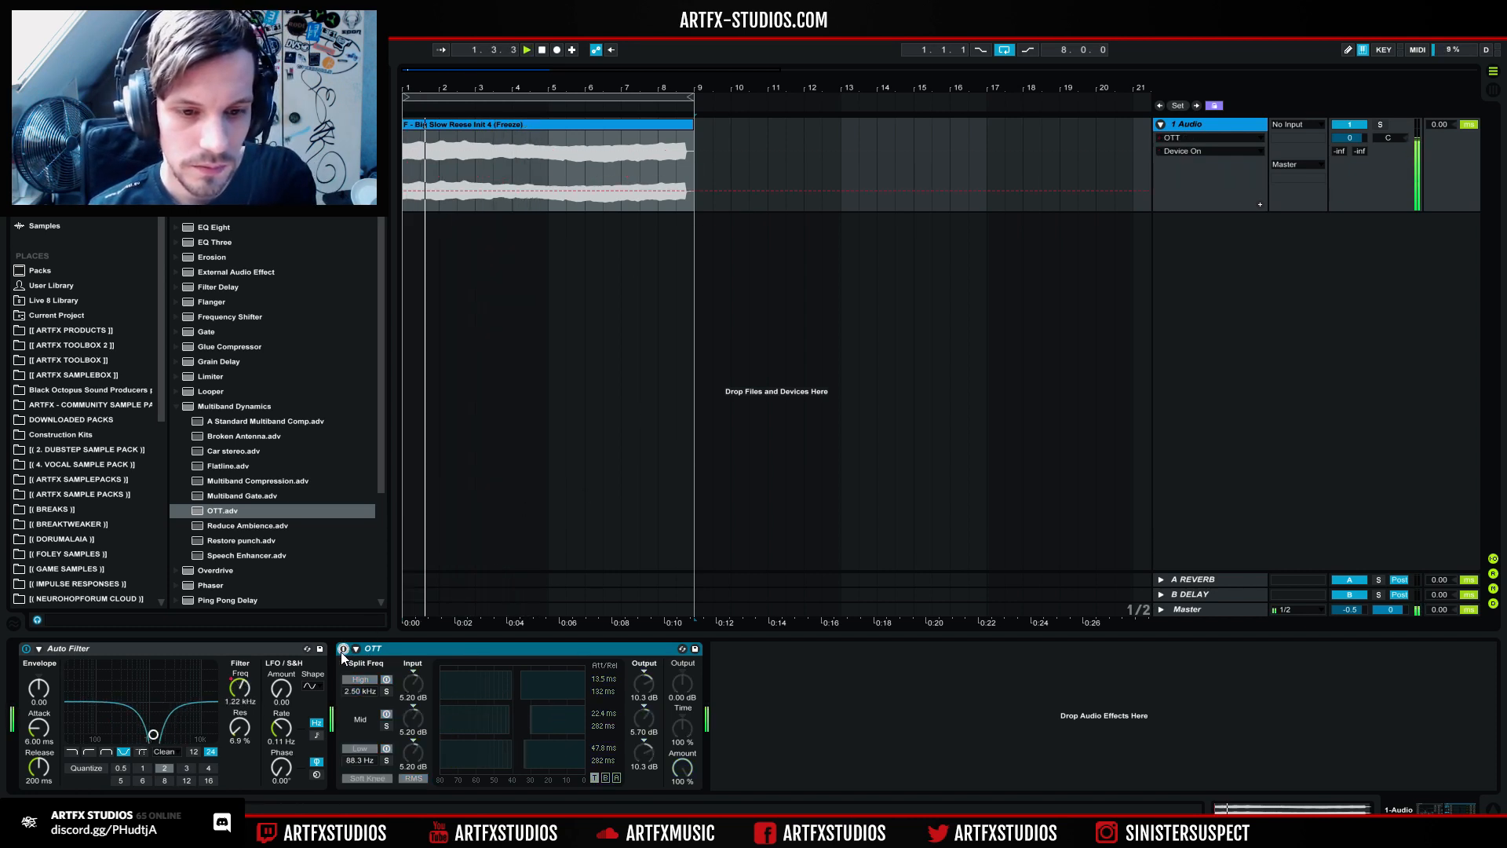
click(343, 648)
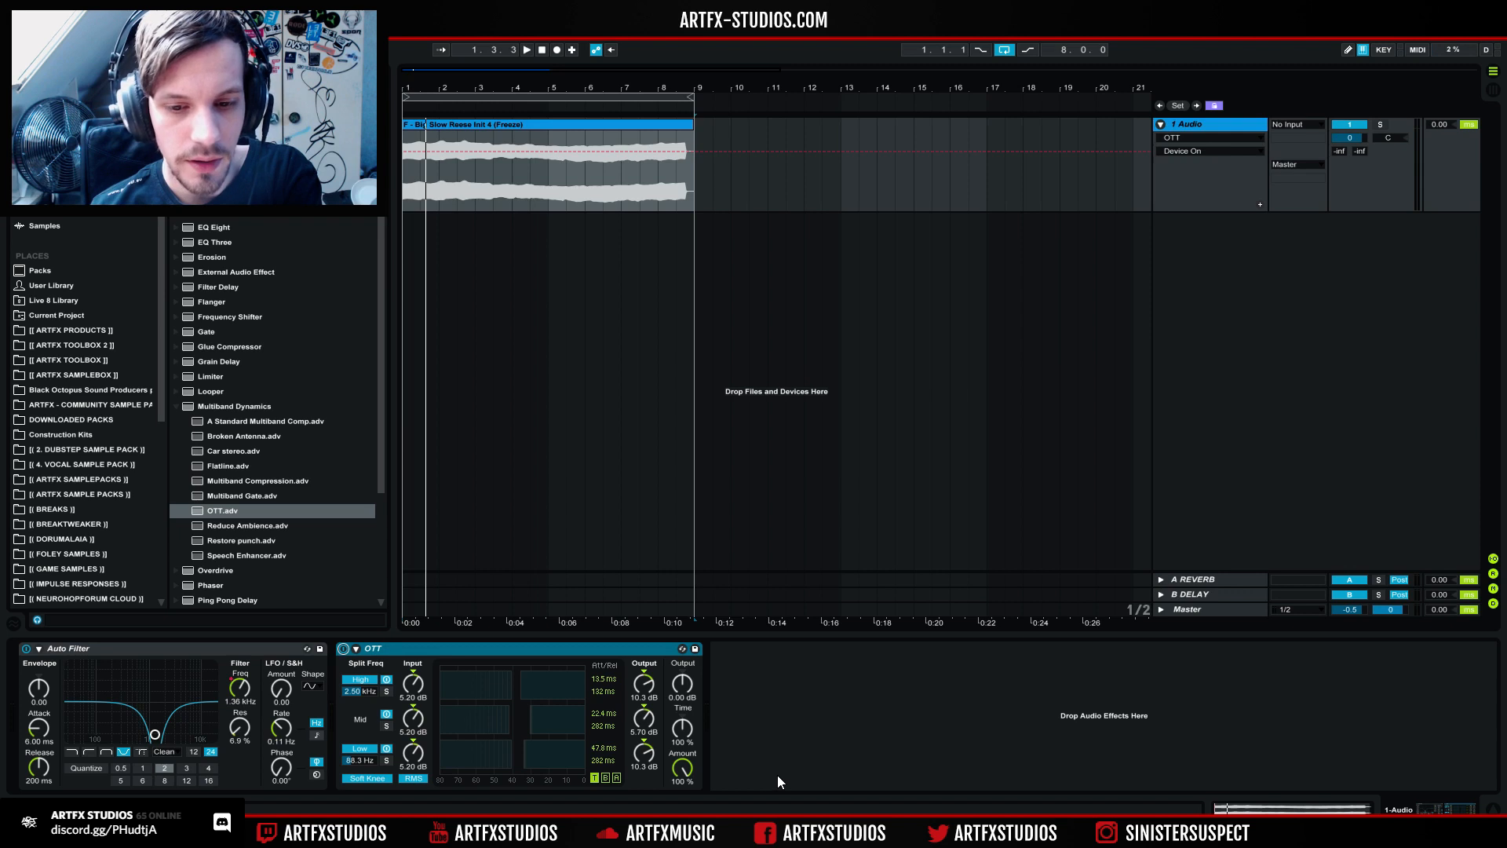
Step: Set the OTT amount to 45% while auditioning the clip, and collapse the Multiband Dynamics preset list
drag(679, 773, 686, 770)
key(space)
key(space)
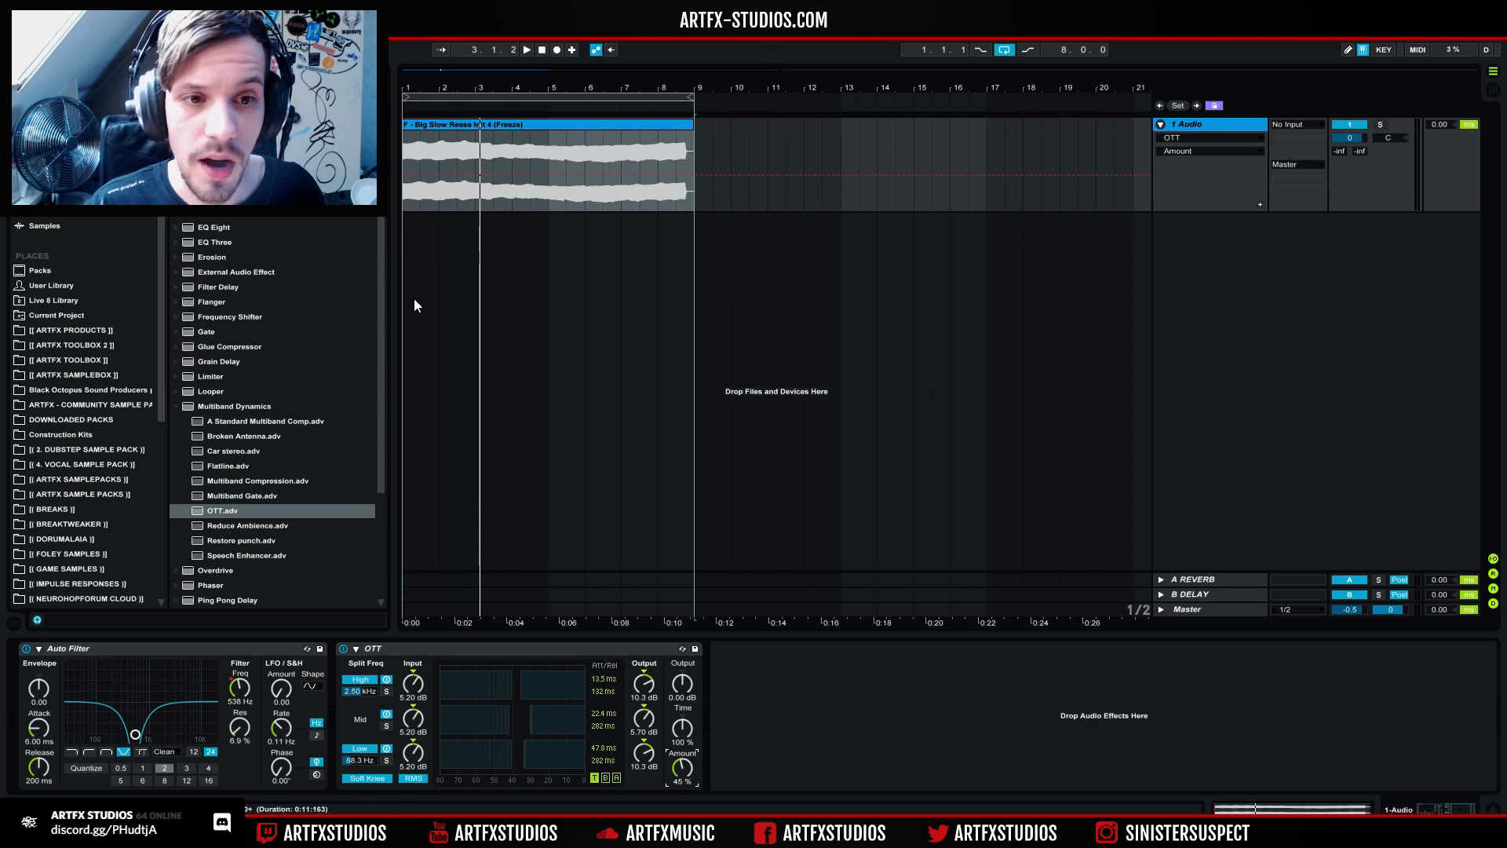
click(180, 408)
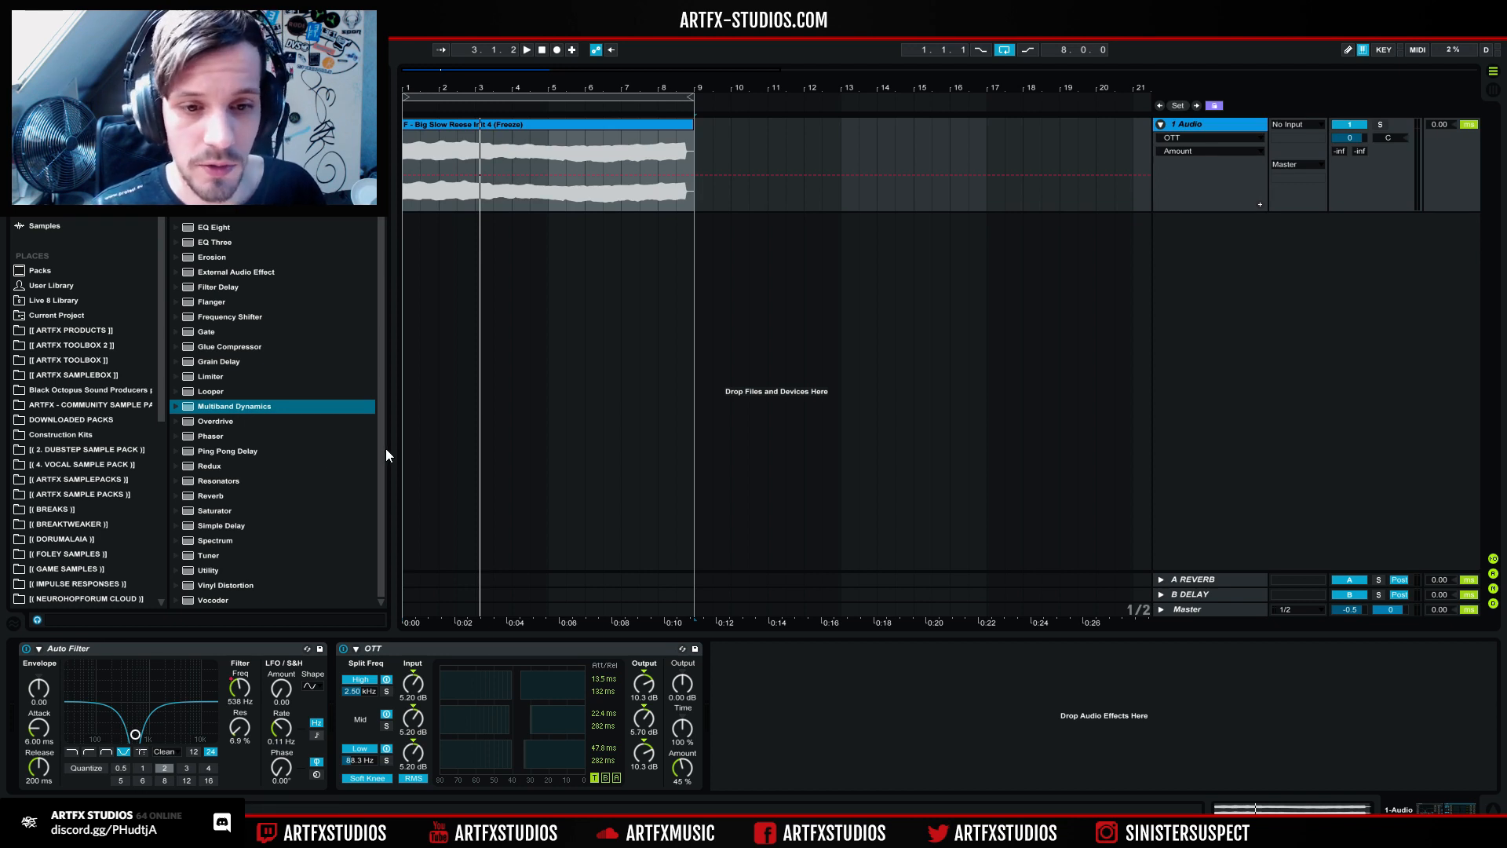
Step: Fold the Auto Filter and OTT devices in the chain and play the processed clip from its start
drag(380, 449, 381, 405)
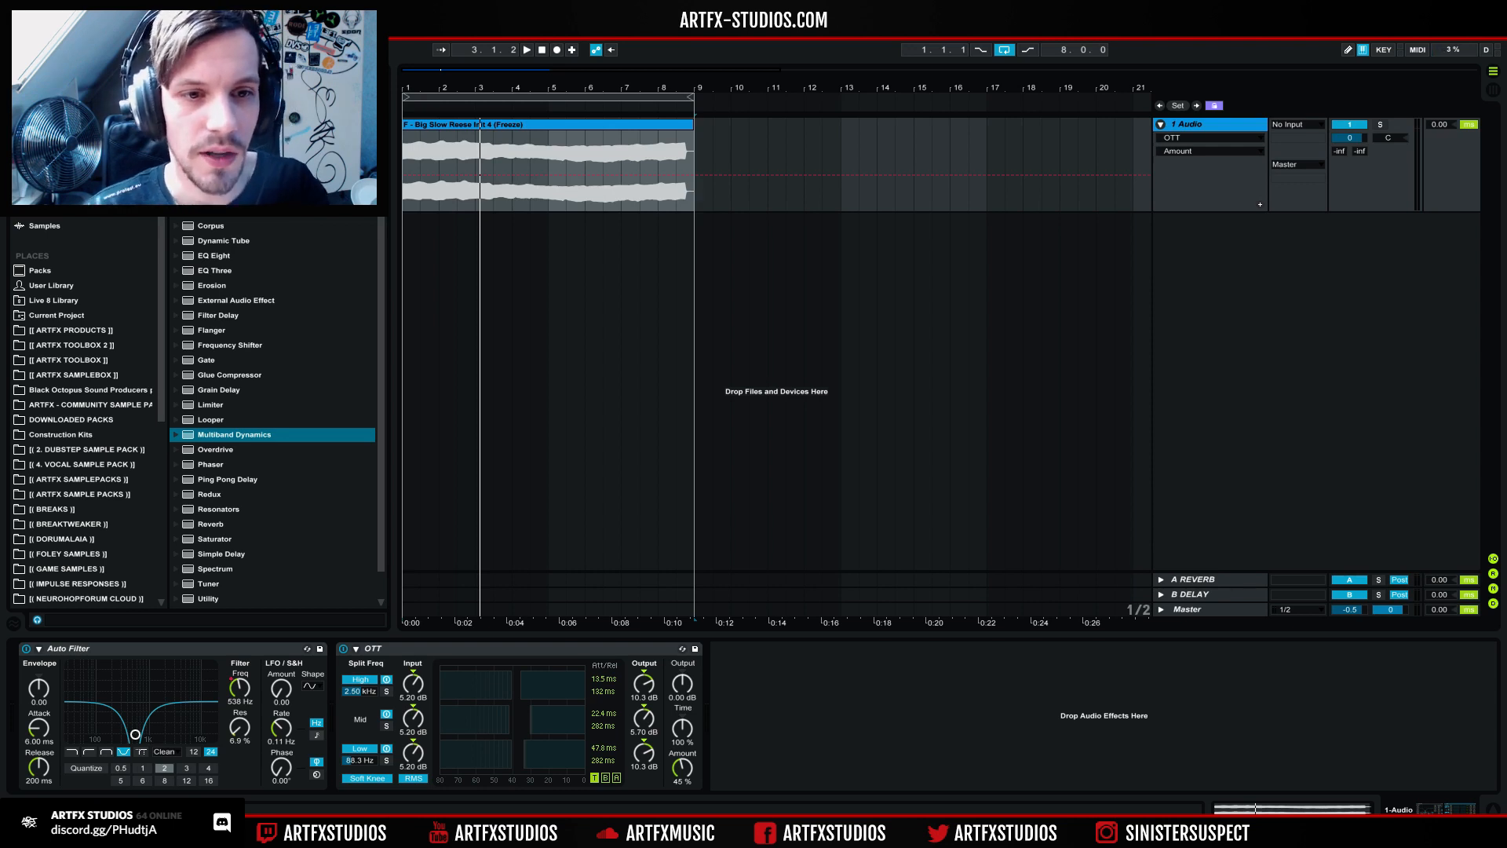
double_click(241, 648)
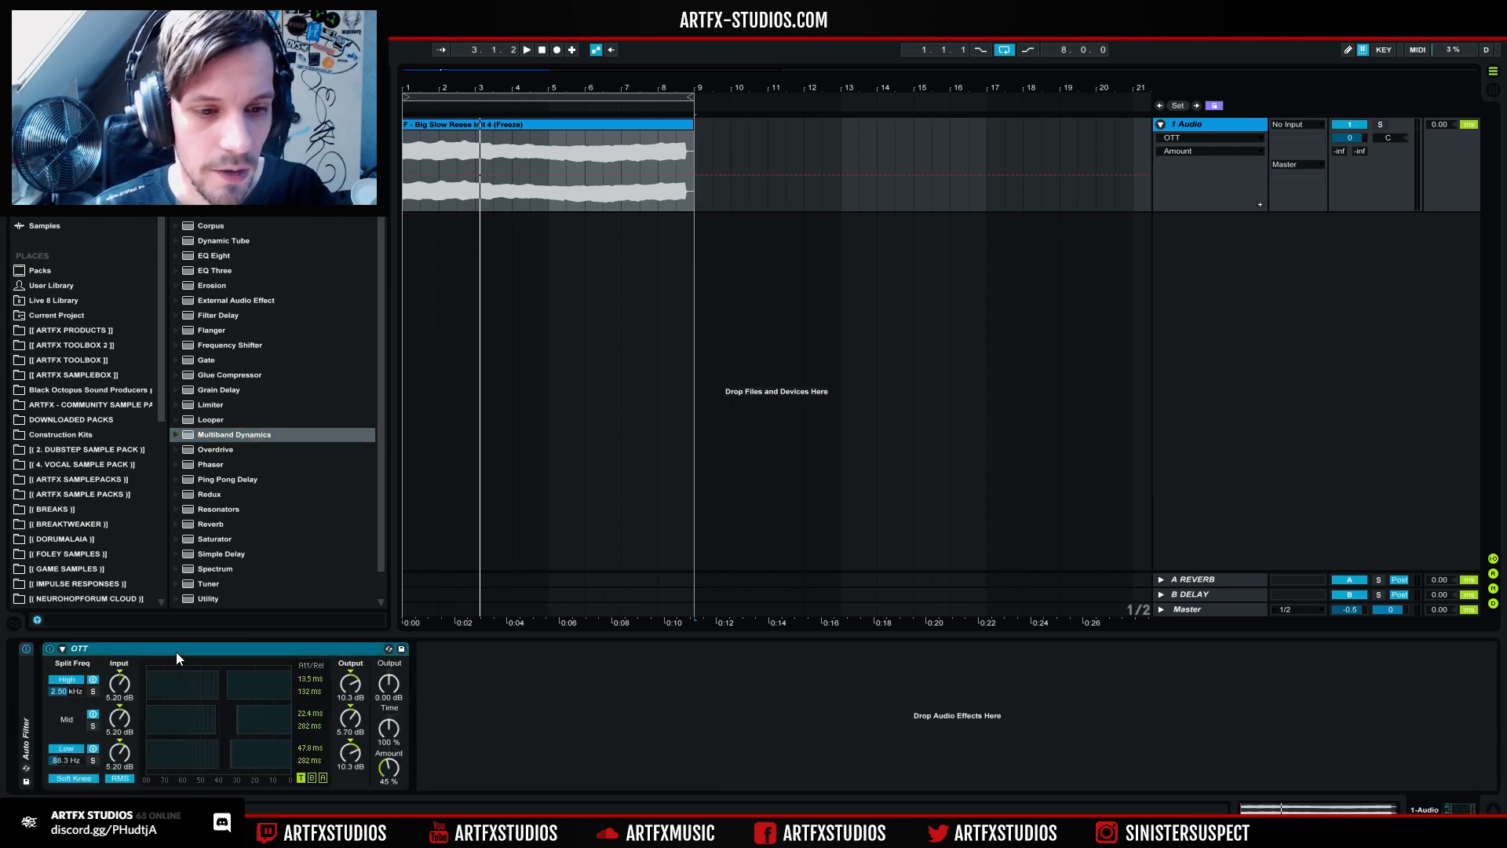
double_click(176, 652)
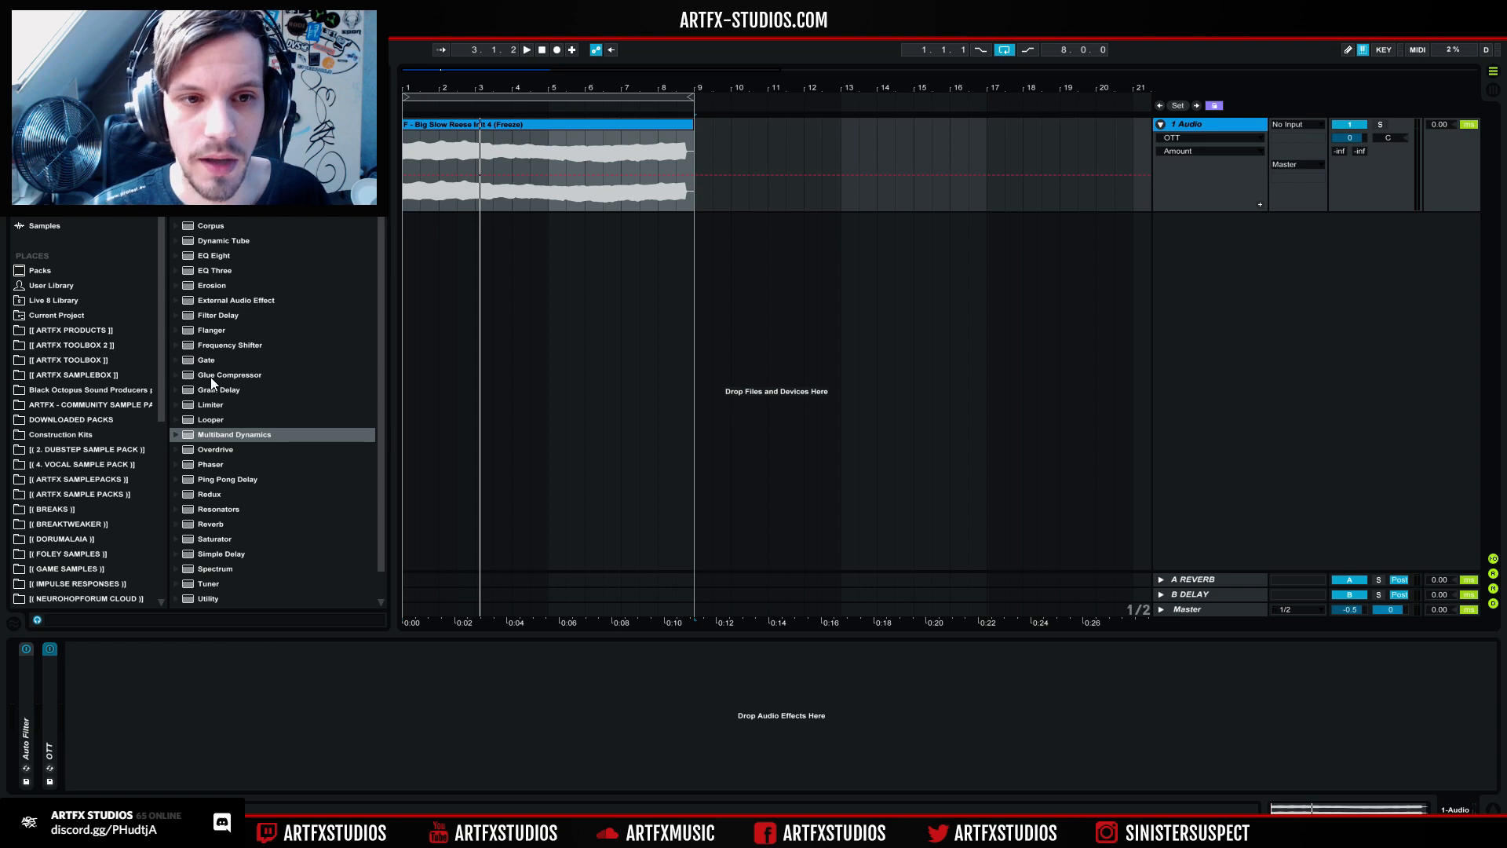
click(407, 160)
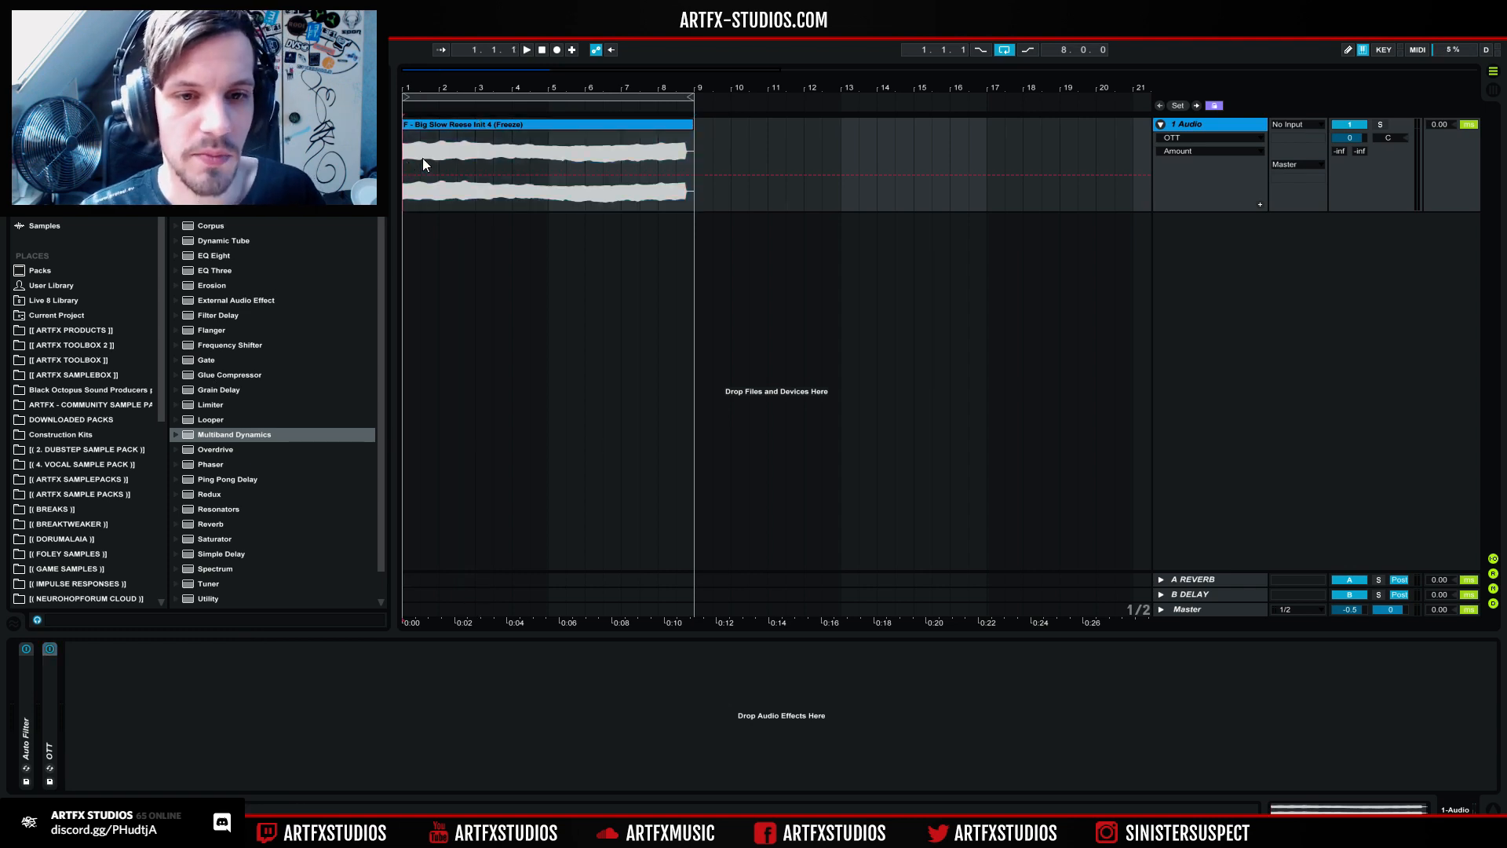
key(space)
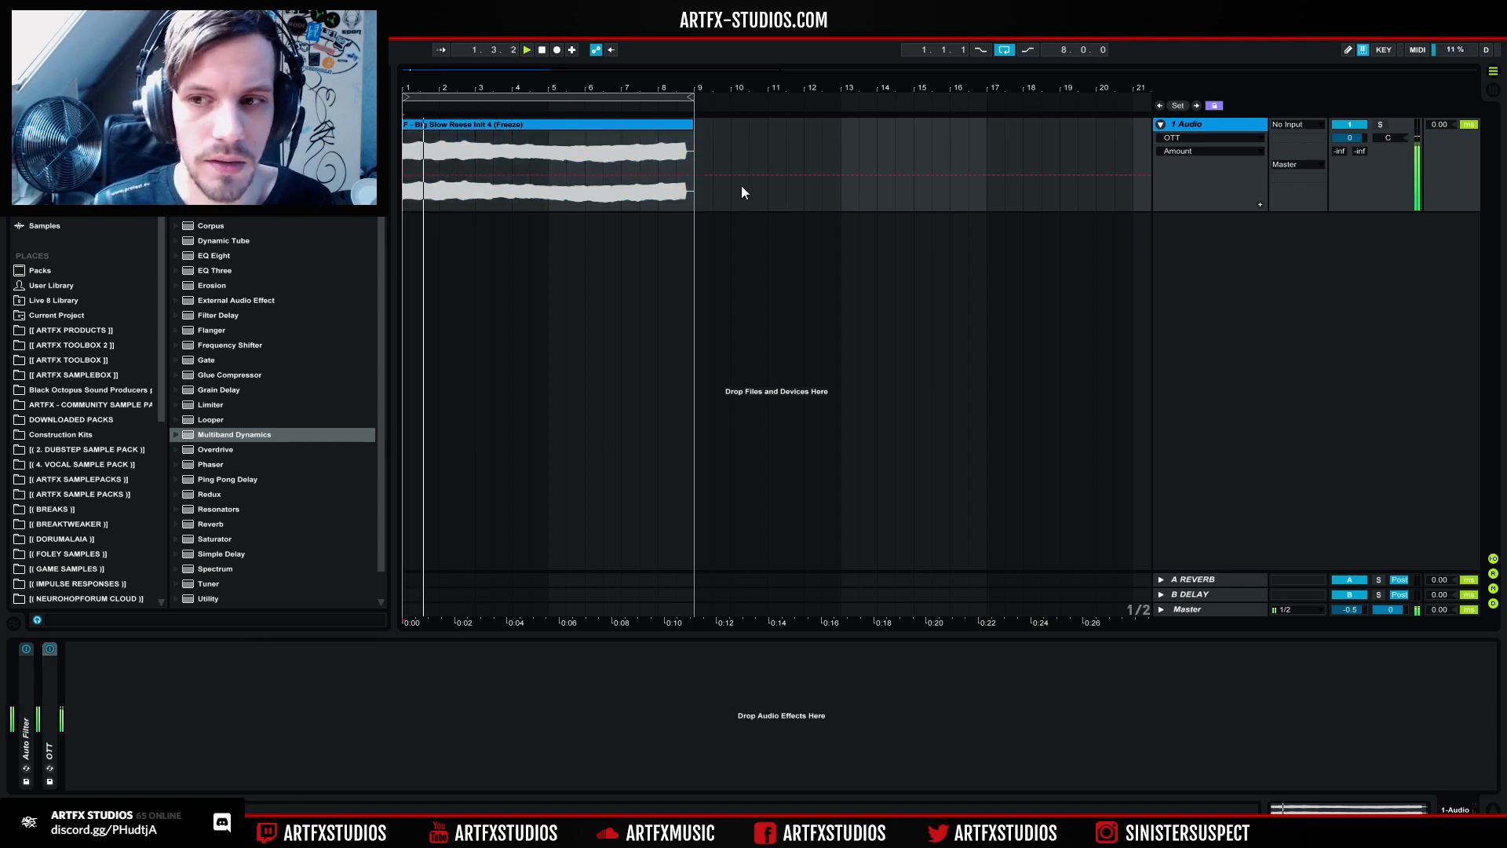
key(space)
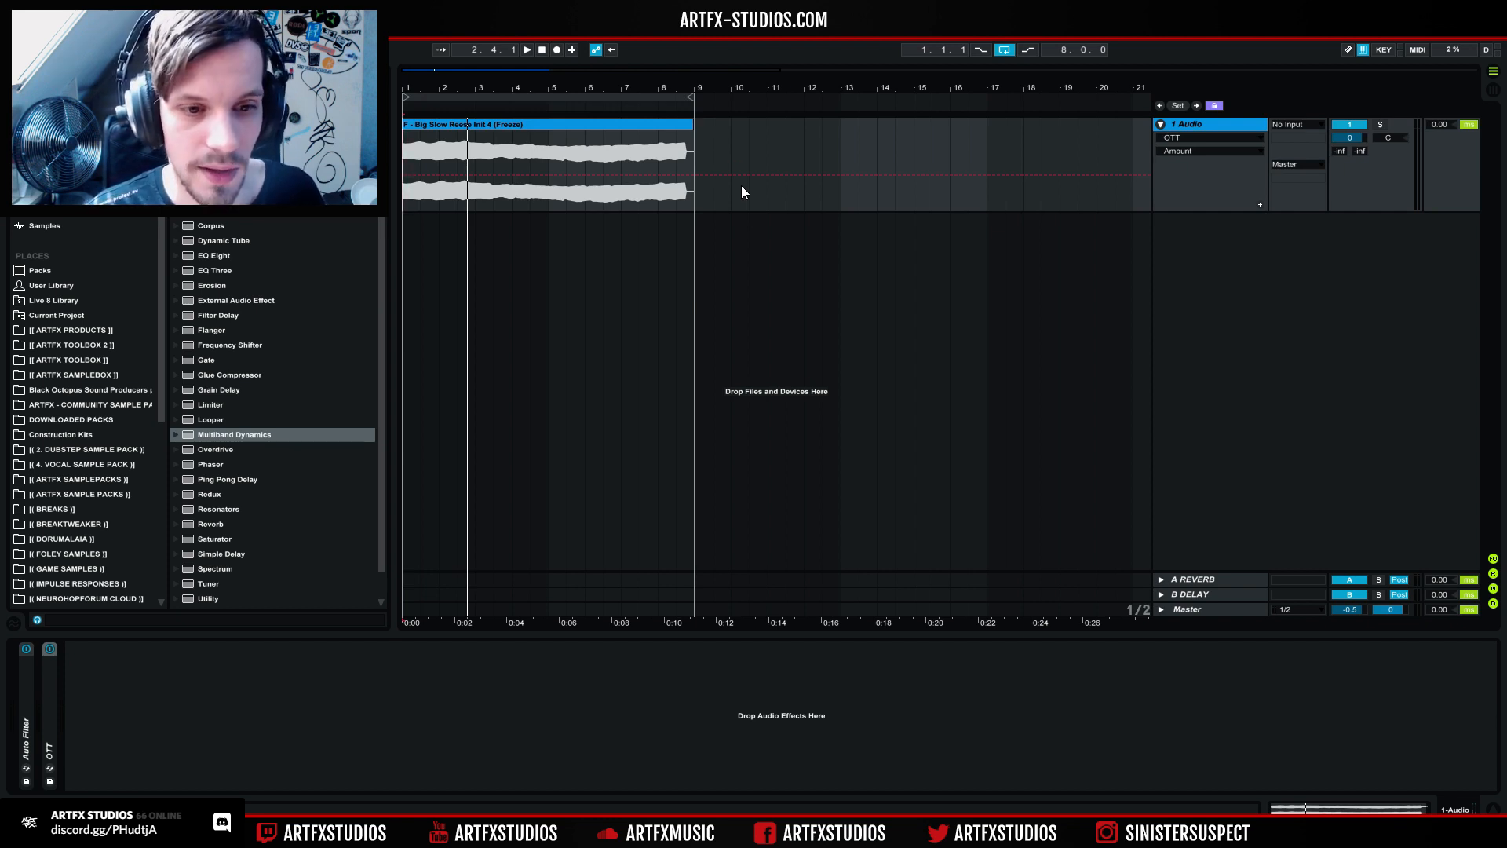
Step: Add an Audio Effect Rack after OTT and show its chain list
click(108, 688)
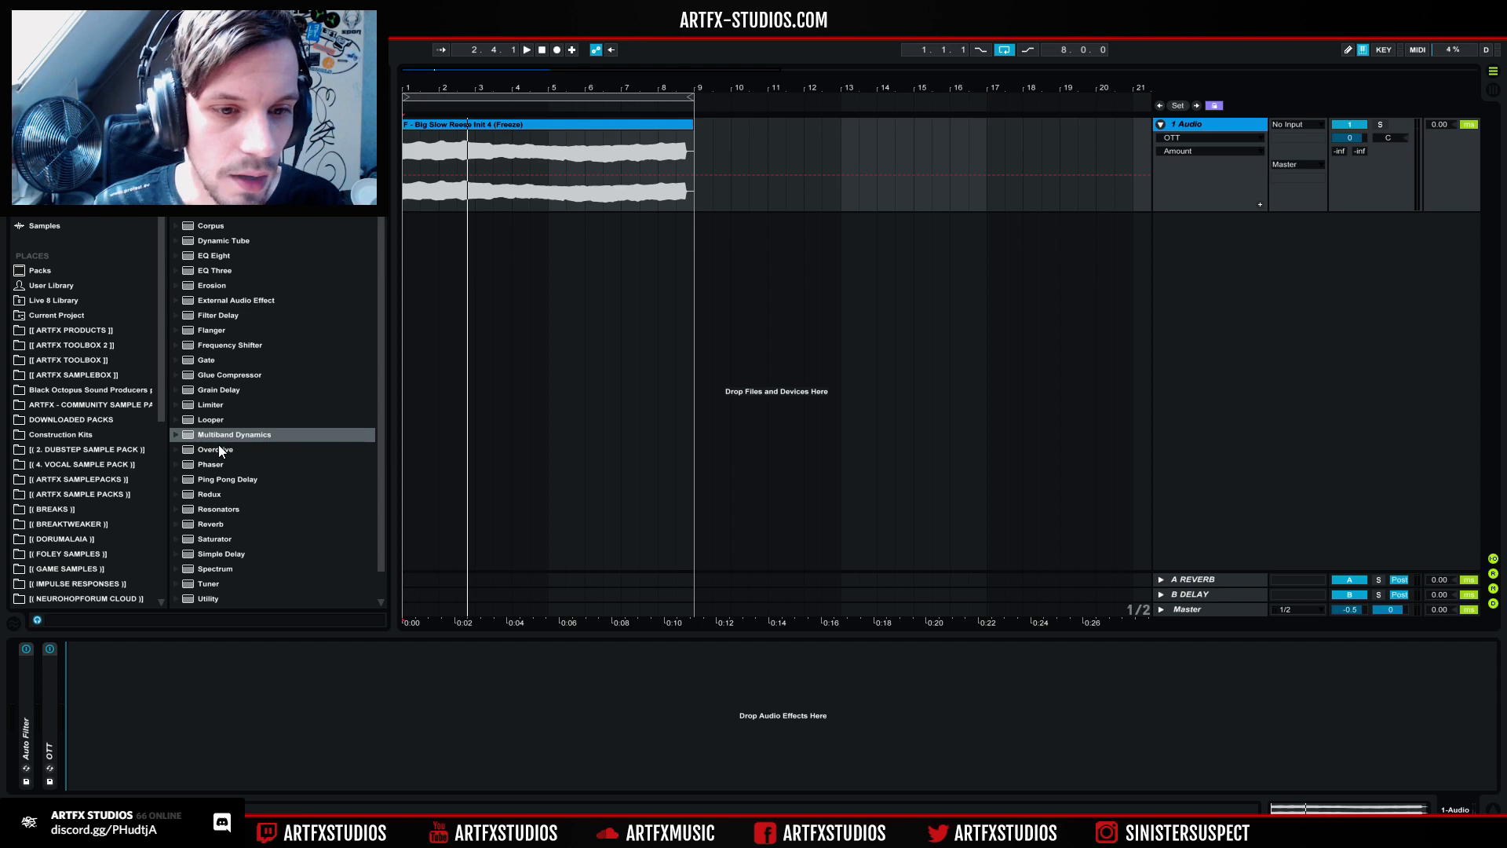
drag(234, 435, 235, 715)
drag(218, 210, 216, 693)
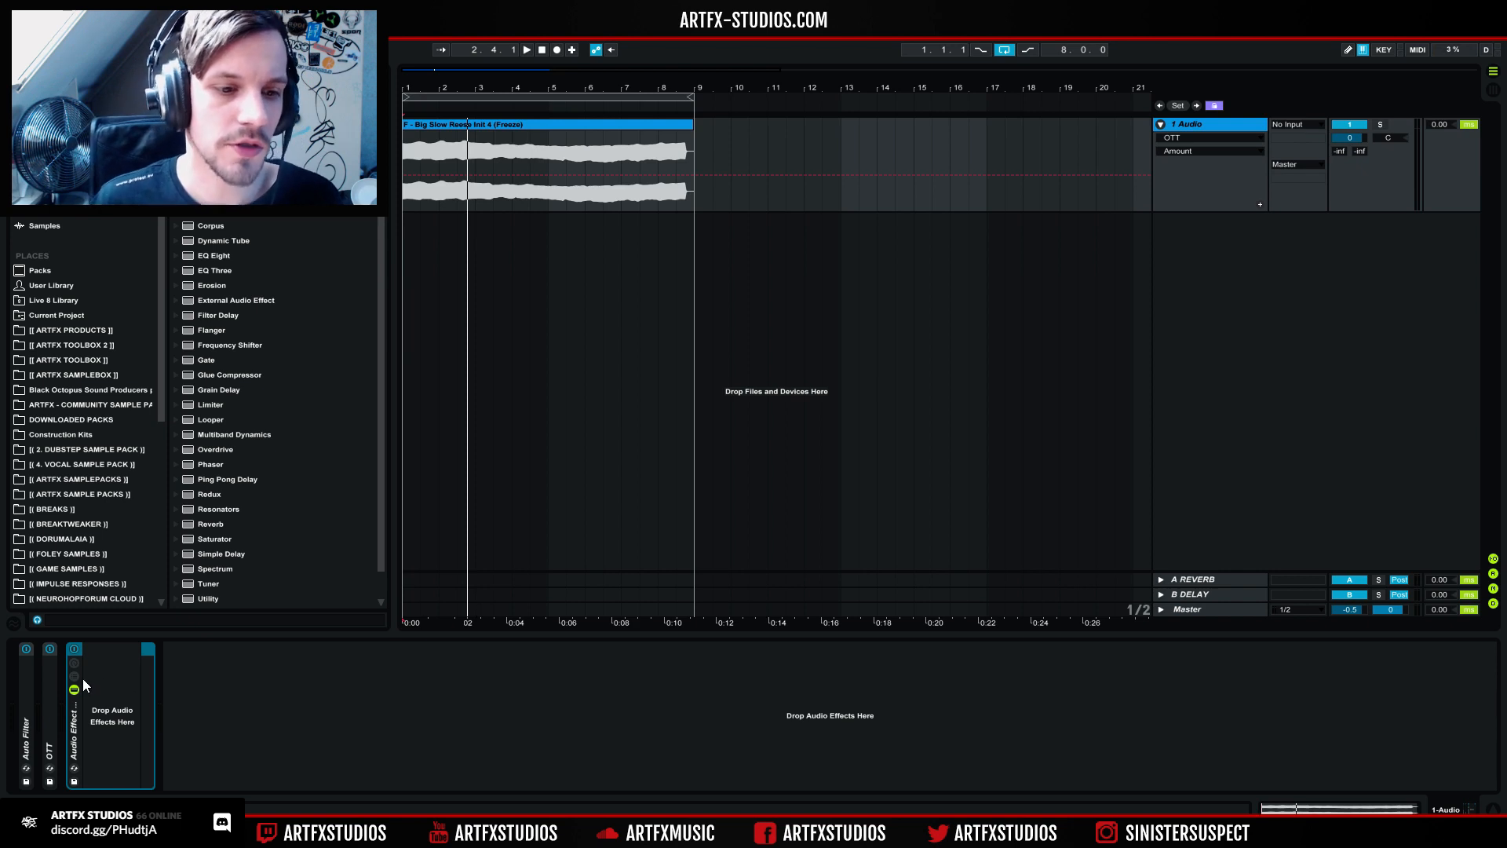
click(75, 676)
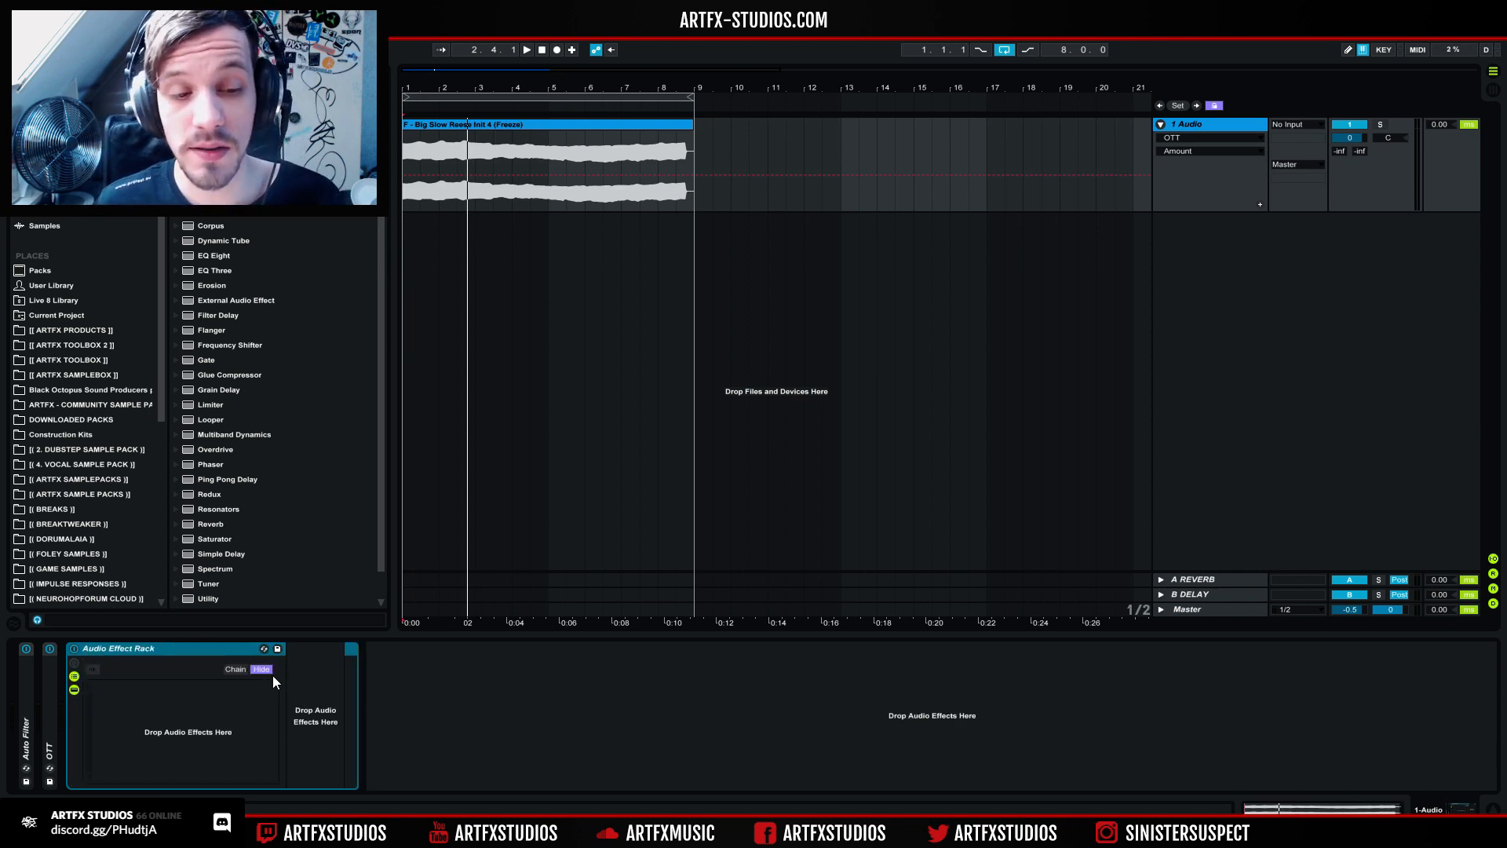
Step: Create a chain named Dry in the Audio Effect Rack and audition it soloed
right_click(242, 704)
click(242, 705)
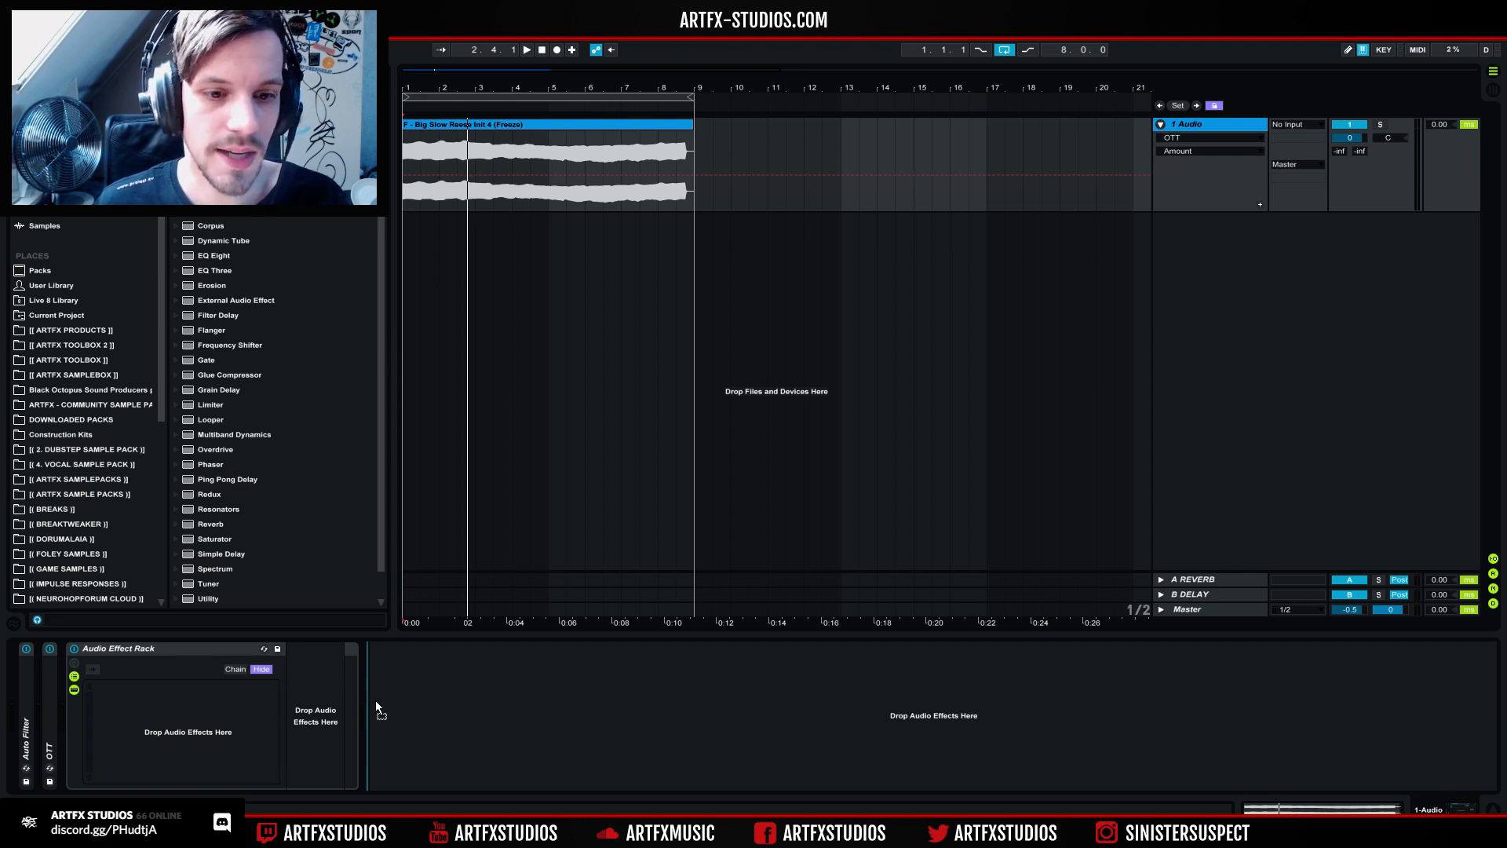
right_click(197, 720)
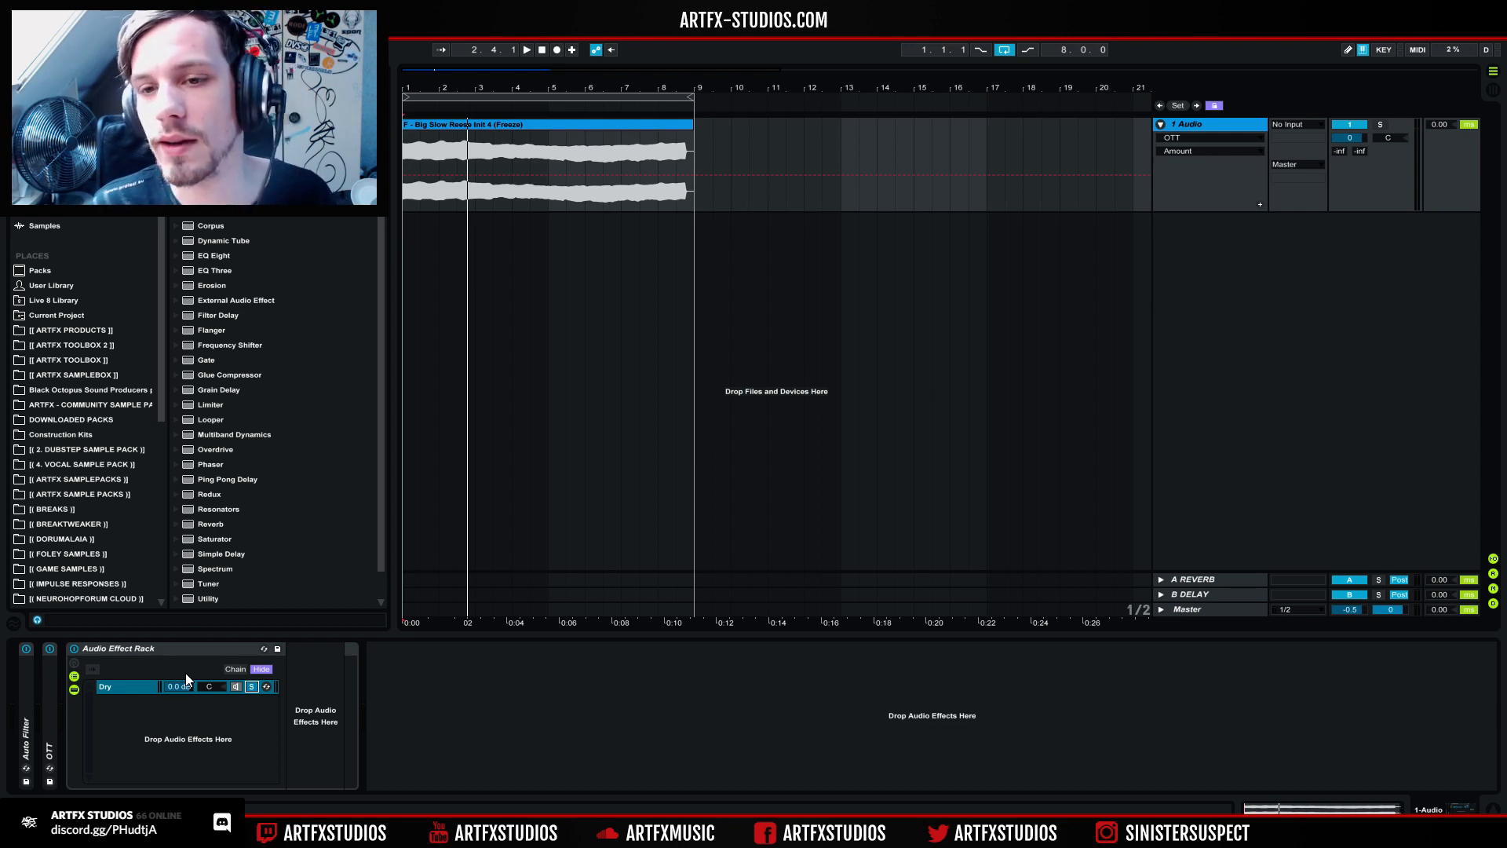
key(space)
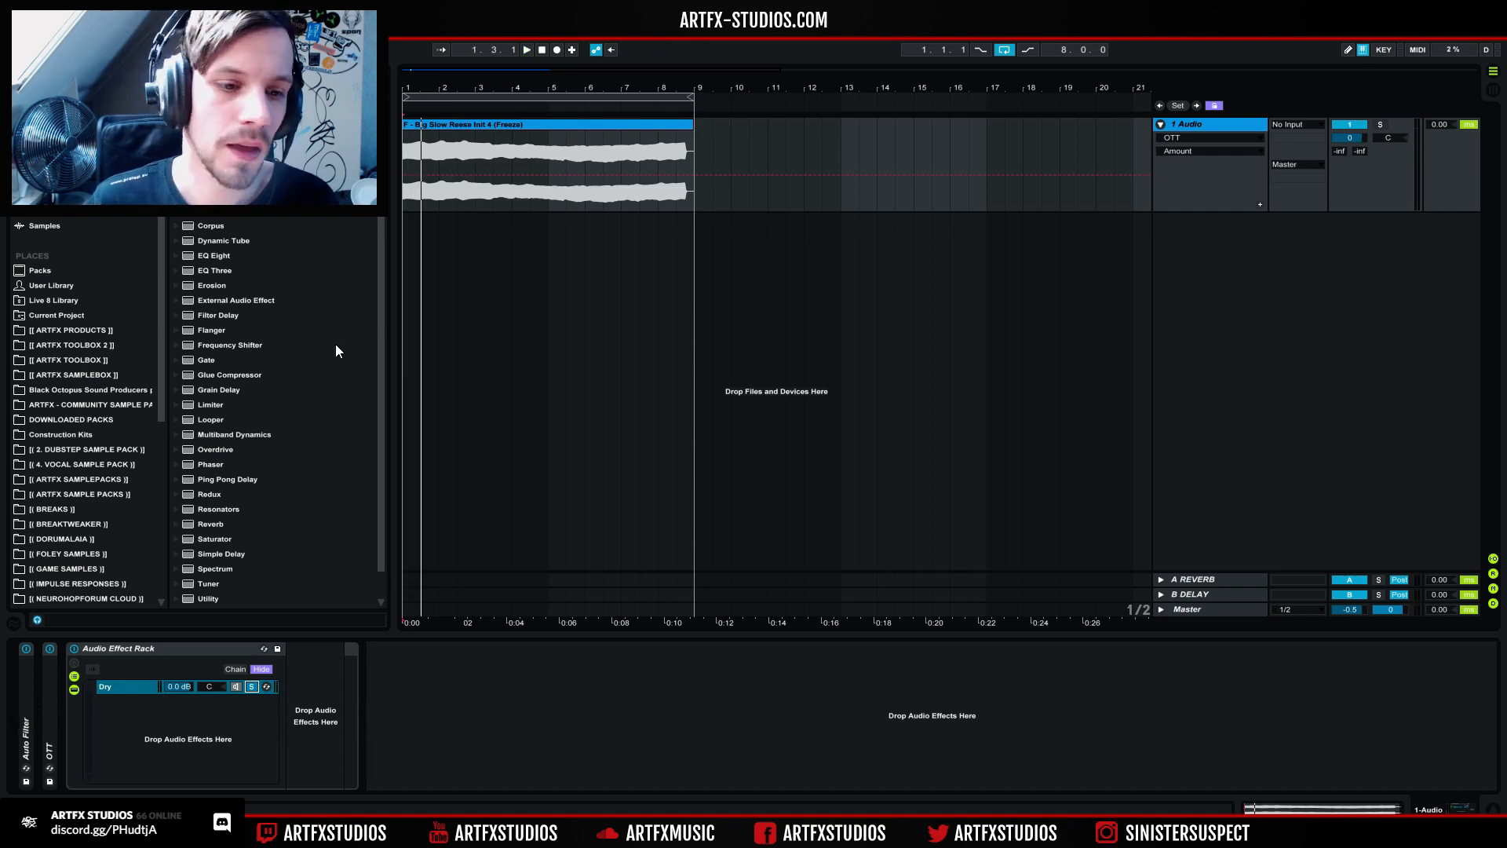
Step: Deactivate the Dry chain and turn off its solo
right_click(176, 722)
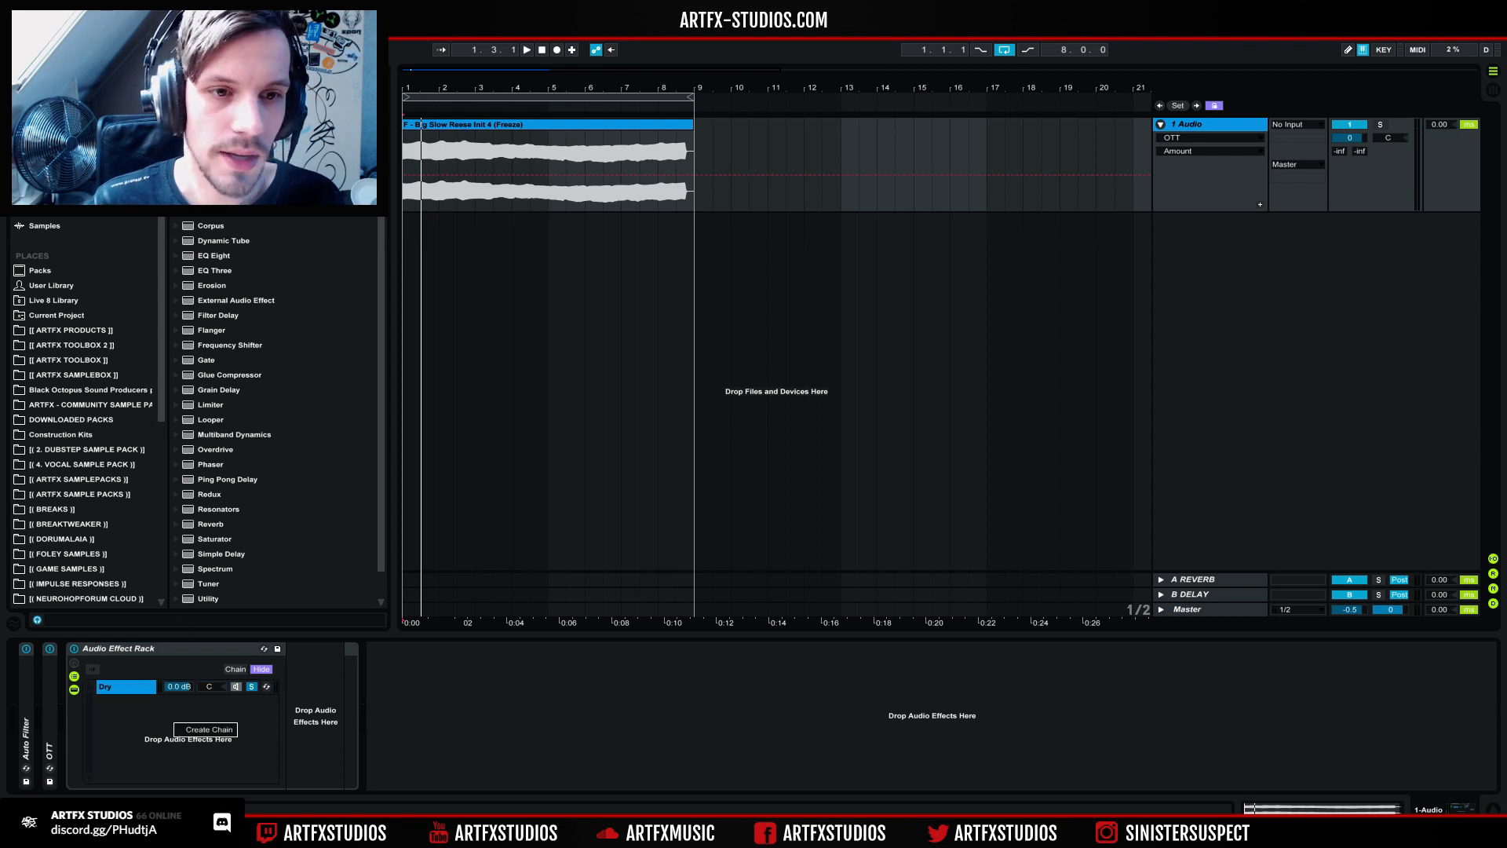
click(239, 689)
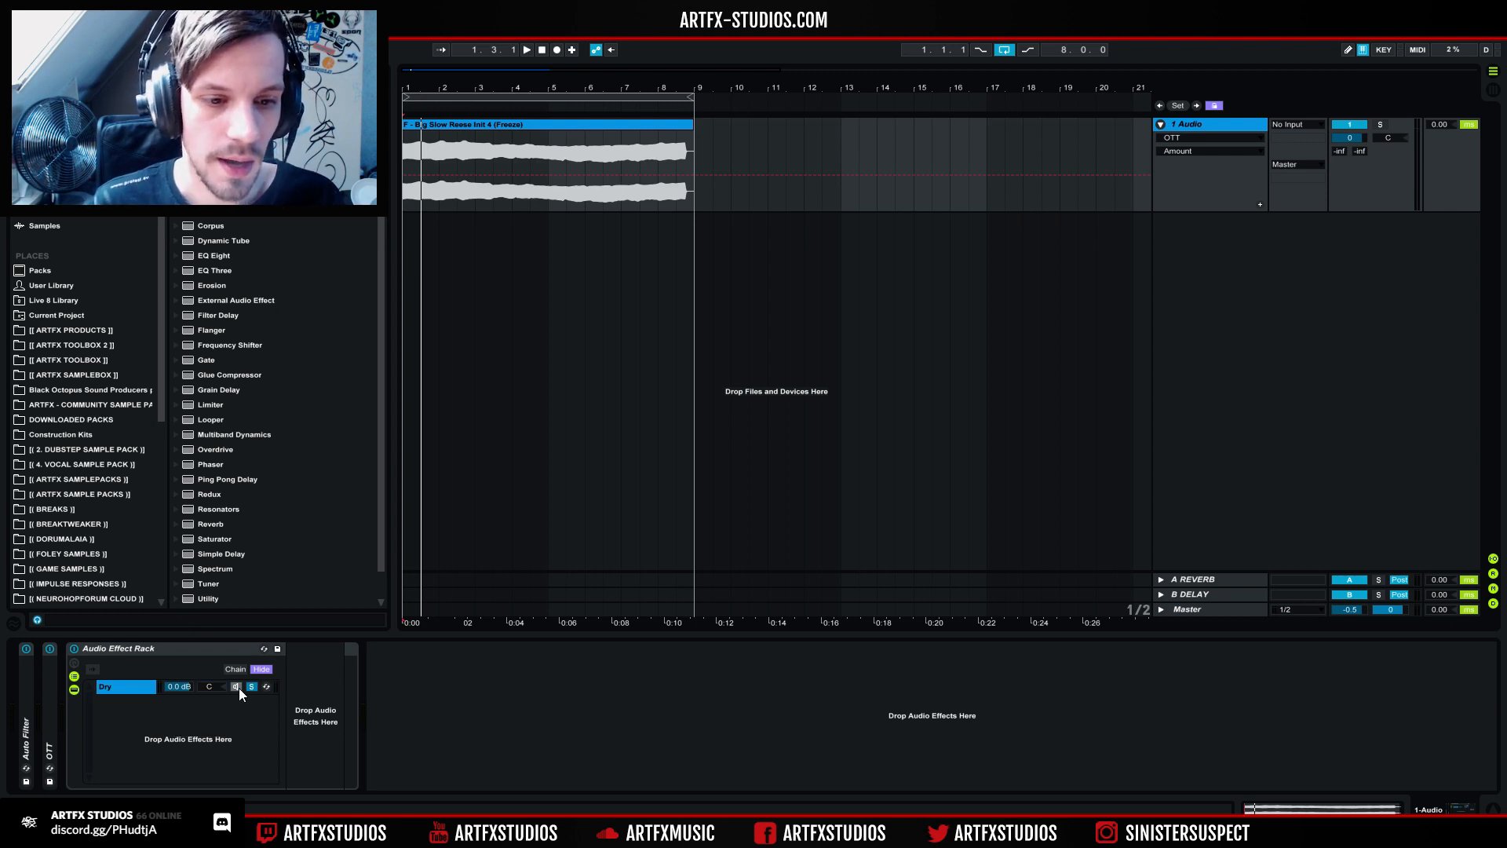
click(238, 688)
click(248, 688)
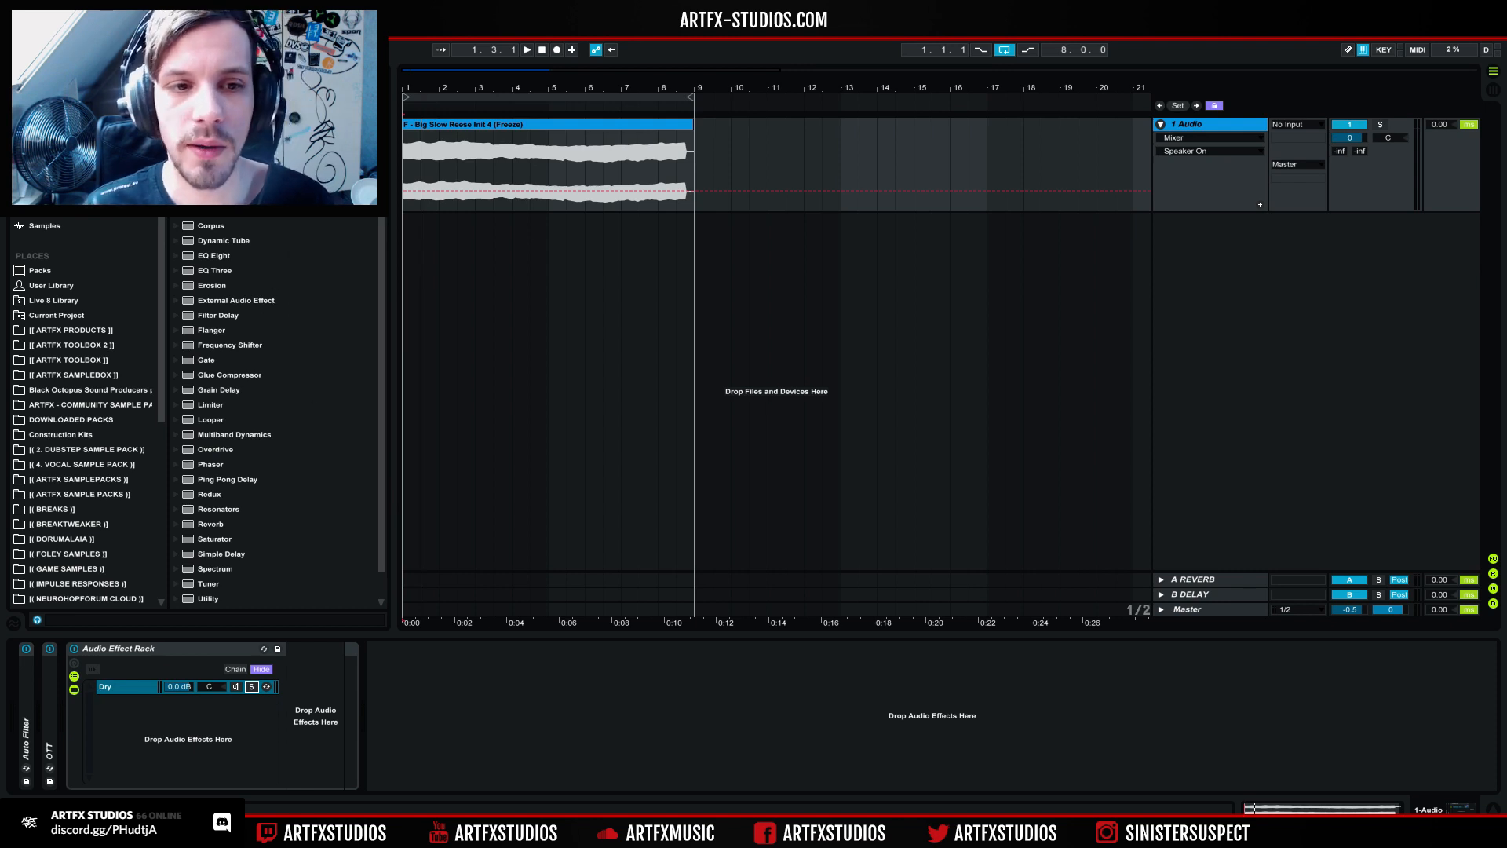
Step: Add an Auto Filter as a second chain in the rack and name that chain Effect Chain 1
drag(212, 165, 195, 738)
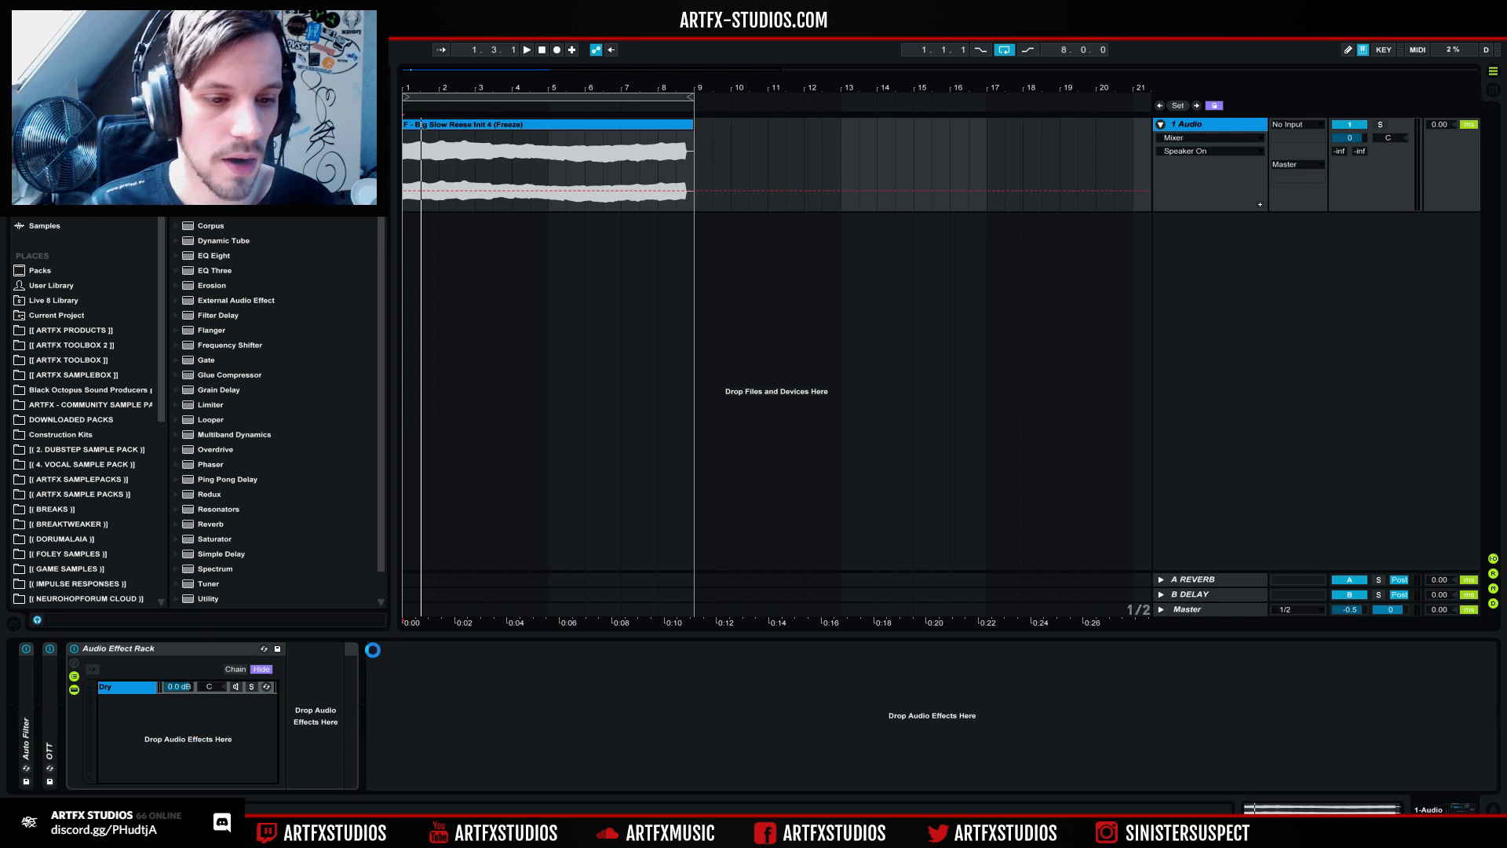
key(ctrl+r)
text(Eff)
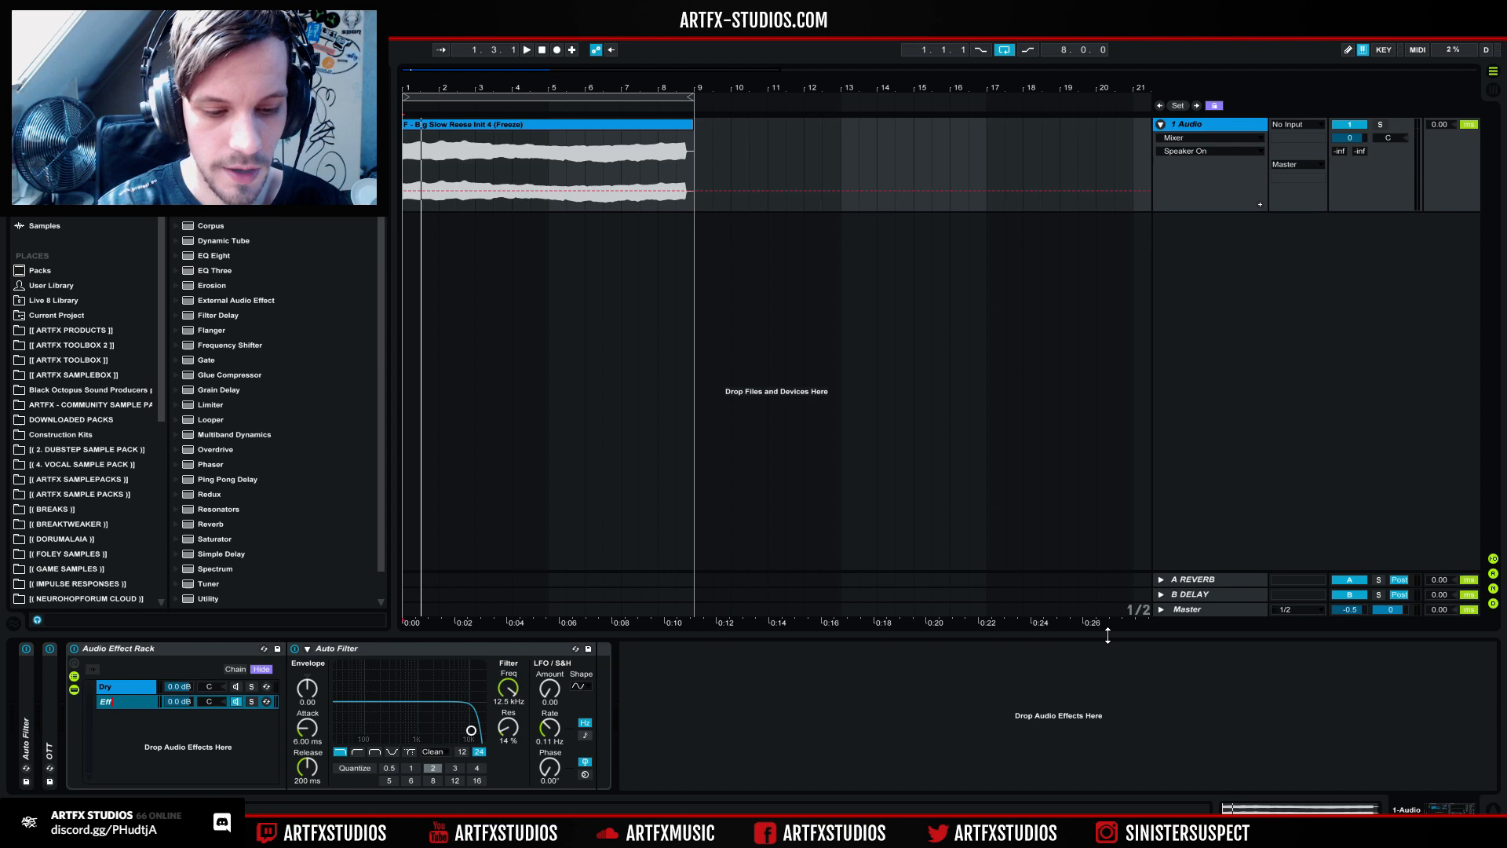
text(ect Chain 1)
key(Return)
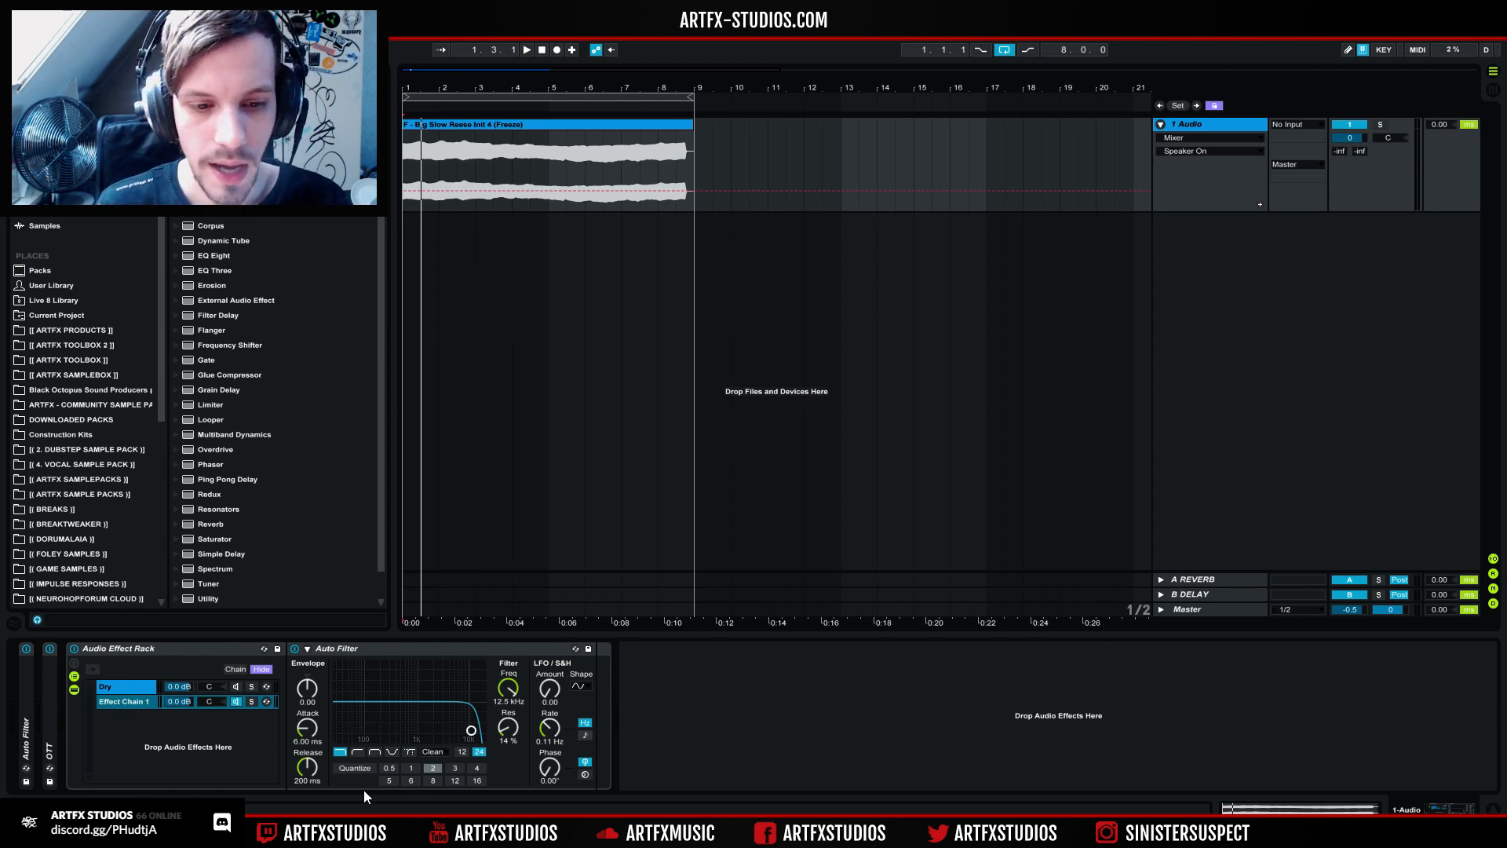
Step: Switch the Auto Filter in Effect Chain 1 to band-pass at about 41.7 Hz and play the clip through it
click(376, 751)
drag(471, 730, 347, 730)
key(space)
key(space)
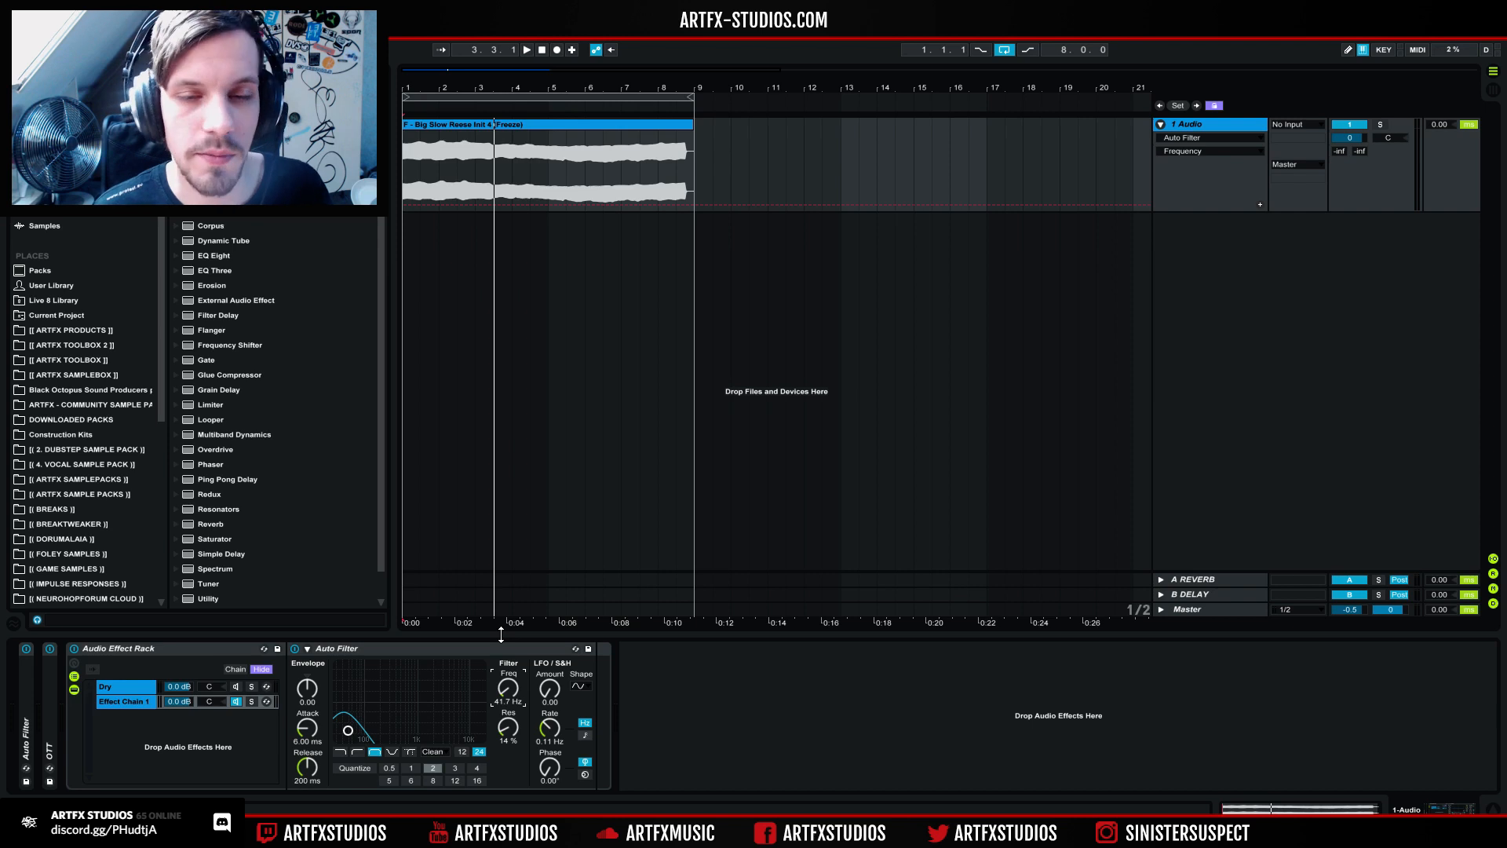
Step: Sweep the band-pass frequency up to about 4.55 kHz while playing the clip to hear the isolated ranges
mouse_move(508, 691)
mouse_down()
mouse_move(508, 605)
mouse_move(508, 672)
mouse_up()
key(space)
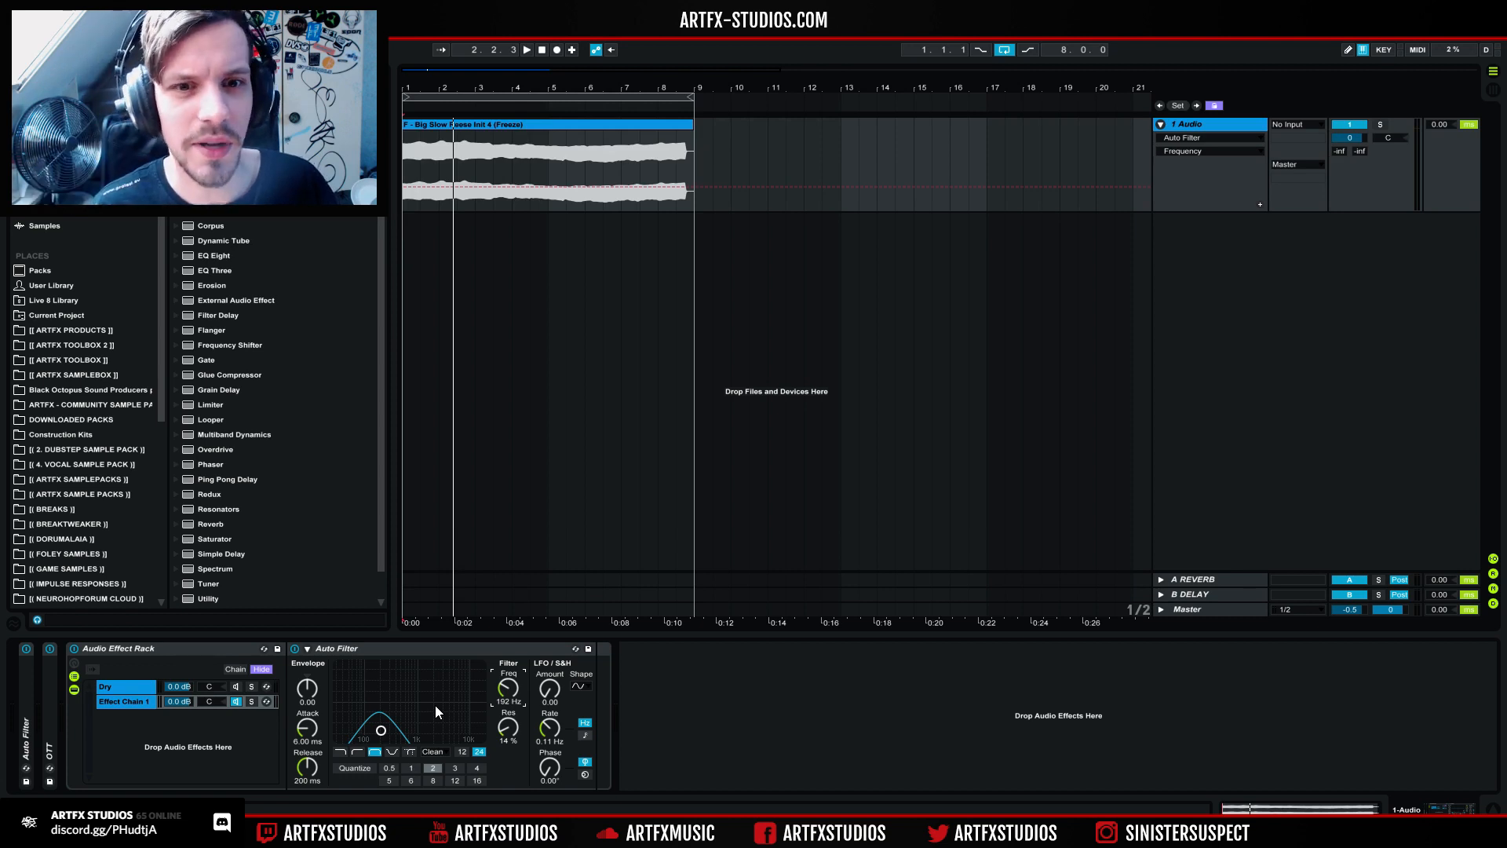
key(space)
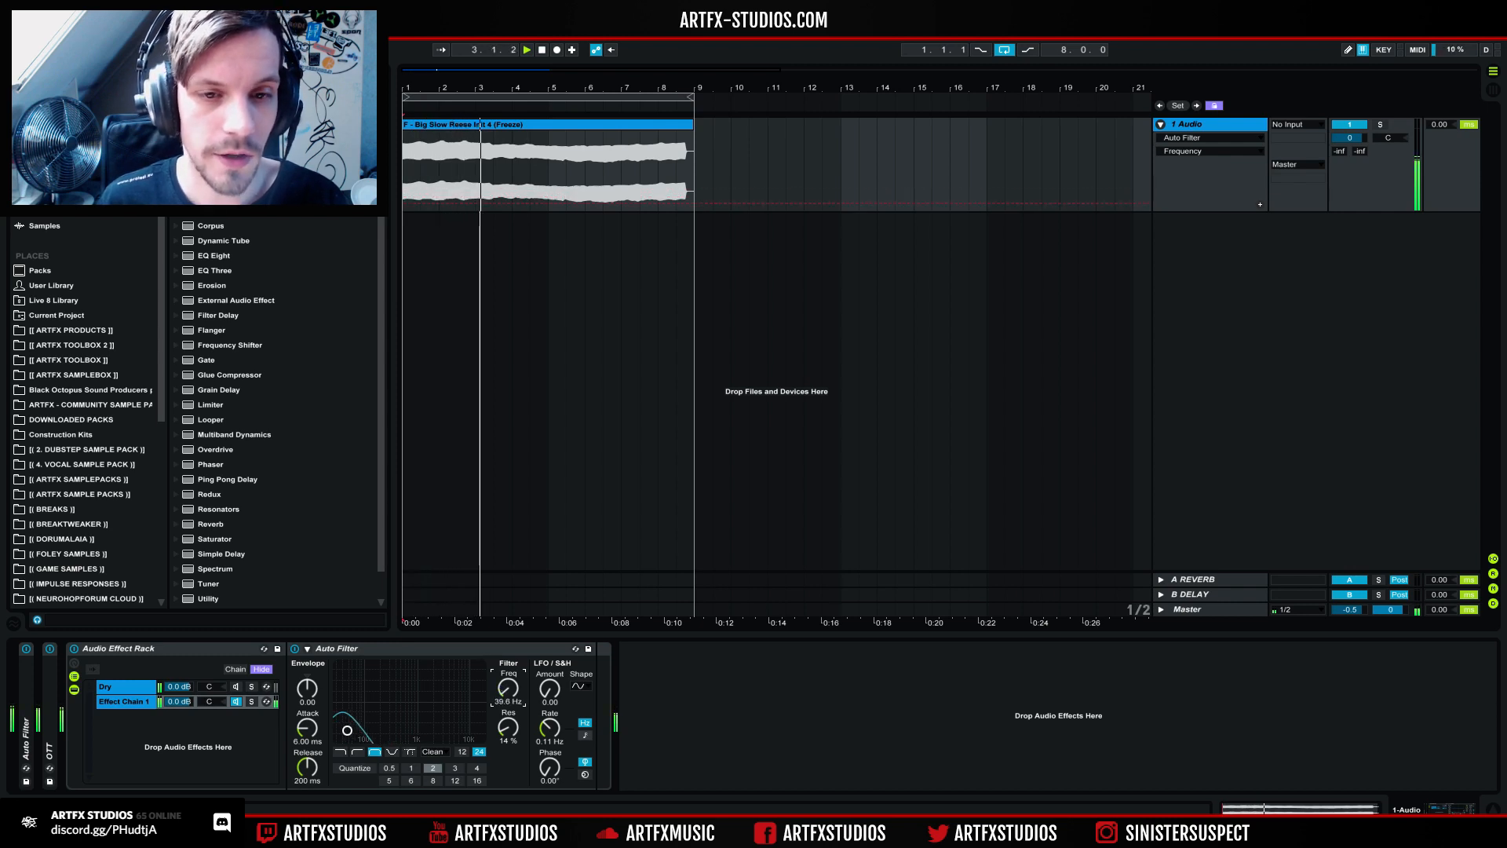
drag(508, 685, 508, 587)
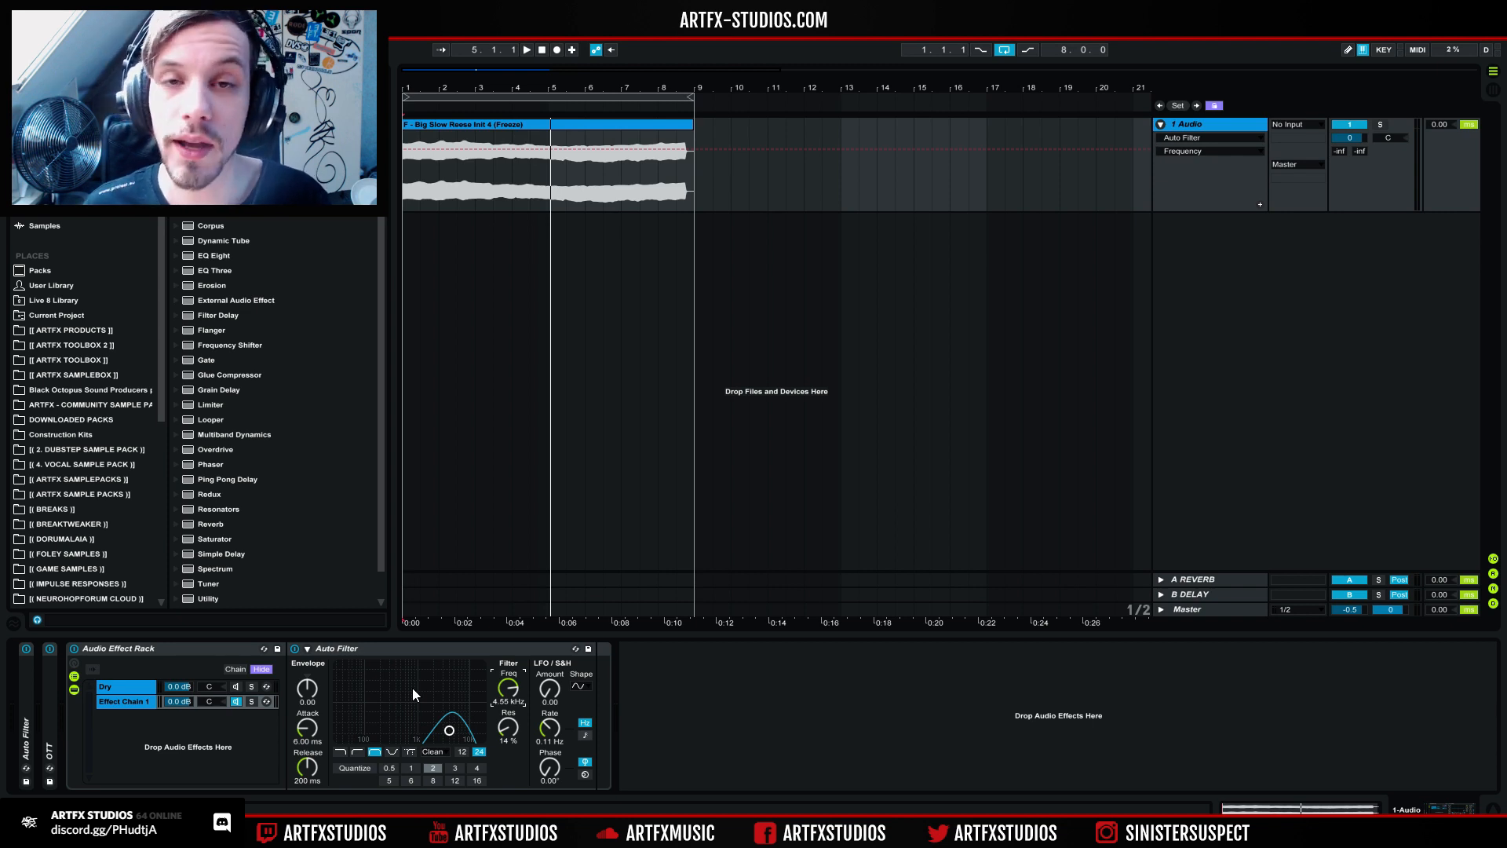
Step: Reselect Effect Chain 1 and set its band-pass filter frequency to 225 Hz
click(122, 700)
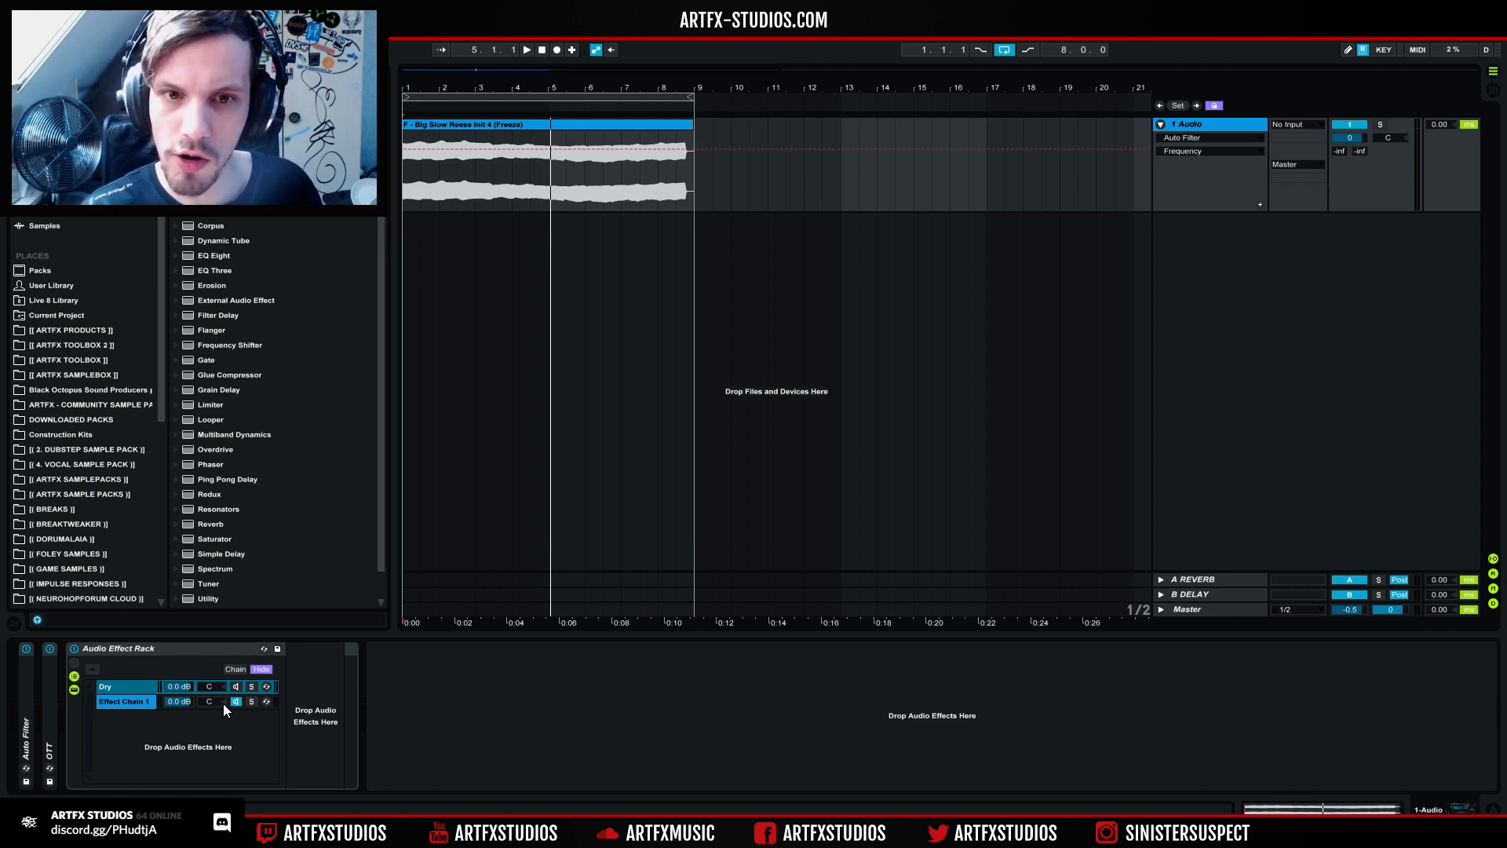
click(132, 703)
drag(521, 689, 520, 704)
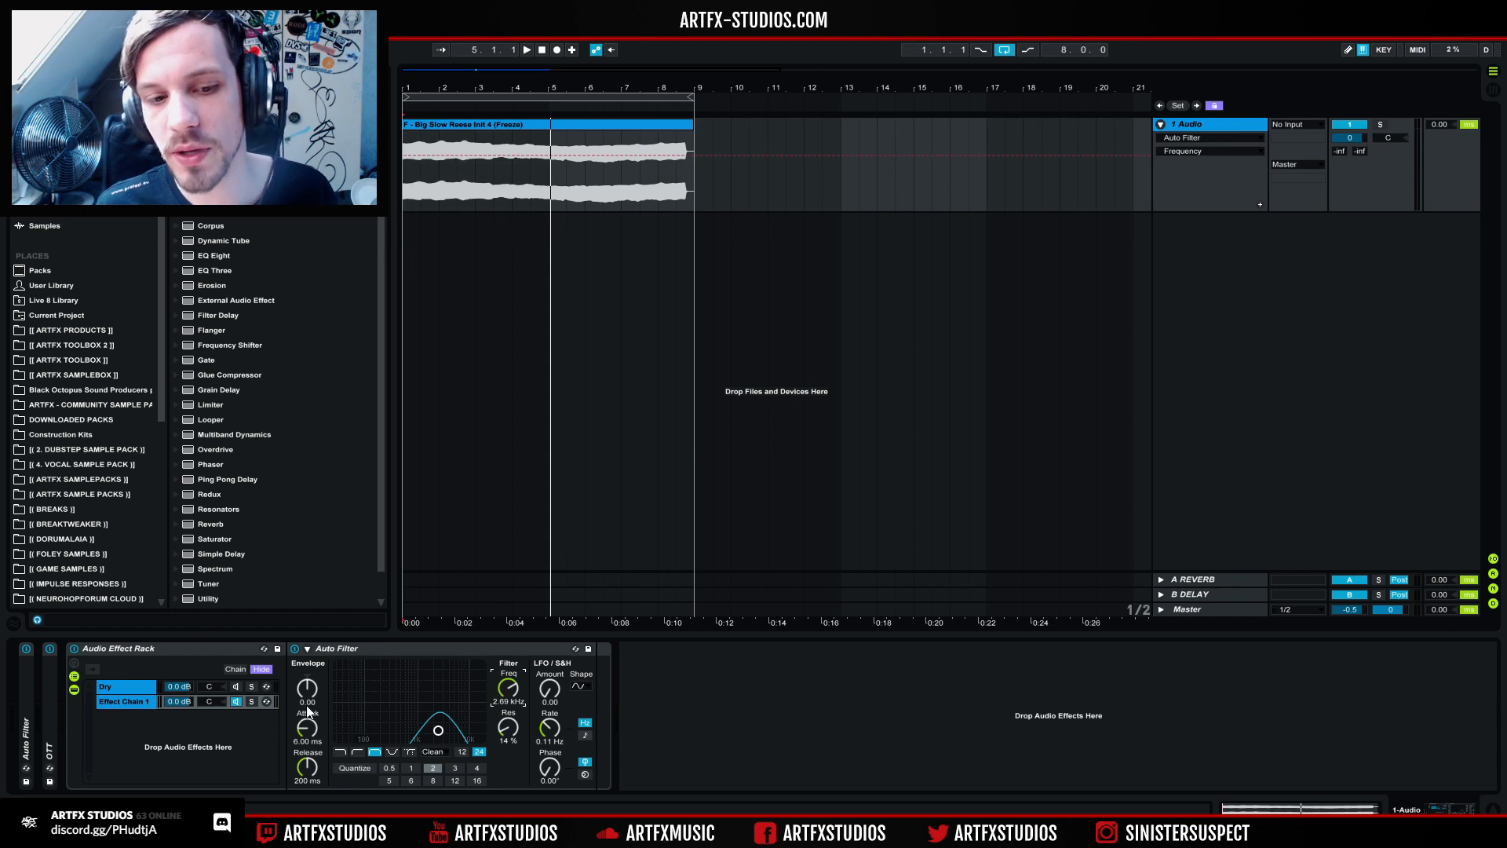
key(Delete)
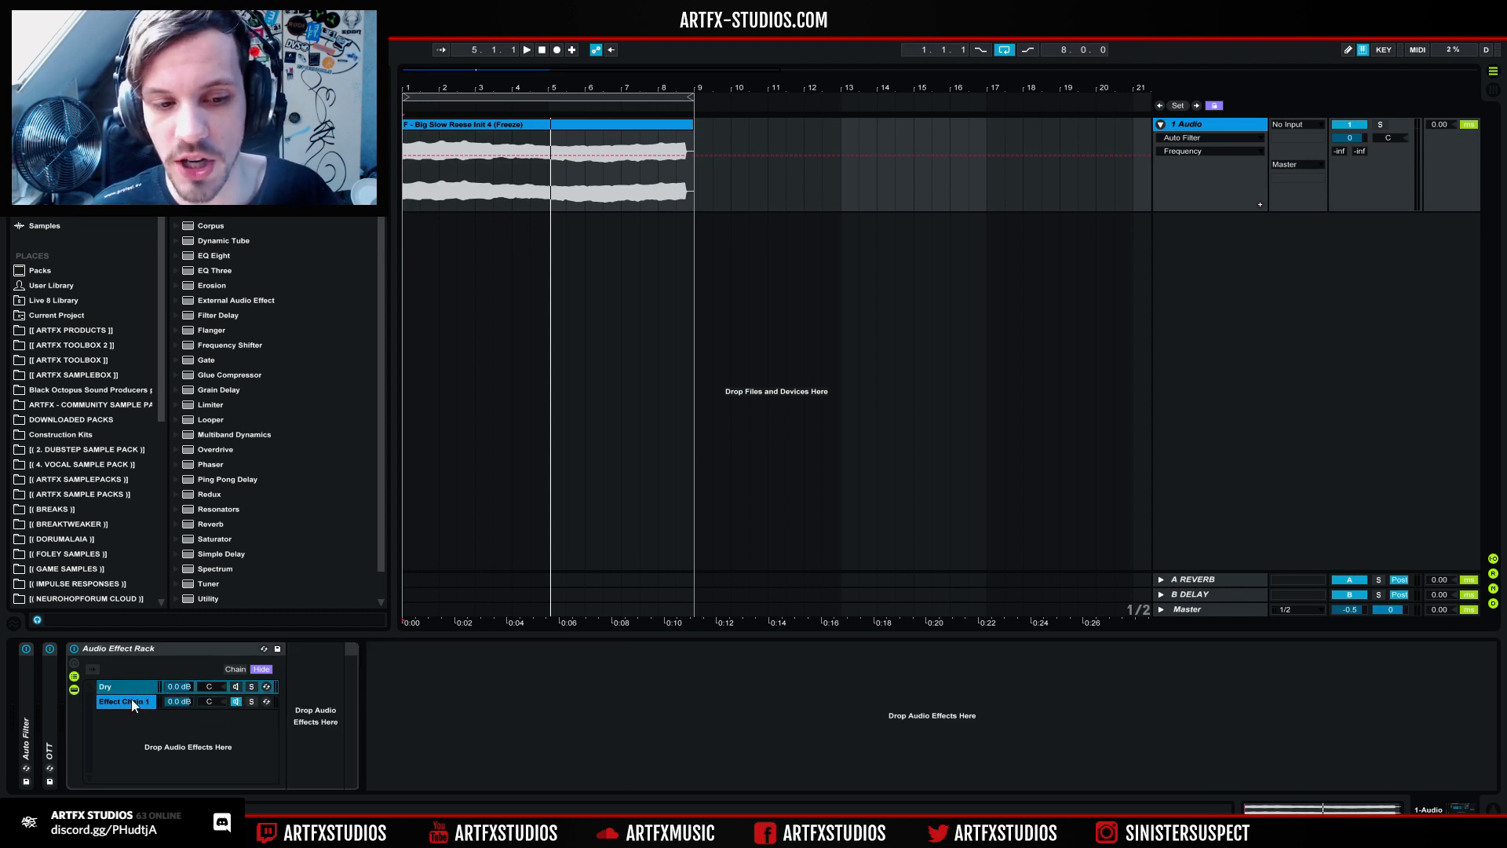
click(131, 700)
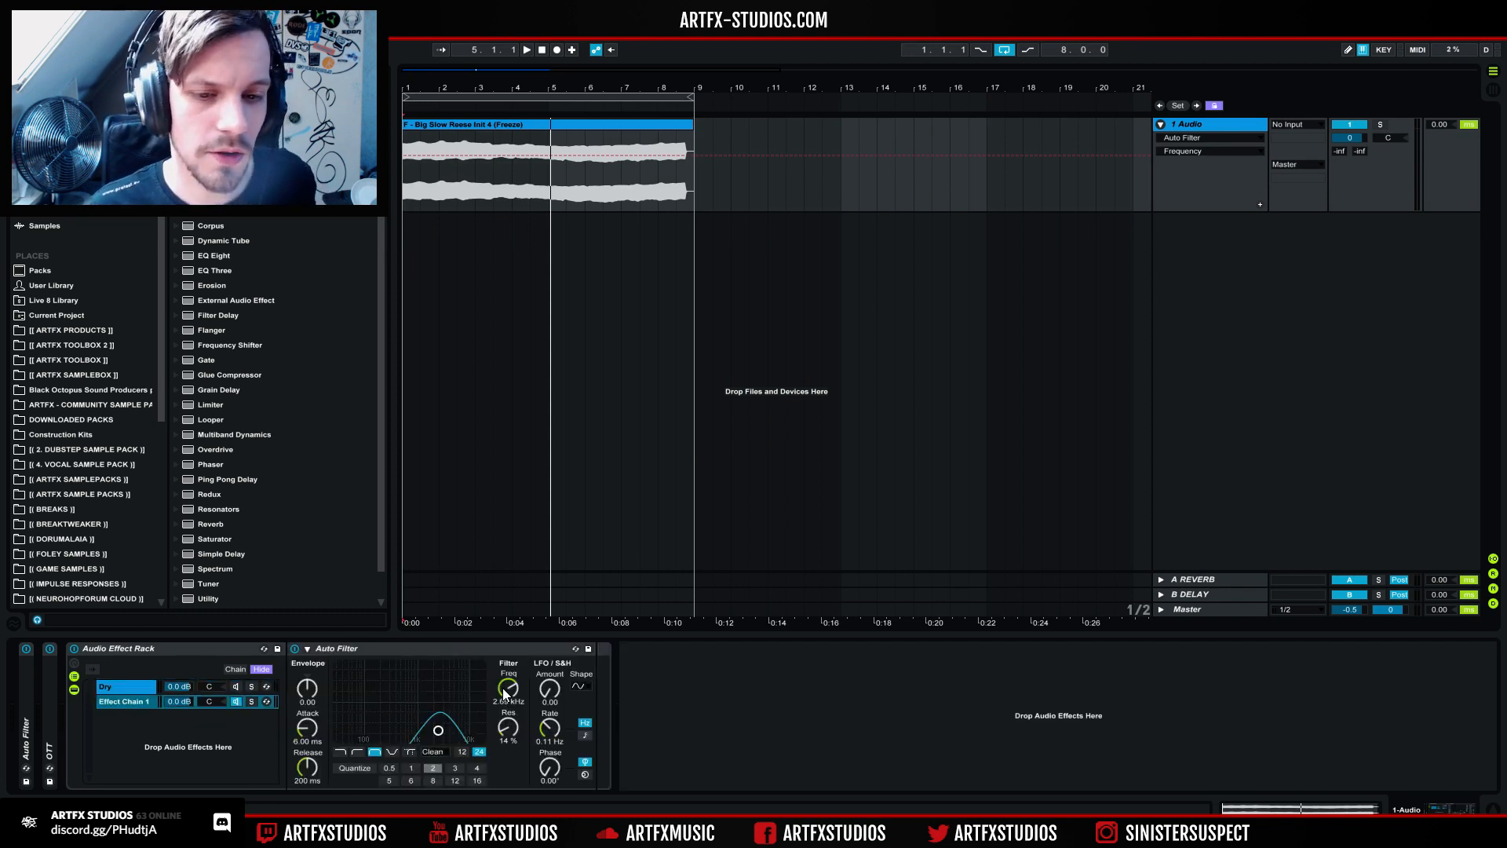
drag(509, 672, 509, 734)
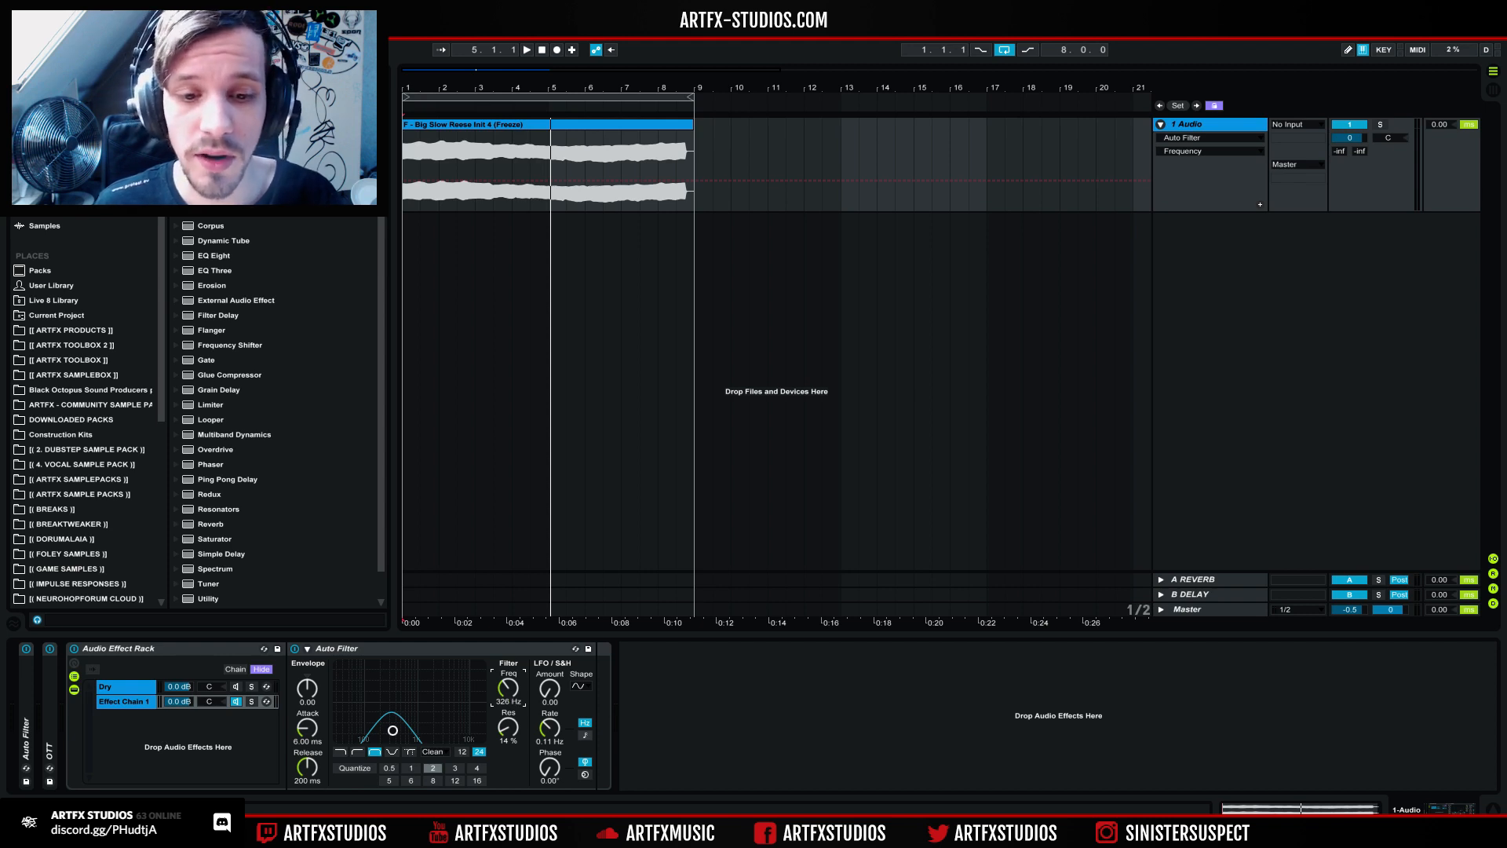
drag(509, 688, 508, 699)
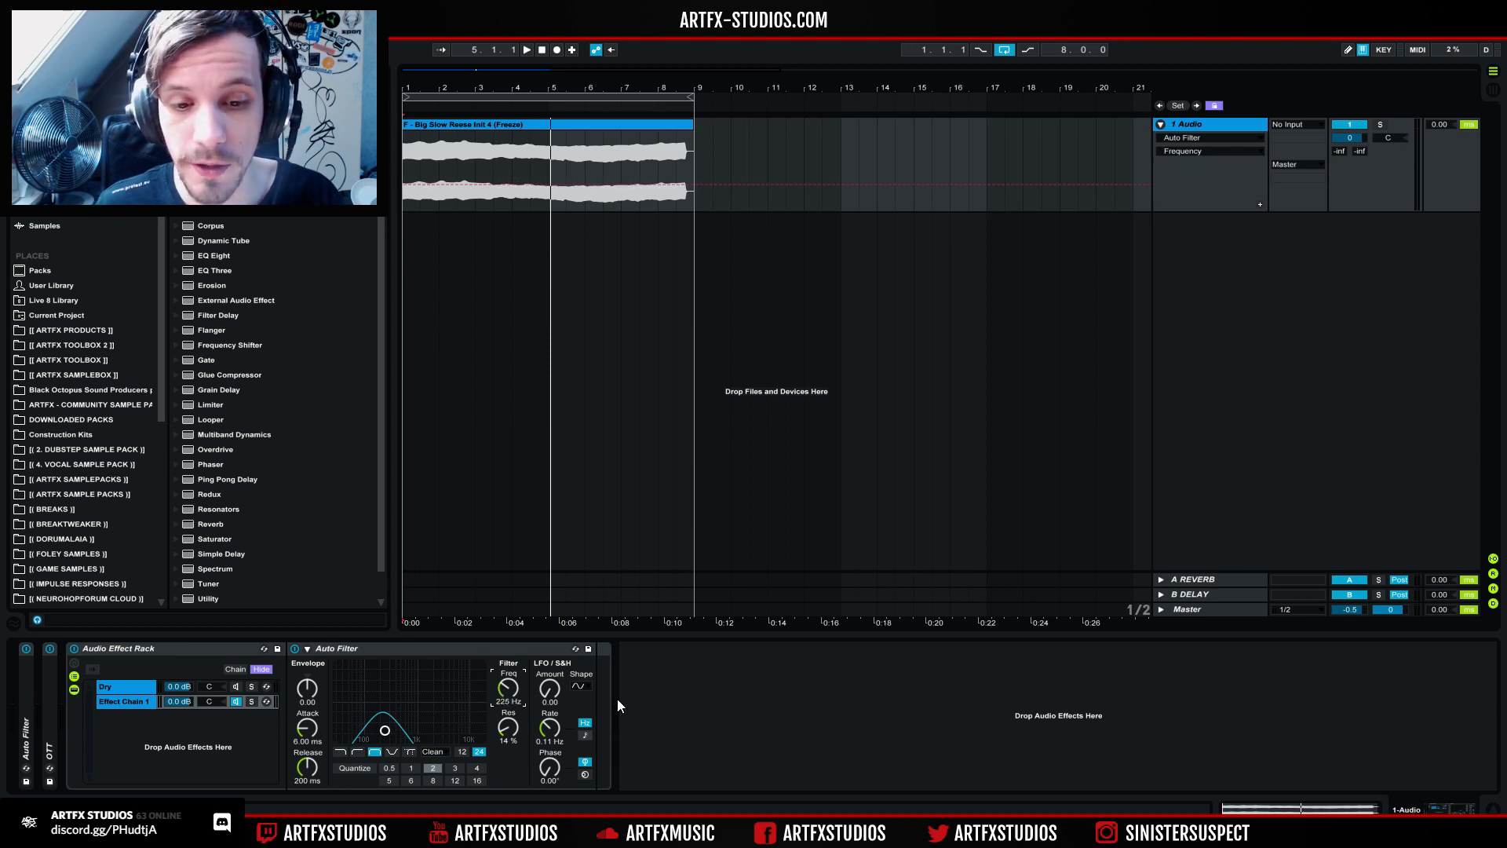
Step: Sync the Auto Filter's LFO to tempo with a rate of 2 and an amount of 15.5, and audition the clip
click(583, 735)
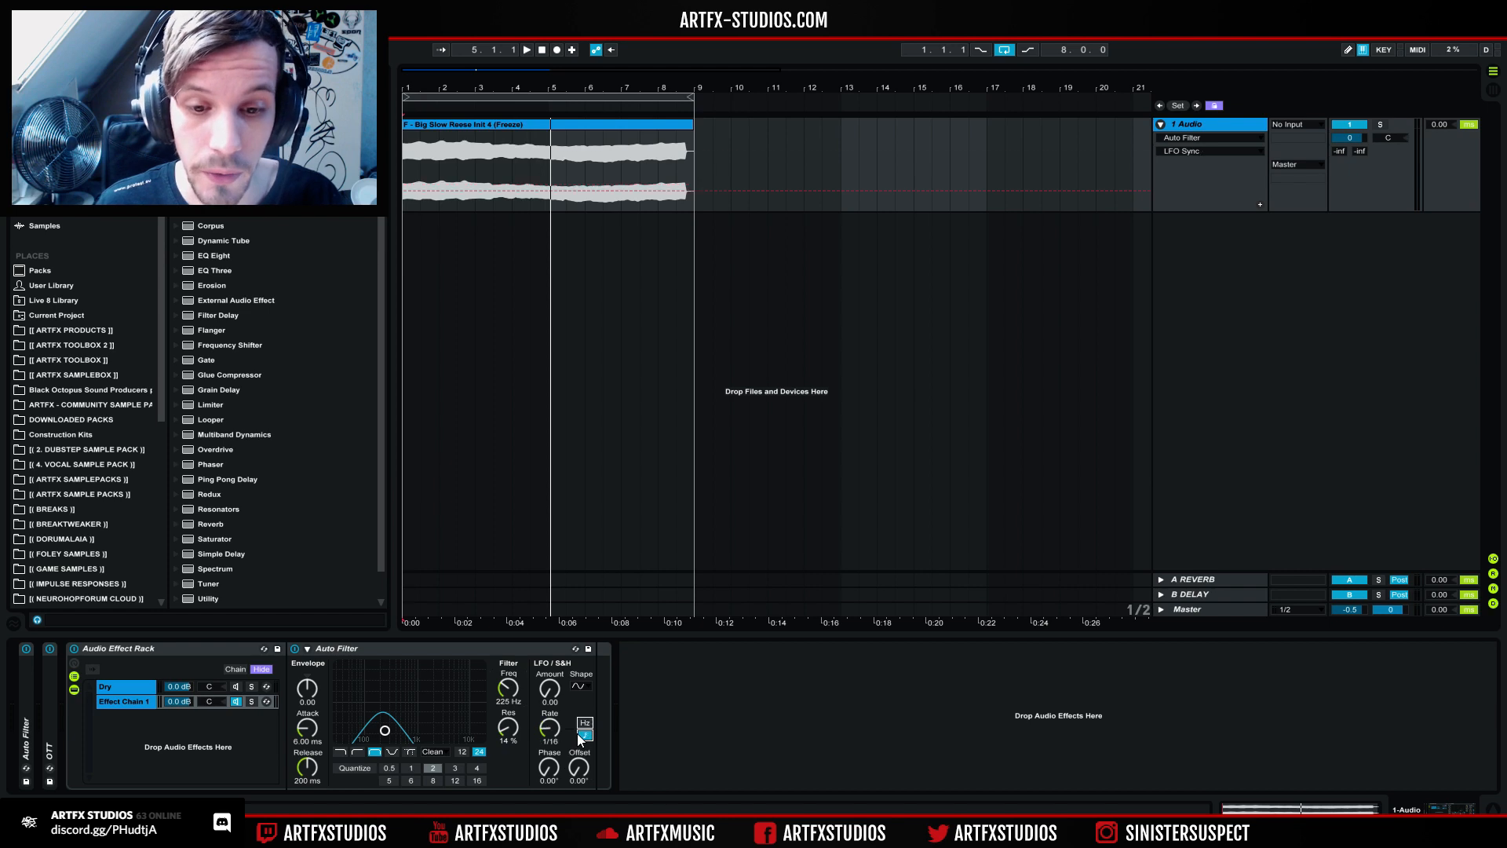
drag(547, 730, 548, 707)
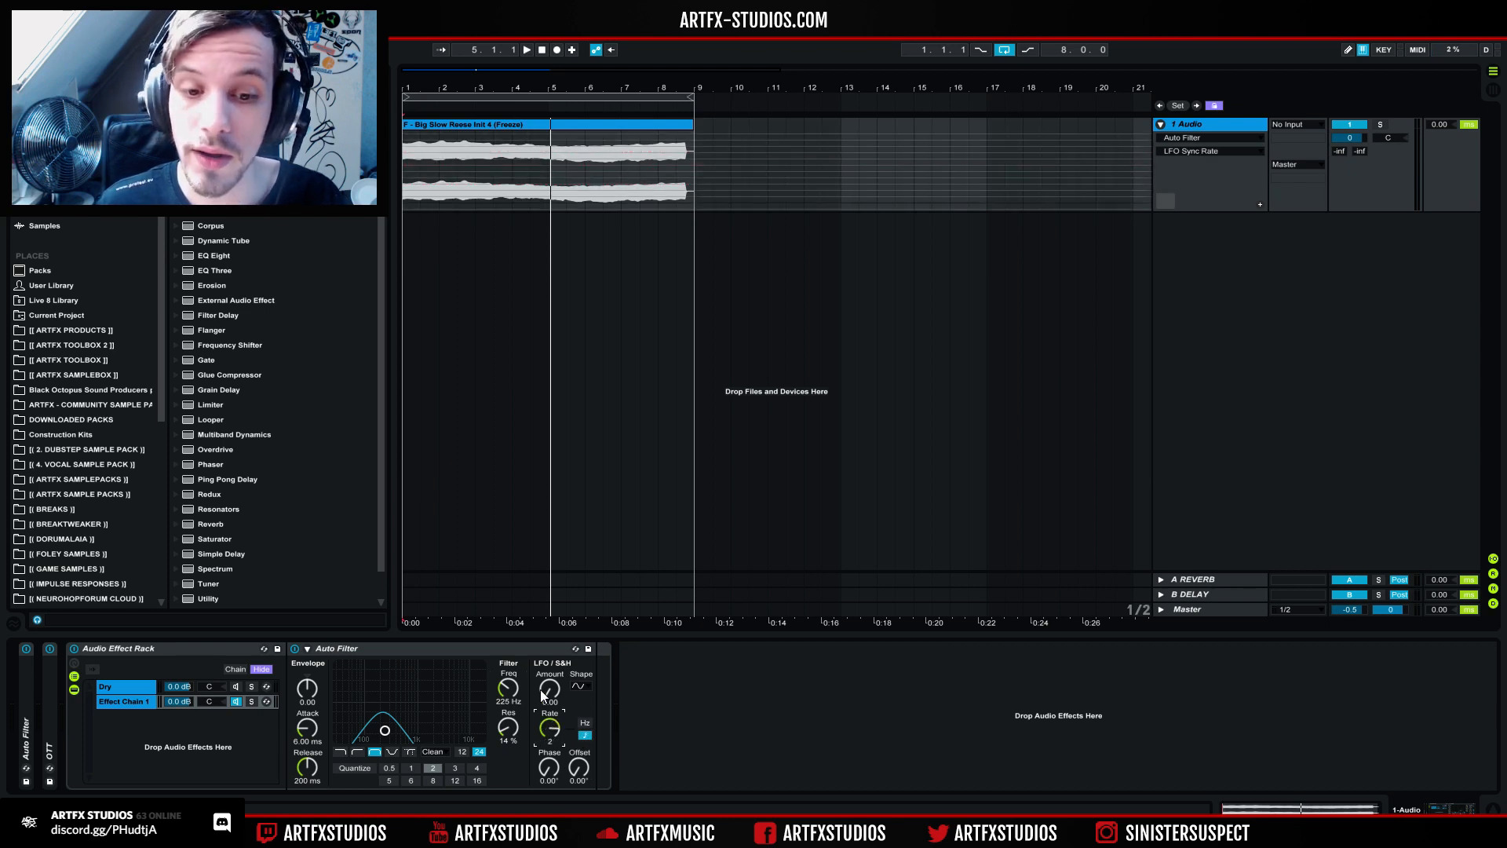
drag(549, 727, 551, 649)
key(space)
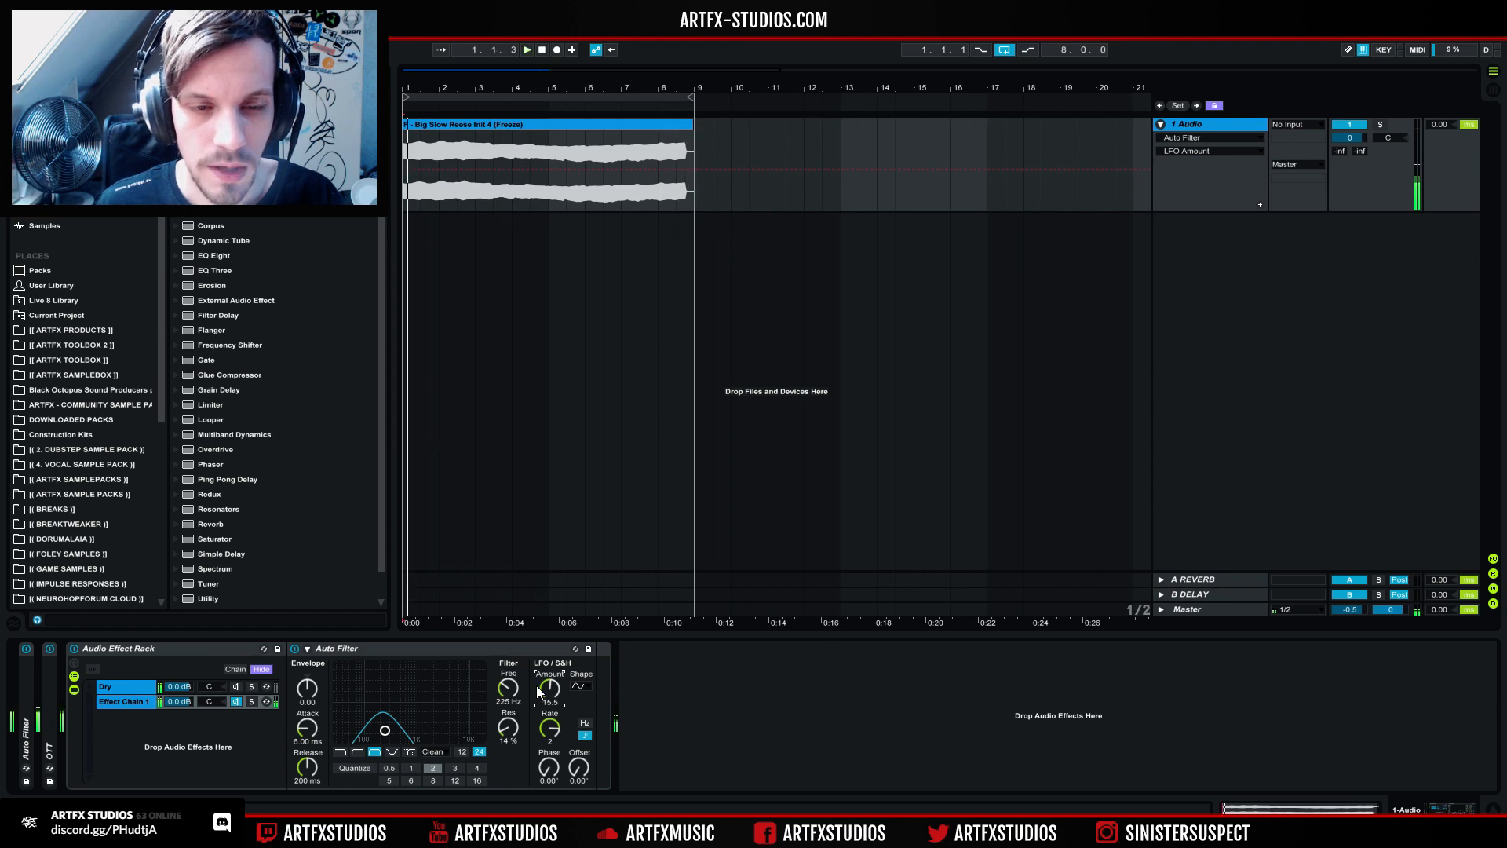
Step: Draw Auto Filter frequency automation with two rises and falls across bars 1 to 9 and play the result
click(508, 688)
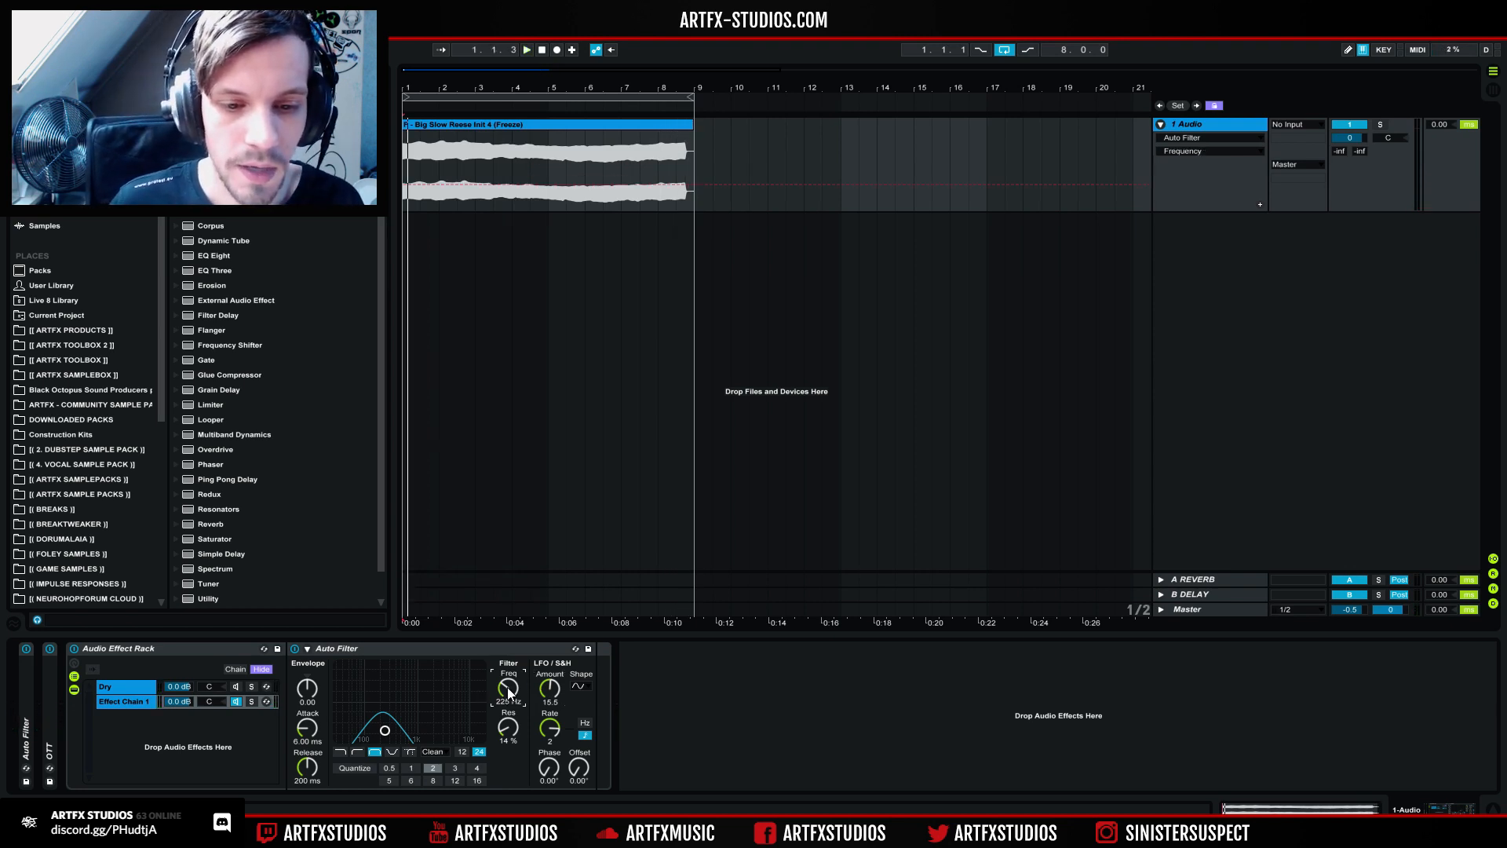
click(403, 184)
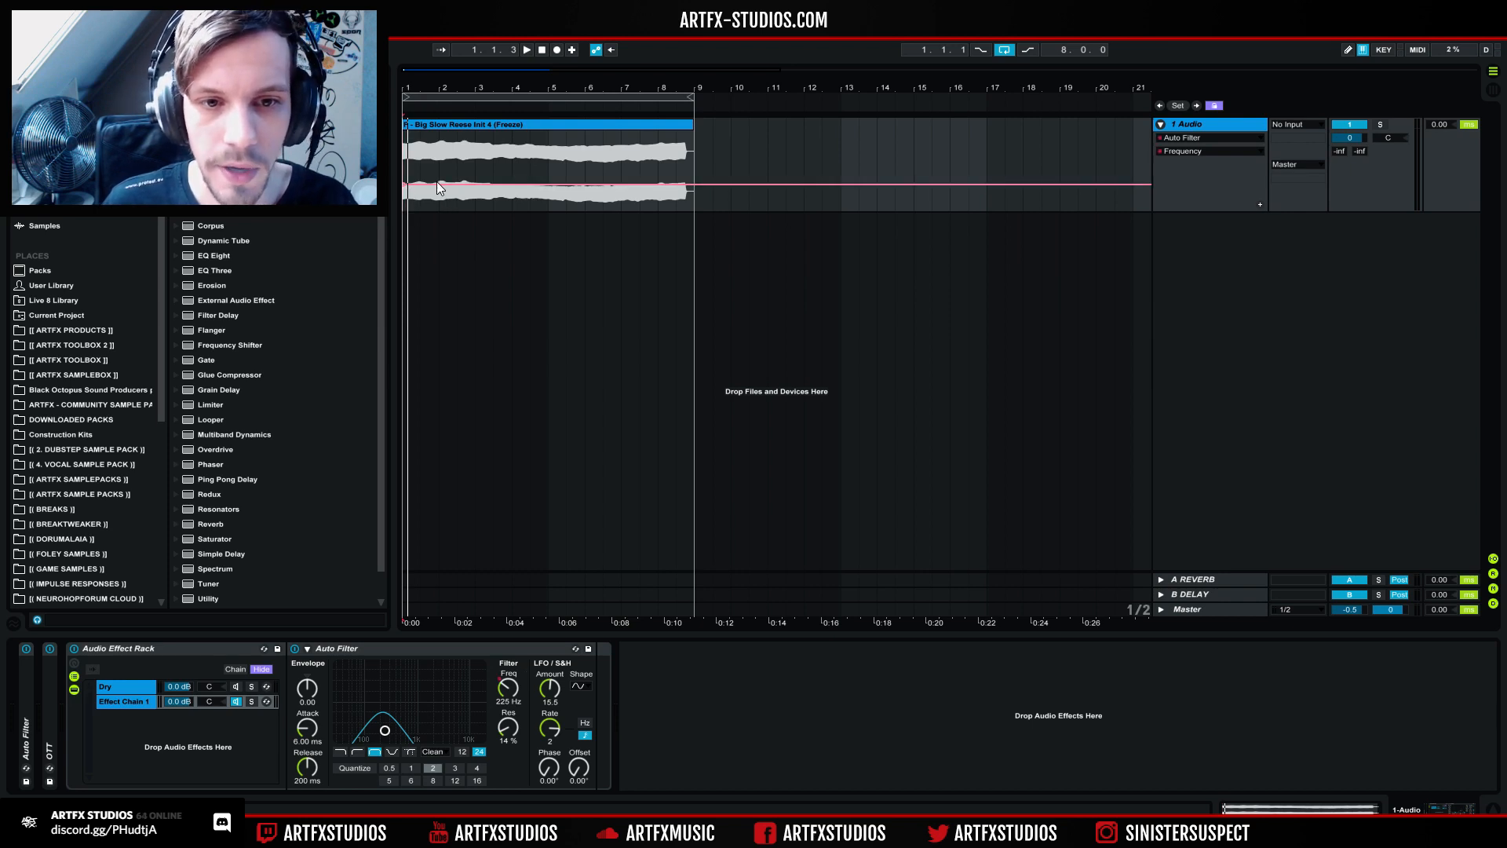
drag(440, 185, 693, 184)
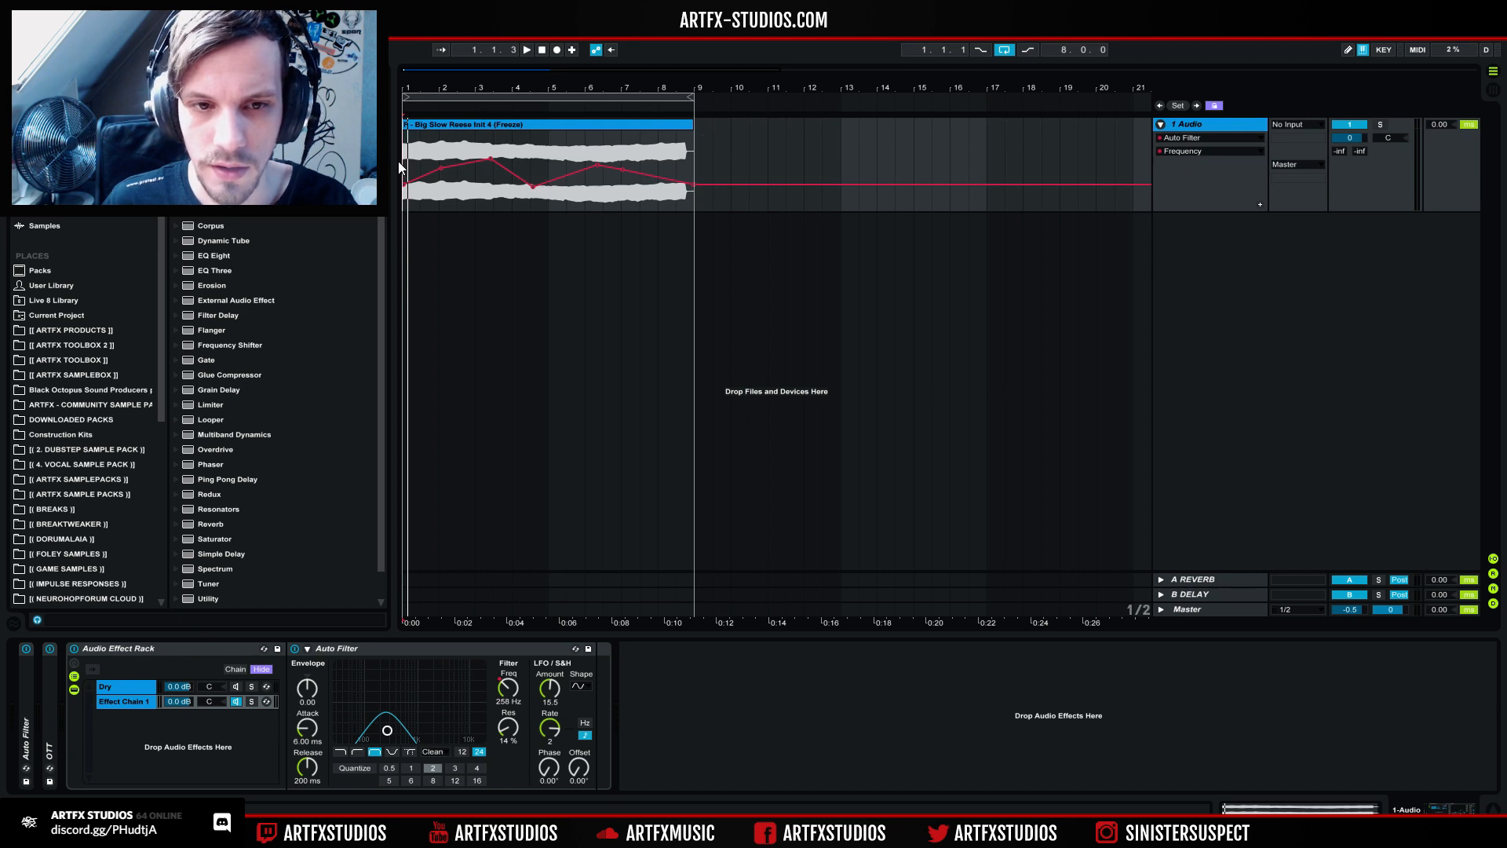
key(space)
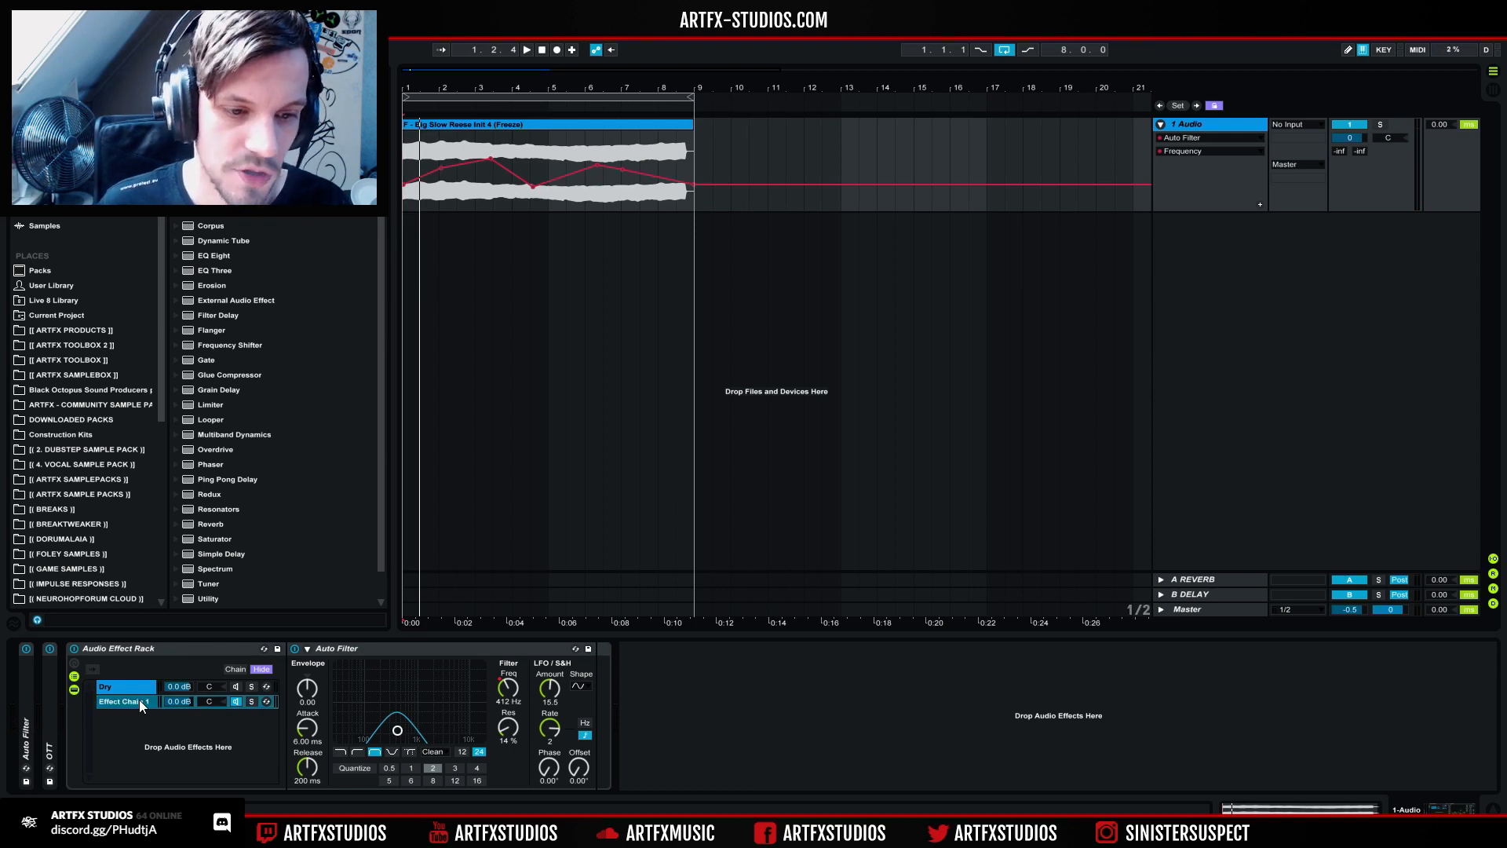
Step: Create a chain named Effect Chain 2 below Effect Chain 1 in the rack and add an Auto Filter to it
right_click(126, 714)
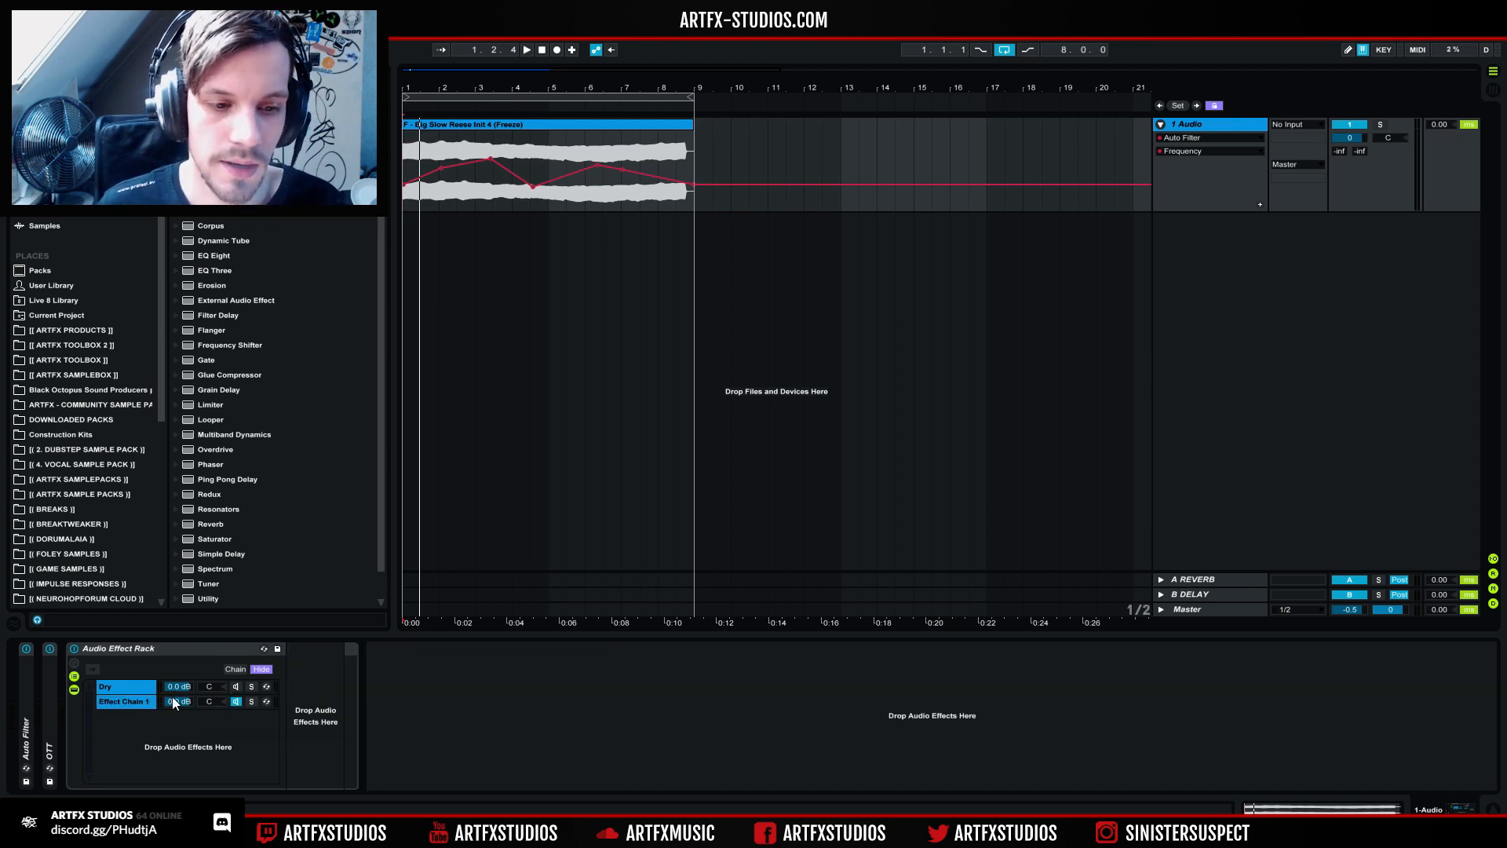
text(Effect Chain 2)
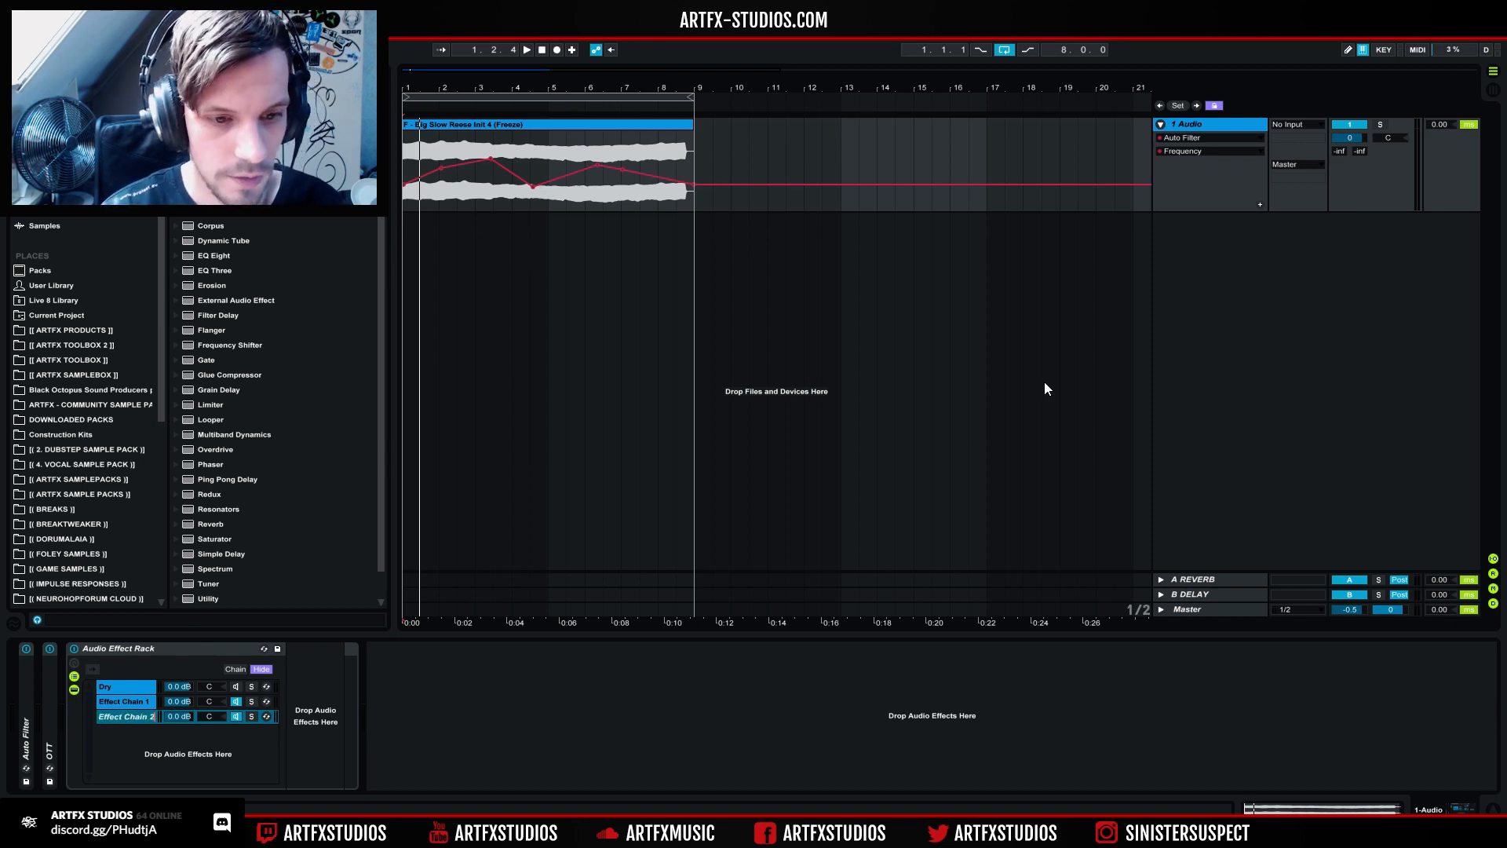
key(Return)
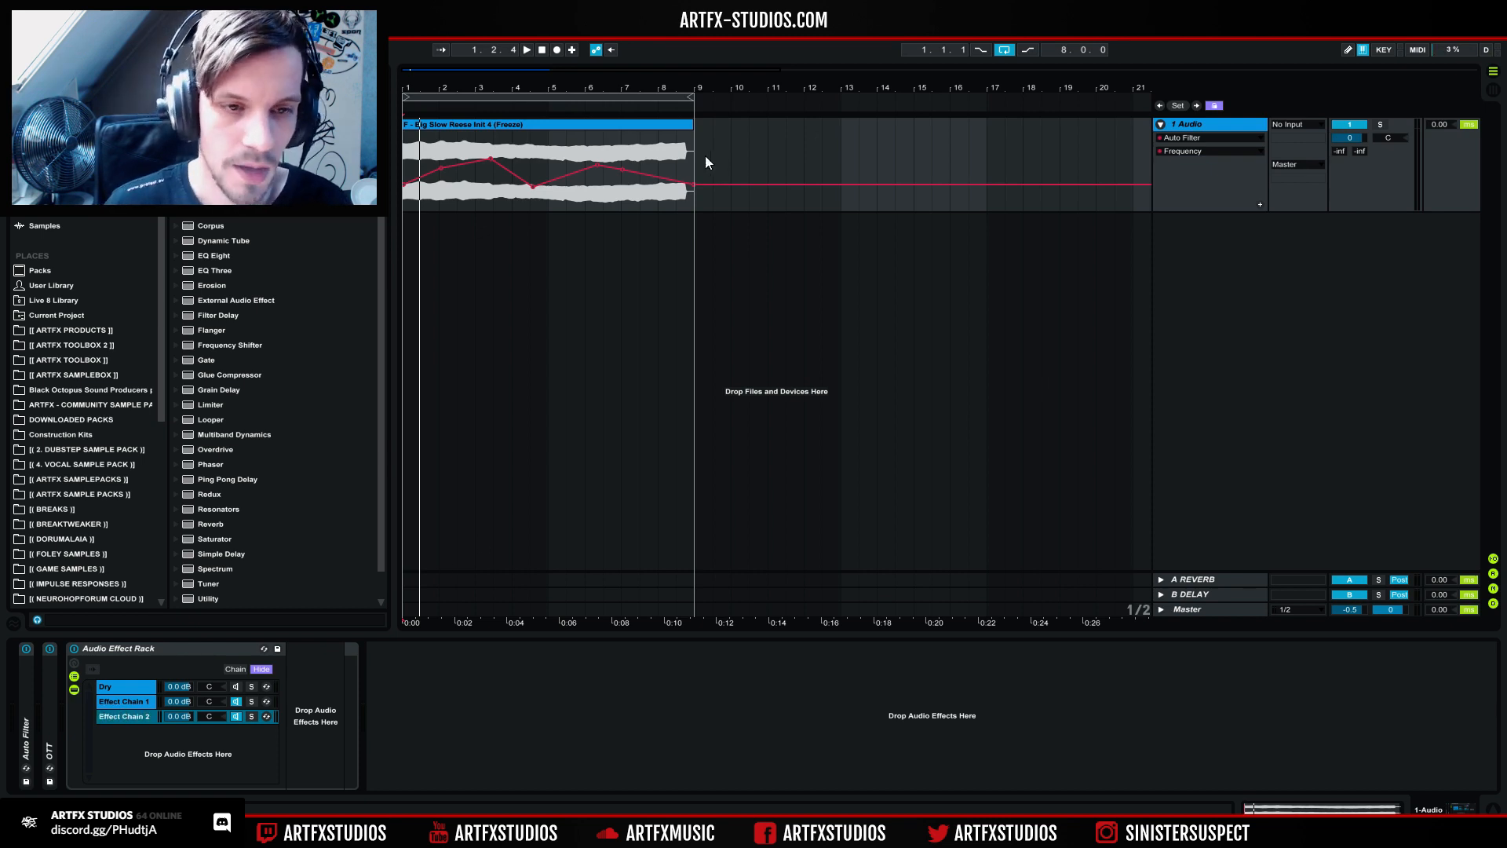
drag(294, 418, 319, 692)
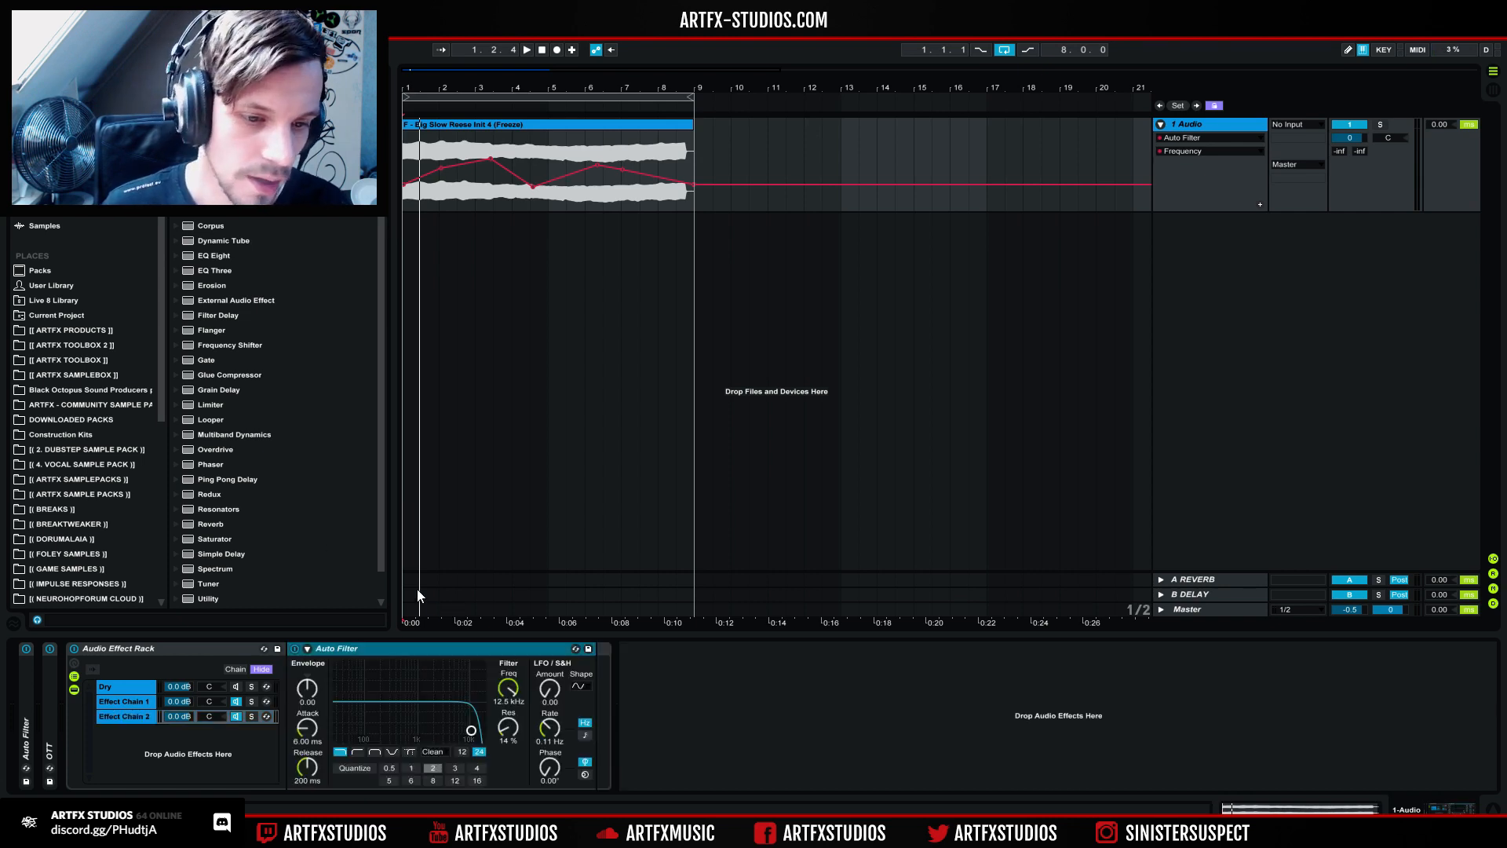
Step: Make the new Auto Filter a 225 Hz notch with a tempo-synced LFO at rate 4 and amount 16.7, and audition it
click(392, 751)
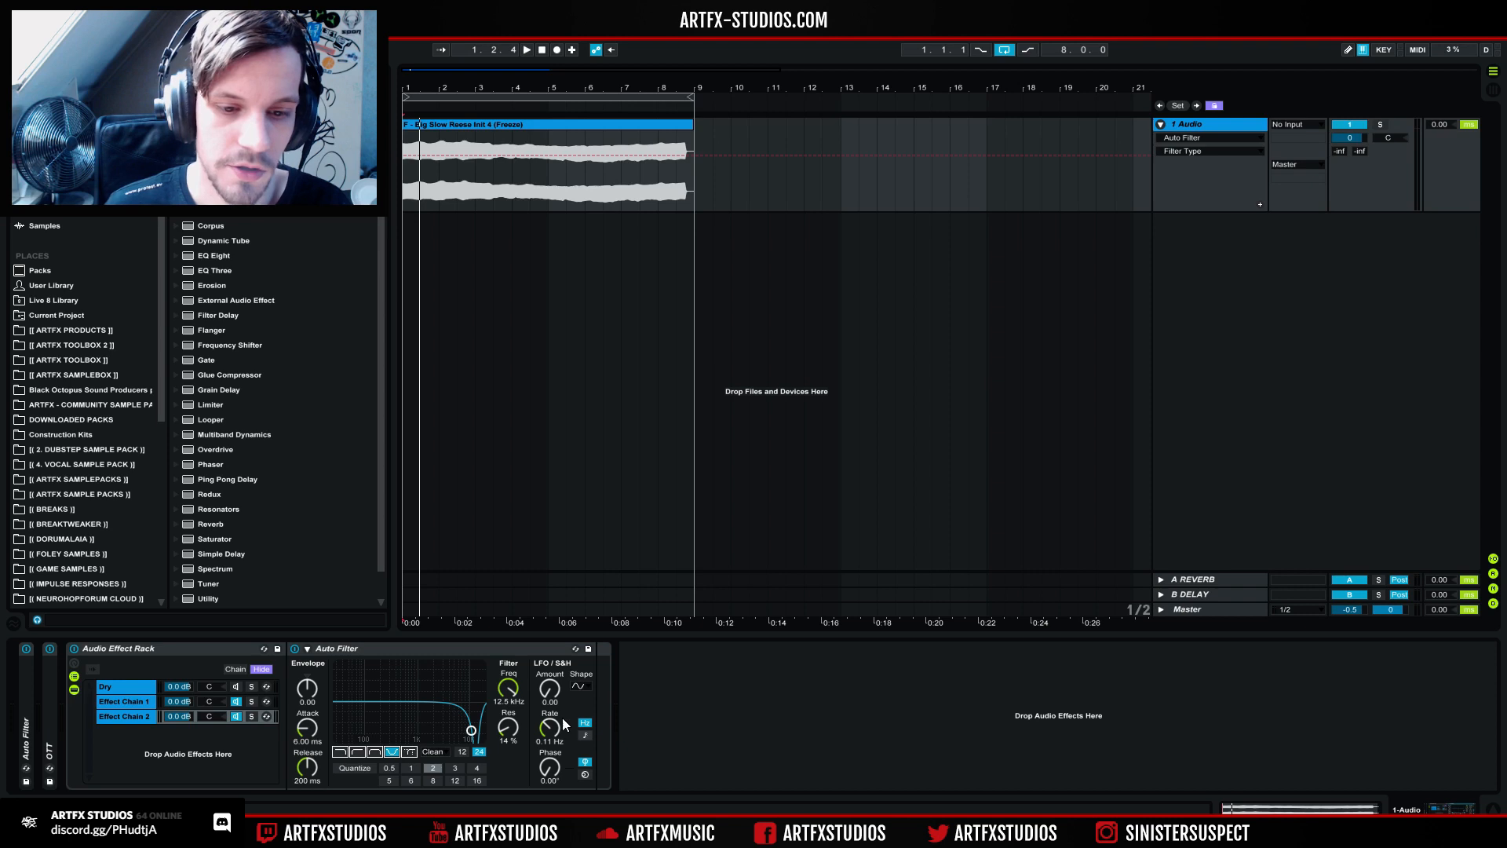
click(479, 753)
drag(515, 700, 515, 746)
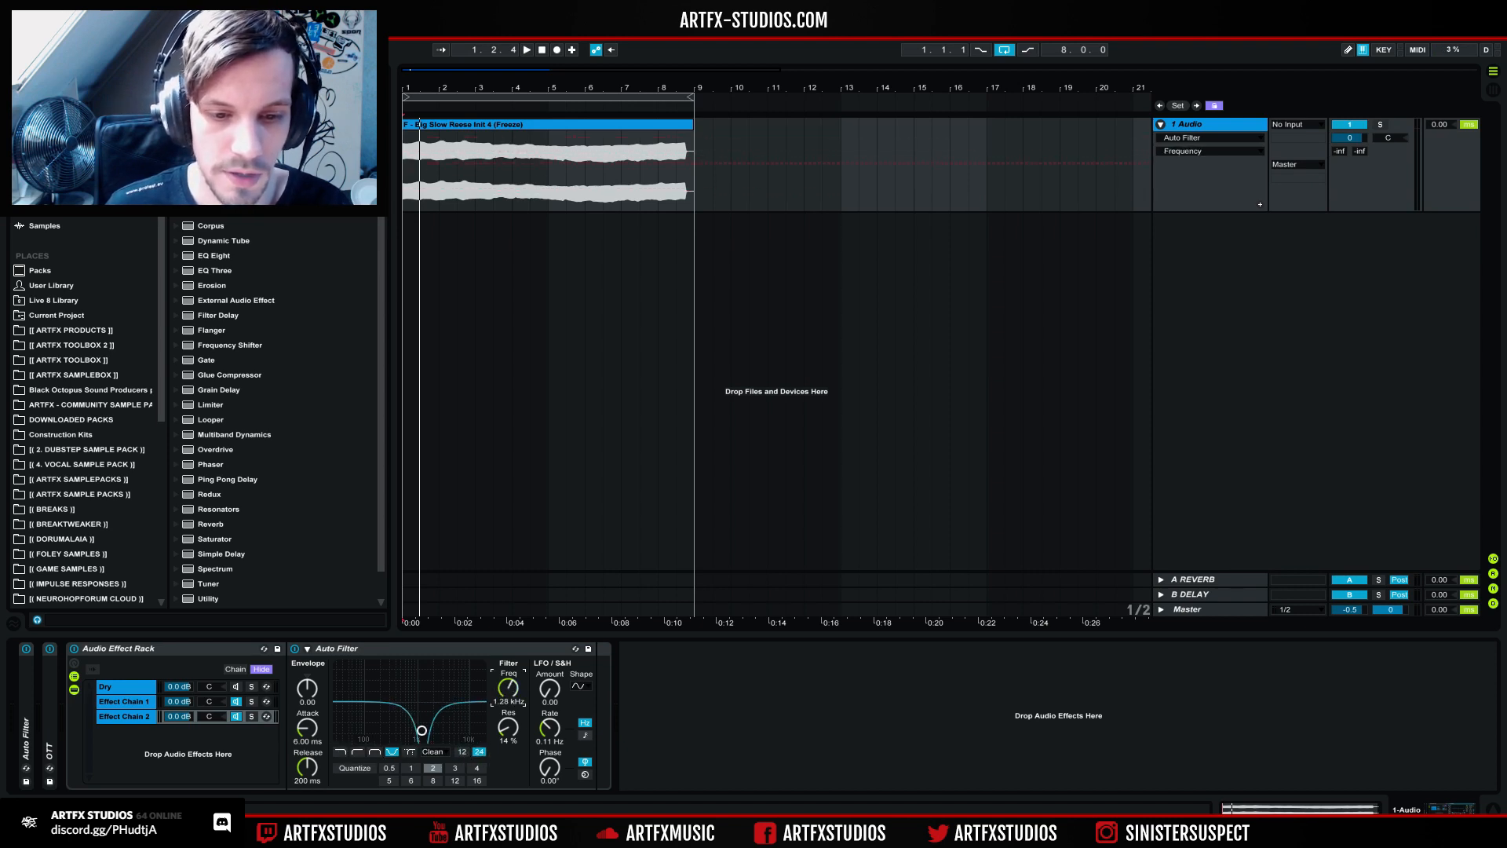
click(585, 737)
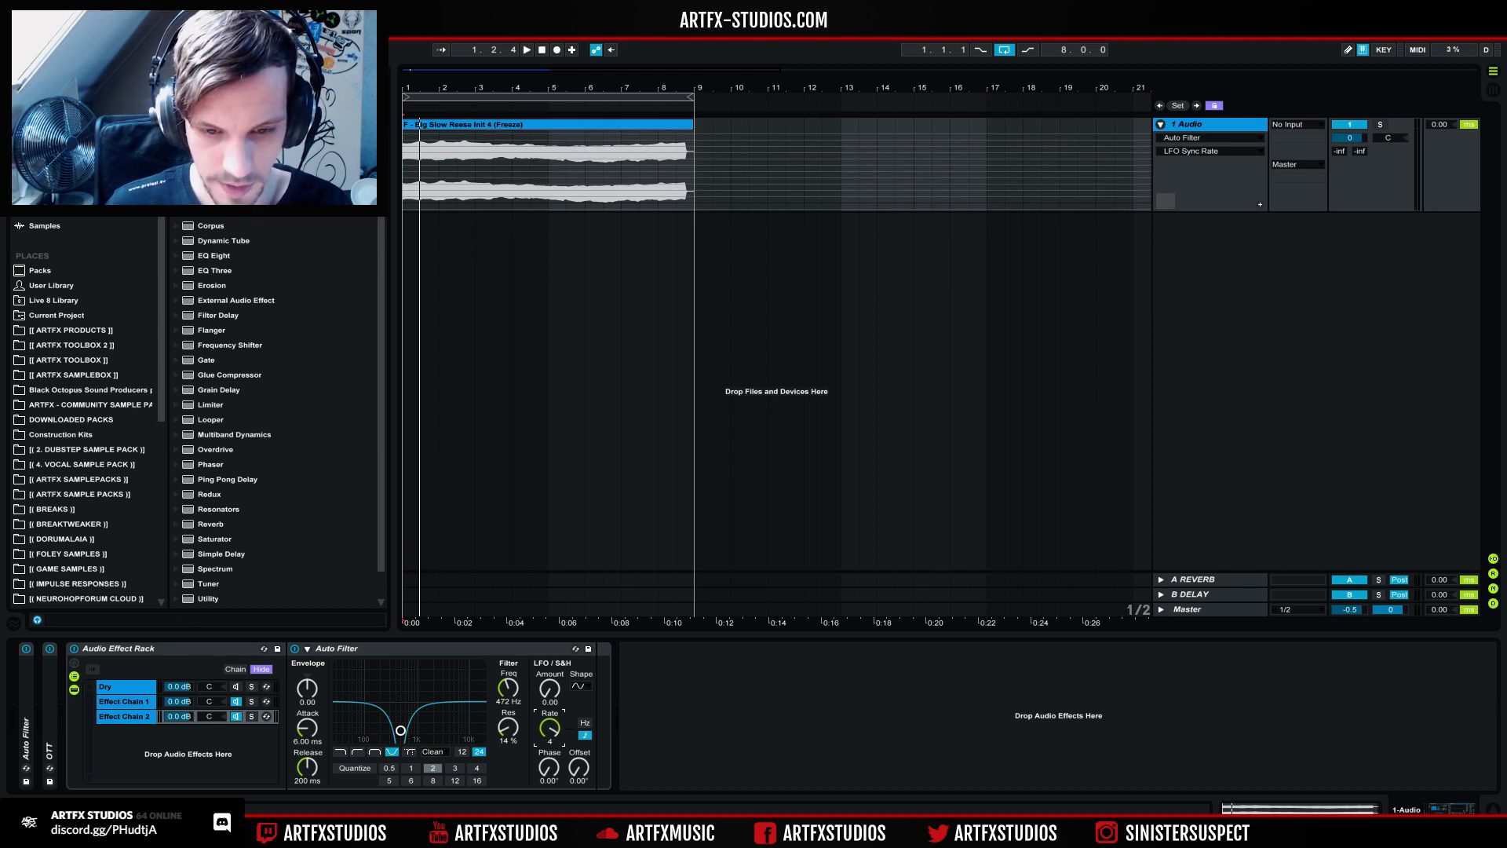
drag(513, 689, 512, 707)
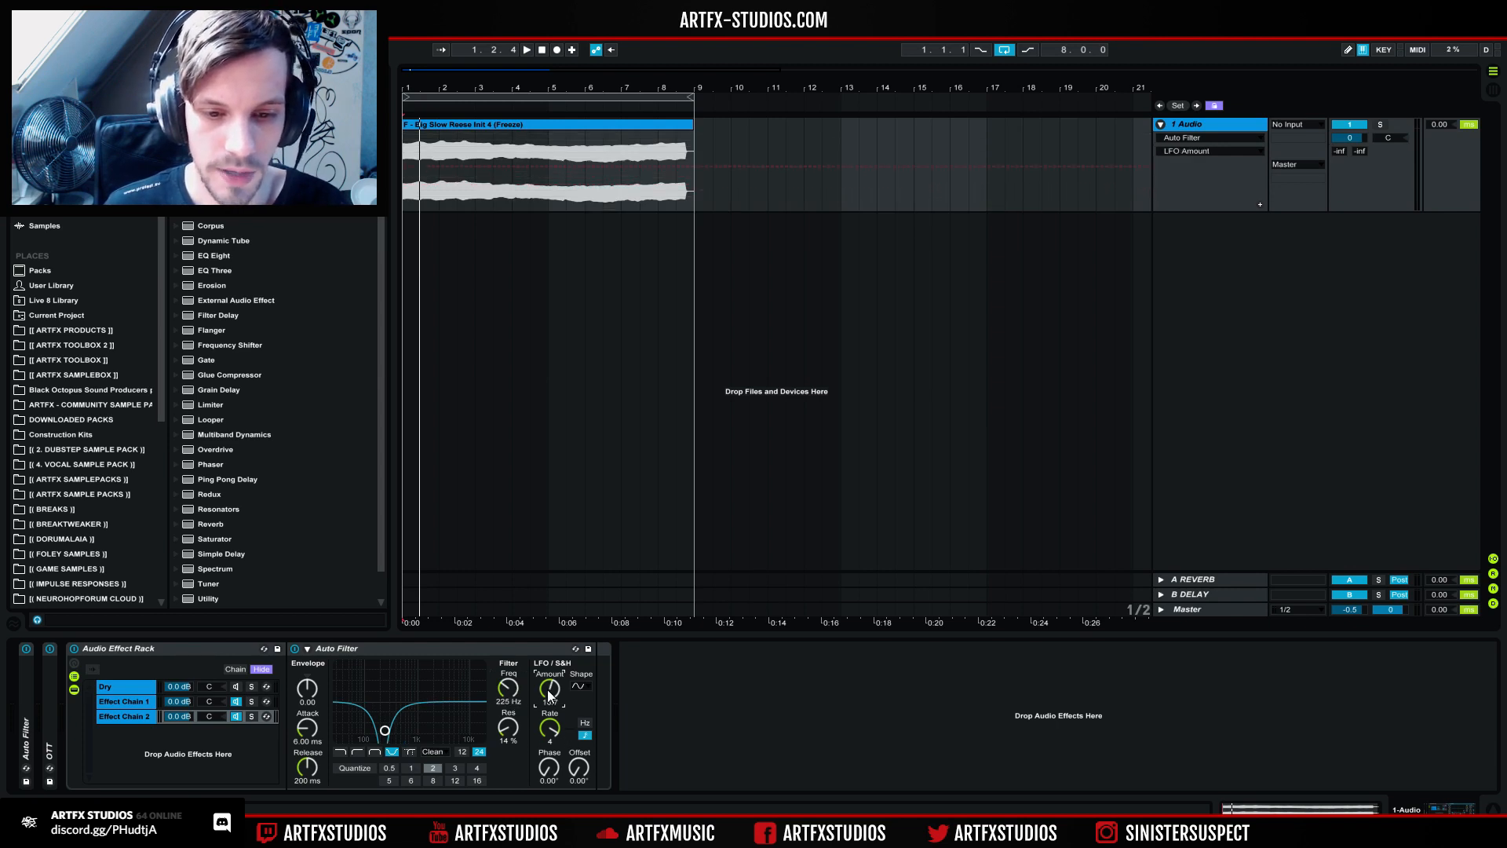
key(space)
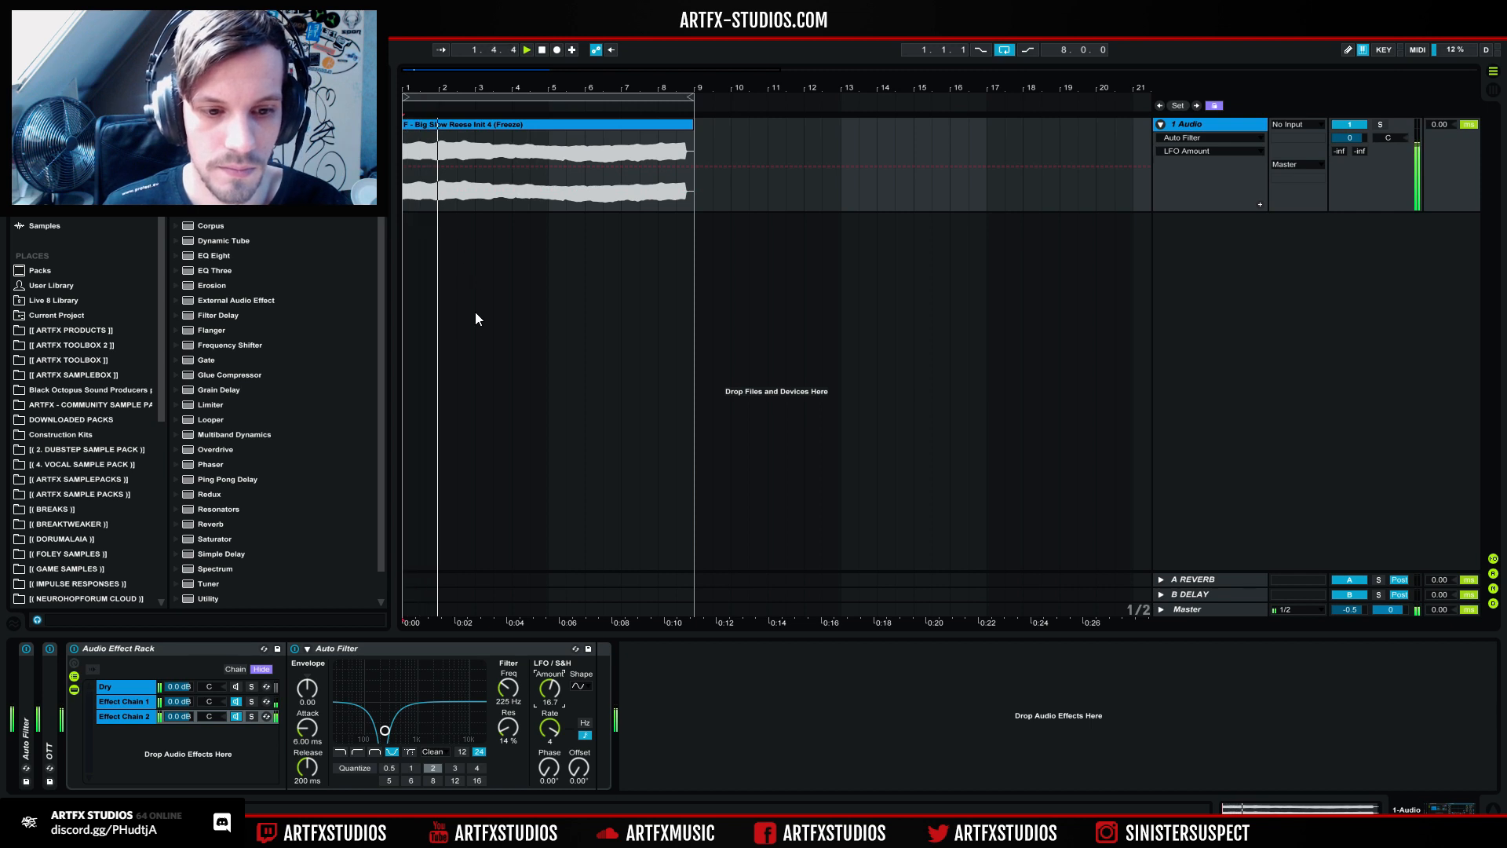
key(space)
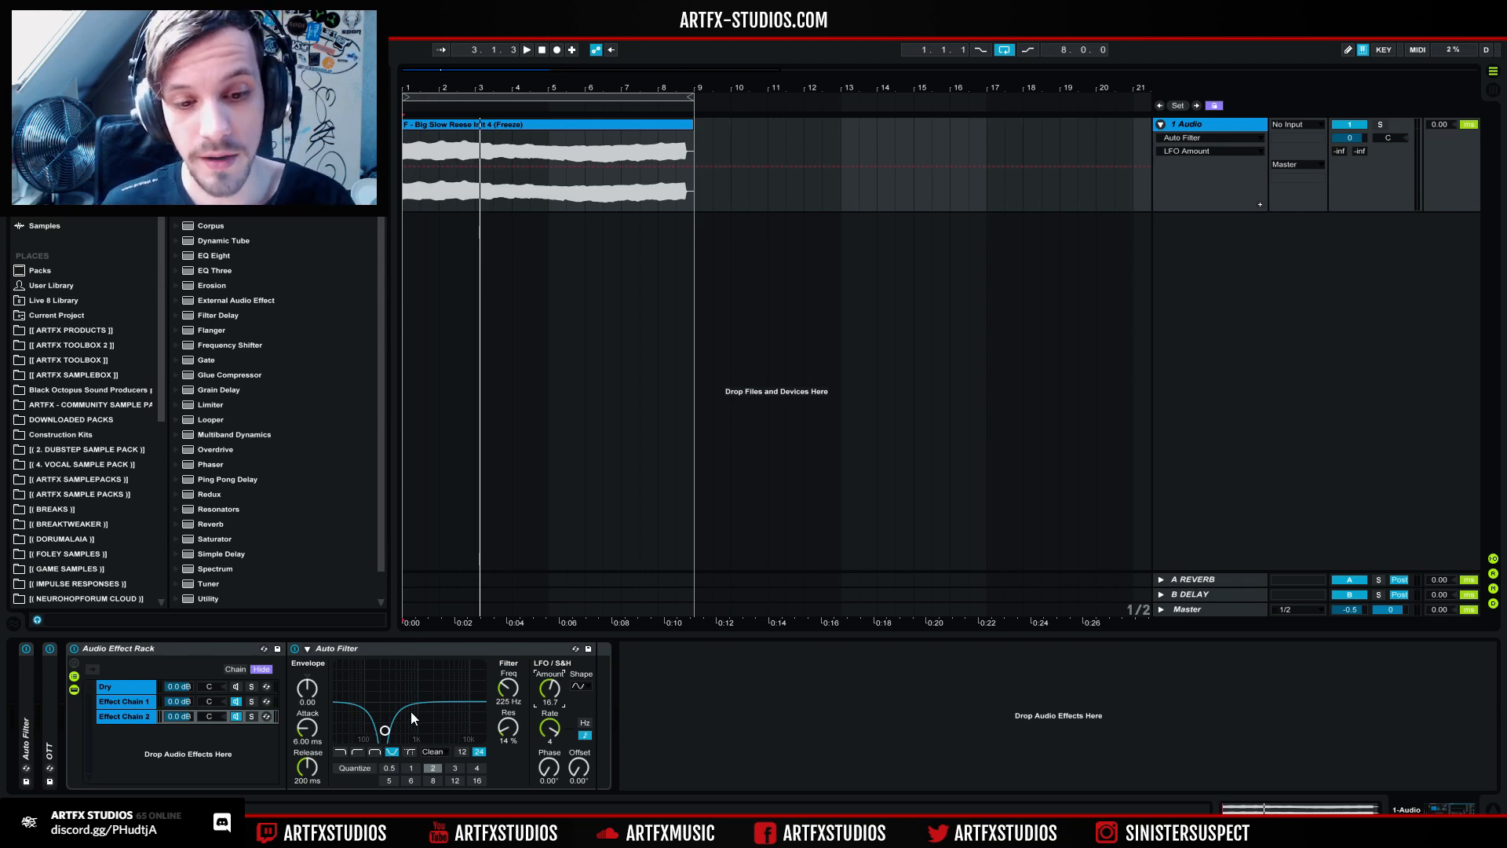
Step: Compare the sound during playback with Effect Chain 1 turned off and back on
key(space)
click(507, 688)
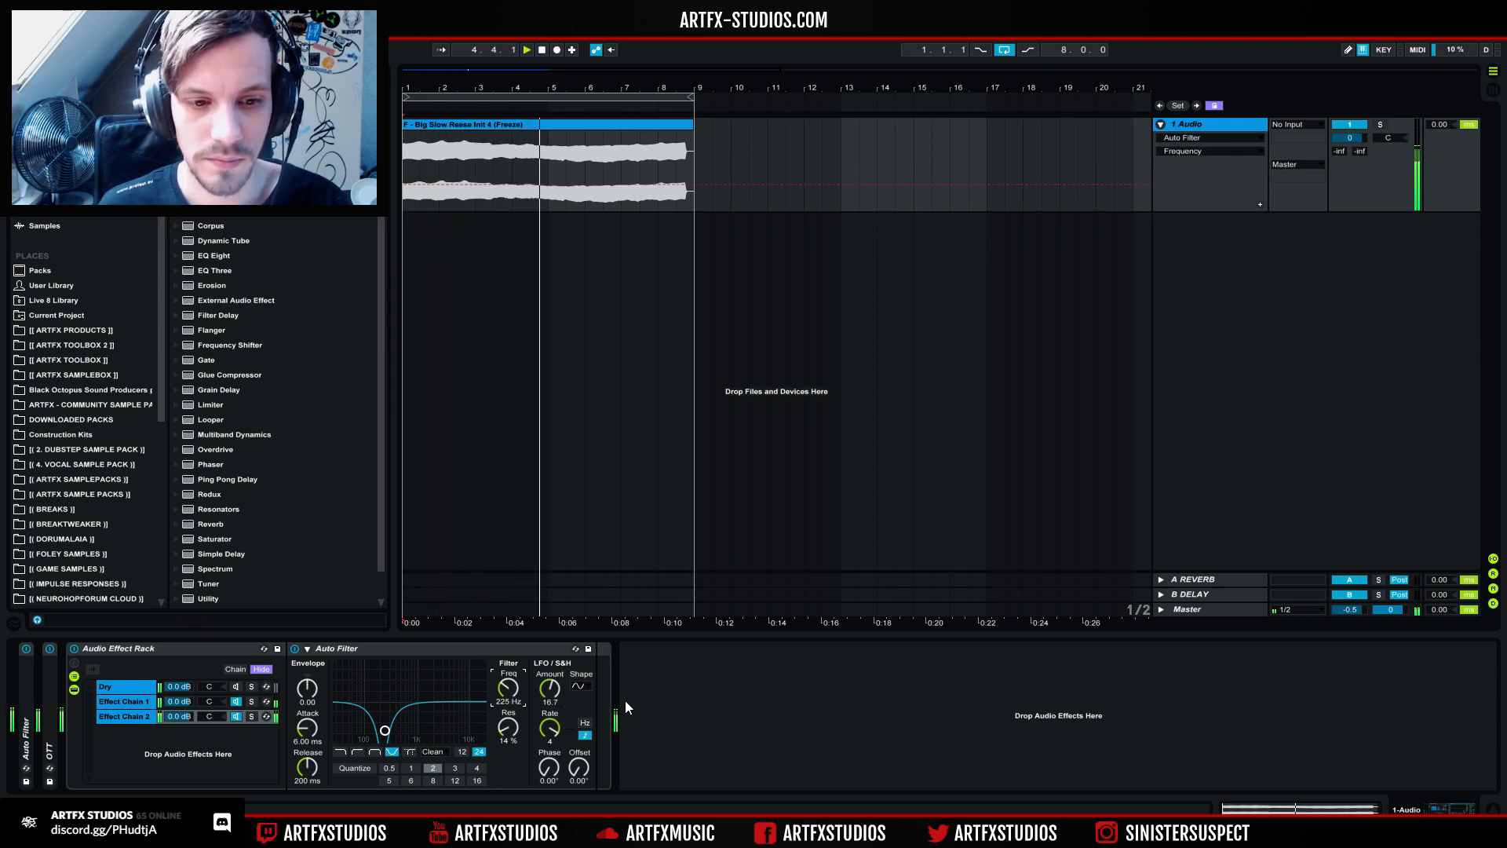
click(236, 702)
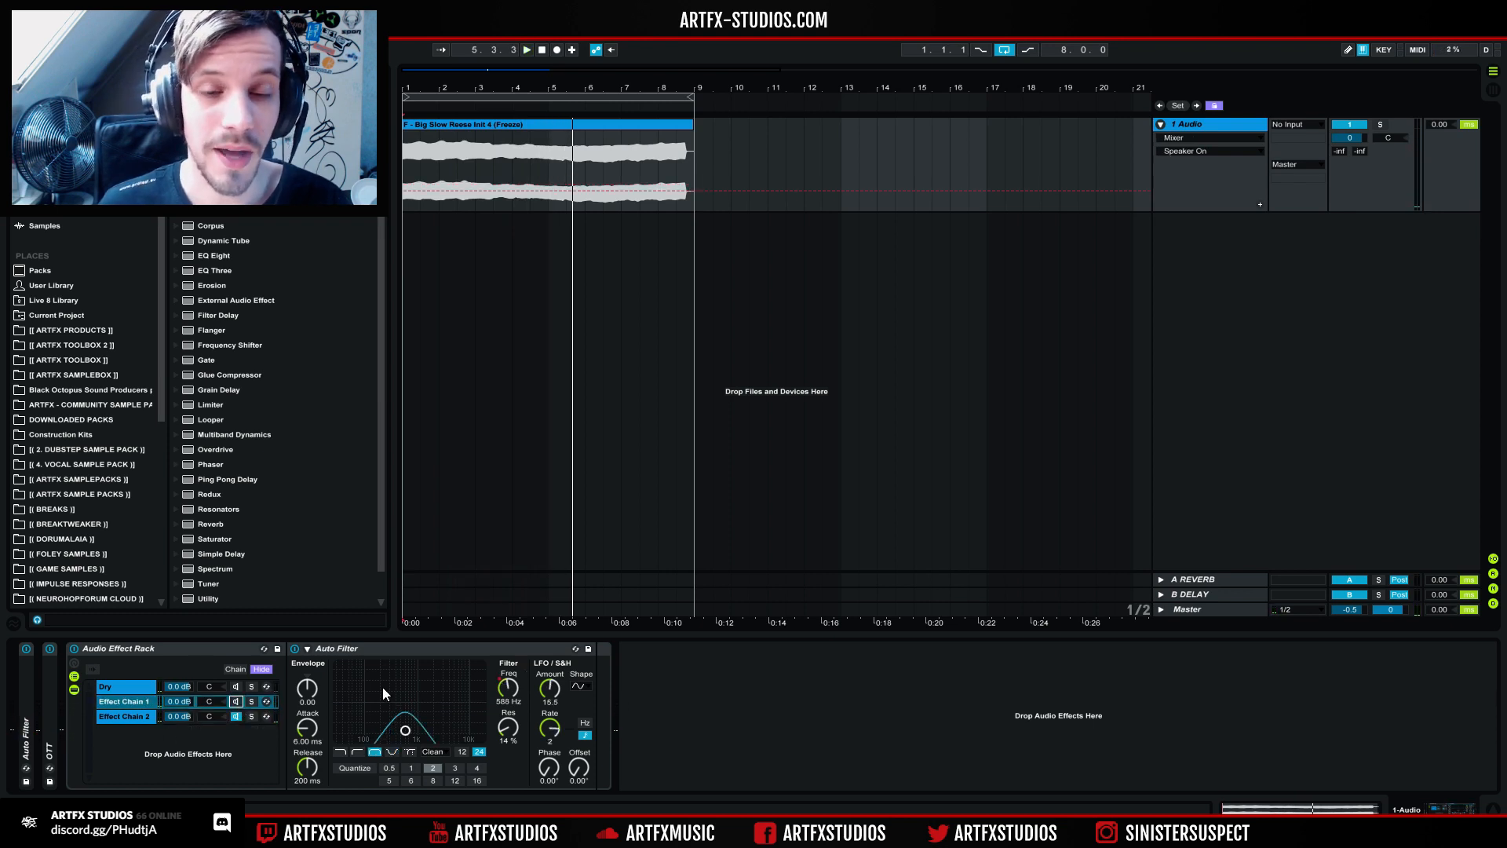
key(space)
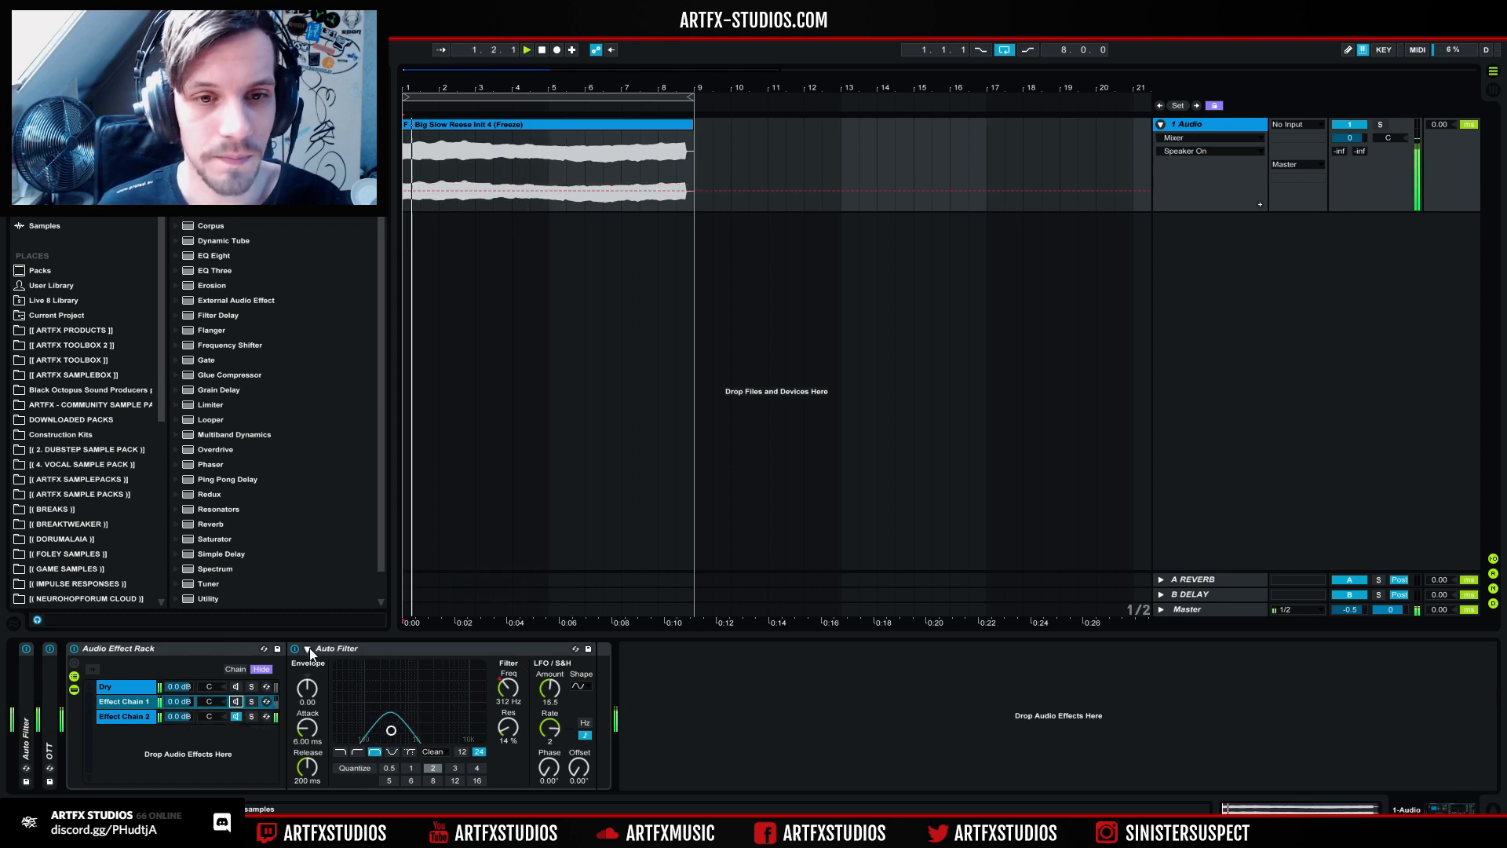
key(space)
click(237, 701)
key(space)
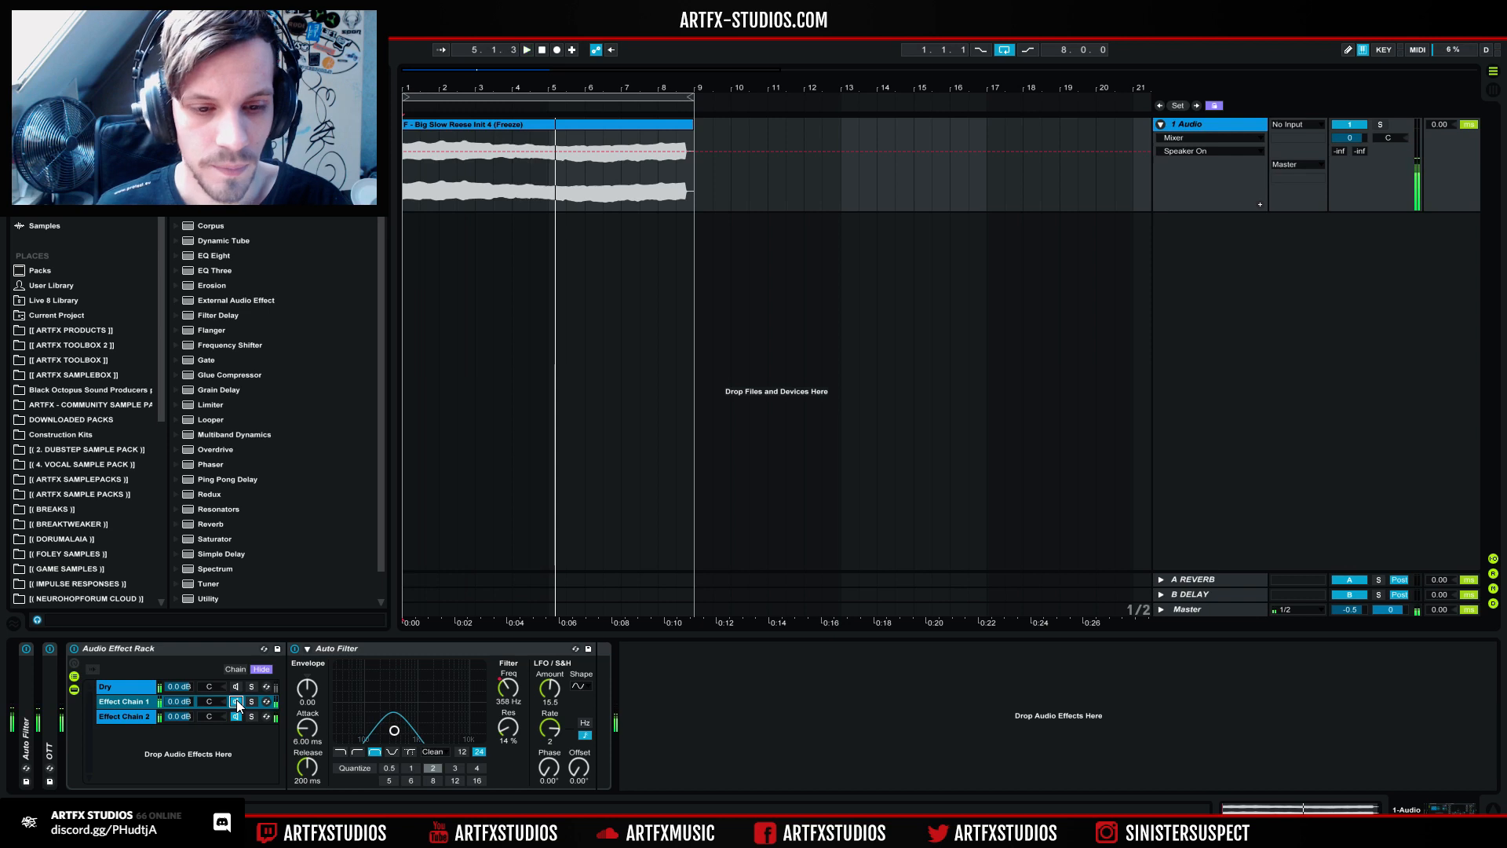
Step: Draw Effect Chain 2's filter frequency automation with a small rise, a dip near bar 3, a peak at bar 5 and a fall to bar 9
click(150, 715)
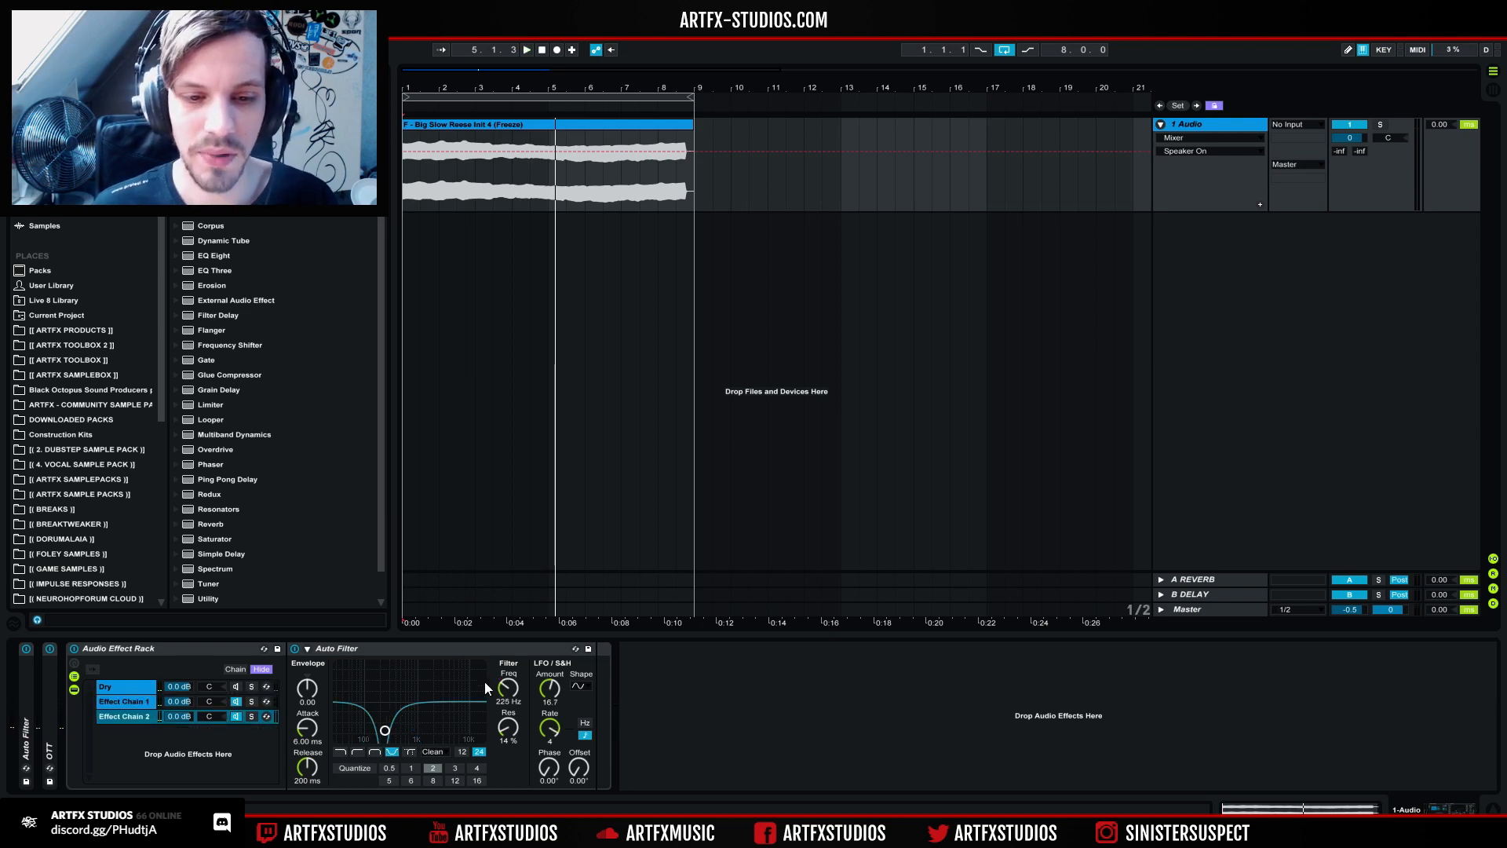
click(508, 689)
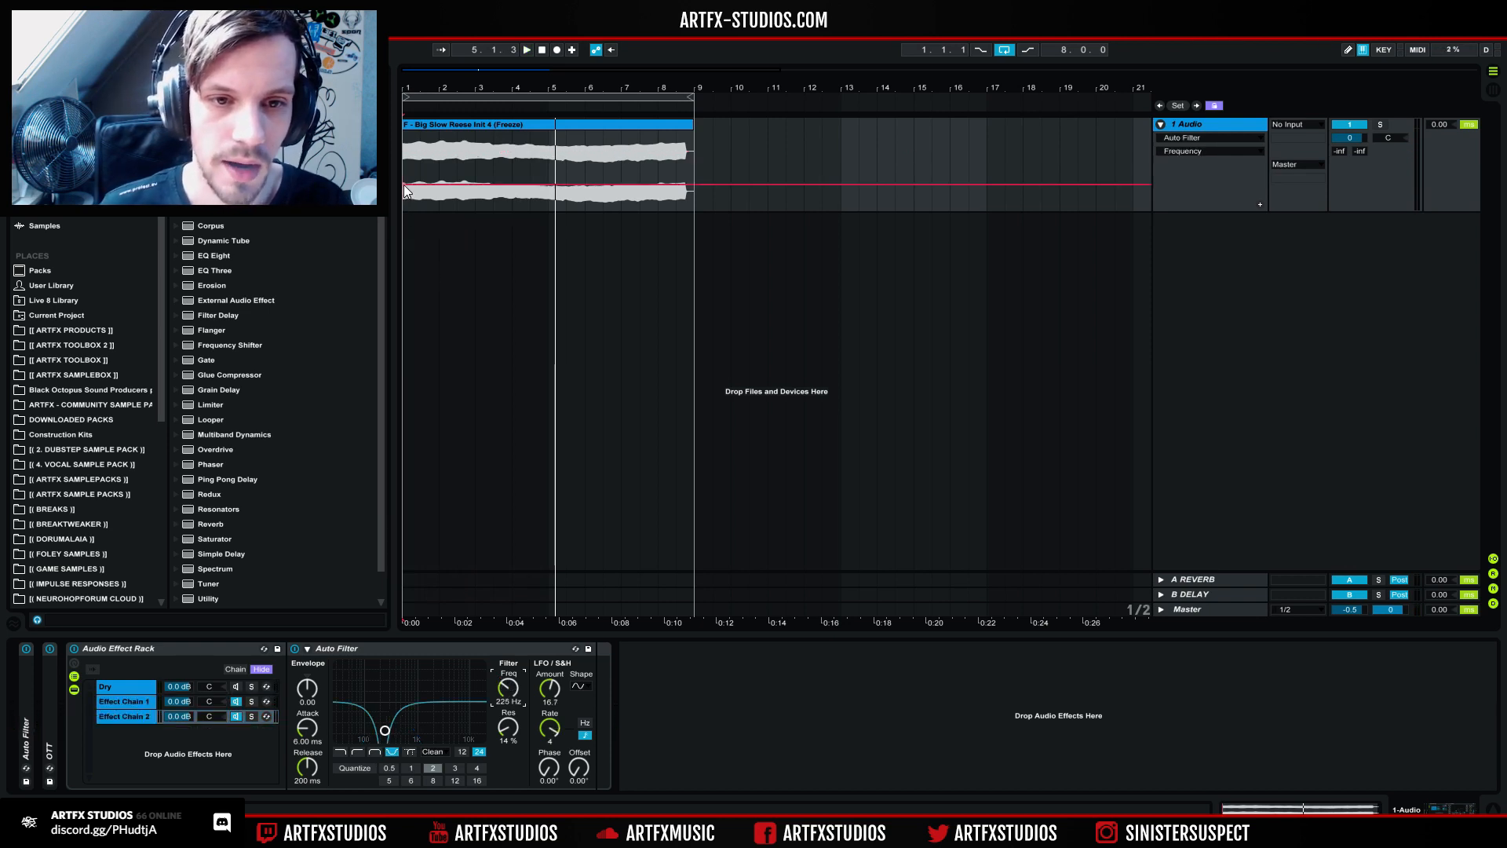
drag(449, 185, 694, 186)
key(space)
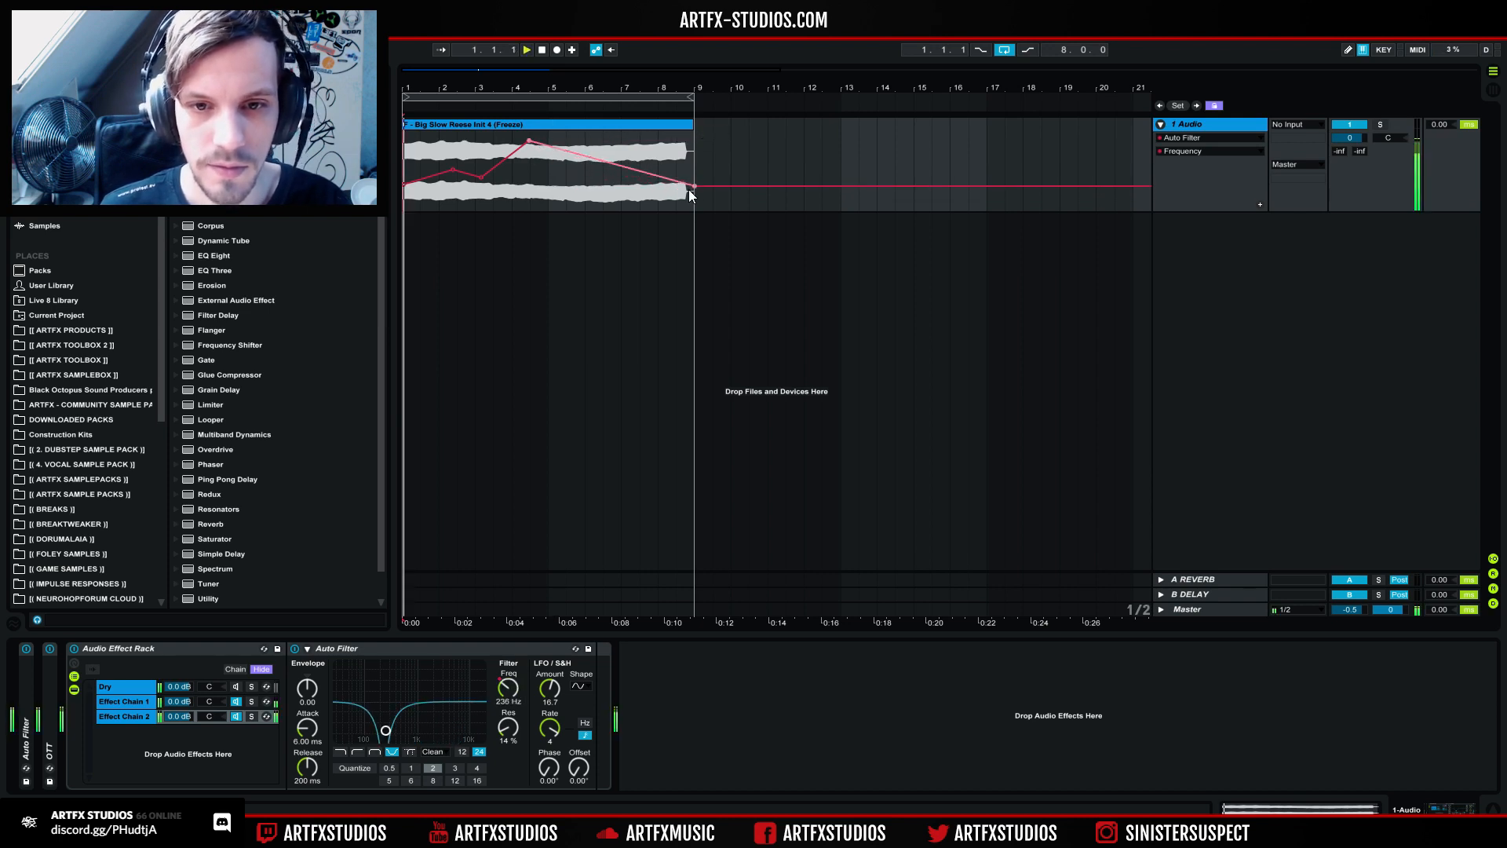
drag(529, 143, 542, 149)
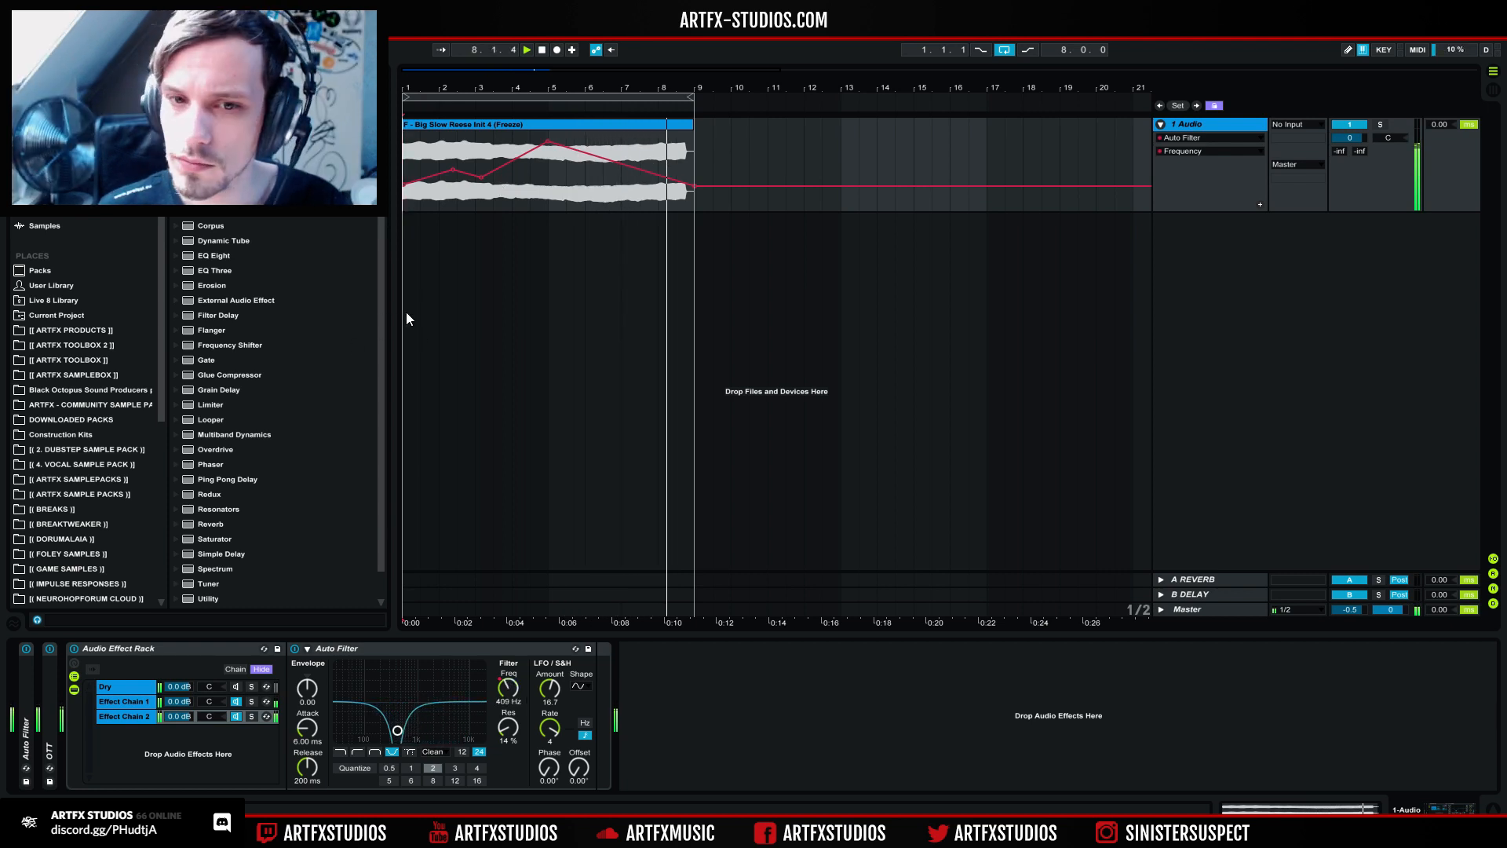
key(space)
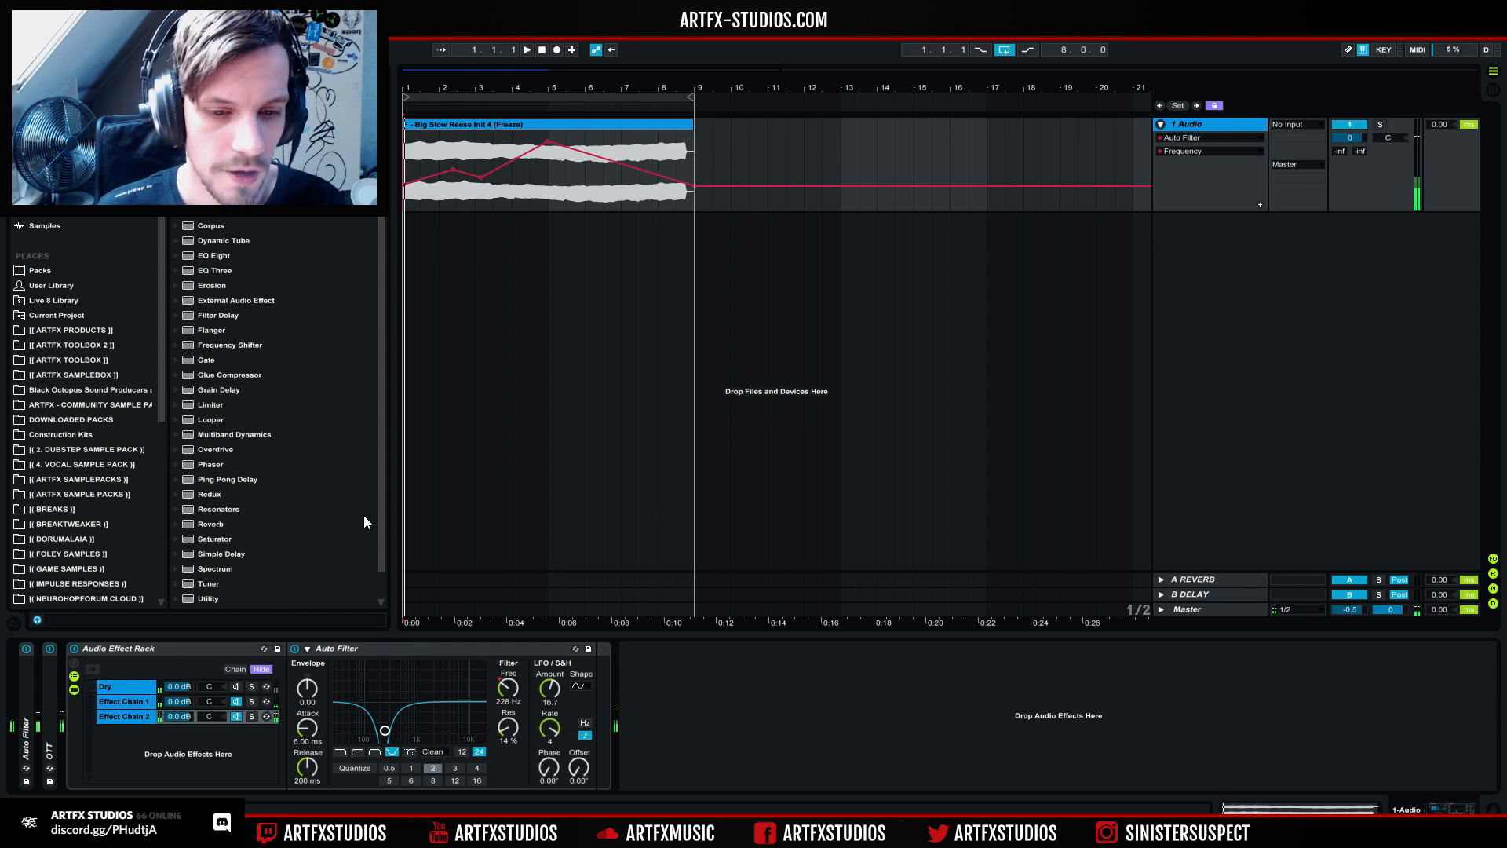
Step: Switch back and forth between Effect Chain 1 and Effect Chain 2 to compare their Auto Filter settings
click(113, 703)
click(113, 718)
click(111, 700)
click(113, 716)
click(113, 704)
click(110, 722)
click(110, 706)
click(111, 718)
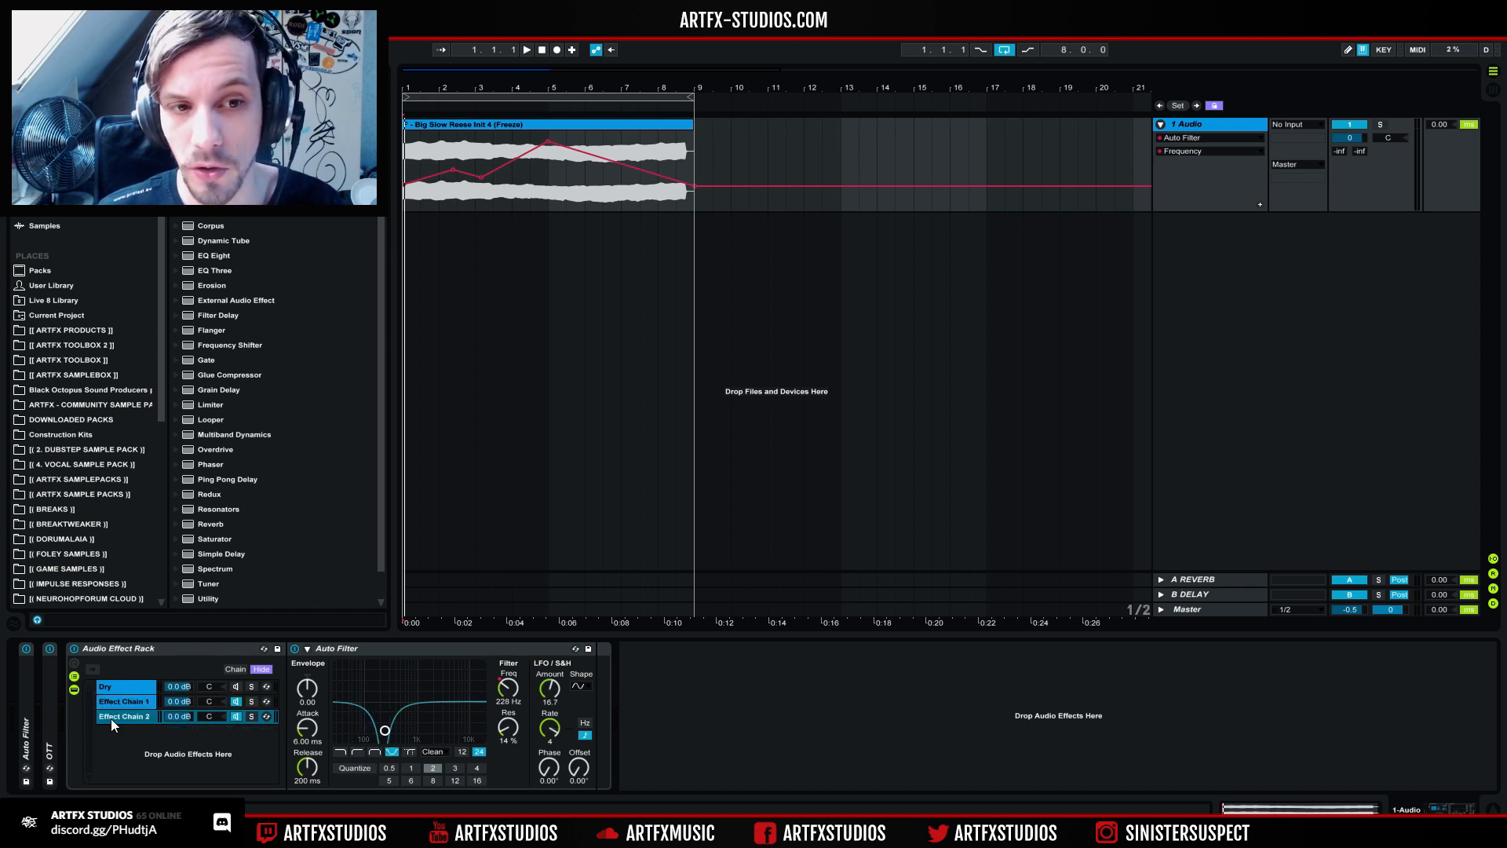
Step: Solo Effect Chain 1 and play the clip to hear its band-pass signal alone
click(130, 700)
click(251, 701)
key(space)
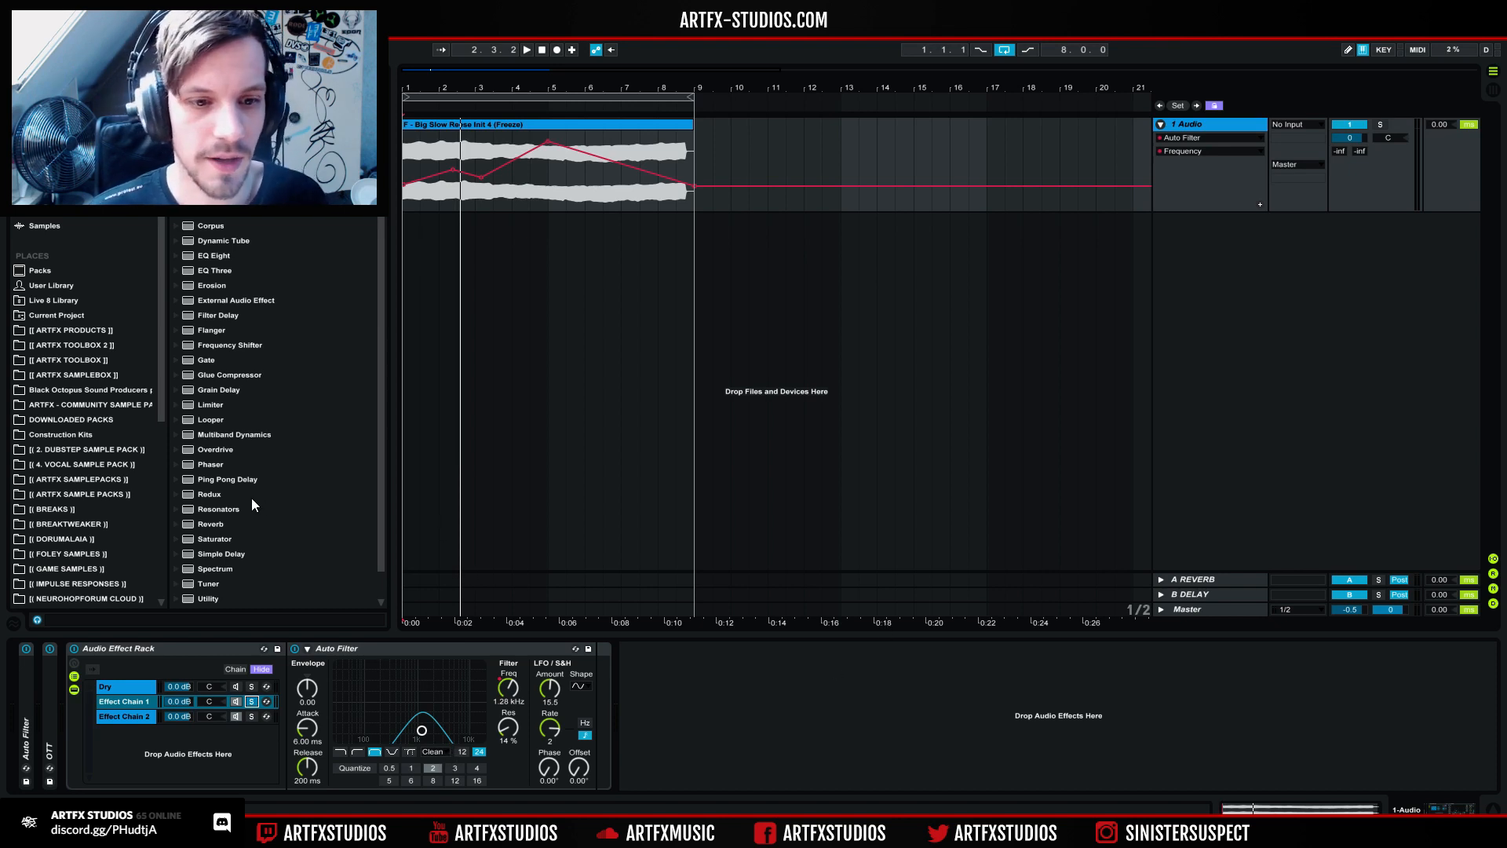
Step: Try a Spectrum analyzer after the effect rack while playing the clip, and remove it
drag(206, 570, 715, 657)
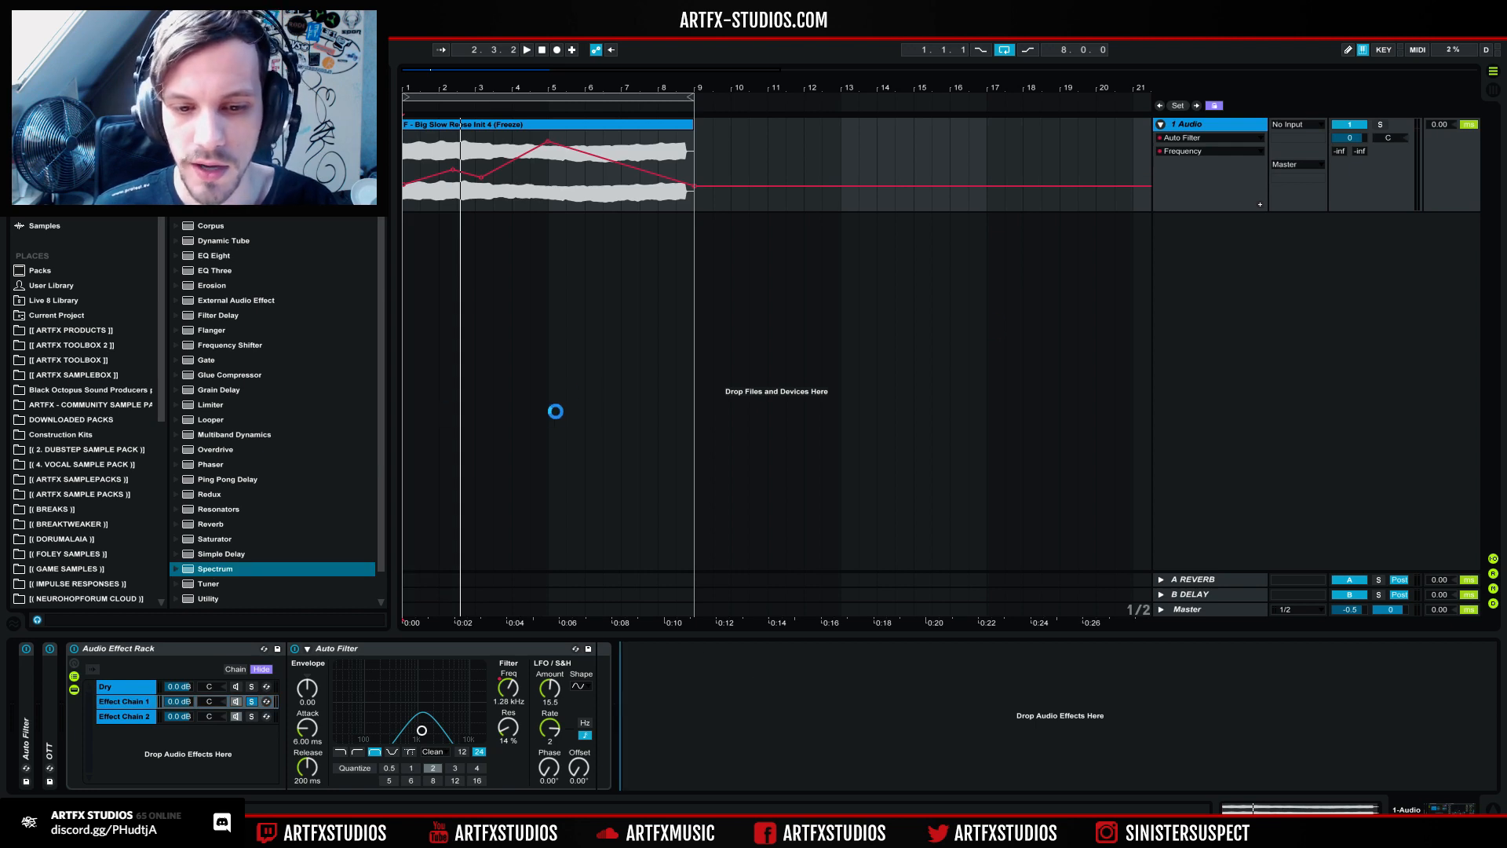
key(space)
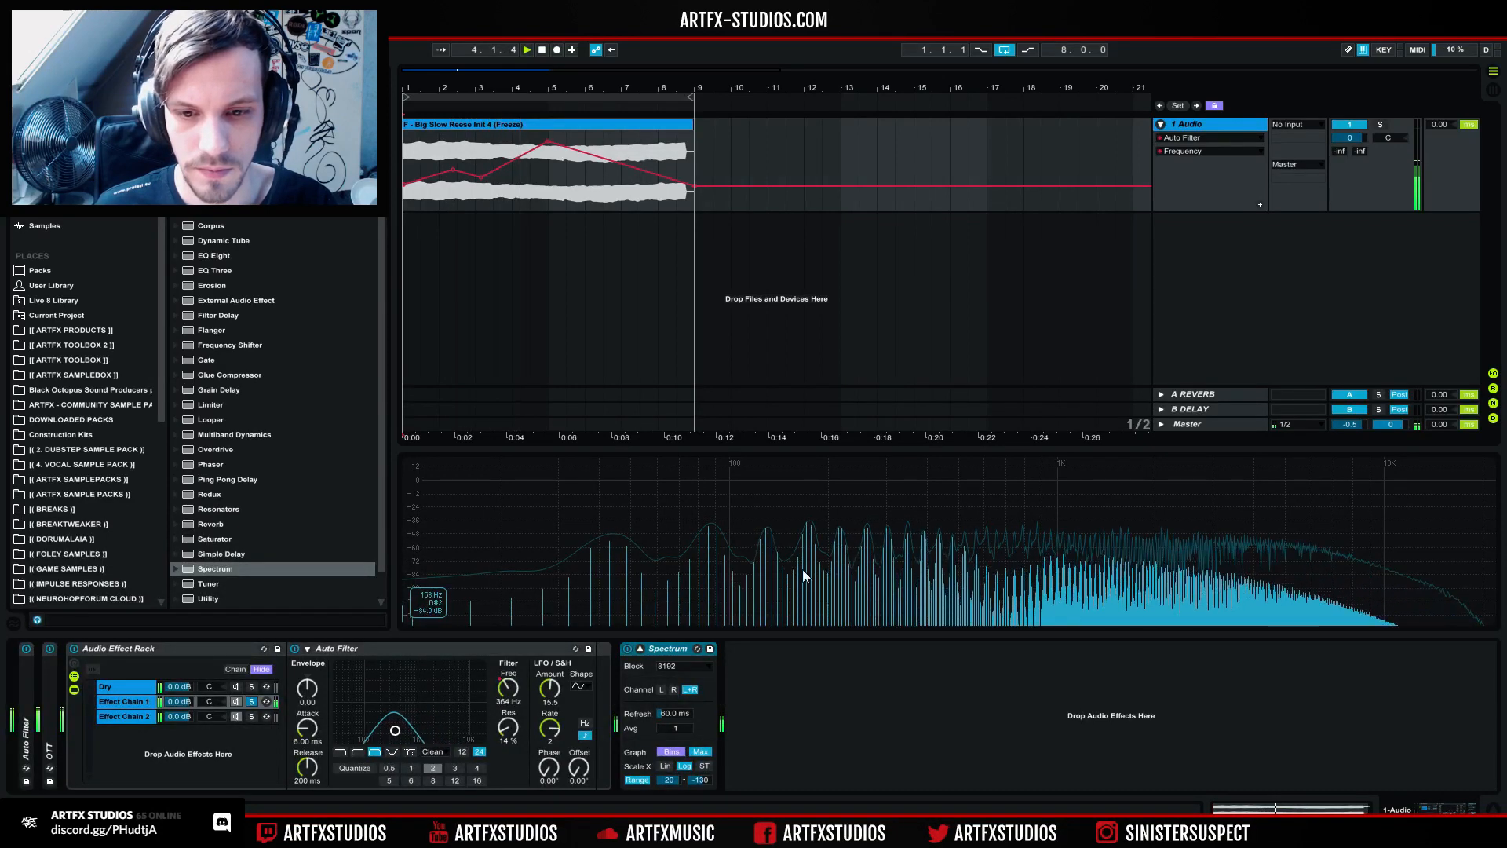
key(space)
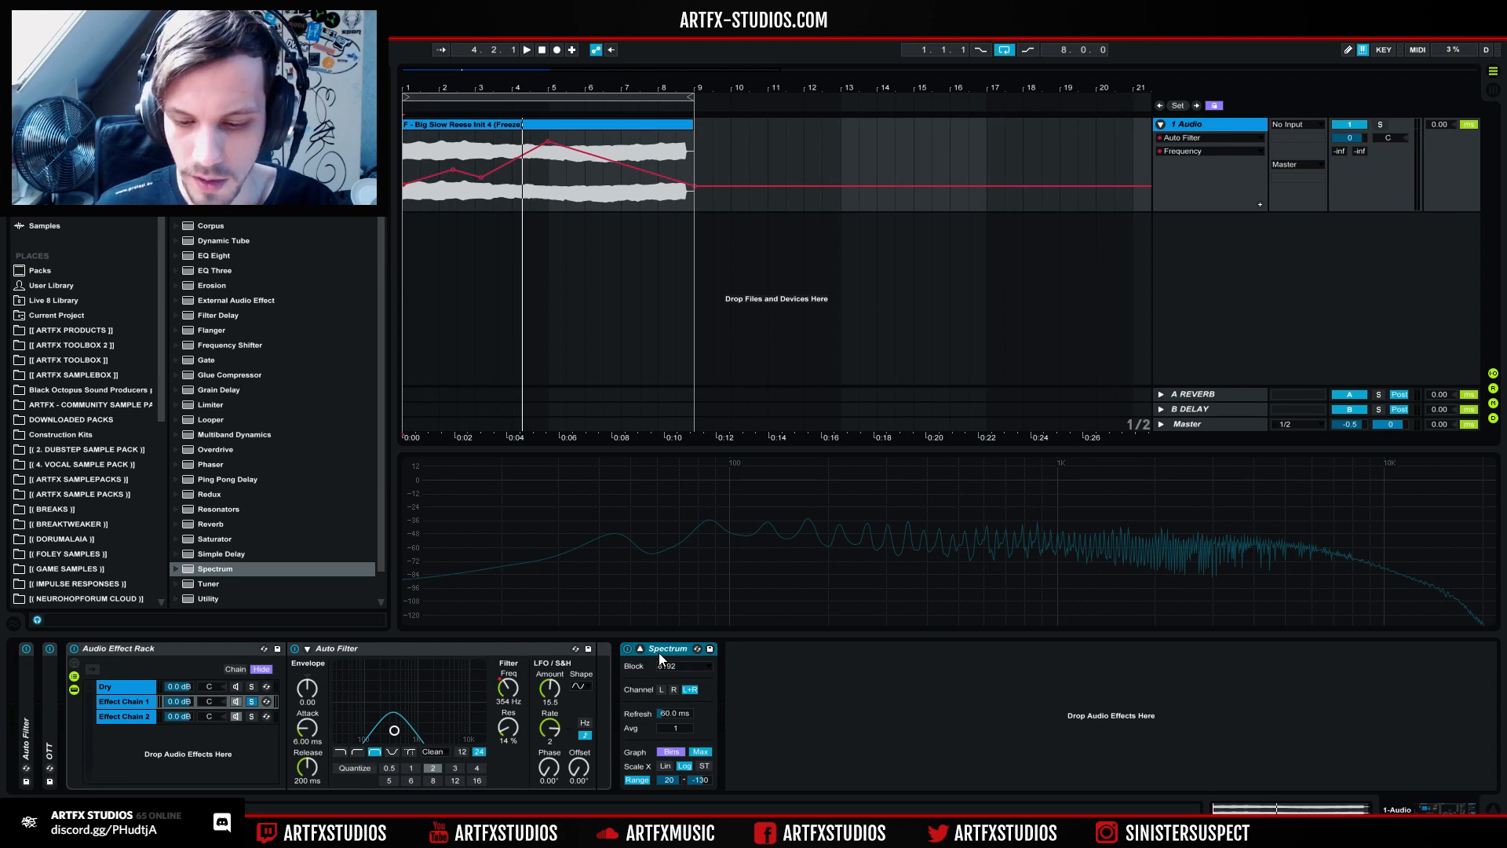
key(Delete)
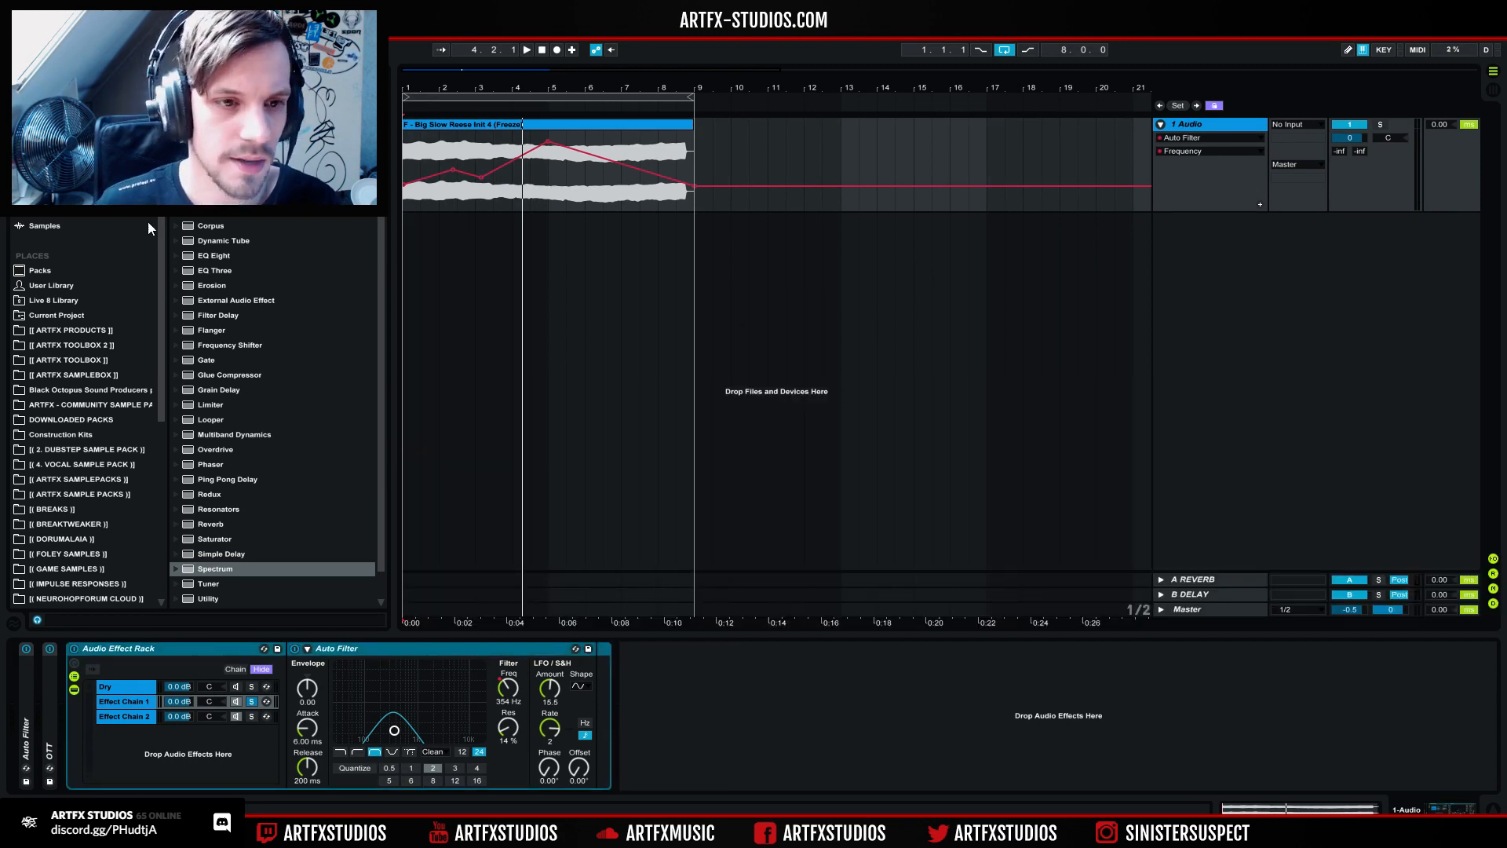
Step: Load the Voxengo SPAN Plus analyzer after the effect rack and move its window beside the clip
click(62, 195)
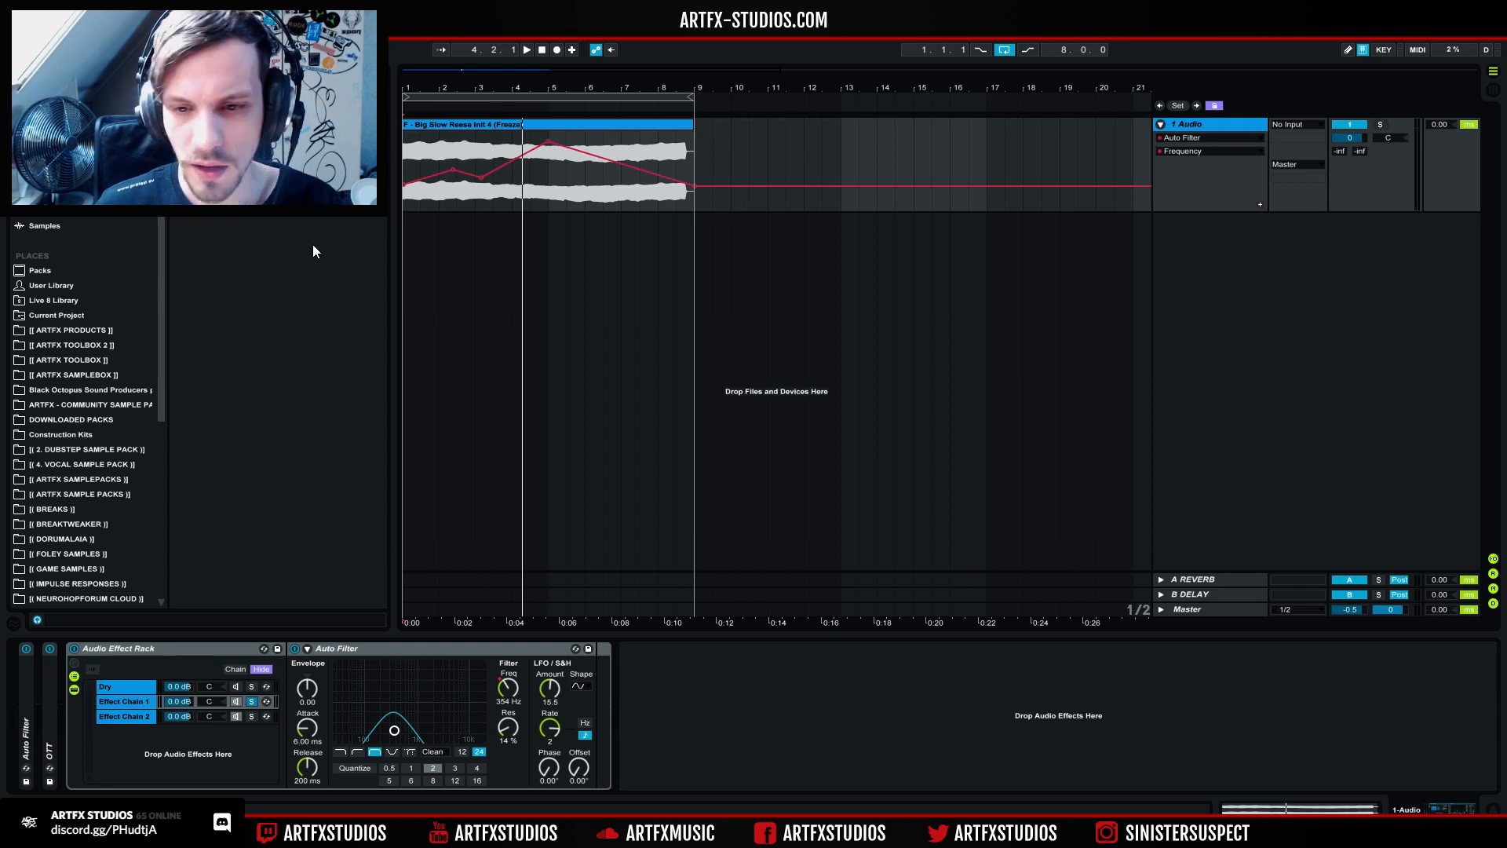
scroll(308, 259, down, 5)
scroll(306, 270, down, 15)
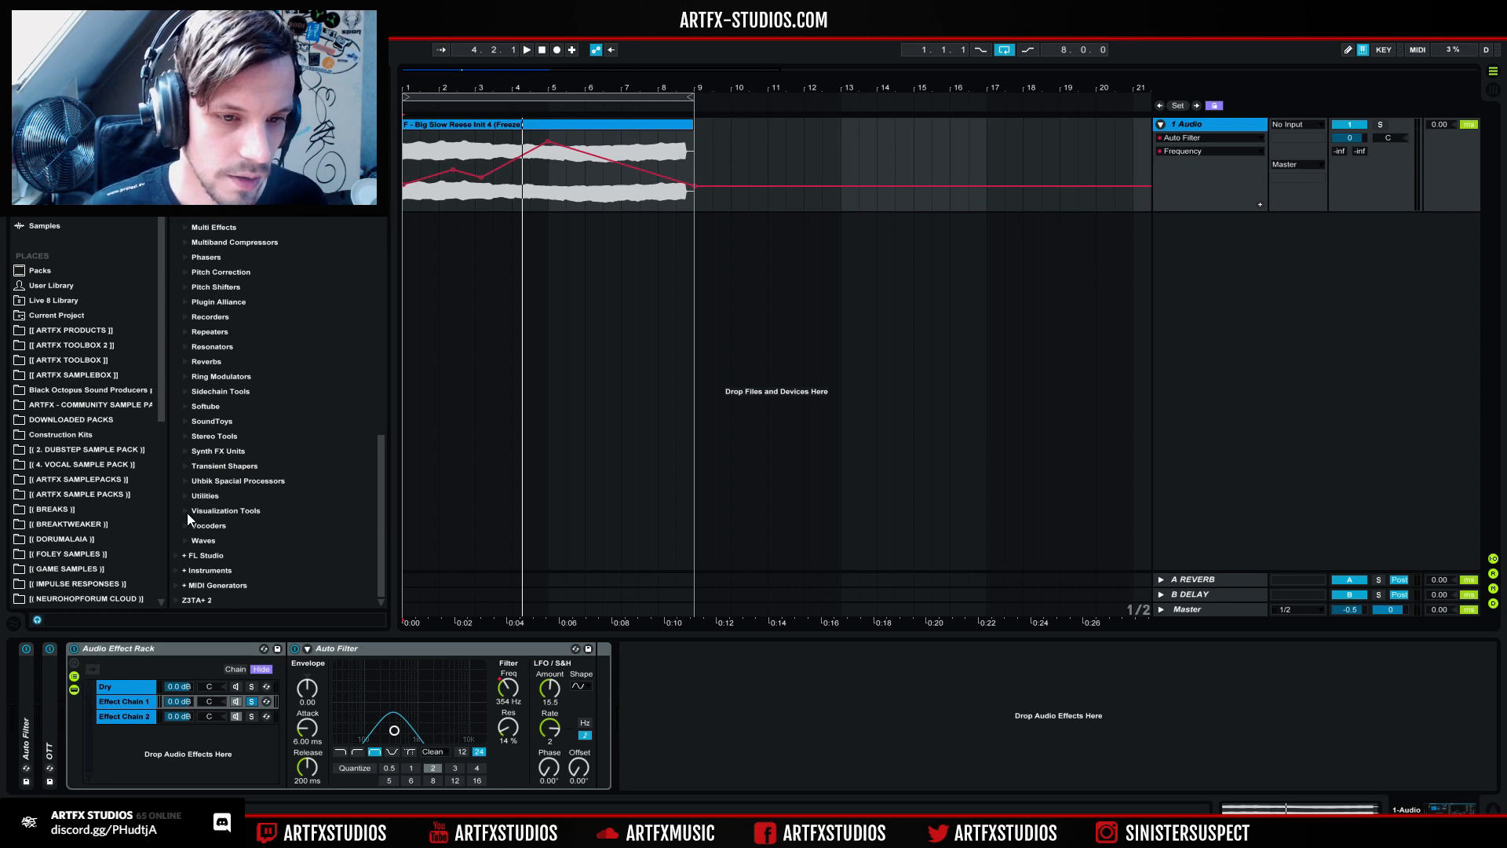
click(226, 510)
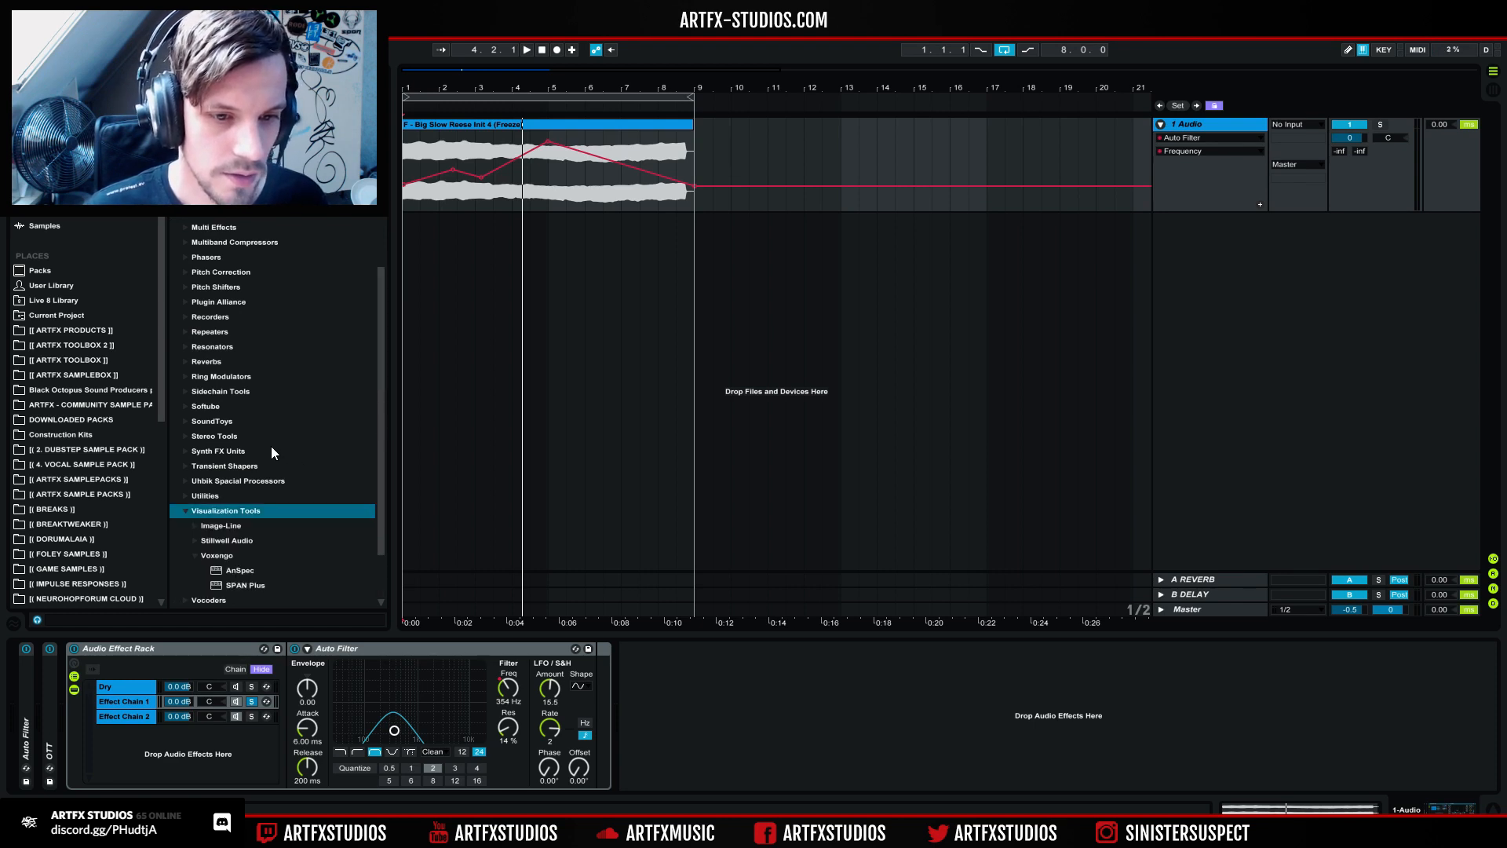
scroll(228, 525, down, 2)
drag(240, 512, 871, 720)
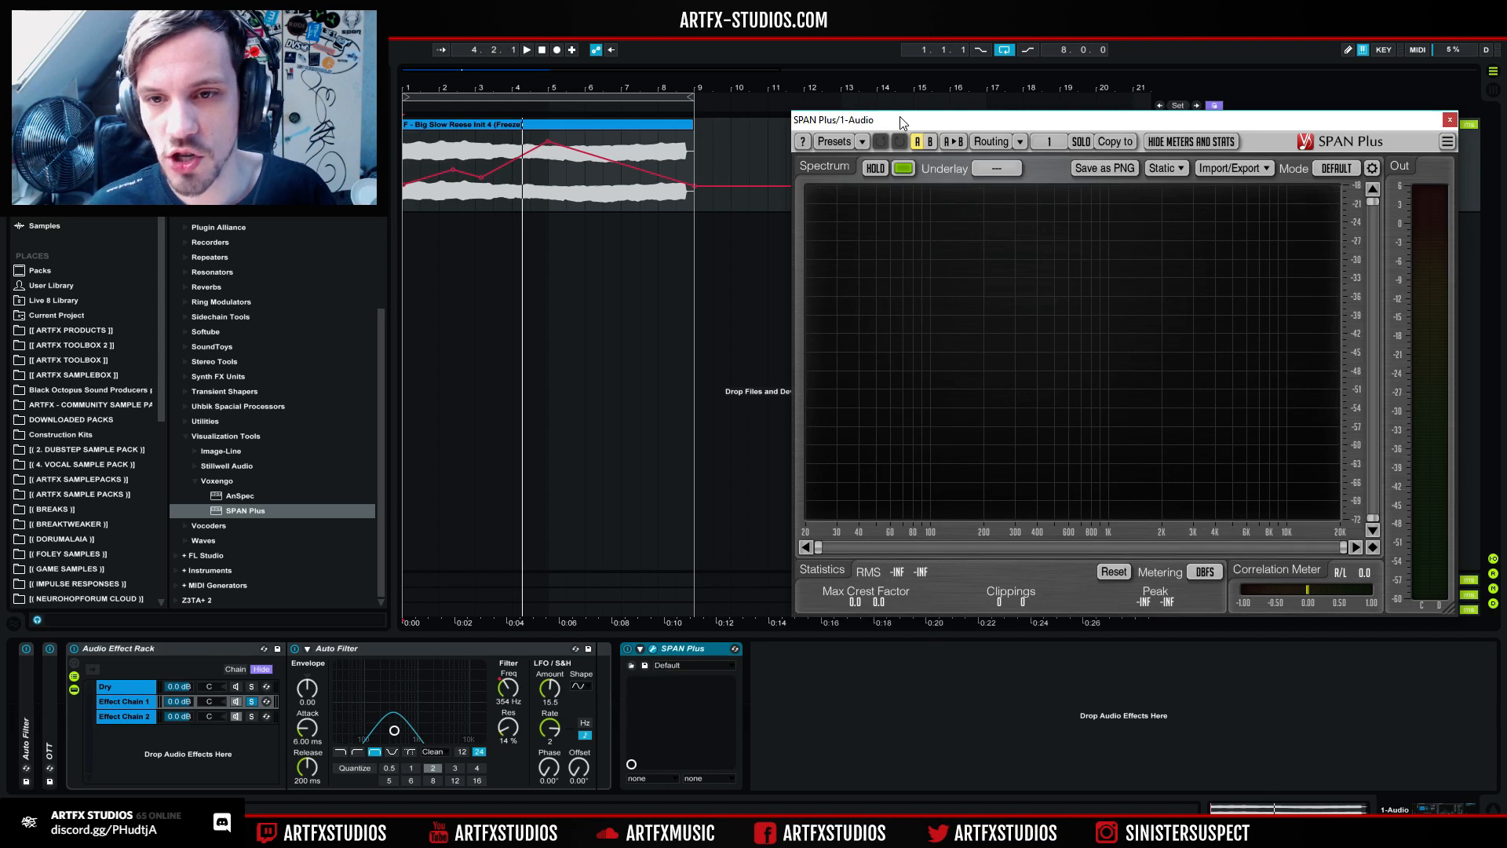
drag(899, 116, 840, 113)
Step: Play the soloed Effect Chain 1 from the clip's start and examine its moving spectrum in SPAN Plus
click(403, 148)
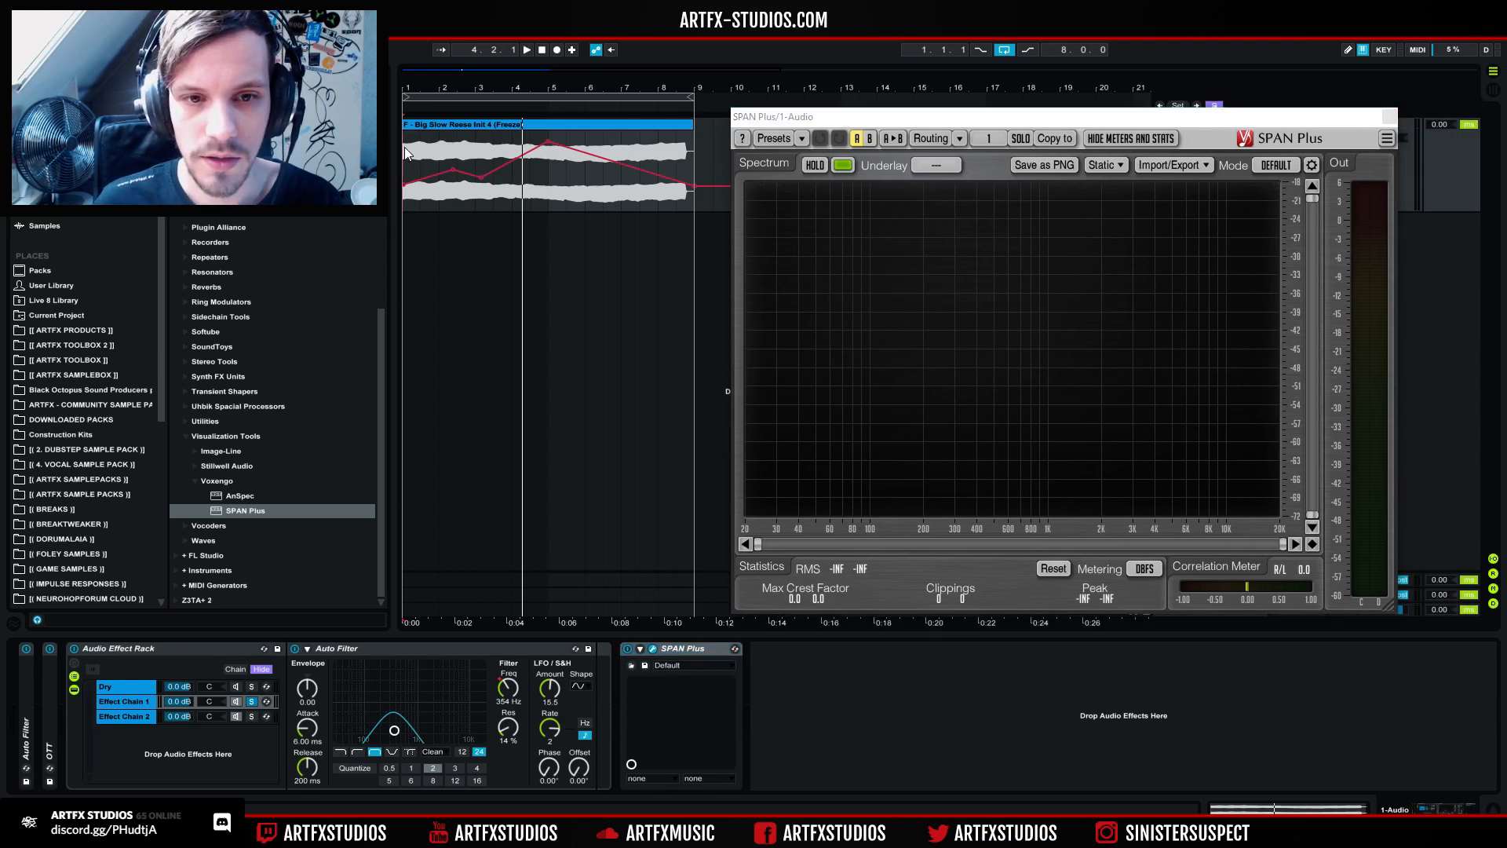
key(space)
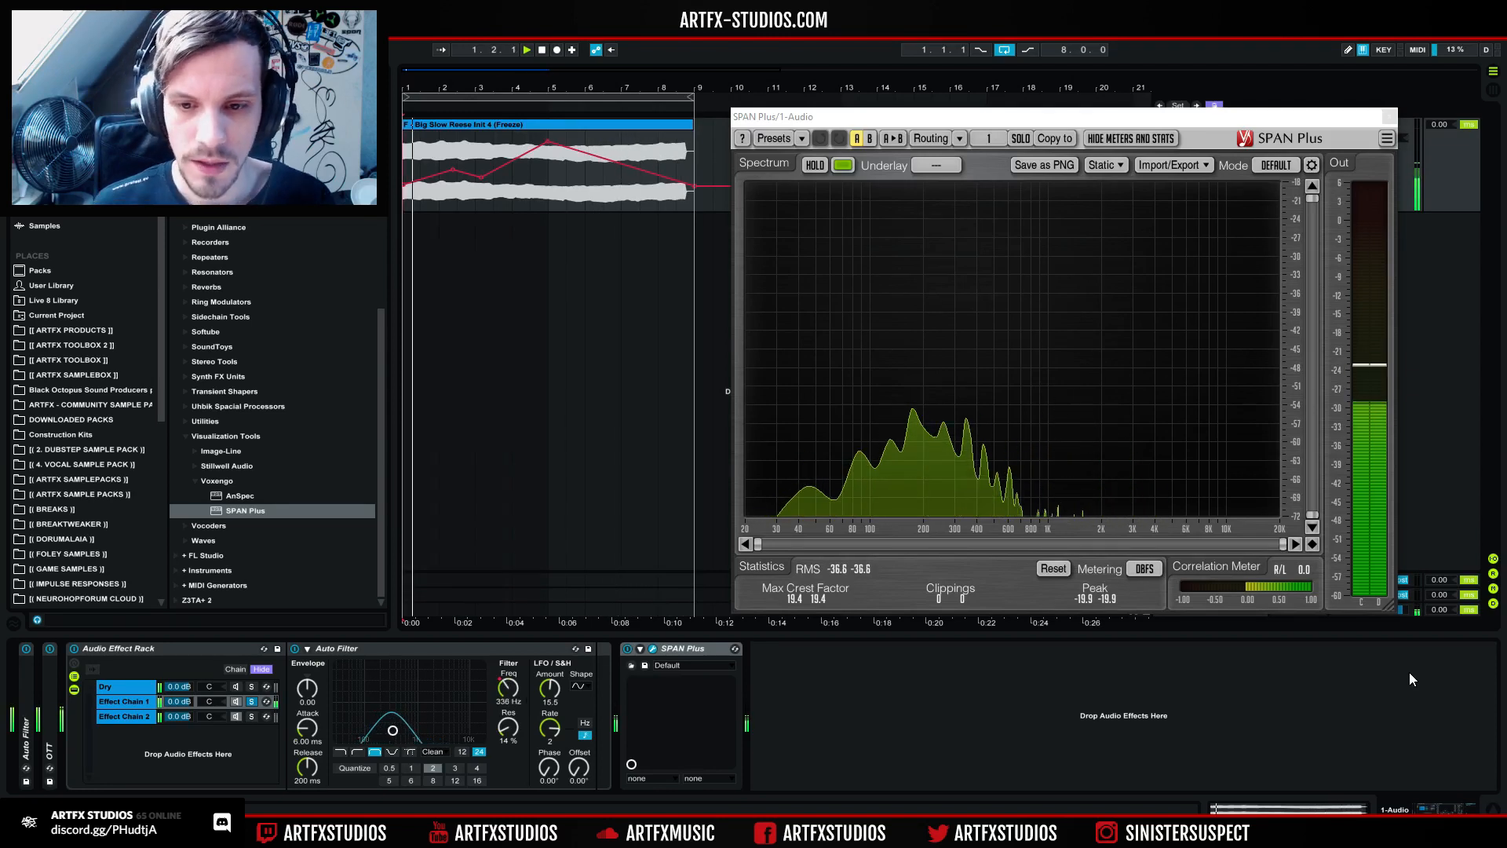
key(space)
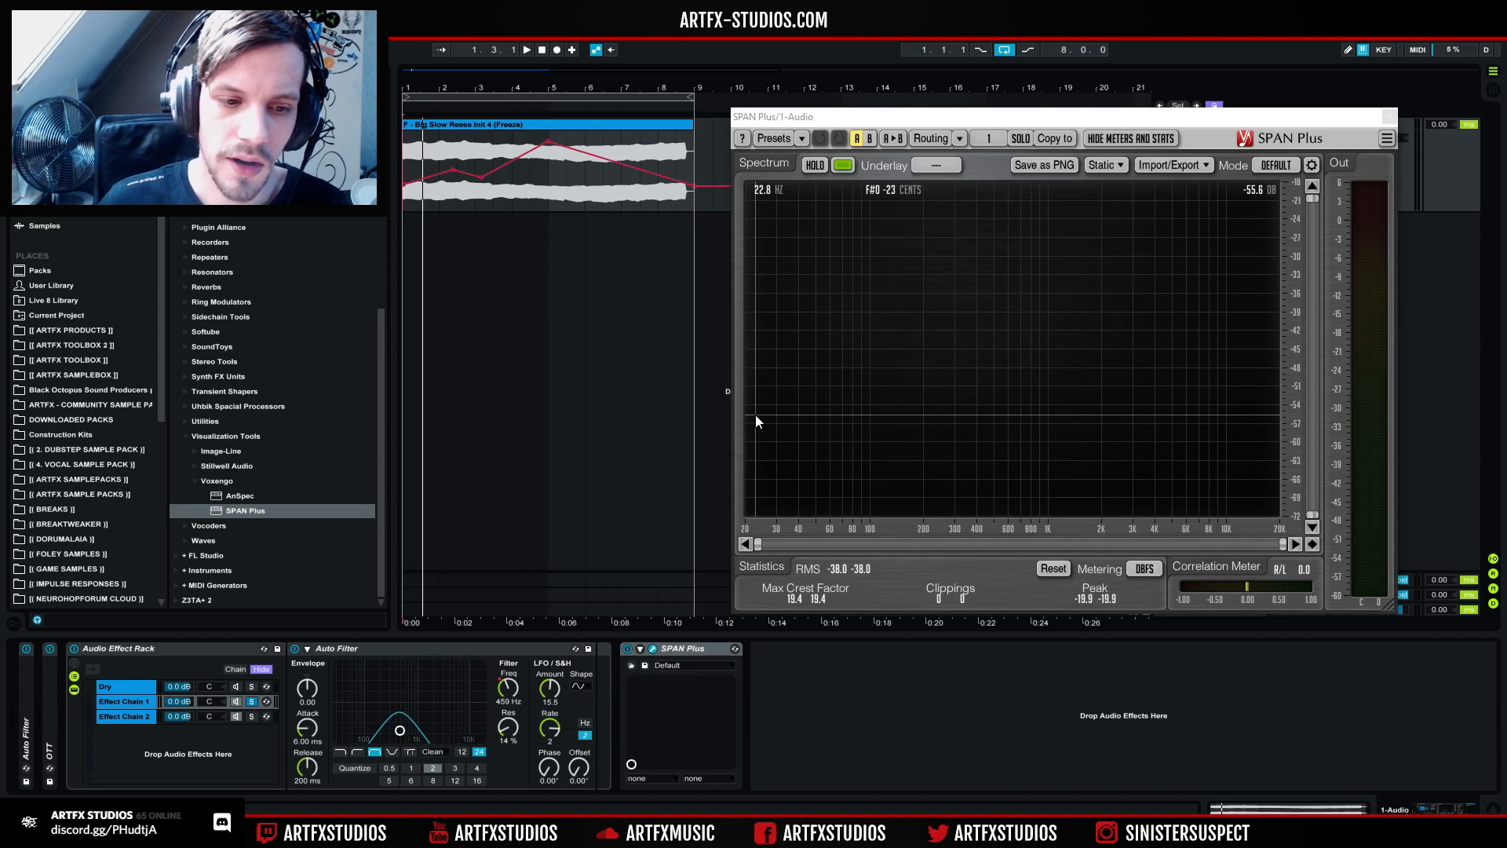
Step: Solo Effect Chain 2 to examine its notch-filtered spectrum during playback, and return the solo to Effect Chain 1
scroll(235, 230, up, 2)
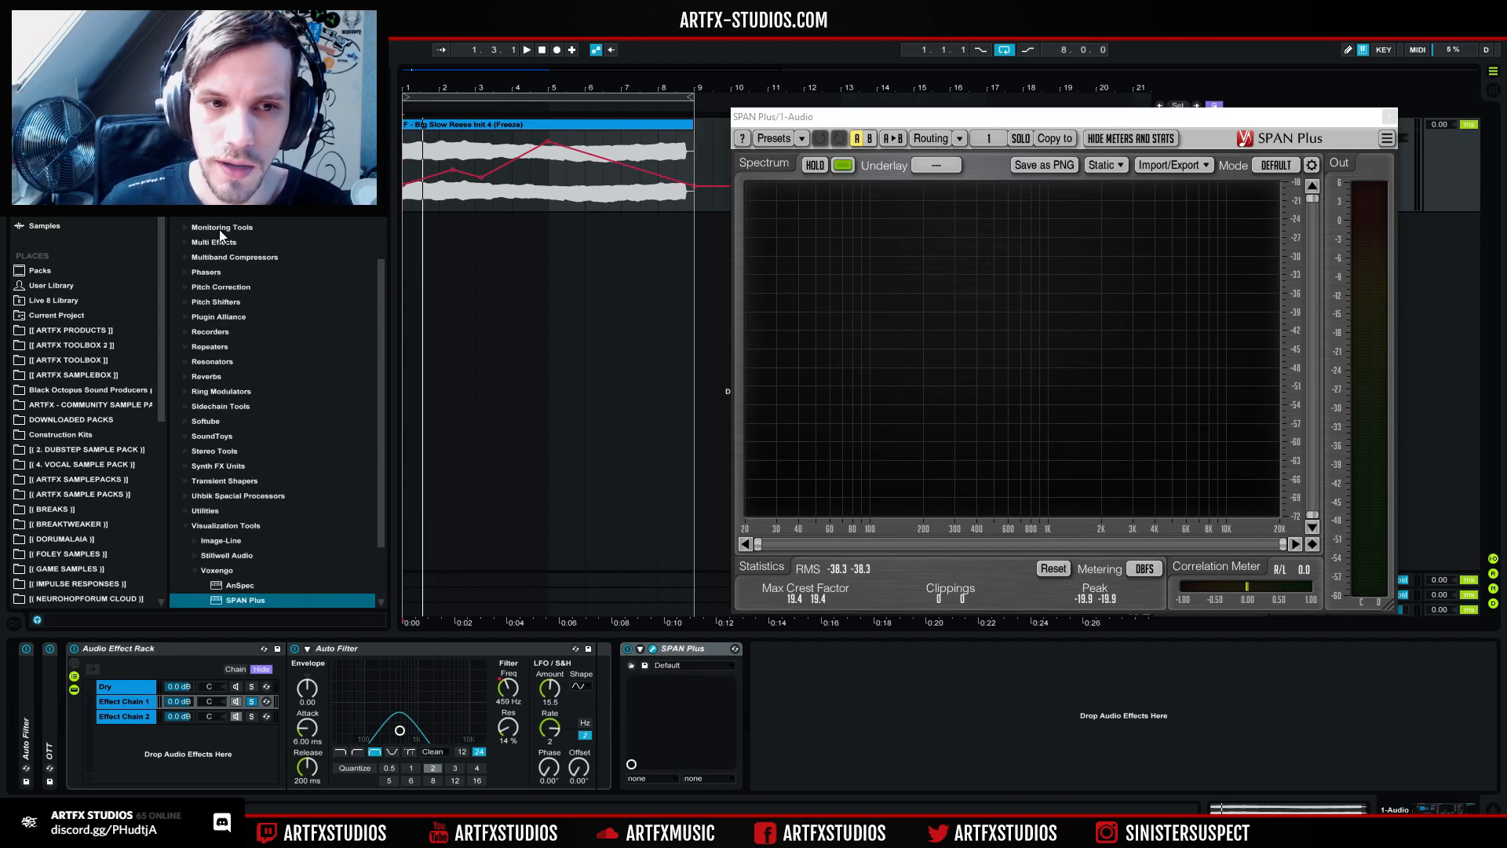
click(54, 150)
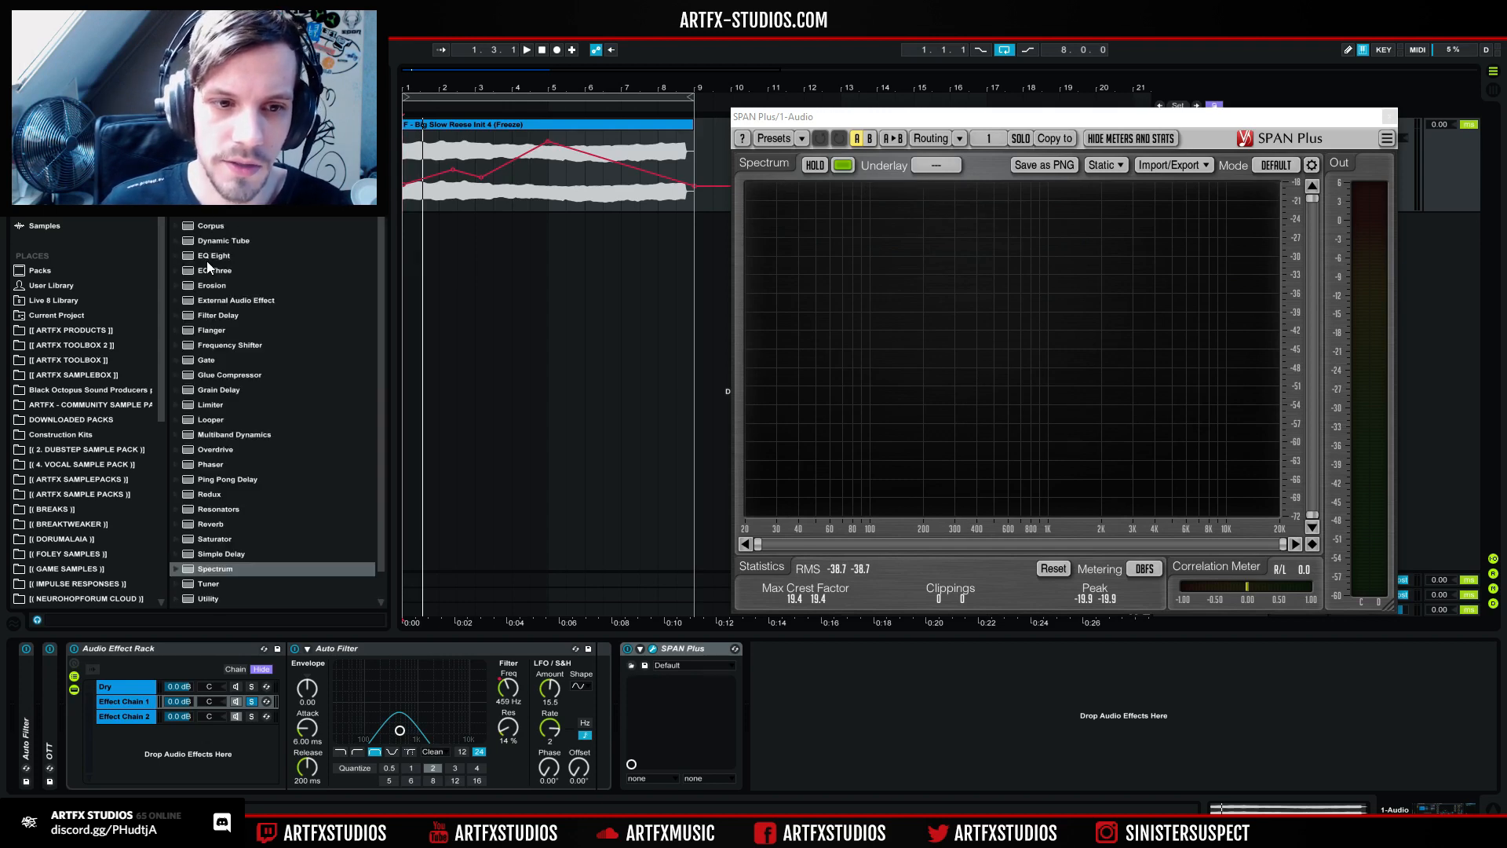
click(138, 715)
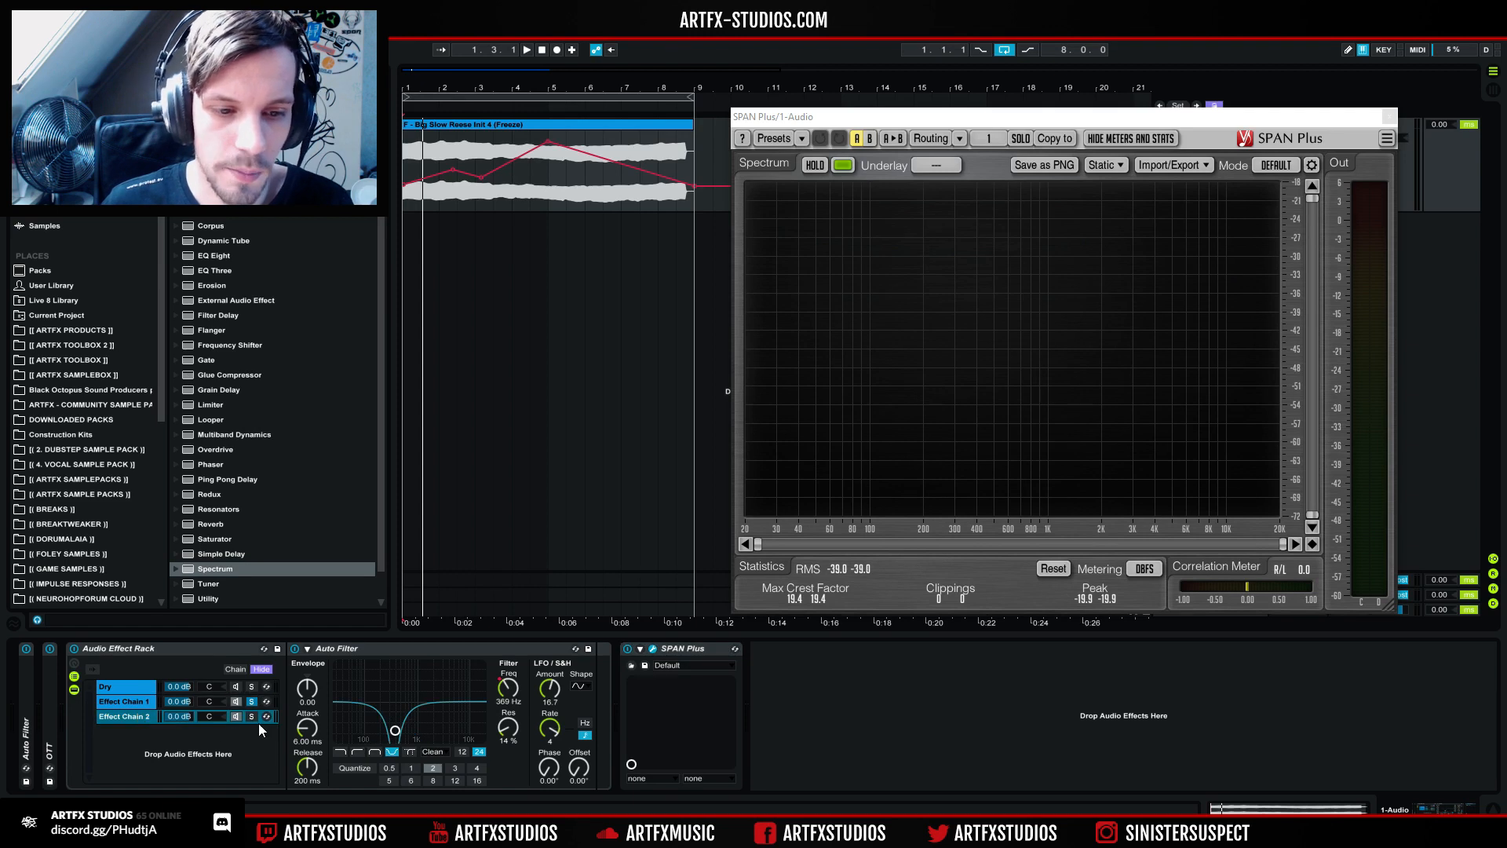
key(space)
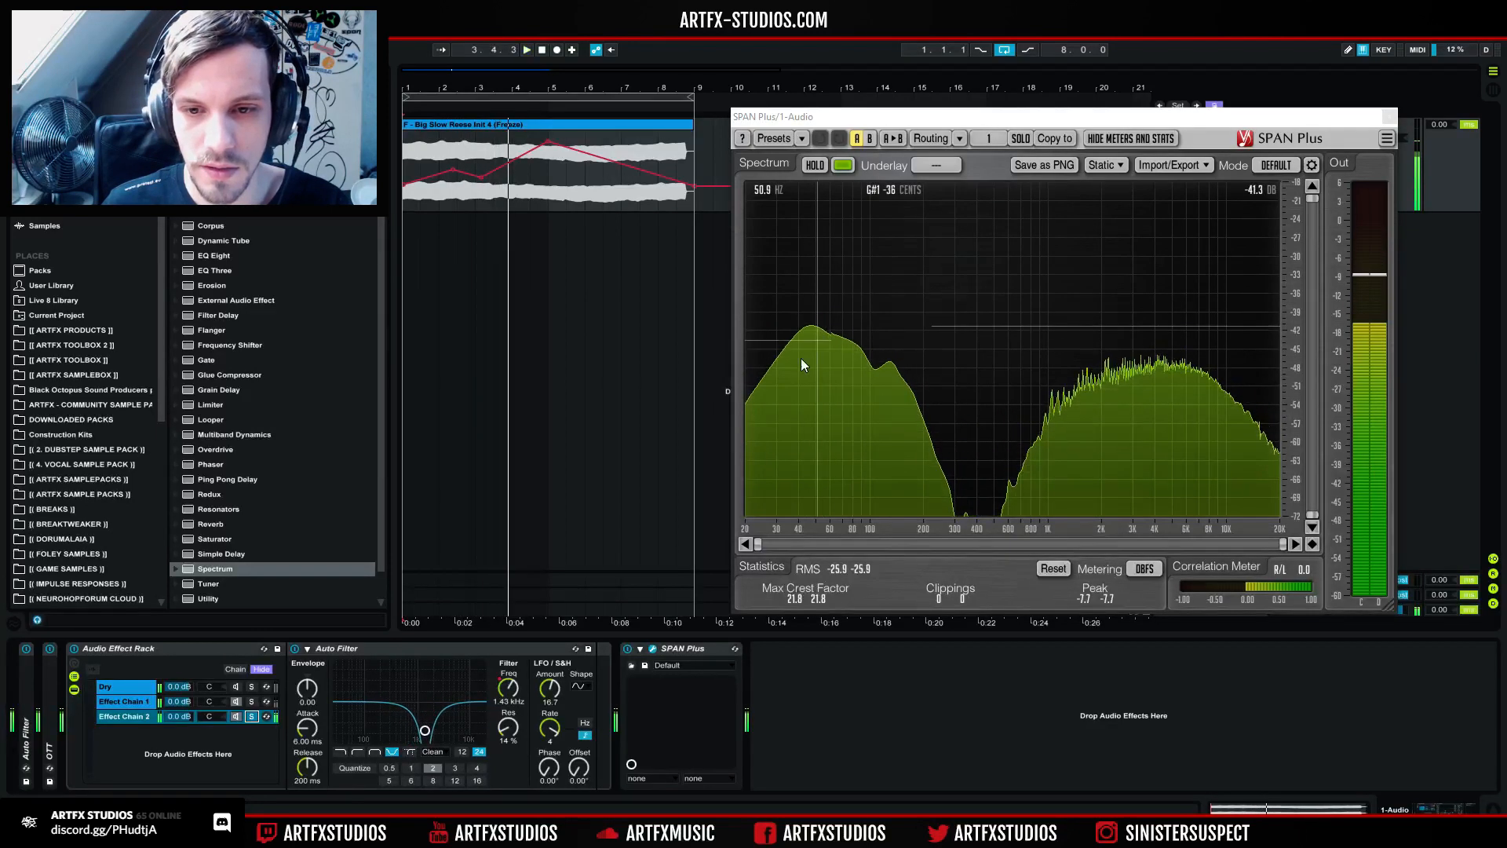
click(252, 701)
key(space)
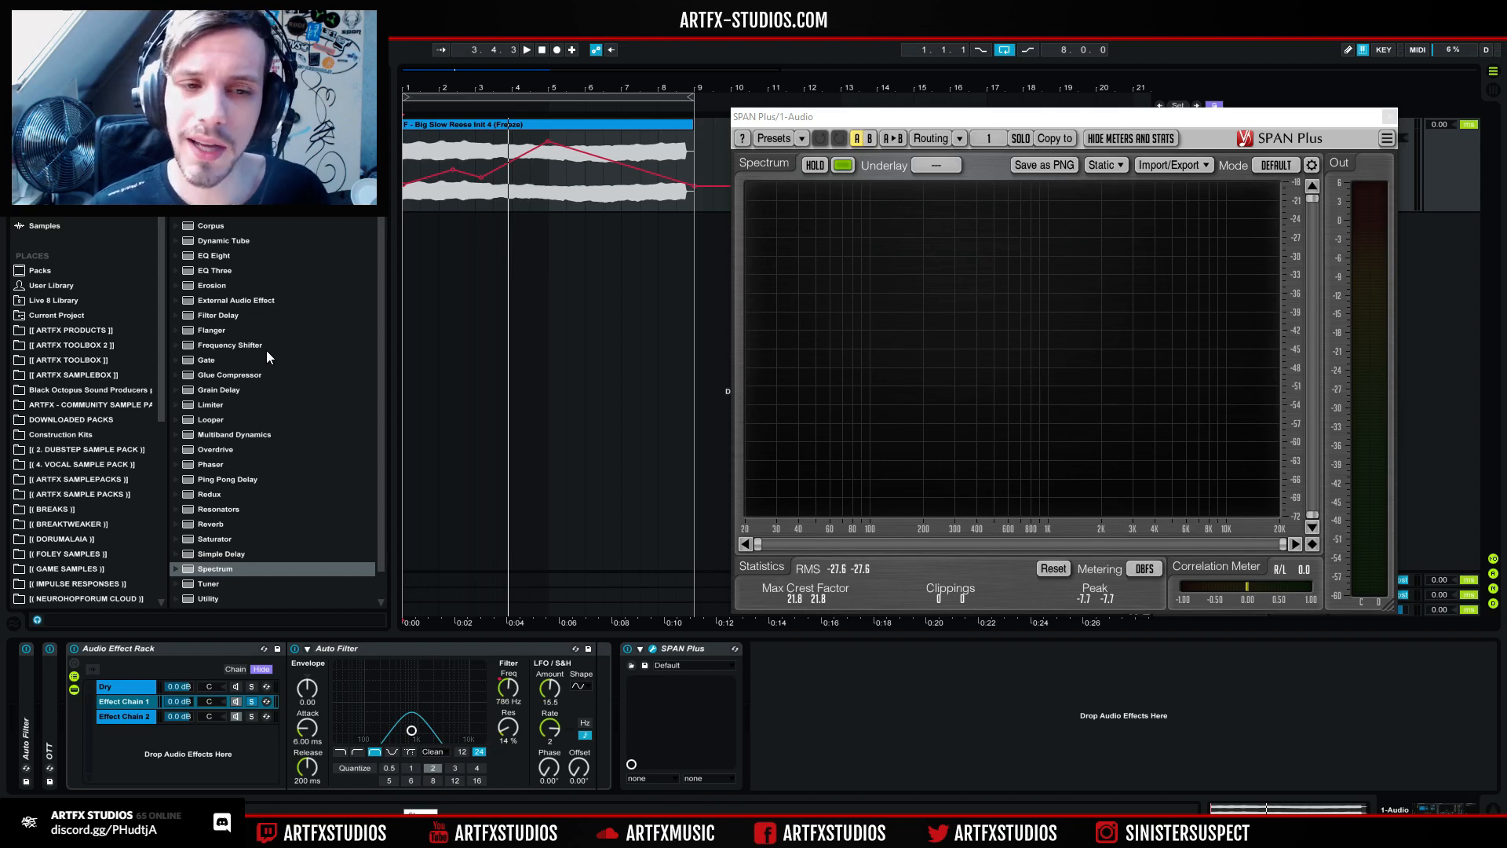
Step: Add an EQ Eight after the Auto Filter in Effect Chain 1 and set its low-cut band to 188 Hz
click(212, 256)
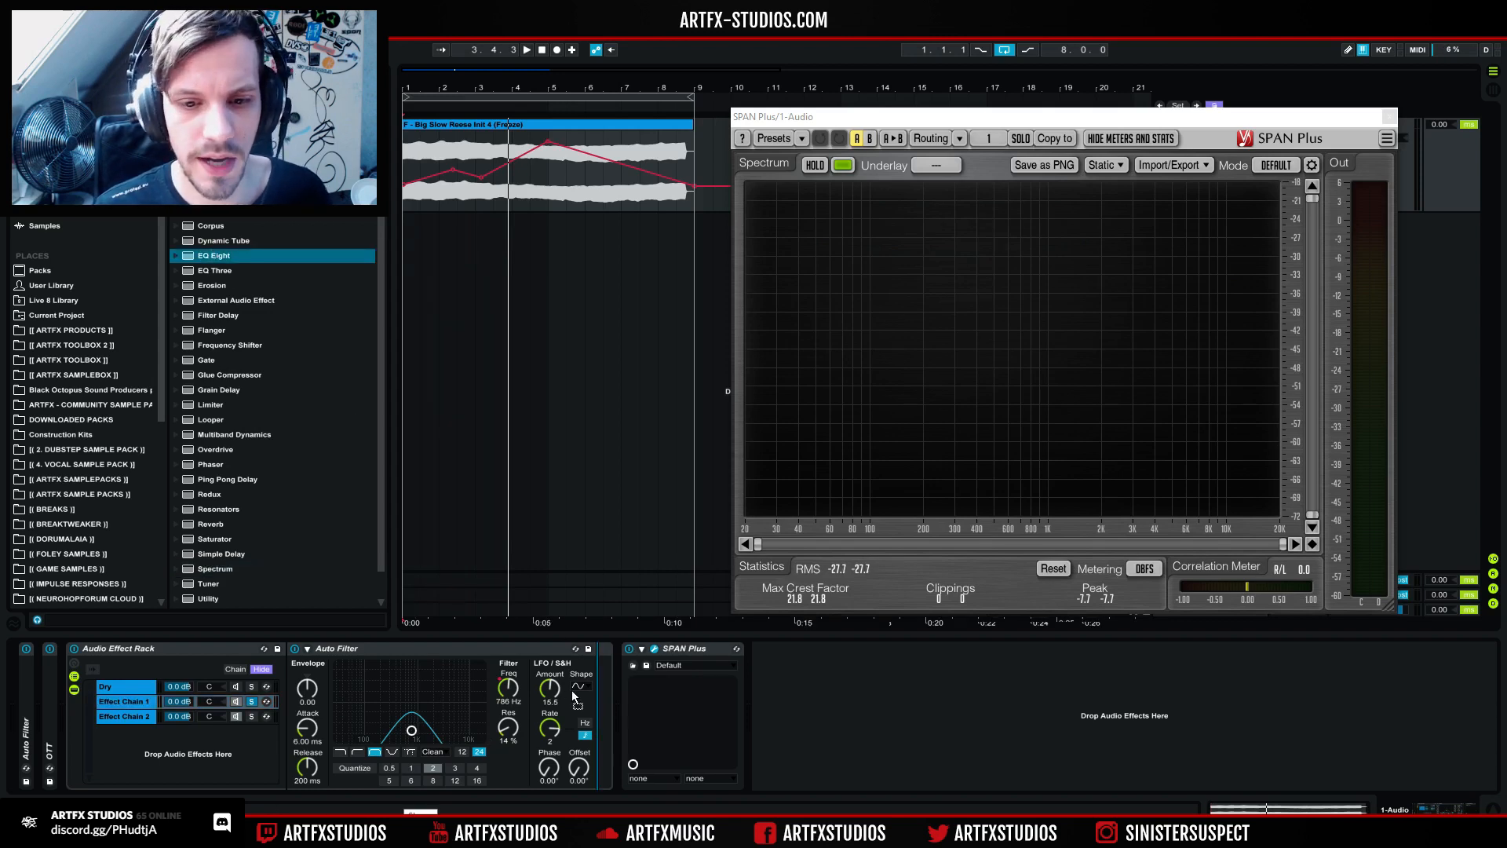
drag(518, 727, 594, 717)
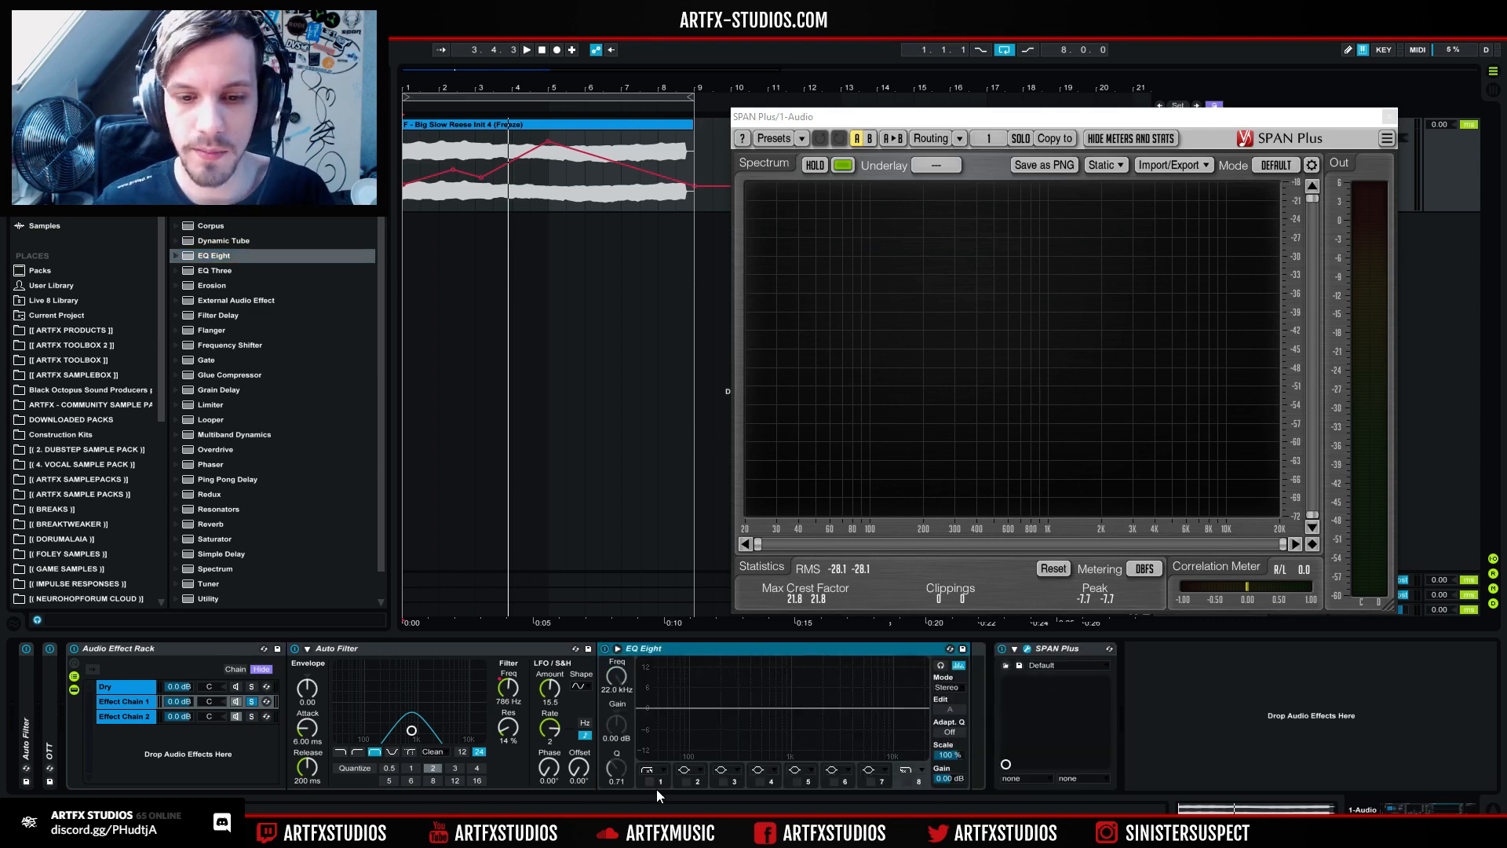
click(649, 780)
key(space)
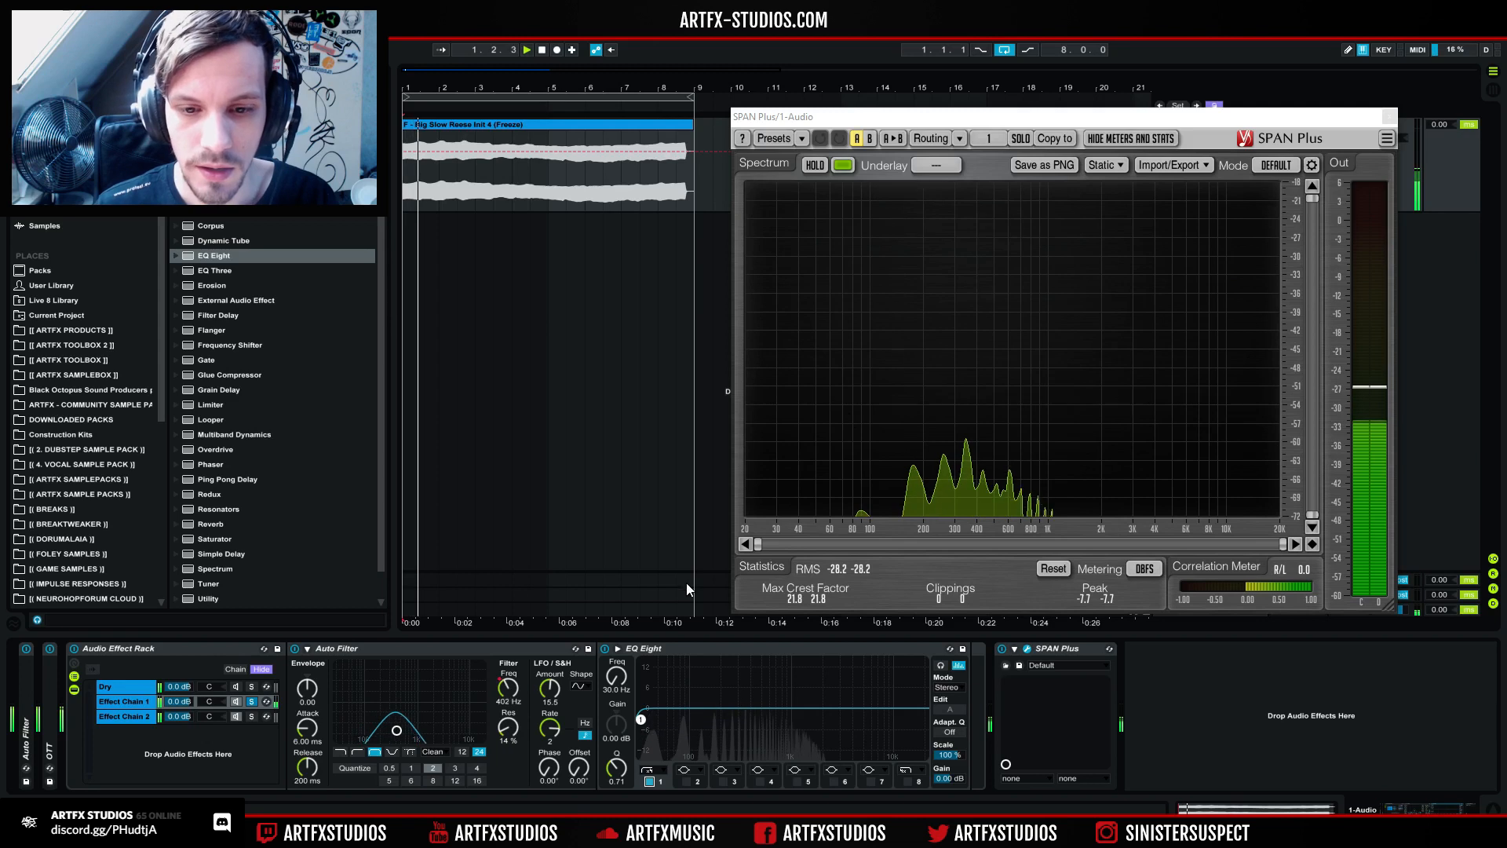
drag(641, 719, 718, 719)
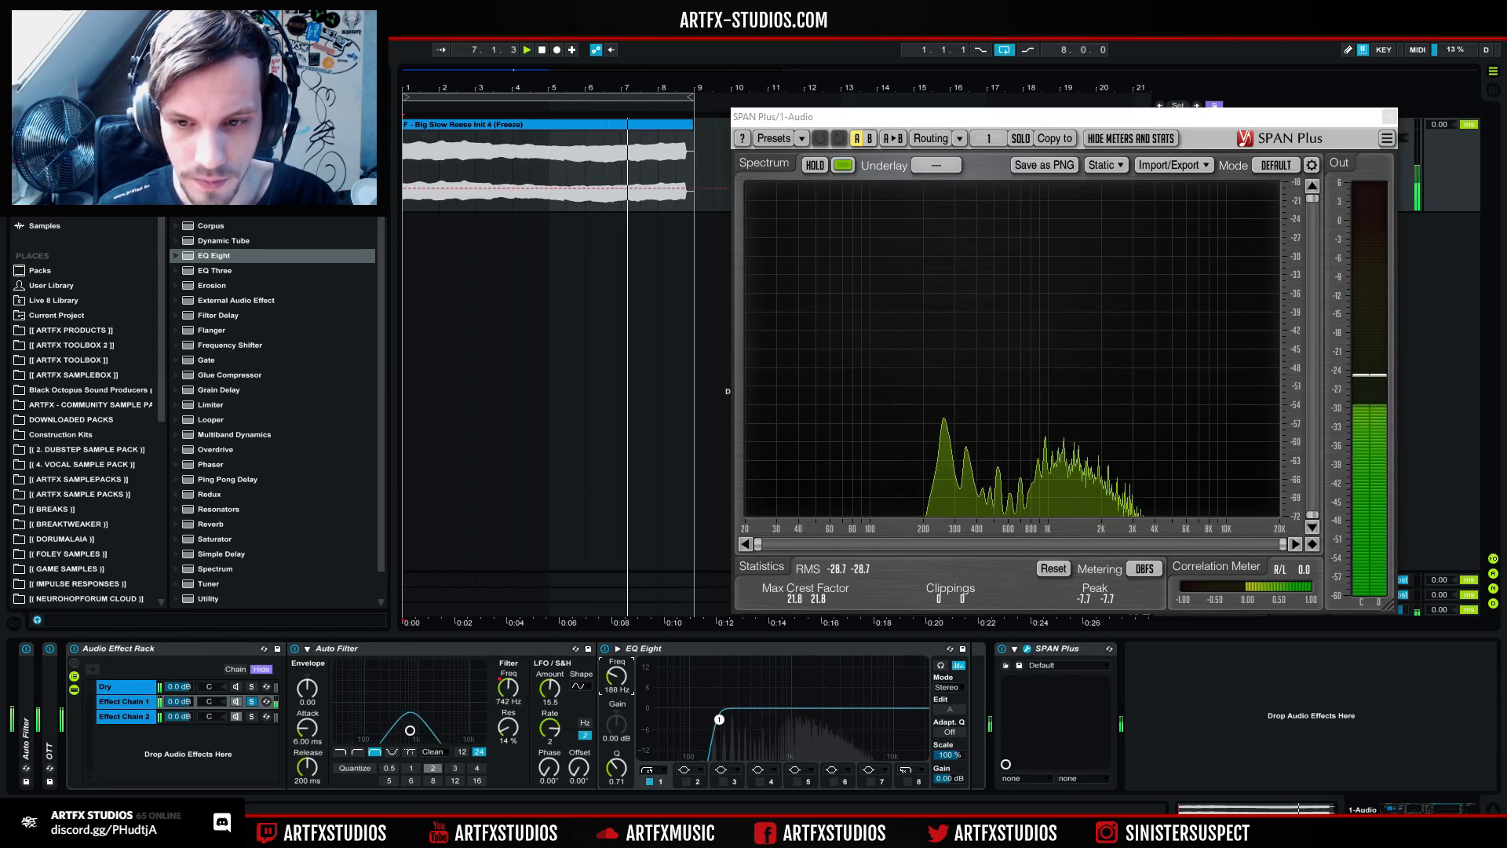
key(space)
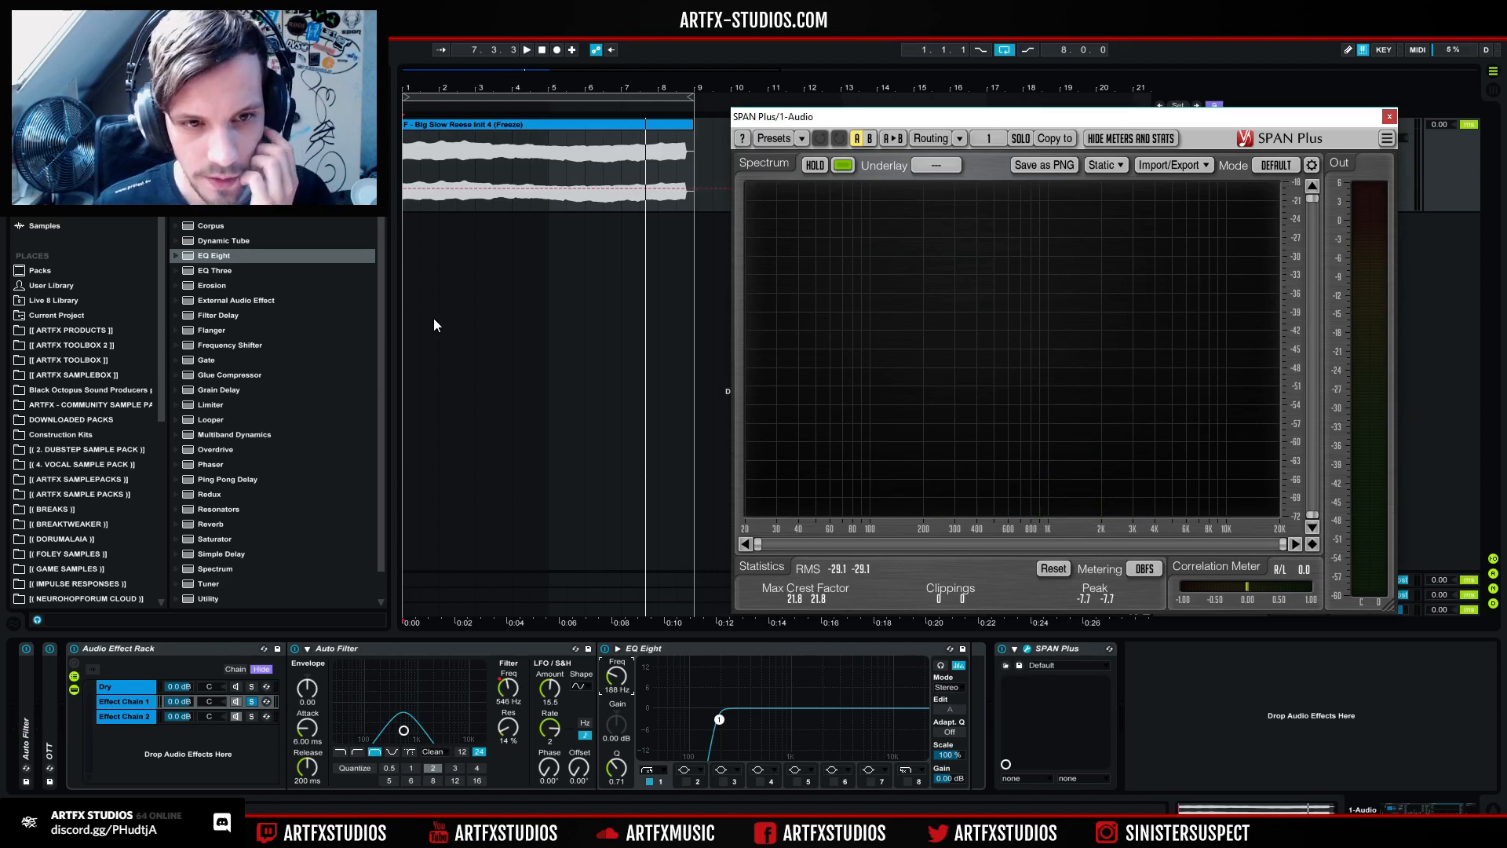
Step: Insert Dynamic Tube before the EQ Eight and try a different output level during playback, resetting it to 0 dB
click(224, 240)
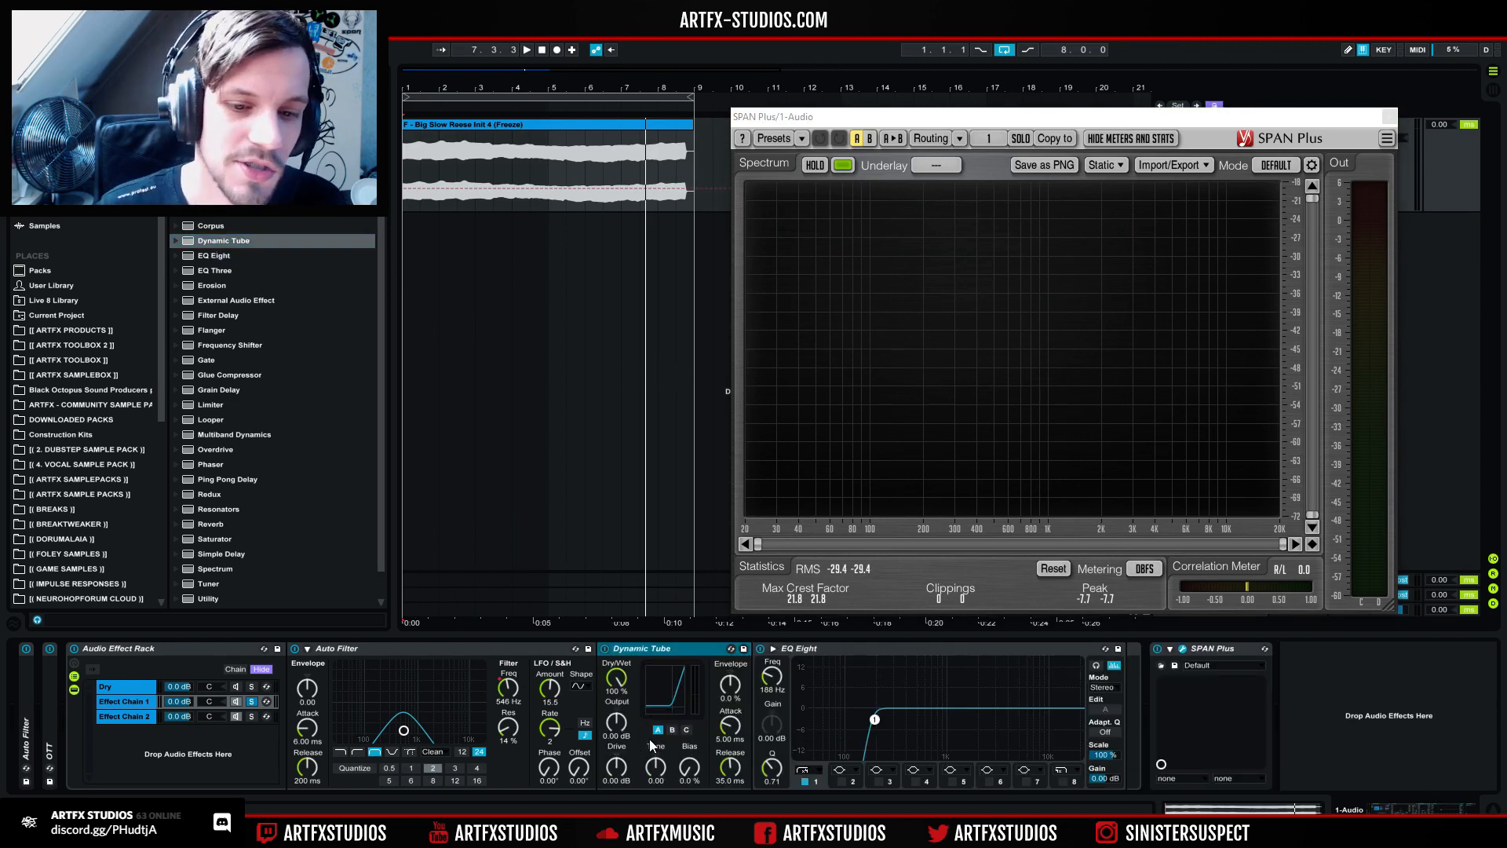
key(space)
drag(616, 721, 616, 698)
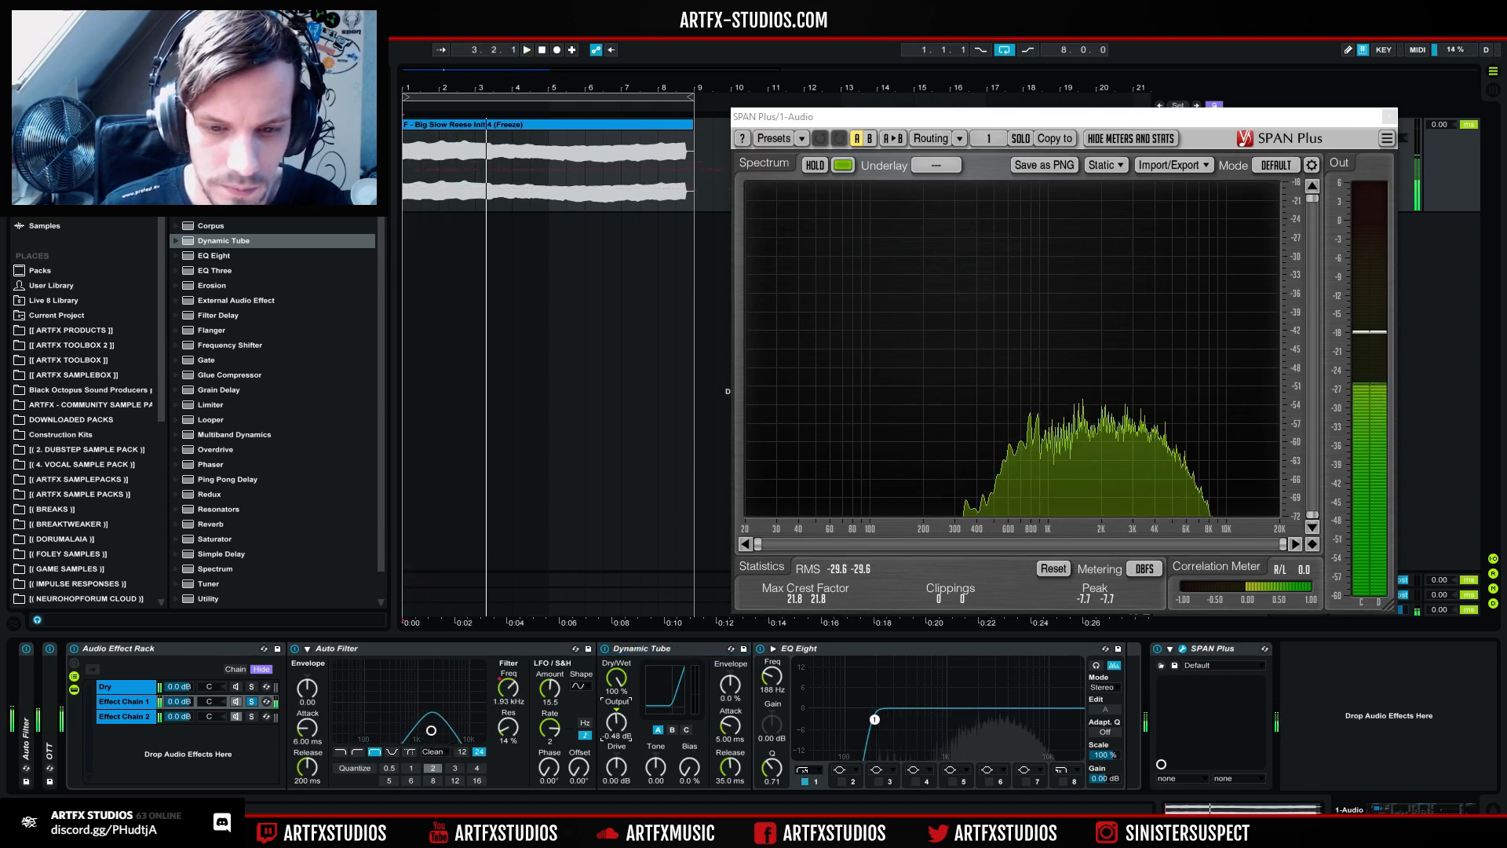
double_click(615, 711)
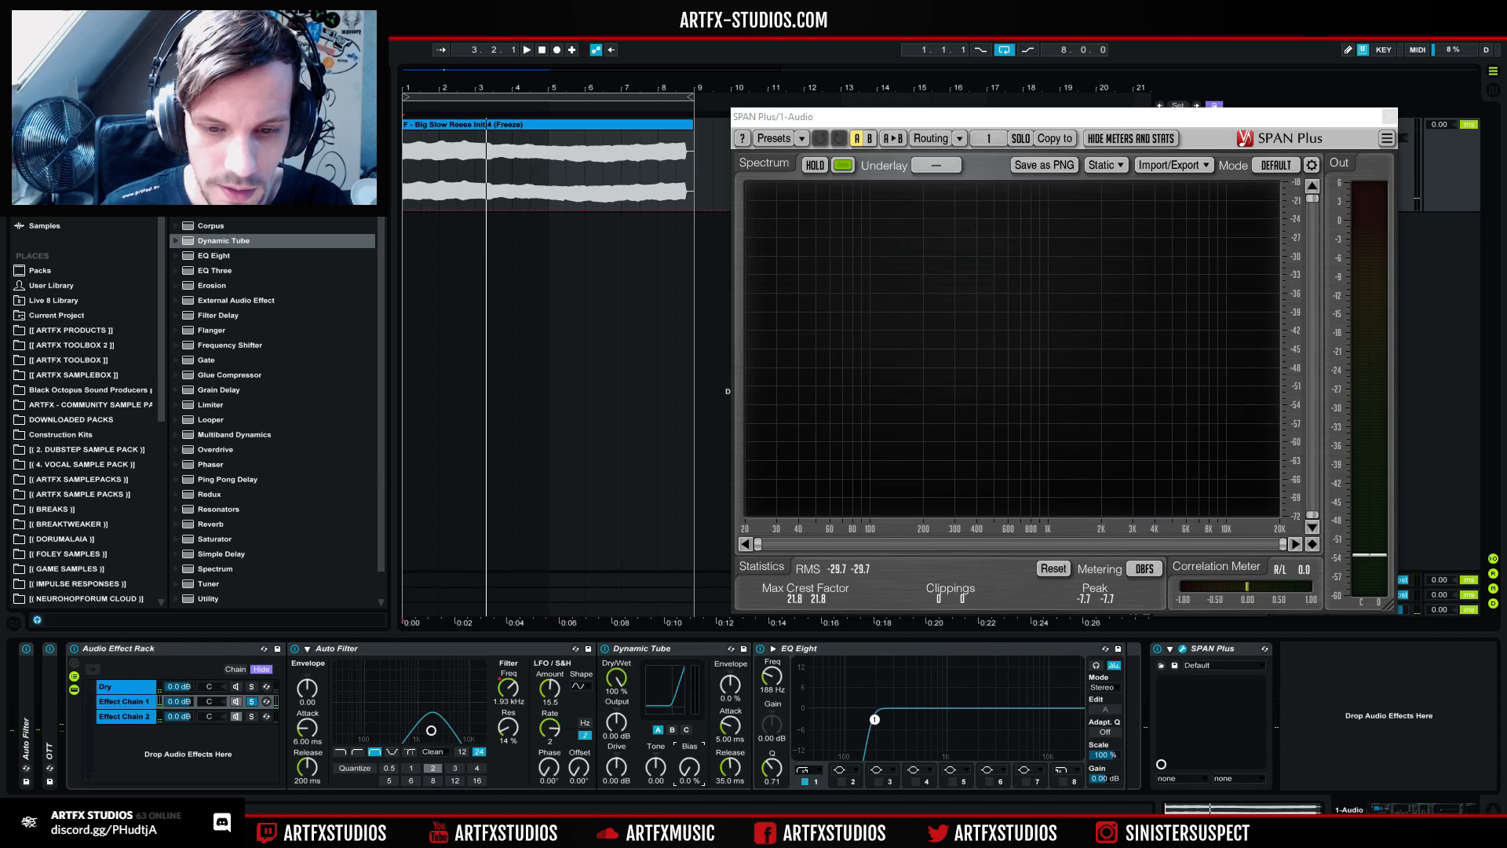
Step: Replay the clip repeatedly while adjusting the Dynamic Tube, setting its drive to 15 dB and its bias to about 40 %
key(space)
drag(678, 775, 677, 762)
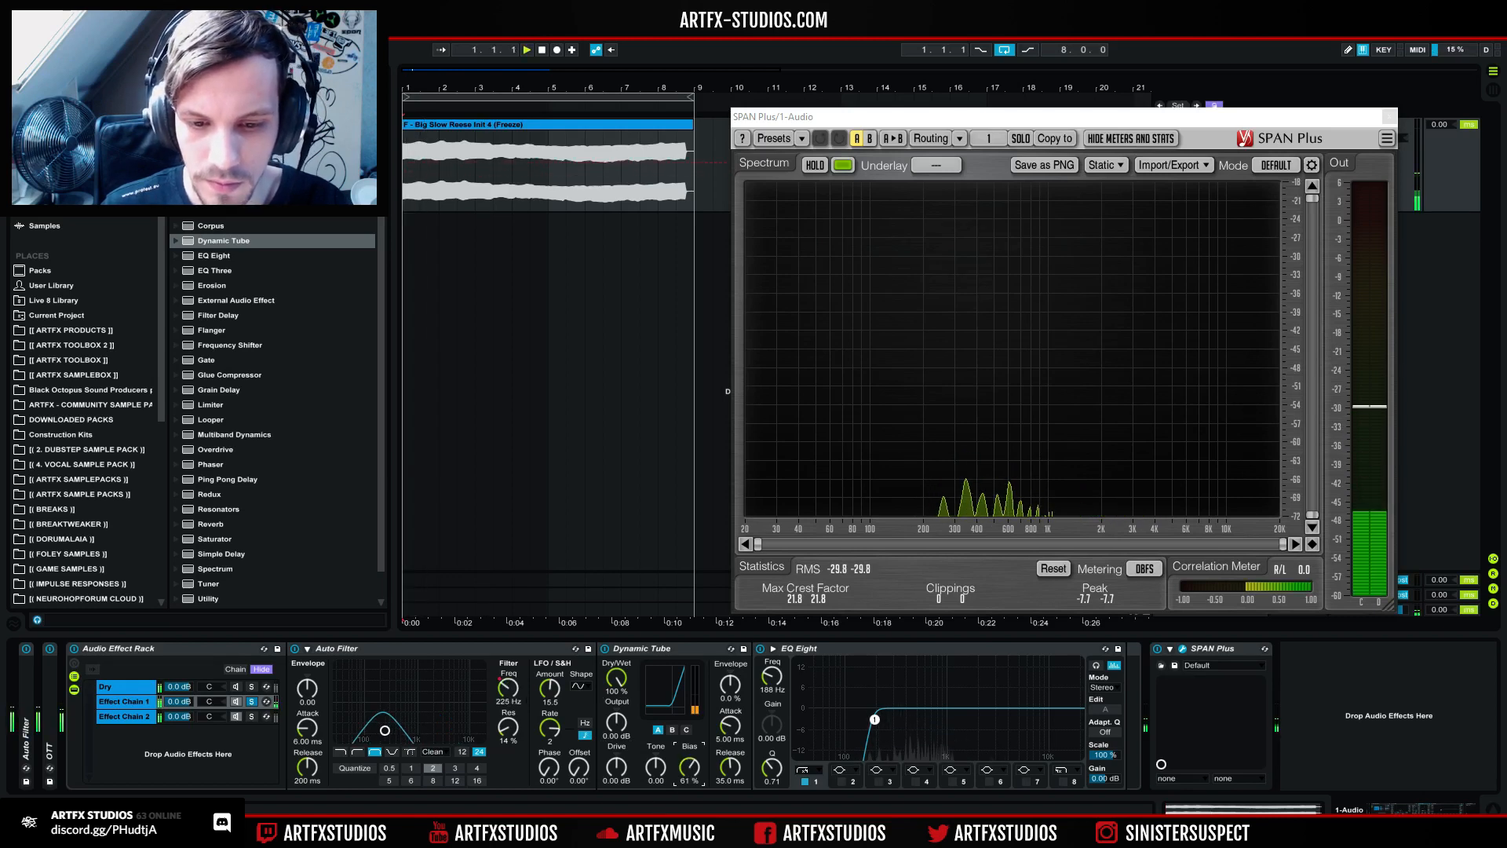
key(space)
key(space)
key(space)
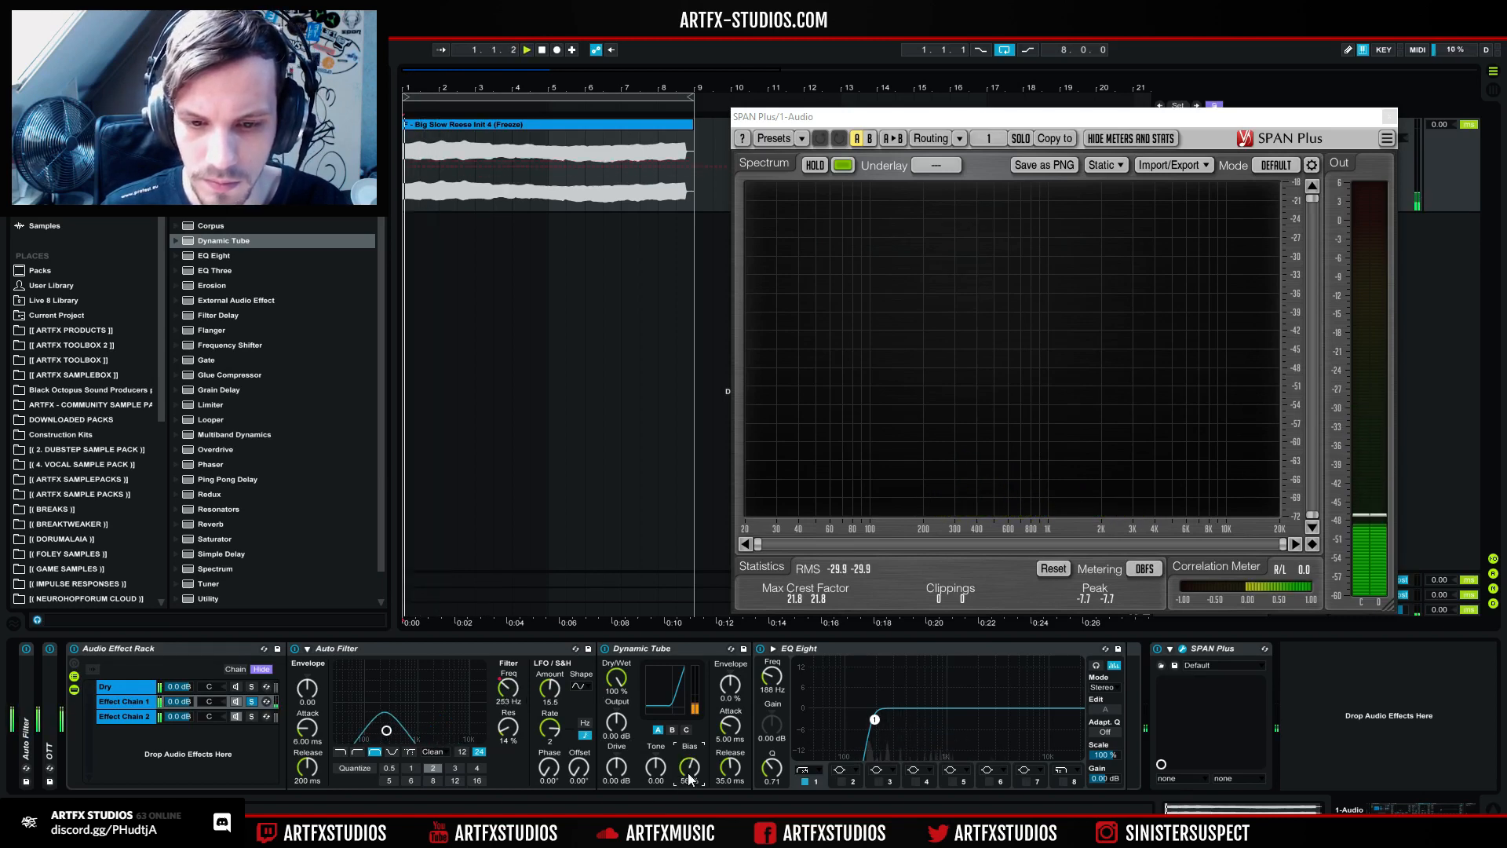
key(space)
key(space)
mouse_move(688, 762)
mouse_down()
mouse_move(616, 737)
mouse_move(616, 763)
mouse_move(689, 759)
mouse_up()
key(space)
key(space)
key(space)
key(space)
key(space)
key(space)
key(space)
key(space)
key(space)
key(space)
key(space)
key(space)
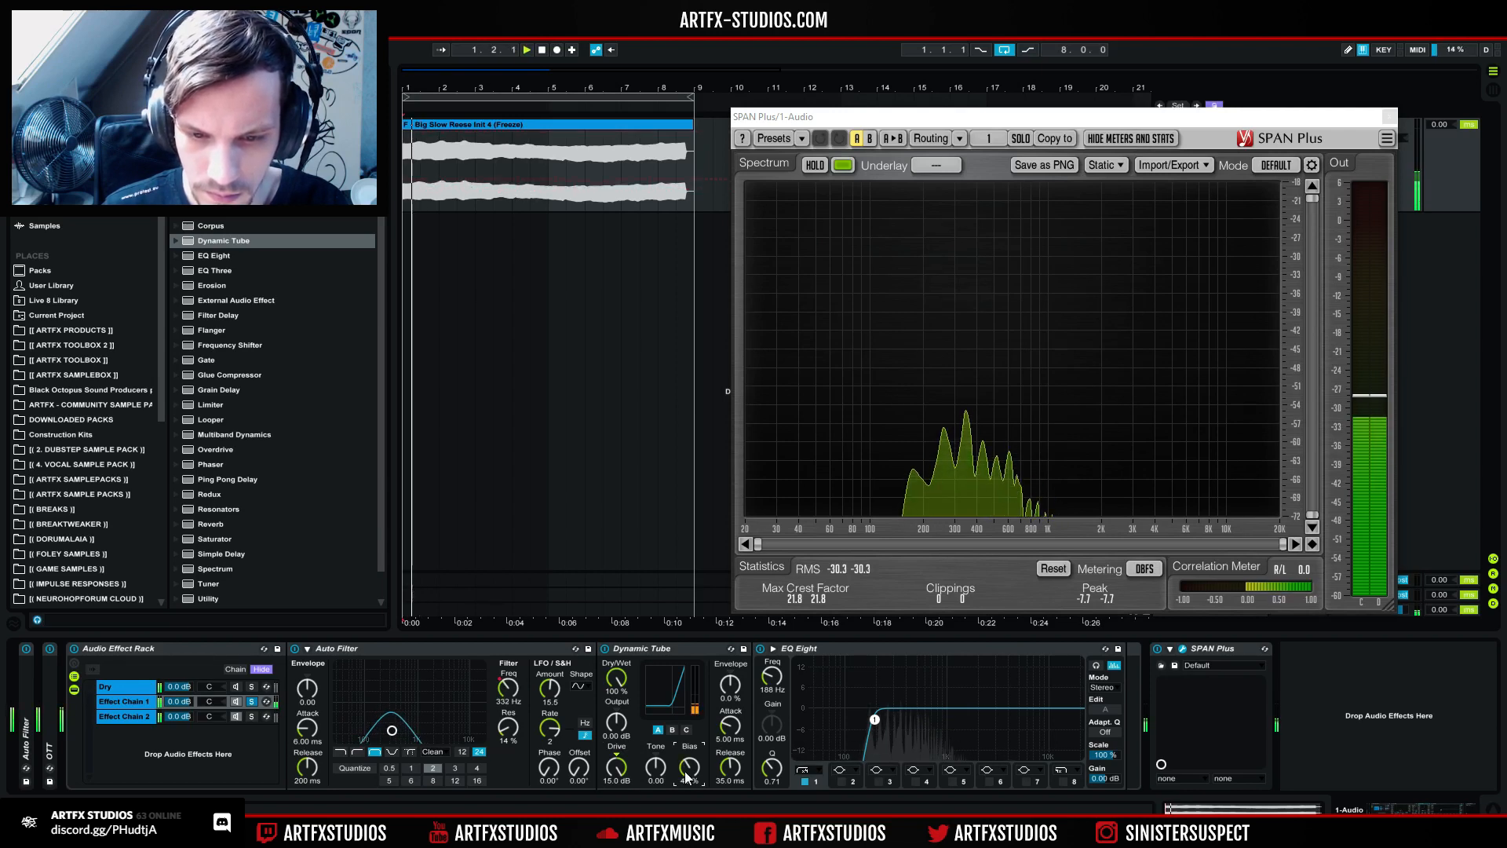
Step: Try the Dynamic Tube's model B against its bypassed sound, and remove the device from the chain
click(672, 729)
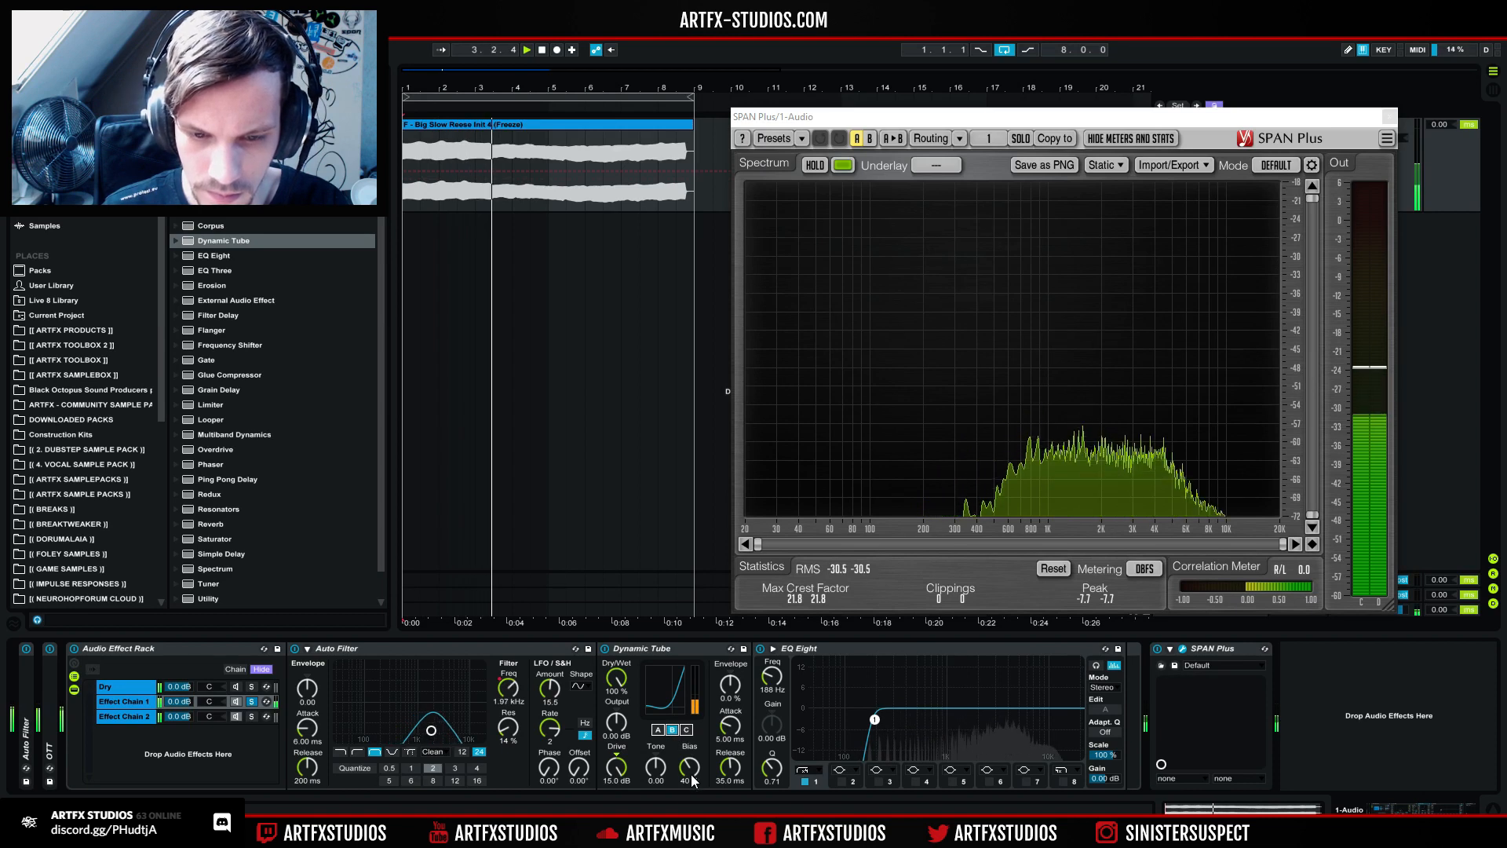
click(604, 649)
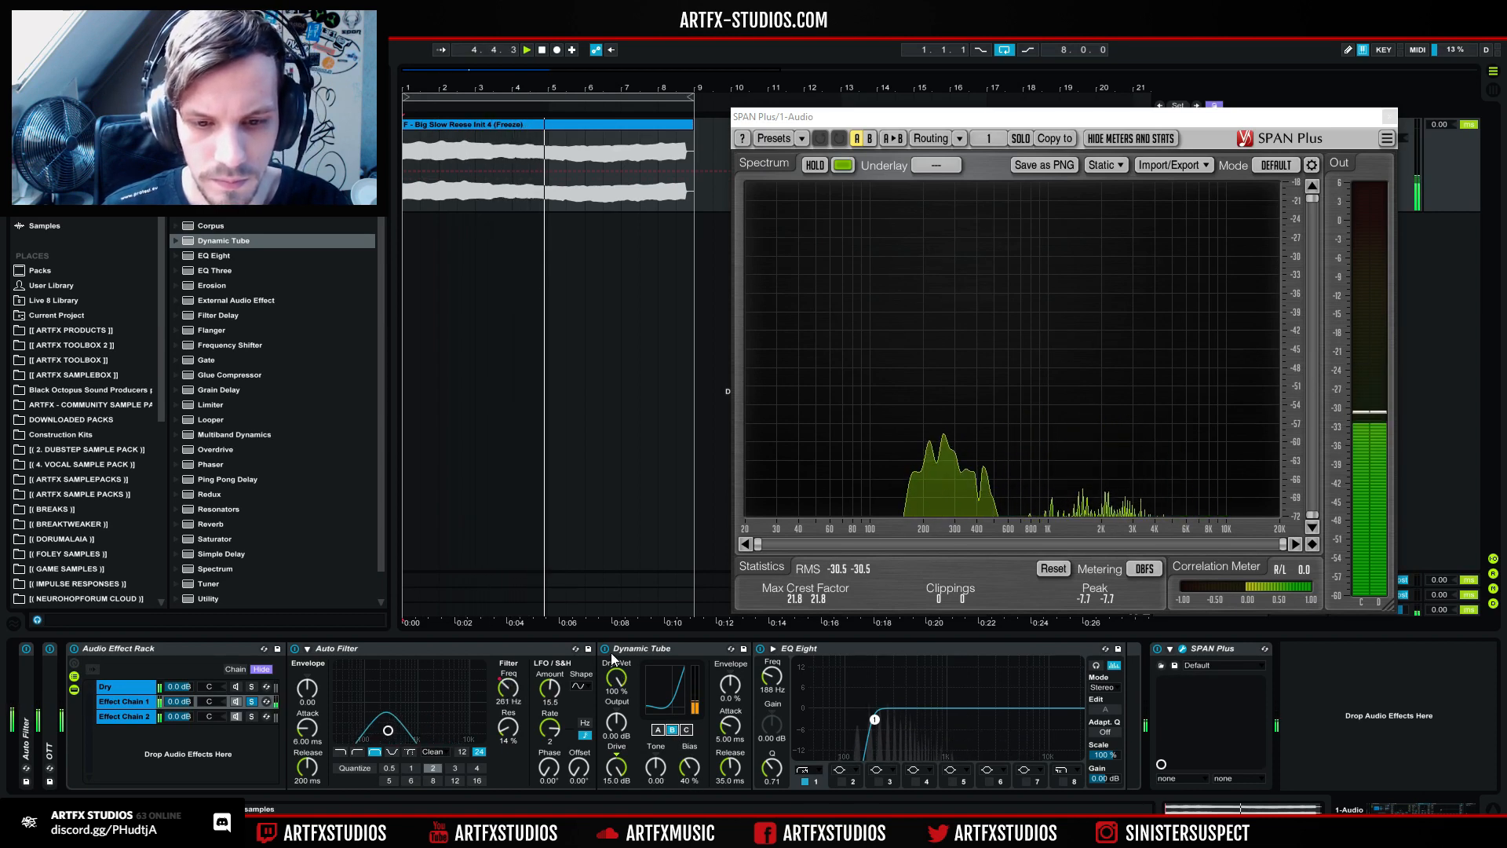
click(604, 650)
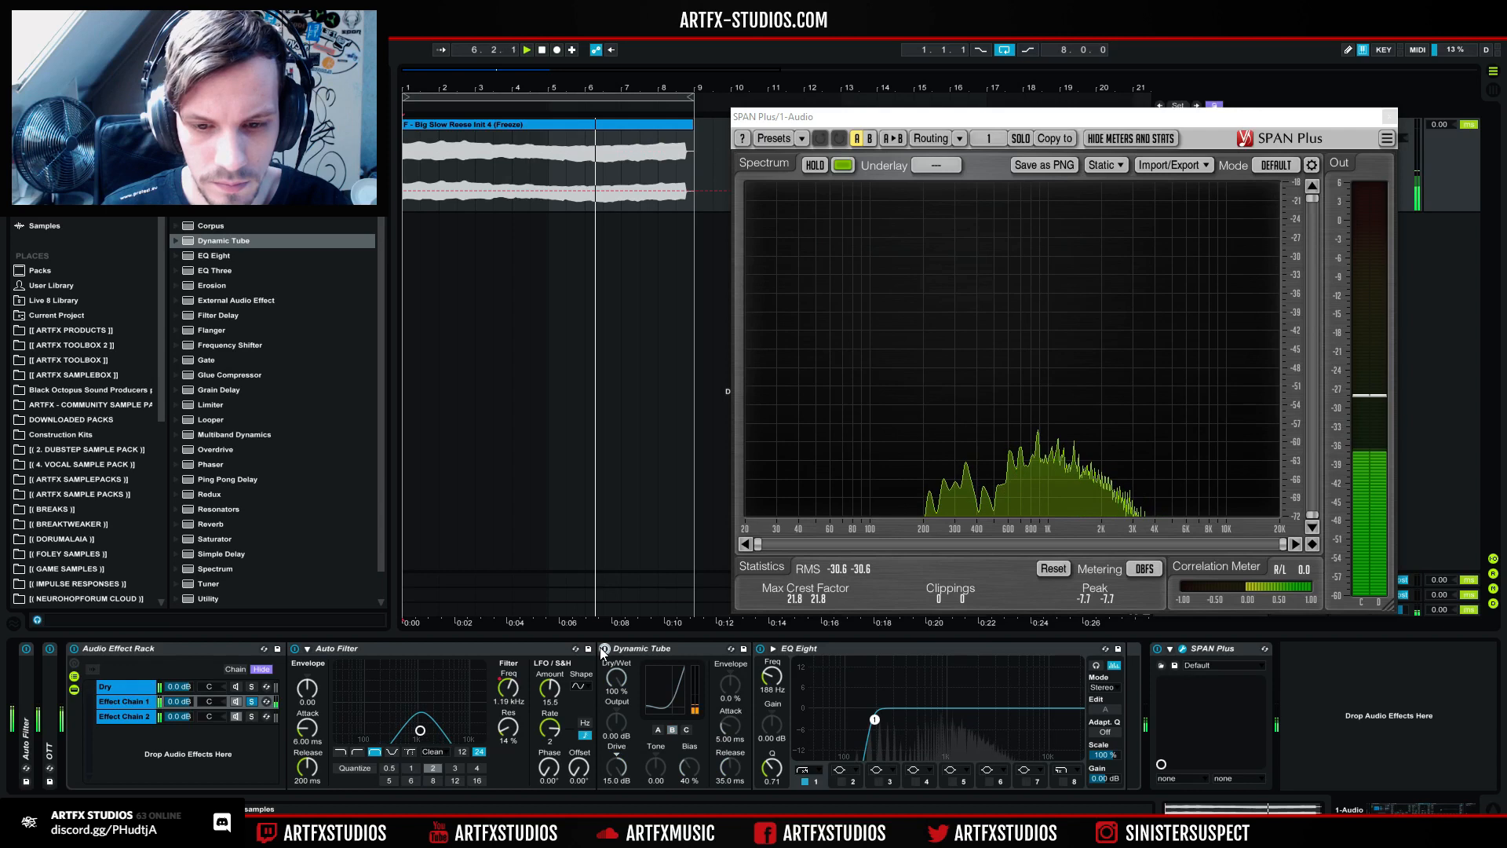
key(space)
click(638, 649)
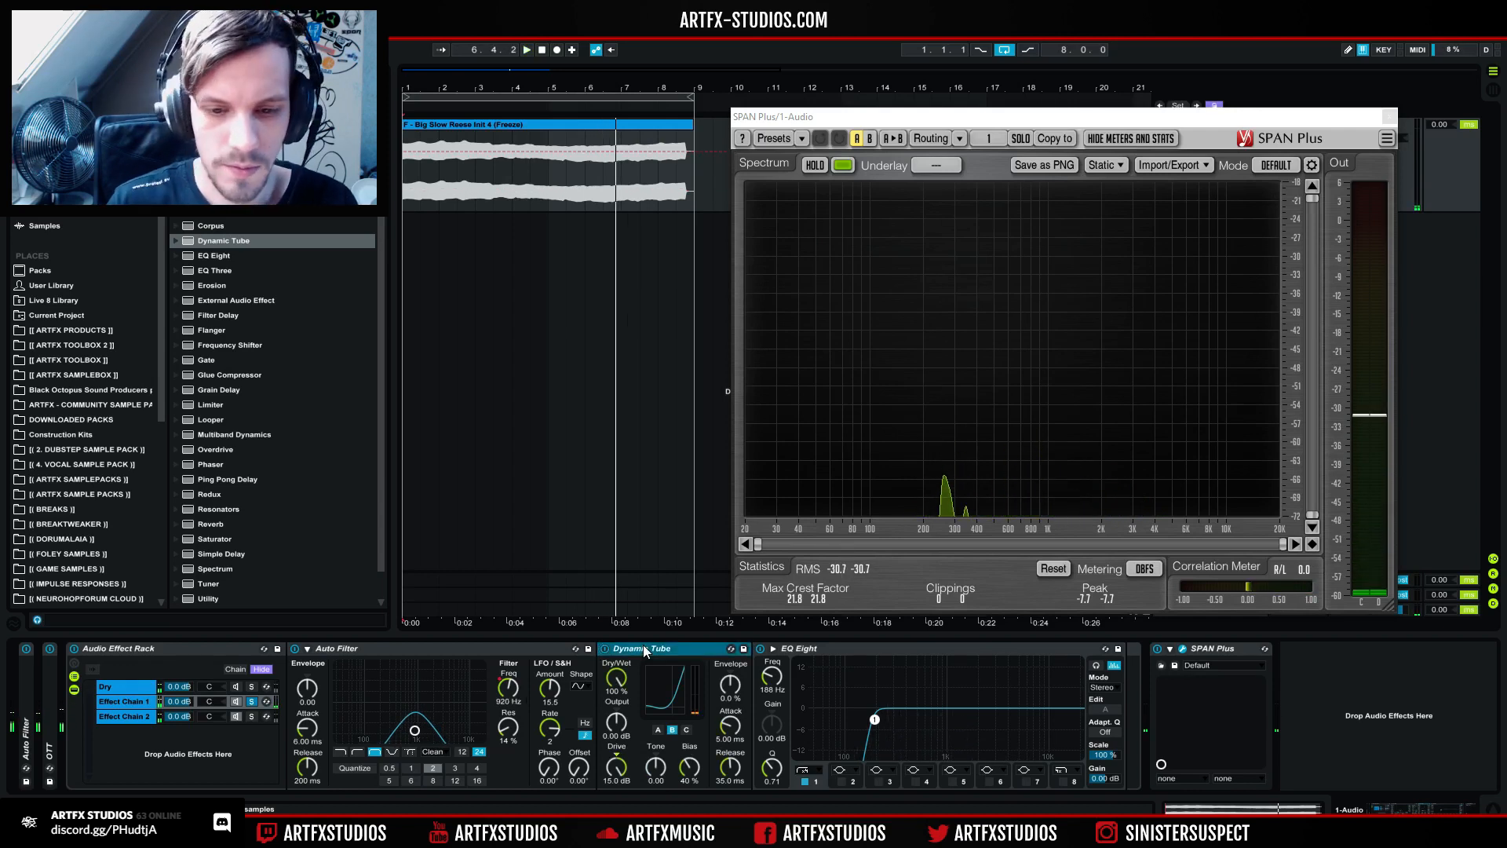
key(Delete)
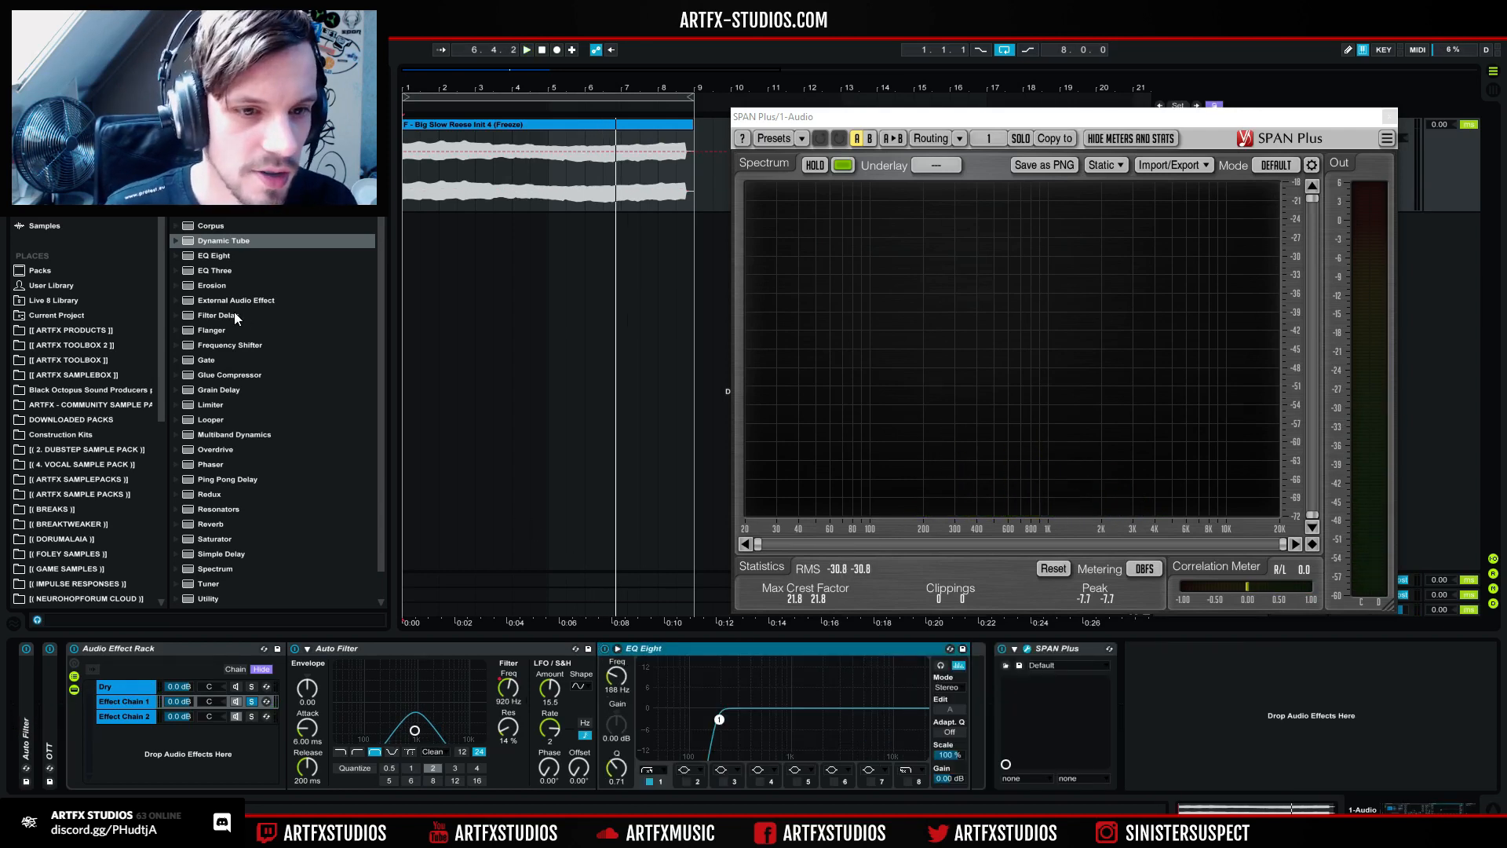
Step: Insert Erosion before the EQ Eight and set it to Sine mode at 1.27 kHz with an amount of 42.5
drag(219, 285, 588, 698)
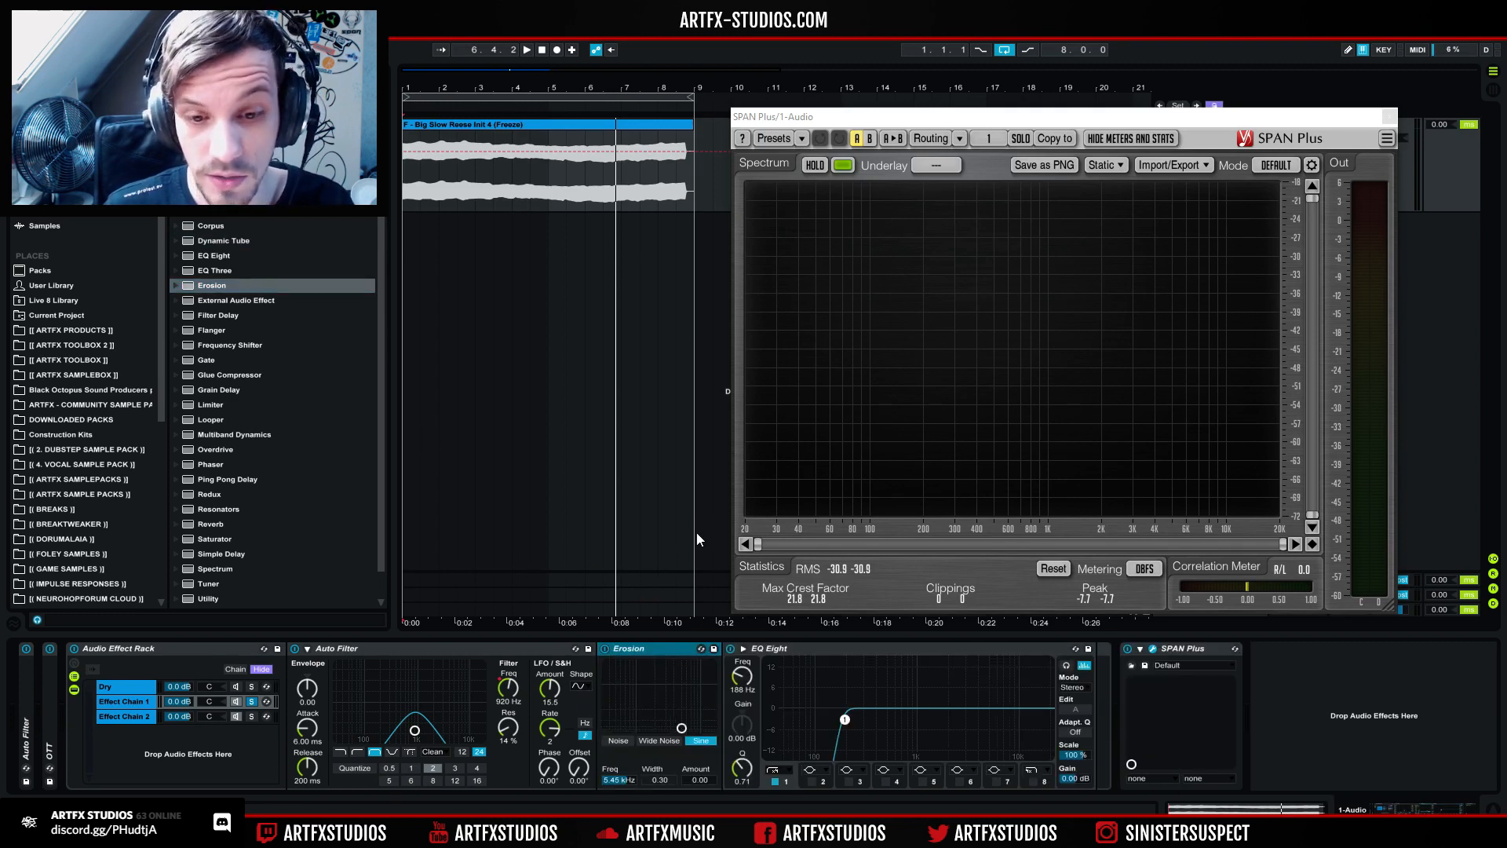
key(space)
mouse_move(698, 781)
mouse_down()
mouse_move(698, 730)
mouse_move(698, 765)
mouse_move(620, 789)
mouse_move(620, 808)
mouse_move(698, 739)
mouse_move(697, 781)
mouse_up()
key(space)
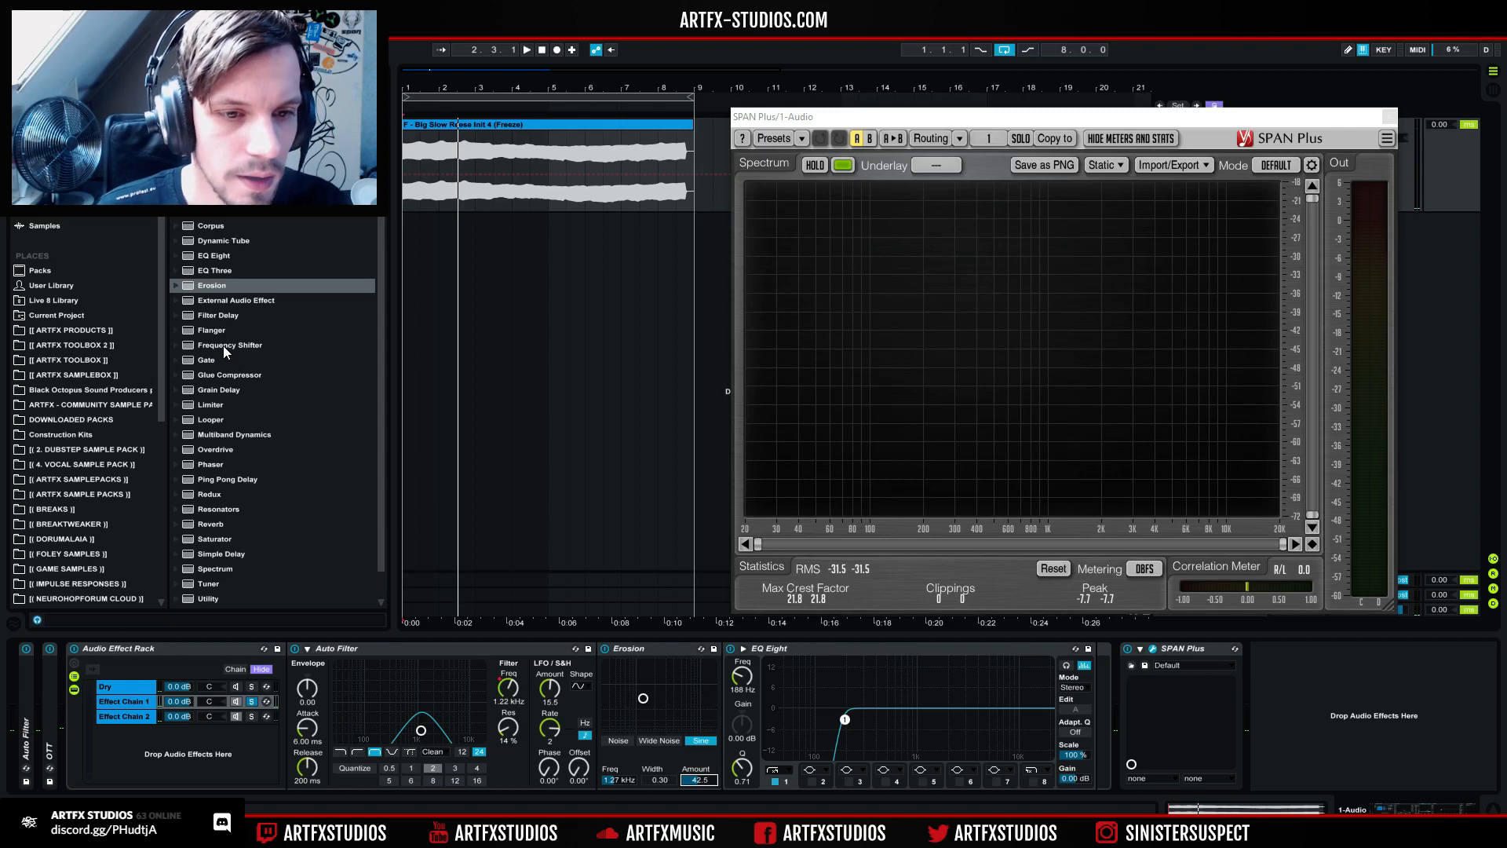
Step: Insert a Phaser after Erosion and set its LFO to 39.7 % amount, 0° phase and a tempo-synced rate of 4
scroll(270, 275, down, 2)
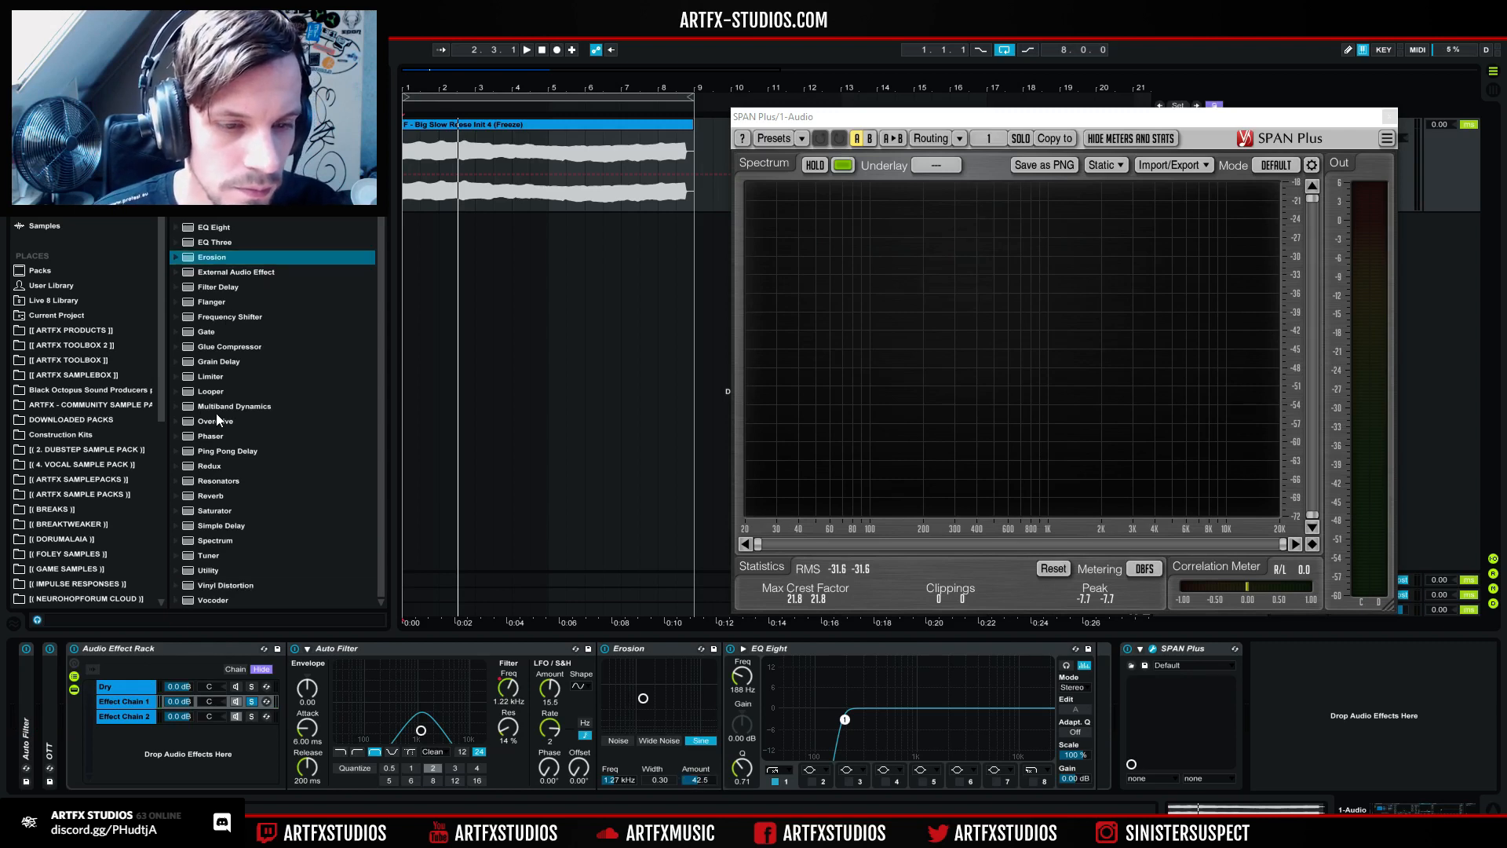
drag(203, 438, 801, 703)
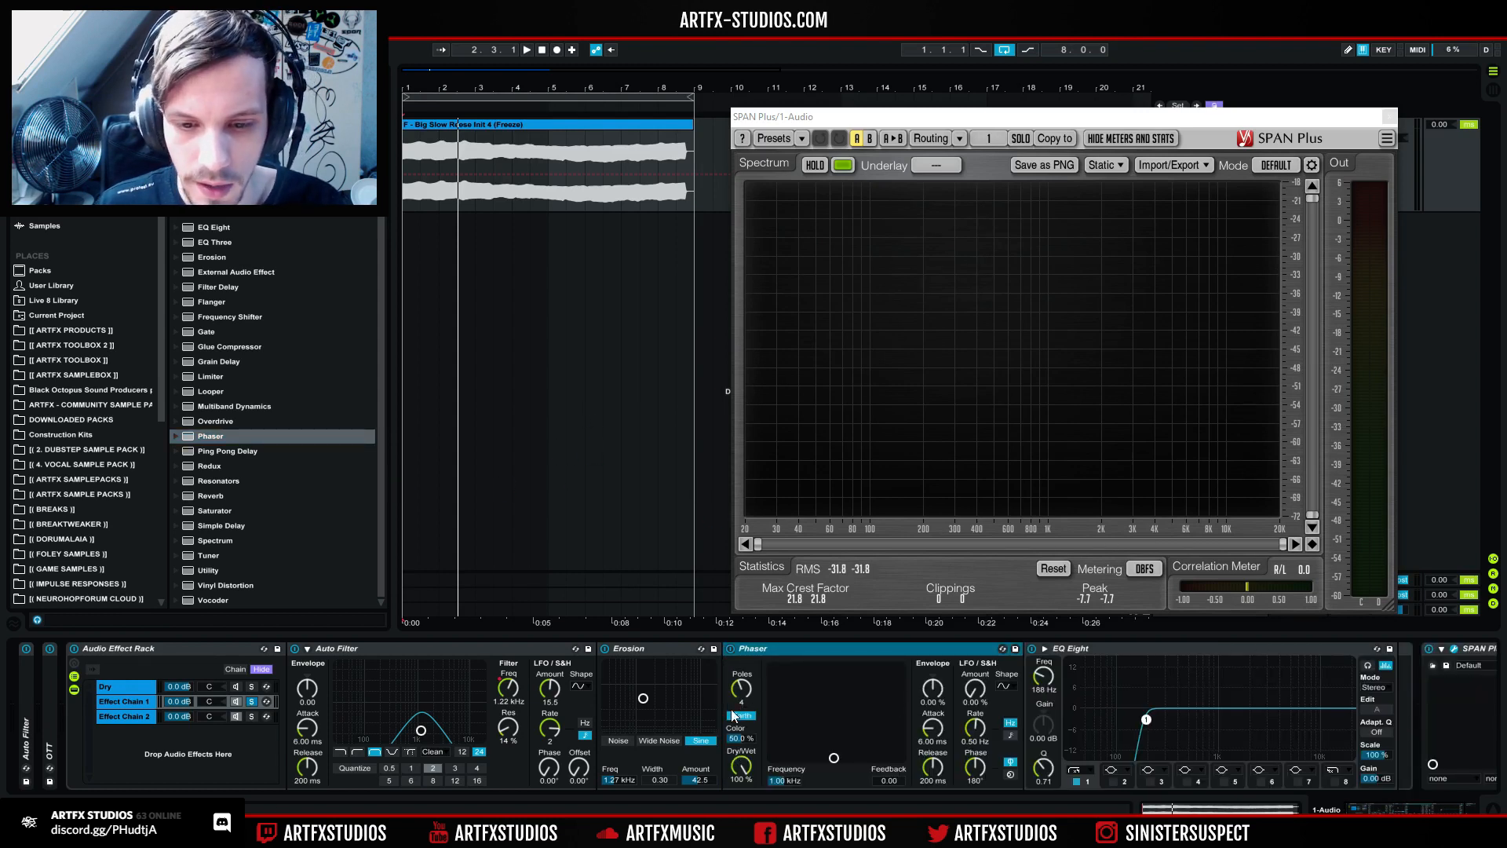
key(space)
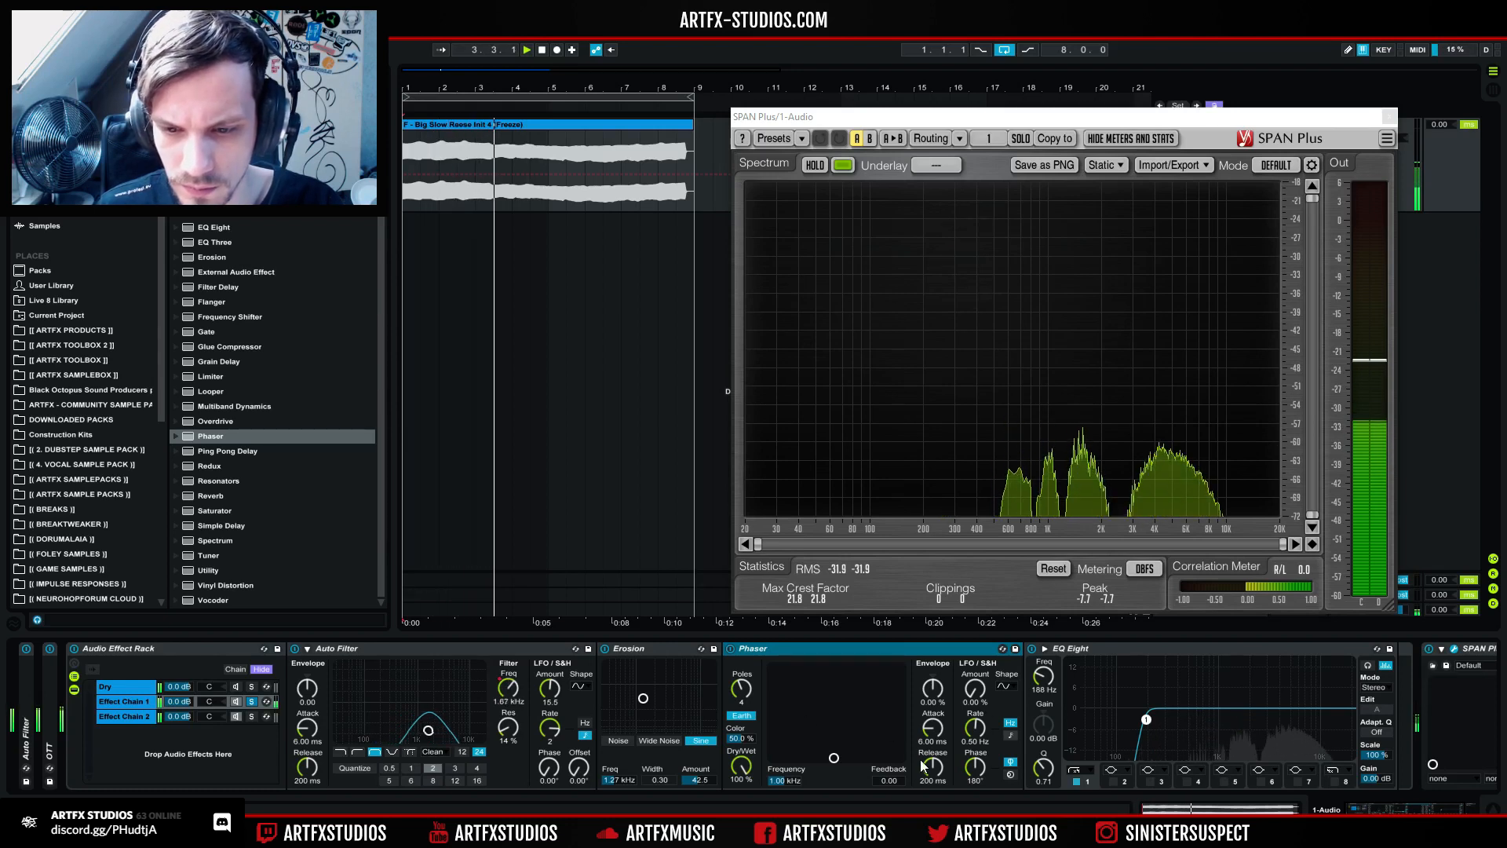
drag(976, 768, 976, 836)
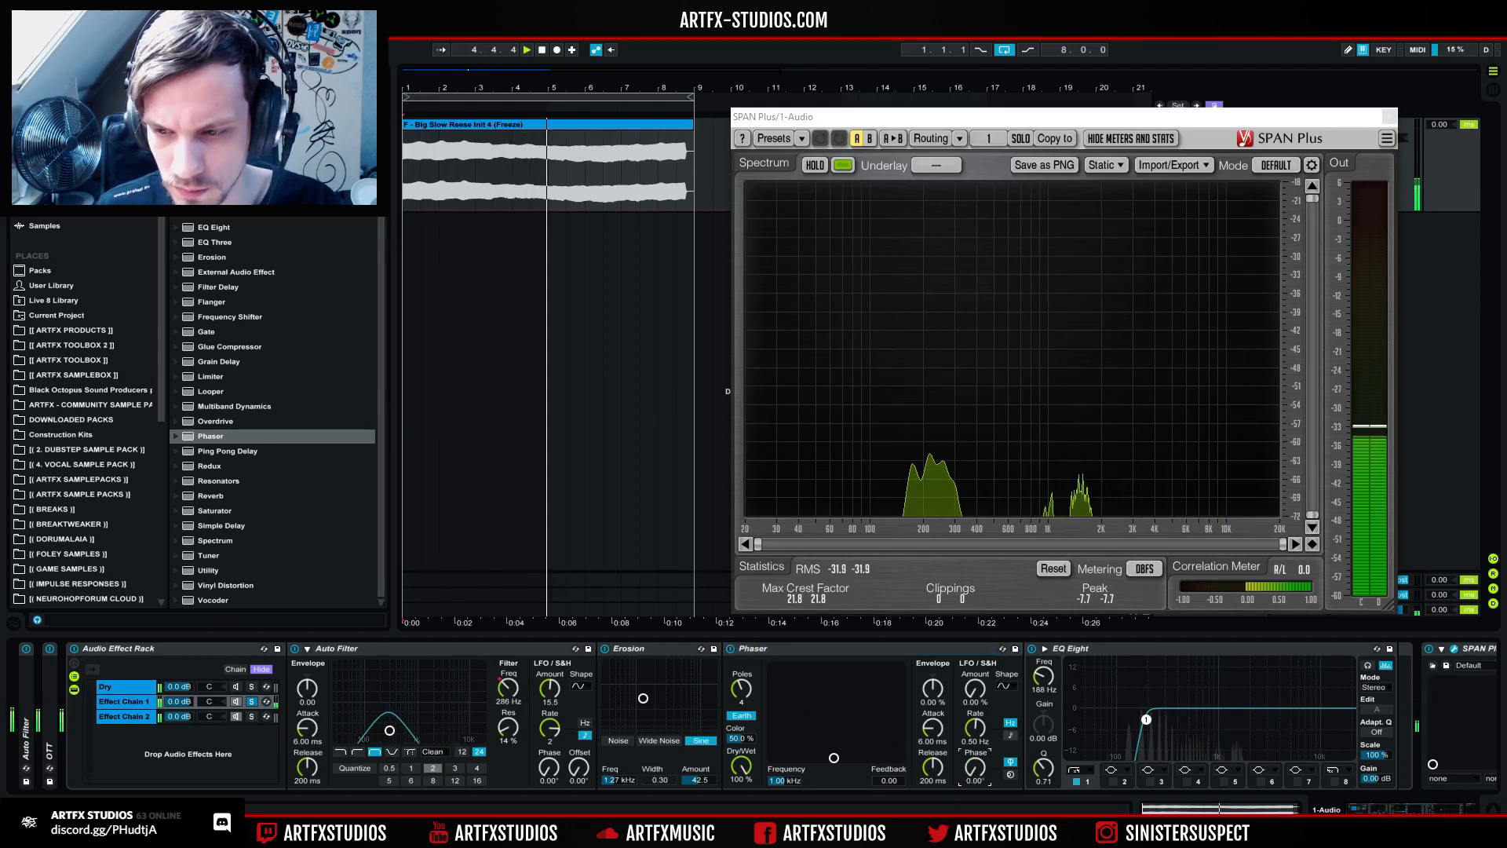
mouse_move(951, 694)
mouse_down()
mouse_move(952, 667)
mouse_move(976, 675)
mouse_move(977, 648)
mouse_move(976, 715)
mouse_move(976, 679)
mouse_up()
click(1010, 735)
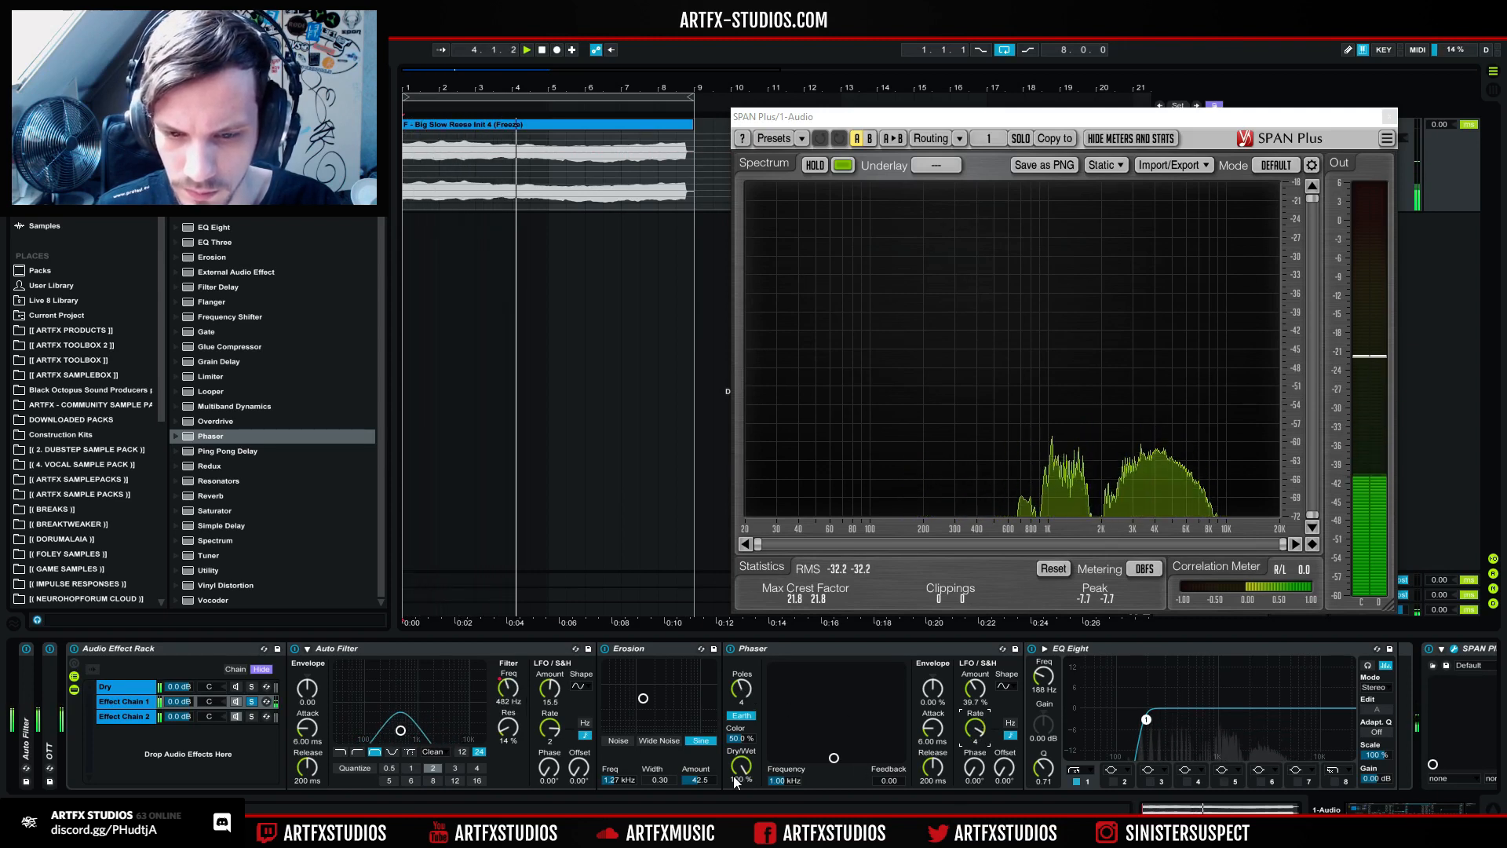
Step: Set the Phaser's frequency to about 800 Hz, its feedback to 0.78 and its dry/wet to 46.8 %
drag(833, 758, 828, 723)
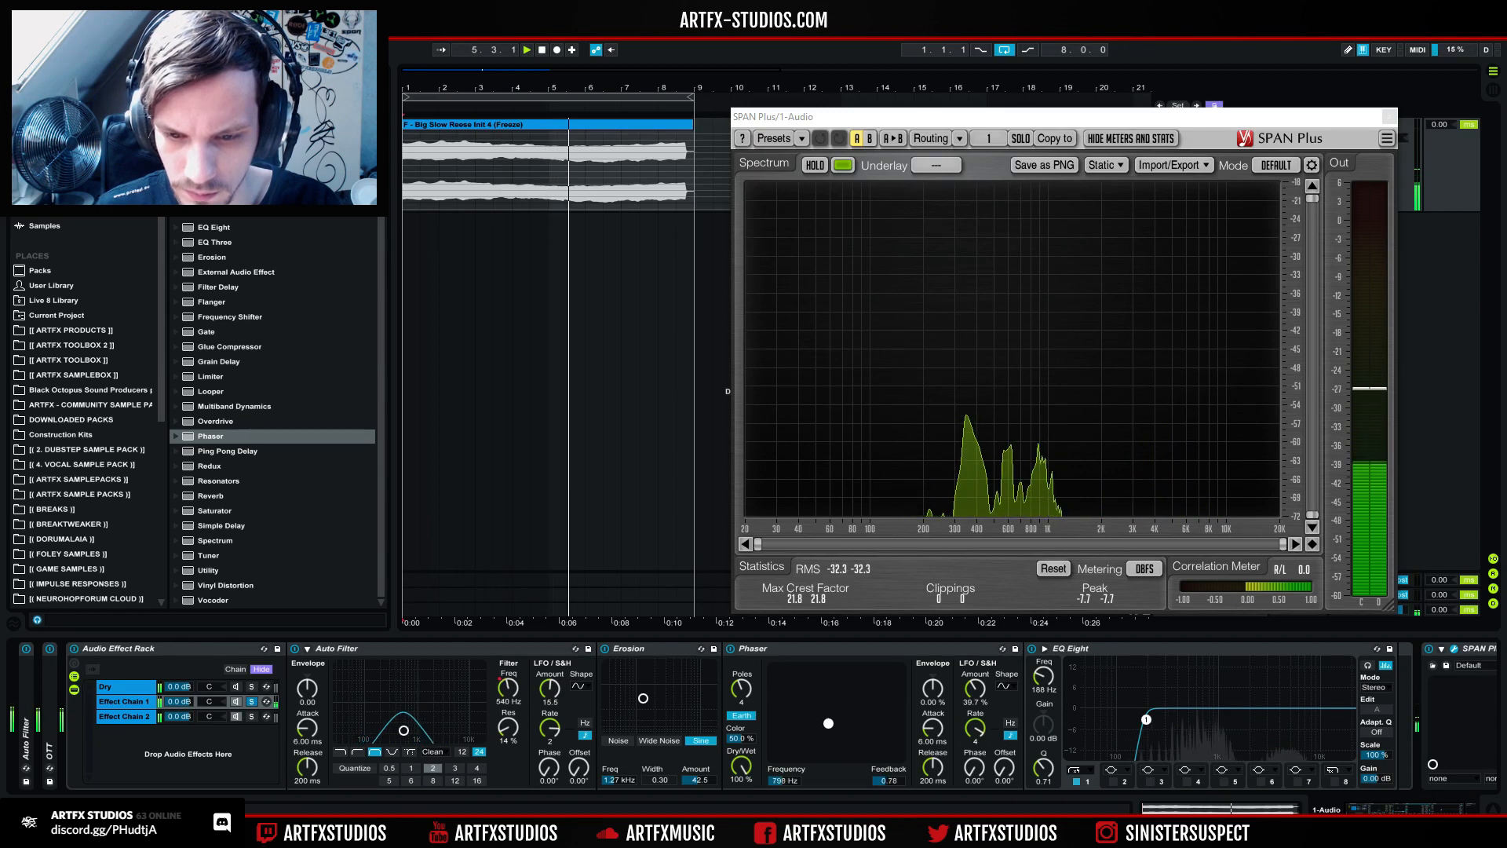
drag(741, 765, 741, 817)
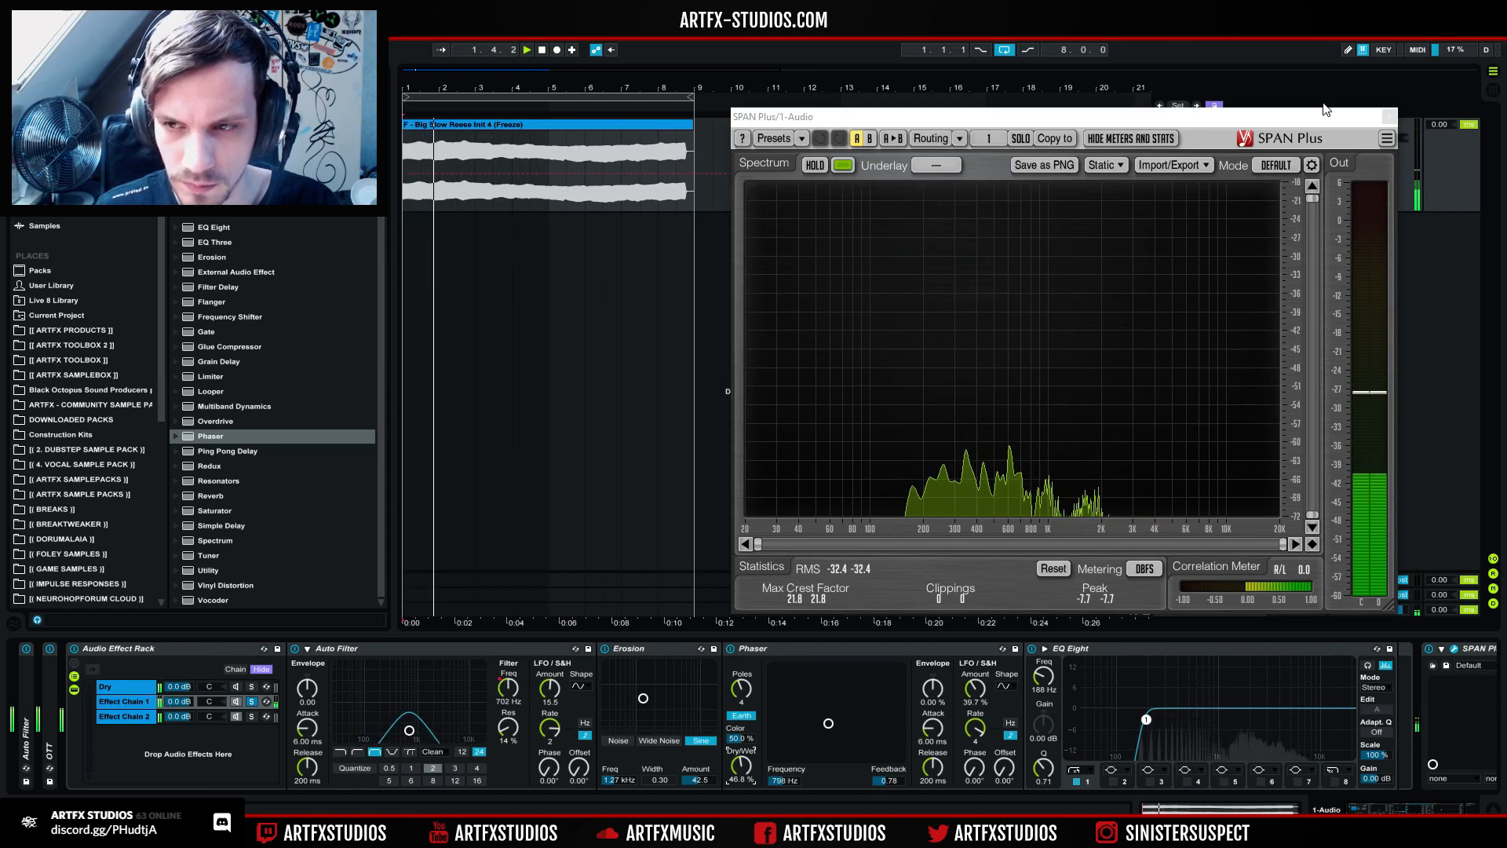
Step: Close the SPAN Plus window and play the clip with Effect Chain 1 unsoloed to hear all chains together, restoring the solo
click(1388, 117)
key(space)
click(250, 703)
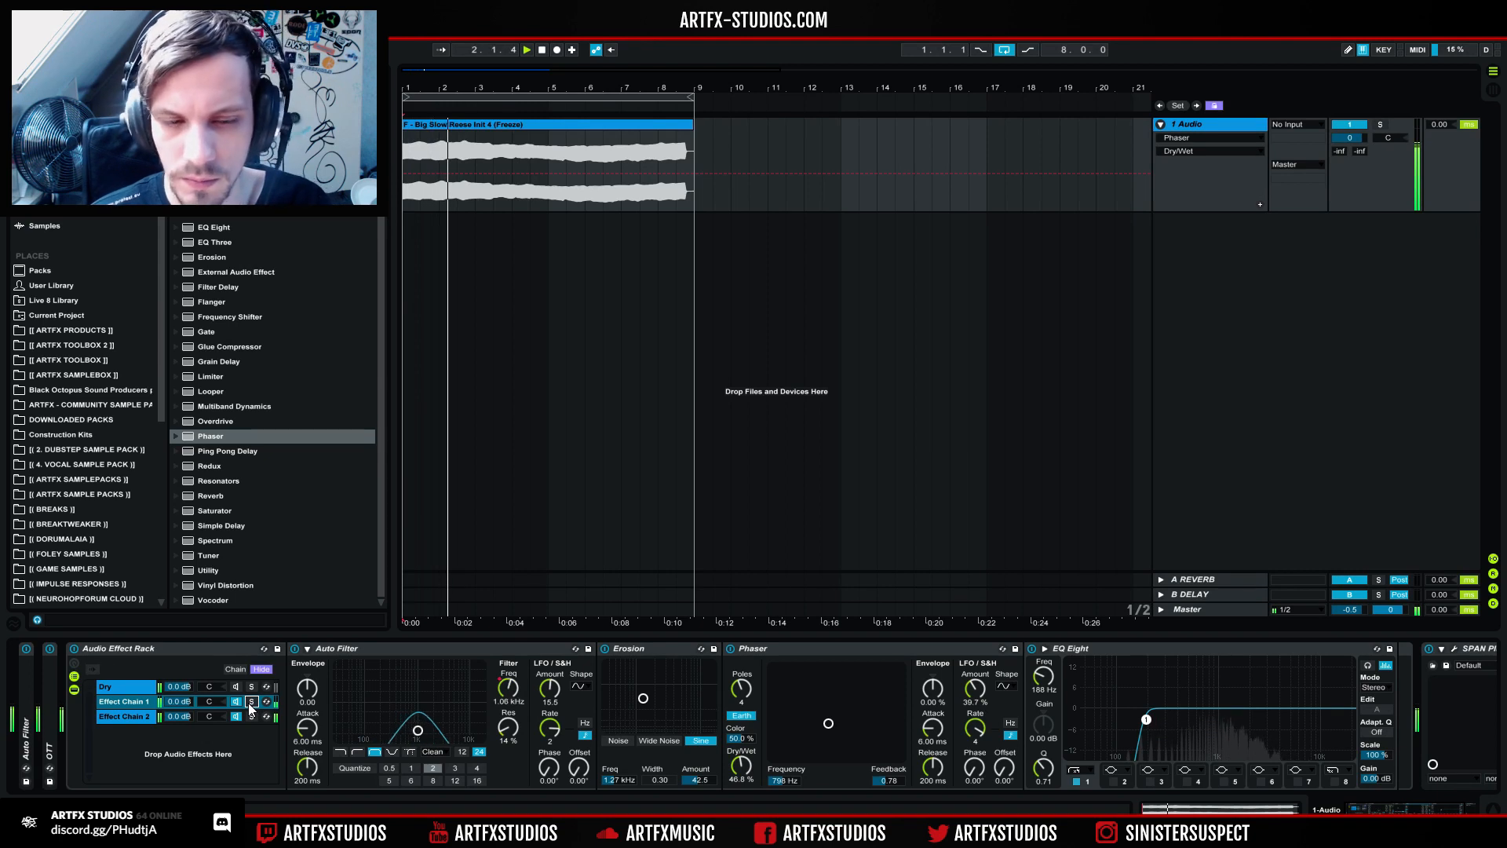
click(250, 702)
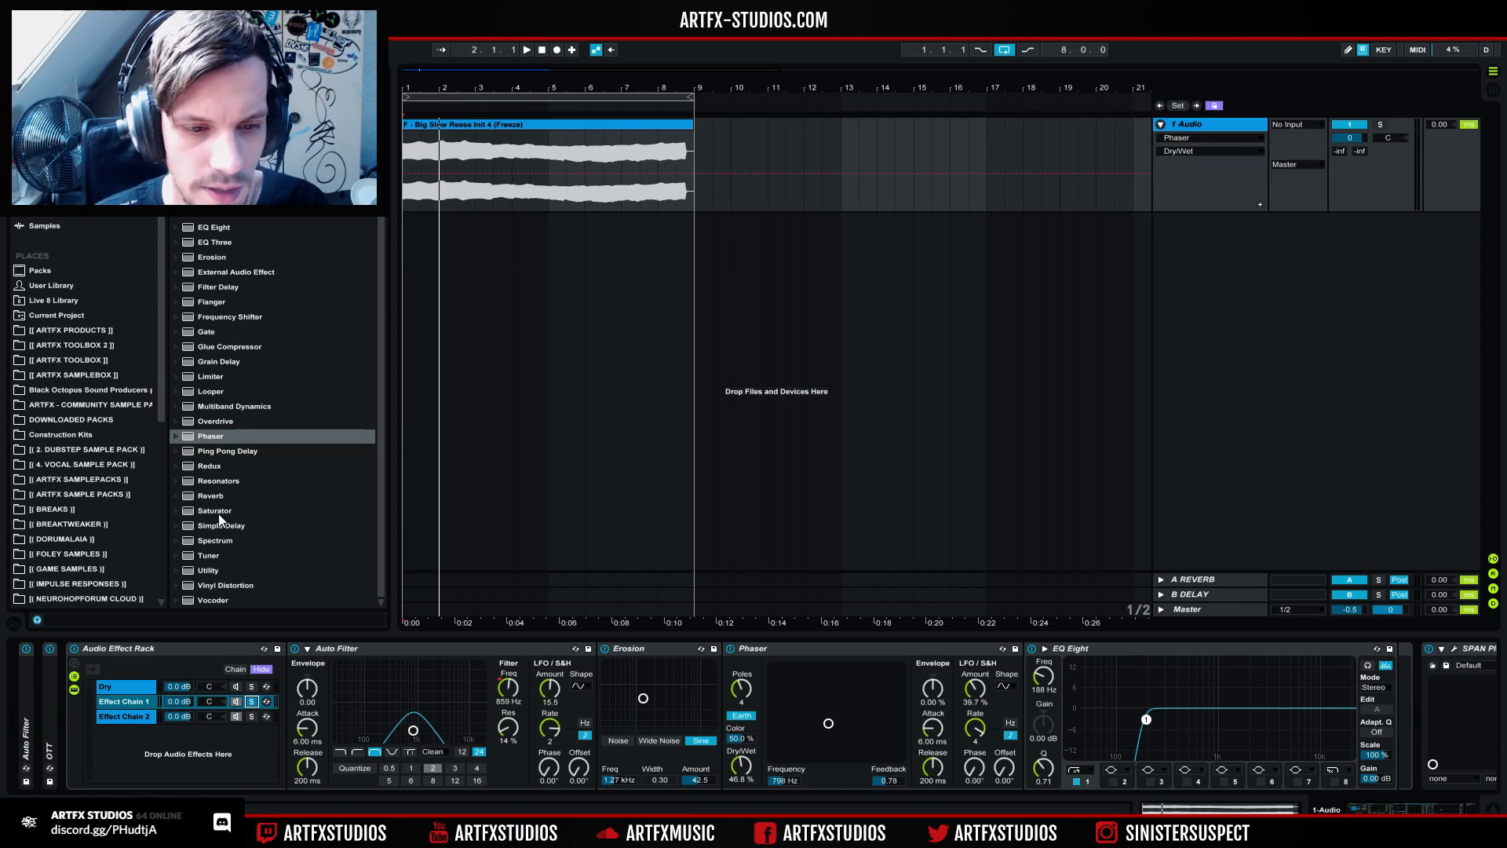
Step: Insert Resonators before the EQ Eight and tune it to F2, with resonators II and IV at +12 st and V at +7 st
click(214, 481)
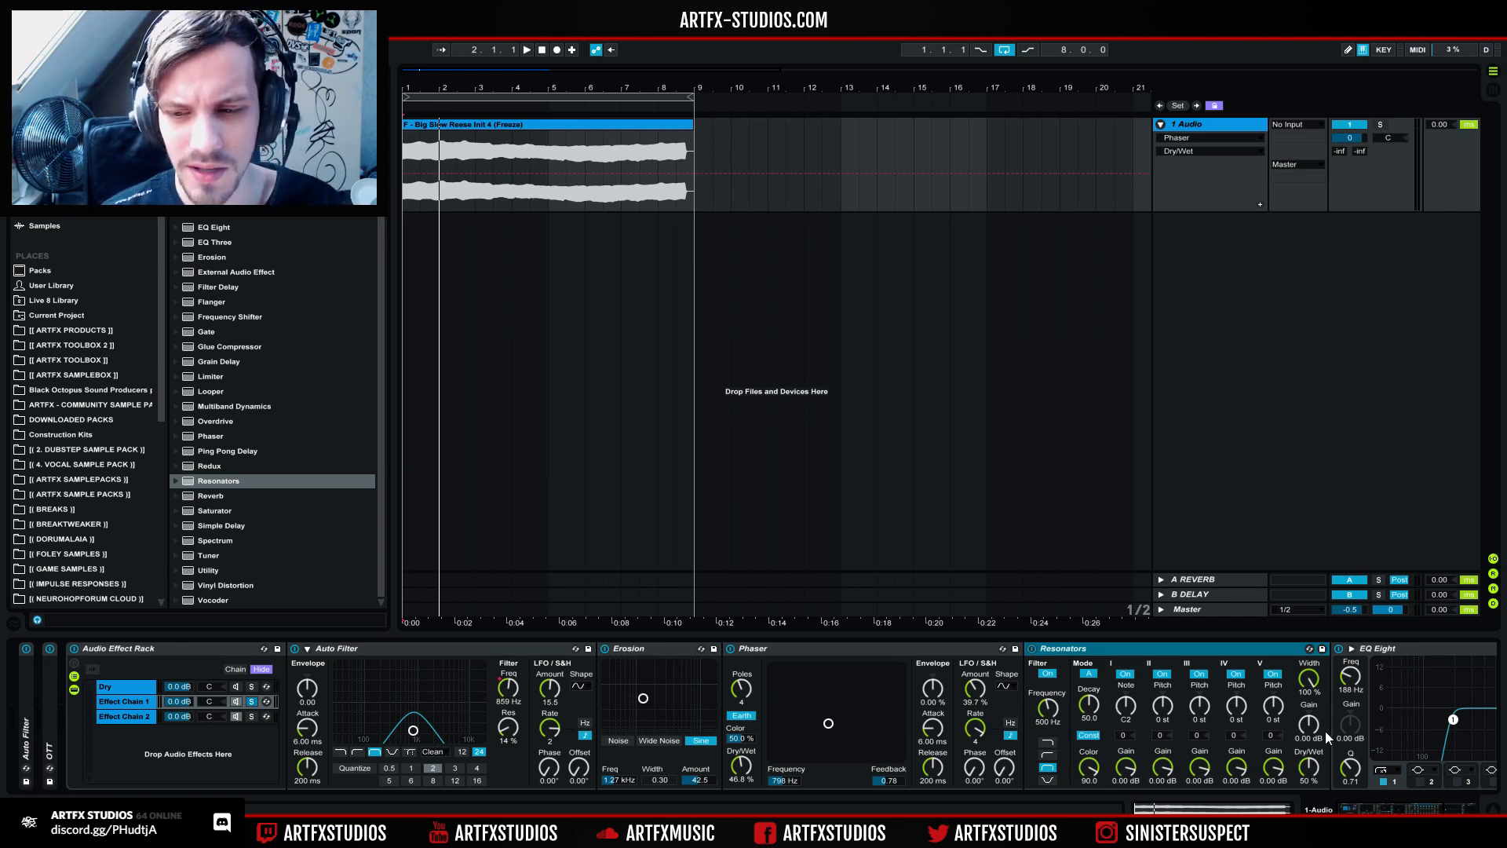
click(1308, 765)
key(space)
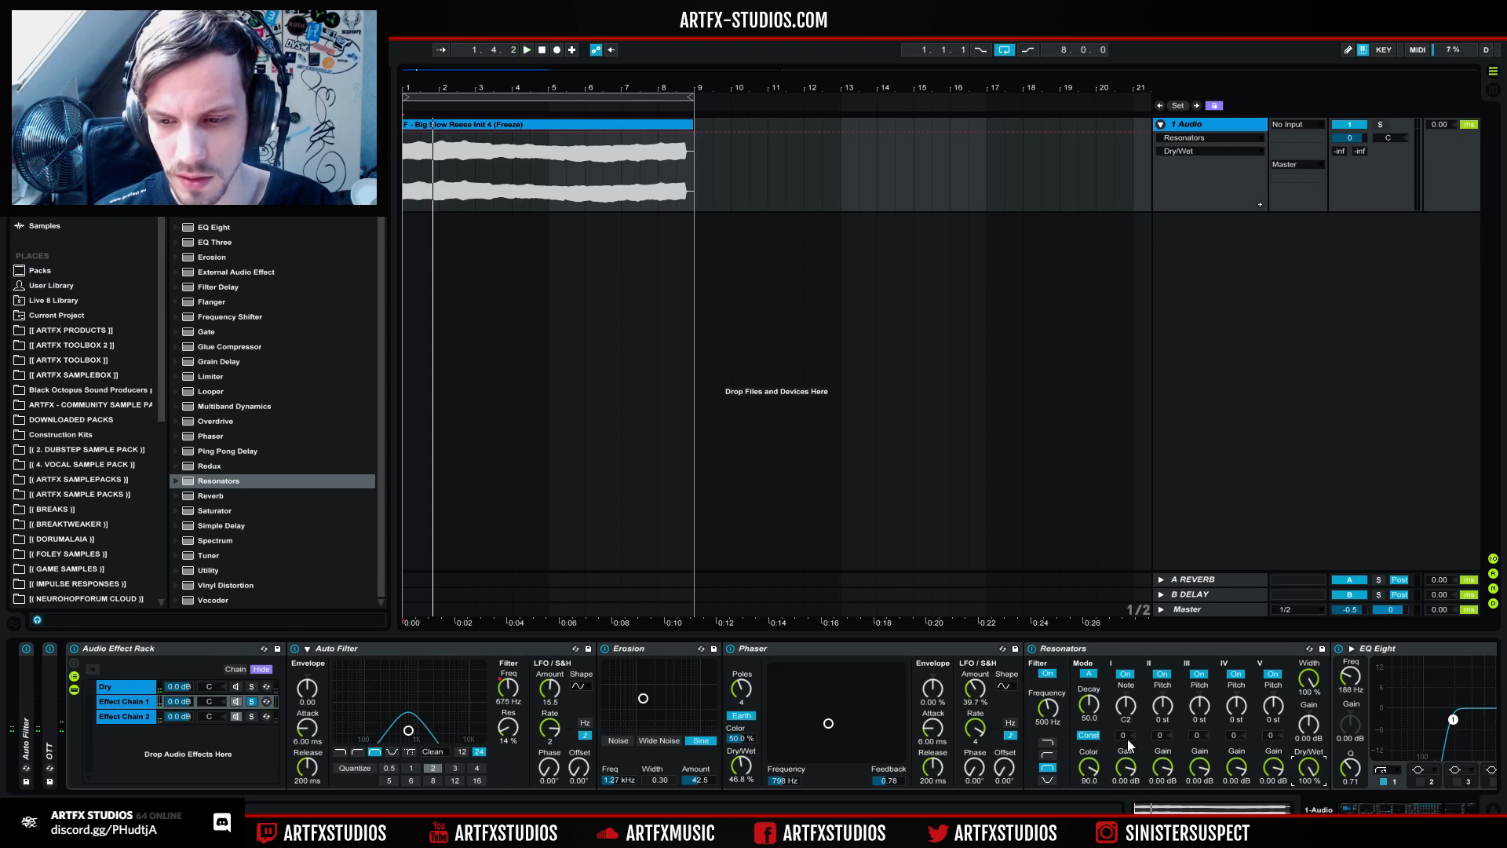
mouse_move(1135, 709)
mouse_down()
mouse_move(1135, 690)
mouse_move(1135, 714)
mouse_up()
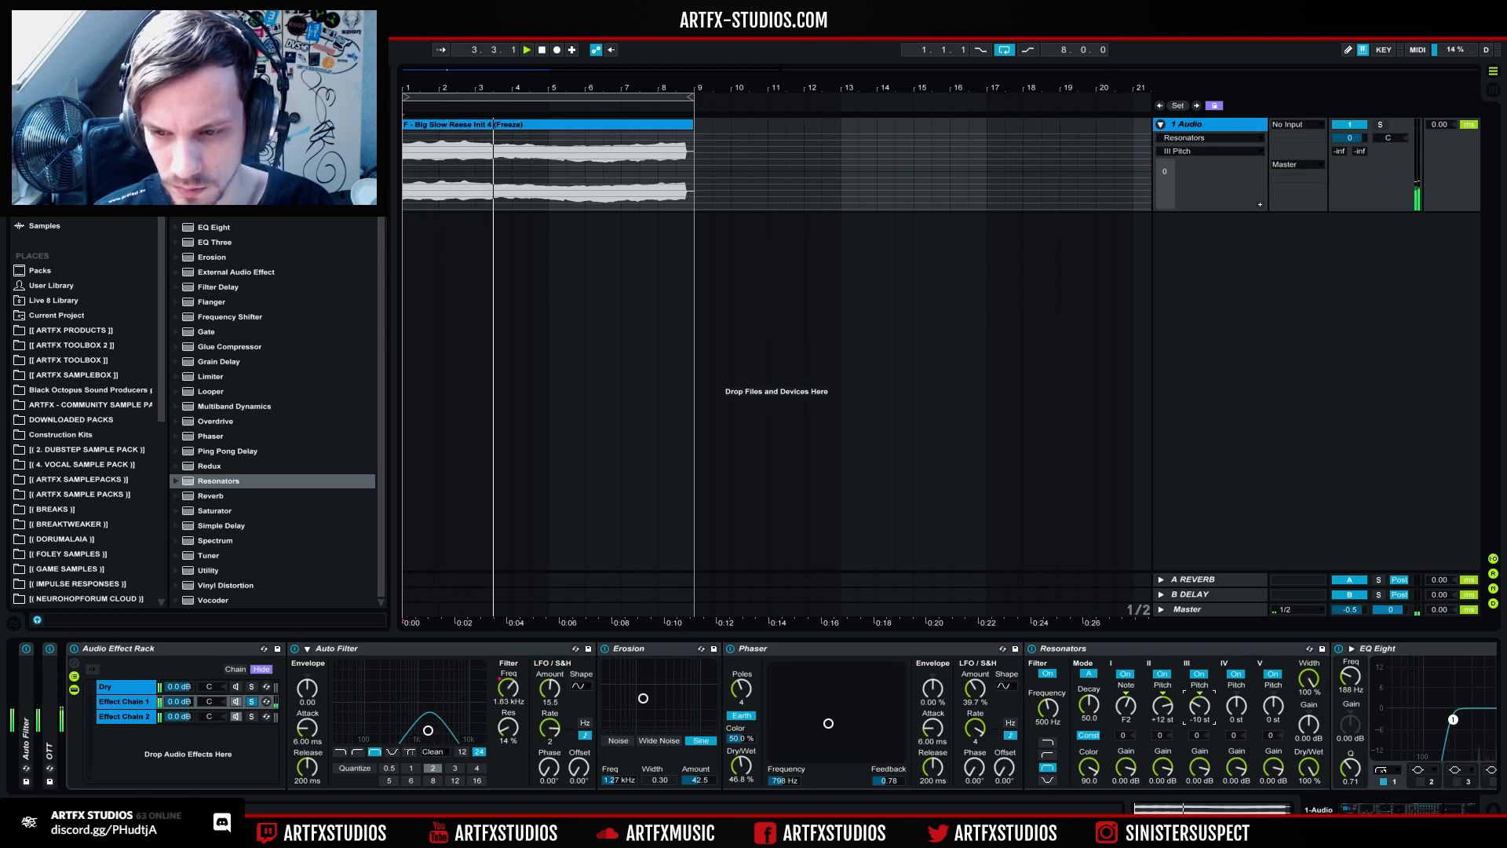
drag(1244, 712, 1244, 685)
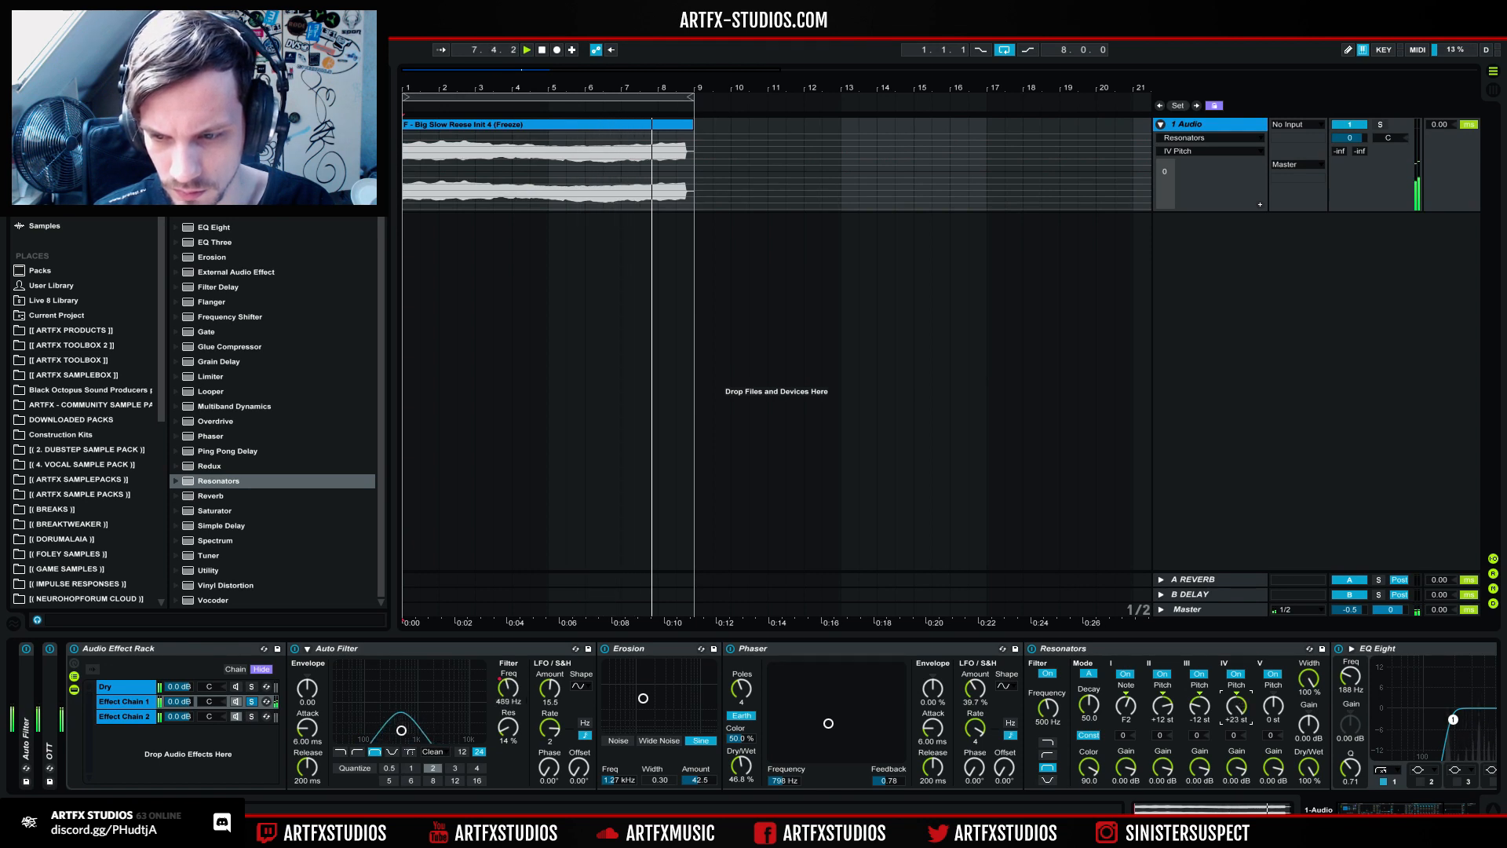
drag(1273, 706, 1273, 687)
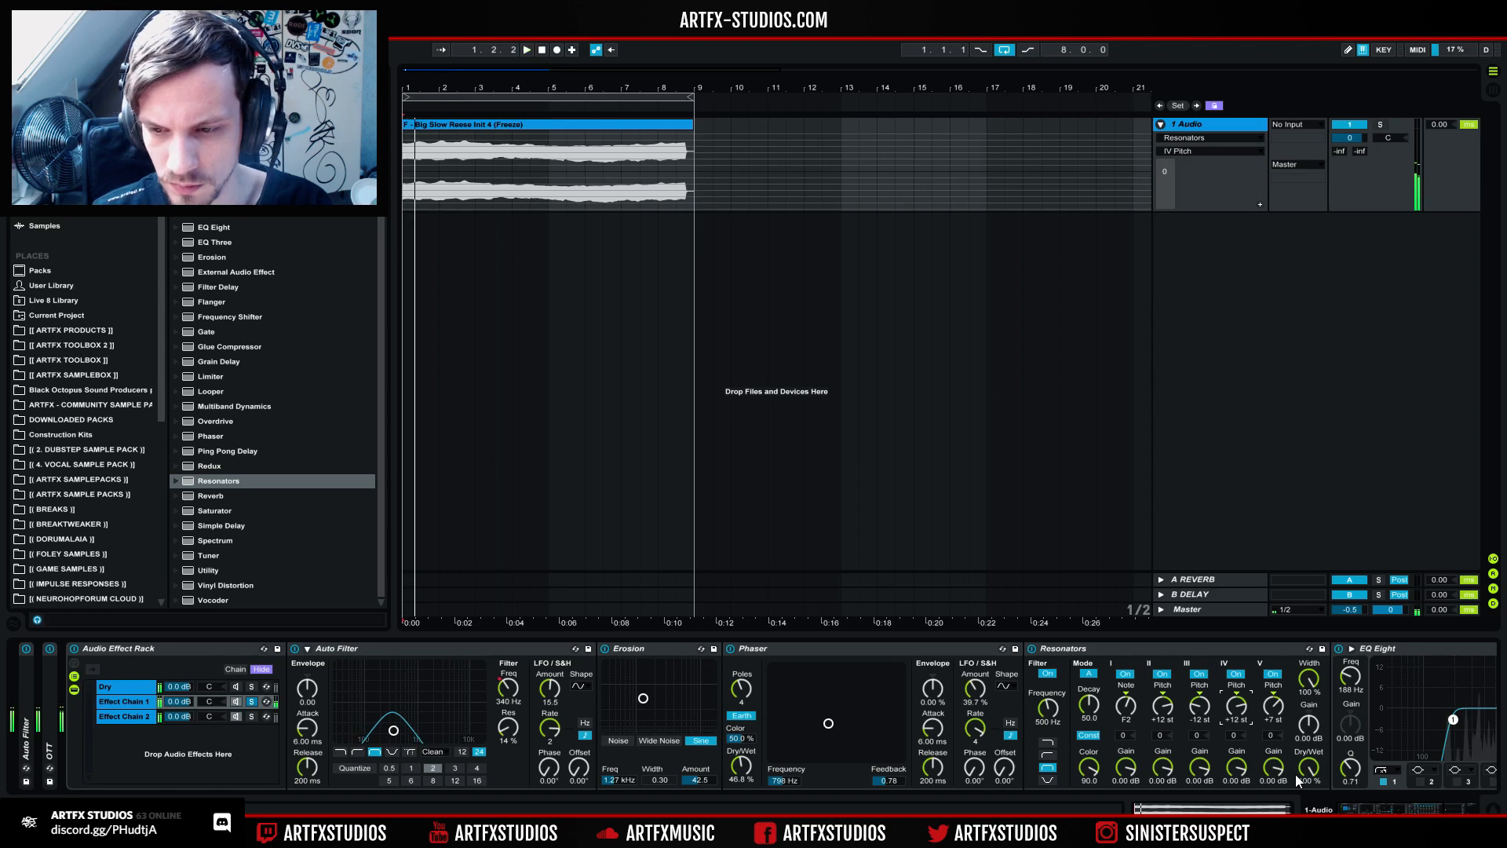
Step: Set the Resonators' decay to 27.8 and switch it to mode B while playing the clip
drag(1089, 706, 1089, 723)
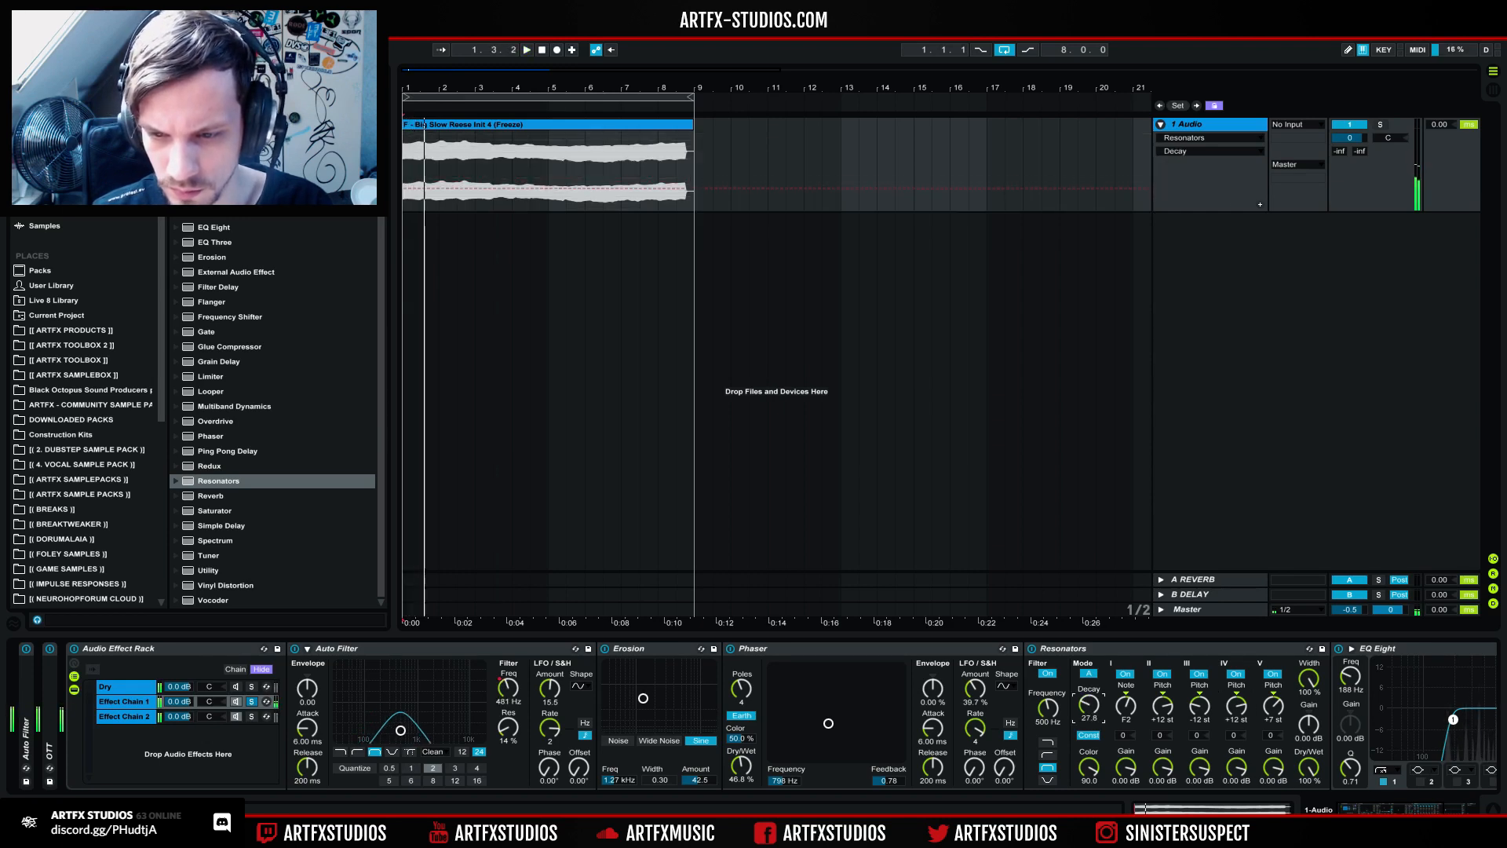
click(1088, 673)
key(space)
key(space)
key(space)
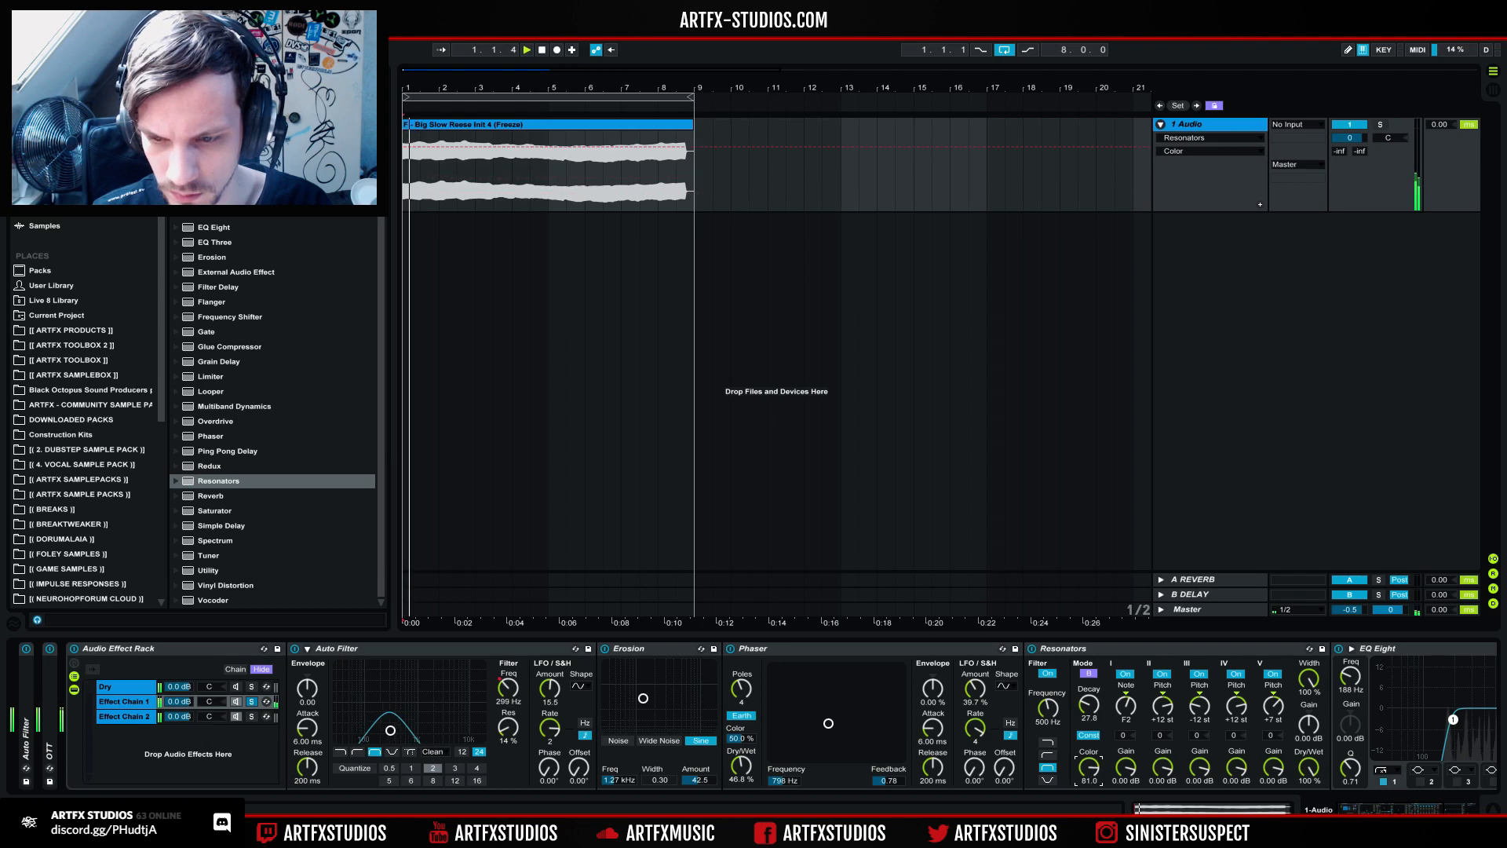
Step: Set the Resonators' color to 69.8, its dry/wet to 44 % and its width to 0 %
drag(1308, 766, 1309, 788)
key(space)
key(space)
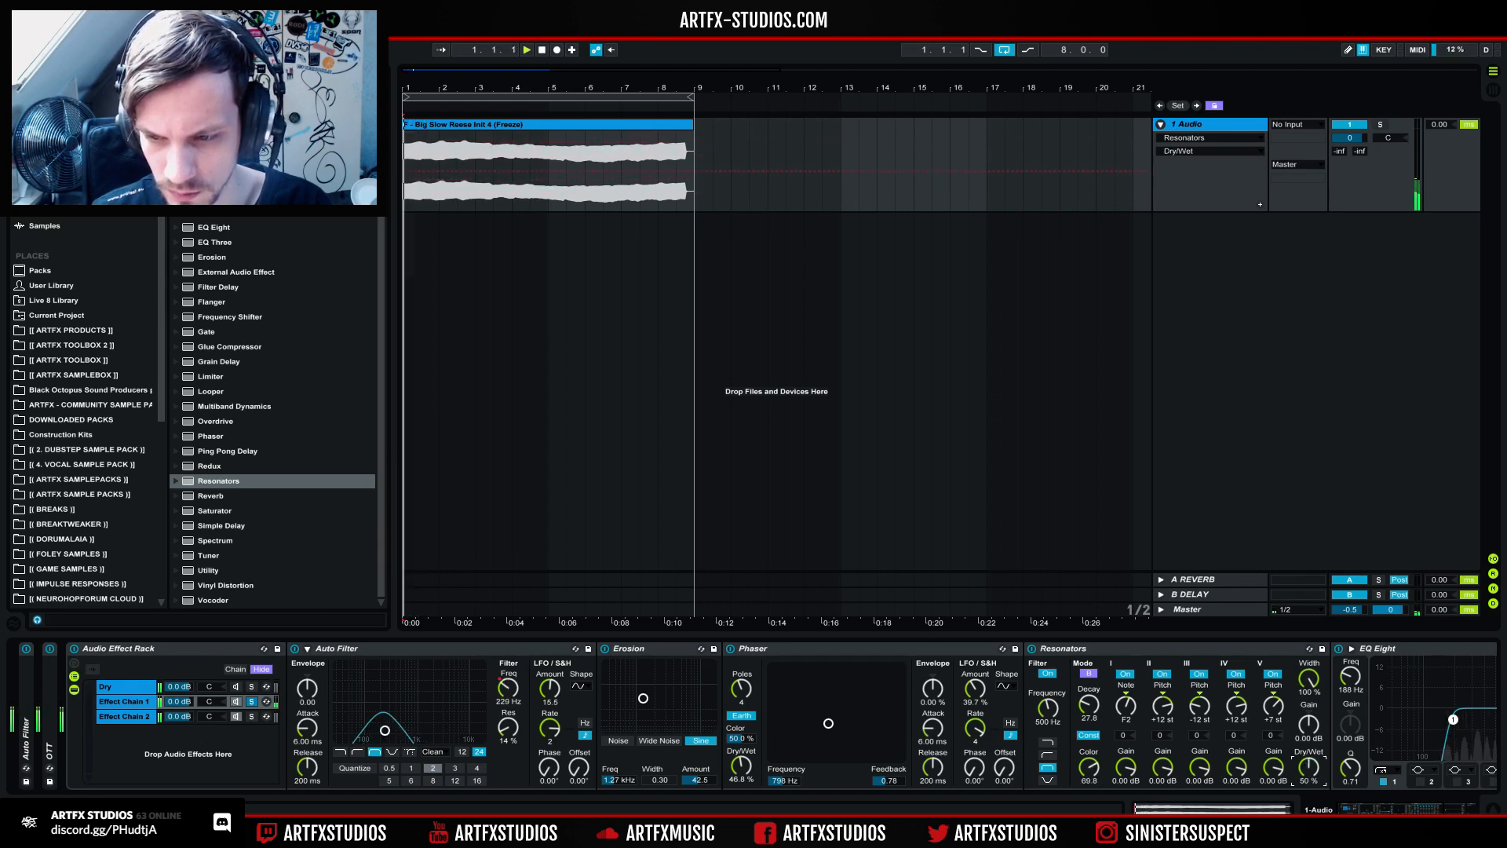
drag(1308, 678, 1332, 767)
key(space)
key(space)
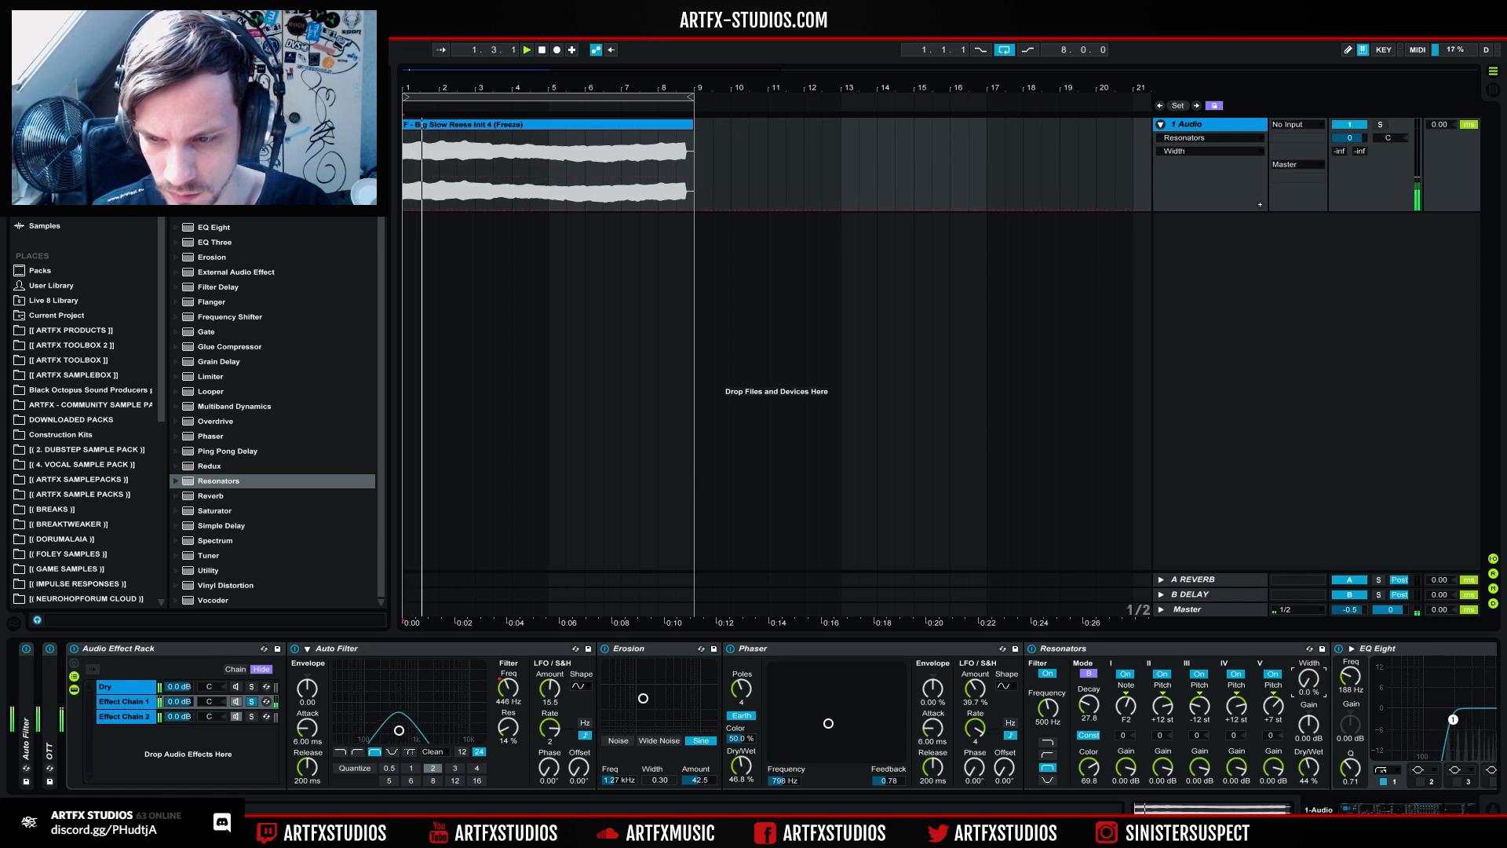
Step: Play the clip with the Resonators bypassed and enabled to compare the sound
scroll(1403, 805, right, 5)
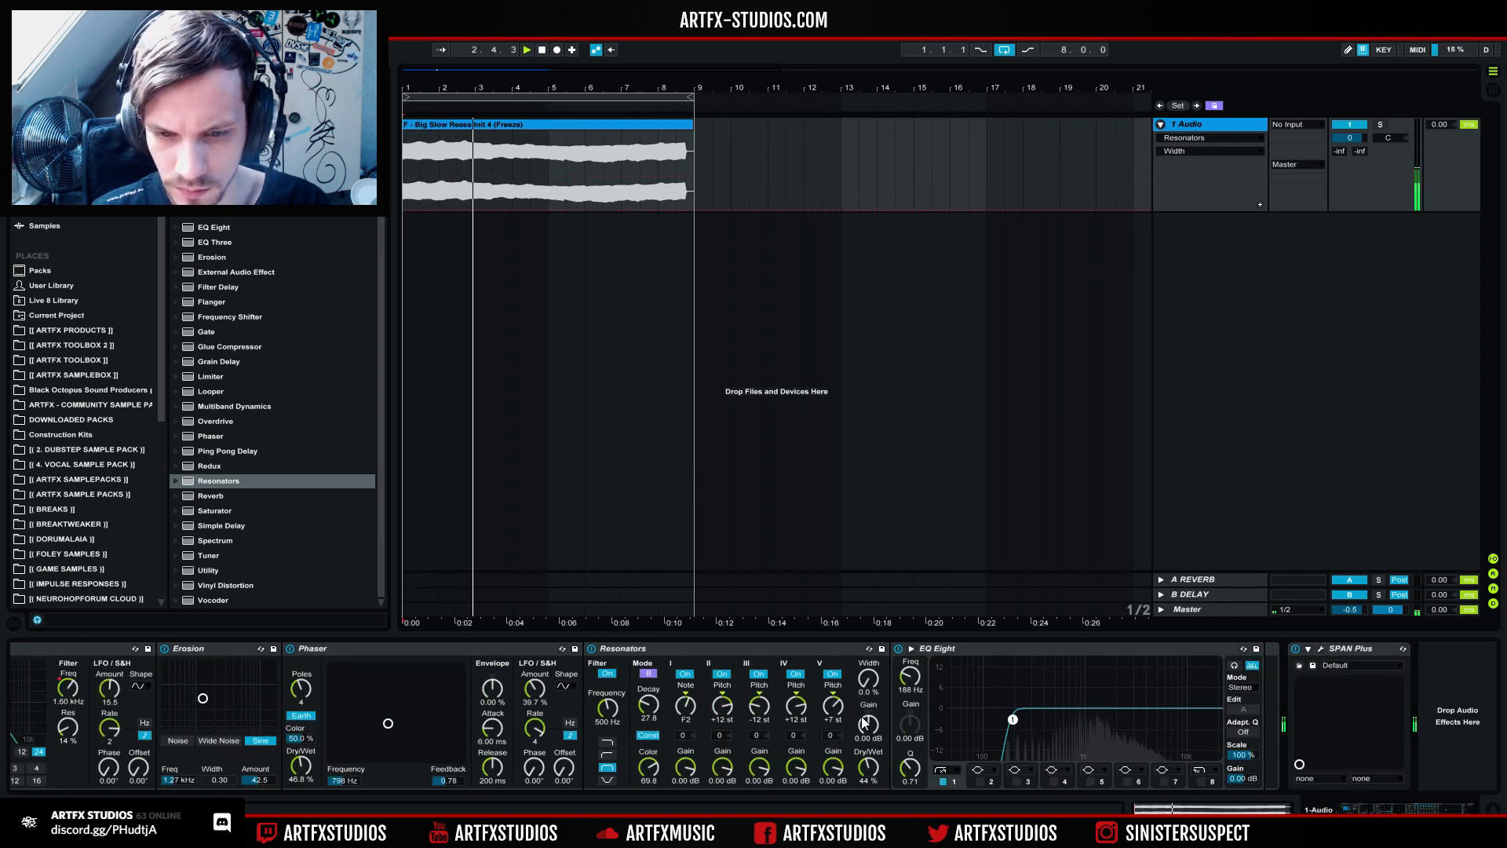
click(592, 649)
key(space)
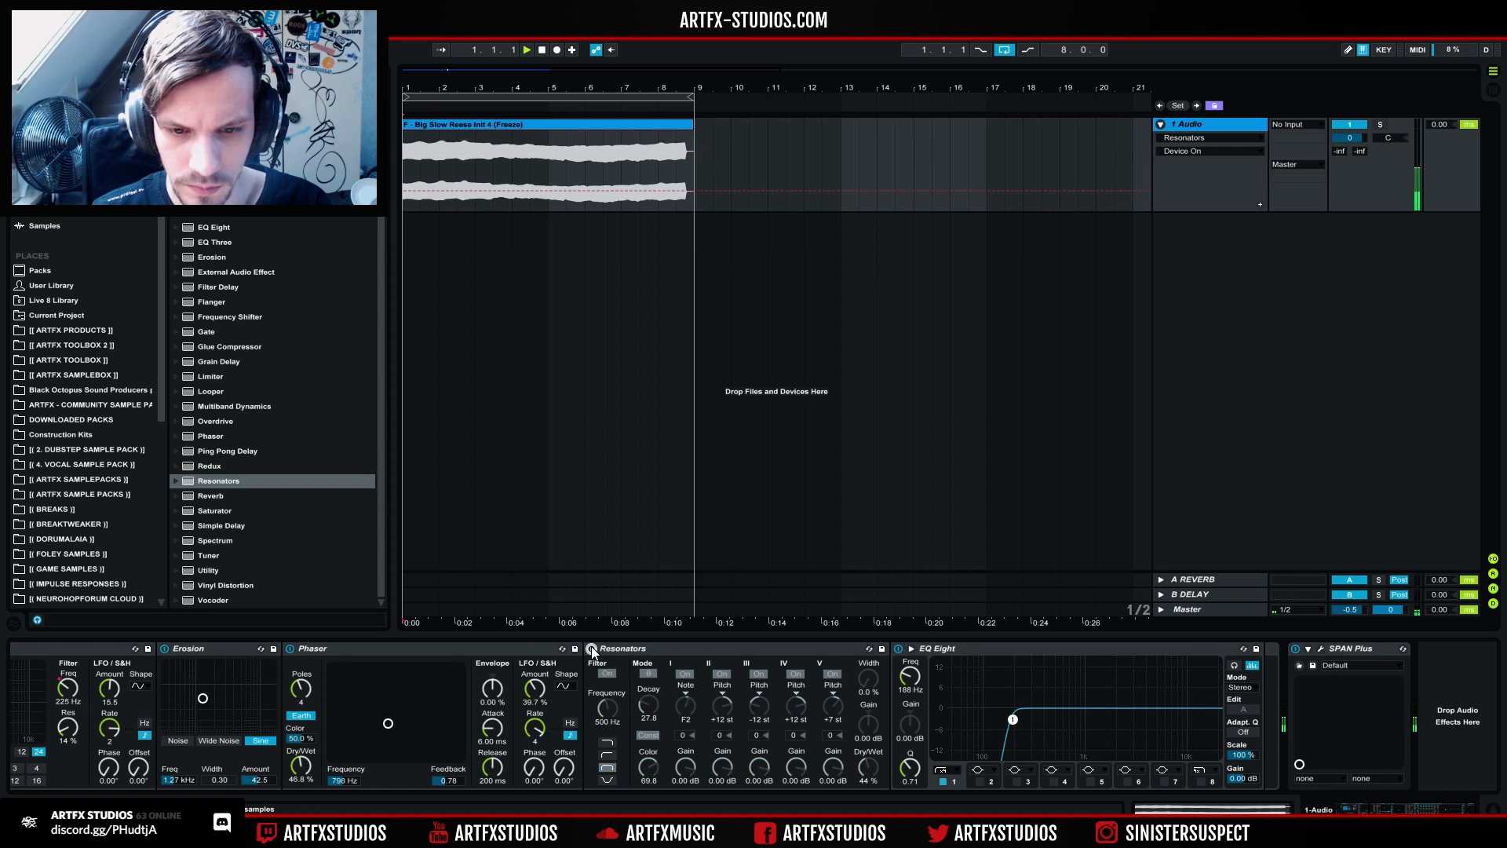
key(space)
click(592, 649)
key(space)
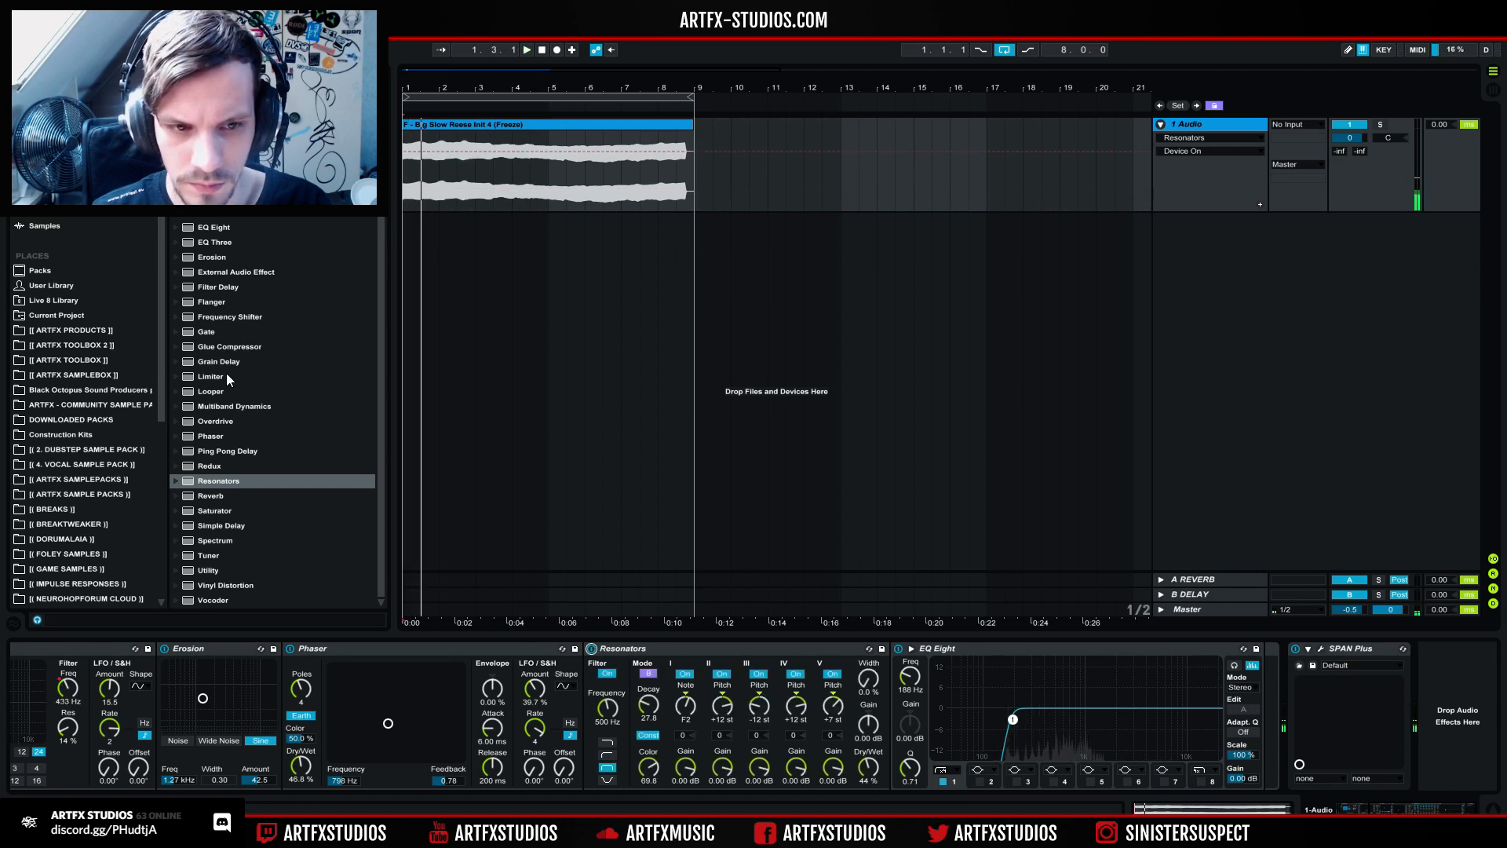
Step: Insert a Glue Compressor after the Resonators and set its attack, release, a threshold of -40.0 dB and a makeup gain of 15.9 dB
click(223, 345)
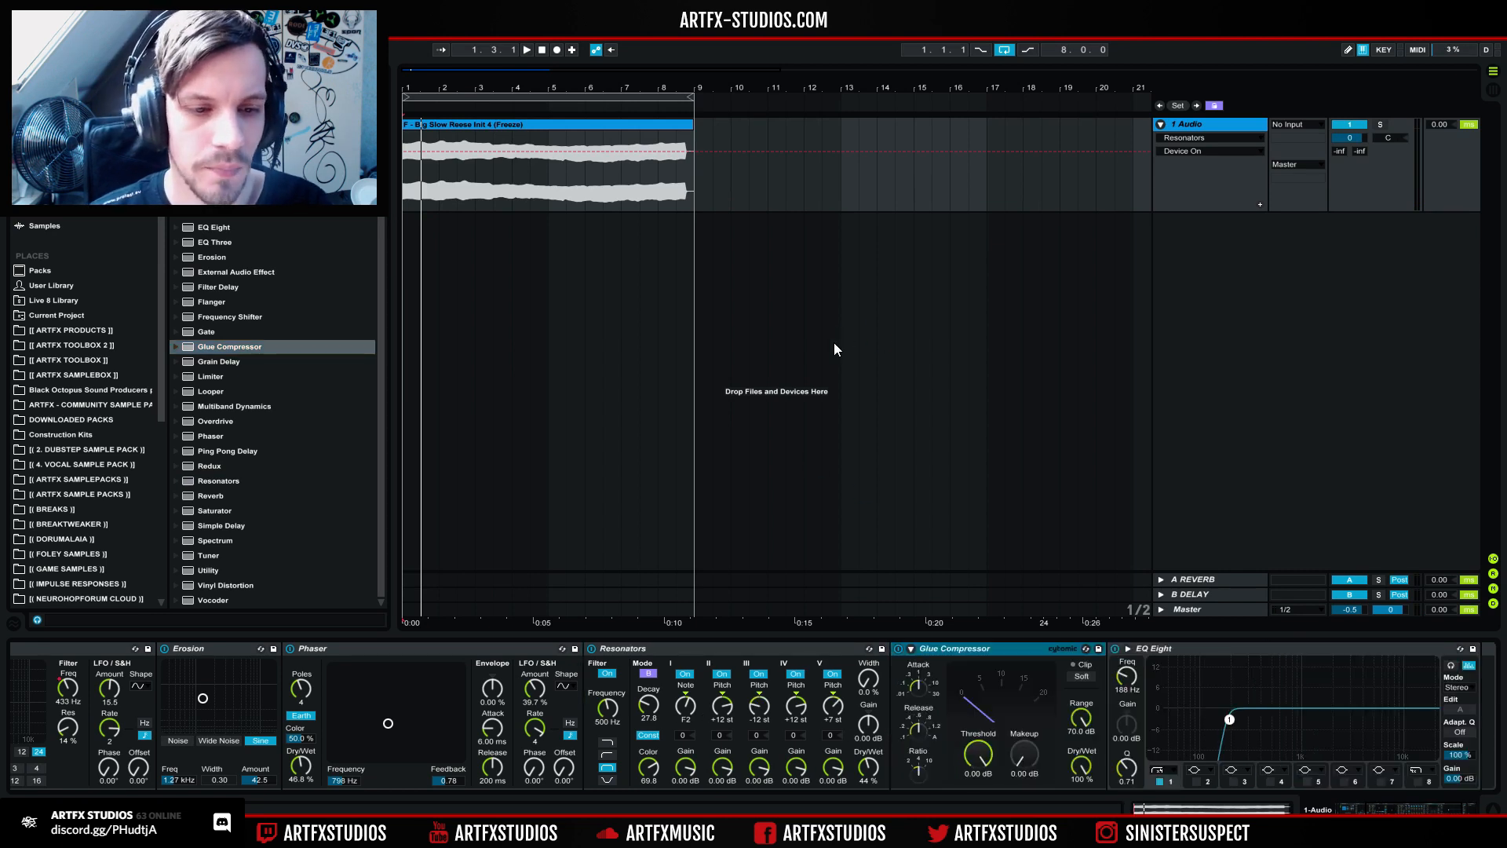
click(917, 685)
drag(981, 762, 1016, 716)
key(space)
click(916, 734)
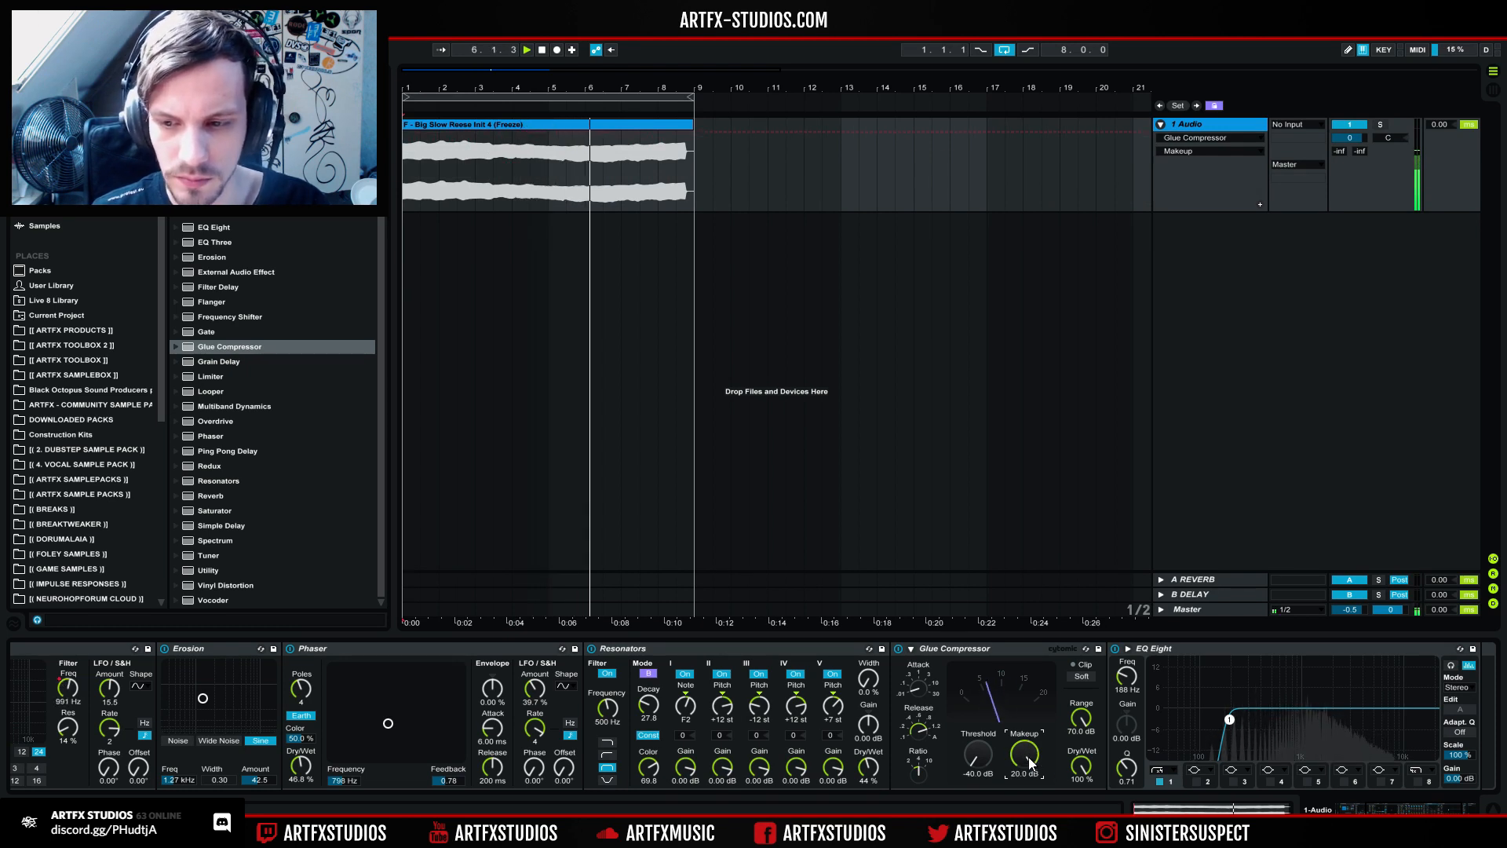
drag(1031, 763, 1031, 773)
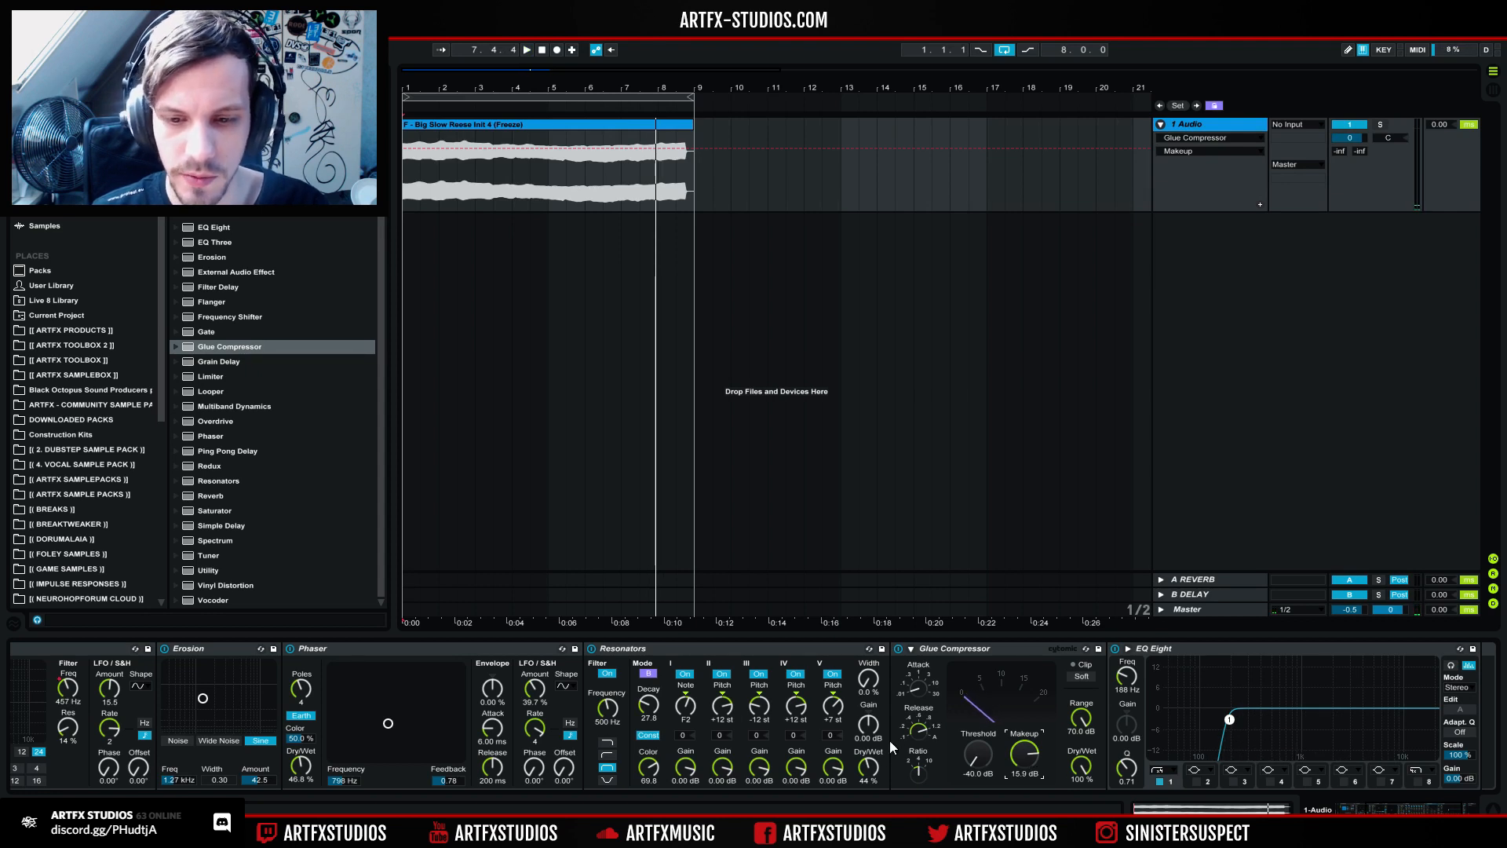
Step: Set the Resonators' decay to 13.5 and audition other filter types during playback, returning to the band-pass
drag(653, 704, 653, 706)
key(space)
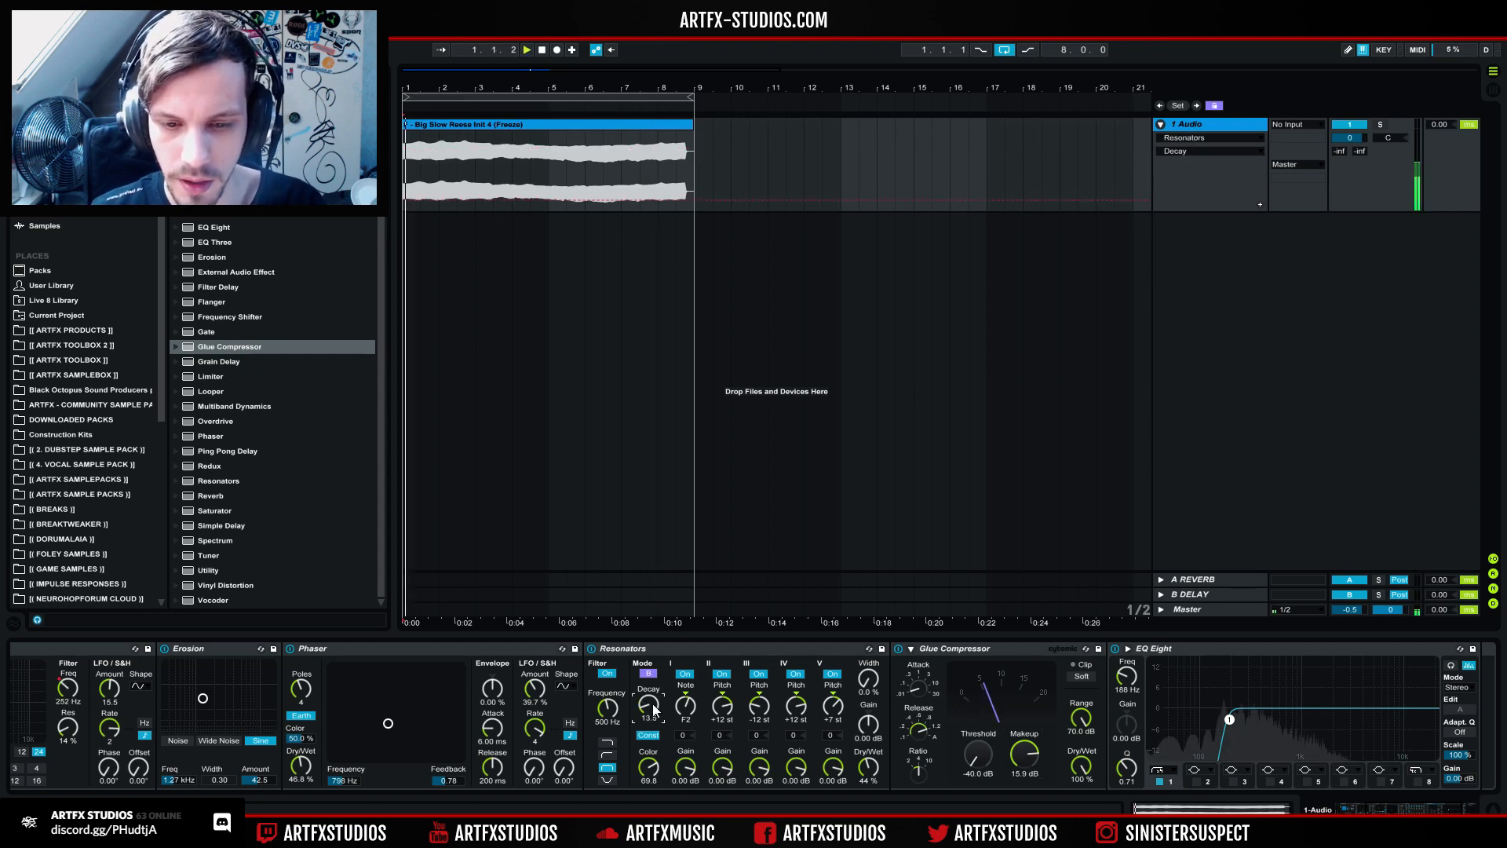
key(space)
key(space)
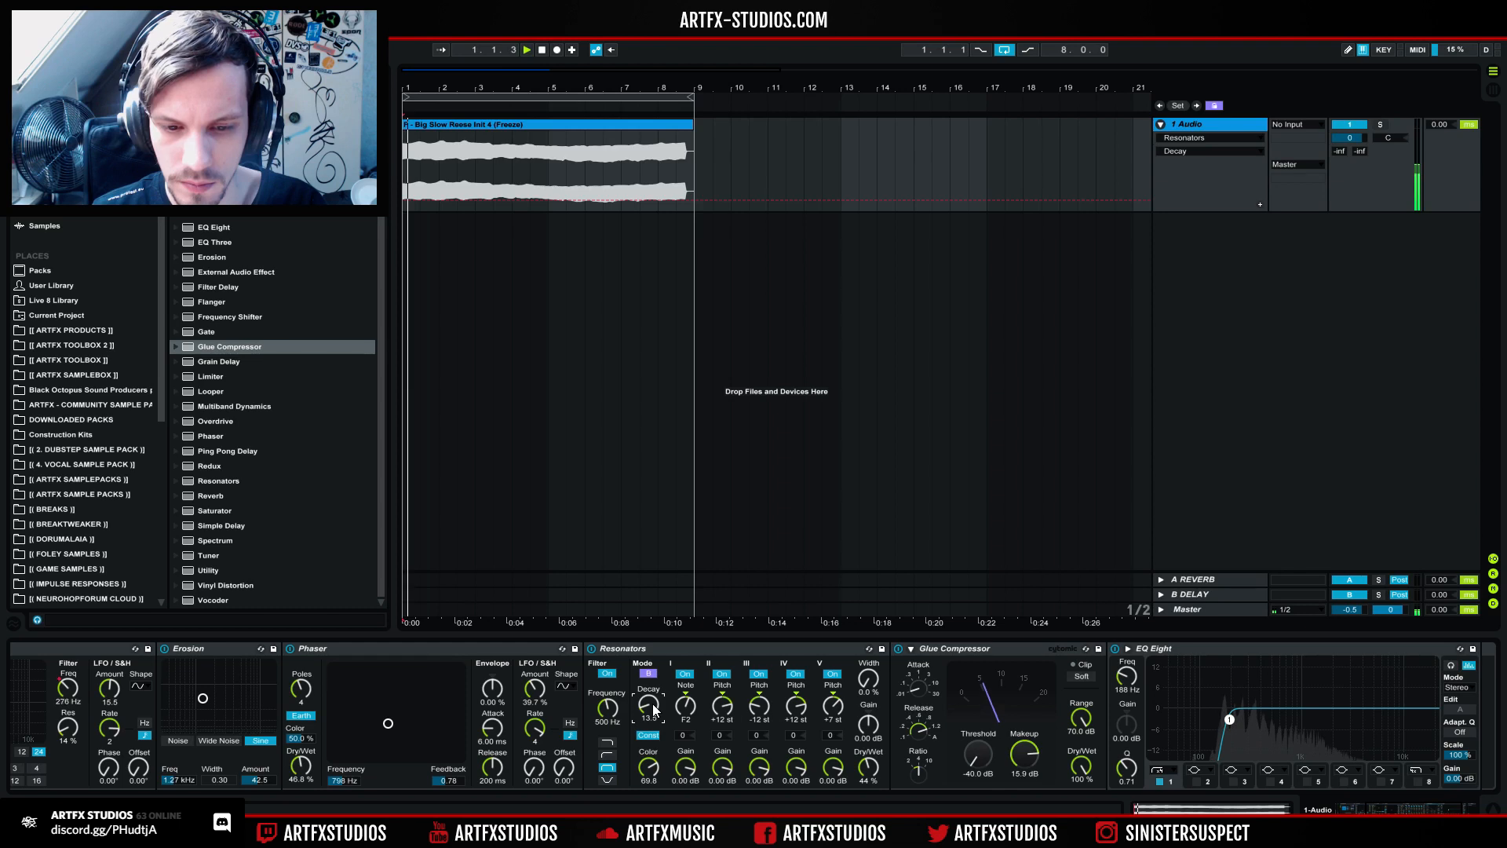
click(608, 754)
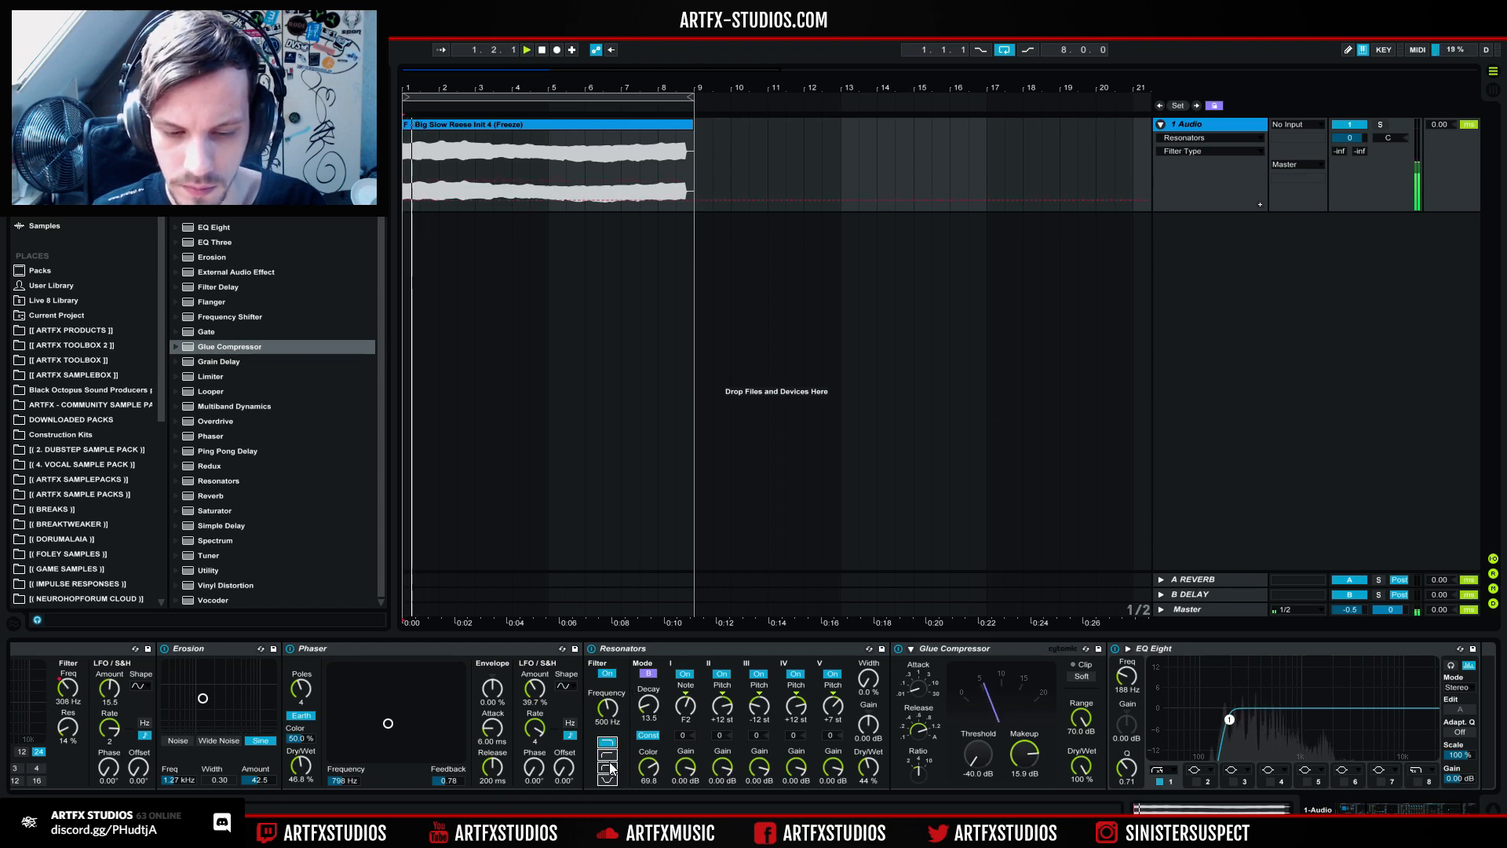
click(609, 768)
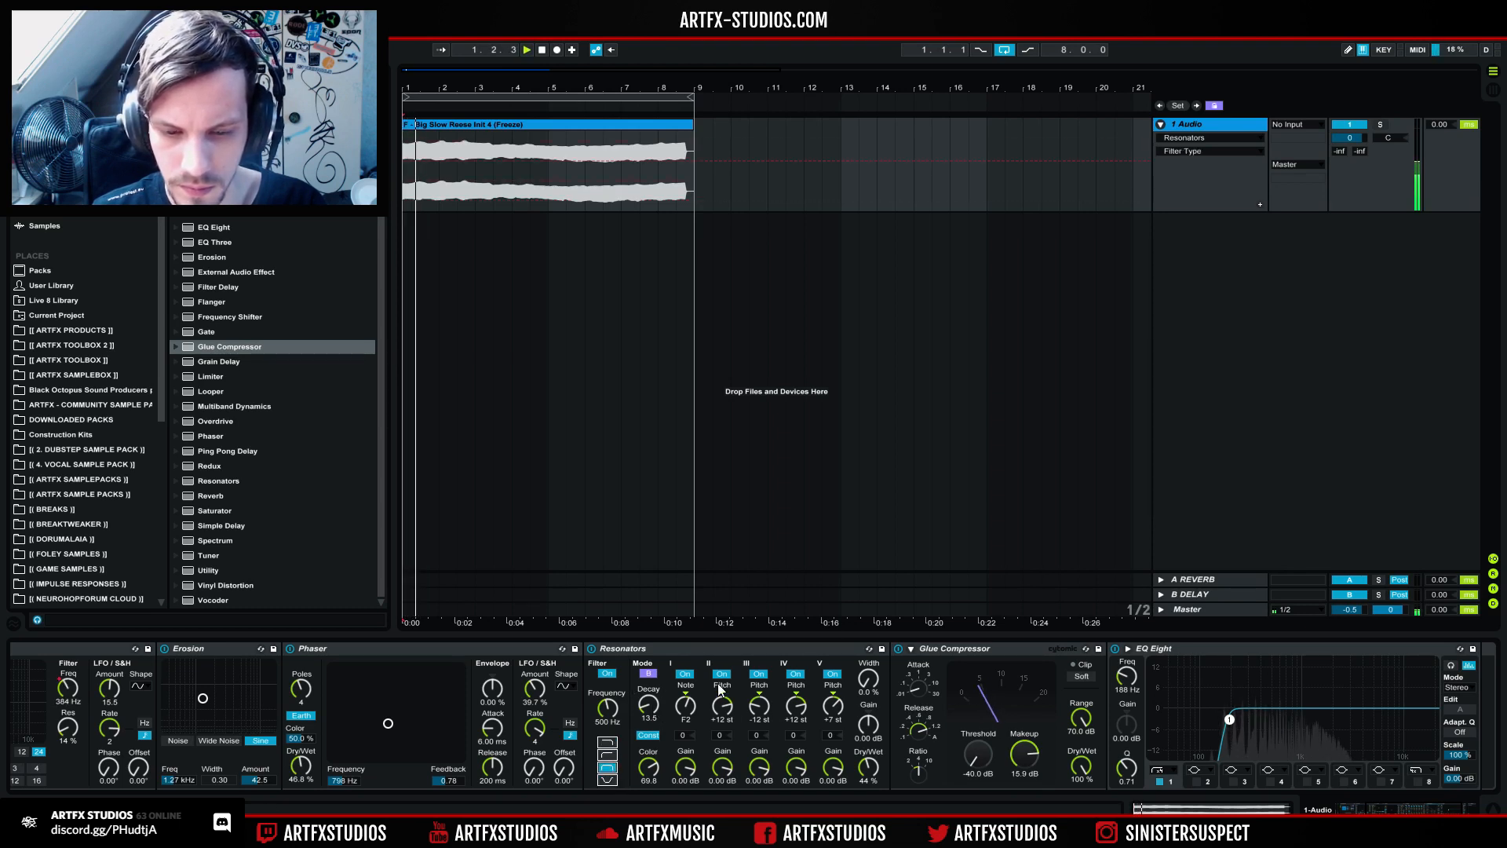
Step: Collapse the Phaser, Resonators, Glue Compressor, EQ Eight, Erosion and Auto Filter devices in Effect Chain 1
drag(1444, 813, 1459, 813)
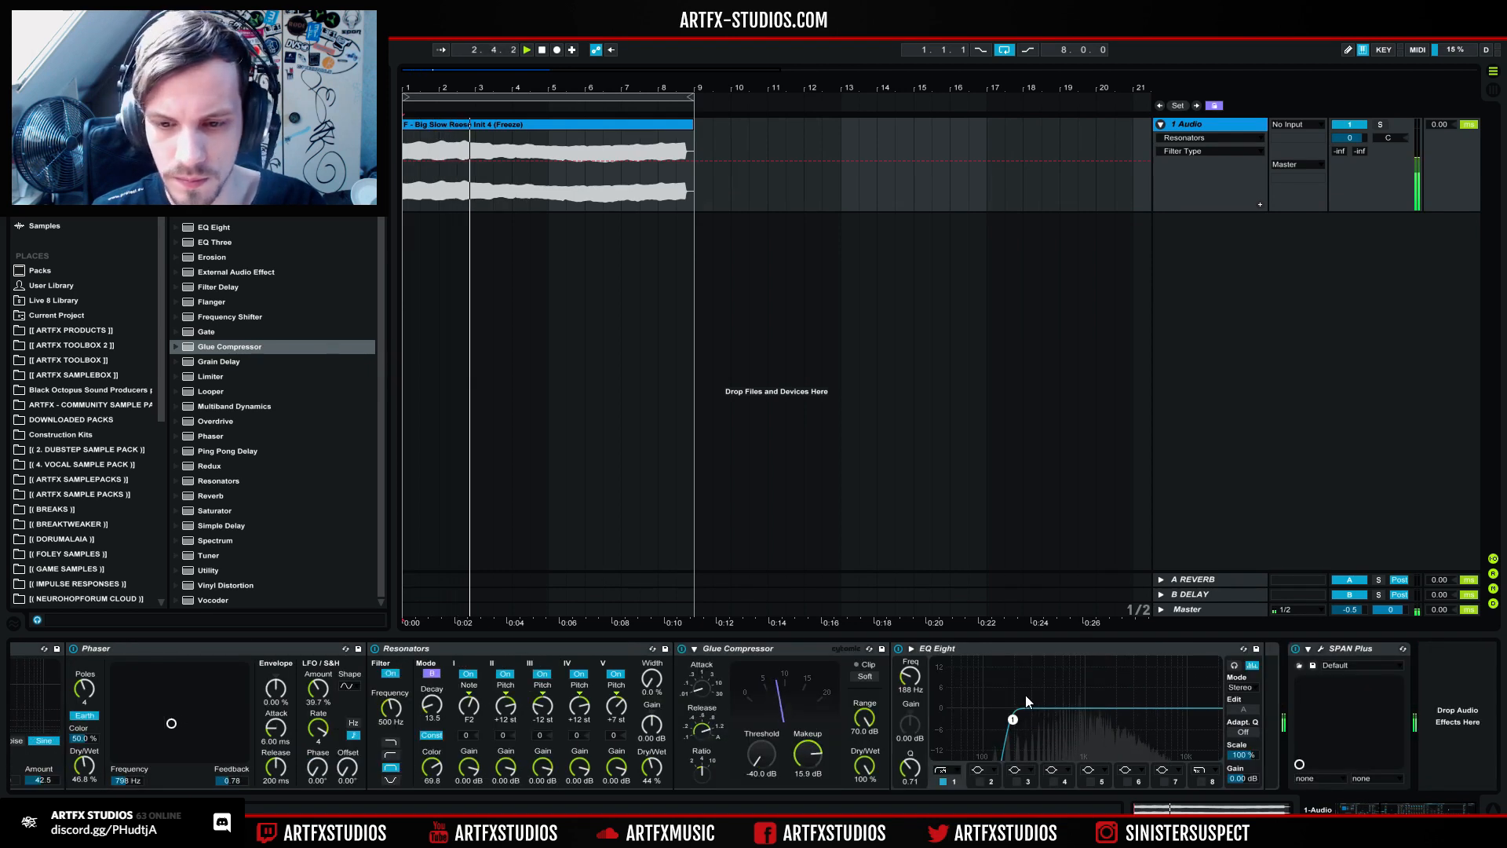
double_click(97, 653)
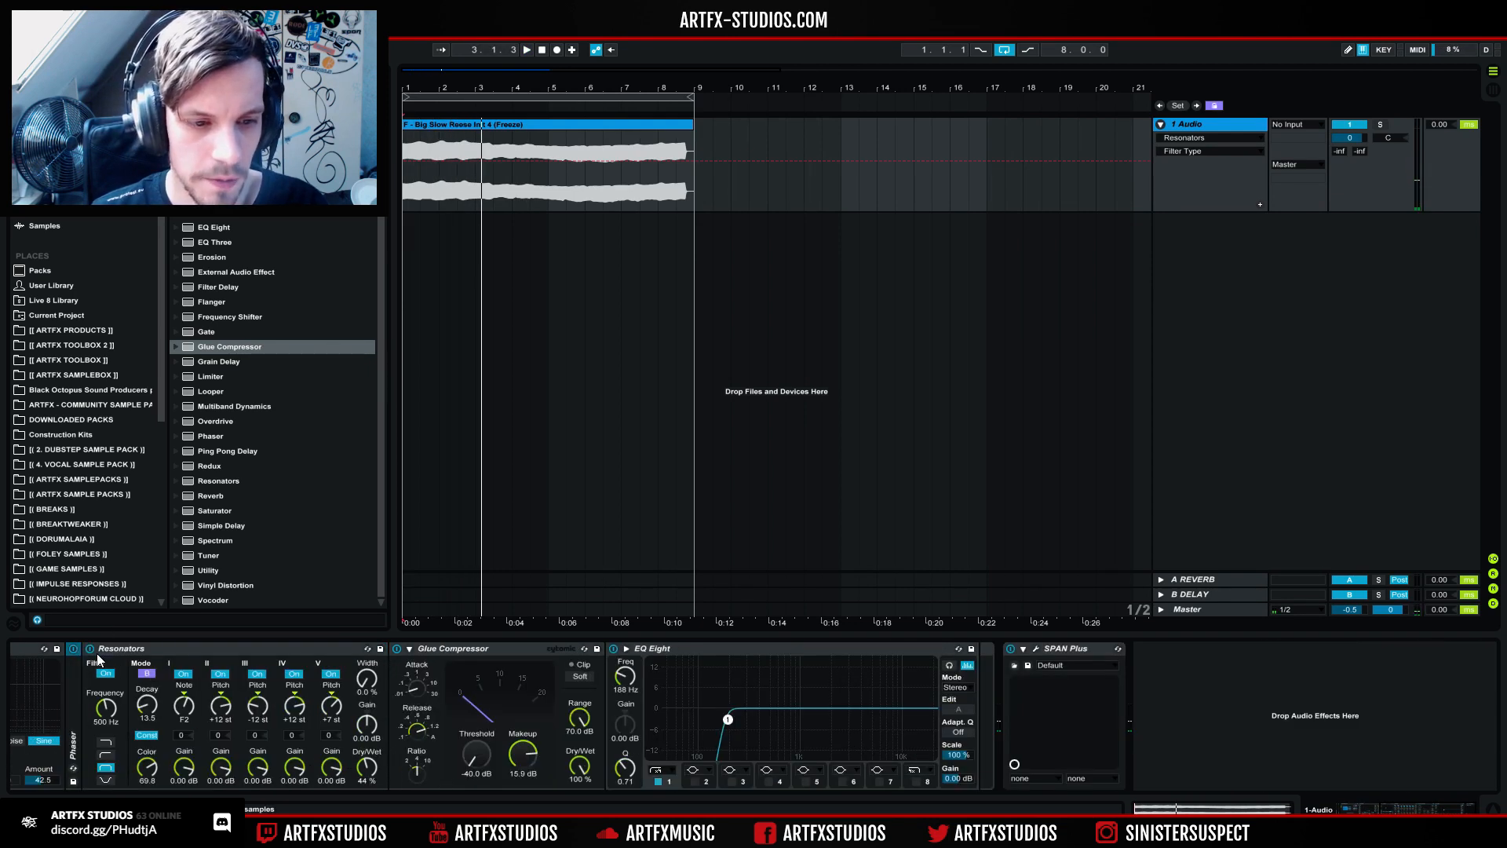
double_click(124, 648)
double_click(153, 647)
double_click(185, 647)
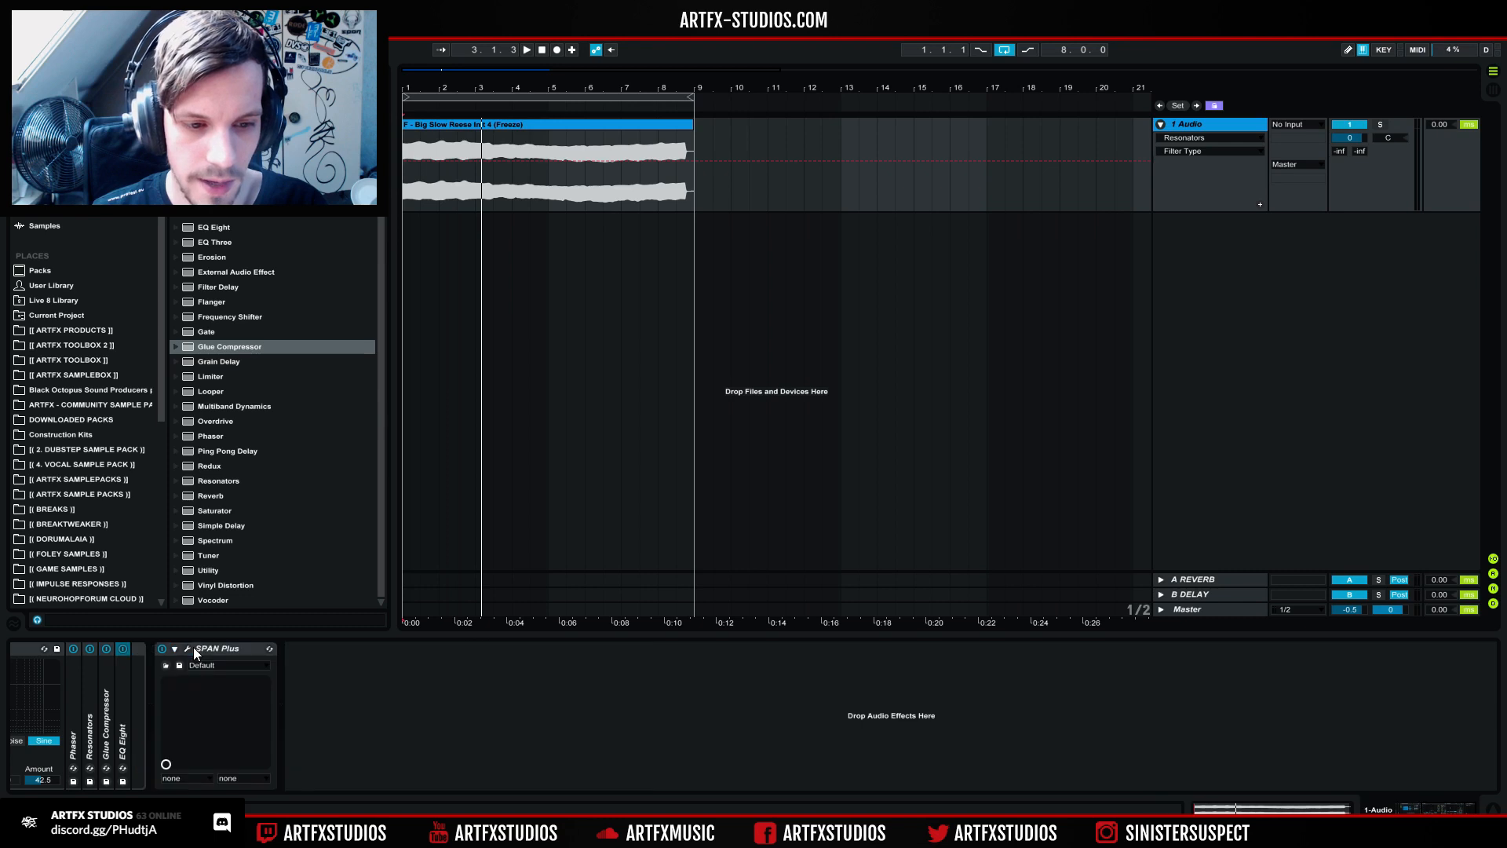
drag(1451, 812, 1405, 810)
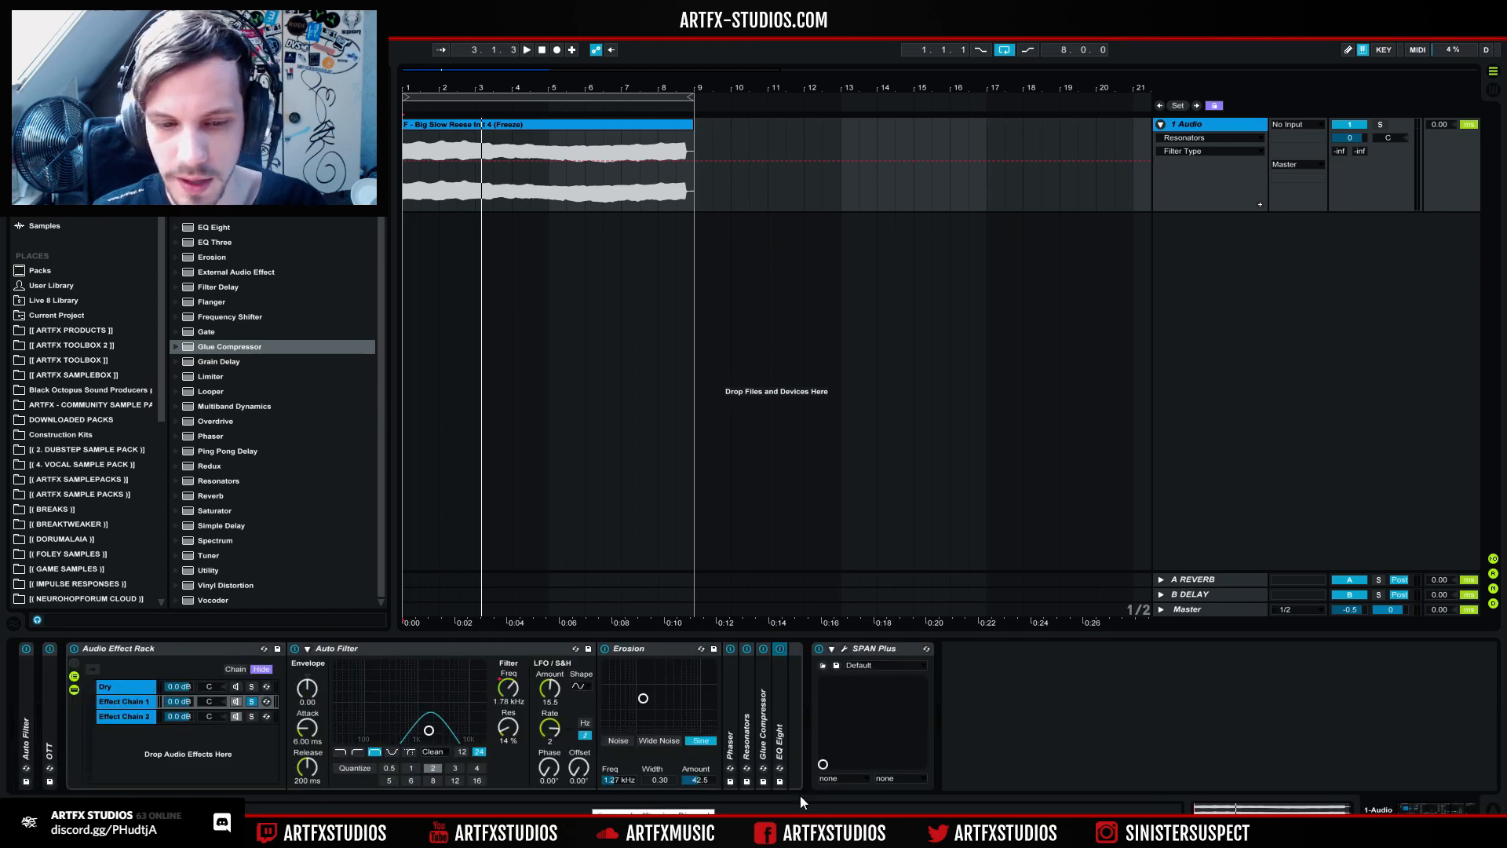
double_click(353, 648)
double_click(339, 646)
Step: Unsolo Effect Chain 1 and play all chains together, comparing the Audio Effect Rack bypassed and enabled
click(251, 701)
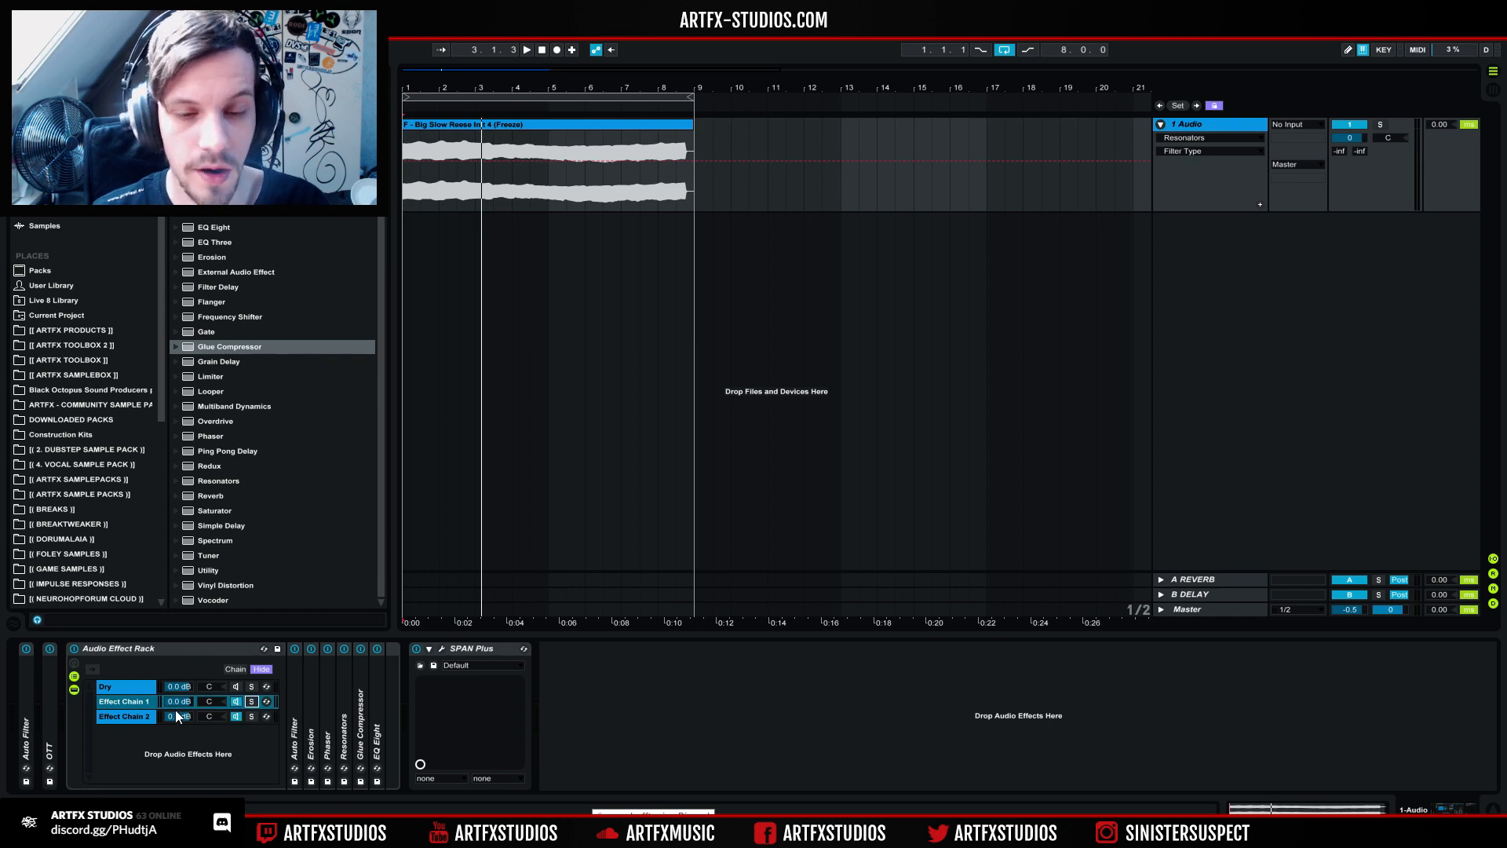
key(space)
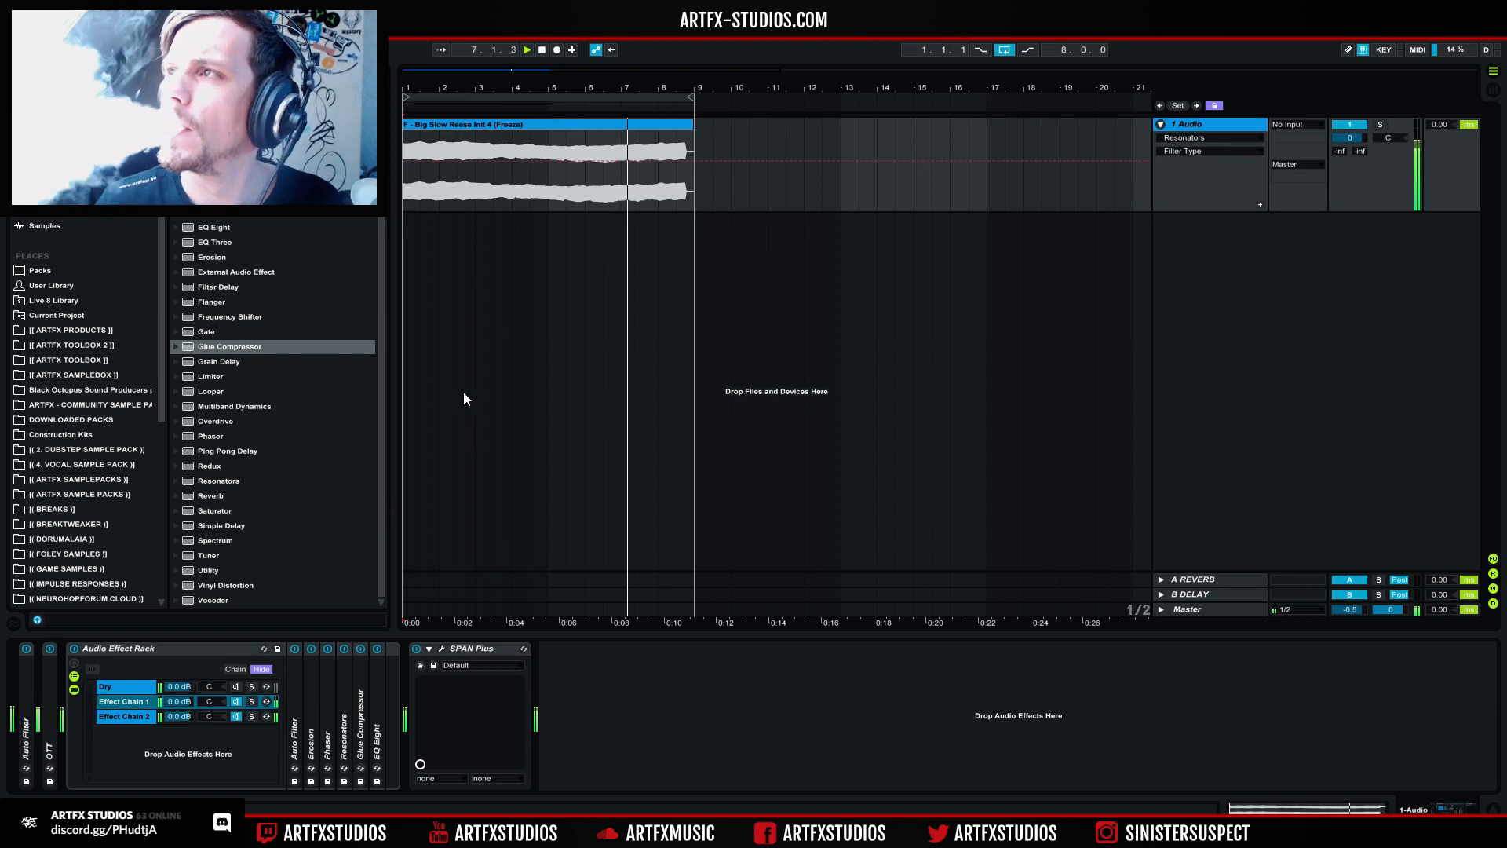
click(74, 649)
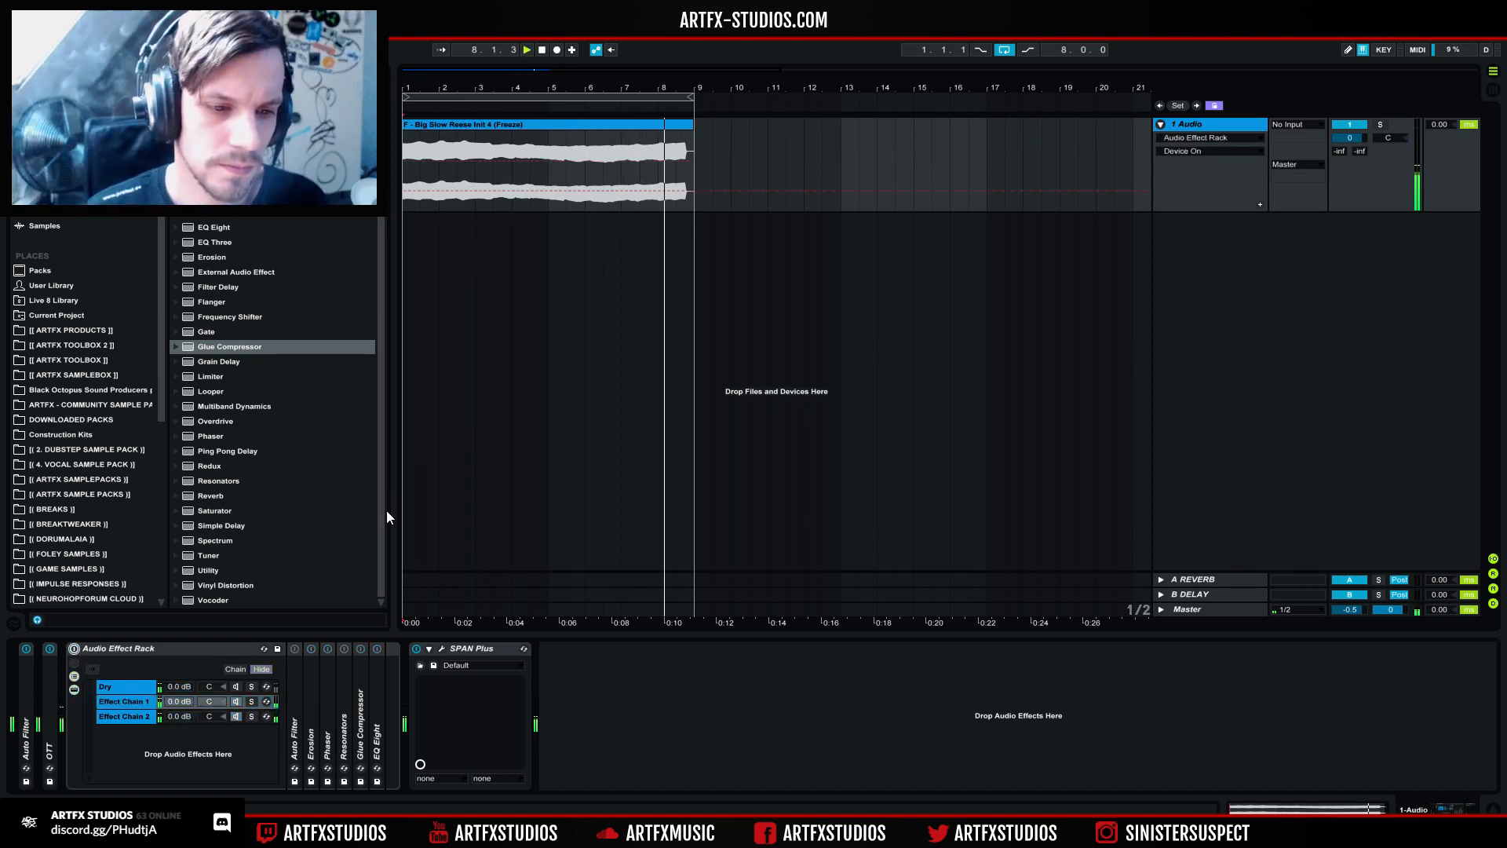
click(74, 649)
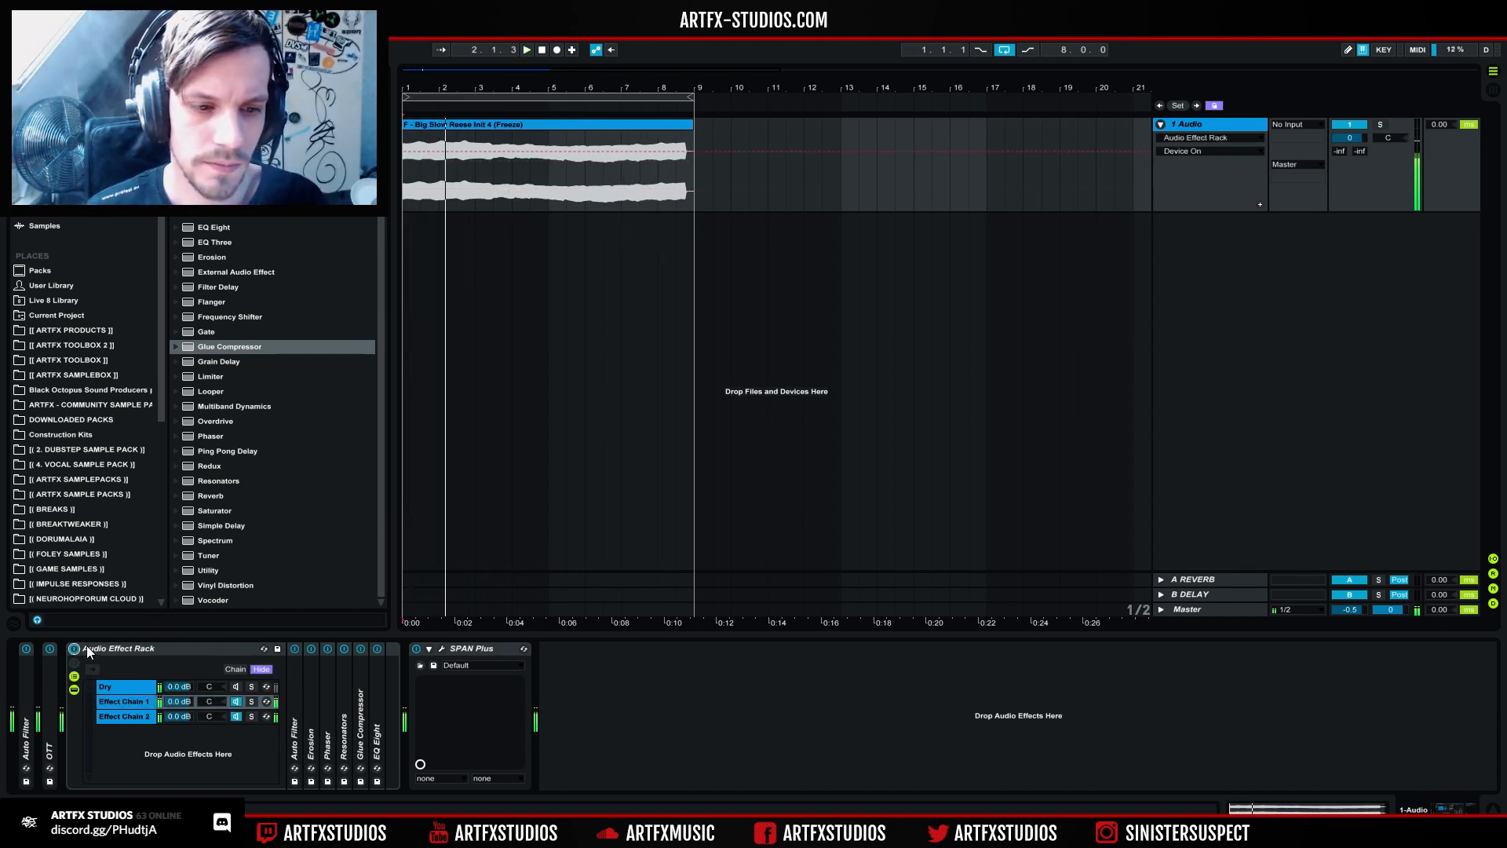
key(space)
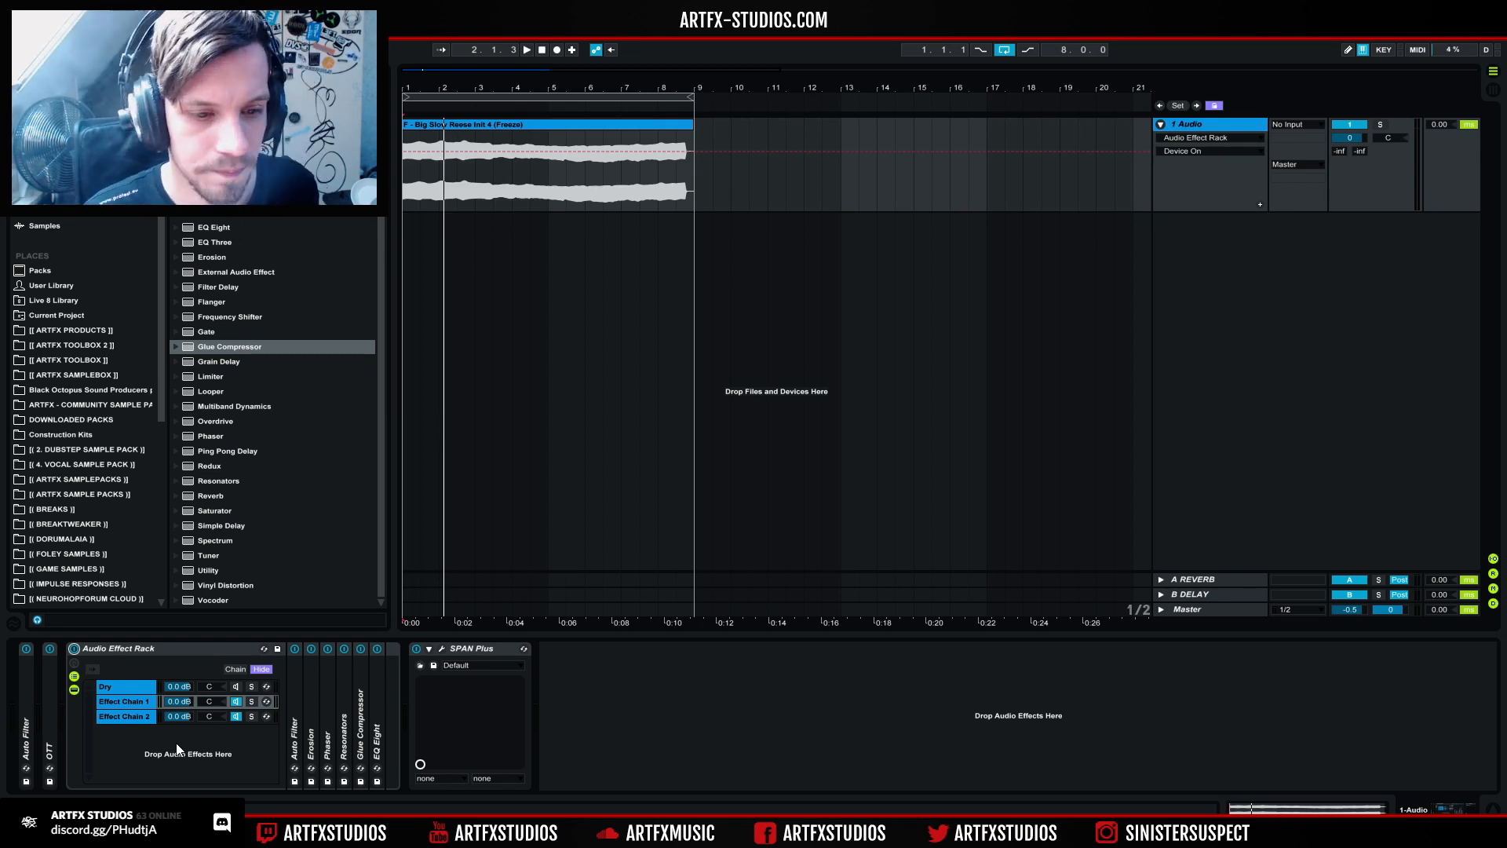
Step: Select and solo Effect Chain 2 and play the clip through it
click(144, 716)
click(251, 716)
key(space)
key(space)
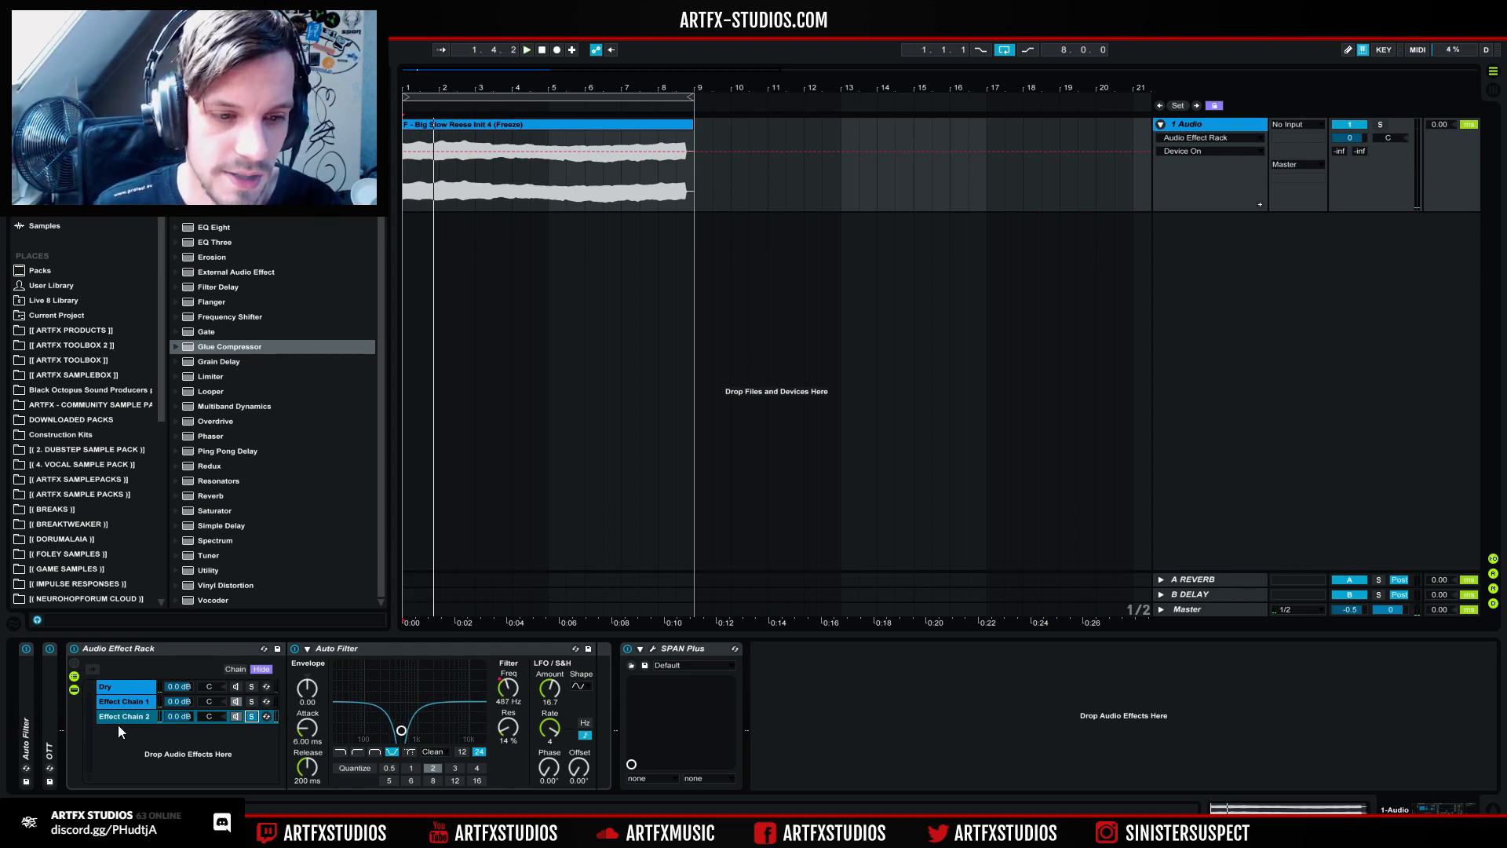
Step: Insert a Cabinet after the Auto Filter in Effect Chain 2 and audition its dual output, returning it to Mono
drag(227, 182, 580, 692)
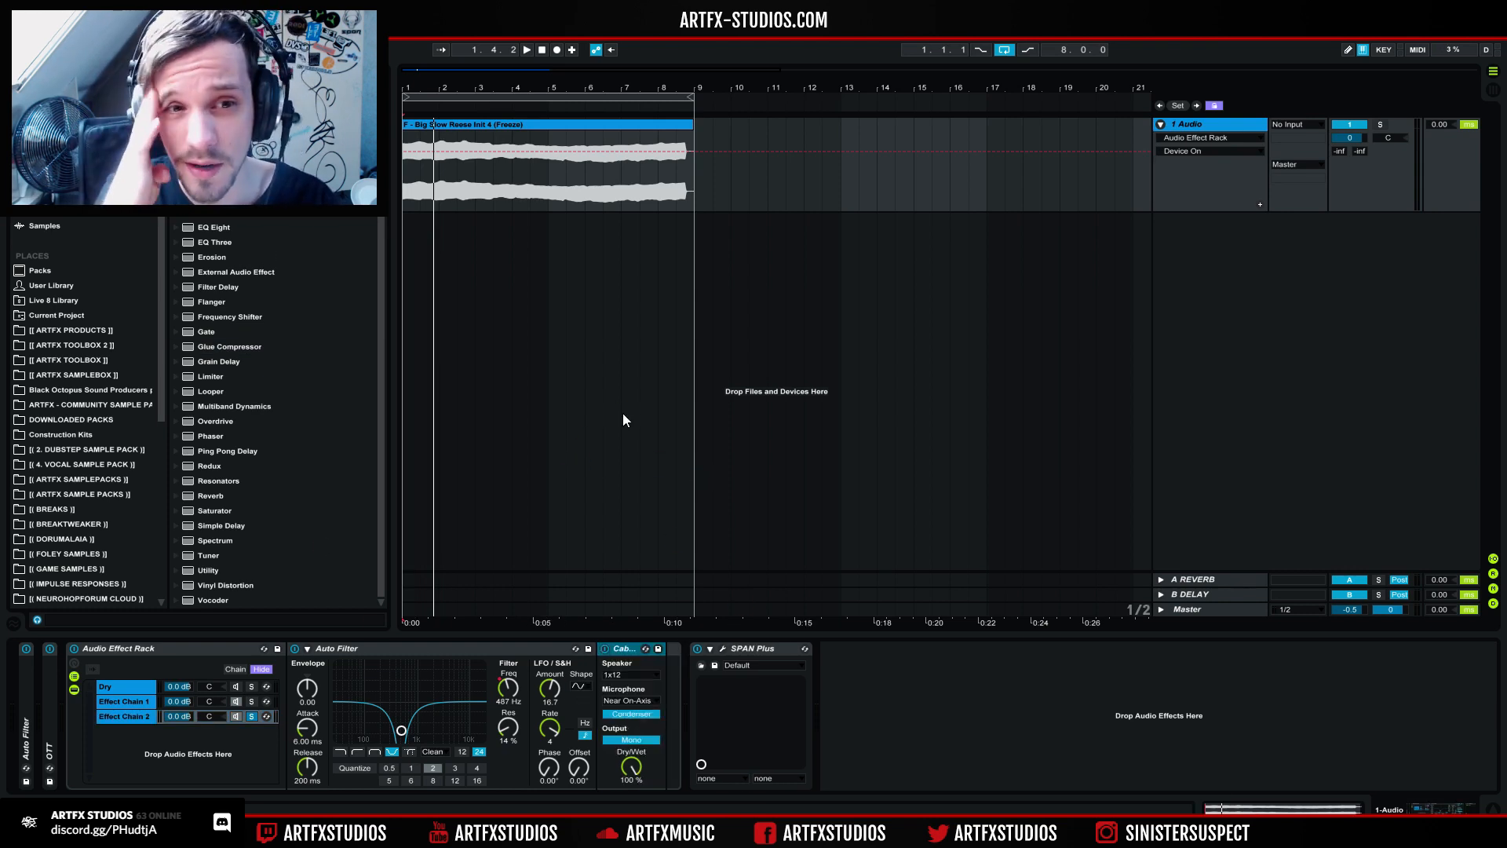
key(space)
click(633, 739)
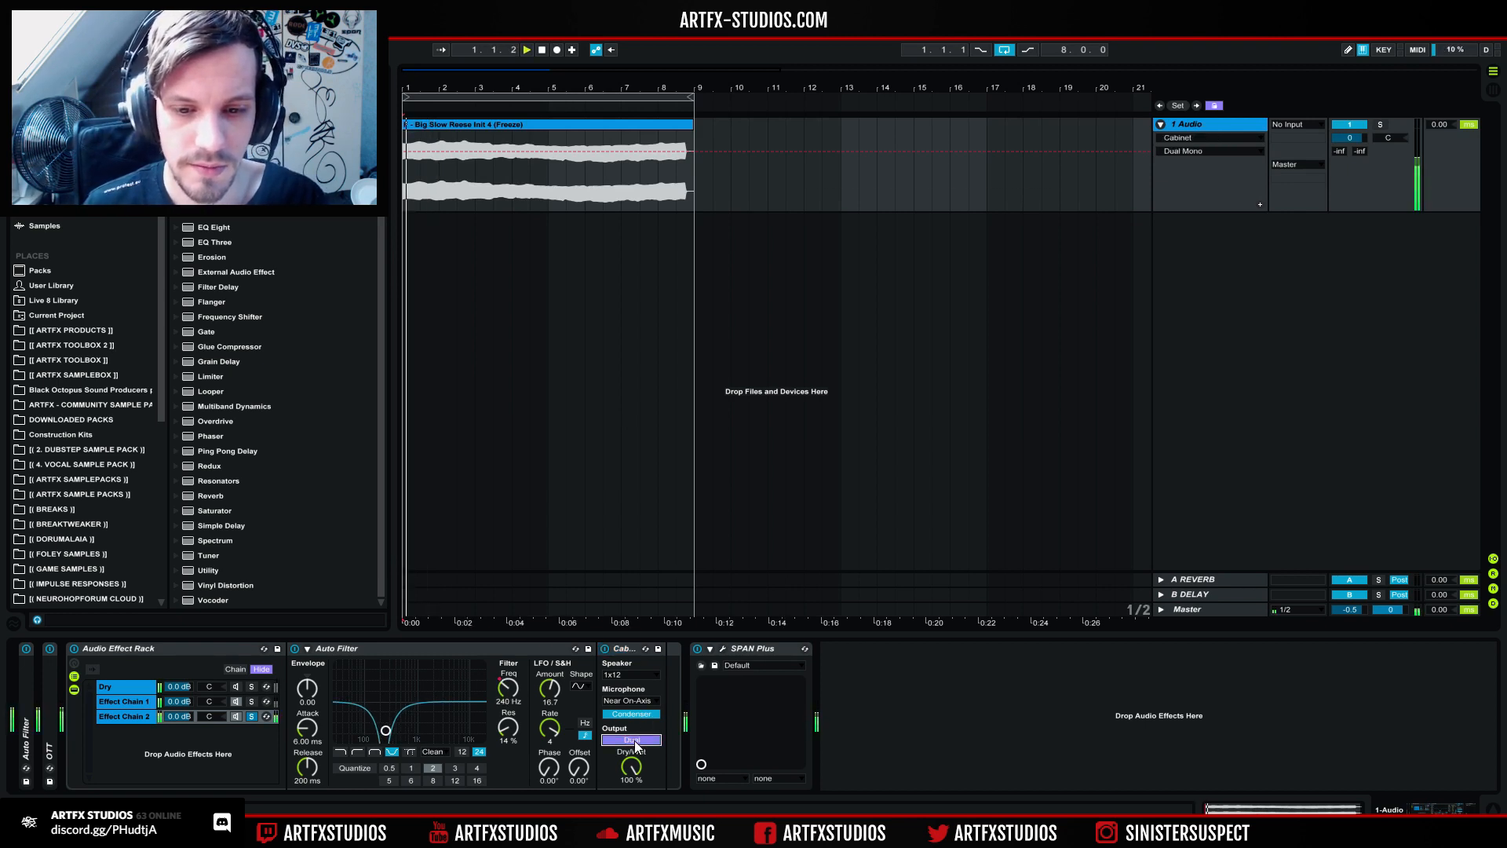
key(space)
Step: Load the 4x12 Cab preset onto the Cabinet and set its dry/wet to 66.7 %
click(176, 153)
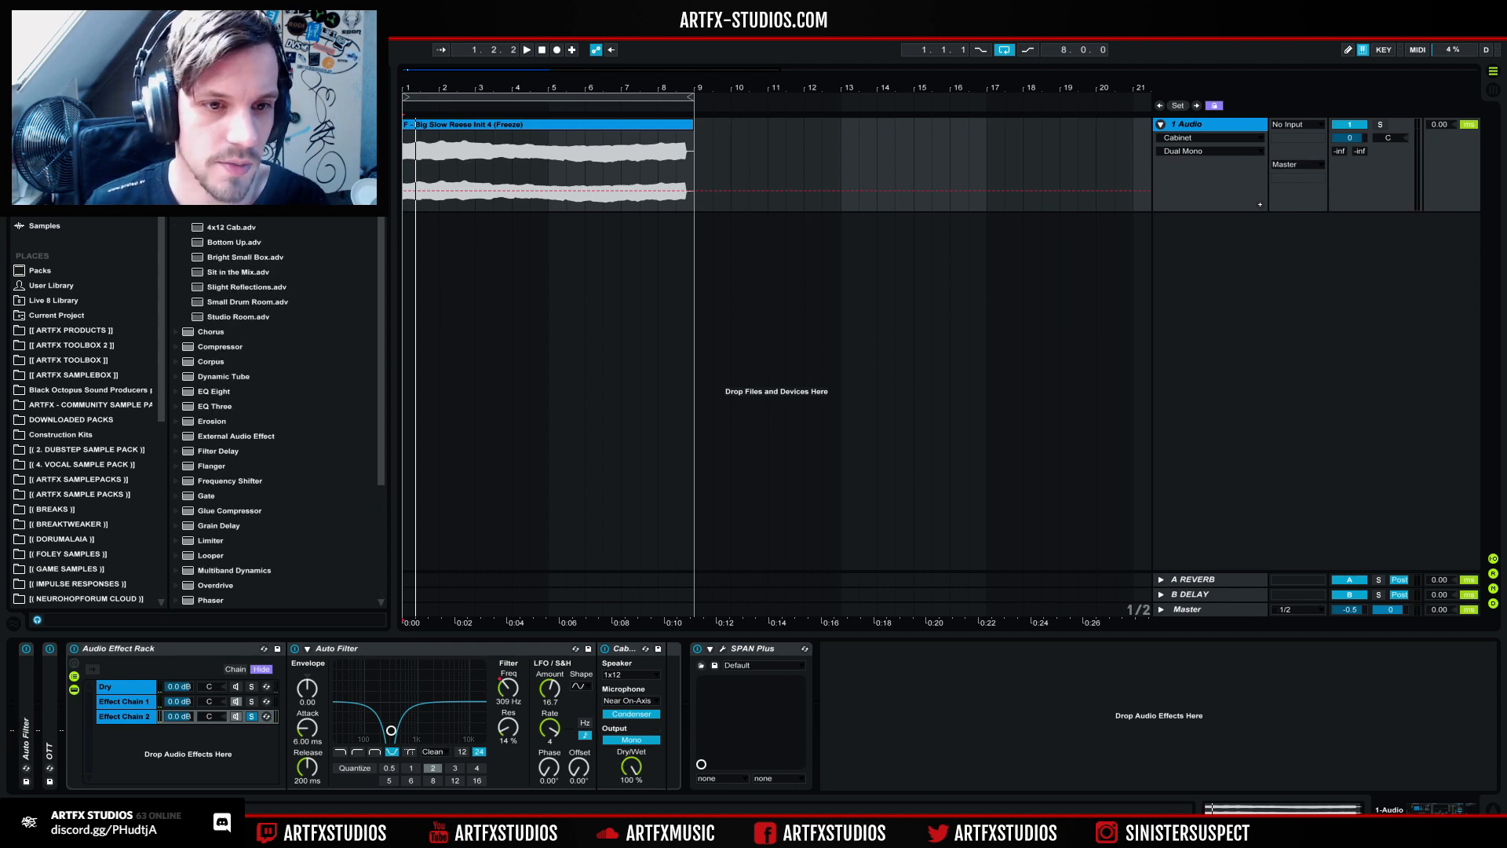
click(228, 225)
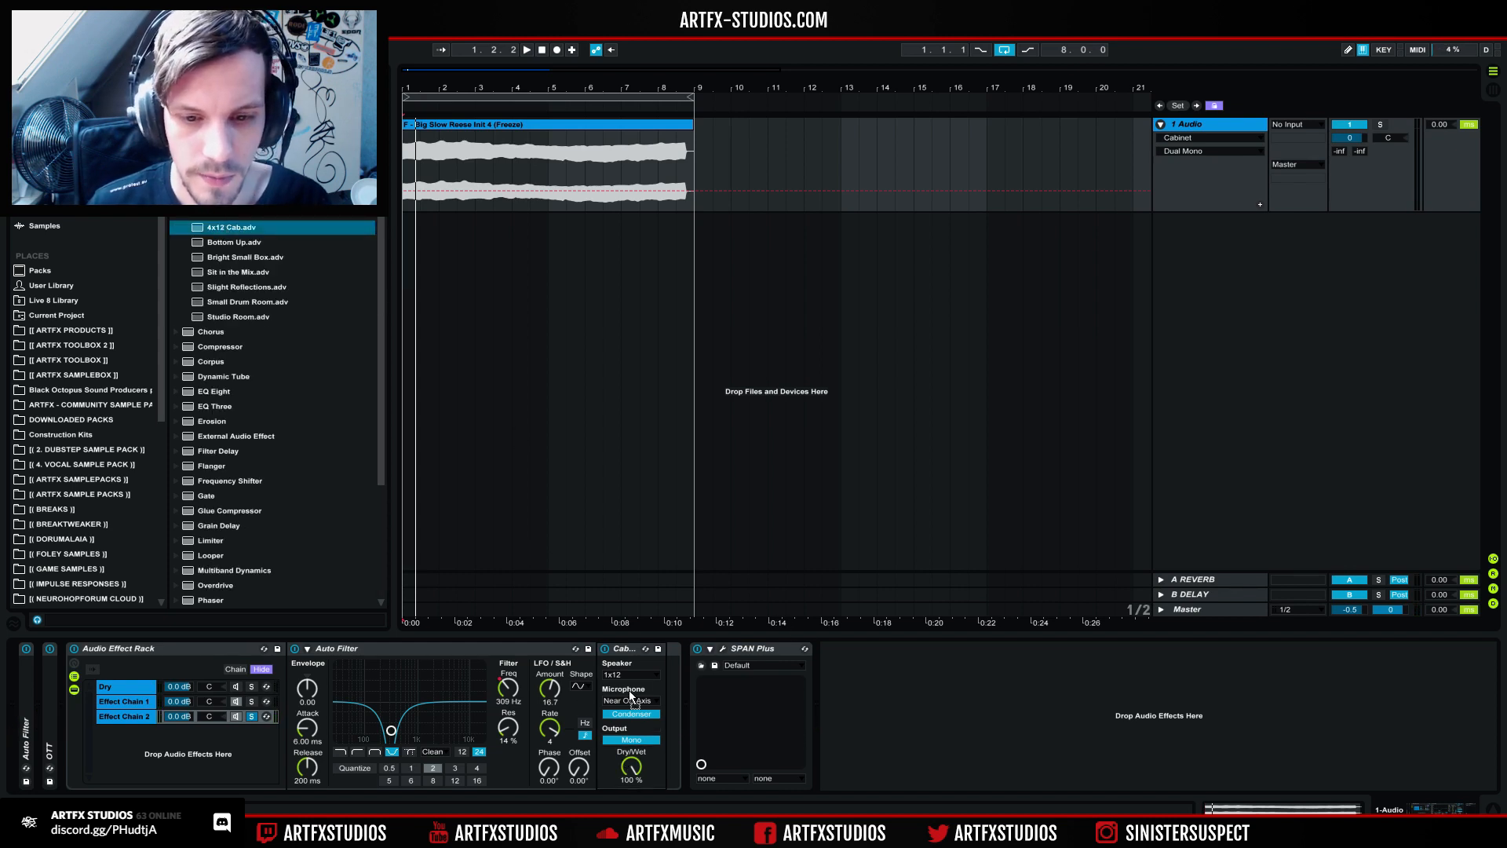
key(space)
drag(631, 764, 631, 800)
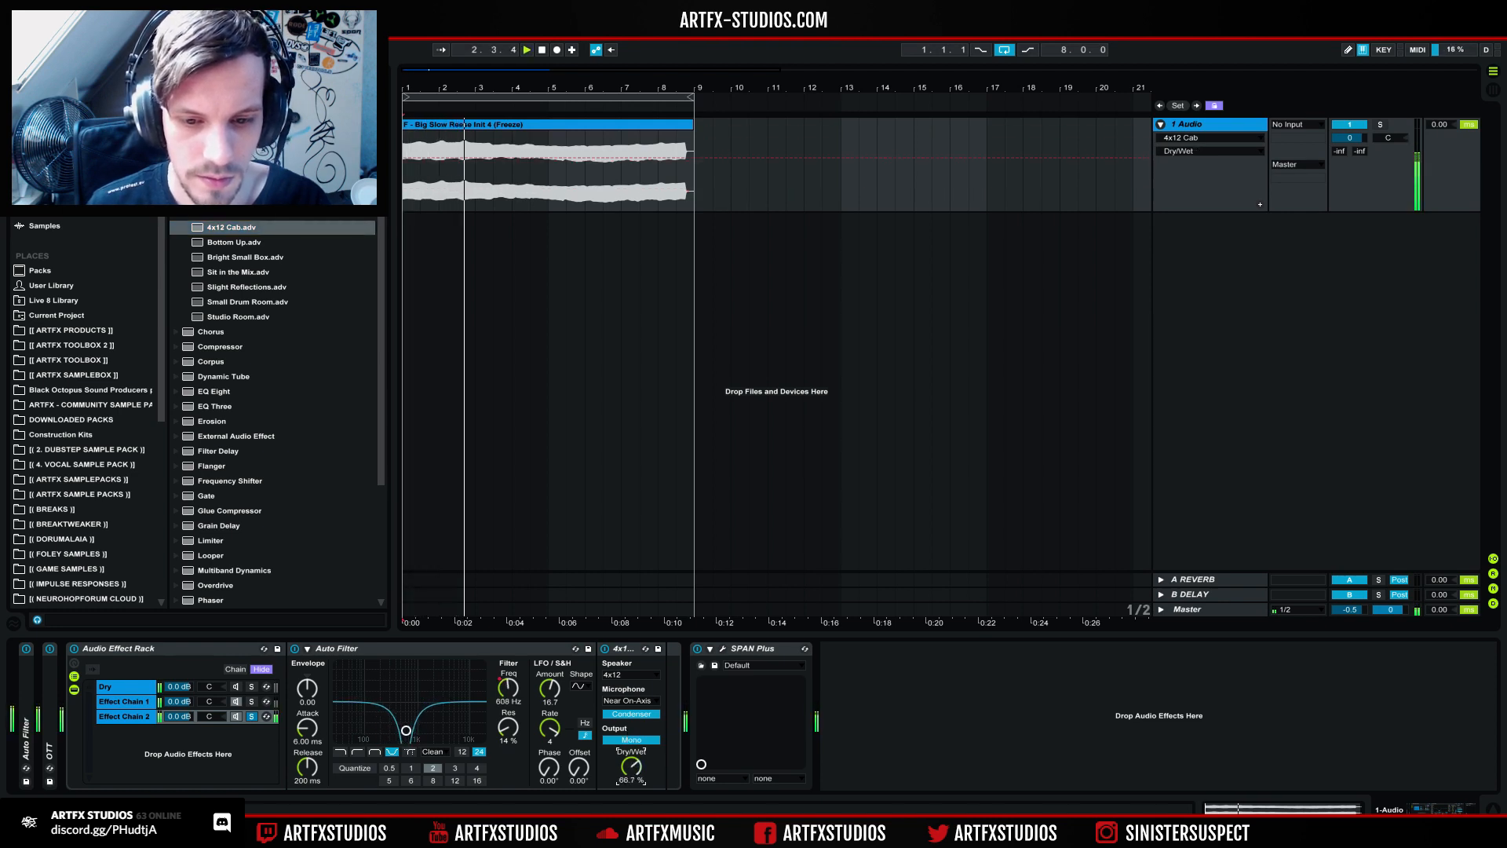
Step: Compare Effect Chain 2's sound with the Cabinet bypassed and enabled
click(605, 648)
key(space)
scroll(239, 393, down, 4)
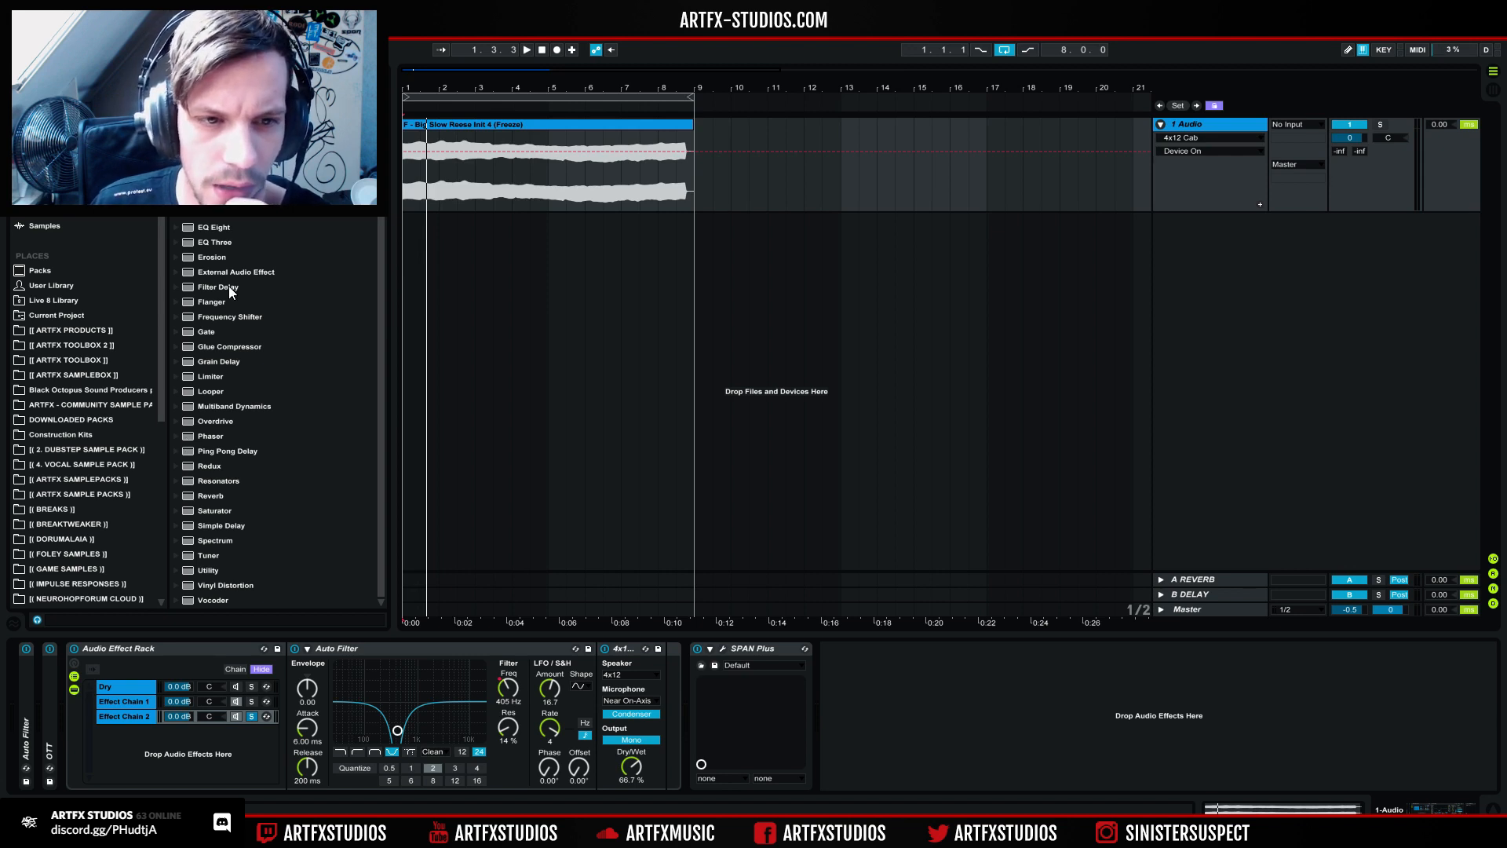
Step: Insert the SugarBytes WOW2 filter plug-in after the Cabinet in Effect Chain 2
scroll(219, 235, up, 1)
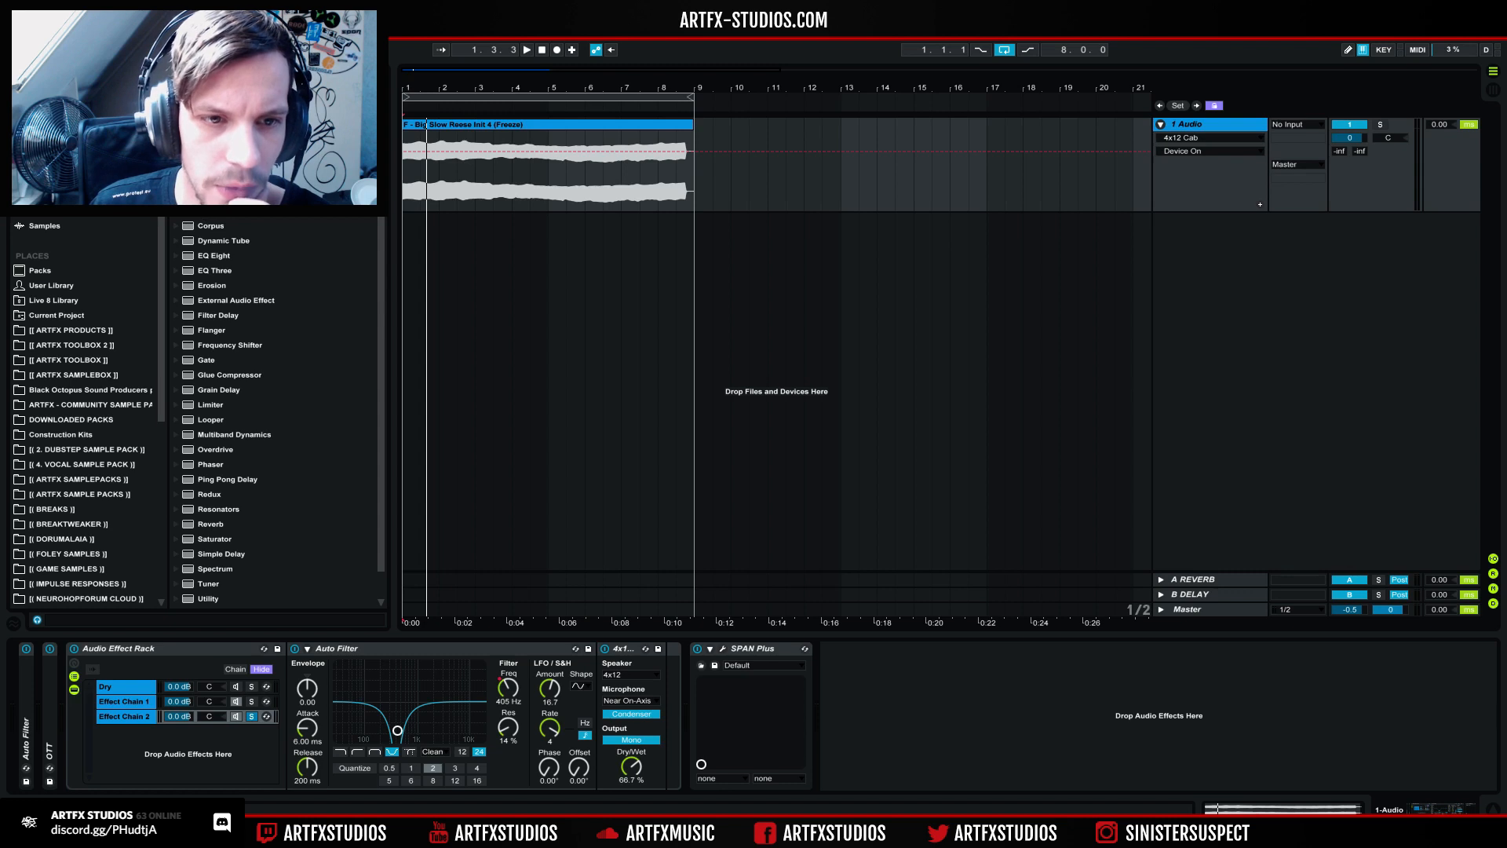
click(44, 195)
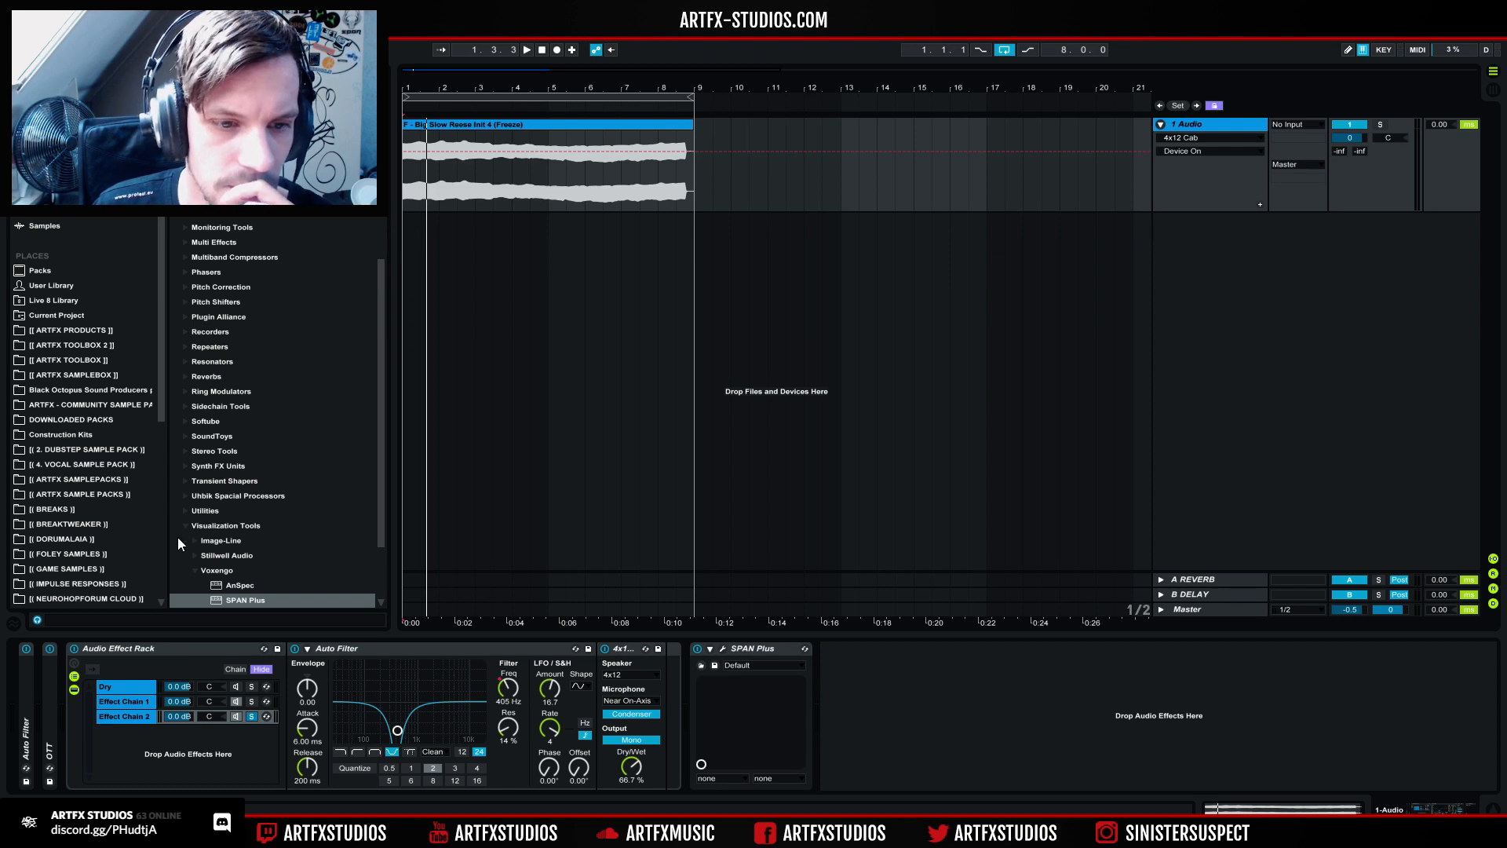
click(184, 528)
scroll(385, 331, up, 6)
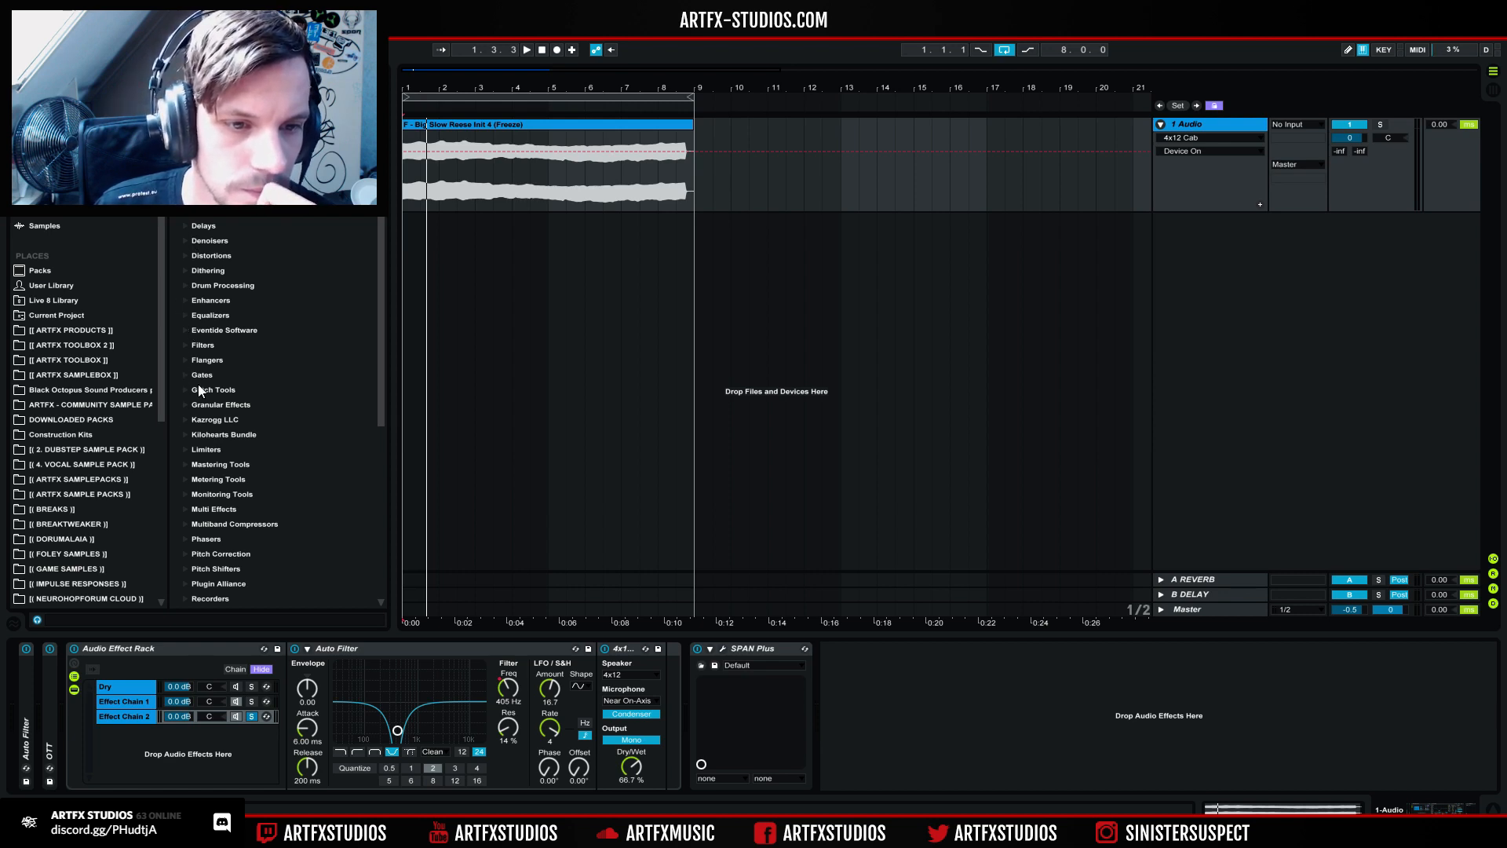
click(328, 347)
scroll(322, 357, down, 2)
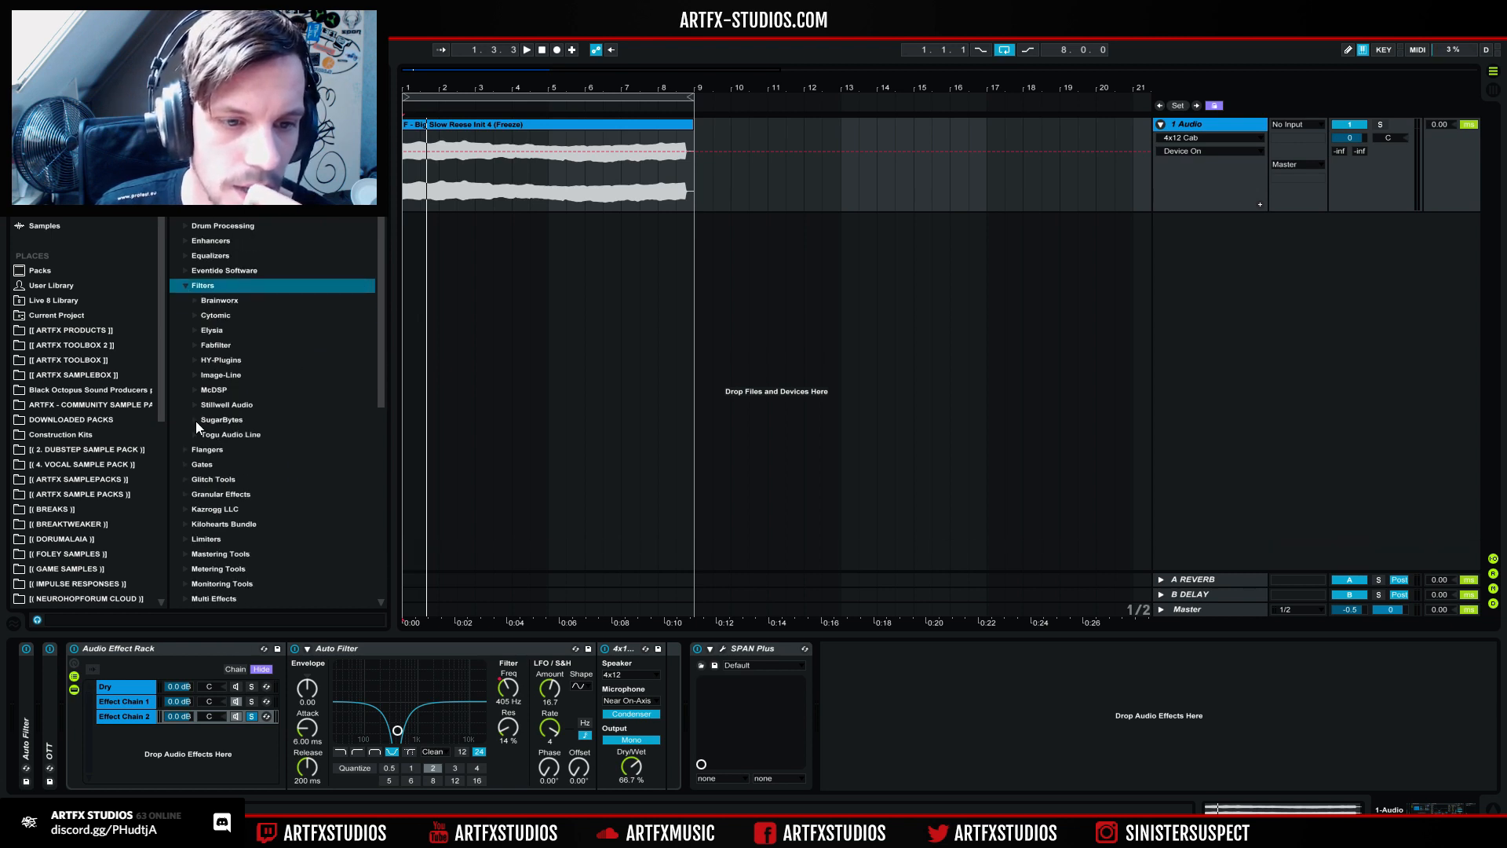
click(259, 419)
click(238, 434)
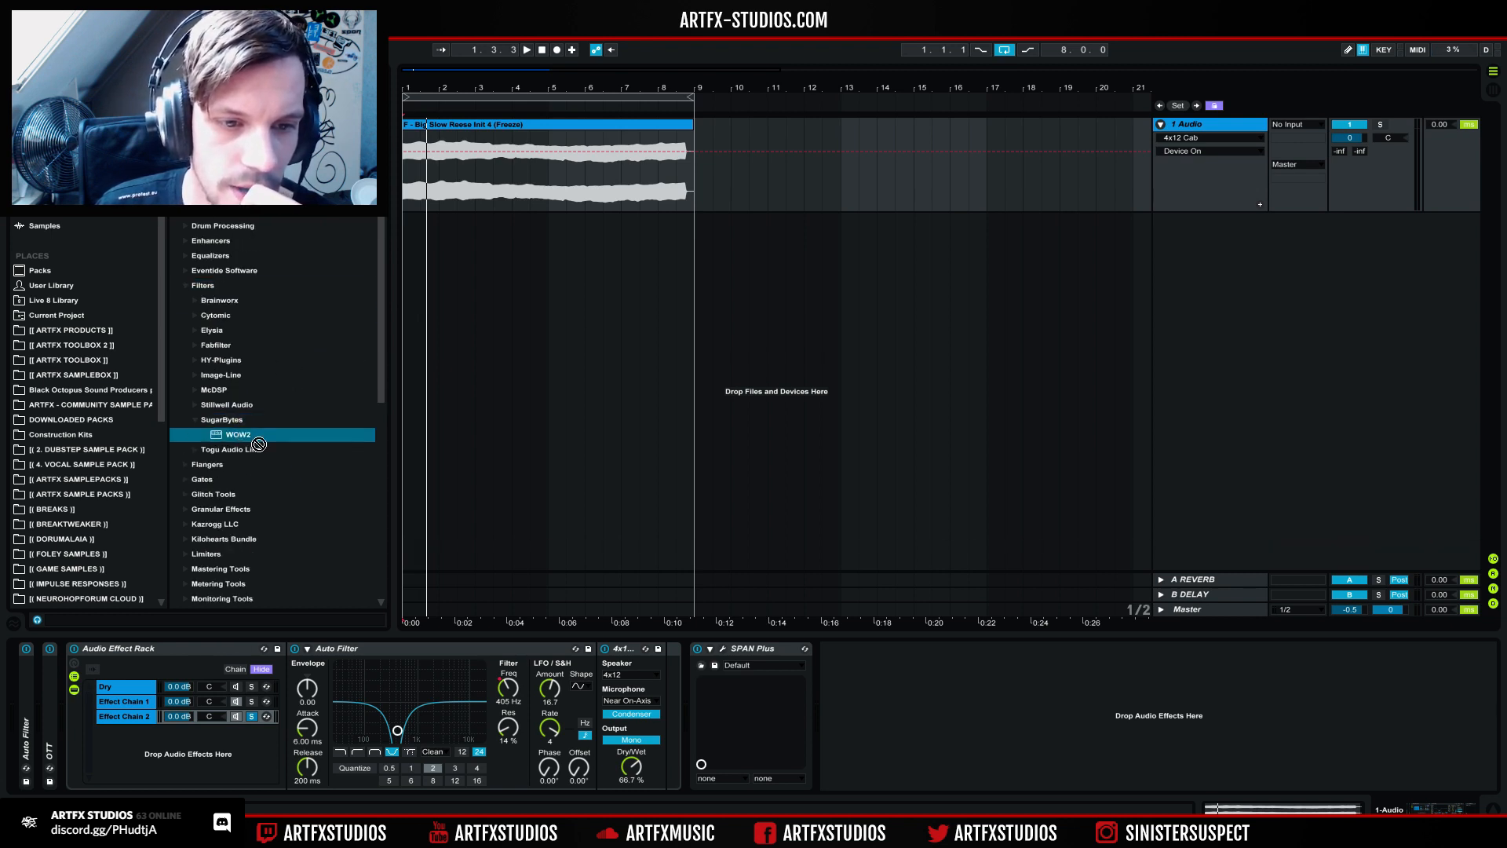
drag(636, 680, 661, 694)
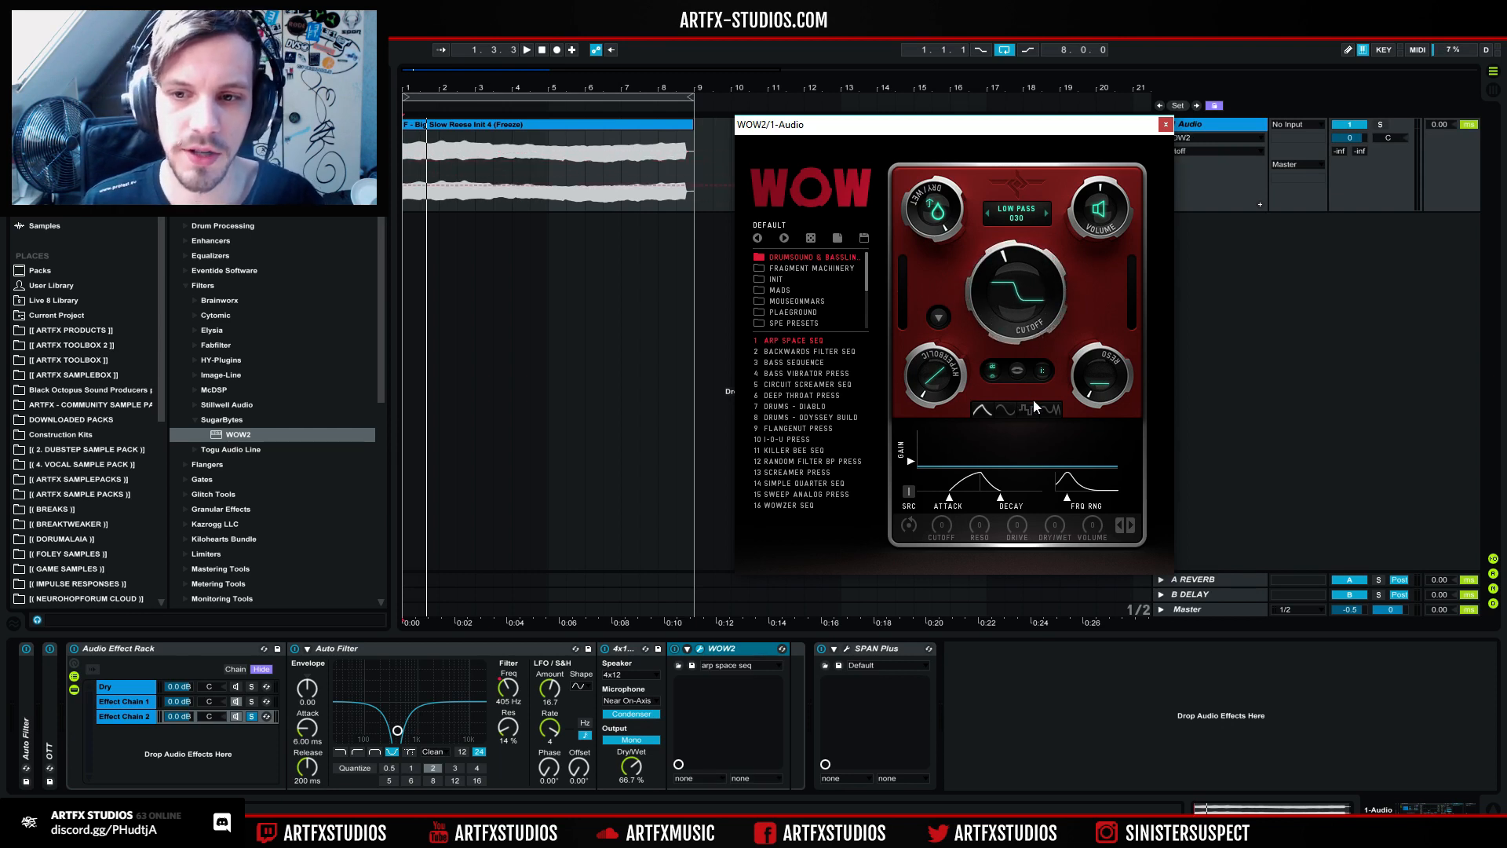
Step: Set WOW2's filter type to Band Reject, adjusting its cutoff and raising its resonance while the clip plays
key(space)
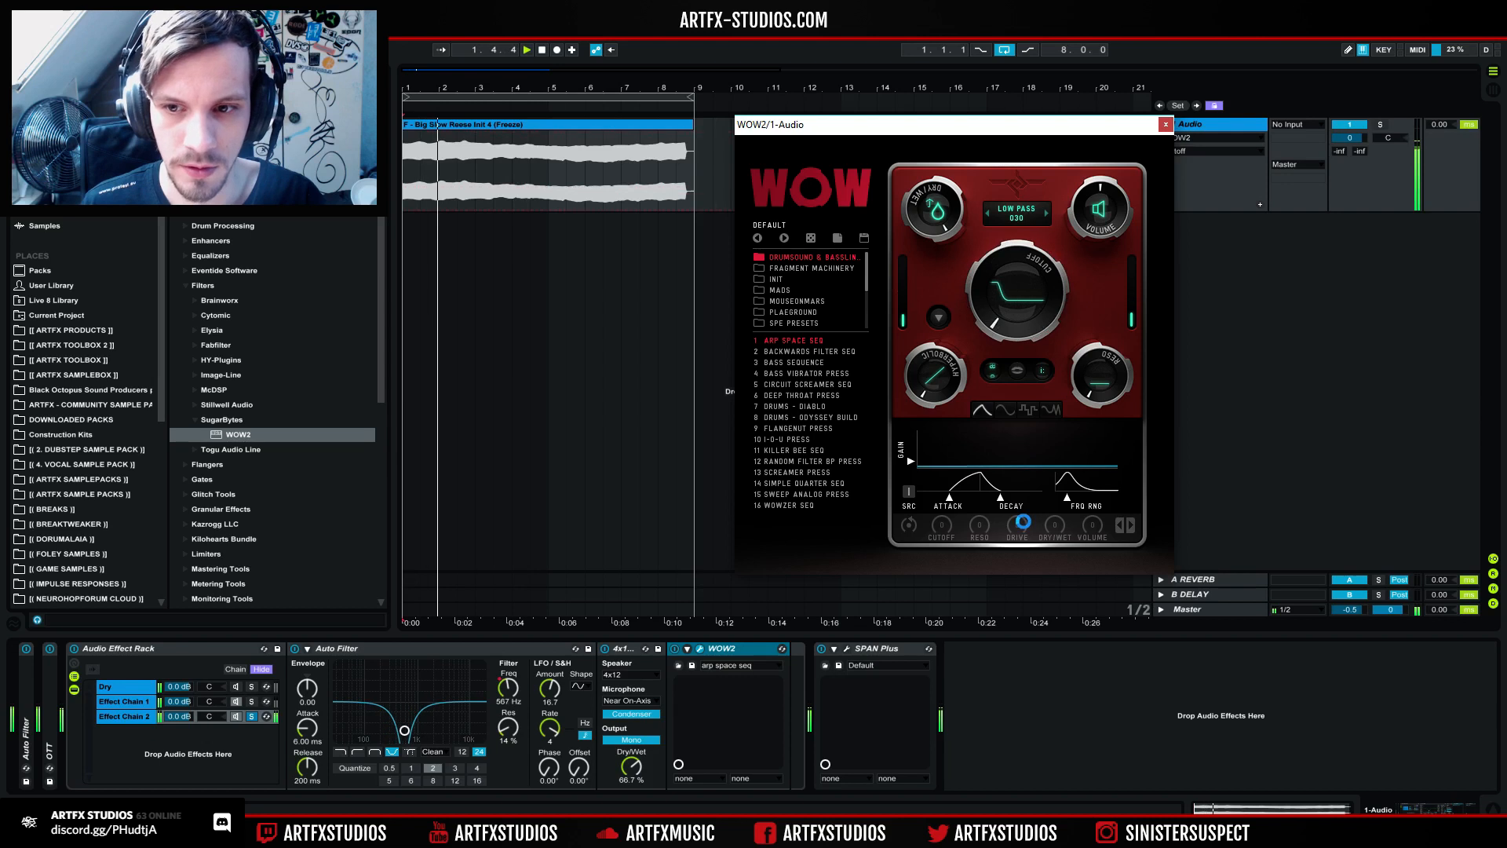
click(1011, 211)
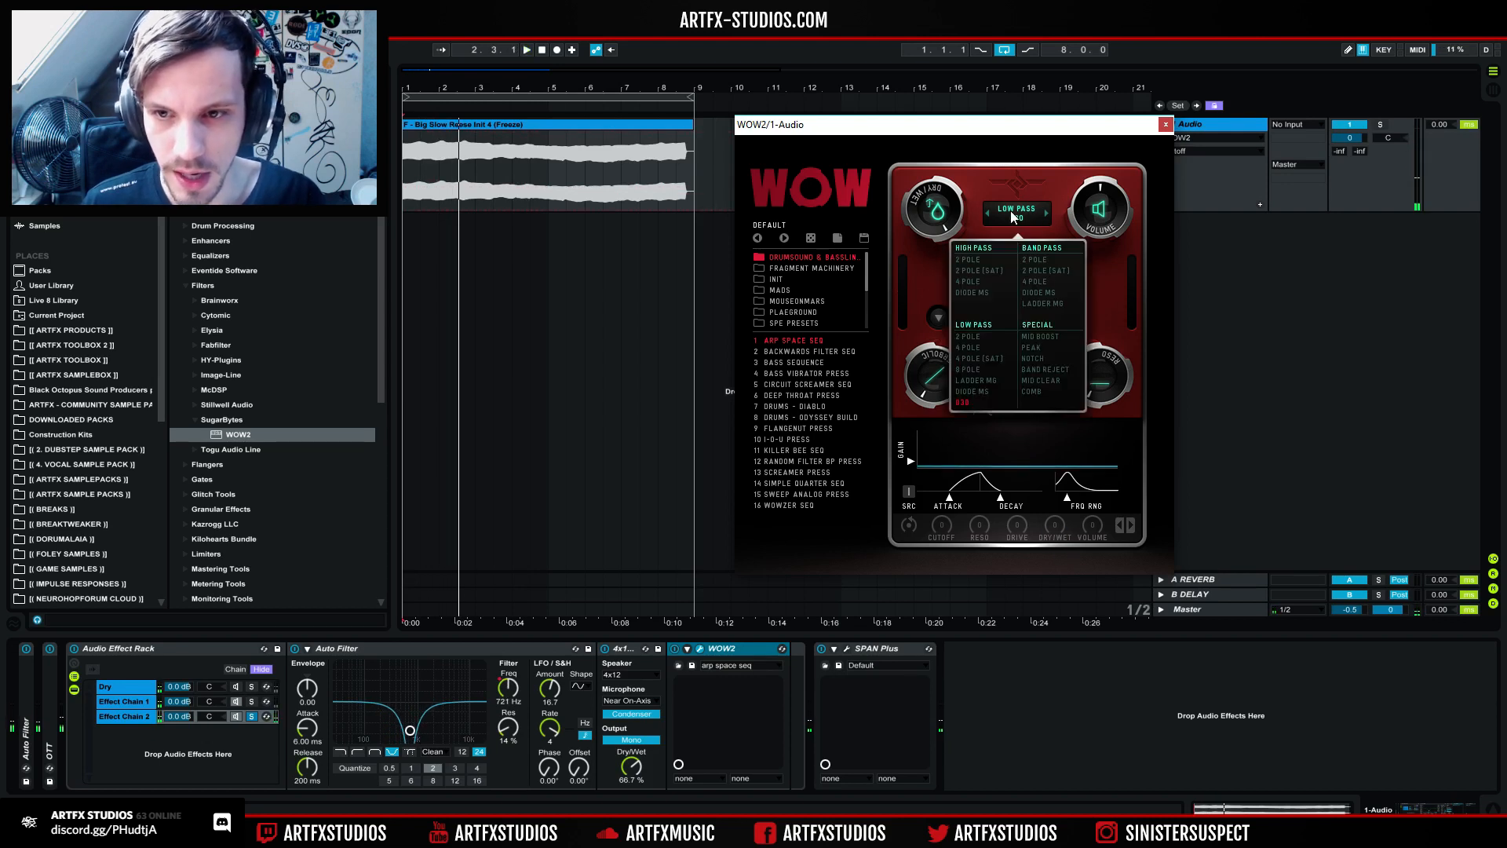
click(1042, 371)
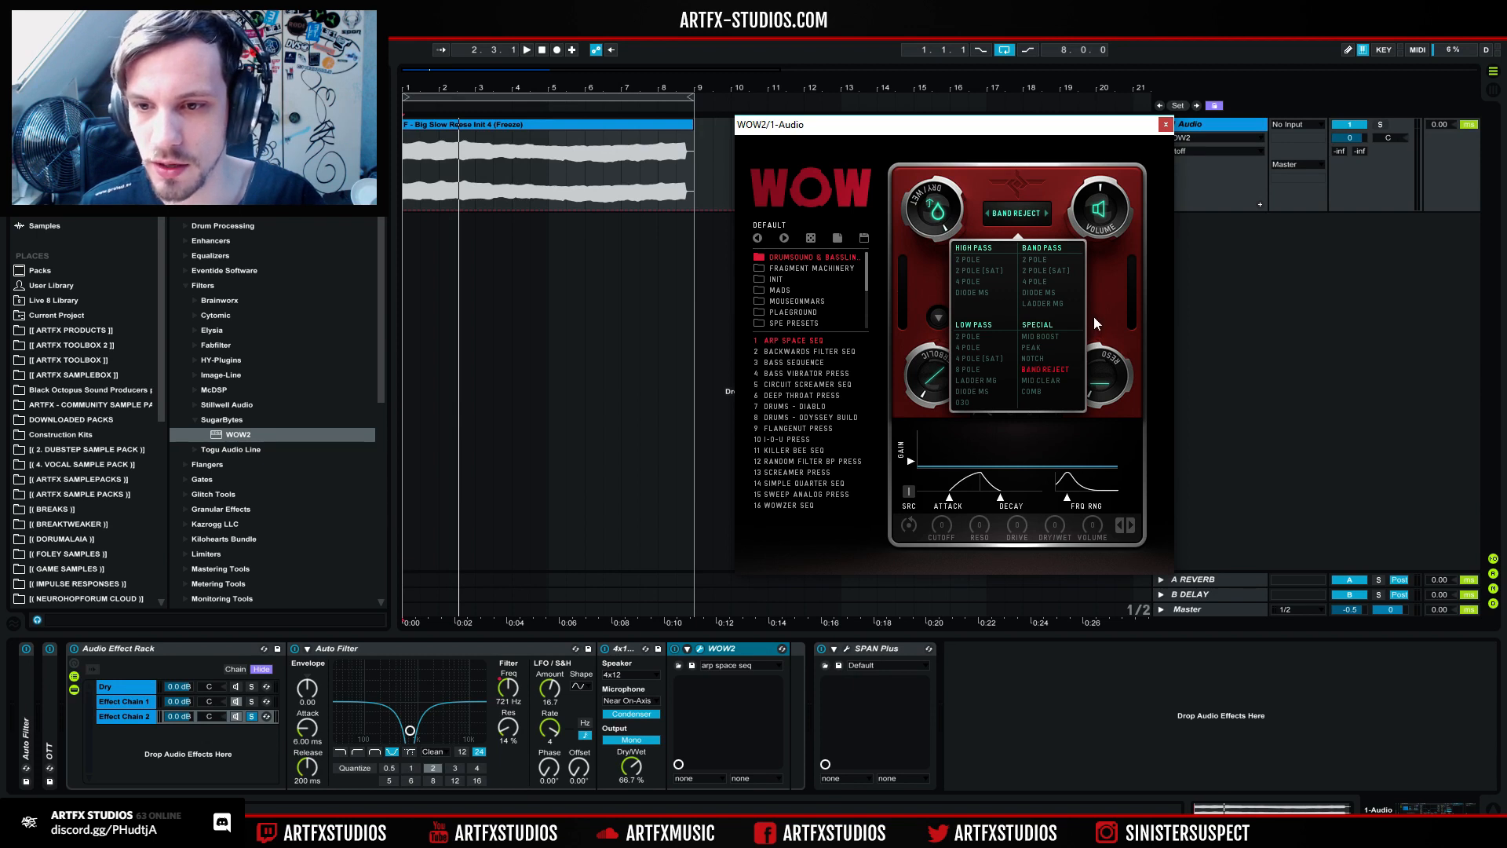
click(1099, 311)
key(space)
drag(1034, 188, 1018, 242)
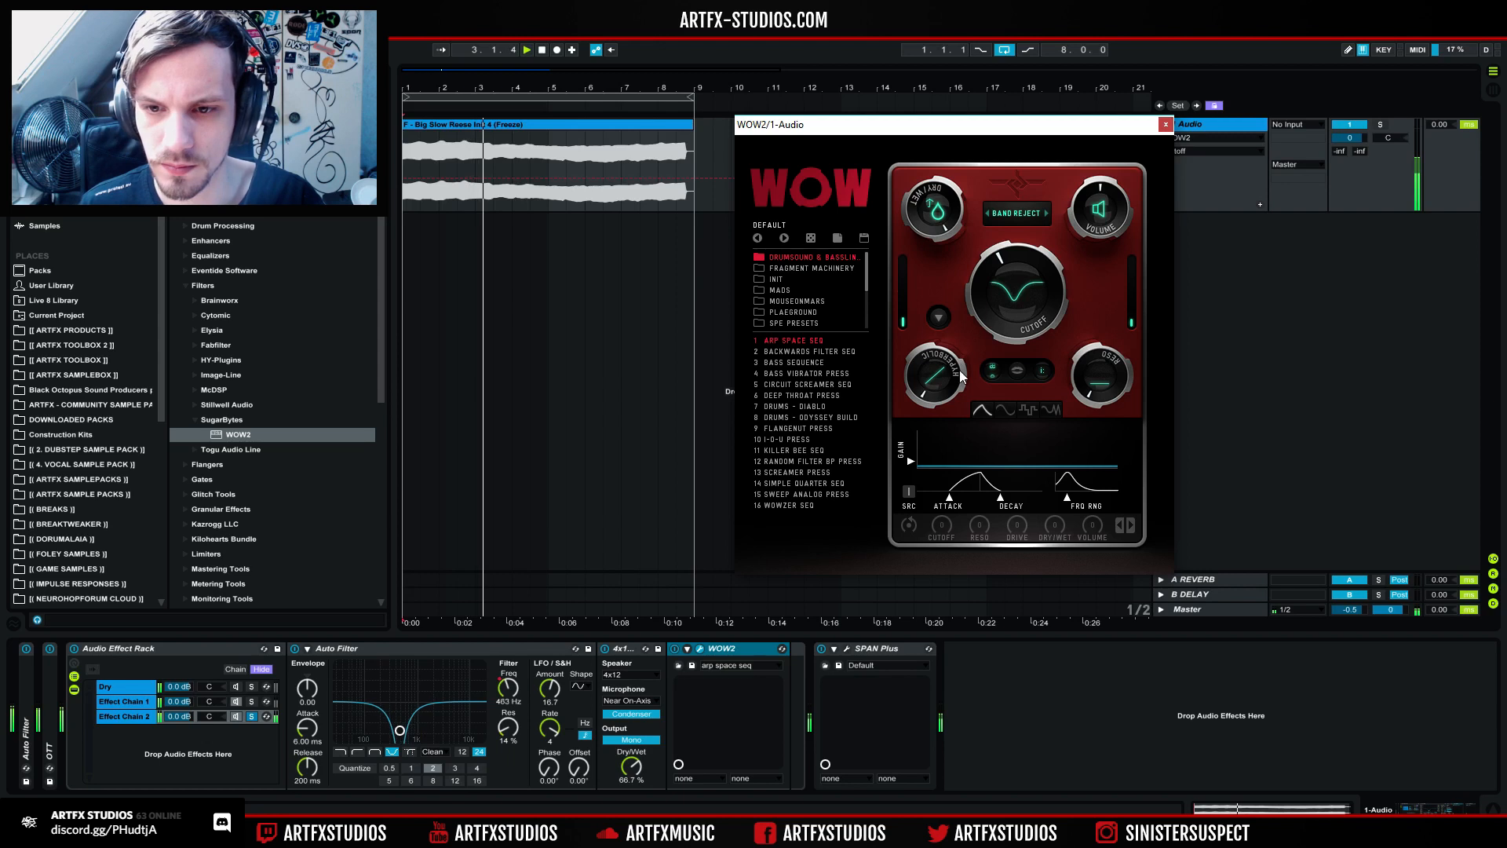
drag(1088, 392, 1124, 271)
mouse_move(1017, 295)
mouse_down()
mouse_move(1019, 350)
mouse_move(1060, 216)
mouse_move(1038, 317)
mouse_move(1062, 238)
mouse_move(1043, 306)
mouse_up()
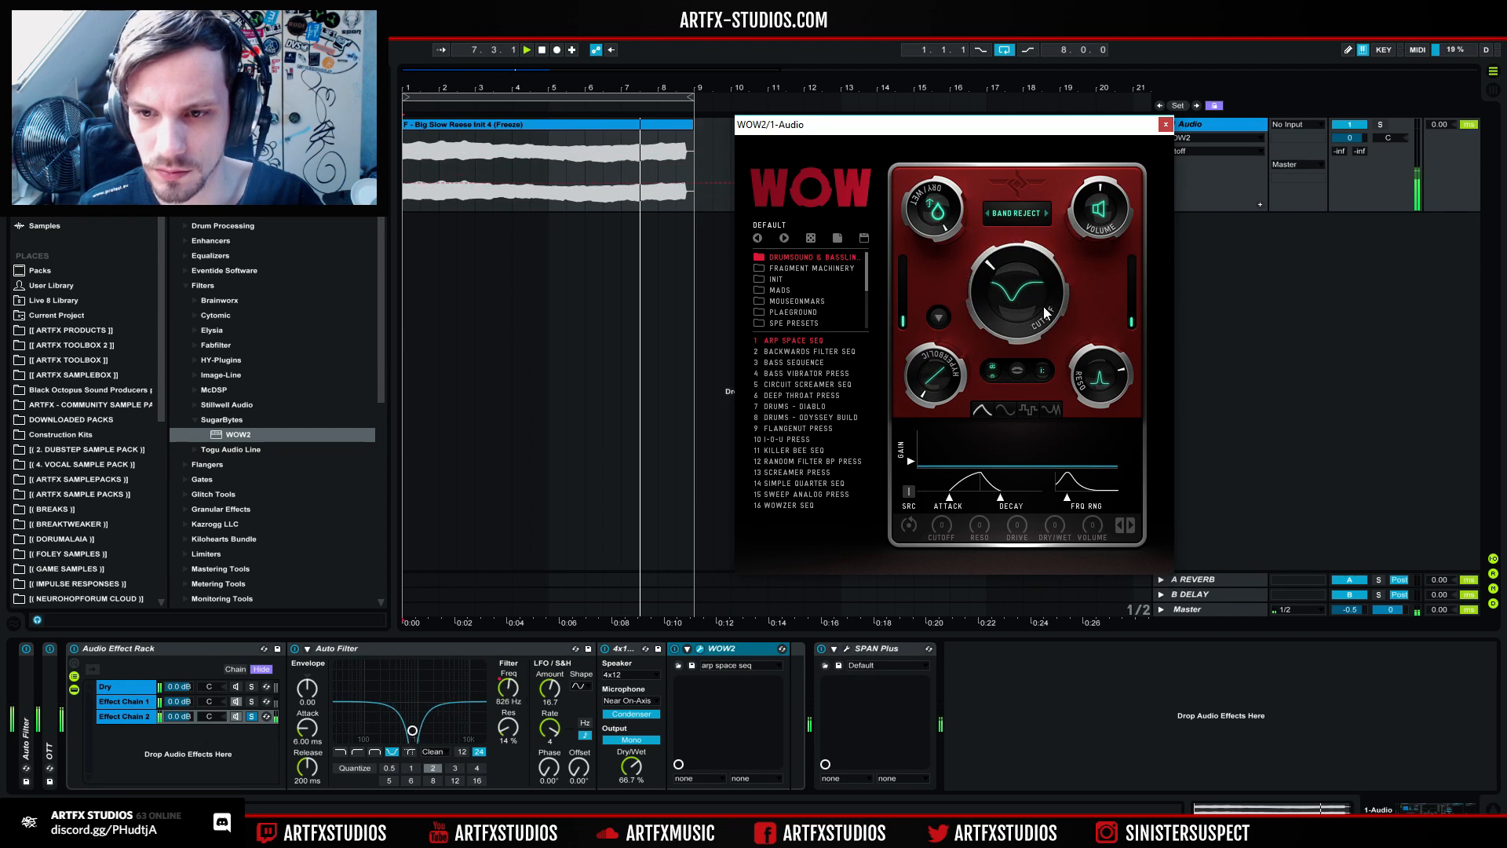
Step: Modulate WOW2's cutoff by +48 with the wave LFO and lower the resonance during playback
mouse_move(1006, 303)
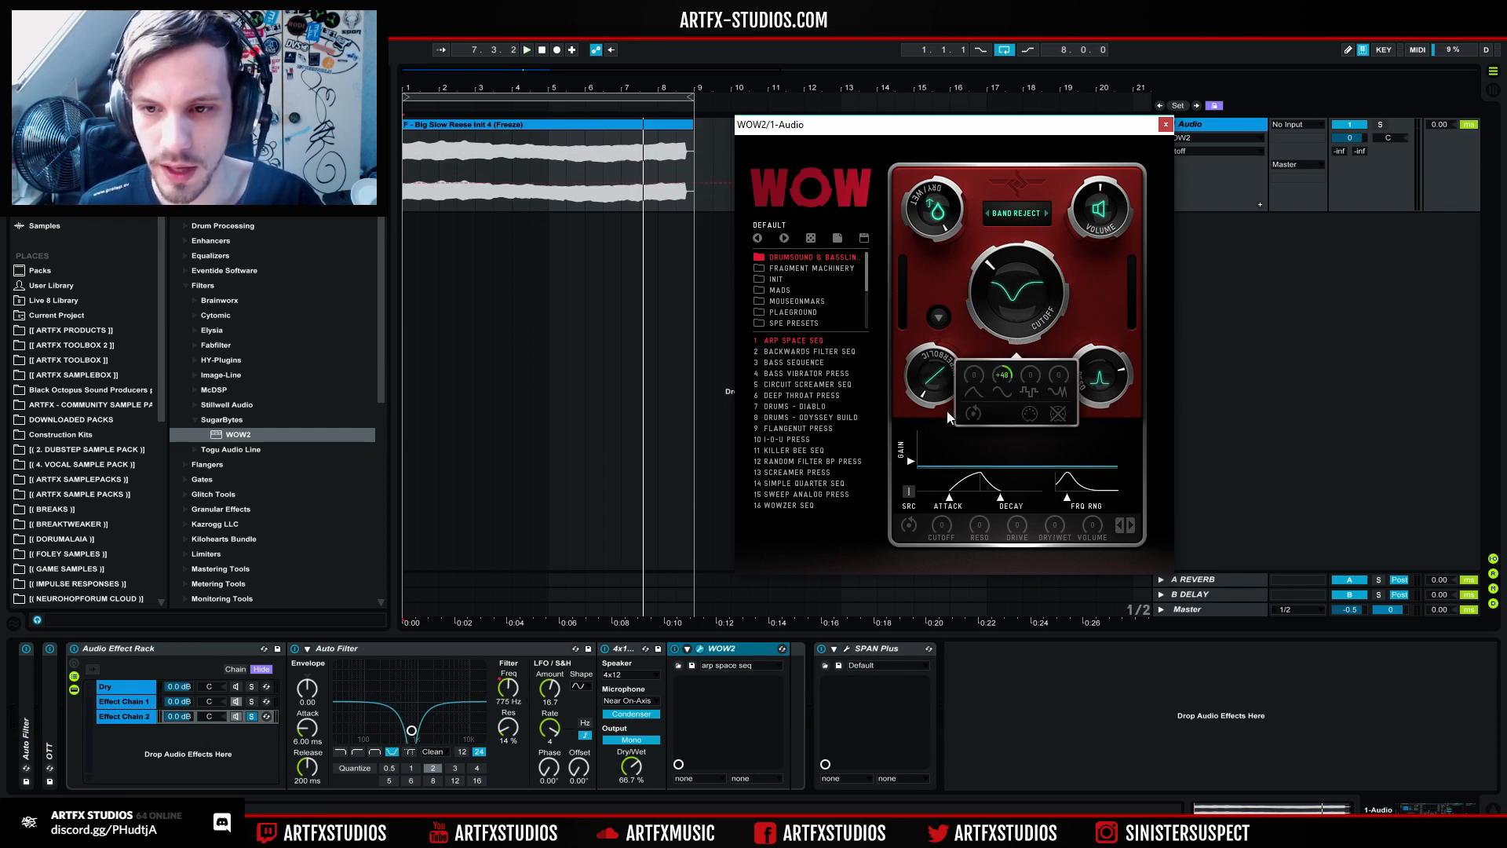
key(space)
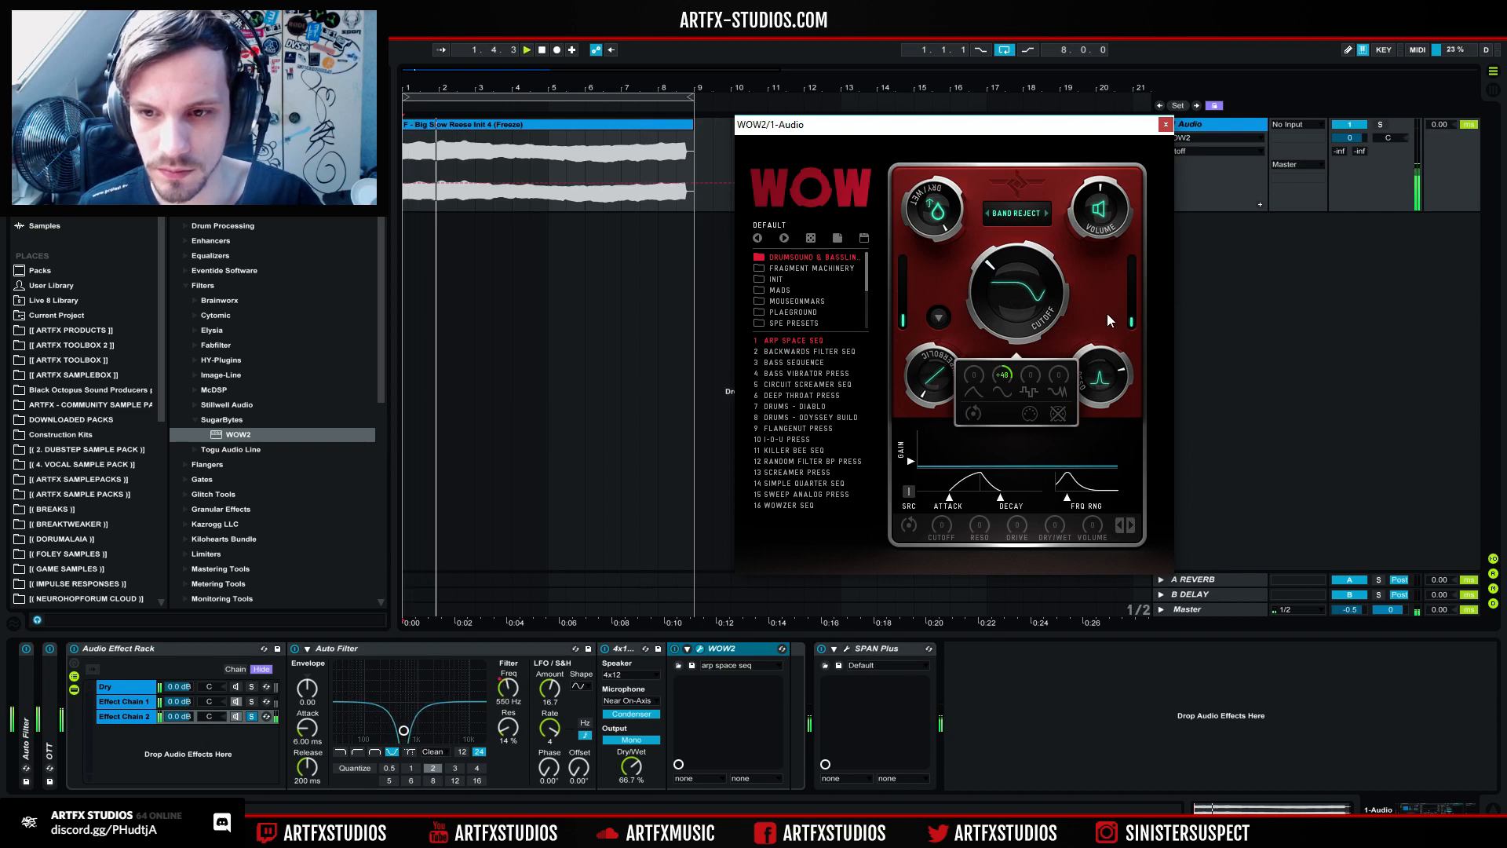
click(1088, 365)
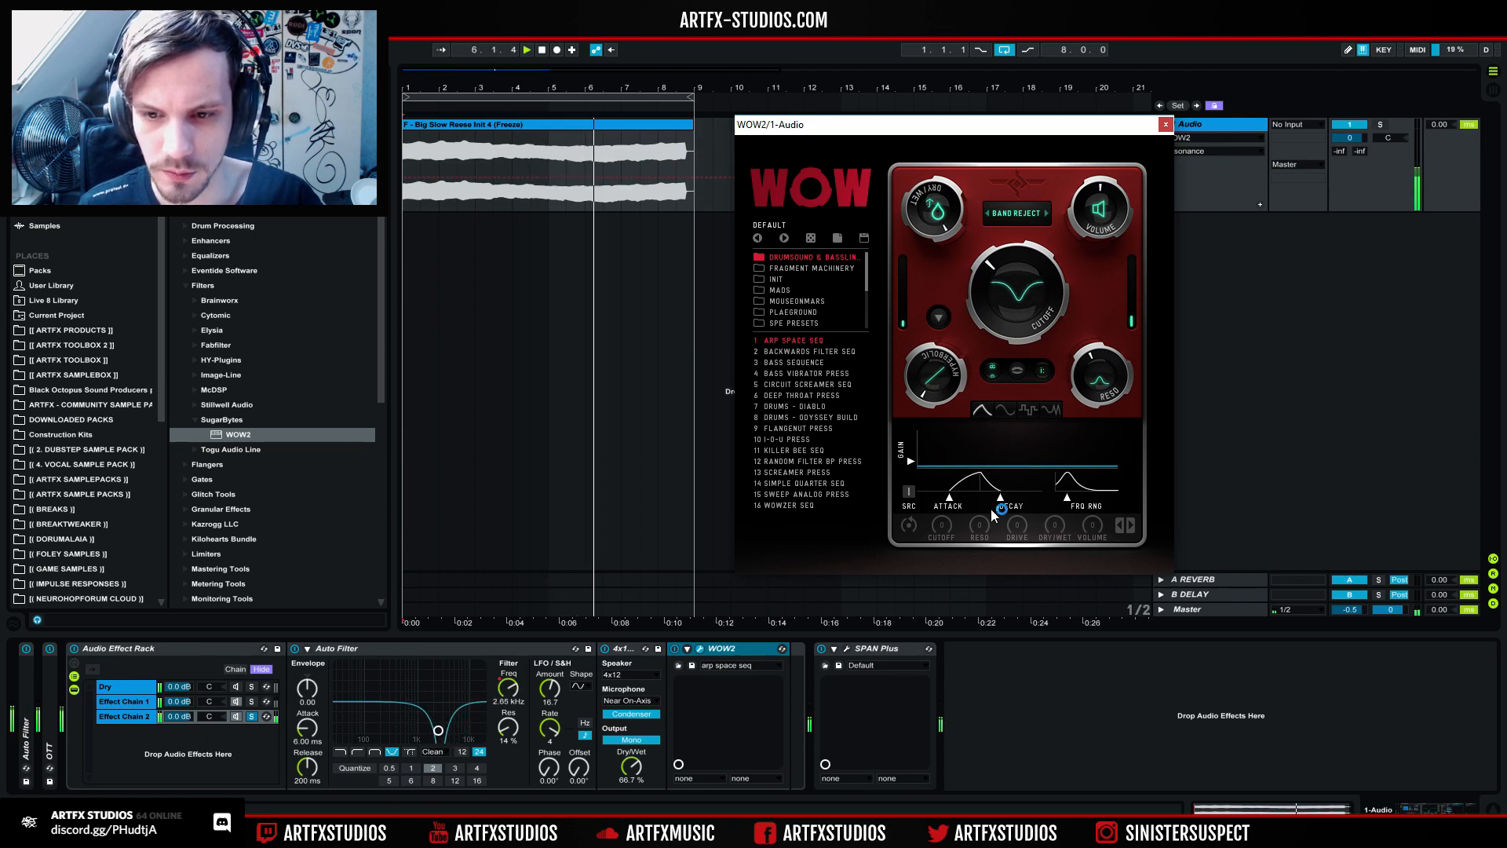
Step: Slow down the rate of WOW2's wave LFO and reshape its wave into a more triangular curve
click(1006, 409)
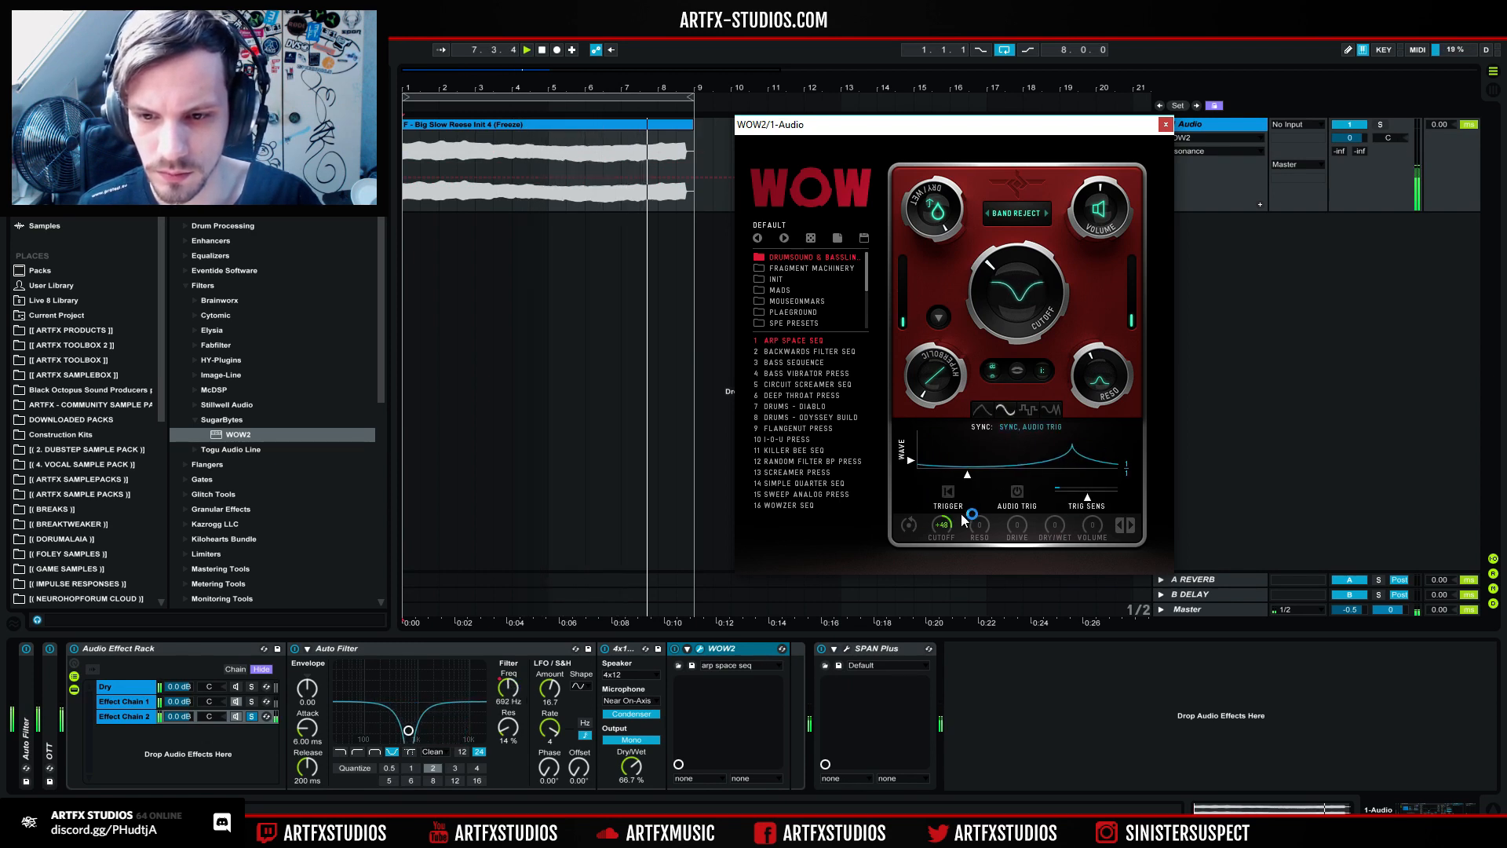
mouse_move(966, 476)
mouse_down()
mouse_move(1005, 483)
mouse_move(942, 475)
mouse_up()
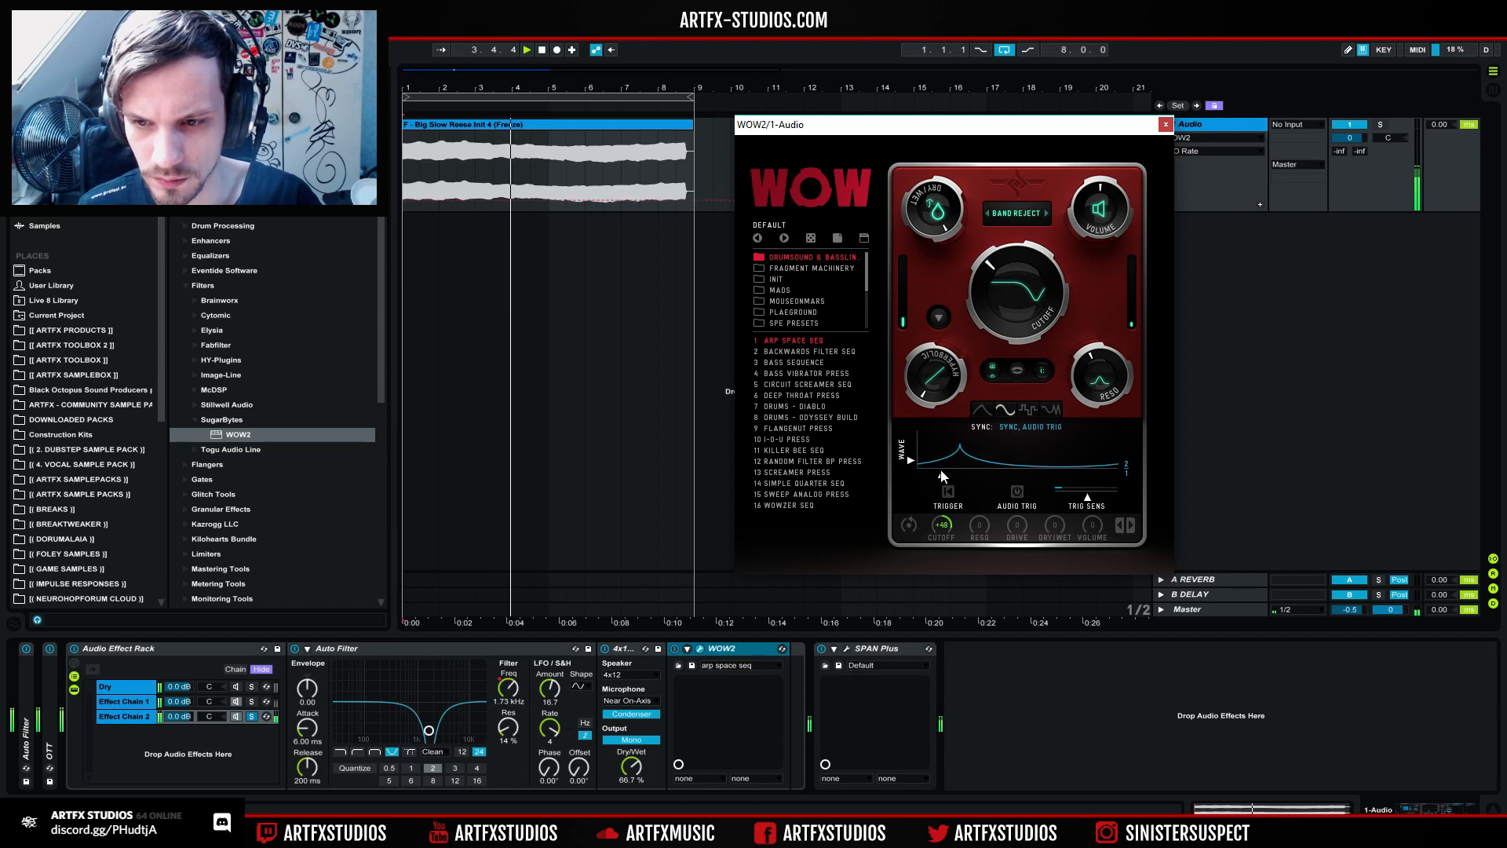
drag(911, 461, 916, 429)
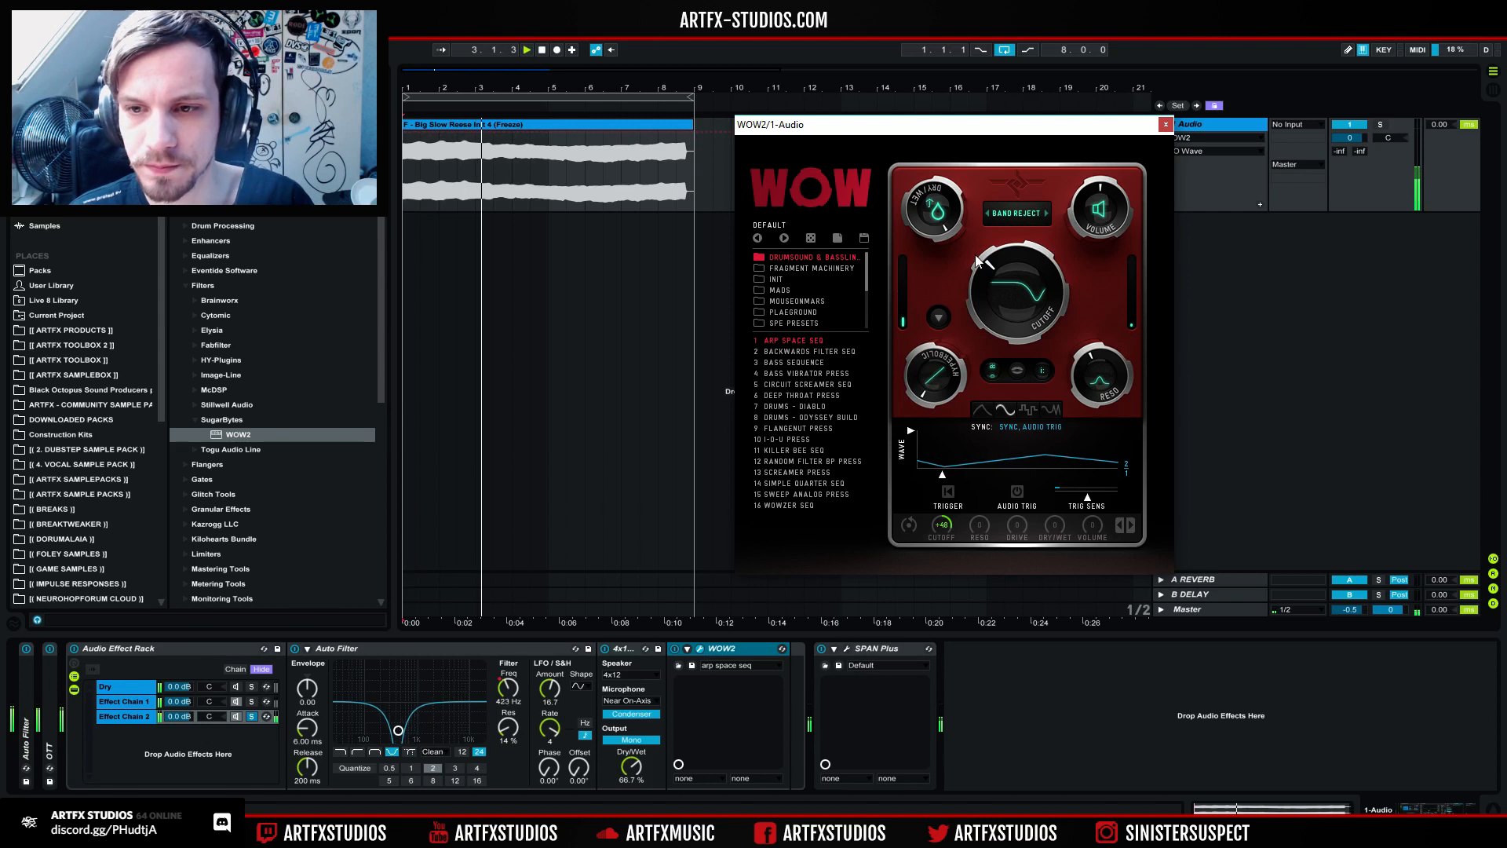
Step: Increase WOW2's Hyperbolic drive and set the wave LFO's resonance modulation to +10, auditioning the clip
drag(938, 380, 938, 342)
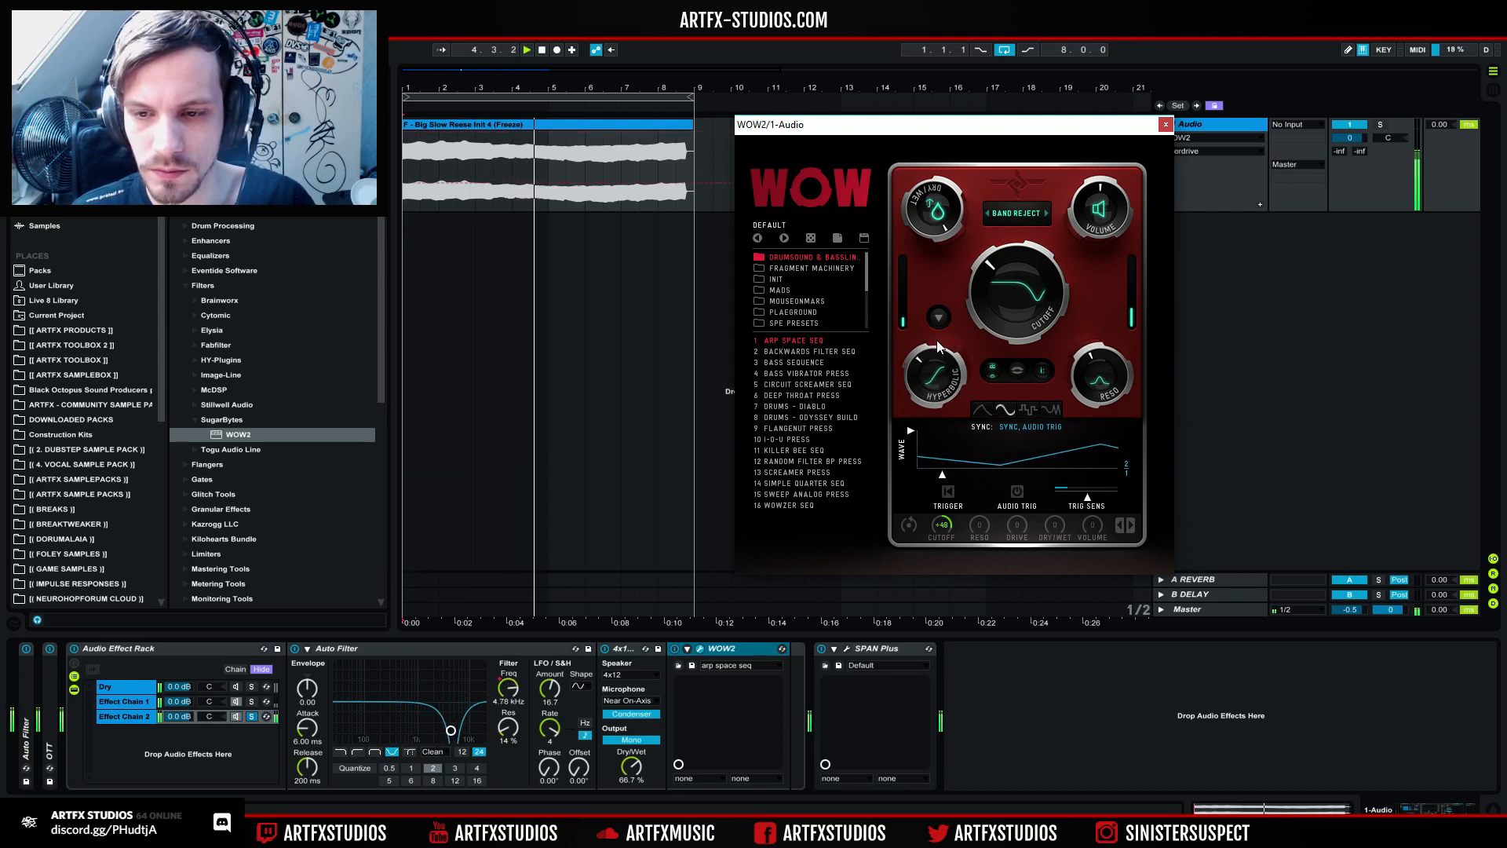
key(space)
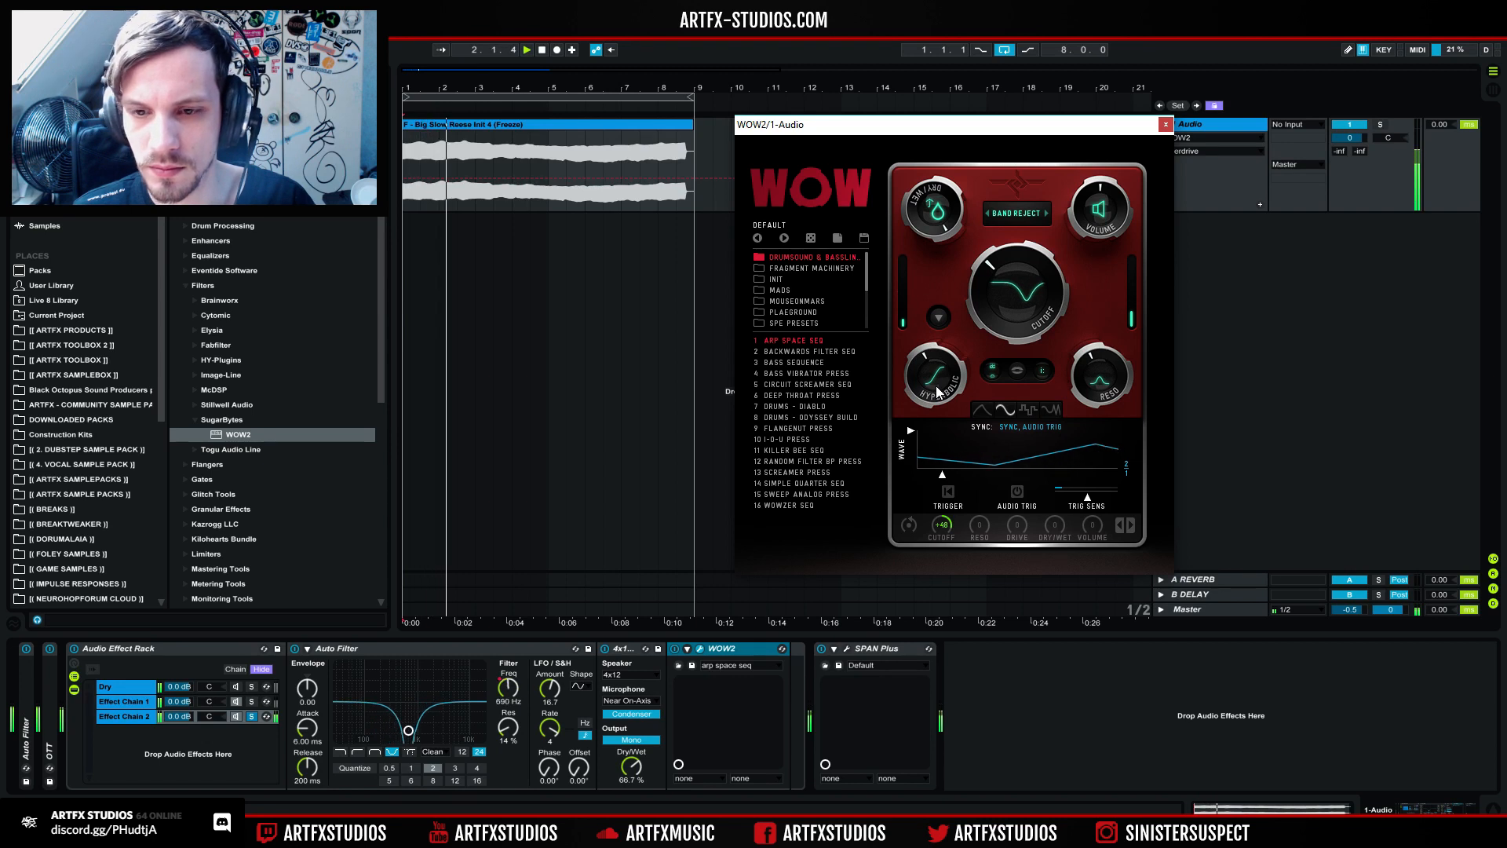
key(space)
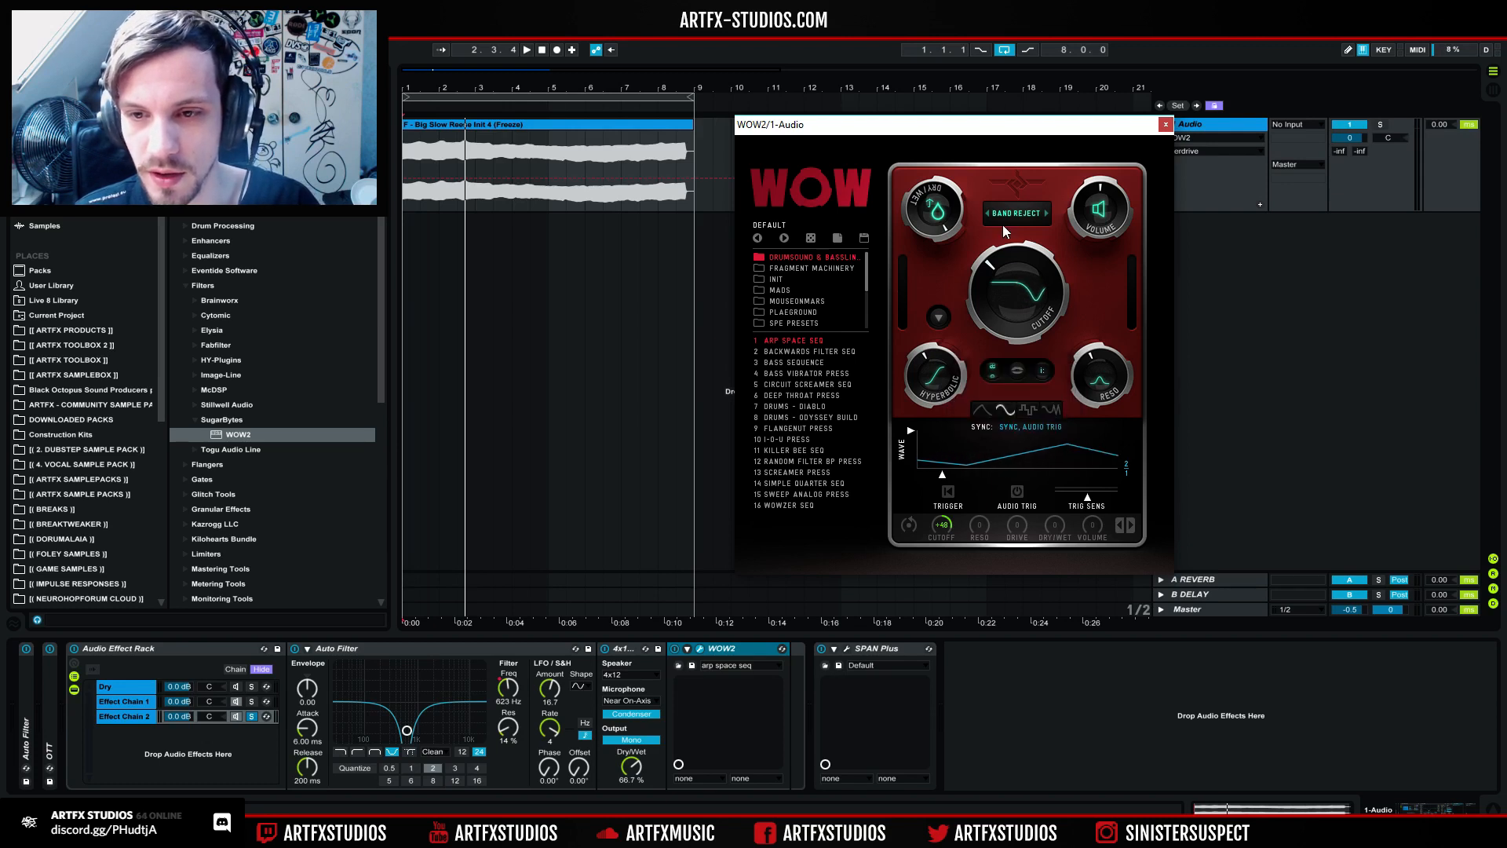
key(space)
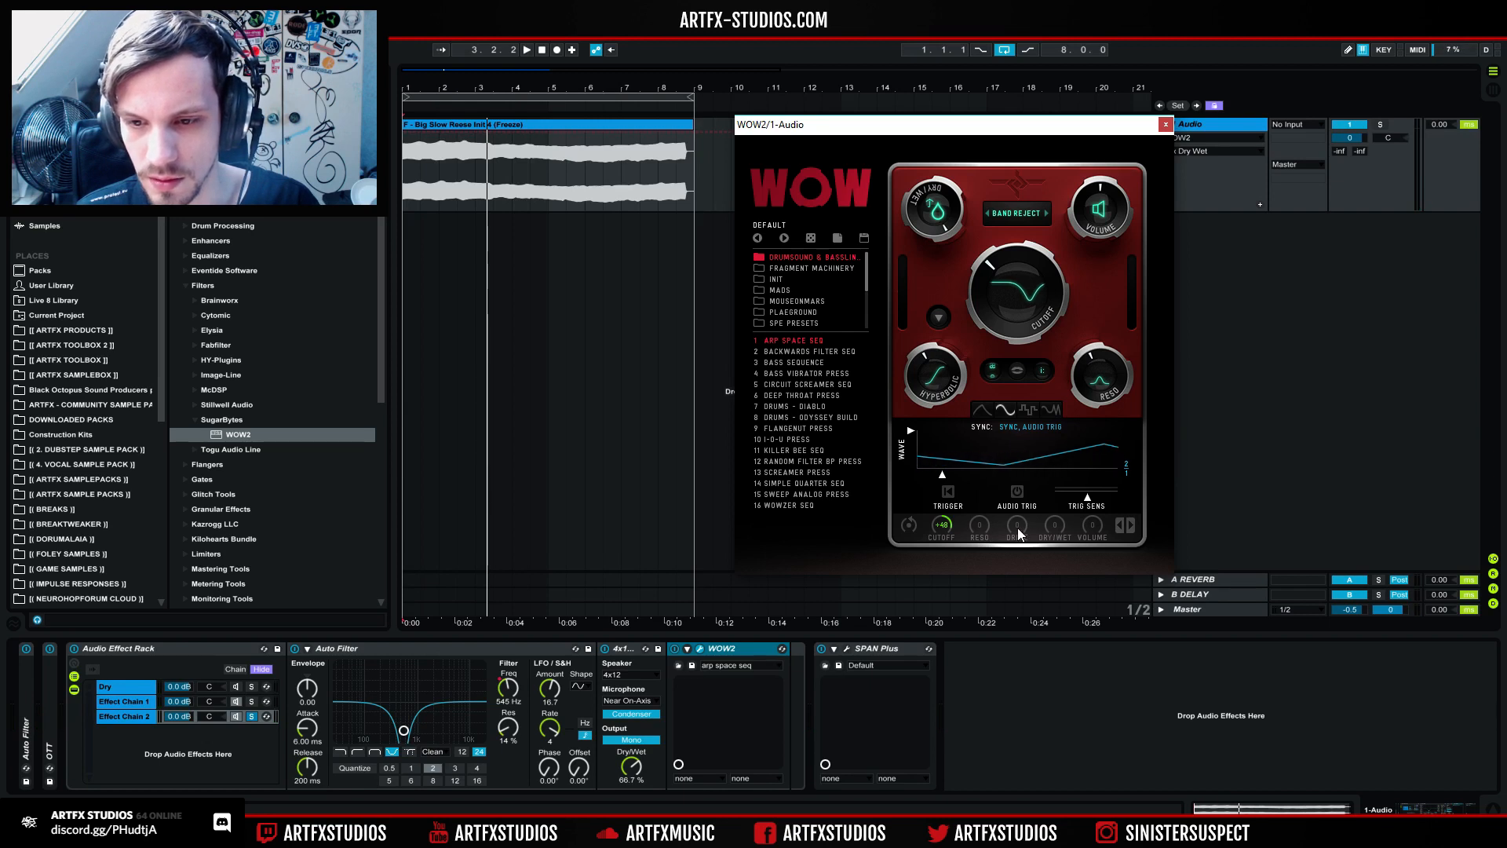
mouse_move(979, 527)
mouse_down()
mouse_move(977, 551)
mouse_move(985, 505)
mouse_up()
key(space)
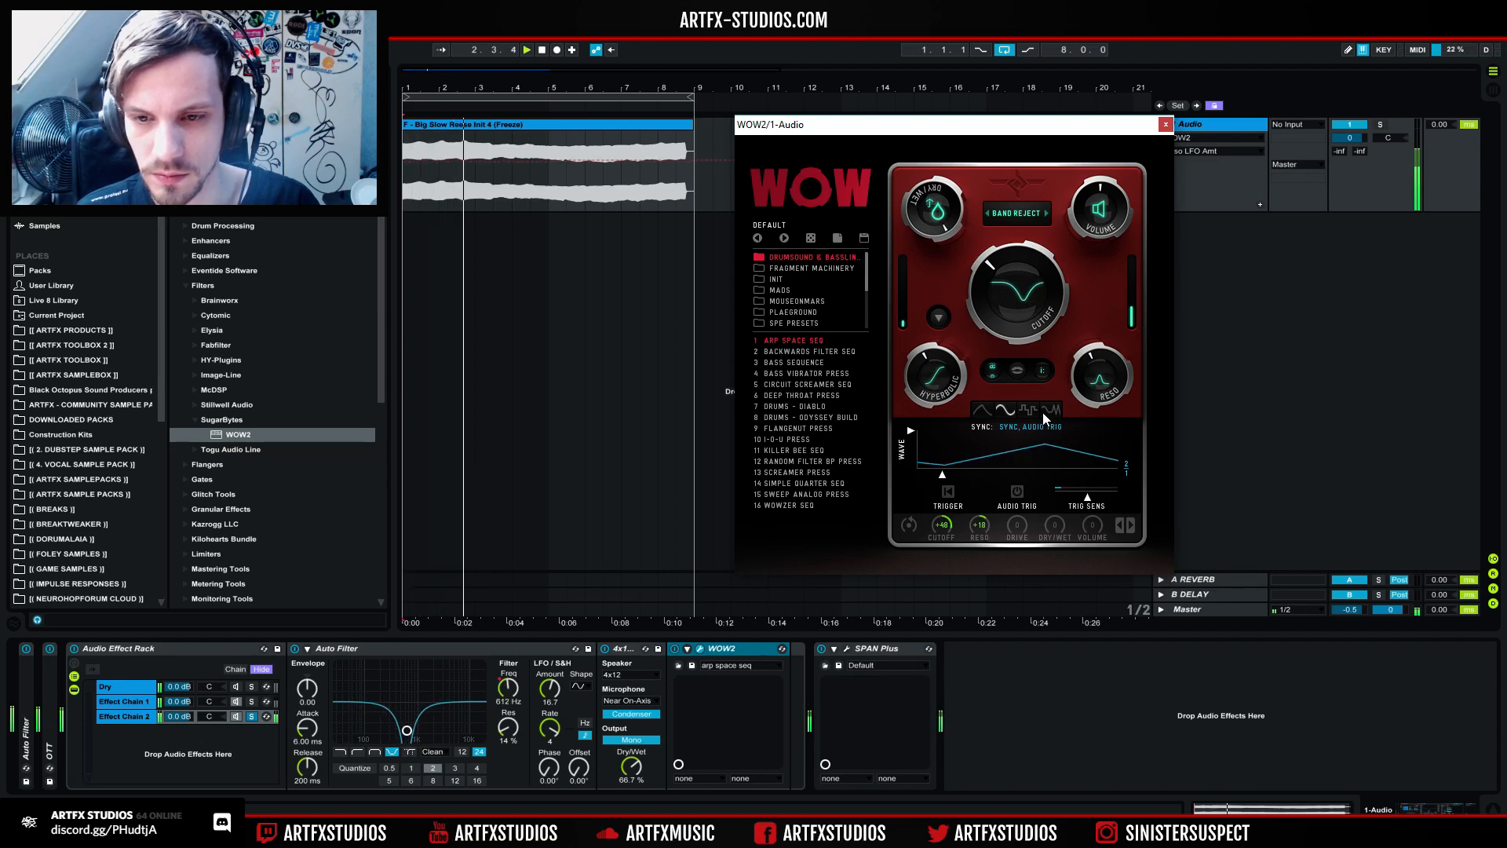
Step: Audition WOW2's drive types, choose Sine and adjust the drive amount
click(938, 318)
click(941, 220)
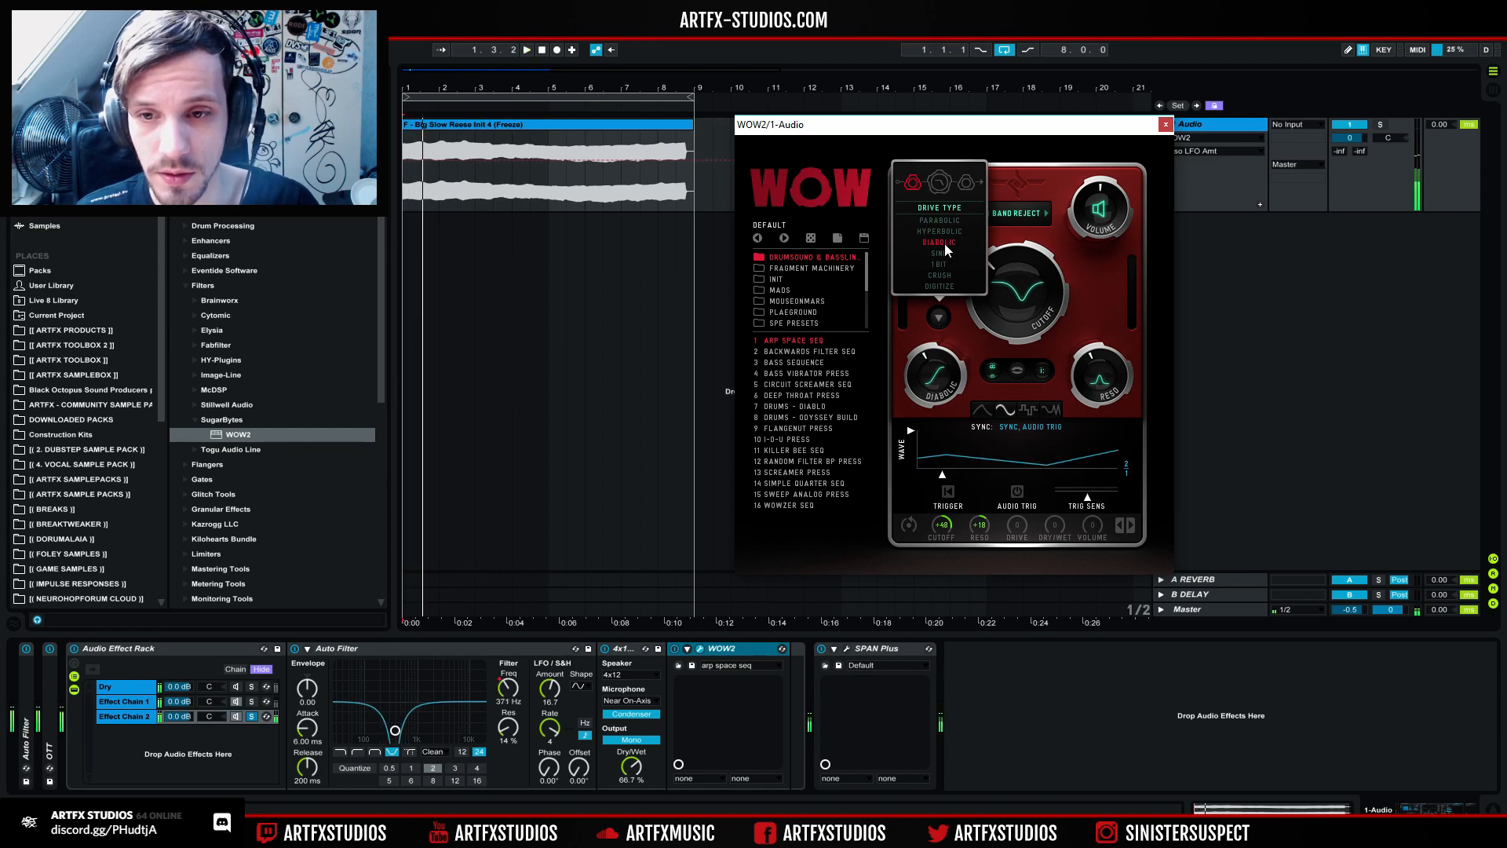
click(940, 252)
click(942, 264)
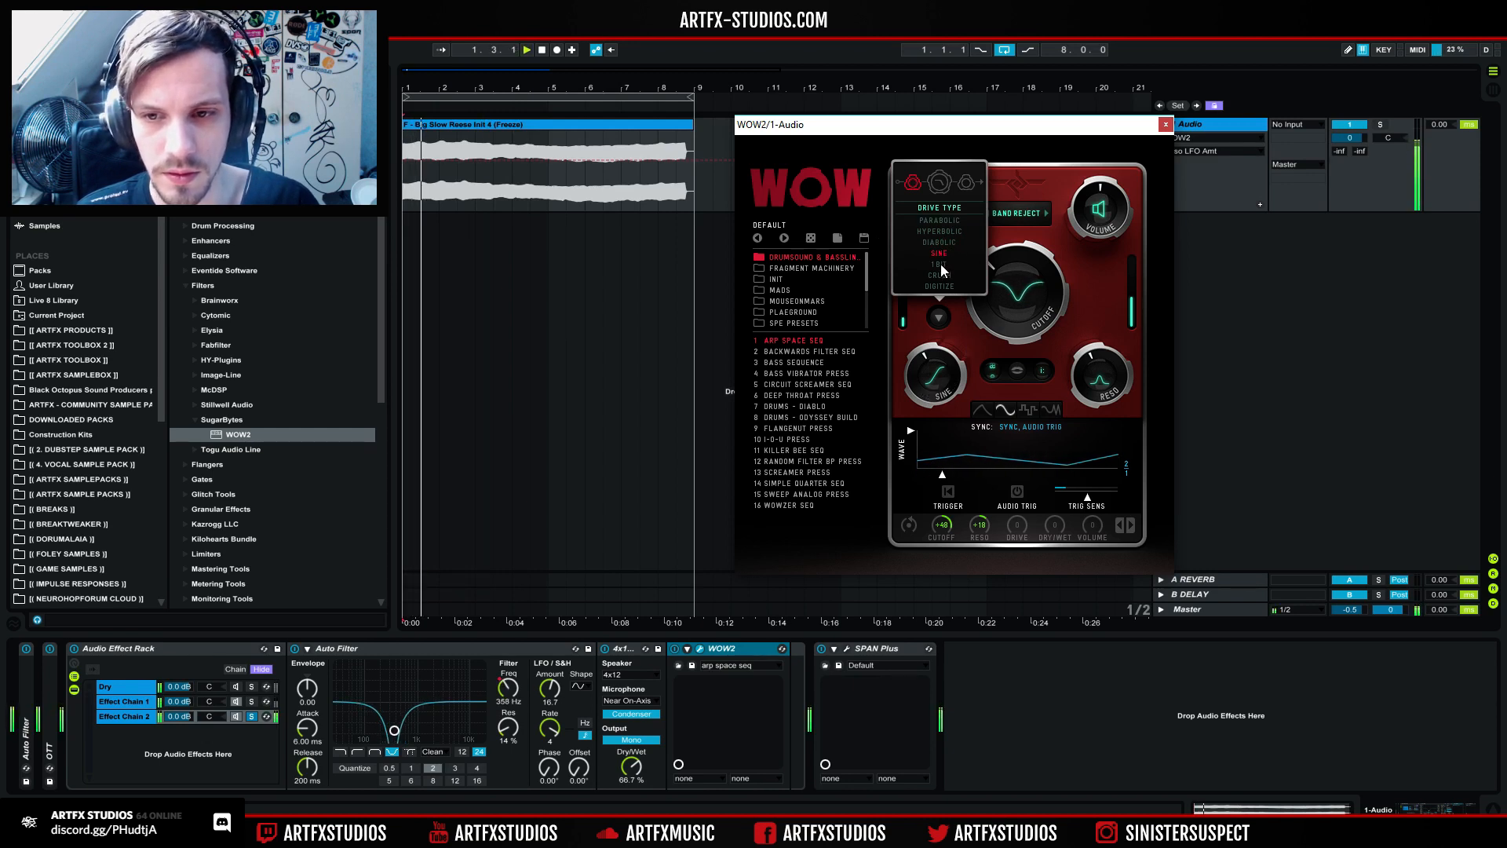
click(942, 287)
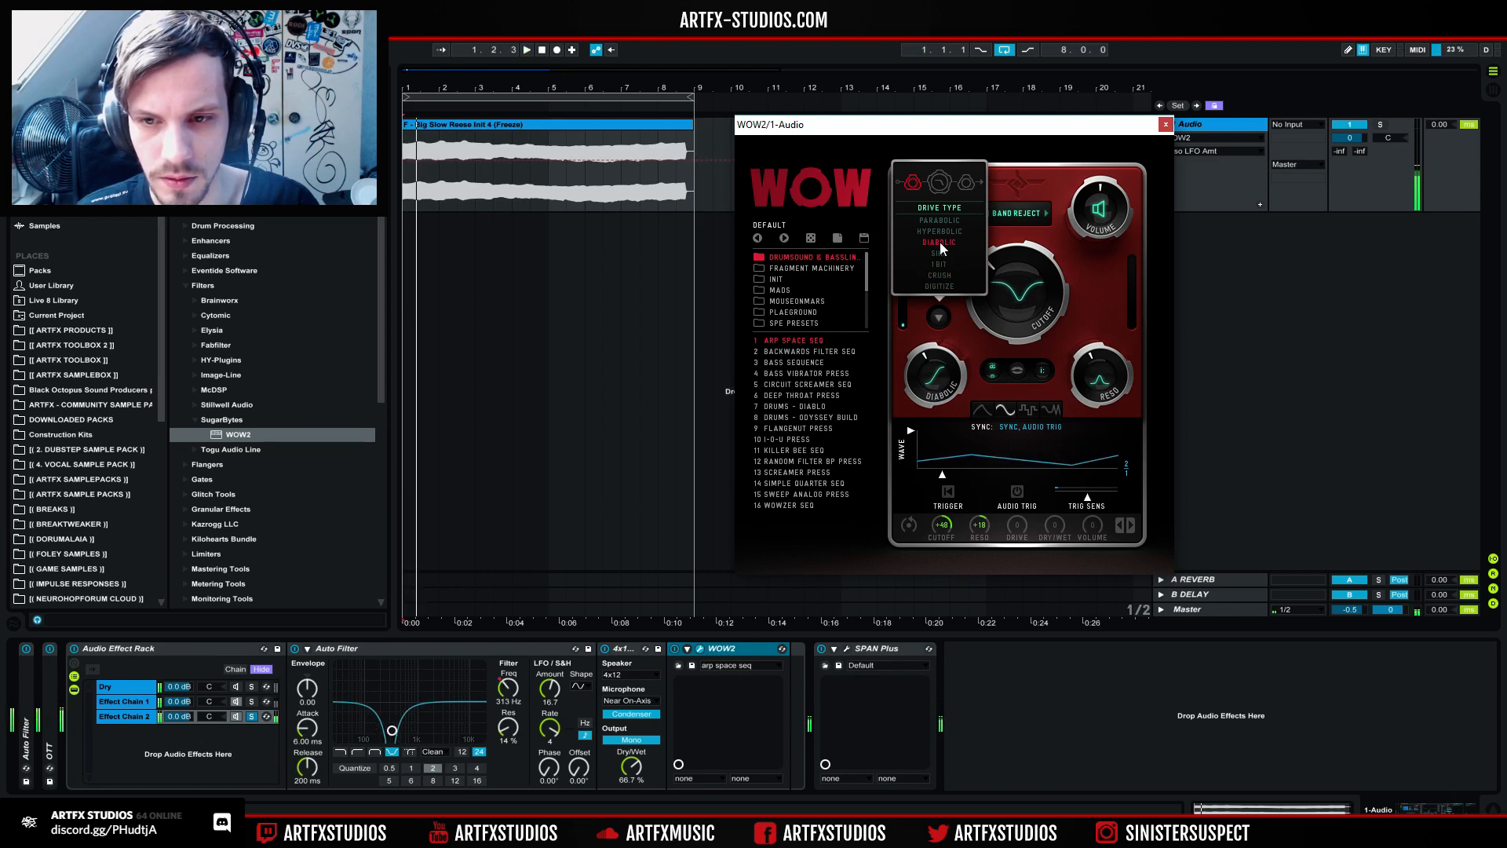
click(943, 252)
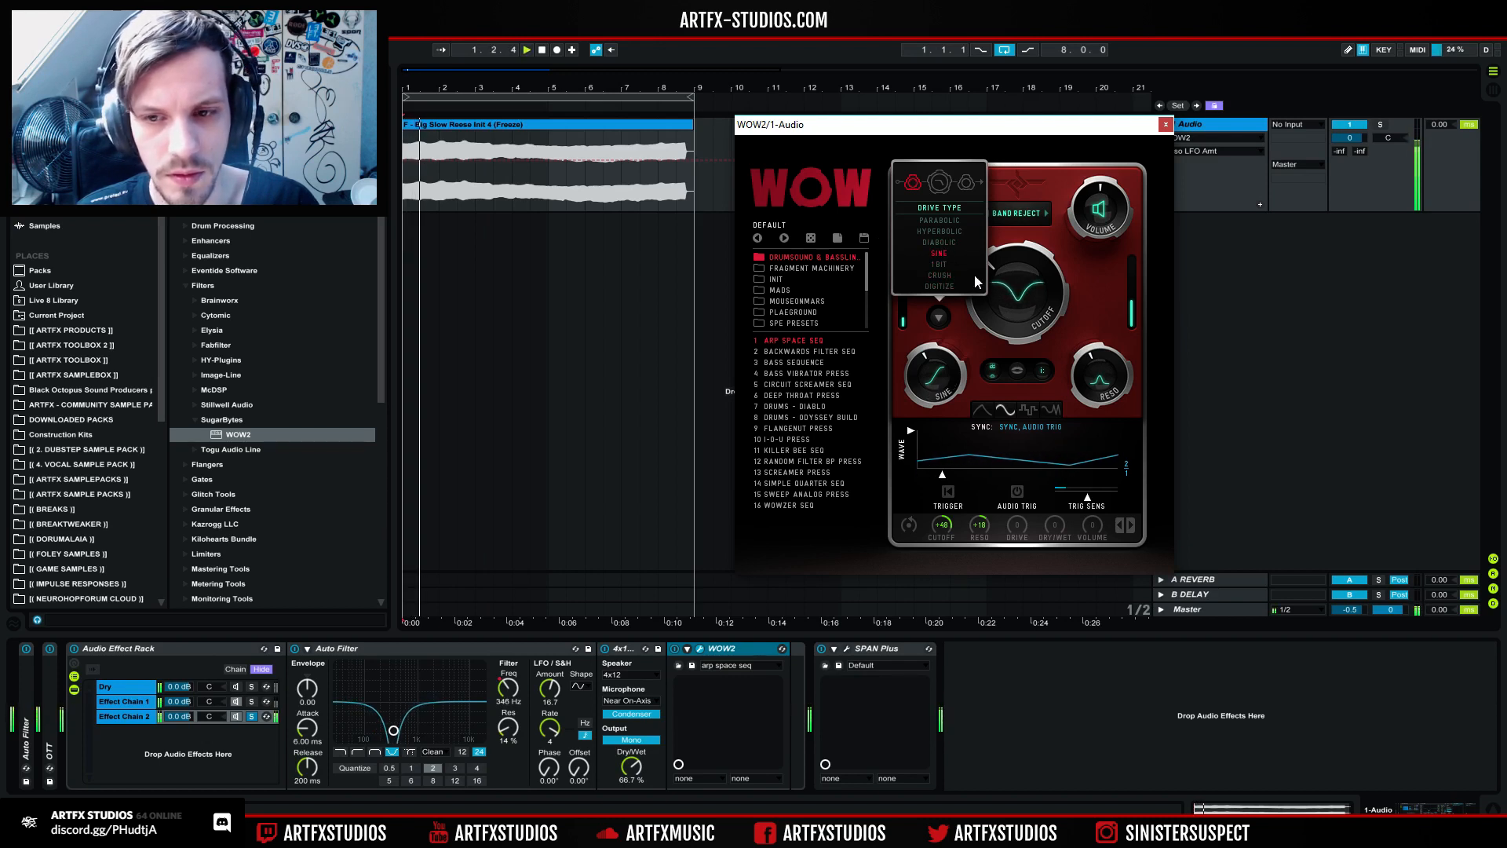
click(1023, 237)
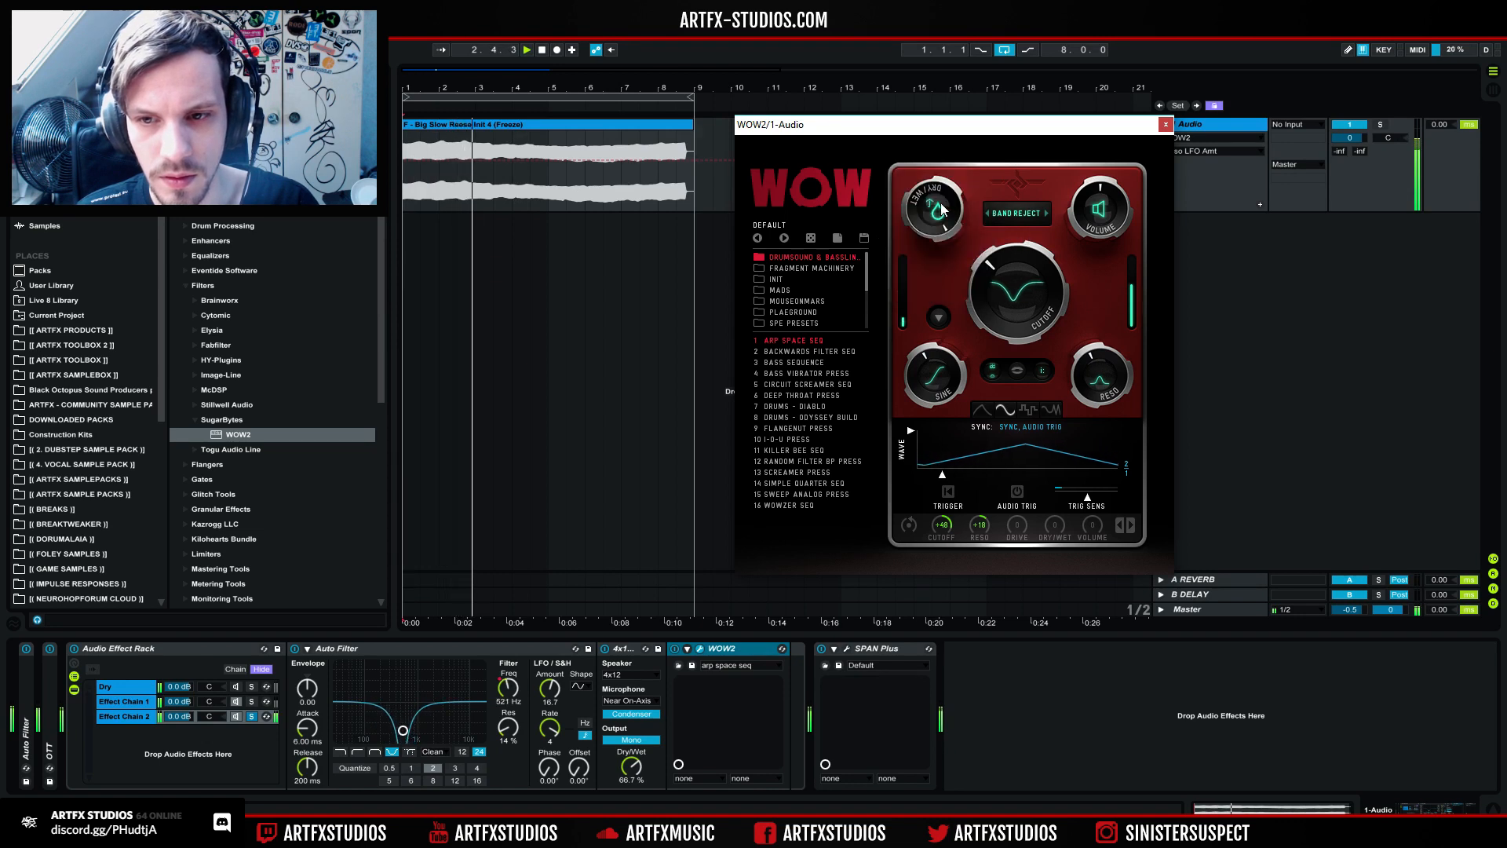
drag(920, 364, 926, 399)
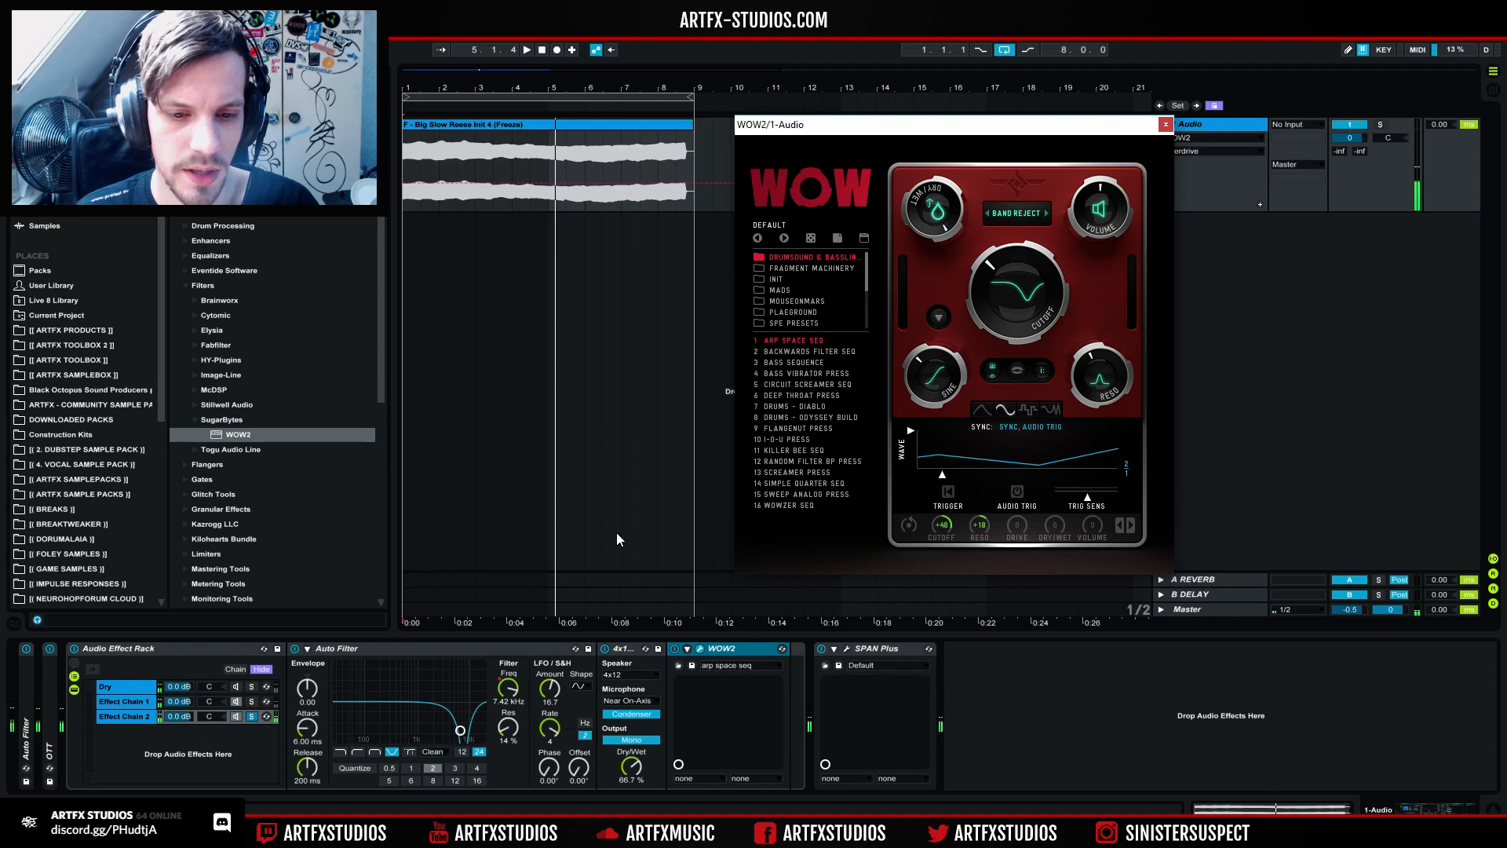
Step: Unsolo Effect Chain 2 and play the clip through the whole rack
click(252, 716)
key(space)
key(space)
click(172, 716)
drag(173, 716, 172, 741)
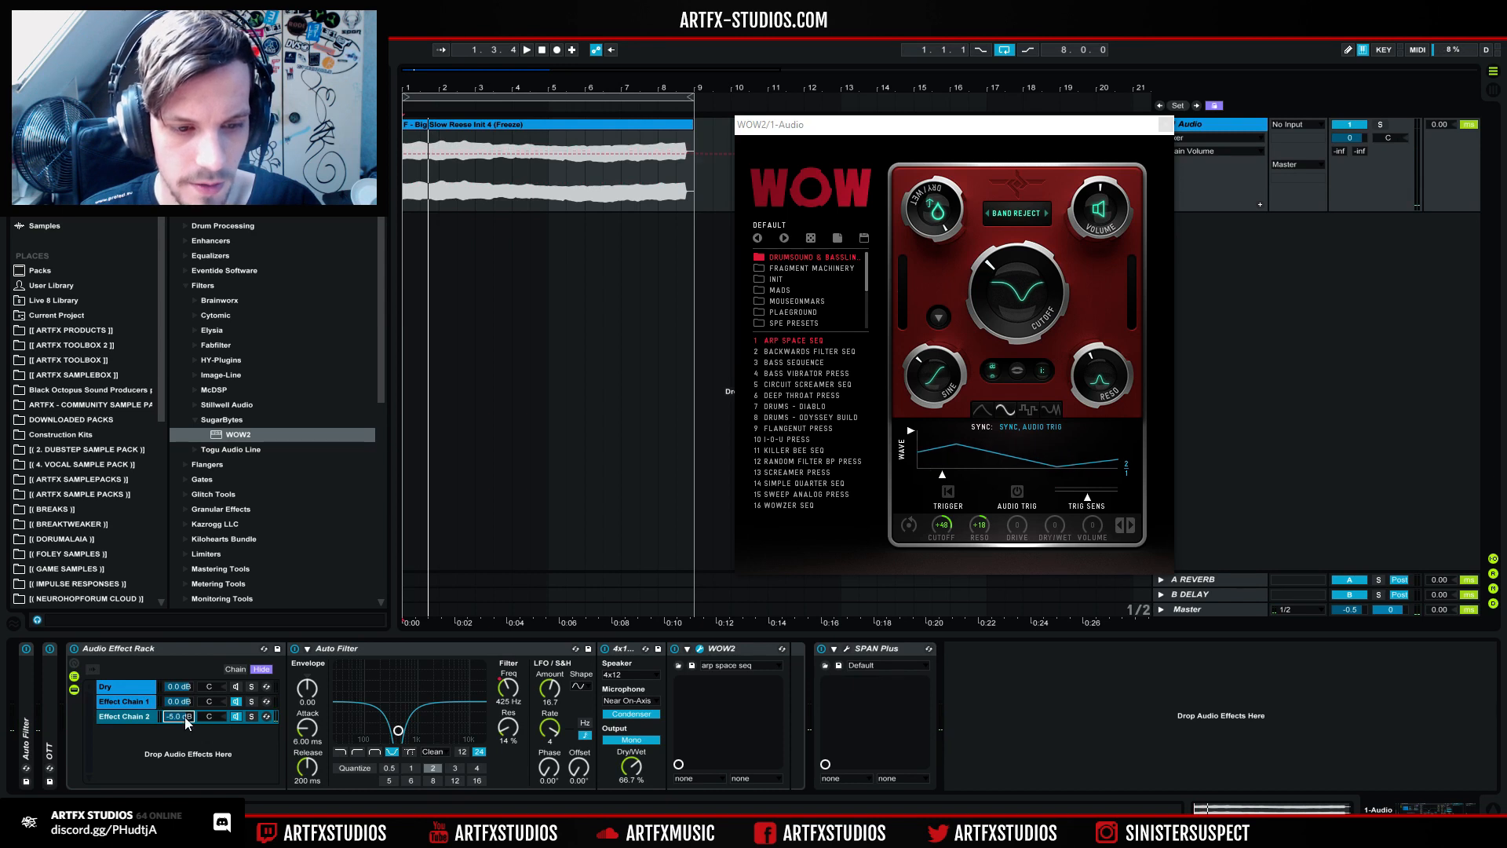
key(Delete)
Step: Turn down WOW2's output volume and check the level with all chains playing
click(1095, 209)
drag(1094, 209, 1100, 227)
key(space)
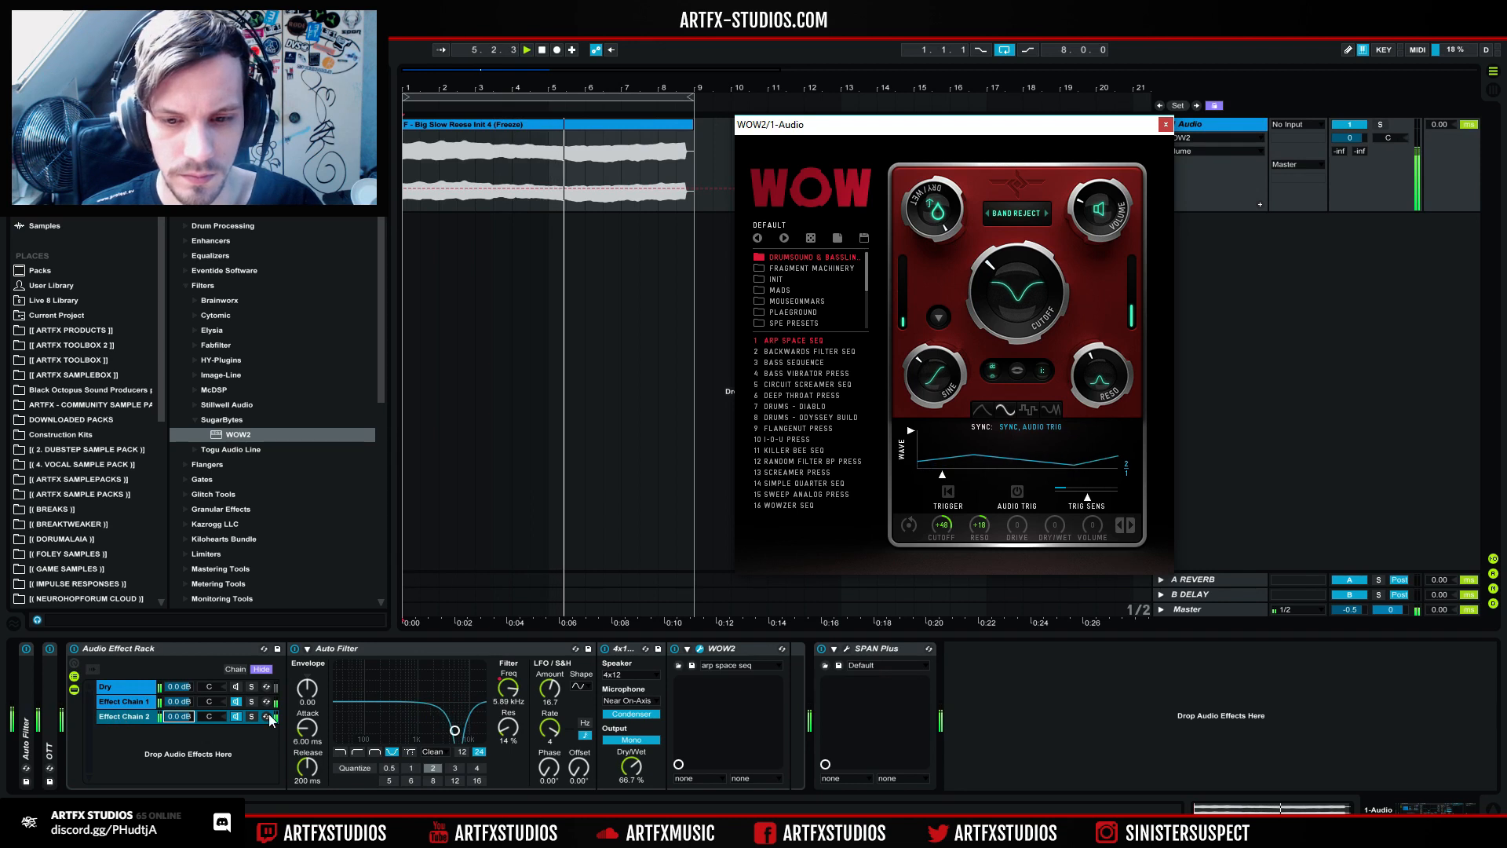
key(space)
Step: Find PhaseMistress among the SoundToys plug-ins and add it after WOW2 in Effect Chain 2
click(192, 285)
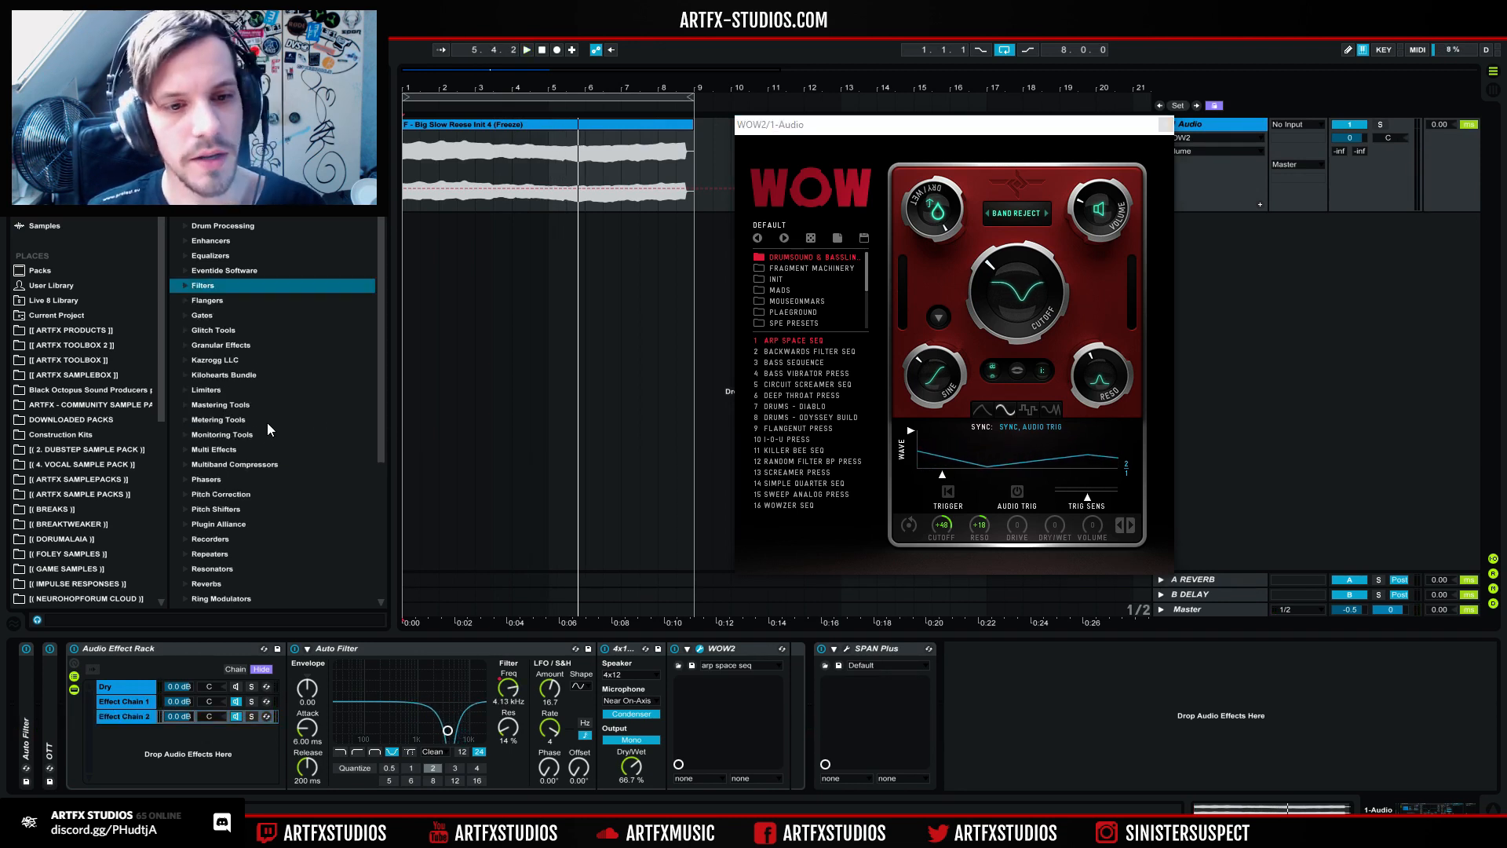
scroll(255, 427, down, 5)
scroll(210, 355, down, 3)
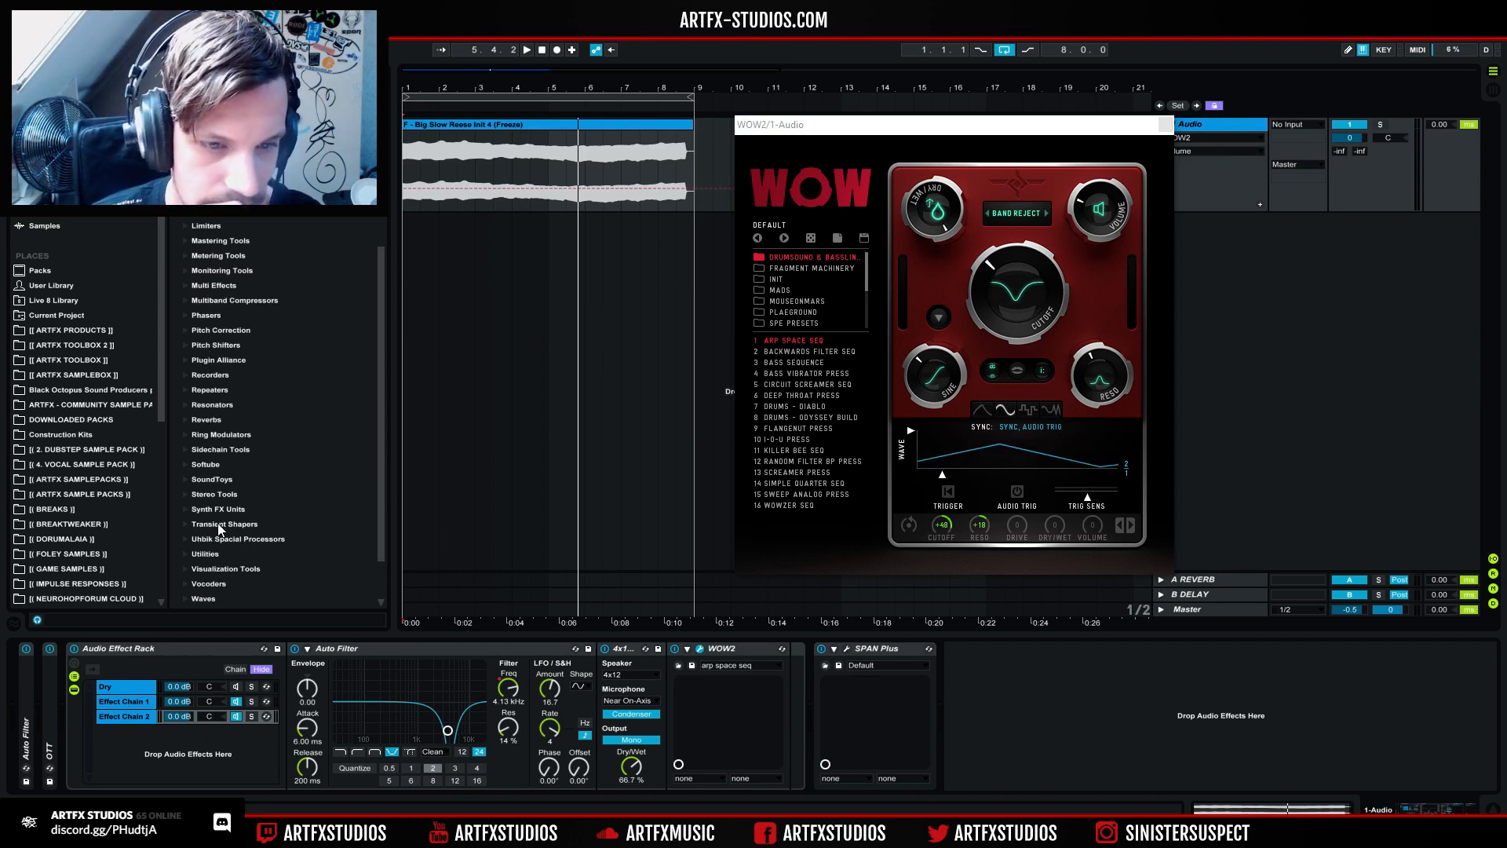
click(187, 493)
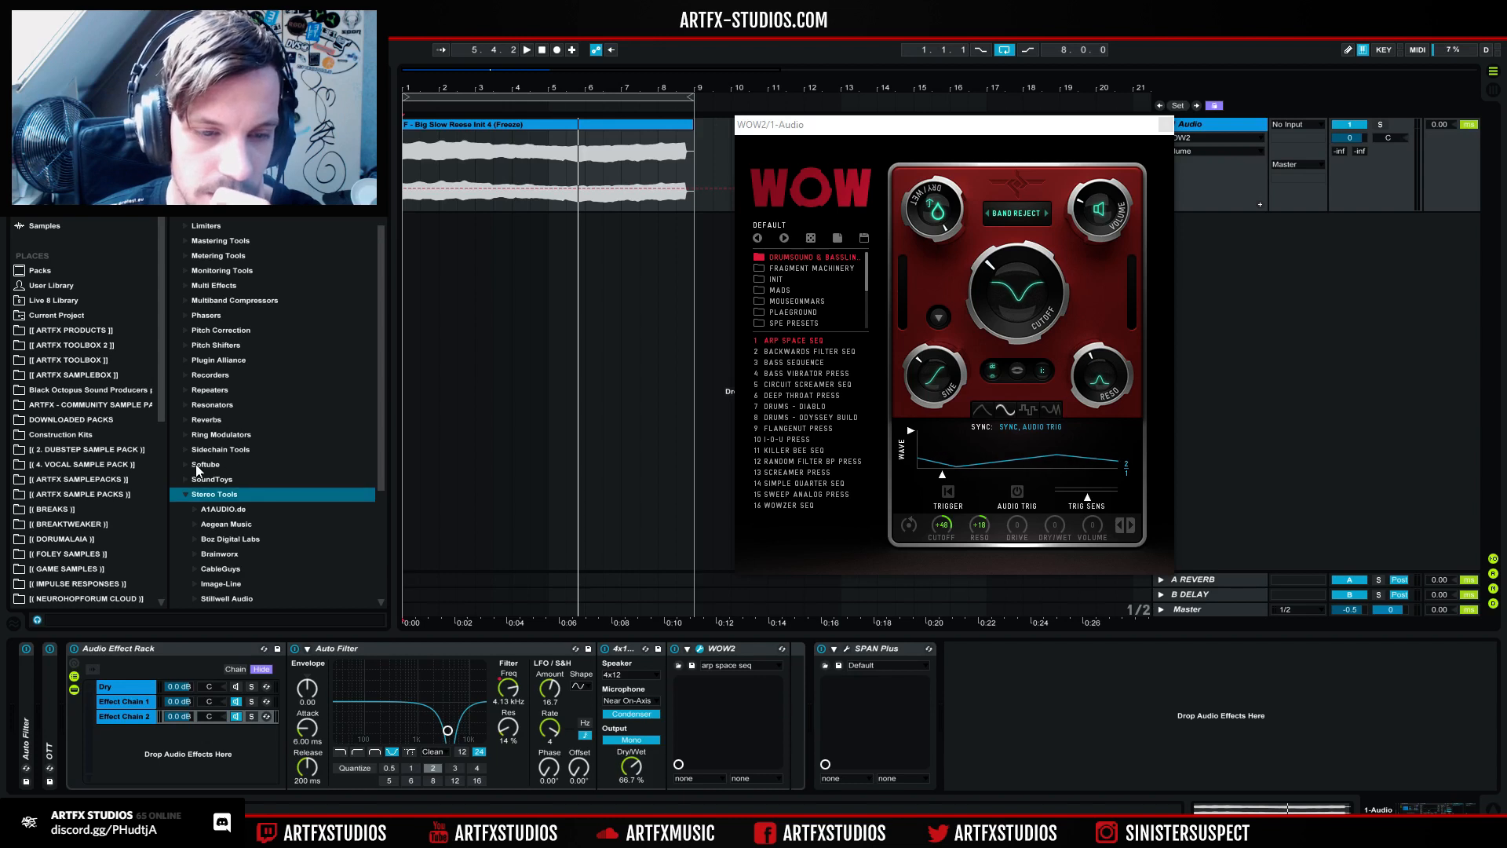
key(Up)
key(Right)
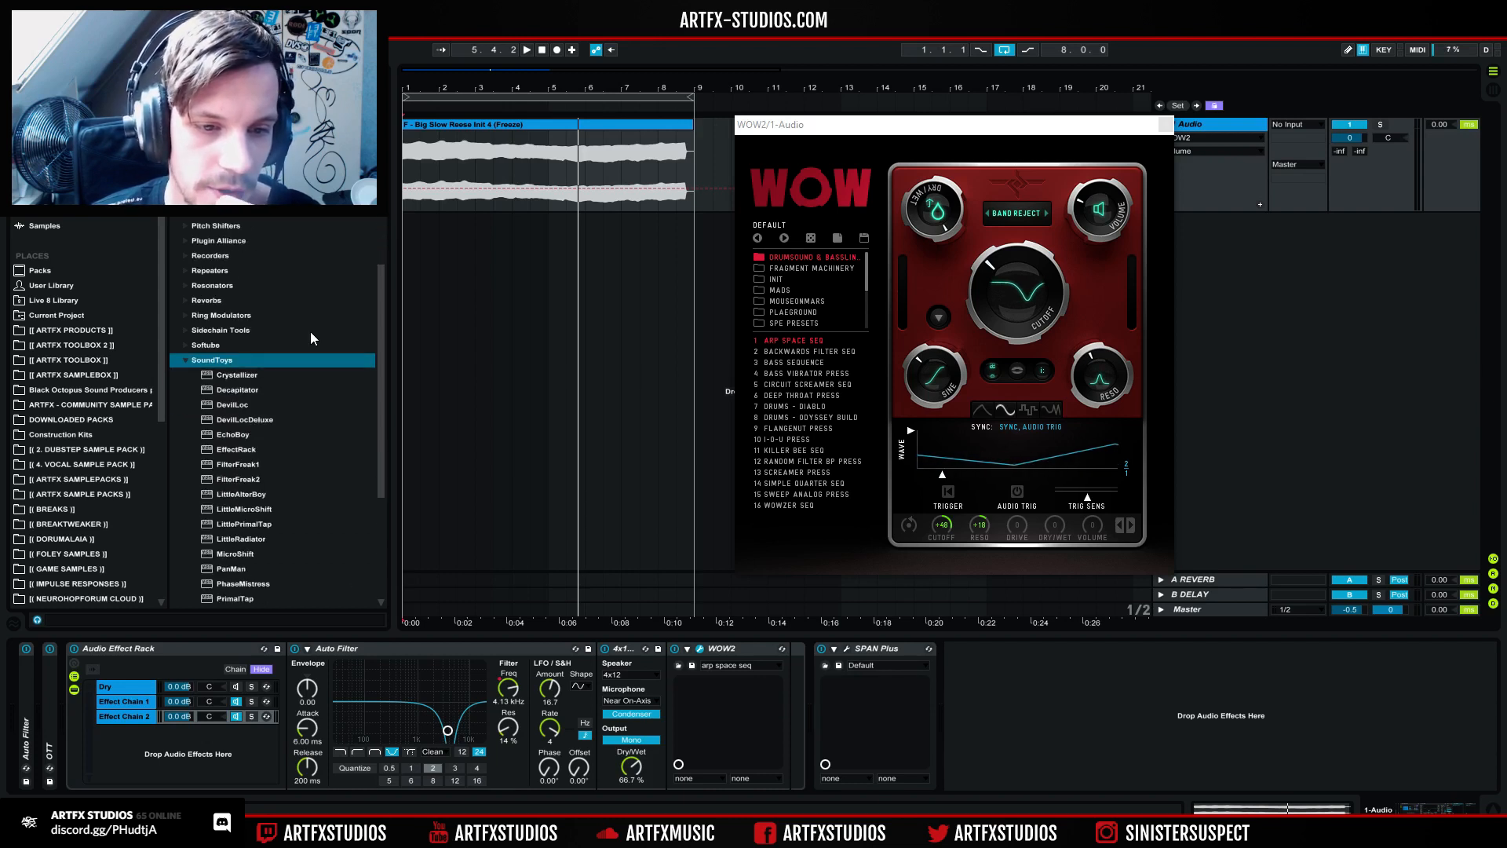
scroll(251, 424, down, 3)
click(243, 436)
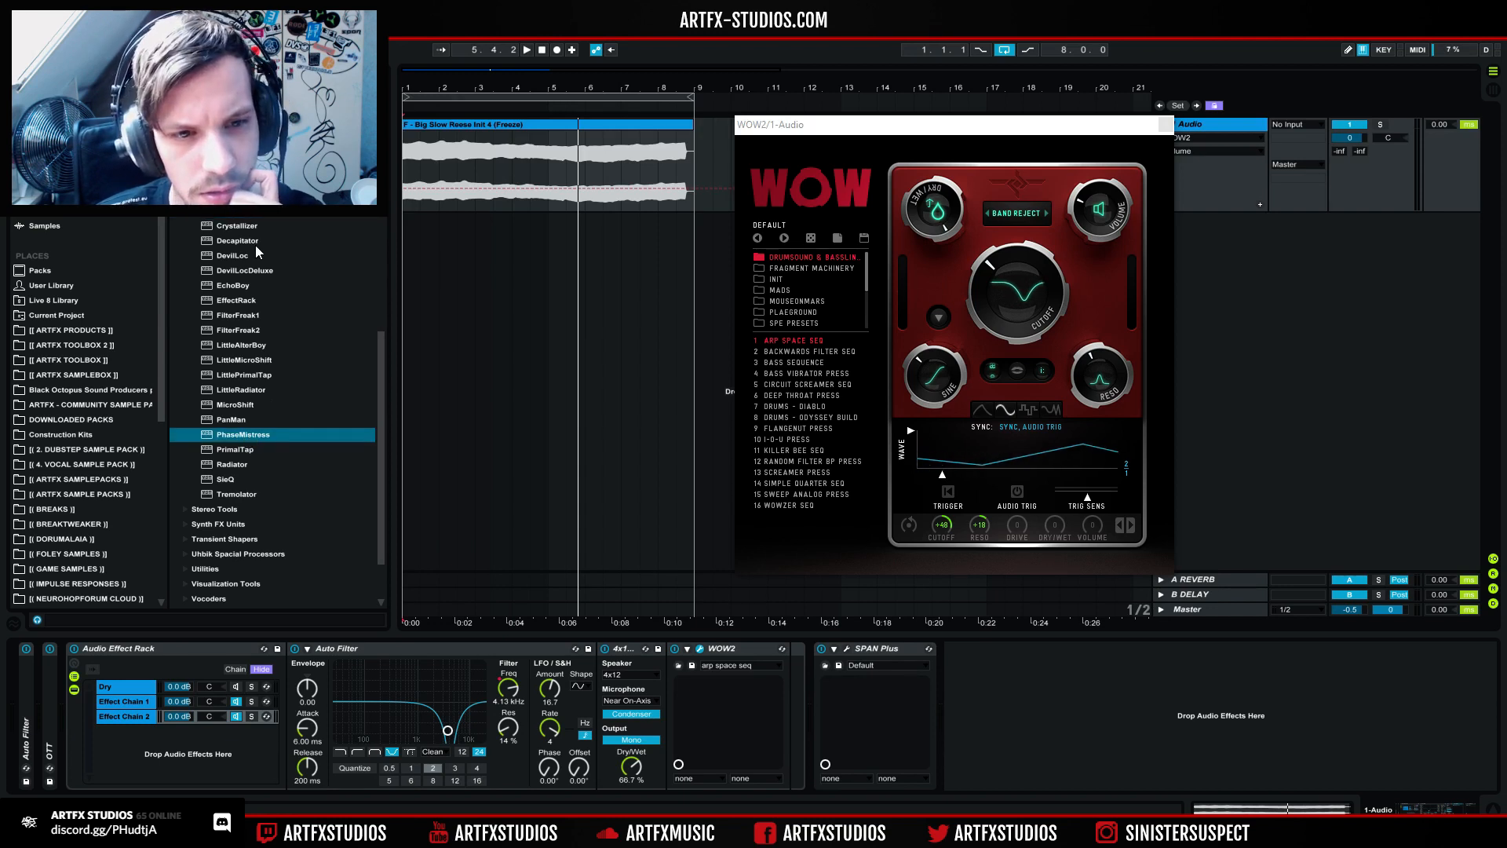
drag(239, 439, 784, 670)
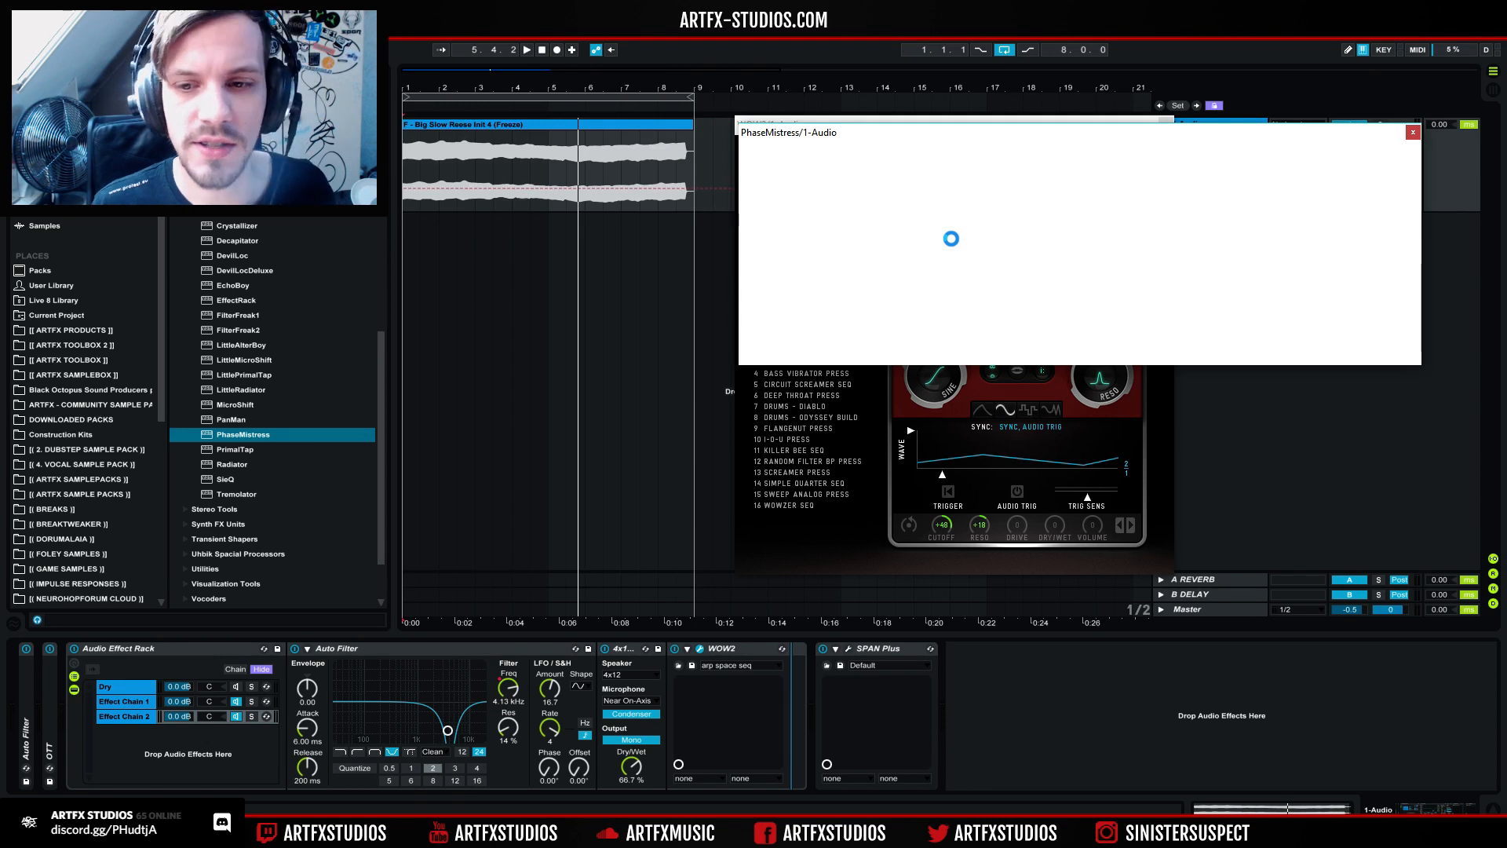
drag(983, 143, 751, 255)
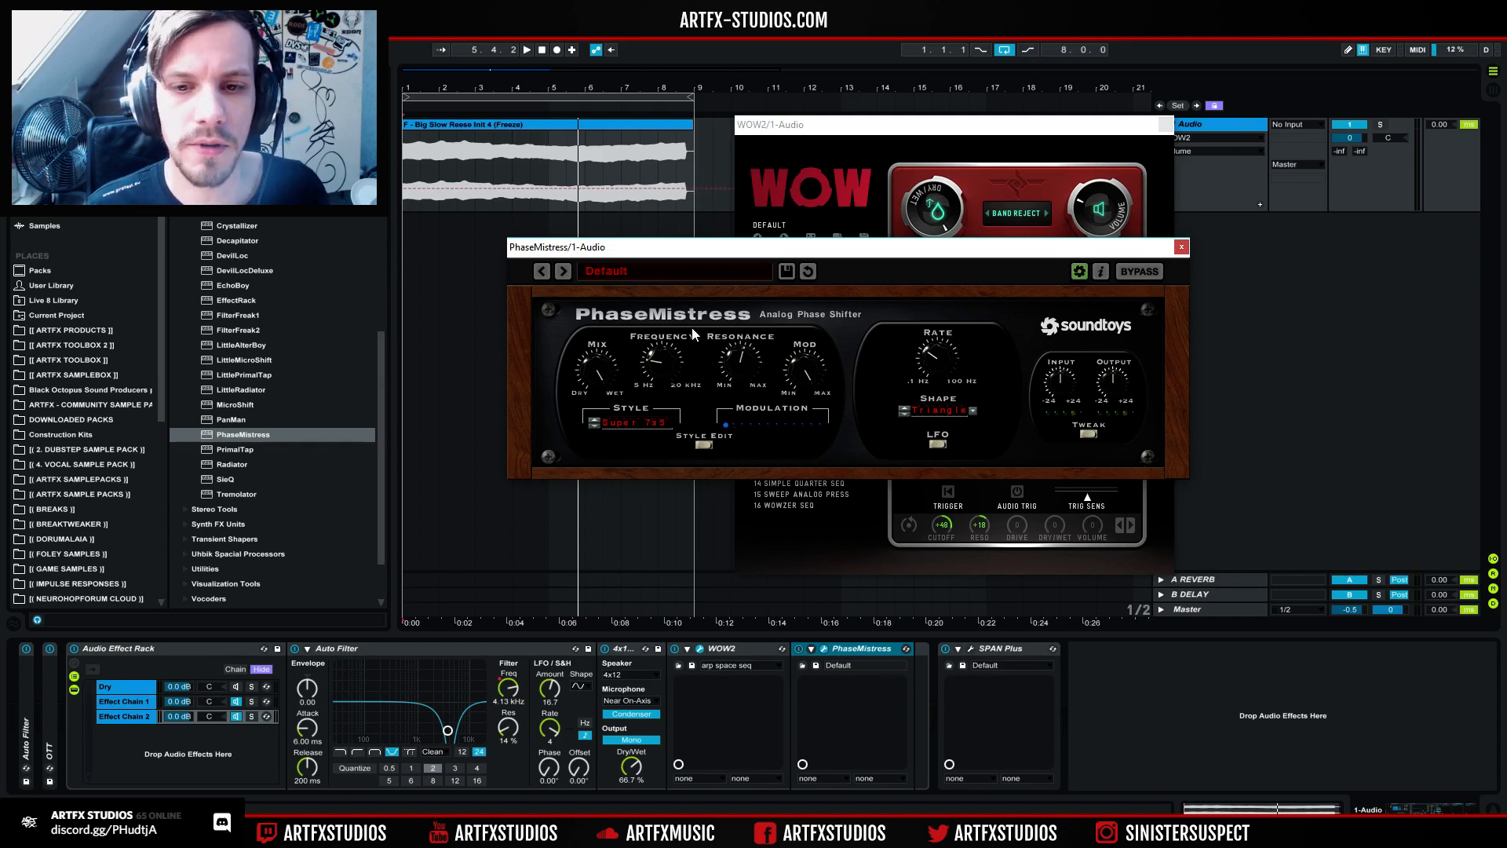
Step: Audition the PhaseMistress Slow Sweeps presets 11 Stereo, 2 by 4 Slo Rez and 2 Stage Classic during playback
click(618, 270)
mouse_move(619, 272)
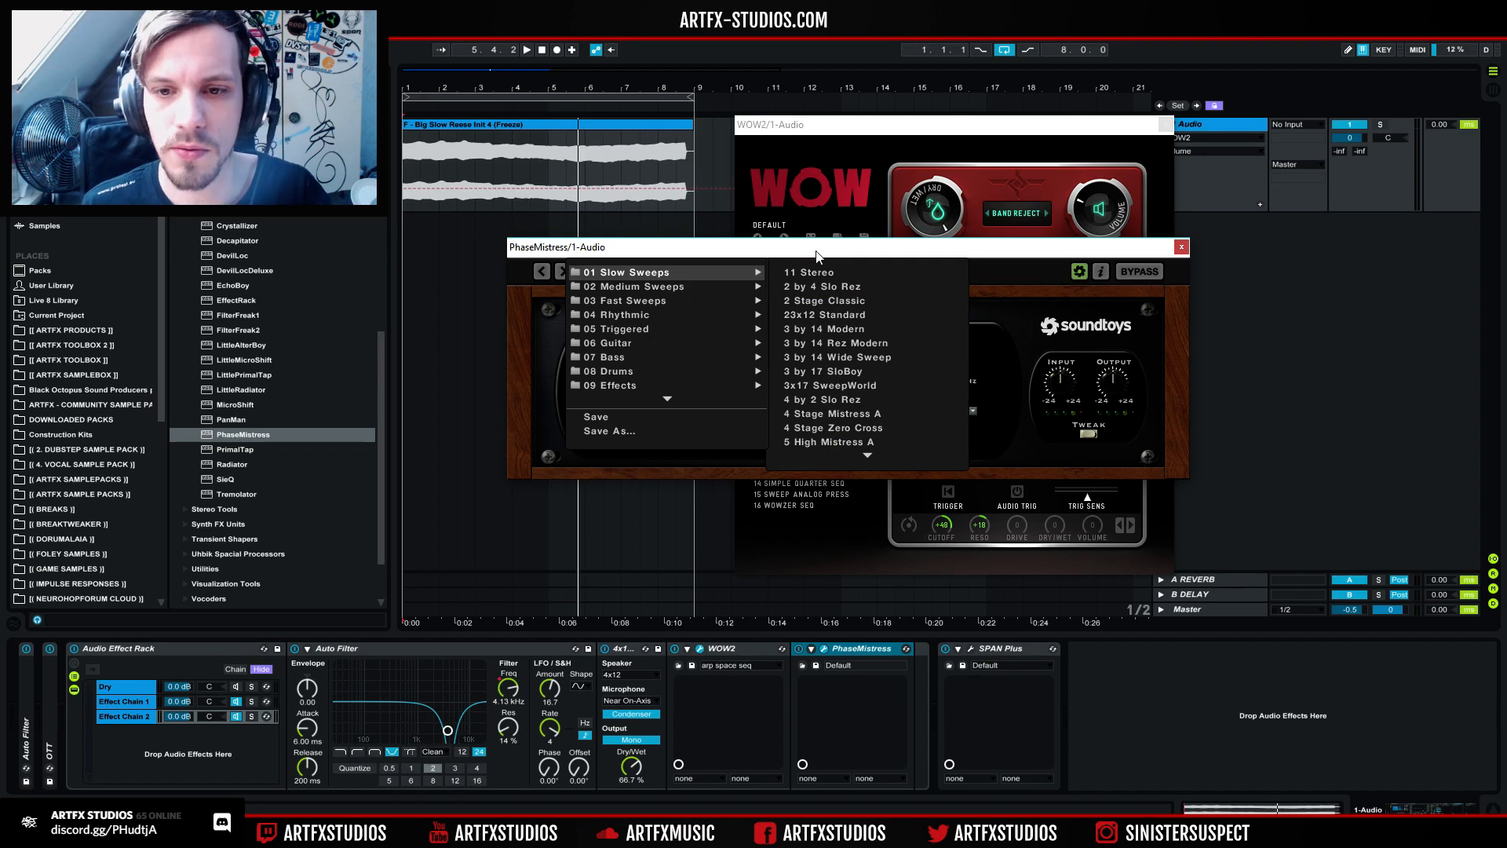
click(818, 272)
key(space)
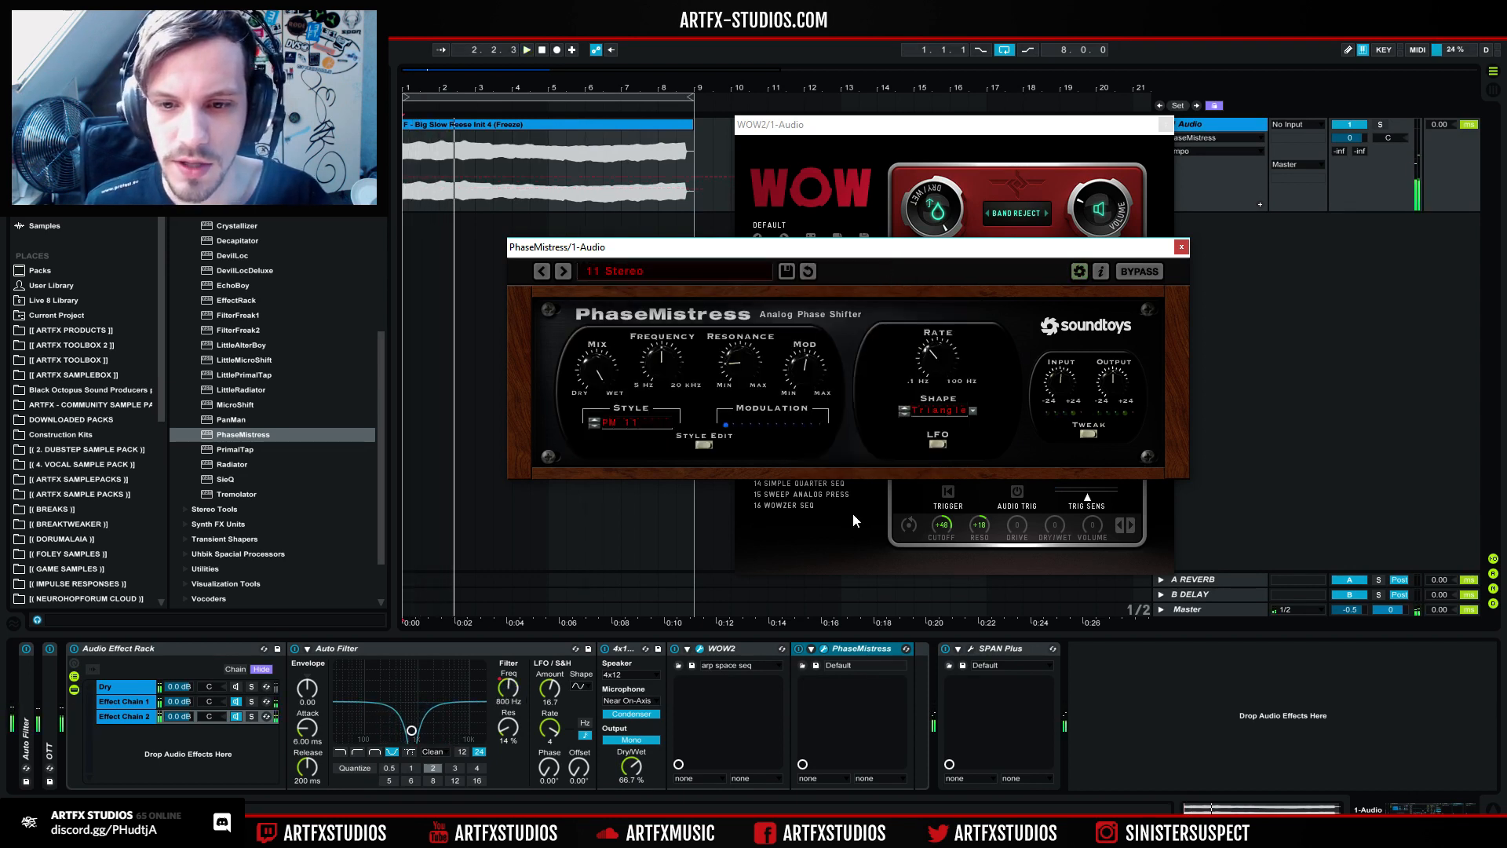
click(563, 271)
key(space)
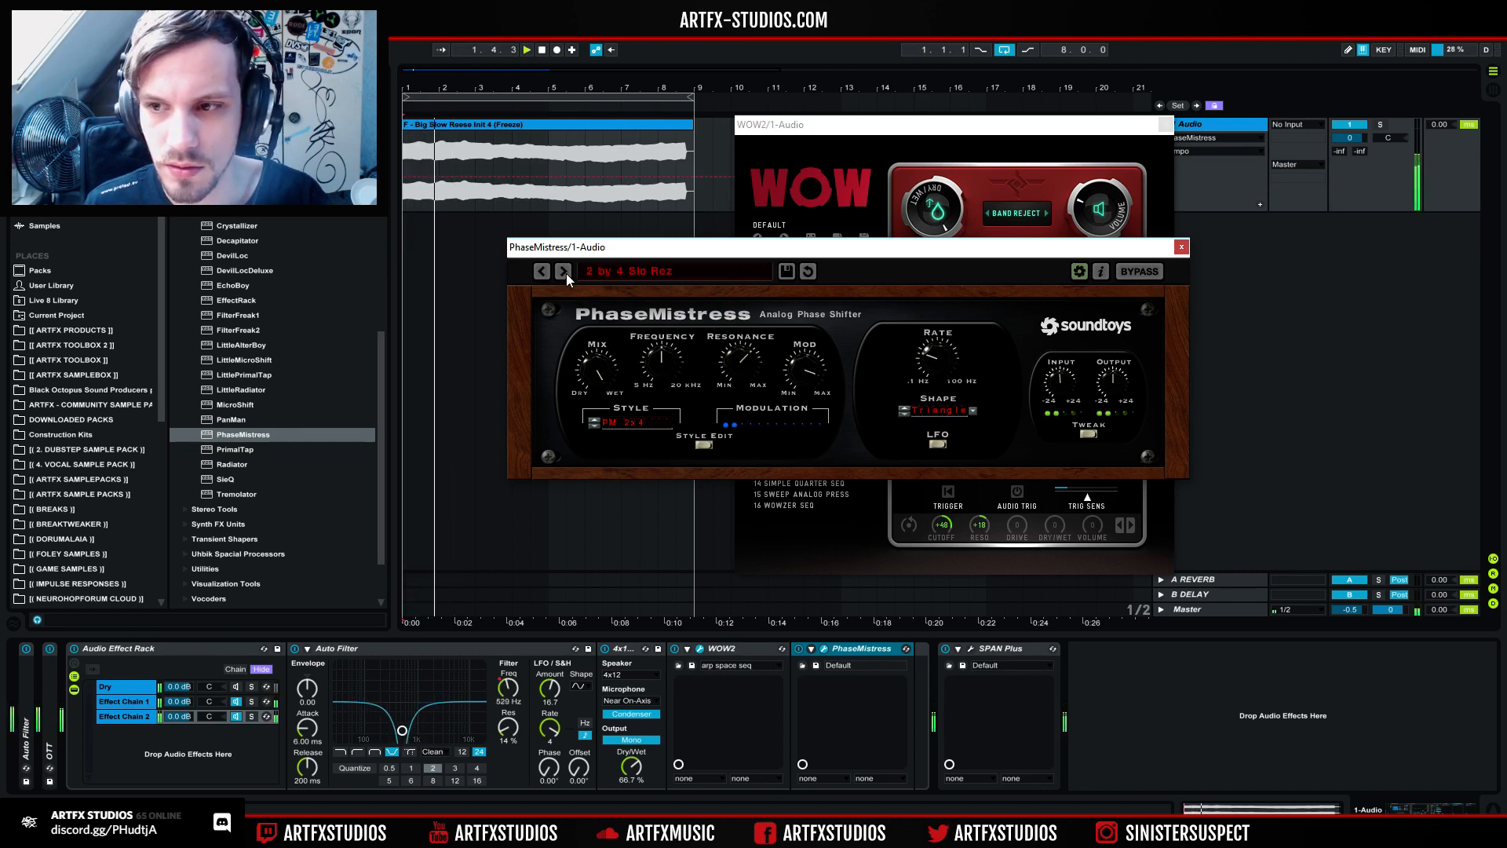
click(563, 272)
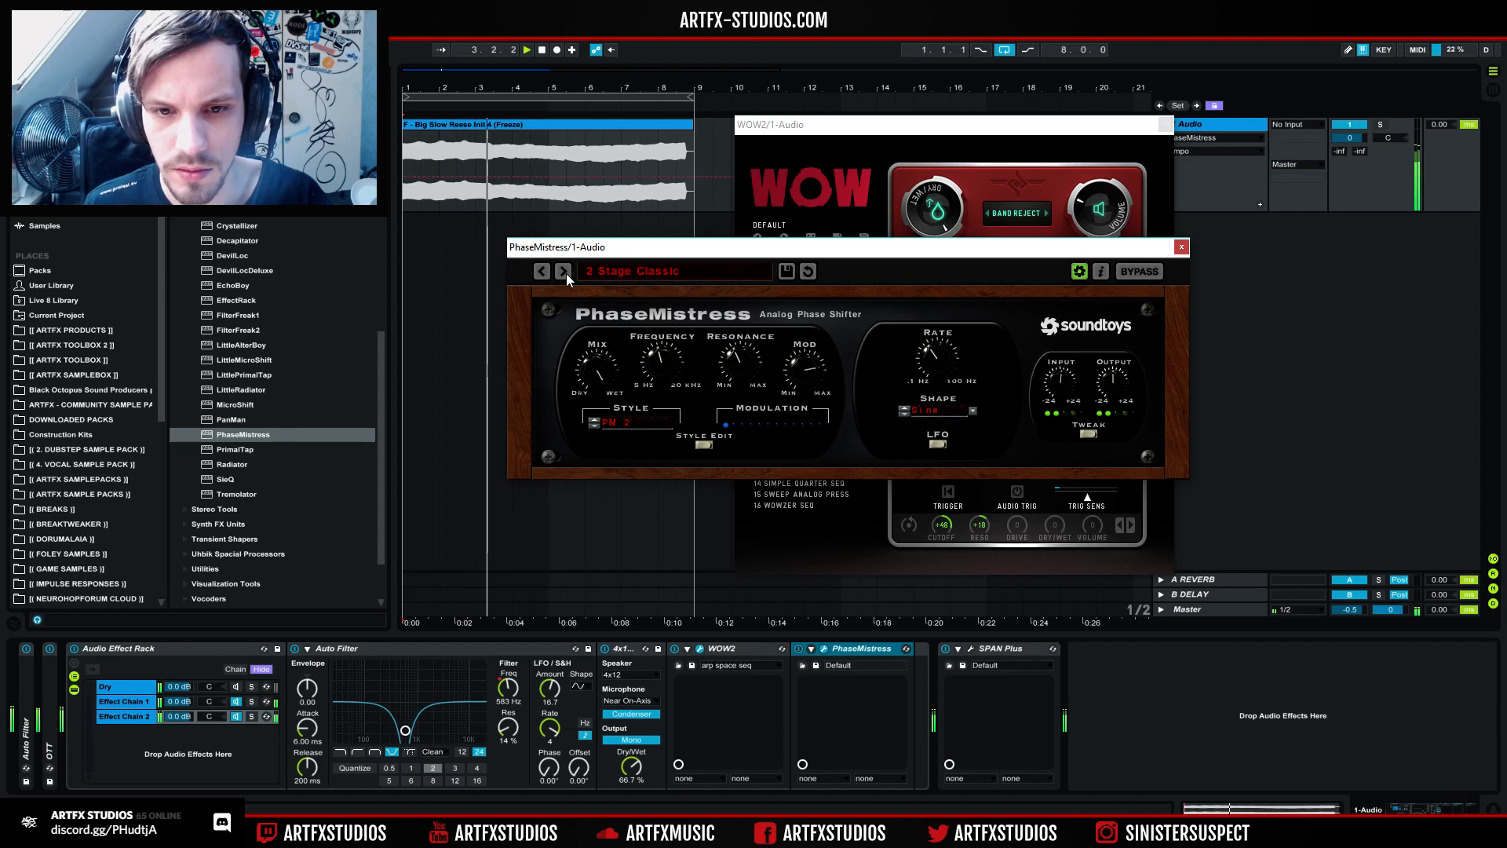
Step: Set PhaseMistress's L/R Offset to 0.00 oct and try the L/R mode while auditioning the clip
click(704, 445)
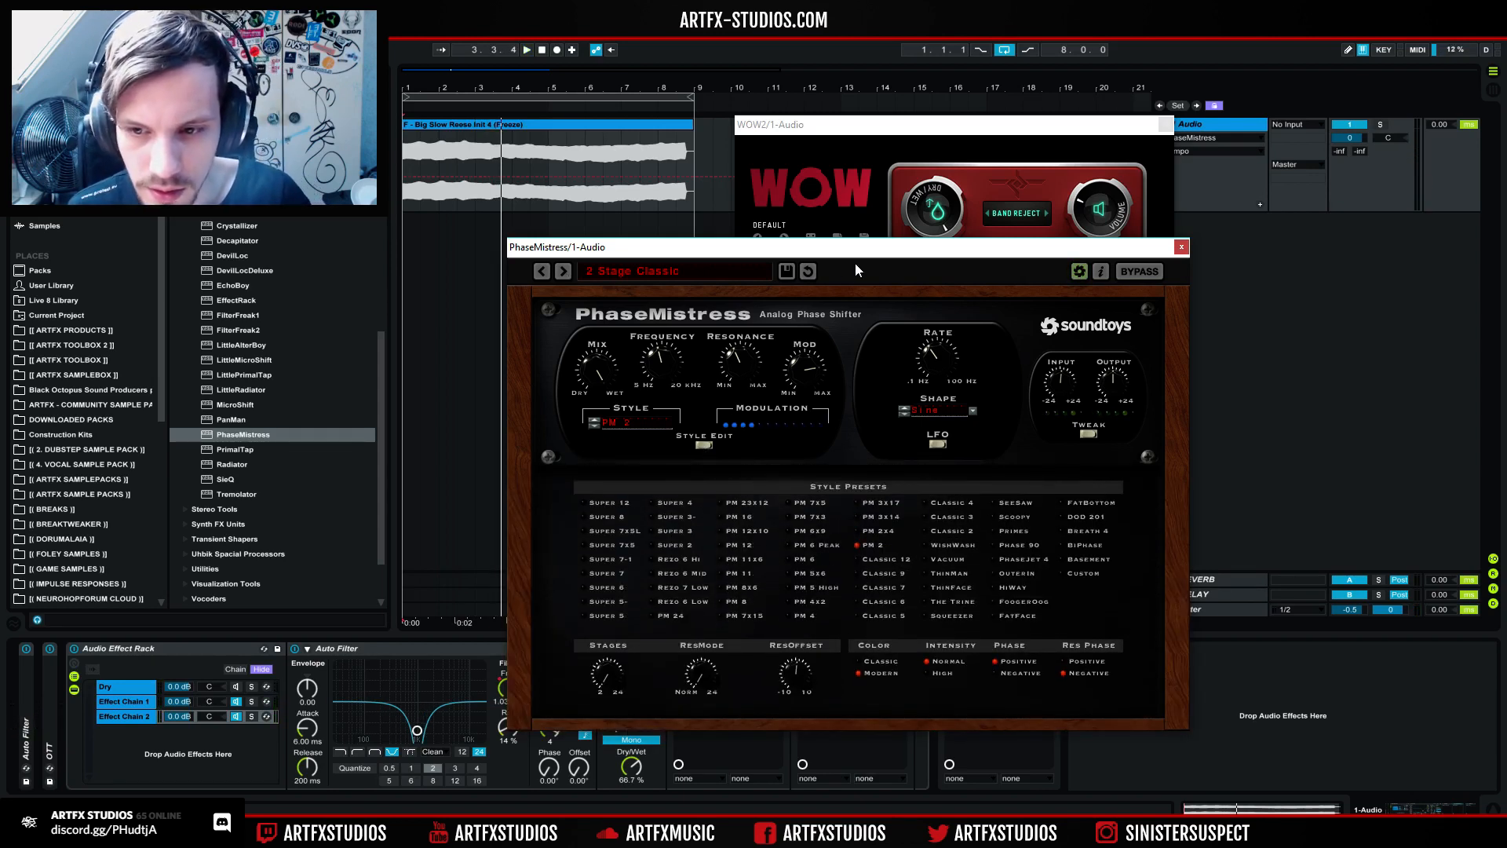
drag(857, 256, 879, 113)
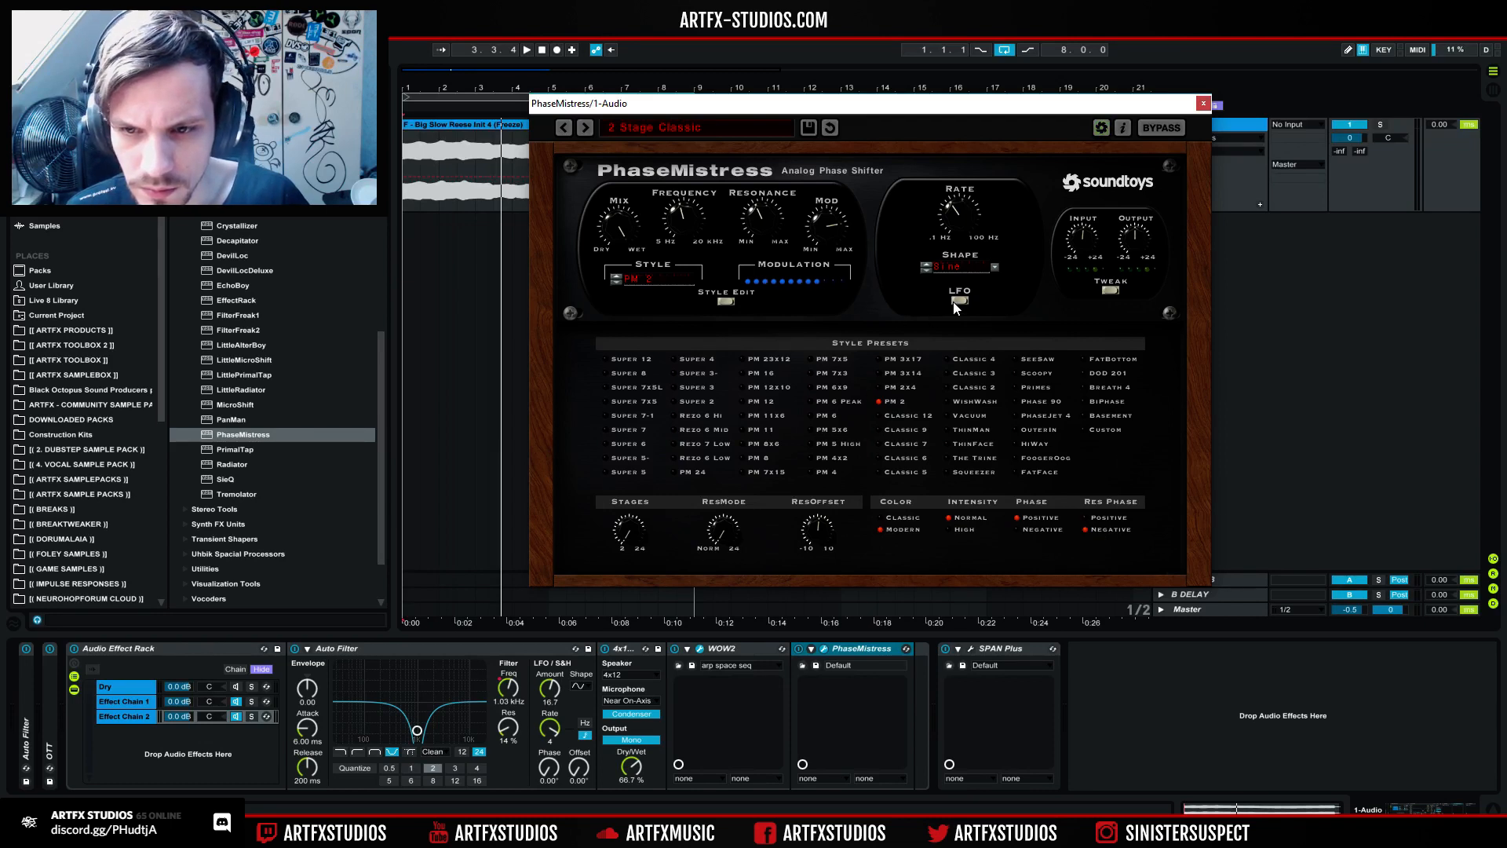
click(1113, 290)
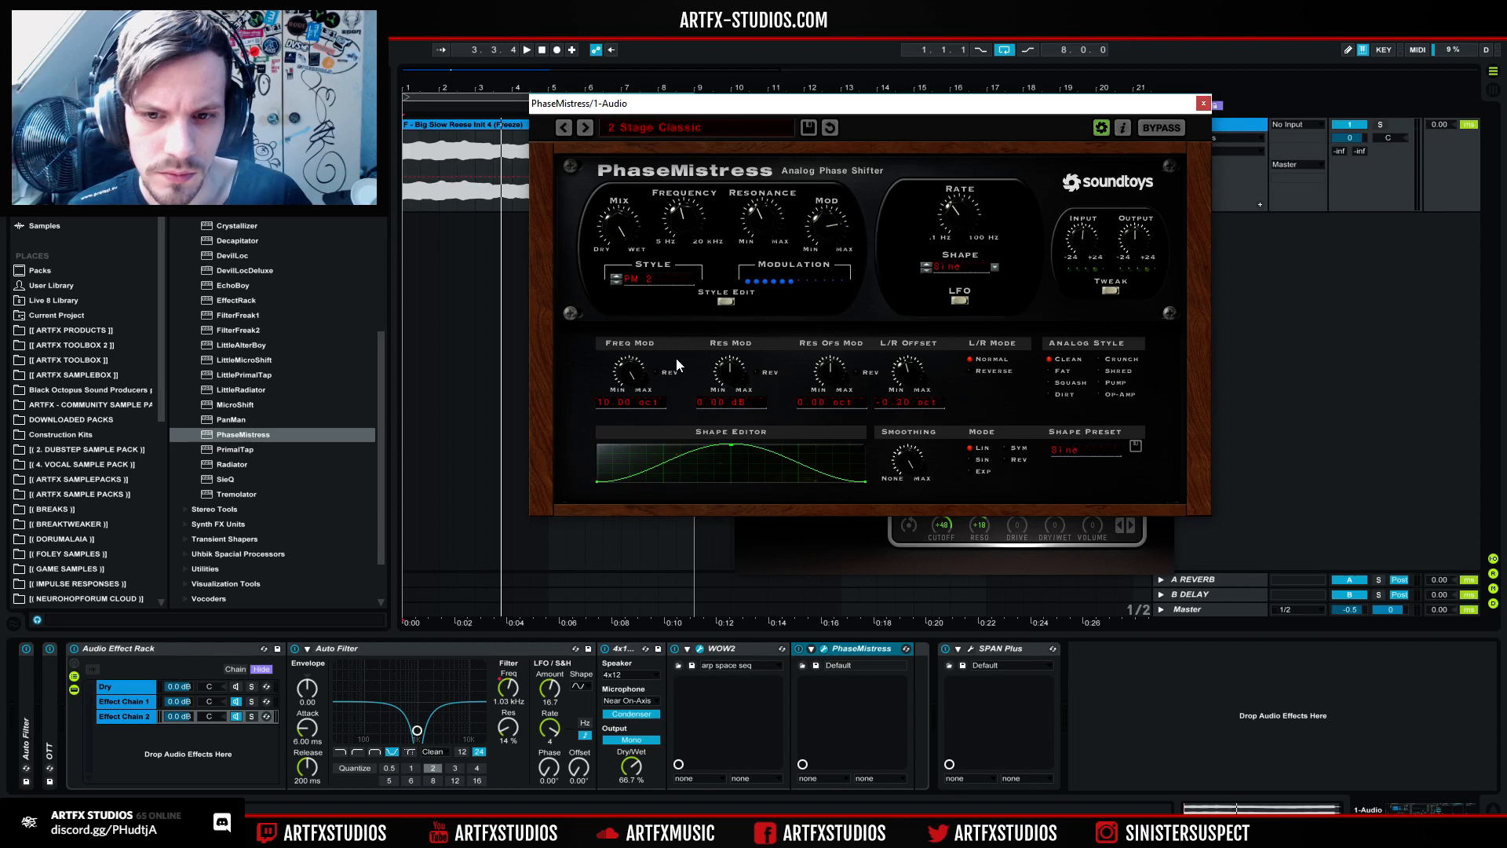
drag(907, 369, 907, 360)
key(space)
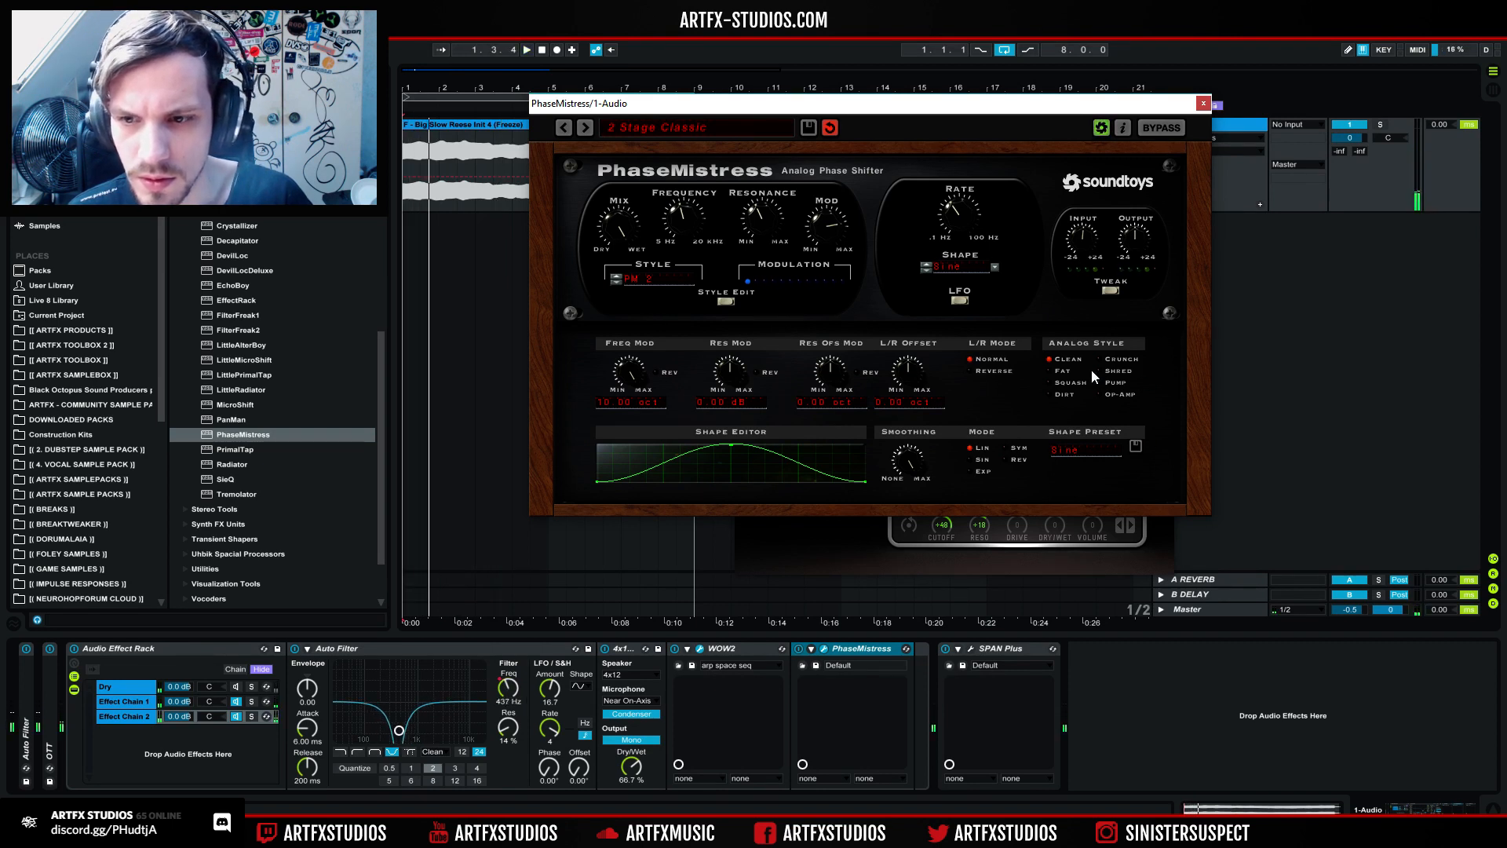
click(970, 370)
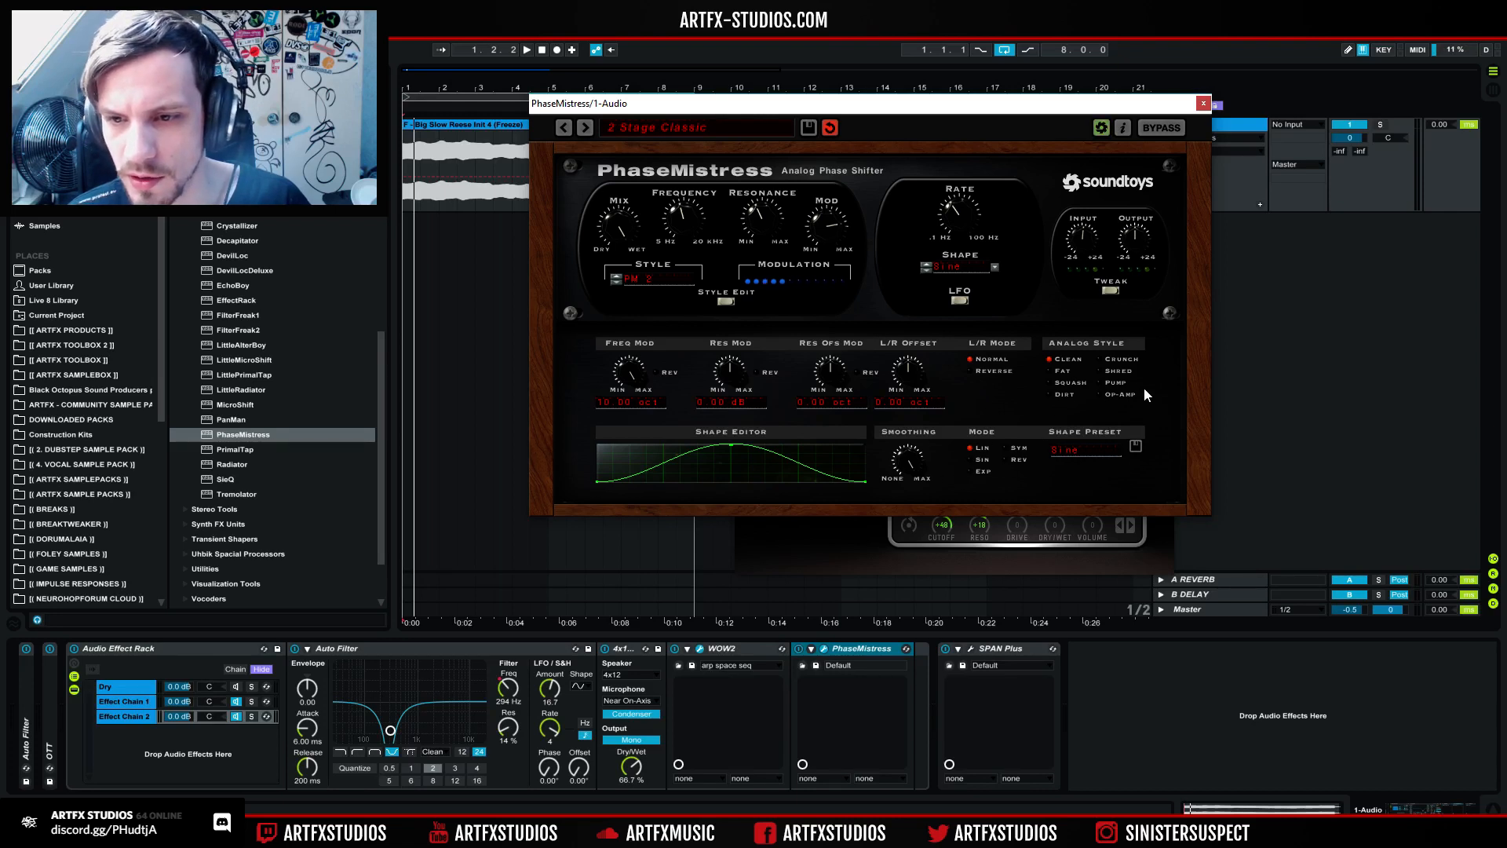
Step: Try the resonance phase options in the PhaseMistress style settings and compare the sound with the device off and on
click(957, 303)
click(722, 299)
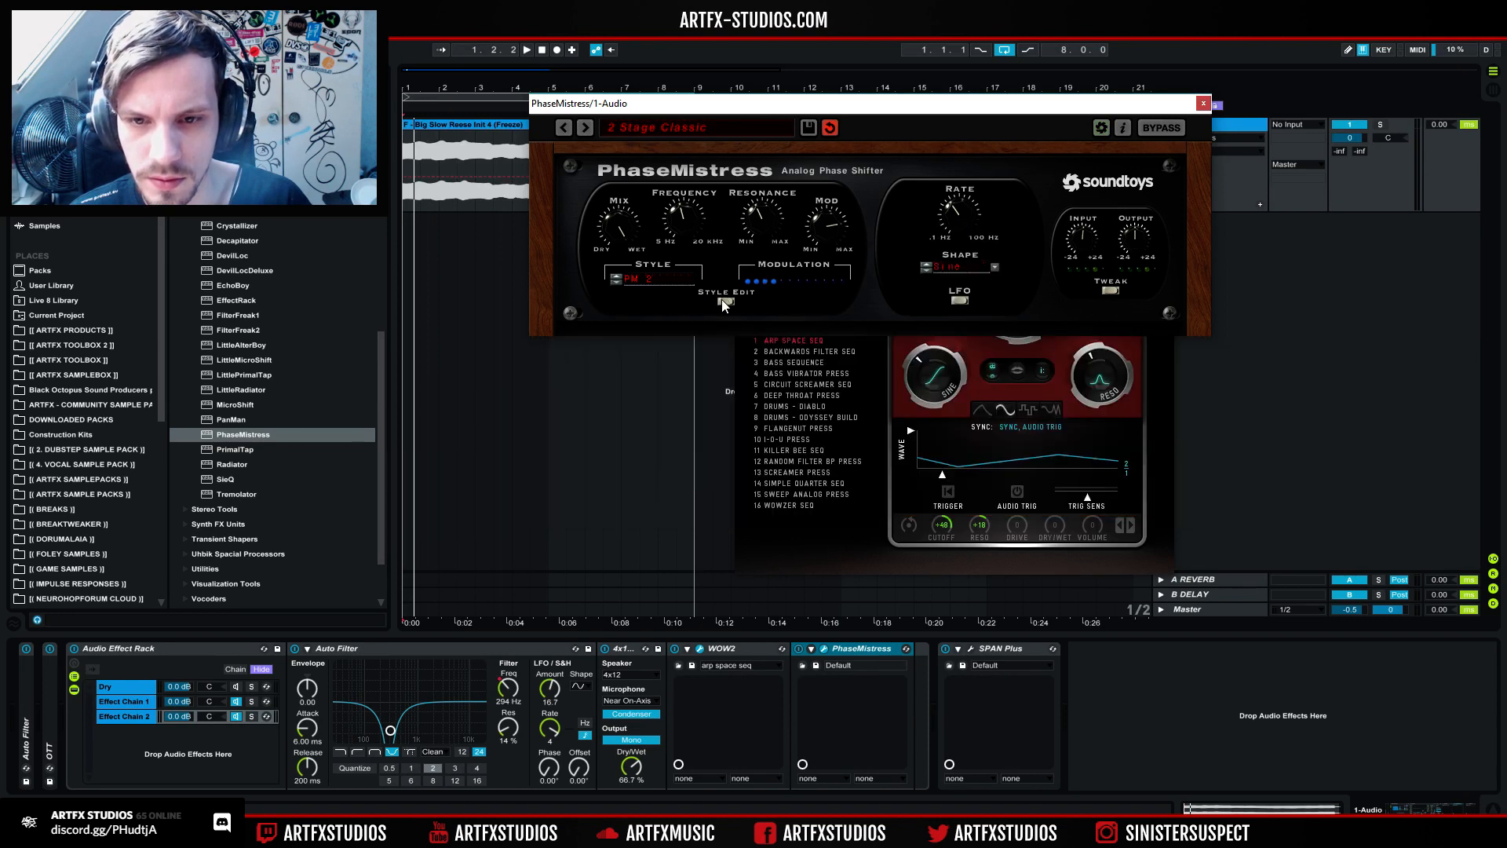
click(727, 300)
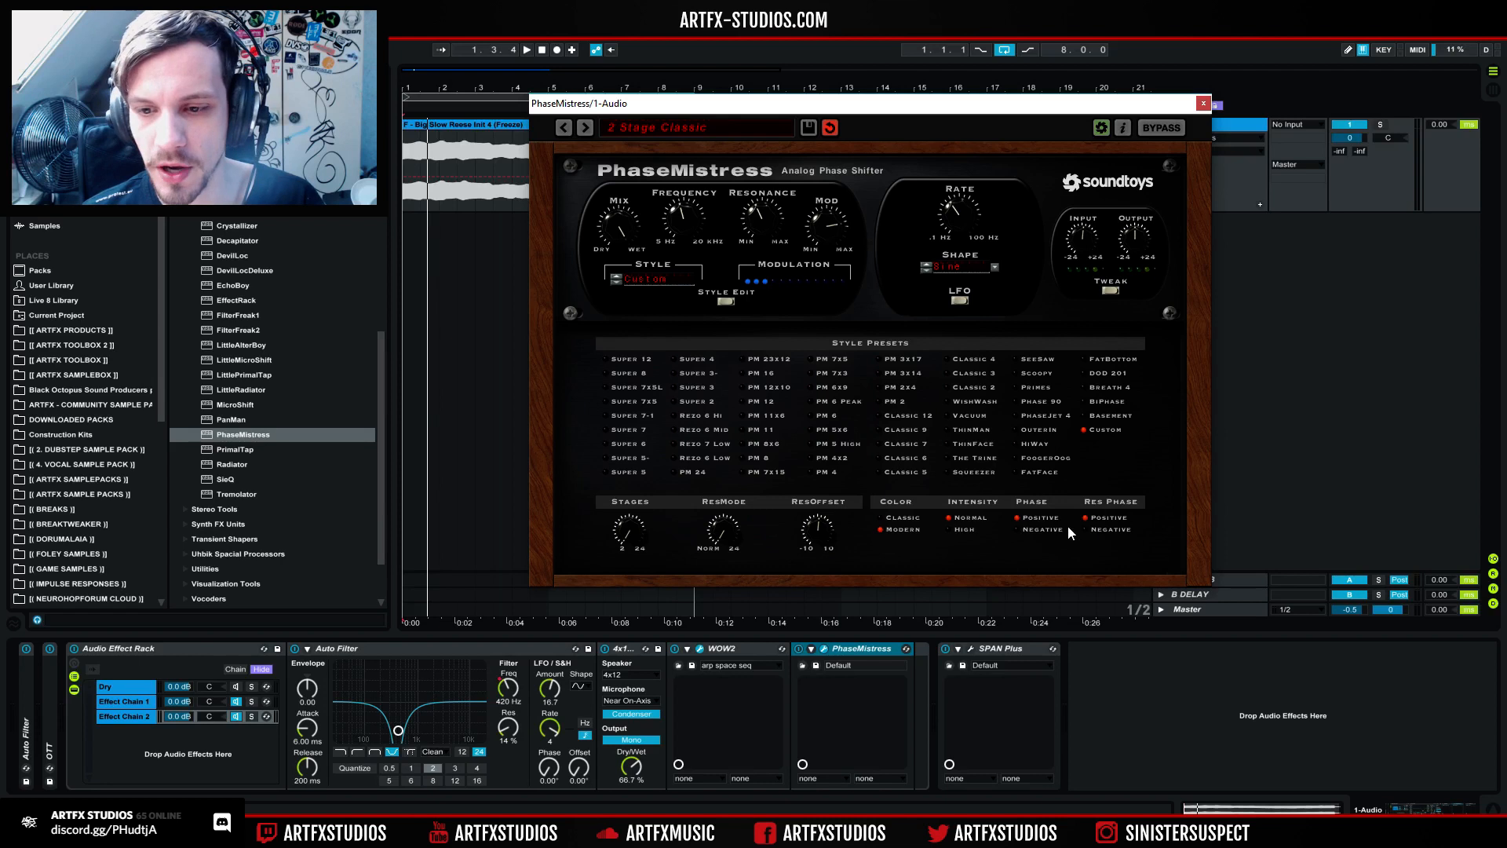
click(1110, 531)
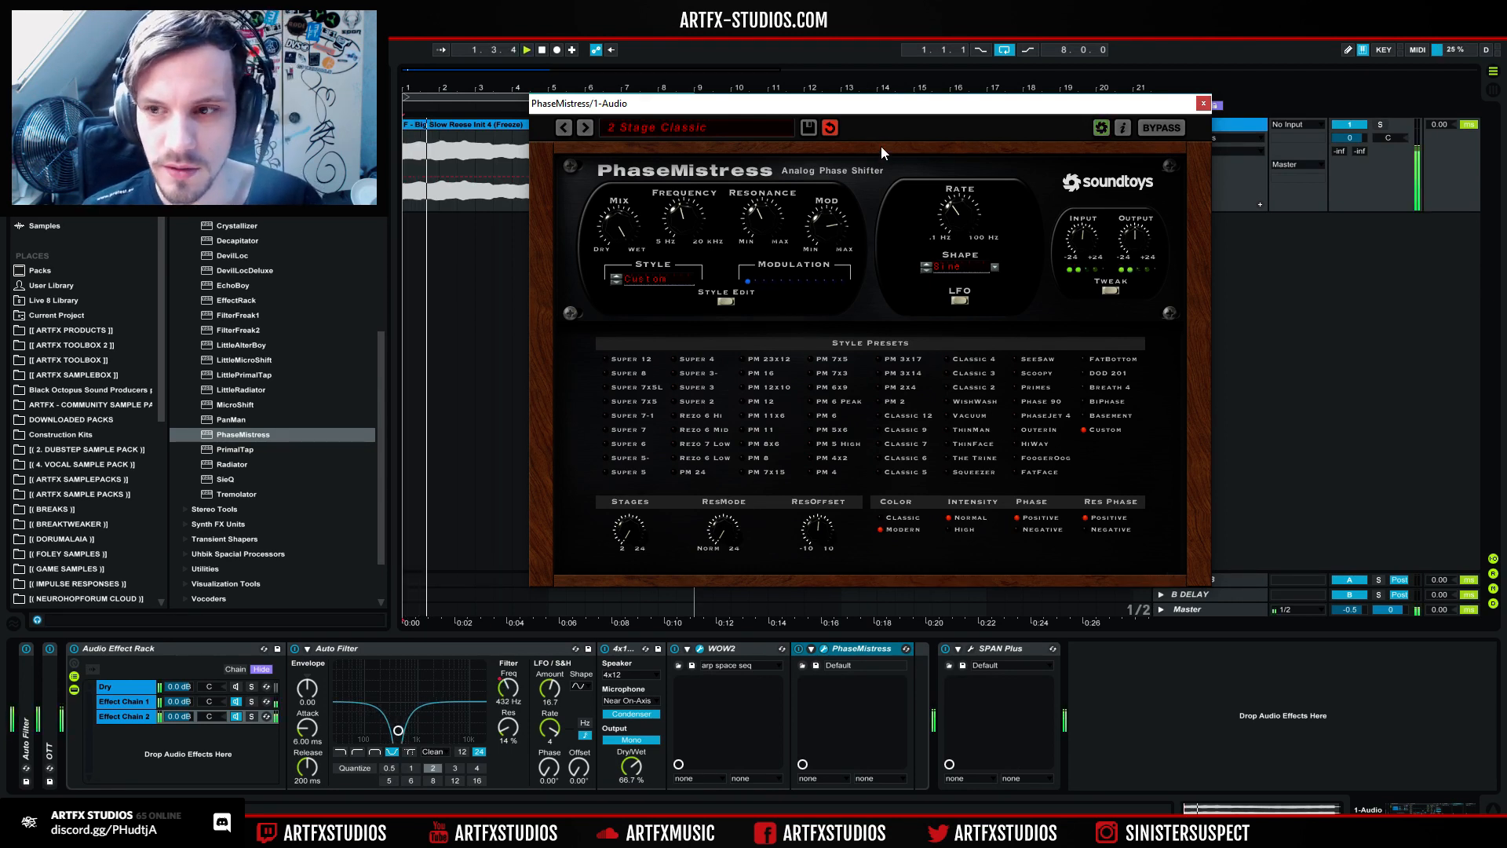
click(799, 649)
click(799, 649)
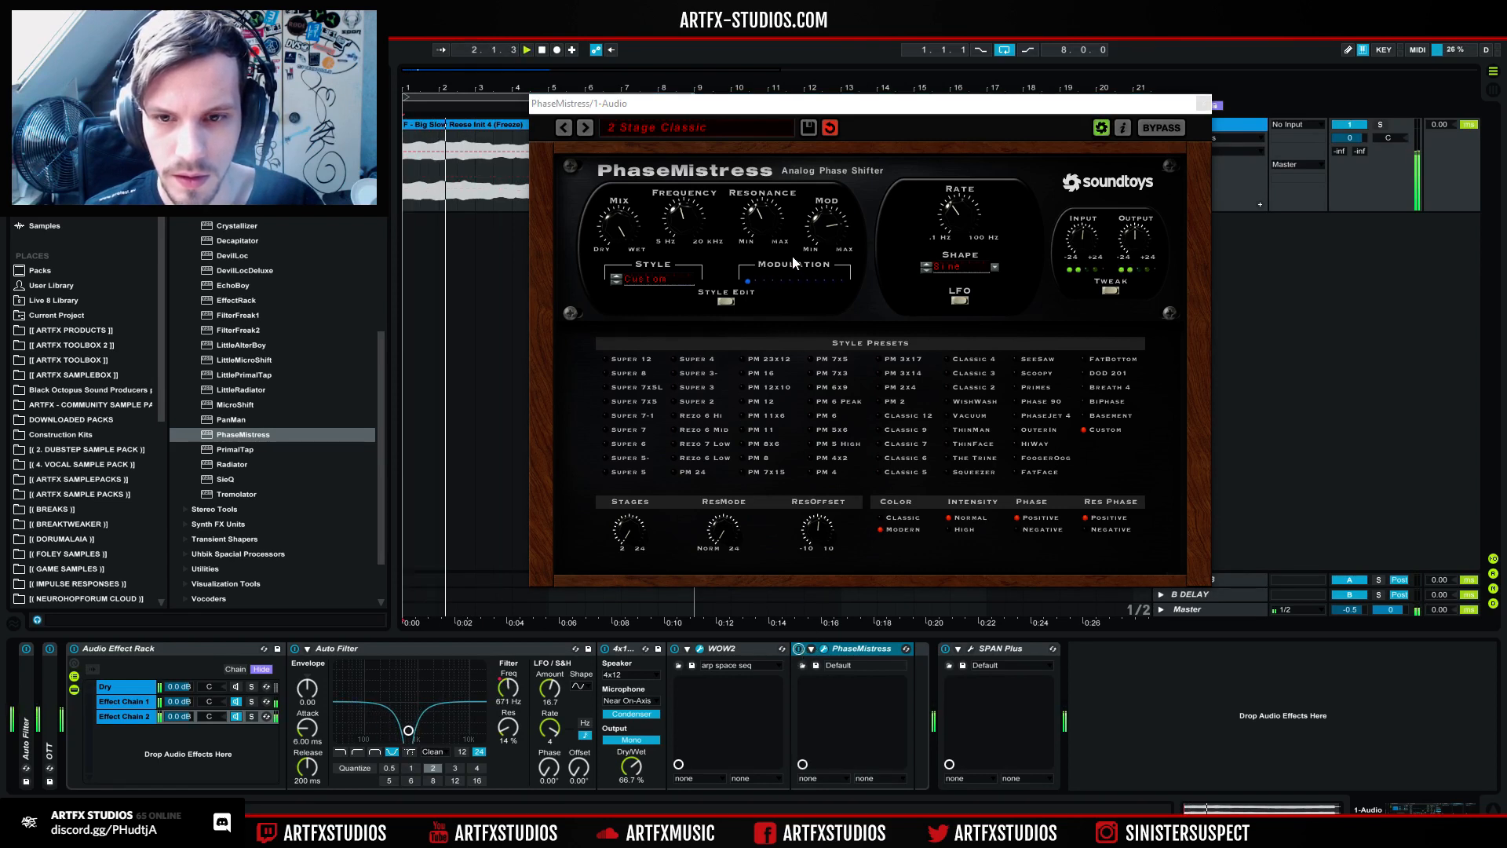
Step: Load the 23x12 Standard preset and audition the following Slow Sweeps presets up to 5 High Mistress A
click(698, 127)
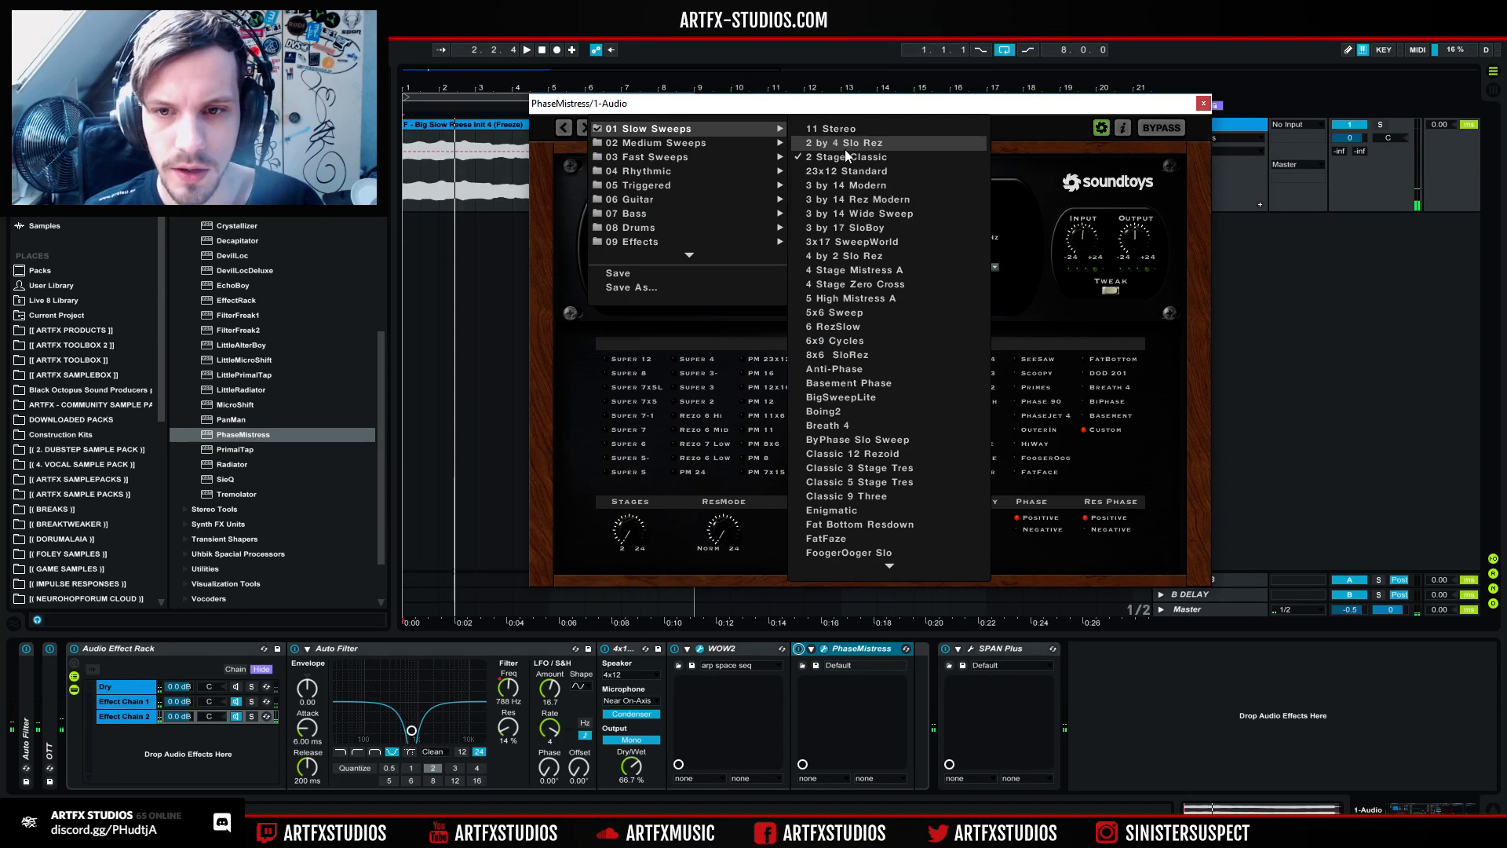
click(851, 171)
key(space)
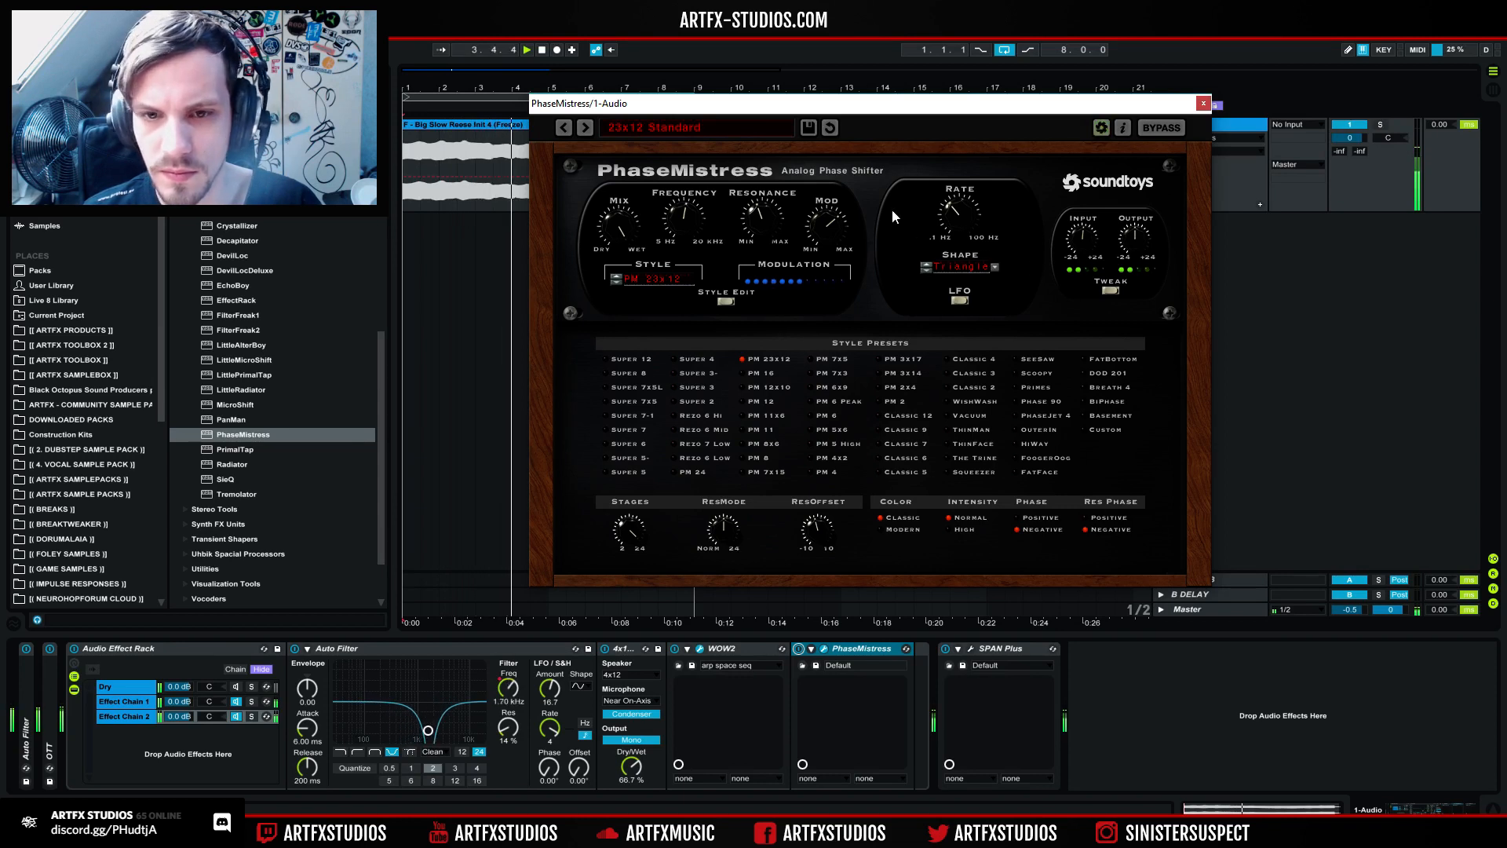
click(585, 127)
click(584, 127)
click(584, 127)
click(584, 127)
click(584, 127)
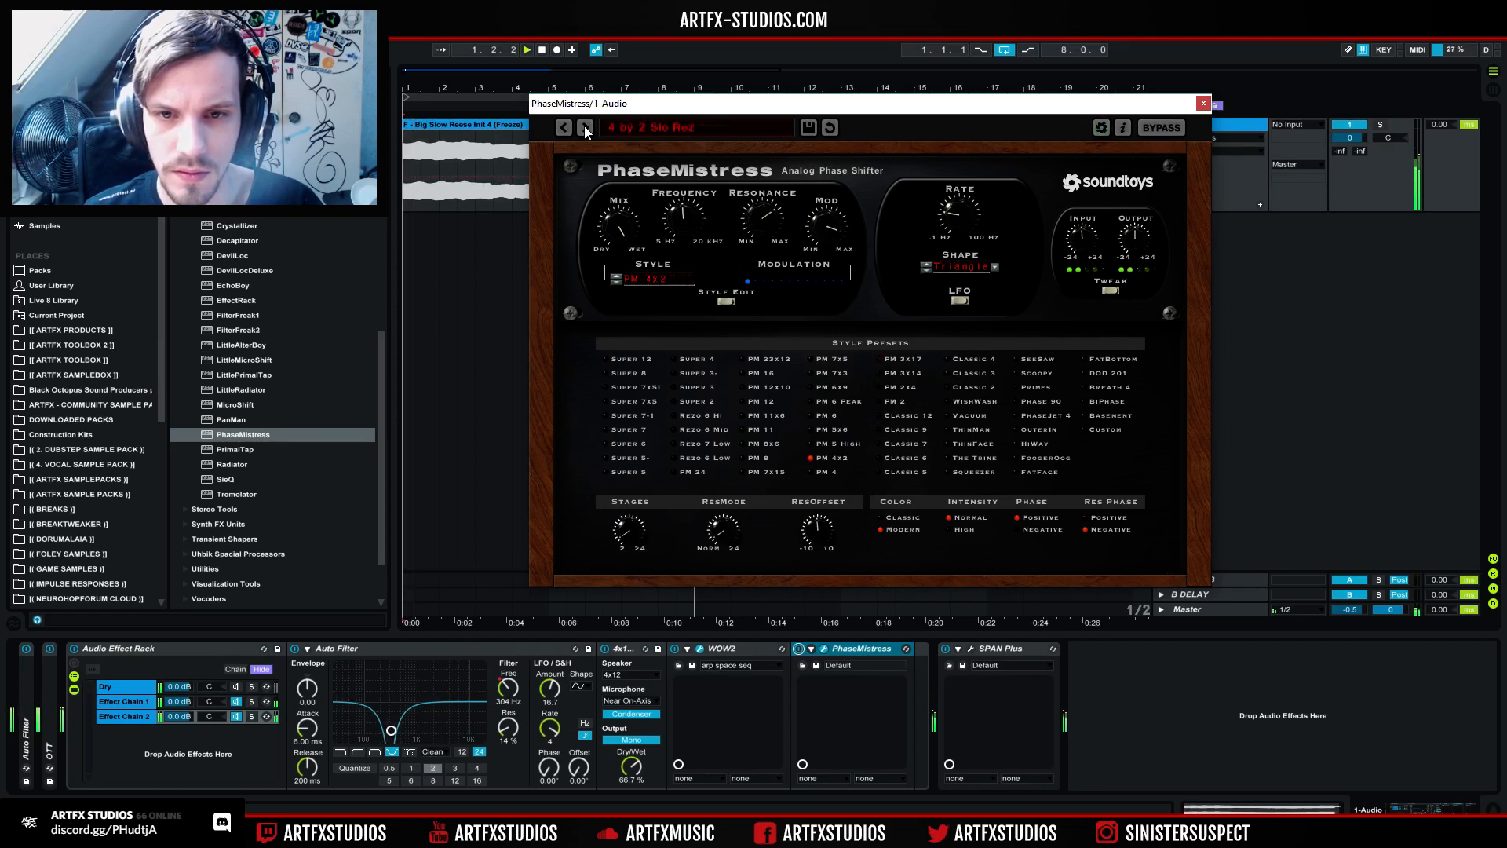
click(584, 127)
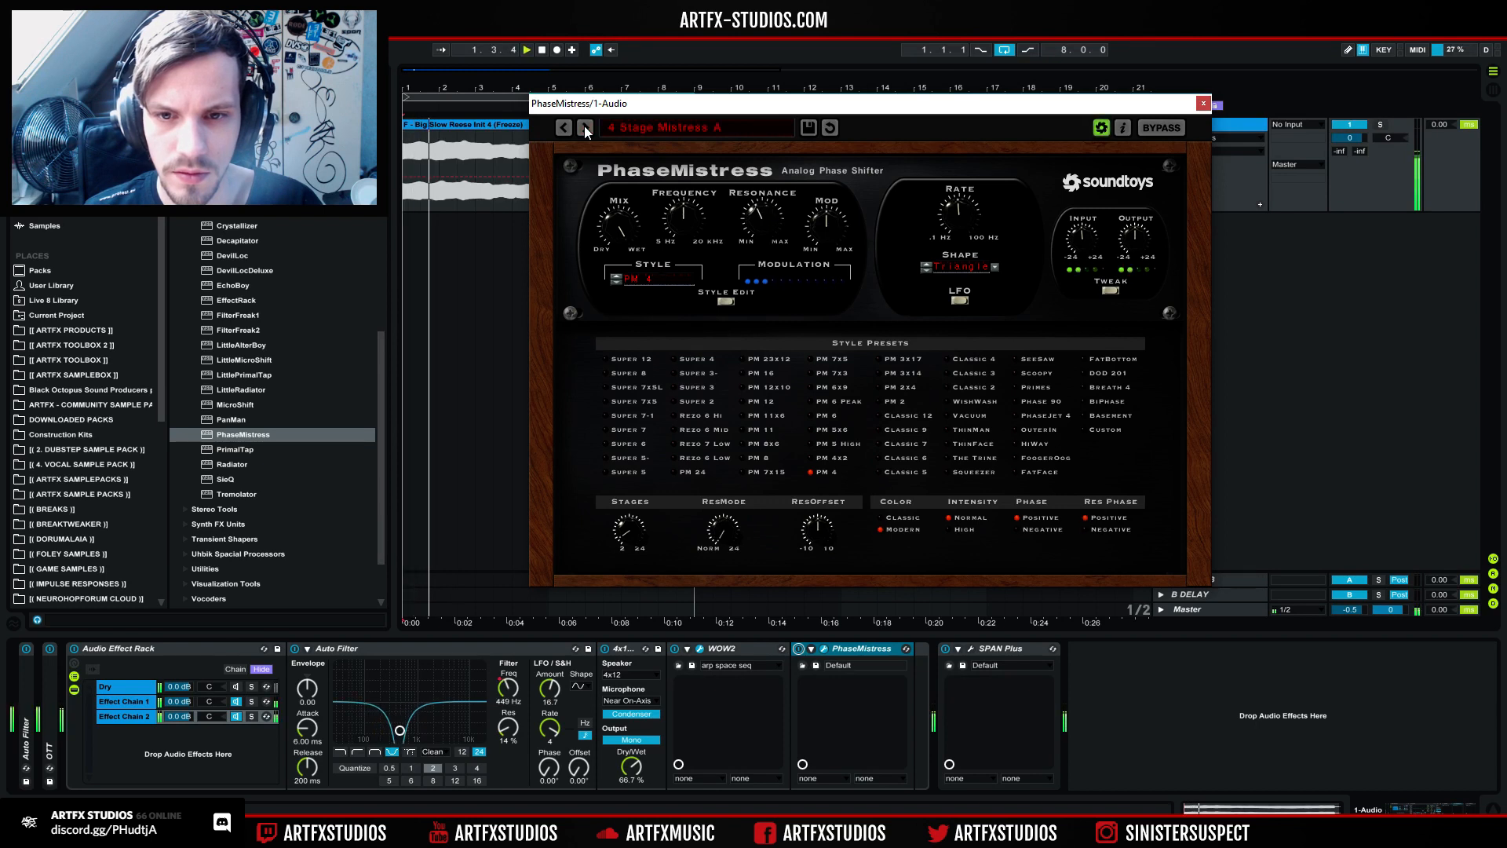
click(584, 127)
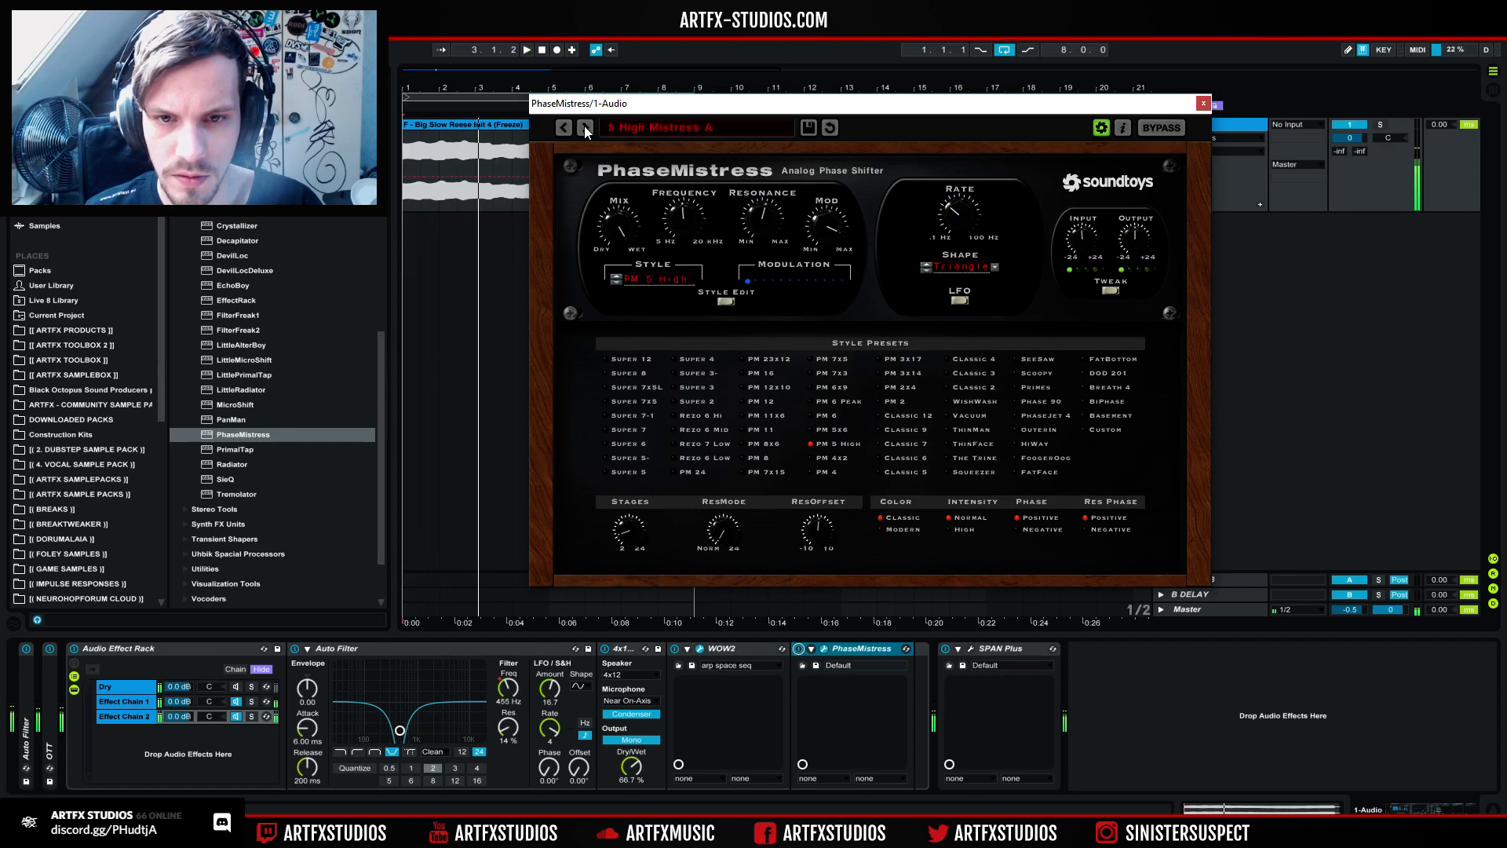
Step: Load the Triggered preset 11x6 SlewStep in PhaseMistress and step through the following presets to Chewing Gum
click(632, 126)
mouse_move(698, 156)
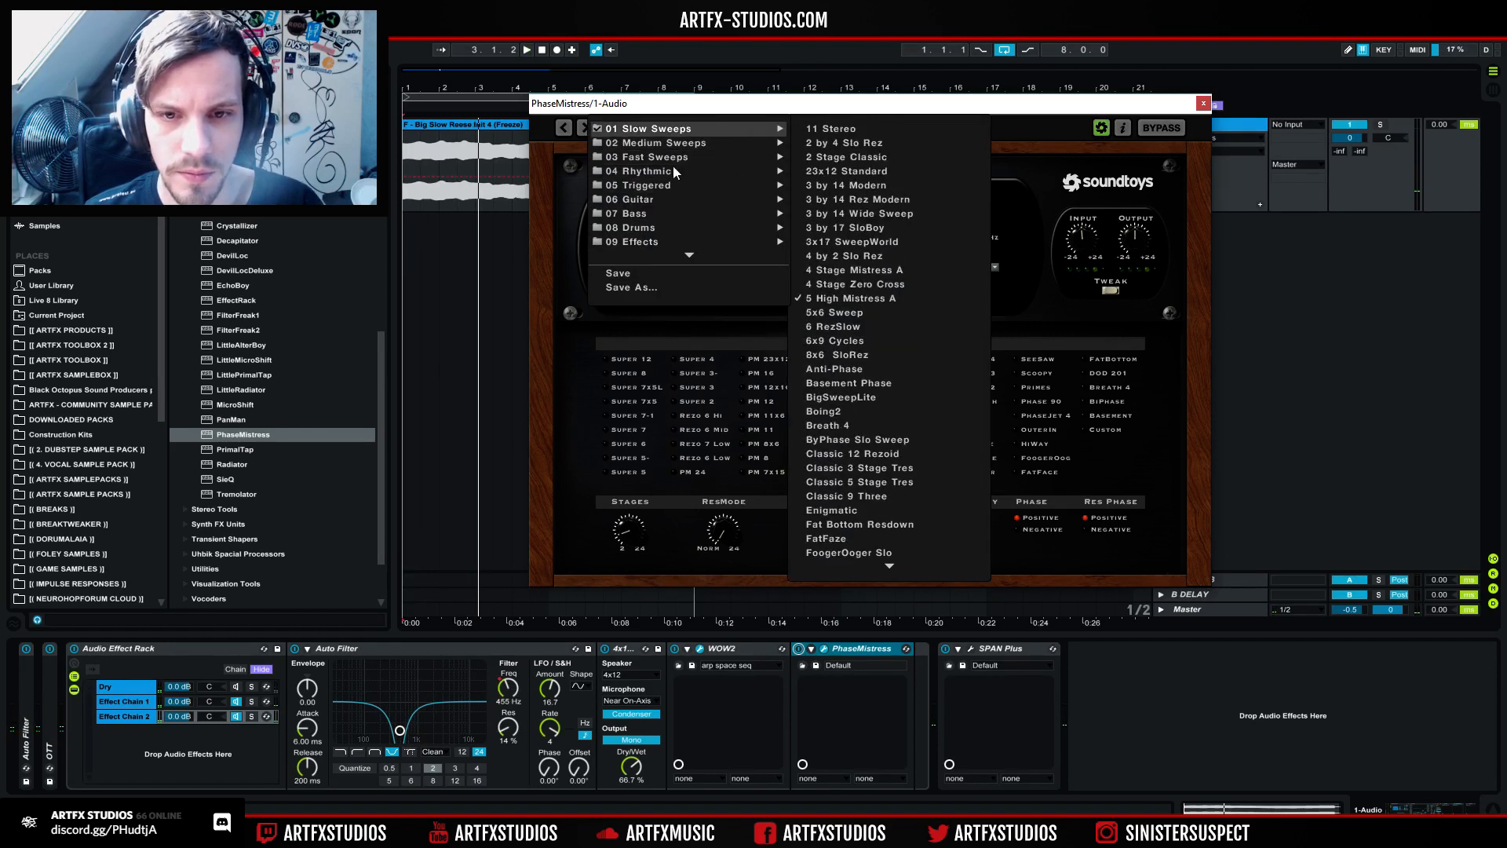
mouse_move(682, 186)
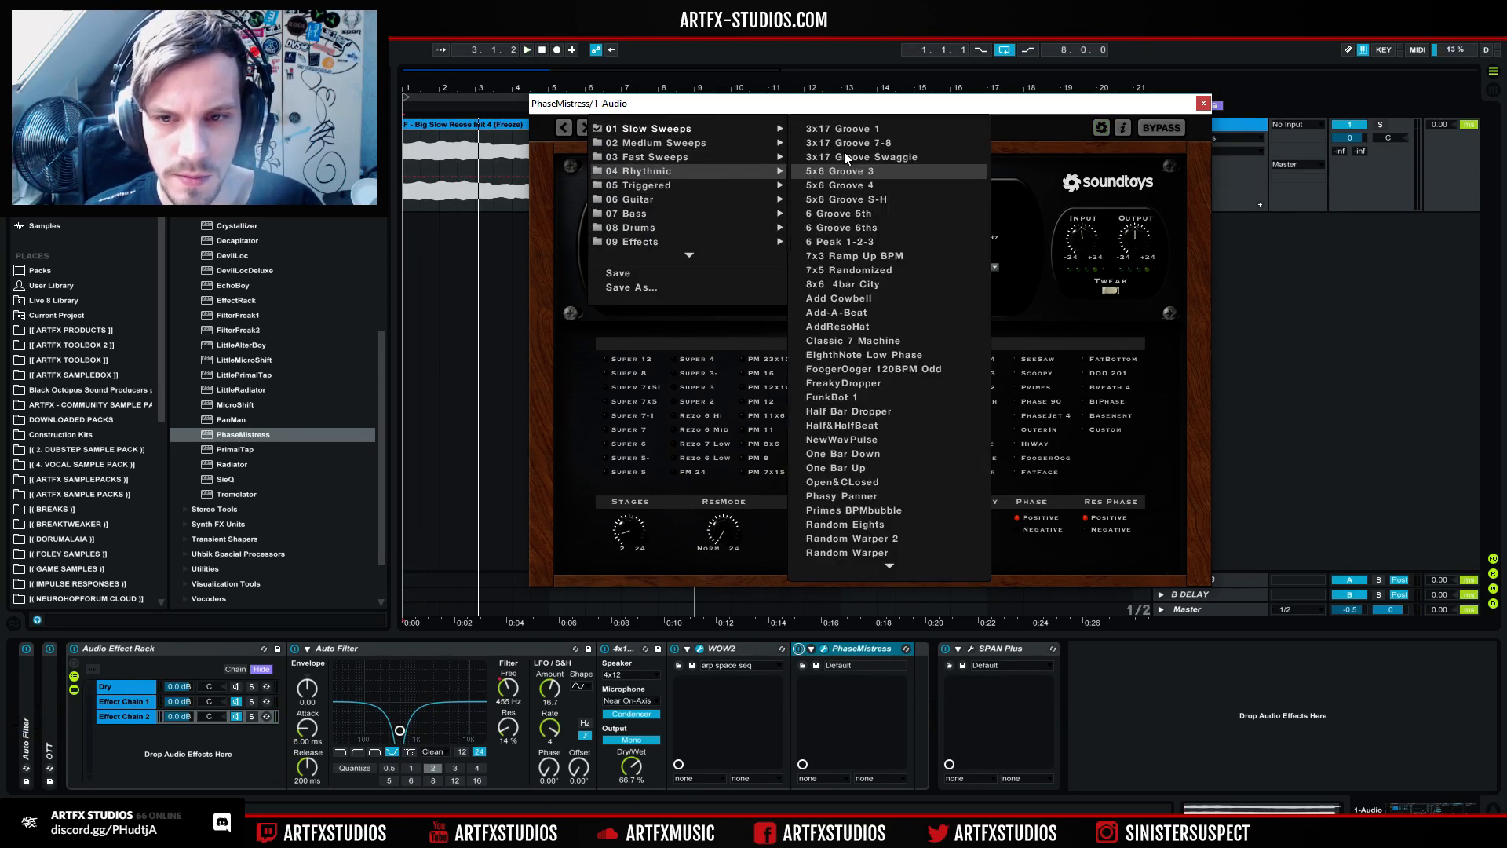
mouse_move(770, 184)
click(846, 154)
key(space)
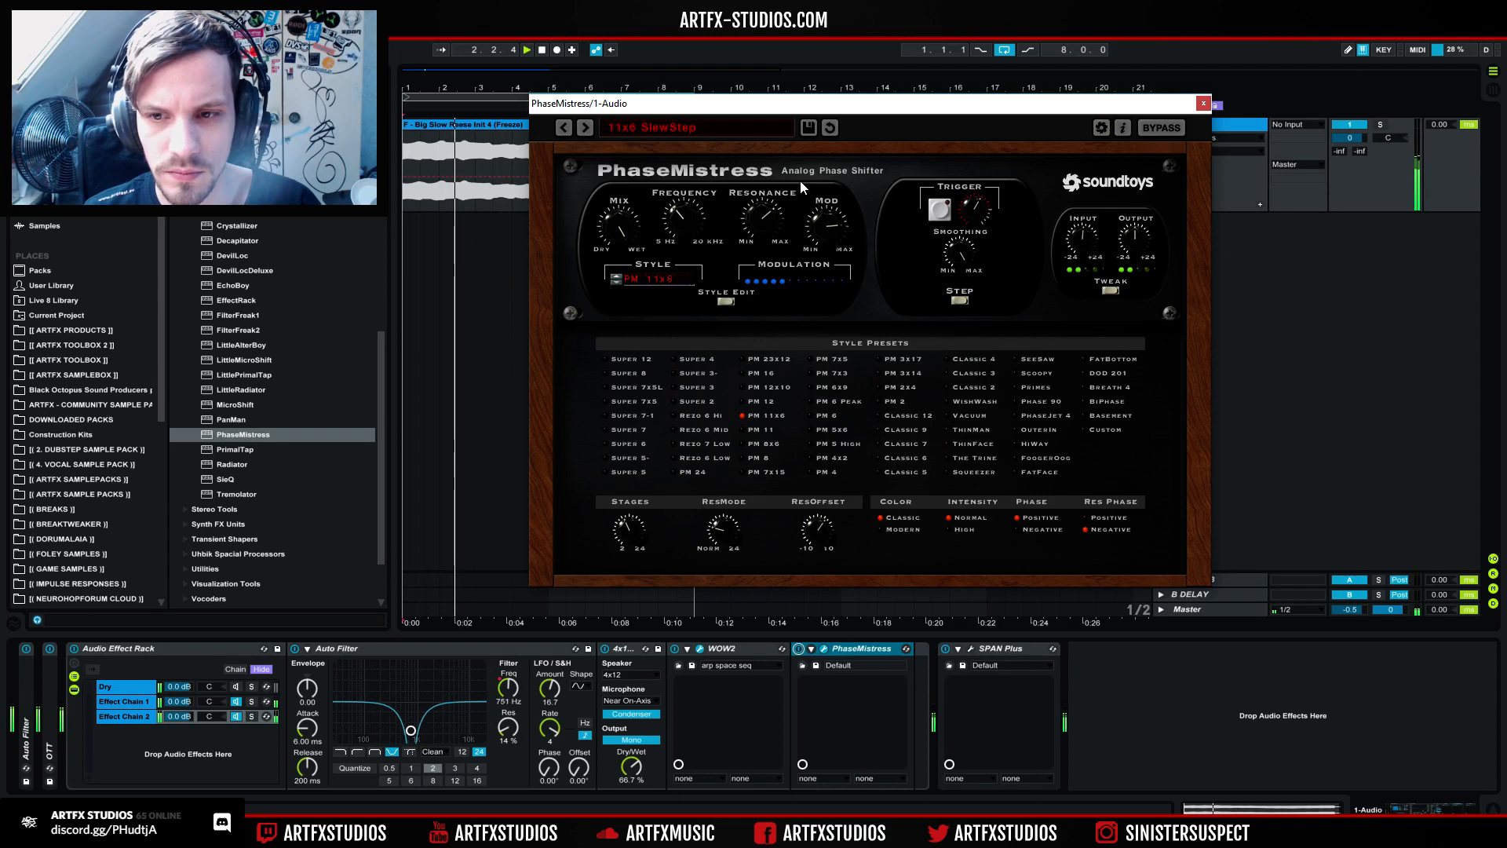
click(590, 130)
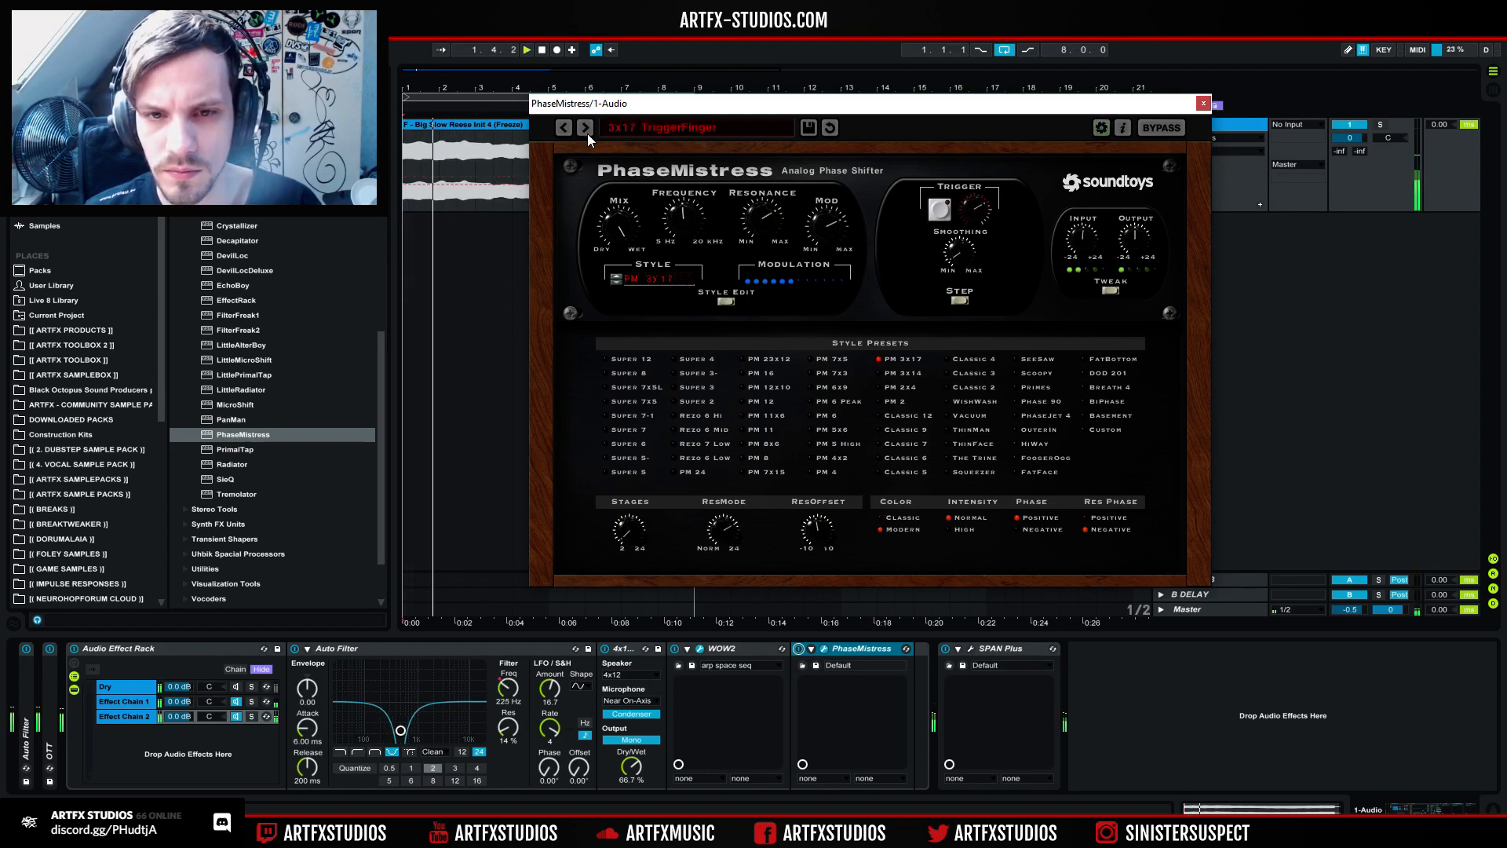
click(587, 134)
click(587, 130)
click(588, 131)
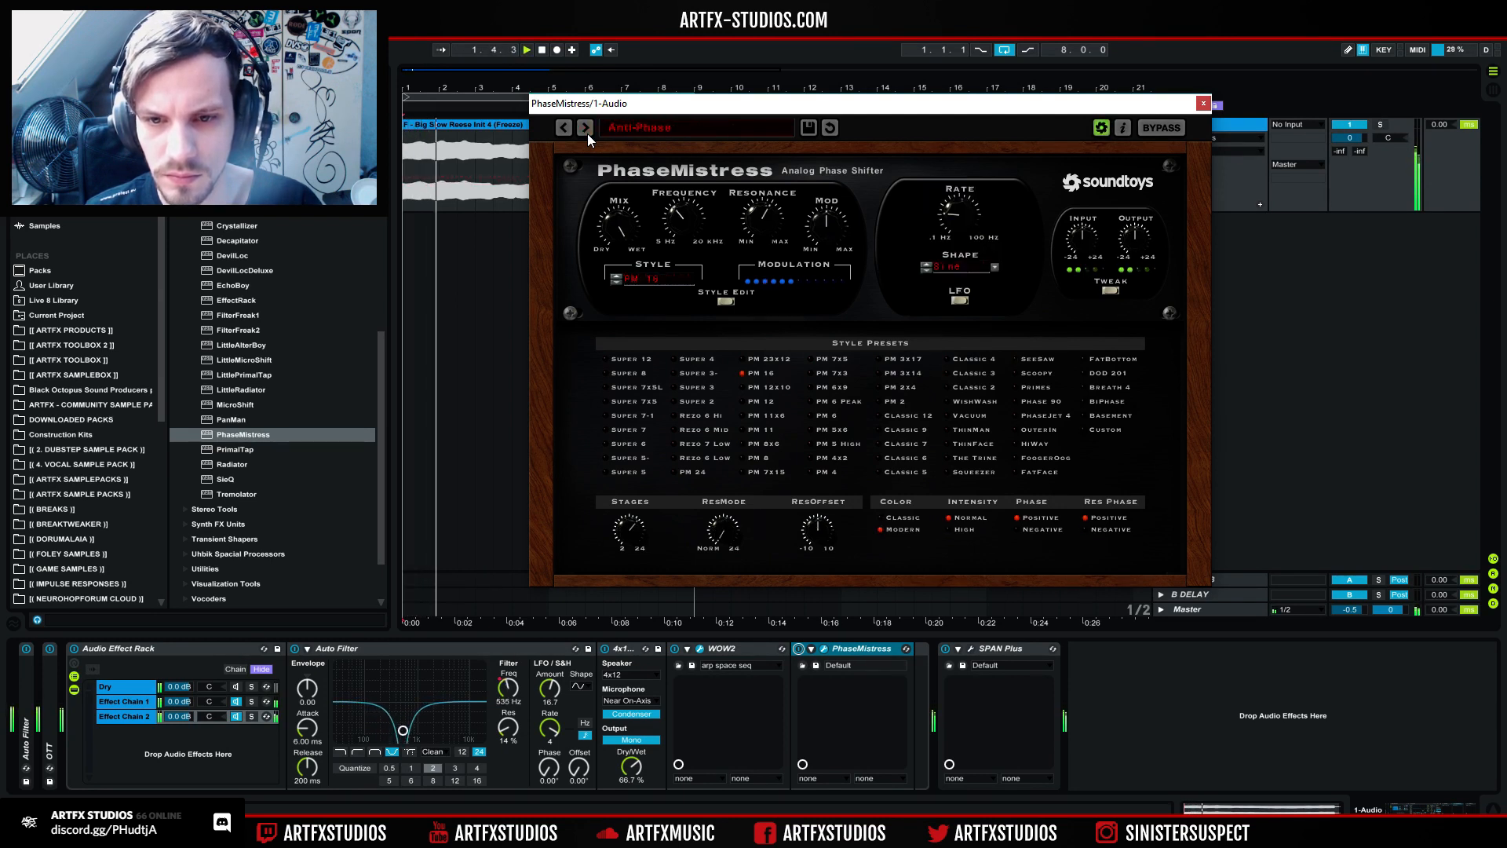
click(587, 133)
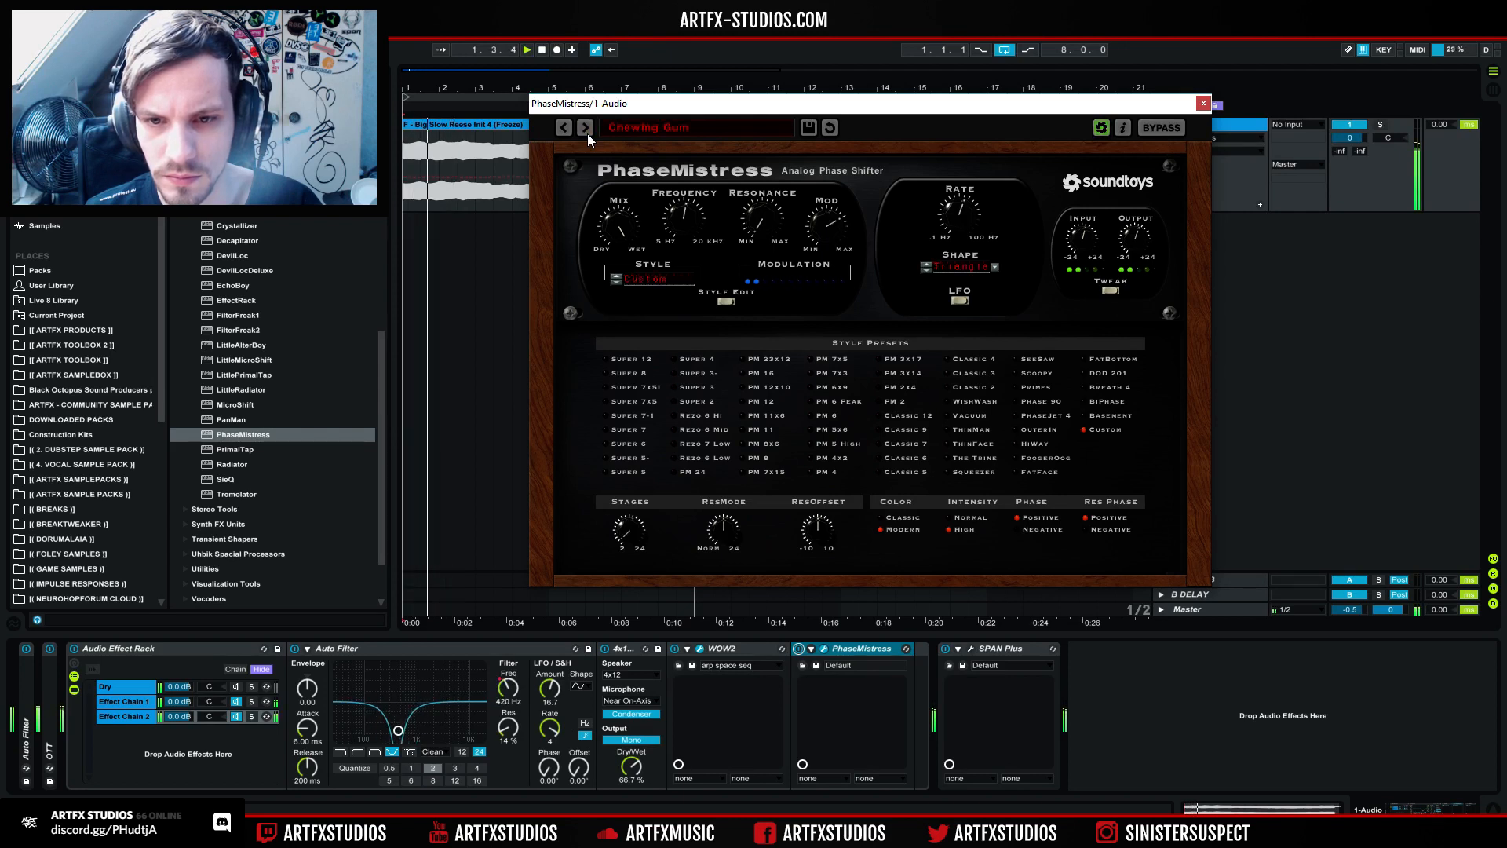
Step: Lower PhaseMistress's LFO rate, review its tweak settings, close its window and play the clip
drag(974, 214, 975, 263)
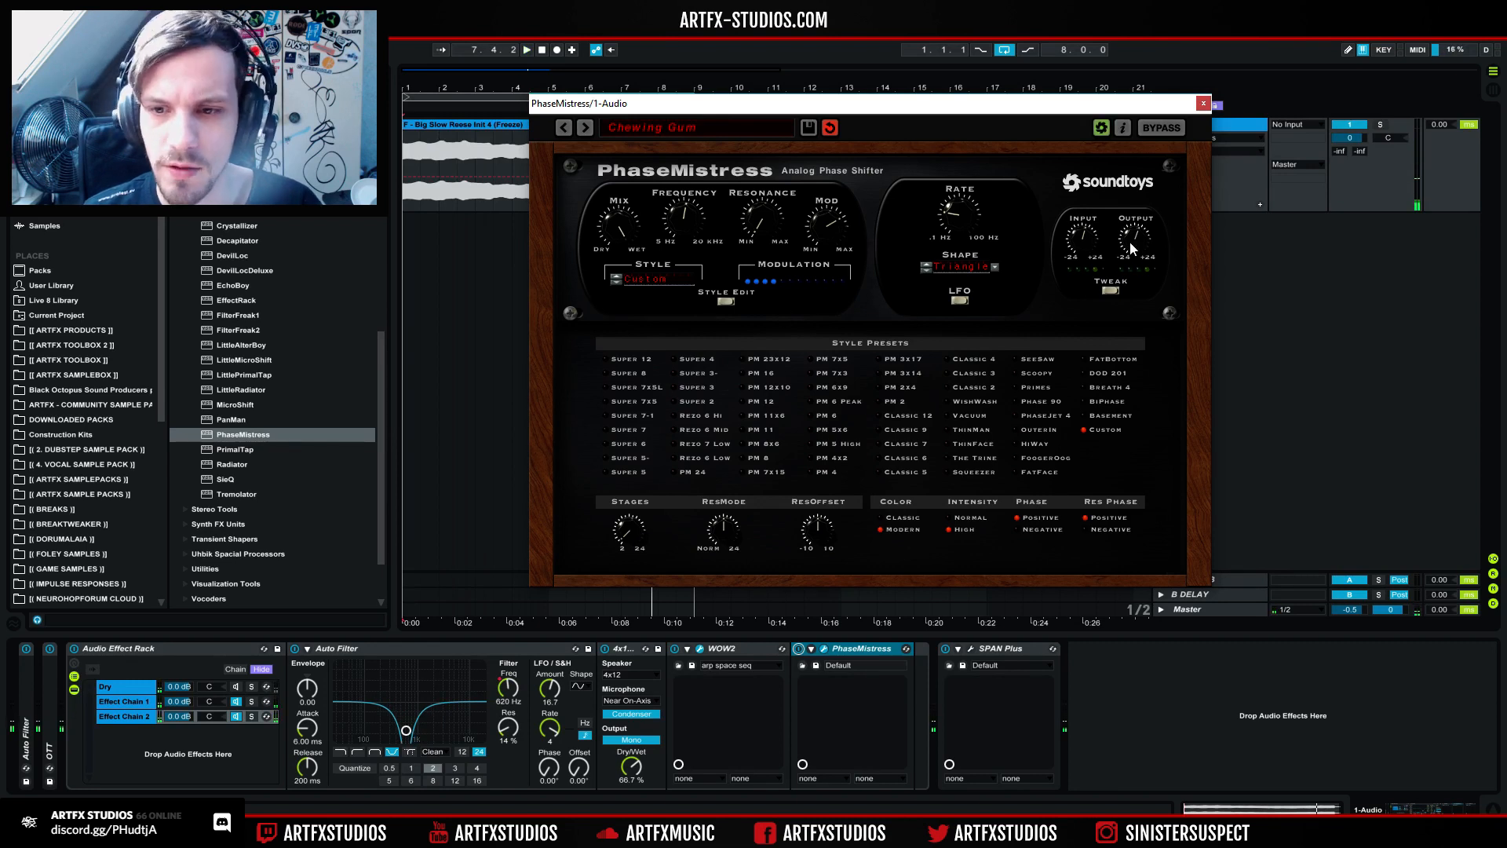
click(1106, 289)
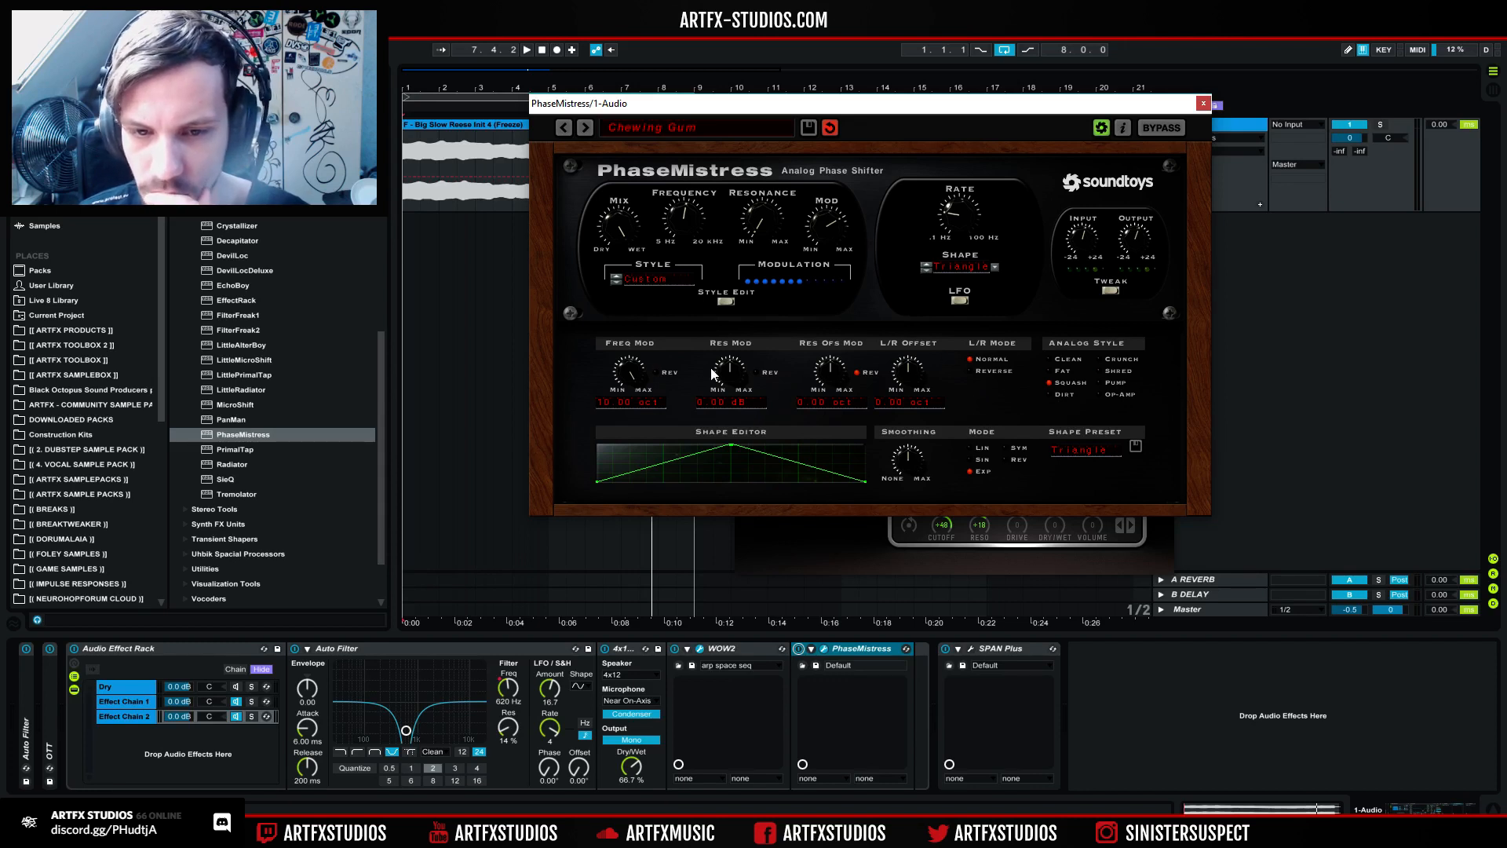
click(1202, 103)
key(space)
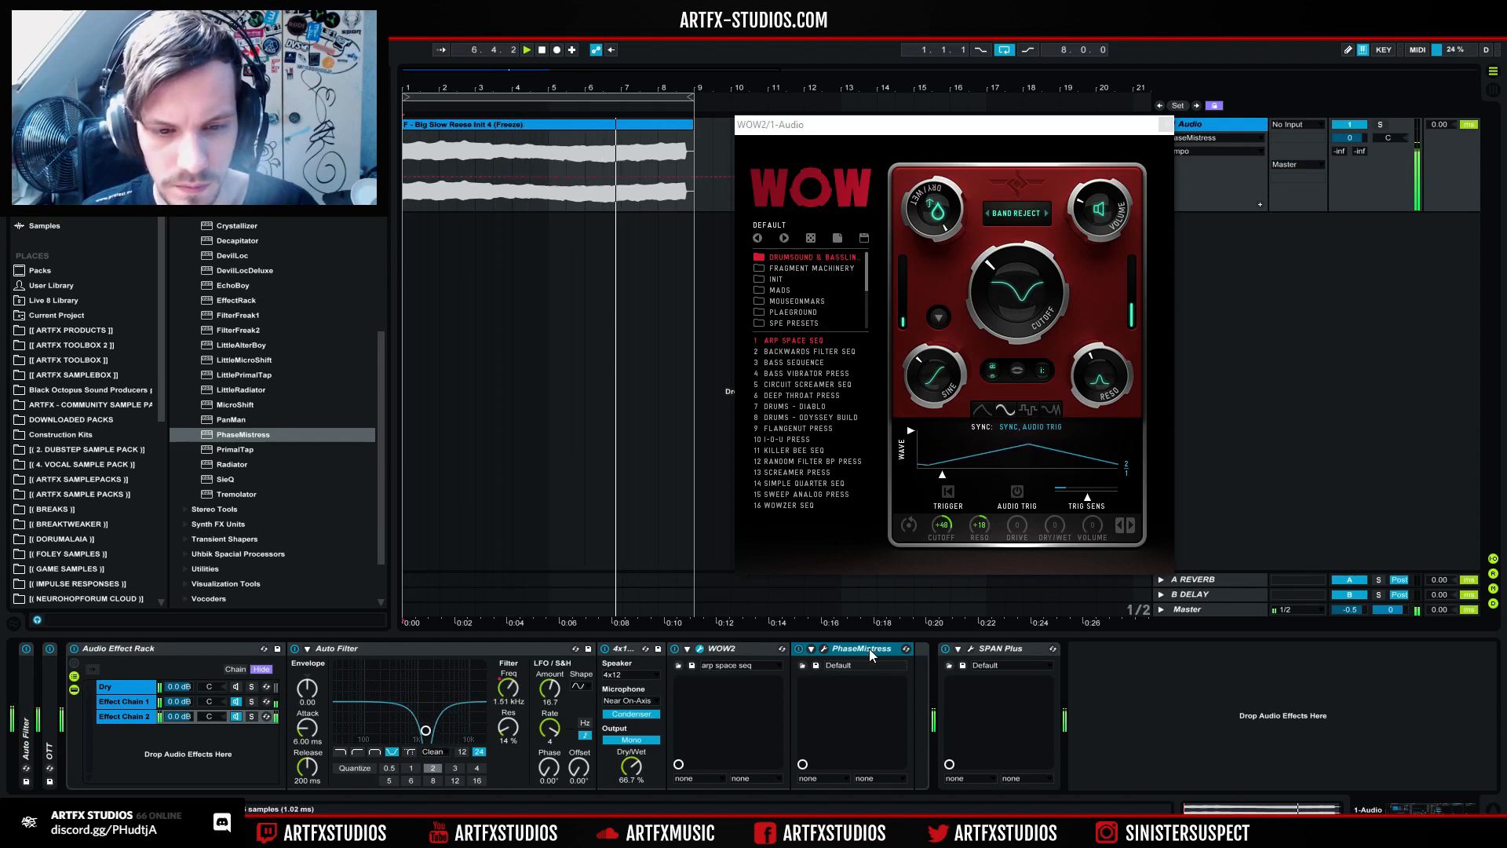
Step: Add an EQ Eight after PhaseMistress in Effect Chain 2 and close the WOW2 window
click(52, 150)
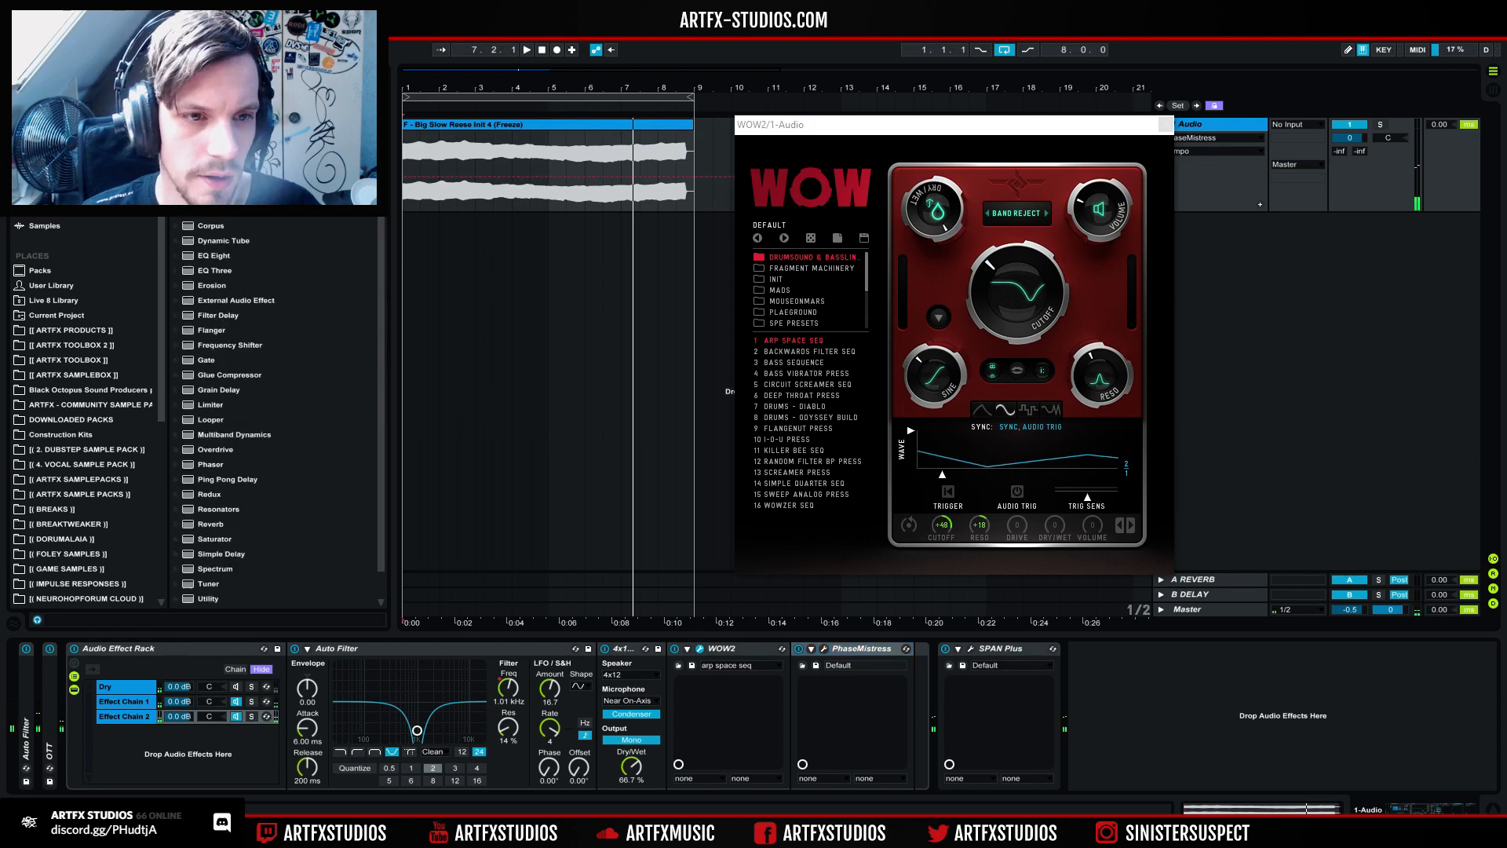
drag(216, 251, 901, 676)
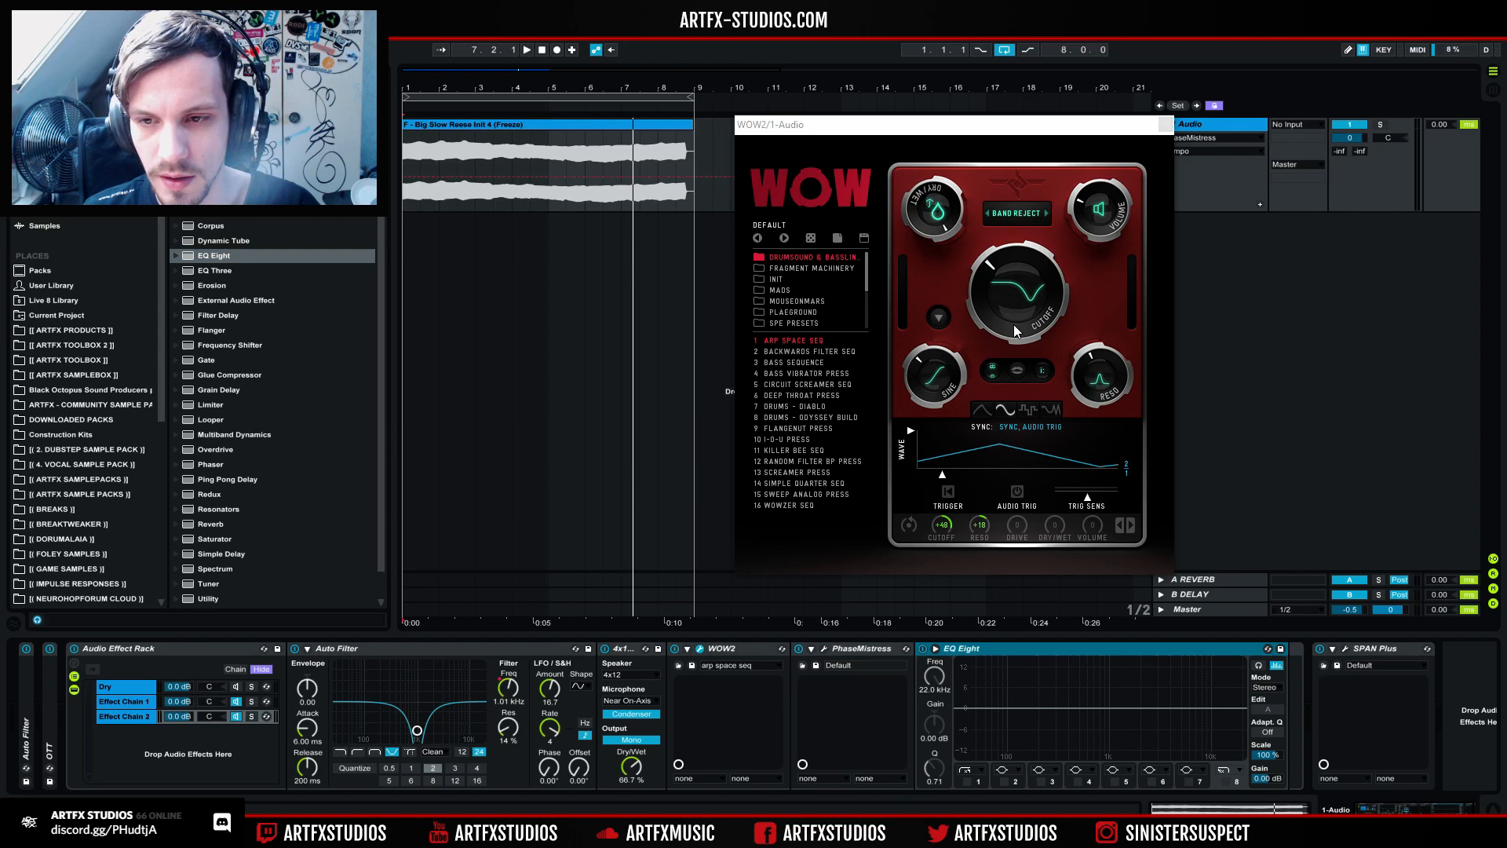
click(1168, 126)
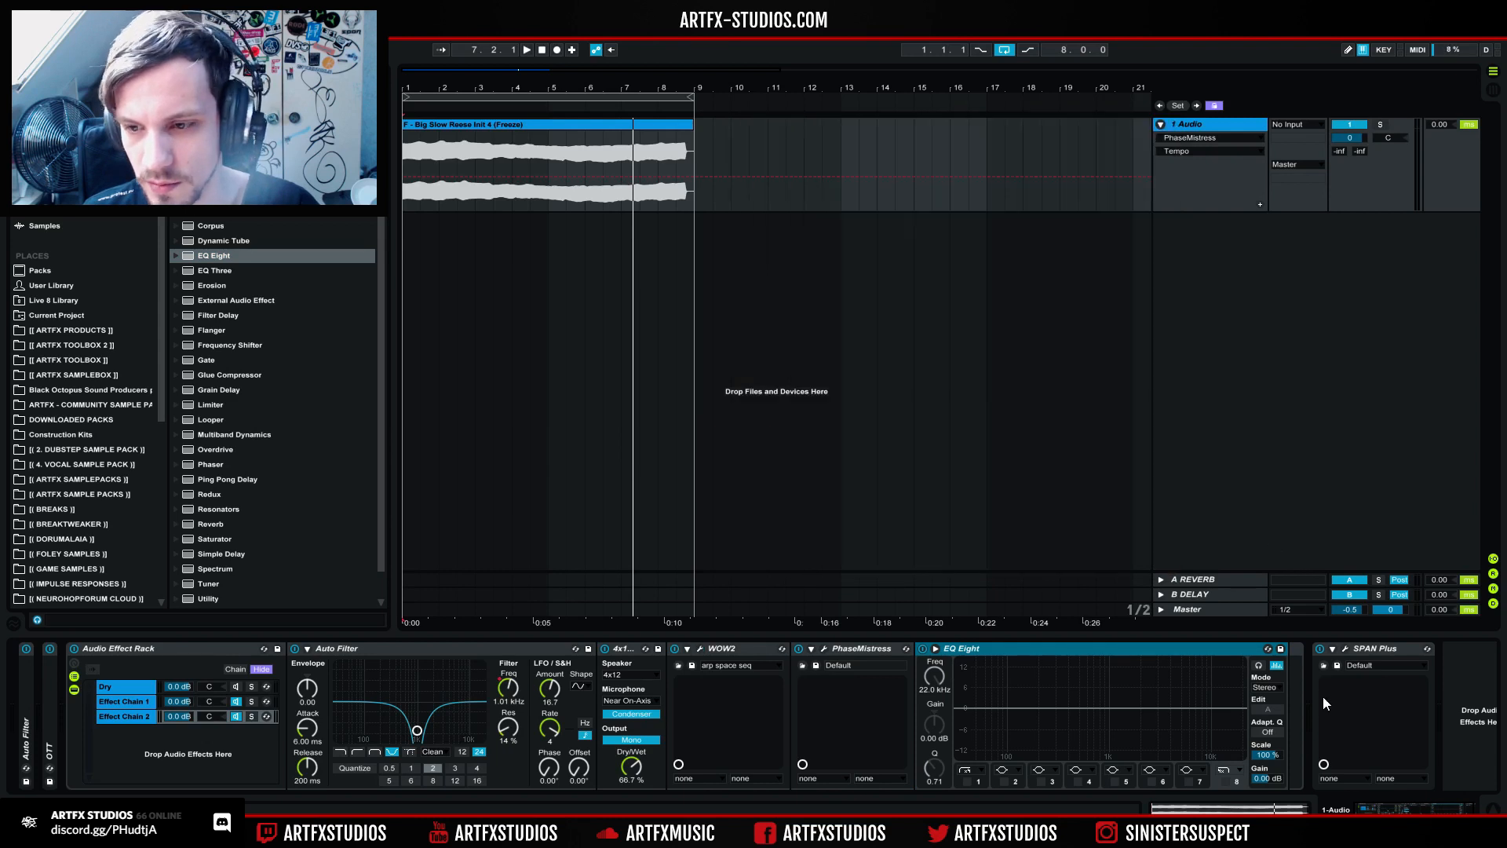
Step: Display SPAN Plus and play the clip to examine the low end of its frequency spectrum
click(1345, 649)
key(space)
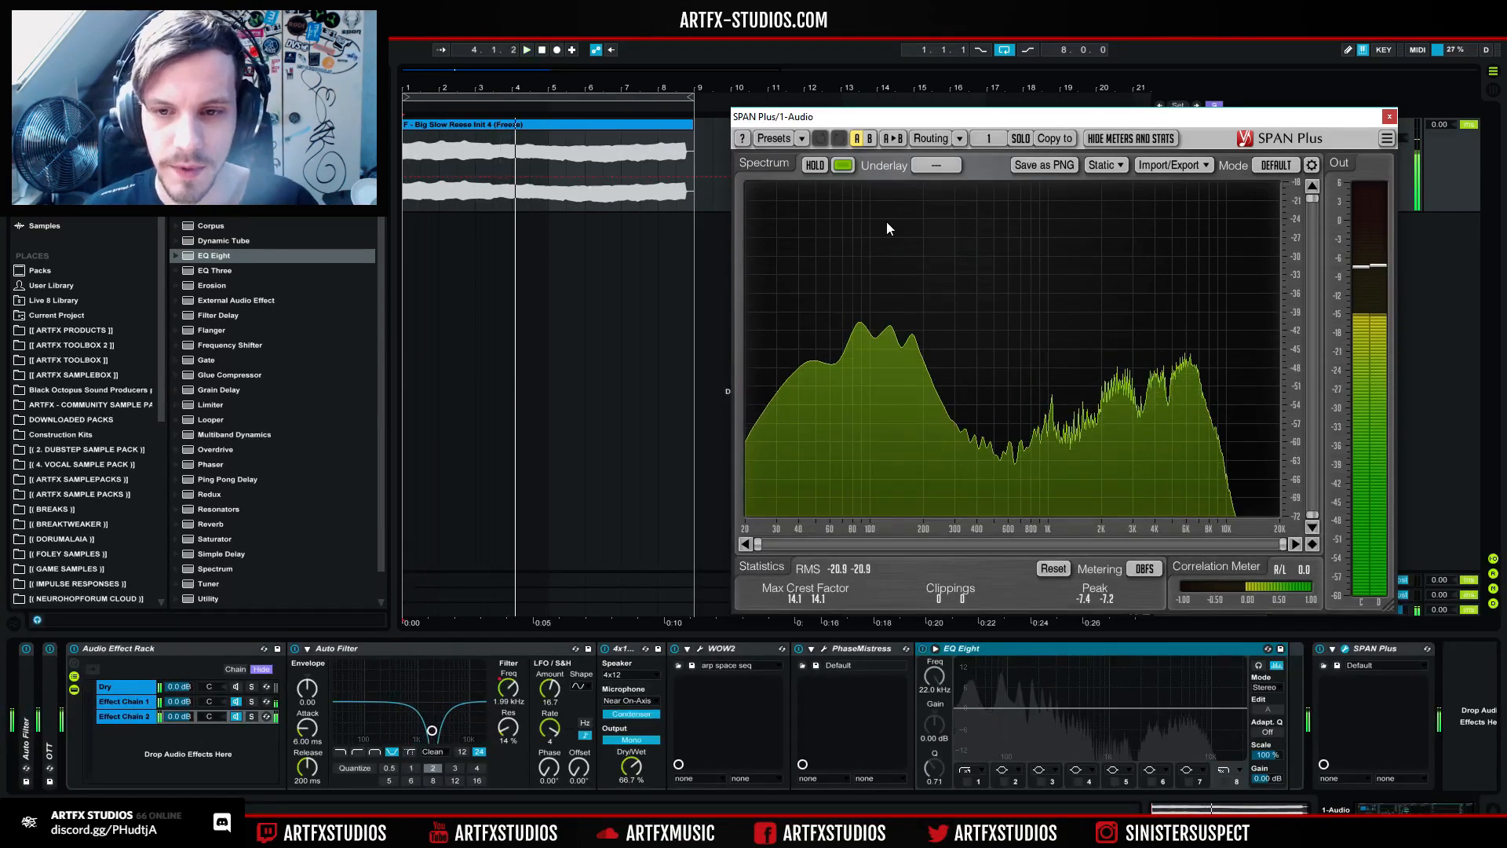
key(space)
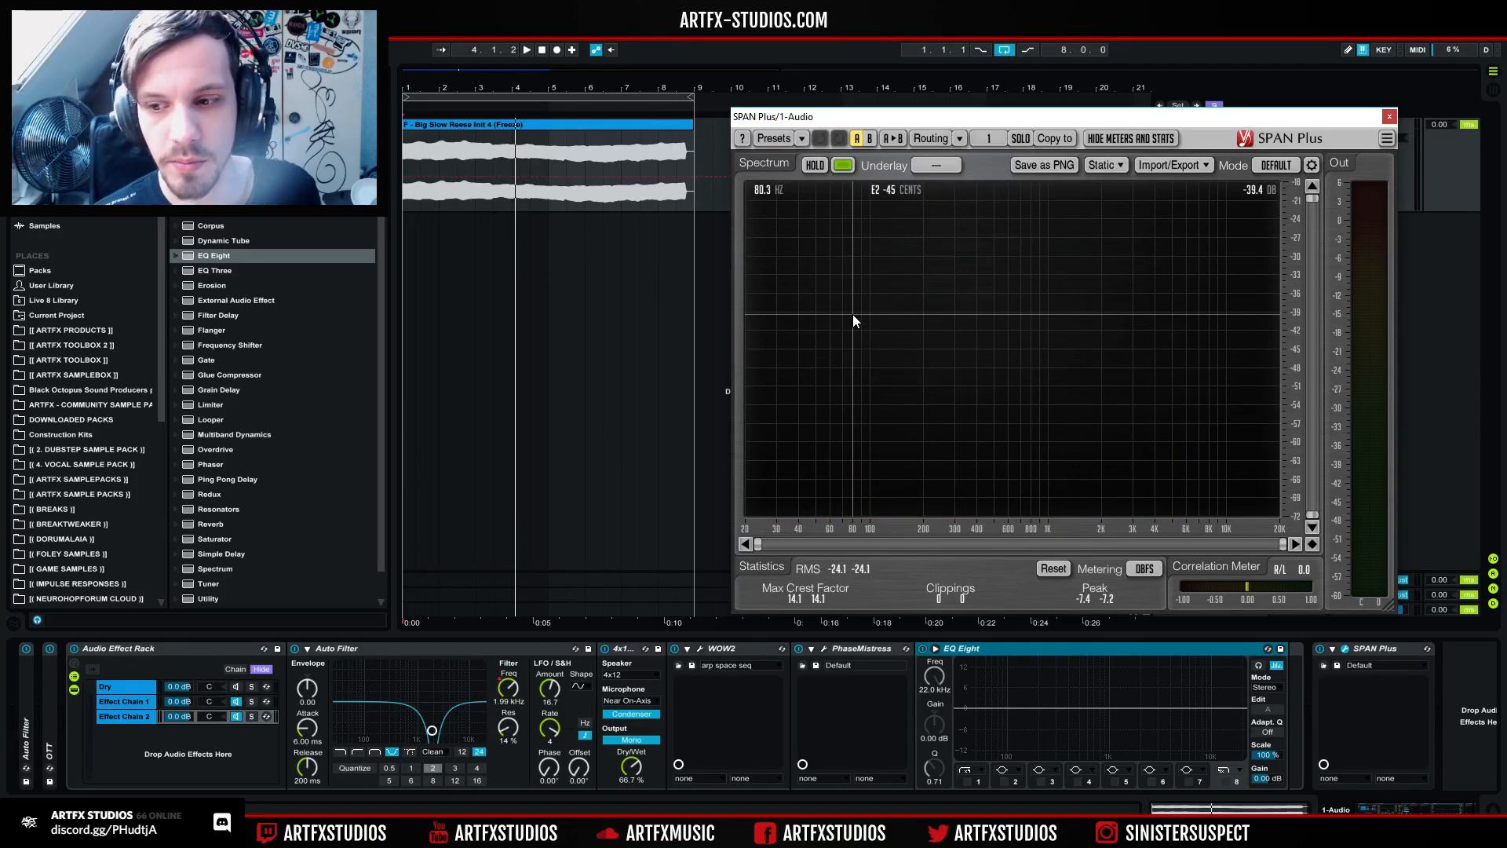
Step: Enable the band 1 low cut of Effect Chain 2's EQ Eight and set it to about 219 Hz during playback
click(967, 781)
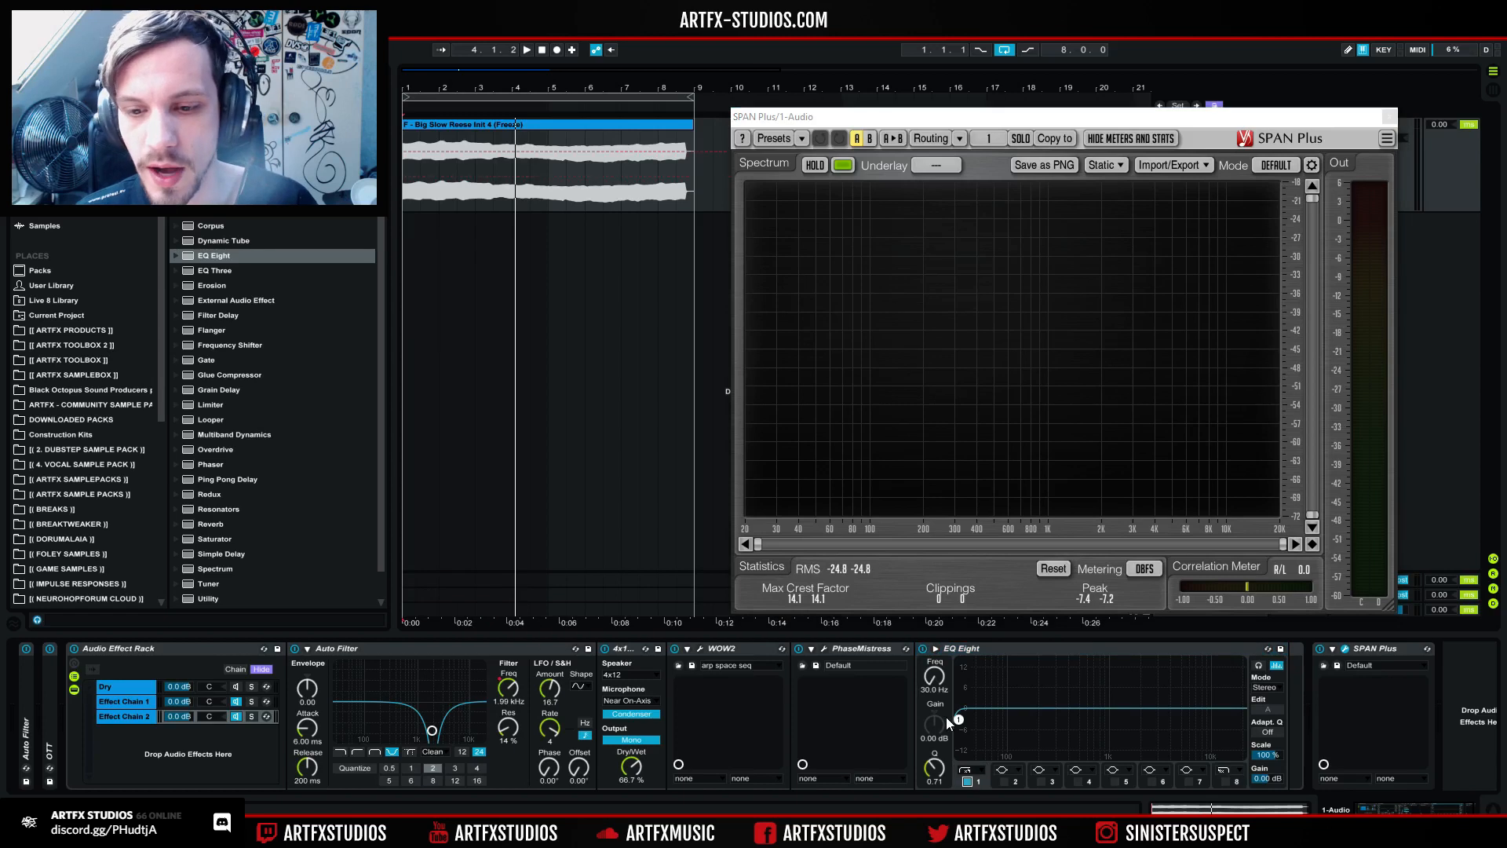
key(space)
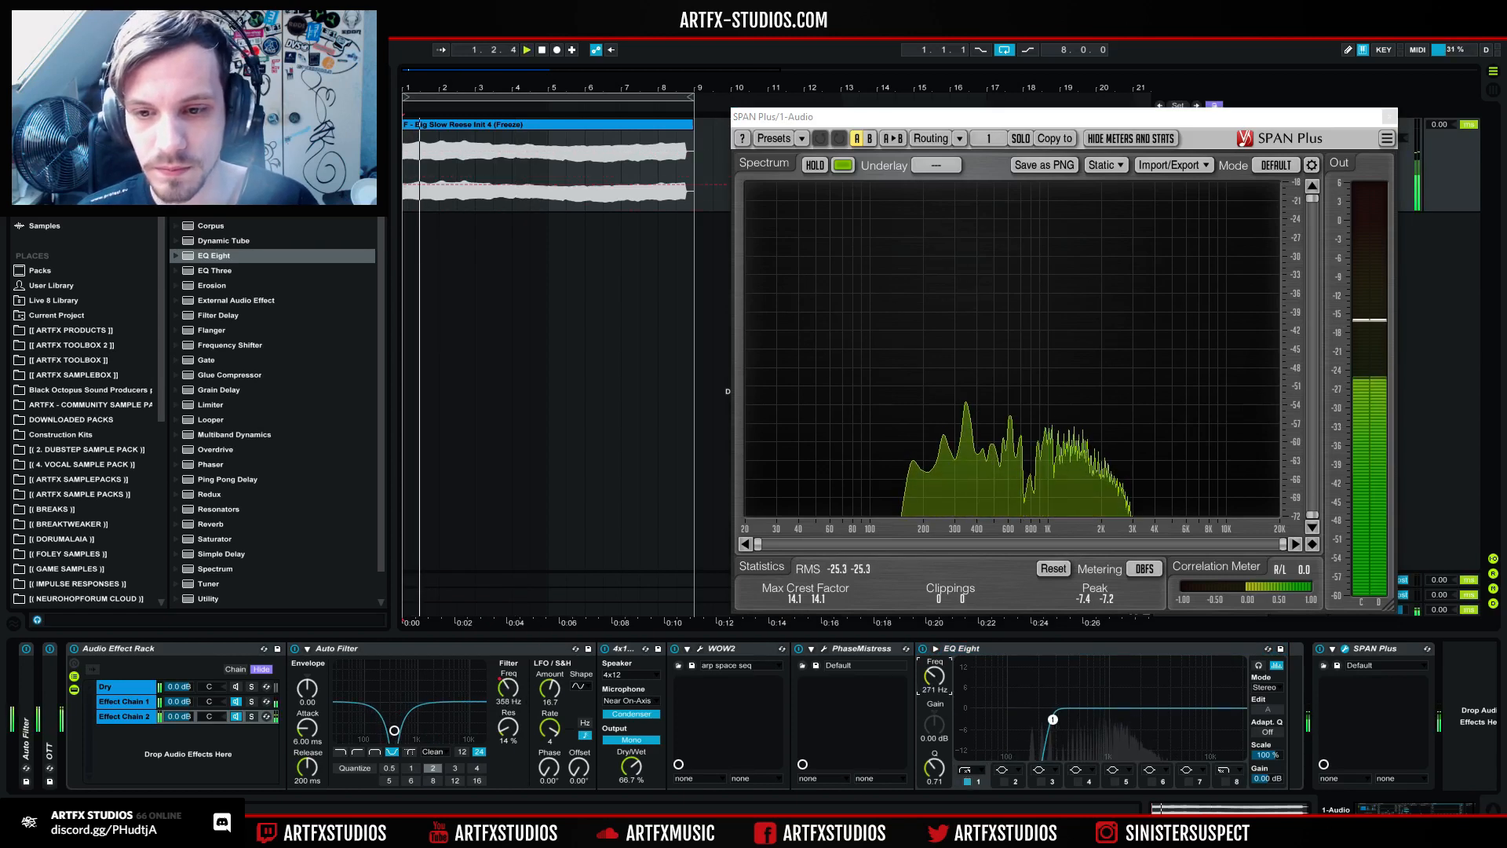
drag(925, 673, 924, 674)
key(space)
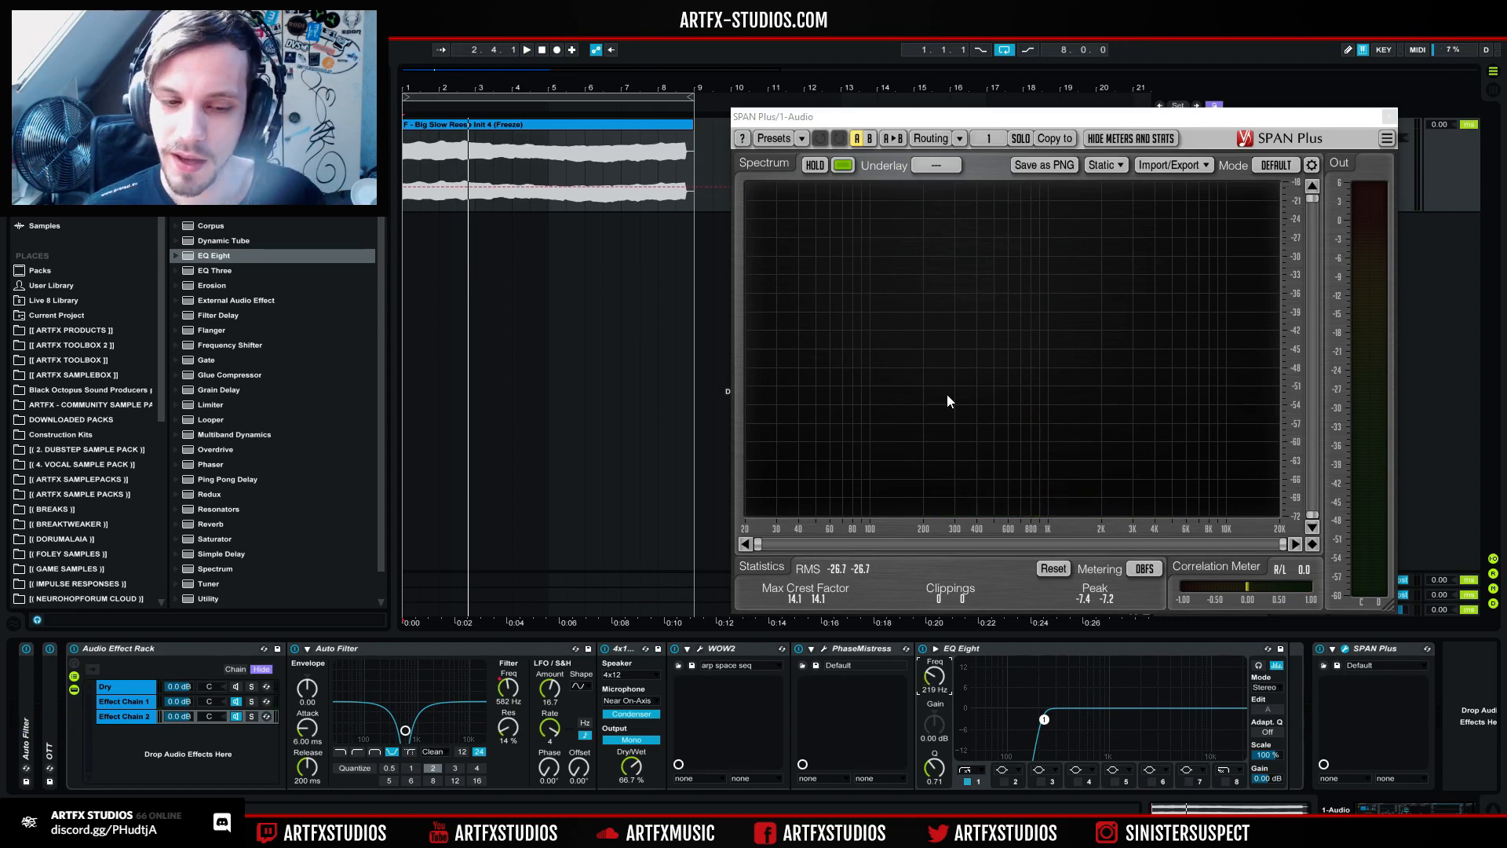
Step: Create a rack chain named Effect Chain 3 and give it an EQ Eight with the band 8 high cut at about 1.58 kHz
click(171, 742)
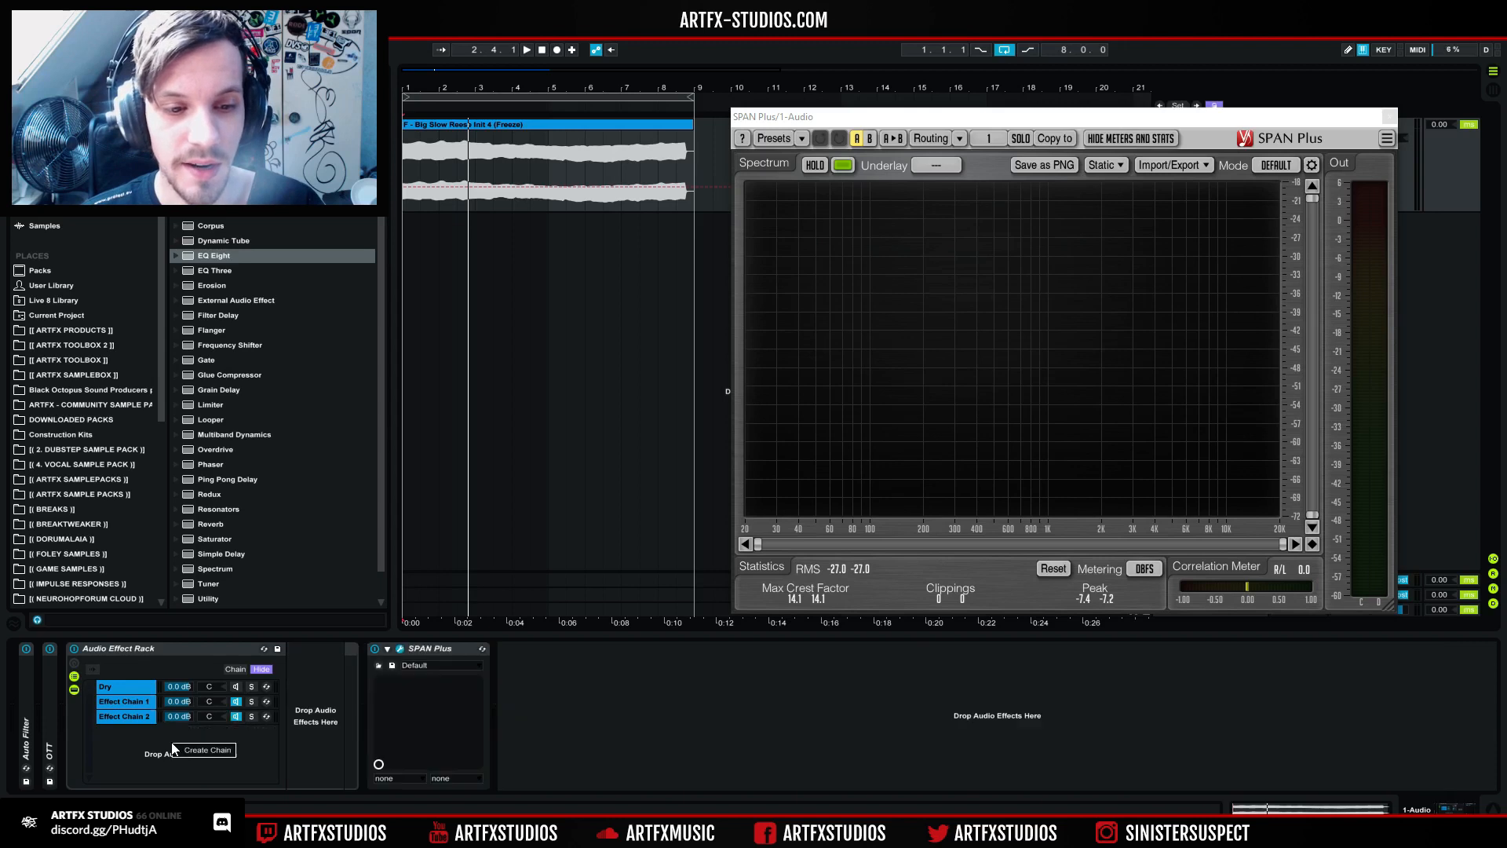
right_click(148, 758)
click(124, 733)
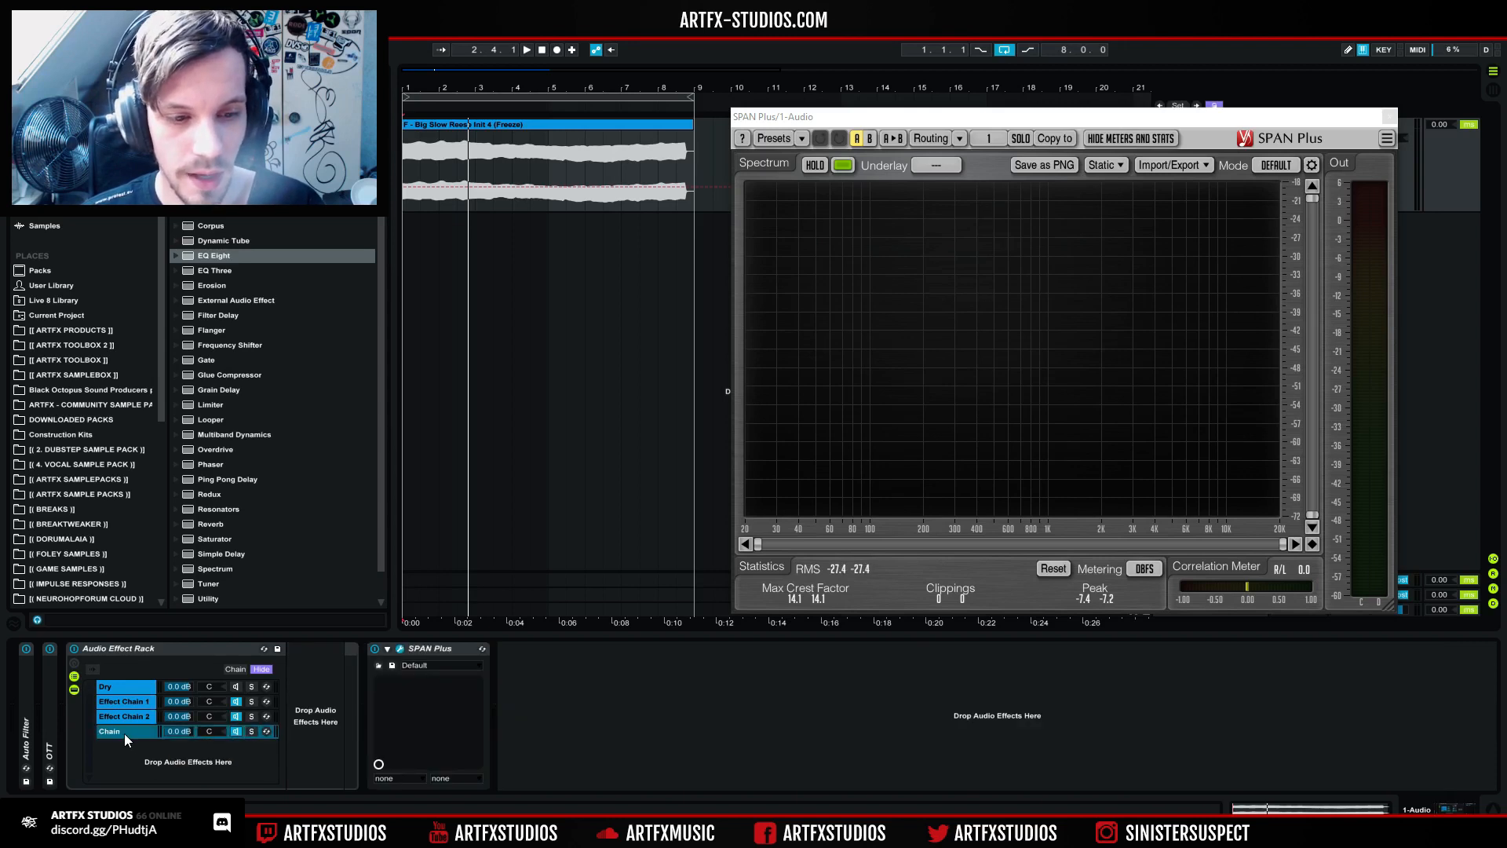
key(ctrl+r)
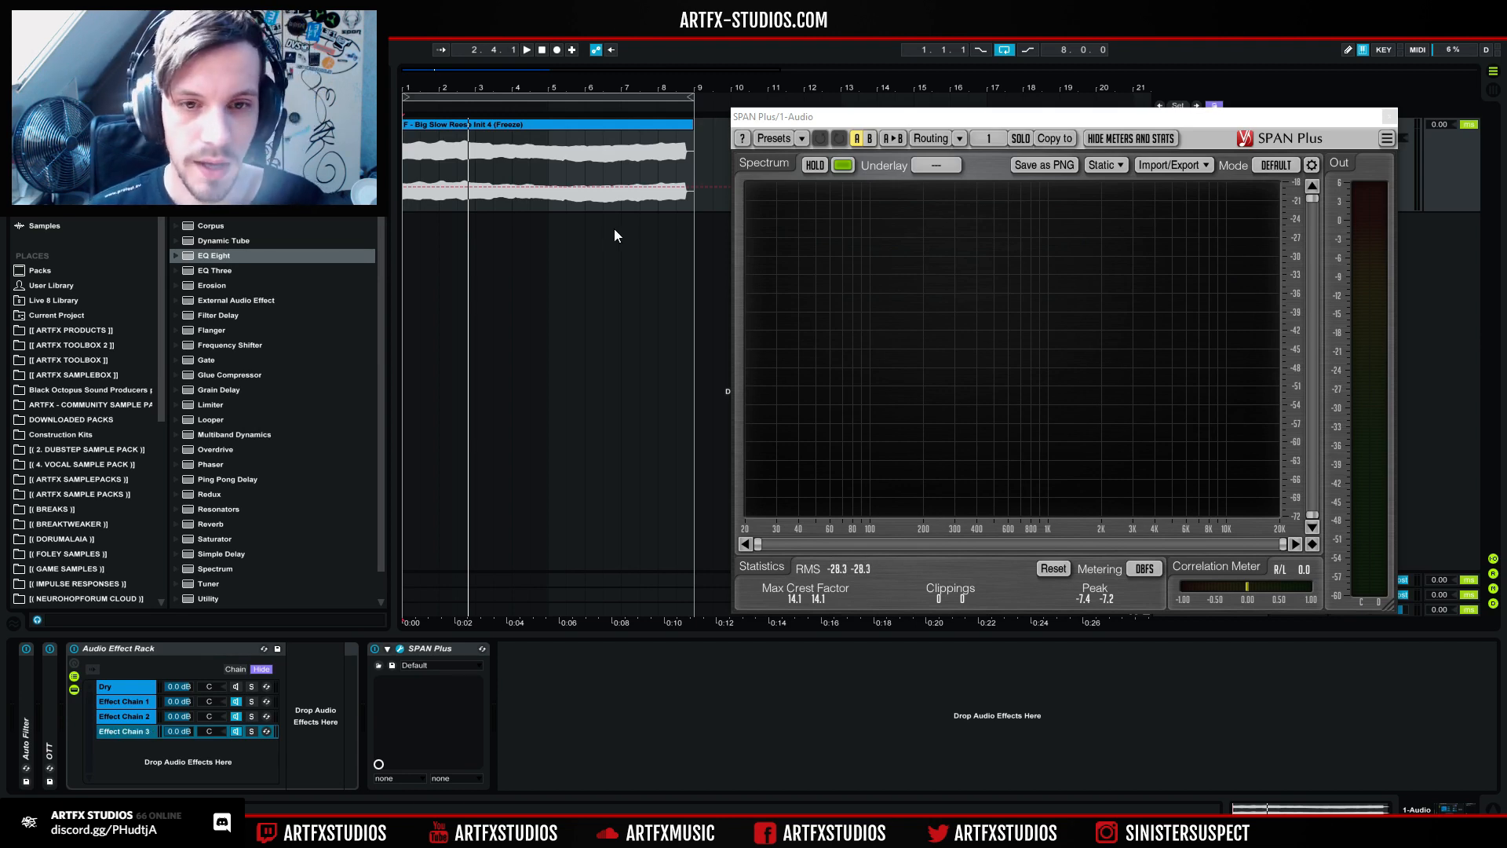
drag(399, 598, 299, 709)
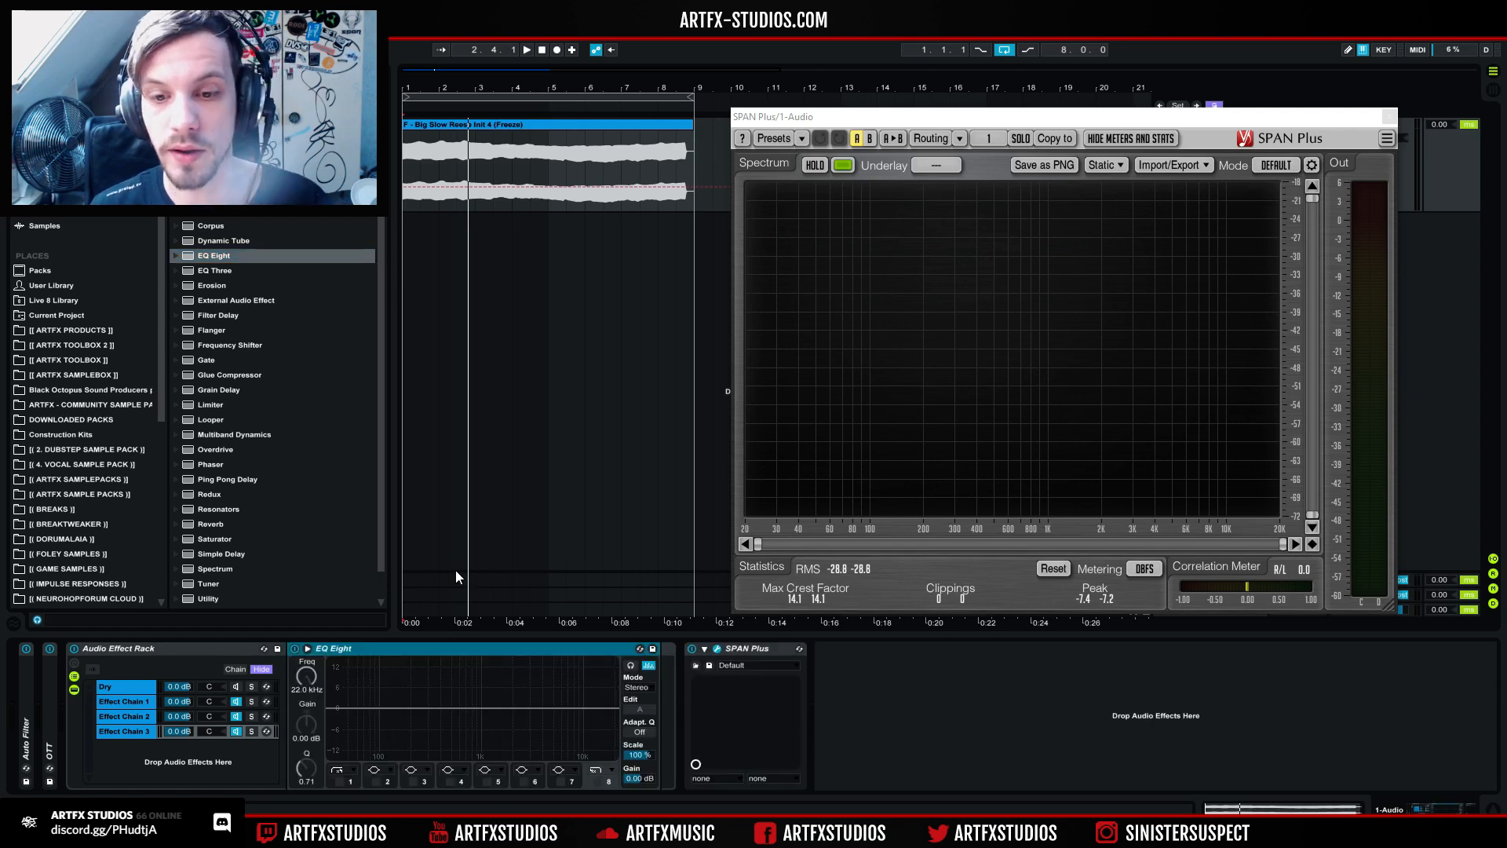
click(596, 787)
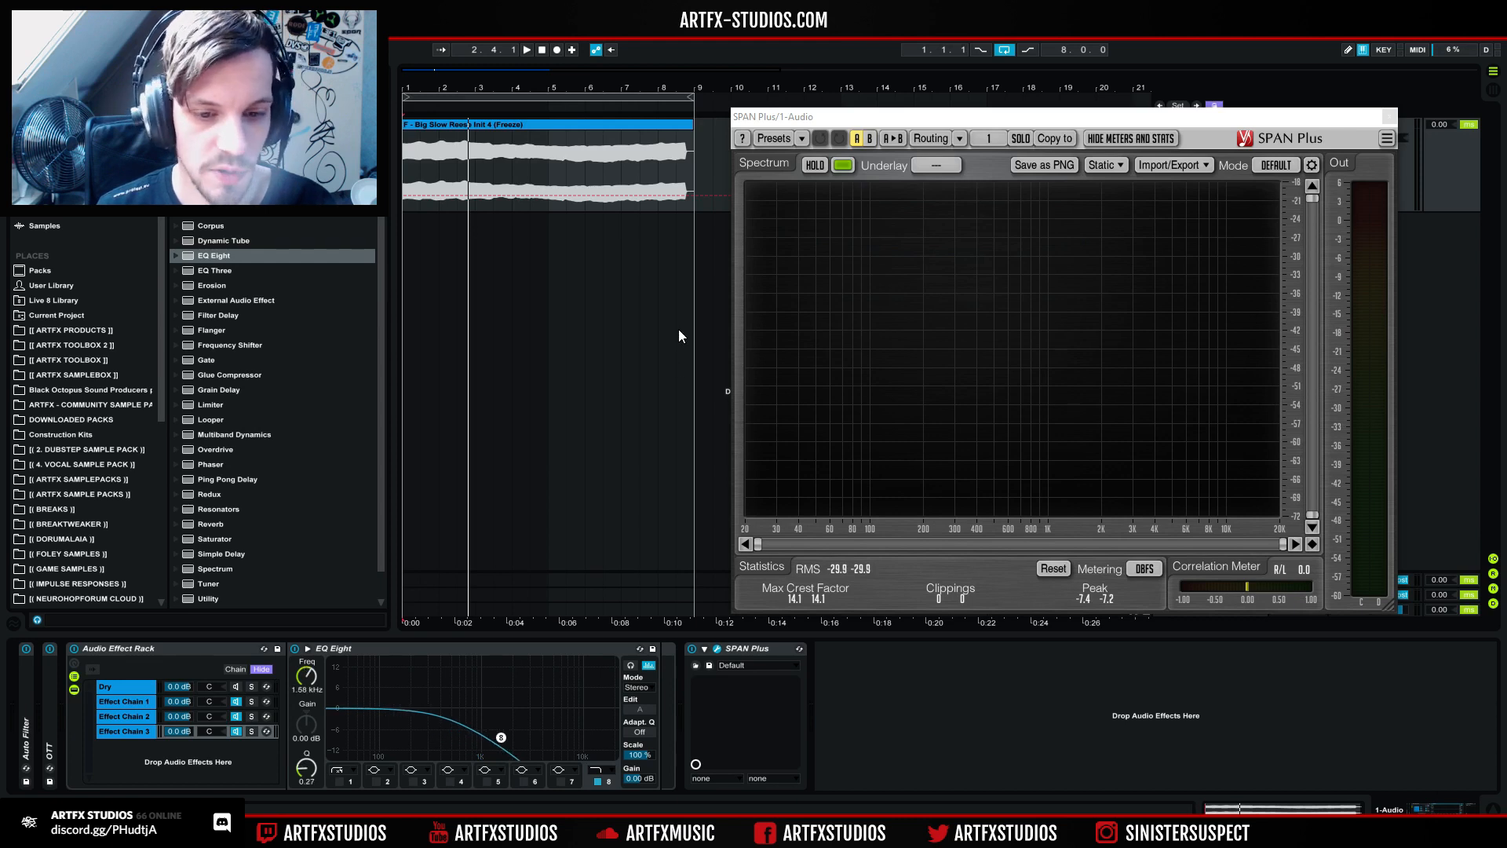
Step: Play the clip with Effect Chain 3 soloed and with all chains, compare the low end in SPAN Plus, and return to the clip's start
double_click(251, 736)
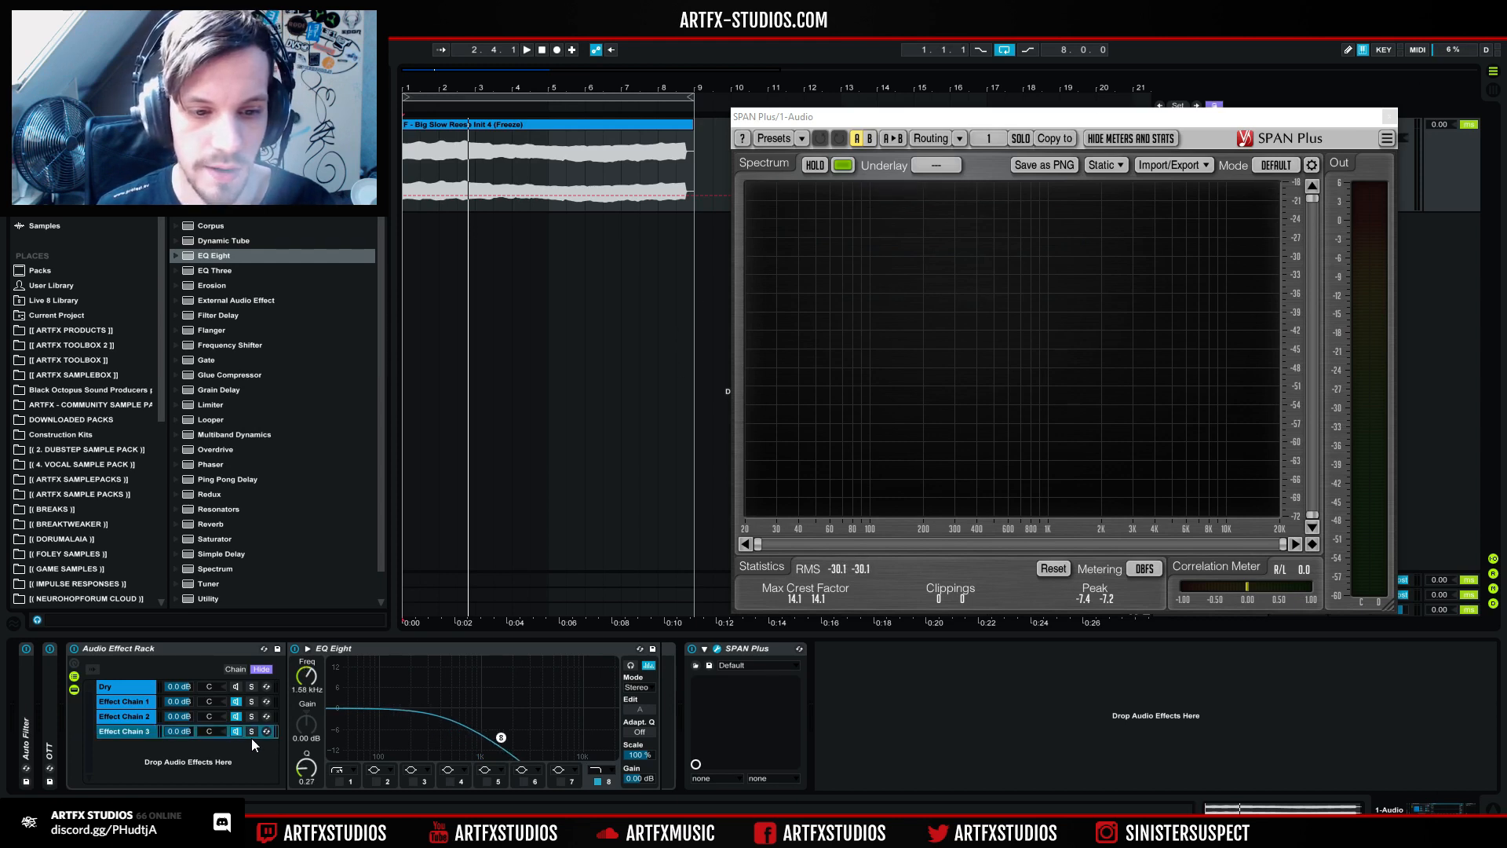
click(251, 732)
key(space)
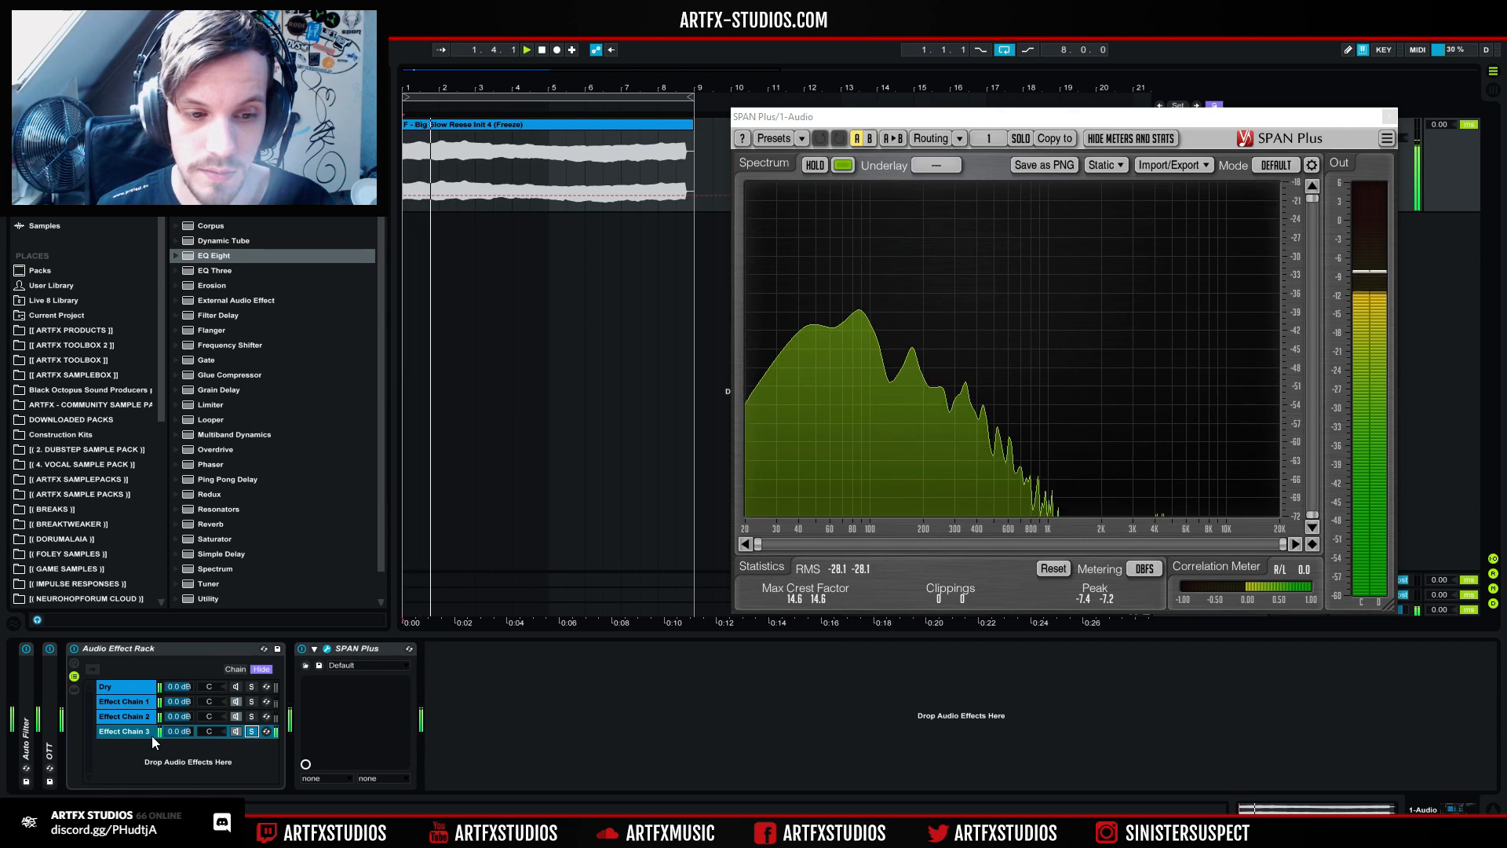
key(space)
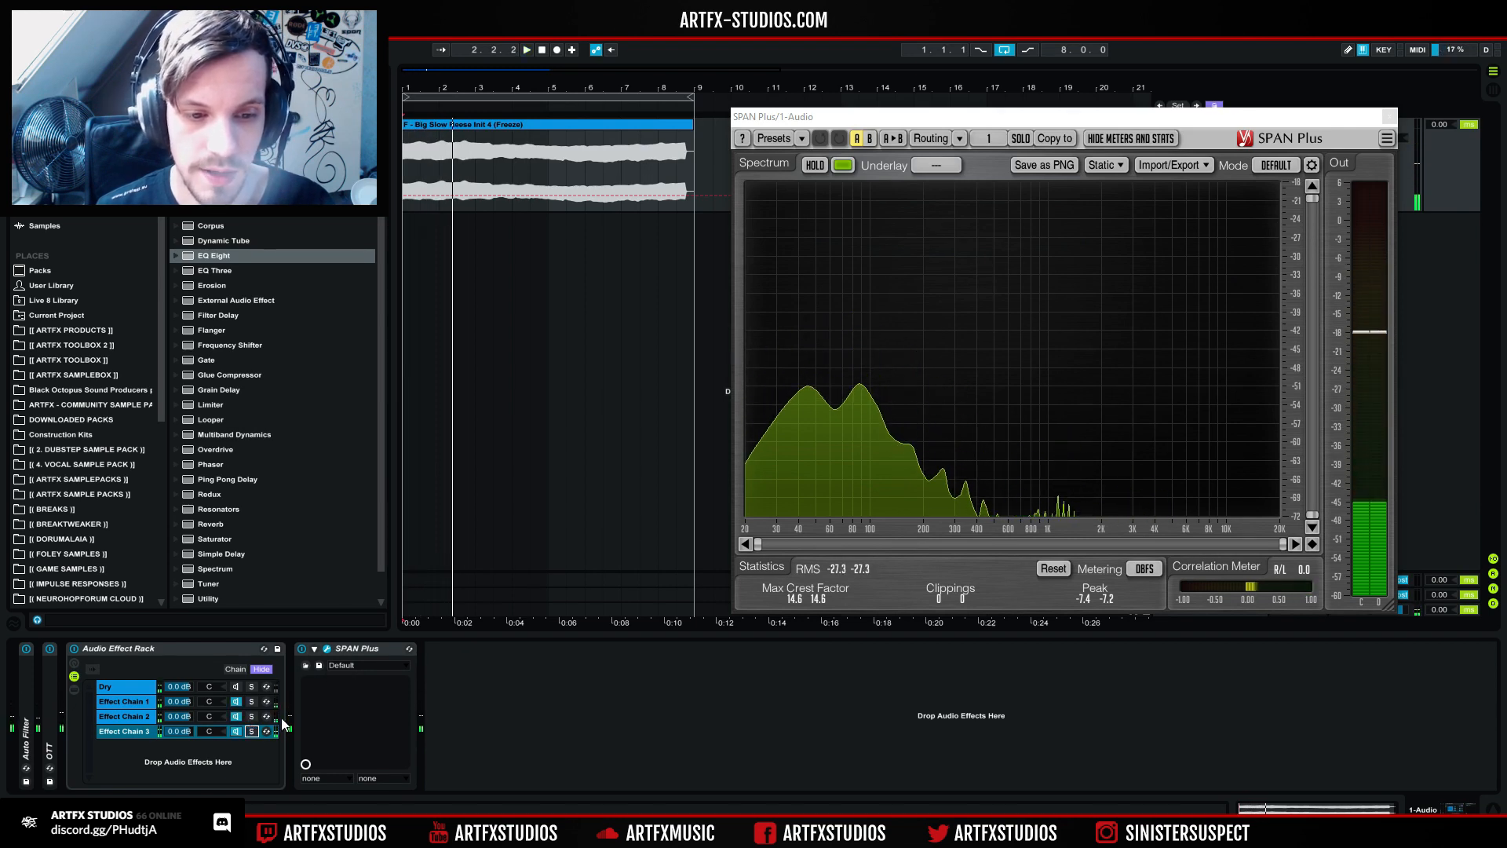
key(space)
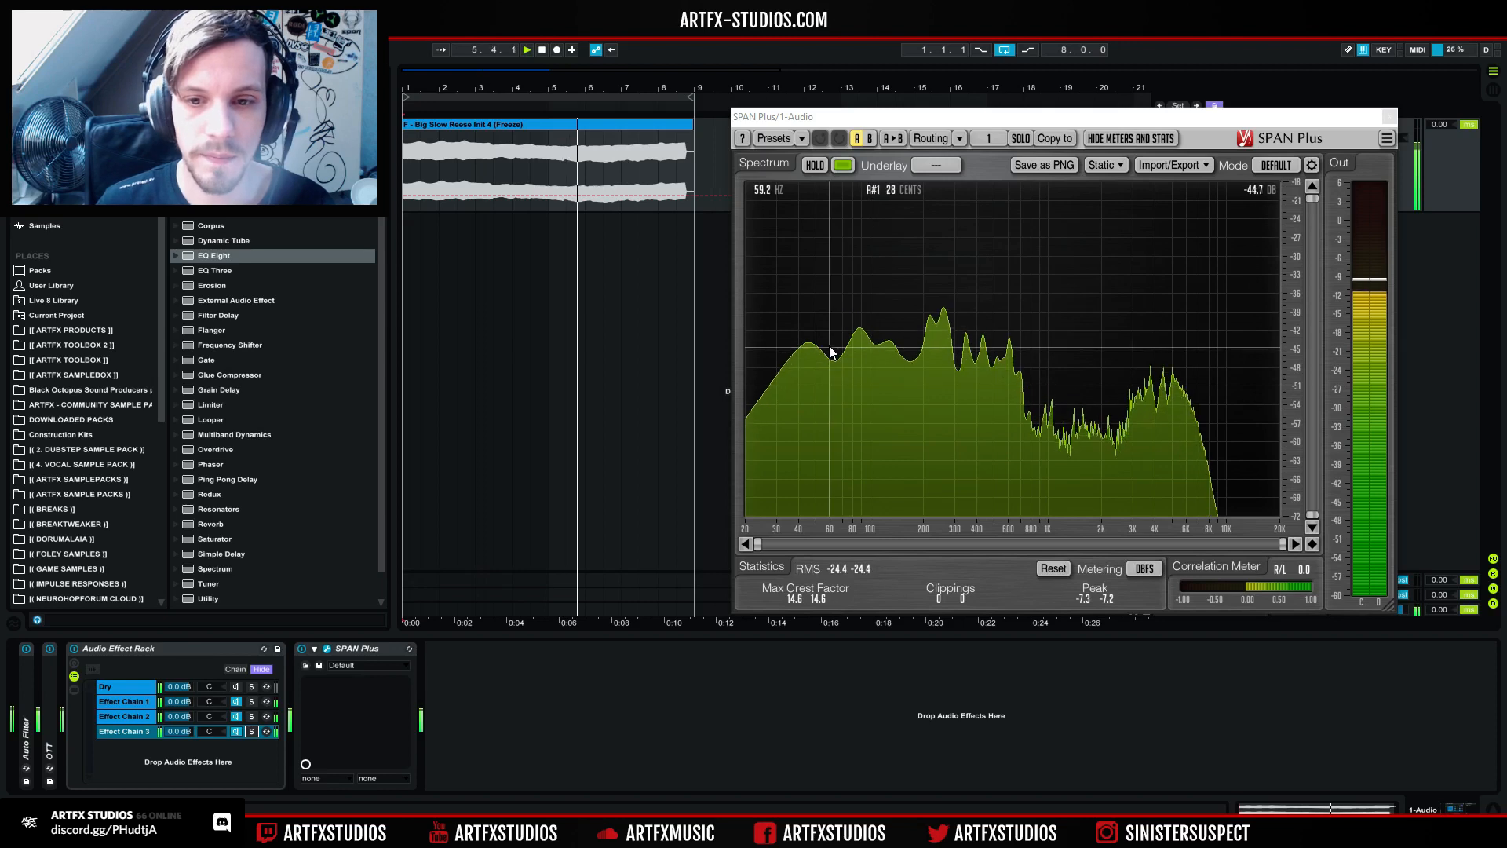
key(space)
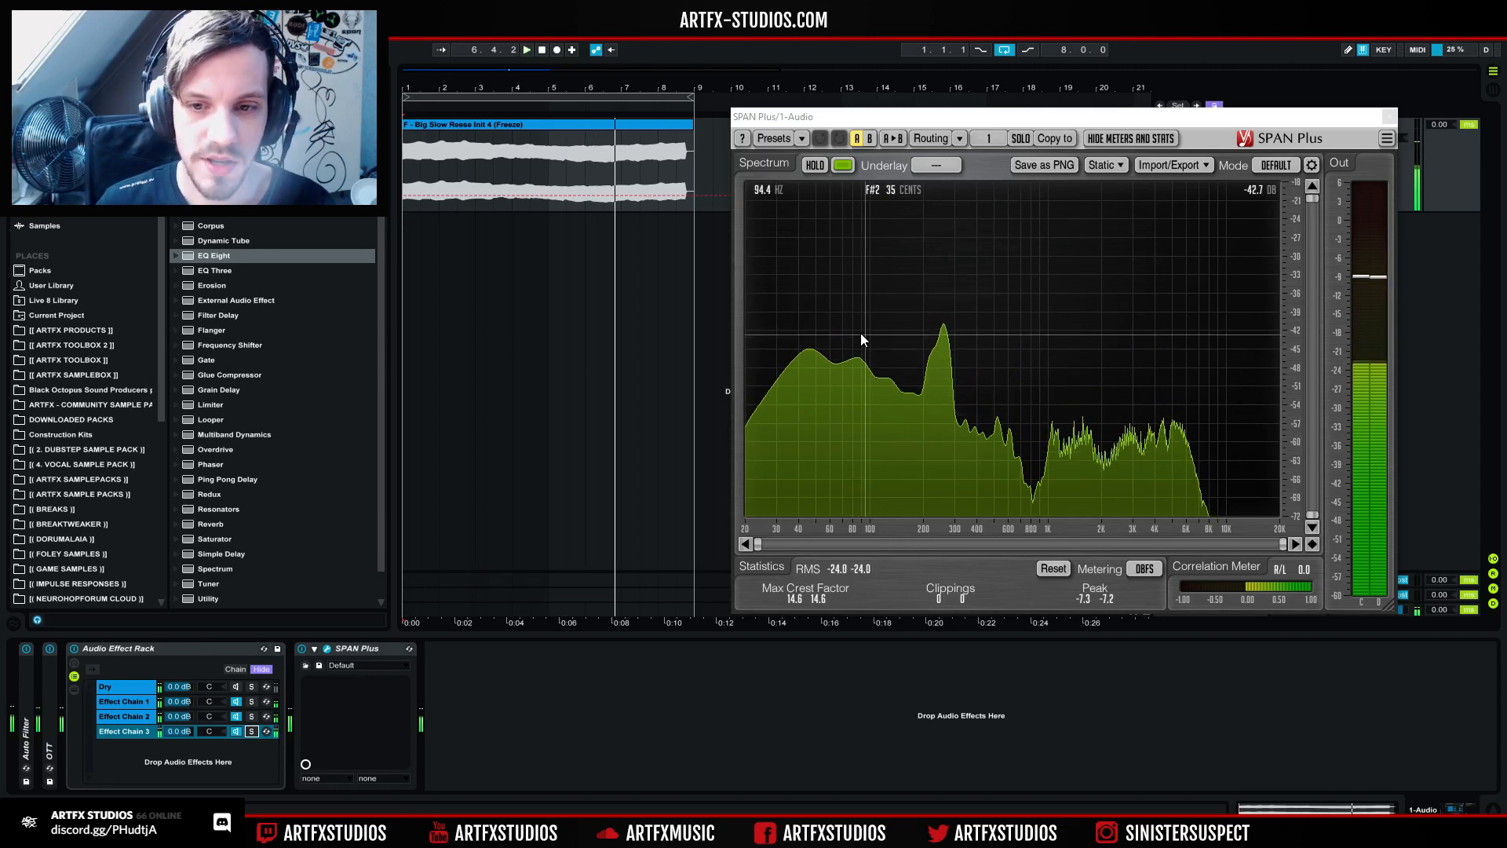
drag(493, 152, 568, 165)
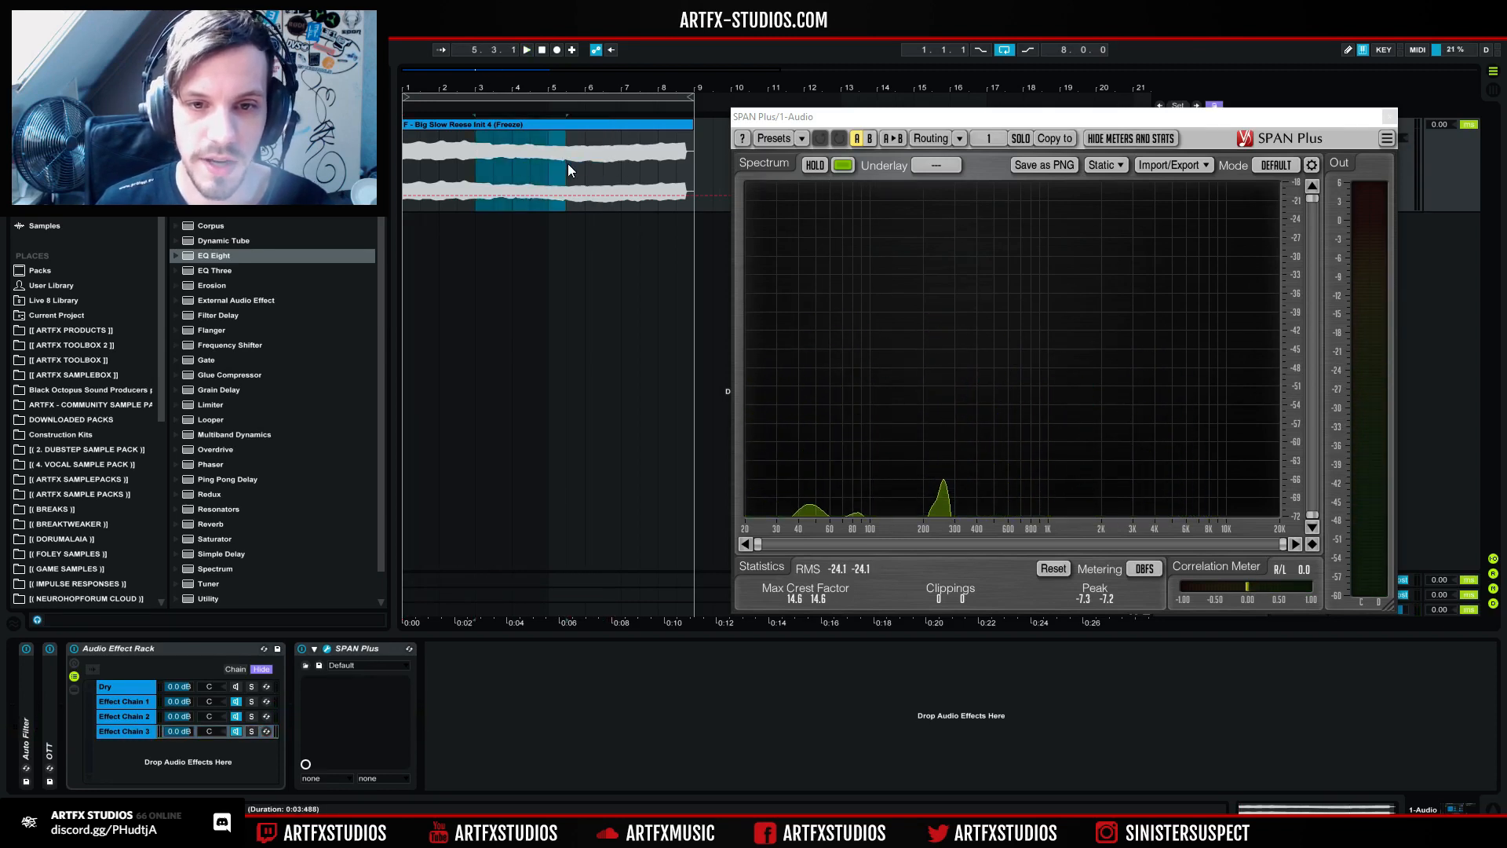
click(402, 169)
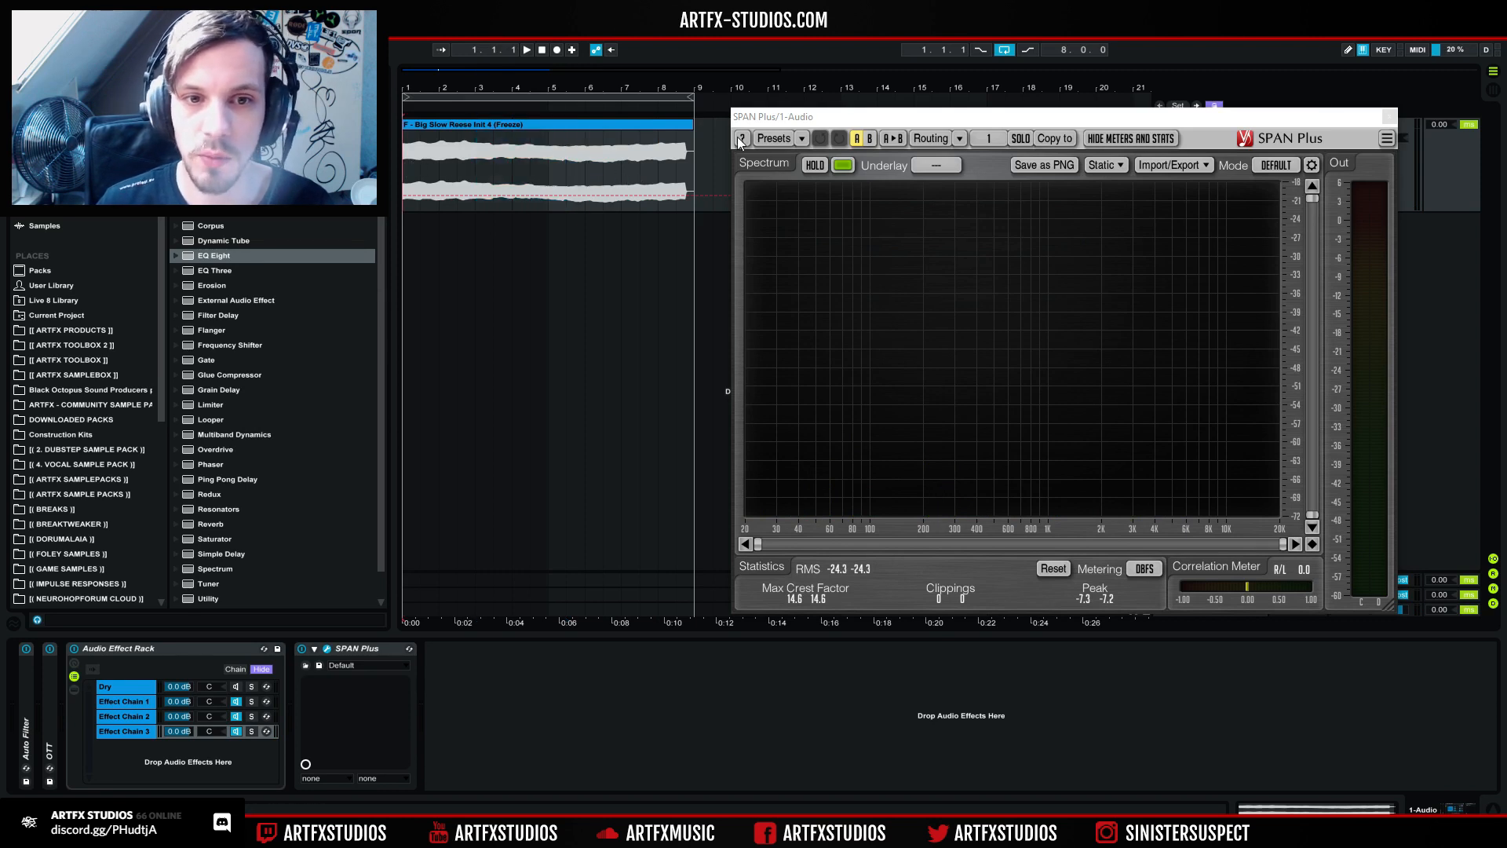
Step: Close SPAN Plus, solo Effect Chain 3 and lower its EQ Eight high cut to about 132 Hz with a Q of 0.75
click(1390, 117)
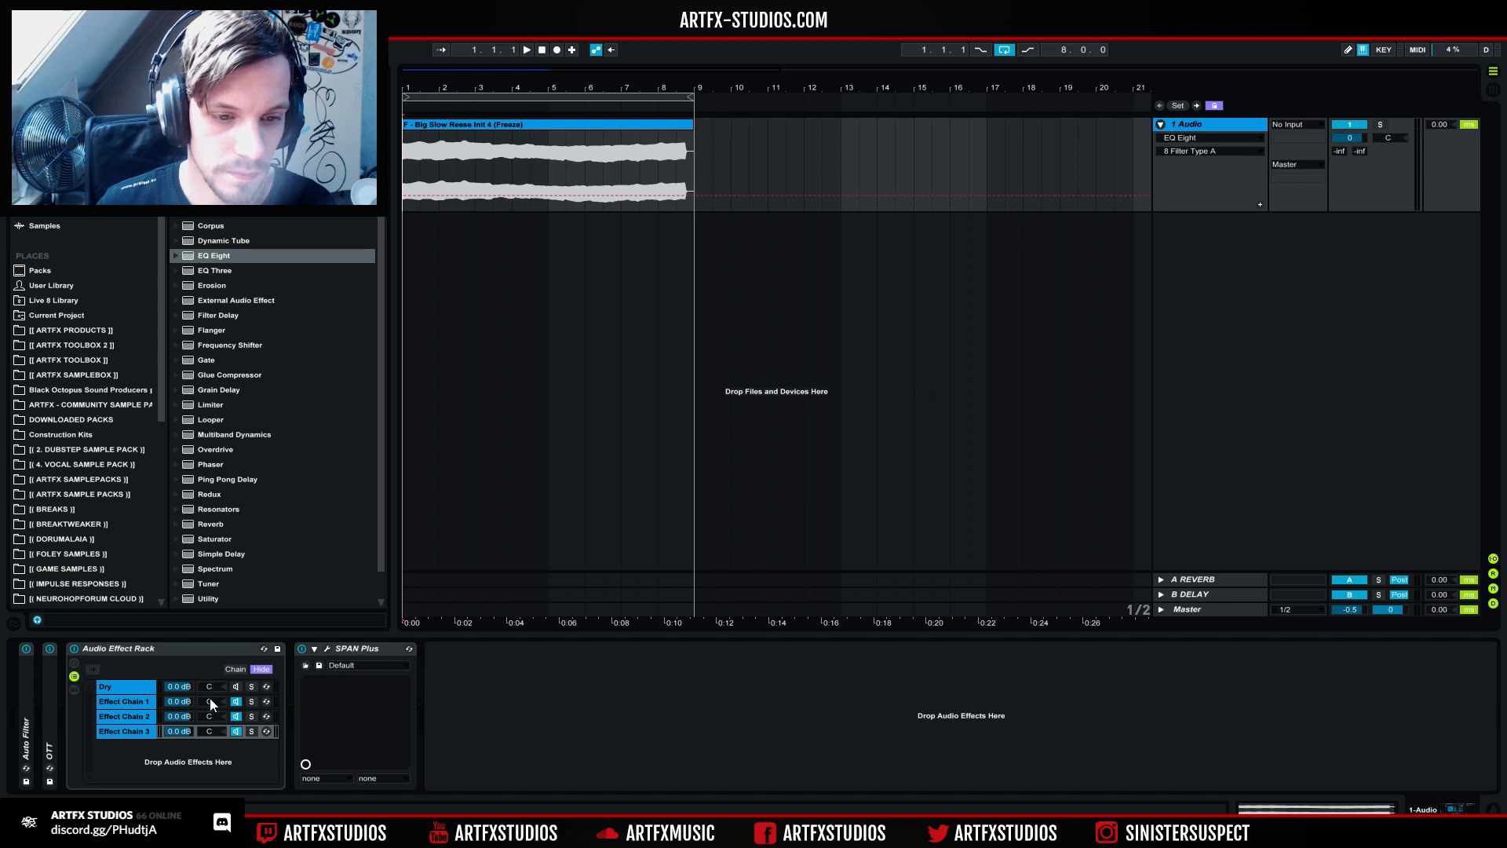
click(250, 733)
key(space)
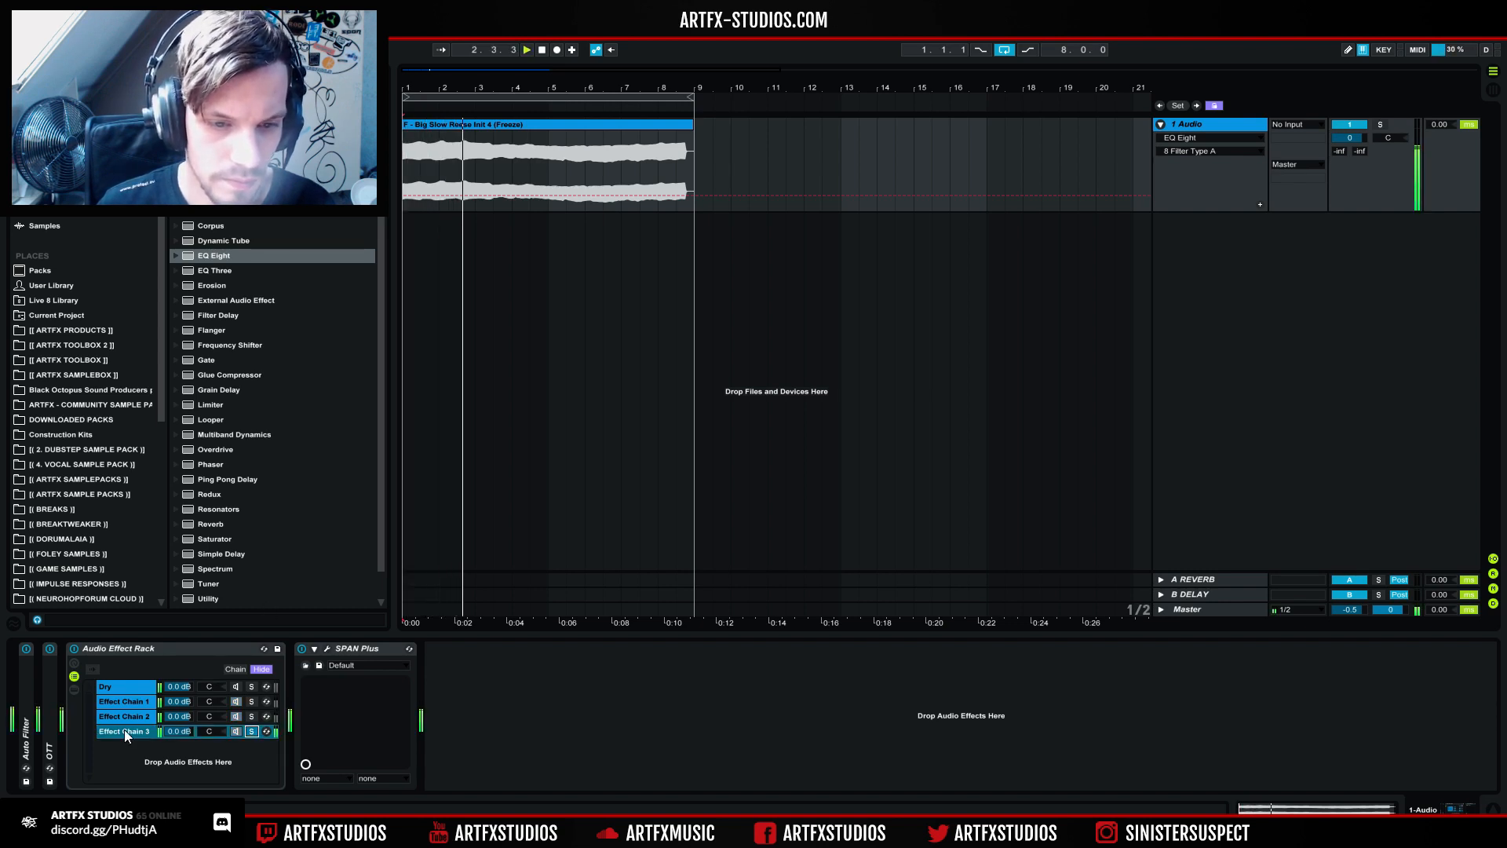
click(74, 690)
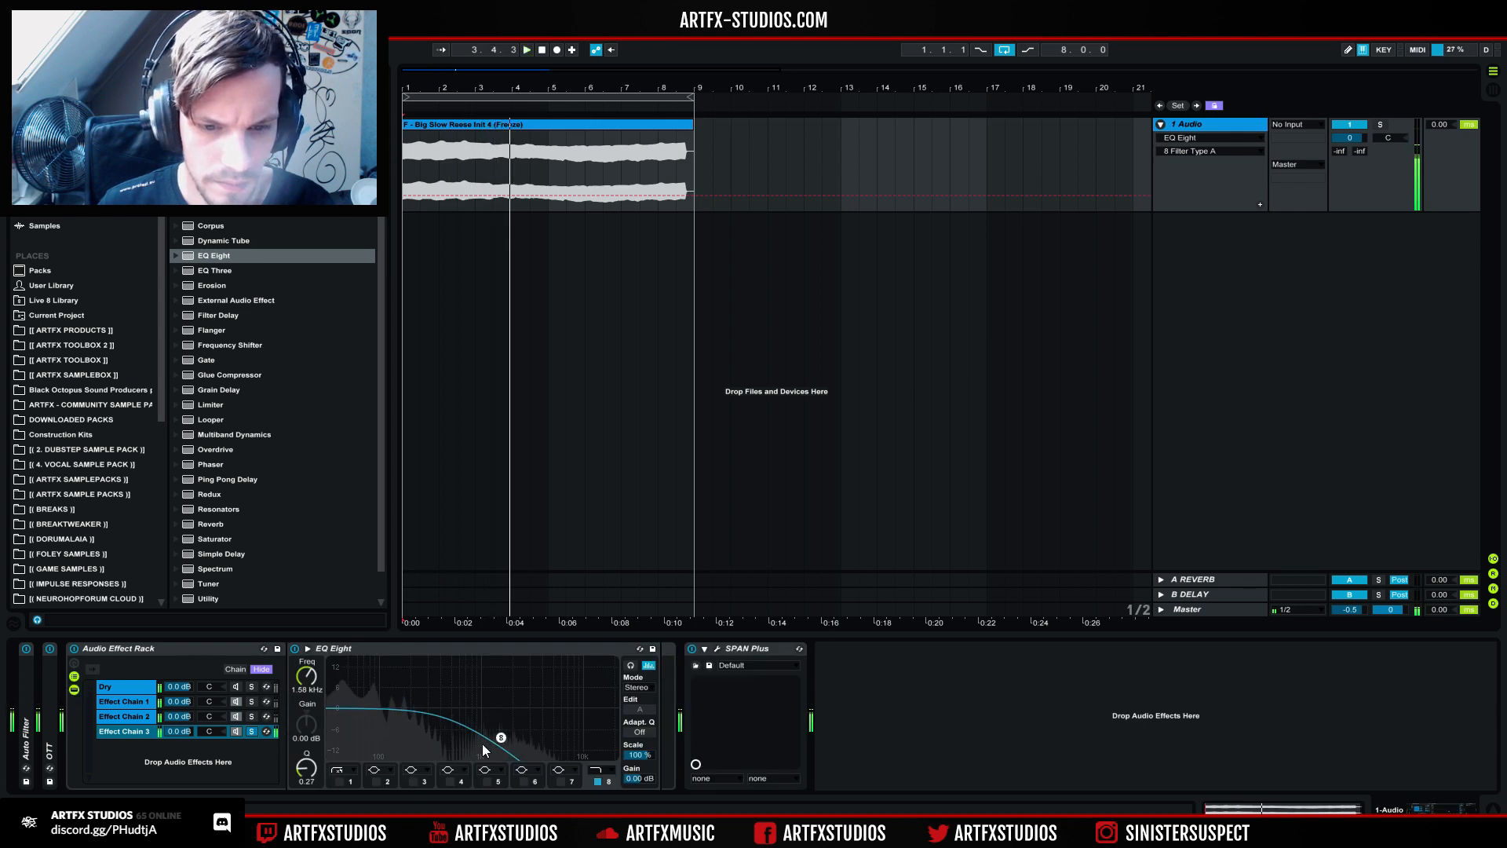
drag(501, 737, 394, 718)
key(space)
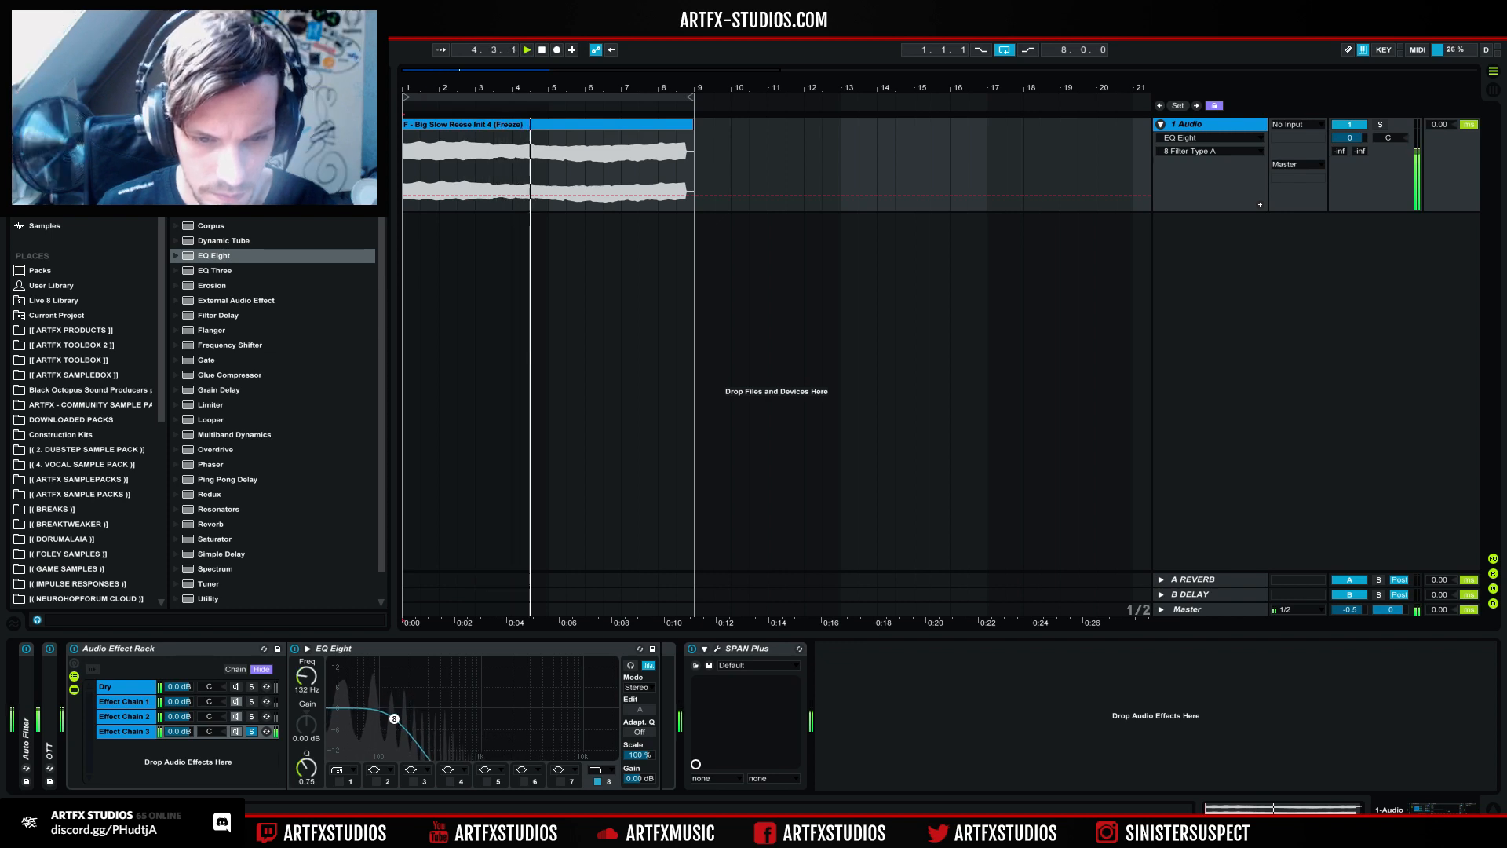
key(space)
key(space)
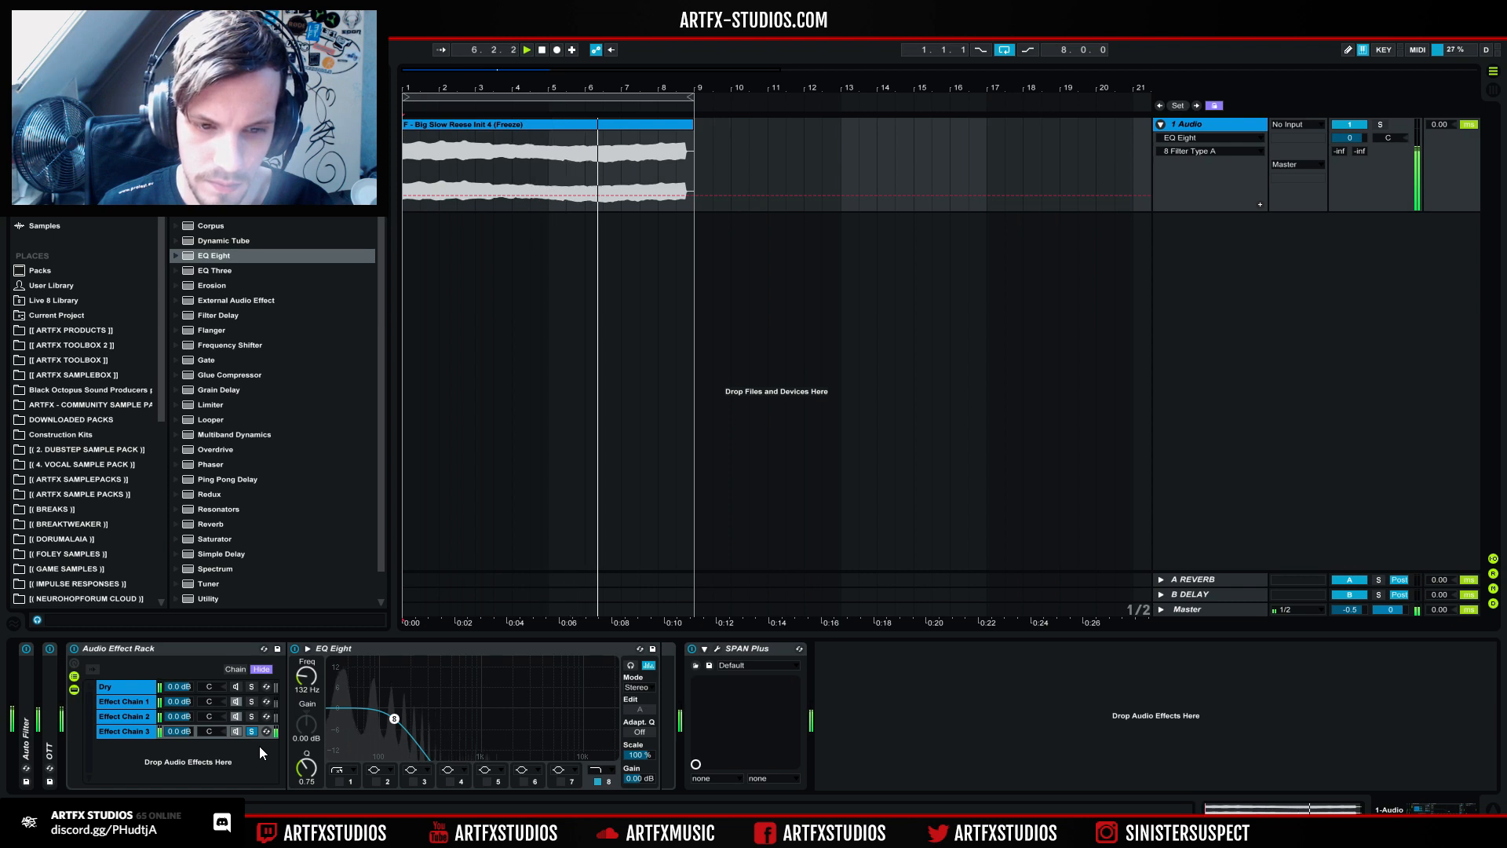
key(space)
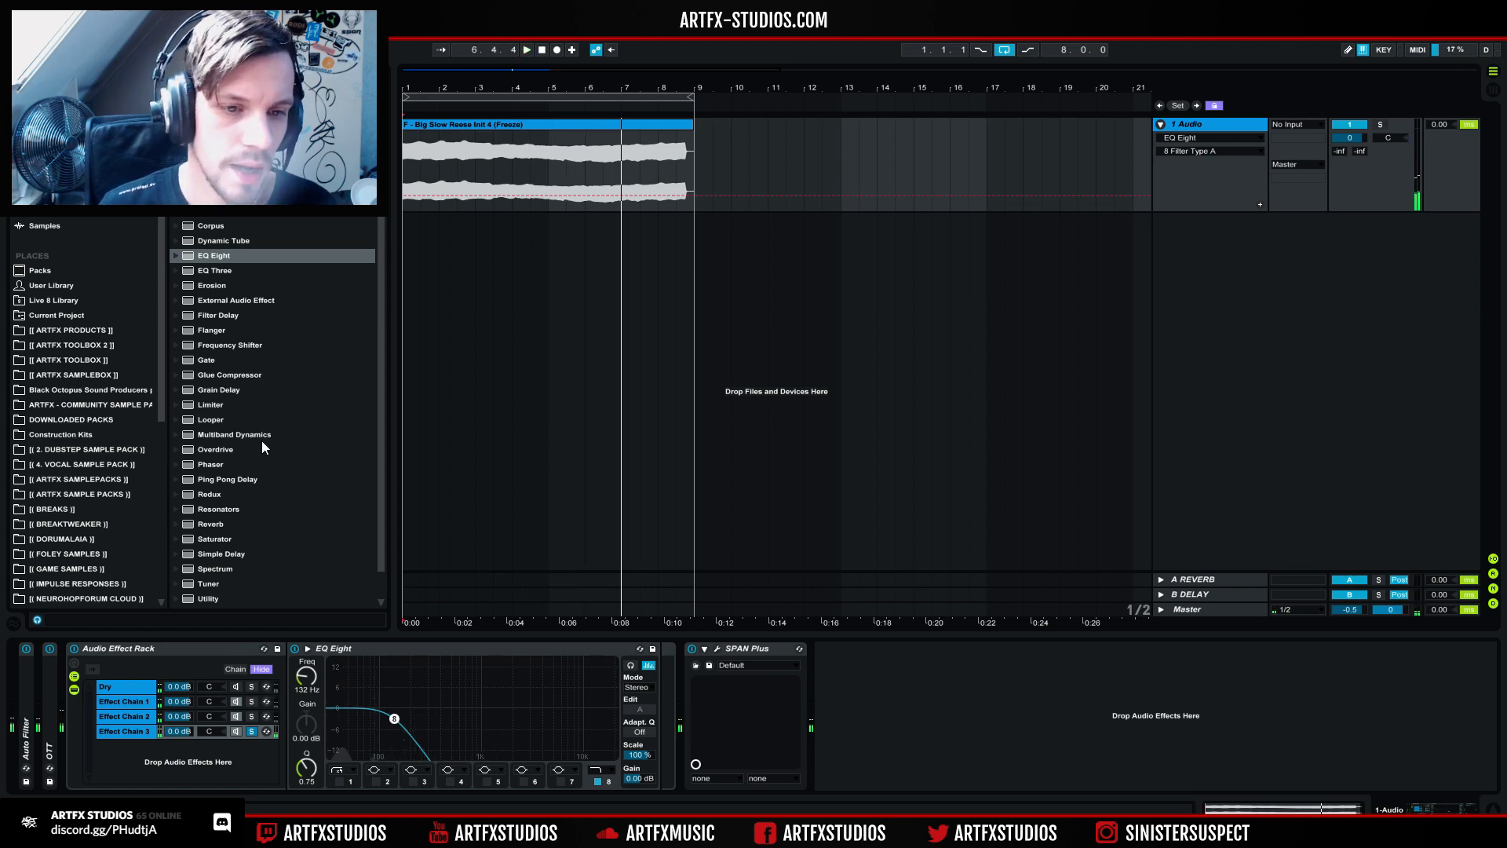
Step: Find FabFilter Pro-MB (Mono) among the multiband compressor plug-ins and add it after EQ Eight in Effect Chain 3
click(49, 195)
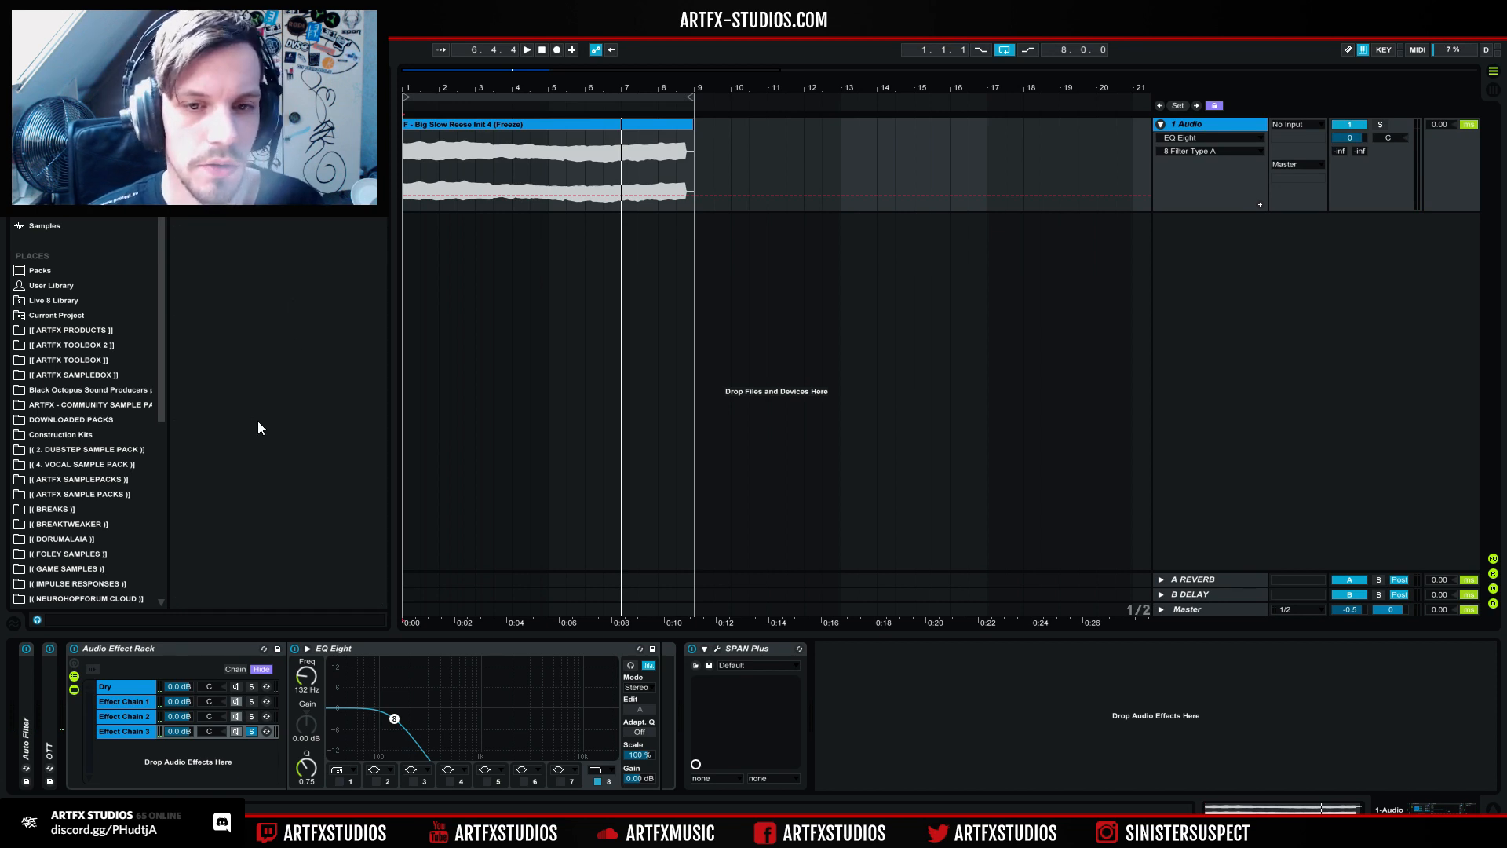
scroll(258, 426, up, 5)
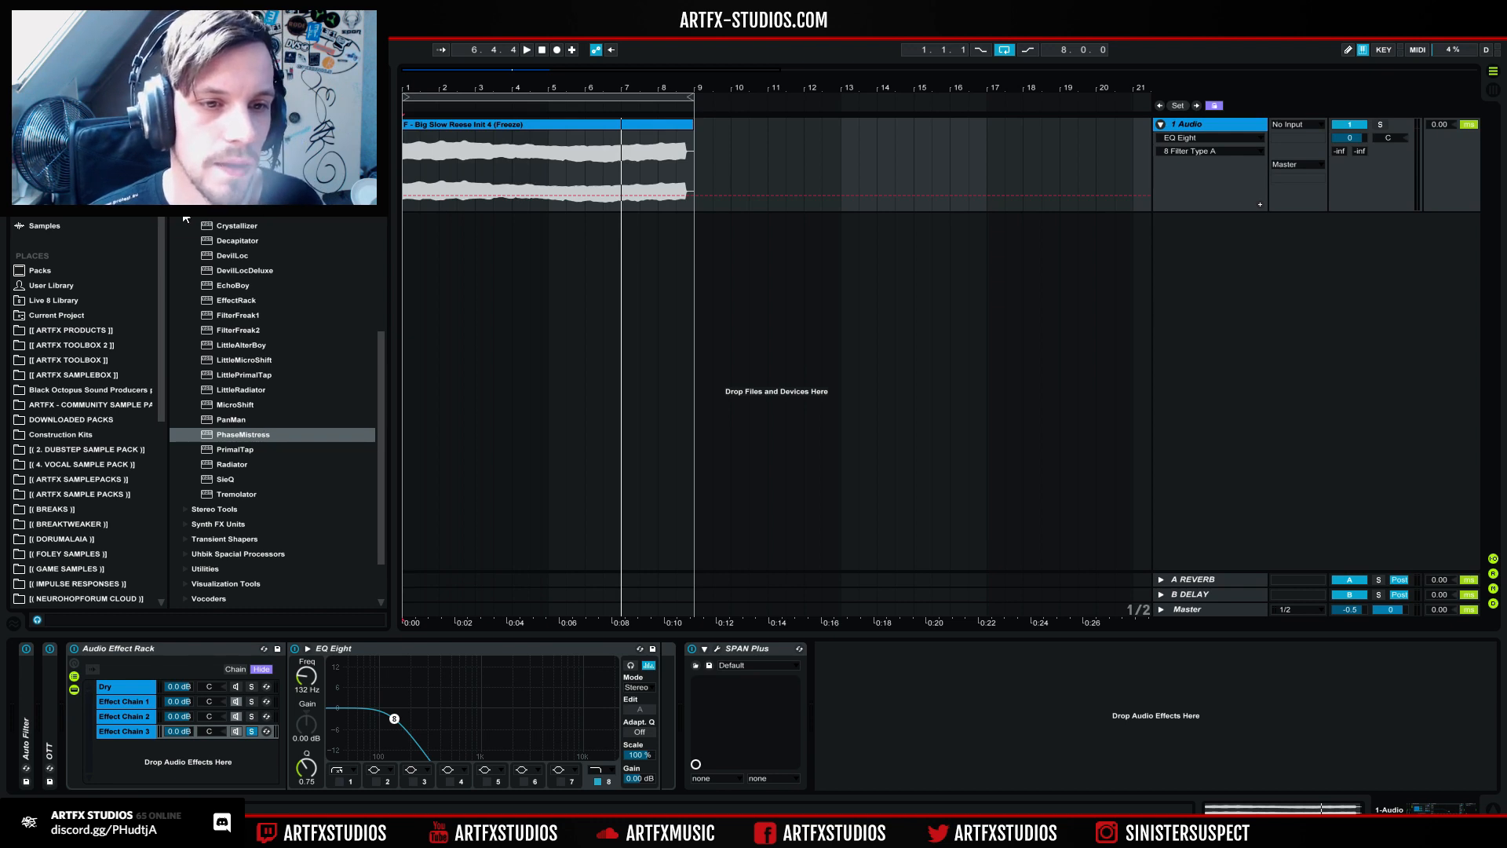
key(Left)
scroll(239, 370, up, 5)
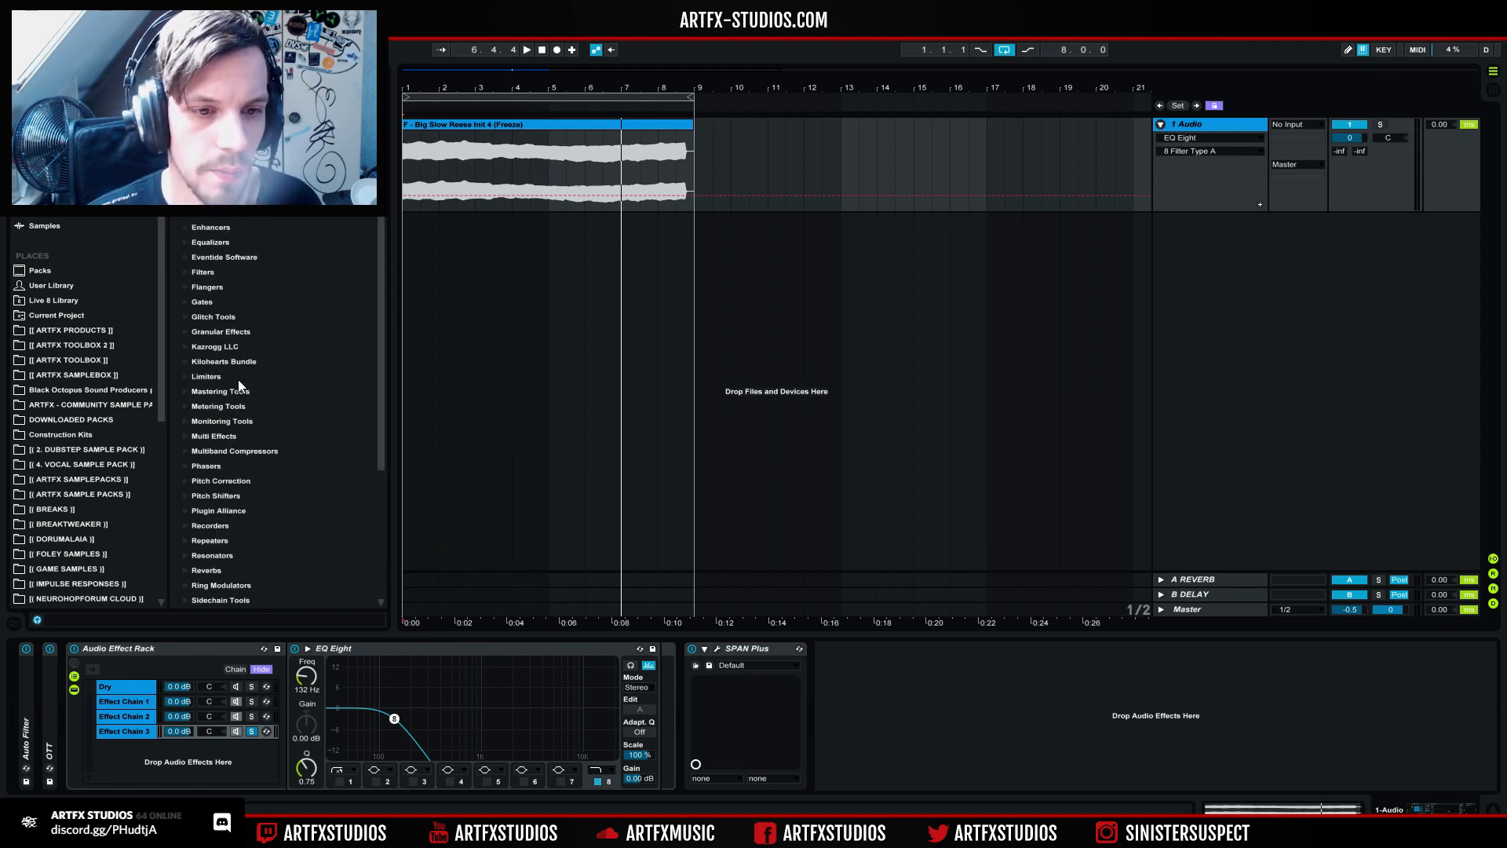
scroll(177, 393, down, 1)
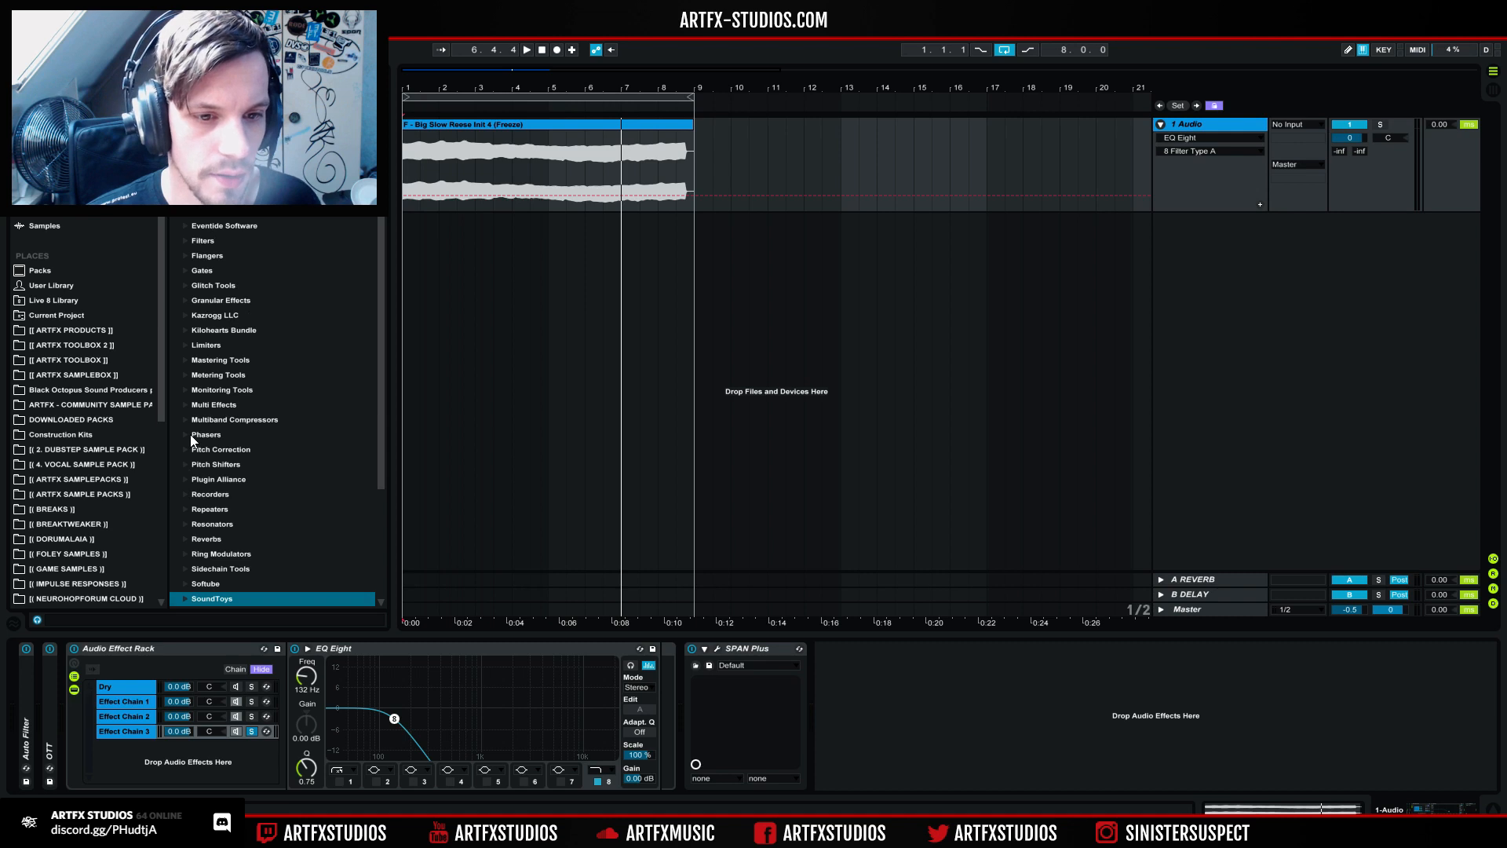
click(183, 421)
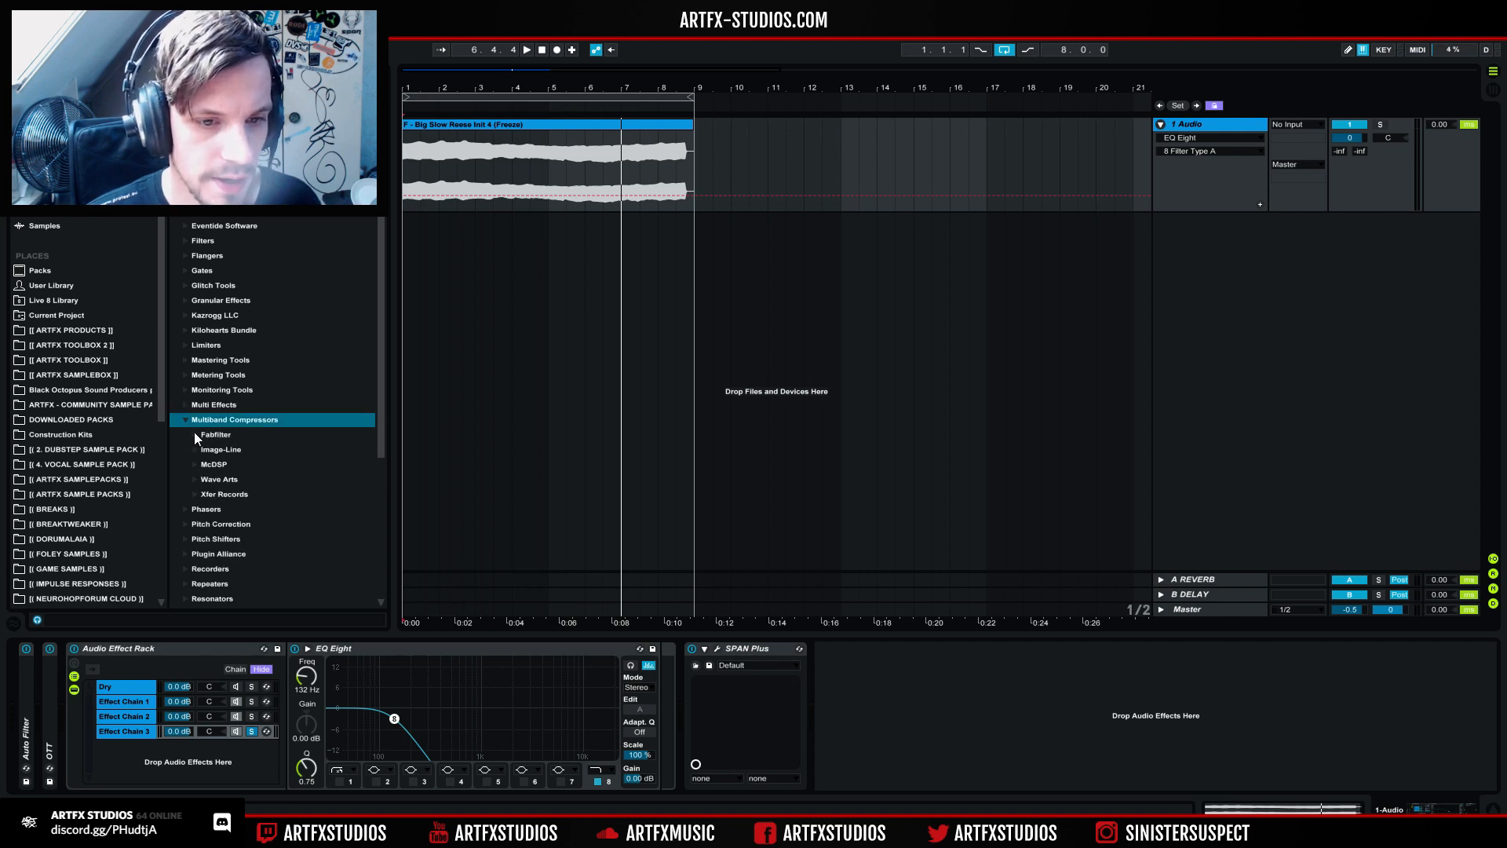
click(195, 435)
drag(262, 451, 635, 625)
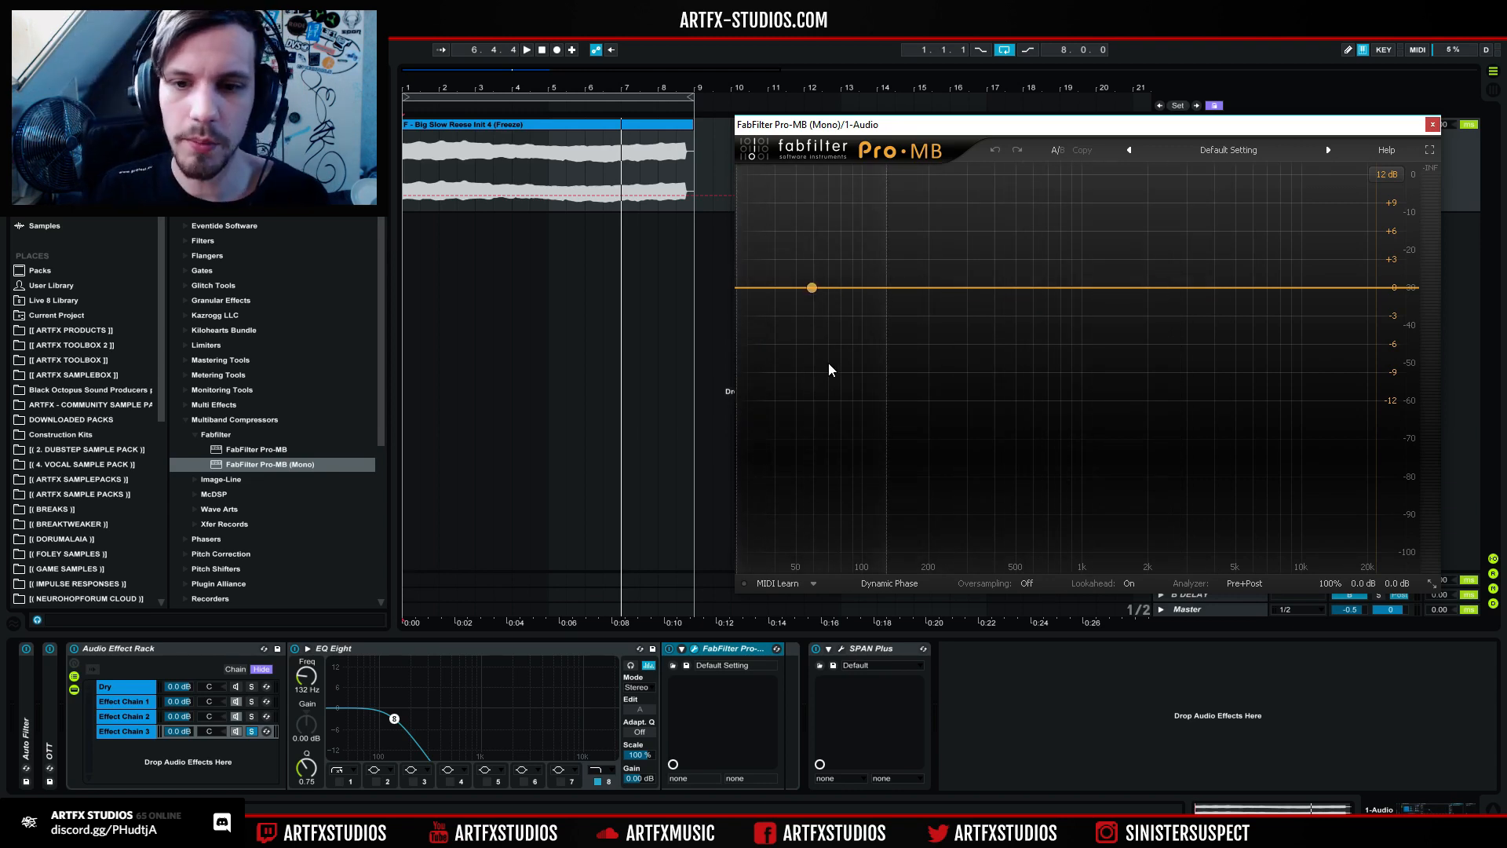
Step: Create a low band at about 44.5 Hz in Pro-MB during playback and set its range to -30 dB
key(space)
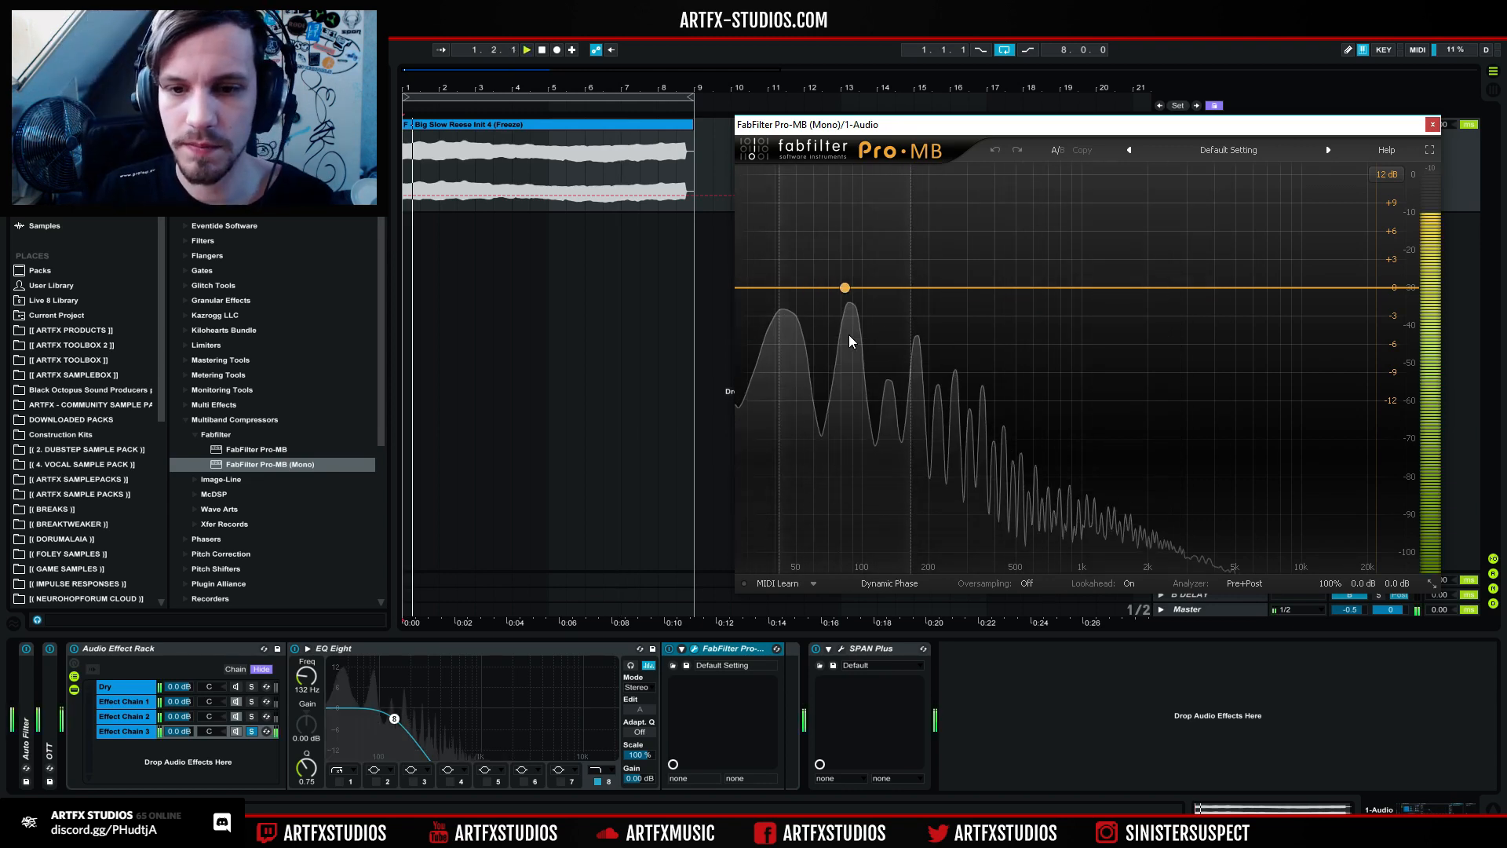
click(787, 363)
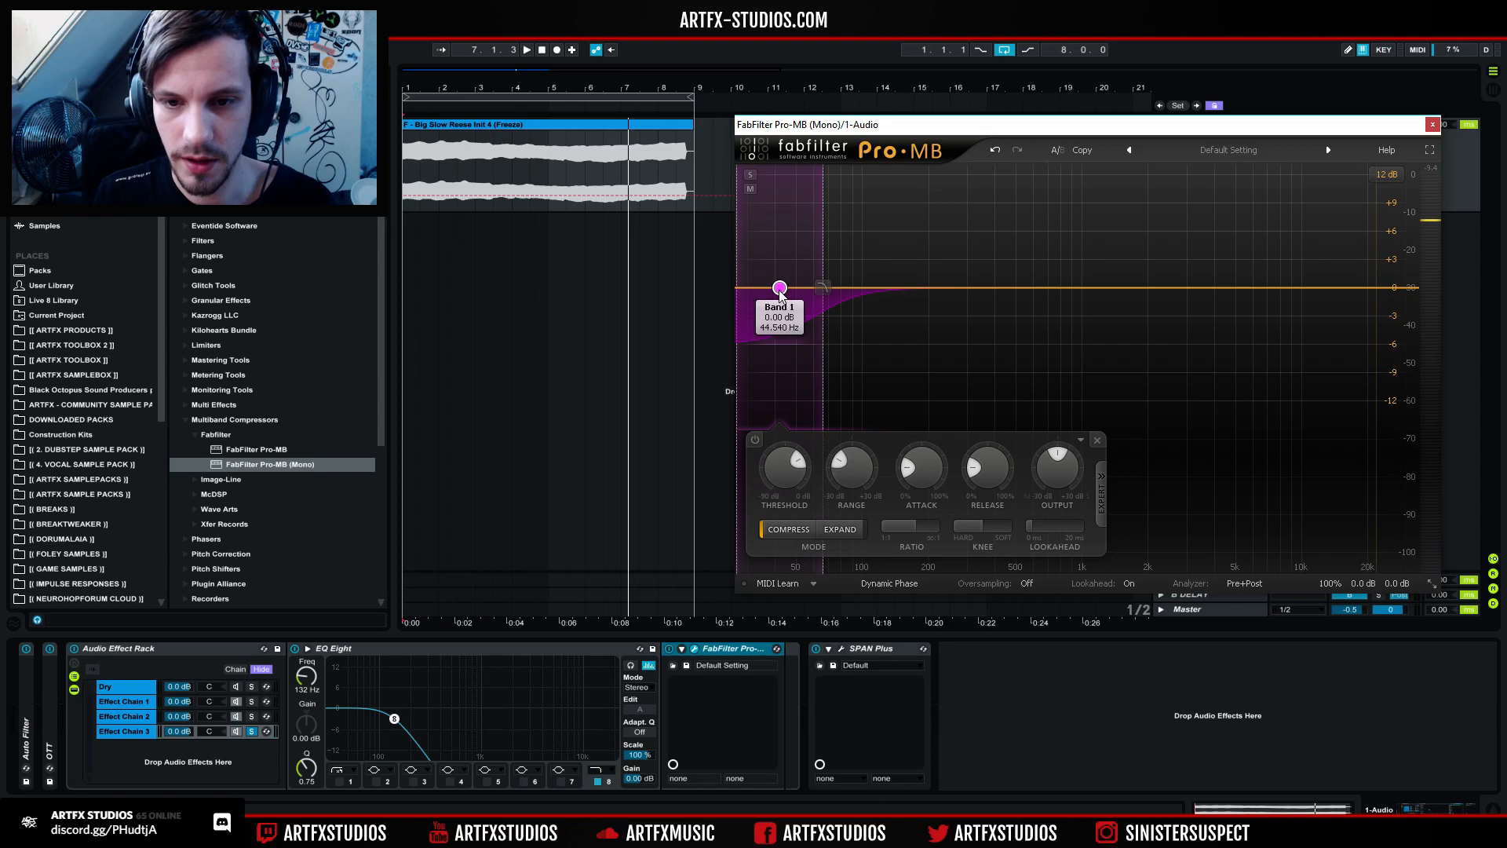
key(space)
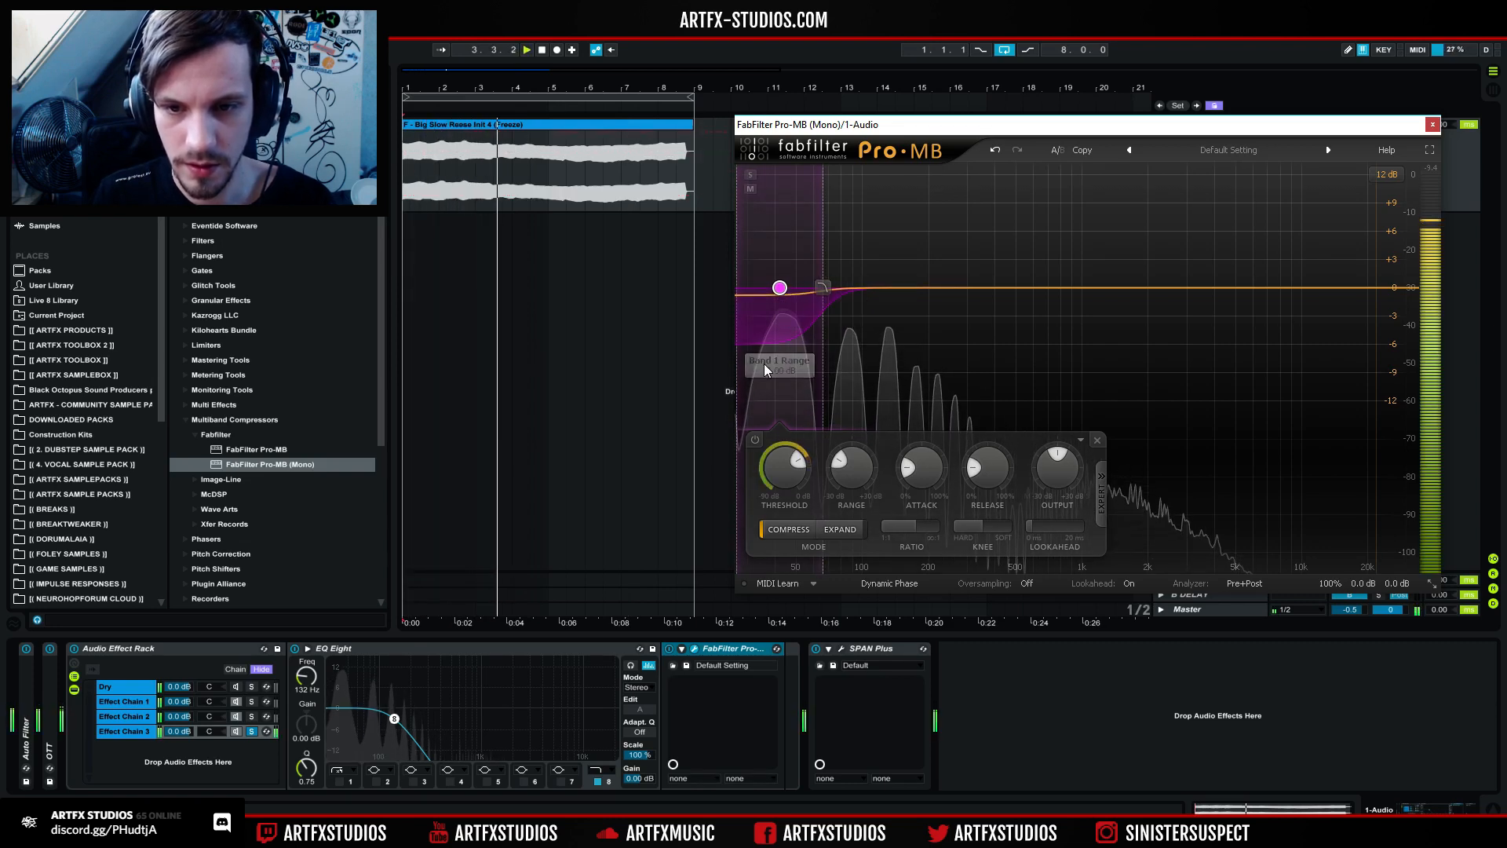
drag(786, 336, 816, 587)
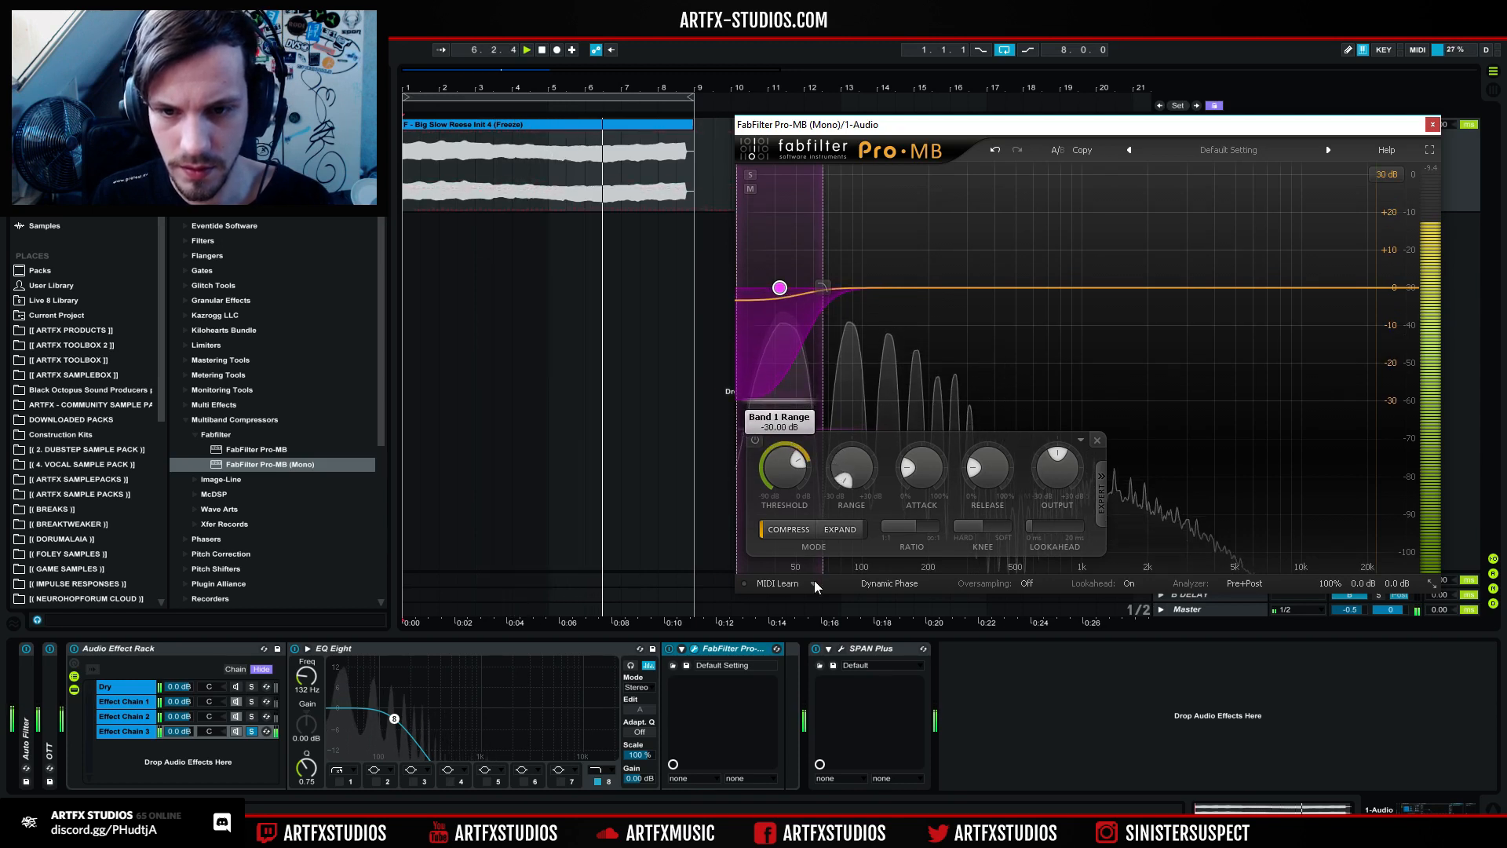
Step: Set Pro-MB band 1 to 0% attack, narrow it to a centre of about 47 Hz, and raise its level to about +12.5 dB
drag(780, 288, 803, 411)
key(space)
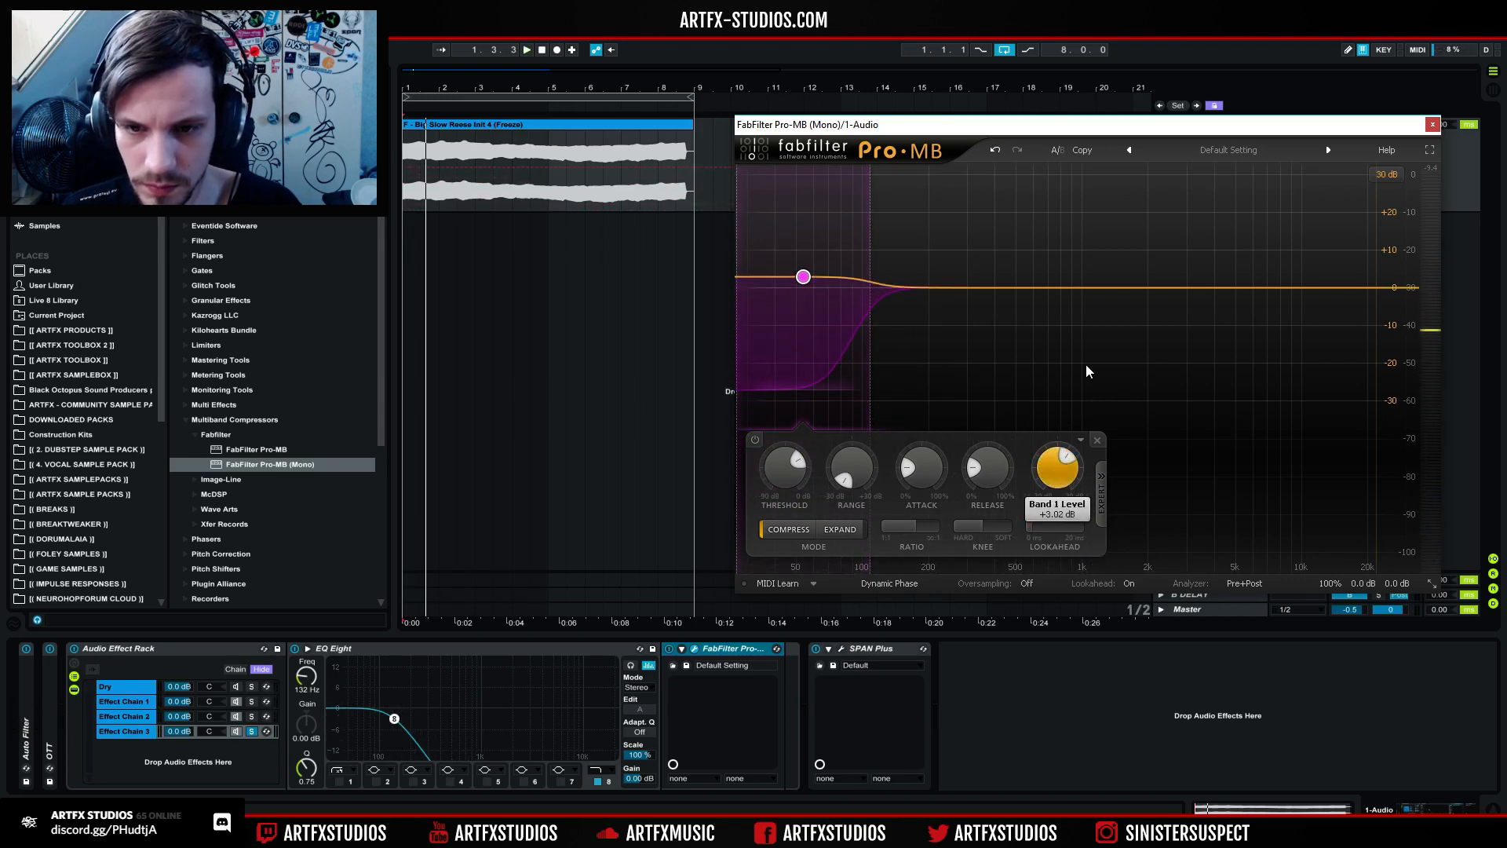
key(space)
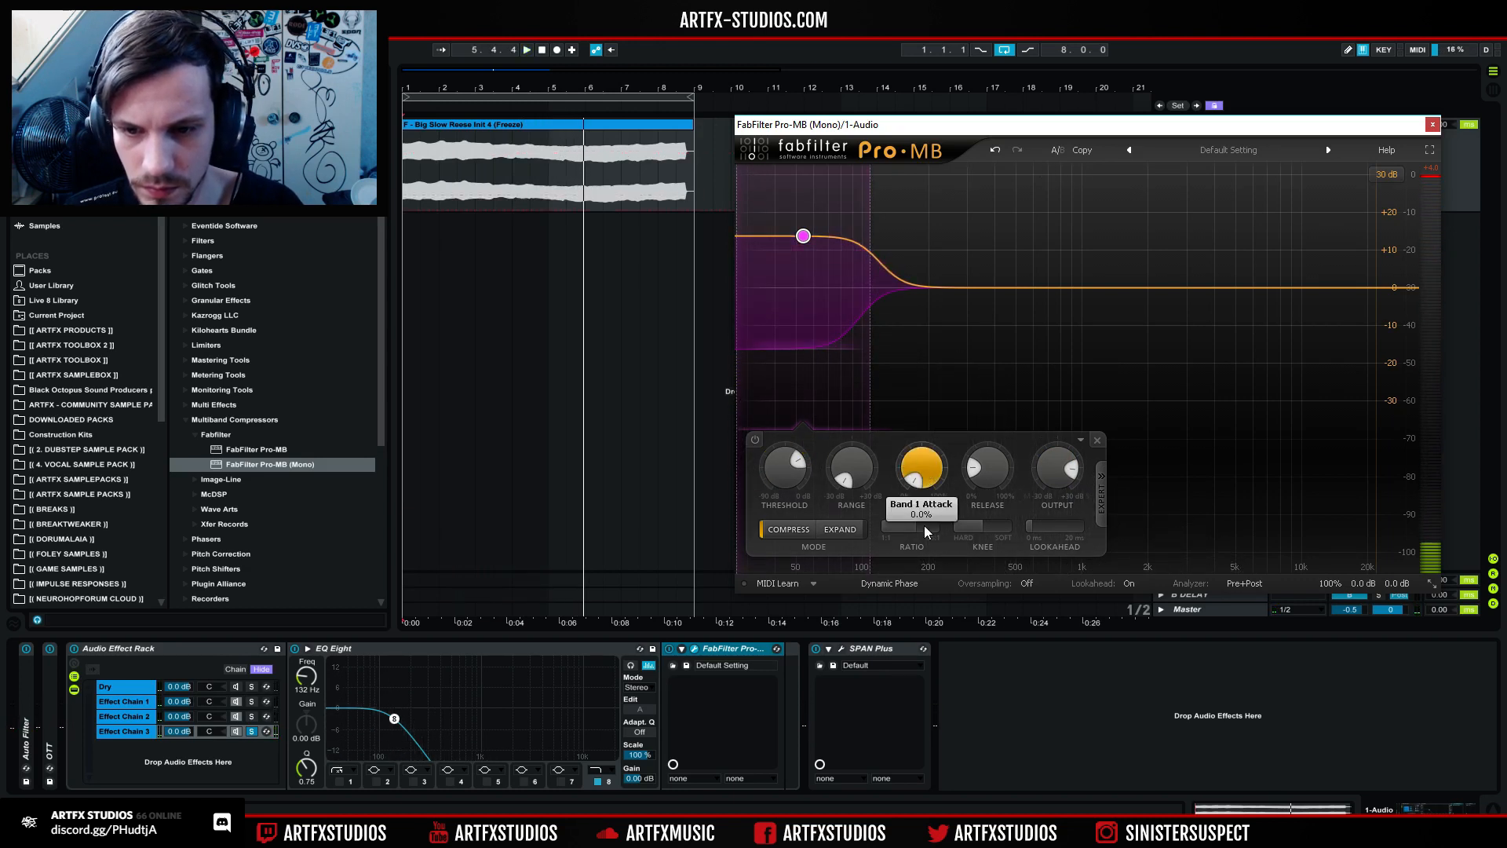
key(space)
drag(979, 469, 995, 503)
drag(870, 229, 833, 232)
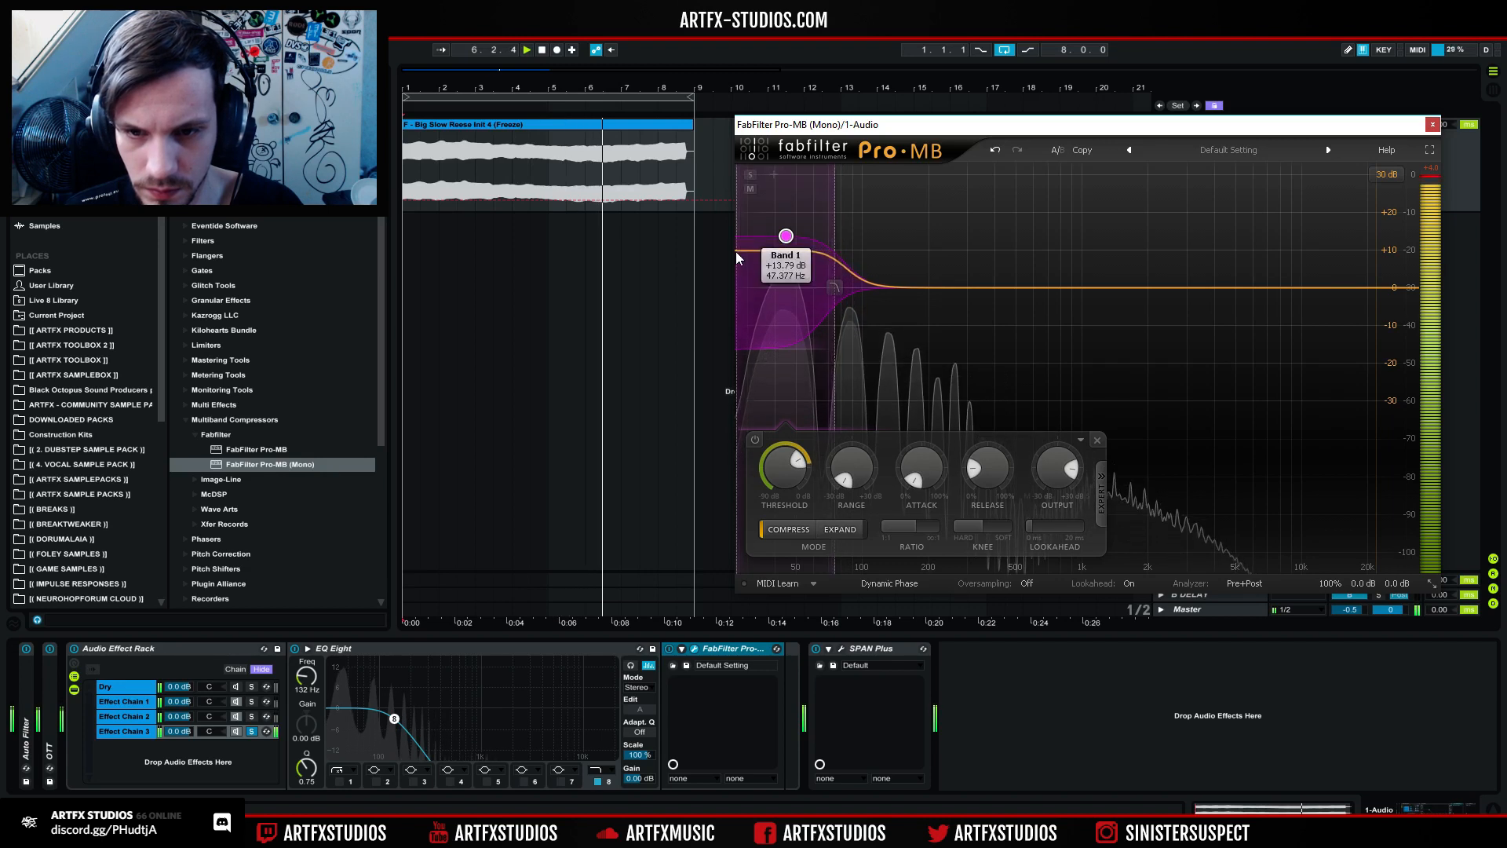
mouse_move(787, 236)
mouse_down()
mouse_move(790, 219)
mouse_move(791, 244)
mouse_up()
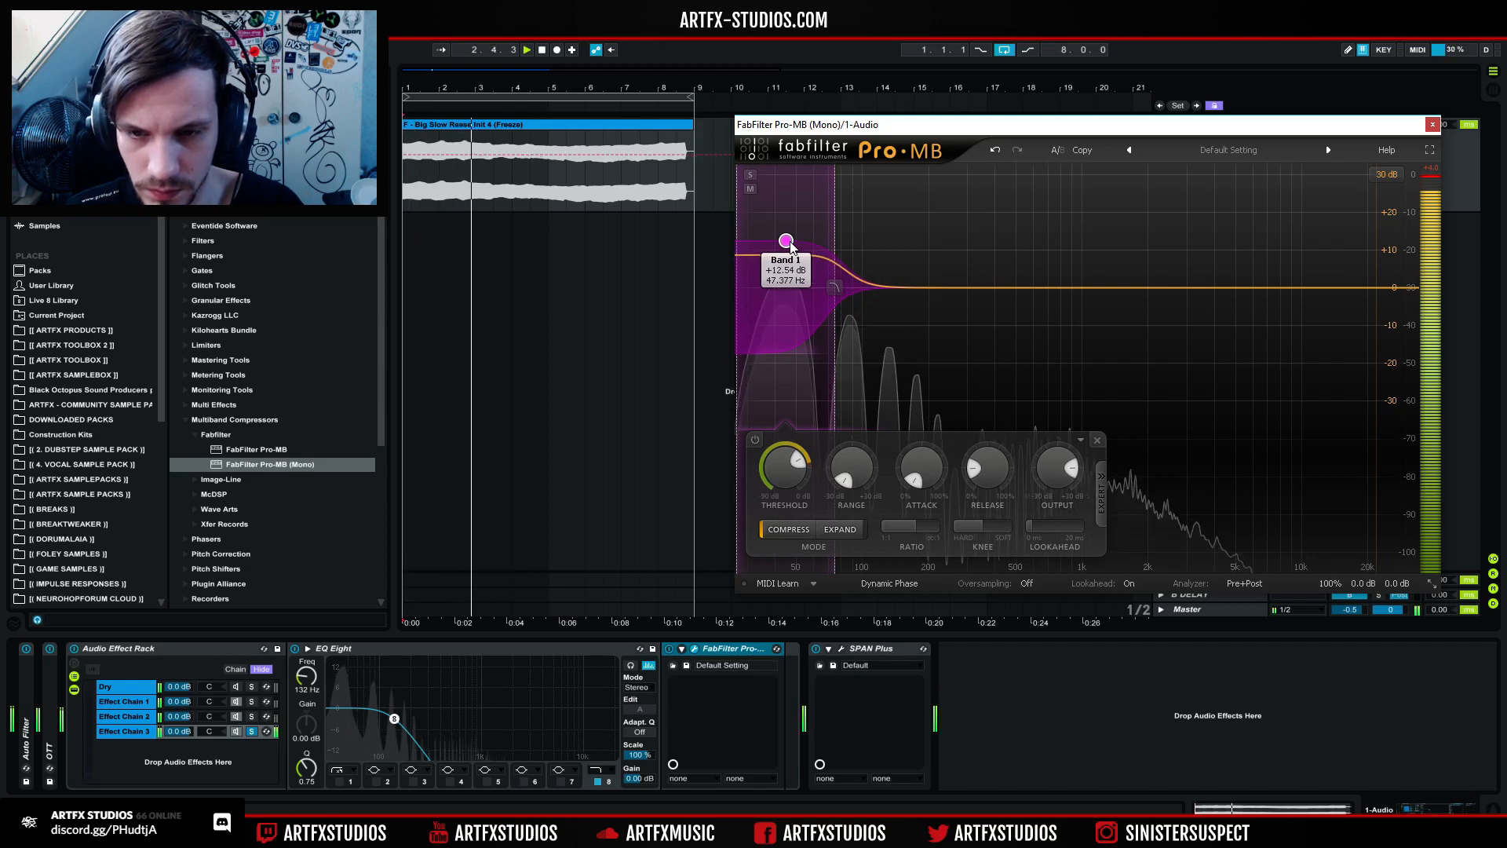
Step: Unsolo Effect Chain 3, close Pro-MB, lower the chain's volume to -2.0 dB and audition the full rack
click(253, 731)
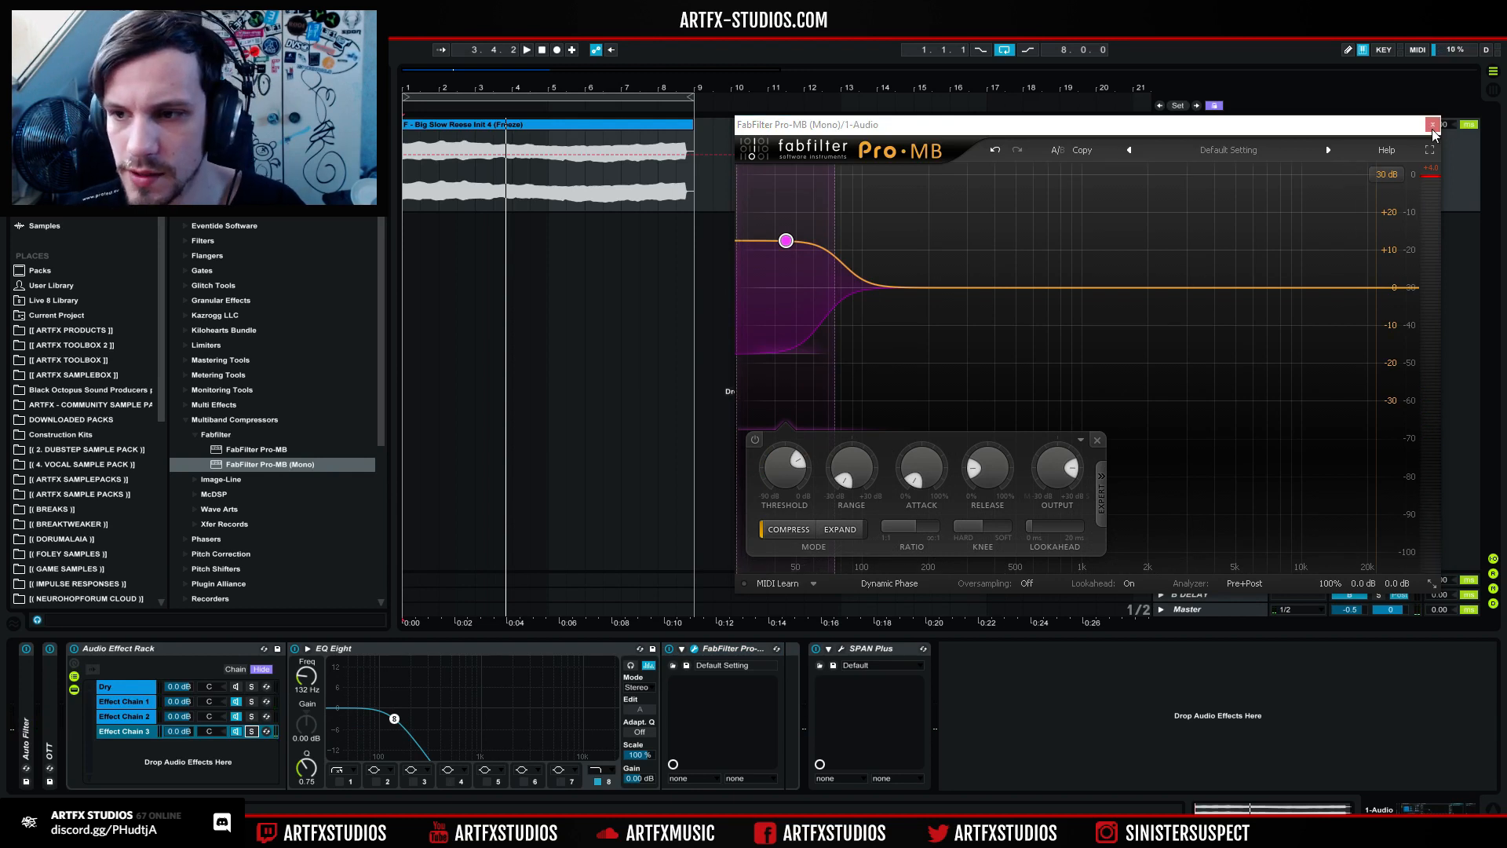
key(space)
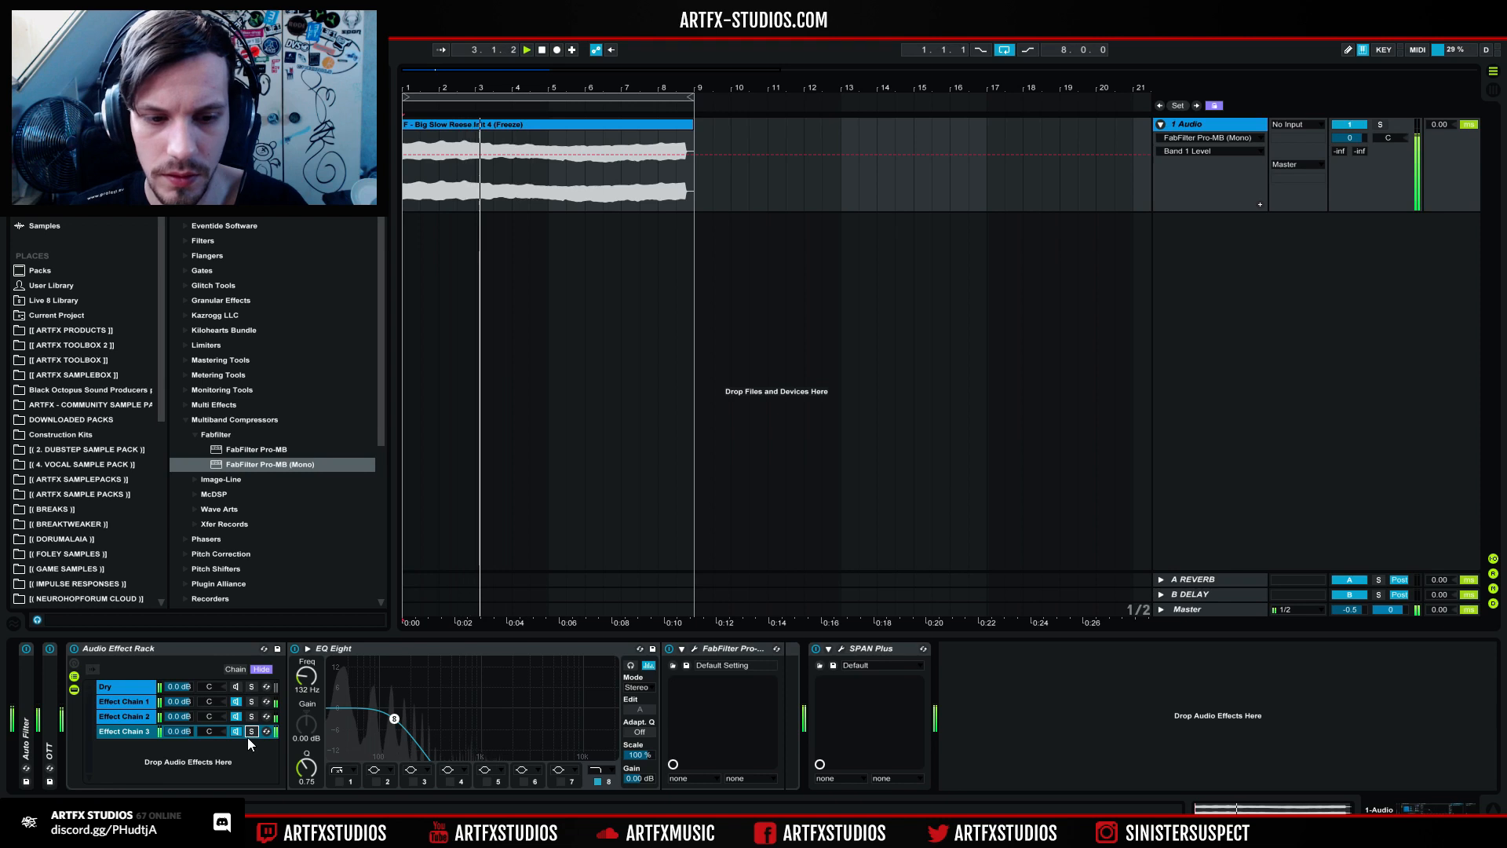
mouse_move(179, 730)
mouse_down()
mouse_move(179, 746)
mouse_move(181, 732)
mouse_up()
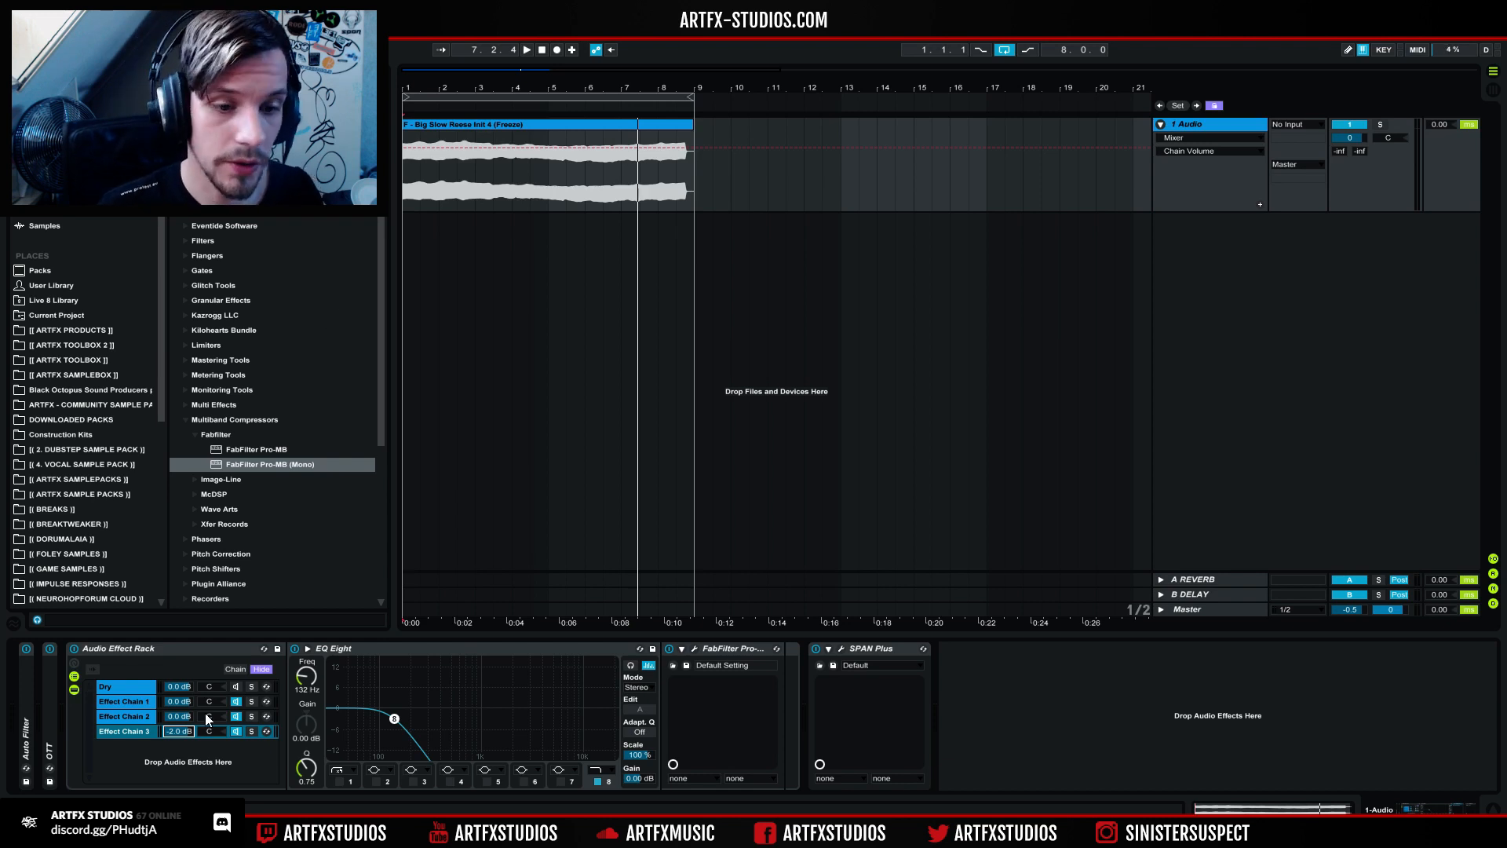
click(129, 732)
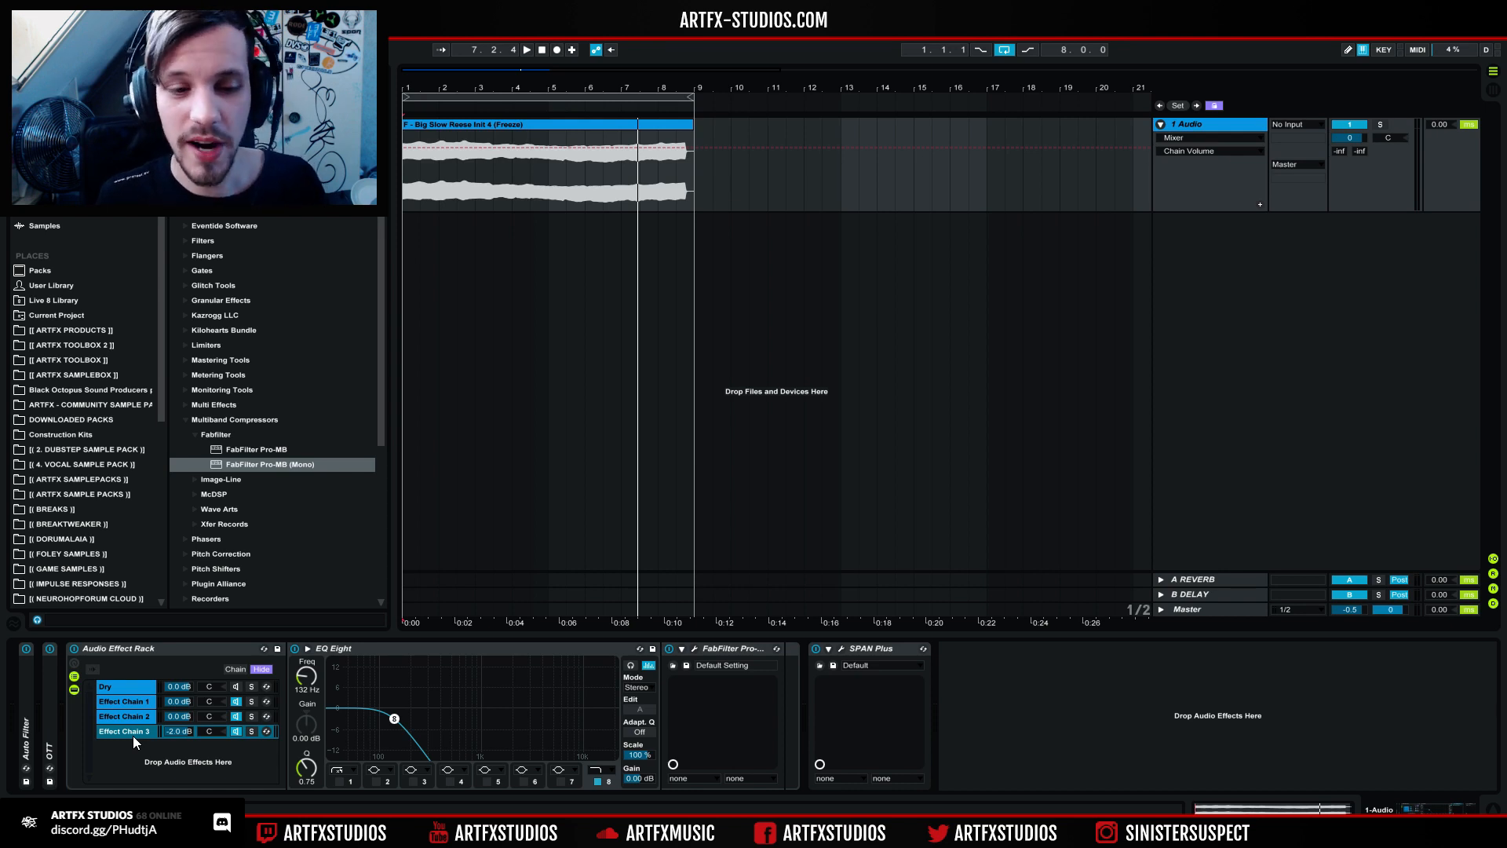
key(space)
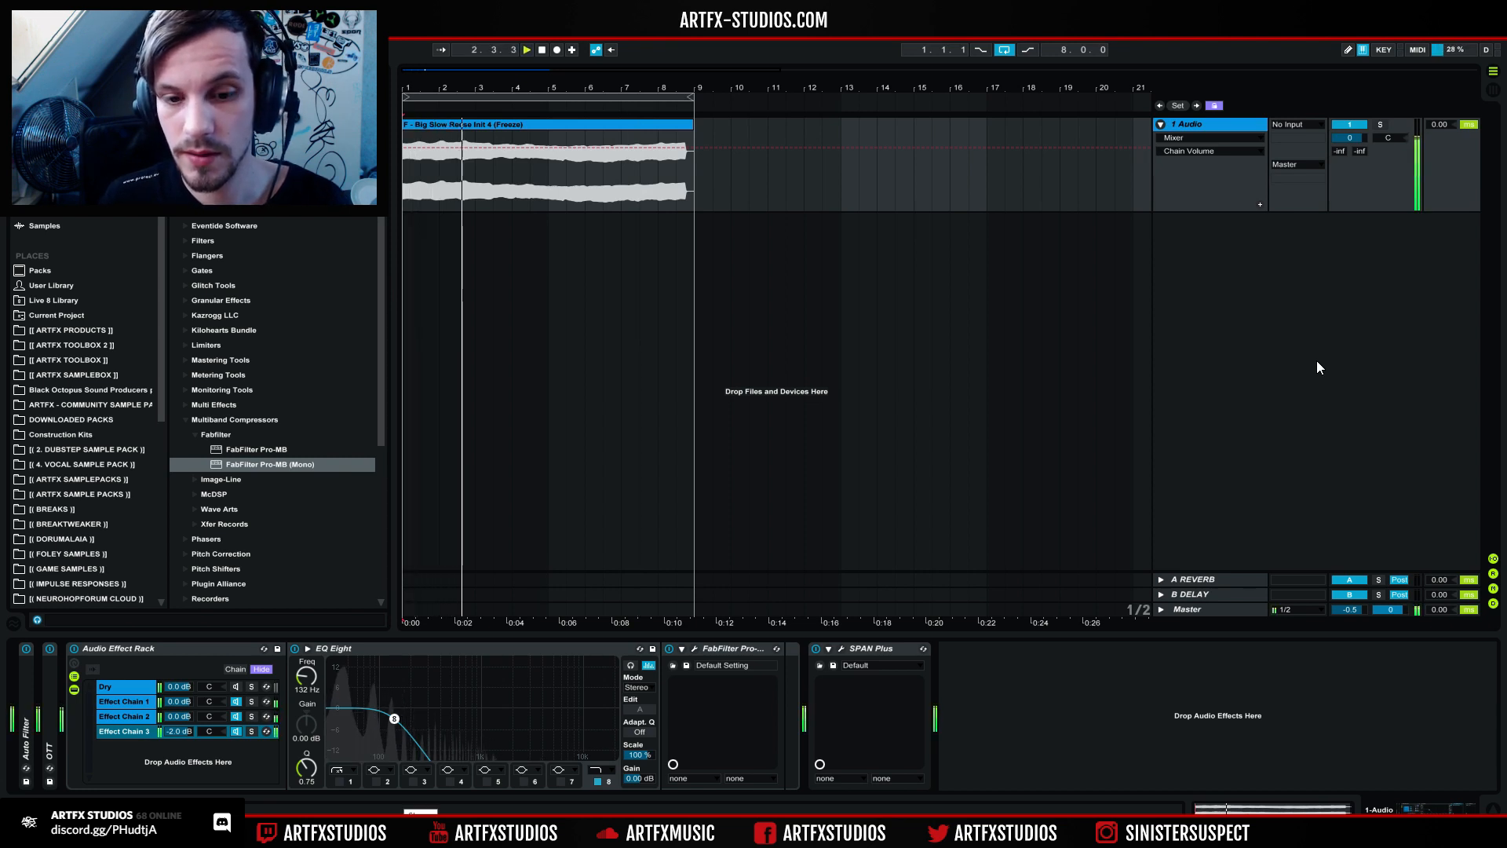
key(space)
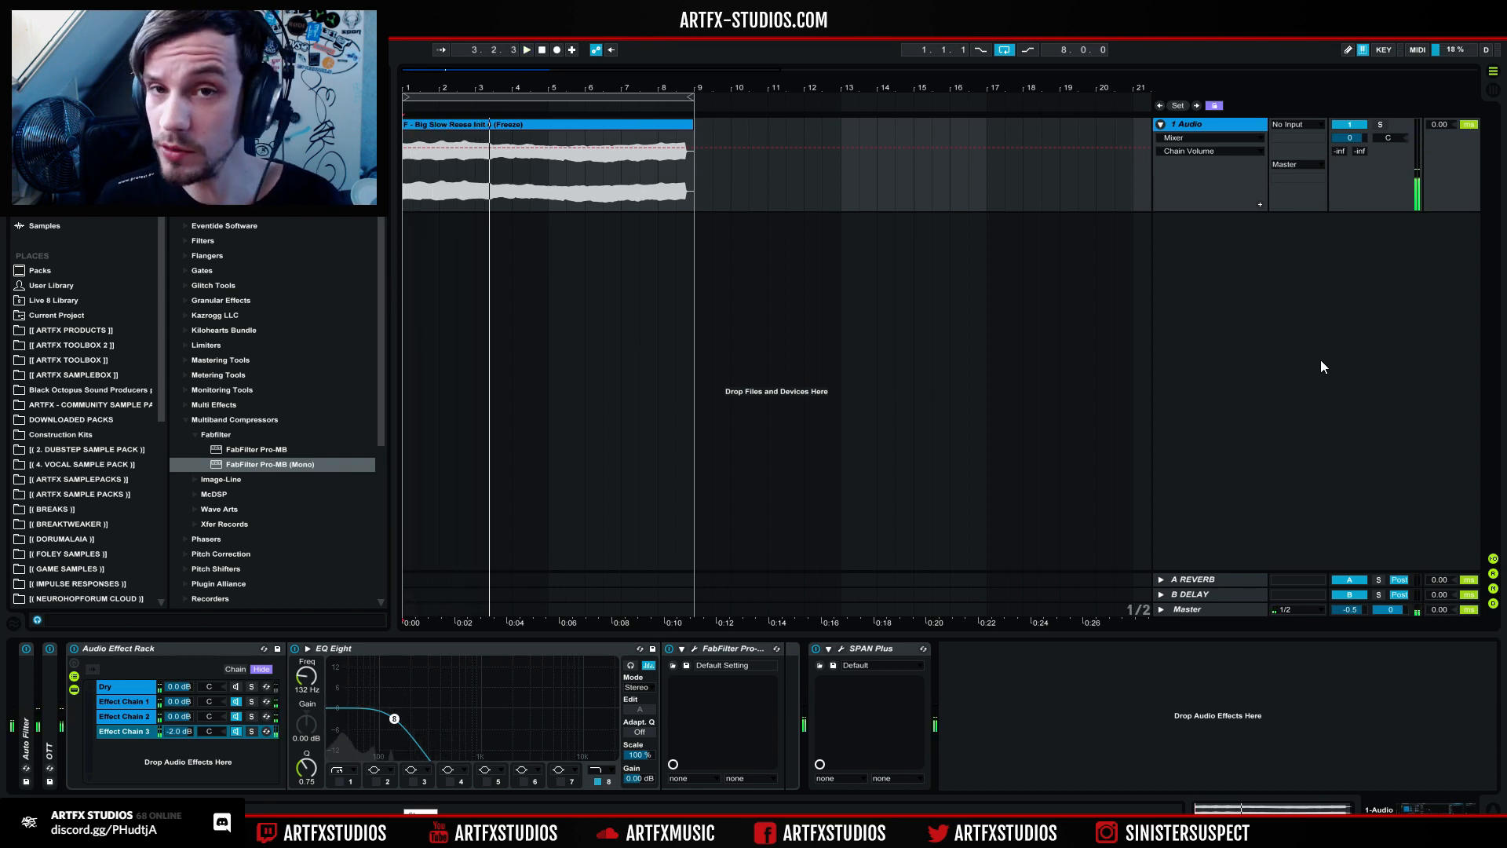
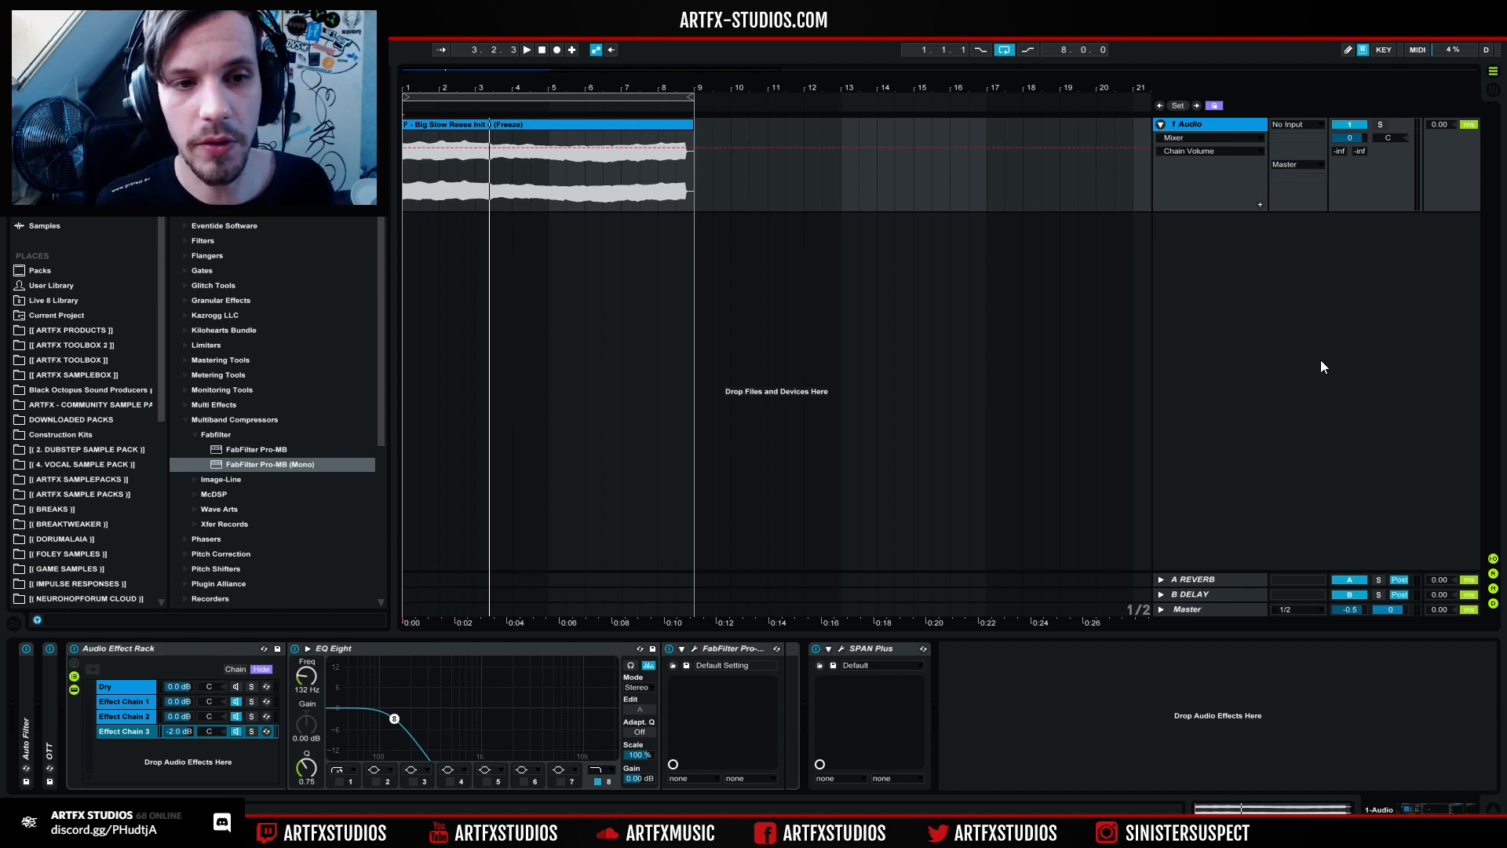
Step: Collapse the multiband compressor plug-in folder and create a new rack chain named Stereo Width
scroll(243, 310, up, 3)
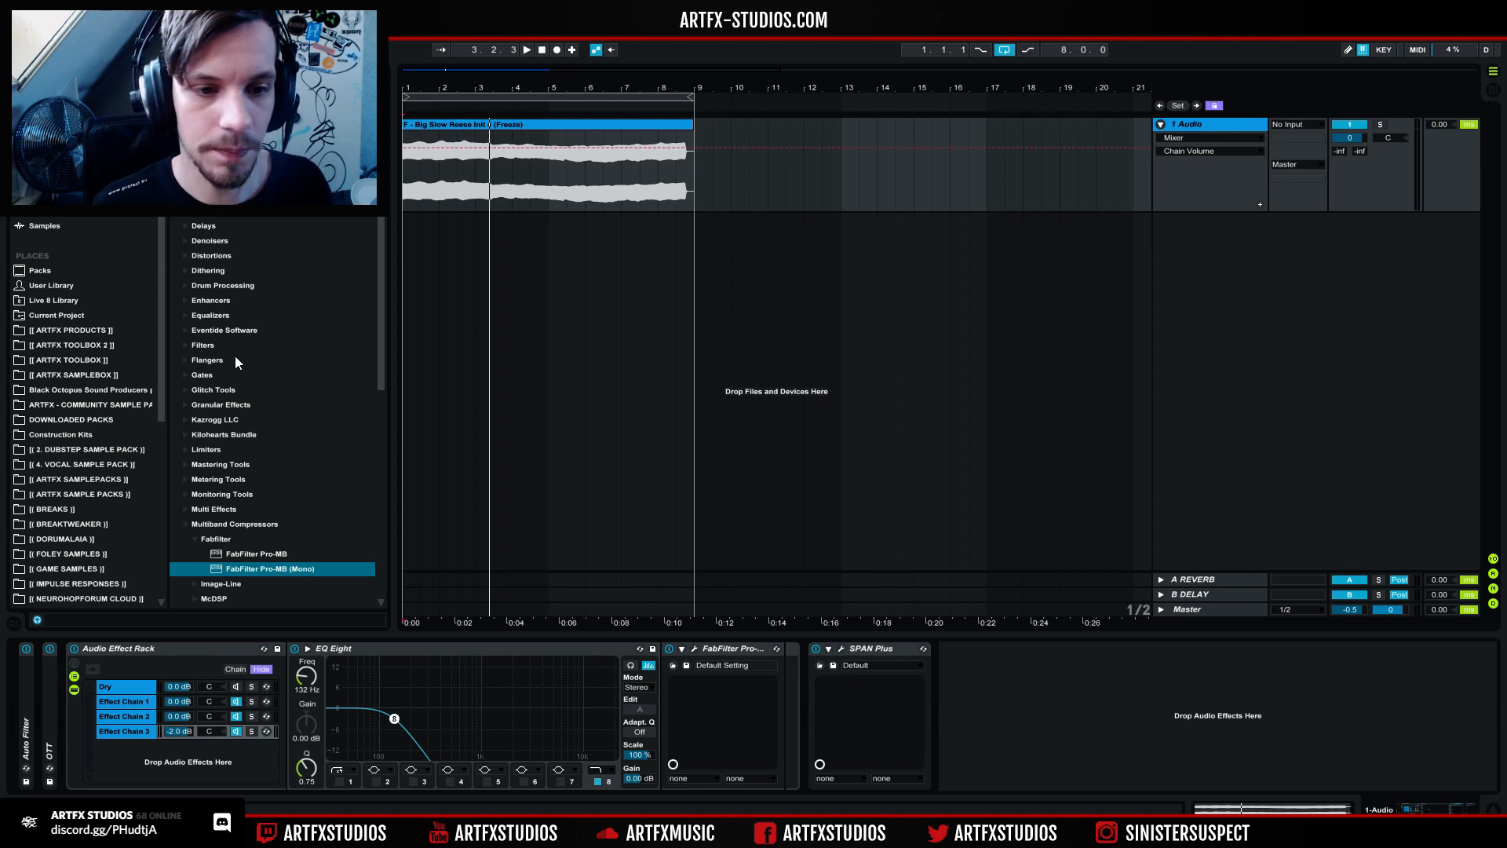
click(184, 525)
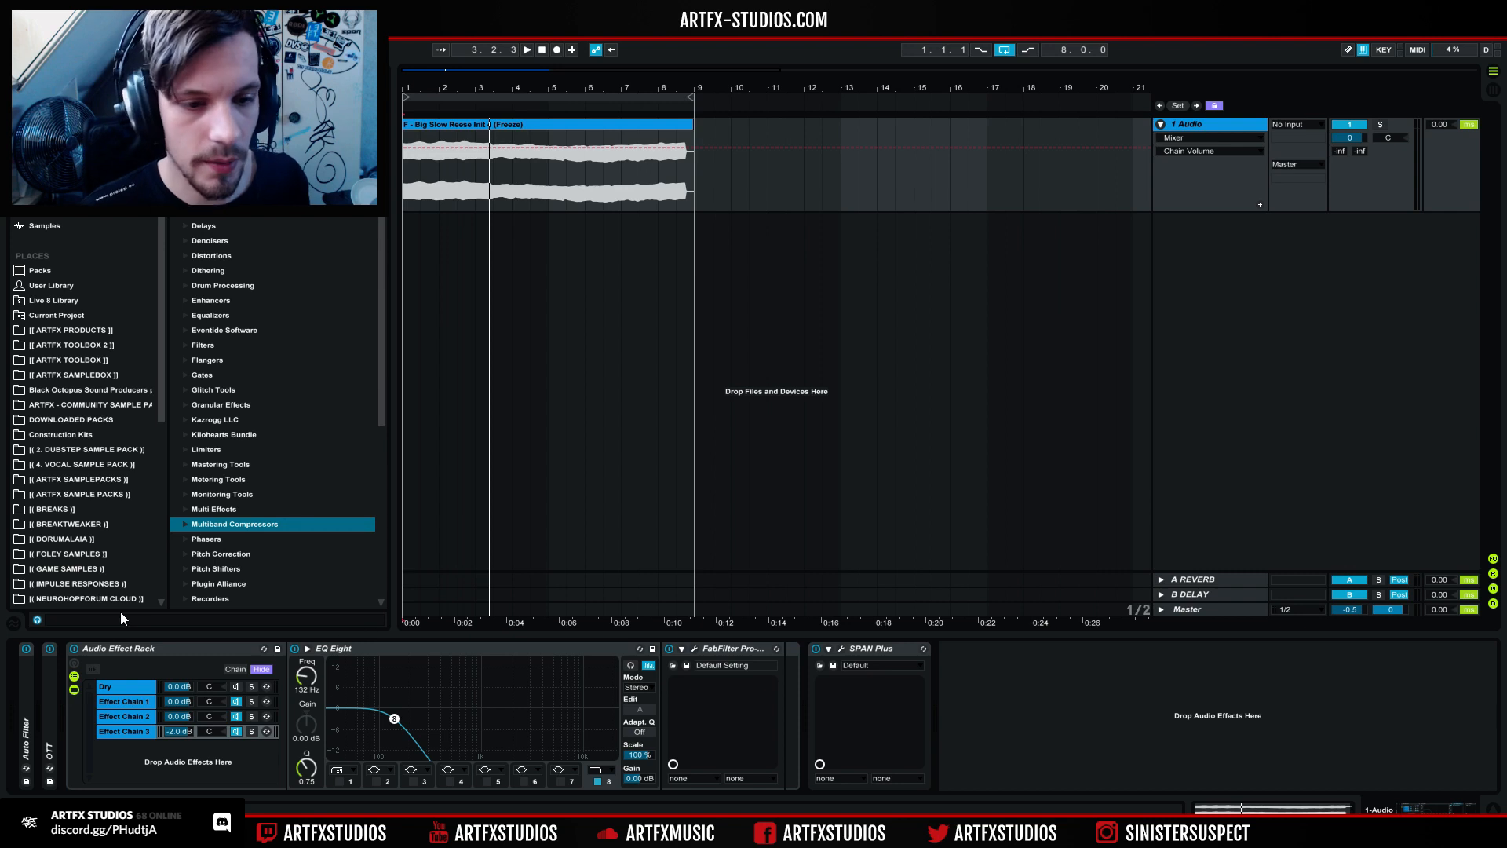
double_click(111, 649)
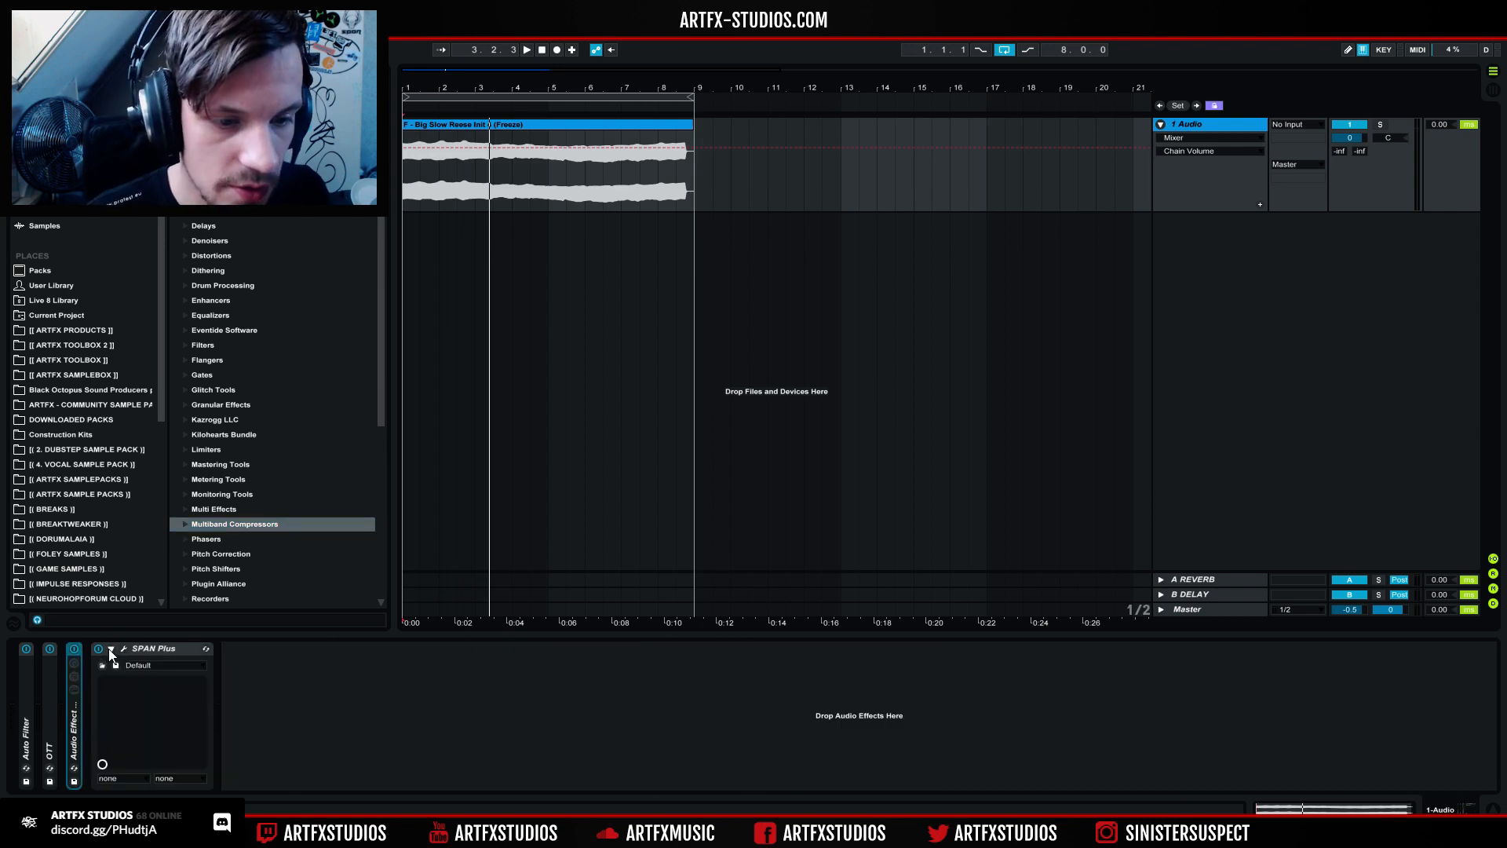
double_click(73, 728)
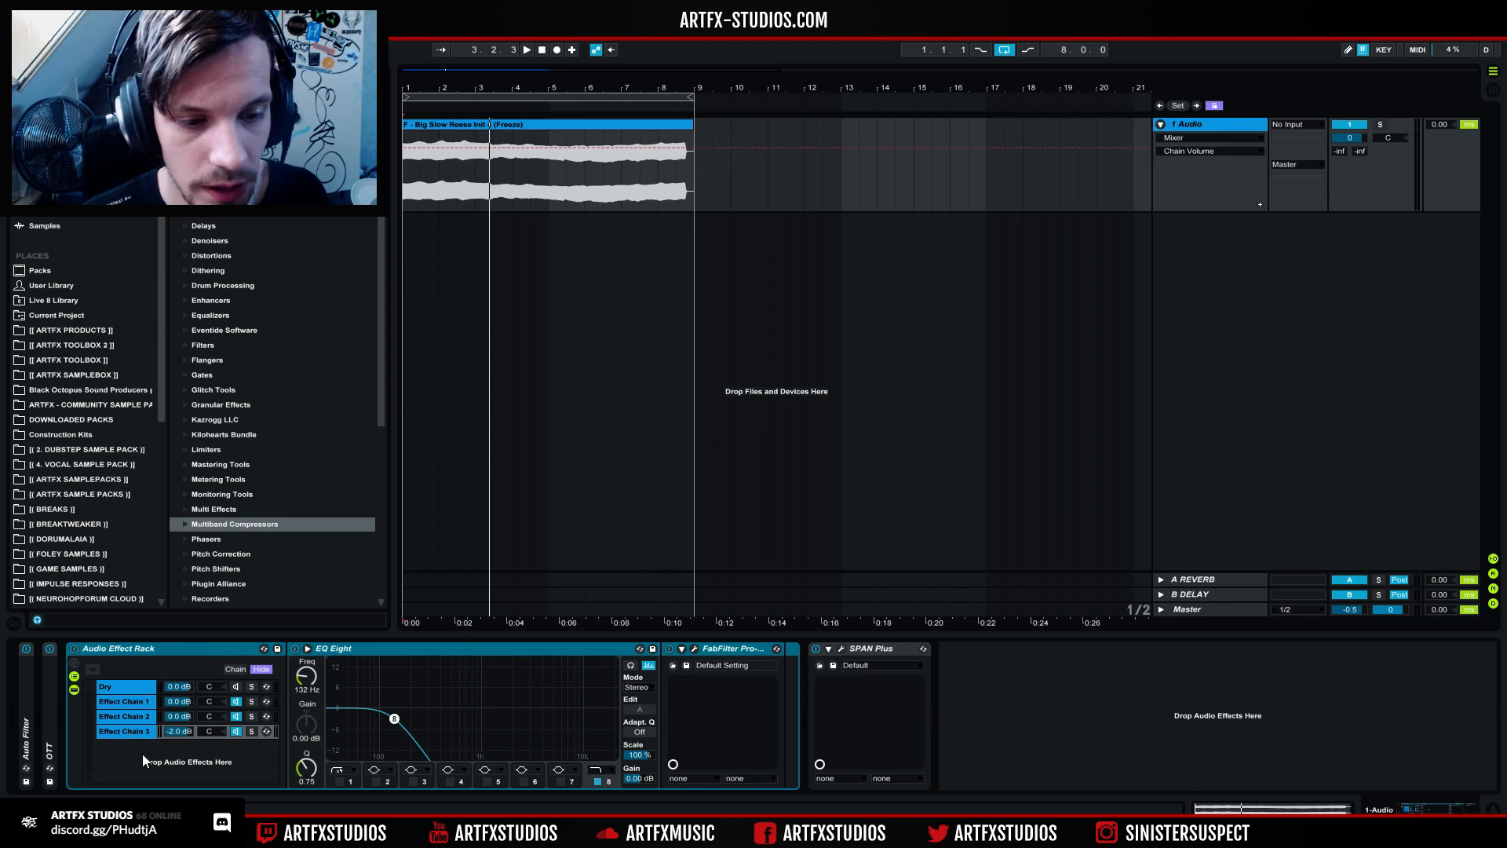
click(142, 754)
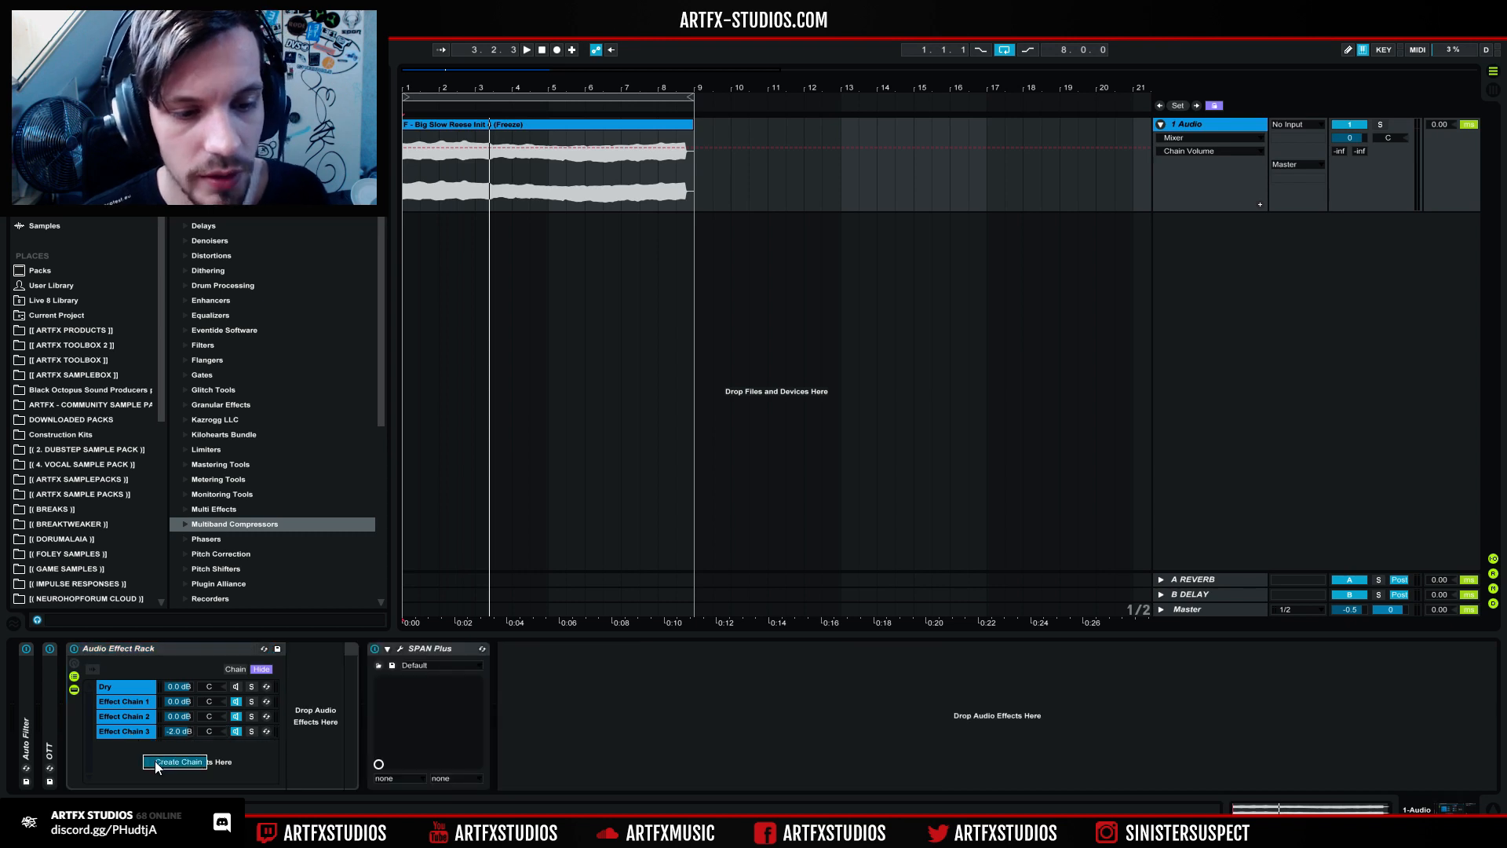
click(199, 710)
key(ctrl+r)
text(Stere)
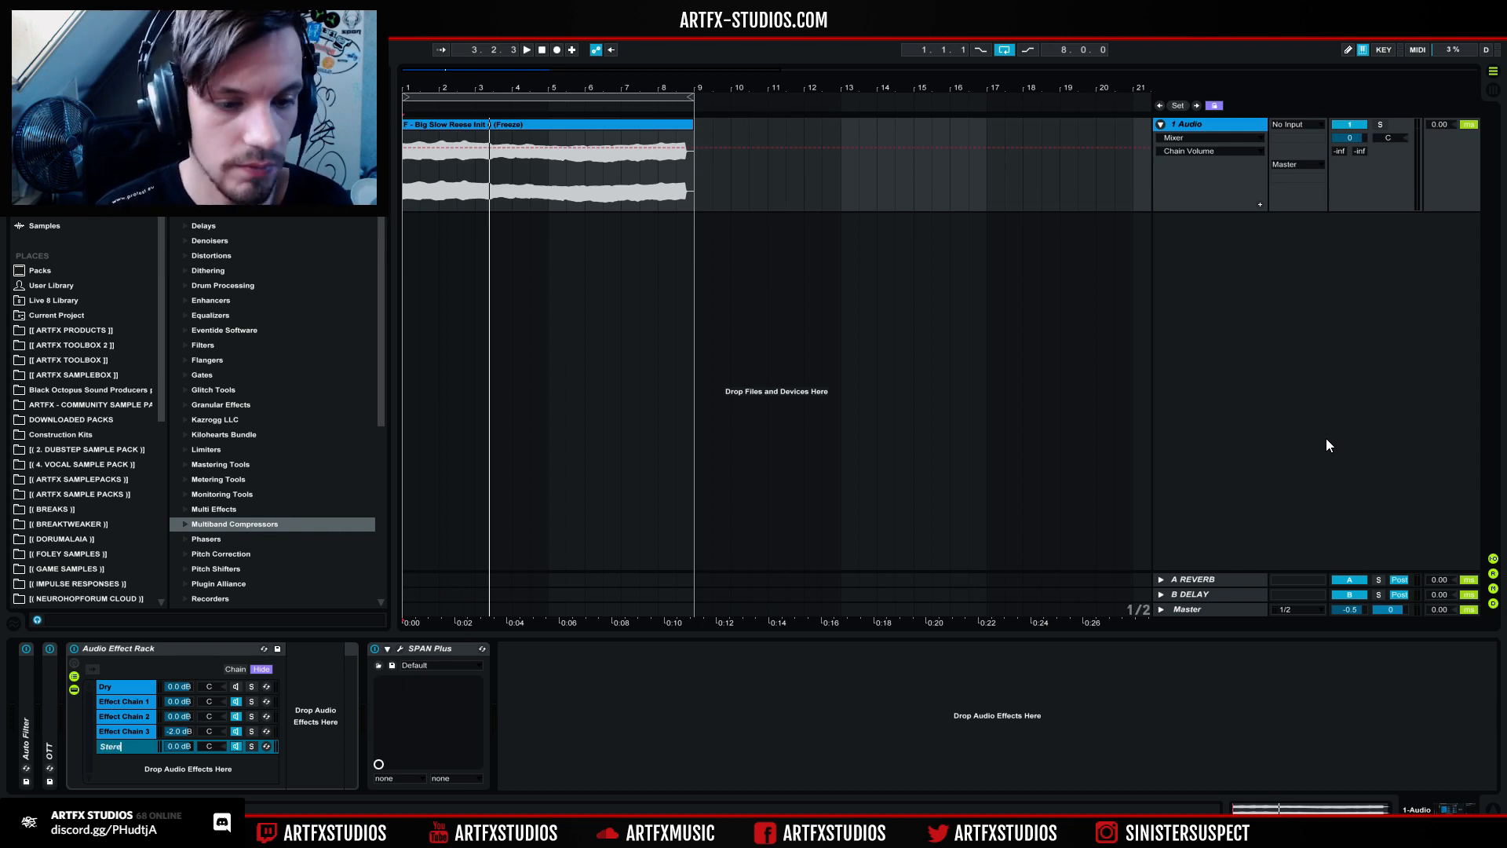
text(o)
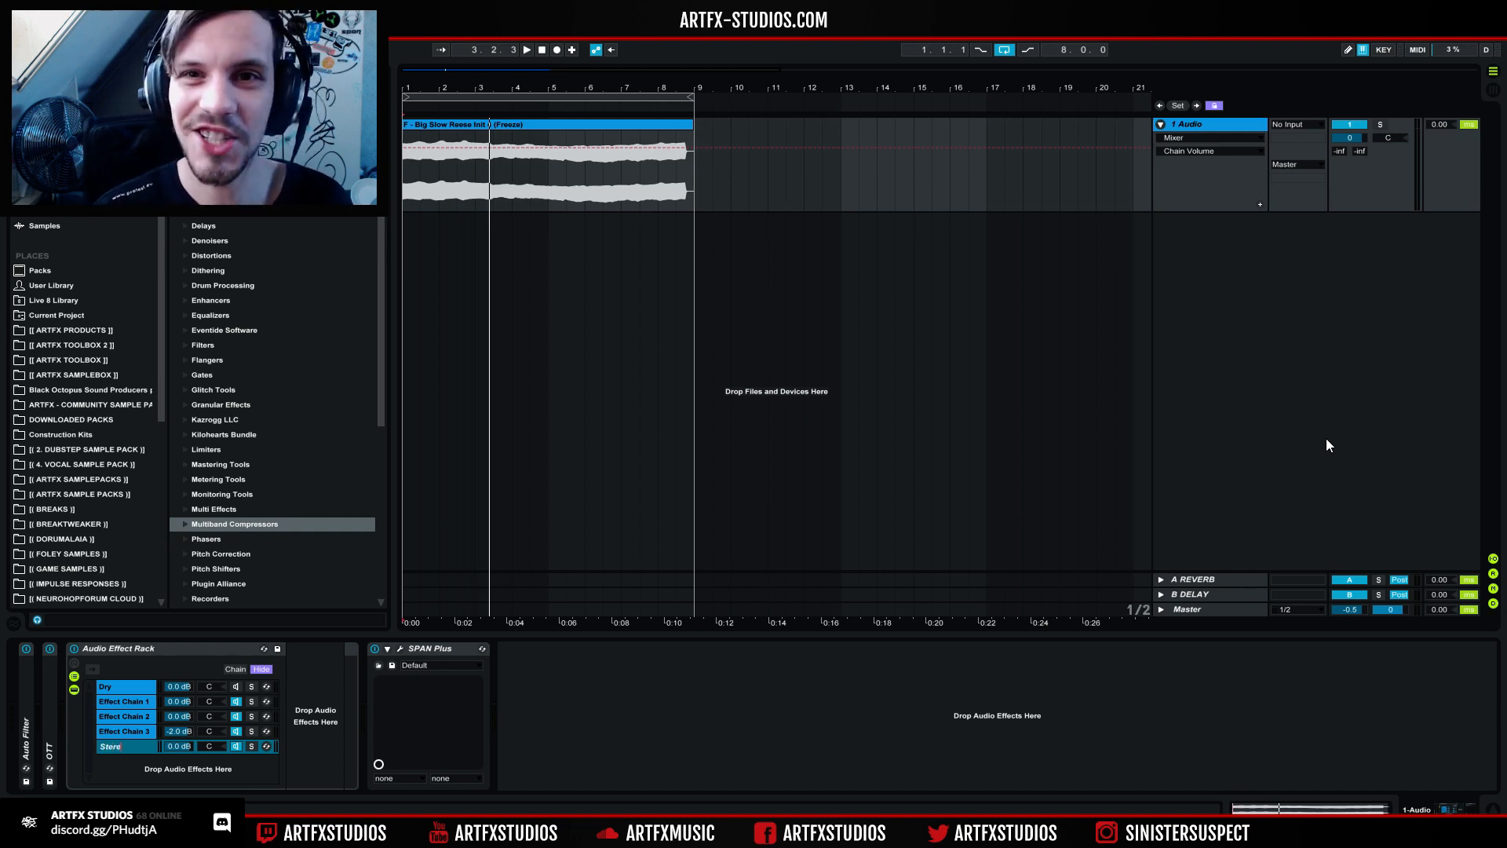
text( Width)
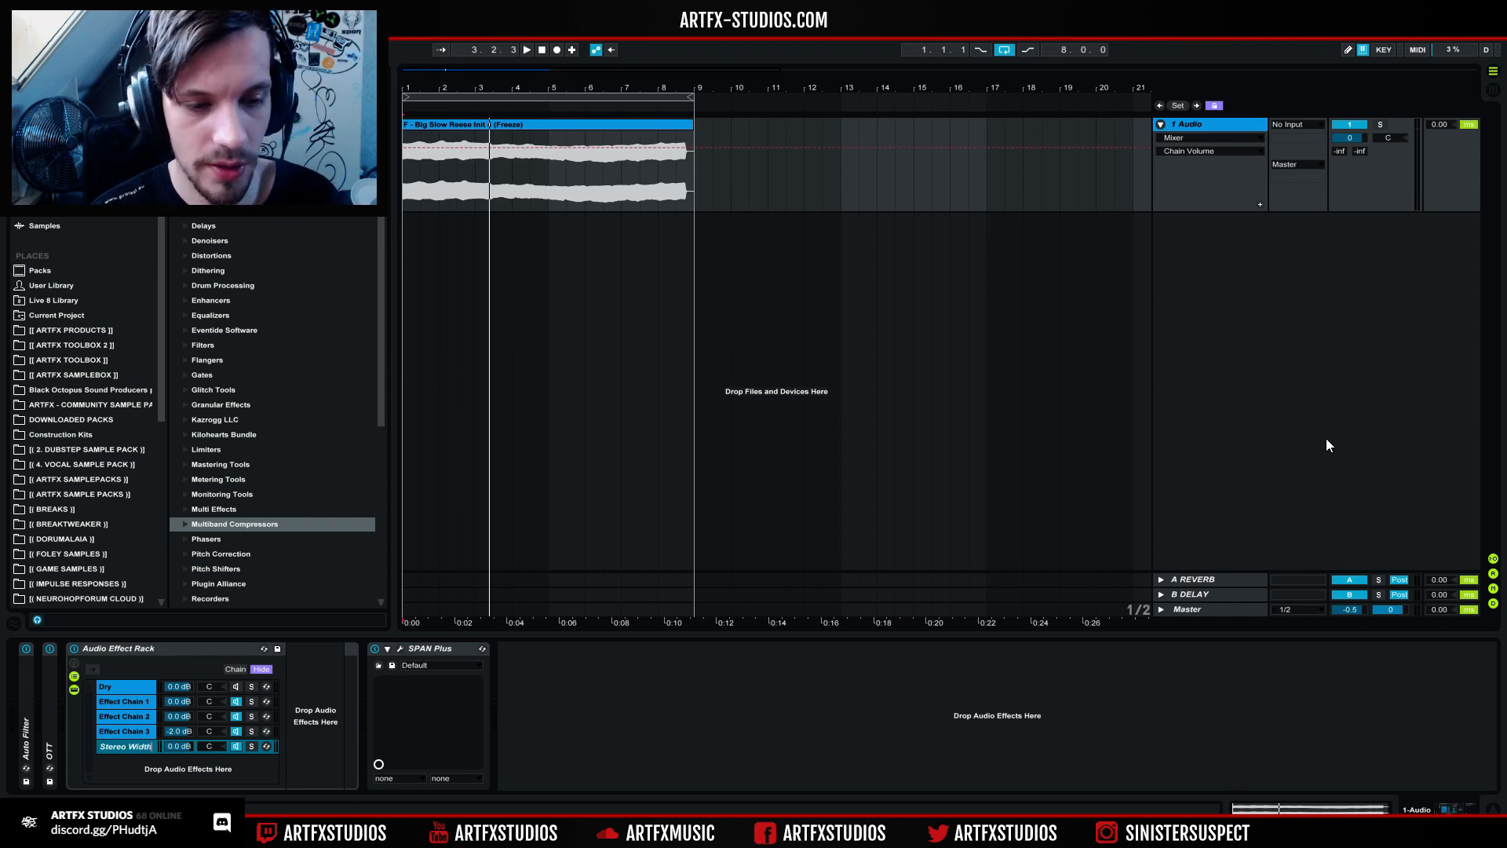
key(Return)
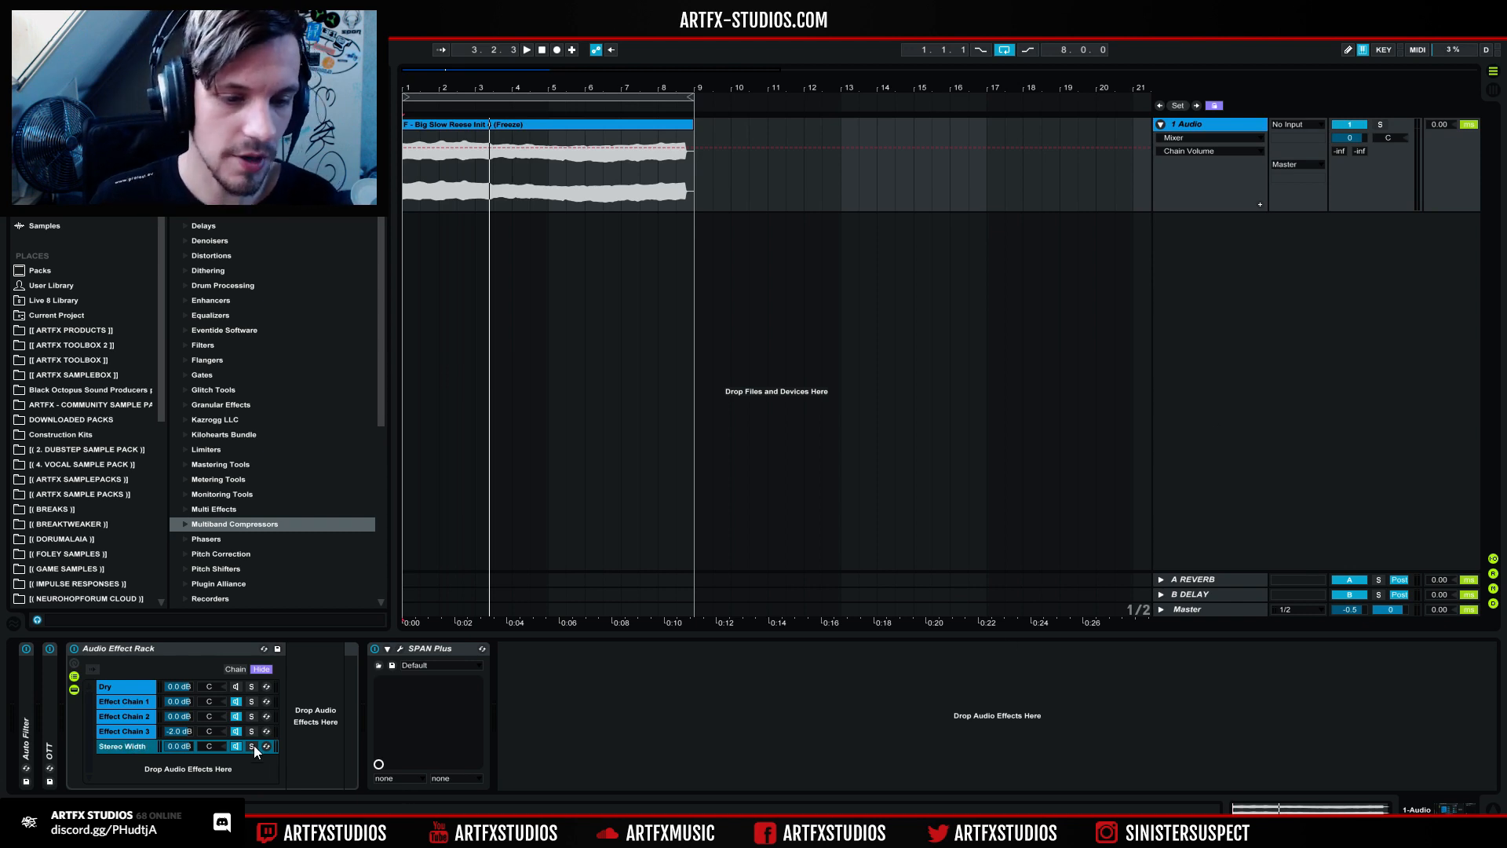
Step: Solo the Stereo Width chain, find SerumFX_x64 among the Xfer Records synth plug-ins and add it to the chain
key(space)
key(space)
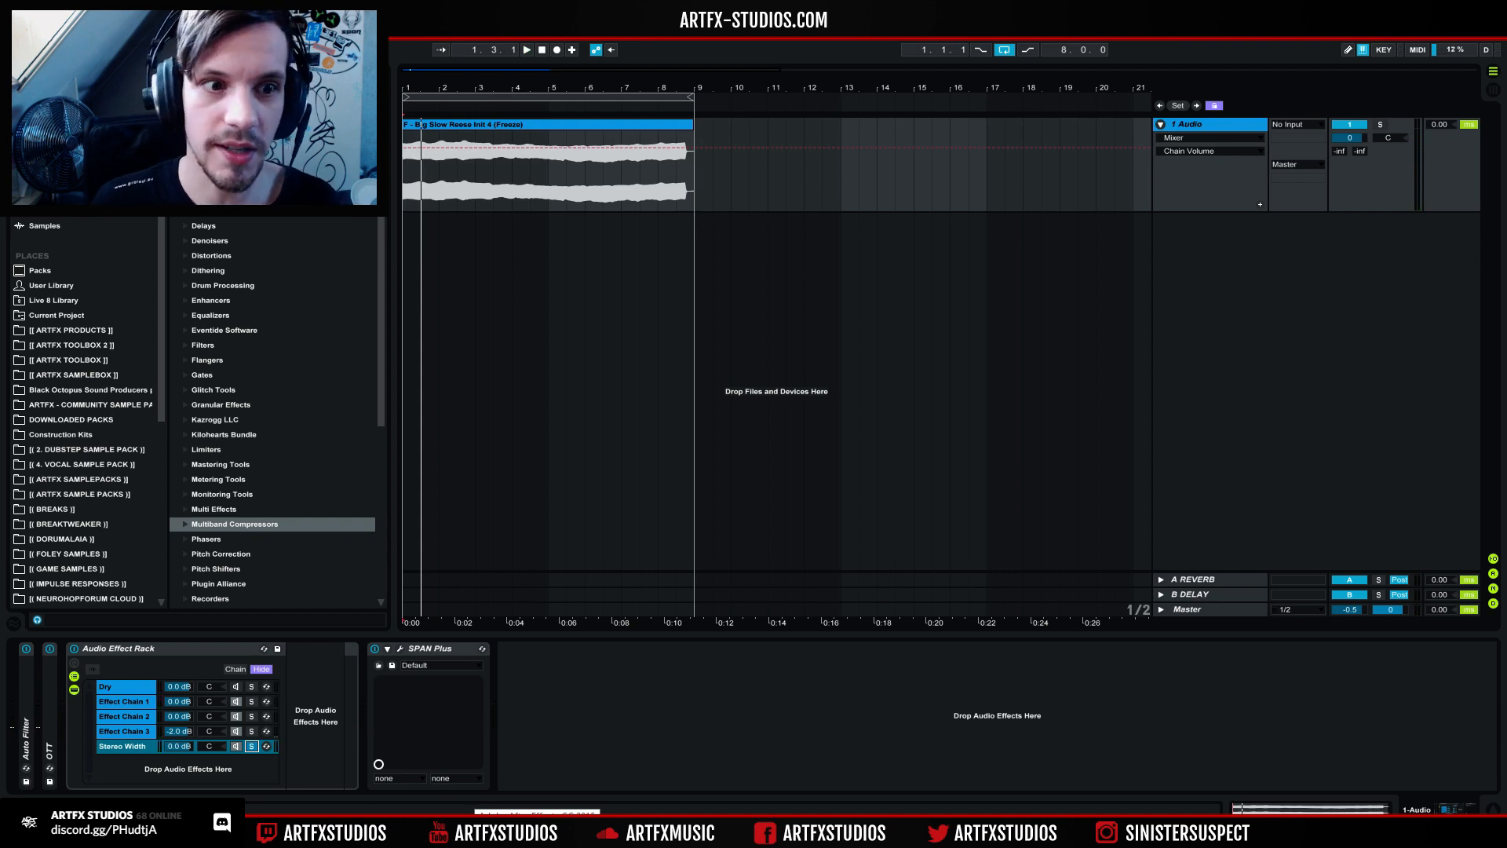
key(ctrl+f)
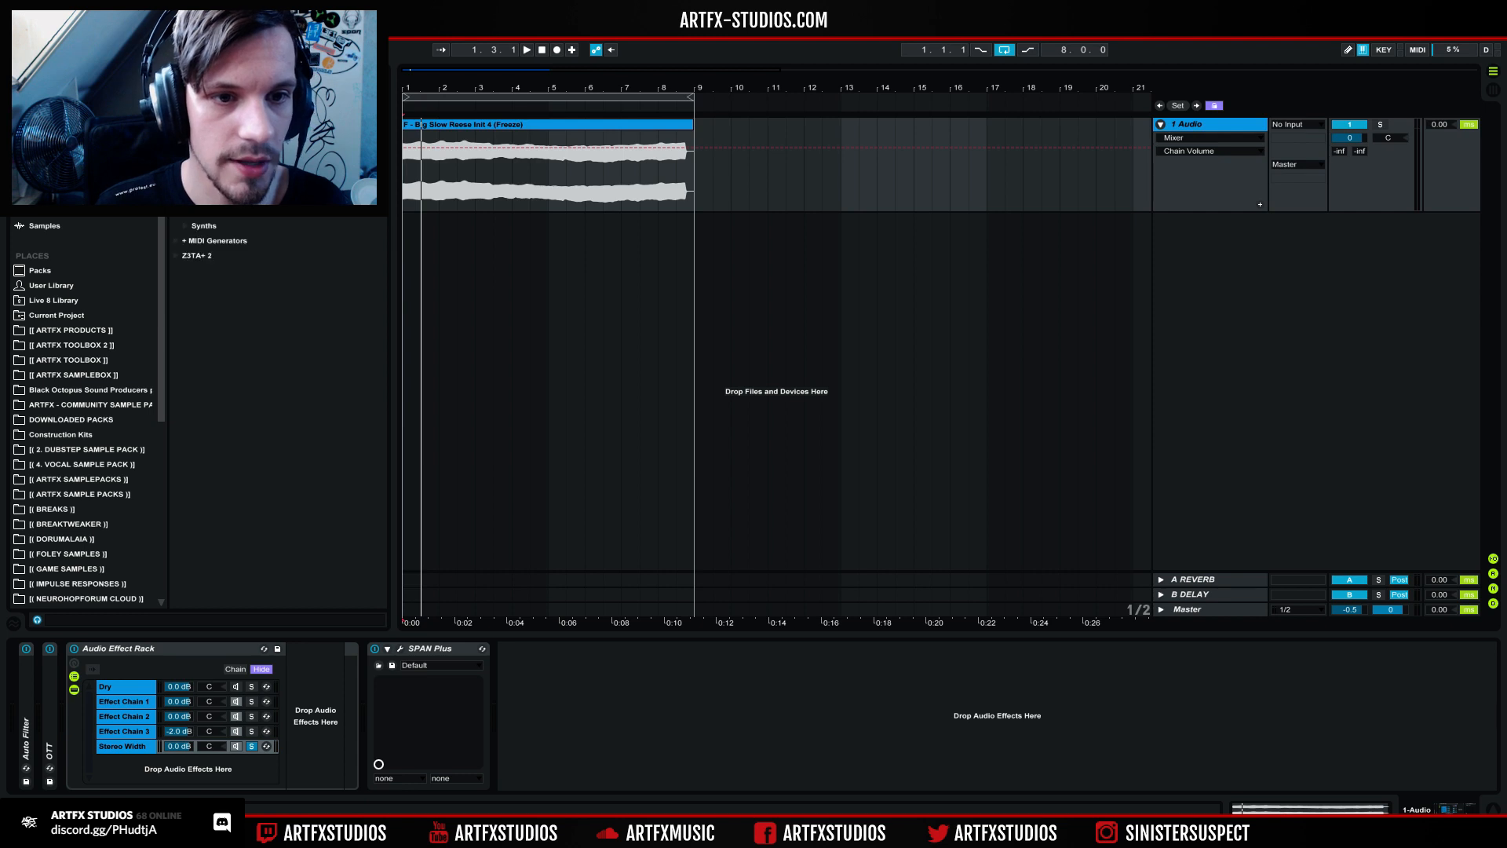
click(186, 225)
scroll(309, 215, down, 1)
click(195, 570)
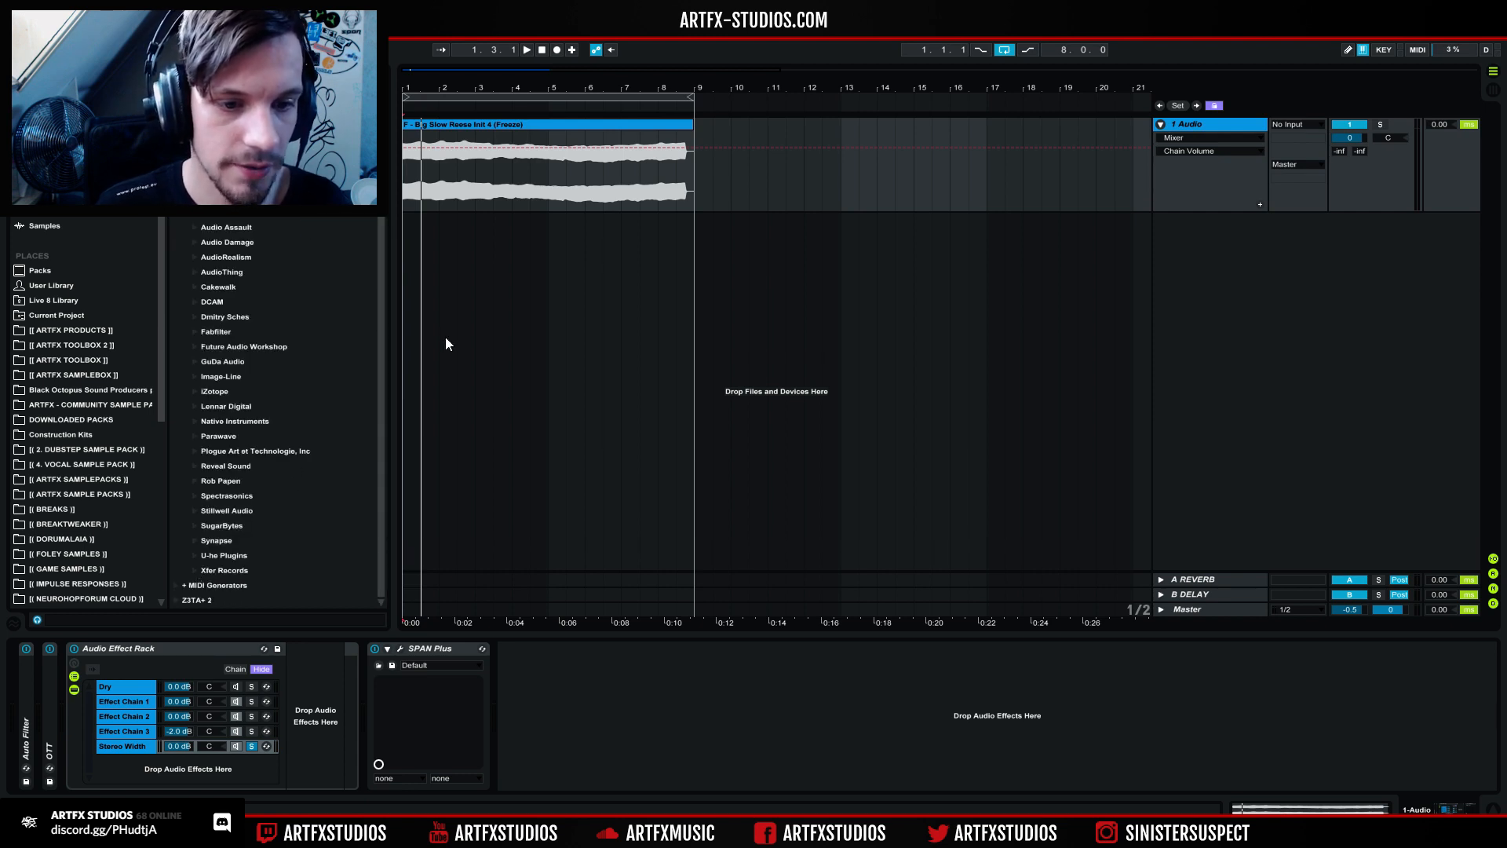
drag(247, 600, 322, 706)
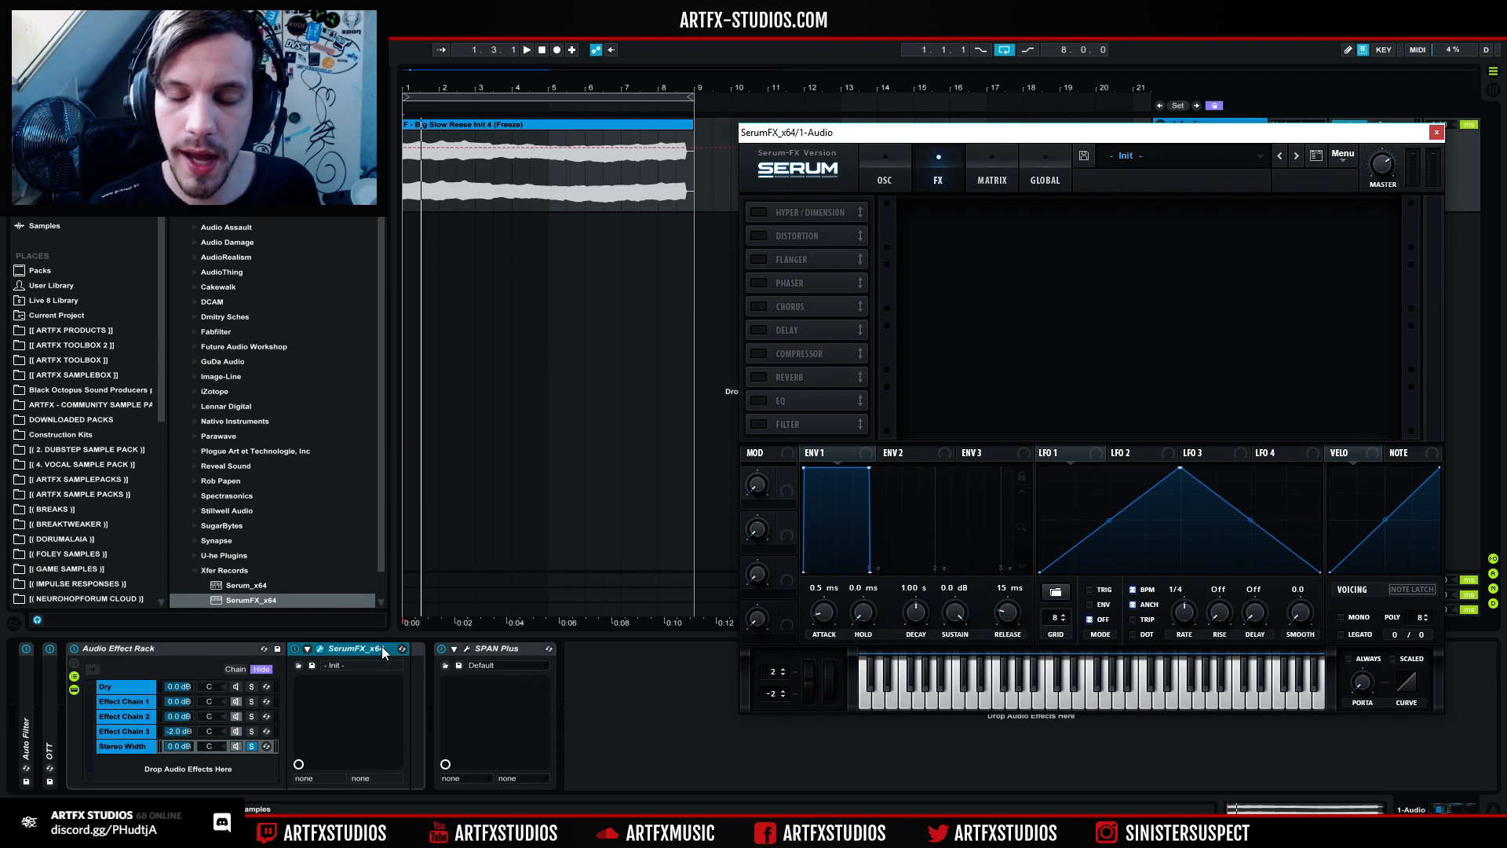
Step: Enable Hyper/Dimension with Retrig in SerumFX and adjust the Hyper detune and mix while the clip plays
click(758, 212)
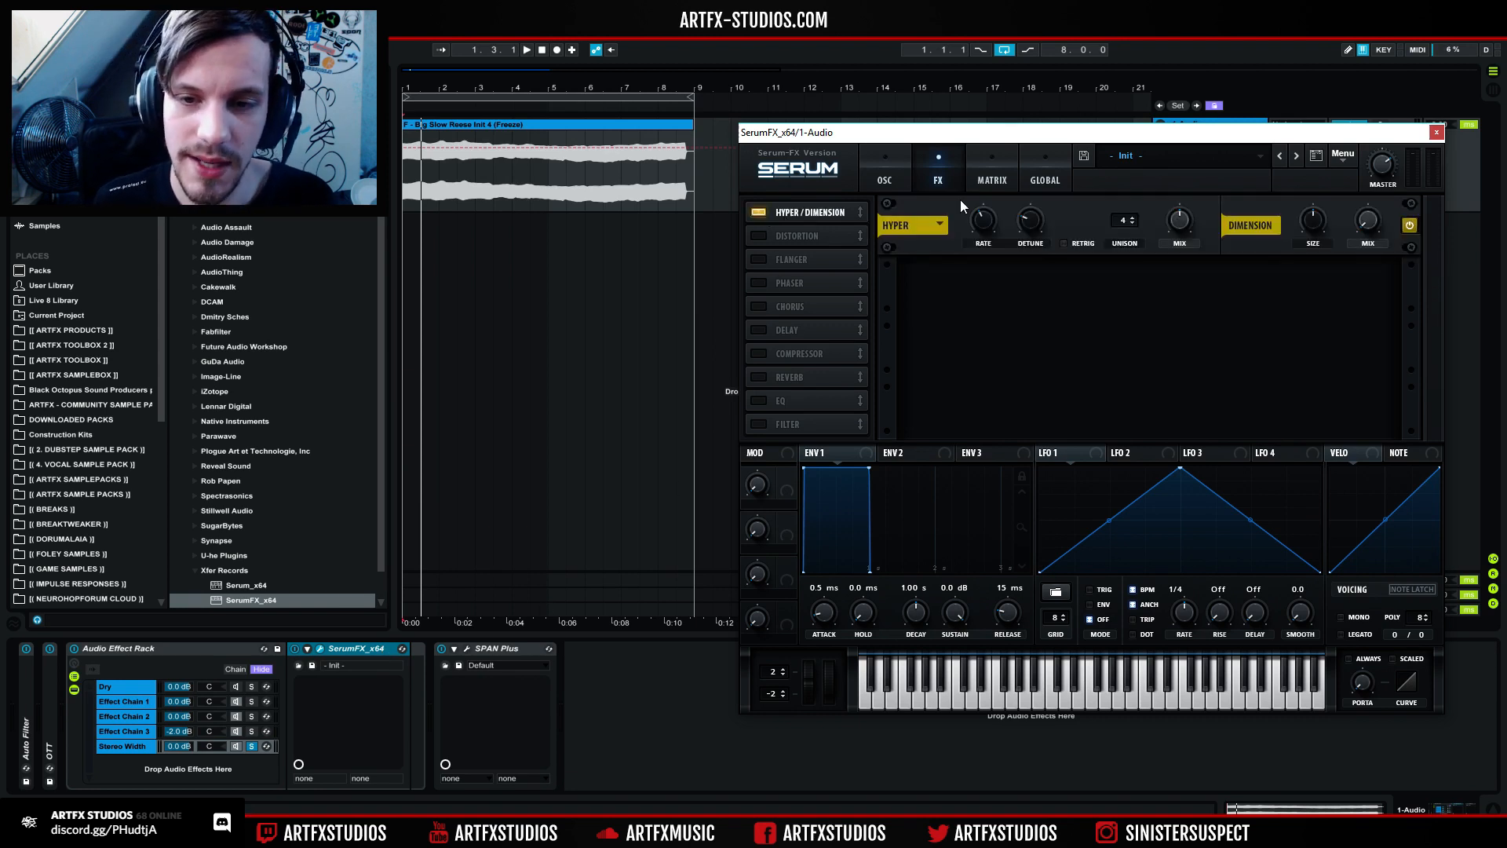
key(space)
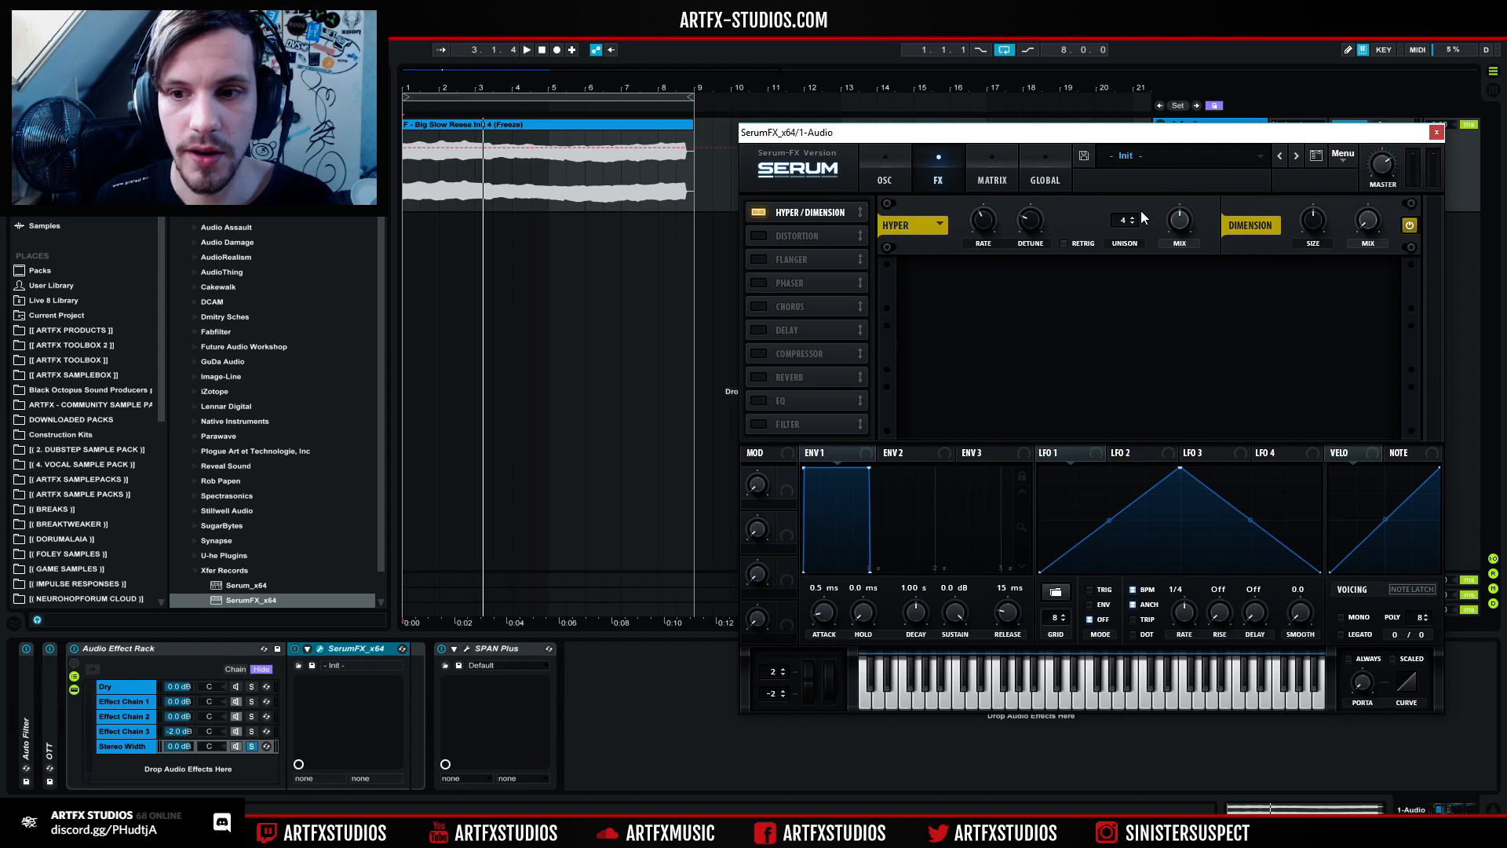
click(1065, 242)
key(space)
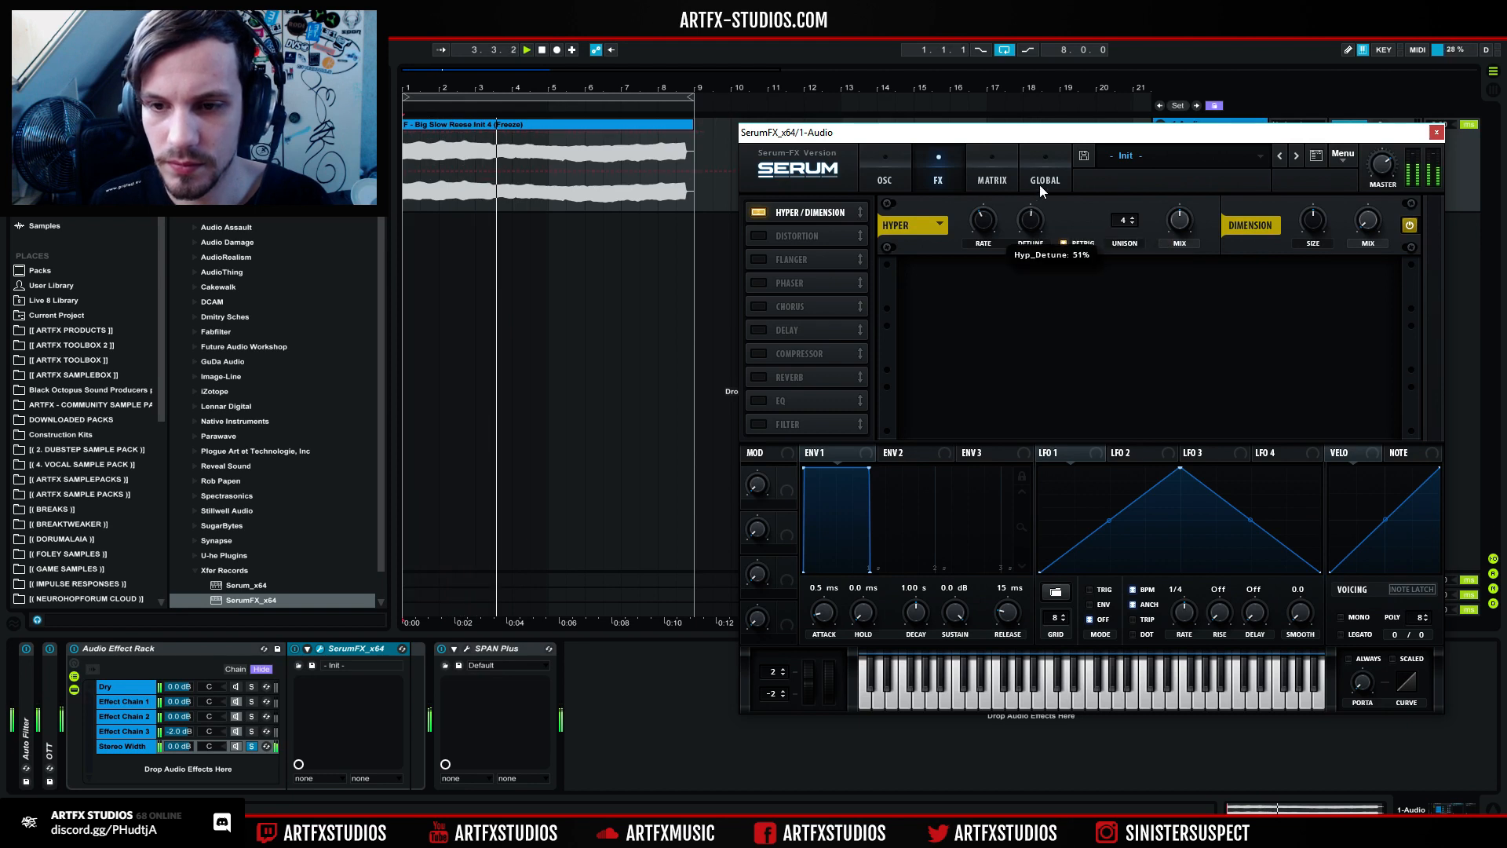
drag(1060, 244, 1063, 265)
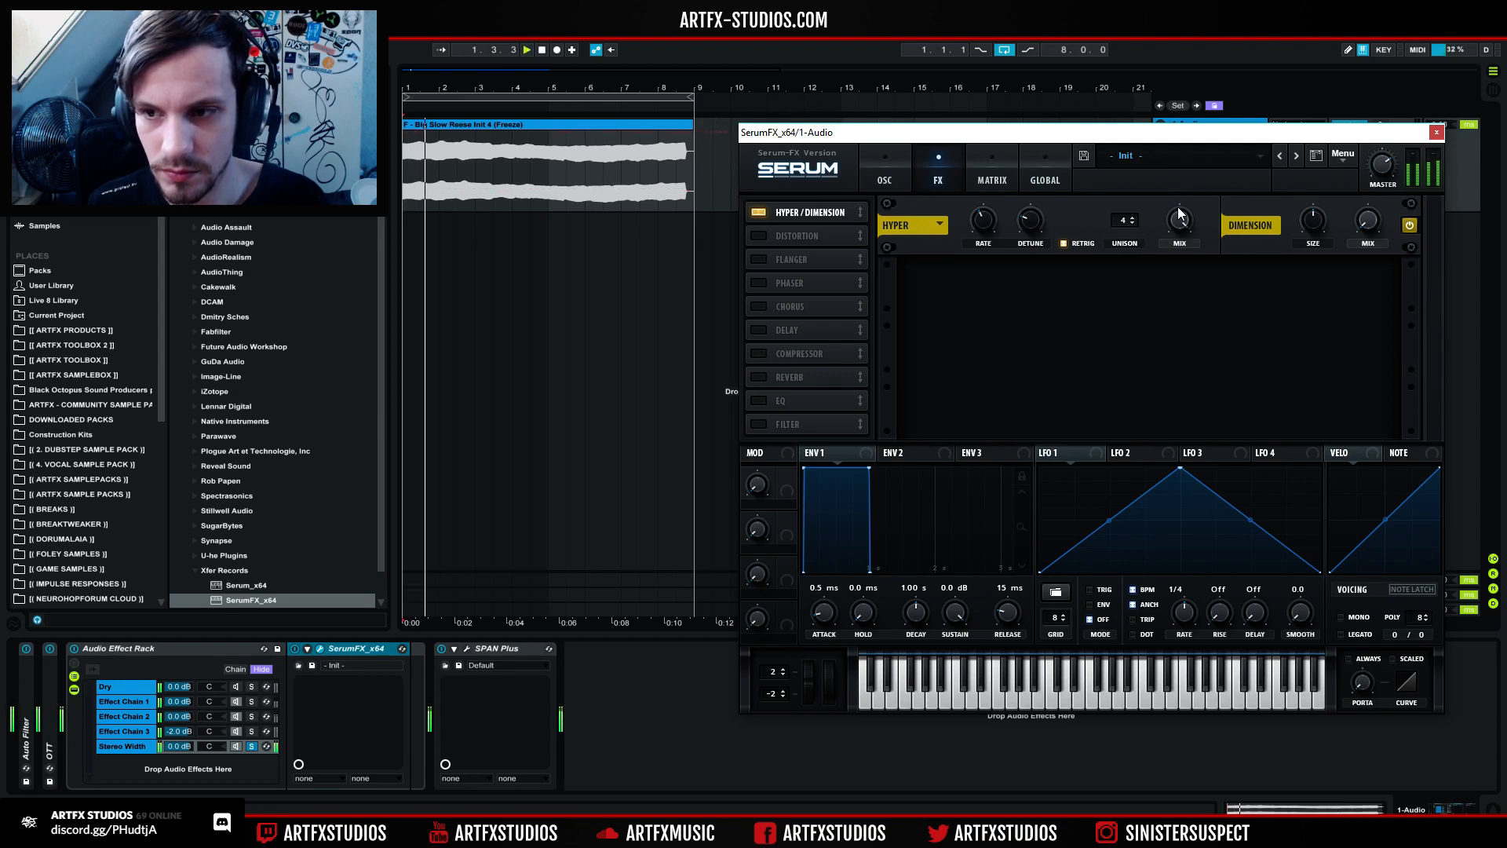
drag(1179, 222, 1187, 179)
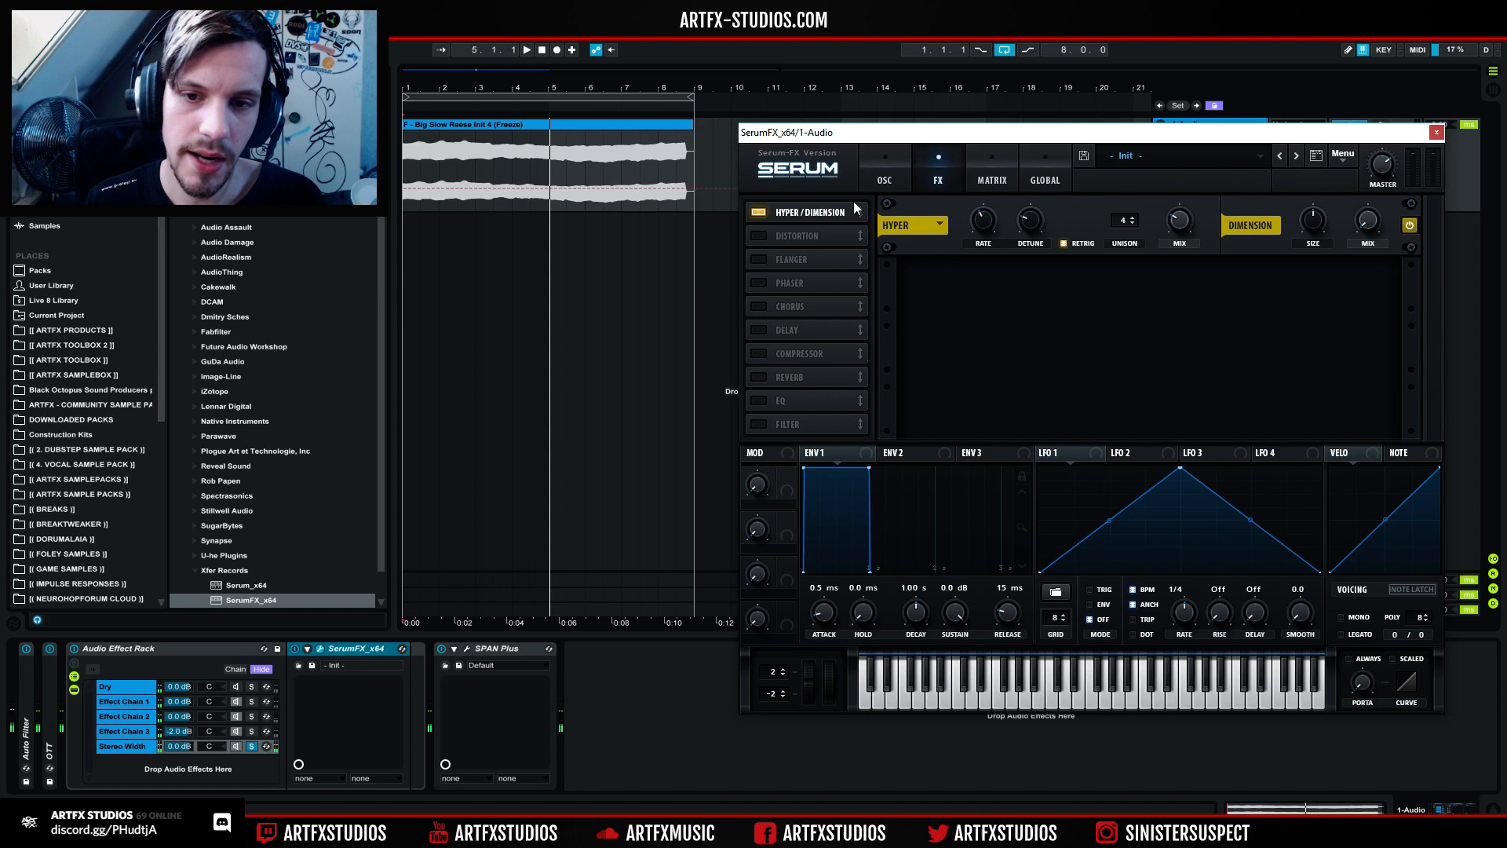
Step: Enable the Chorus in SerumFX, switch its filter from LPF to HPF and raise the cutoff while auditioning the clip
click(756, 306)
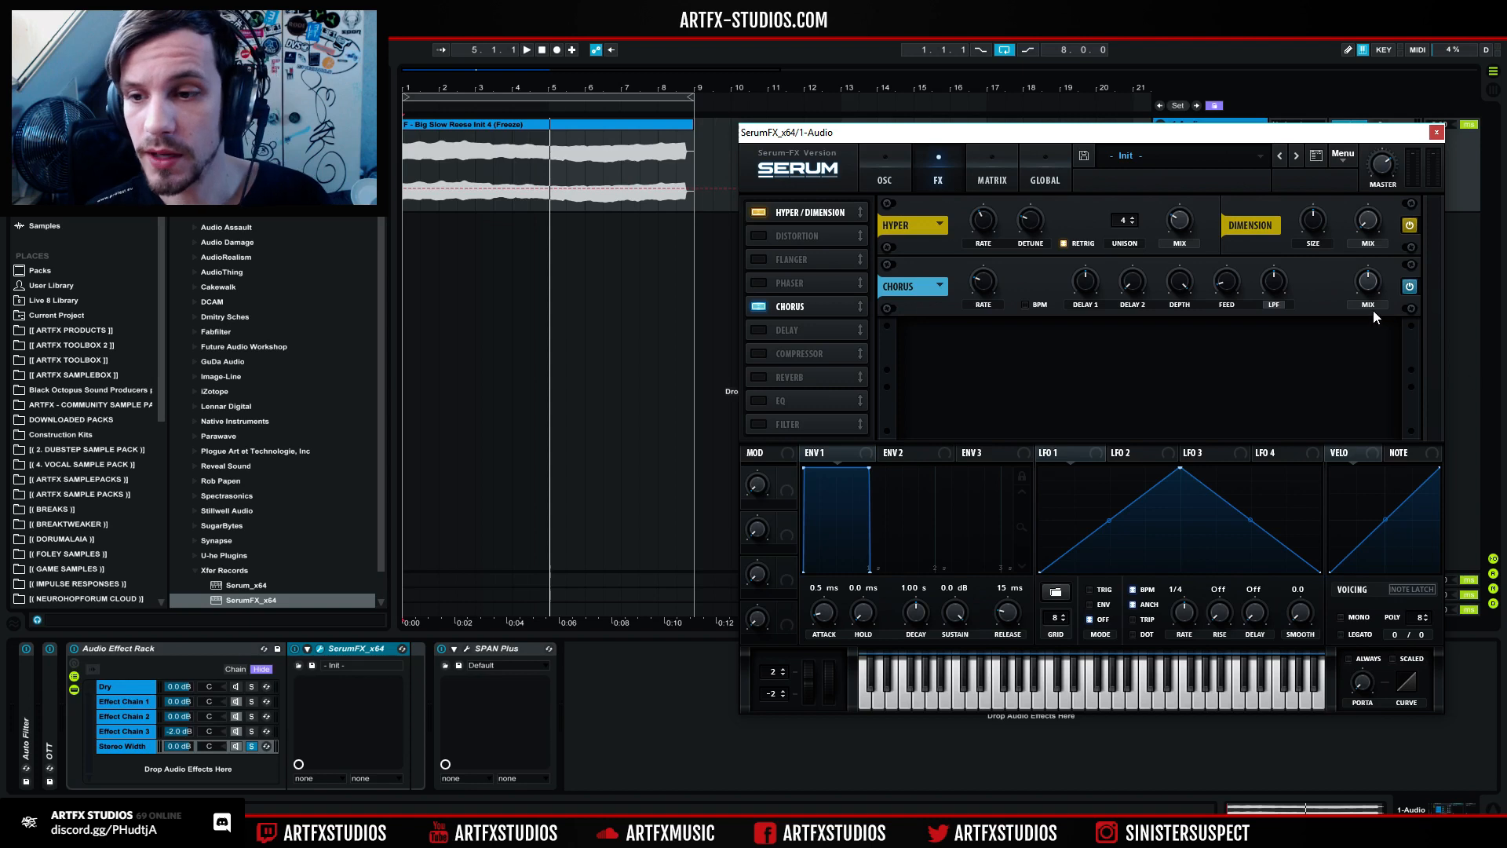
key(space)
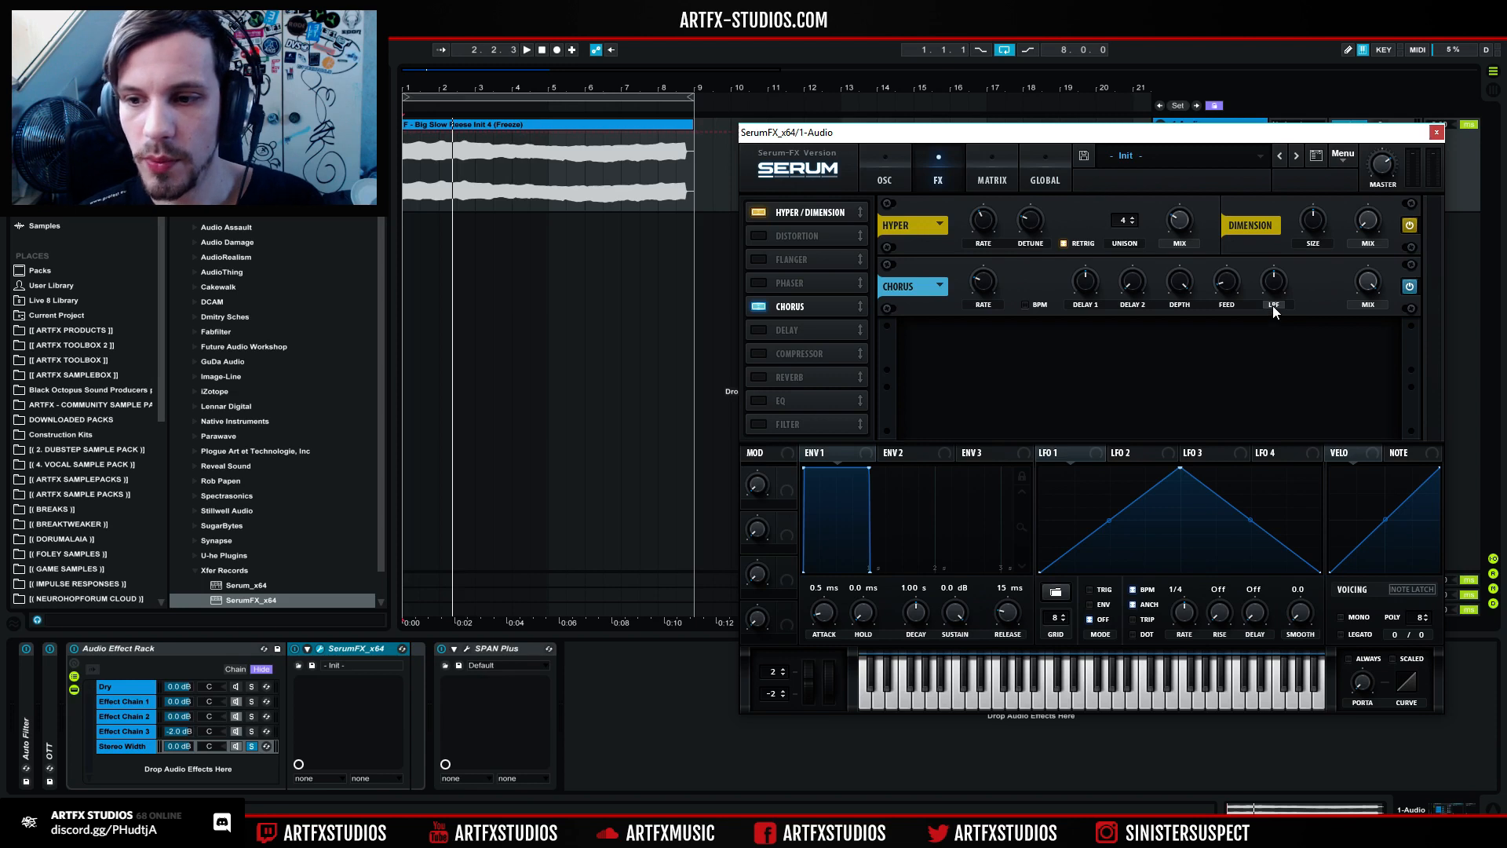
mouse_move(1273, 284)
mouse_down()
mouse_move(1293, 225)
mouse_move(1274, 321)
mouse_move(1278, 257)
mouse_move(1276, 312)
mouse_move(1275, 284)
mouse_up()
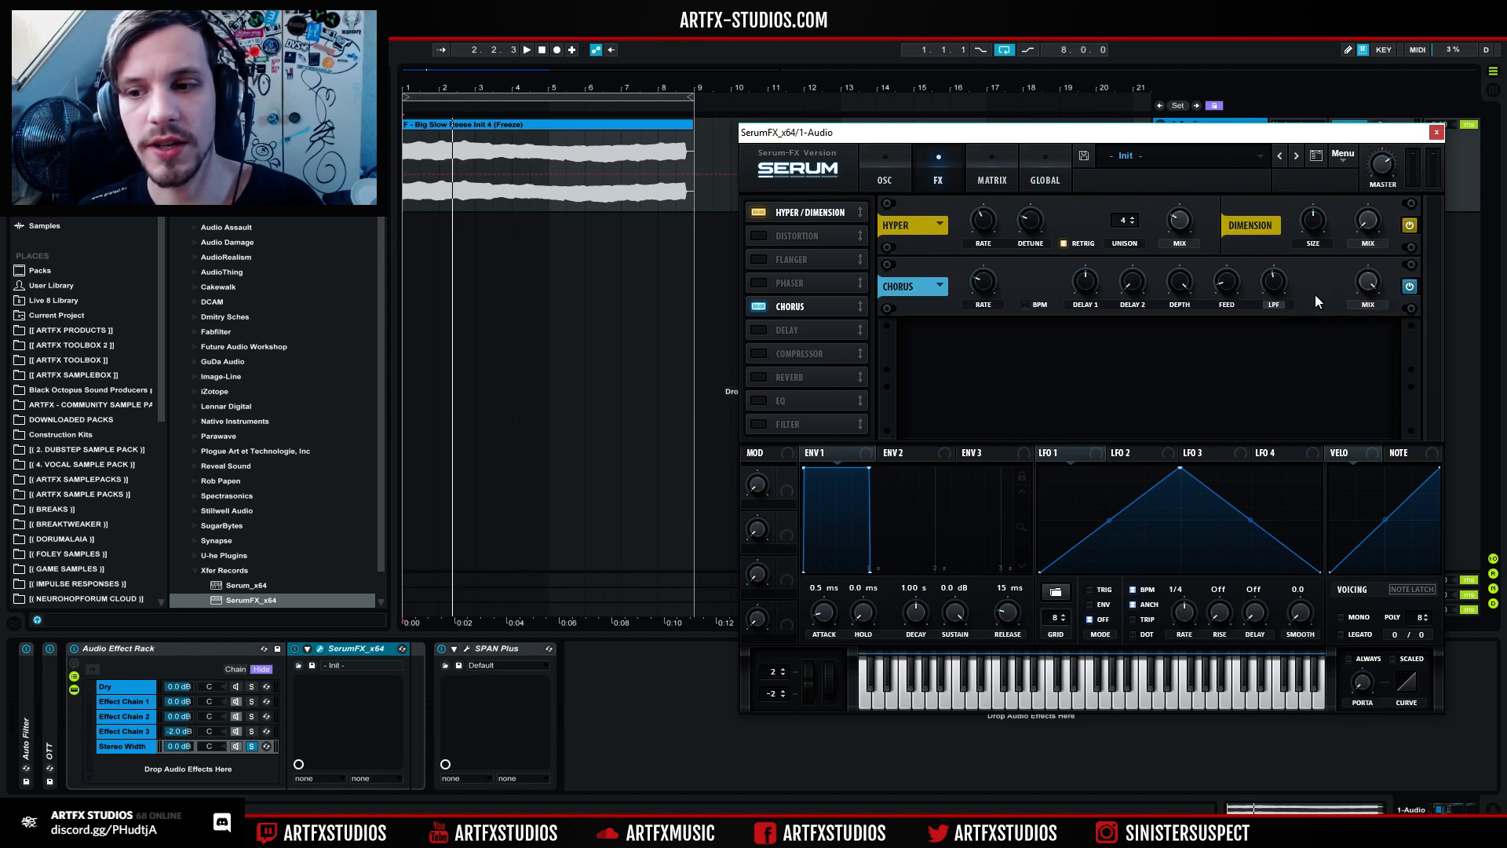
key(space)
drag(1273, 282, 1245, 303)
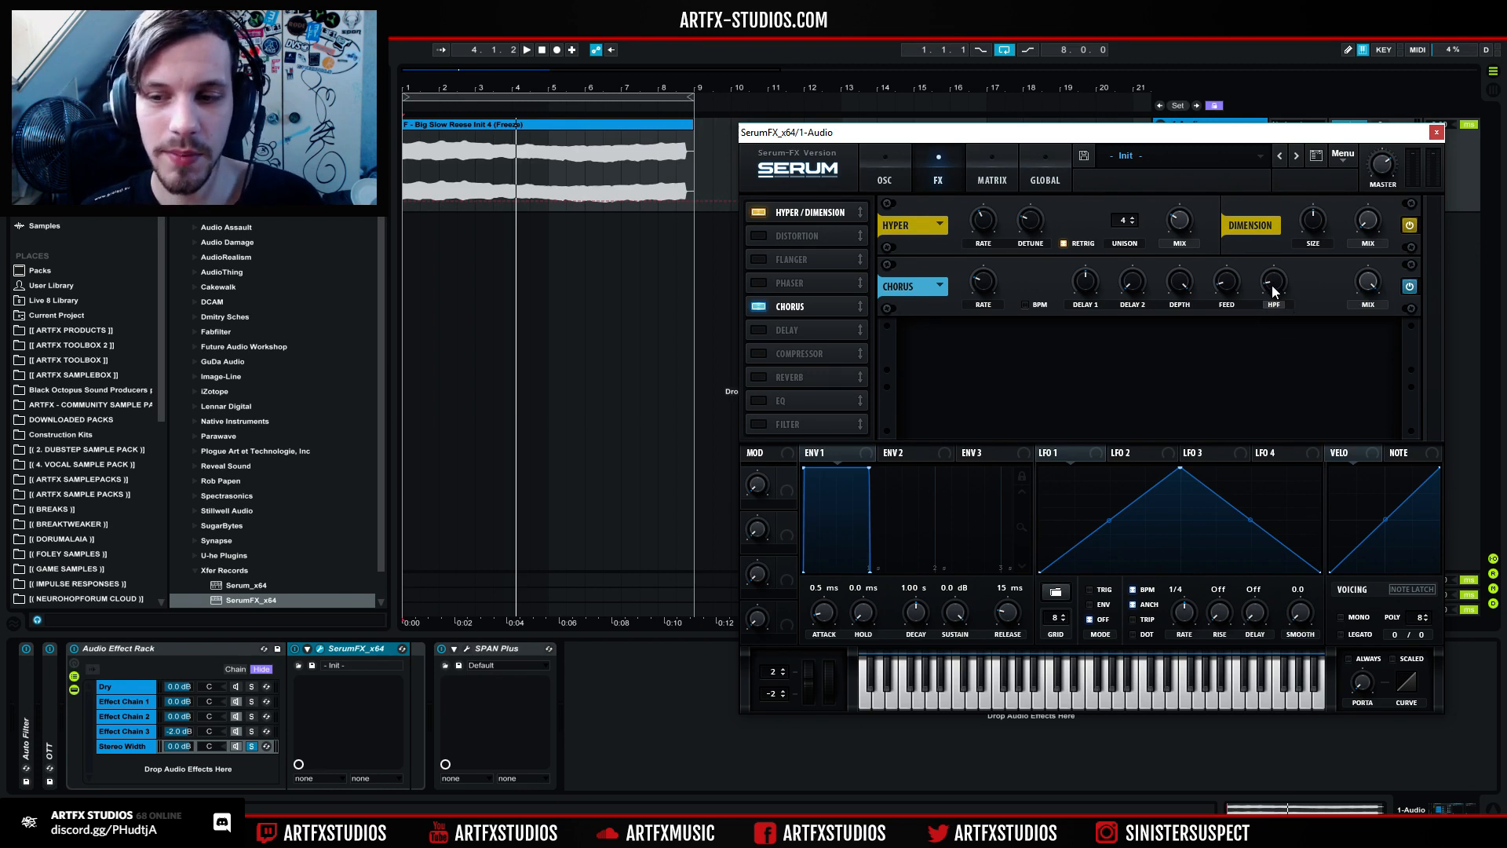
key(space)
drag(1273, 285, 1287, 169)
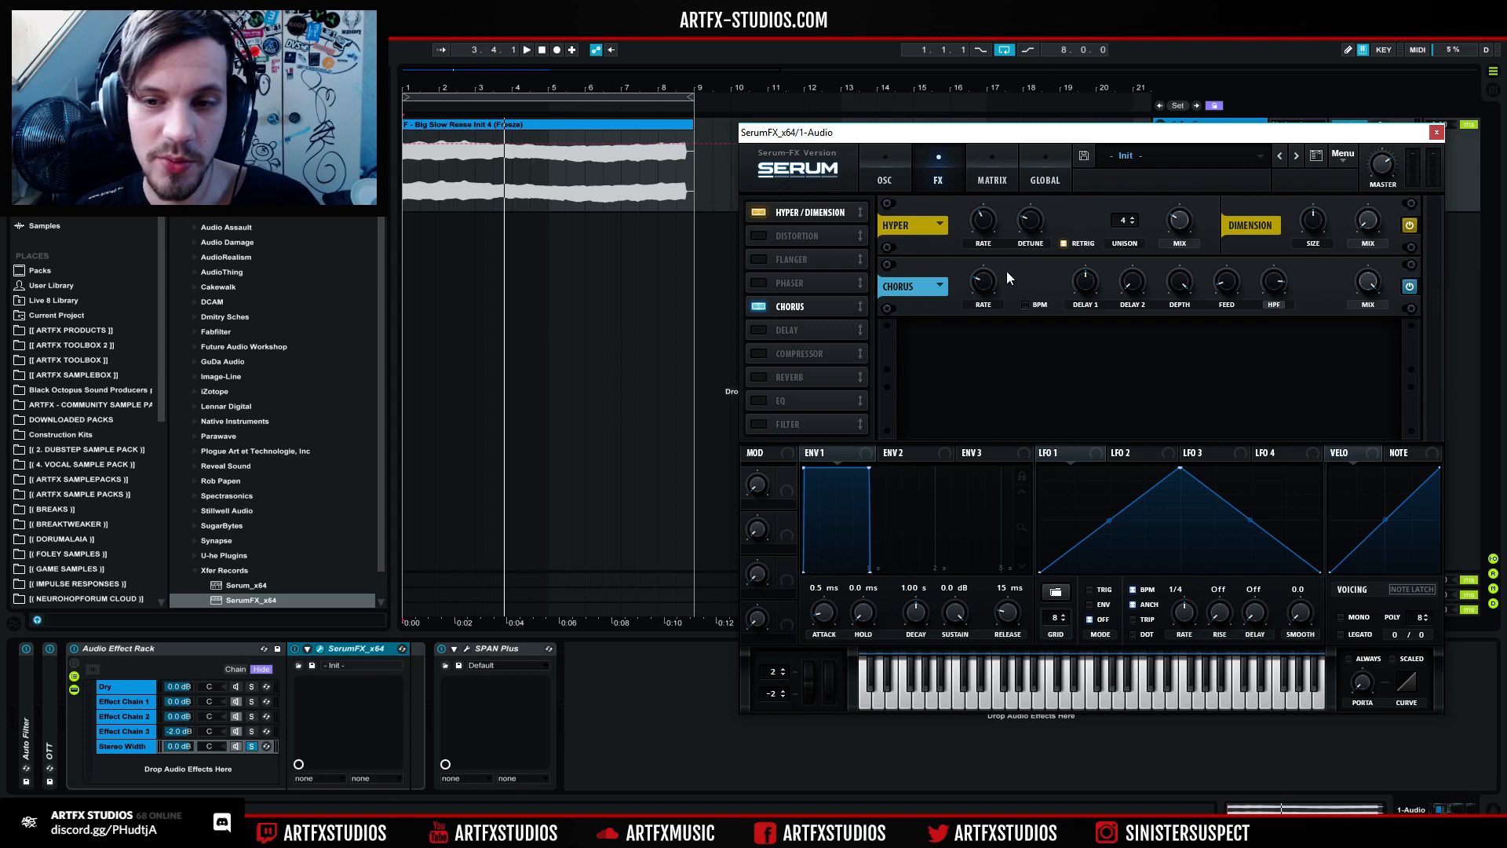
Step: Adjust the Chorus rate, depth, feedback and mix by ear during repeated playback
drag(984, 282, 952, 260)
key(space)
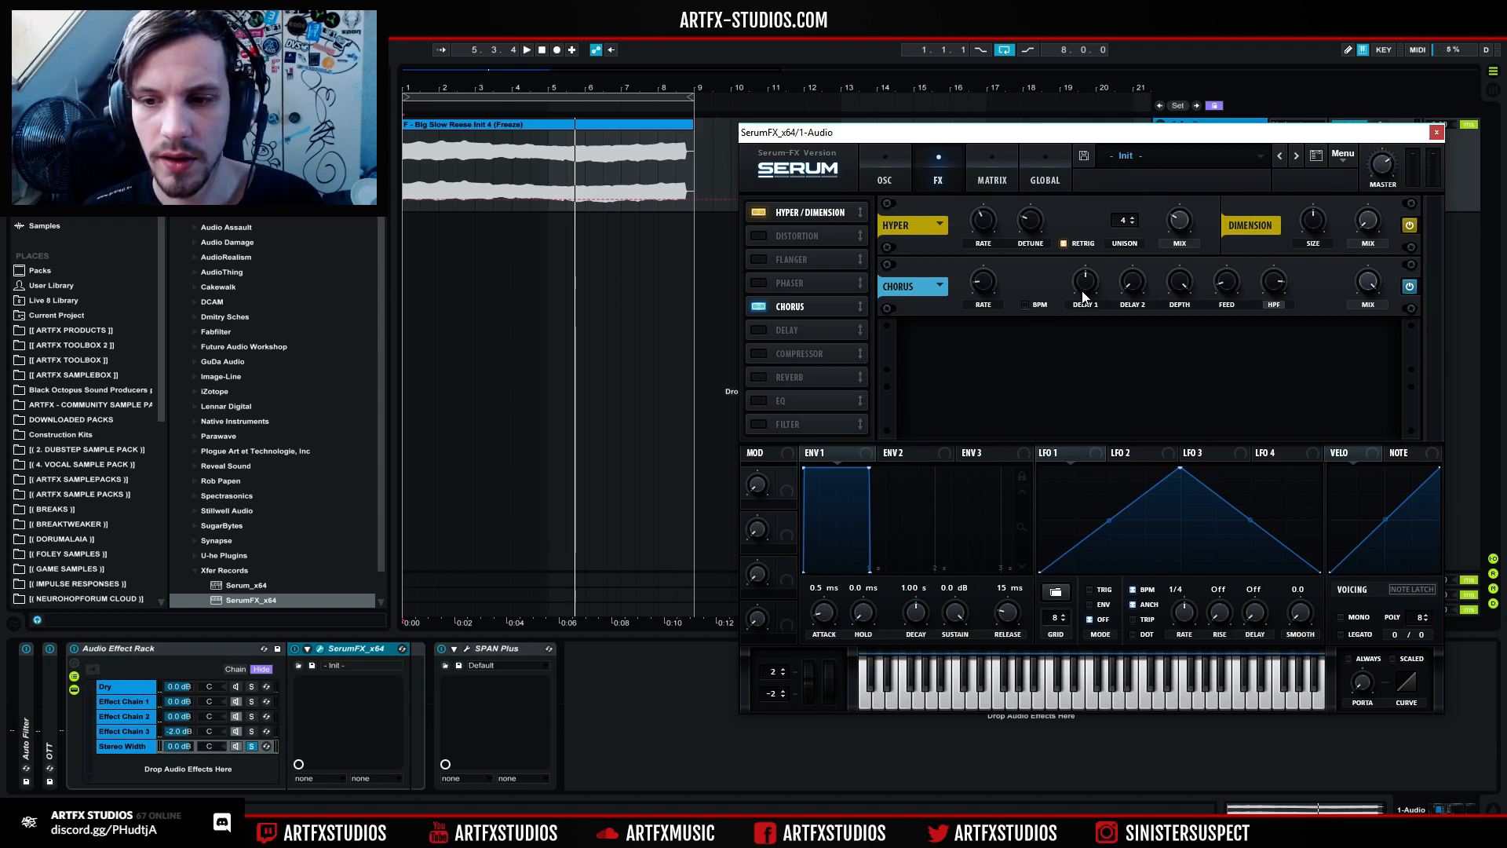
drag(1175, 286, 1179, 332)
key(space)
drag(1229, 281, 1231, 287)
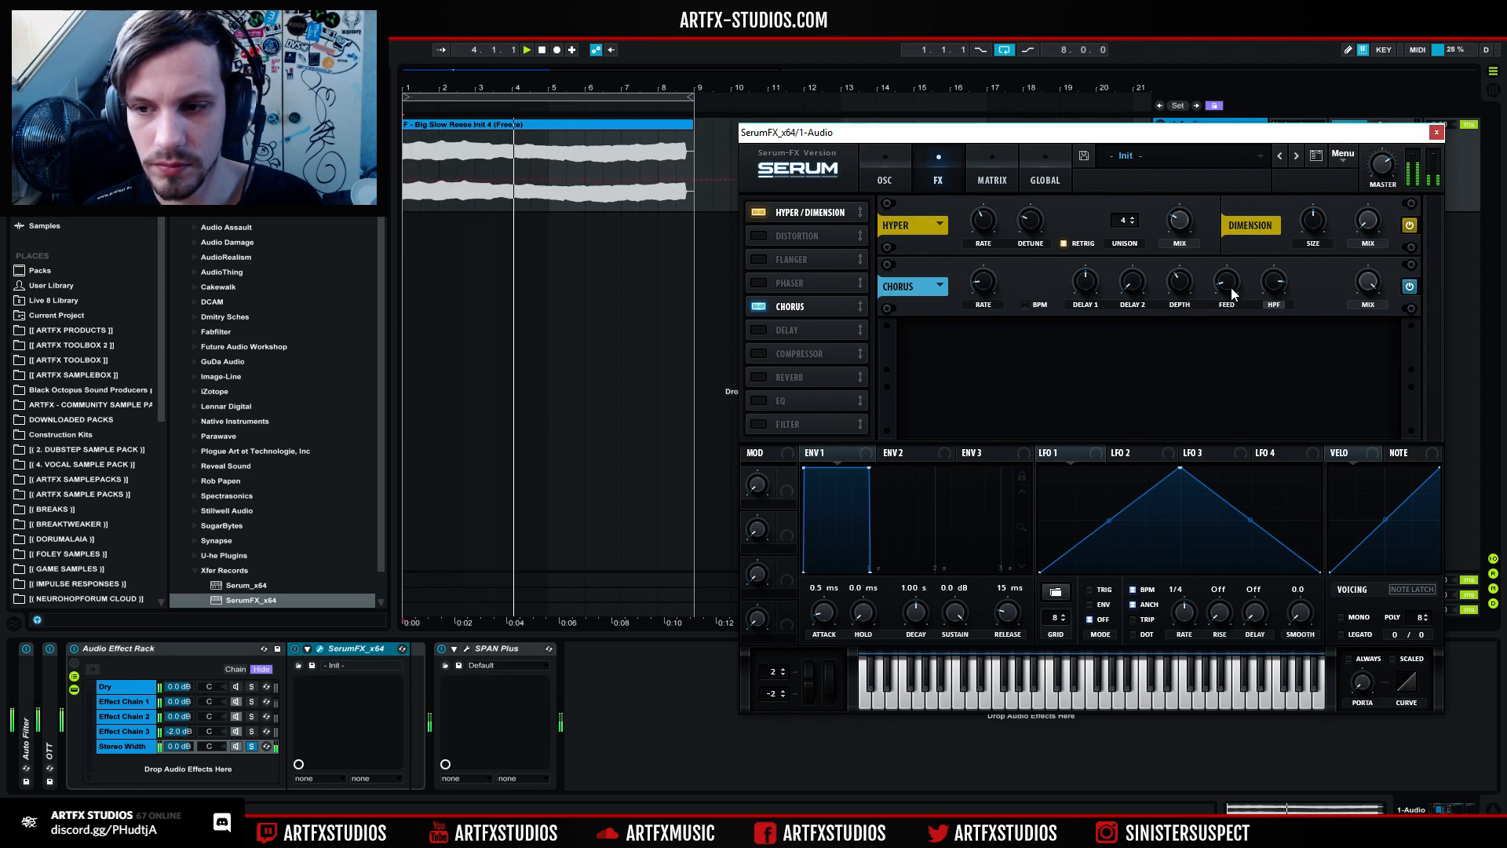
drag(1348, 383, 1350, 388)
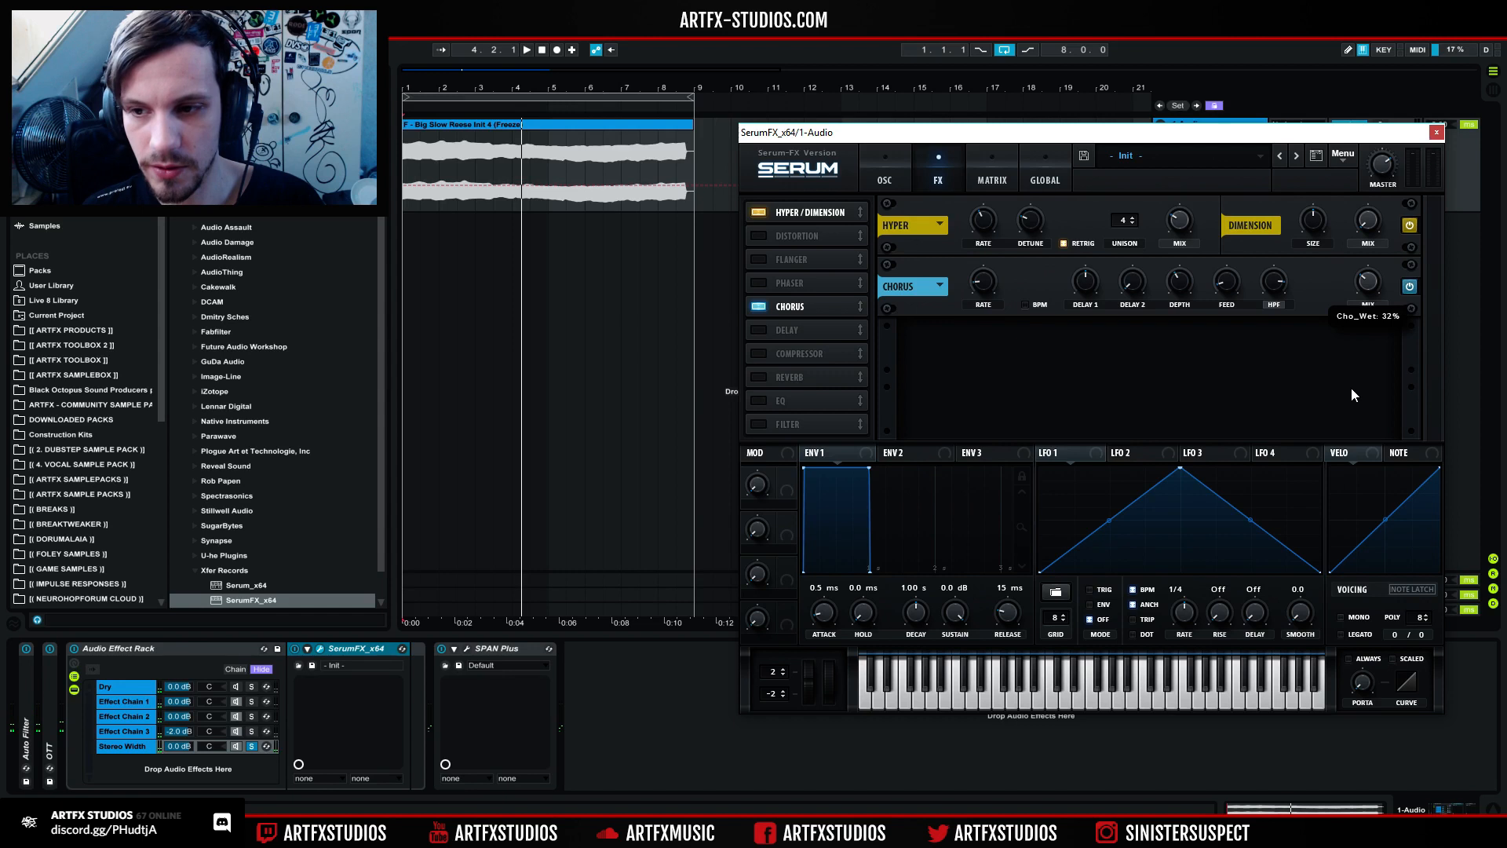
key(space)
key(space)
key(space)
drag(1370, 283, 1362, 305)
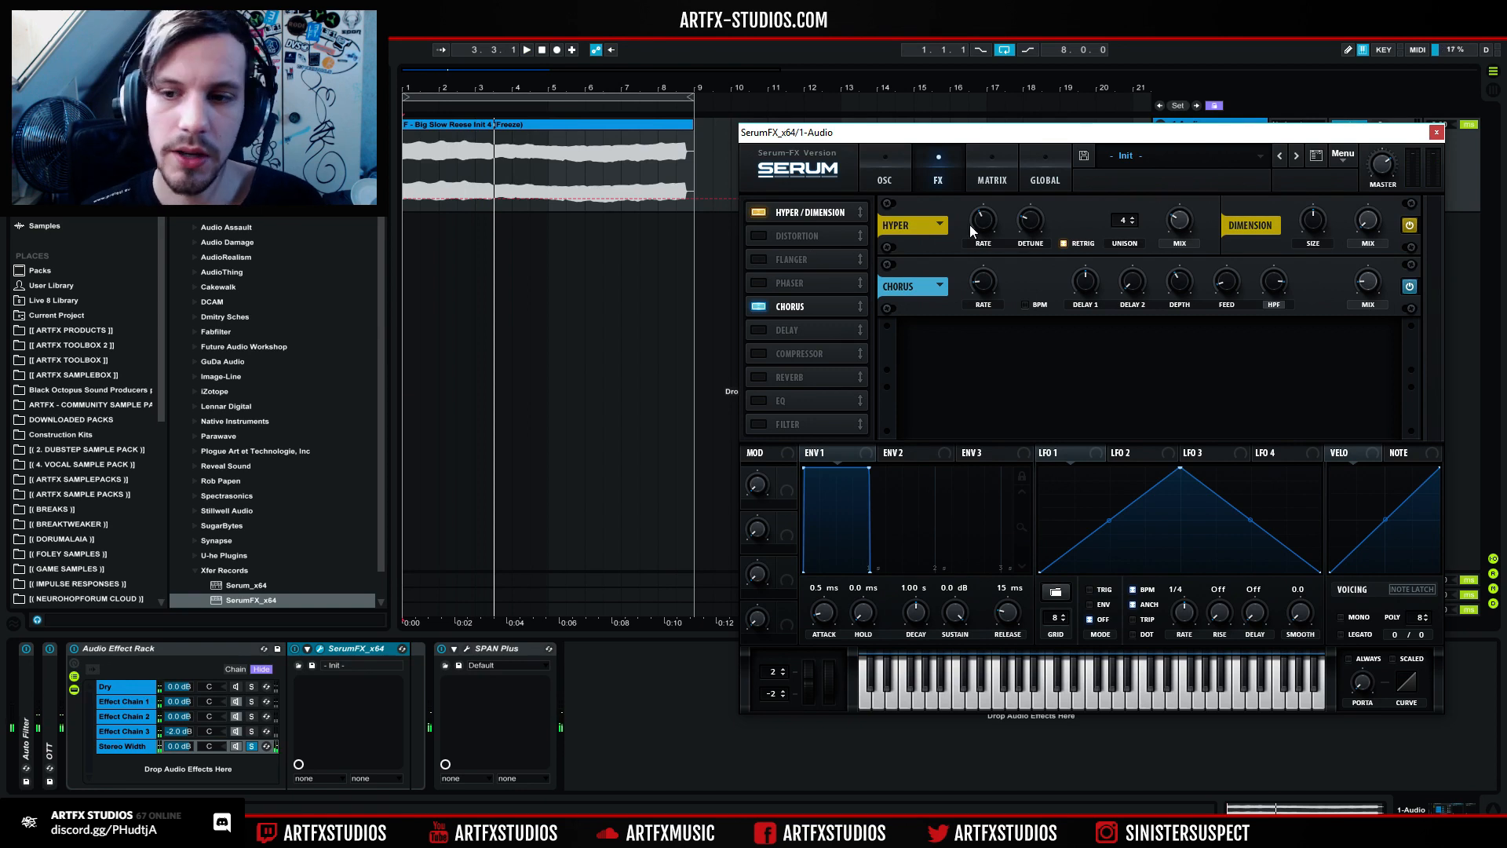
Step: Lower the Hyper mix to 15% and audition the clip
mouse_move(1180, 231)
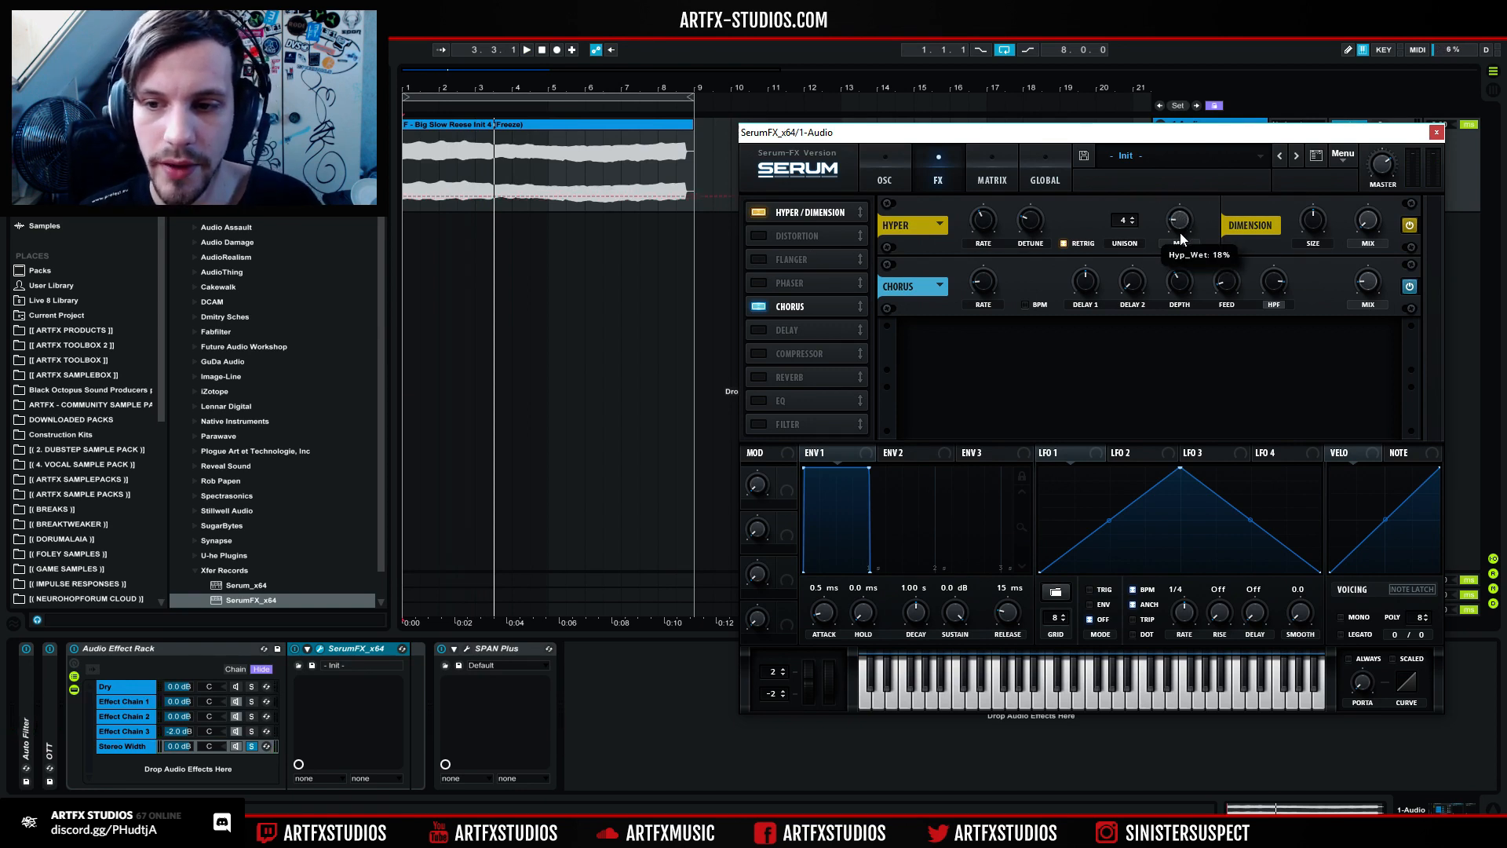
scroll(1180, 229, down, 3)
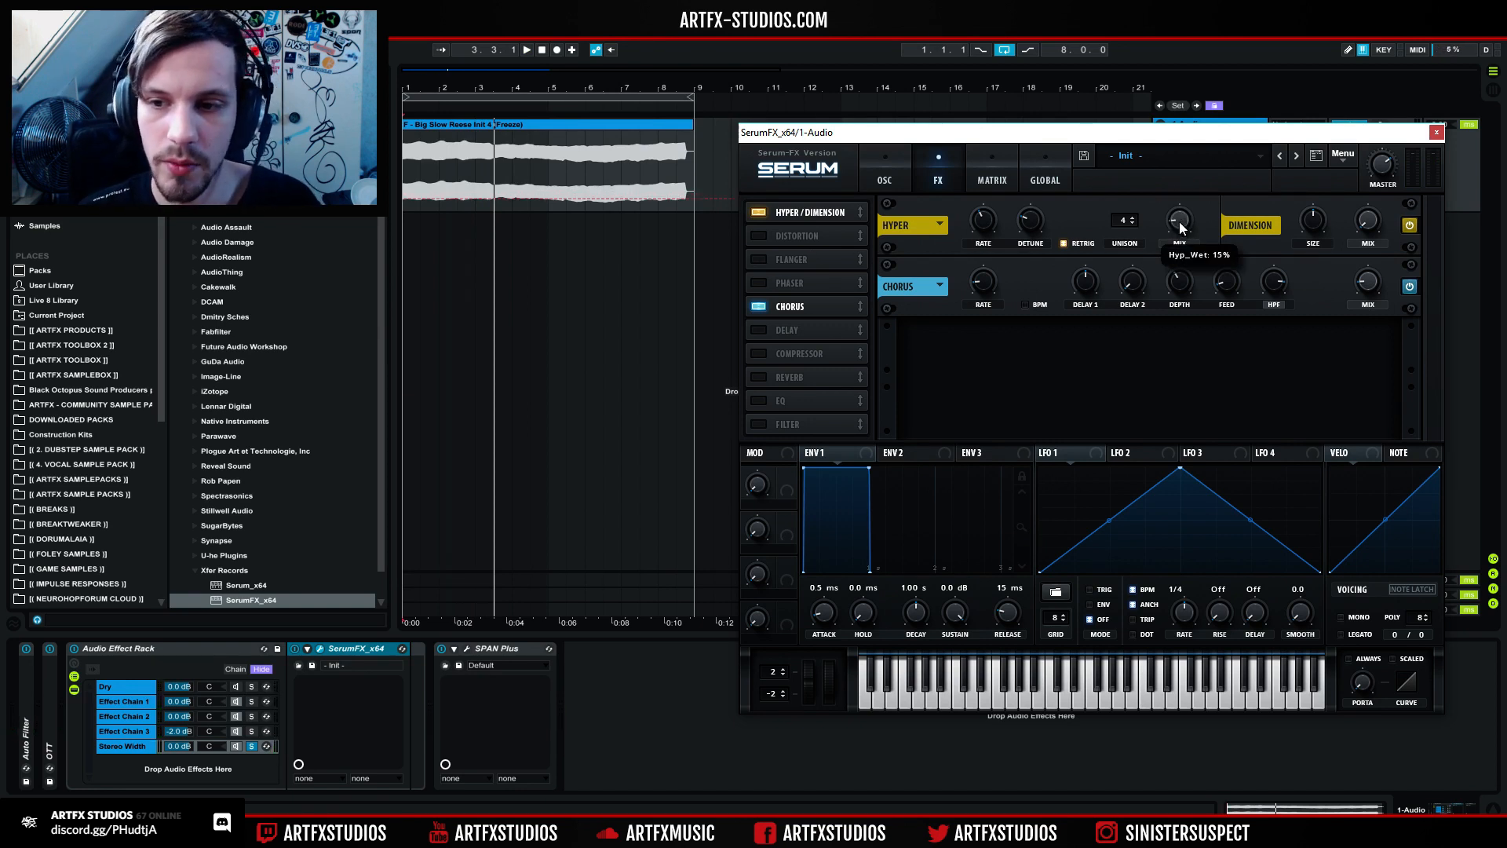
key(space)
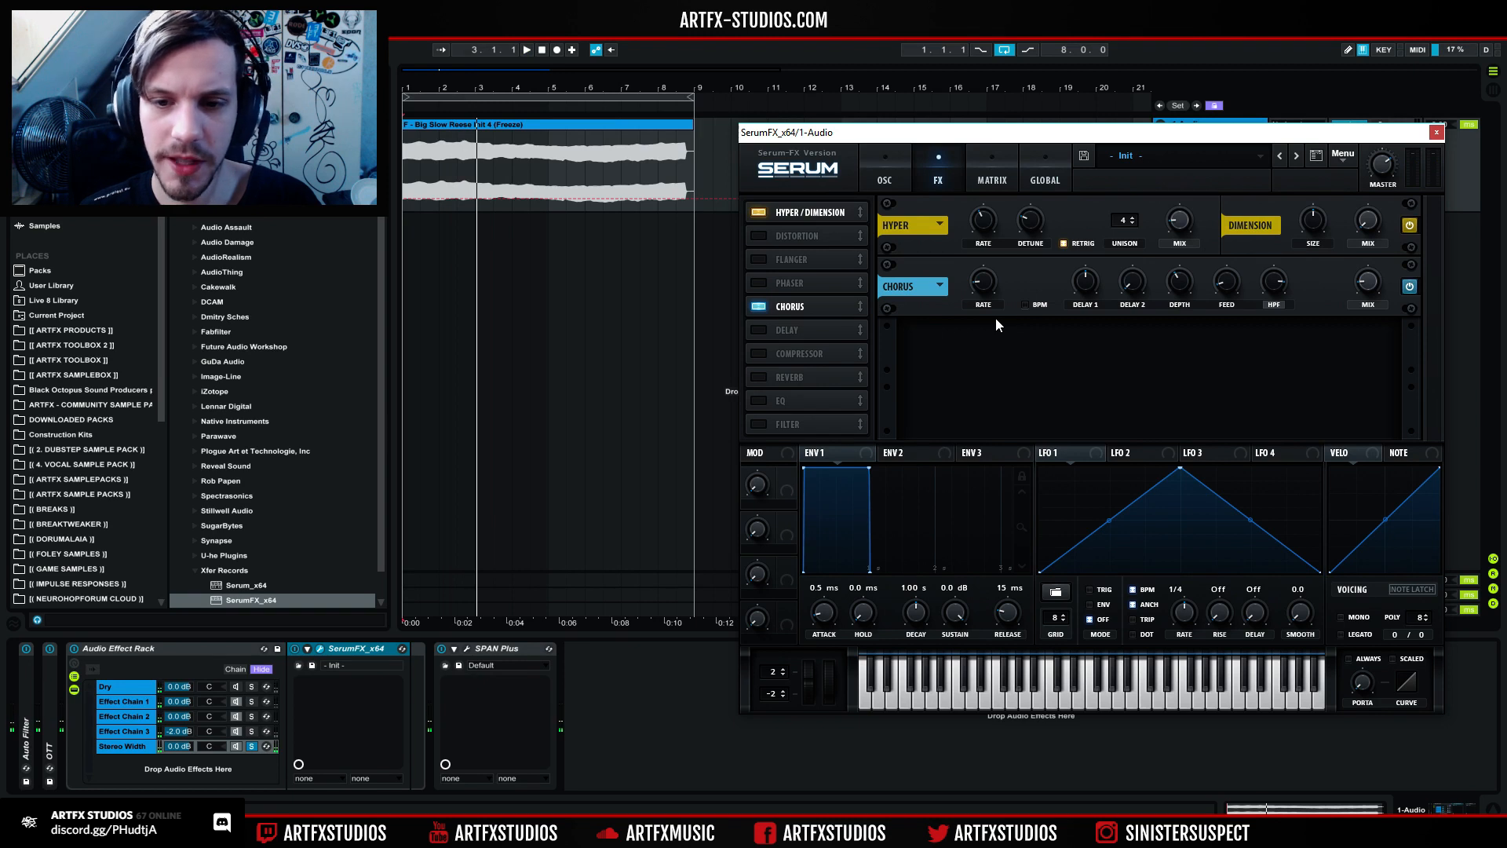
Step: Enable the Phaser at about 46% mix with BPM sync, and adjust its rate, feedback and depth during playback
click(761, 283)
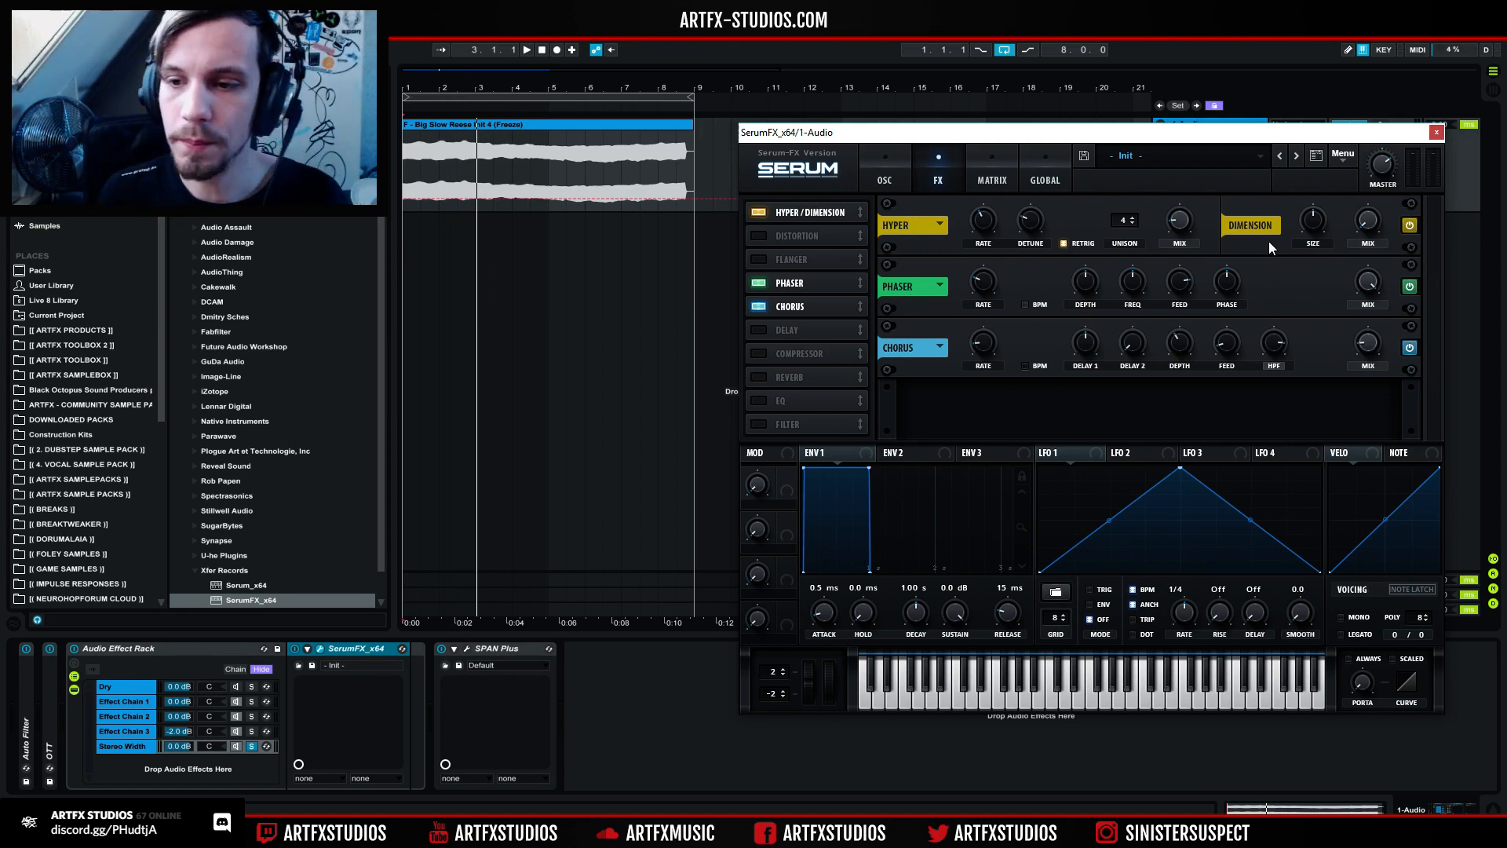
key(space)
drag(1368, 281, 1358, 369)
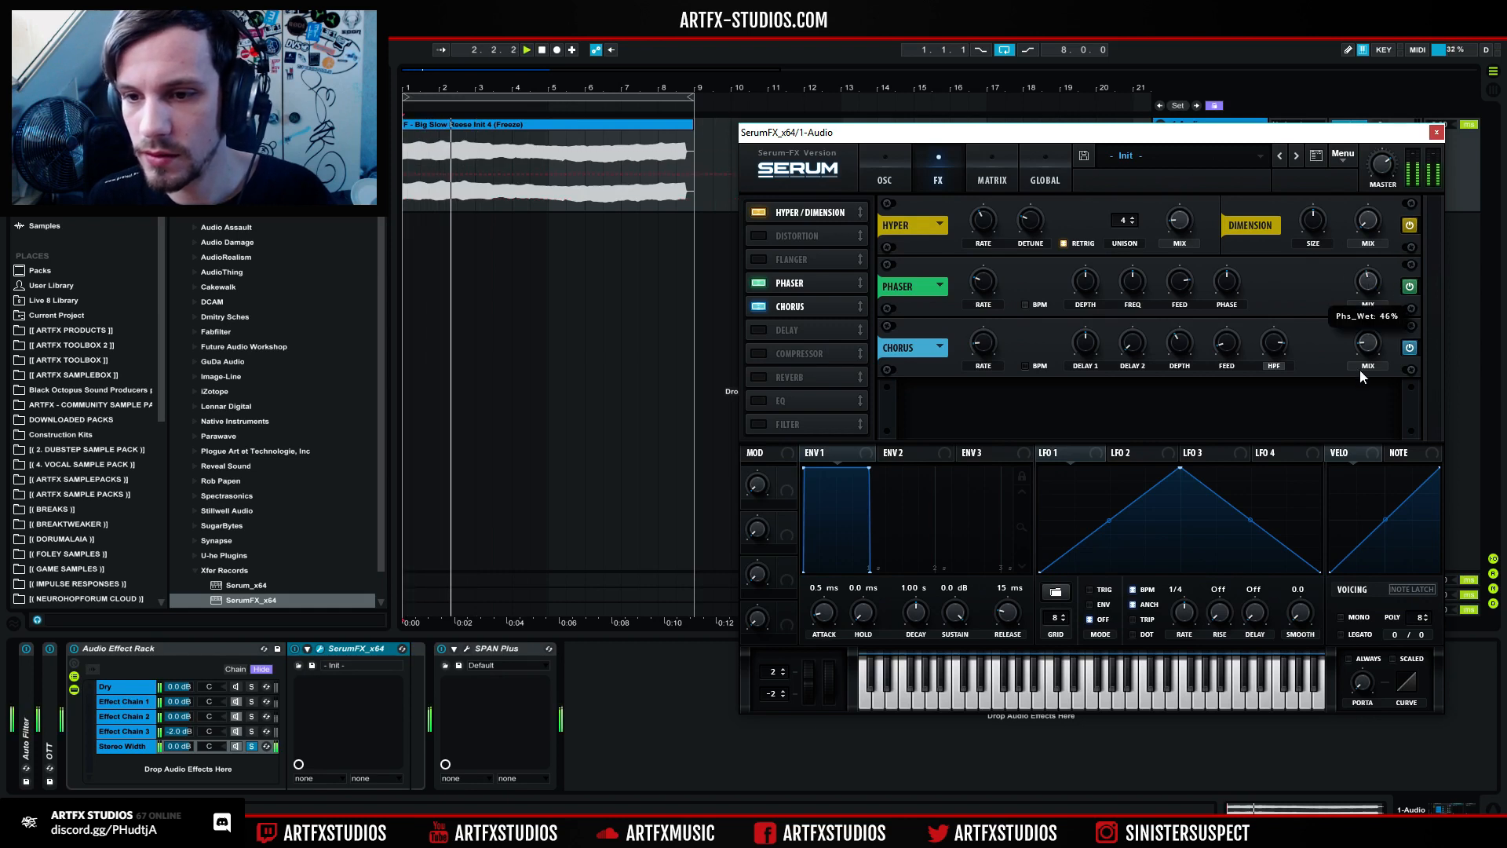
click(1025, 305)
drag(985, 286, 988, 291)
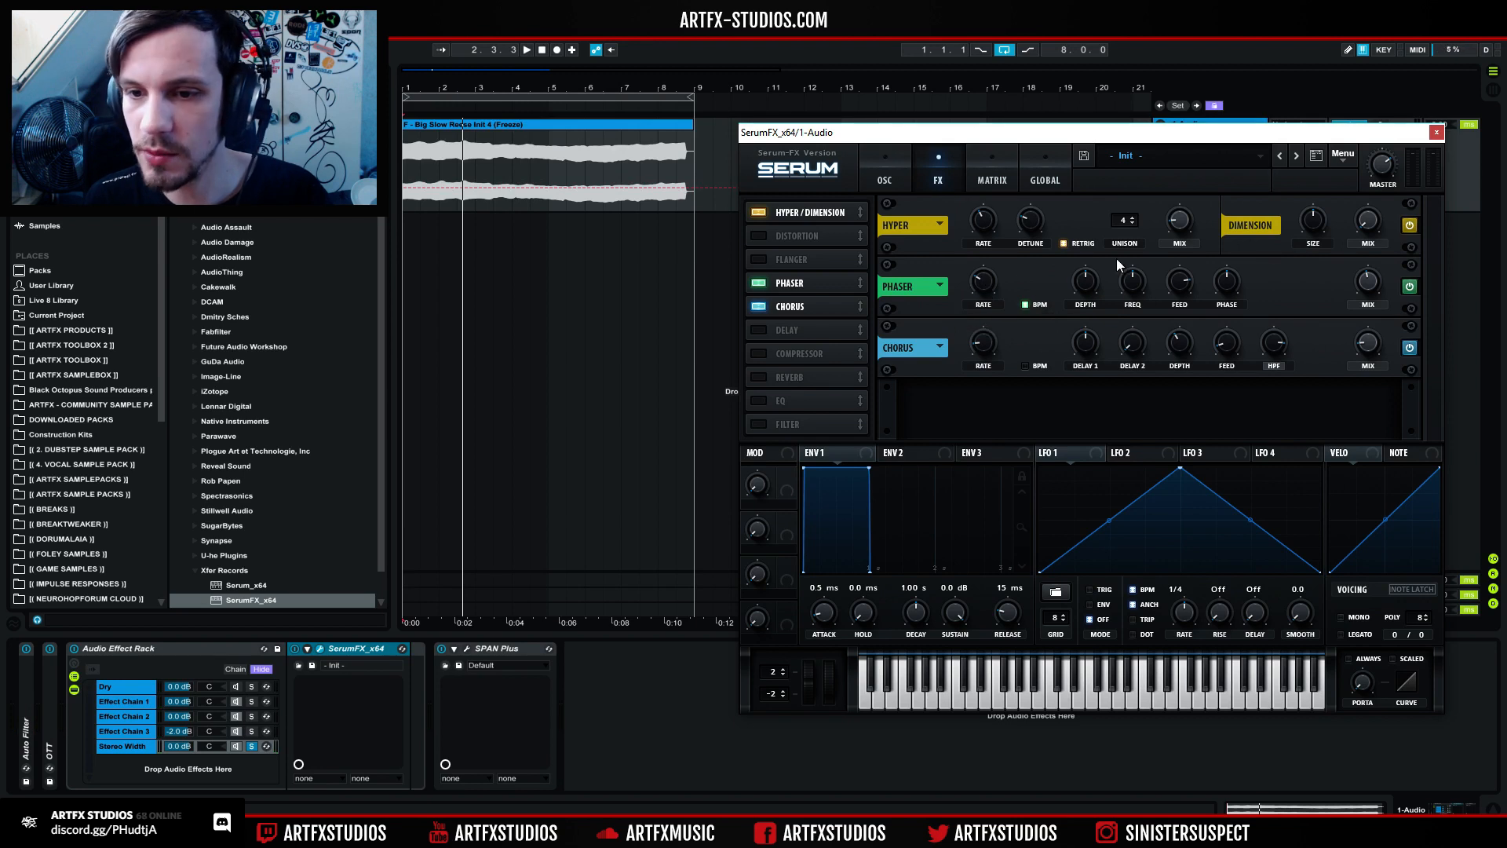
key(space)
drag(1177, 277, 1085, 305)
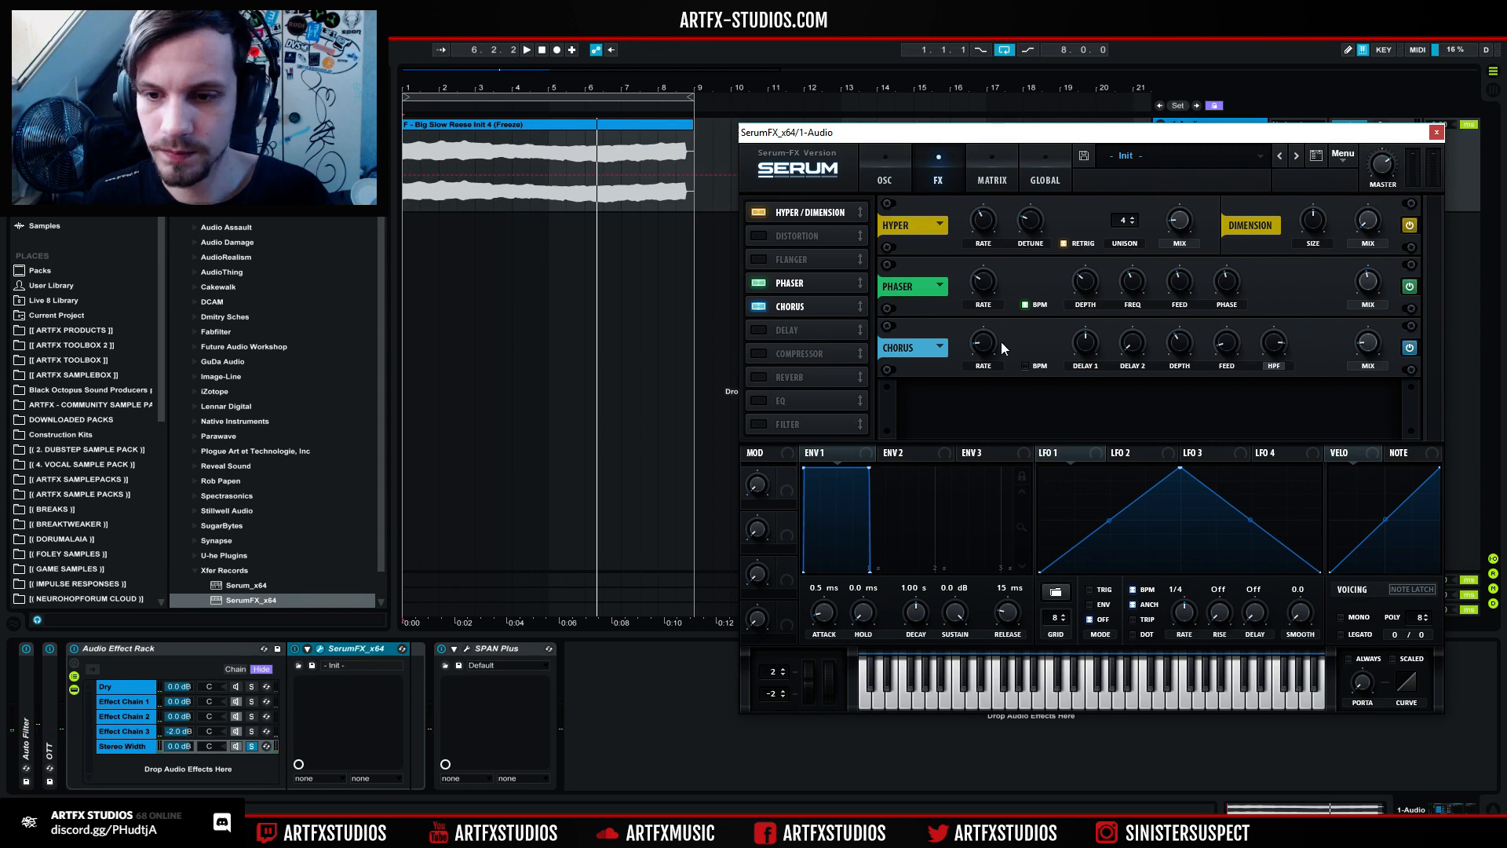
Step: Compare the Stereo Width chain against the full rack and enable the SerumFX Filter with the Reverb type from Misc
click(251, 750)
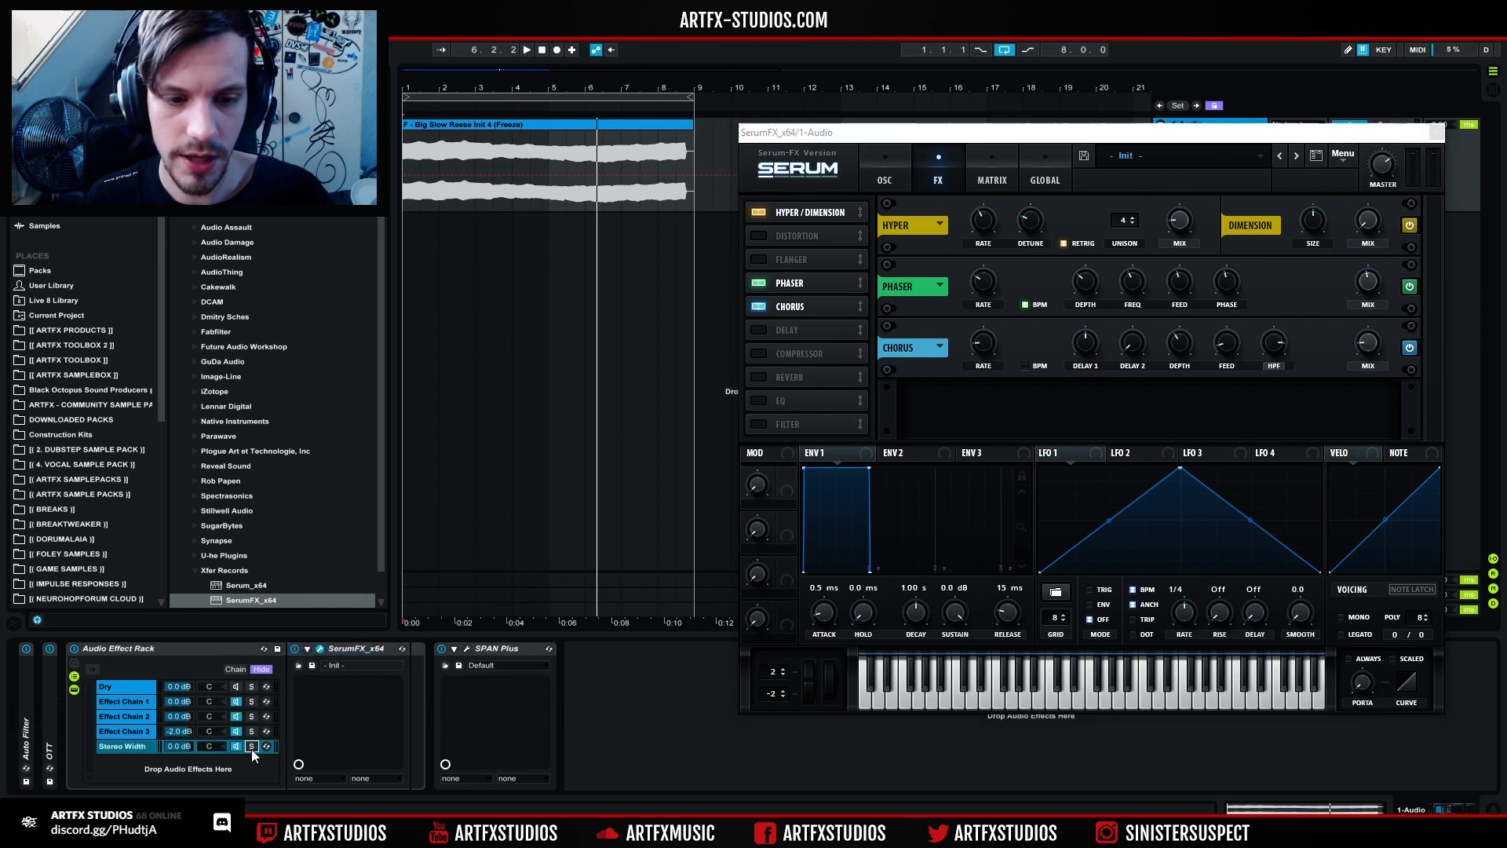
key(space)
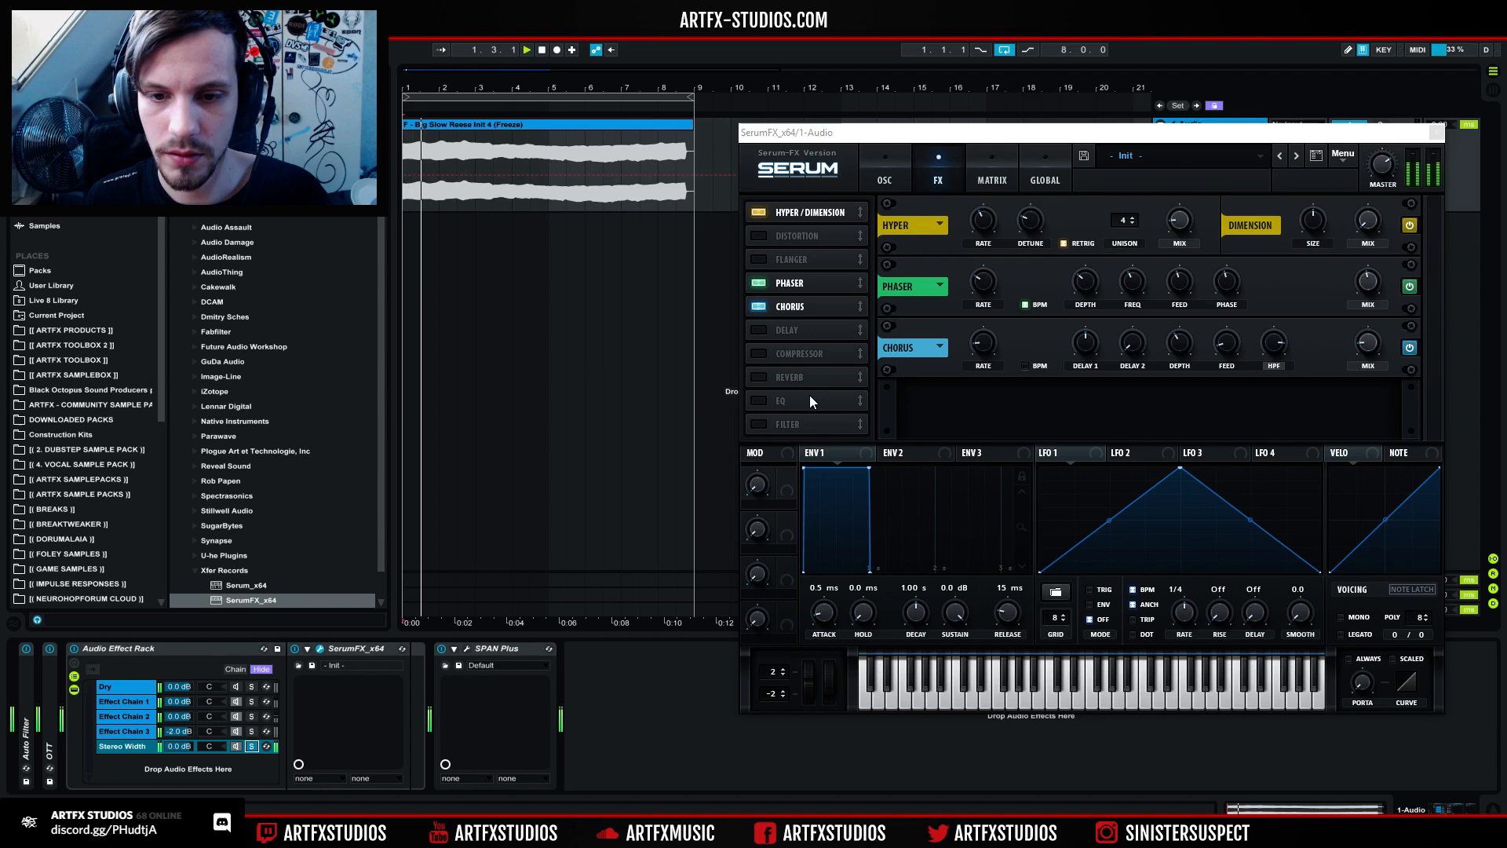
click(773, 424)
click(1015, 411)
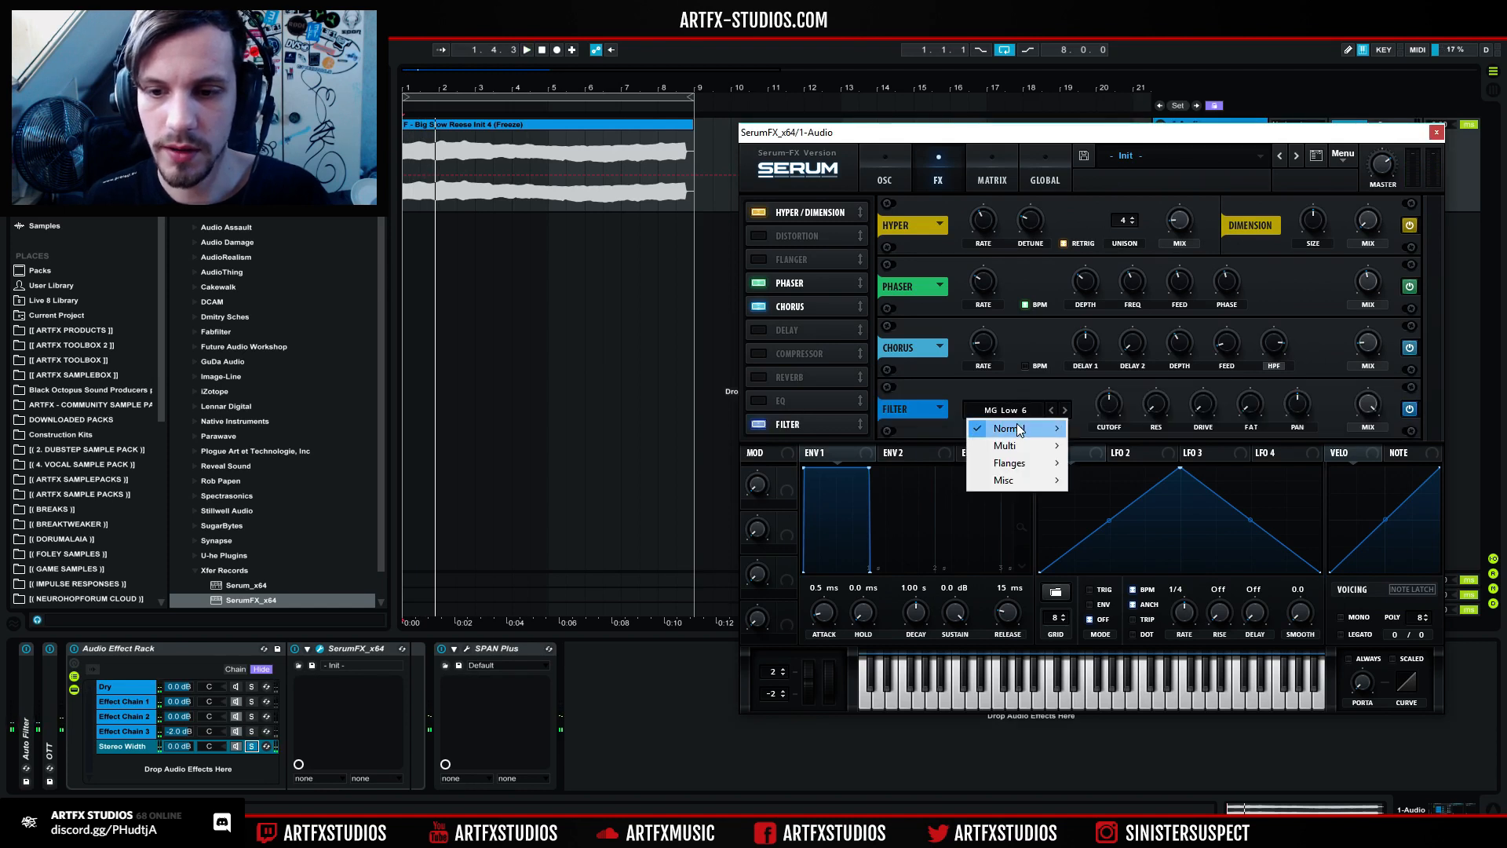
mouse_move(1017, 493)
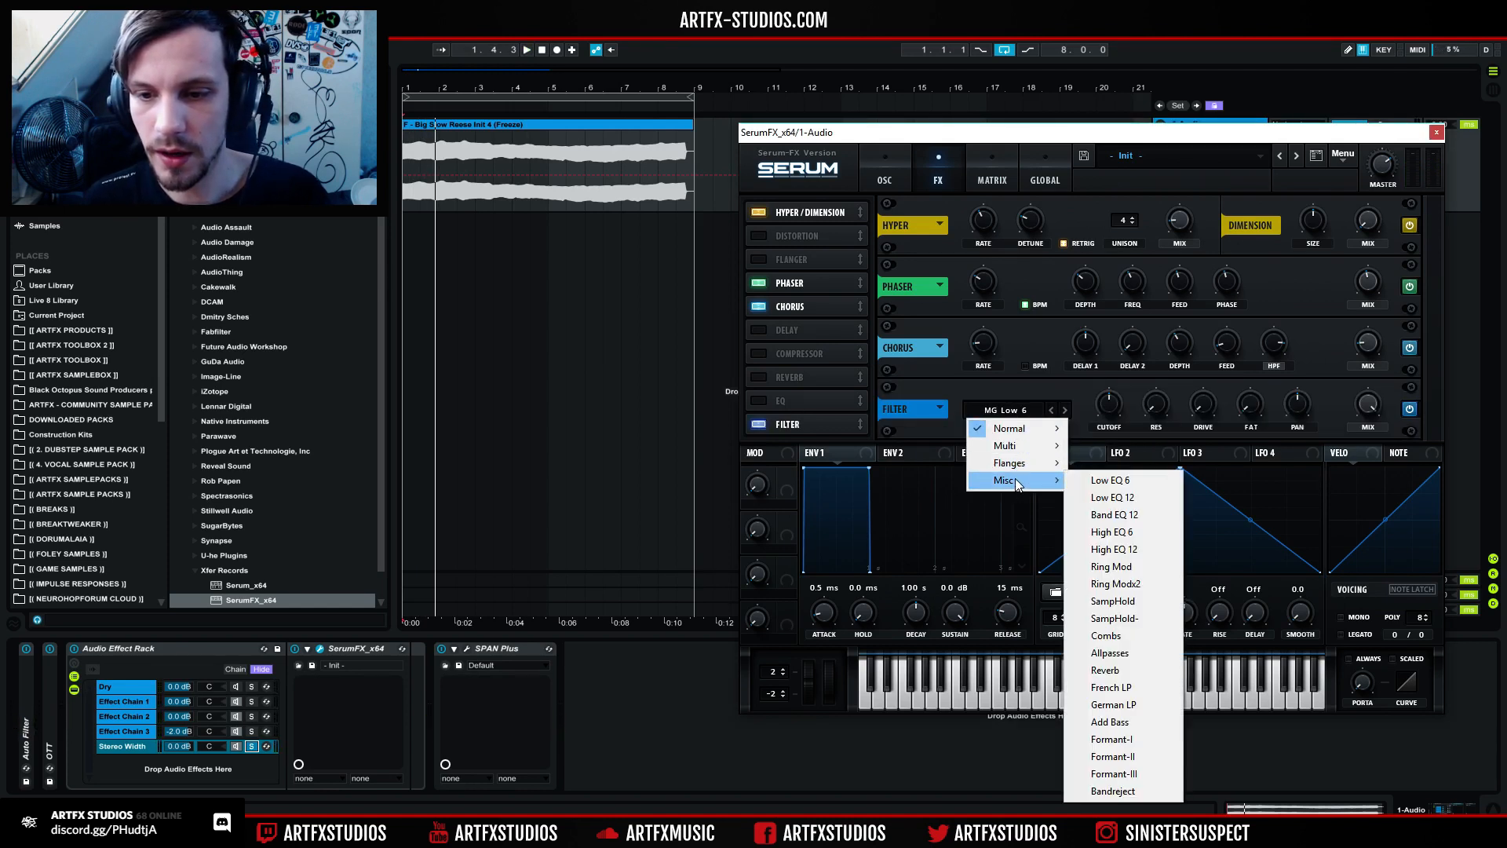
click(1135, 672)
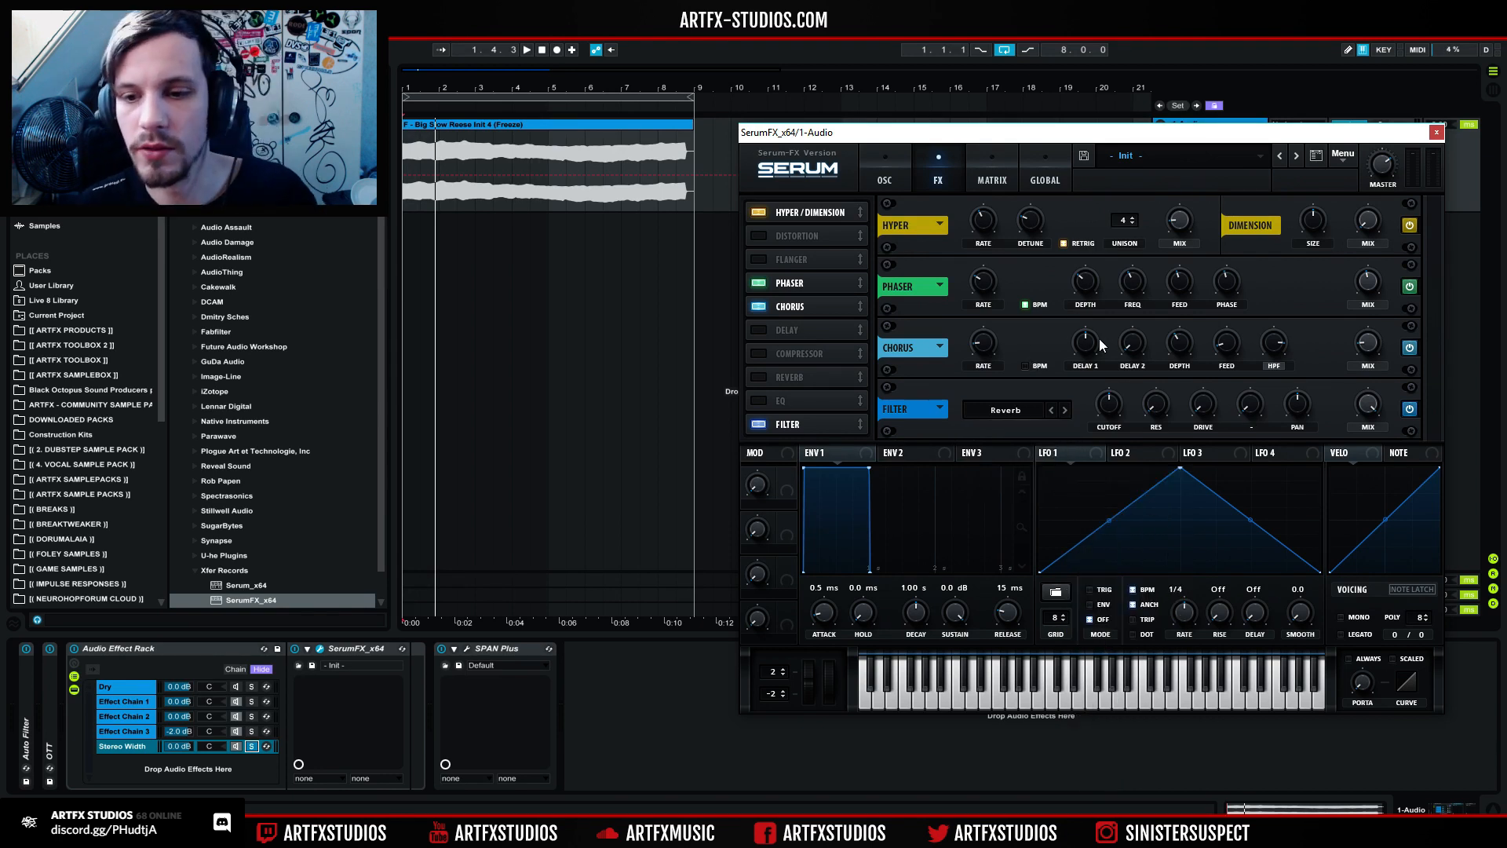
Step: Tune the Reverb filter's cutoff and set its mix to about 45% while repeatedly auditioning the clip
key(space)
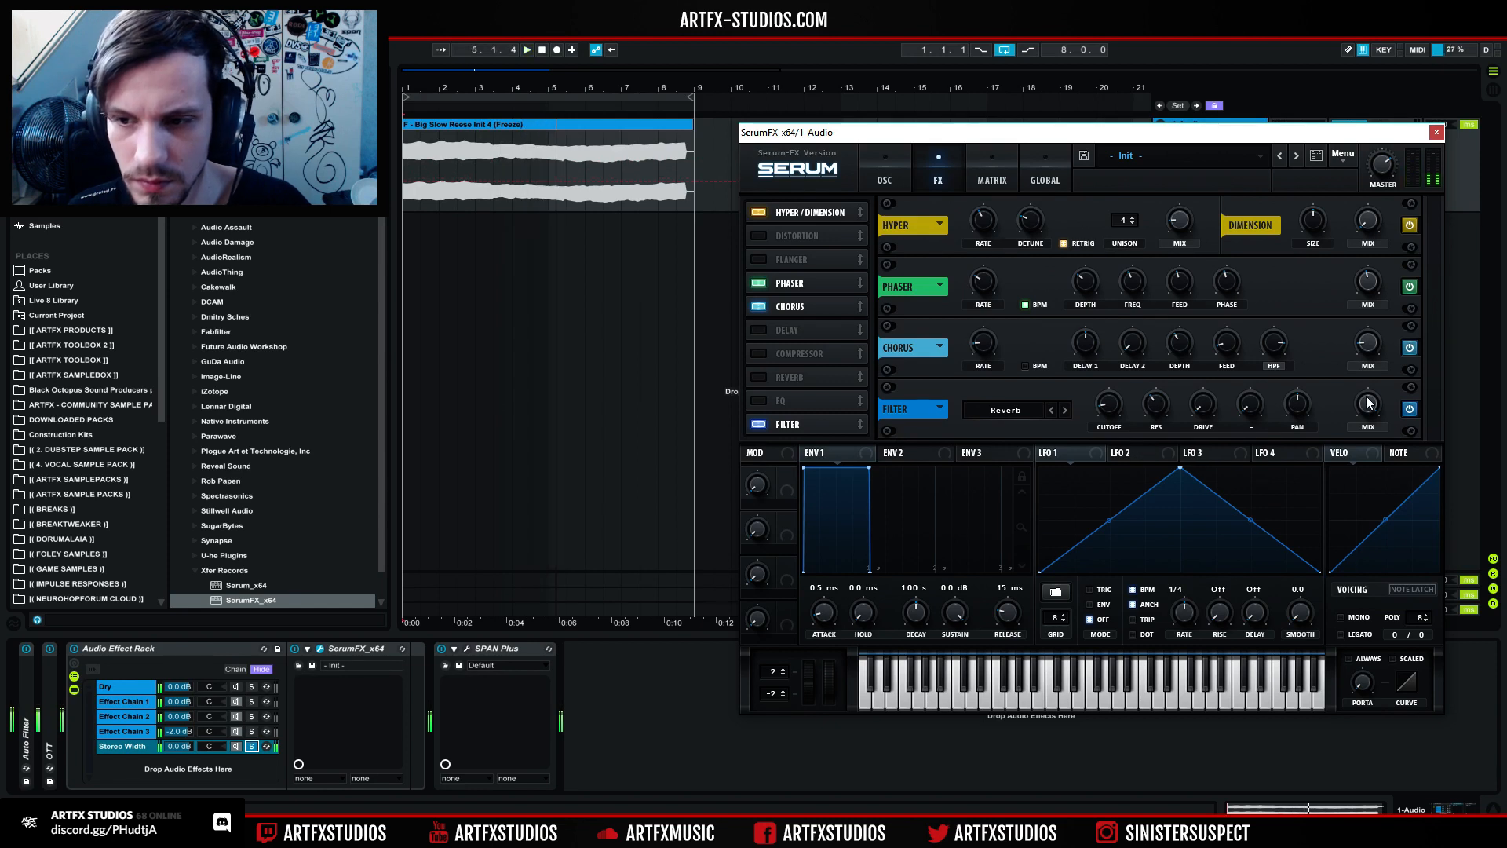
drag(1360, 405, 1364, 380)
key(space)
key(space)
key(space)
mouse_move(1111, 407)
mouse_down()
mouse_move(1114, 381)
mouse_move(1114, 424)
mouse_move(1111, 355)
mouse_move(1119, 434)
mouse_up()
key(space)
key(space)
key(space)
key(space)
key(space)
key(space)
key(space)
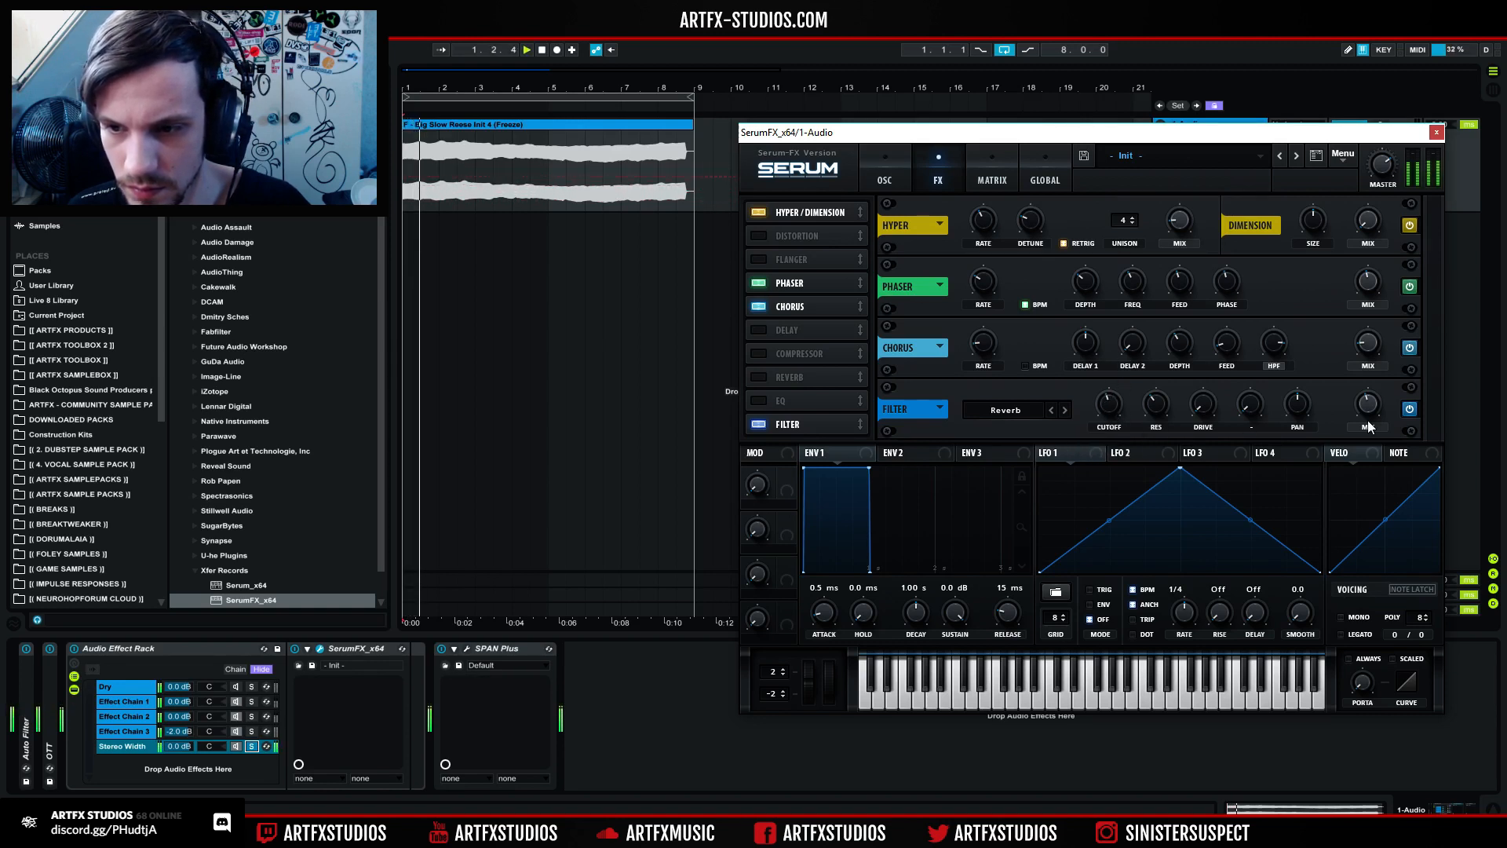
key(space)
key(space)
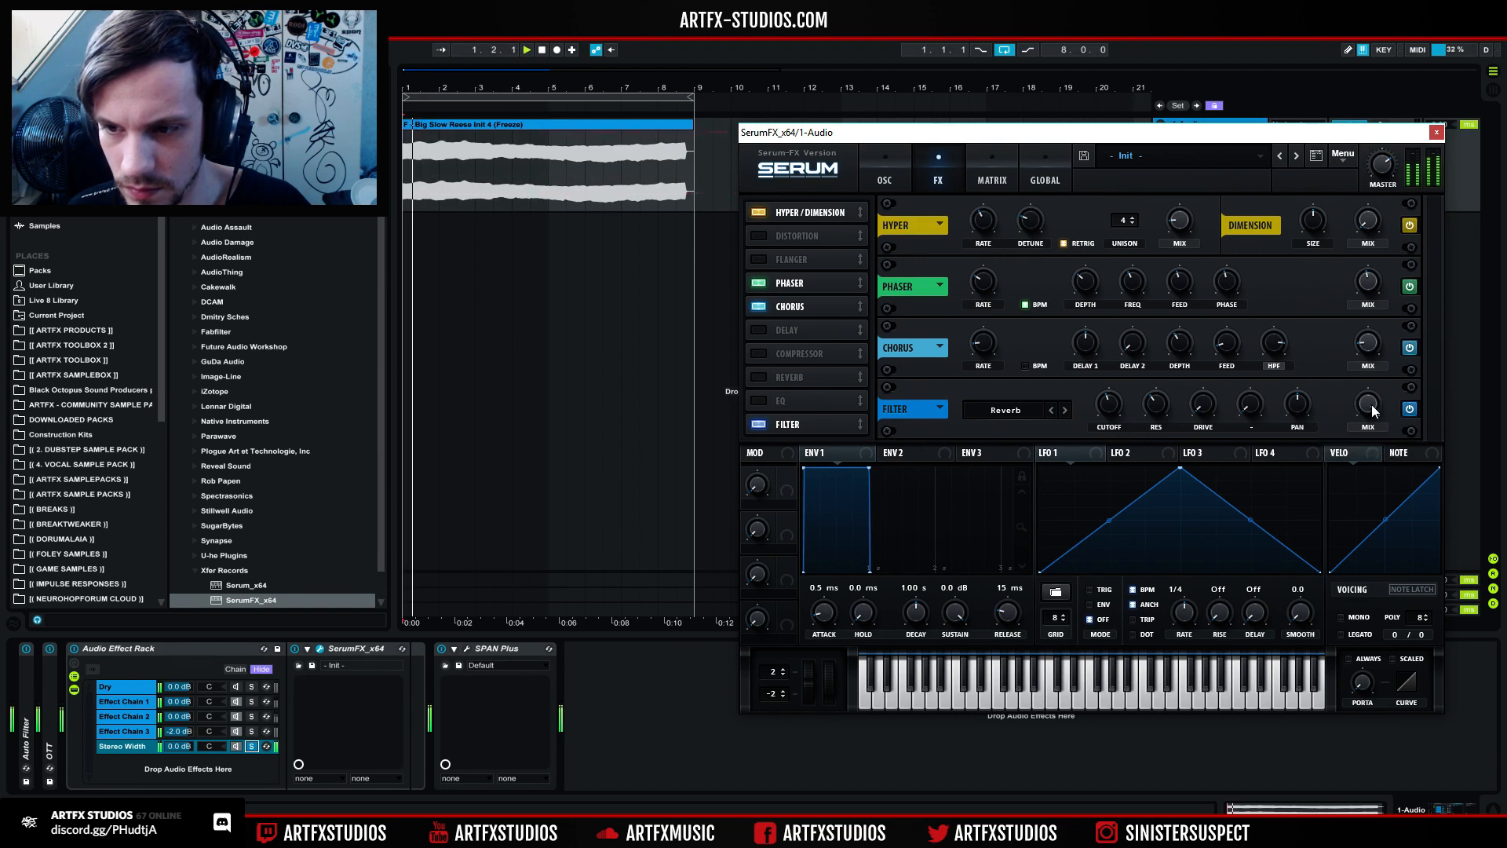
mouse_move(1364, 421)
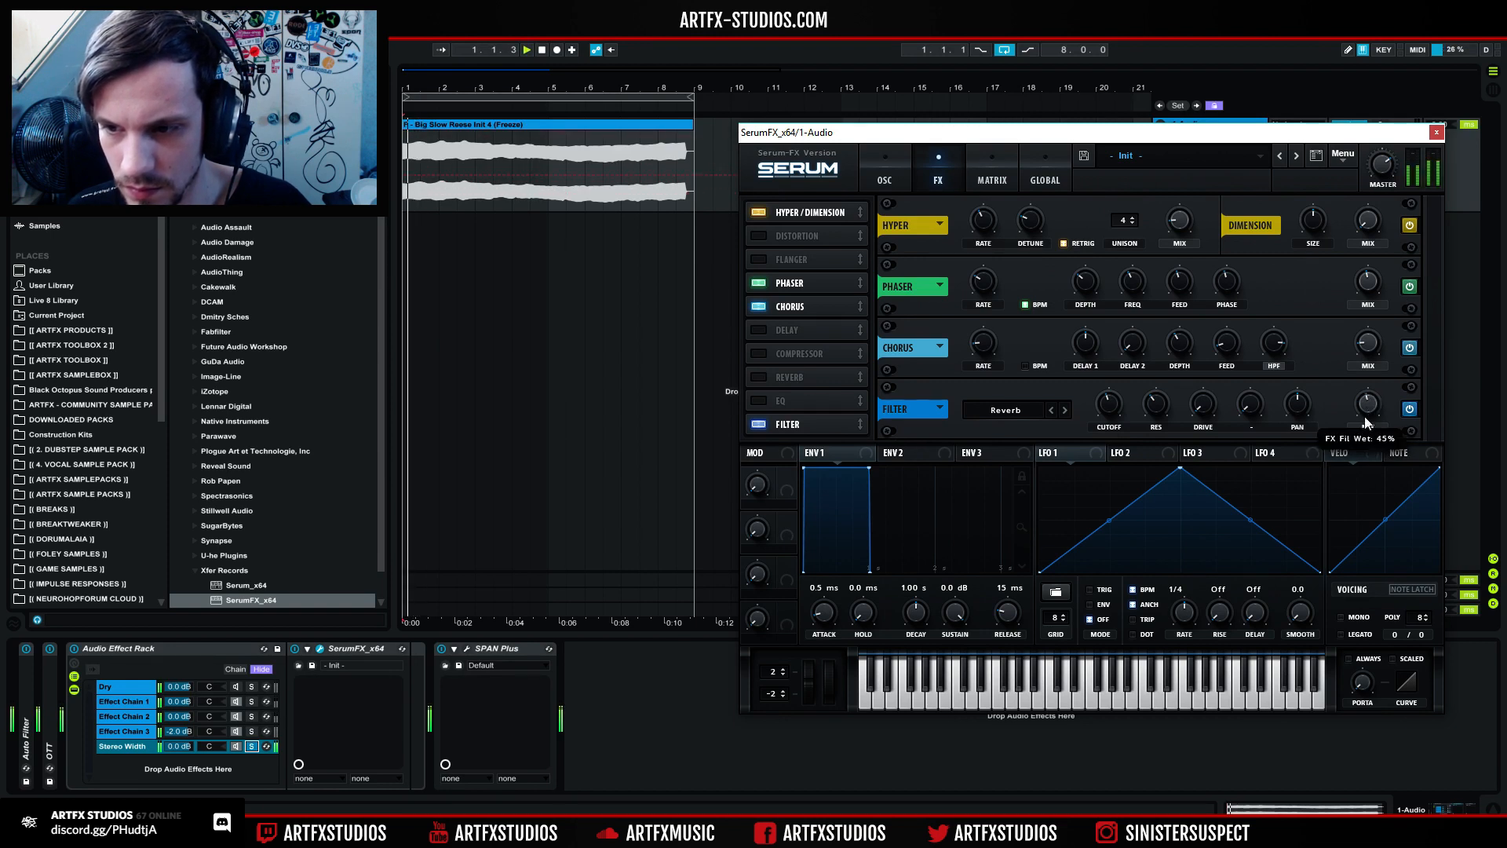
drag(1369, 400, 1369, 406)
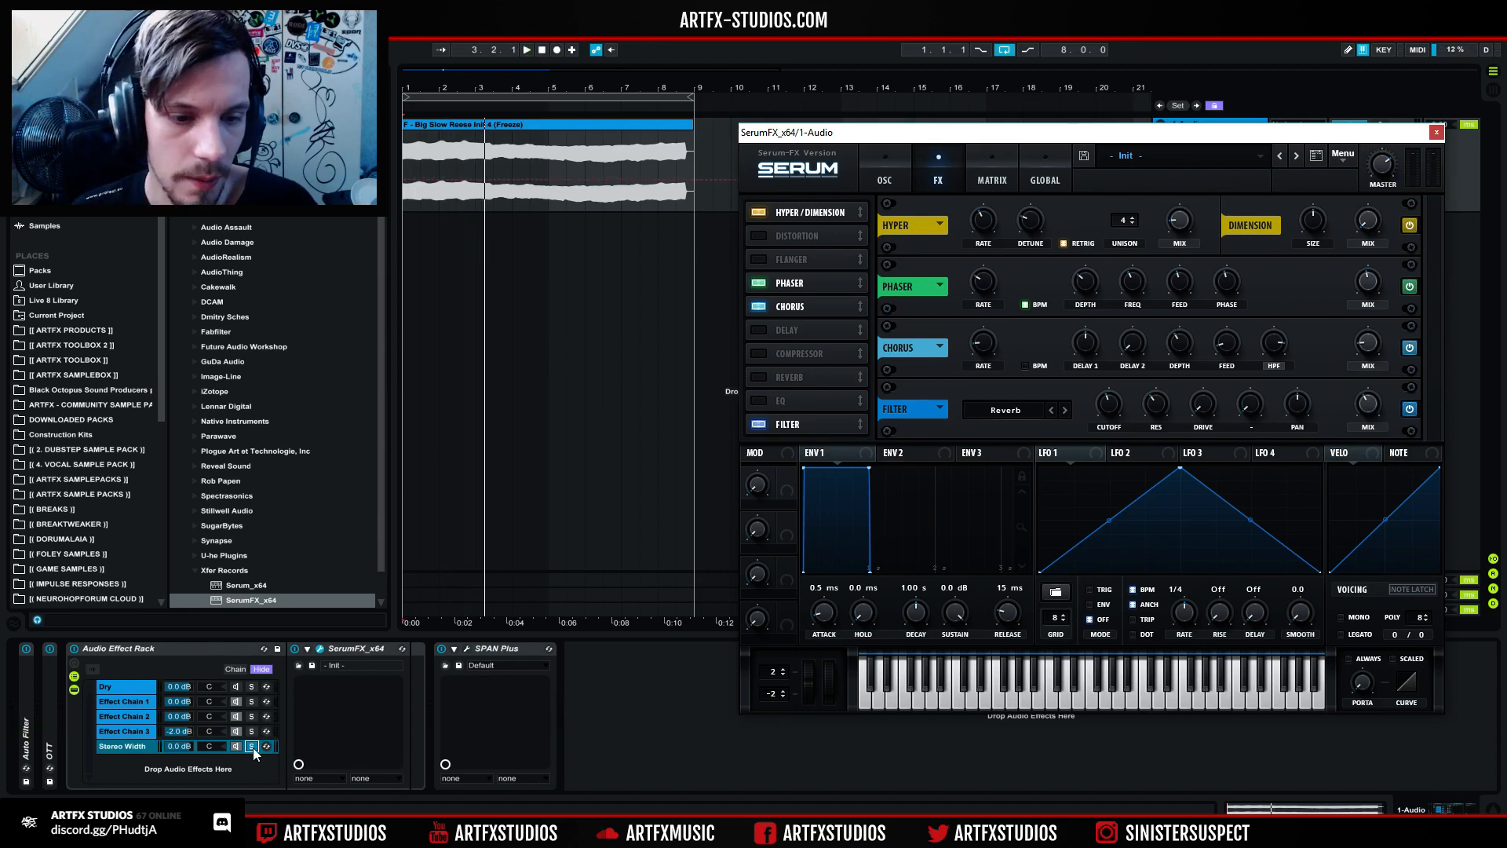
Step: Check the Stereo Width spectrum in SPAN Plus and add EQ Eight after SerumFX with a band 1 low cut at 432 Hz
click(466, 647)
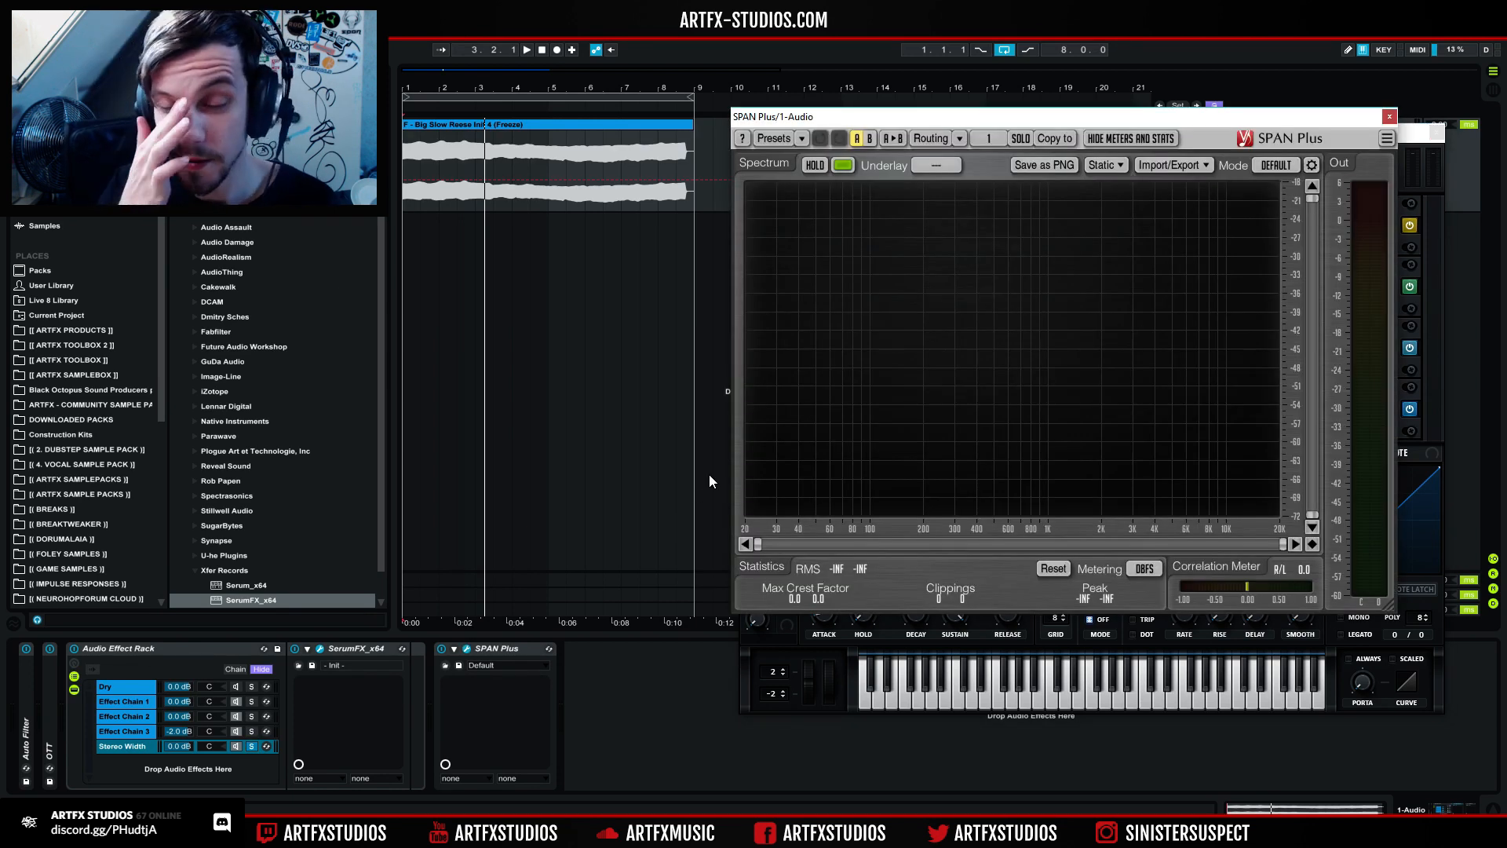
key(space)
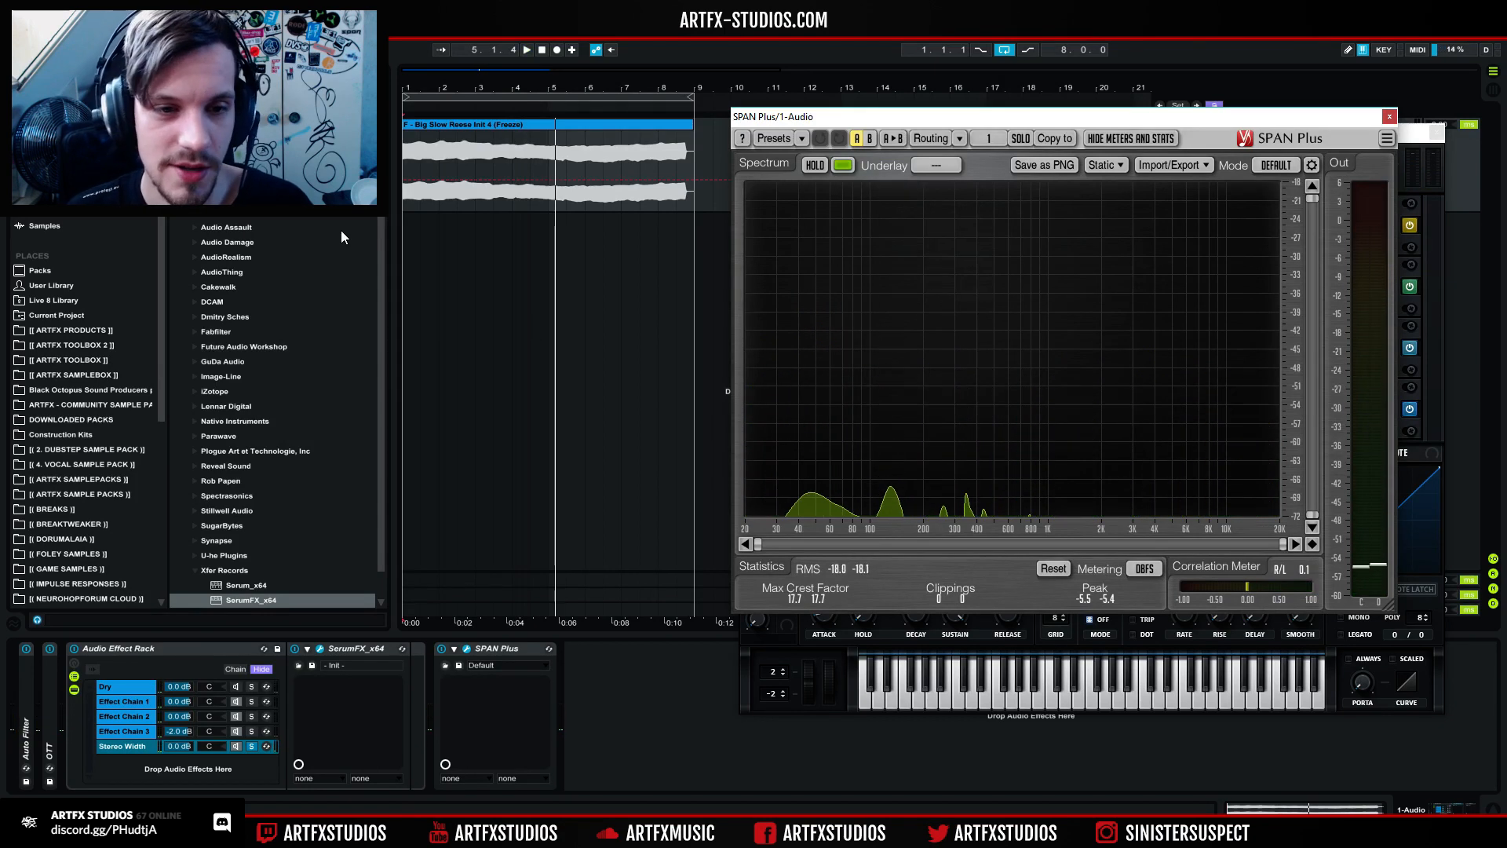
click(57, 151)
mouse_move(208, 259)
mouse_down()
mouse_move(439, 691)
mouse_move(385, 690)
mouse_up()
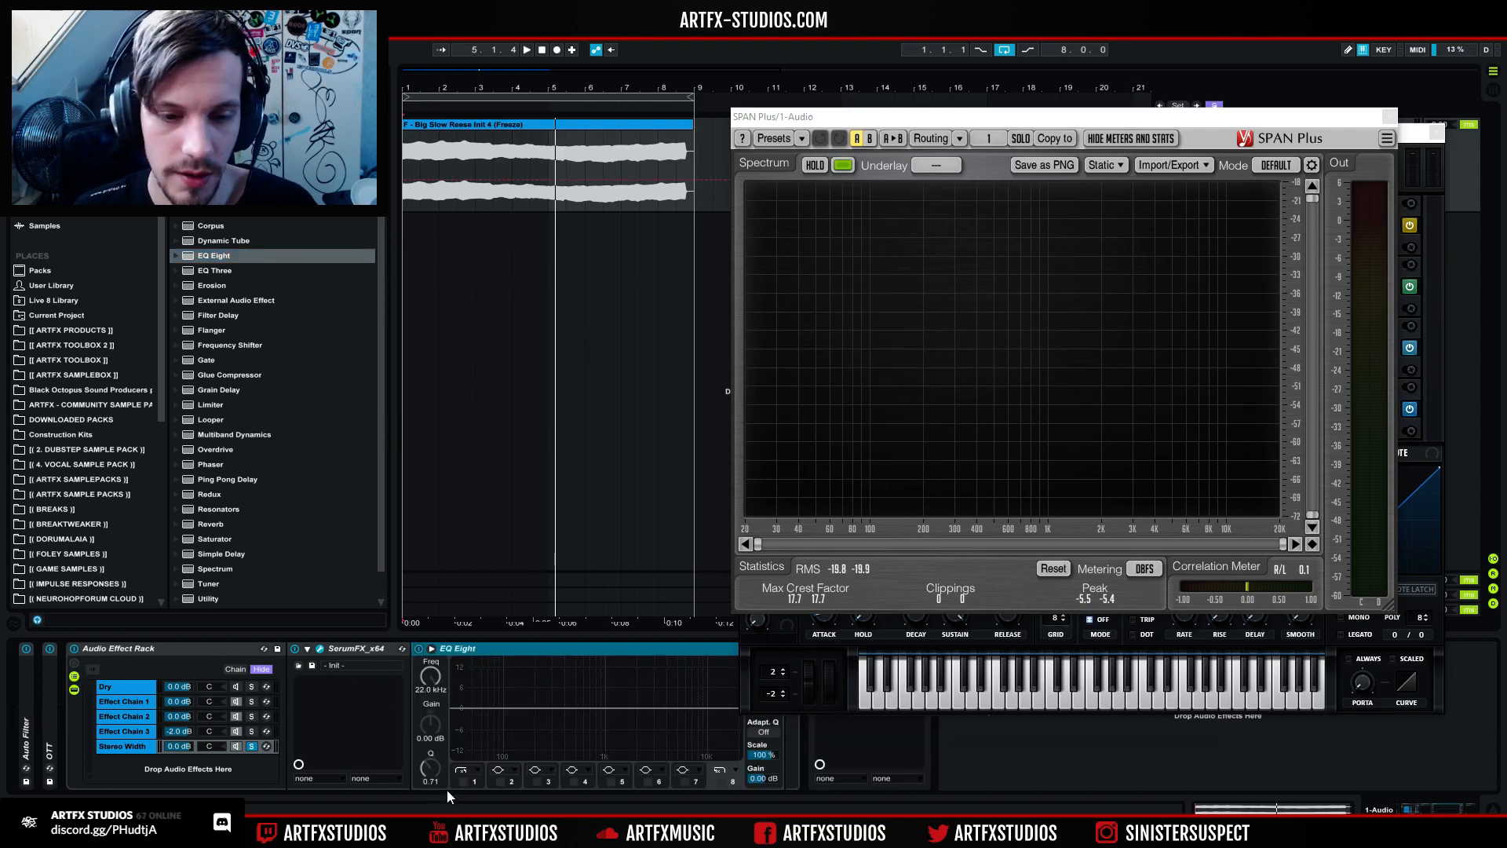
click(463, 781)
drag(461, 721, 569, 746)
key(space)
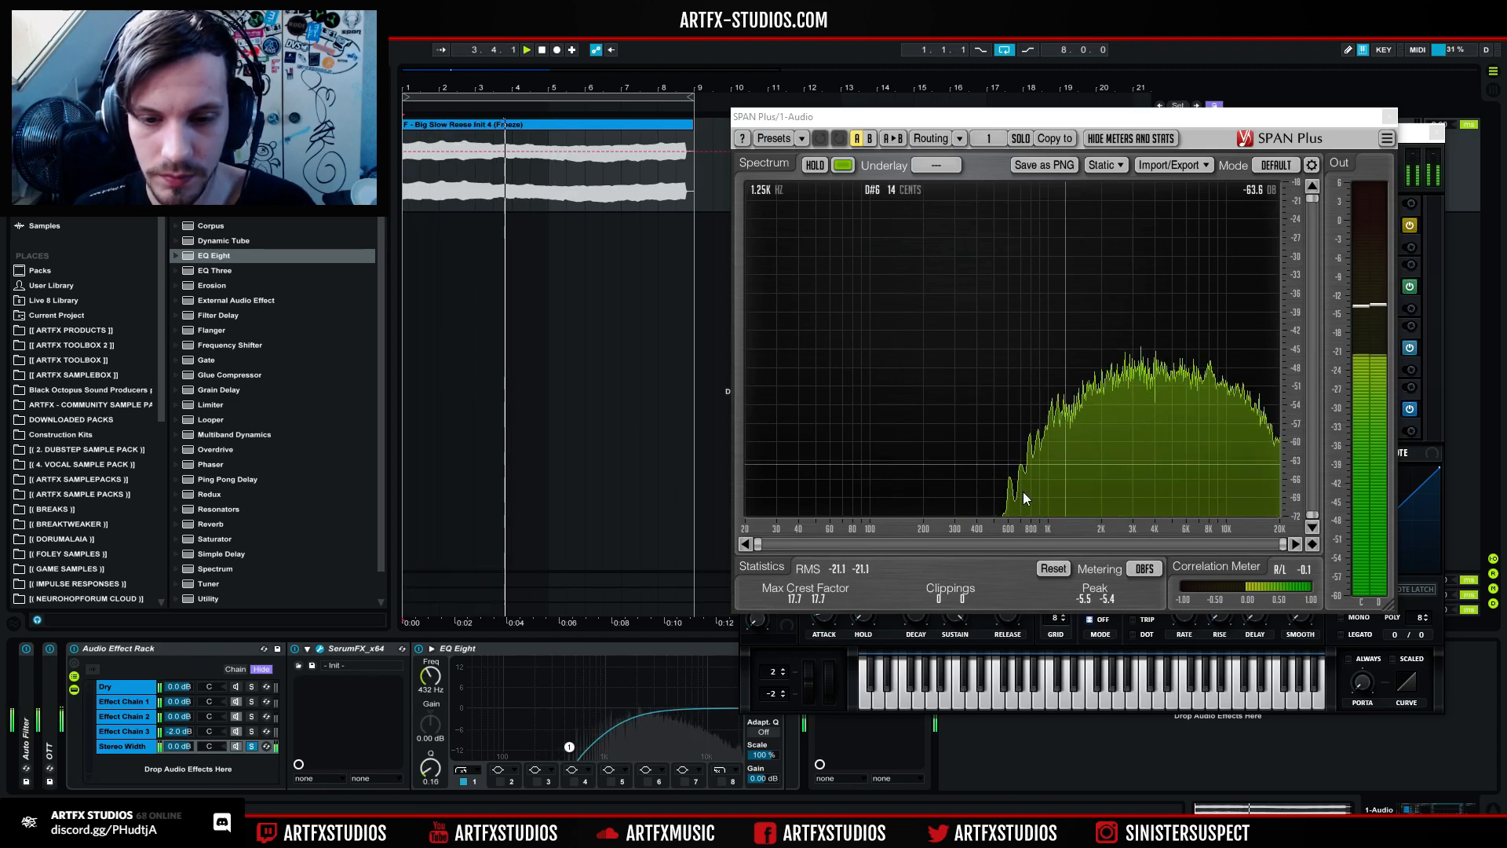
Step: Close SPAN Plus and refine the EQ Eight low cut to 474 Hz while the clip plays
click(1387, 116)
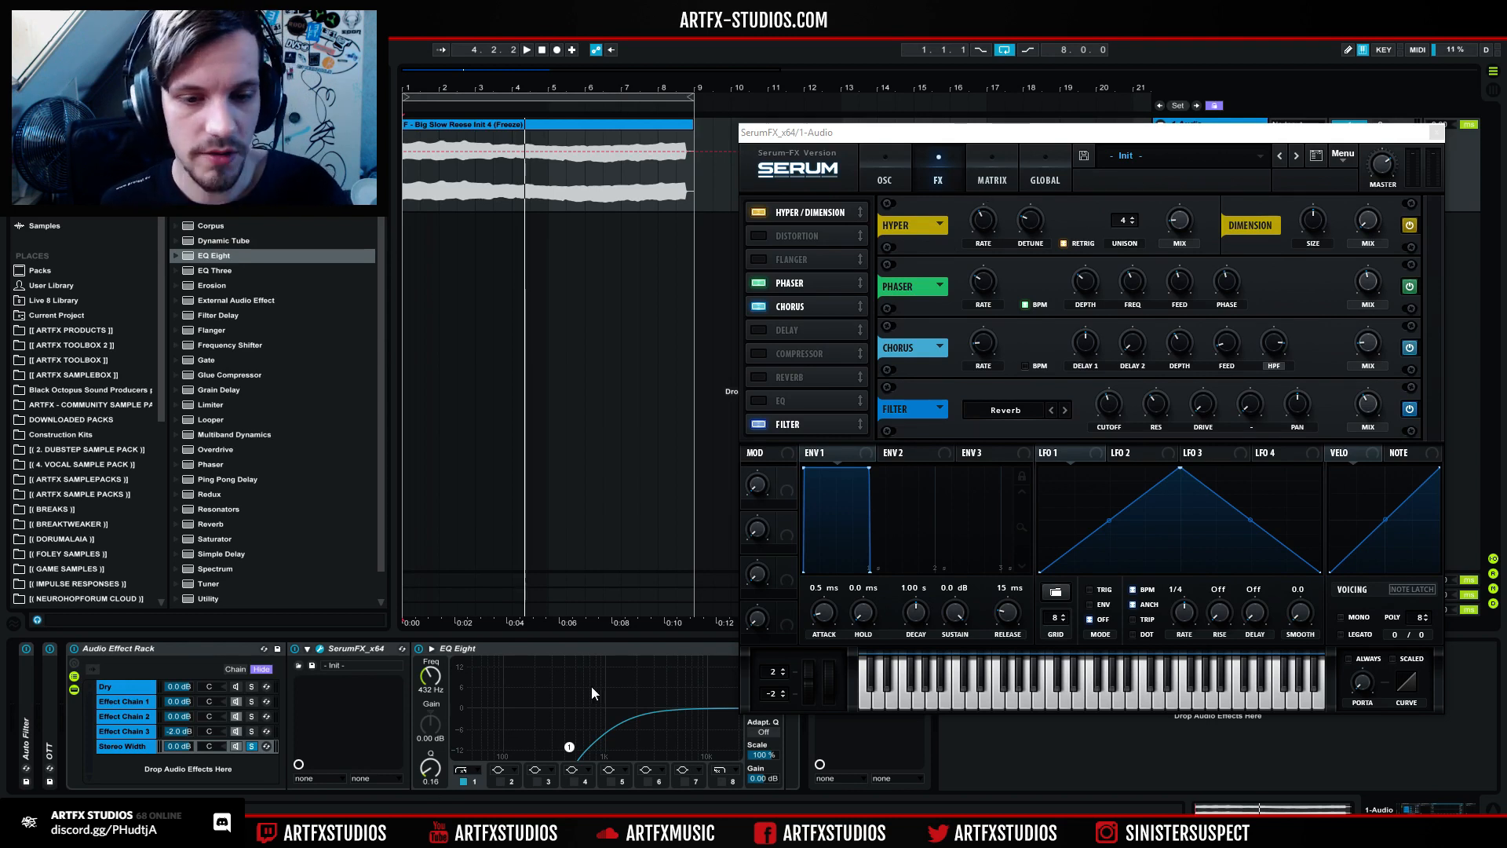
drag(570, 751, 634, 740)
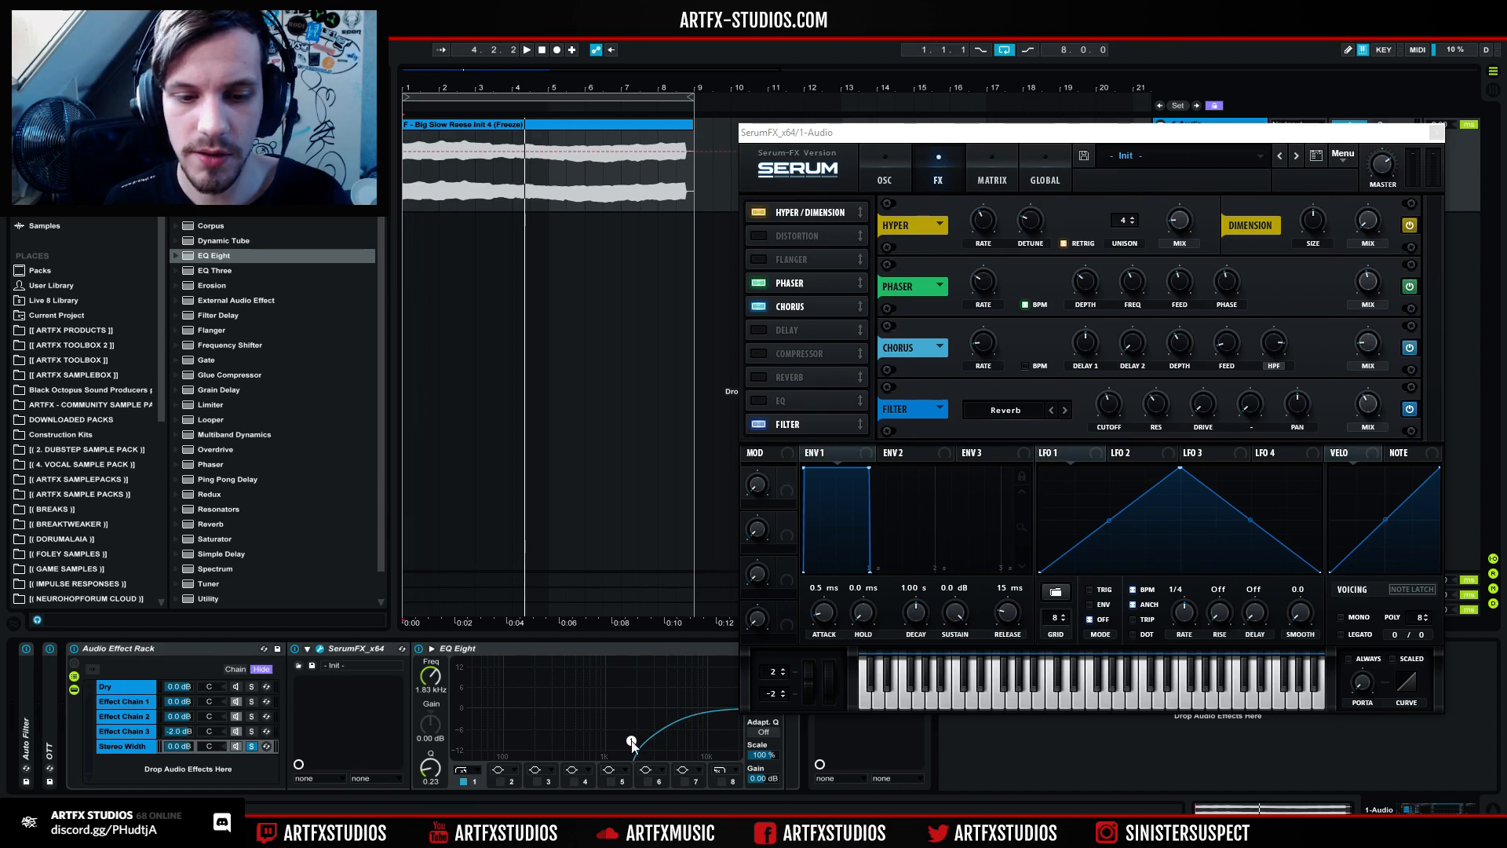
key(space)
drag(631, 742, 572, 739)
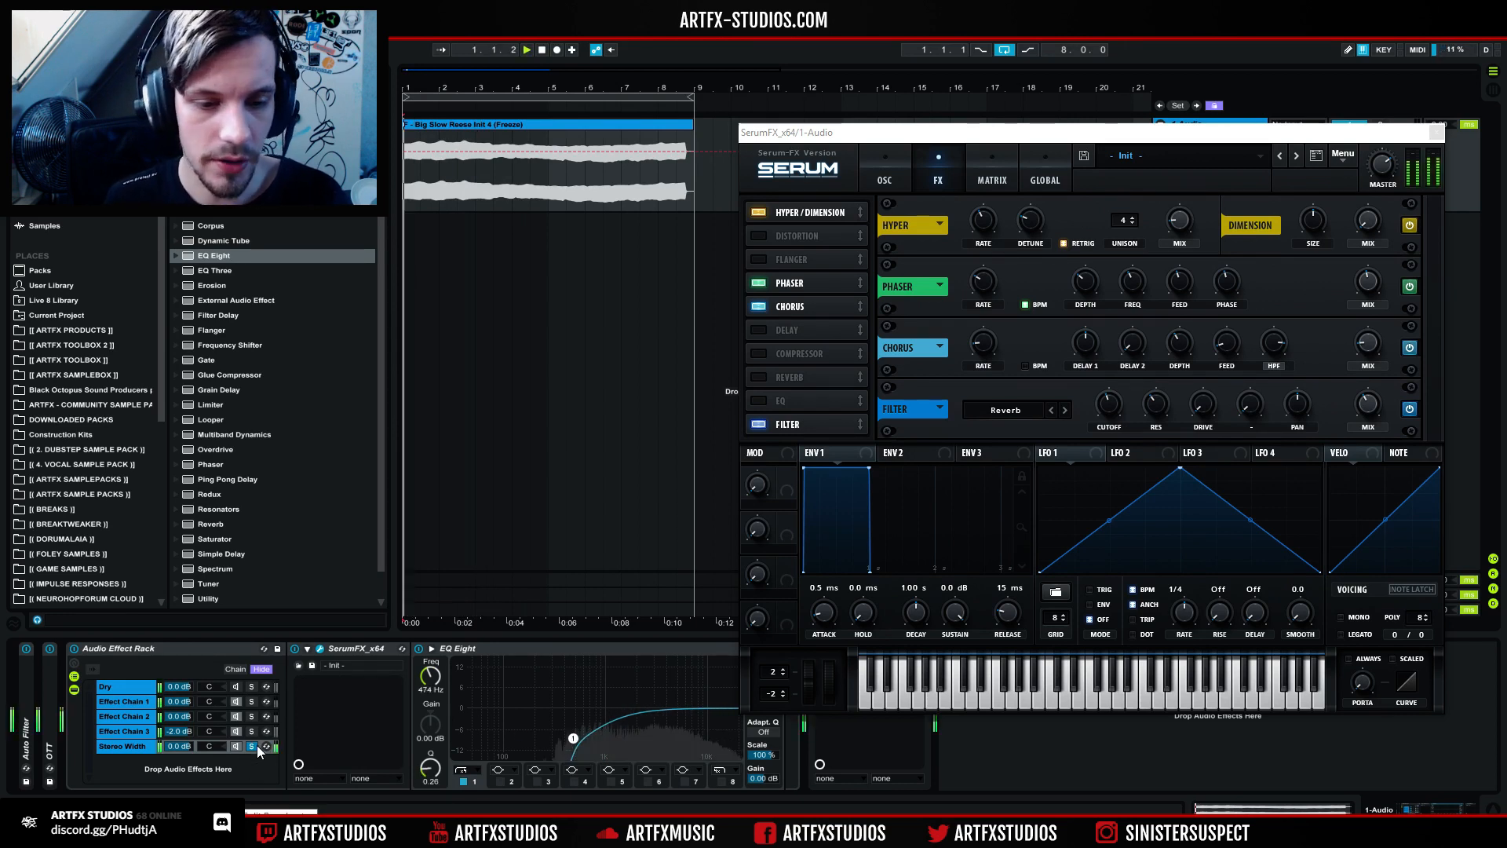
Step: Fade the Stereo Width chain in from silence to -2.7 dB while the clip plays and close the SerumFX window
drag(177, 747, 177, 798)
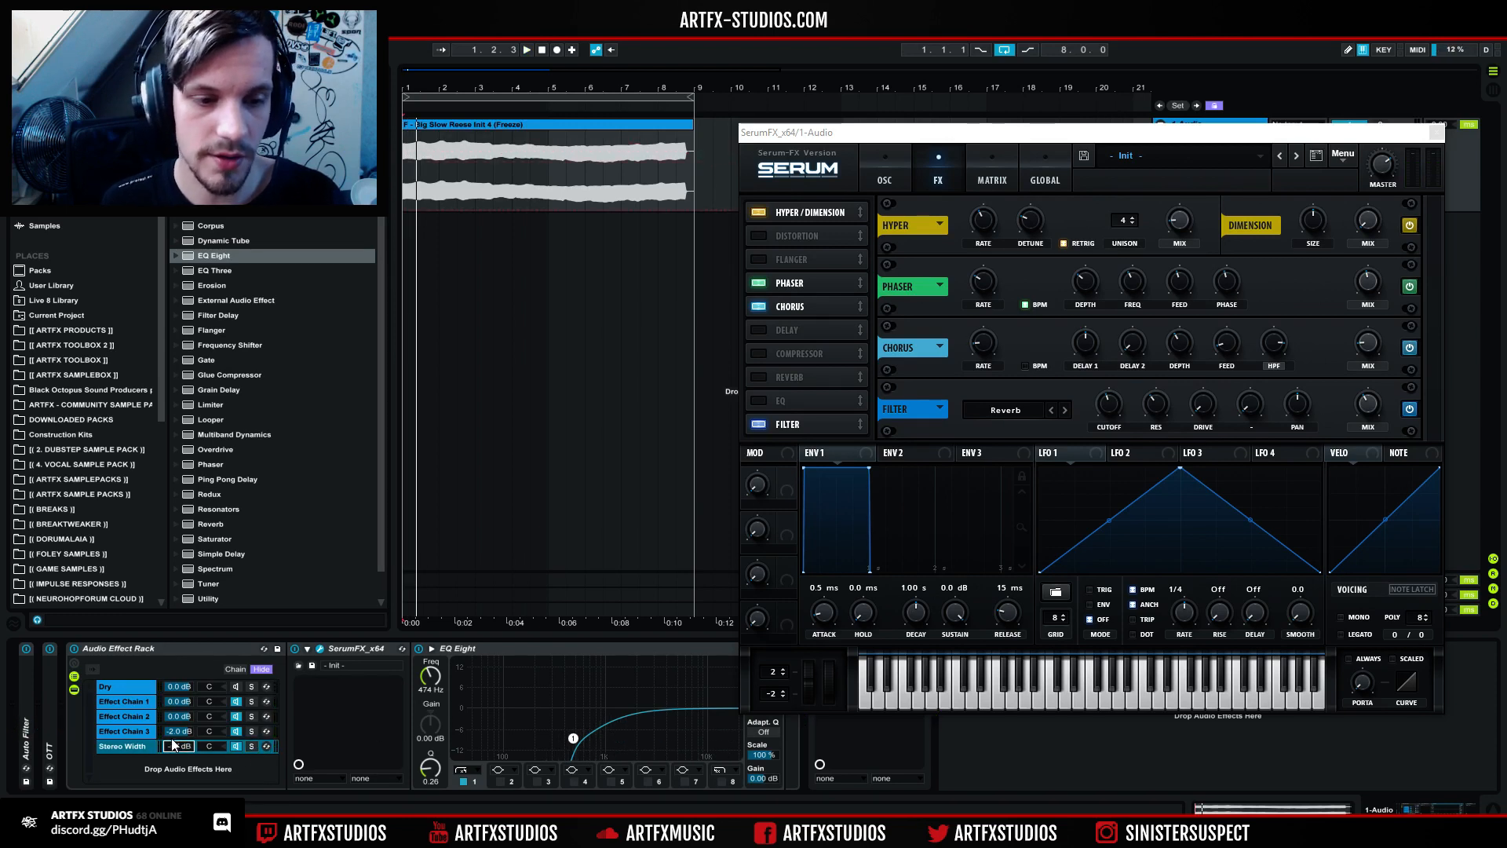
key(space)
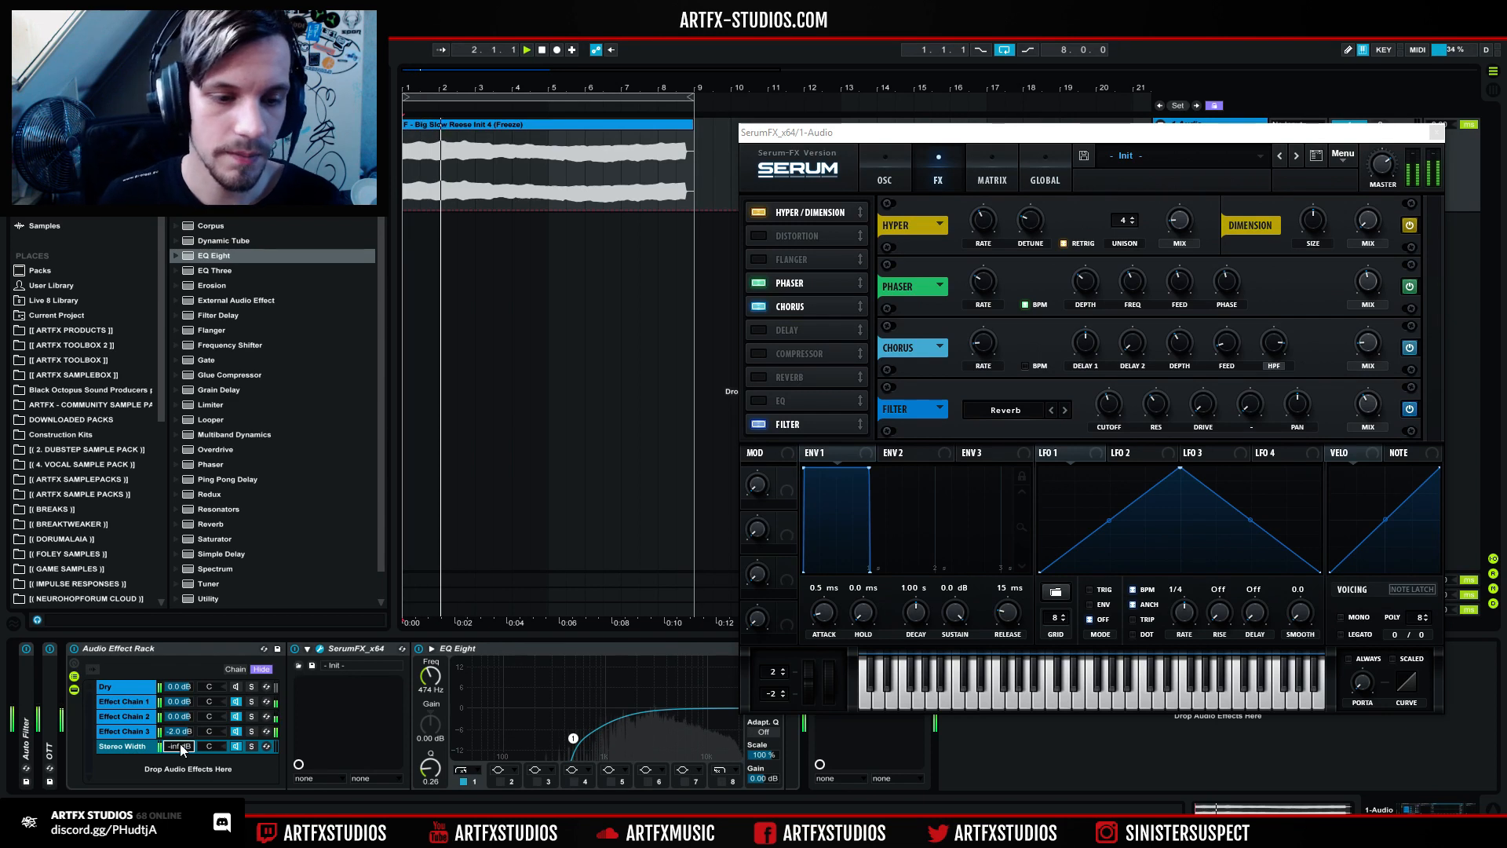
drag(180, 742, 181, 699)
key(space)
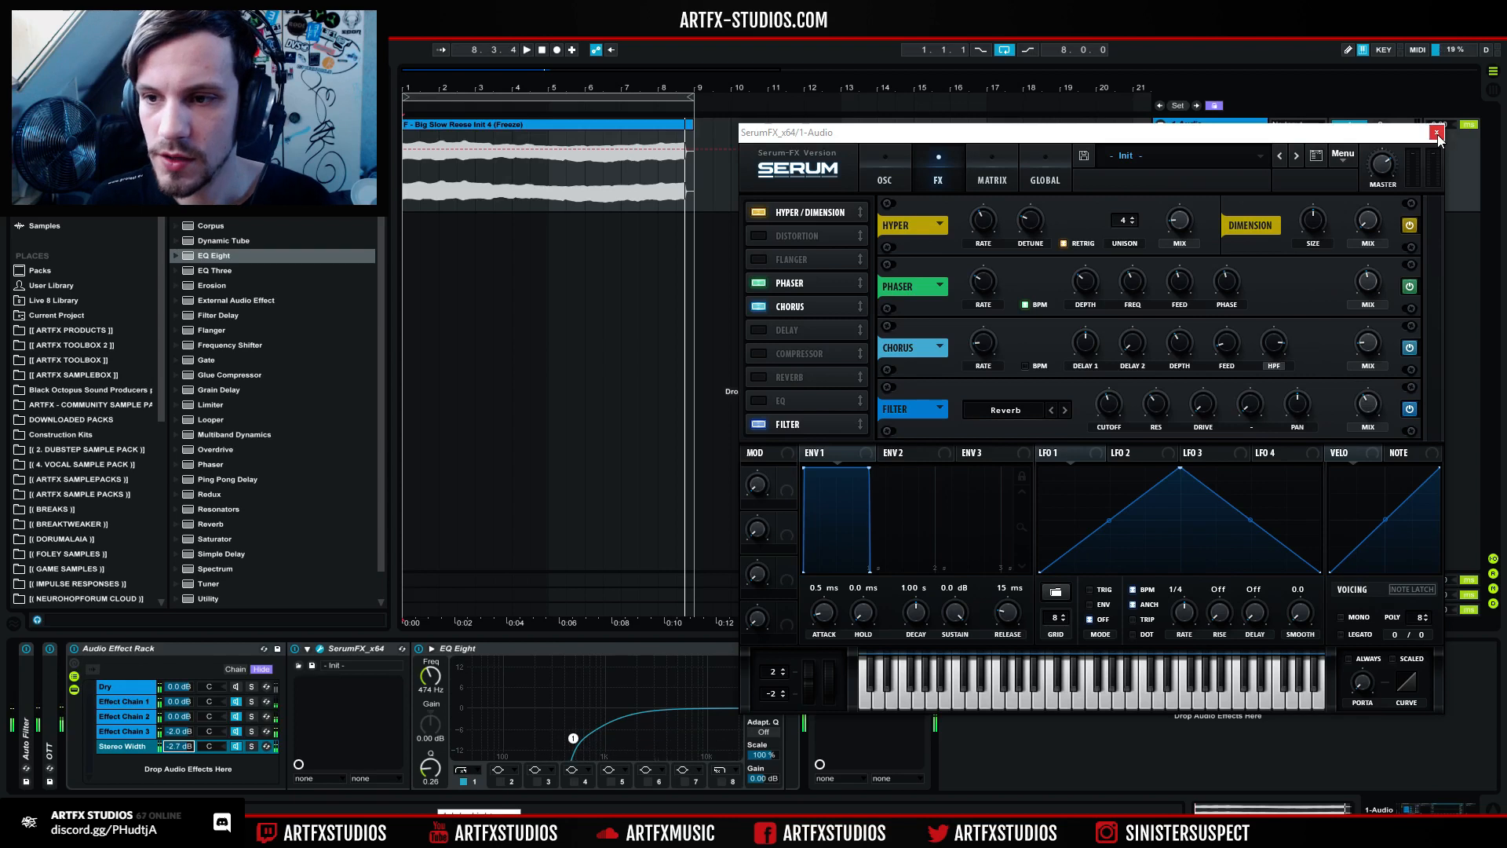
drag(1234, 132, 1203, 170)
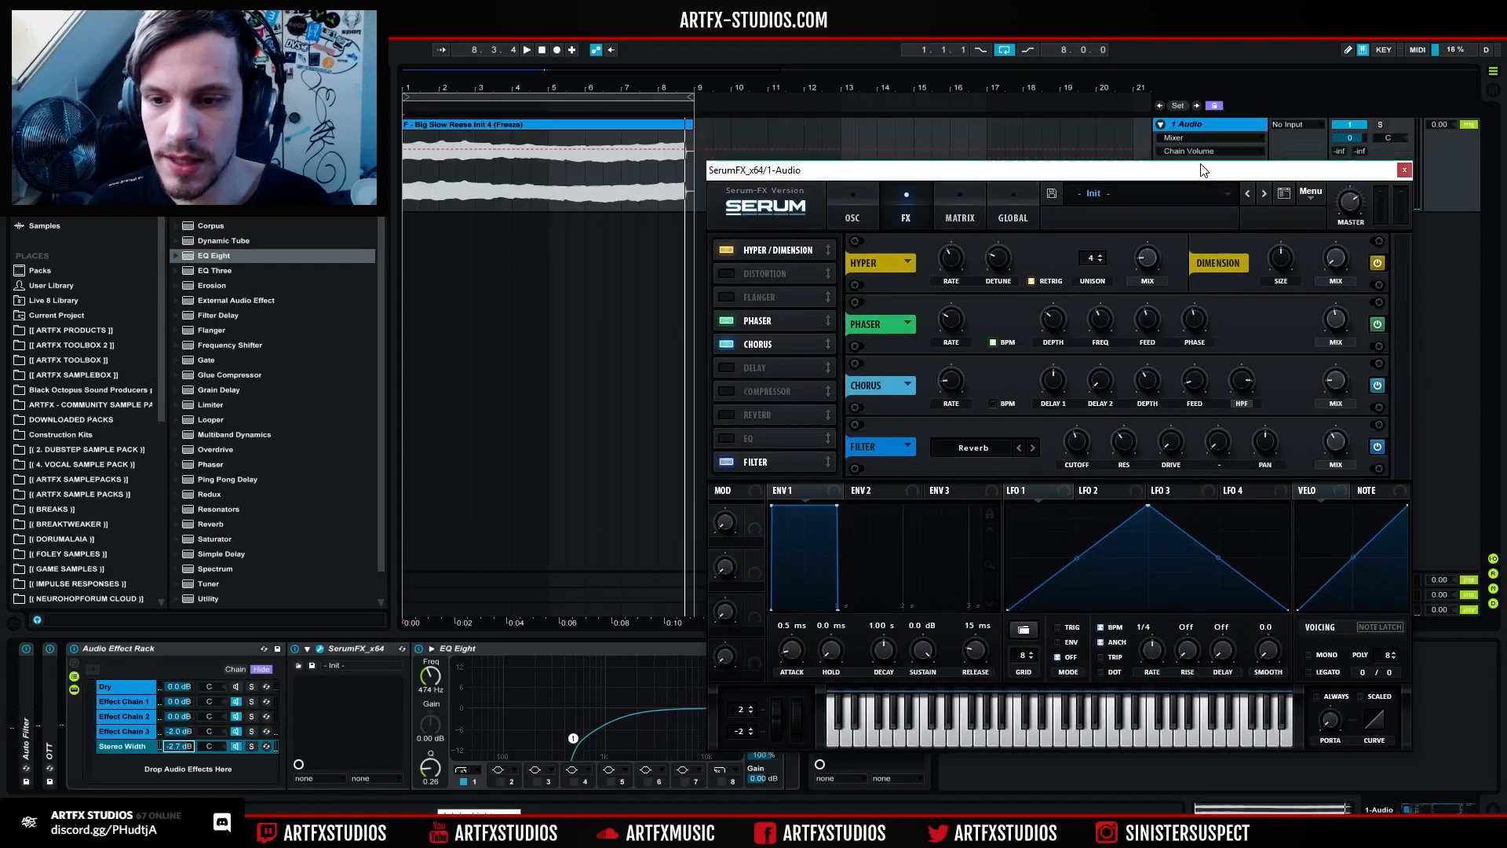
click(1404, 169)
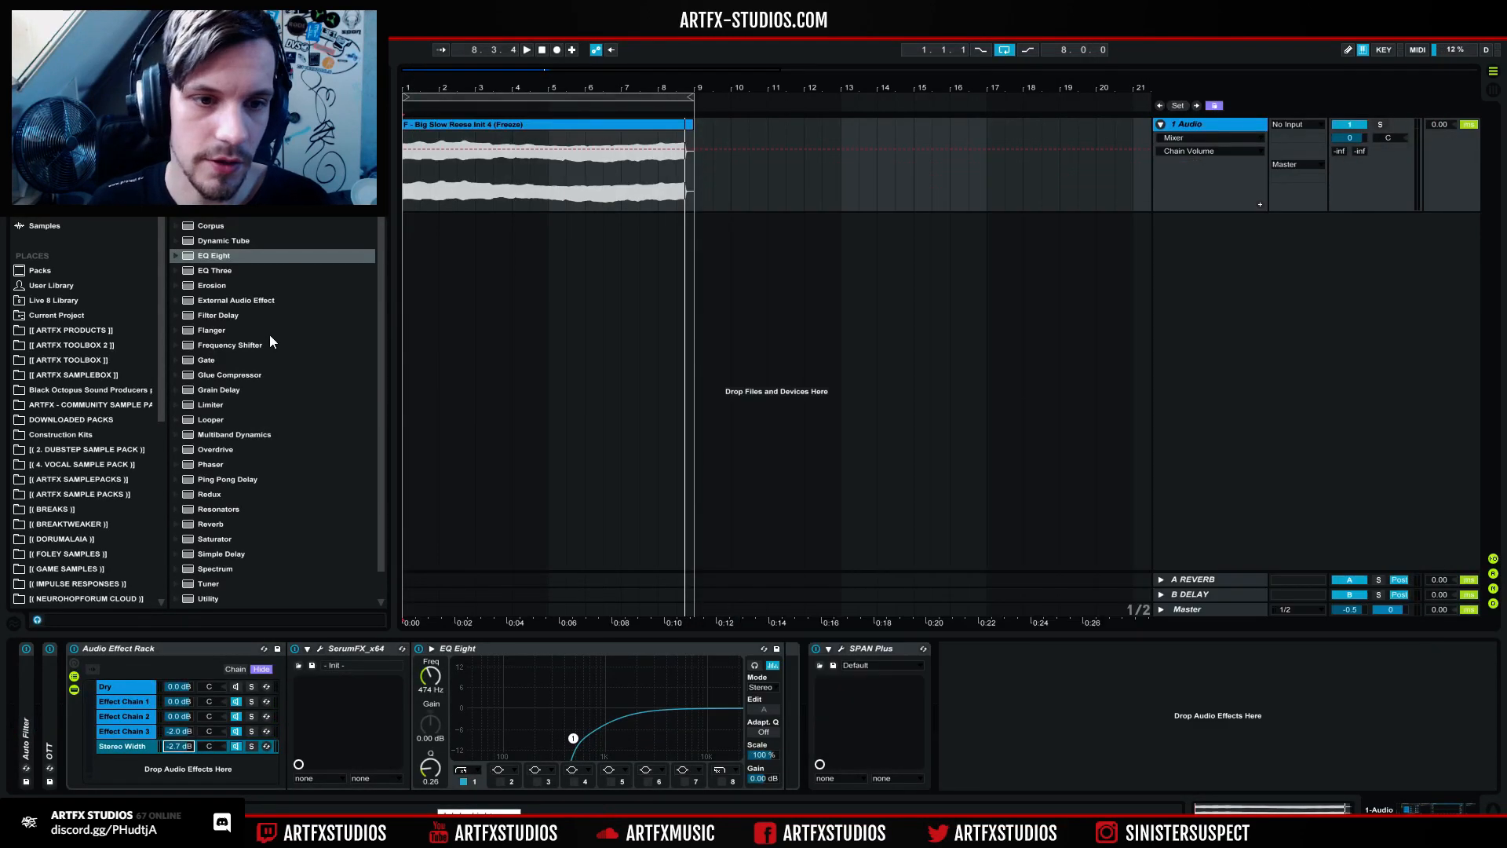
Step: Browse the plug-ins to the Stereo Tools category and expand its Brainworx folder
click(49, 195)
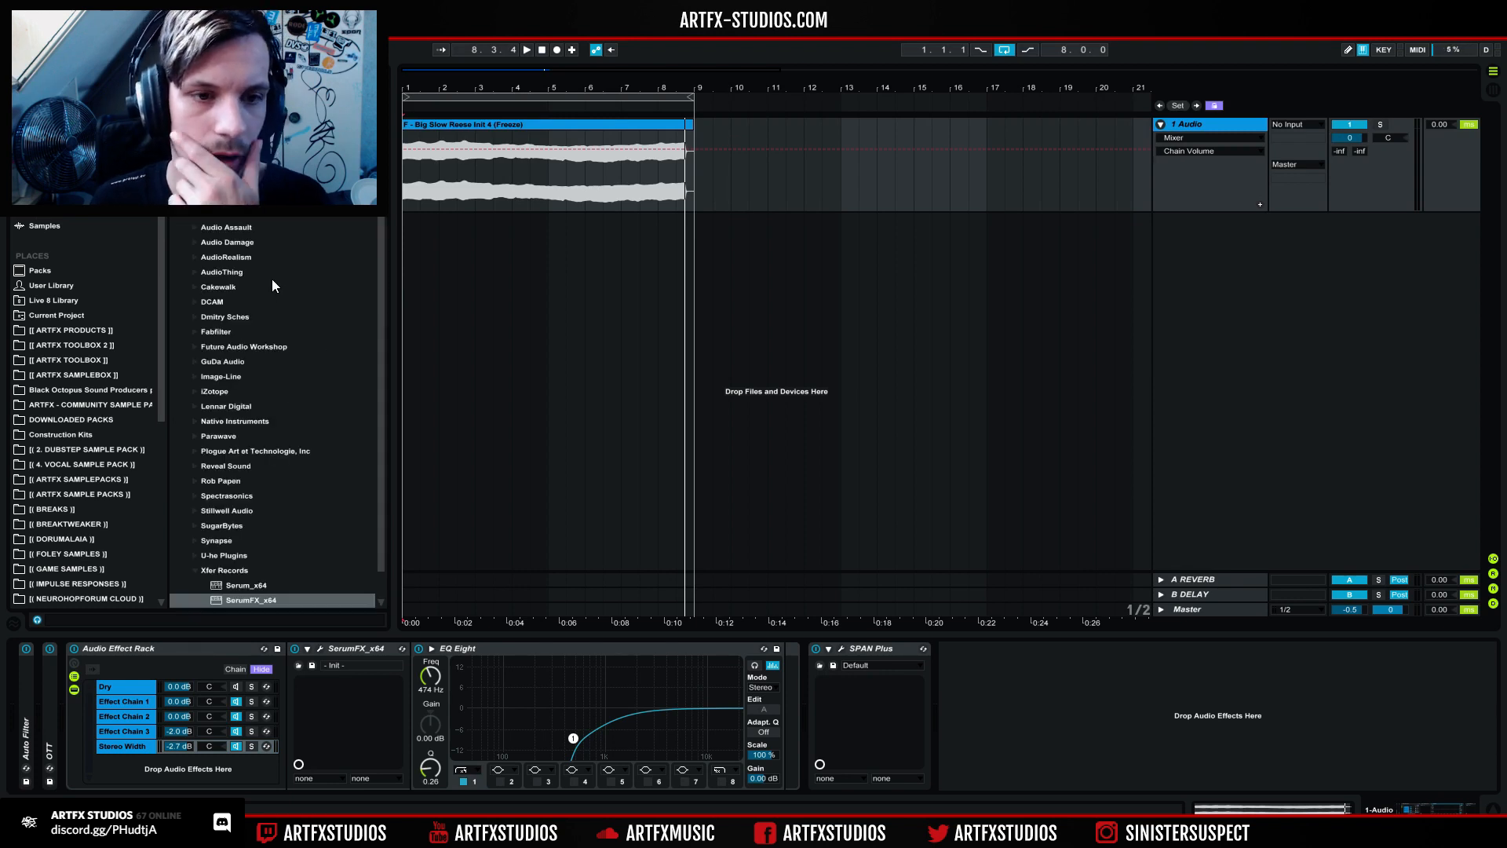
click(180, 183)
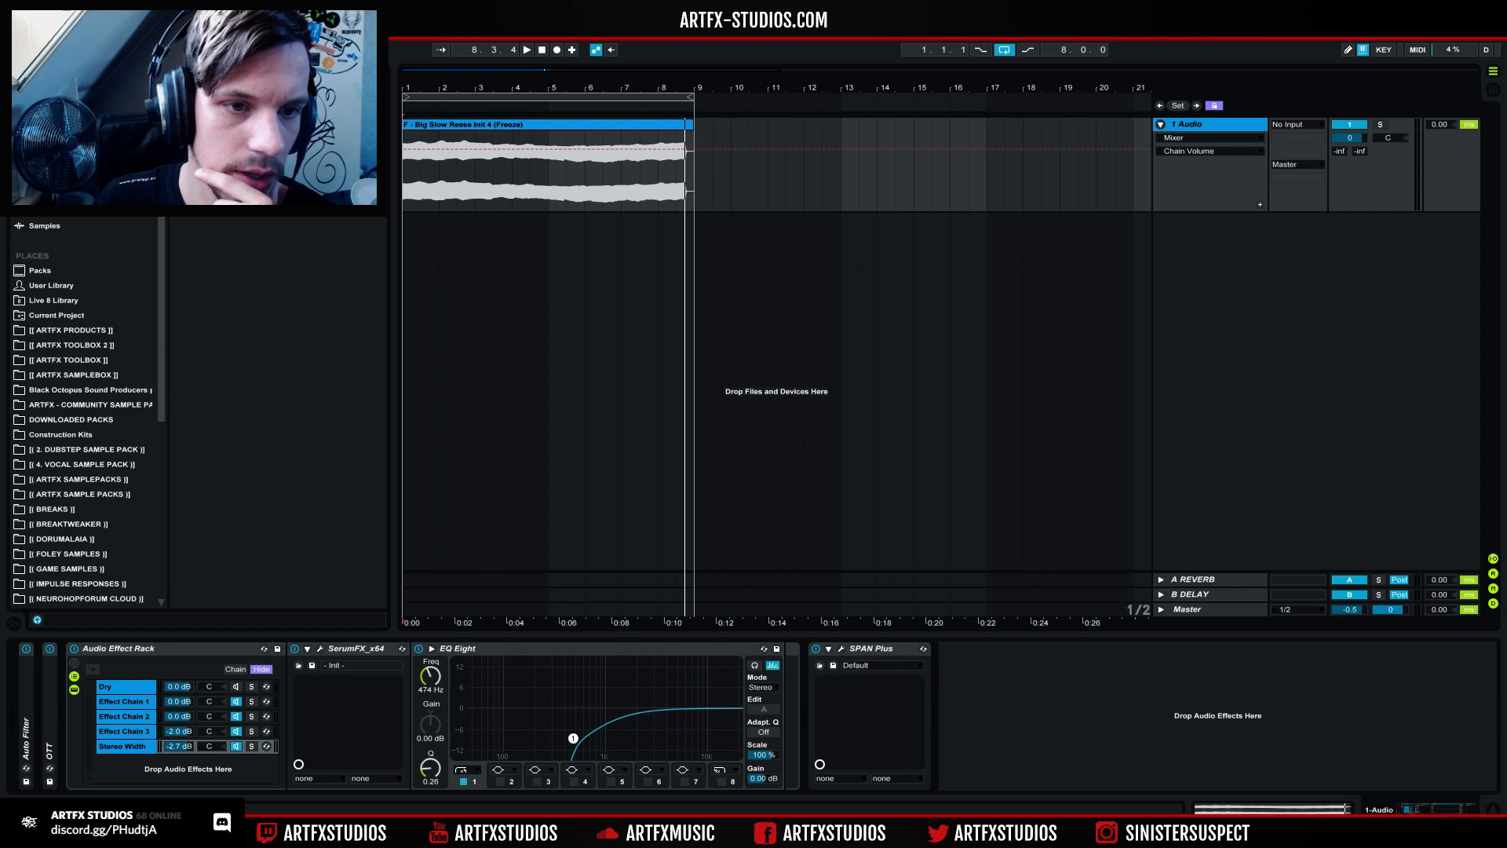
scroll(258, 414, down, 10)
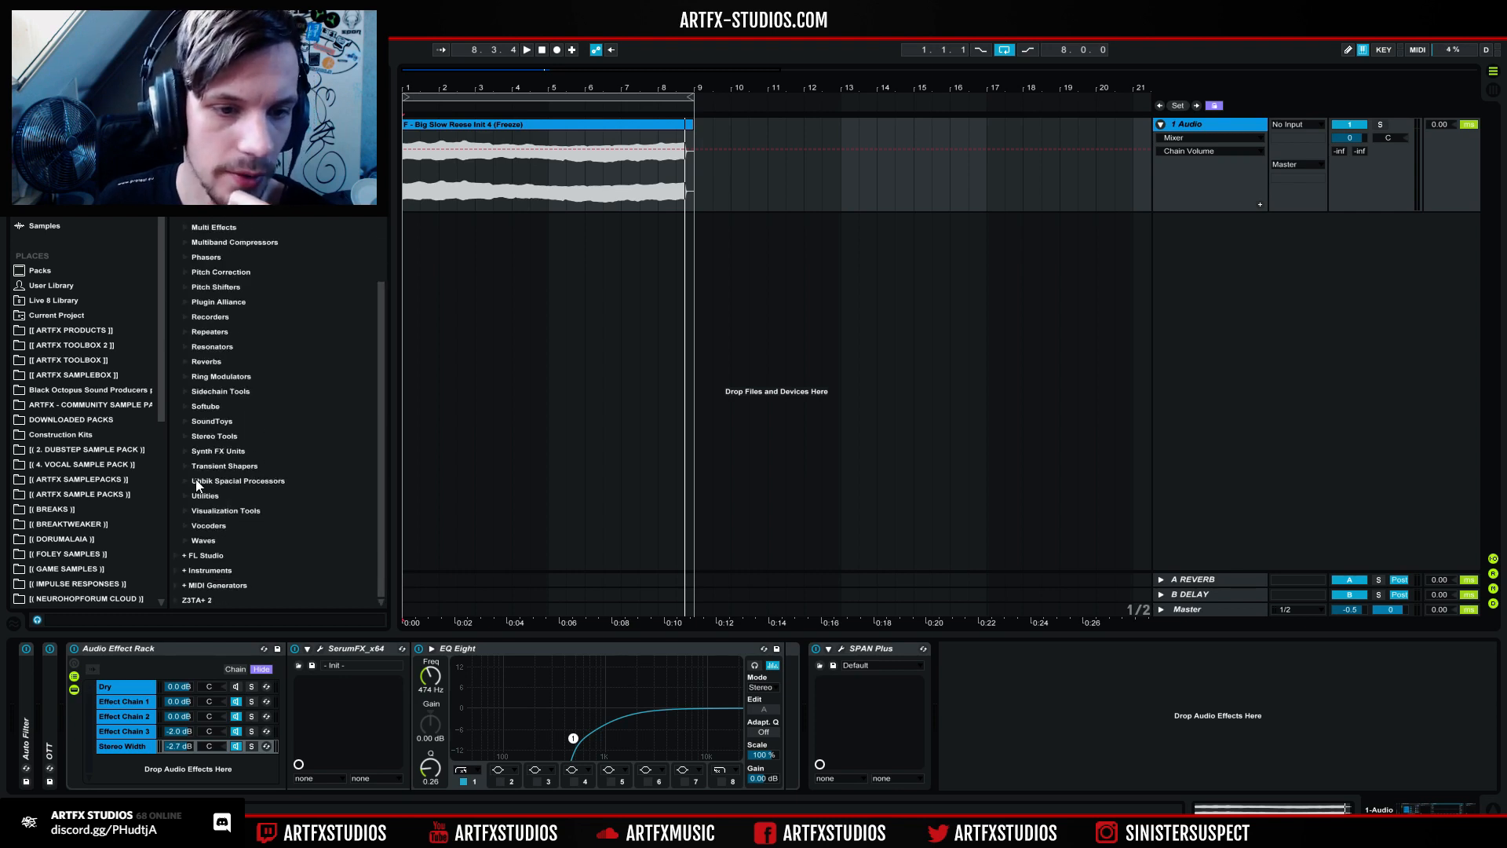
click(184, 434)
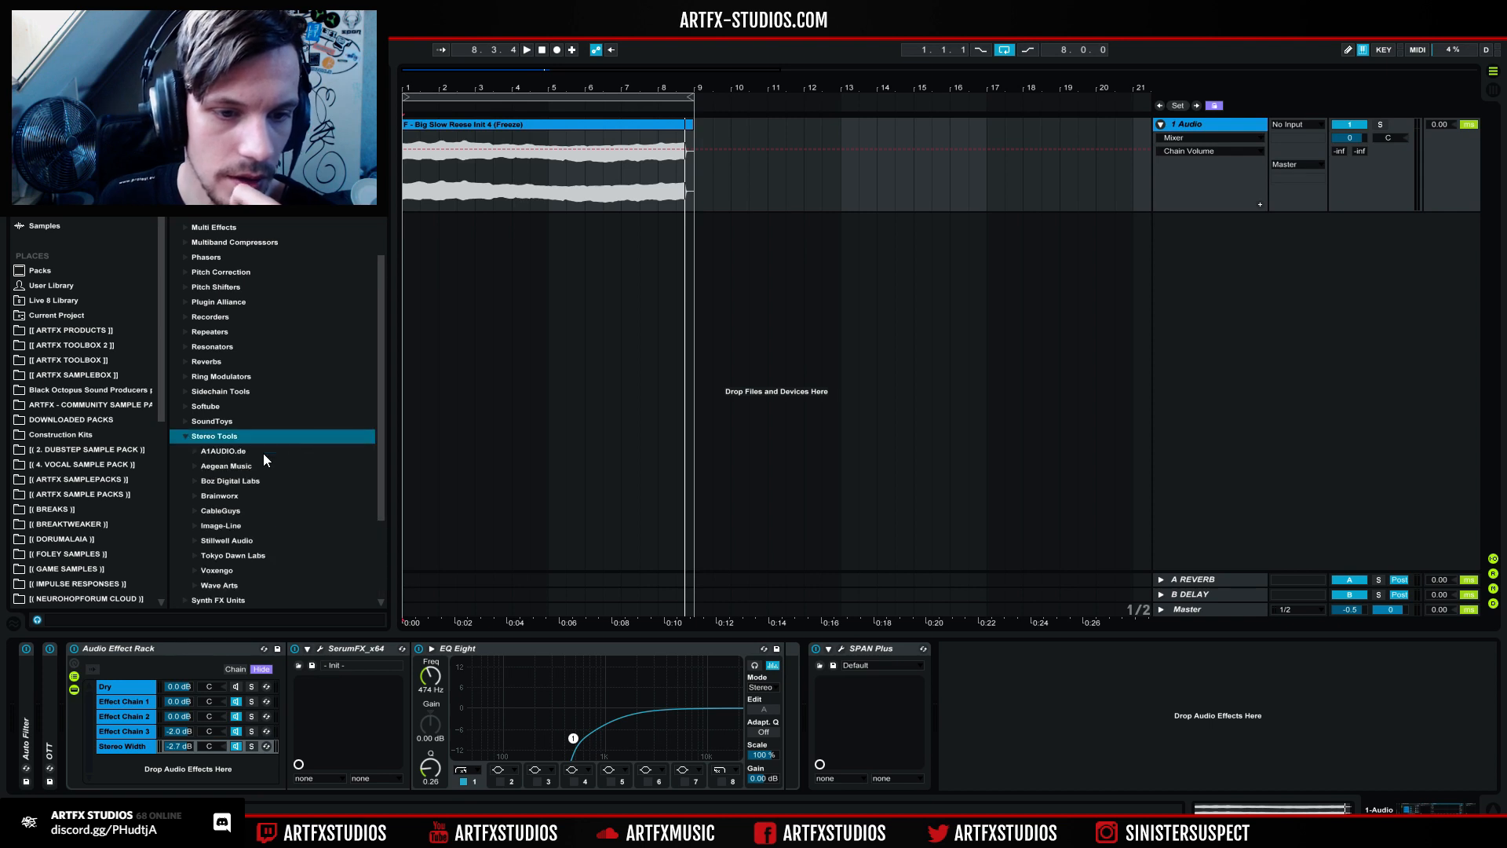
click(281, 491)
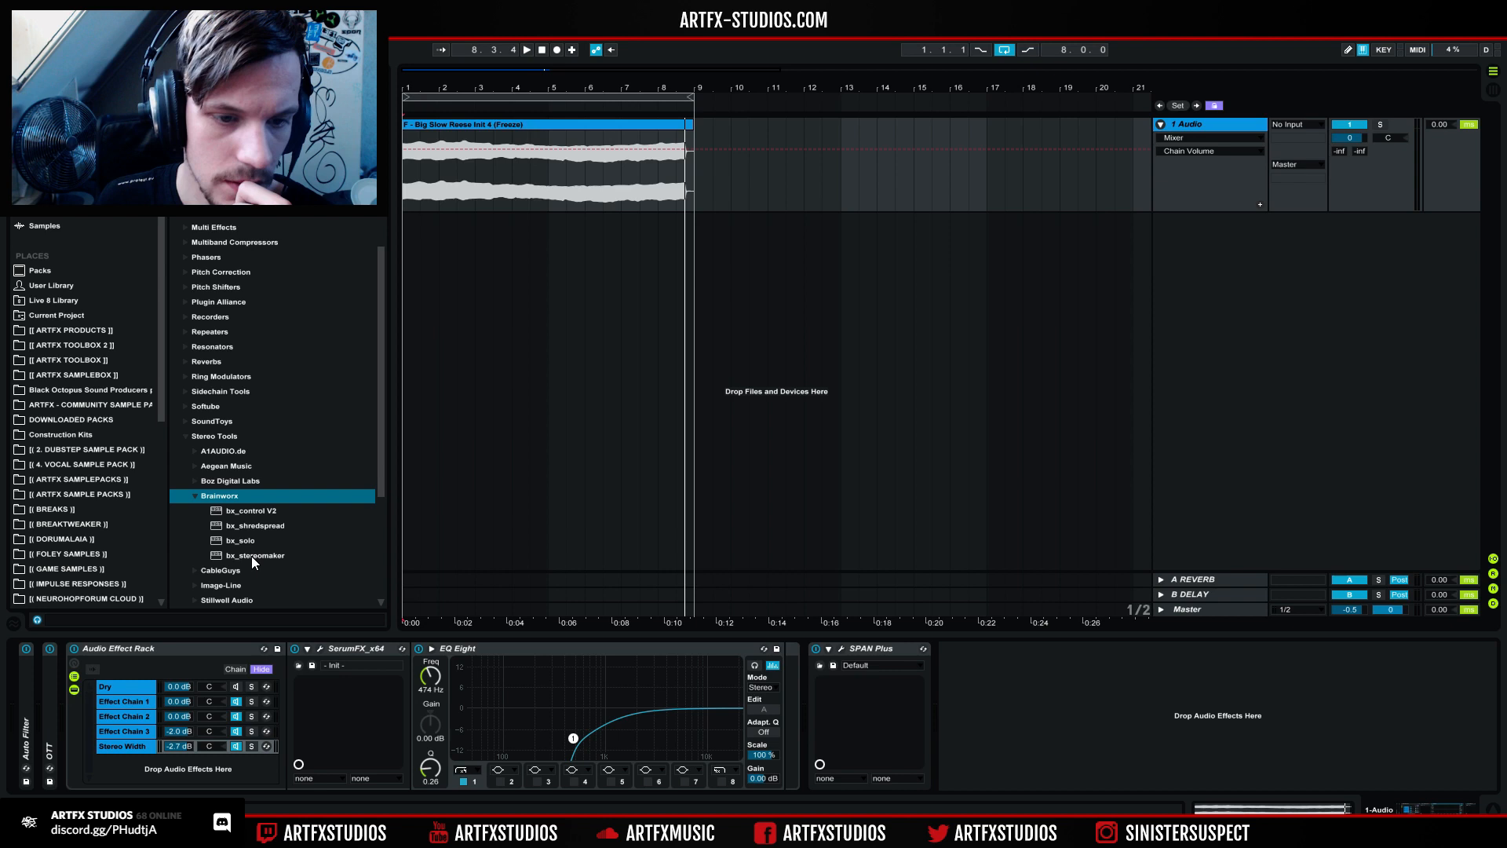
Step: Try bx_control V2 after SPAN Plus and remove it from the device chain
drag(251, 510, 1058, 710)
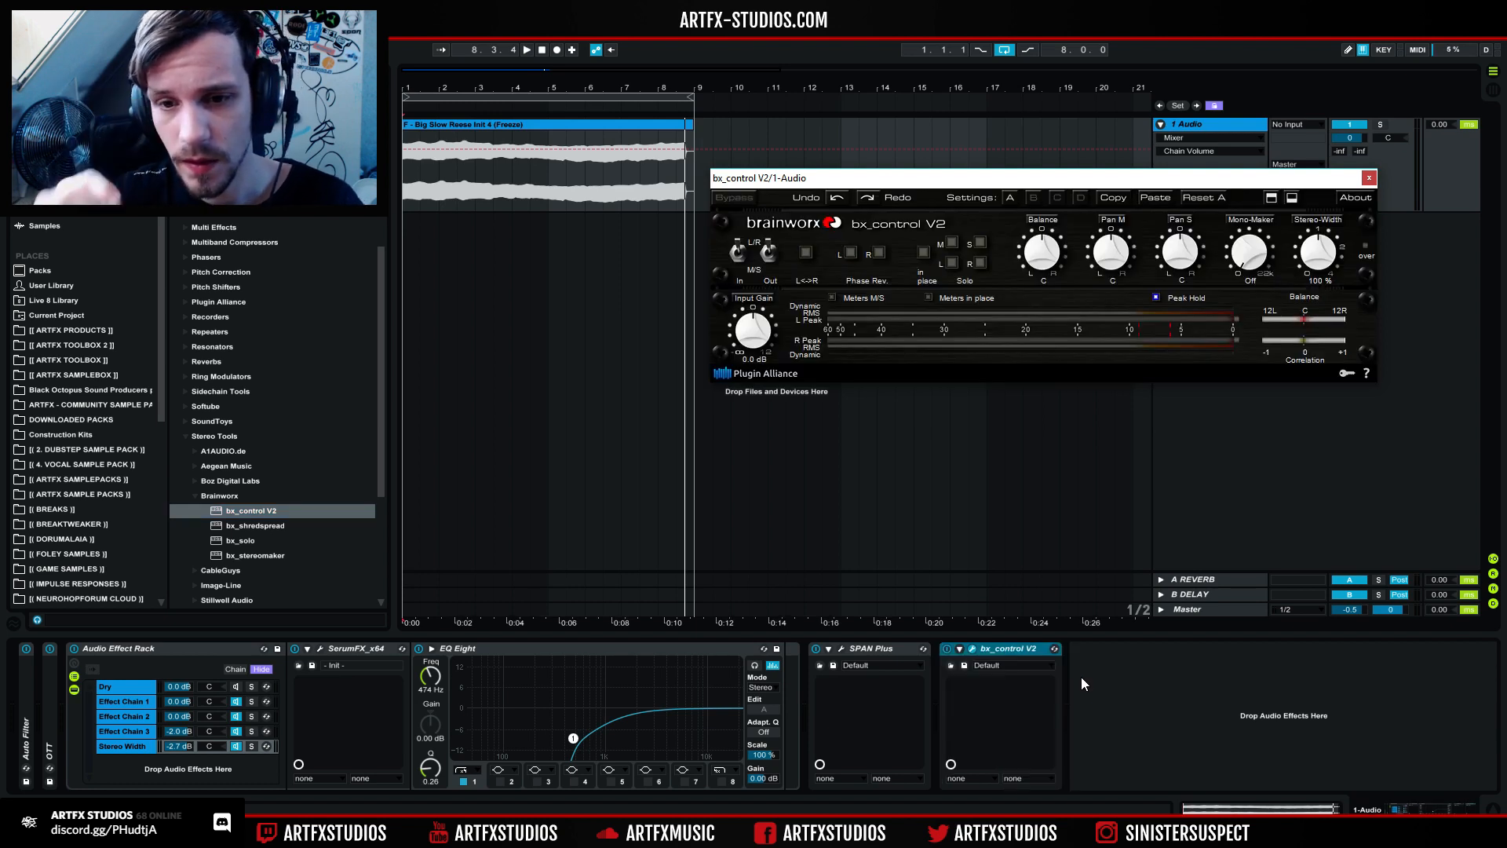
click(1028, 650)
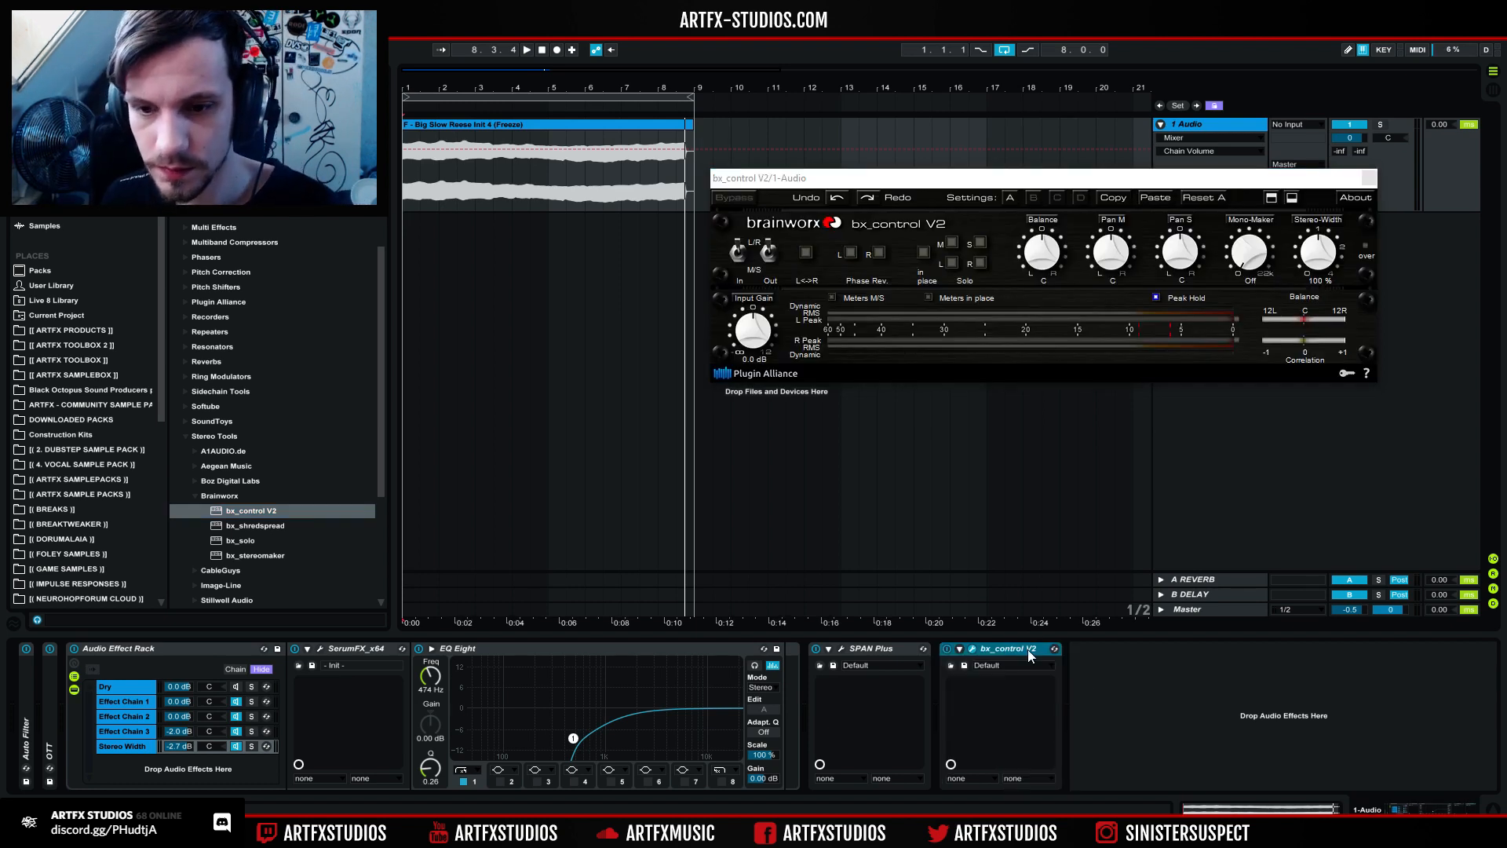
key(ctrl+alt+p)
key(Delete)
Step: Try bx_stereomaker and bx_shredspread after SPAN Plus, close their windows and delete both devices
drag(242, 555, 963, 718)
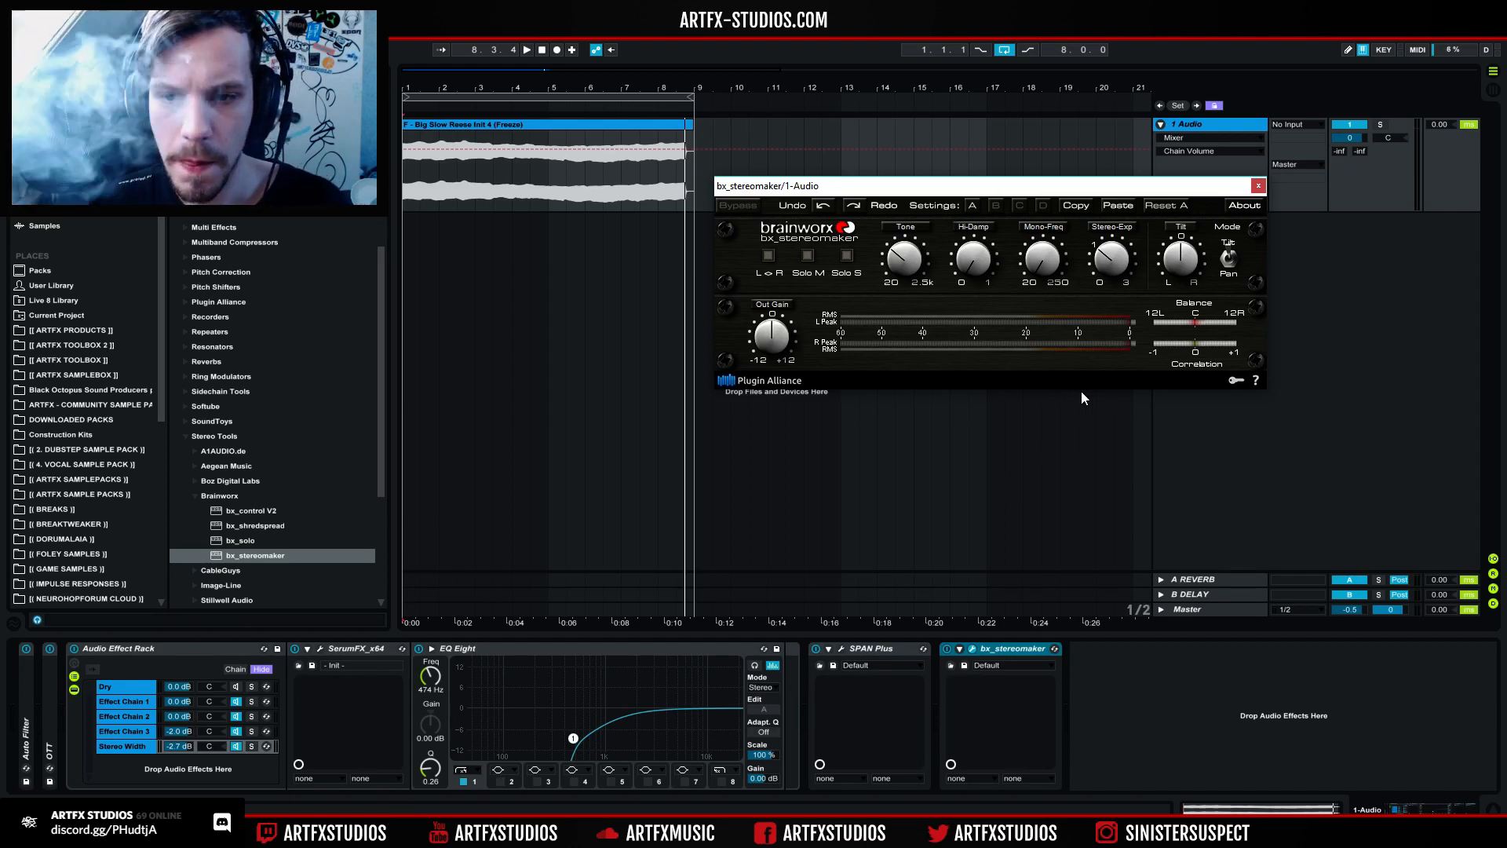
double_click(255, 525)
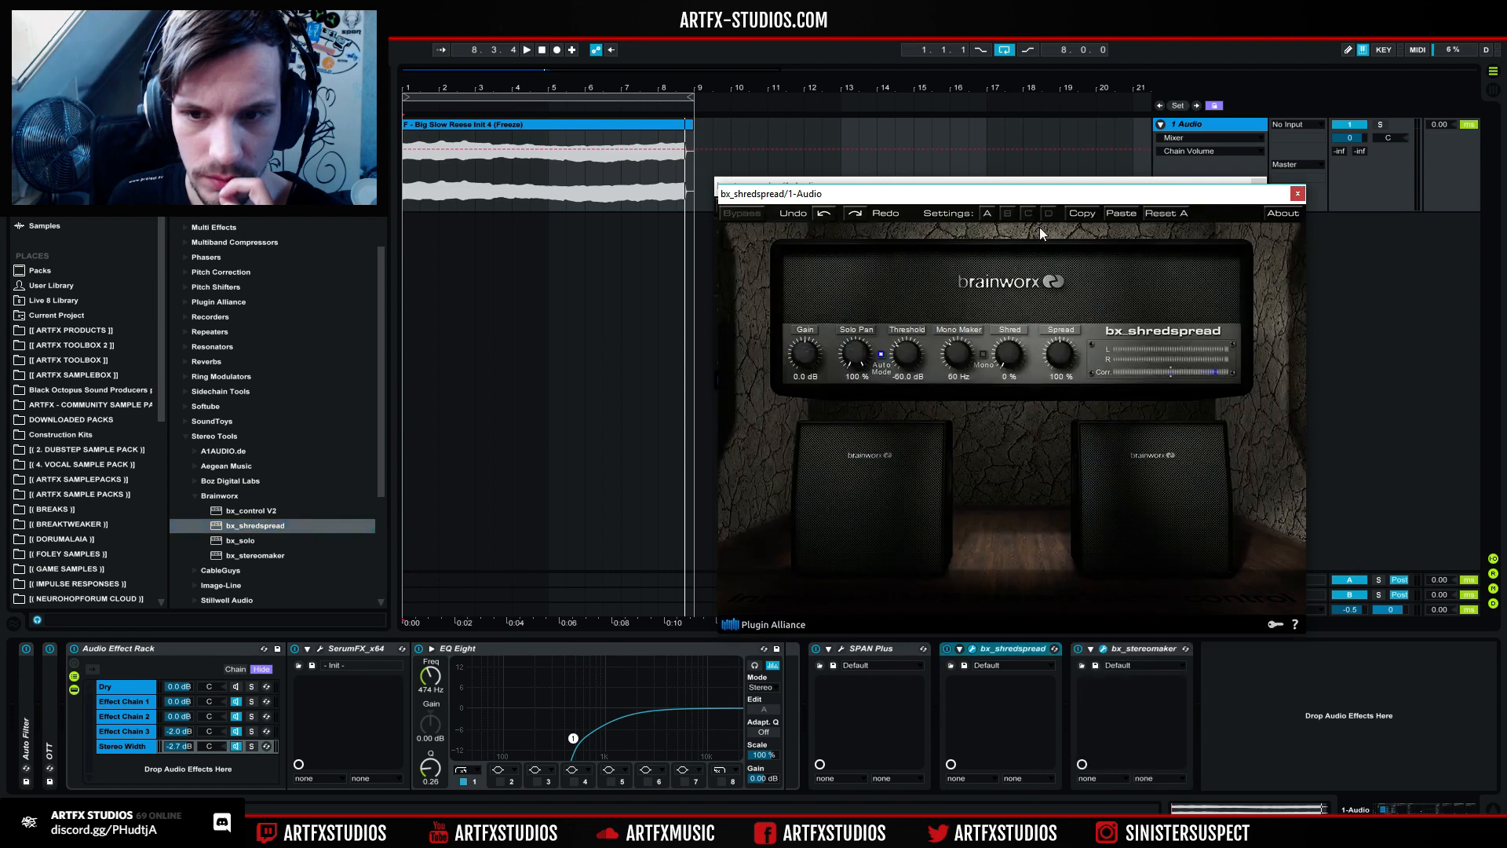
click(1298, 194)
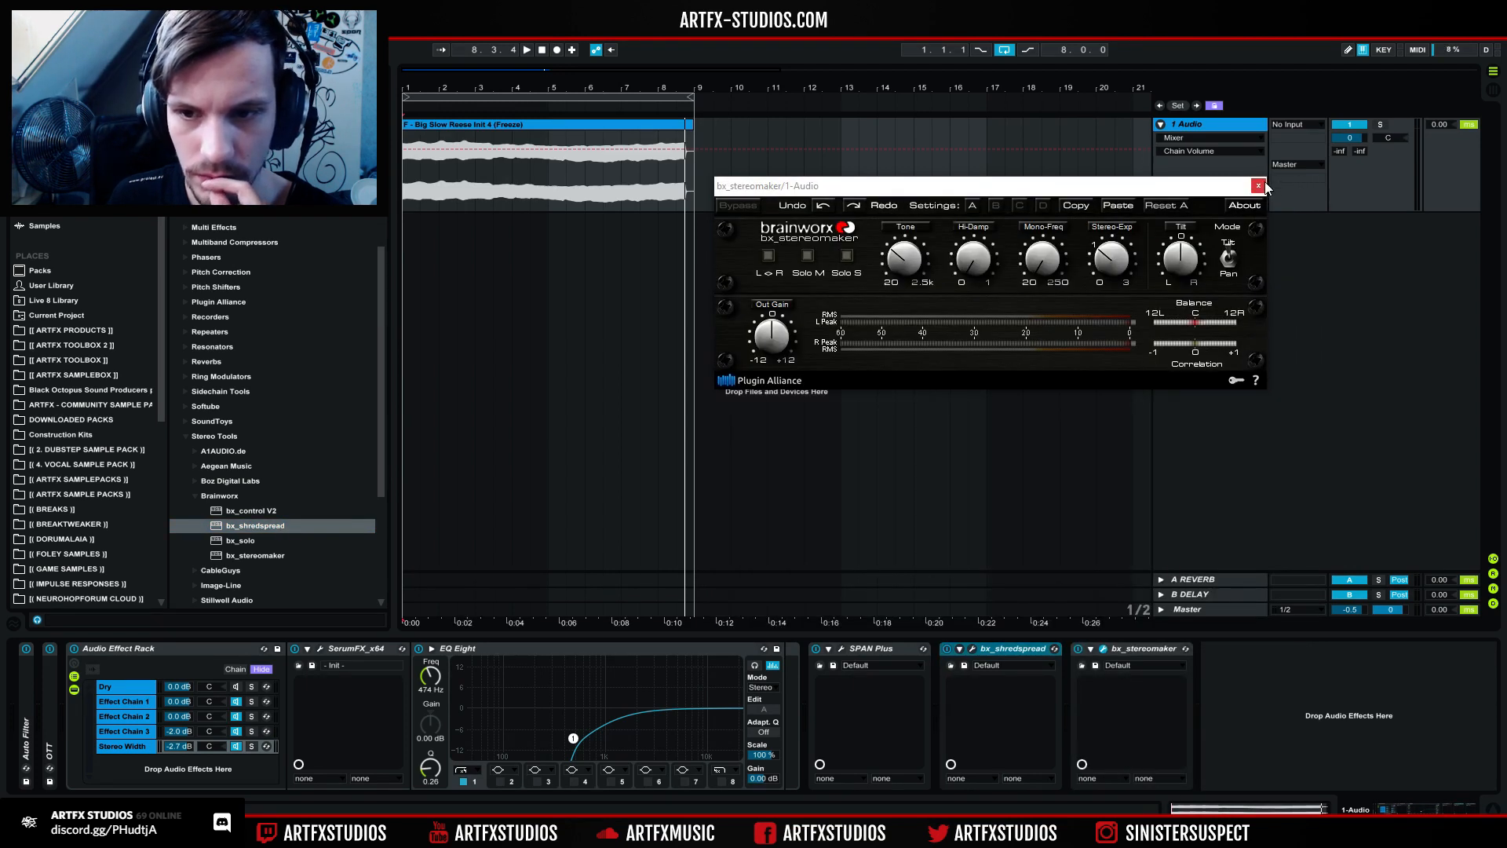
click(1258, 186)
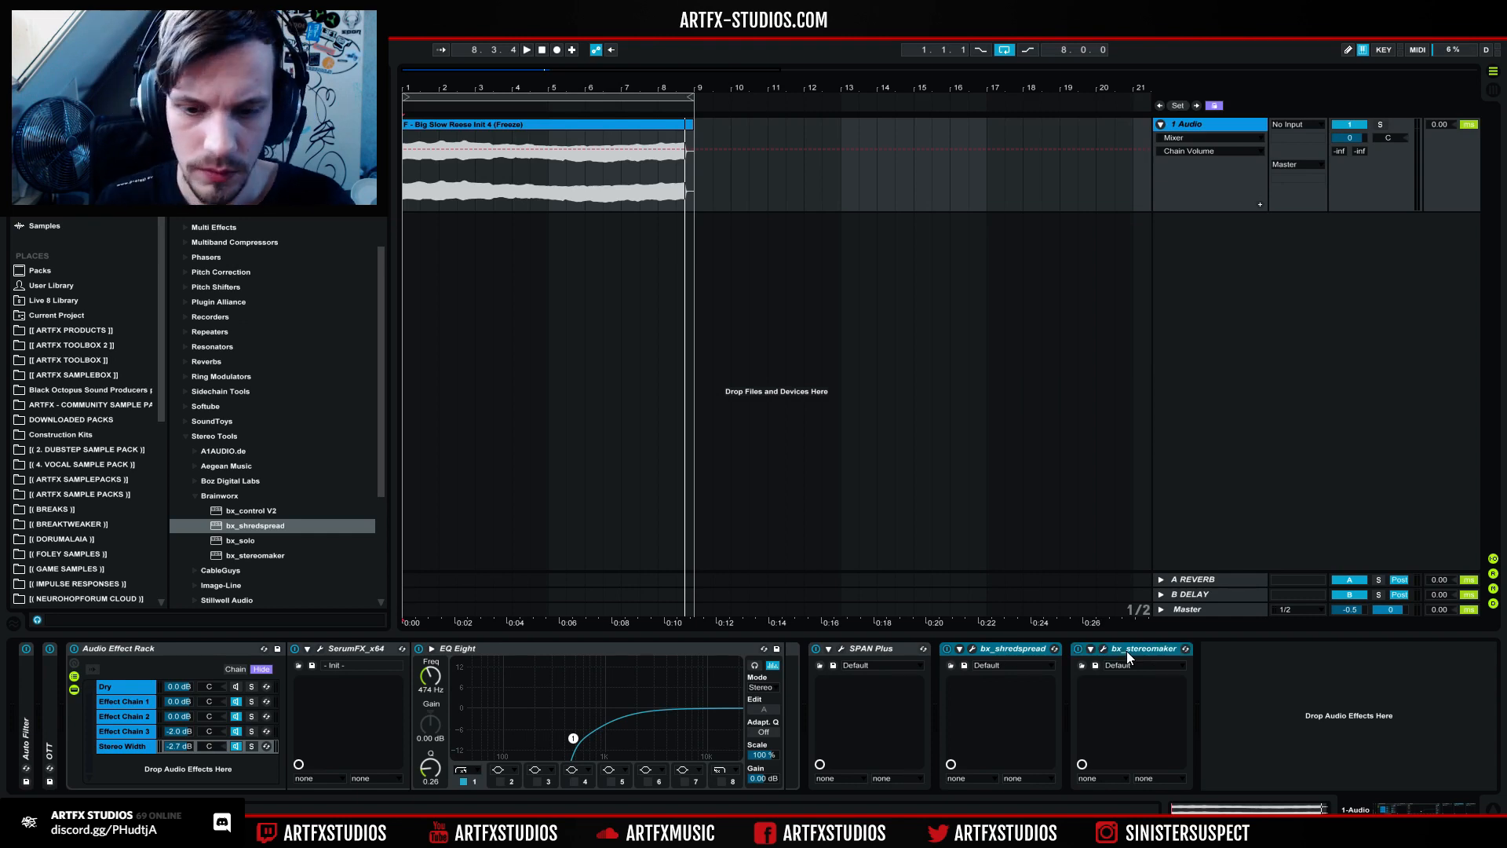
key(Delete)
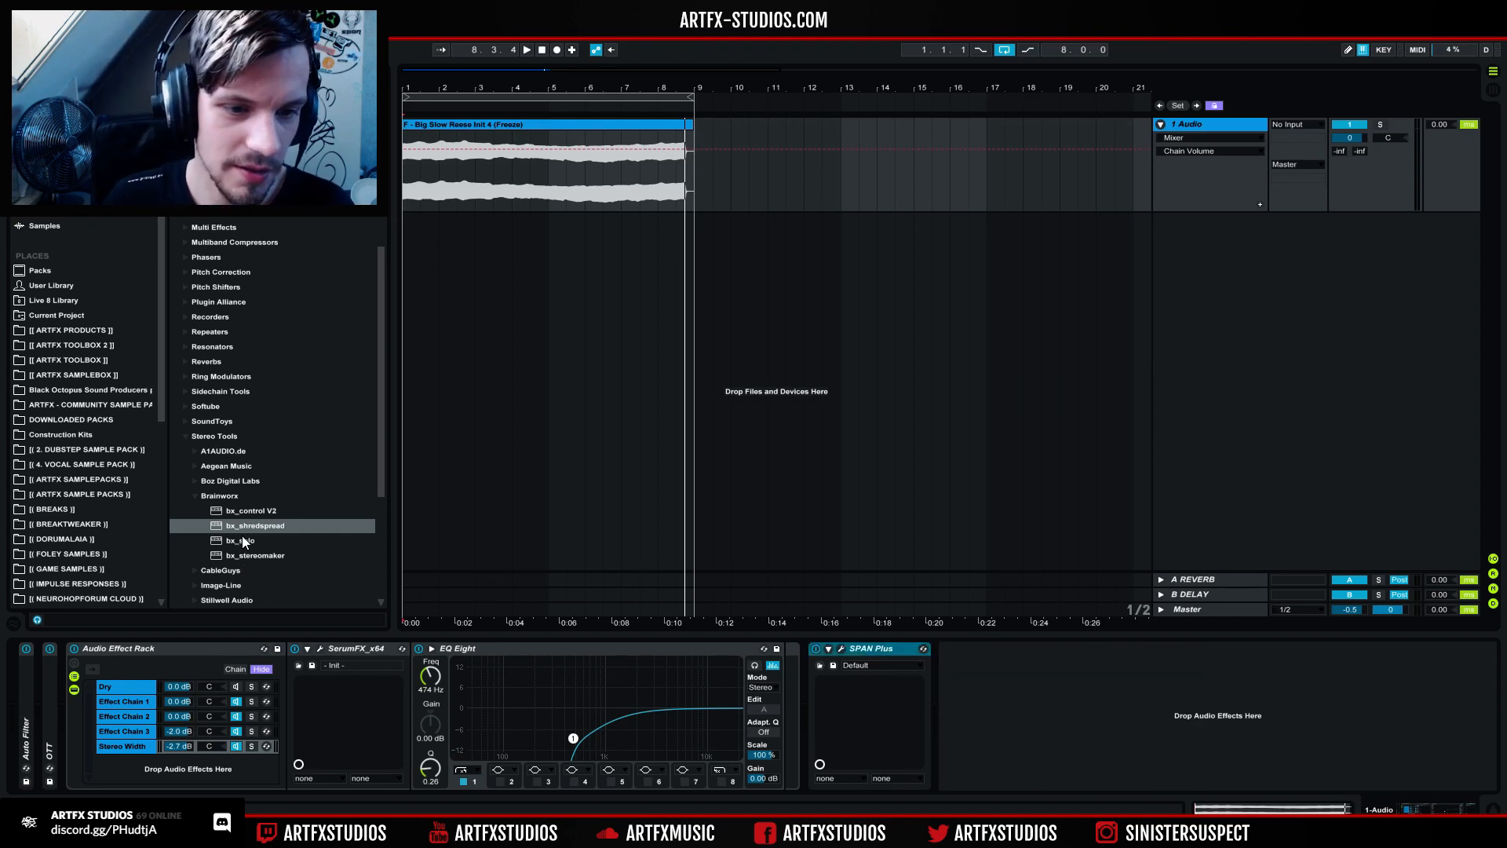
Step: Try bx_solo after SPAN Plus, hide its window and delete the device
drag(238, 540, 1034, 697)
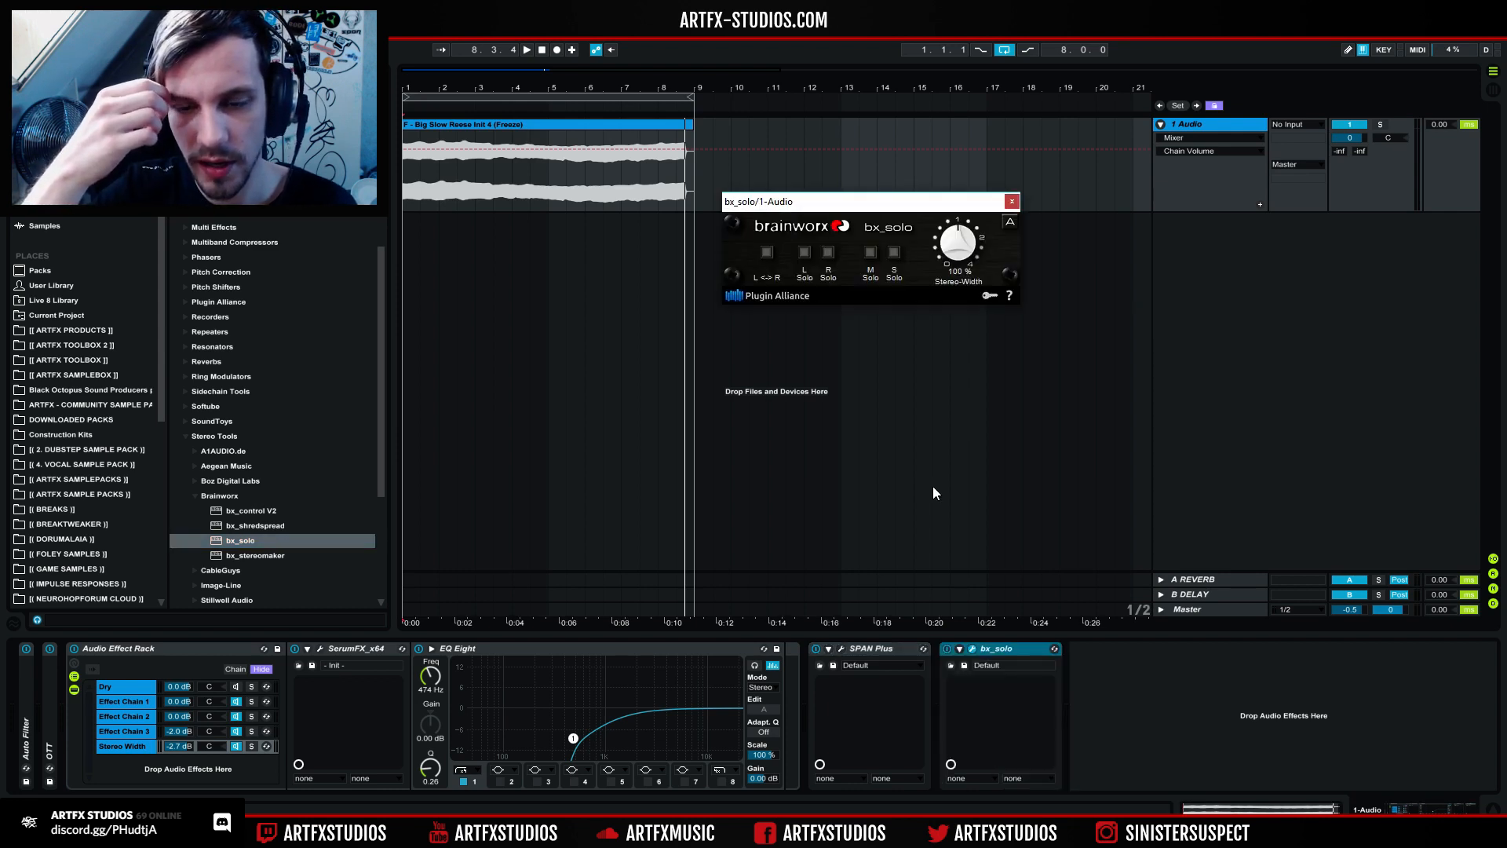
click(1010, 648)
key(ctrl+alt+p)
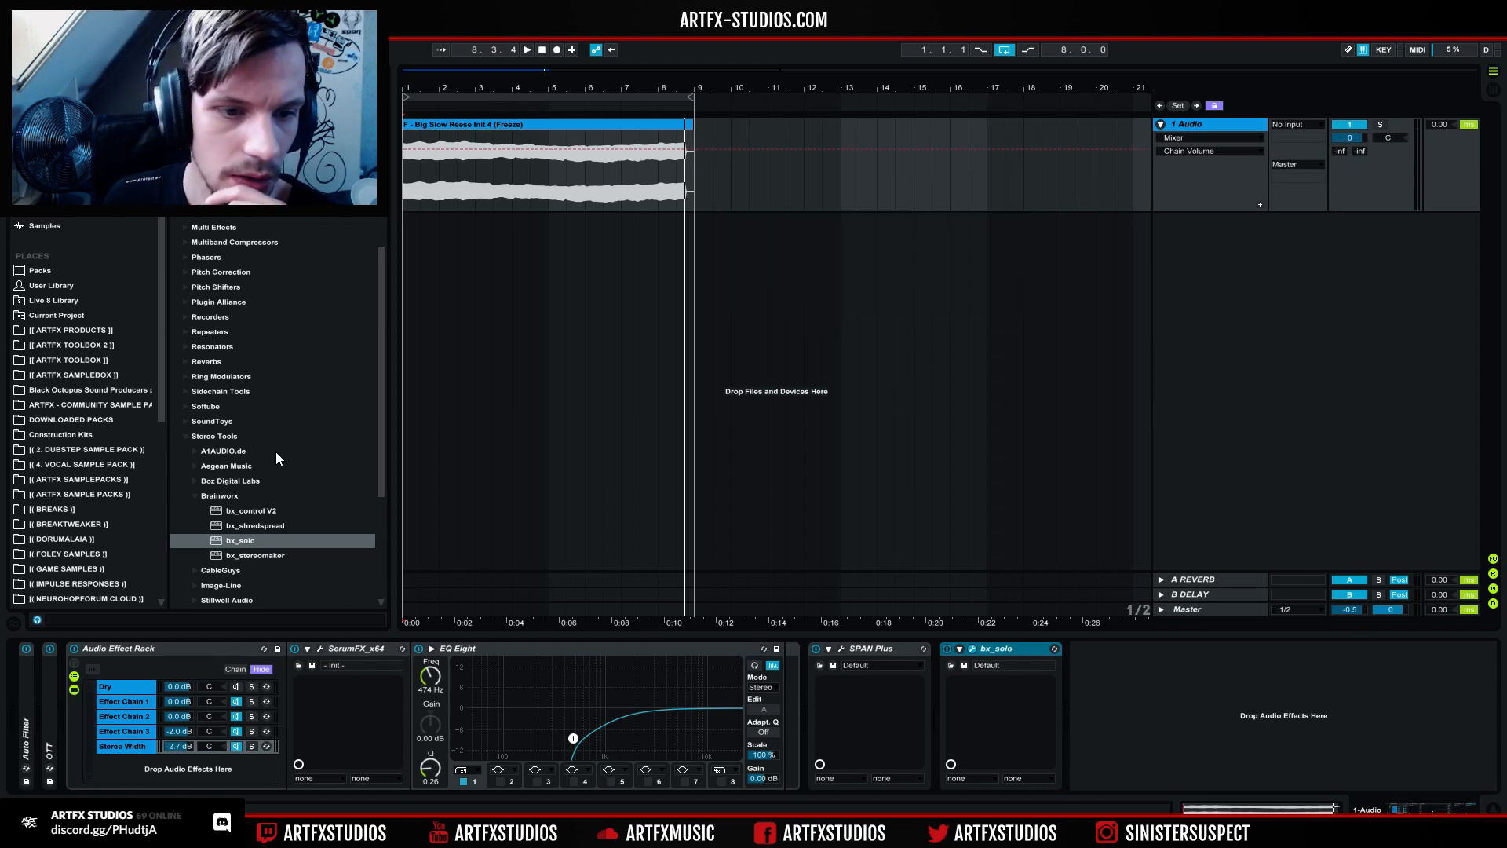
key(Delete)
Step: Look through the other Stereo Tools vendor folders and add A1StereoControl-x64 from A1AUDIO.de after SPAN Plus, repositioning its window
scroll(237, 482, down, 5)
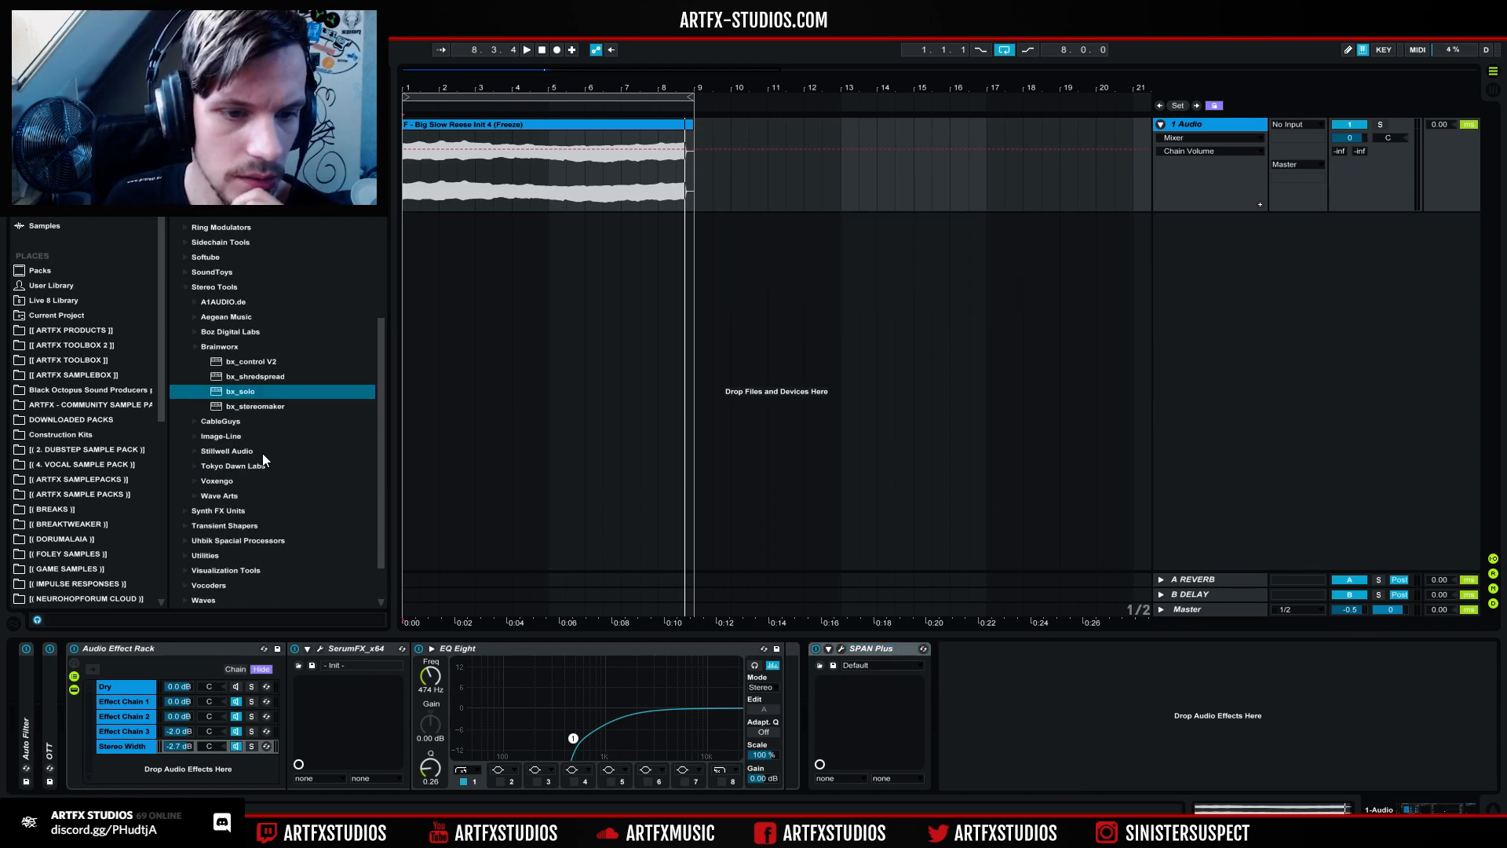
click(194, 478)
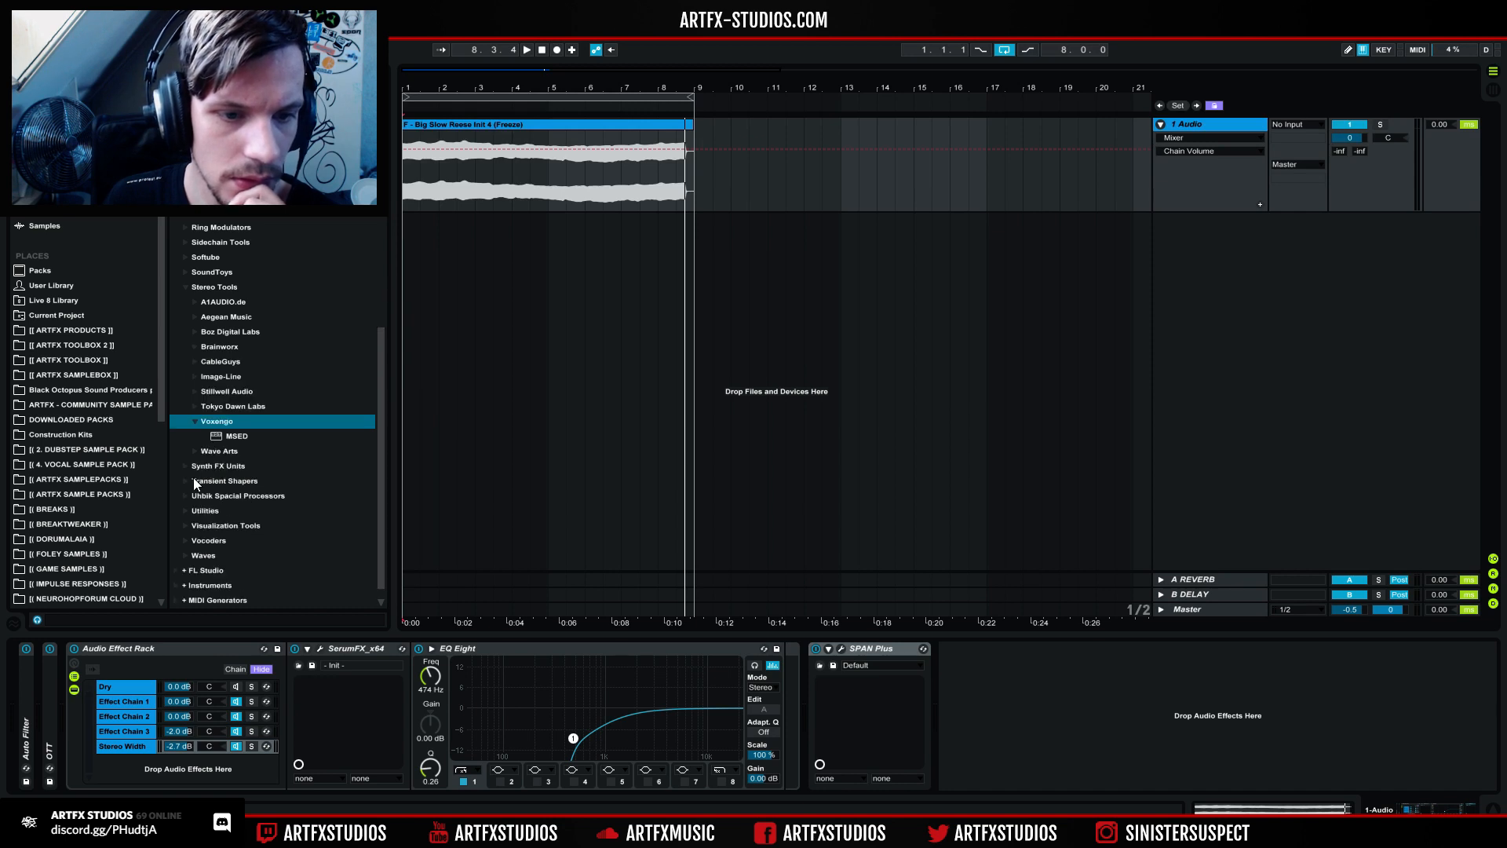
click(196, 391)
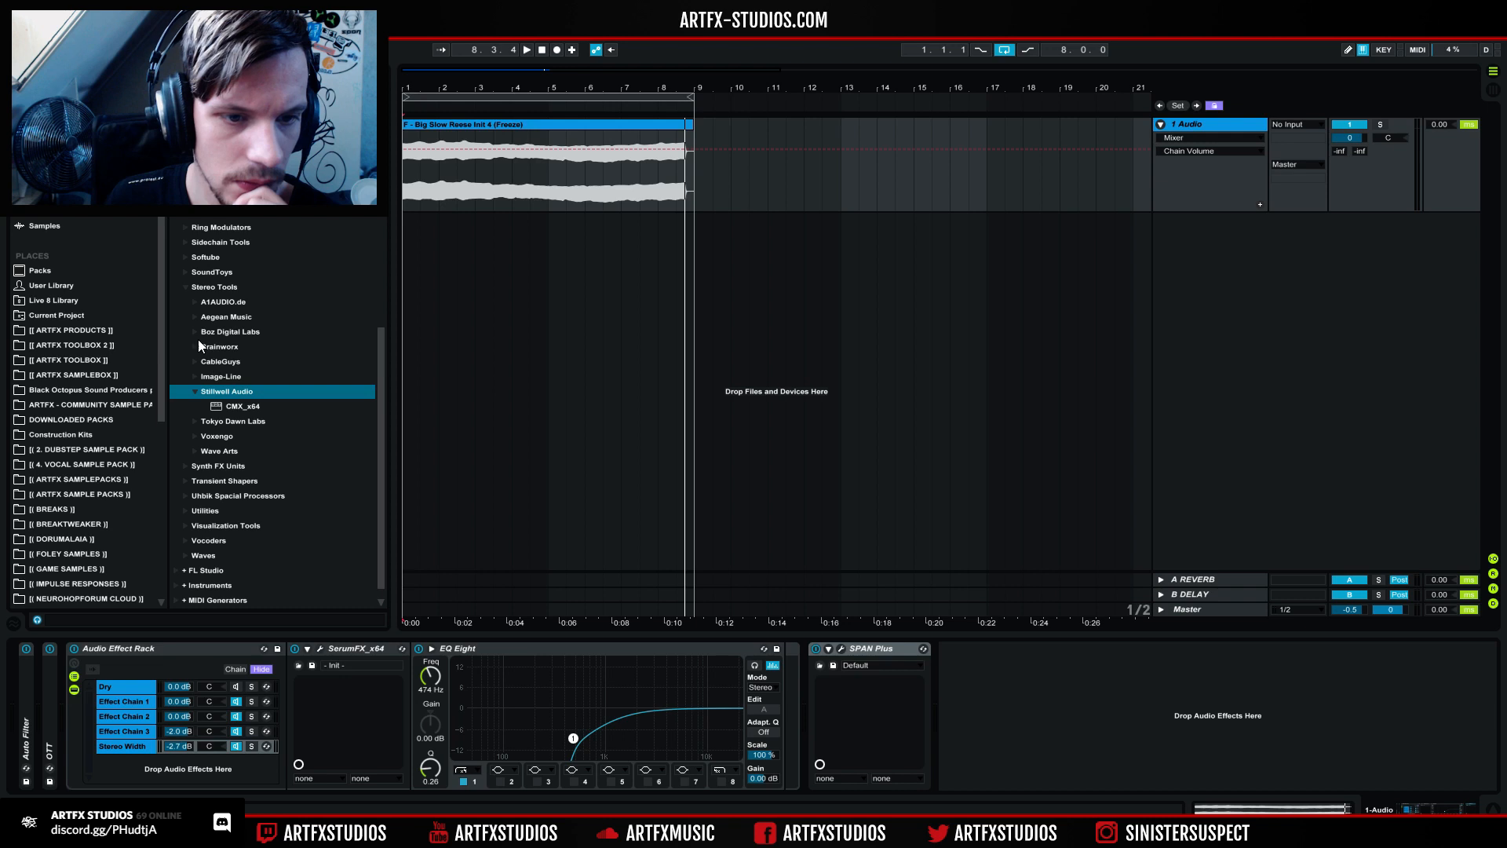
click(193, 332)
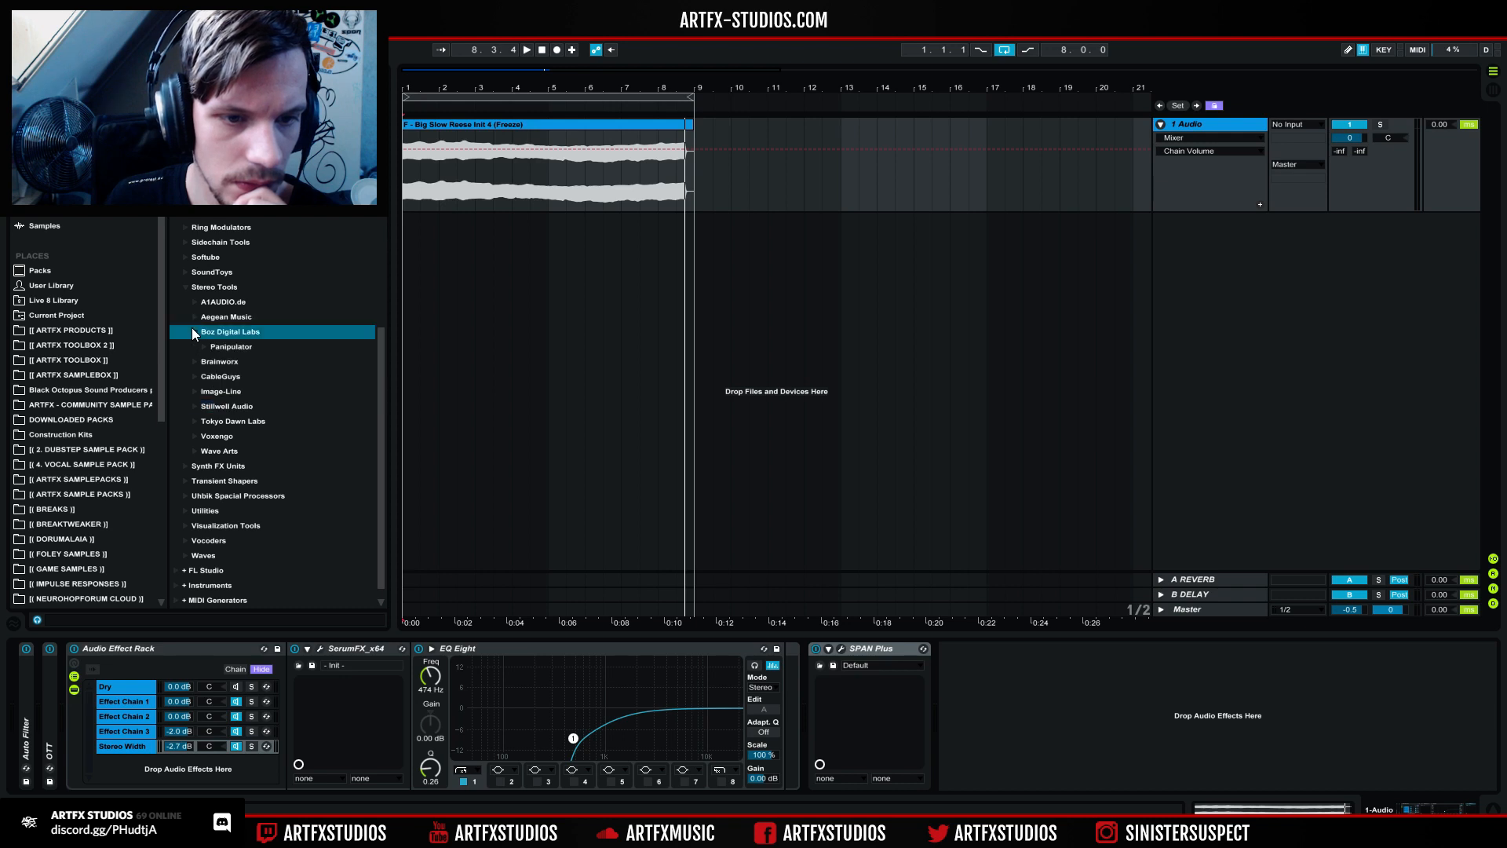
click(193, 314)
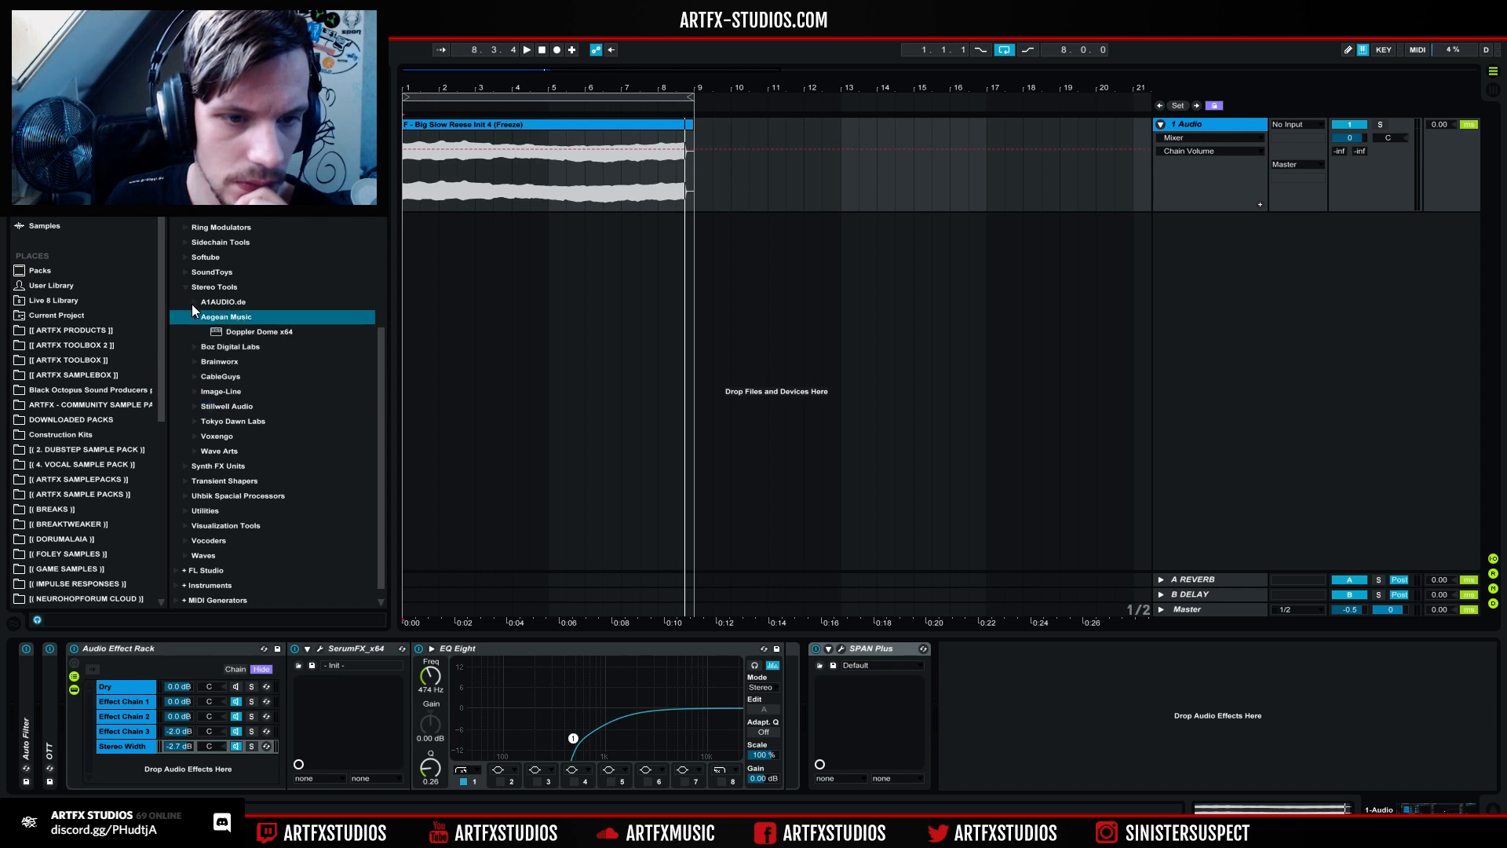
click(193, 303)
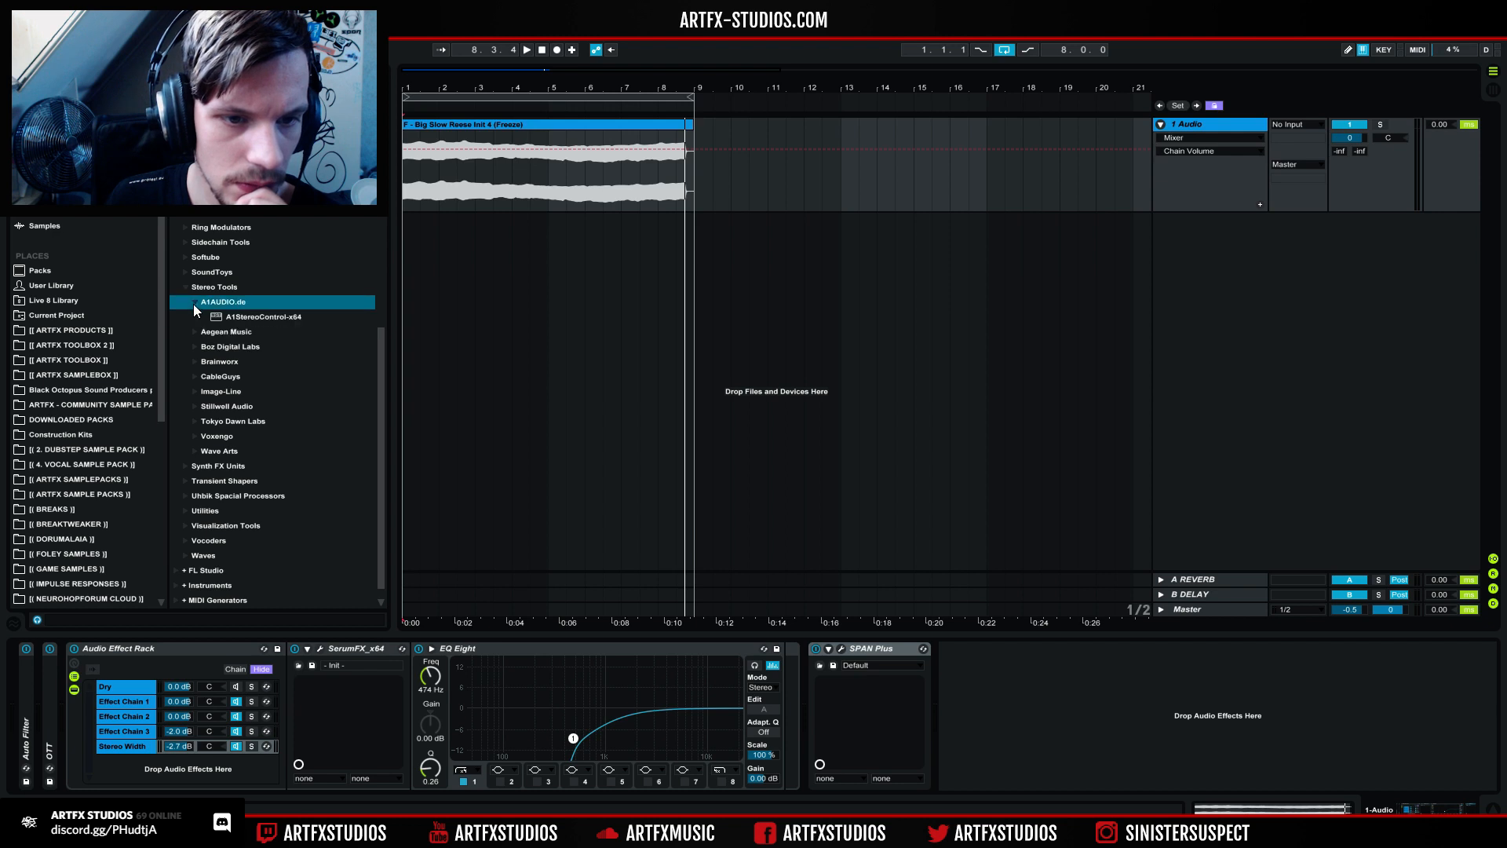
drag(232, 316, 1033, 678)
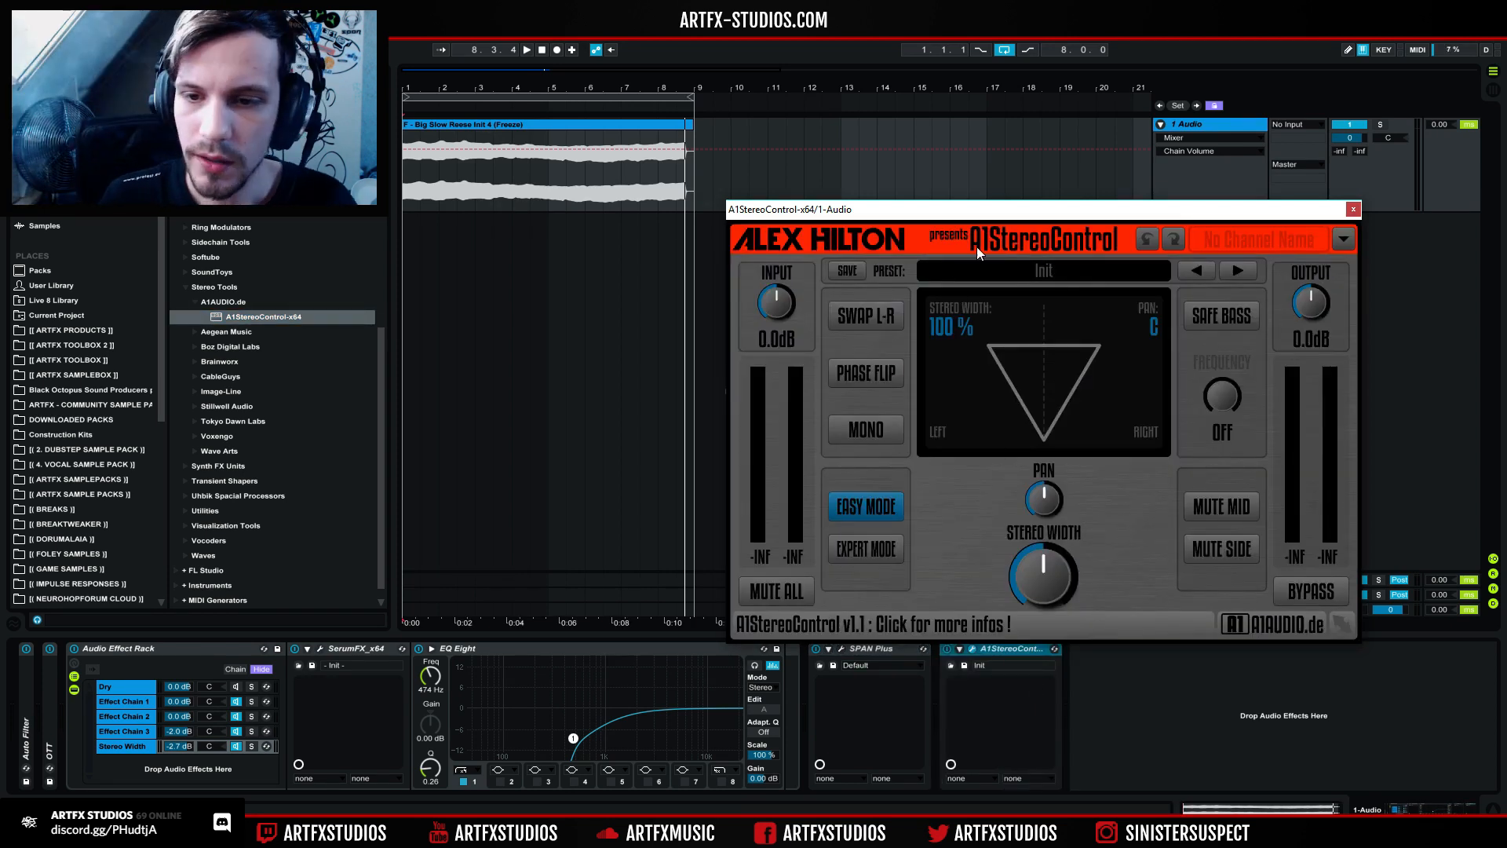
drag(989, 210, 751, 298)
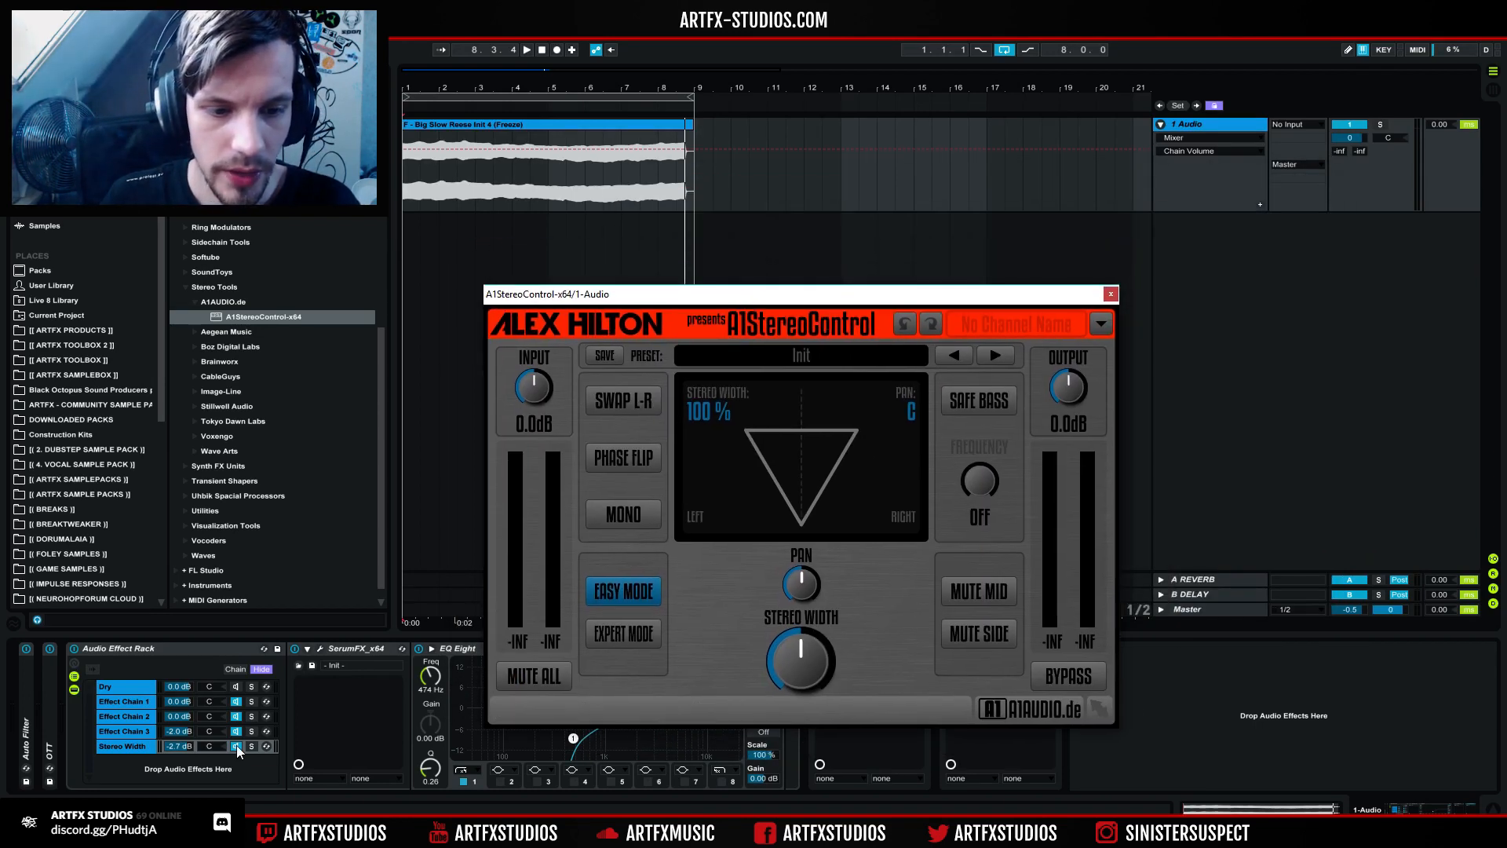
Step: Lower the Stereo Width chain's volume to -inf dB, play the loop, and glance at A1StereoControl's expert mode before returning to easy mode
drag(179, 747, 179, 824)
key(space)
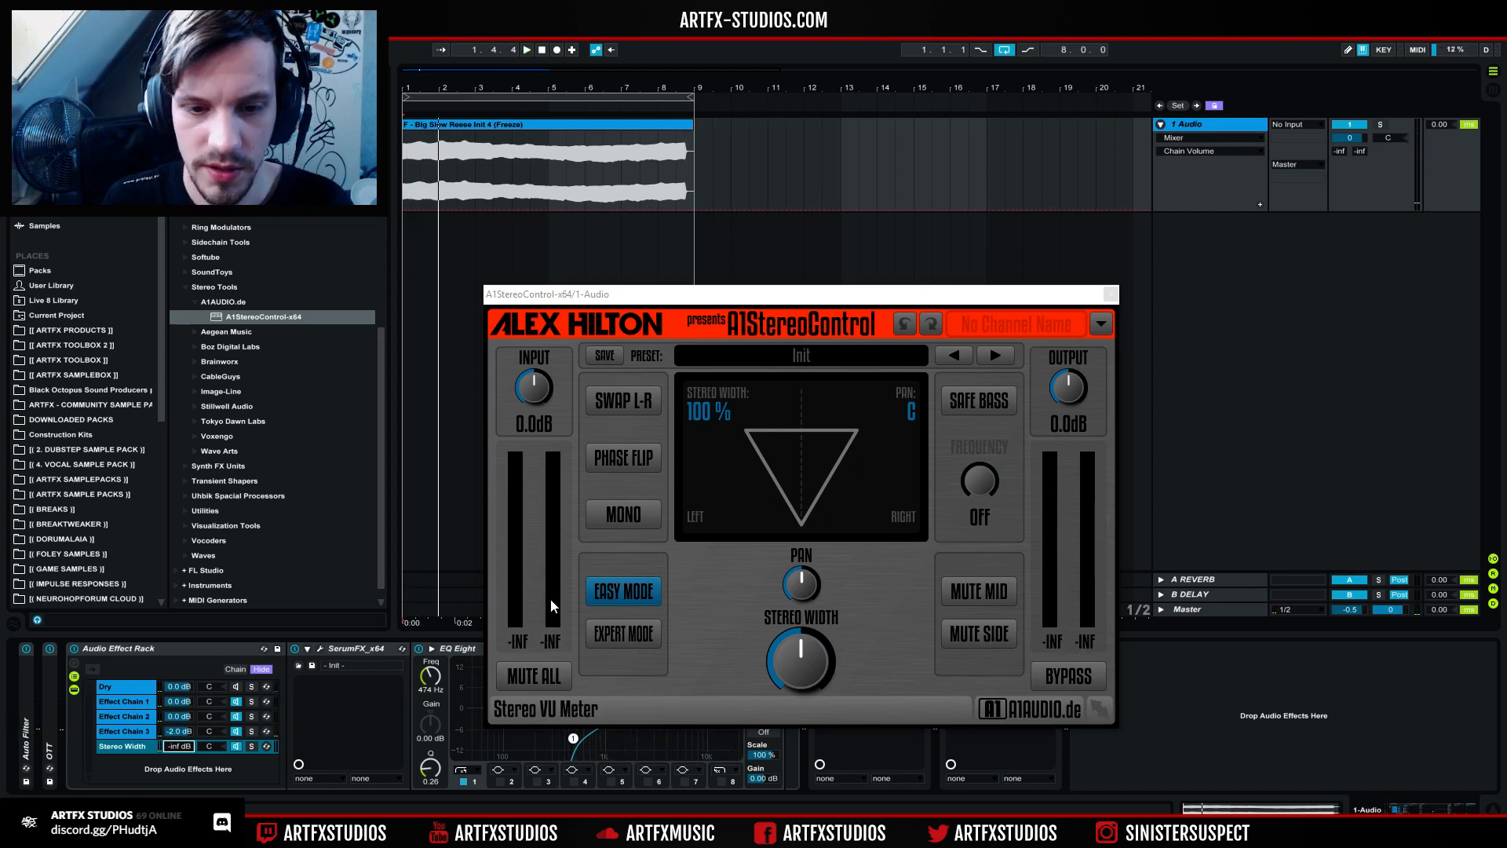
click(618, 633)
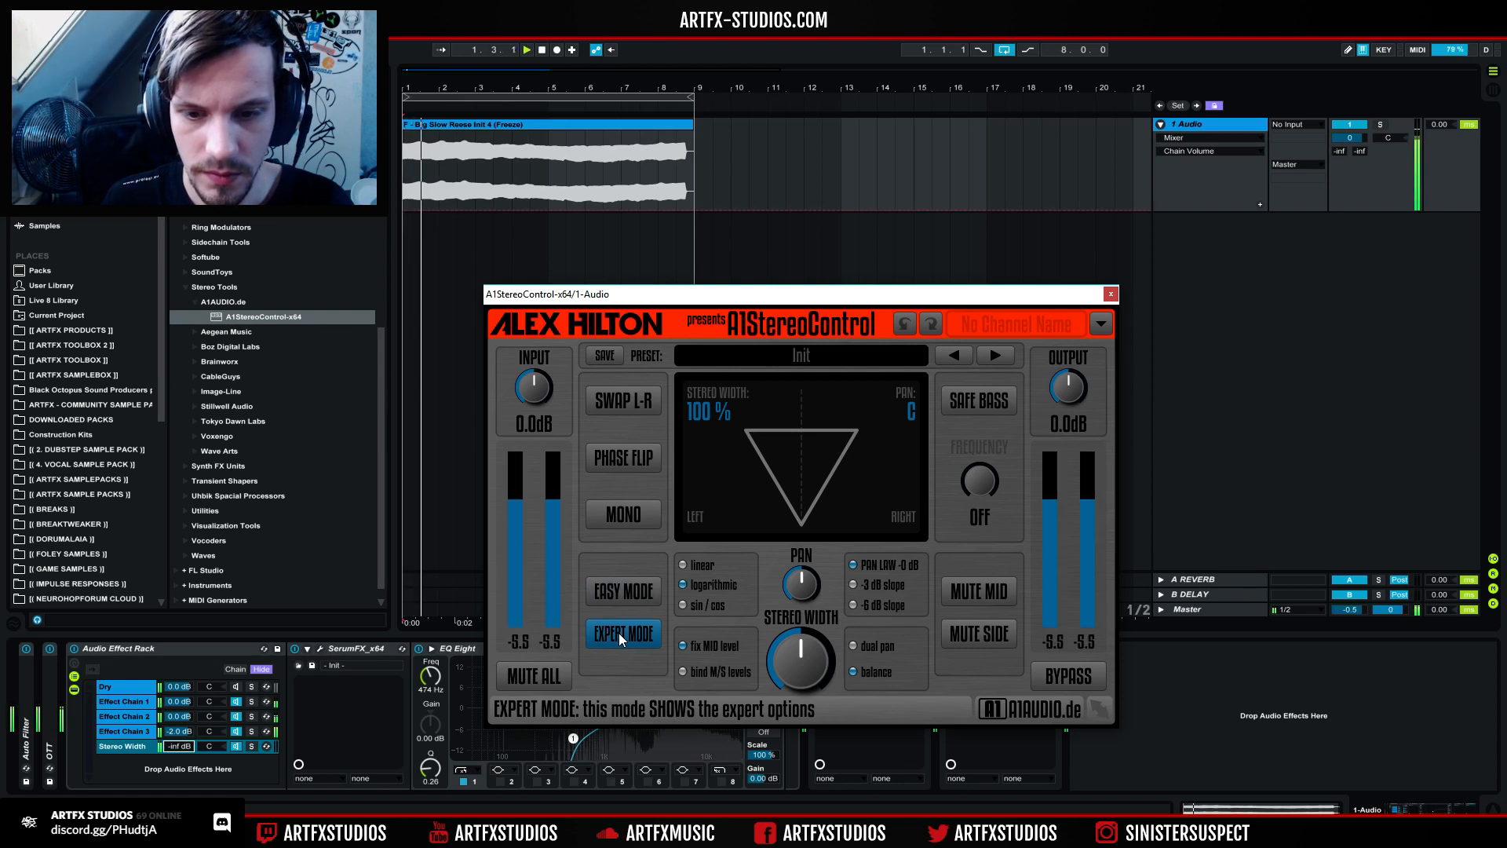
click(623, 590)
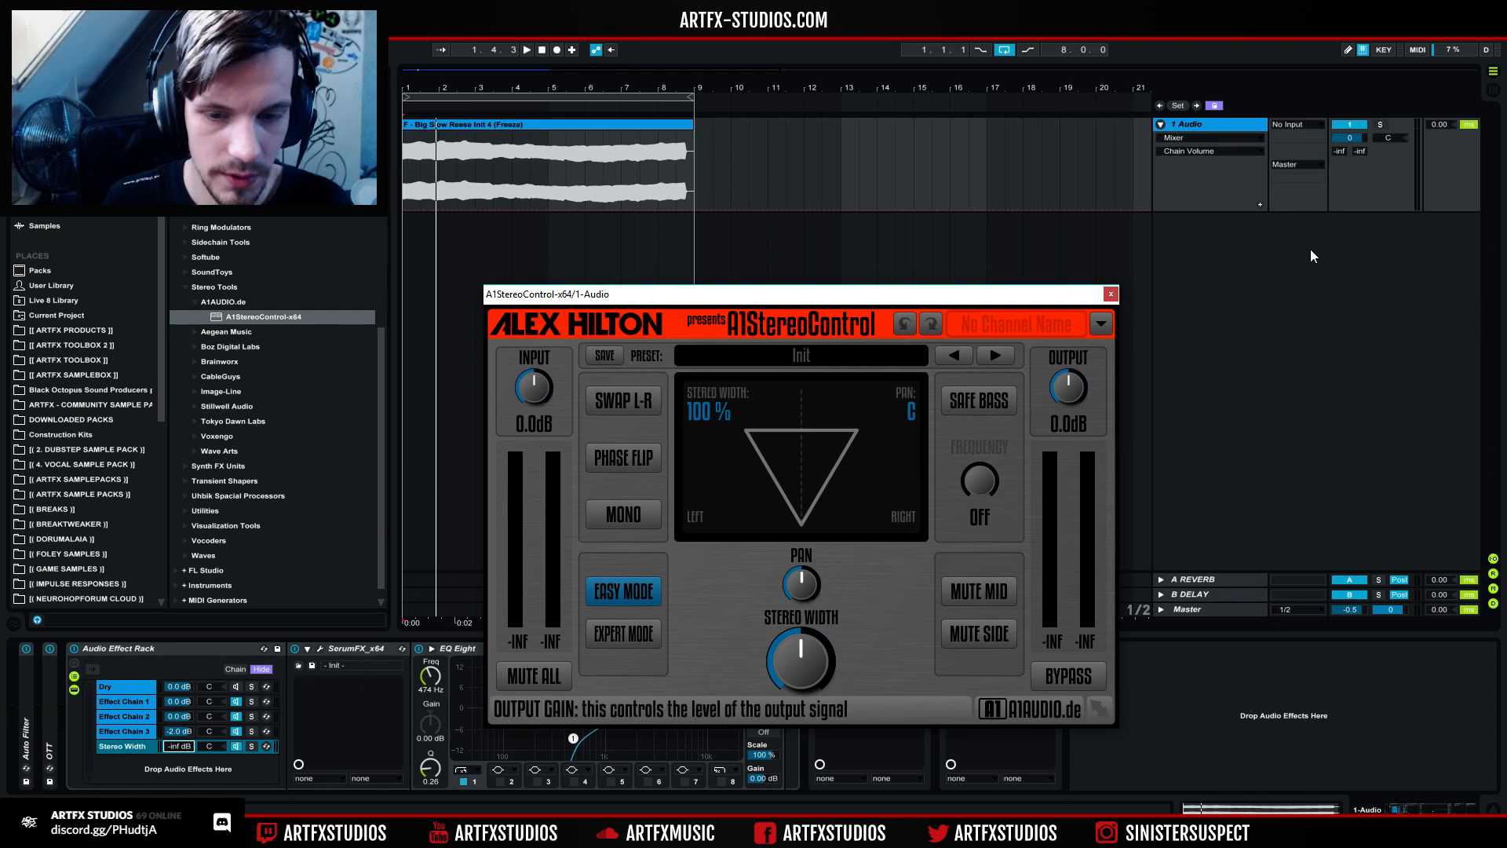
Step: Close the A1StereoControl window and delete the device from the end of the effect chain
drag(1047, 302, 1130, 187)
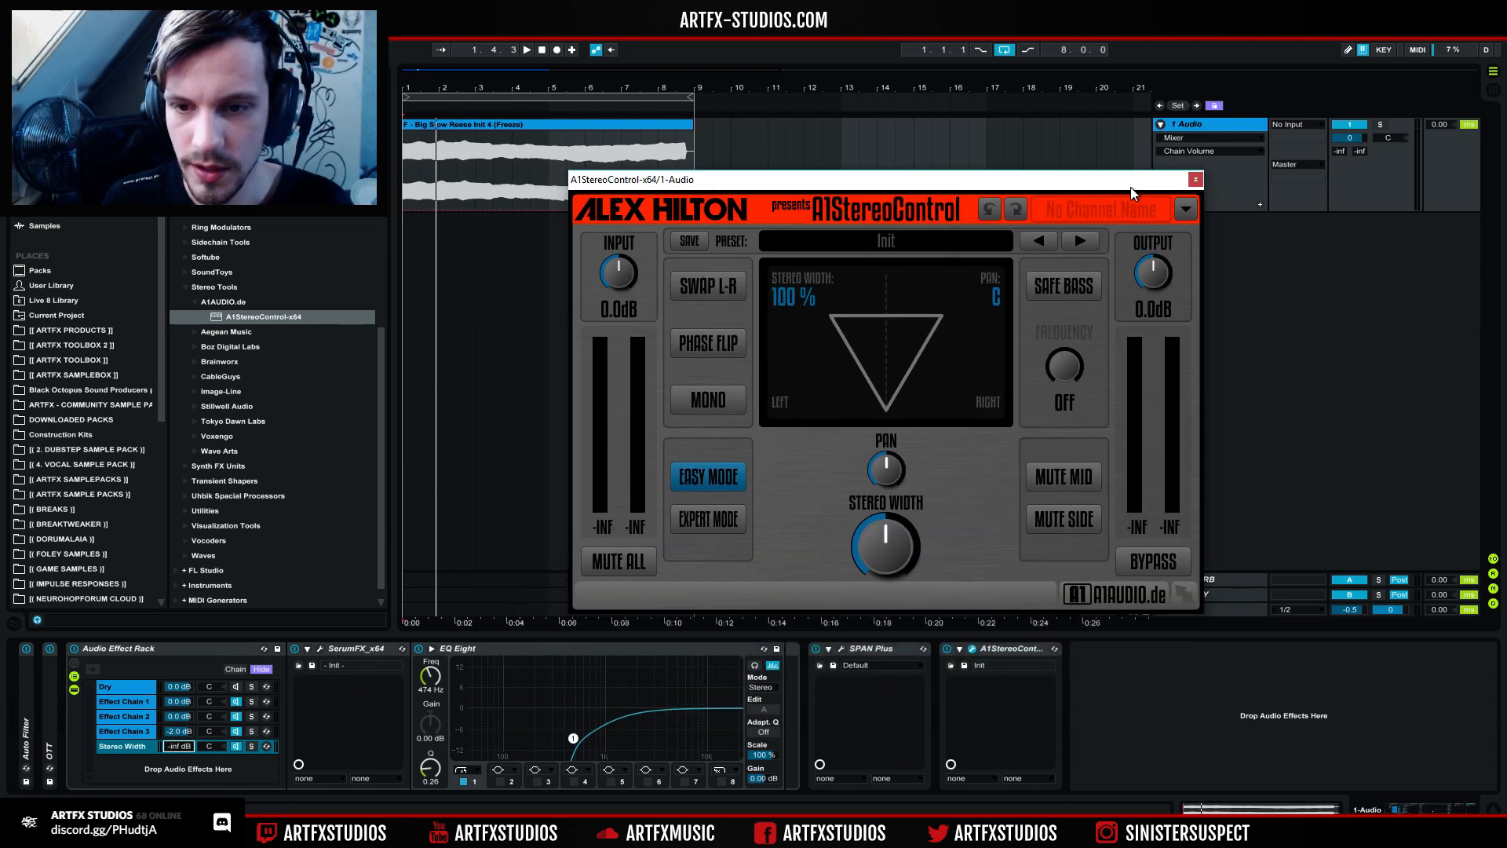
click(1018, 649)
key(ctrl+alt+p)
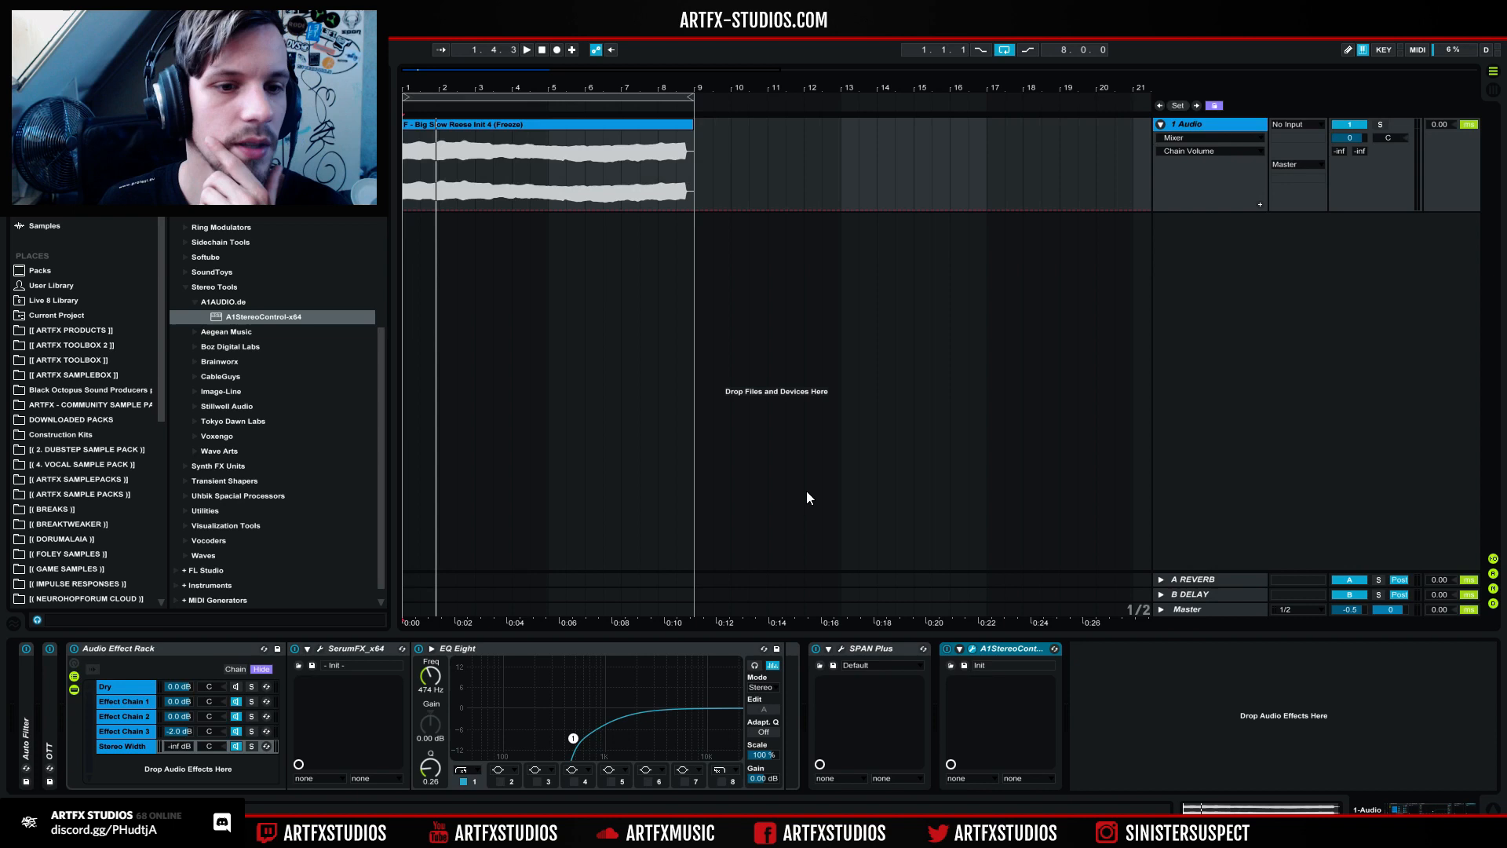
key(Delete)
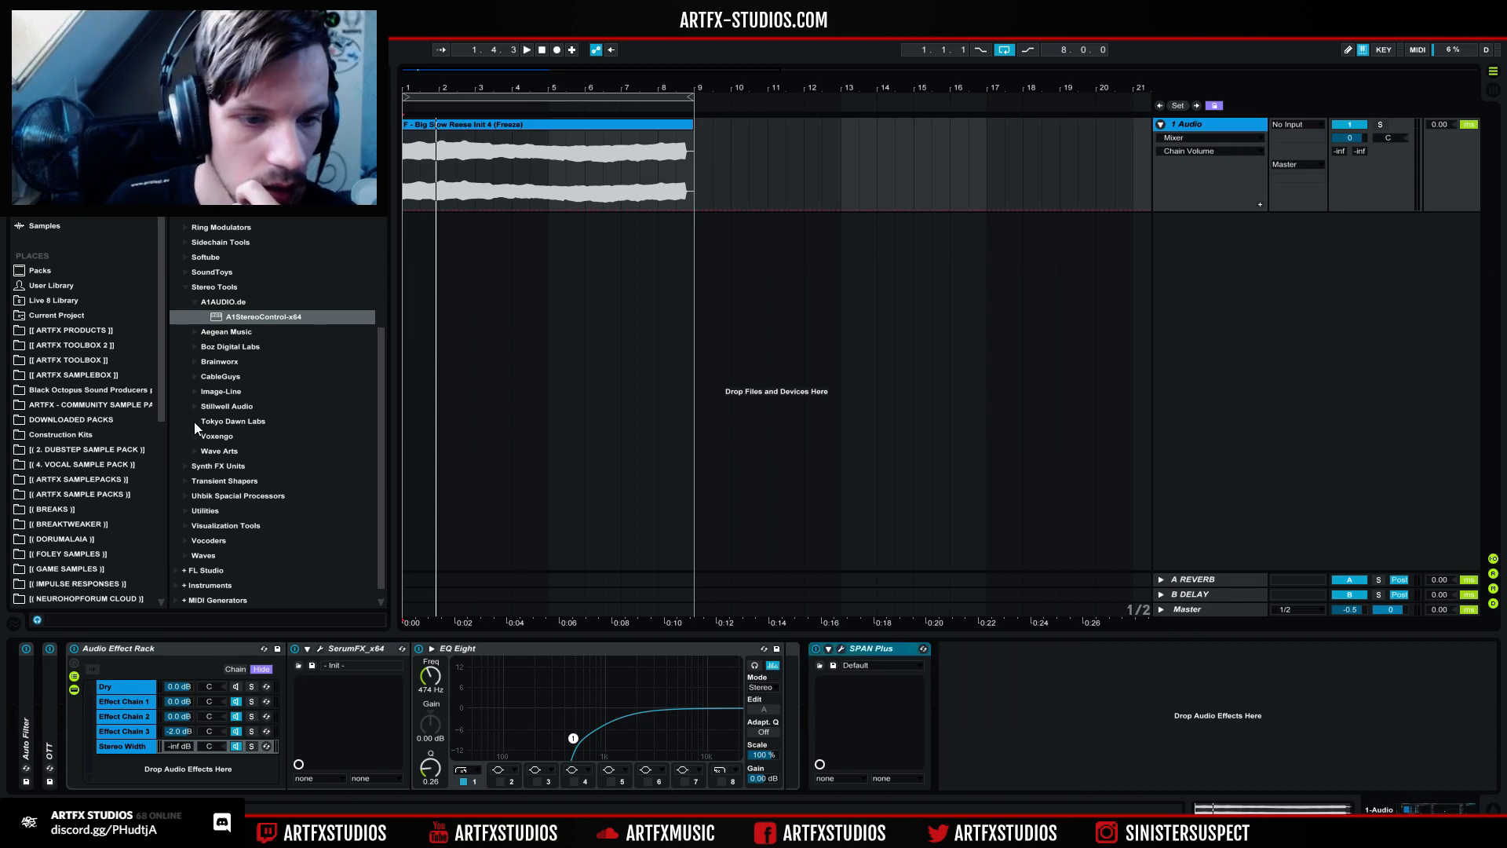
Step: Look through the Stereo Tools and Visualization Tools plugin folders for a plugin that displays the stereo image
click(194, 422)
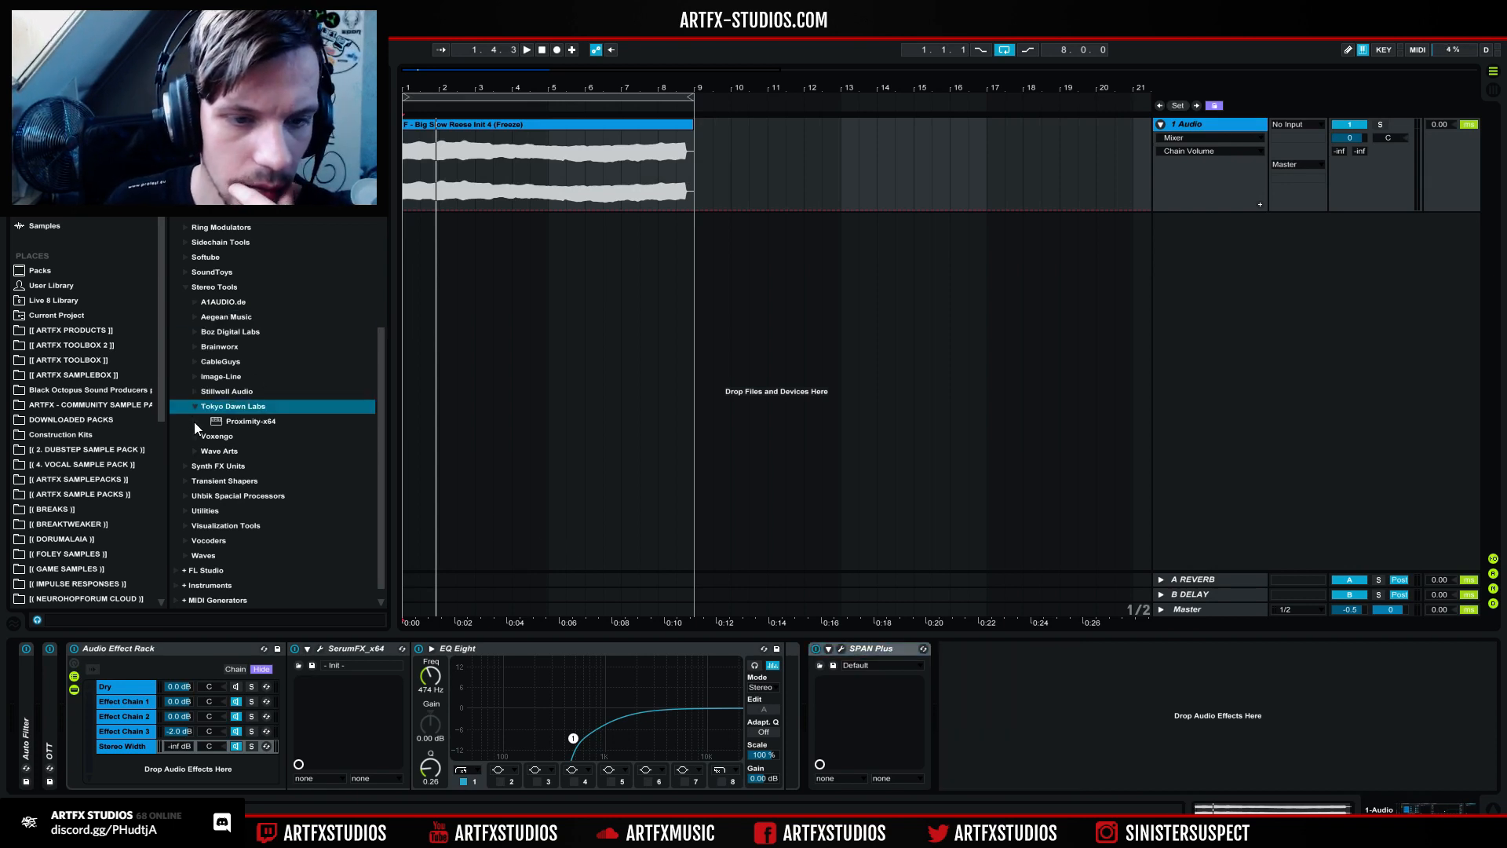
click(199, 376)
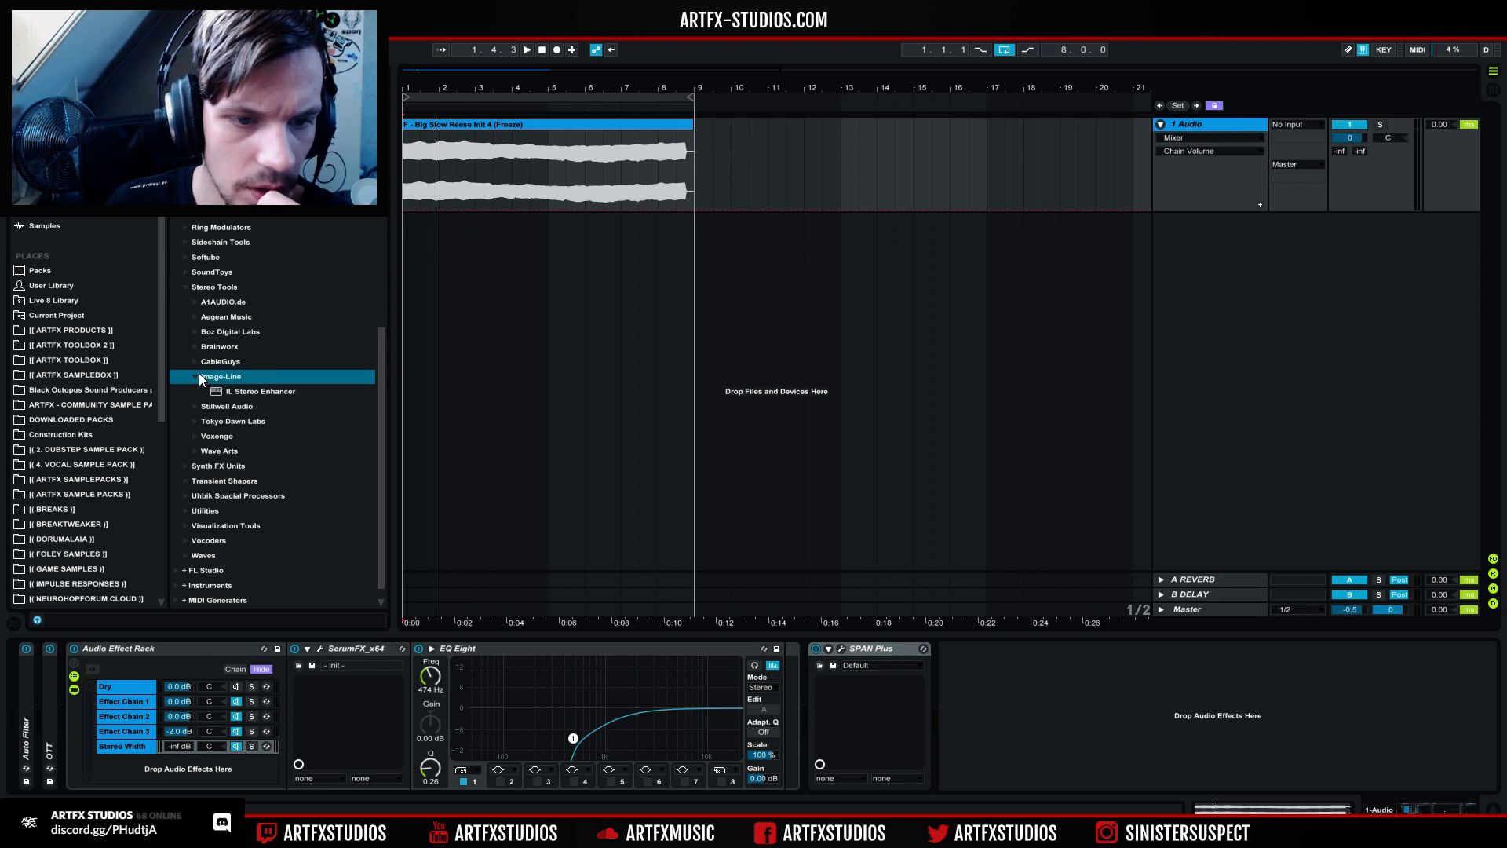
click(195, 361)
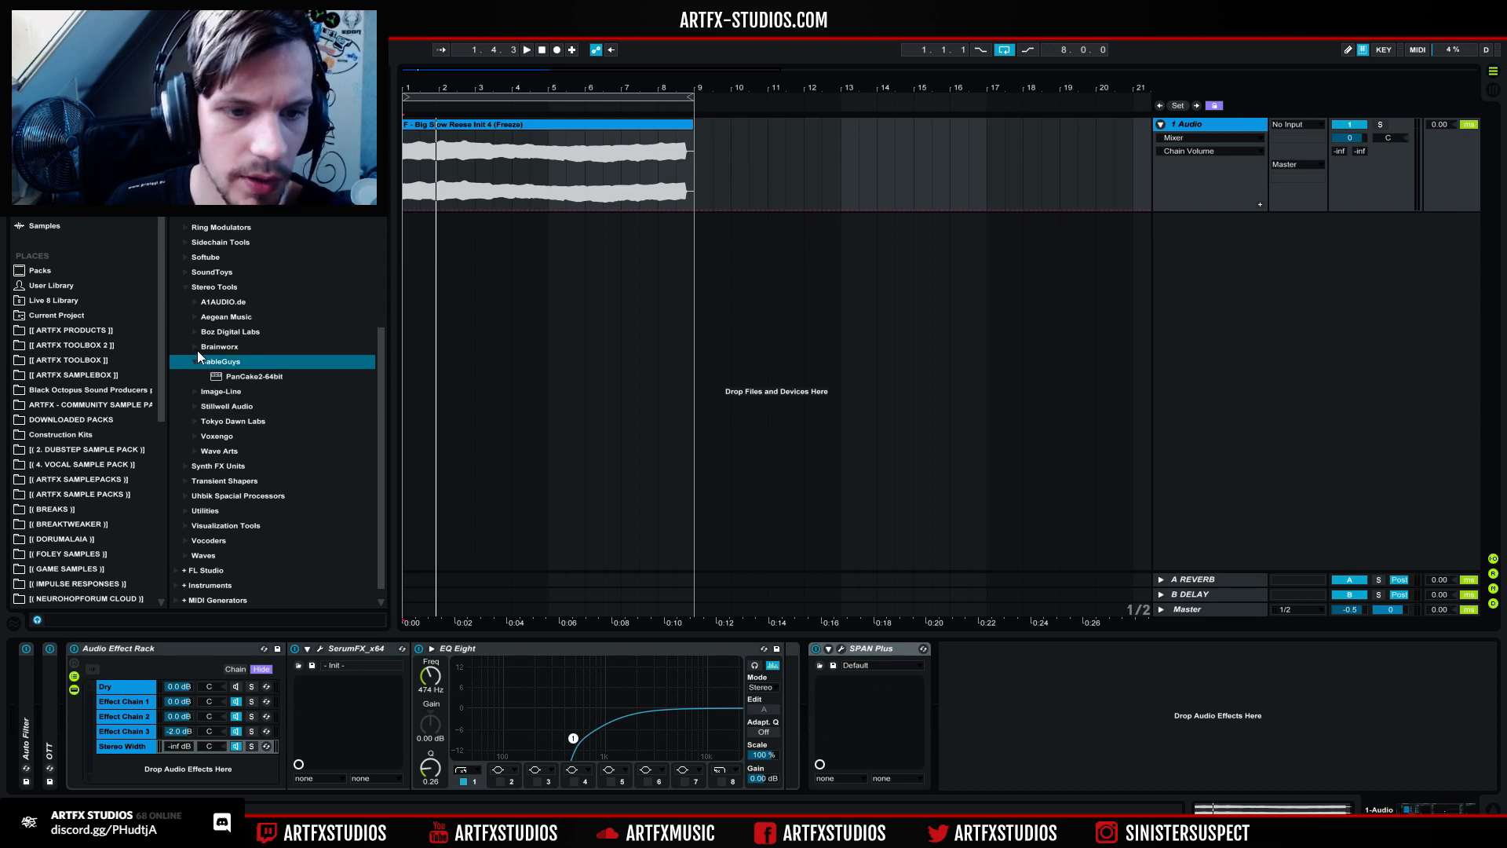
click(199, 342)
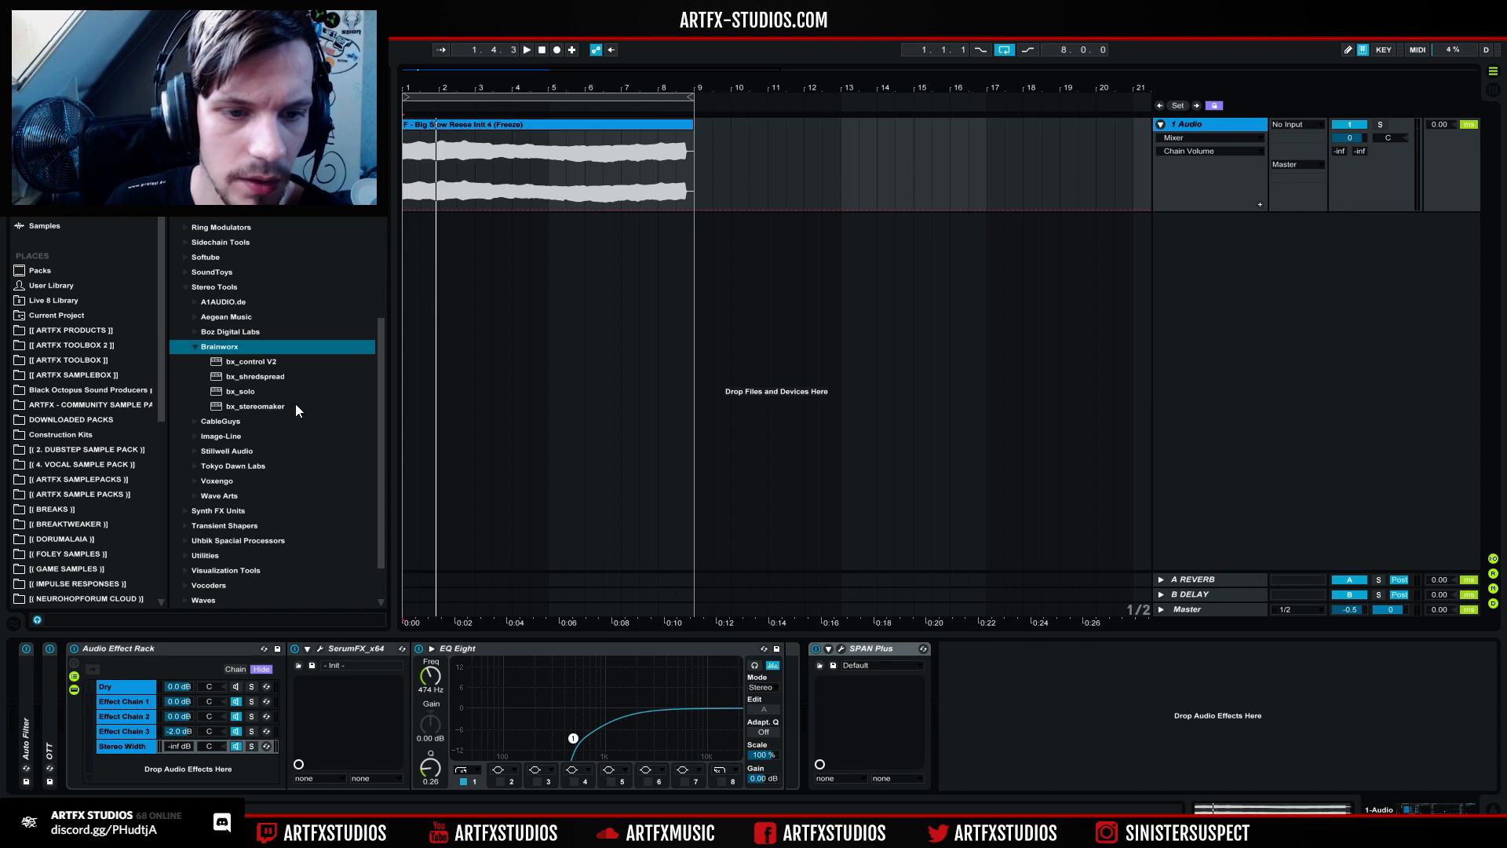
scroll(283, 419, down, 2)
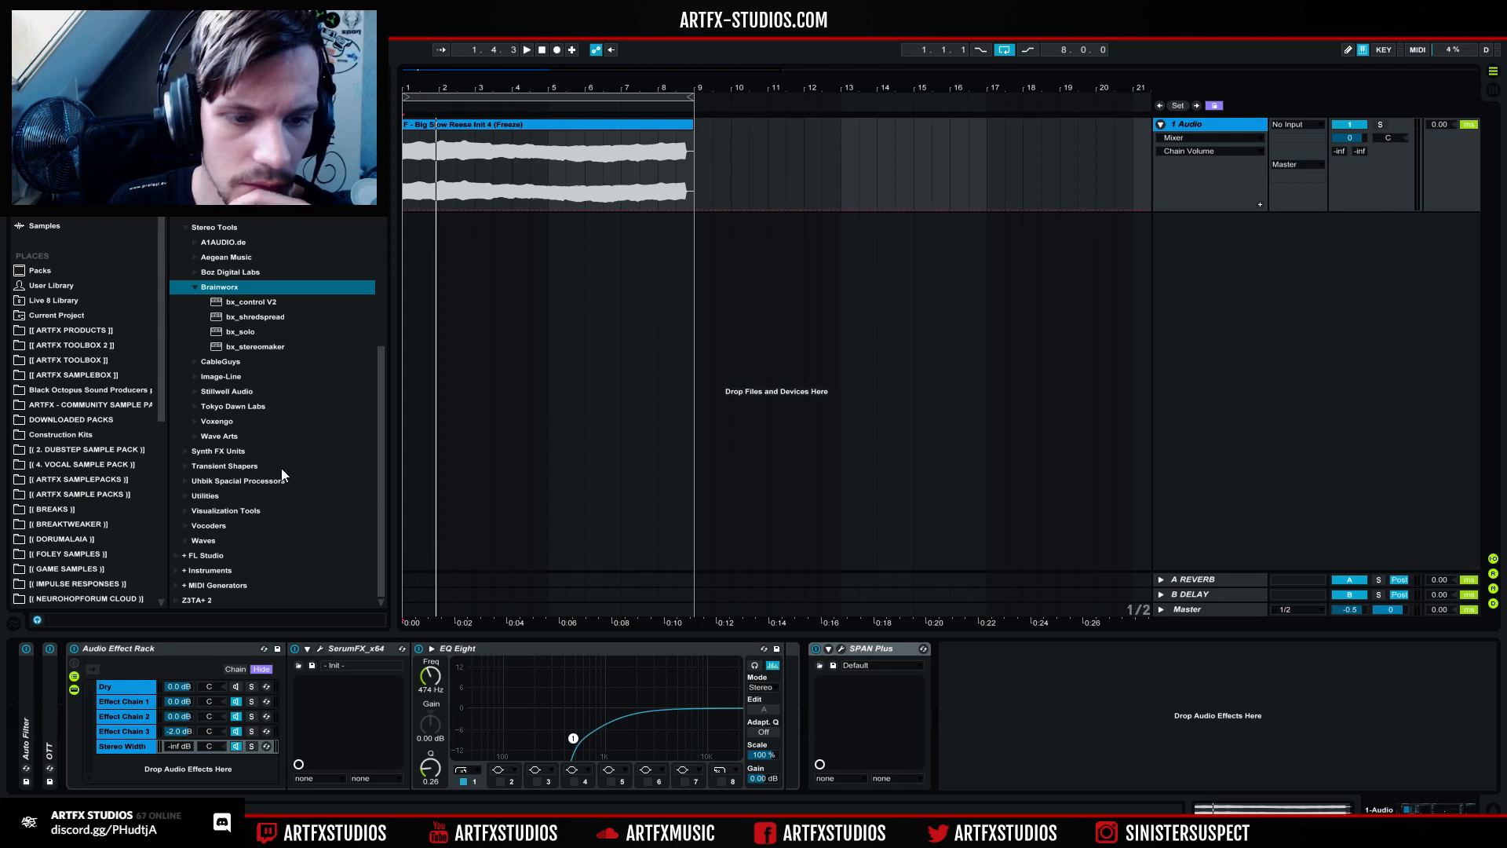
click(289, 510)
scroll(302, 447, down, 2)
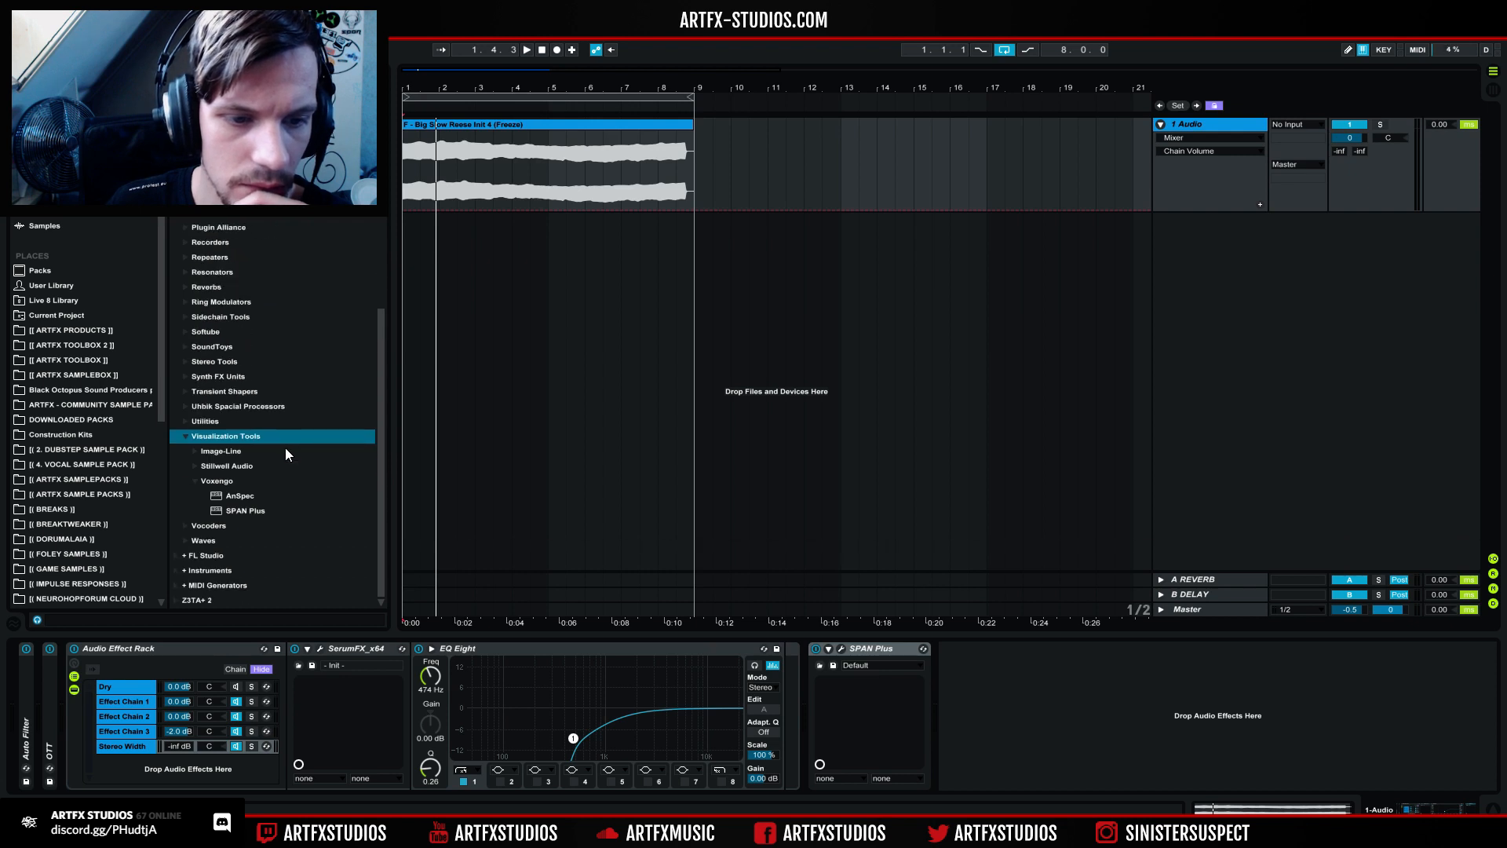
click(194, 466)
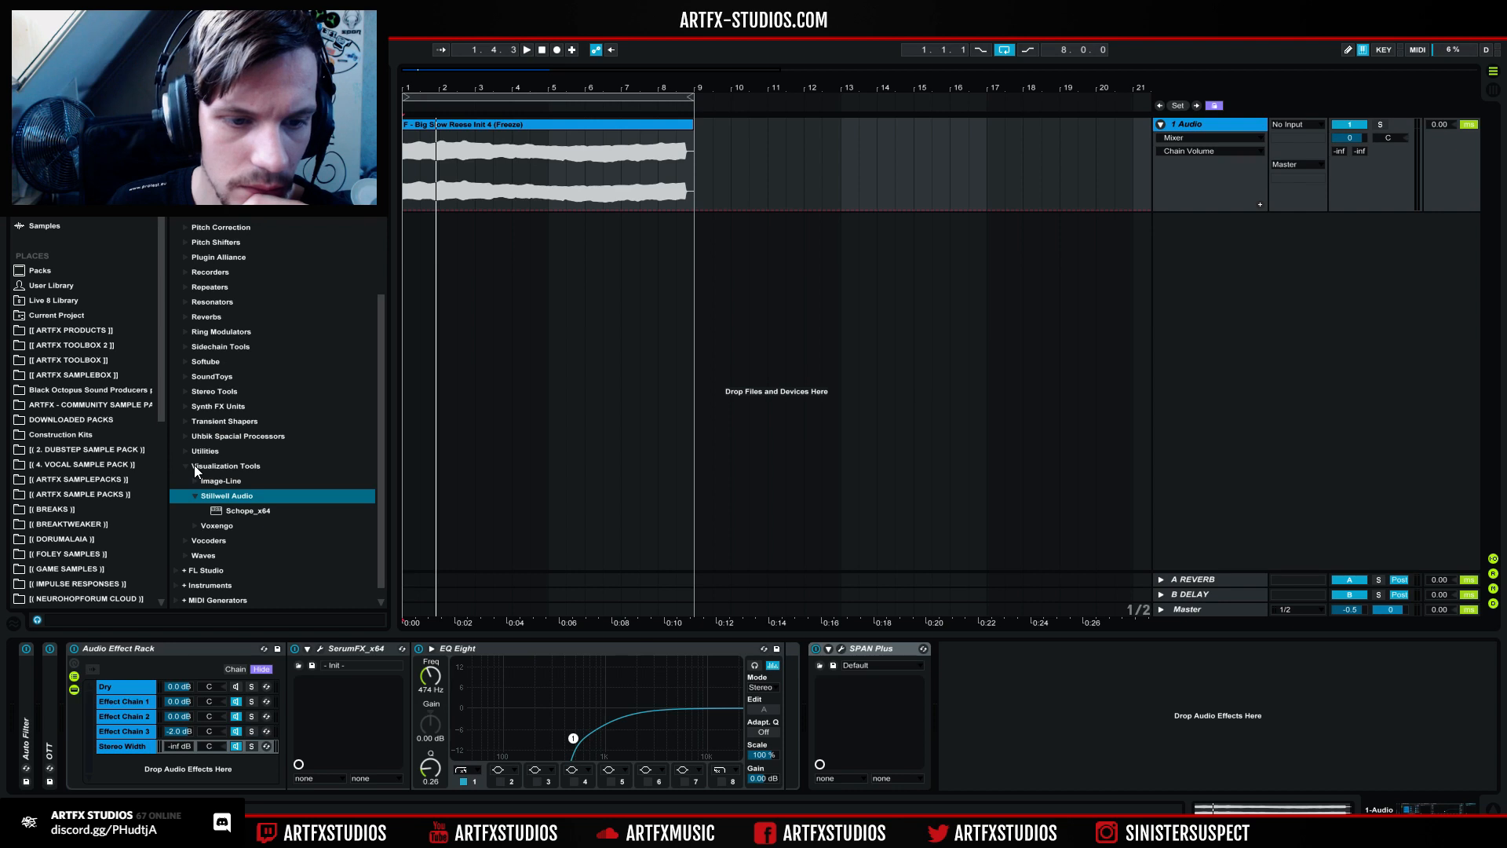
scroll(272, 361, up, 2)
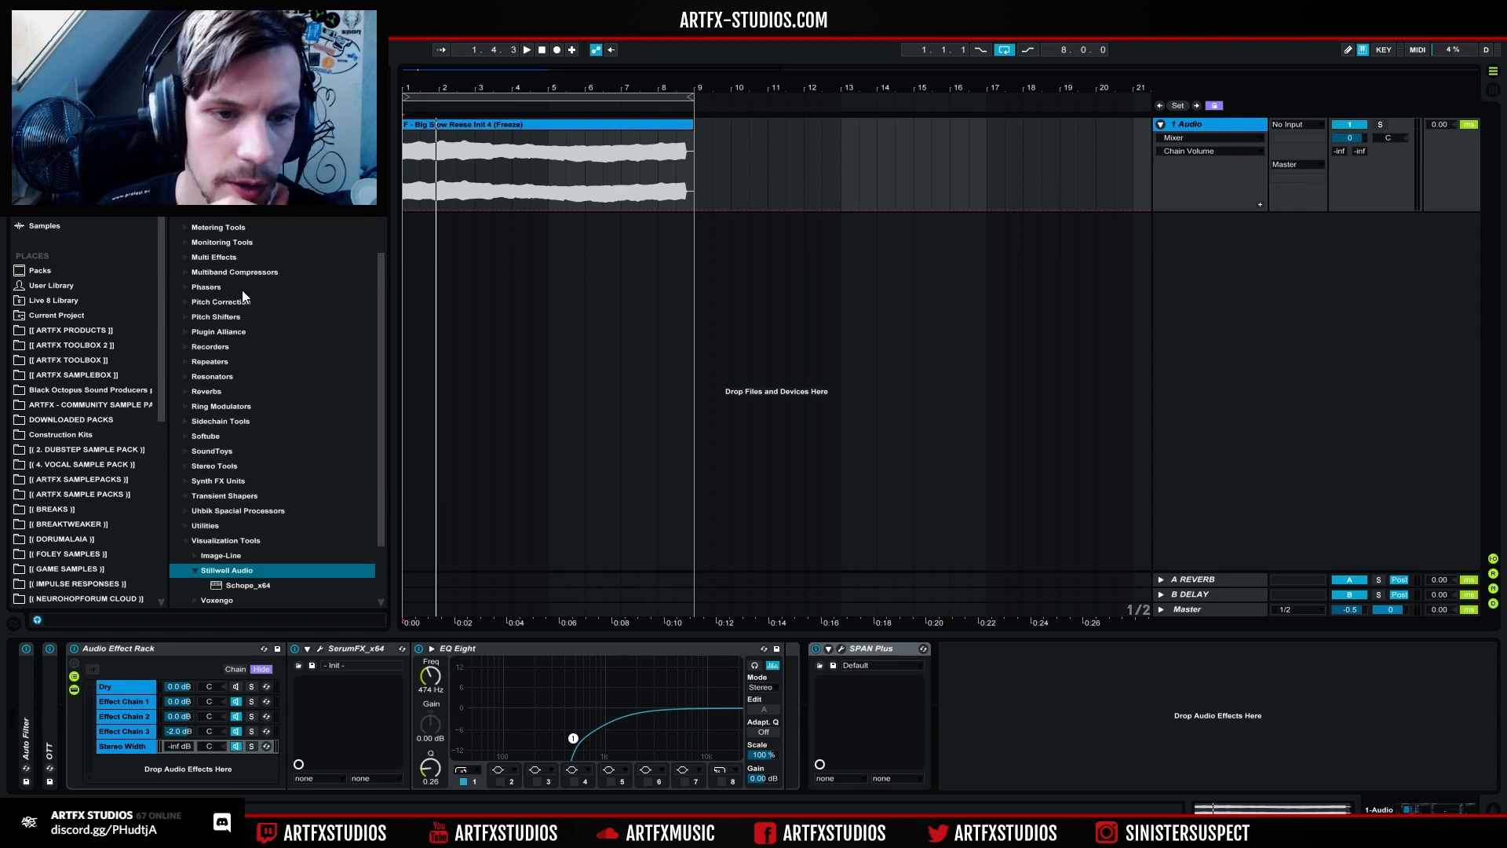
scroll(241, 289, down, 2)
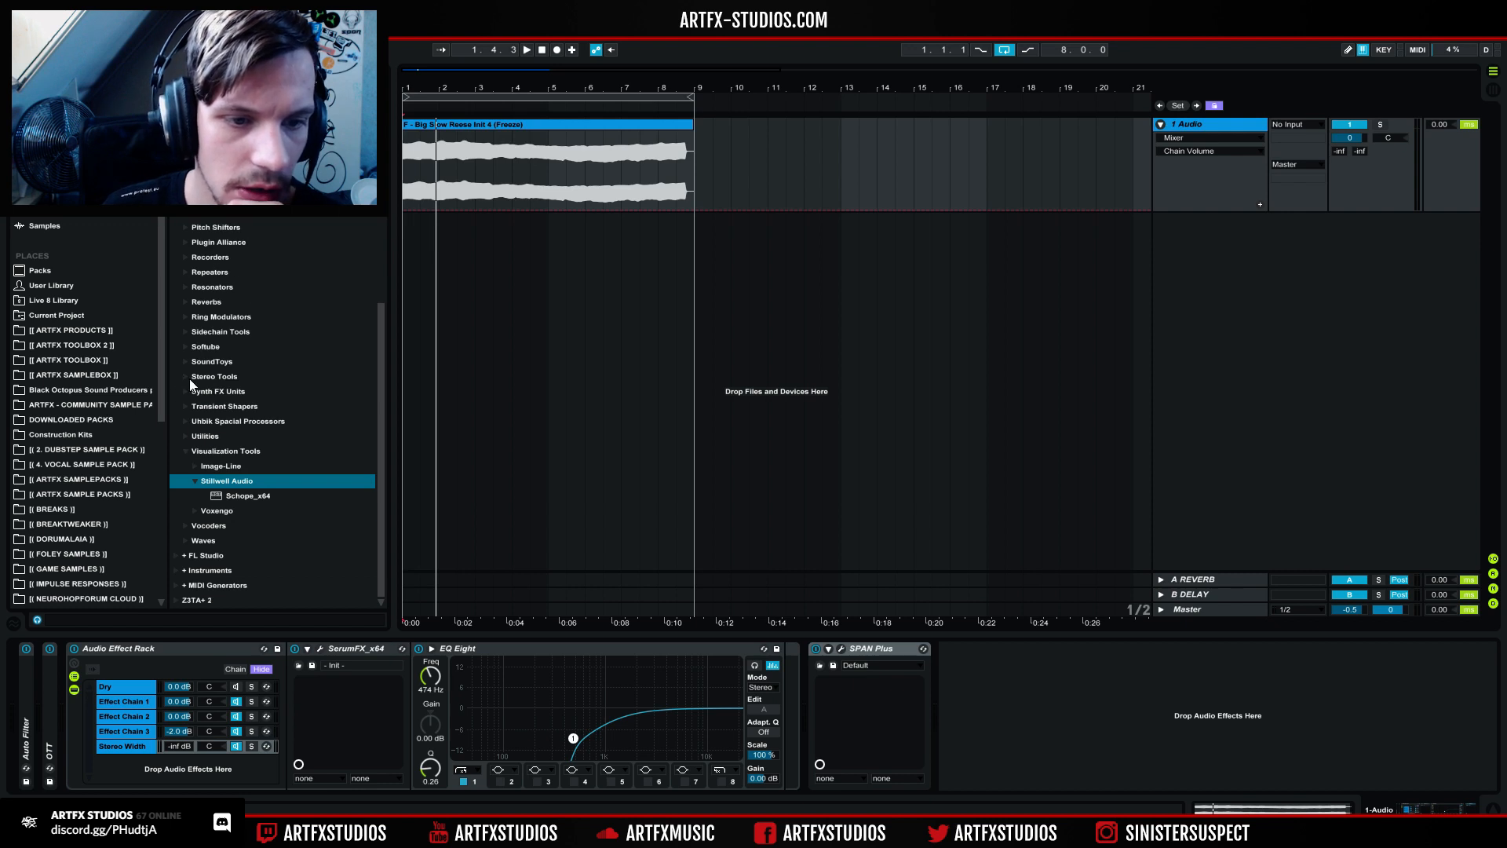
click(263, 369)
scroll(274, 364, up, 6)
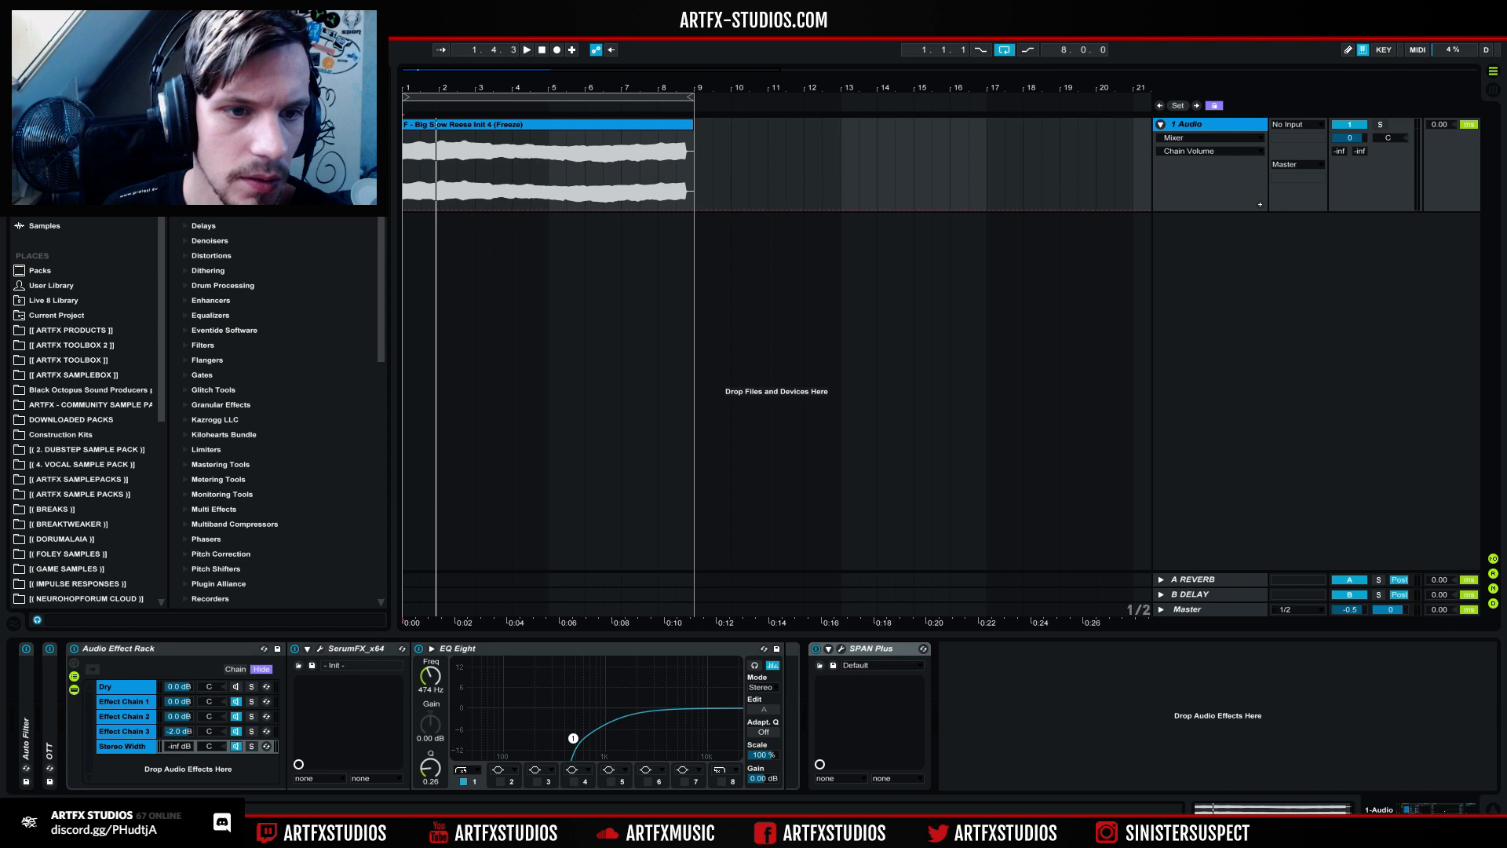
scroll(274, 364, up, 2)
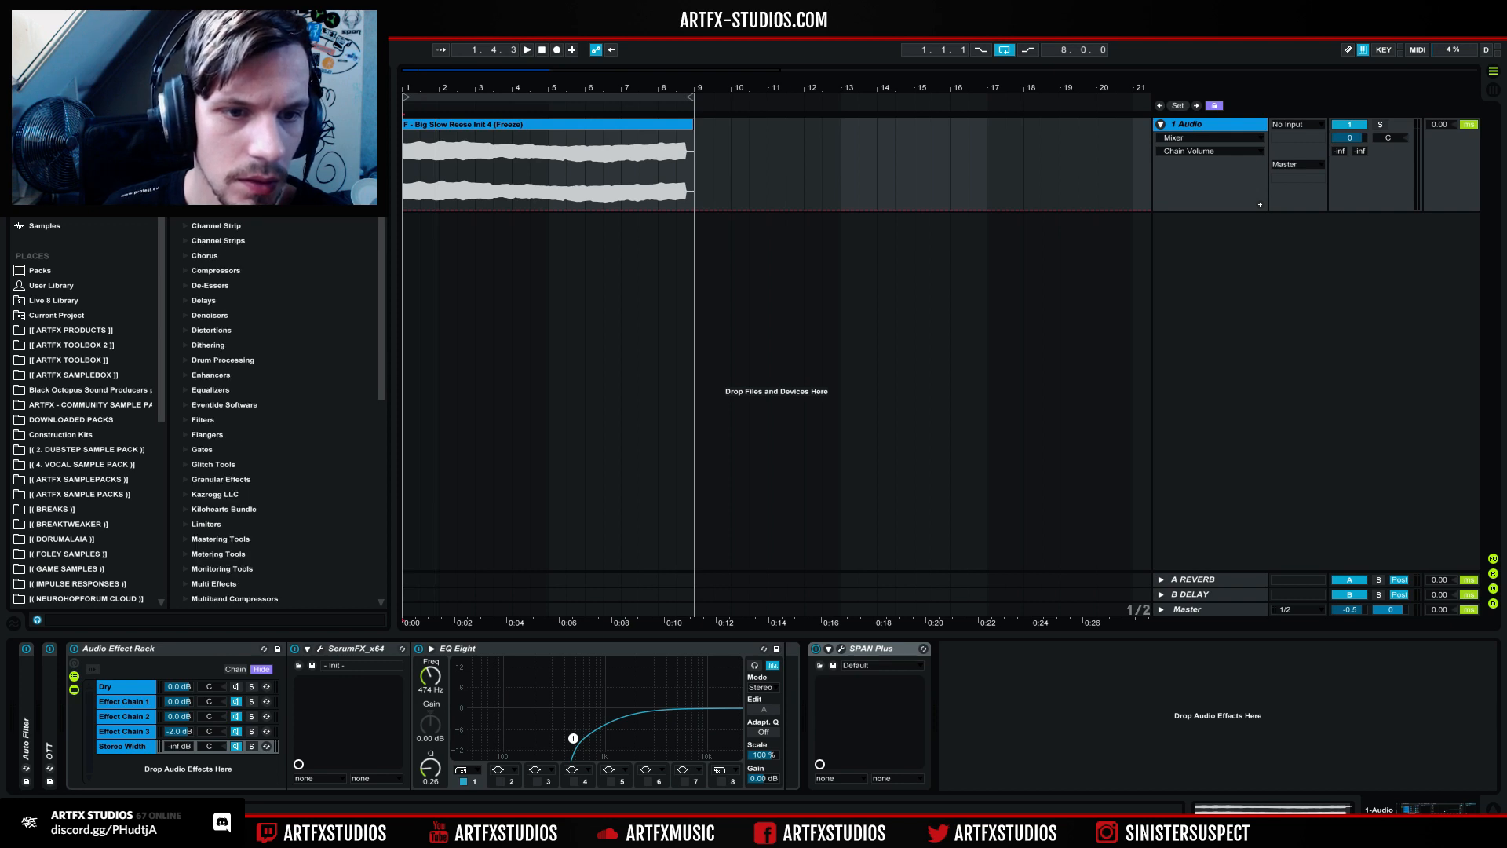
Step: Add Stereo_Imager_D after SPAN Plus and play the loop in short bursts to check its stereo display
drag(259, 161, 1005, 682)
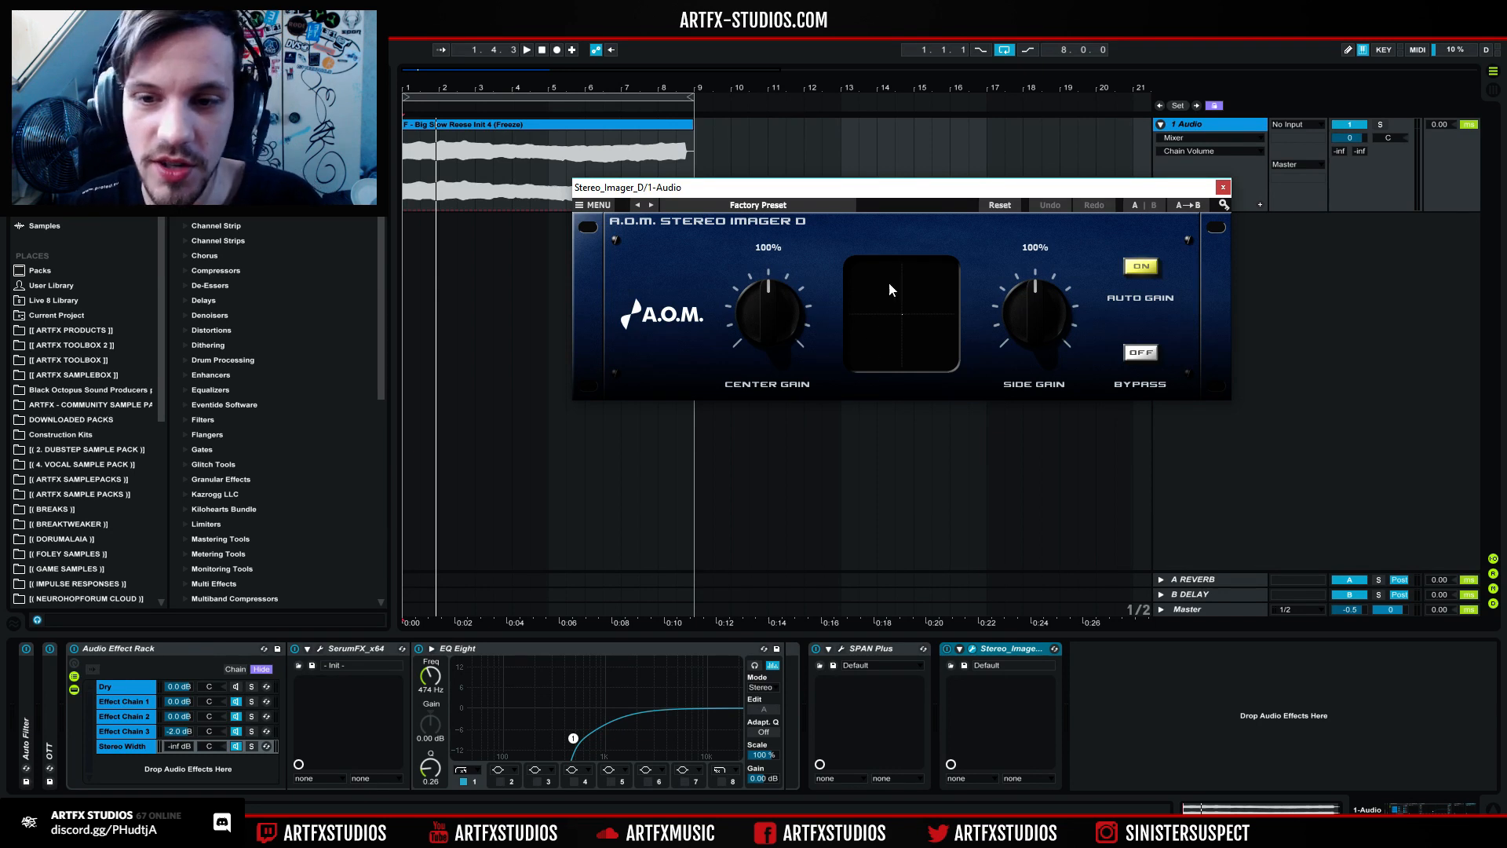
drag(897, 193, 805, 363)
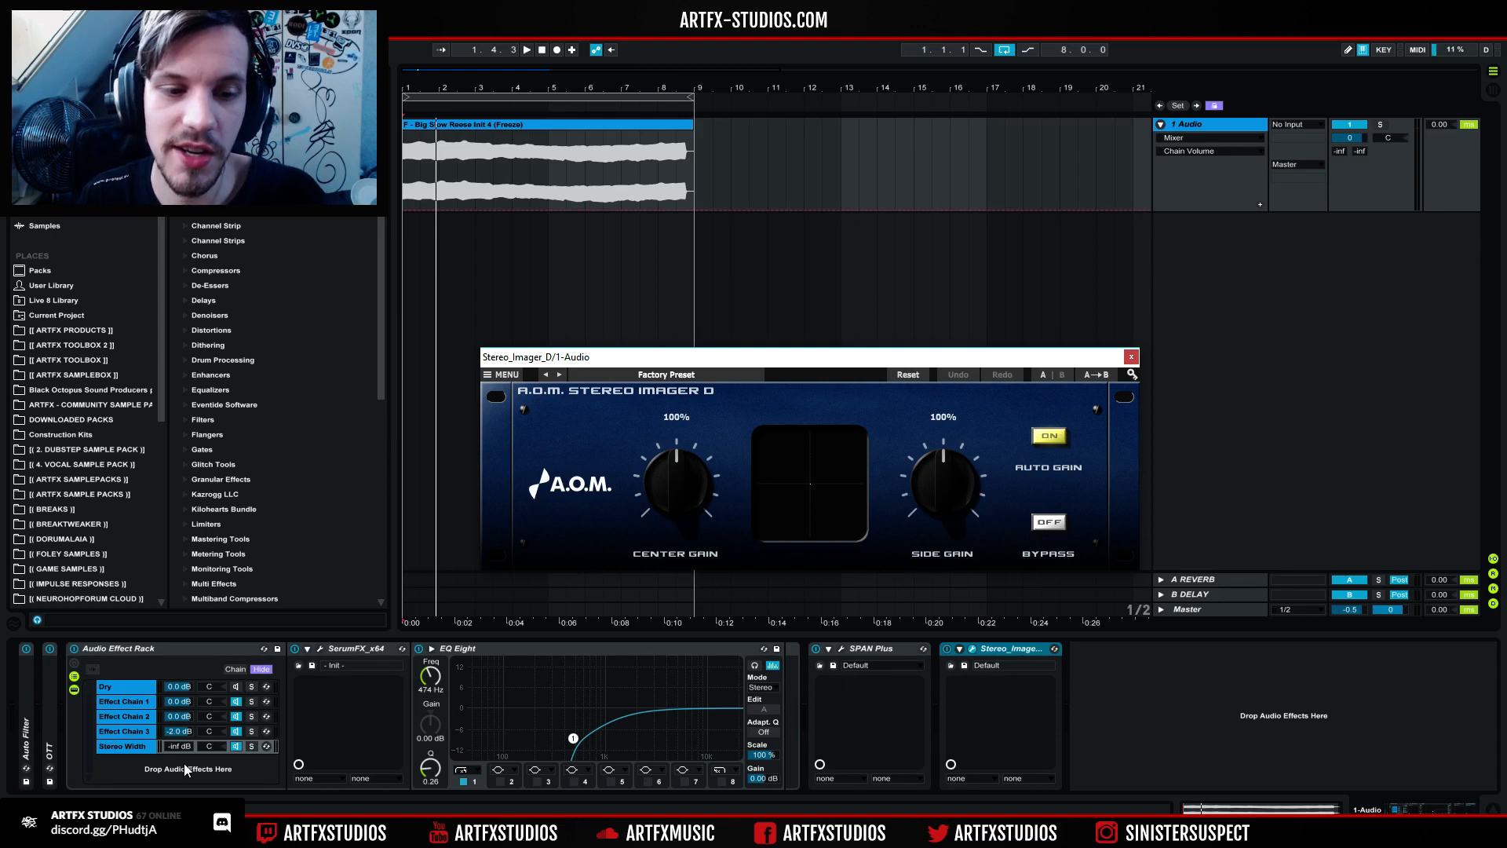
key(space)
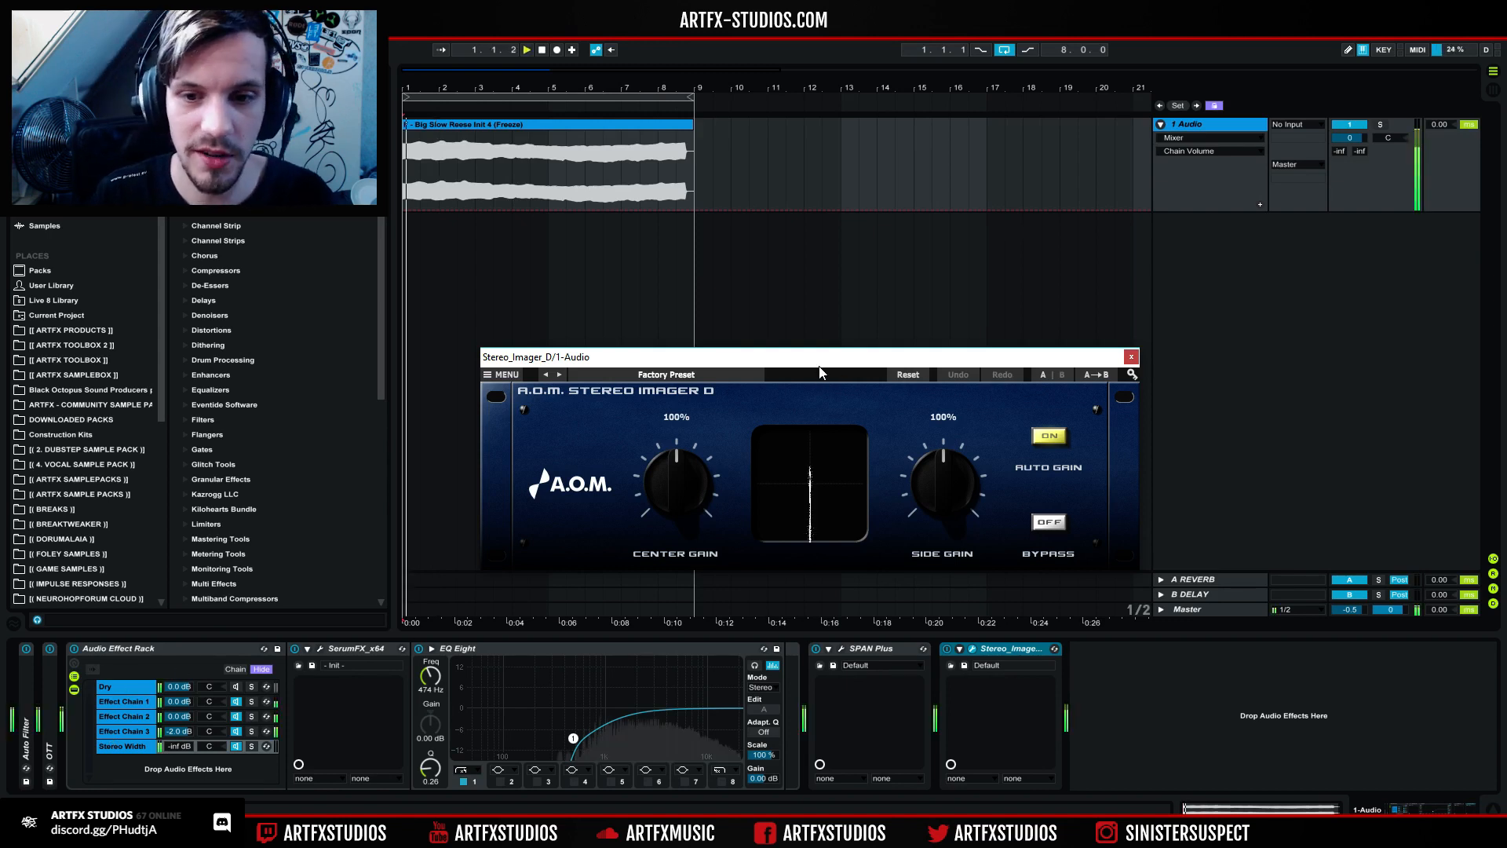
key(space)
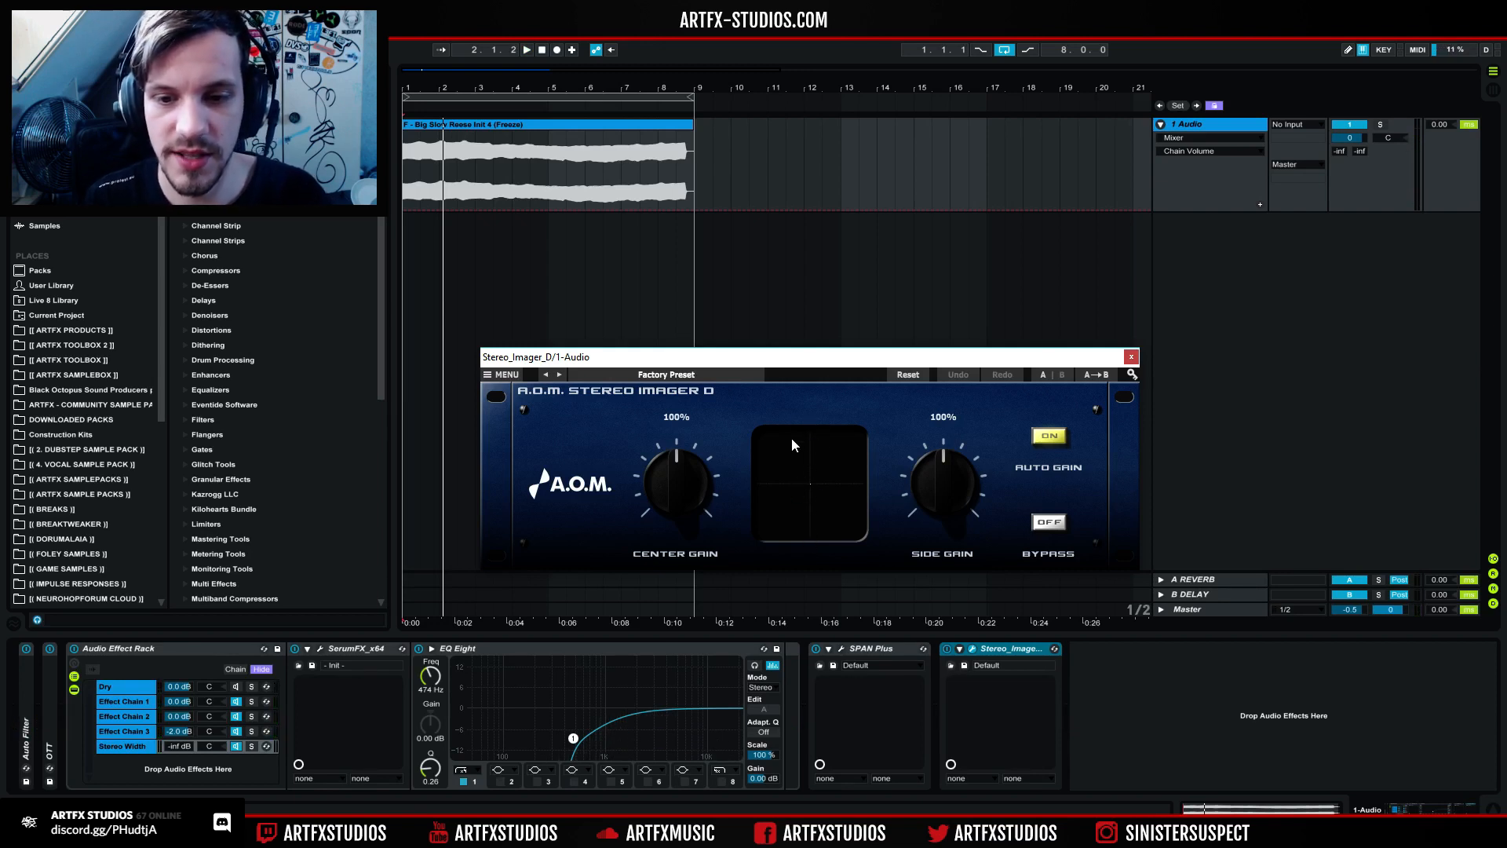
key(space)
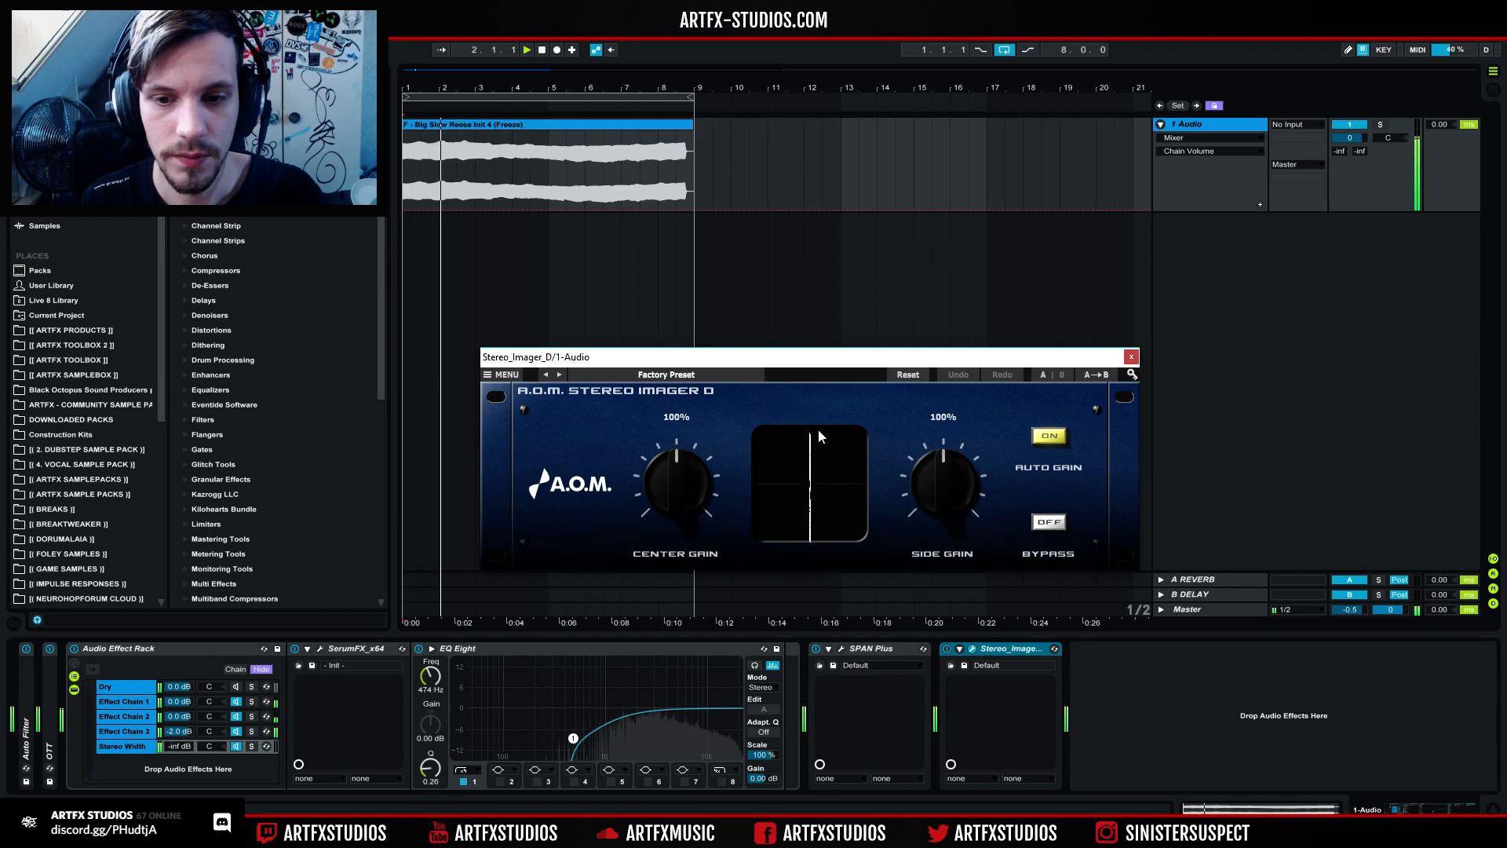
key(space)
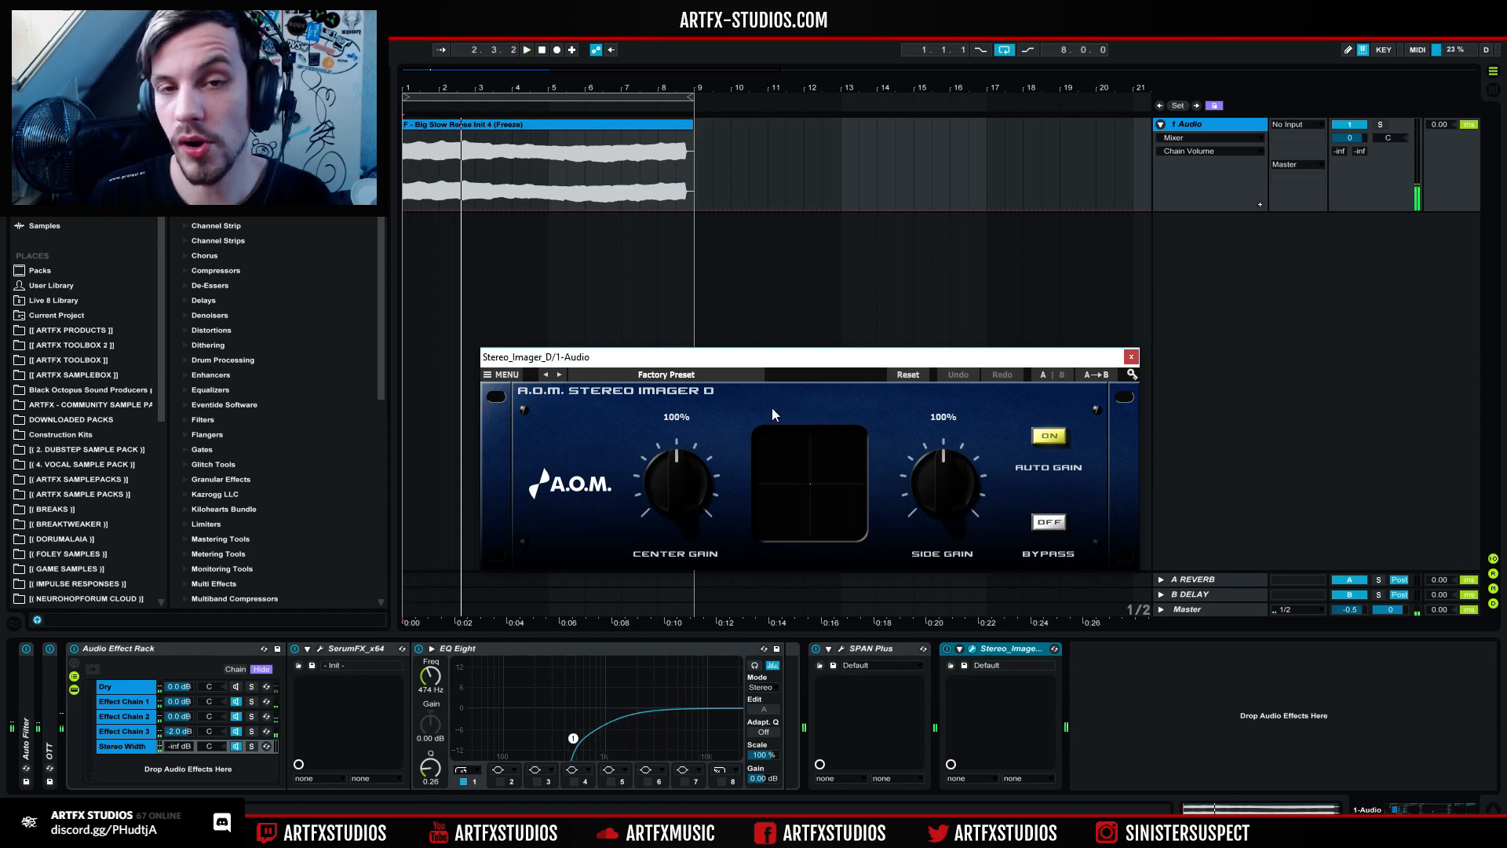
Step: Set the Stereo Width chain's volume to -5.6 dB, solo the chain, and play the loop to check its stereo image
drag(167, 750, 247, 761)
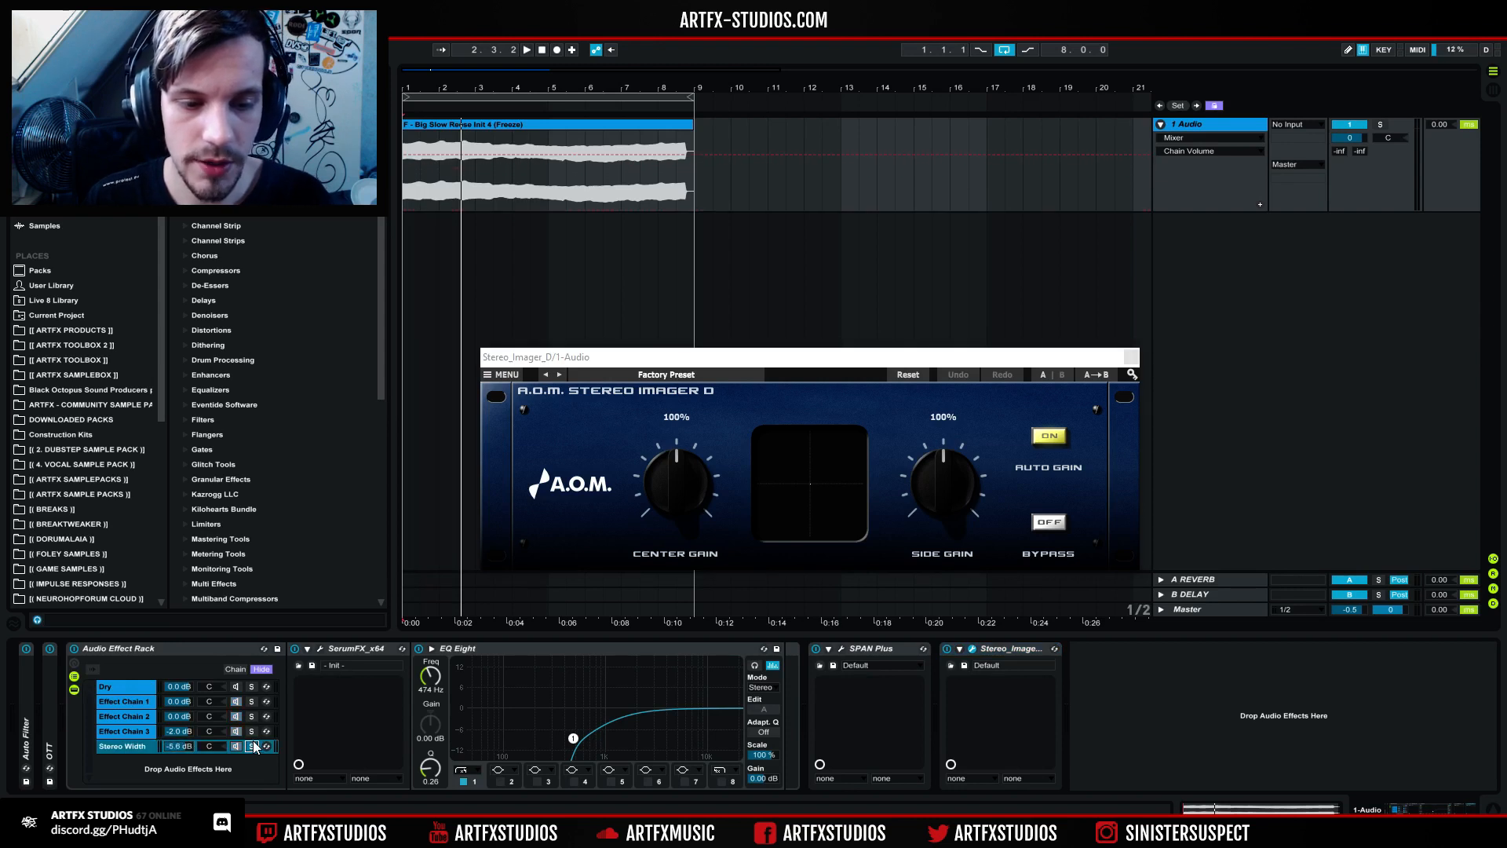
key(space)
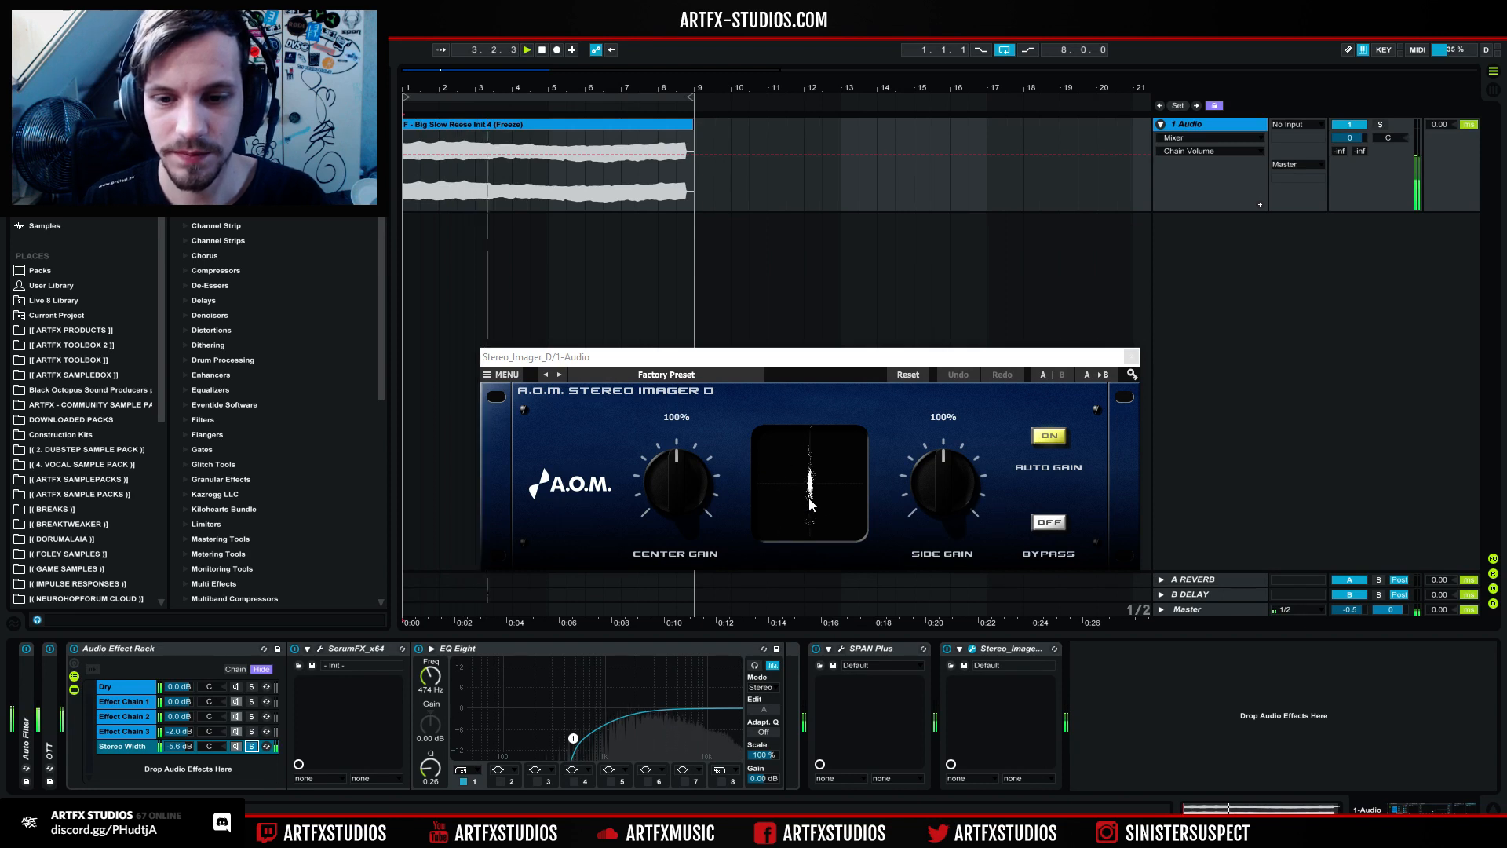
key(space)
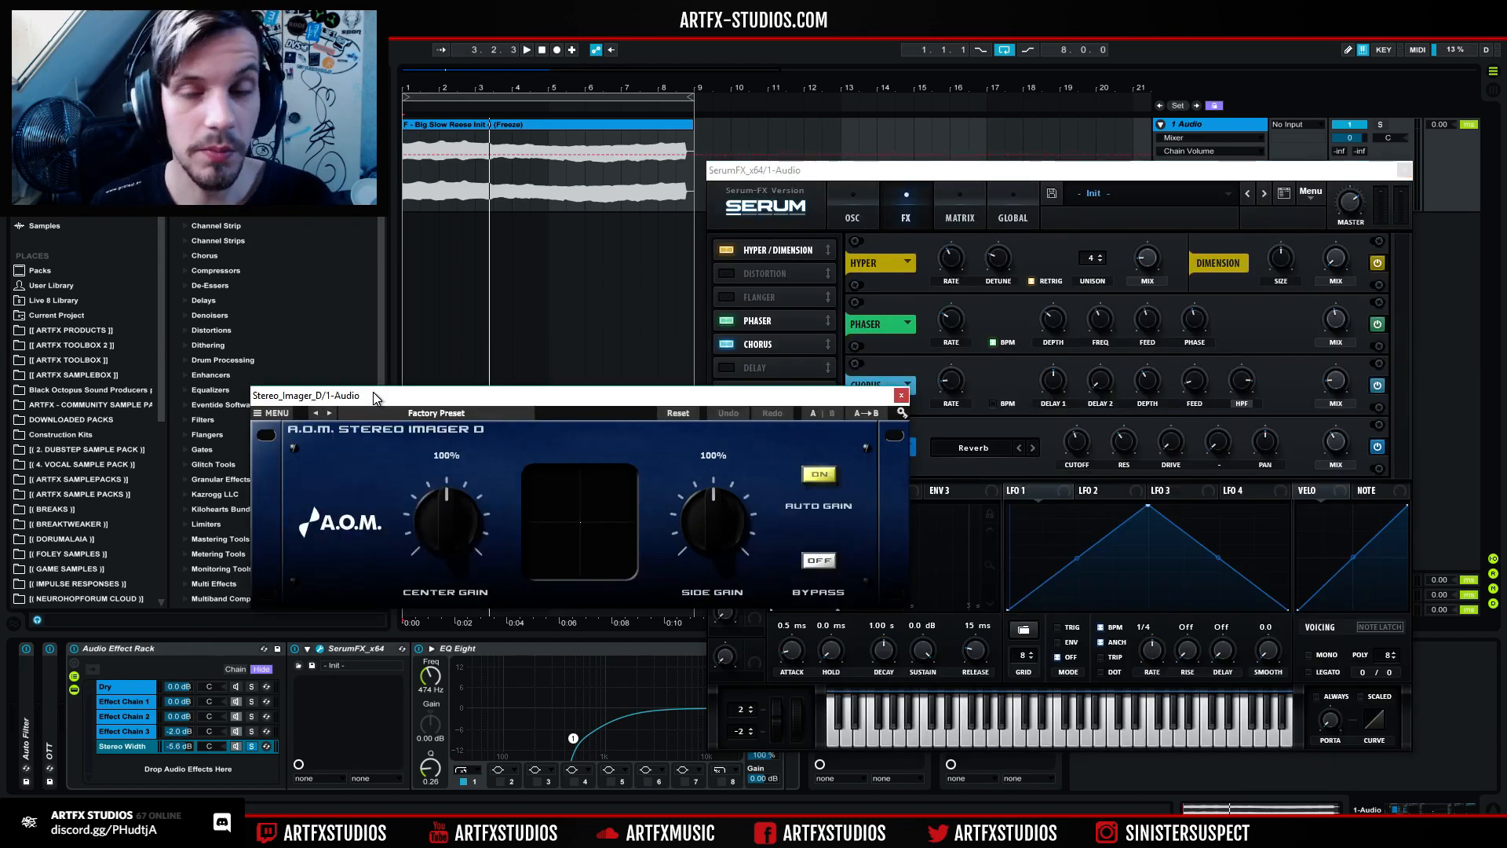
Step: Place the Stereo Imager window beside SerumFX, set the chorus mix to about 52%, and play the loop to compare the width
drag(606, 394, 150, 406)
click(770, 345)
drag(1335, 382, 1344, 323)
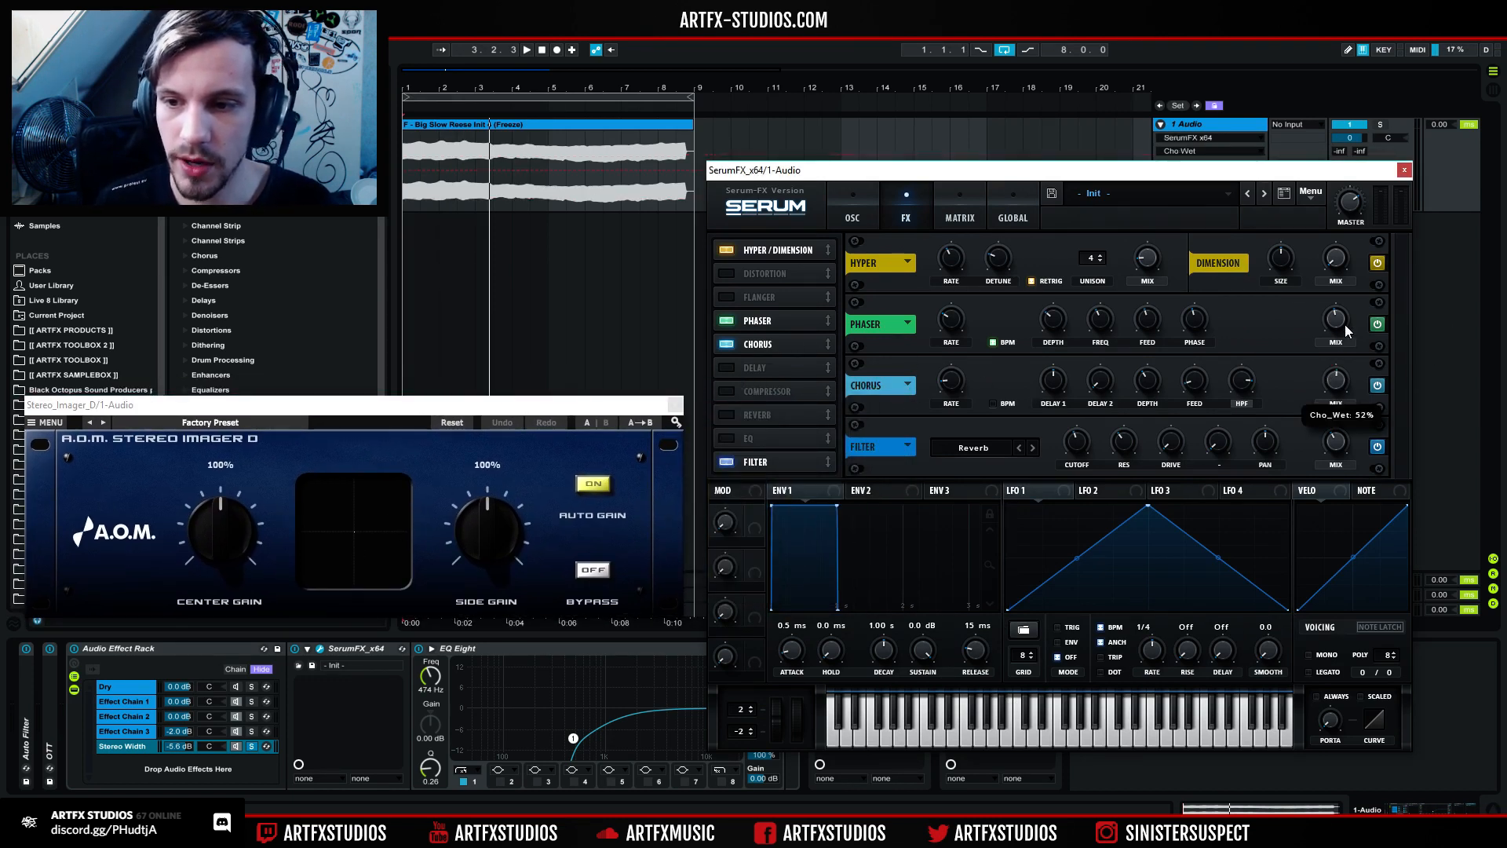
key(space)
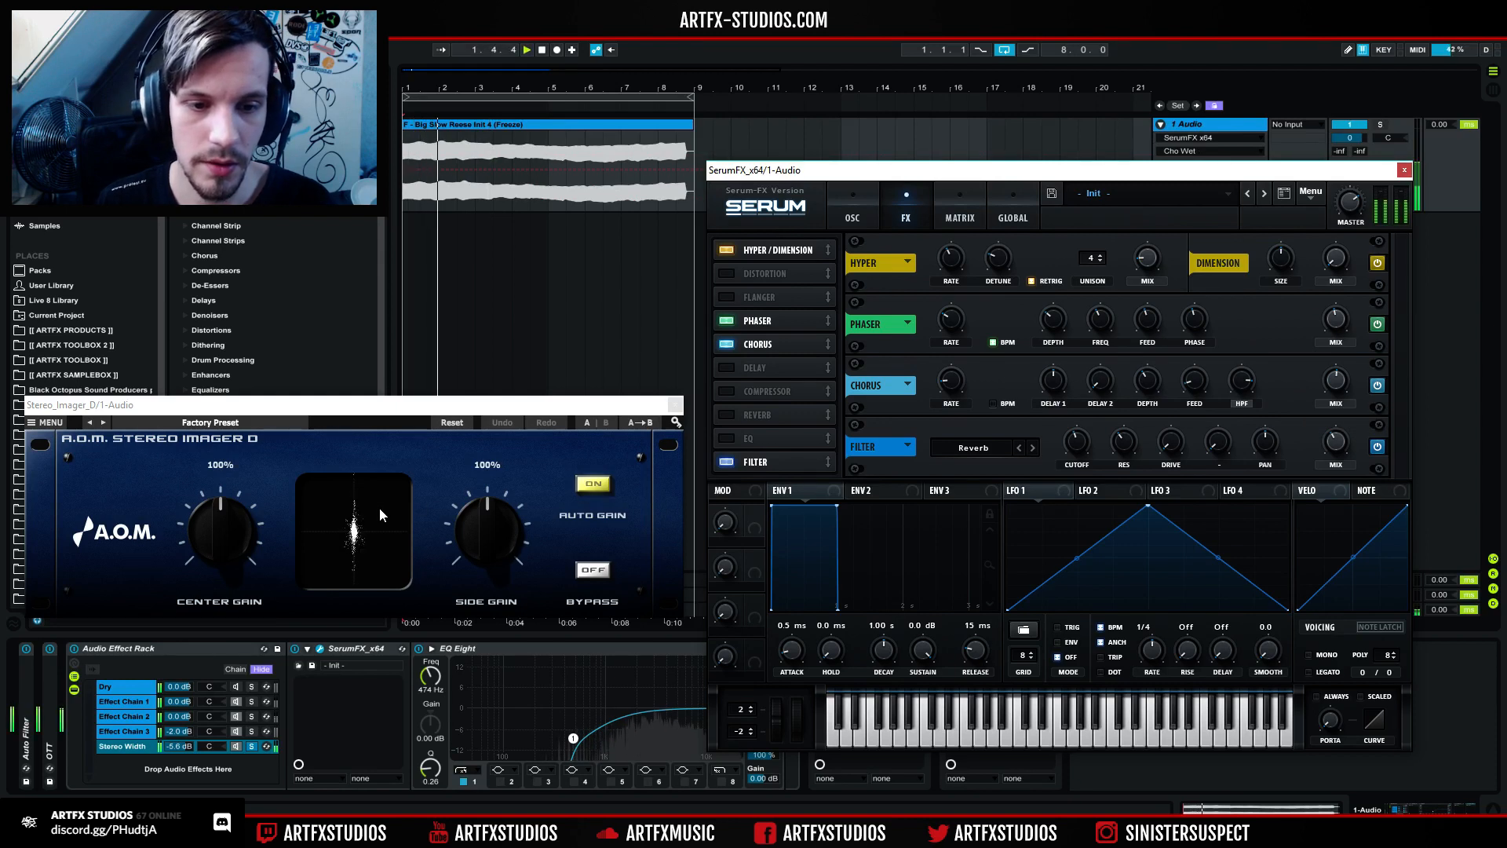
key(space)
Step: Sweep the SerumFX chorus mix up to about 96% and adjust the Hyper mix while watching the stereo display during playback
key(space)
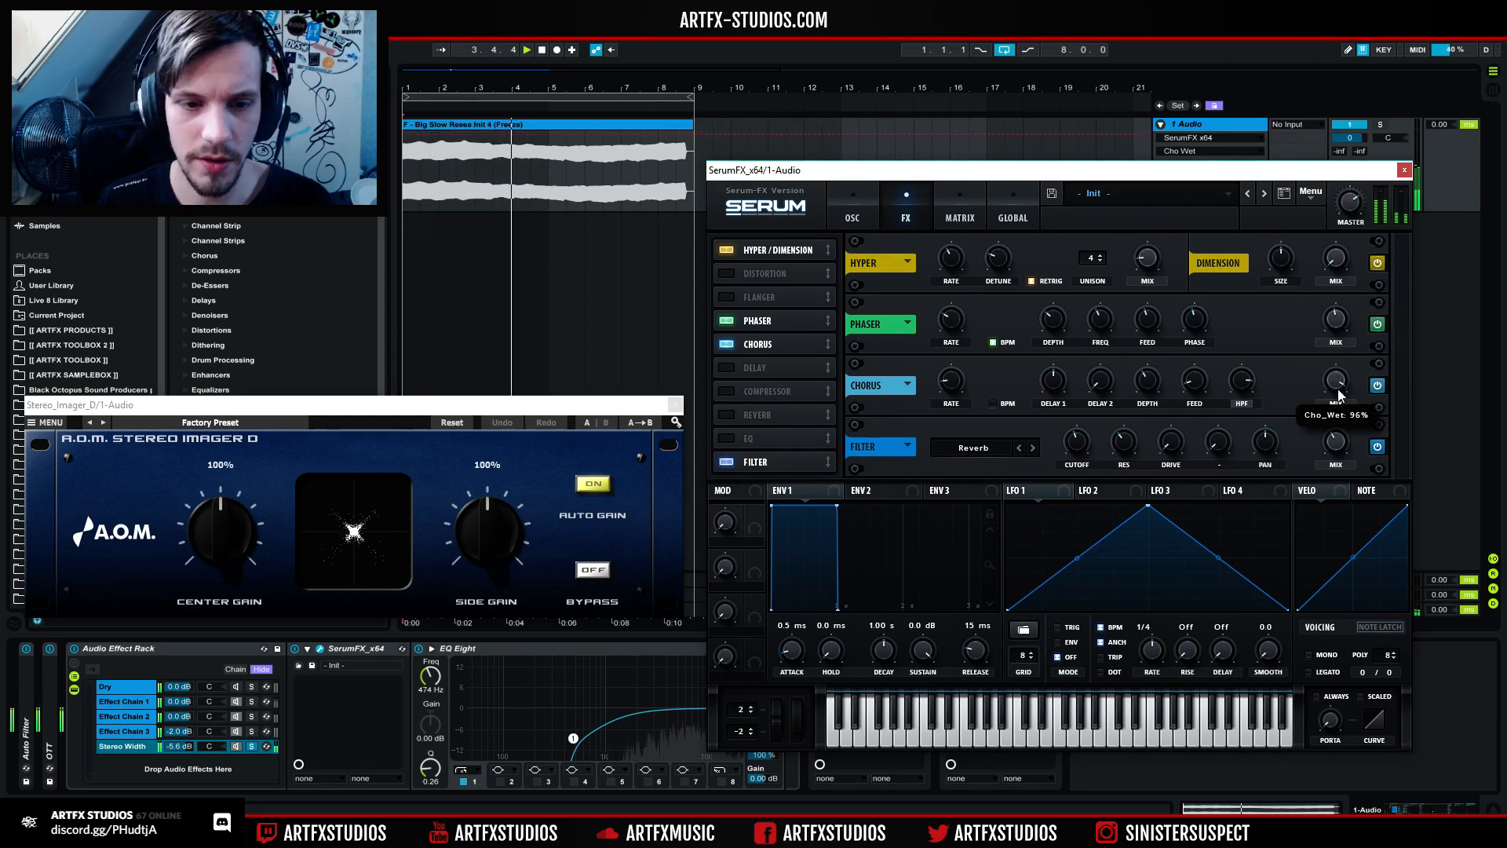
mouse_move(1330, 476)
mouse_down()
mouse_move(1328, 549)
mouse_move(1353, 444)
mouse_move(1346, 485)
mouse_move(1343, 469)
mouse_up()
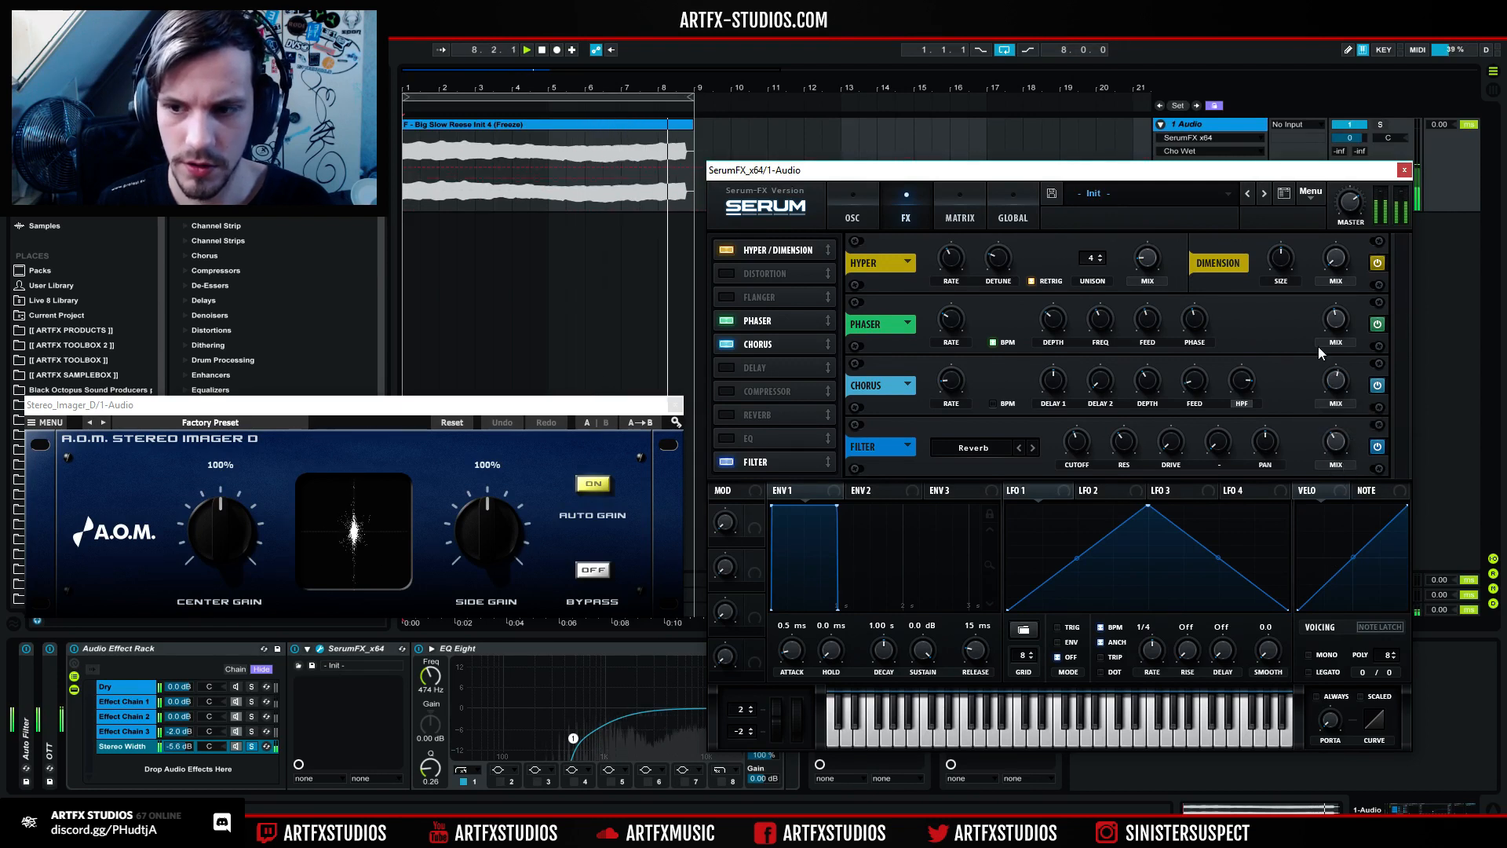
drag(1146, 258, 1157, 211)
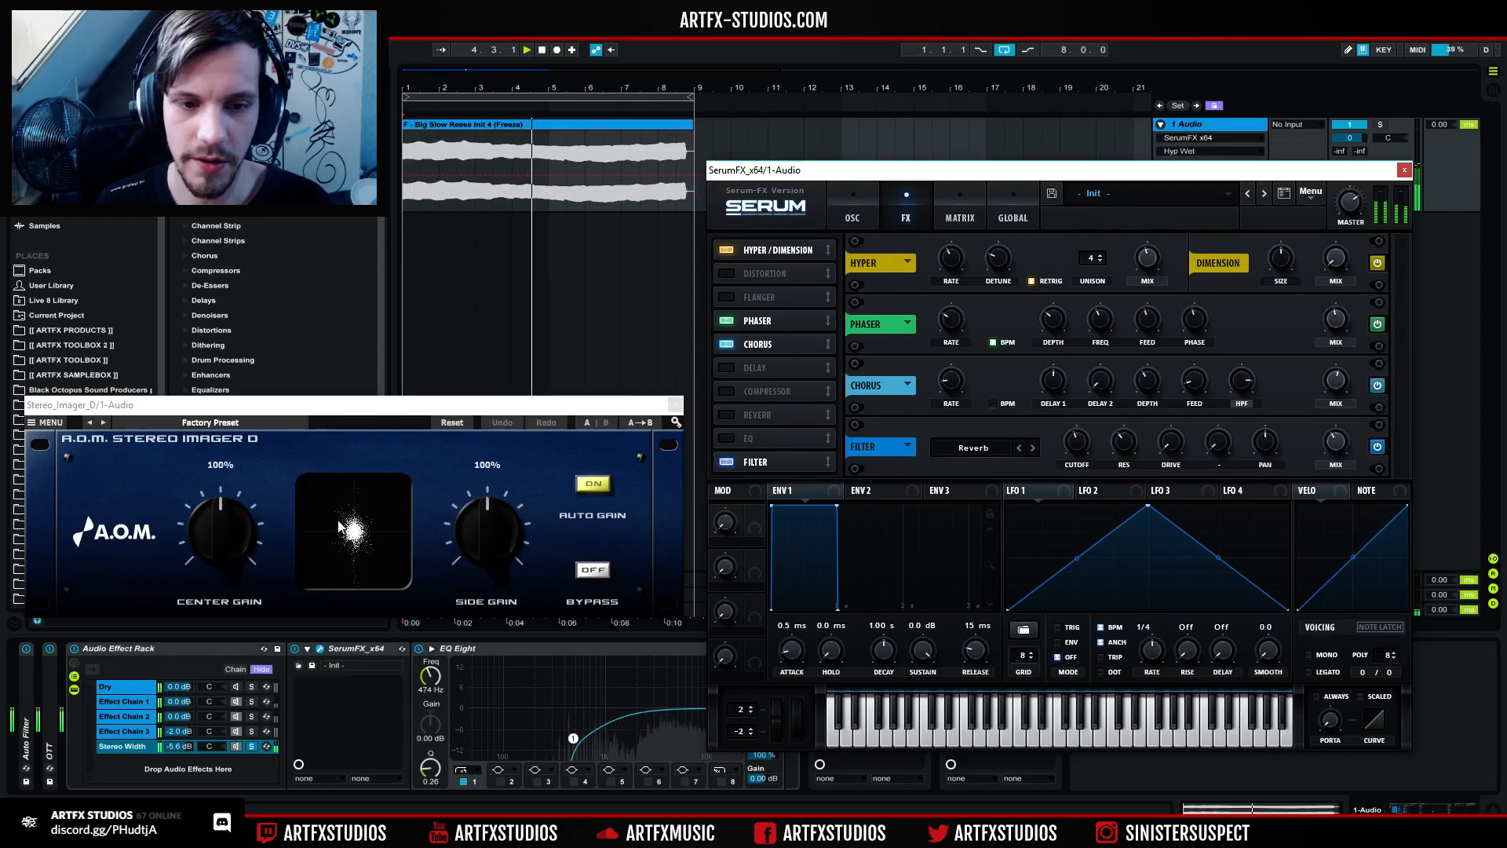
key(space)
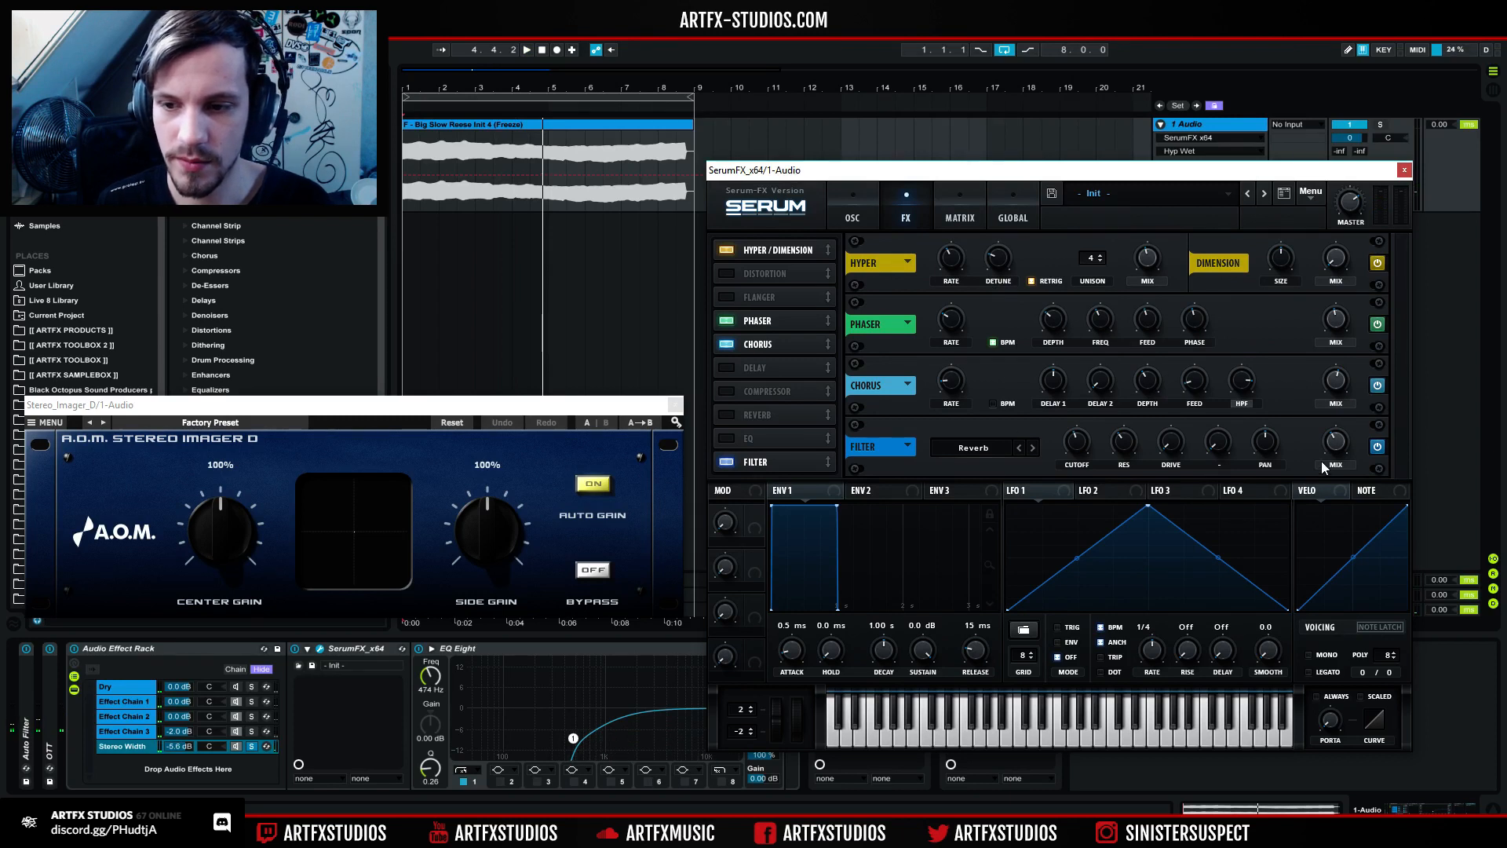
Step: Lower the SerumFX filter mix to about 8% during playback, then shift the filter pan and reset it to default
click(1340, 446)
key(space)
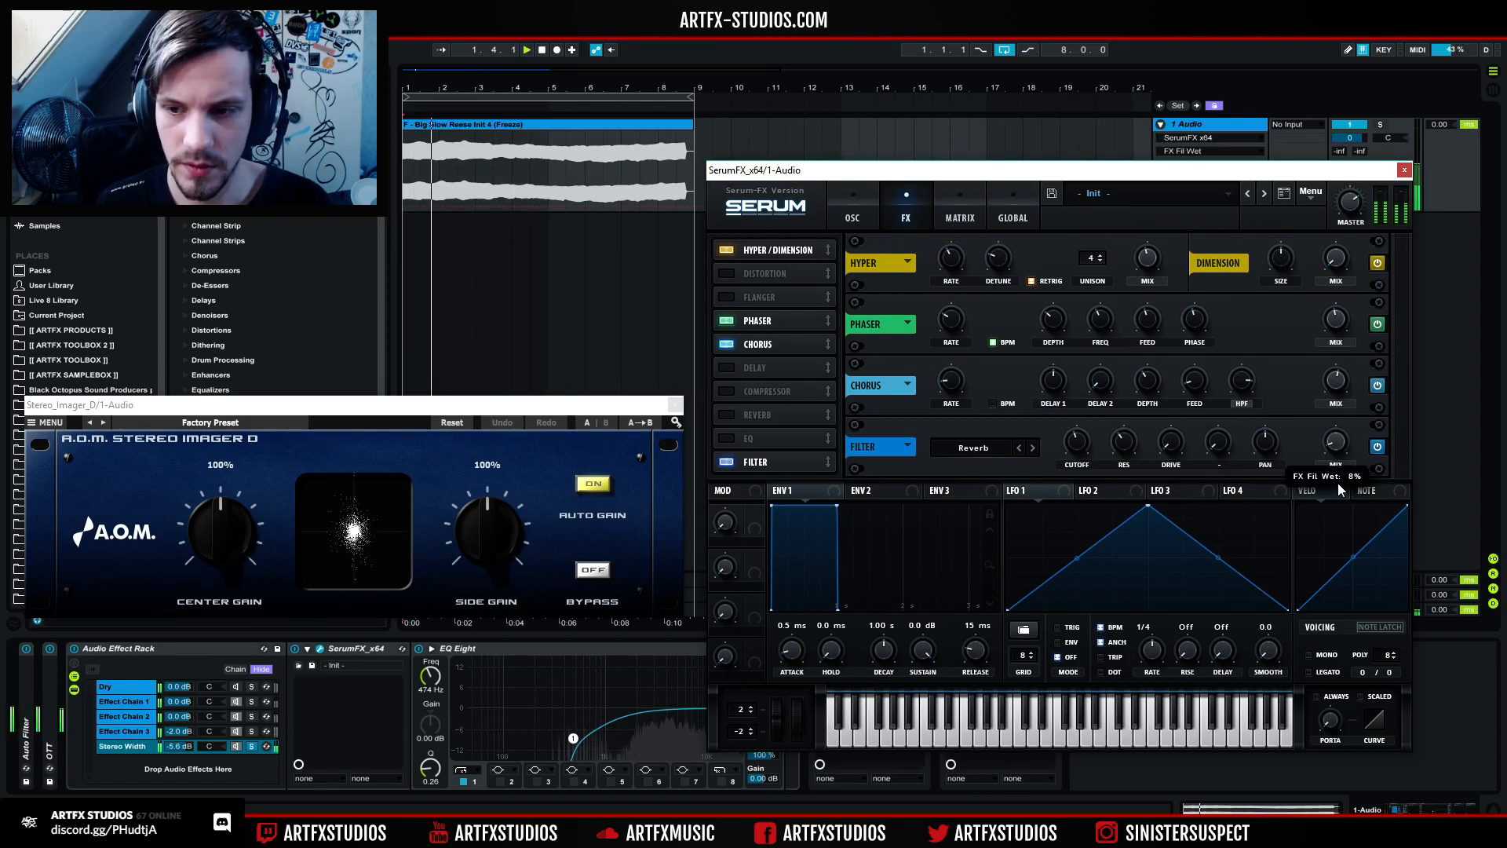
mouse_move(1266, 447)
mouse_down()
mouse_move(1266, 416)
mouse_move(1271, 448)
mouse_up()
right_click(1269, 449)
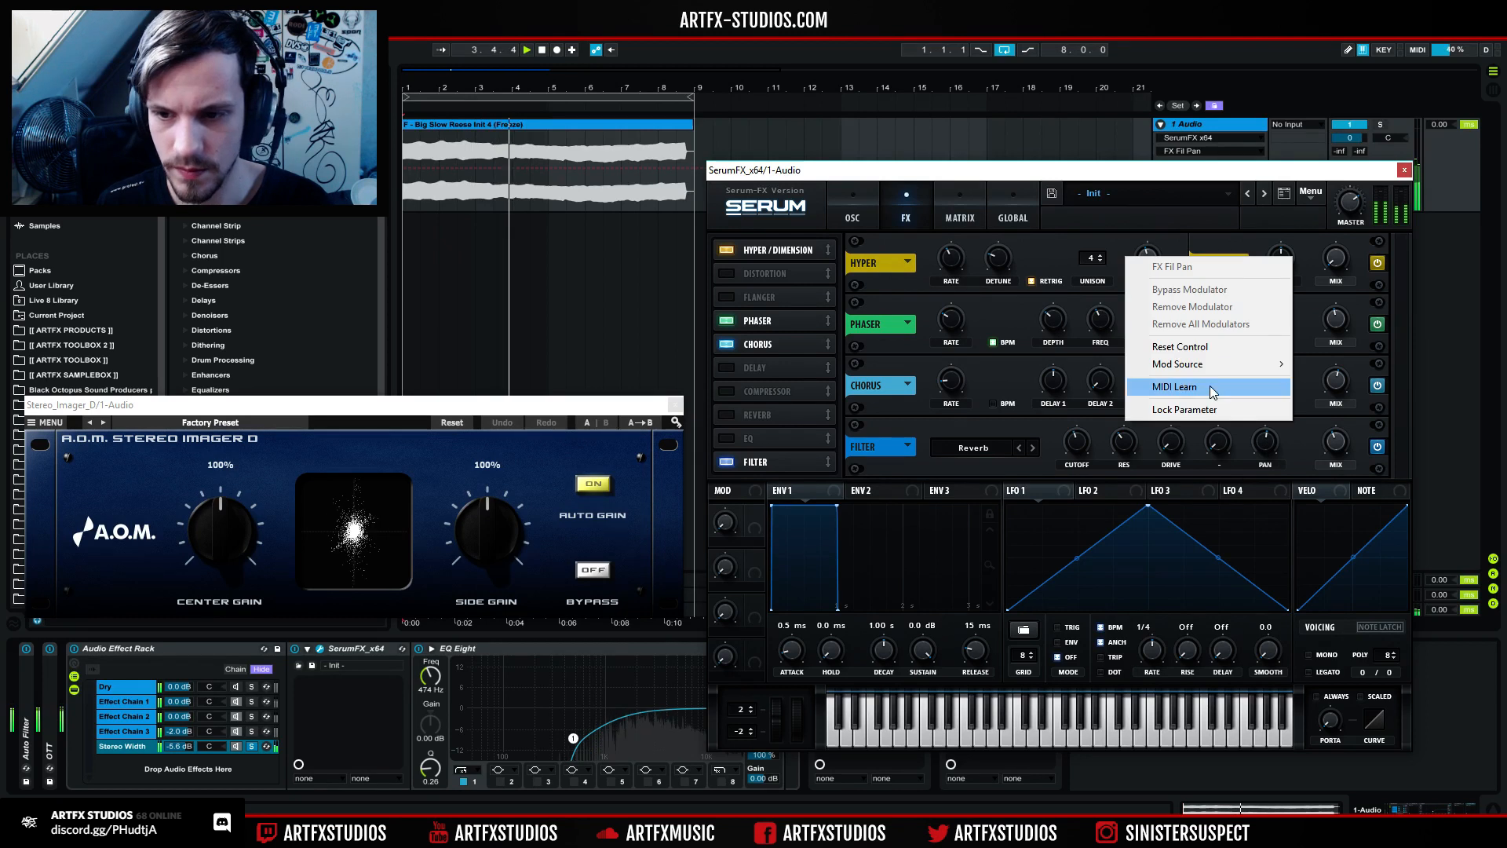
click(1185, 343)
Step: Stop playback and bring the Stereo Width chain's volume down to -inf dB
key(space)
drag(177, 747, 209, 752)
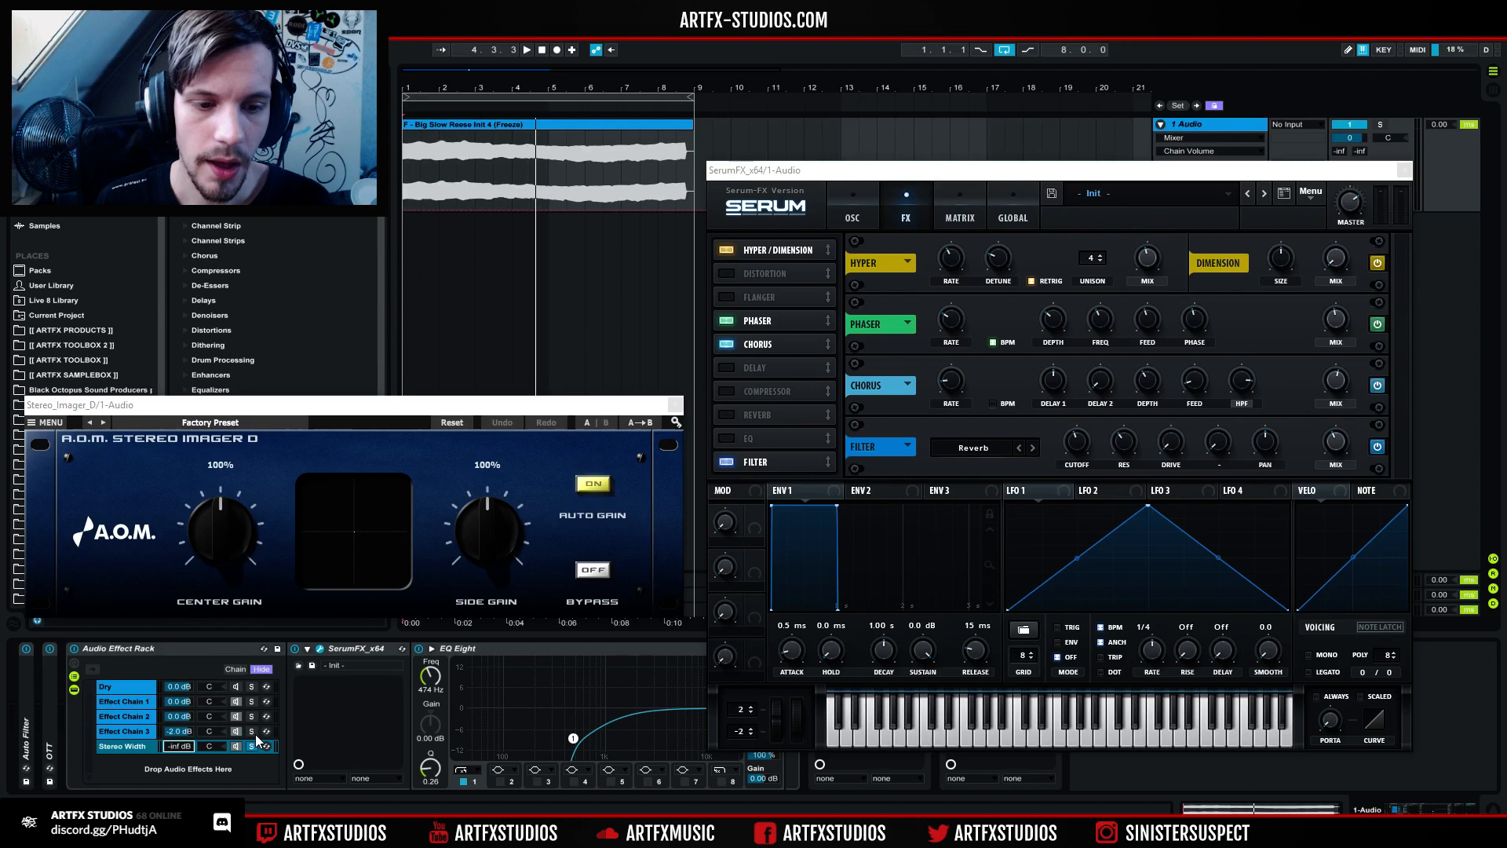
Step: Unsolo the Stereo Width chain and bring its volume back up to 0 dB while the loop plays
click(252, 746)
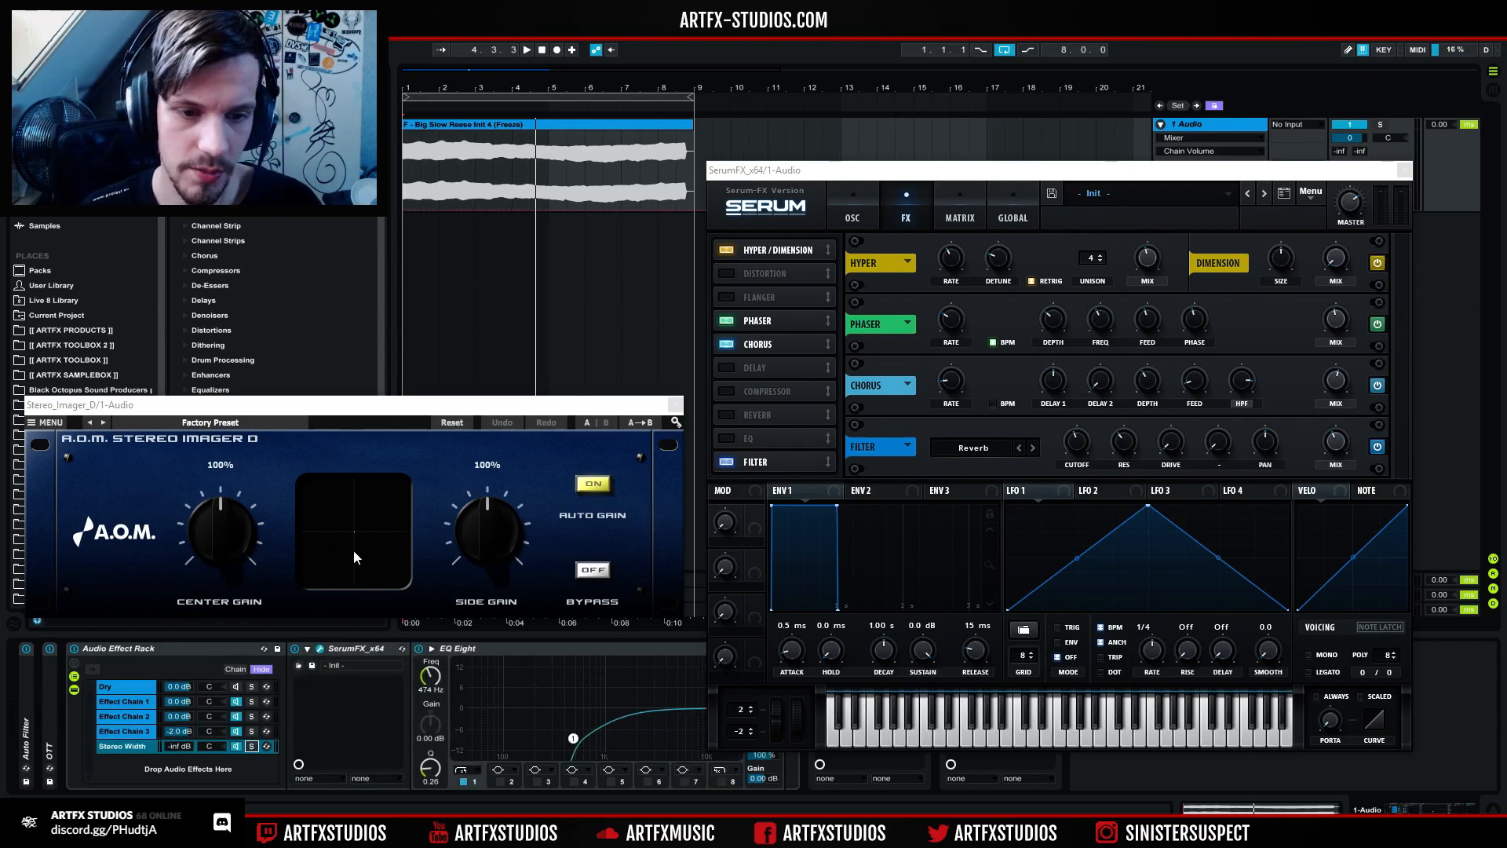
key(space)
drag(177, 744, 177, 679)
text(0)
key(Return)
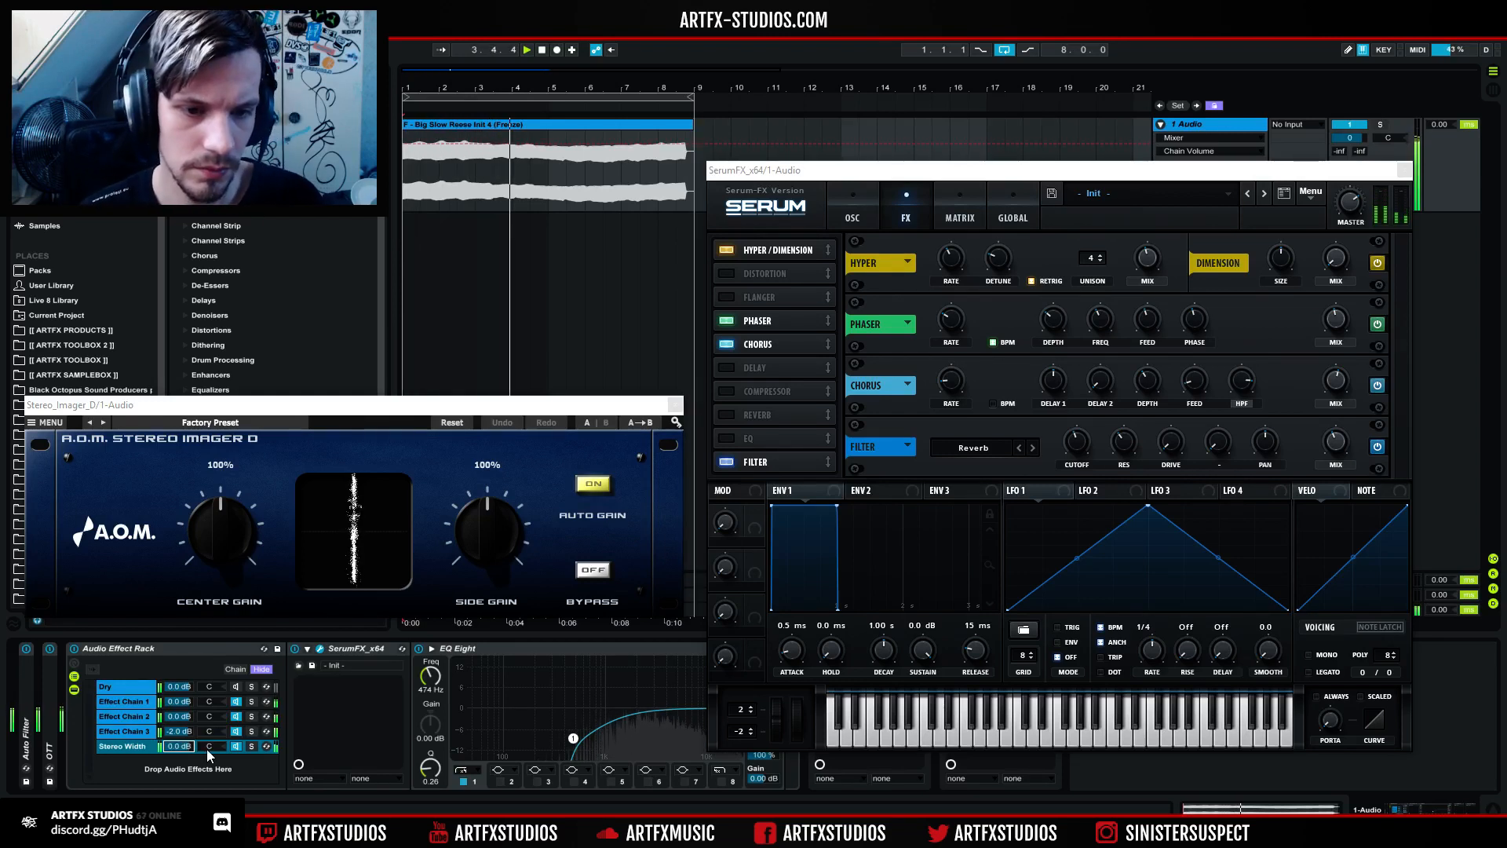
Step: Move the EQ Eight low cut to 762 Hz with a Q of 0.15, and set the Stereo Imager's side gain to about 139% during playback
mouse_move(572, 738)
mouse_down()
mouse_move(632, 748)
mouse_move(503, 736)
mouse_move(593, 749)
mouse_up()
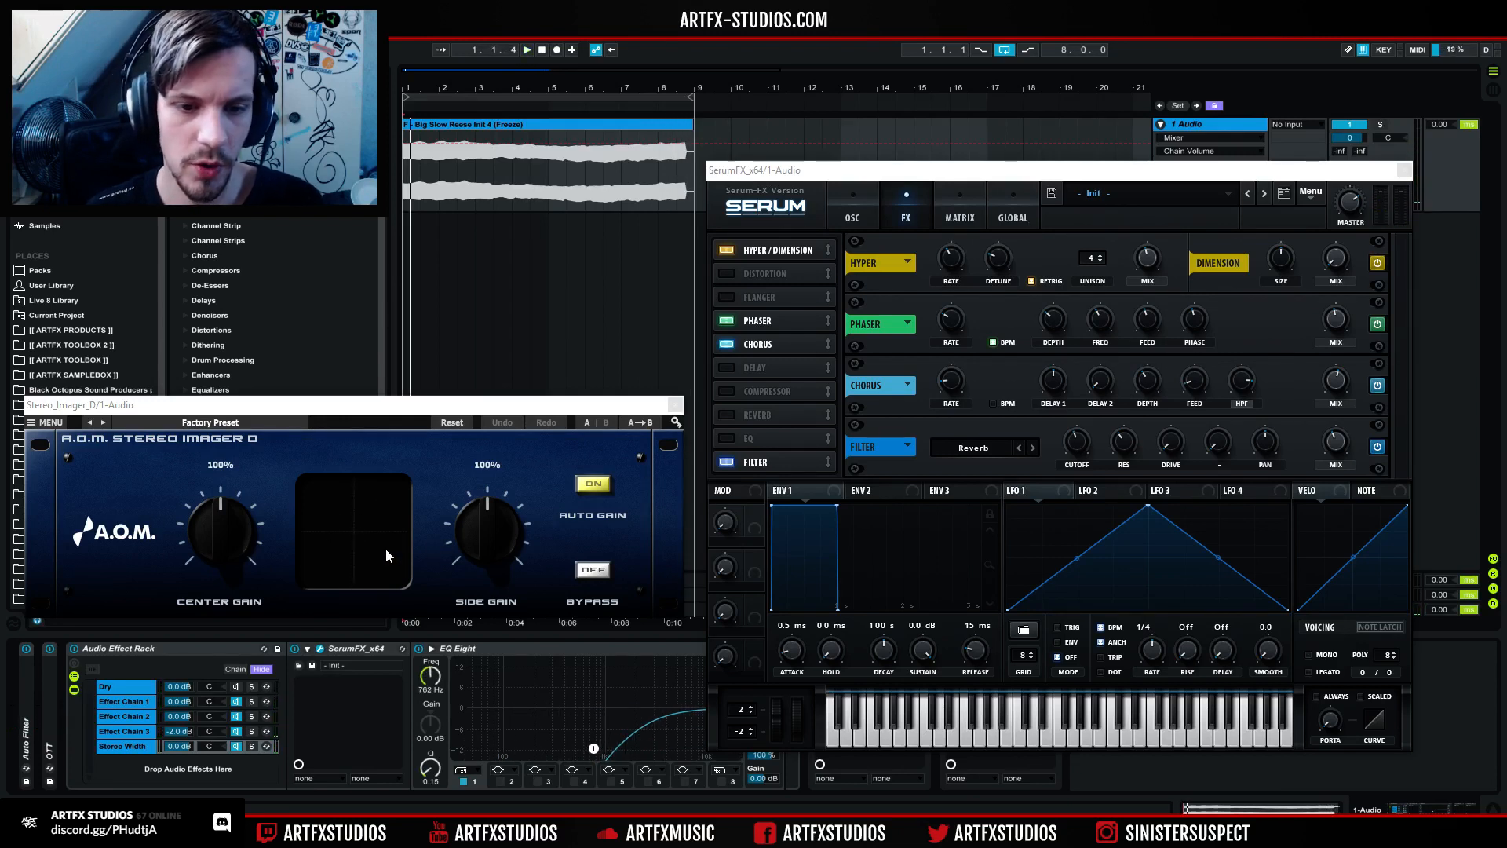
drag(496, 551, 526, 484)
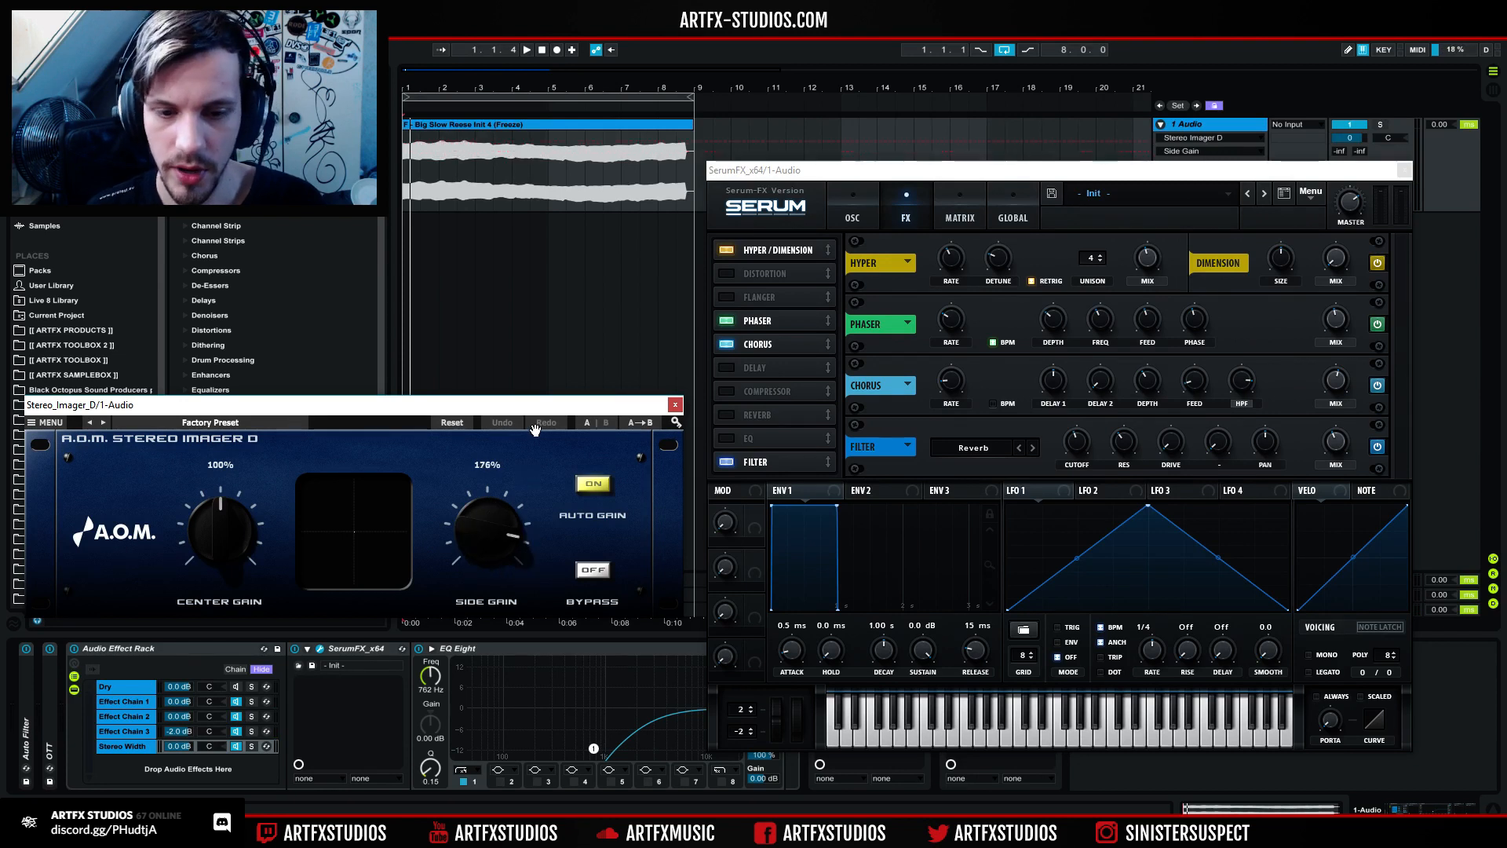
key(space)
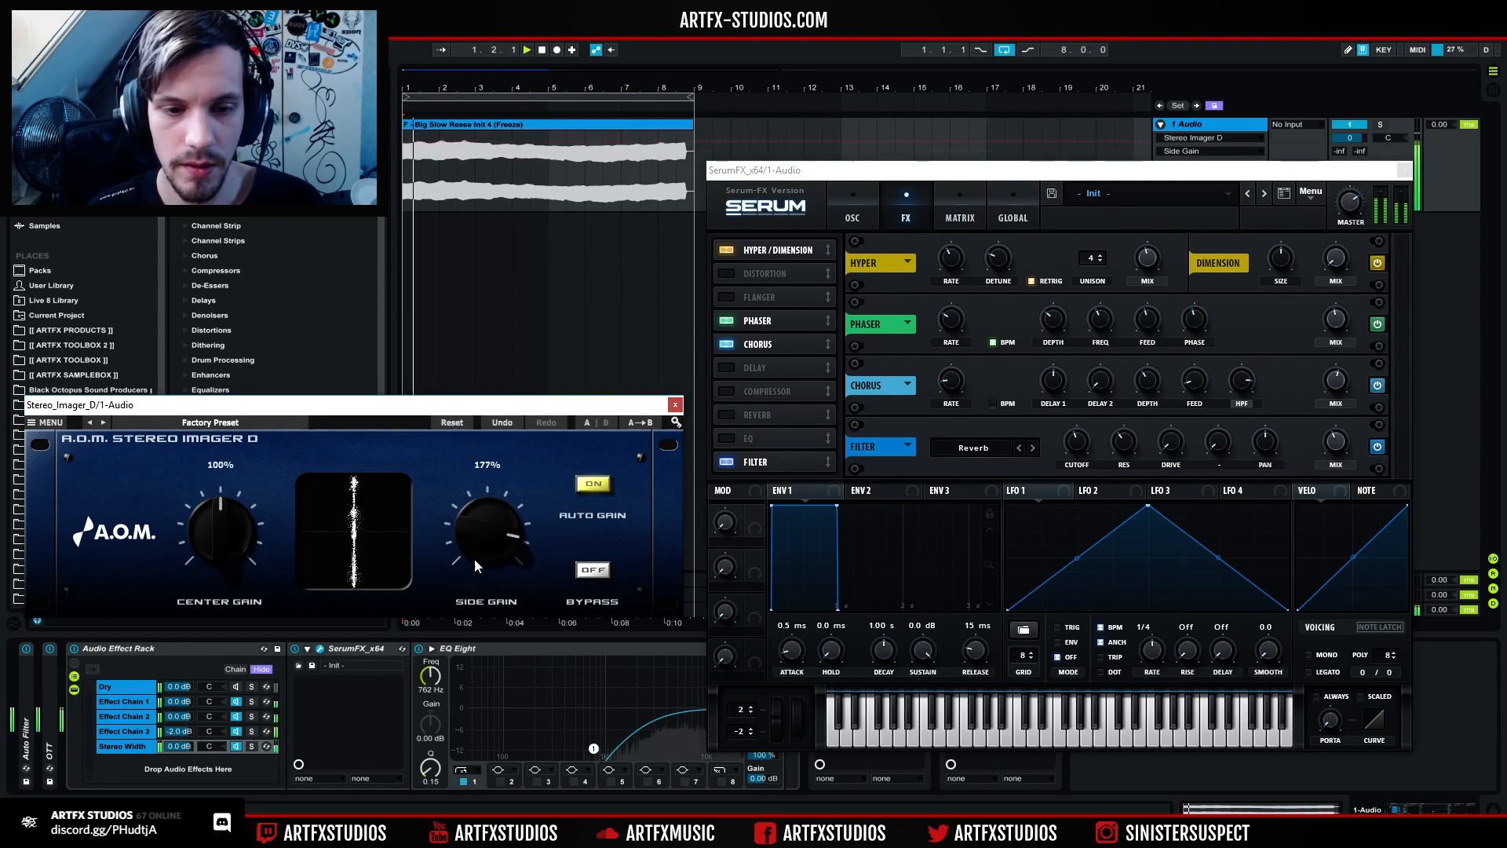
drag(483, 535, 580, 561)
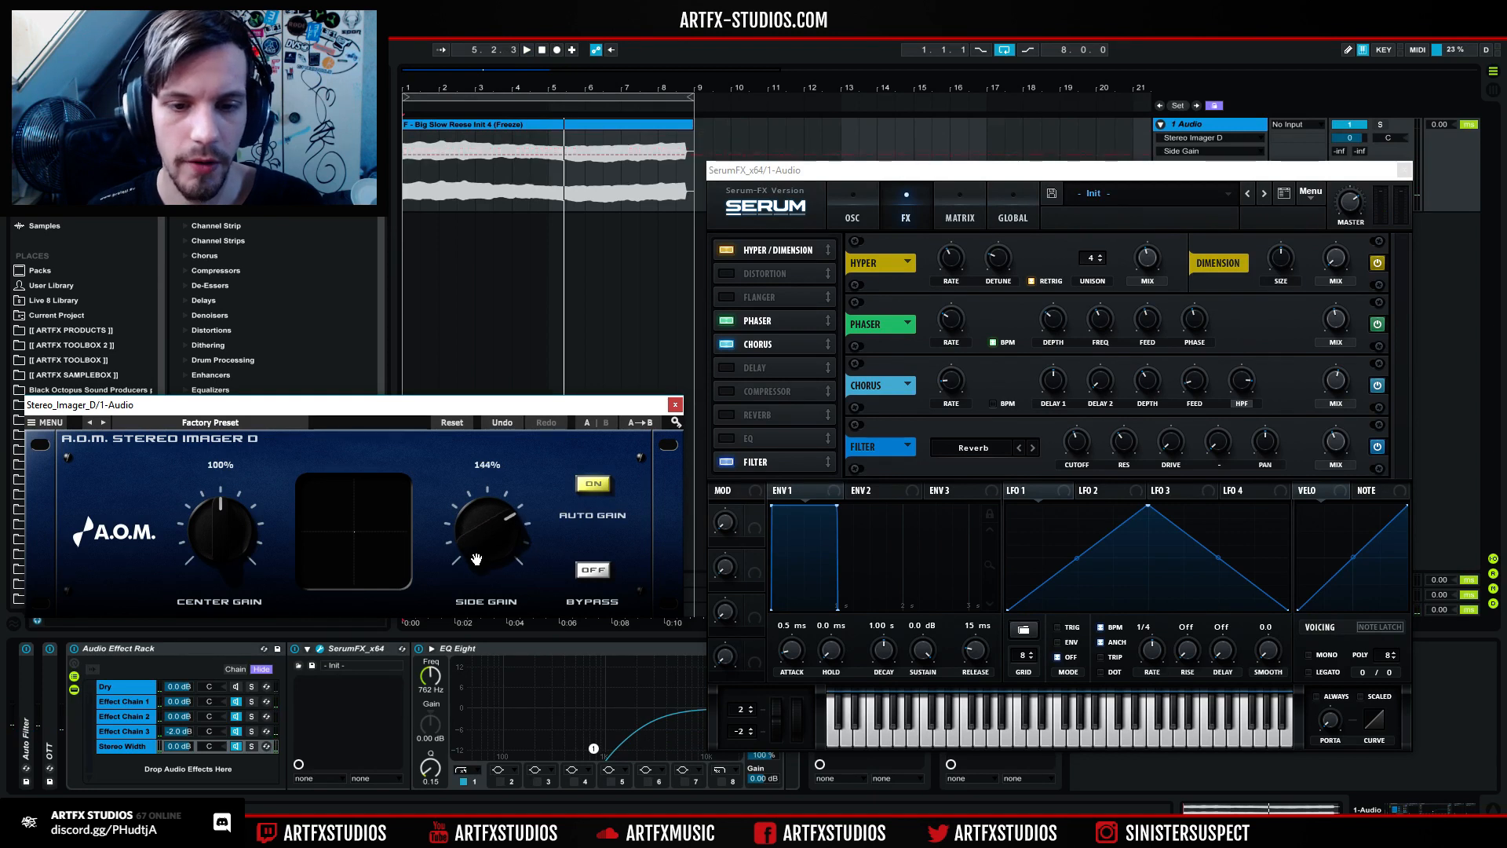
Step: Close the SerumFX window, reposition the Stereo Imager window, and move the Stereo Imager device ahead of SPAN Plus
click(1404, 169)
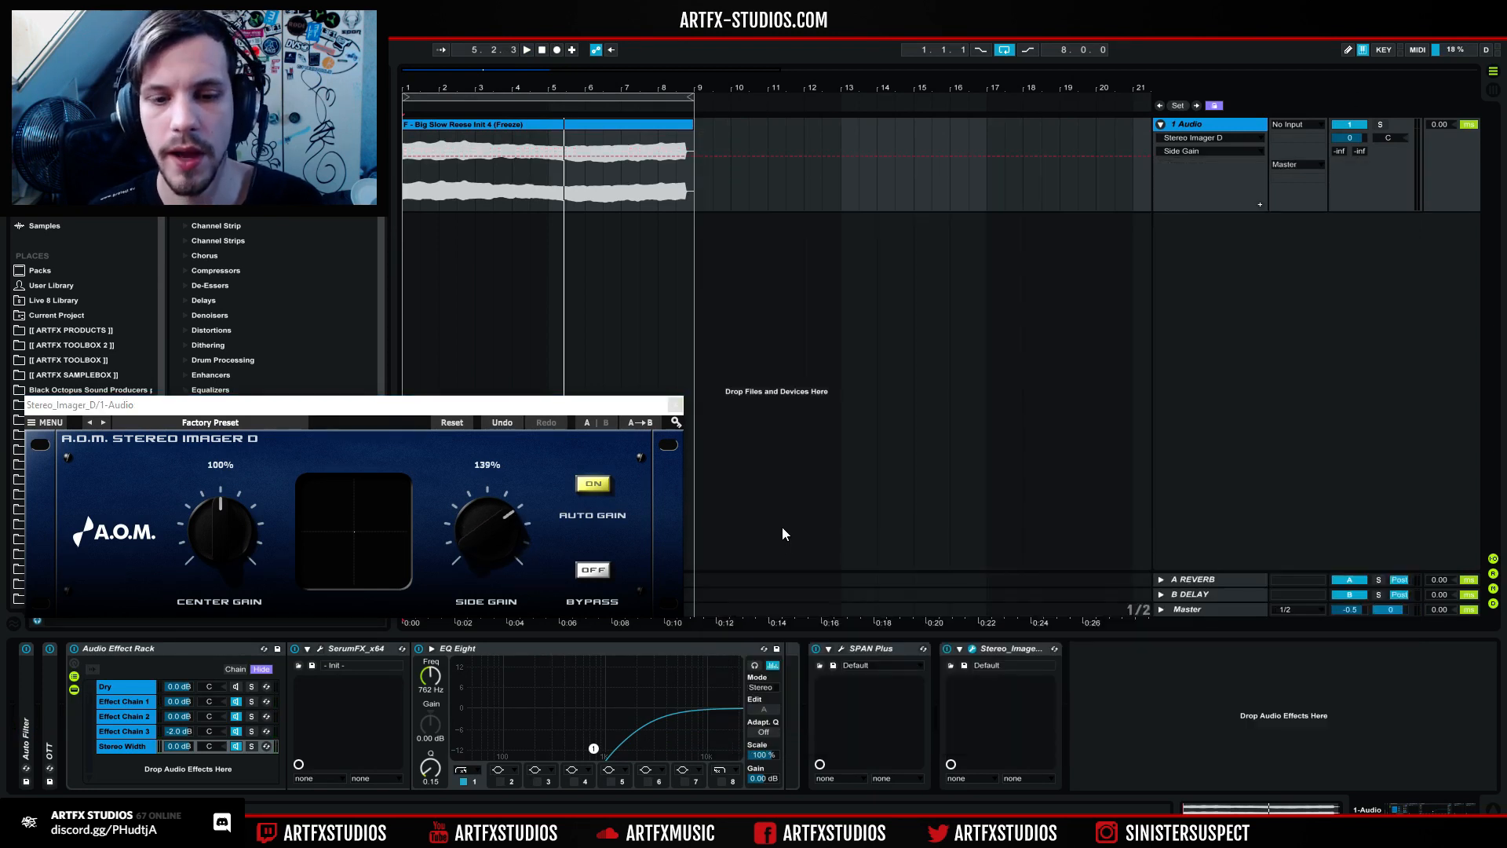
drag(301, 410, 715, 372)
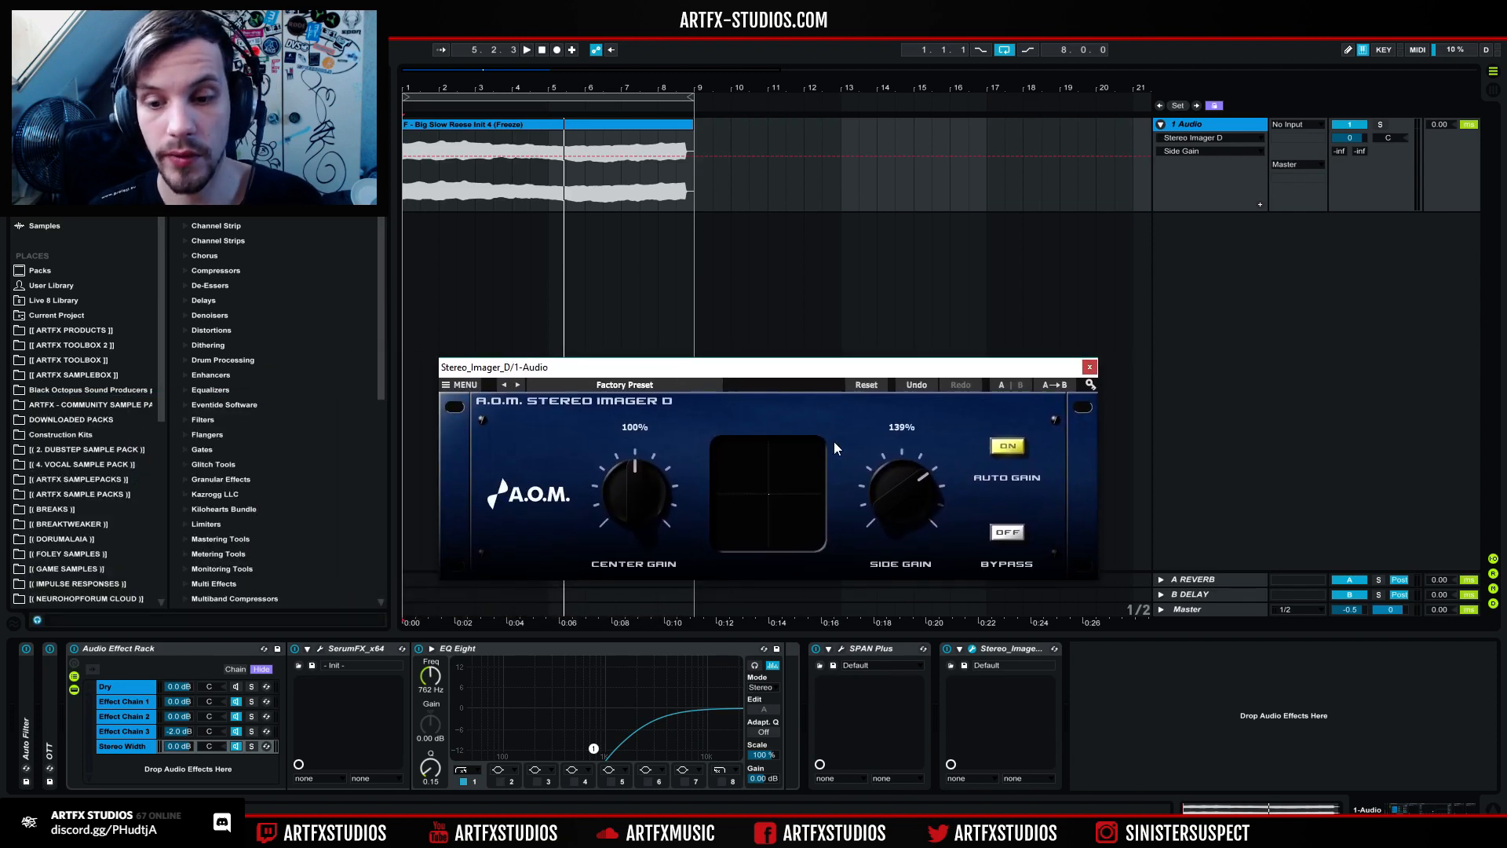
drag(1011, 651, 949, 722)
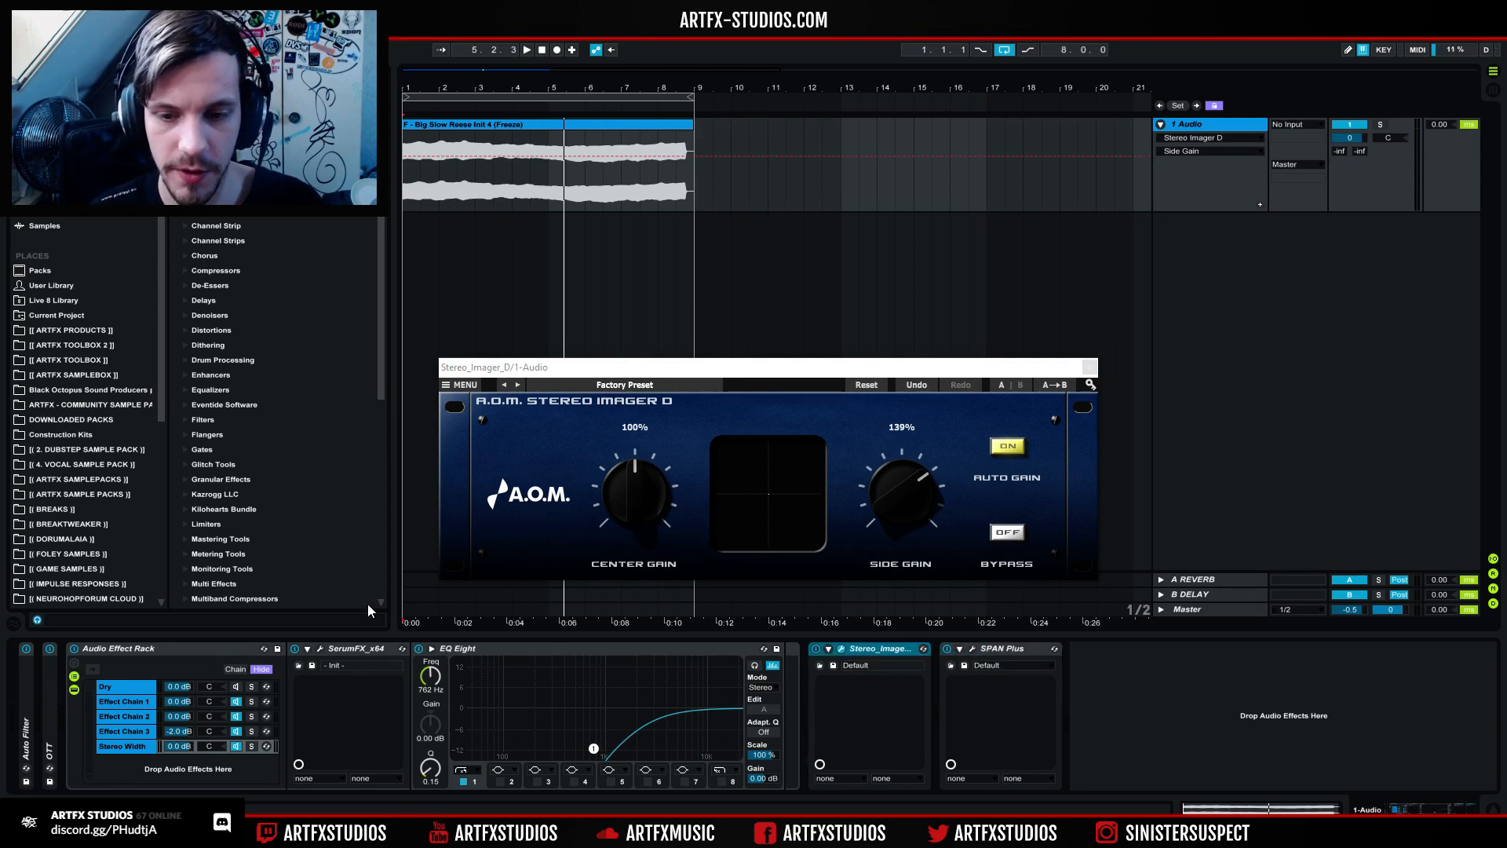
Step: Solo the Stereo Width chain and play the loop to inspect its width on the Stereo Imager display
key(space)
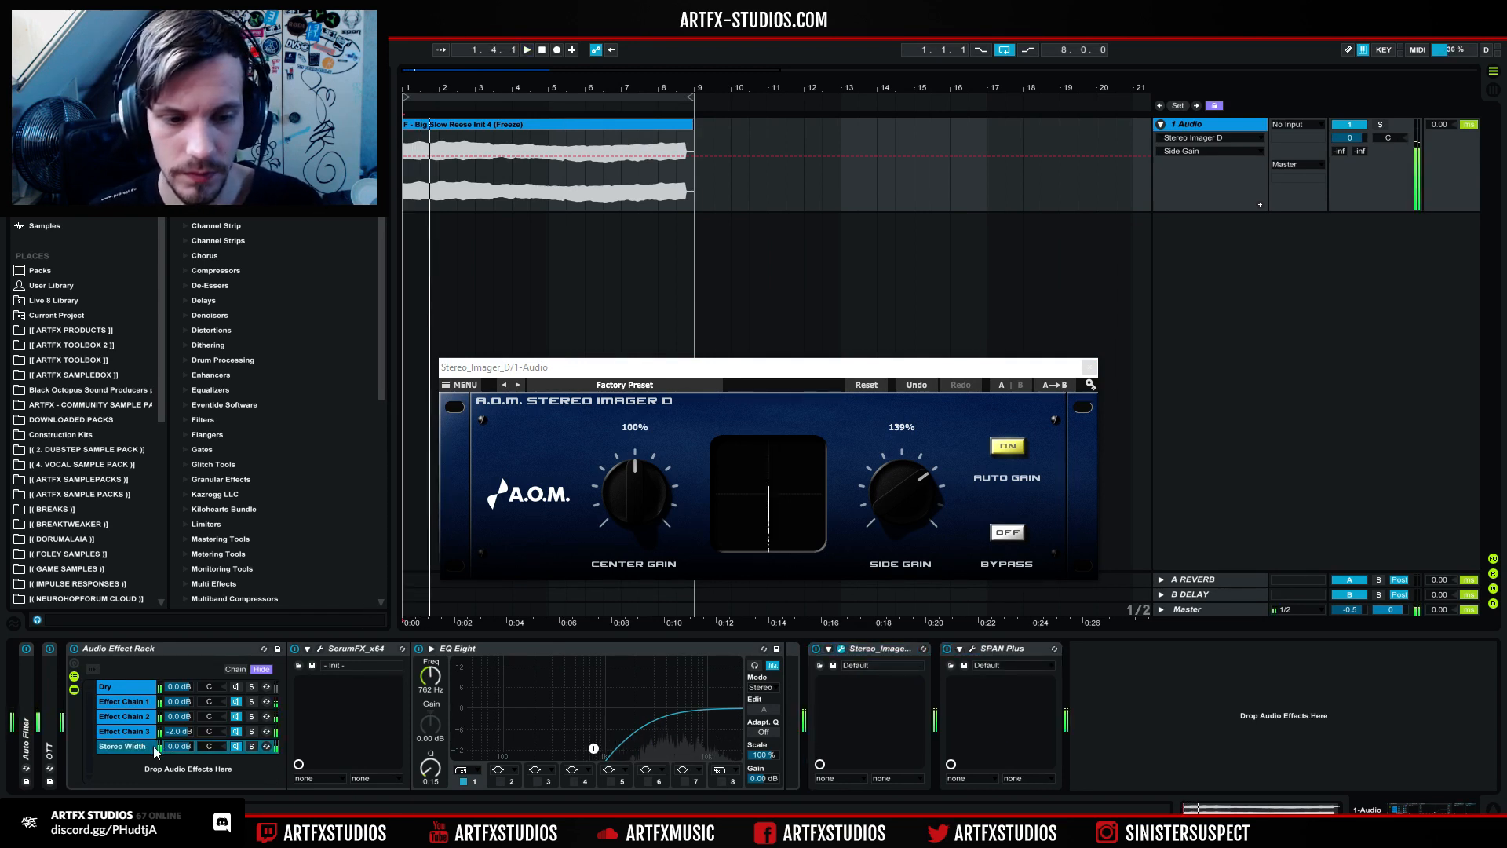
click(250, 746)
key(space)
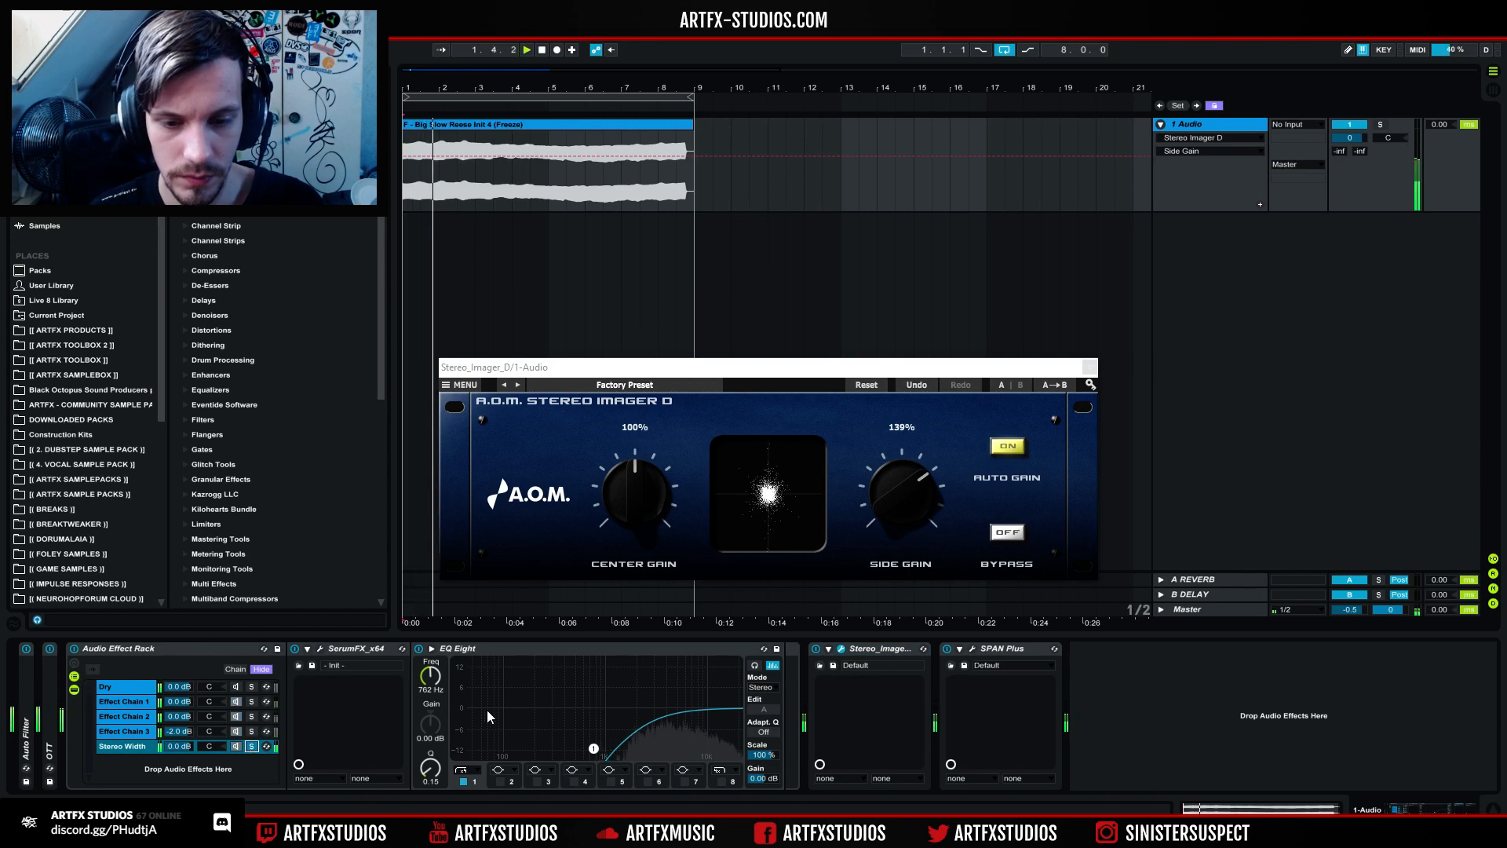
key(space)
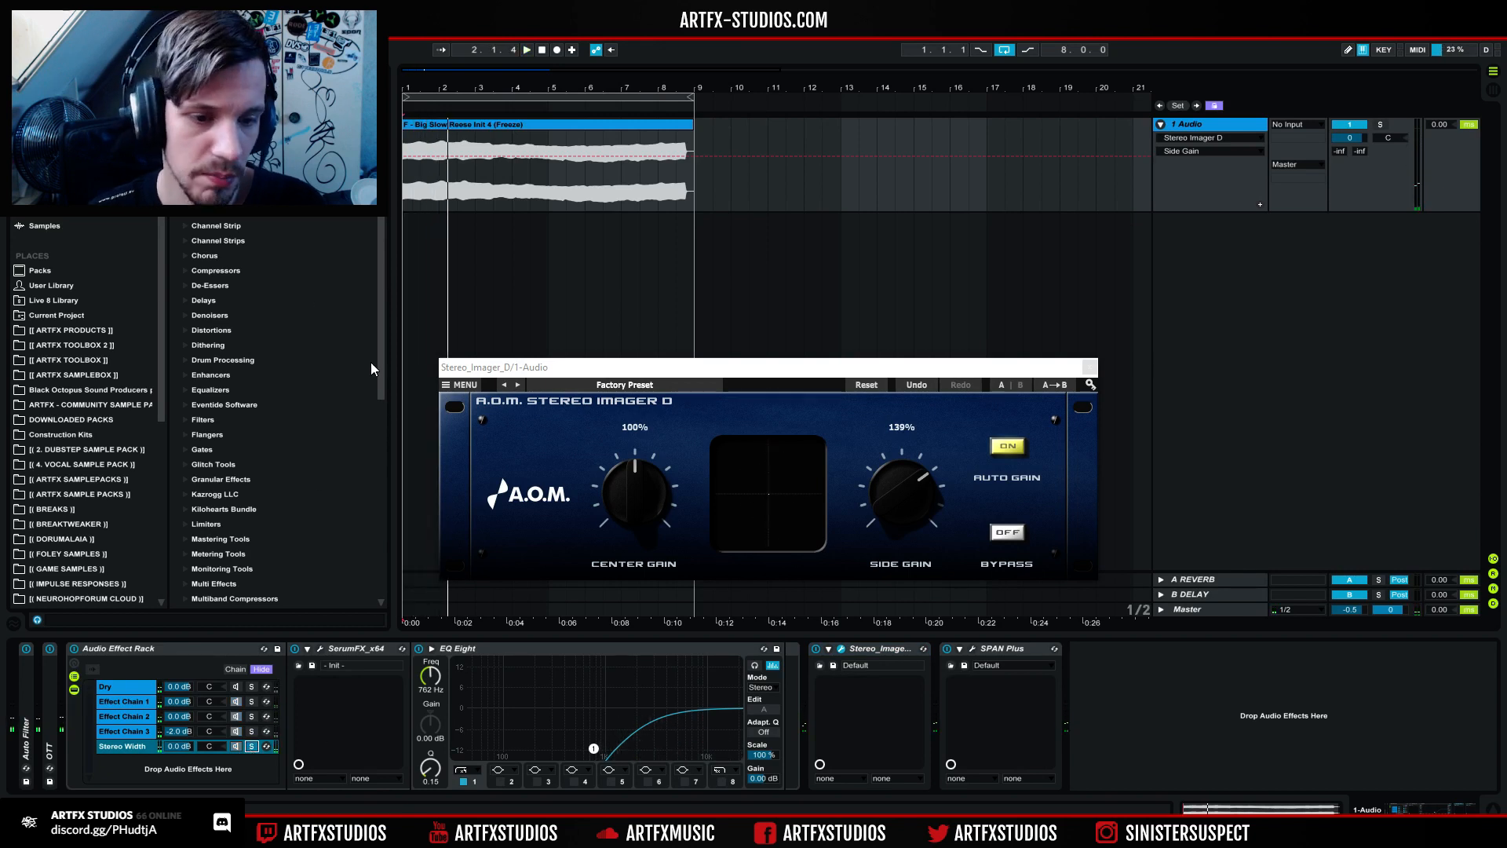
Step: Insert BC Chorus 4 VST(Stereo) from the Chorus plugins after EQ Eight in the Stereo Width chain
click(187, 254)
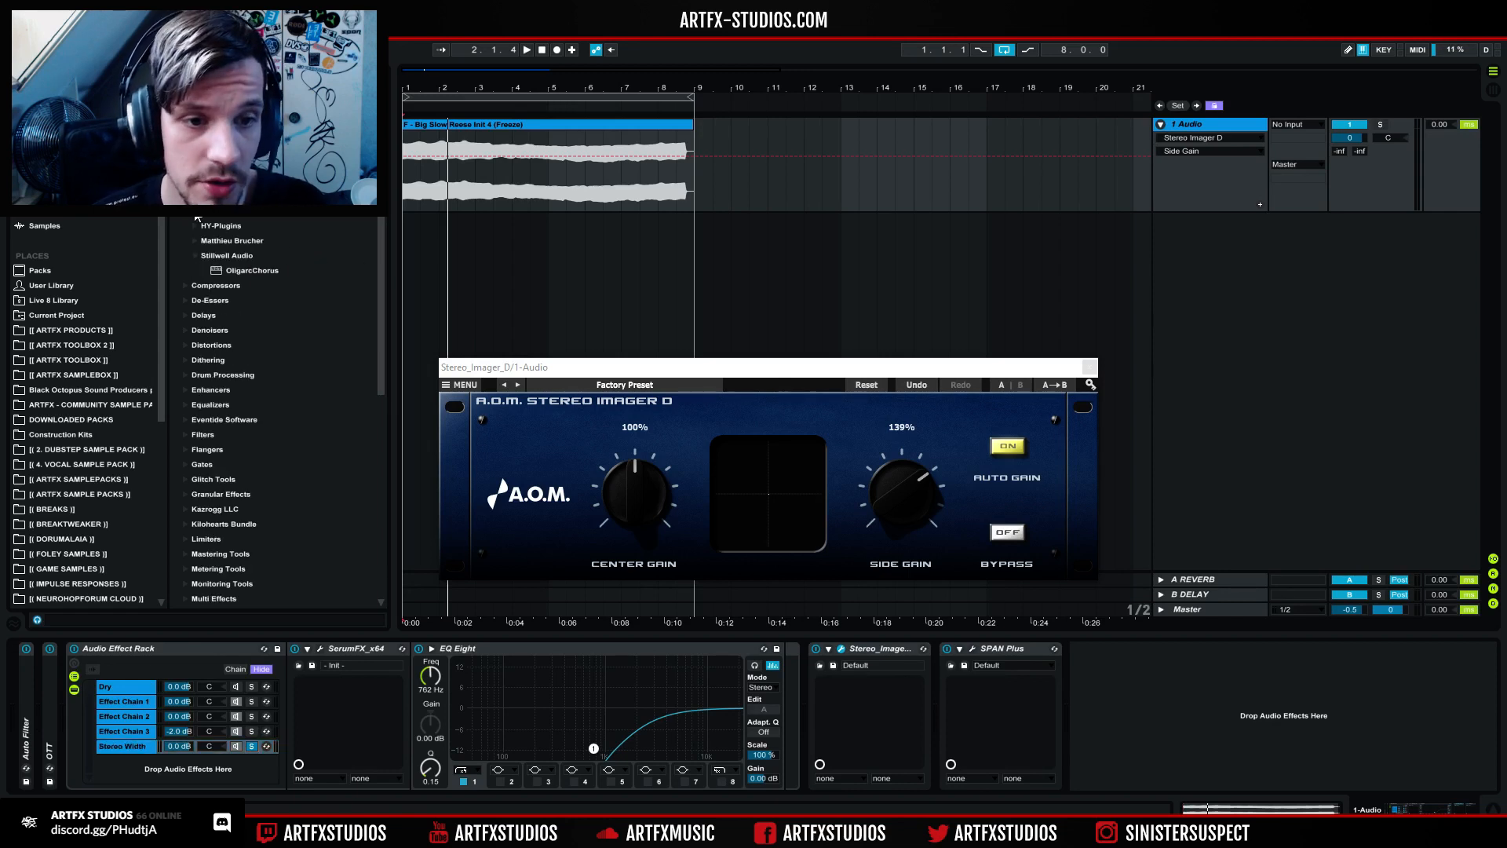
scroll(198, 224, up, 1)
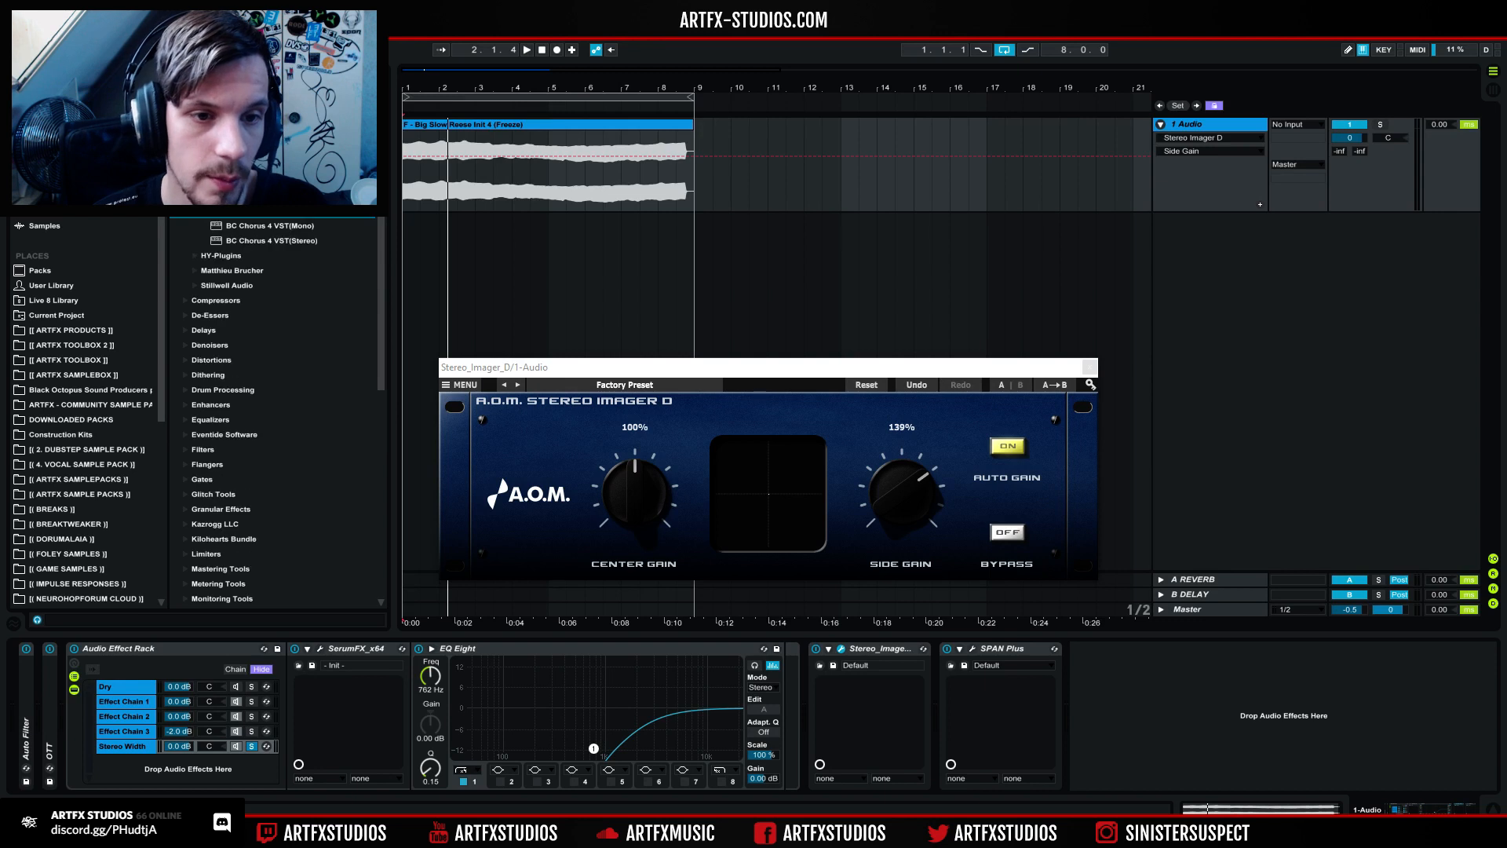
click(252, 225)
drag(249, 240, 781, 690)
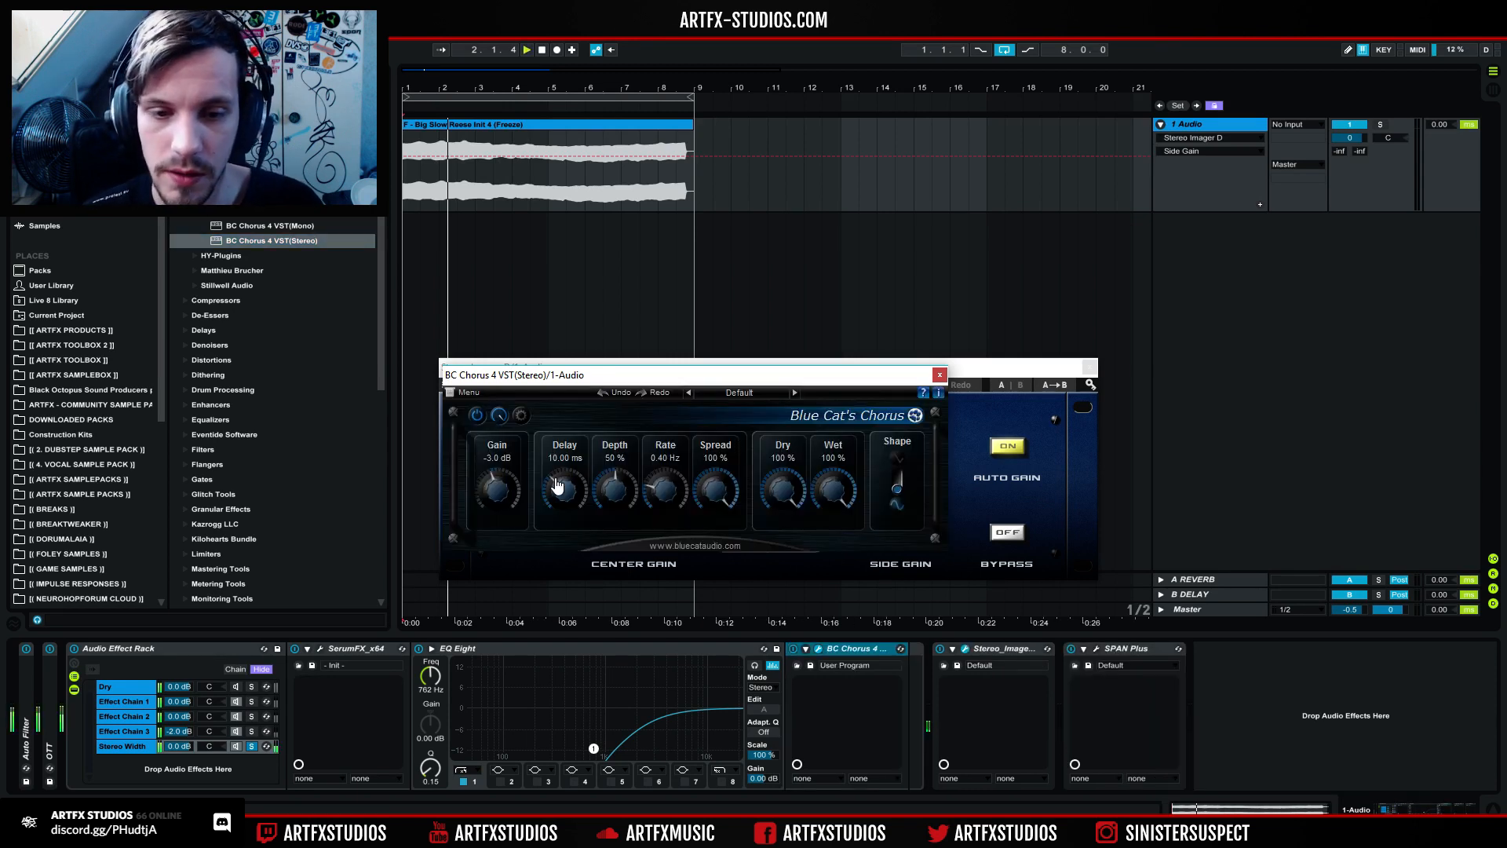
Step: Audition the soloed chorus, then bring up the Stereo Imager window during playback and place it beside the chorus window
key(space)
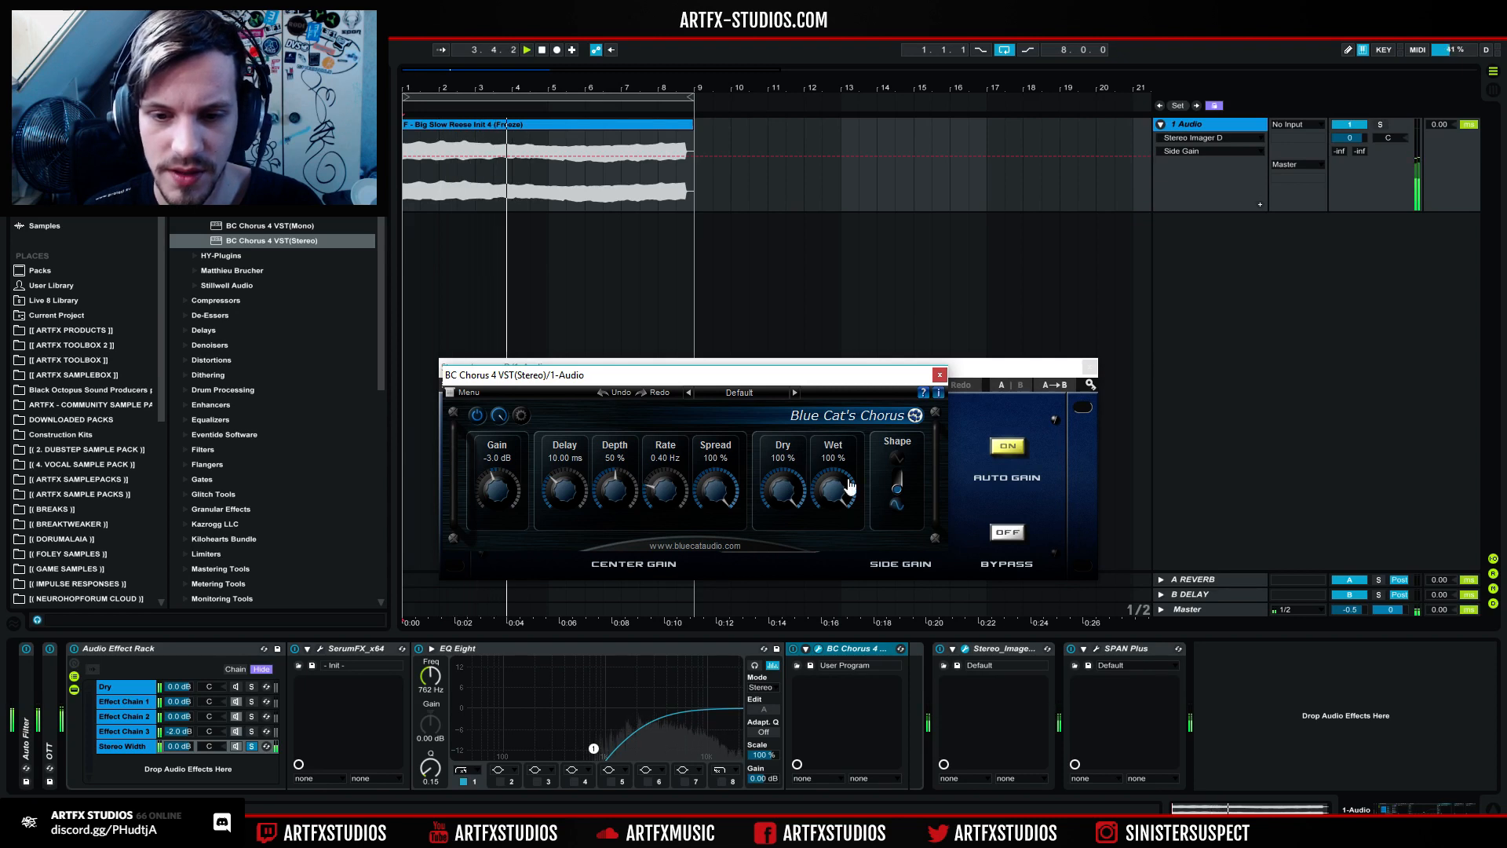
key(space)
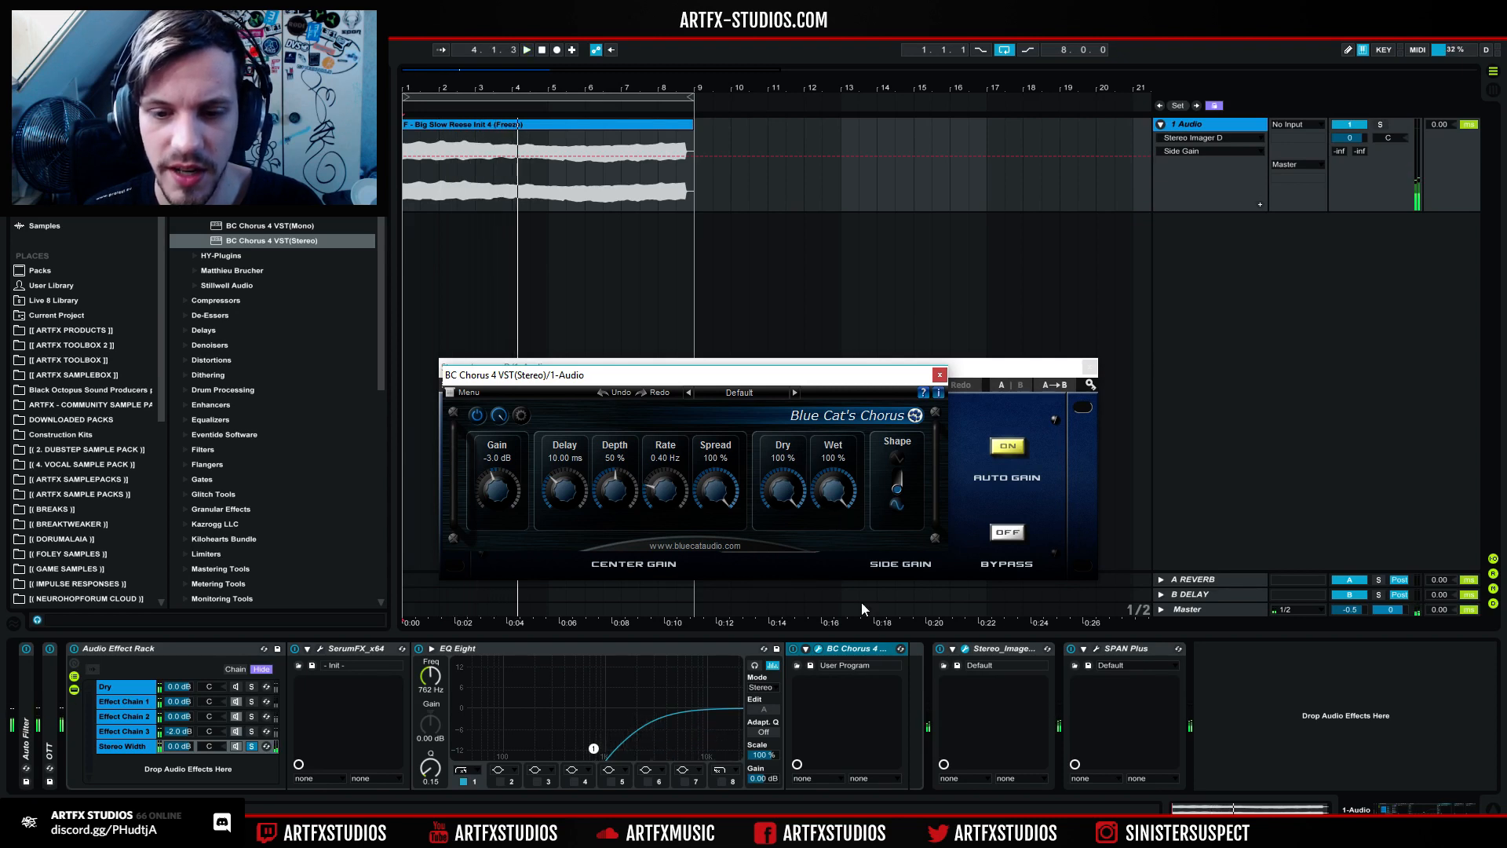
click(964, 648)
key(space)
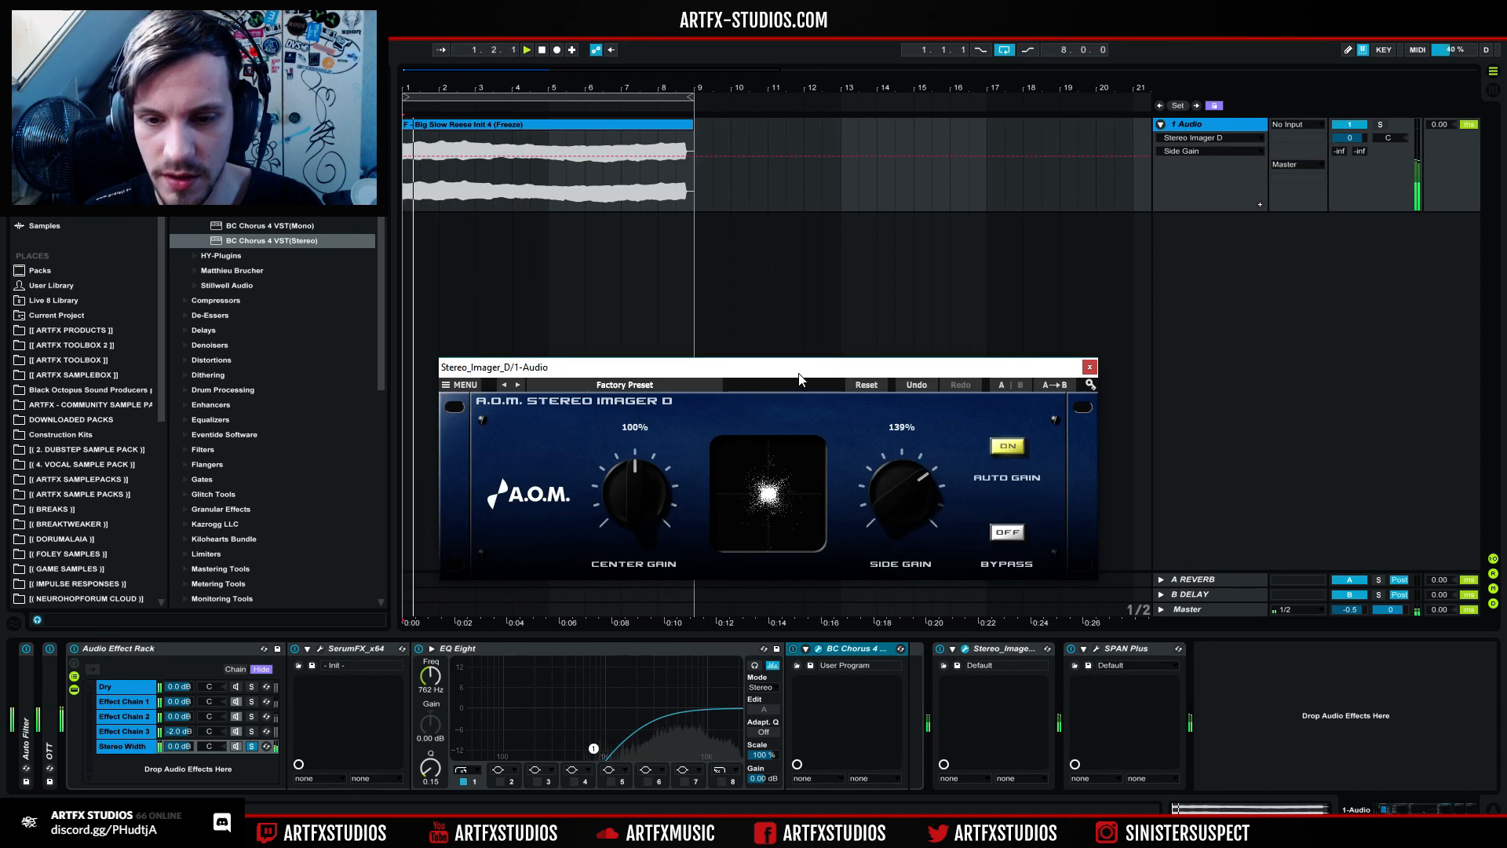
drag(799, 380, 1164, 286)
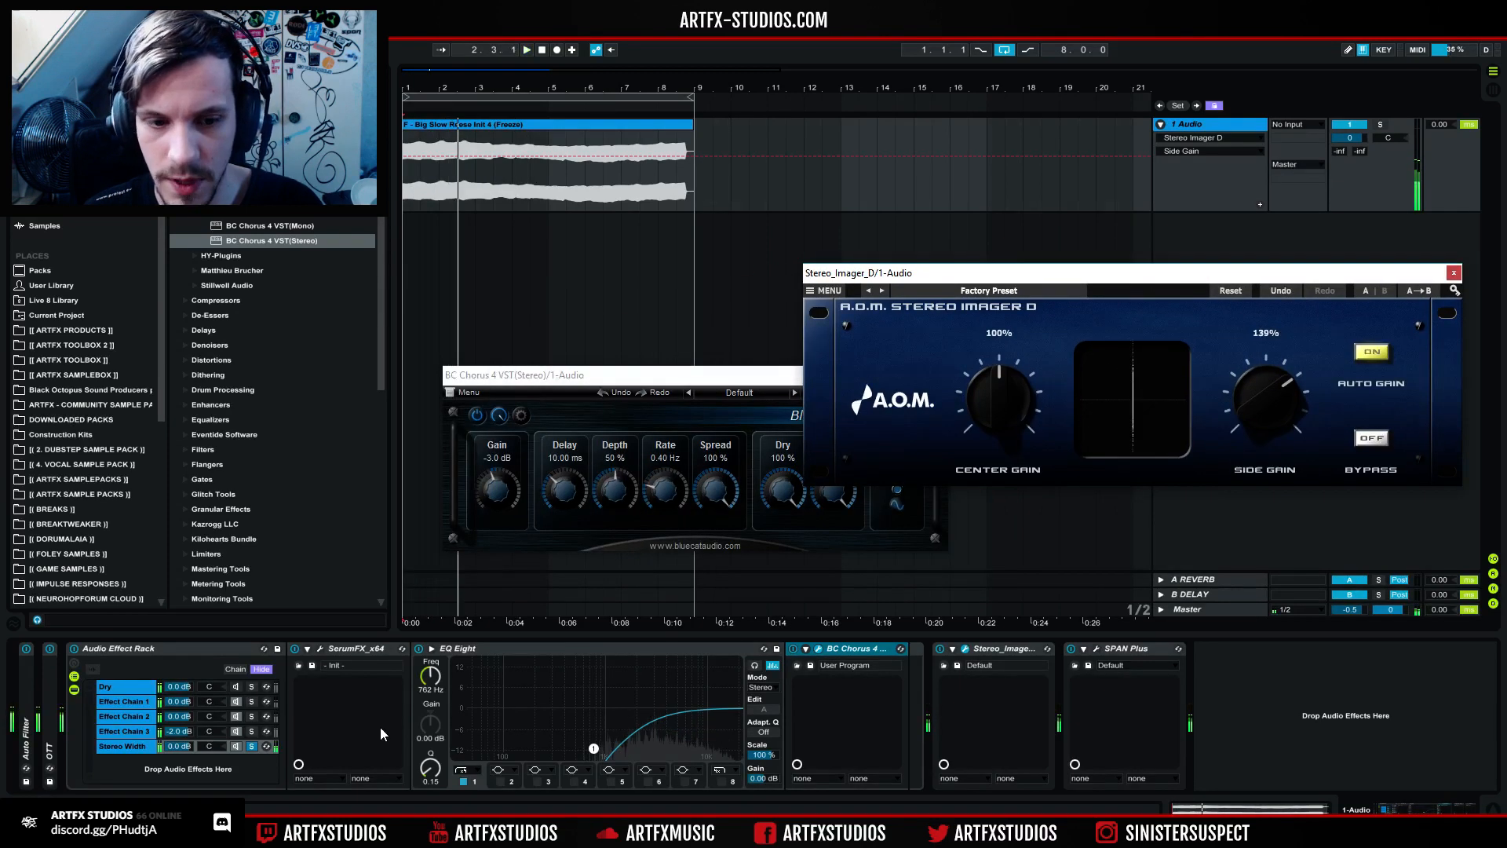
Step: Unsolo the Stereo Width chain, play all chains together, and move the chorus window clear of the Stereo Imager
click(251, 747)
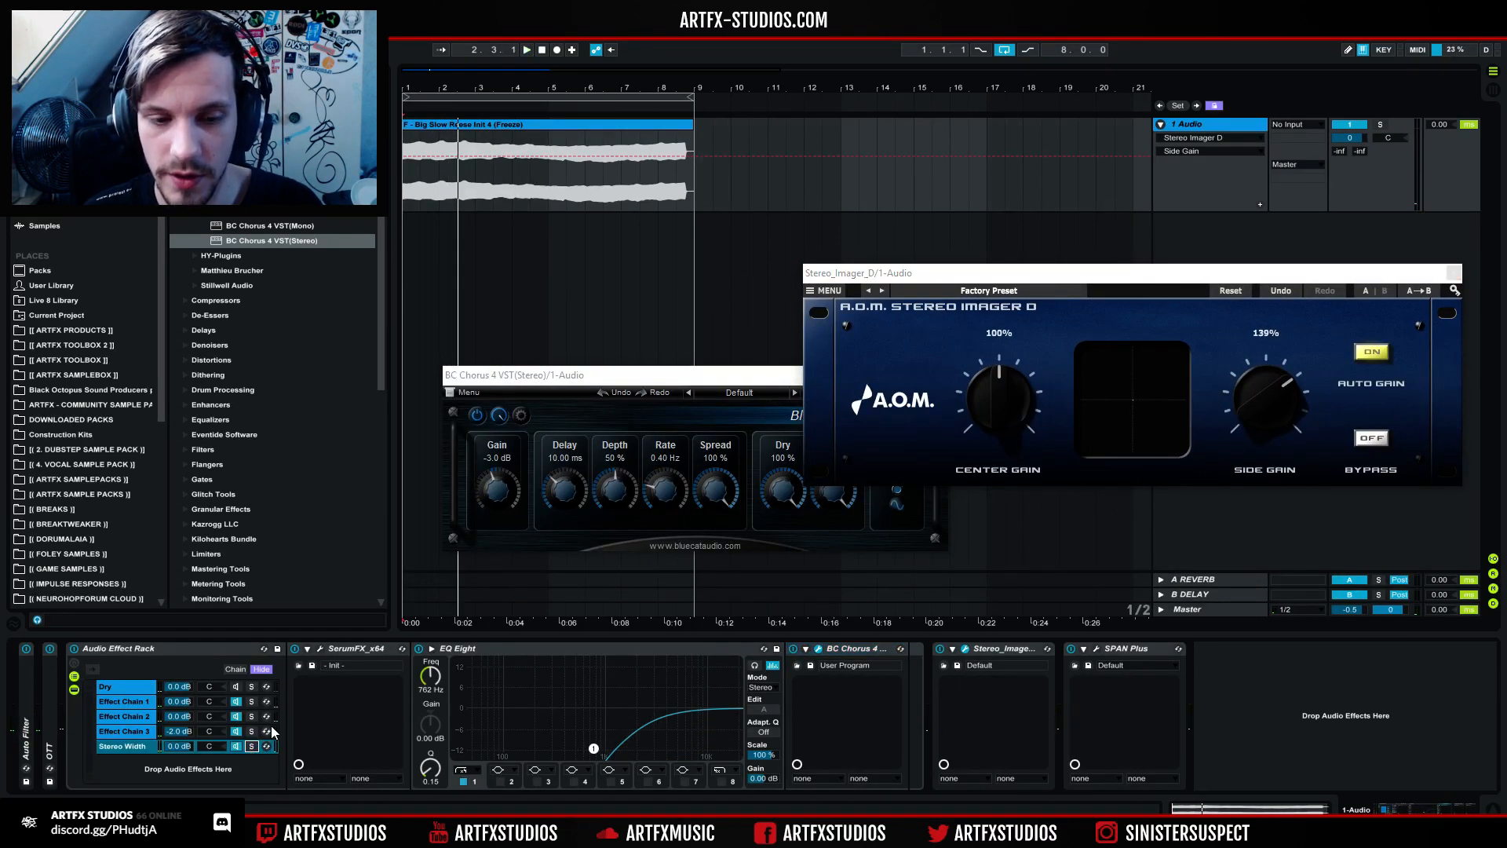
key(space)
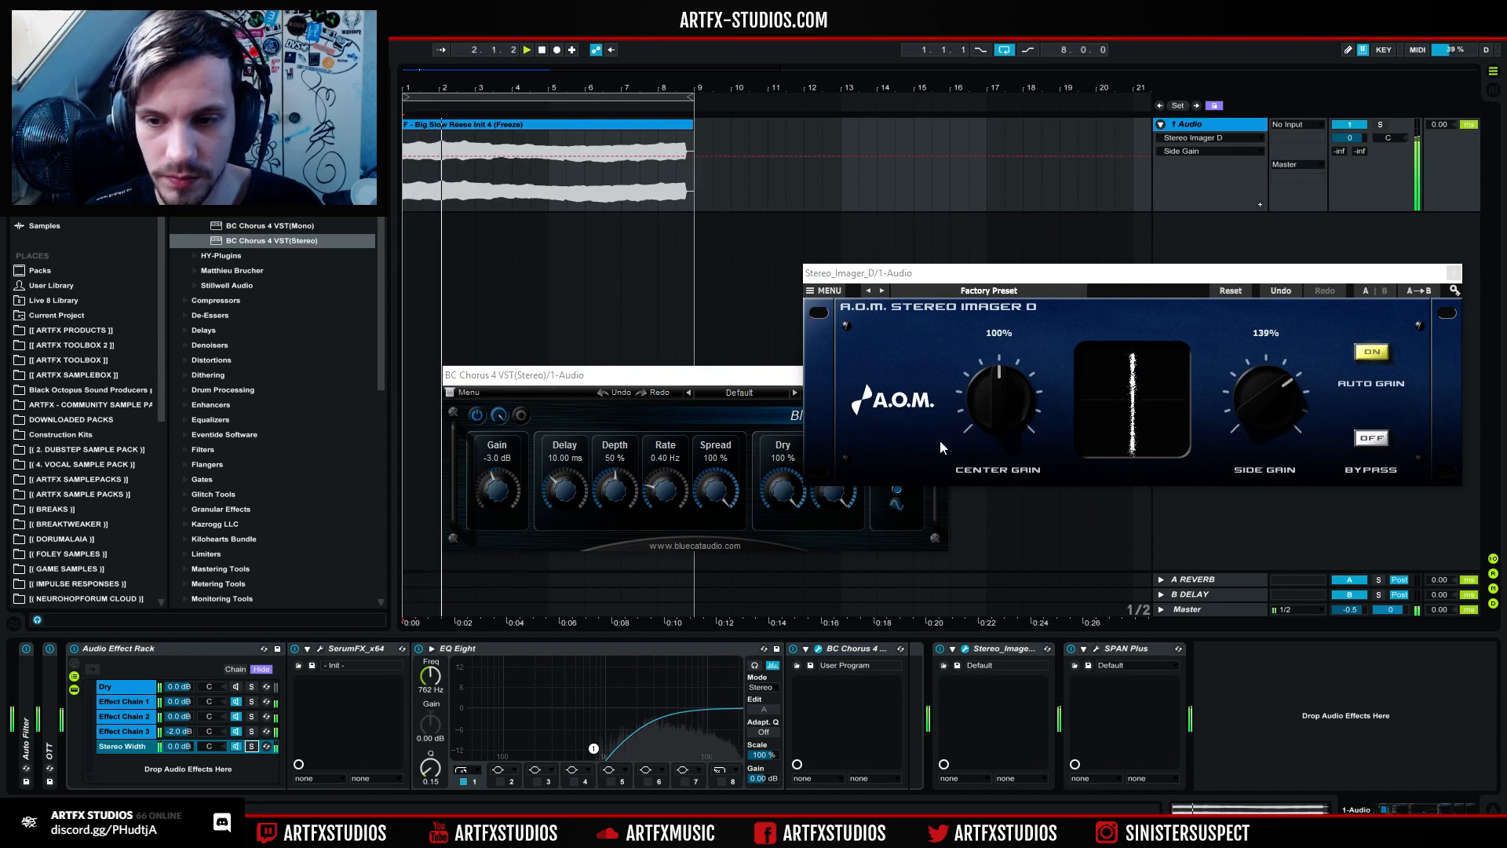
drag(754, 375, 633, 346)
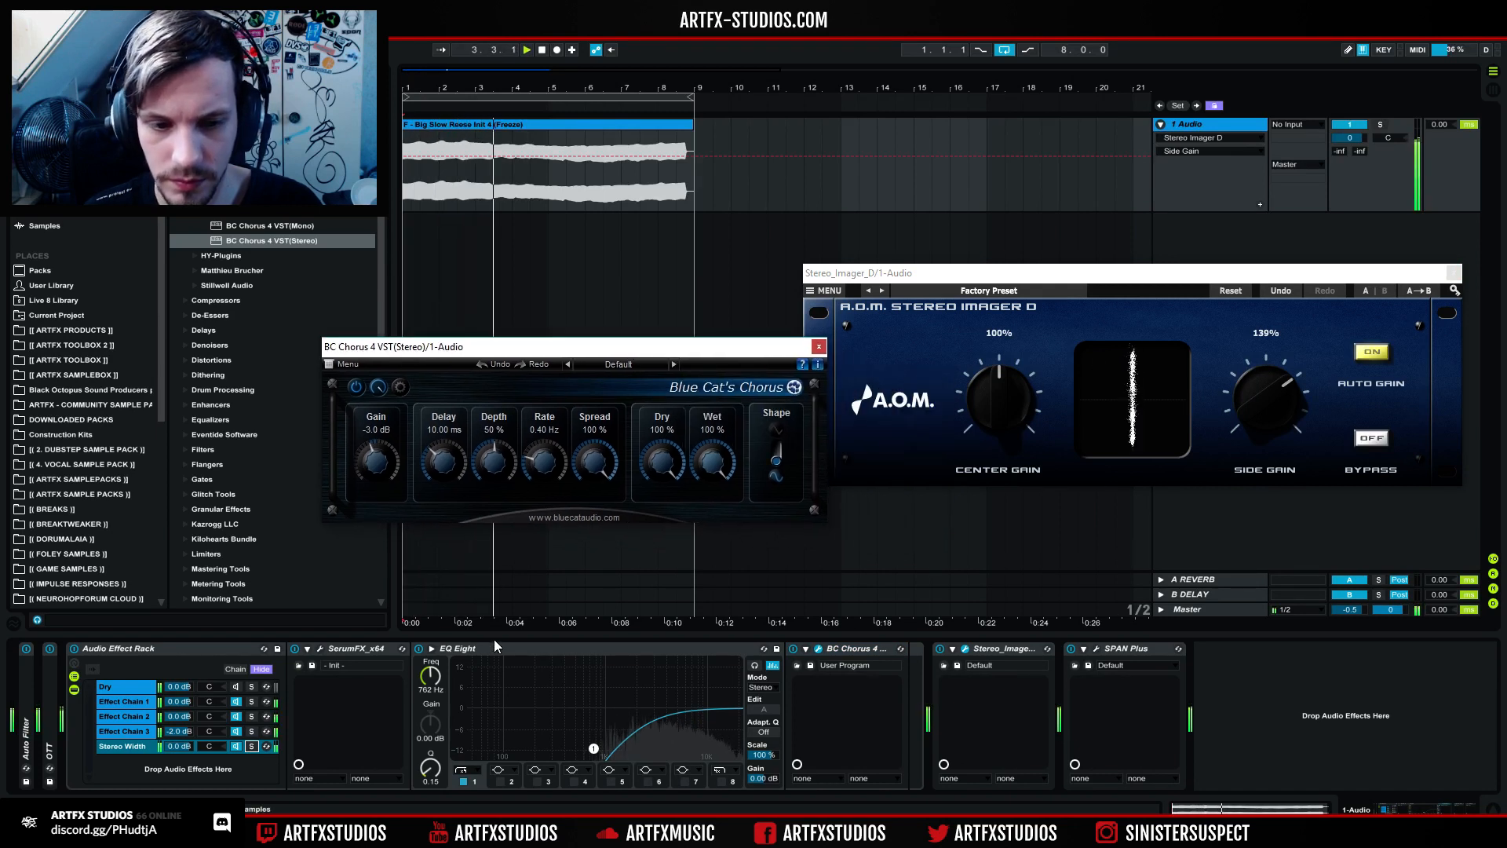
Step: Set the chorus to wet 53%, dry 75%, rate 0.74 Hz, depth 32%, delay 11.20 ms and gain -1.0 dB during playback, and close its window
drag(693, 460, 718, 509)
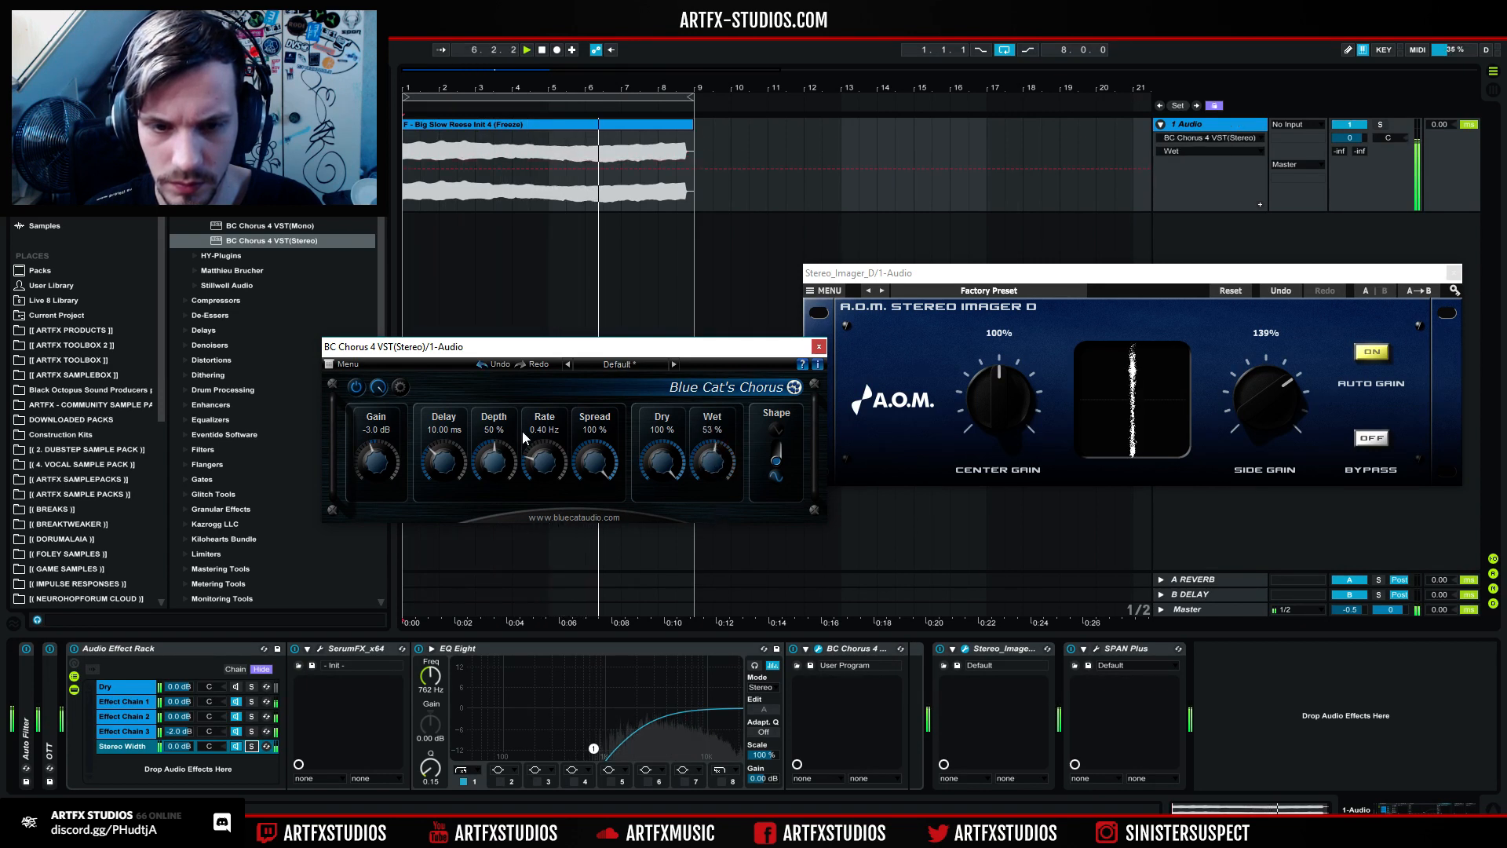
click(582, 458)
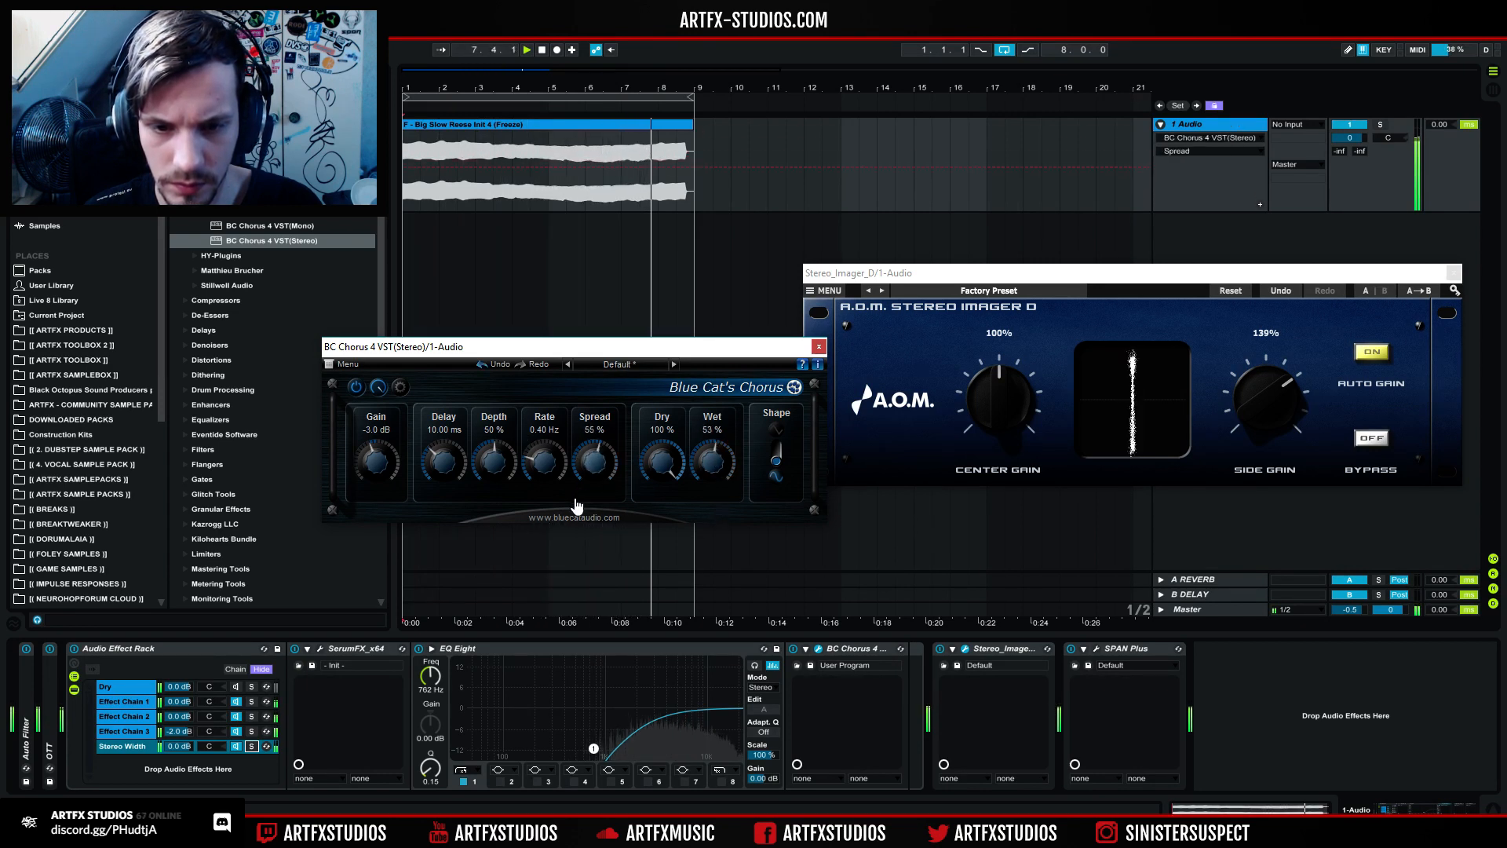
drag(544, 463, 372, 471)
drag(663, 462, 662, 518)
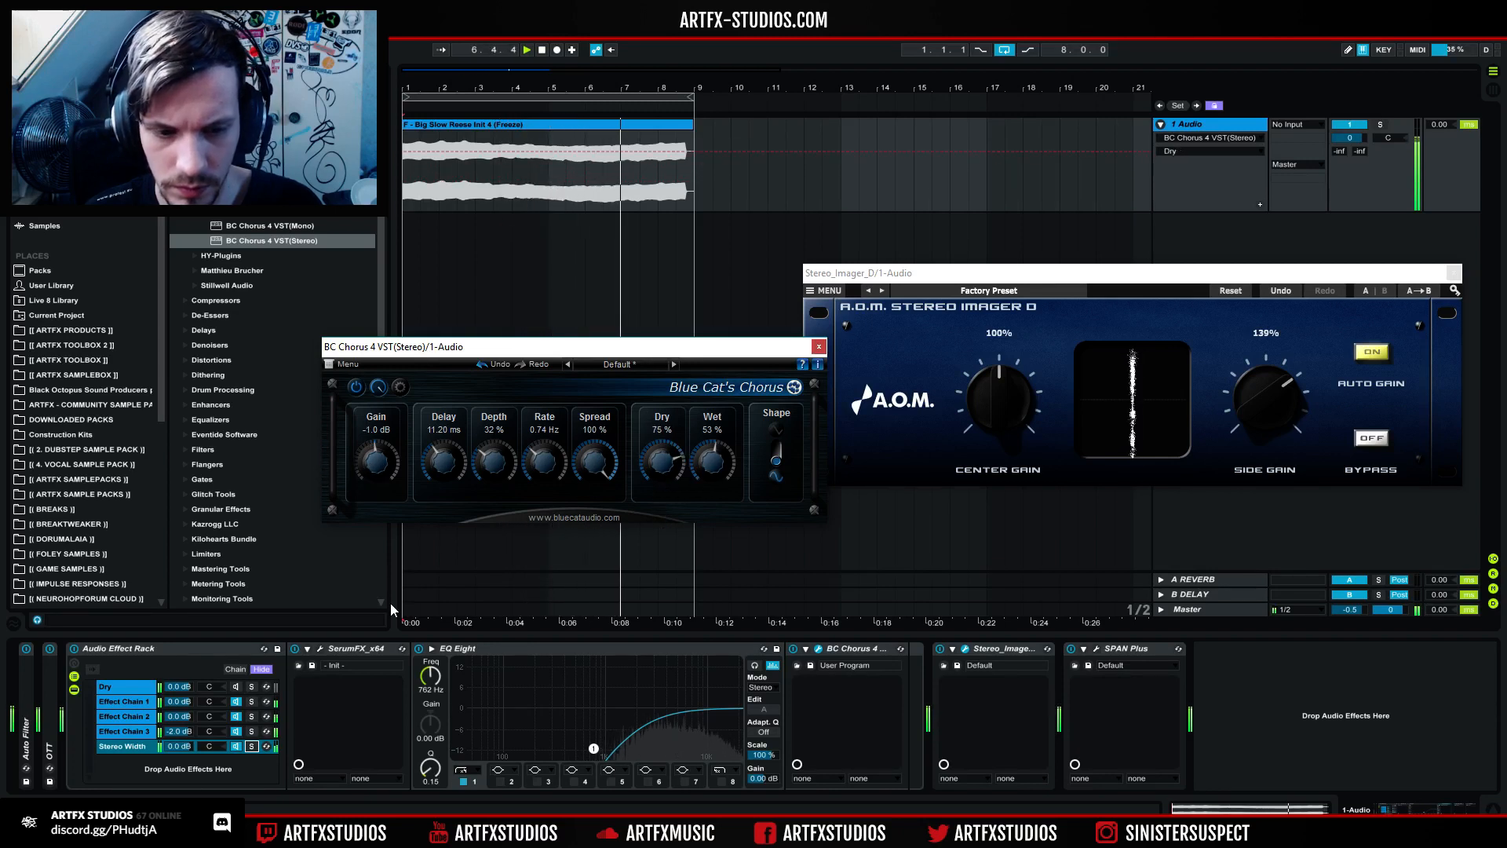
click(129, 745)
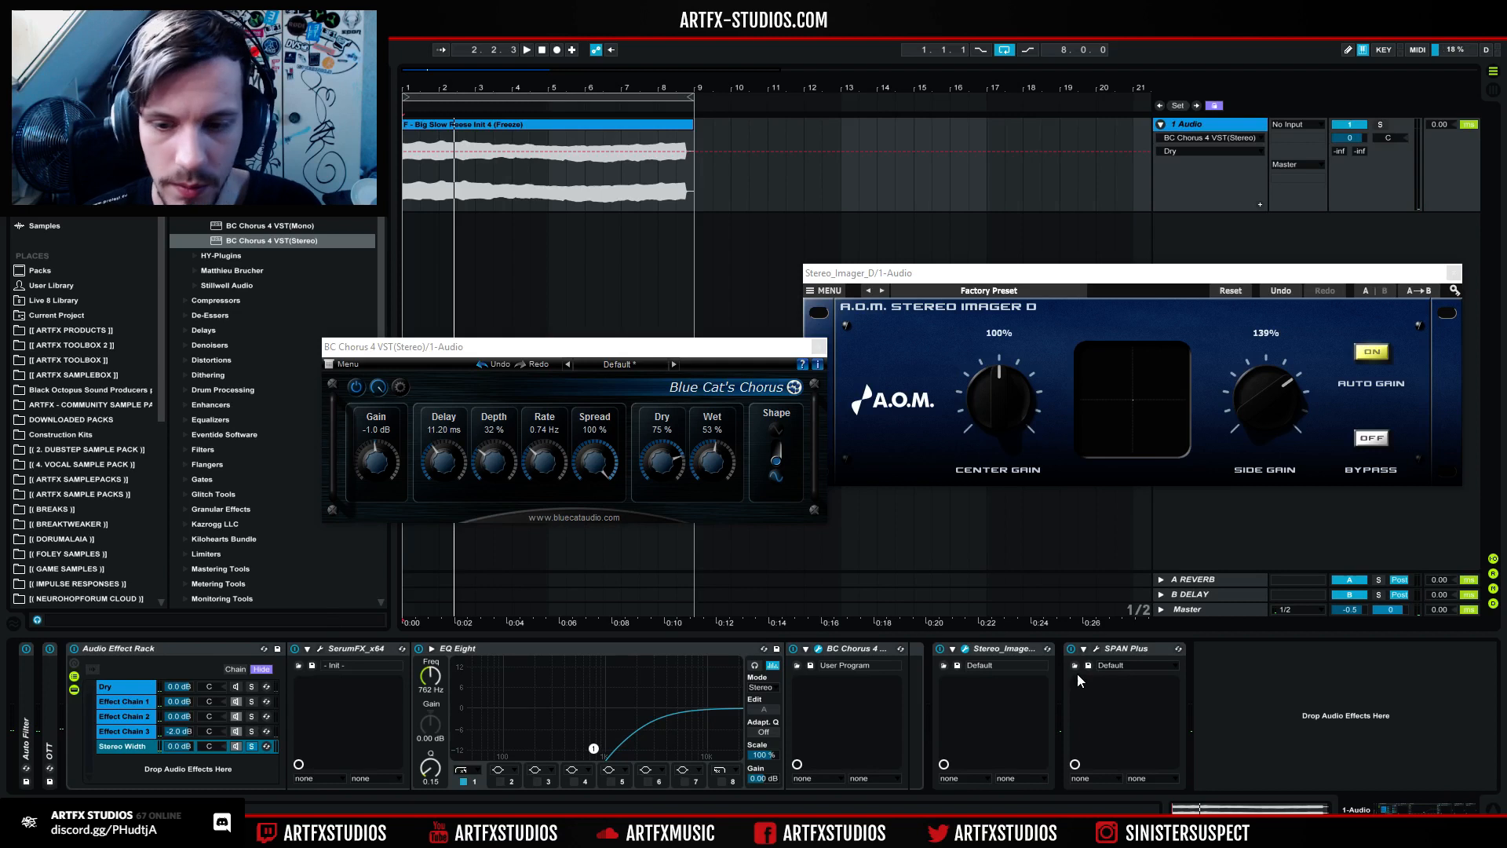
click(821, 346)
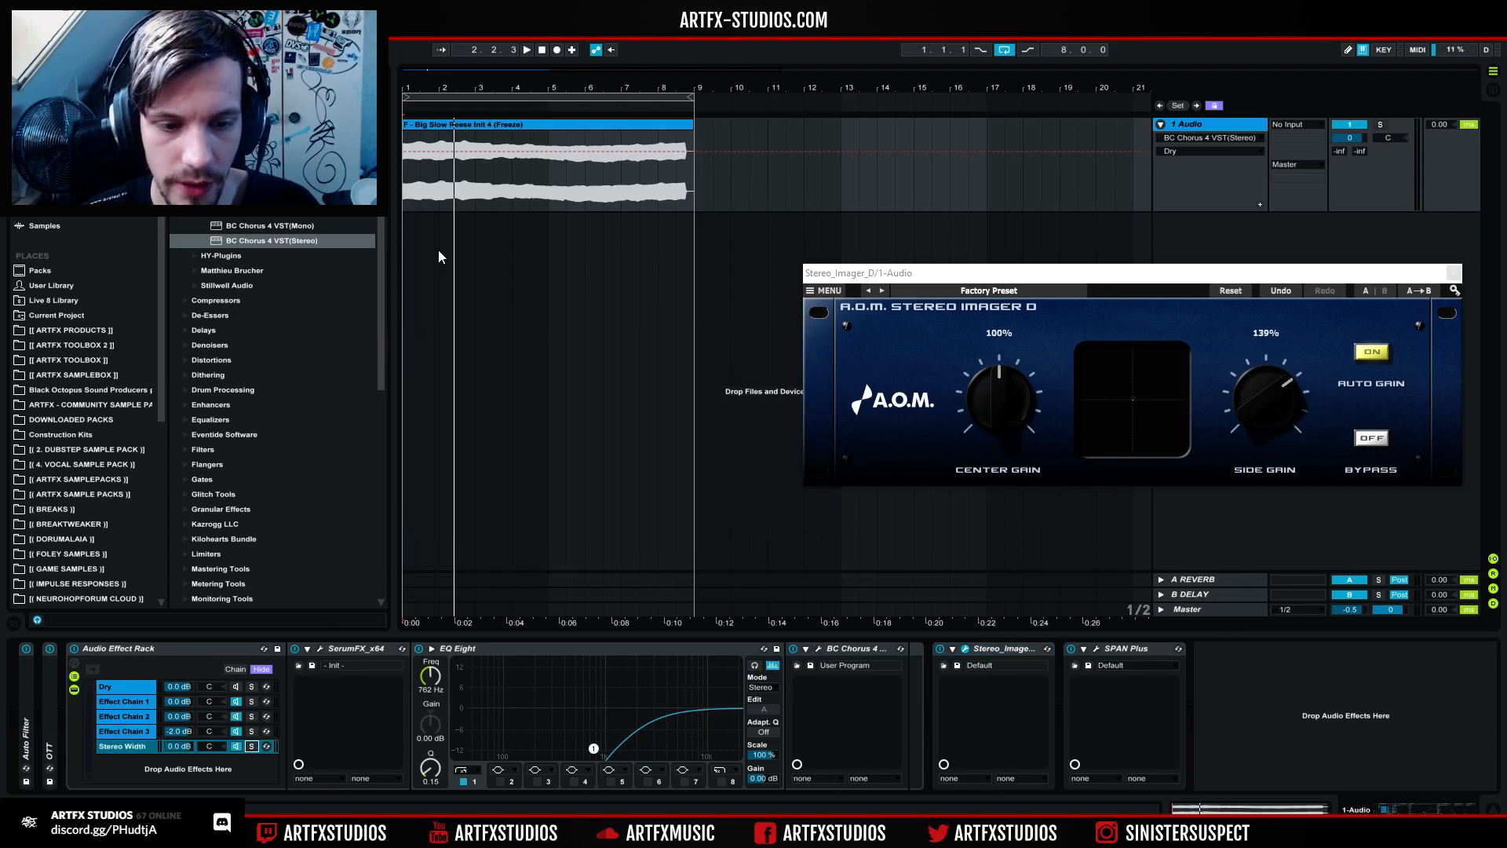
Step: Lower the Stereo Width chain's volume to -6.8 dB while the loop plays, and stop playback
key(space)
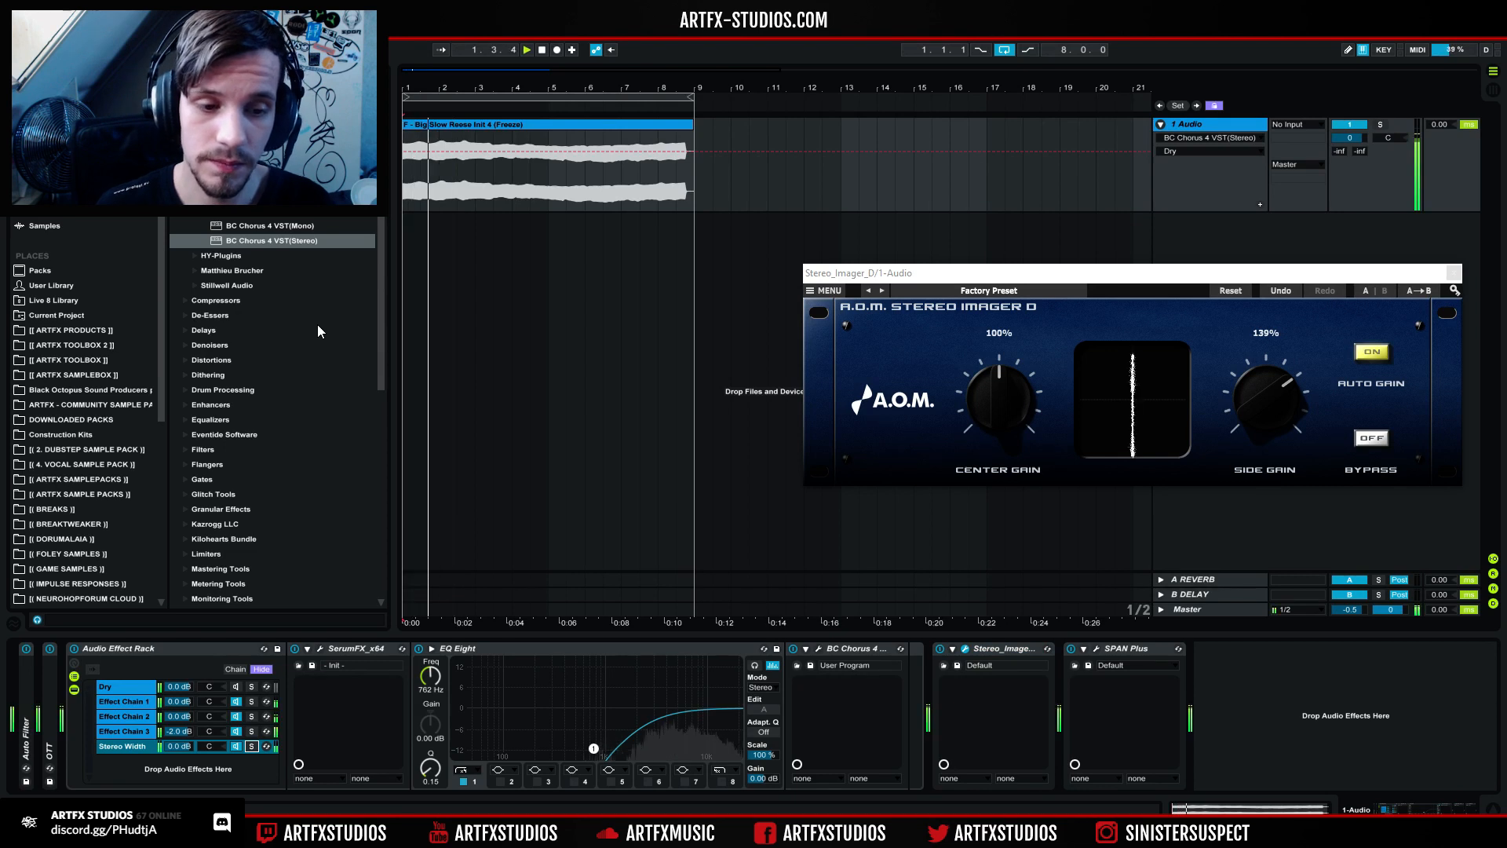
drag(189, 748, 193, 761)
key(space)
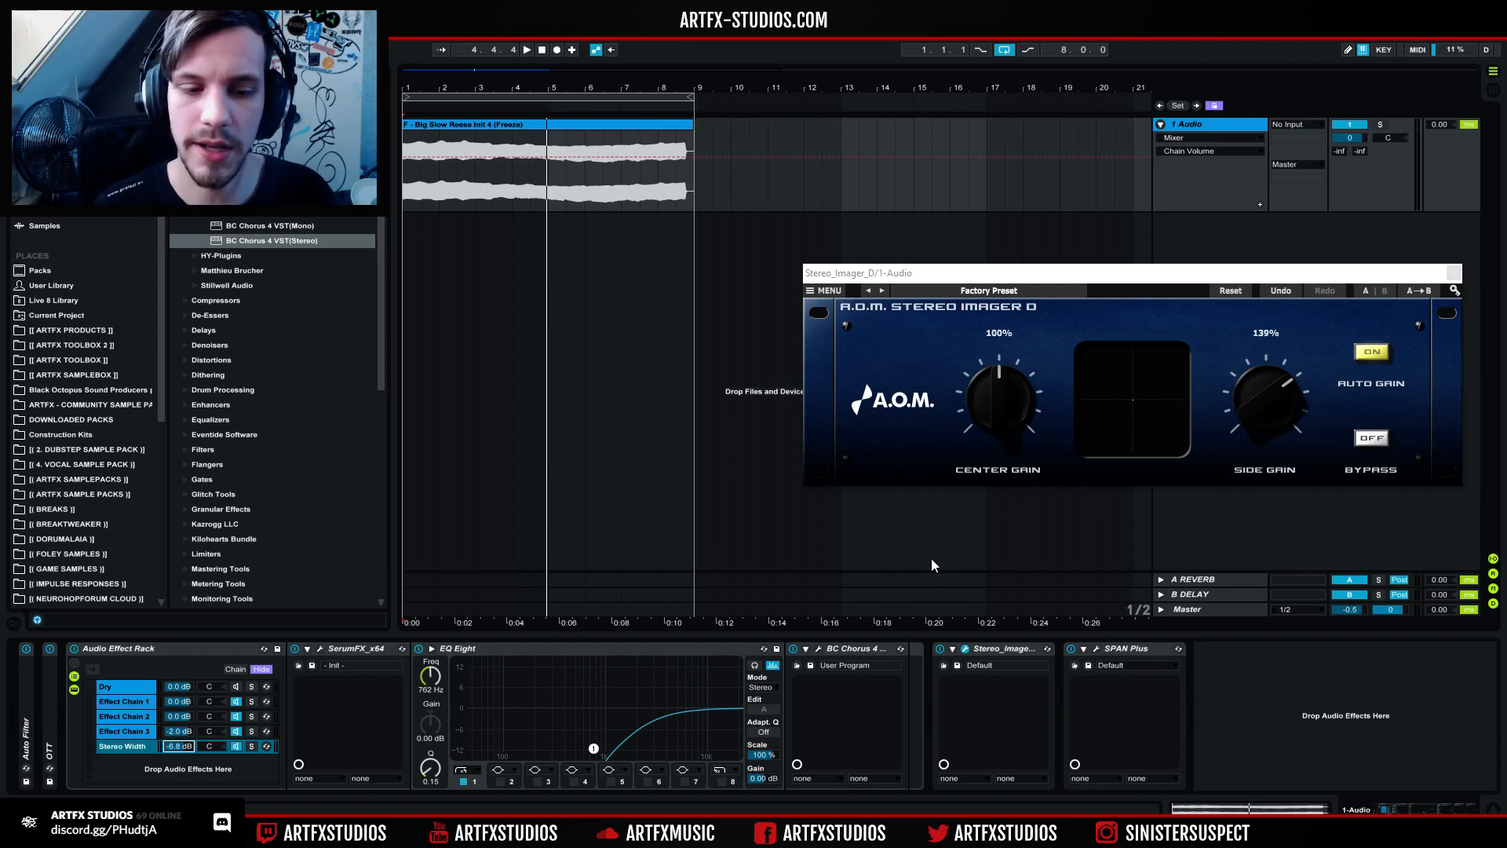
Step: Activate the Dry chain, drop its volume to -inf dB, and gradually raise it to 0.0 dB during playback before stopping
click(181, 686)
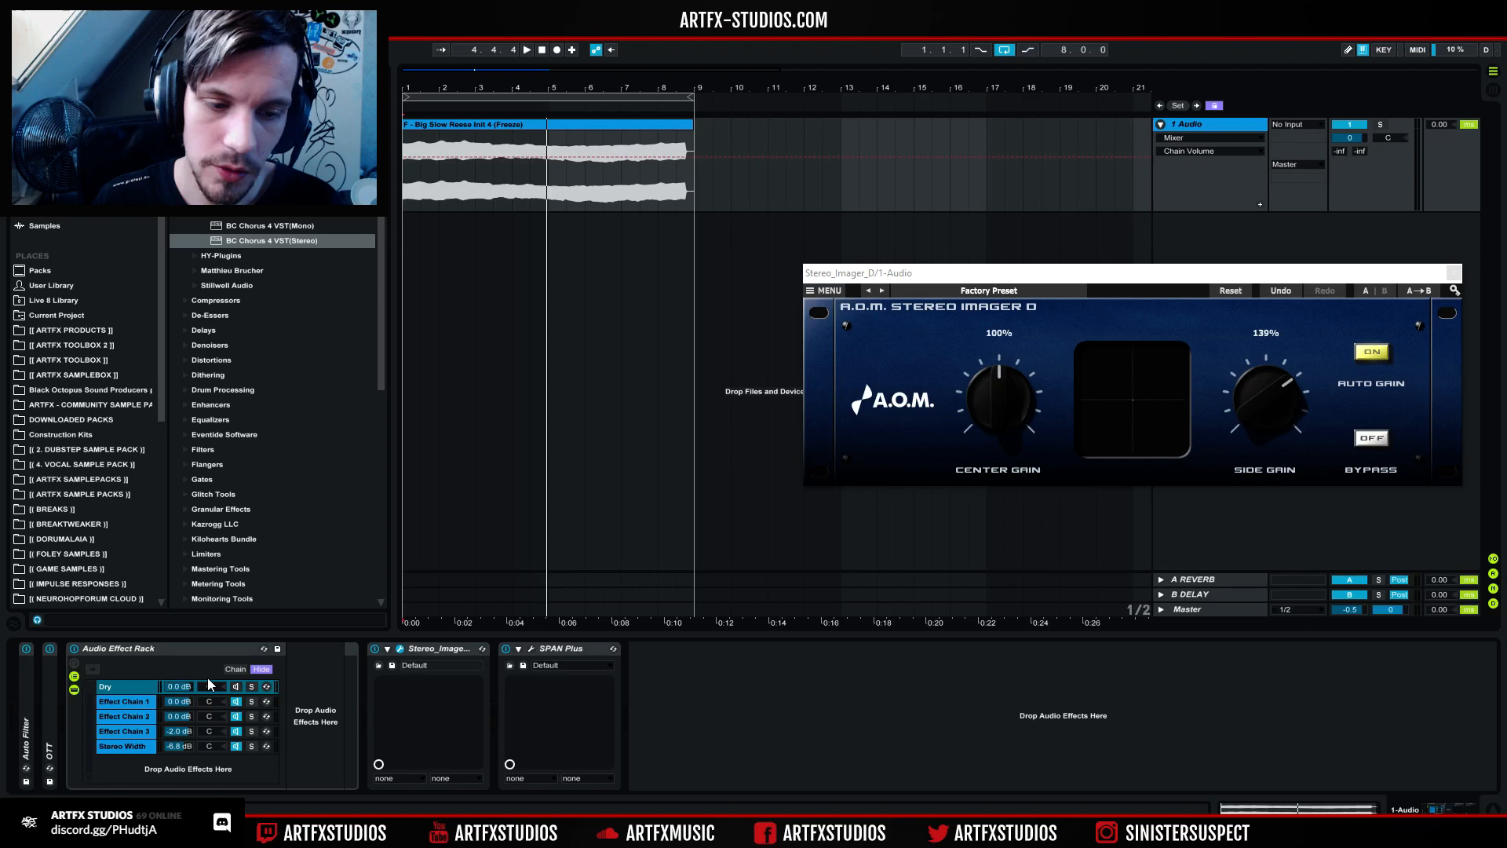
click(251, 687)
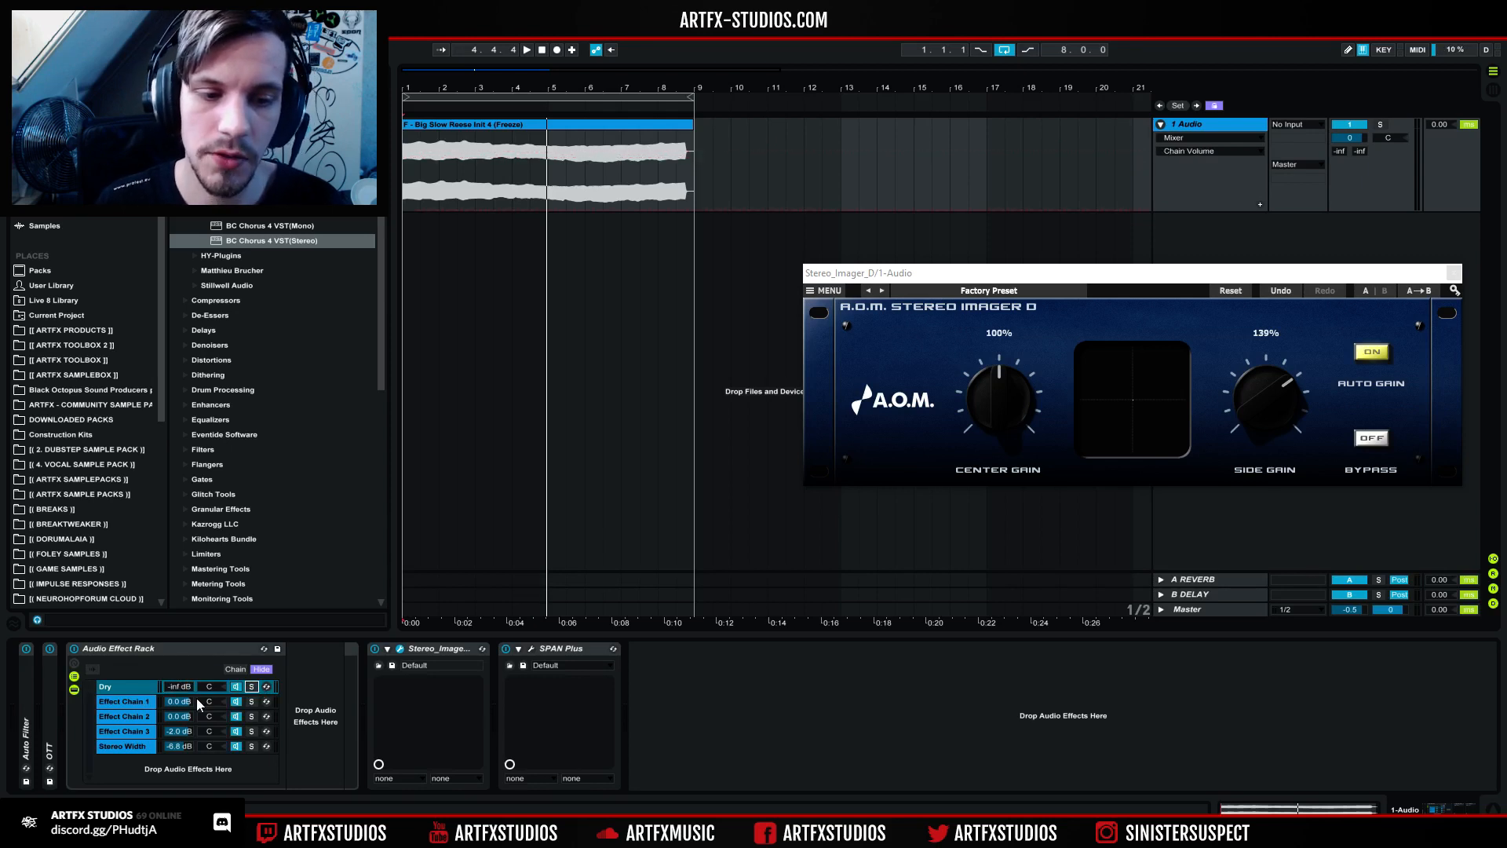
key(space)
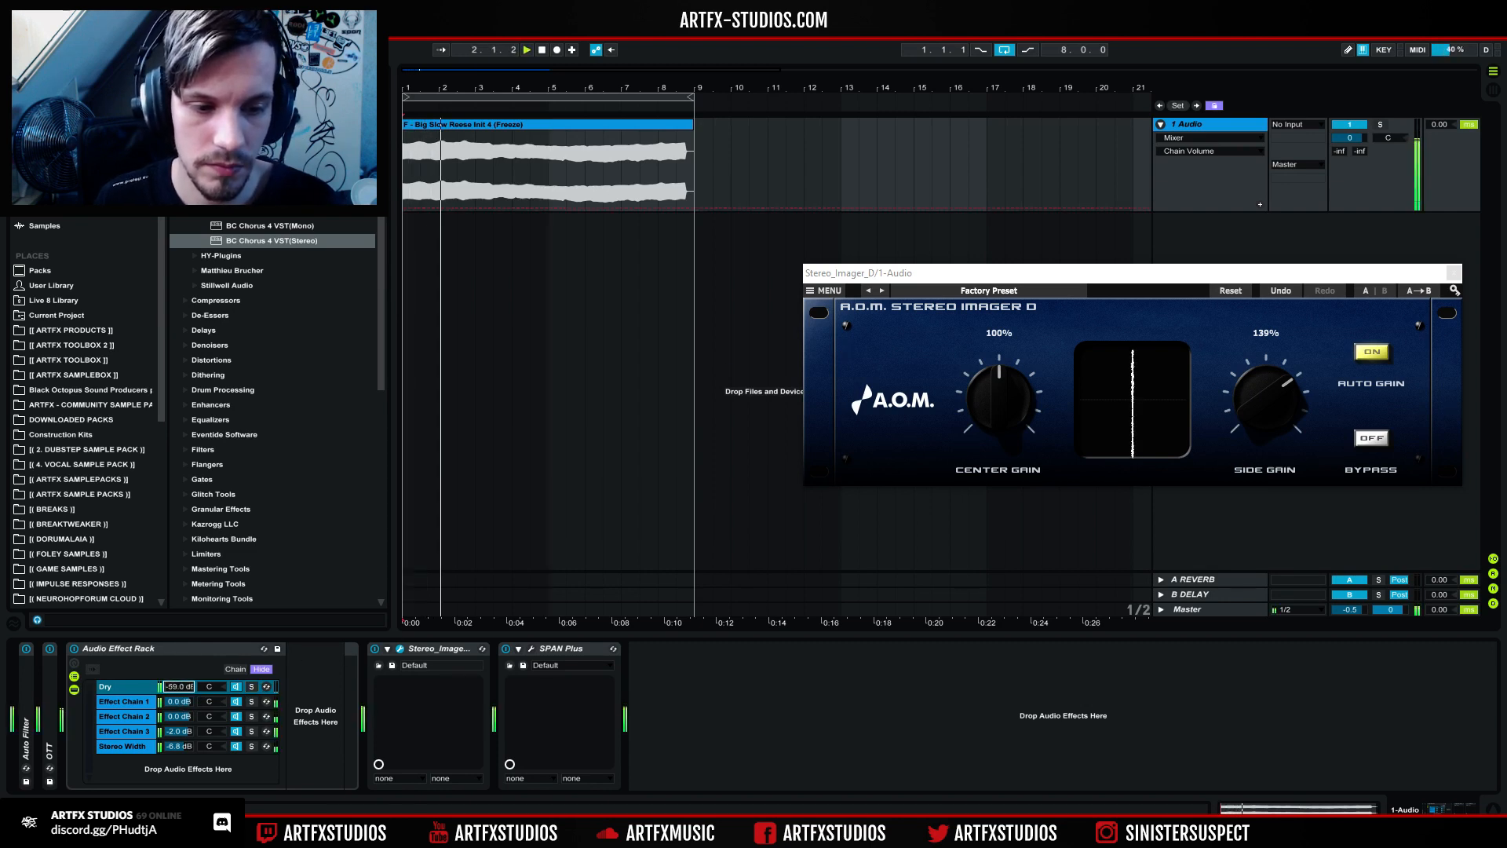
drag(179, 685, 179, 664)
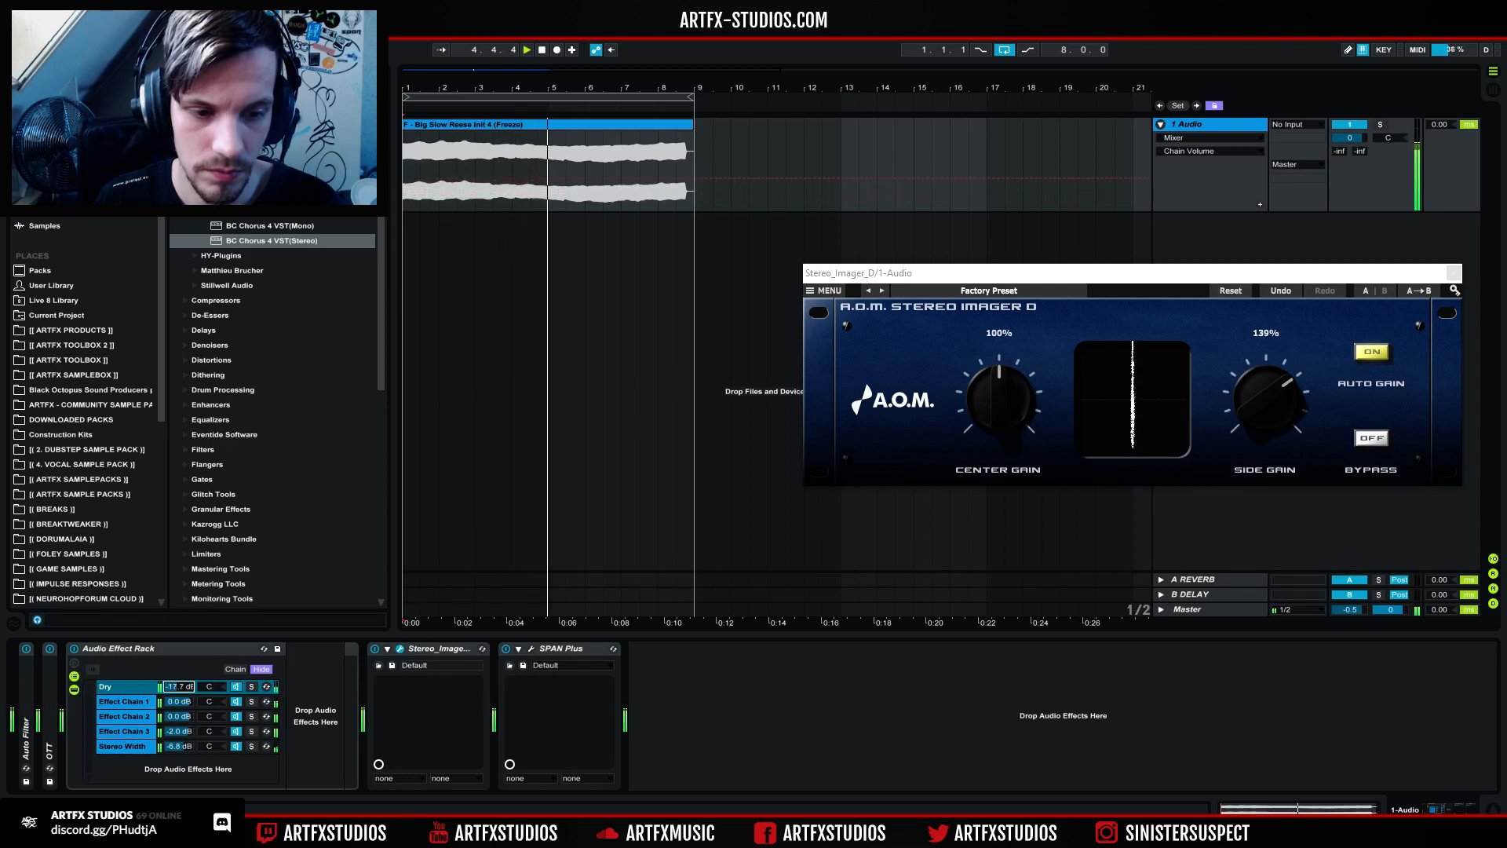
drag(177, 687, 178, 679)
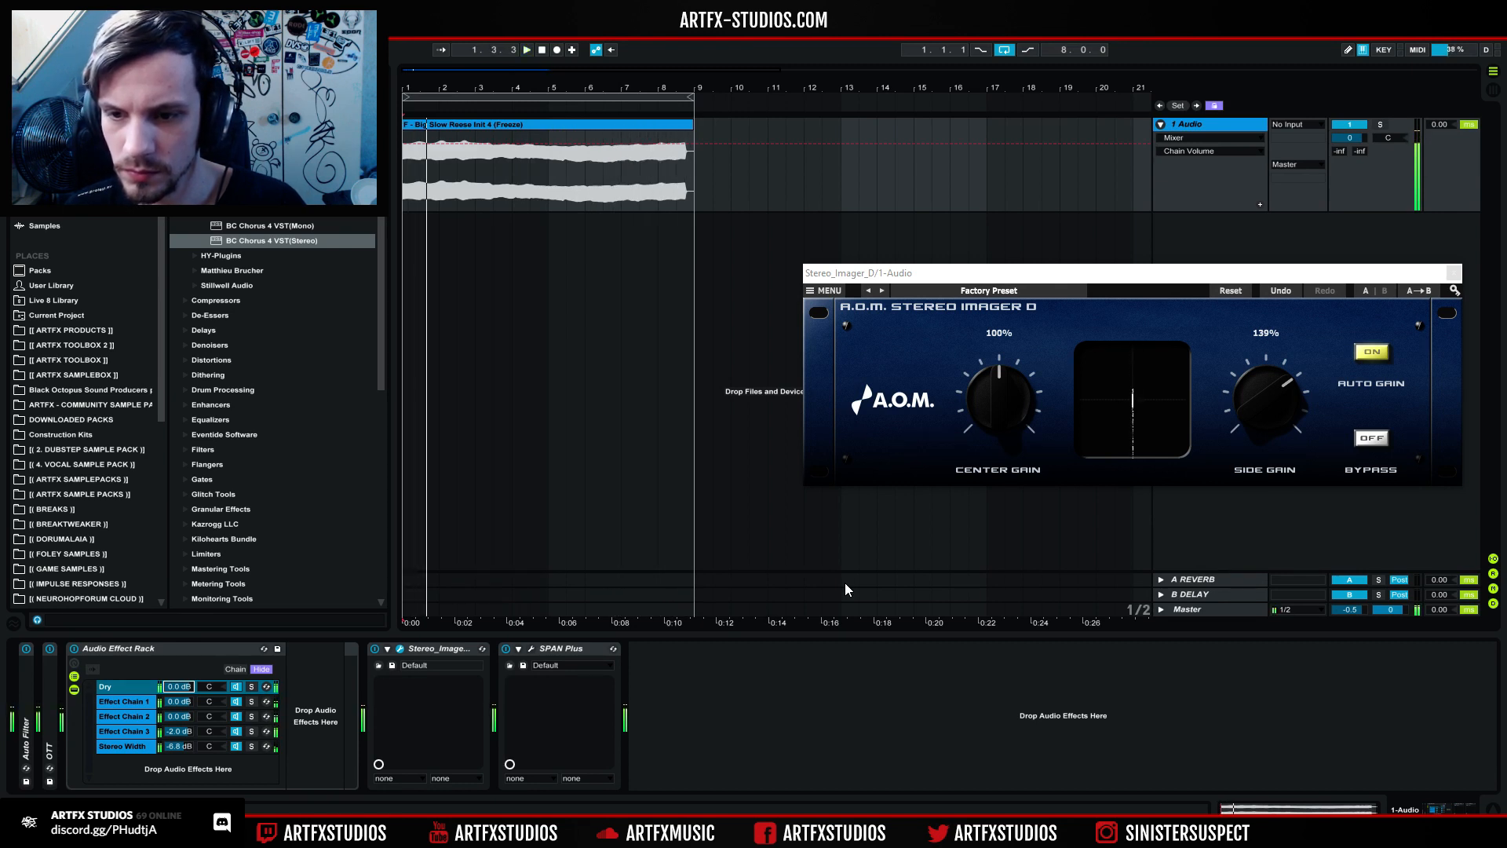
key(space)
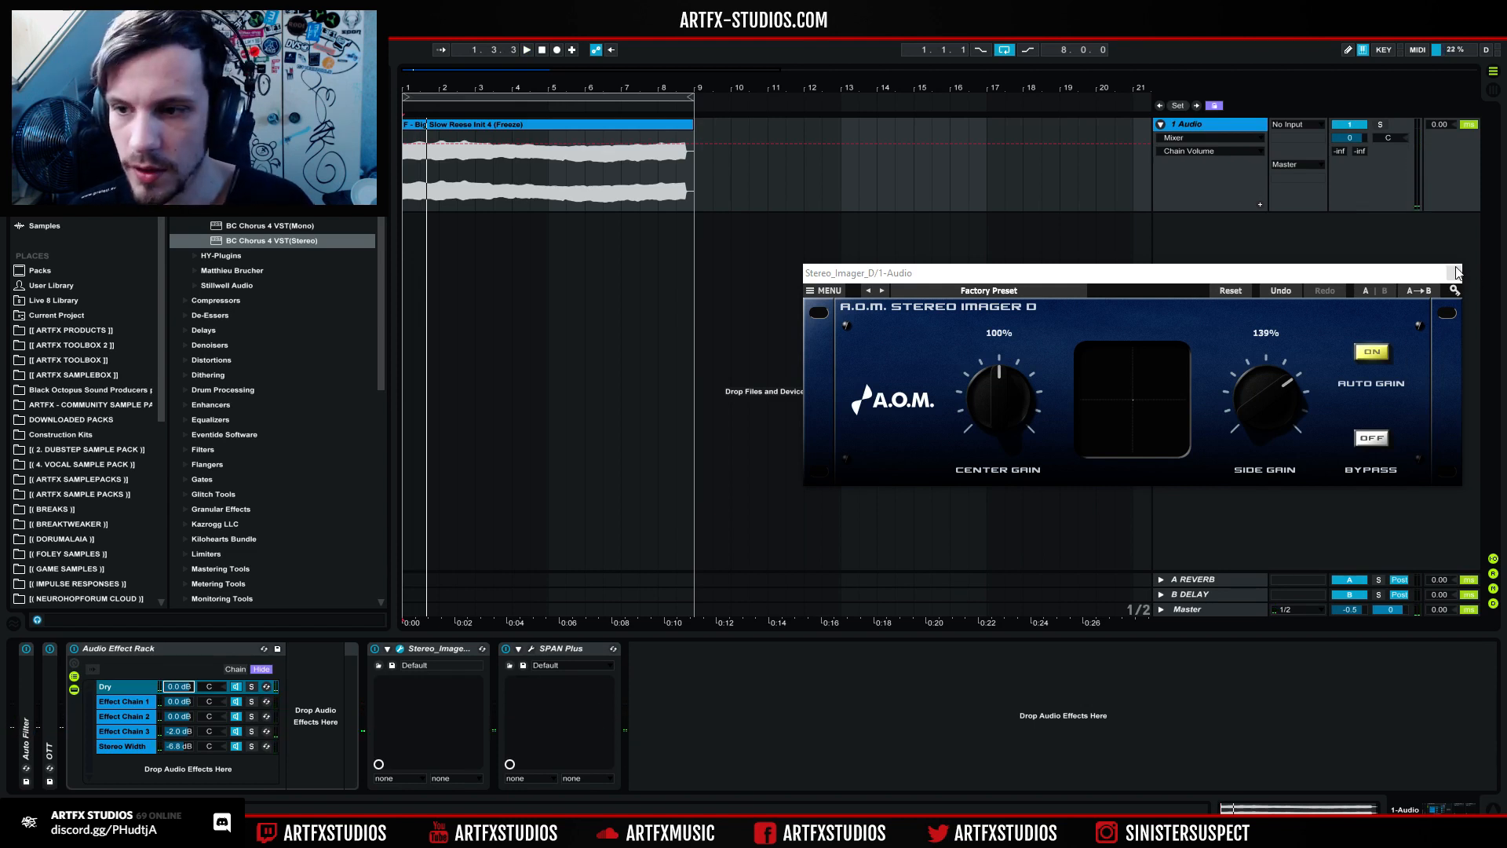
Step: Close the Stereo Imager window and collapse the Stereo Imager and Audio Effect Rack devices
click(1456, 272)
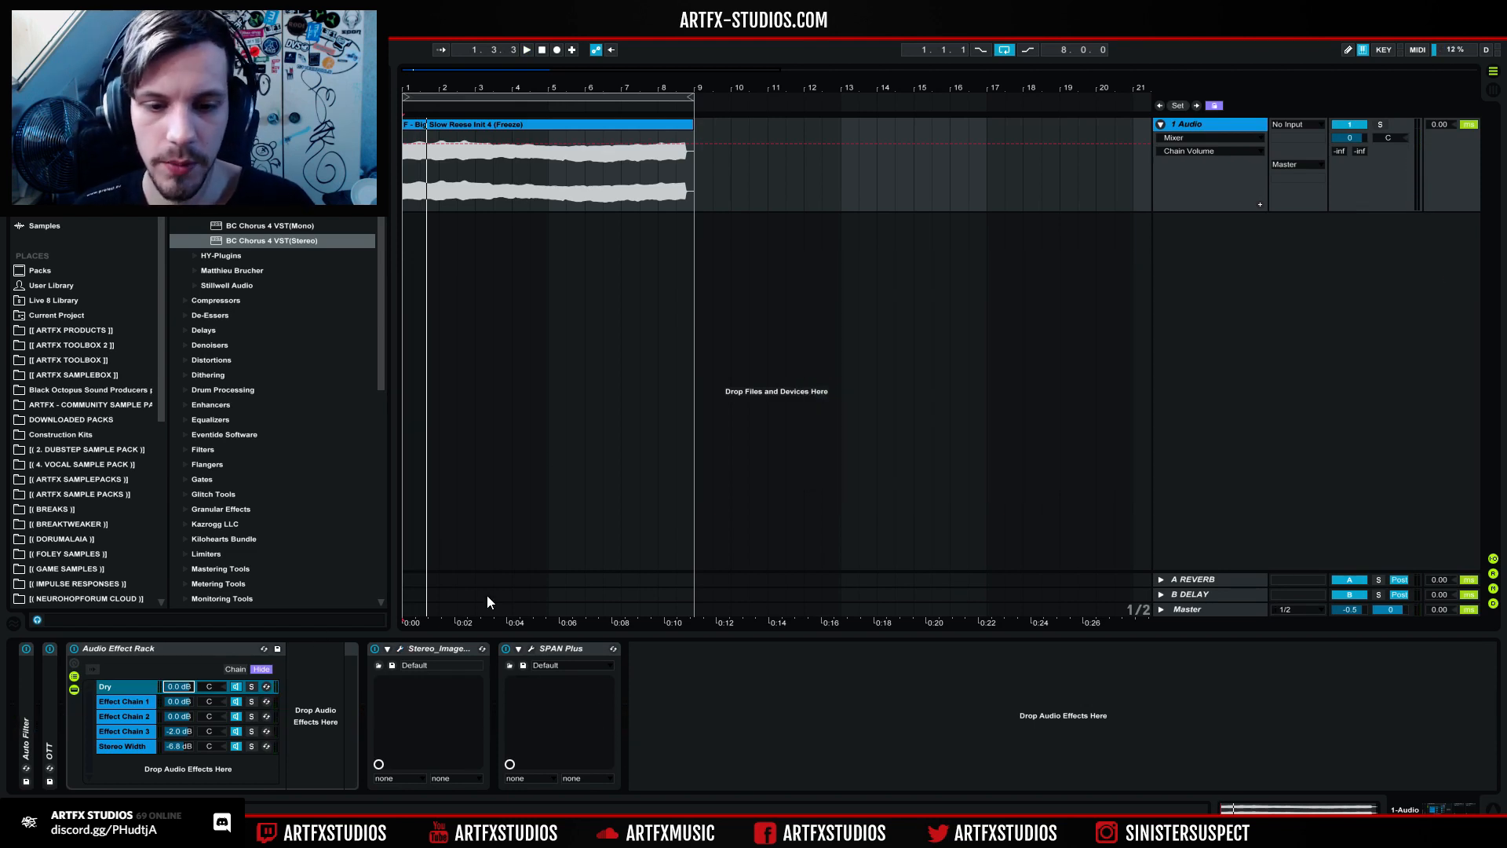
double_click(436, 648)
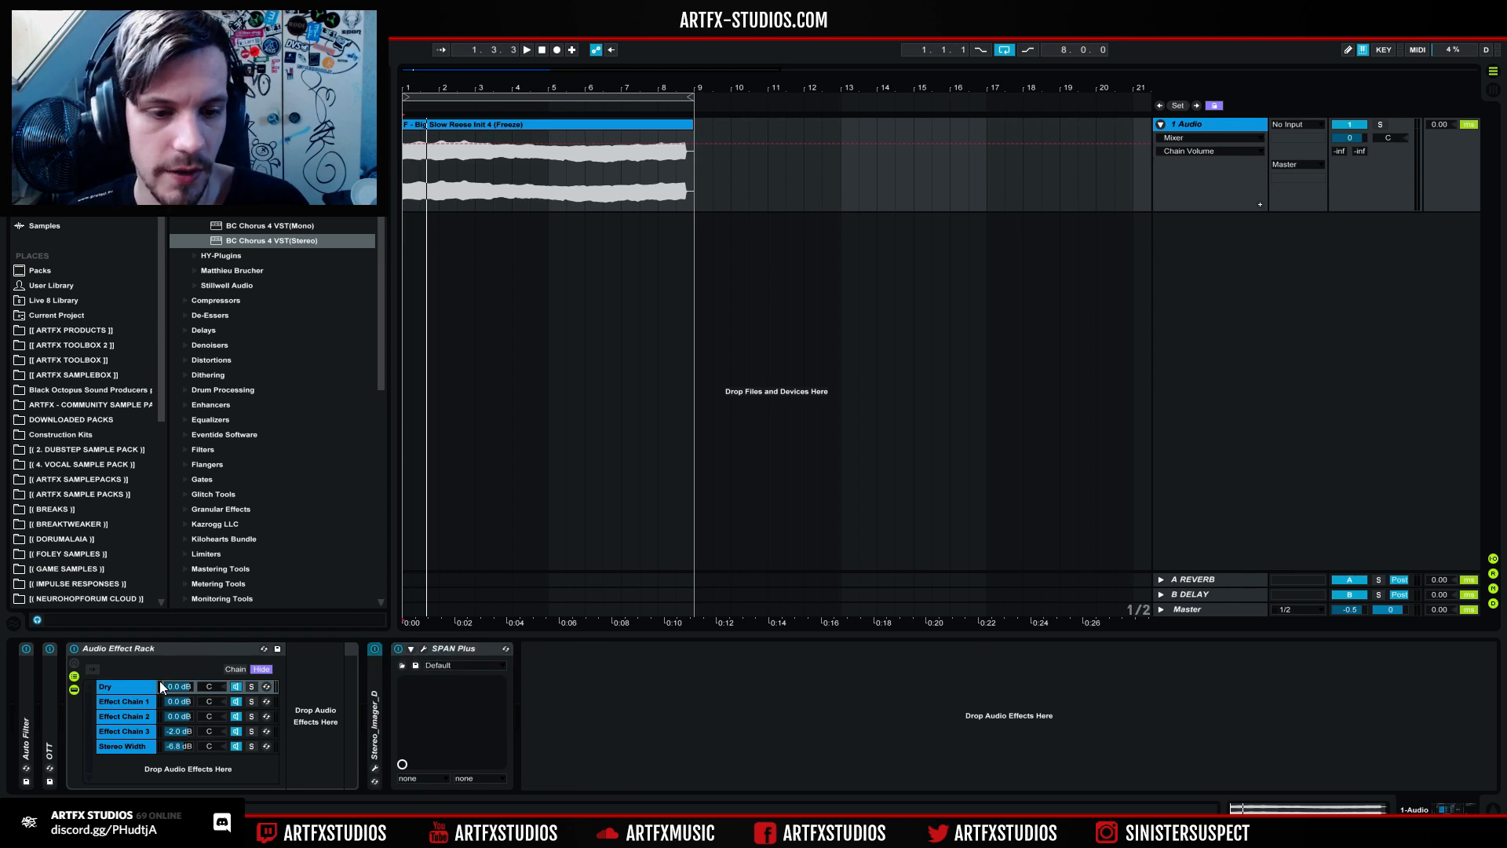
double_click(135, 646)
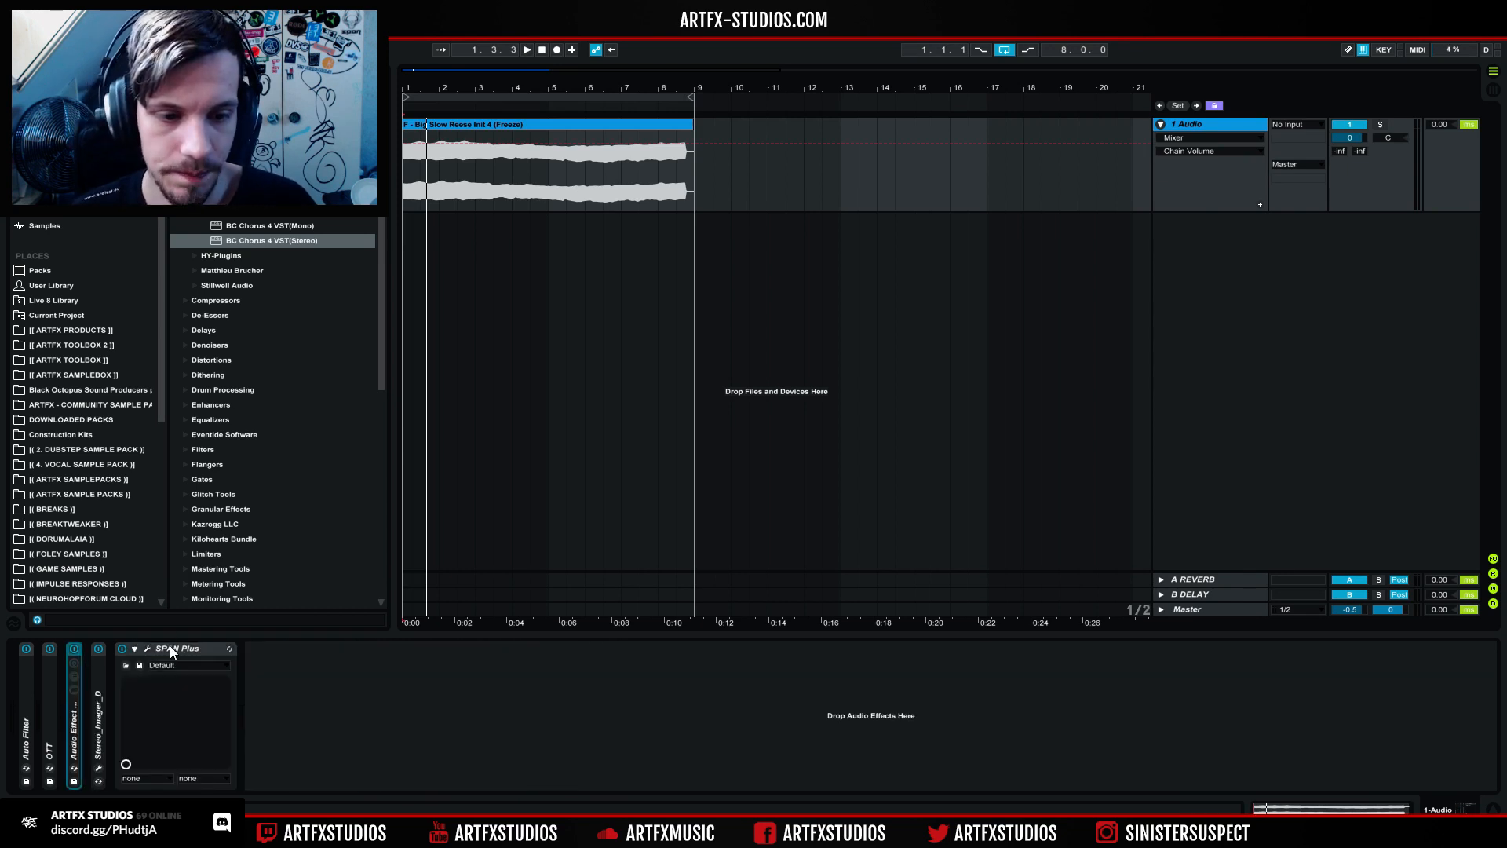
Step: Insert iZotope Trash 2 x64 from the Distortions plug-ins between the Stereo Imager and SPAN Plus devices
scroll(176, 225, down, 3)
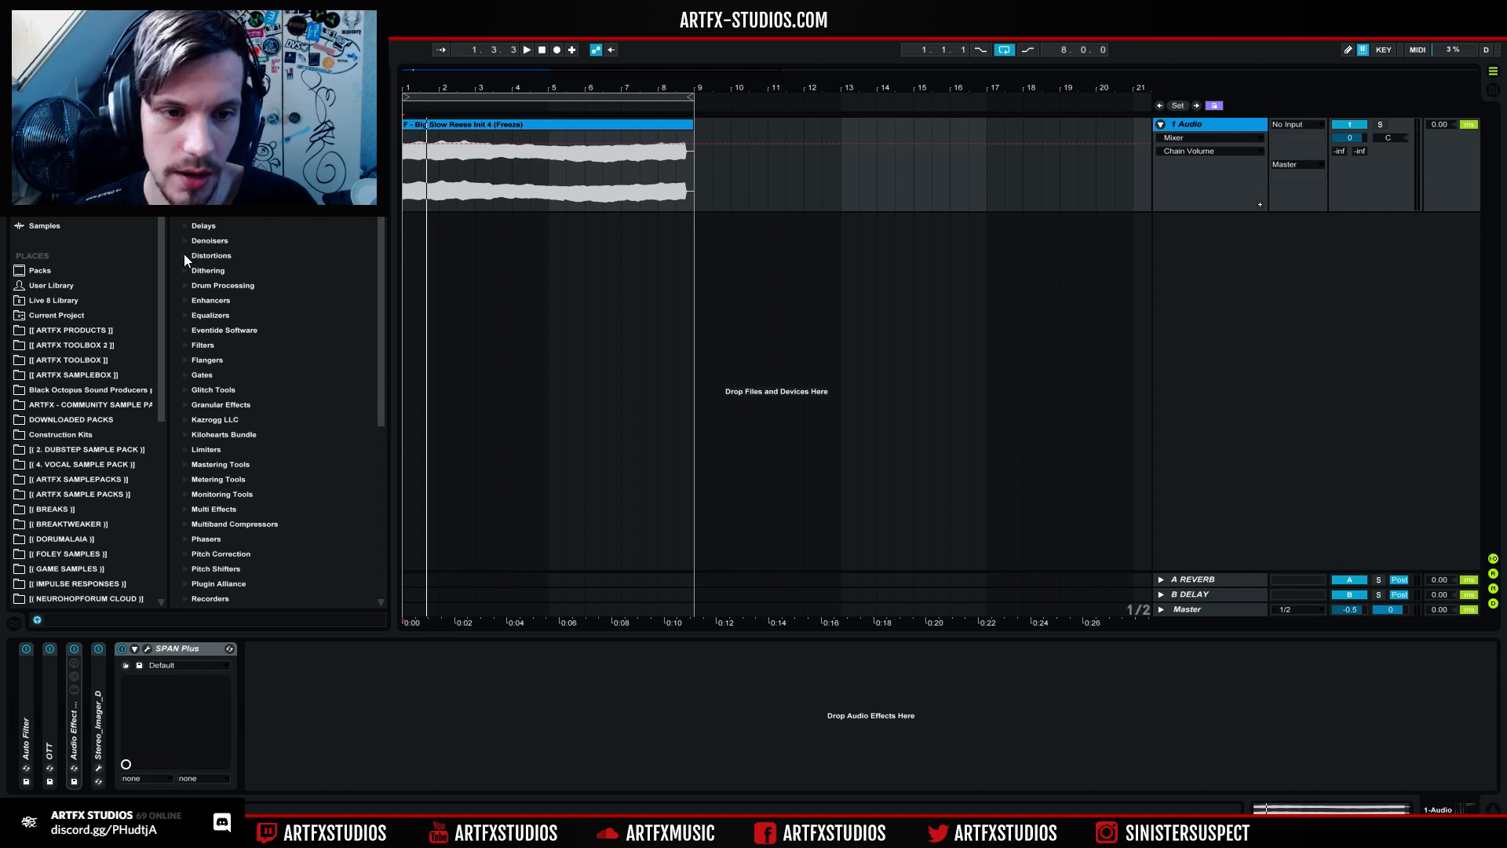
click(184, 255)
scroll(262, 539, down, 1)
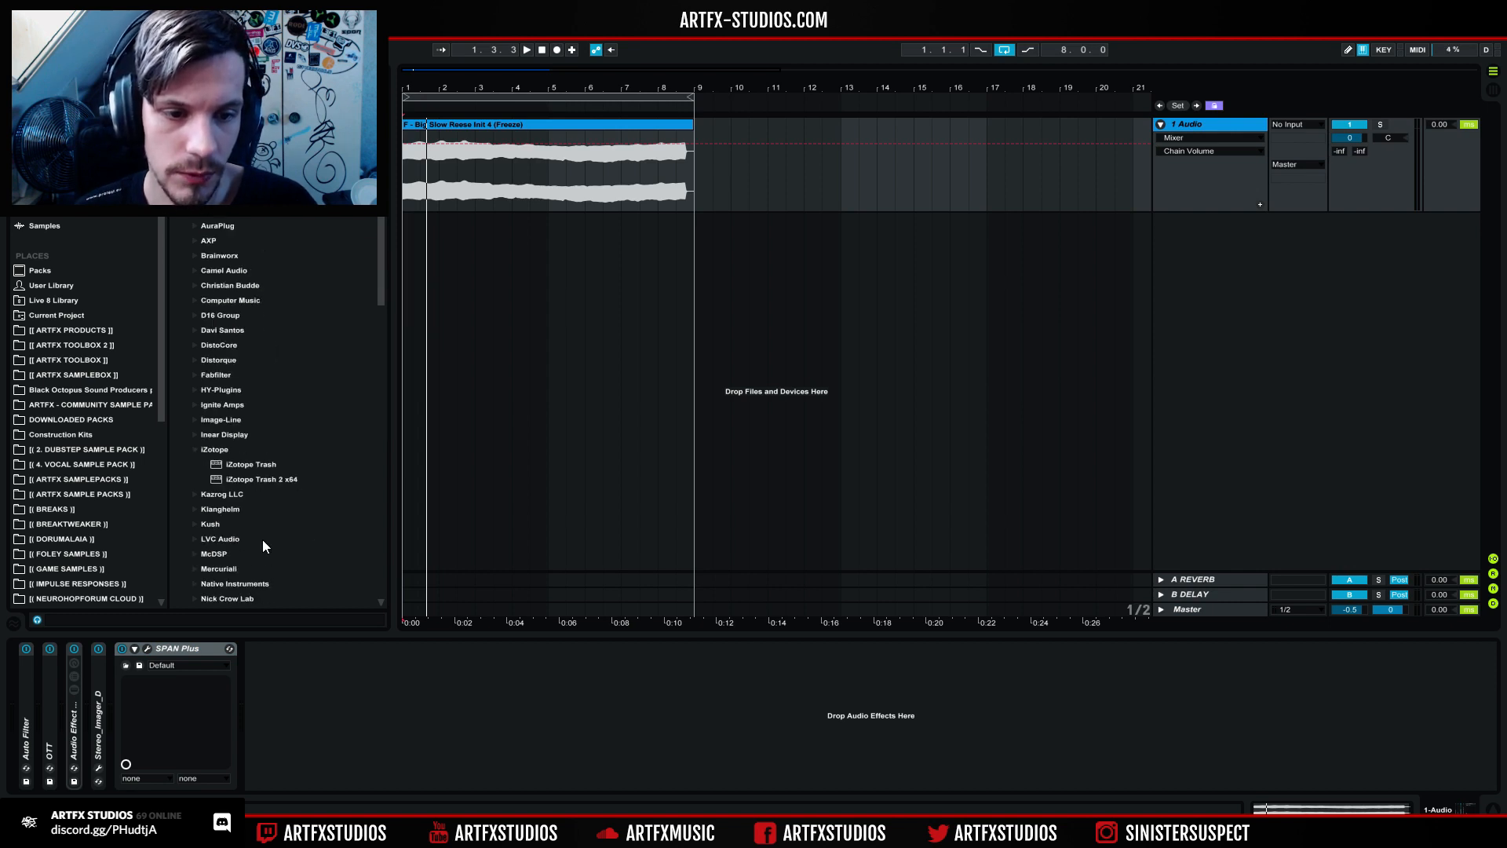
mouse_move(253, 477)
mouse_down()
mouse_move(134, 698)
mouse_move(115, 704)
mouse_up()
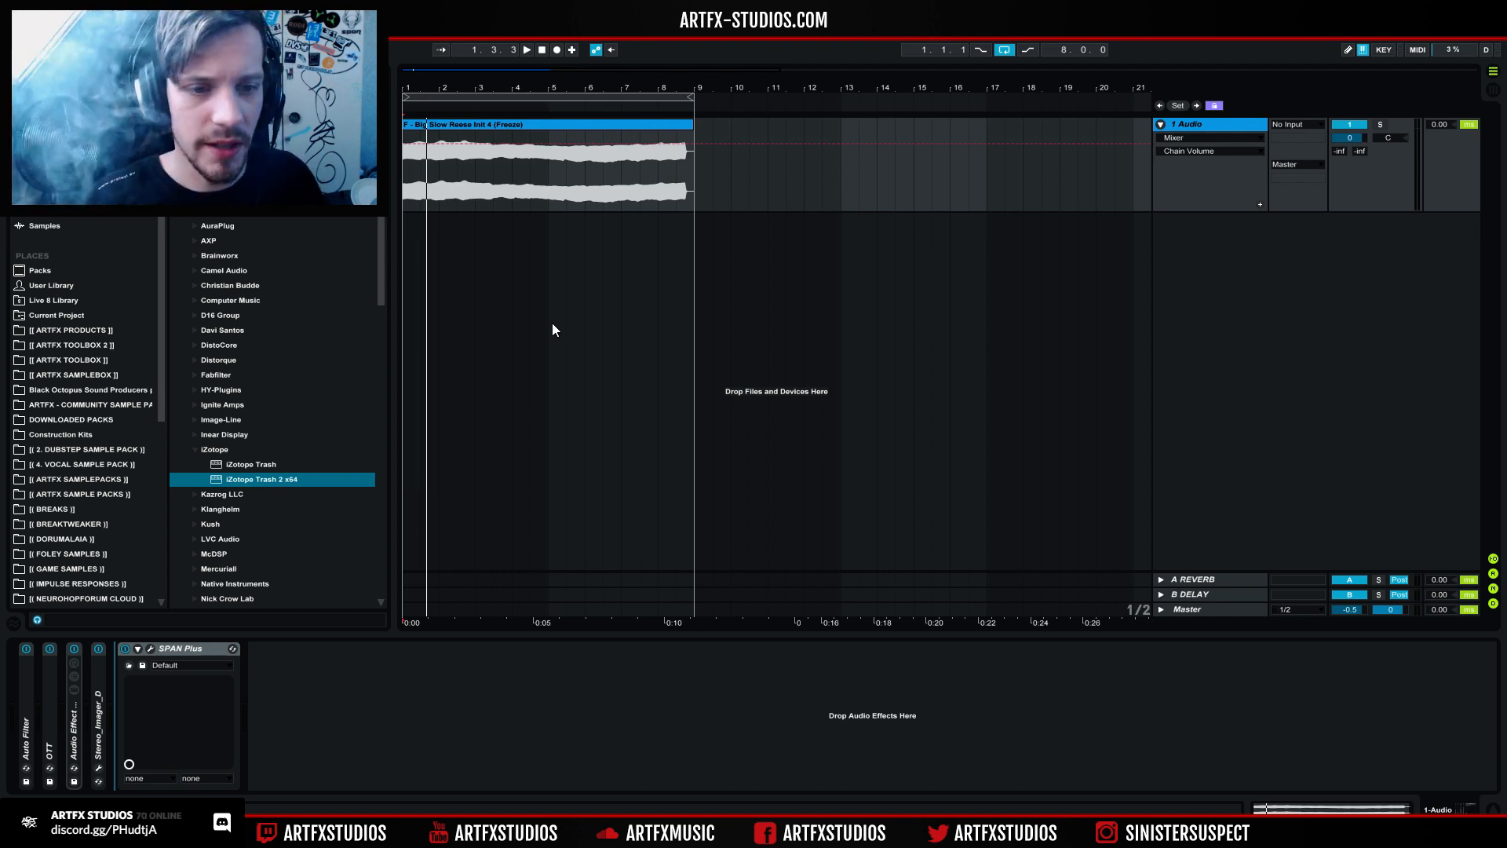
key(Return)
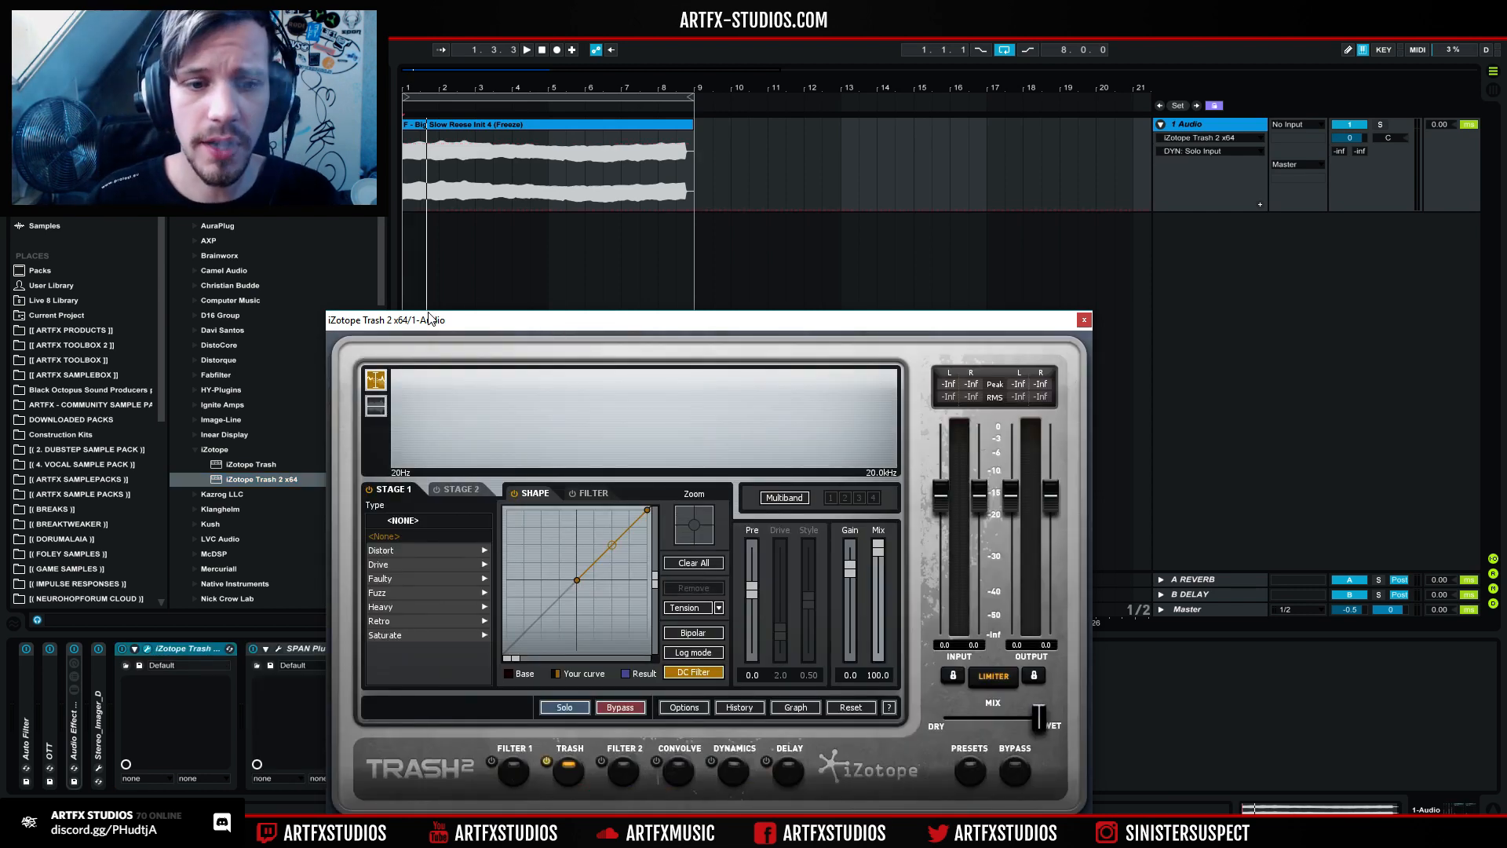
Step: Shift the Trash 2 window aside, audition the loop through the plug-in without distortion, and close its window
drag(428, 318, 733, 242)
key(space)
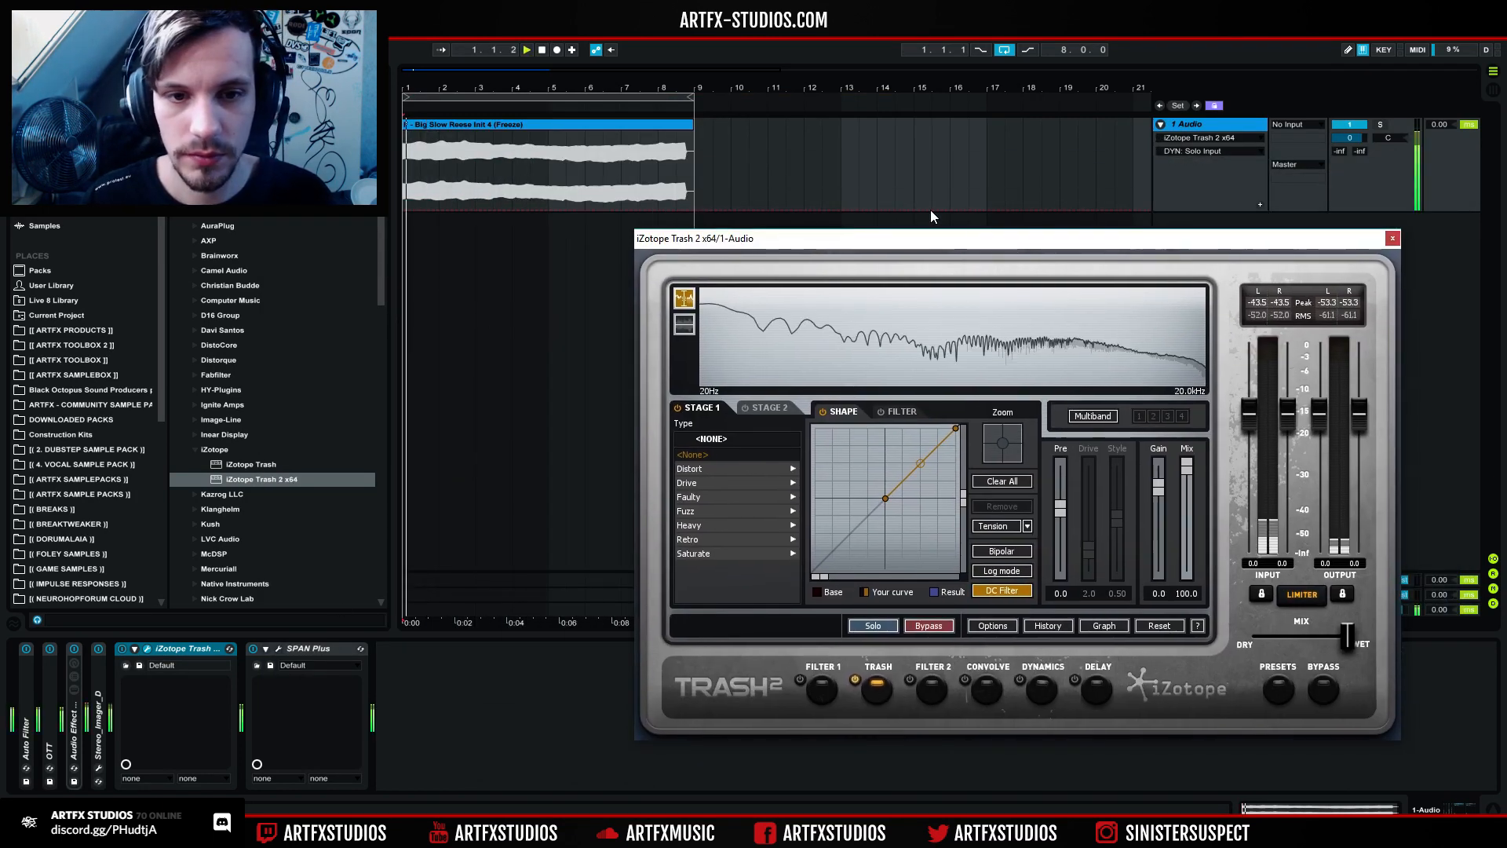
key(space)
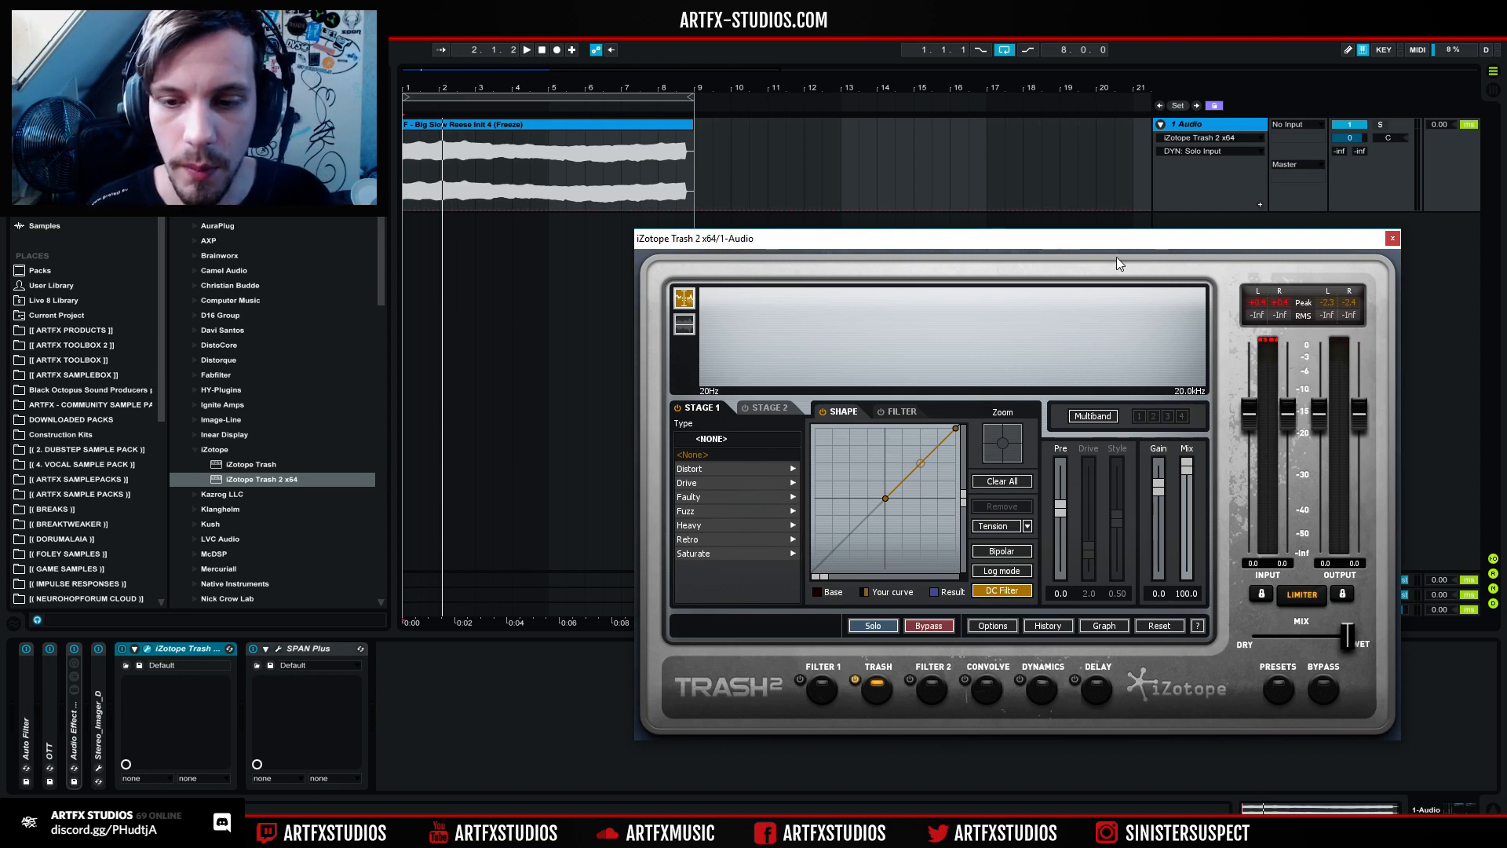
click(1397, 239)
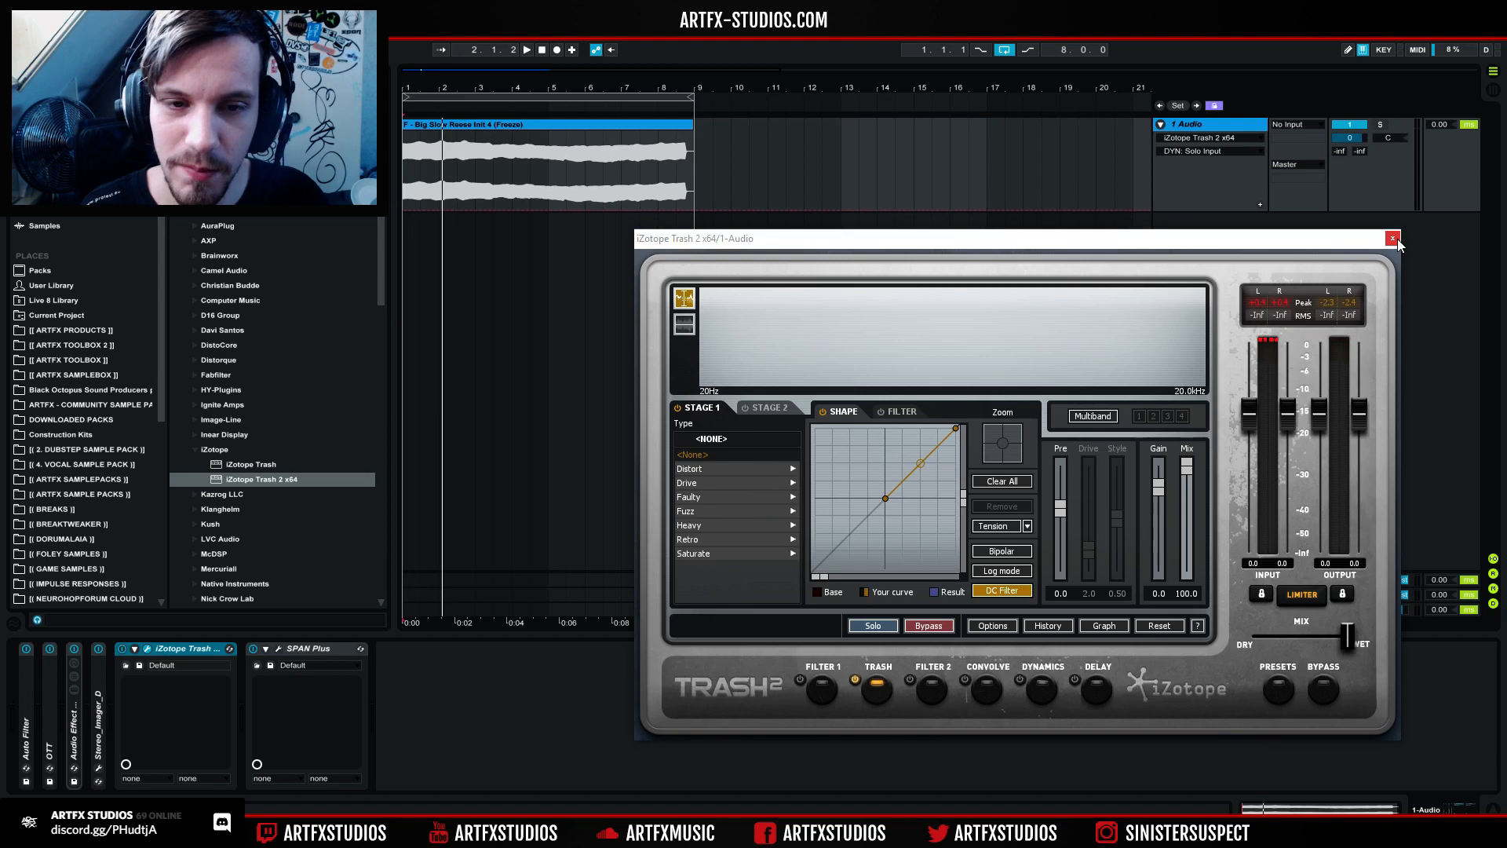
click(1397, 239)
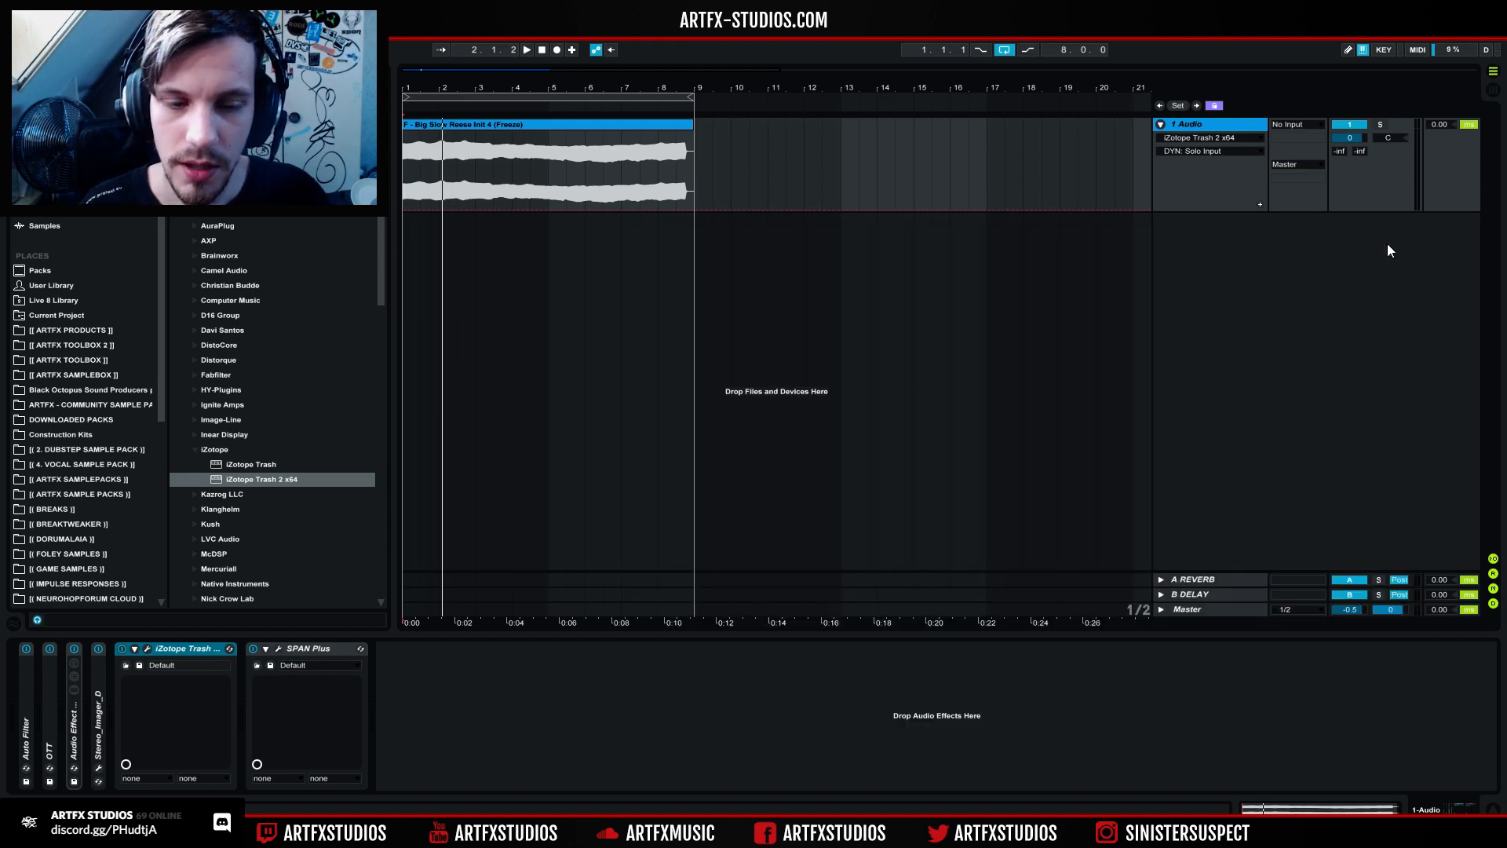
Step: Turn off the outer Trash 2, solo Effect Chain 1 in the expanded rack, and place a Trash 2 after that chain's EQ Eight
double_click(75, 709)
click(104, 703)
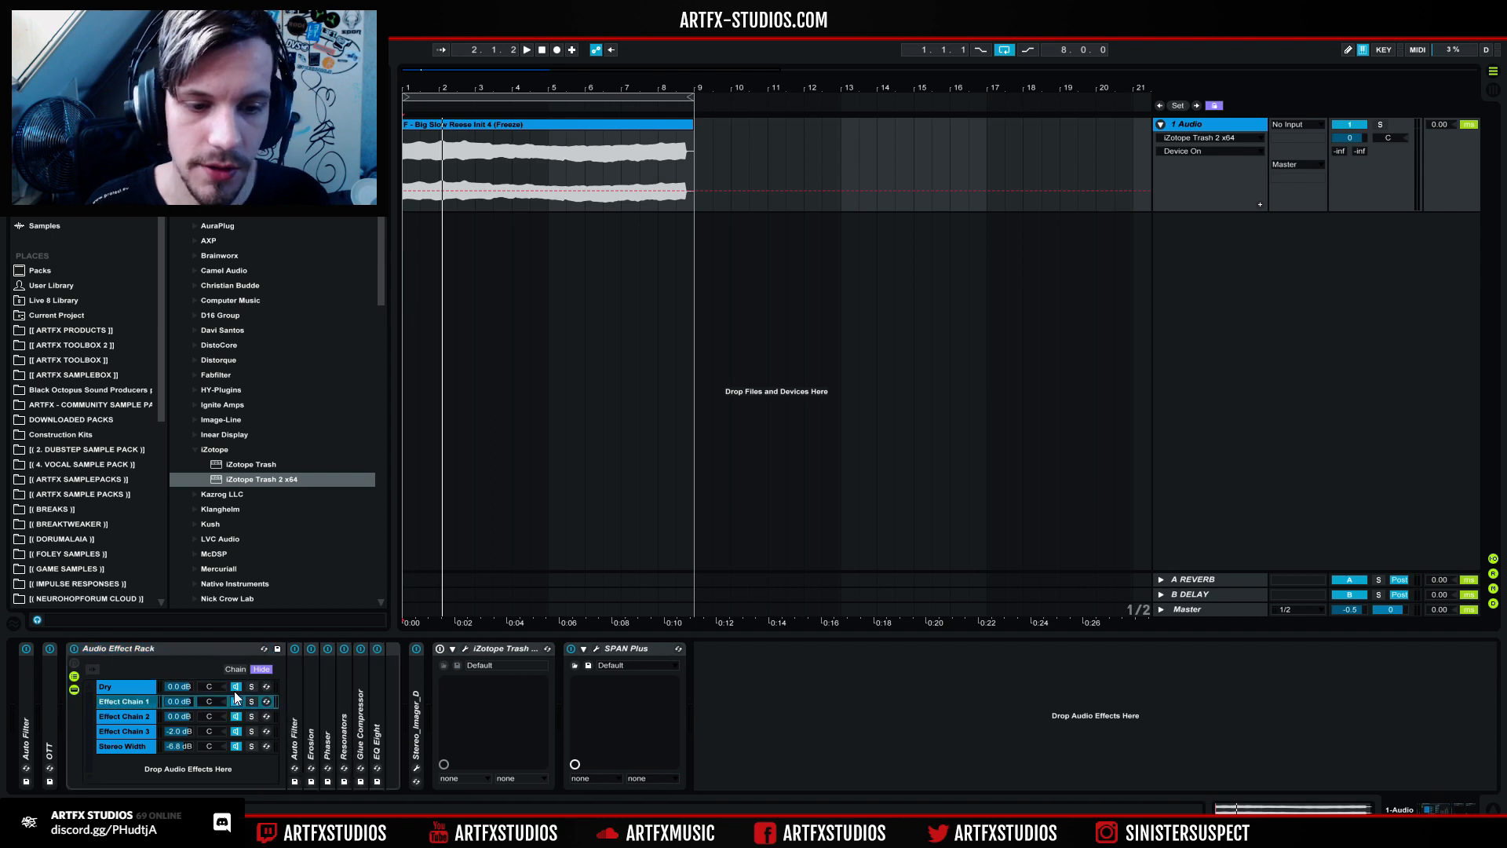
click(251, 701)
key(space)
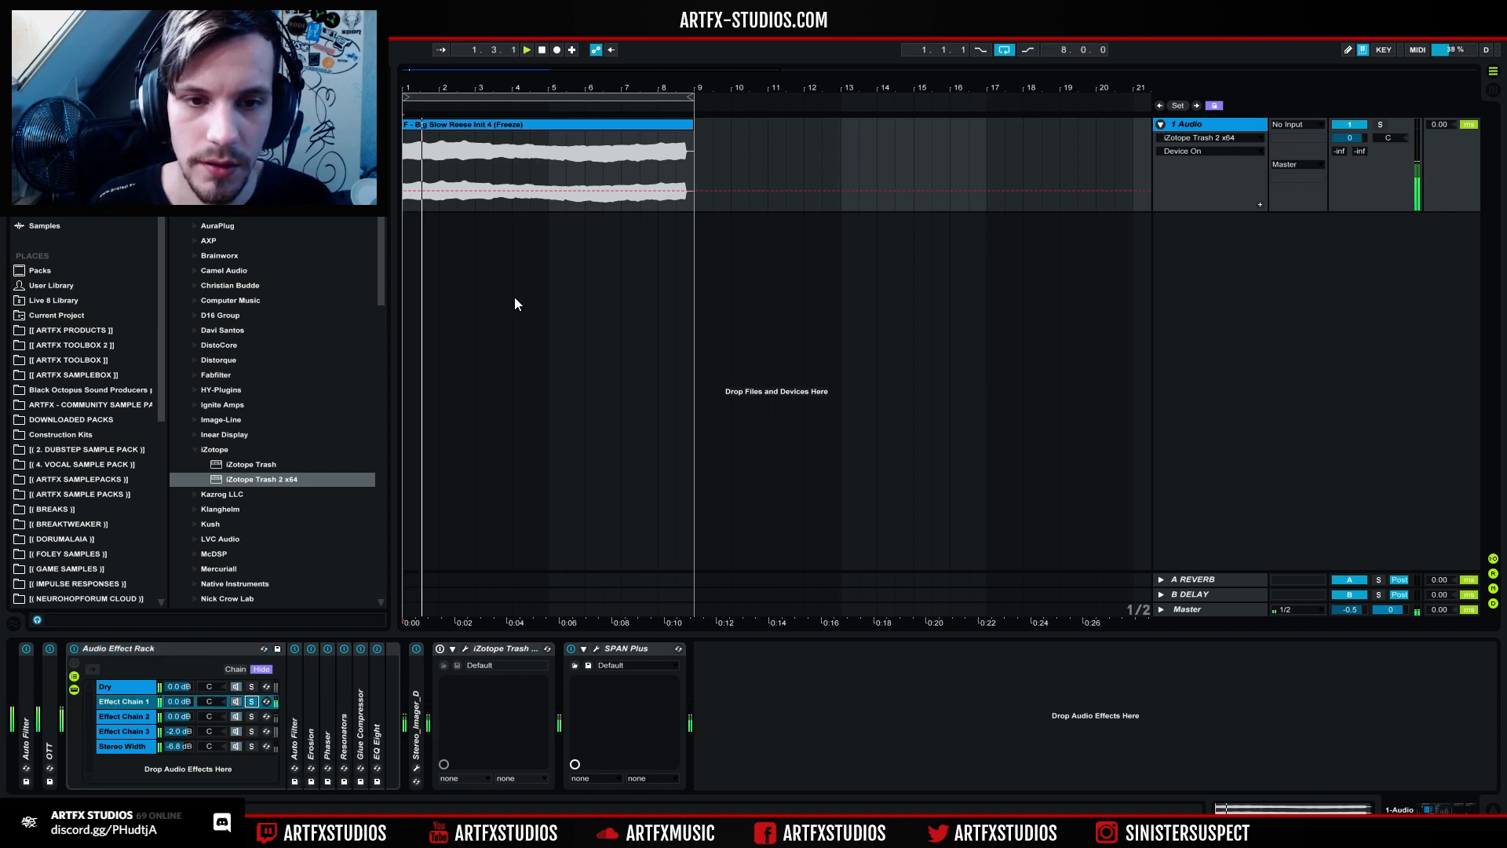
drag(561, 639, 383, 697)
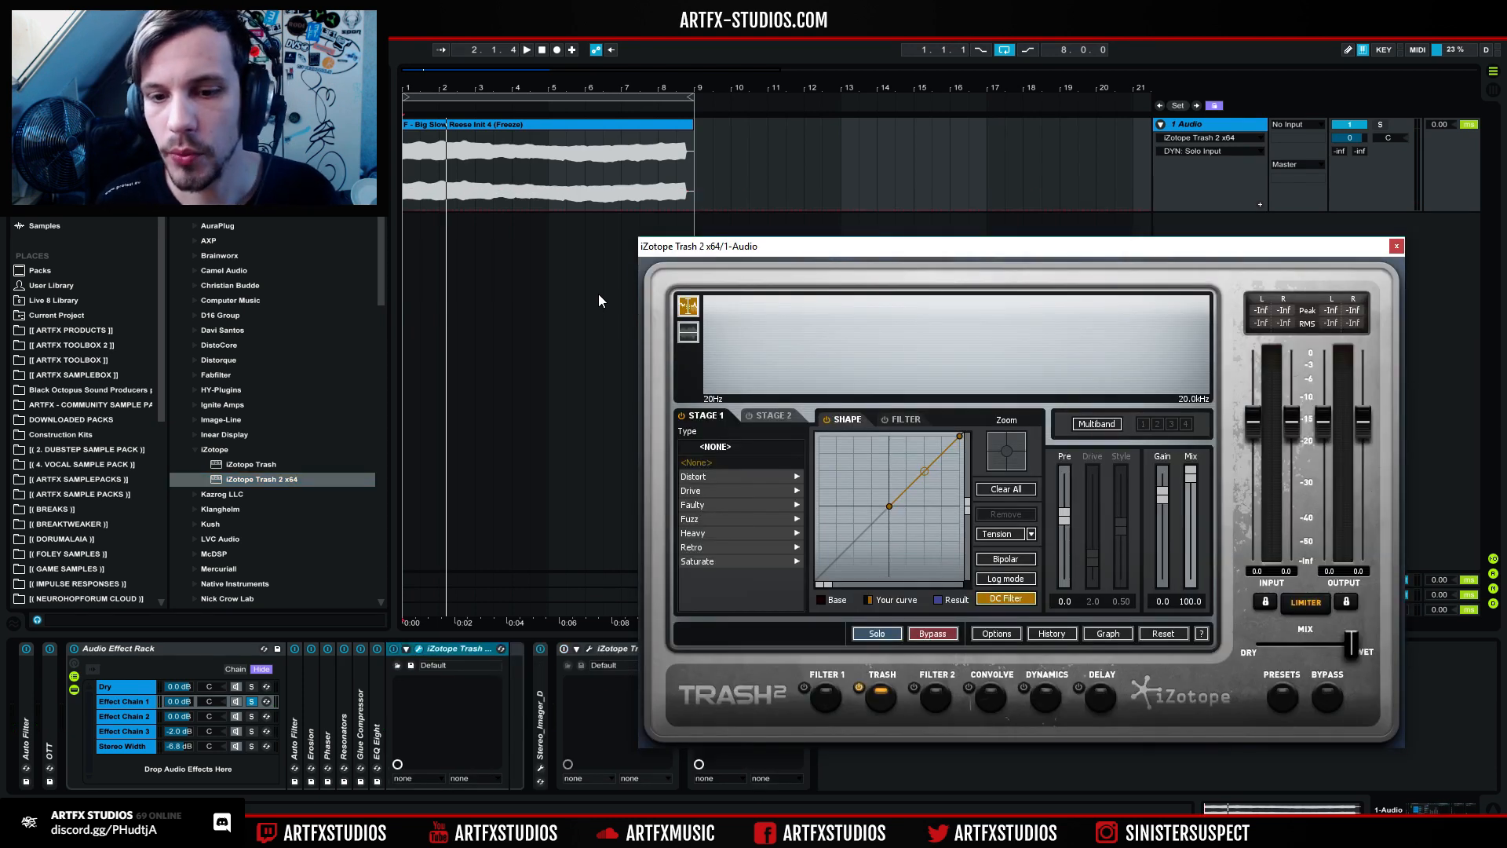
Step: Audition the Busted and Fry types from the Distort category in Trash 2's Stage 1
click(721, 474)
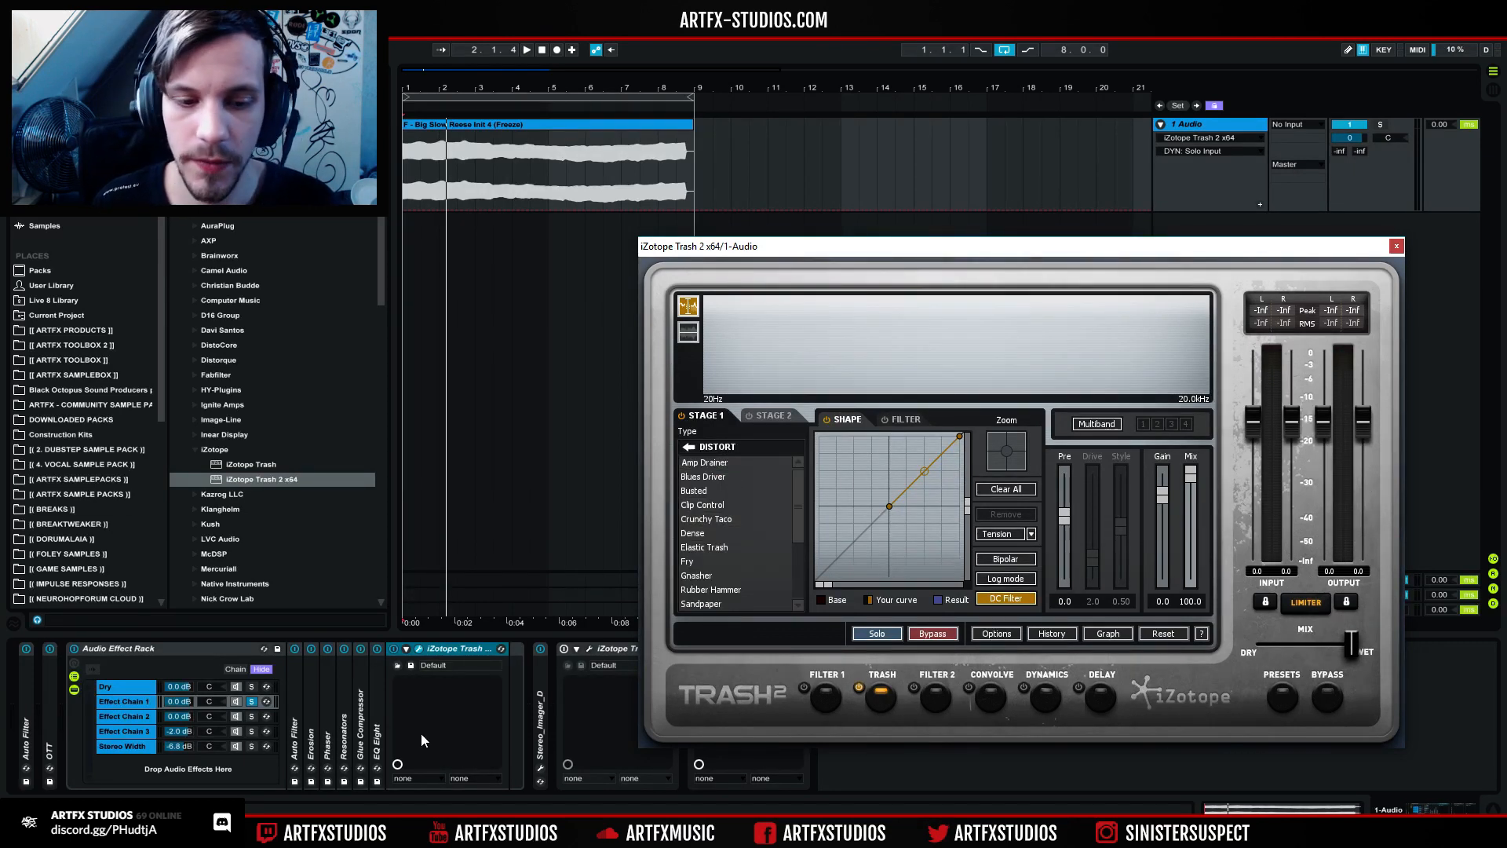
key(space)
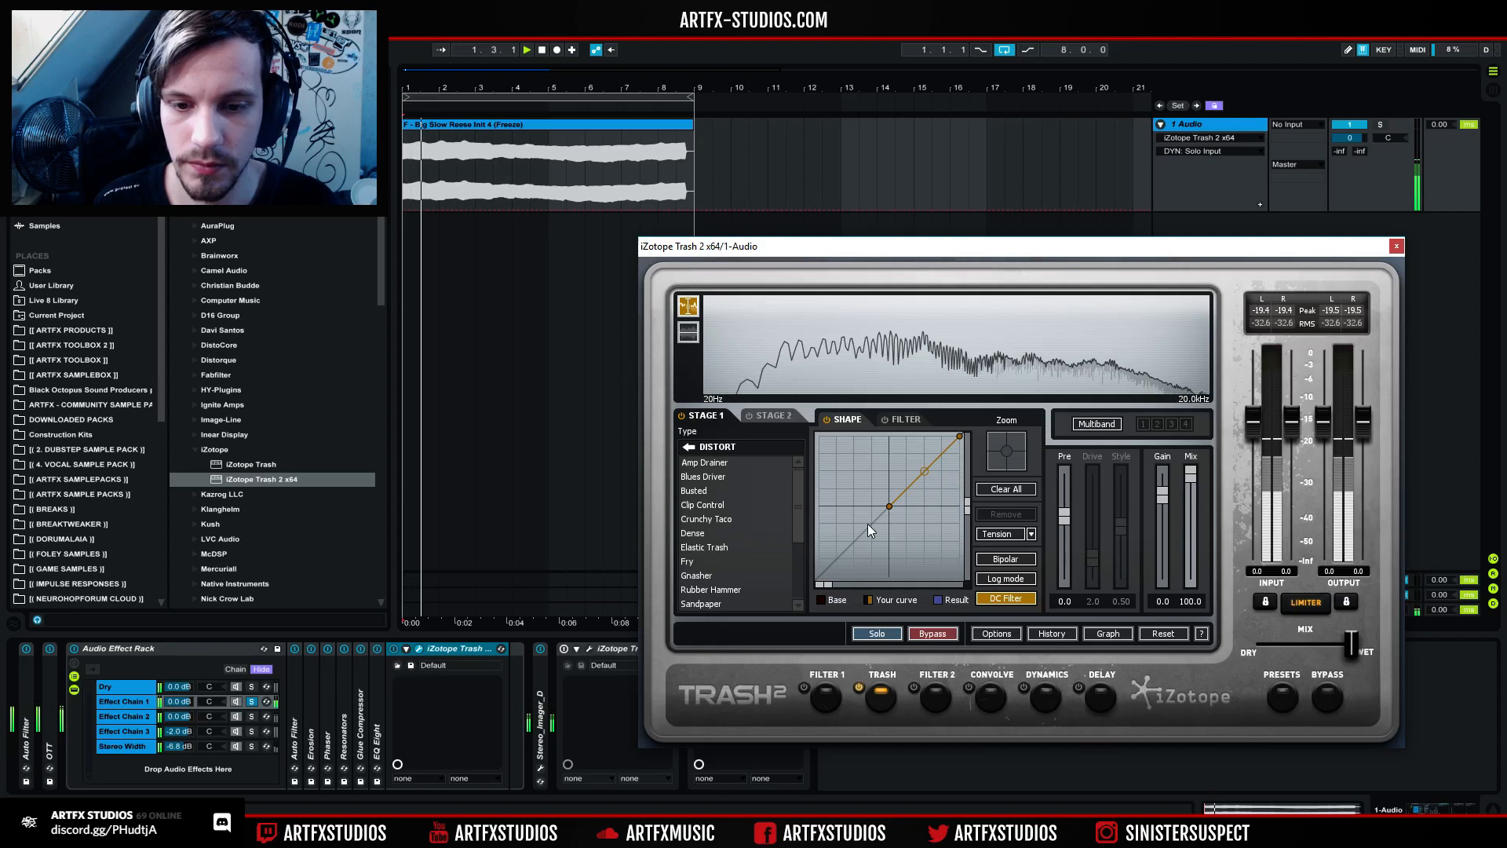
key(space)
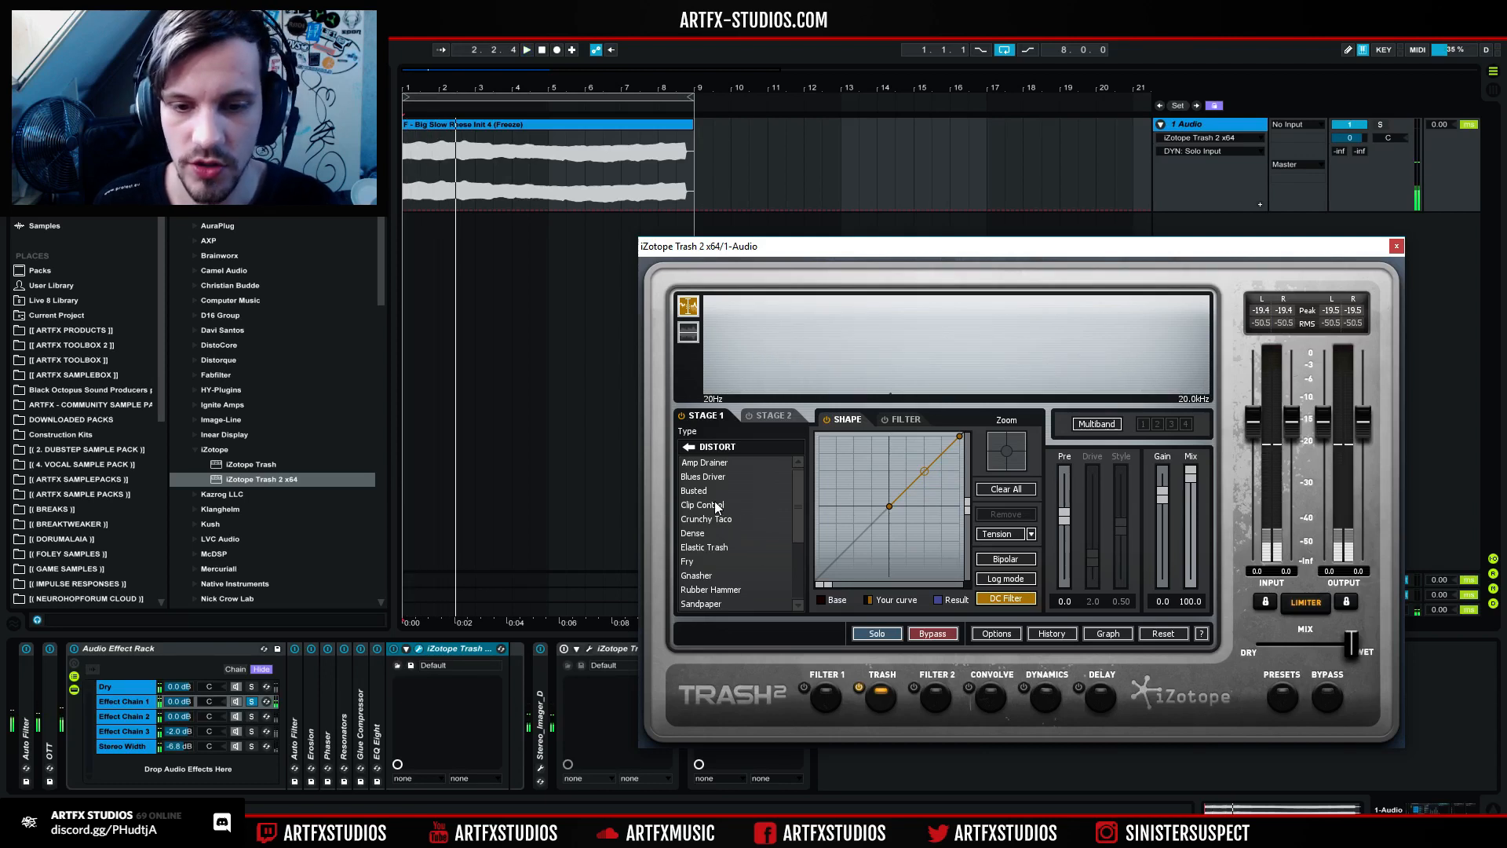
click(720, 493)
key(space)
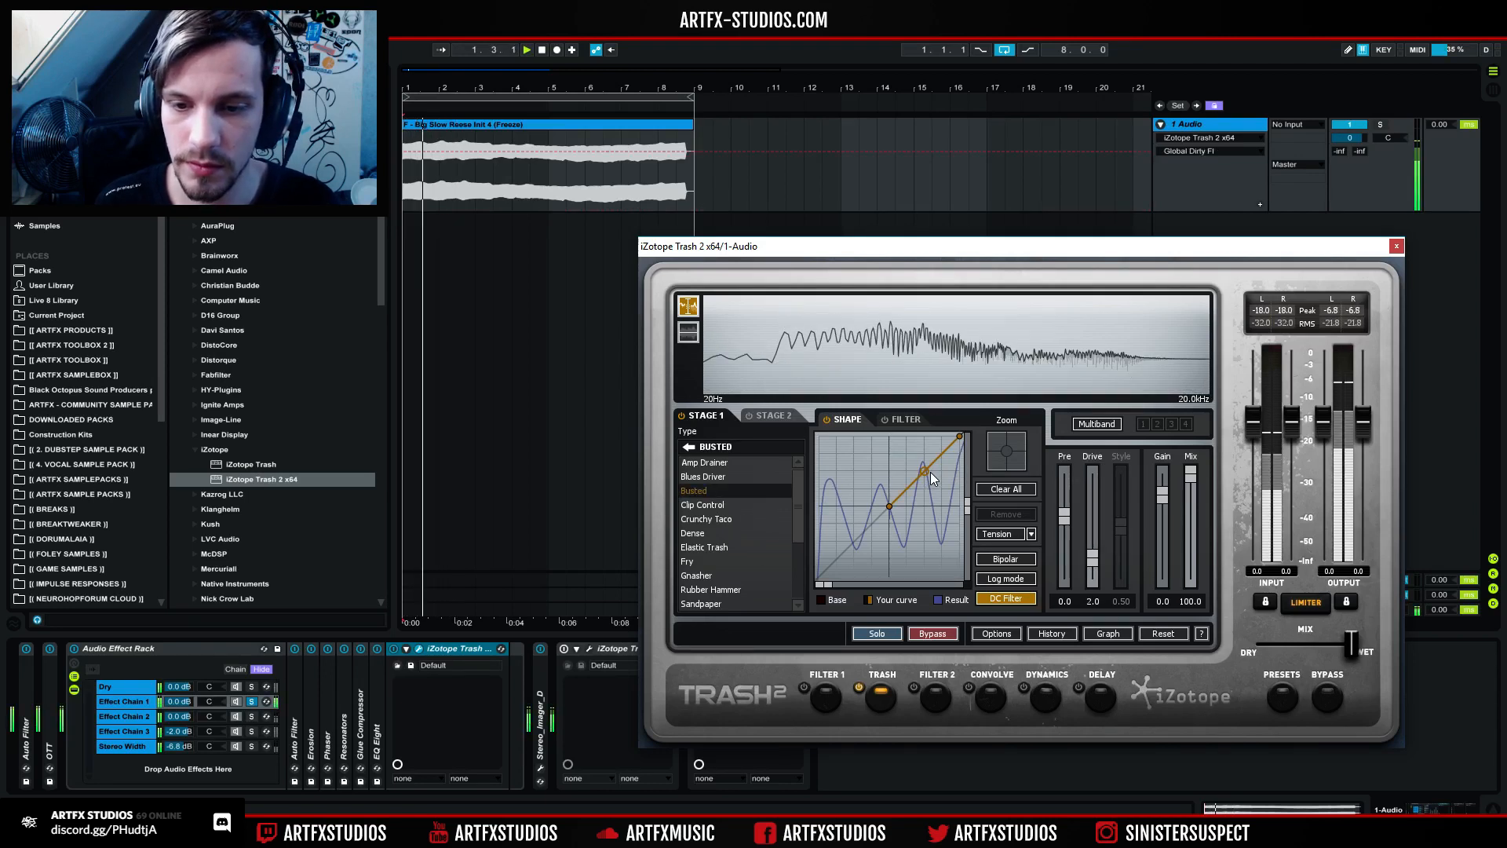
click(706, 558)
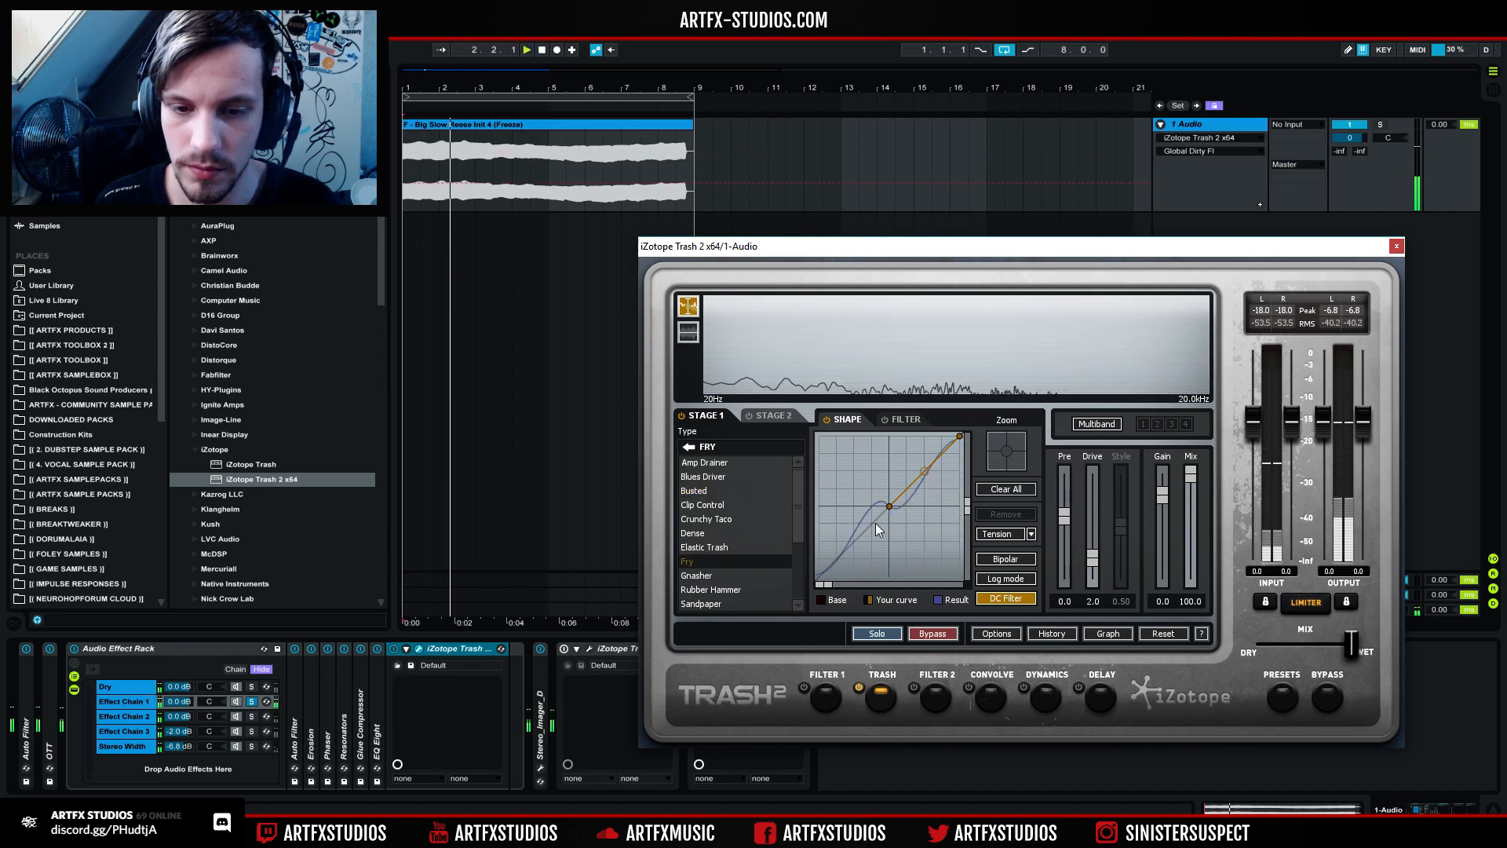
key(space)
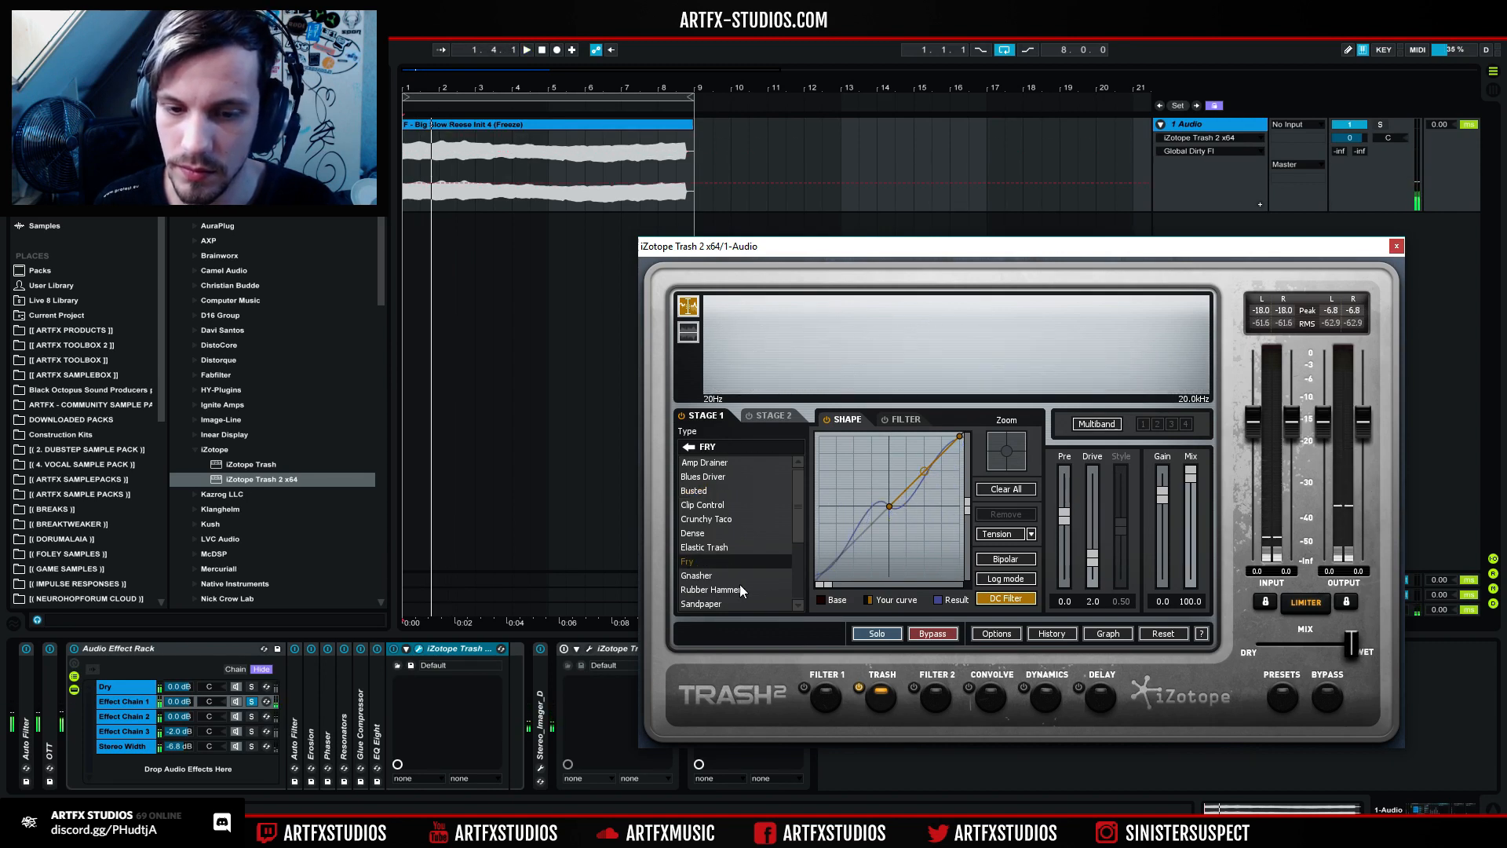
Step: Set Stage 1's distortion type to Rubber Hammer with mix 34.3 and drive 3.1 while auditioning the loop
click(739, 587)
key(space)
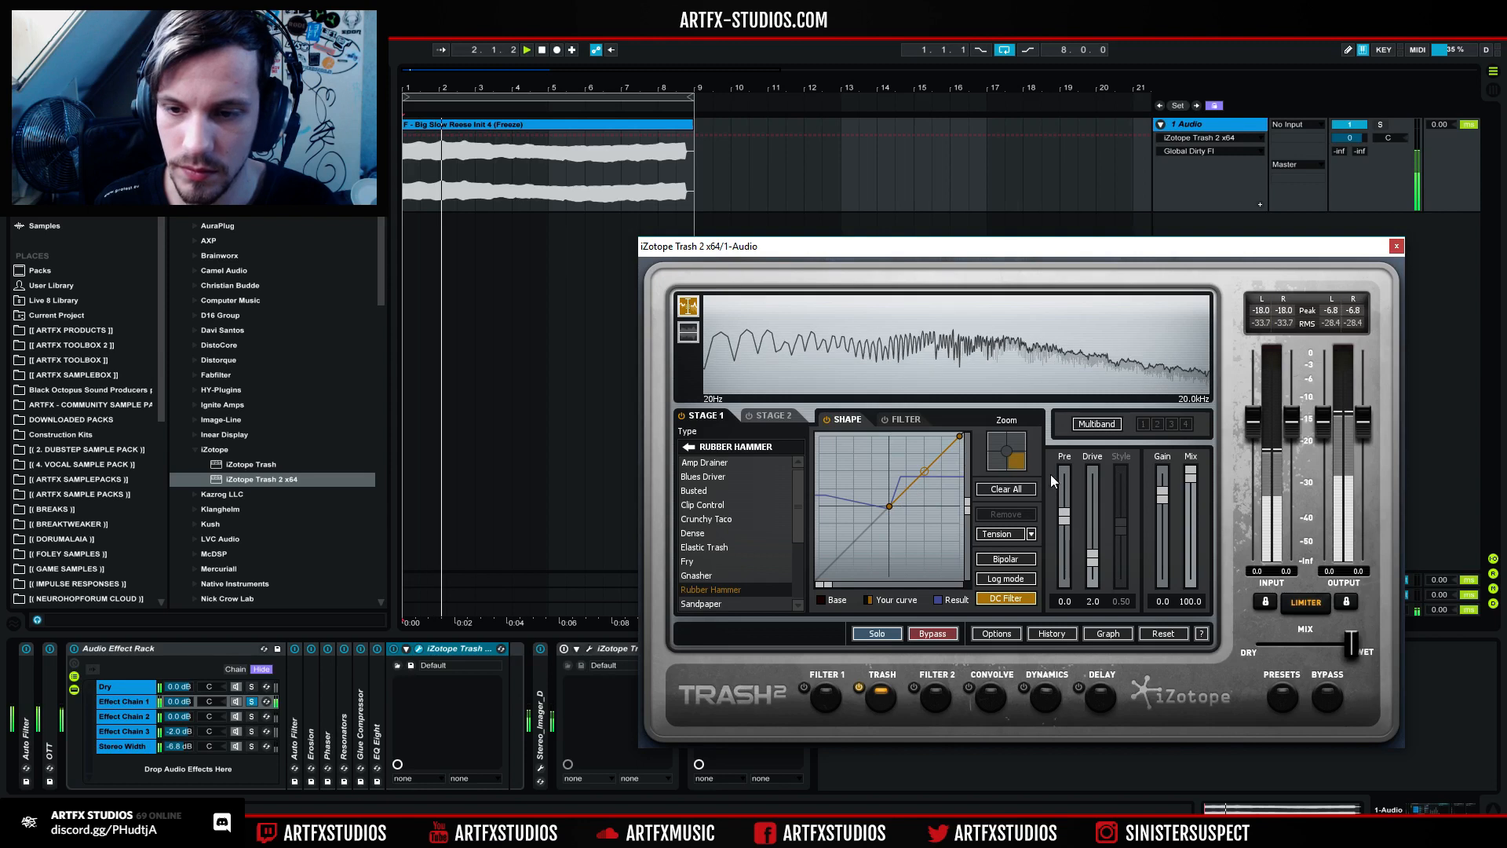
key(space)
drag(1193, 473, 1194, 544)
key(space)
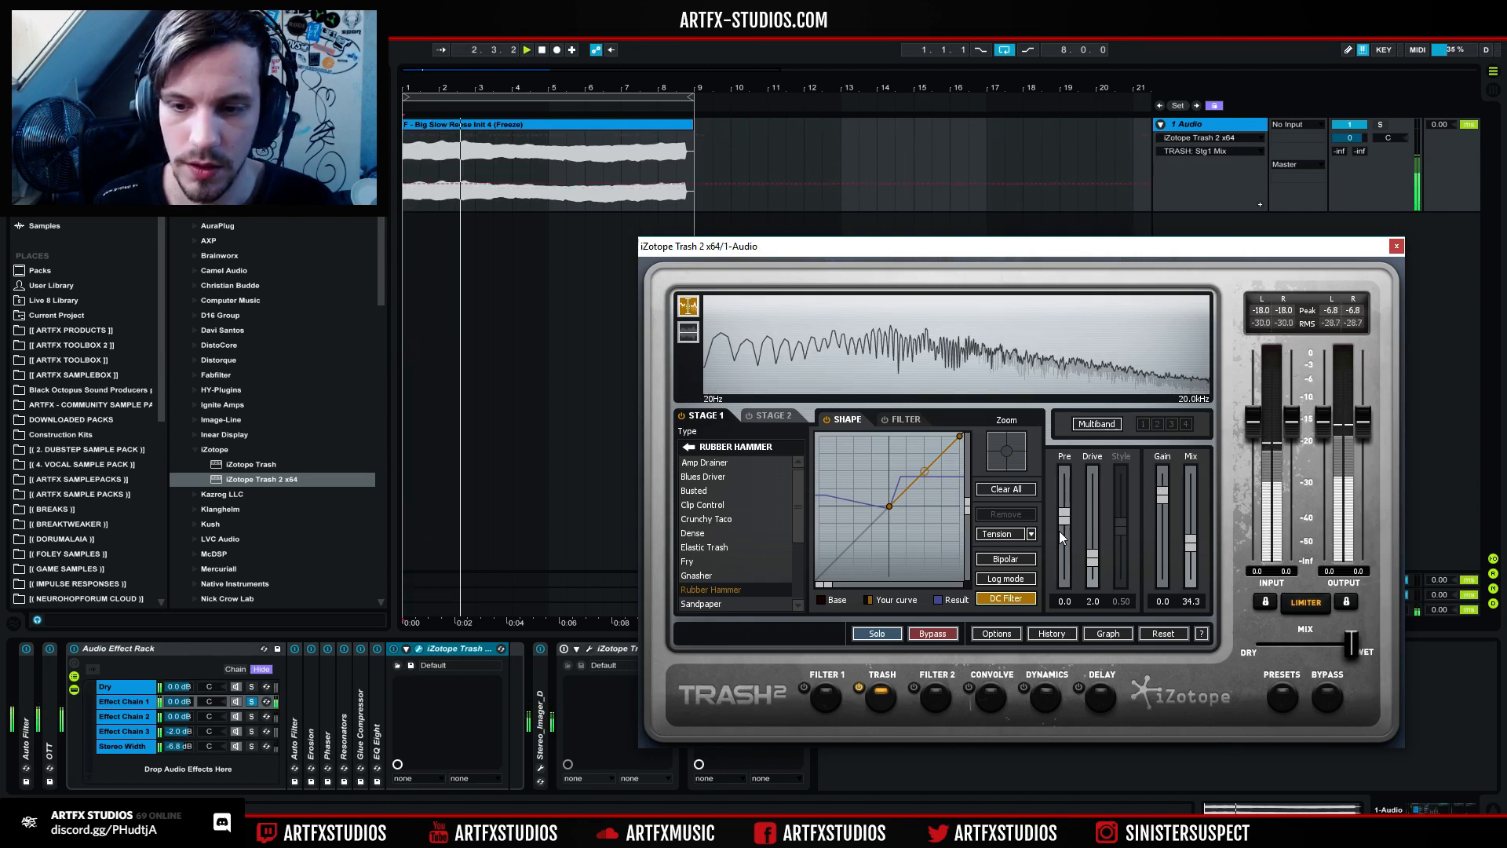
mouse_move(1095, 556)
mouse_down()
mouse_move(1100, 529)
mouse_move(1088, 546)
mouse_up()
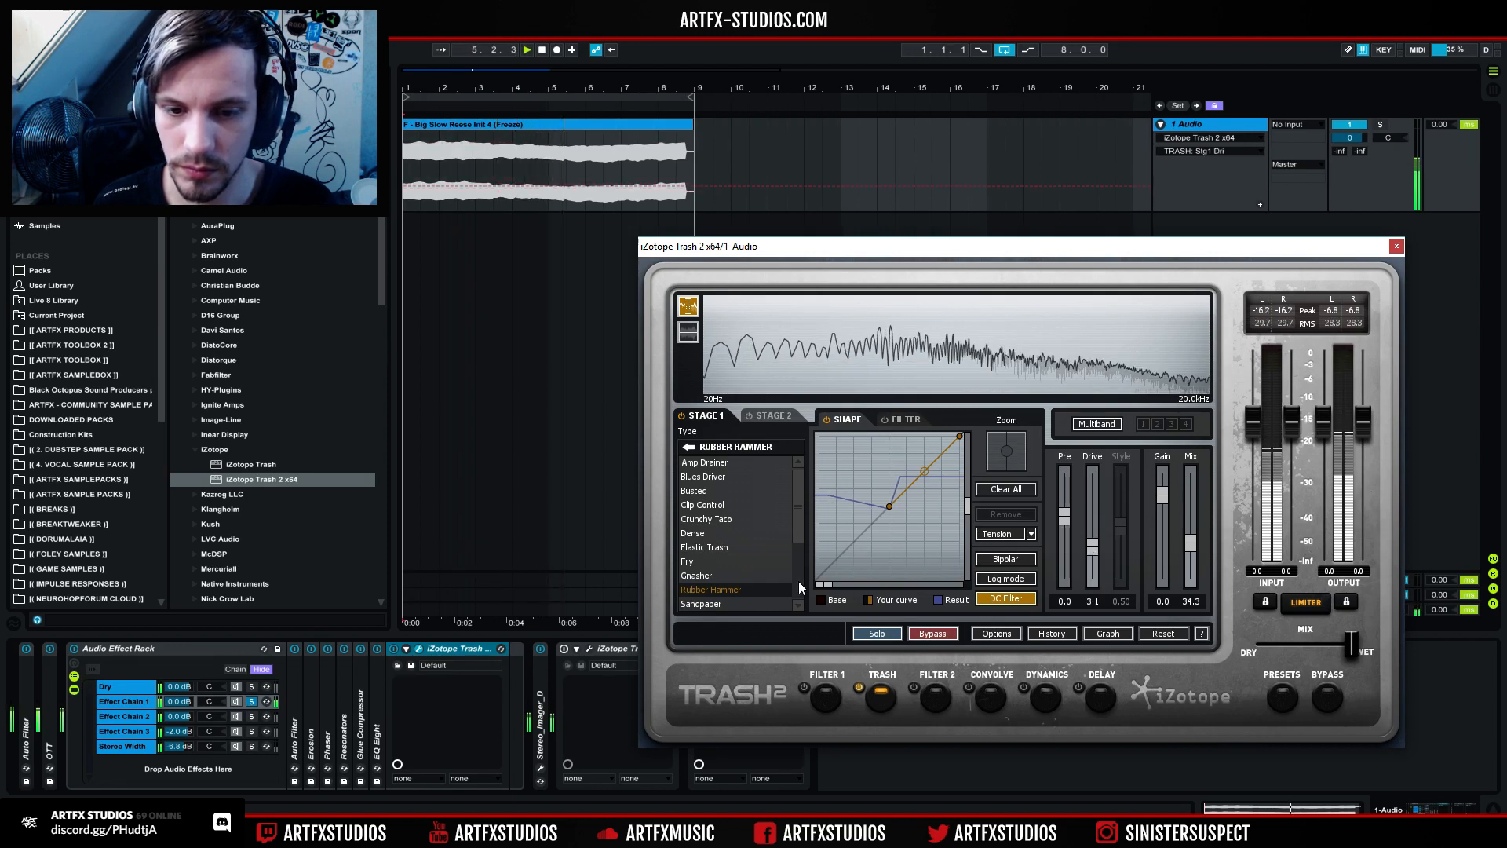
Step: Enable Stage 2 in Trash 2 and audition the Buzzsaw type from the Heavy category
click(766, 415)
key(space)
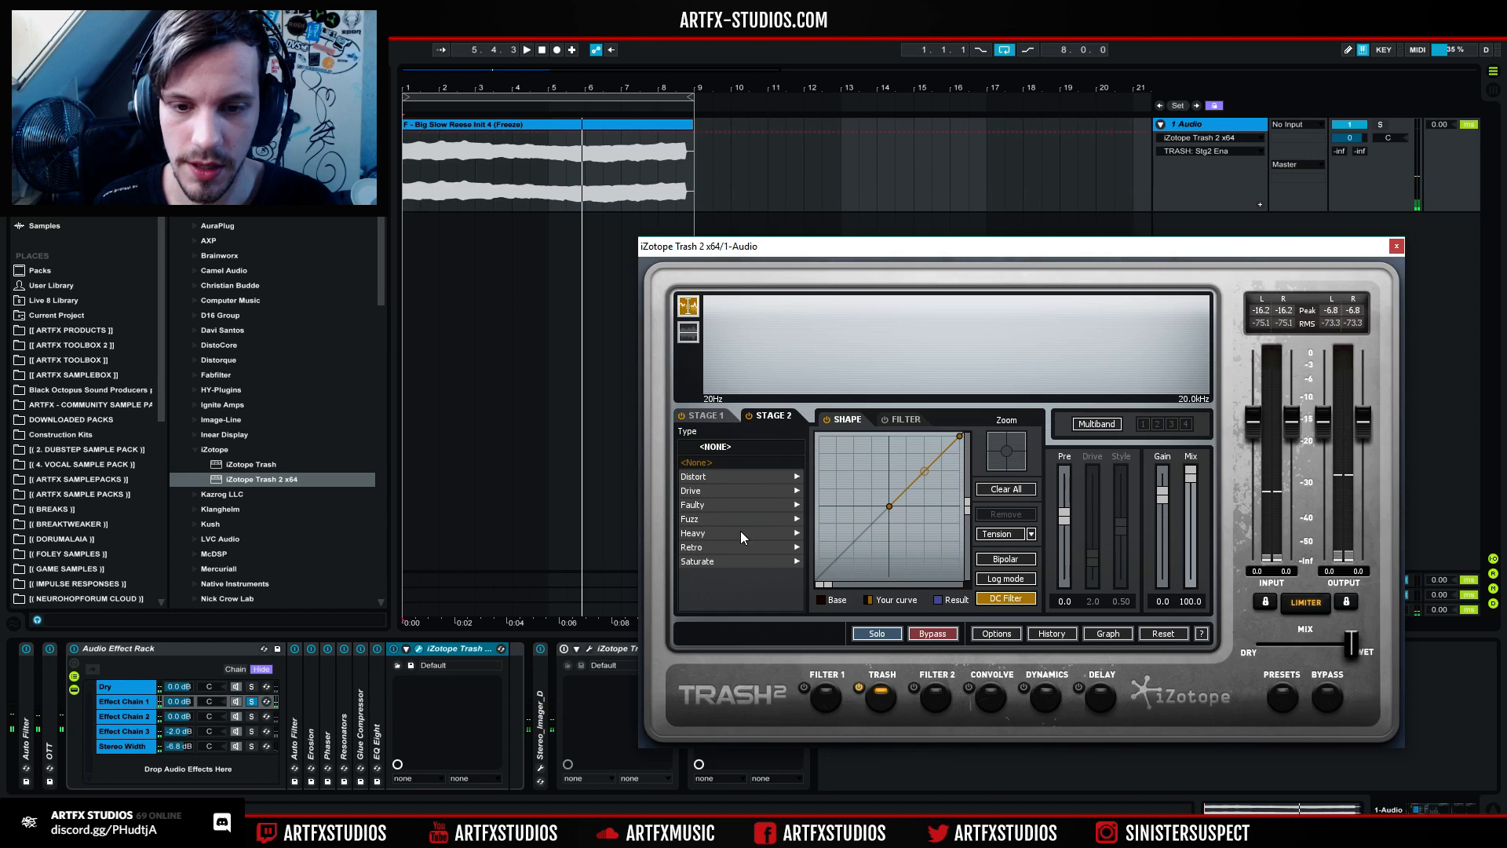
click(696, 534)
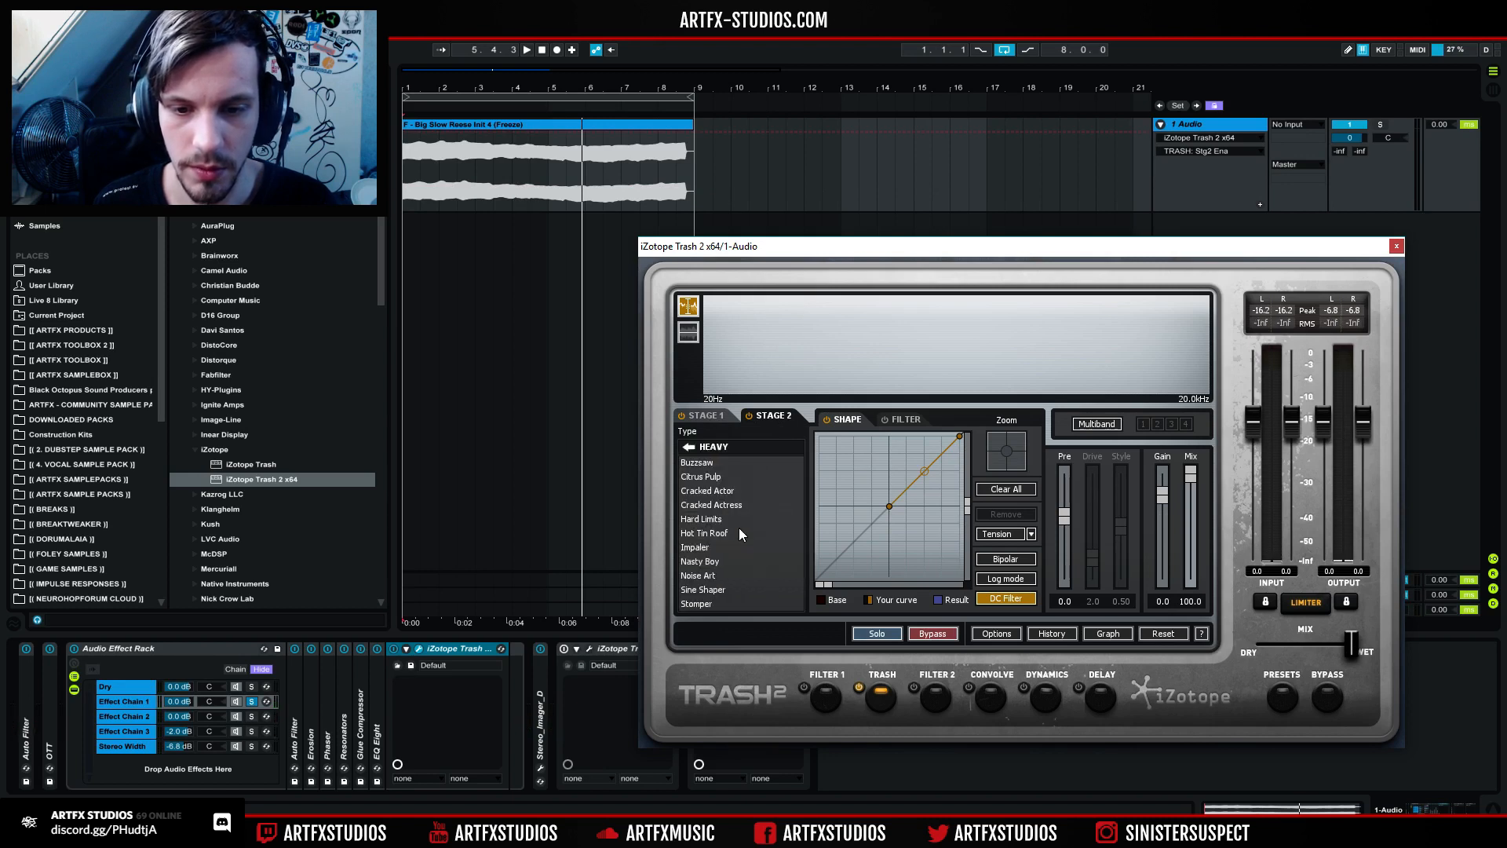
click(706, 473)
key(space)
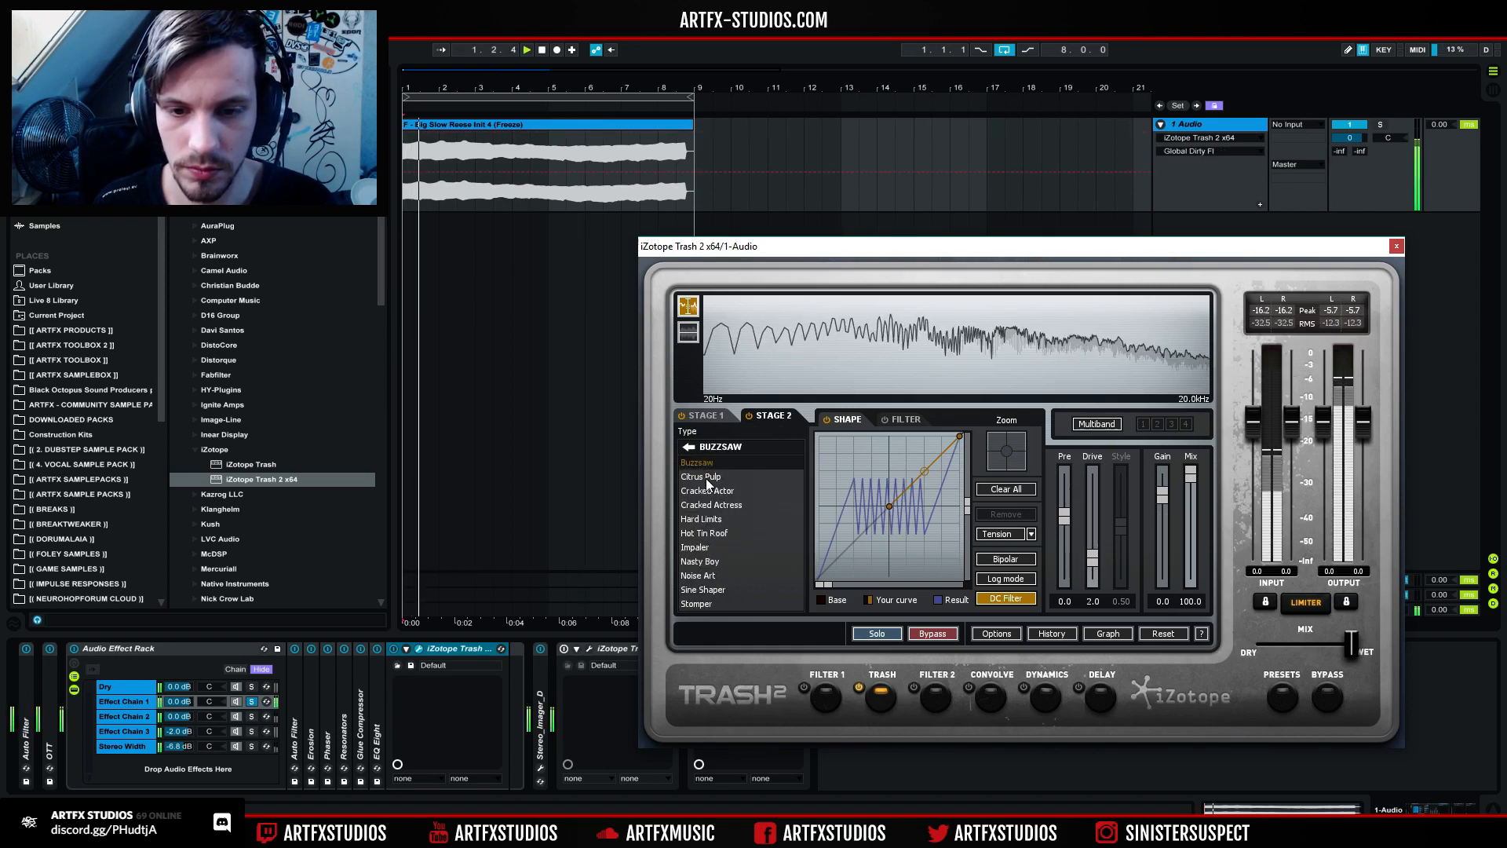
Step: Audition the Citrus Pulp, Cracked Actor, Cracked Actress, Hard Limits, Hot Tin Roof and Impaler types in Stage 2
key(space)
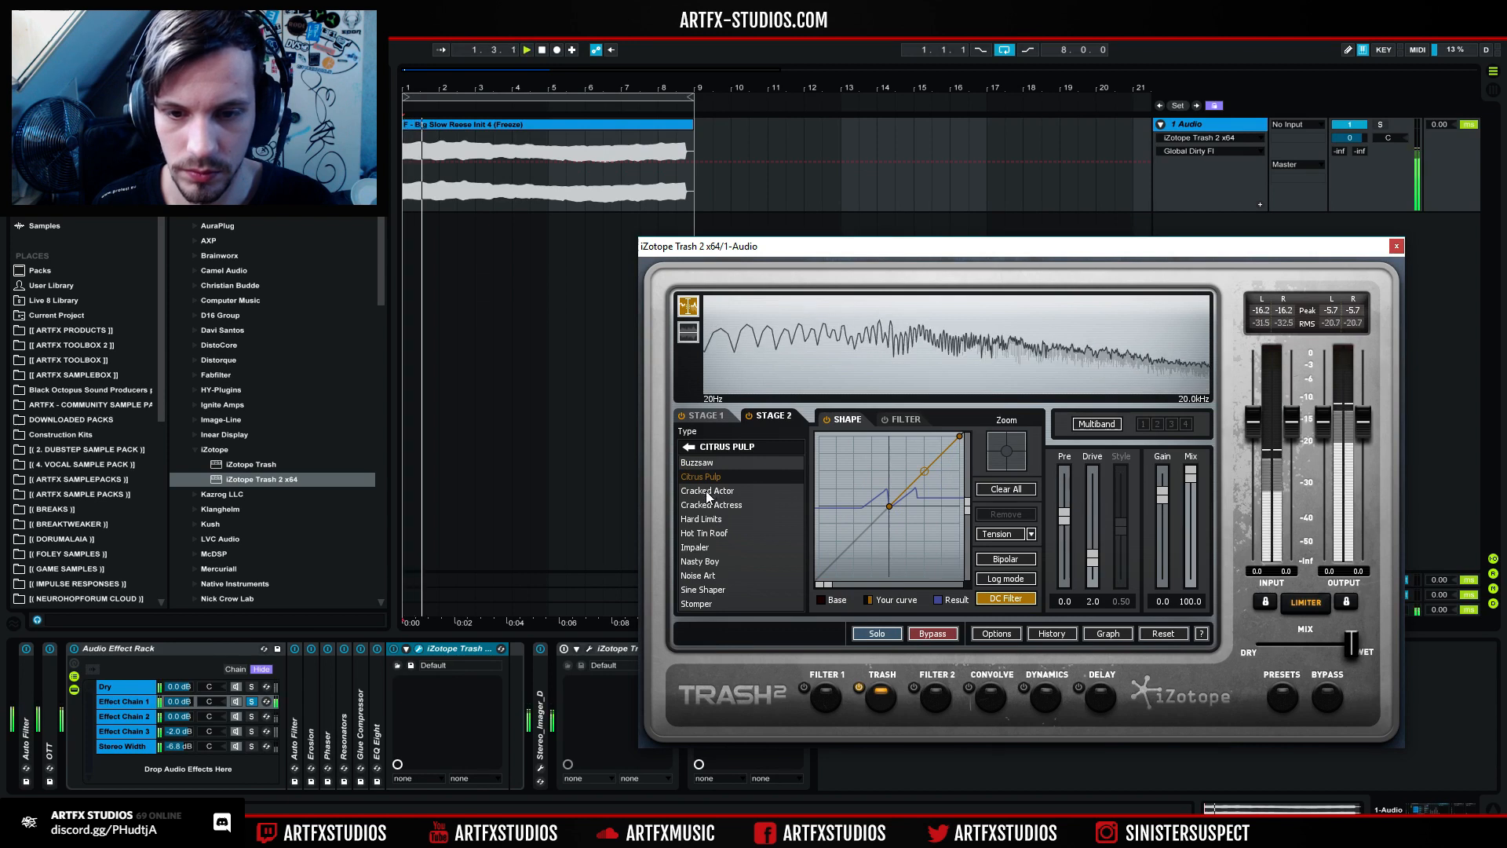
click(708, 491)
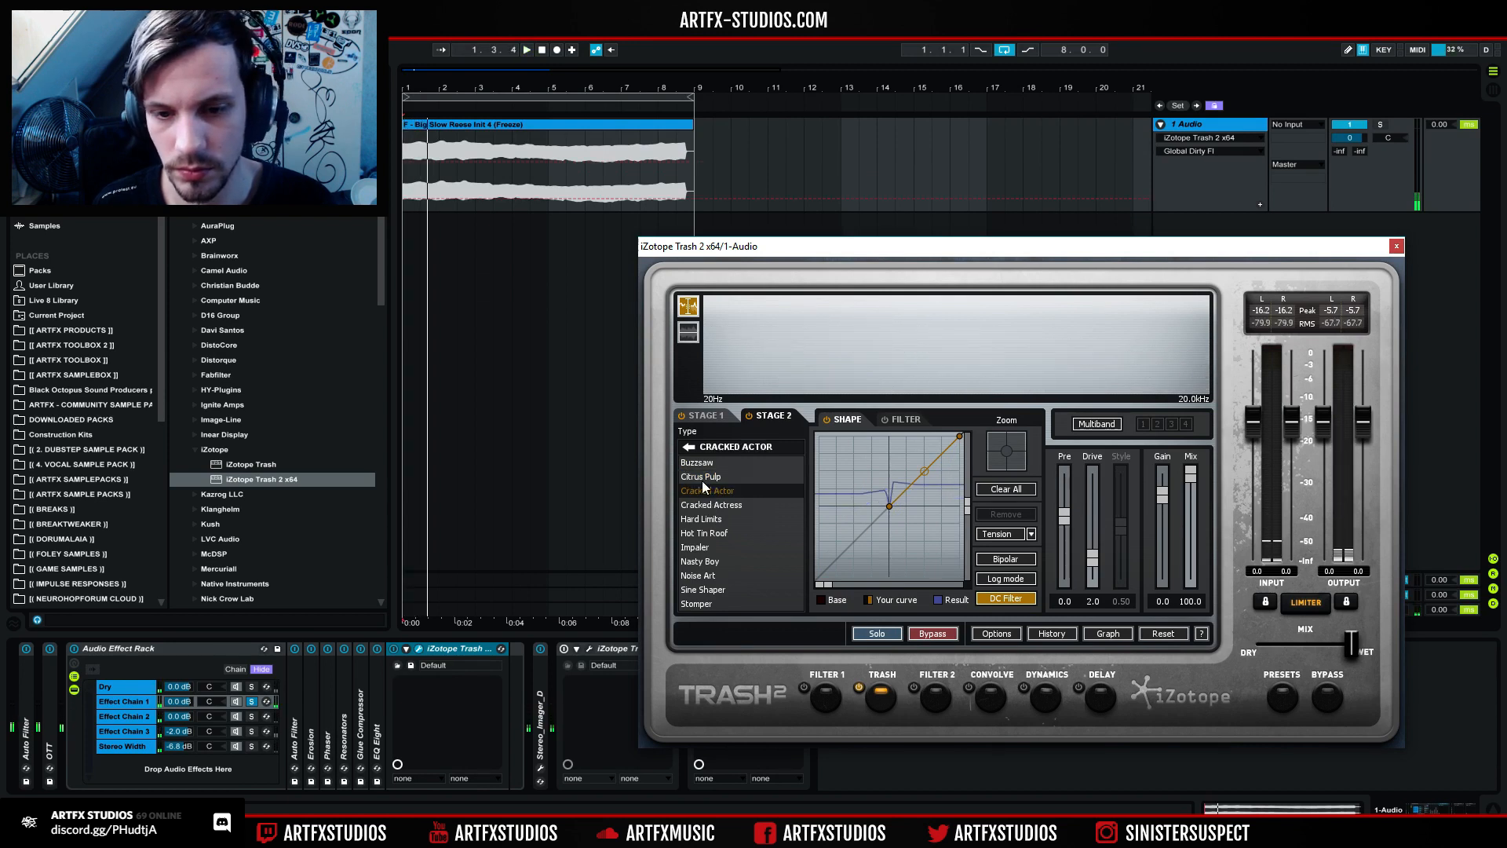
click(708, 505)
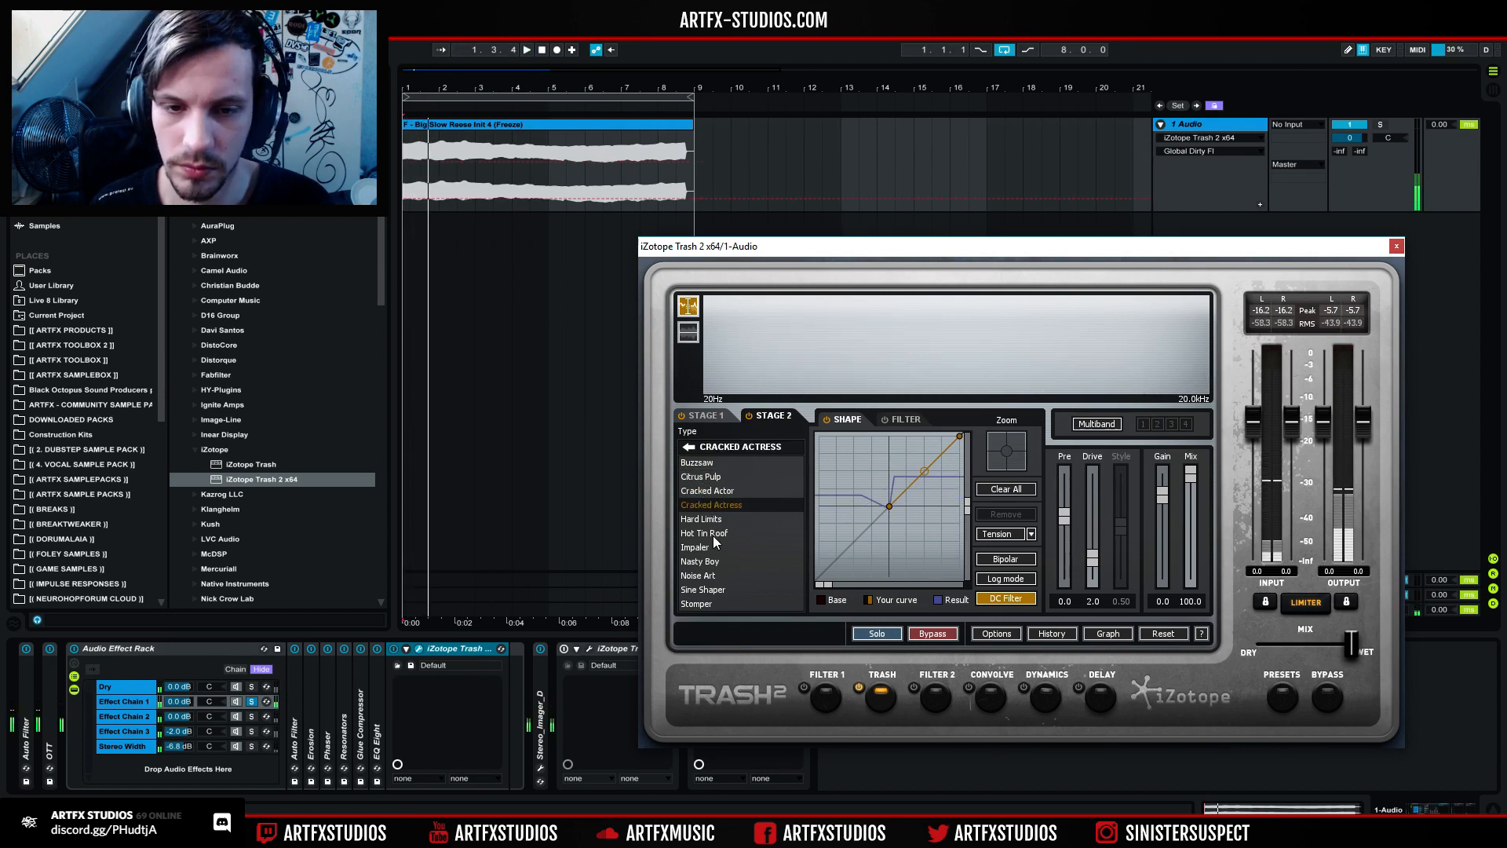
click(709, 518)
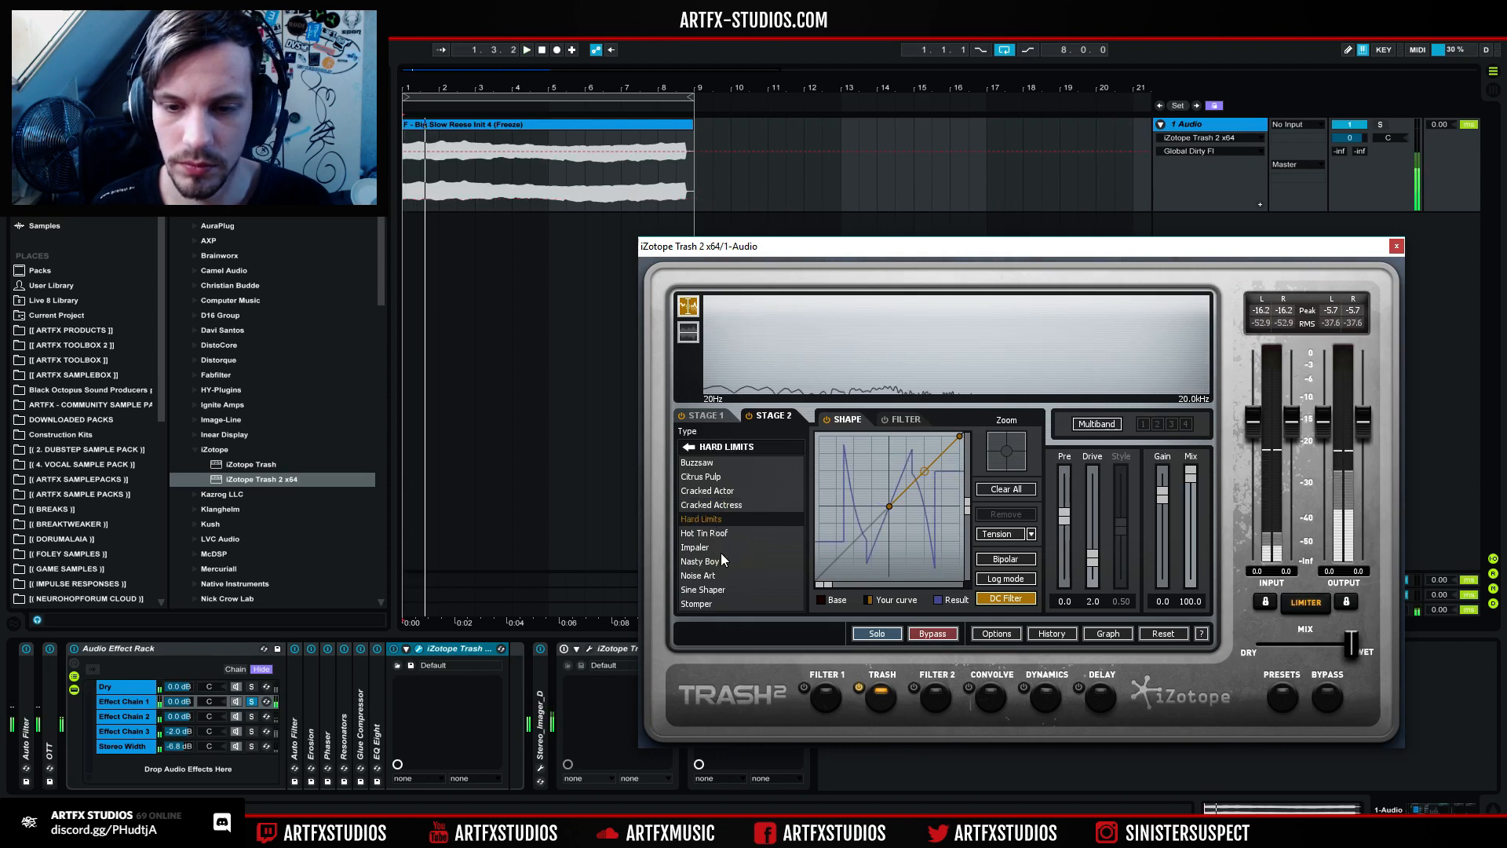
click(714, 533)
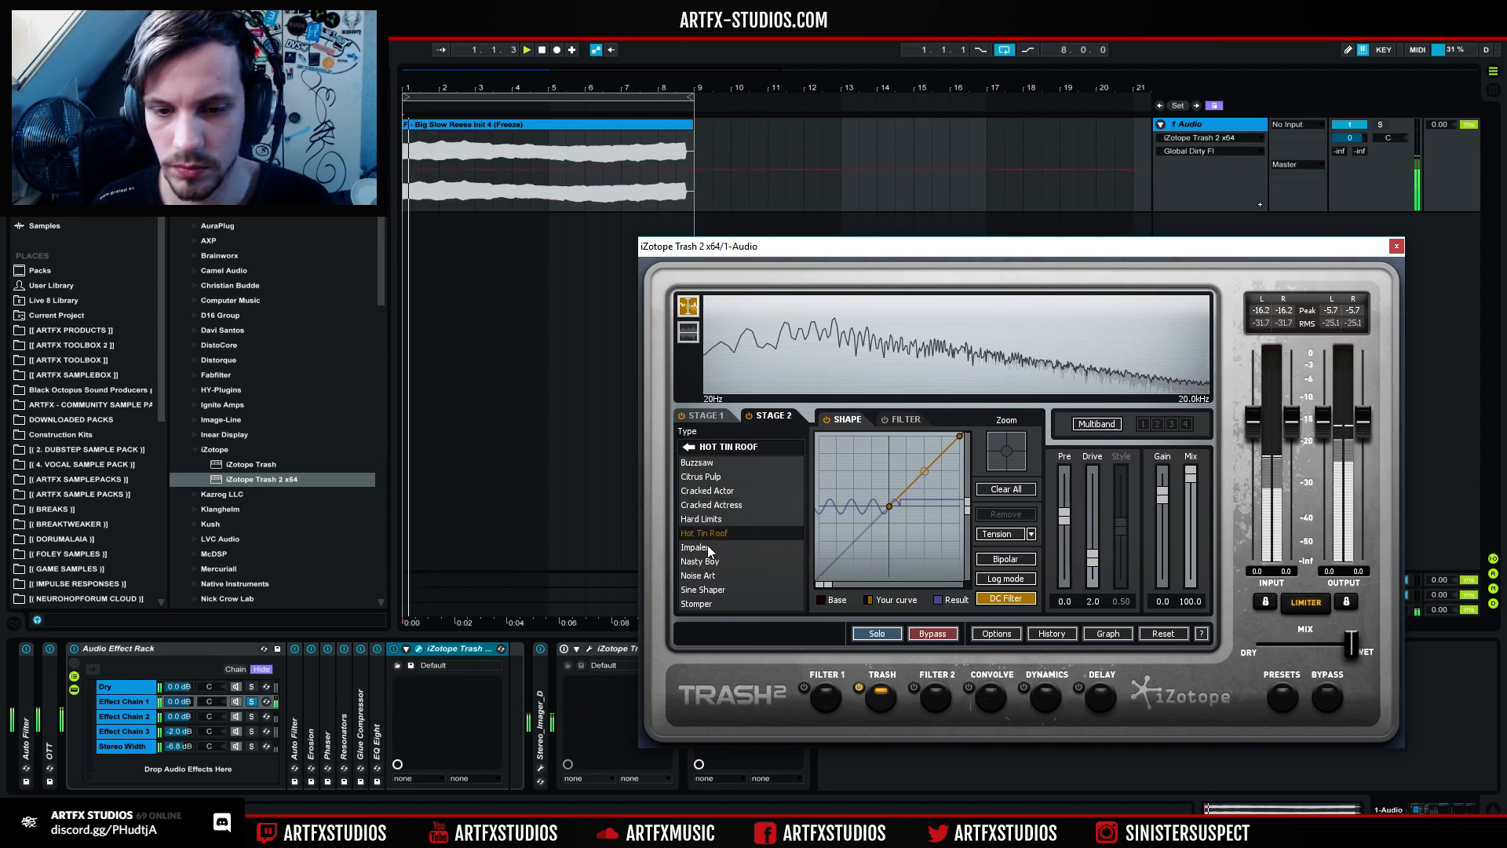
click(708, 547)
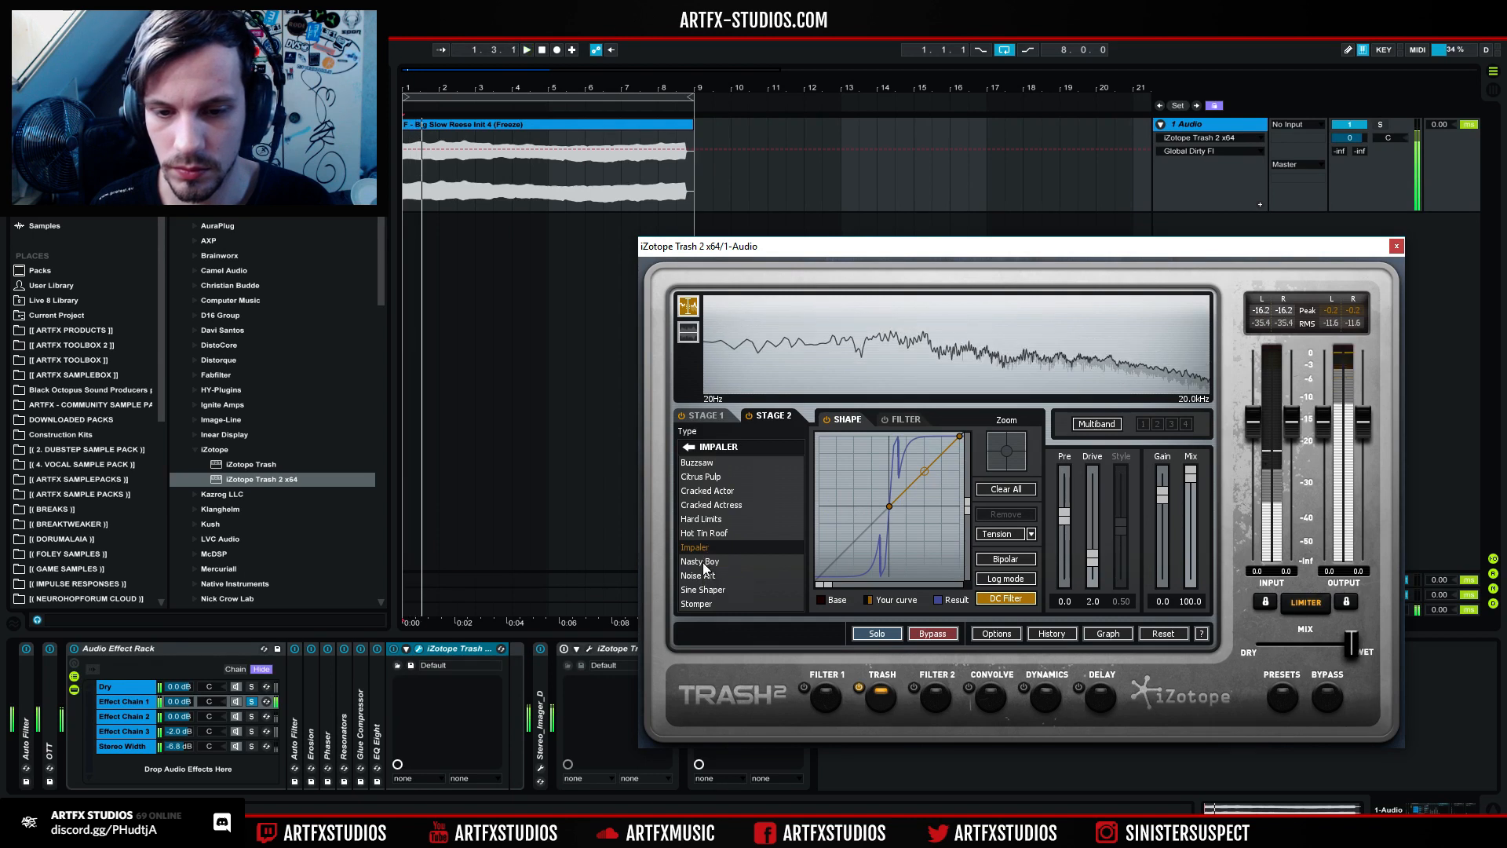
Step: Try the Noise Art and Stomper types, and select Sine Shaper as Stage 2's distortion type
click(709, 575)
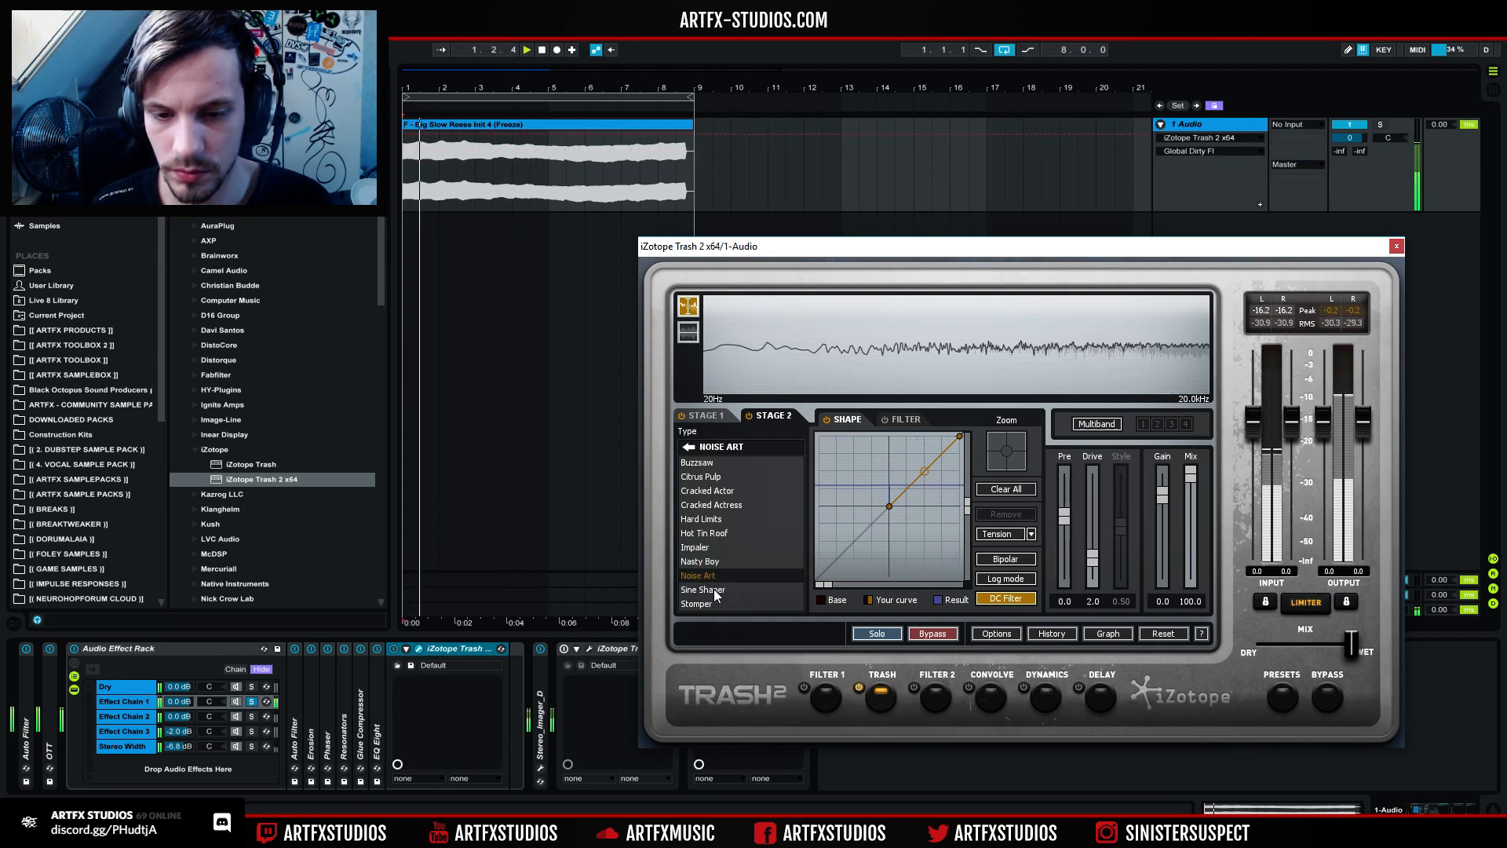
click(707, 601)
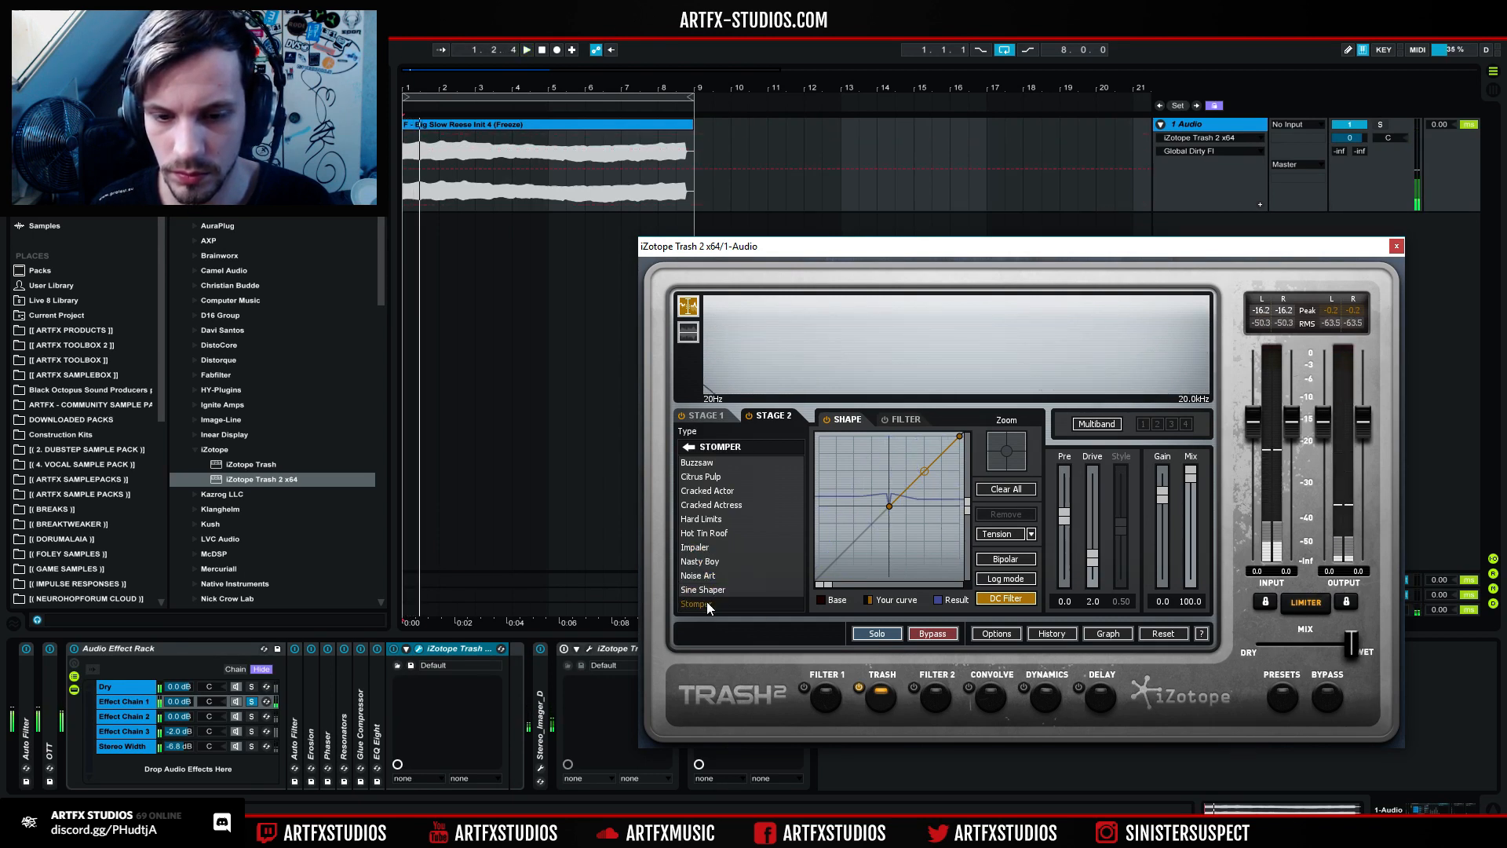
click(708, 589)
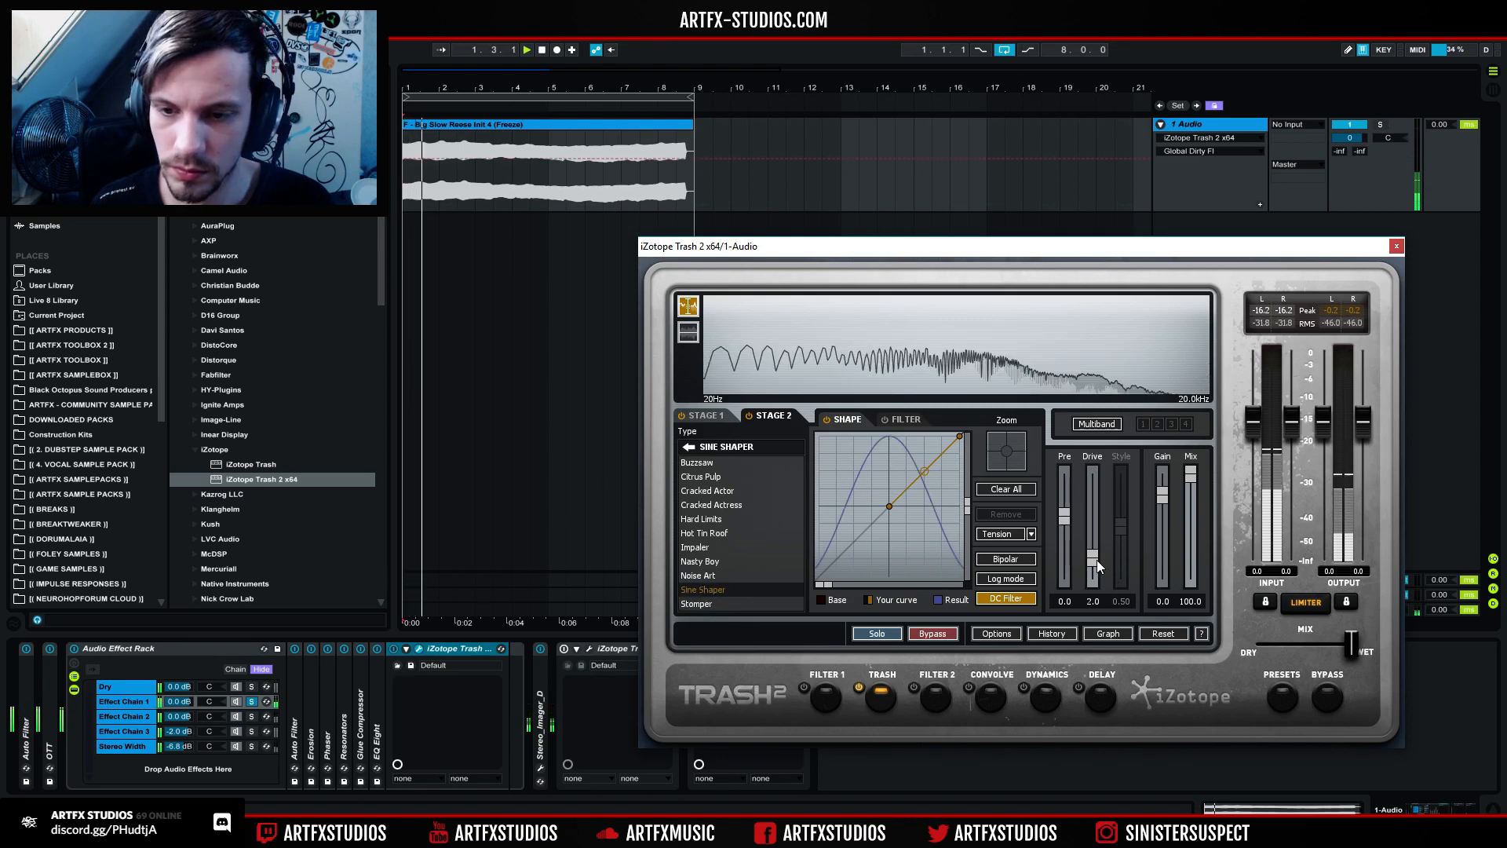
Step: Set Stage 2's drive to 5.5 and mix to 41.8, and bend its shaping curve downward
drag(1096, 559, 1090, 526)
drag(1189, 482, 1193, 536)
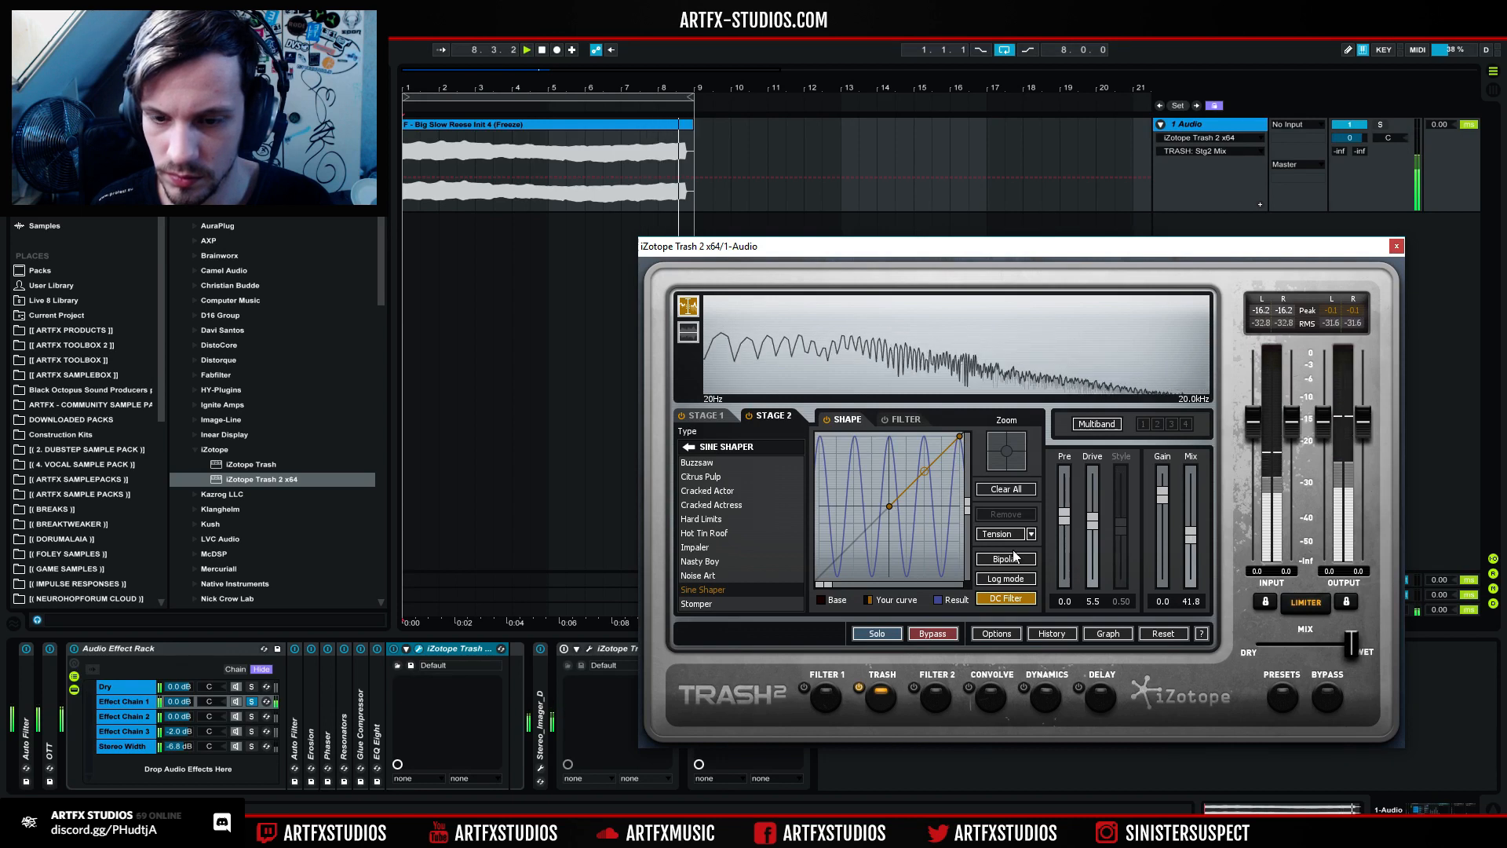
mouse_move(925, 471)
mouse_down()
mouse_move(928, 447)
mouse_move(927, 497)
mouse_up()
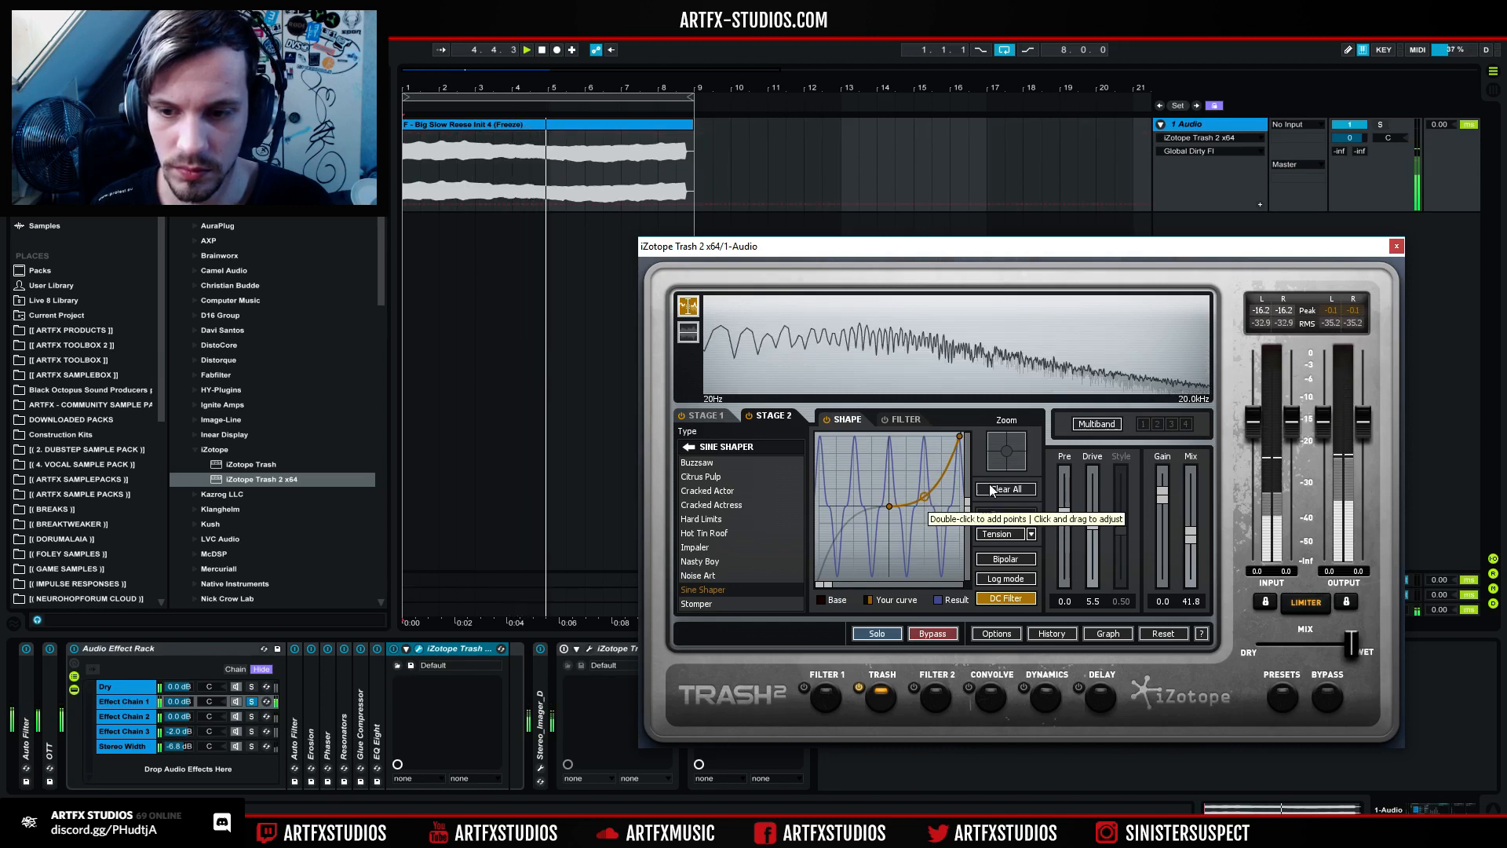
Step: Unsolo Effect Chain 1 and audition all chains together while toggling its Trash 2 device
click(252, 702)
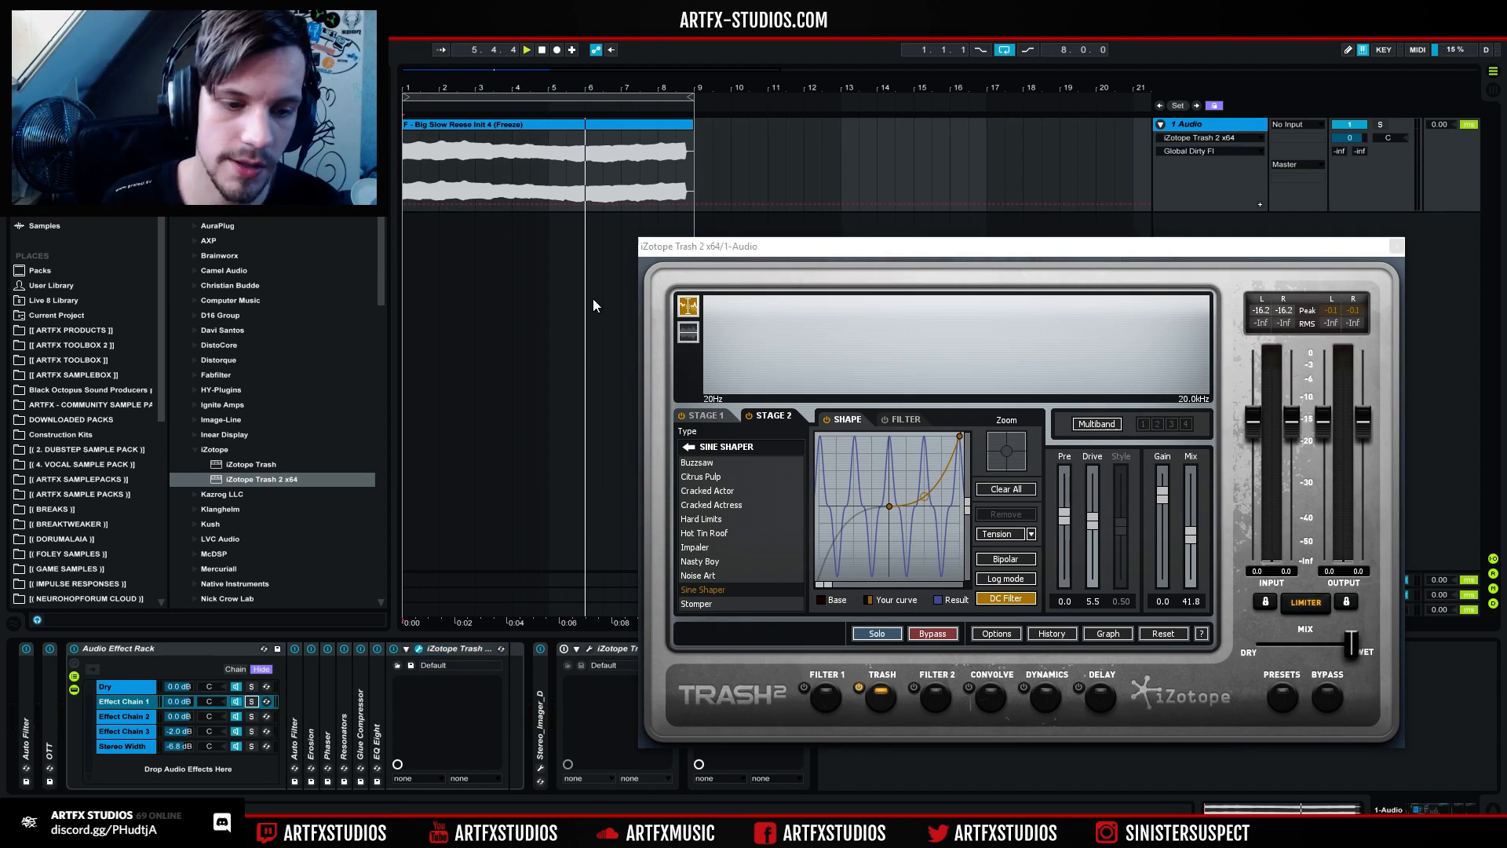
key(space)
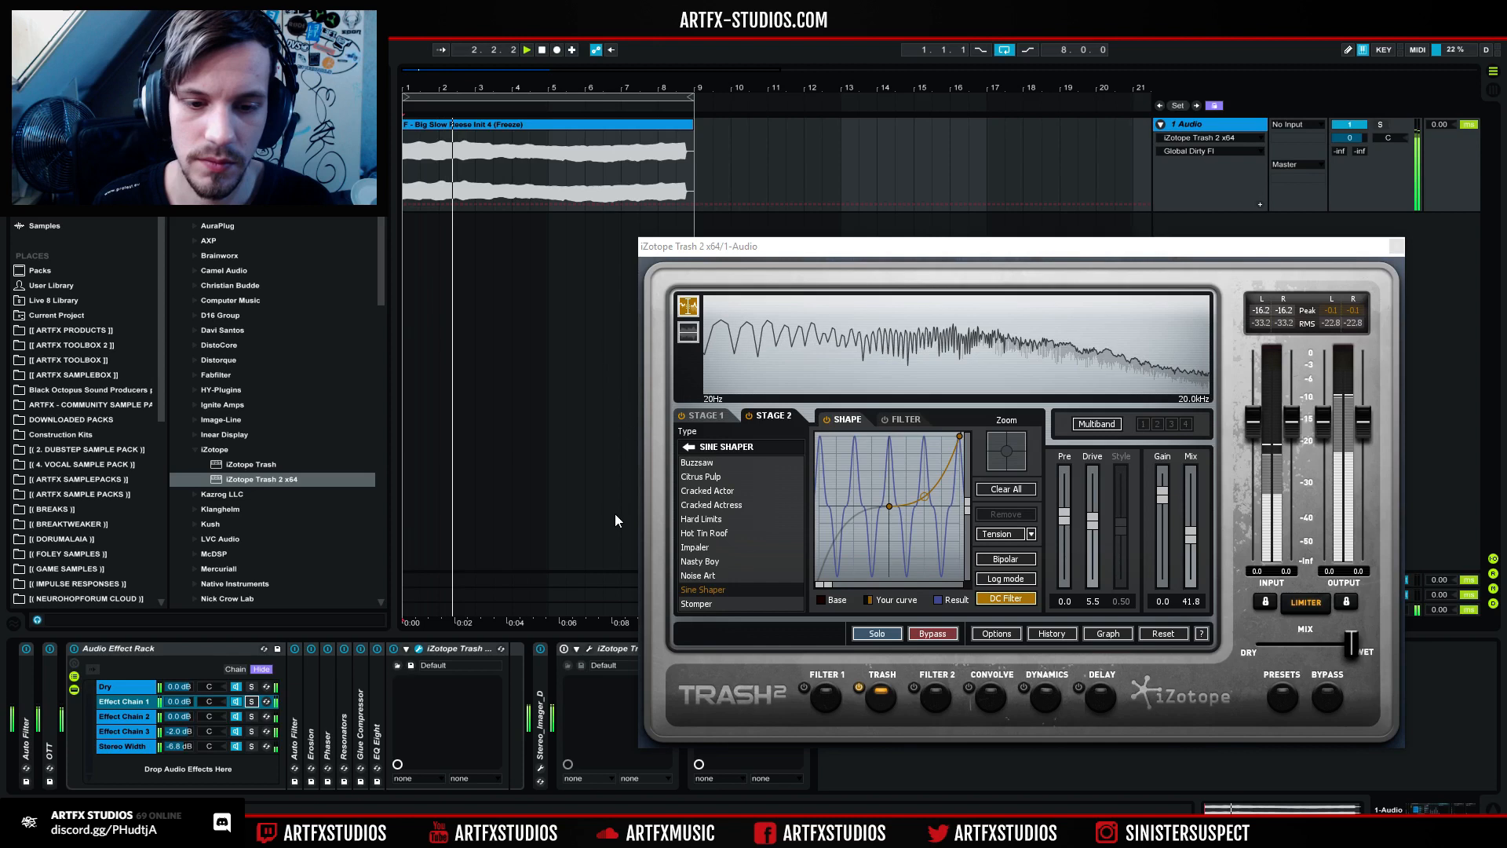
click(394, 649)
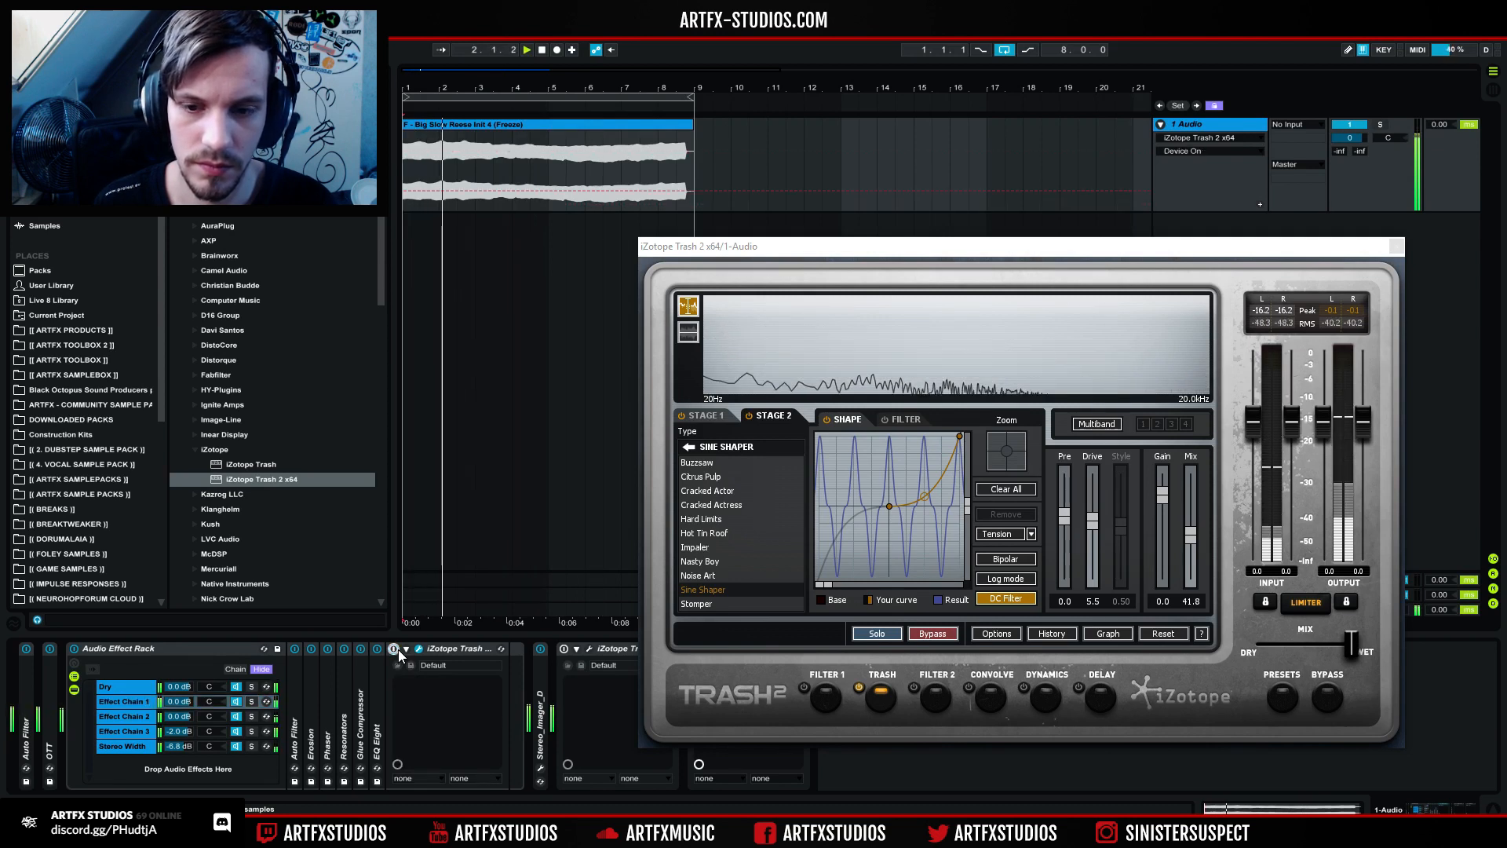
key(space)
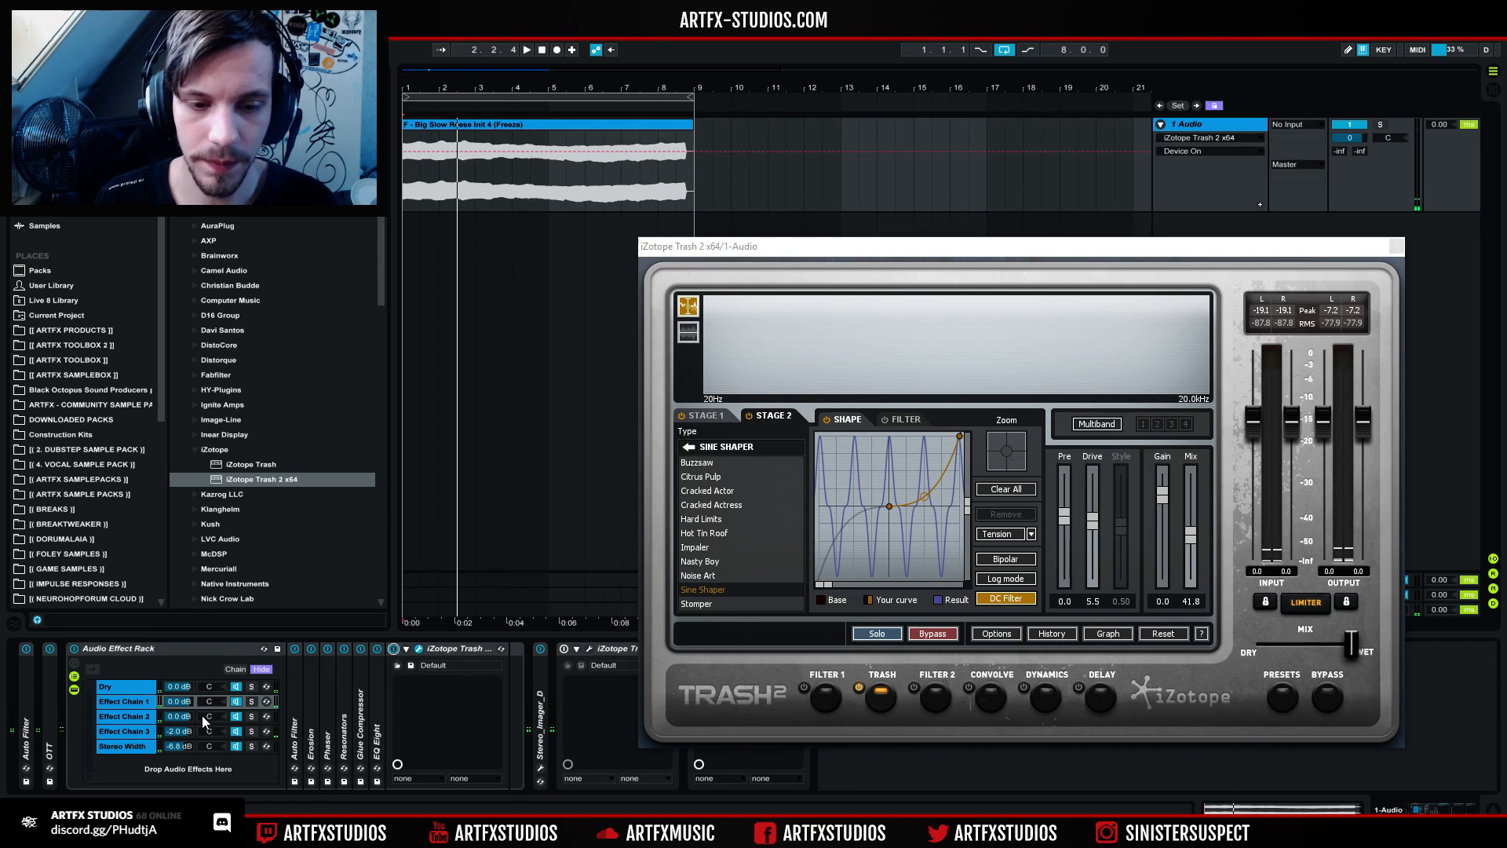
Step: Hide the plug-in window, solo Effect Chain 2 and play the loop
key(ctrl+alt+p)
click(252, 714)
key(space)
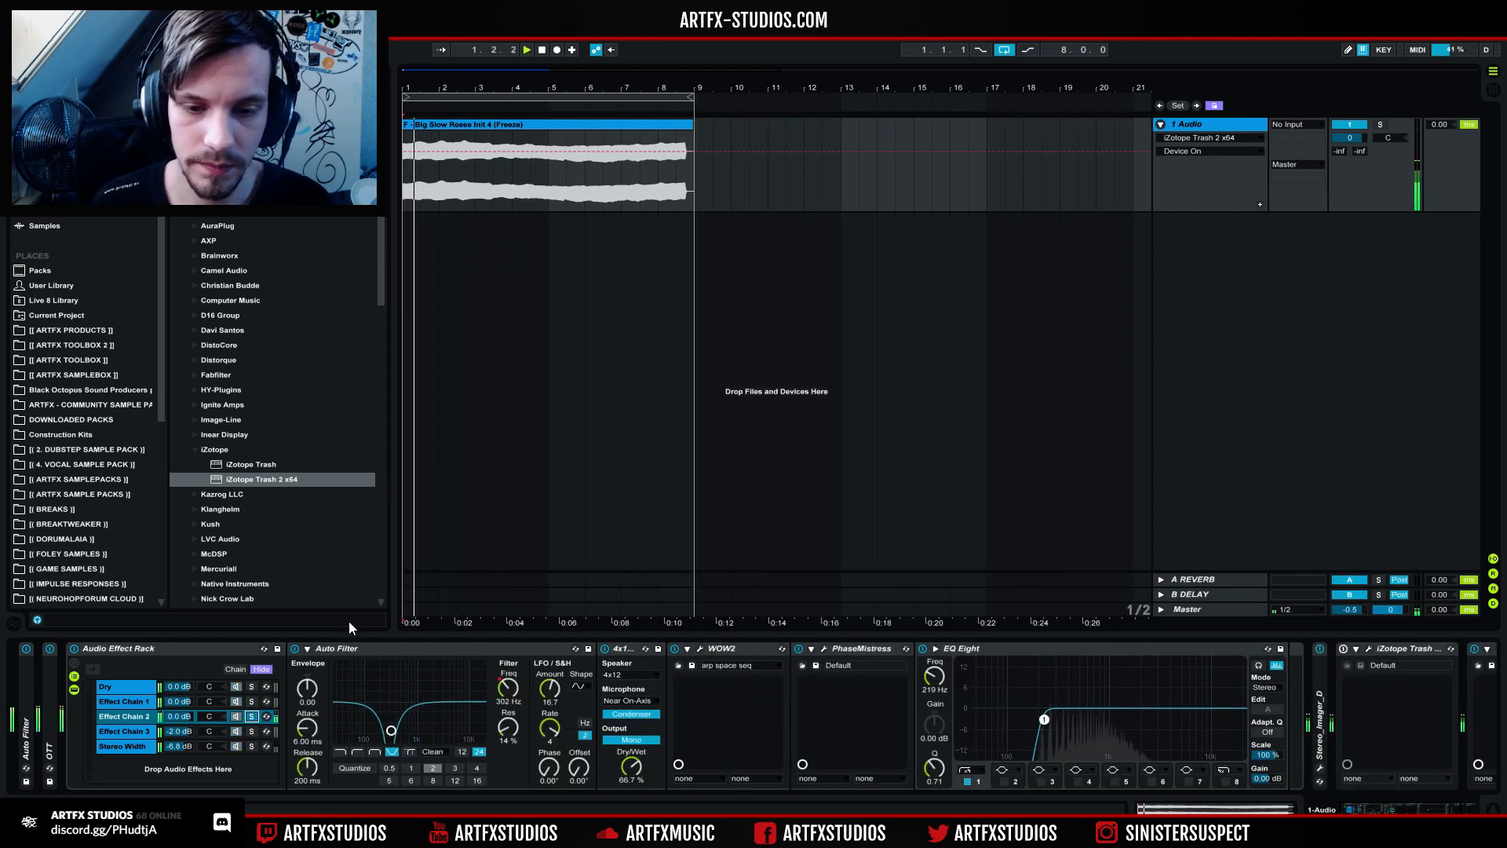
Step: Collapse Auto Filter, 4x12 Cab, WOW2 and PhaseMistress in Effect Chain 2, and insert iZotope Trash 2 before EQ Eight
double_click(369, 651)
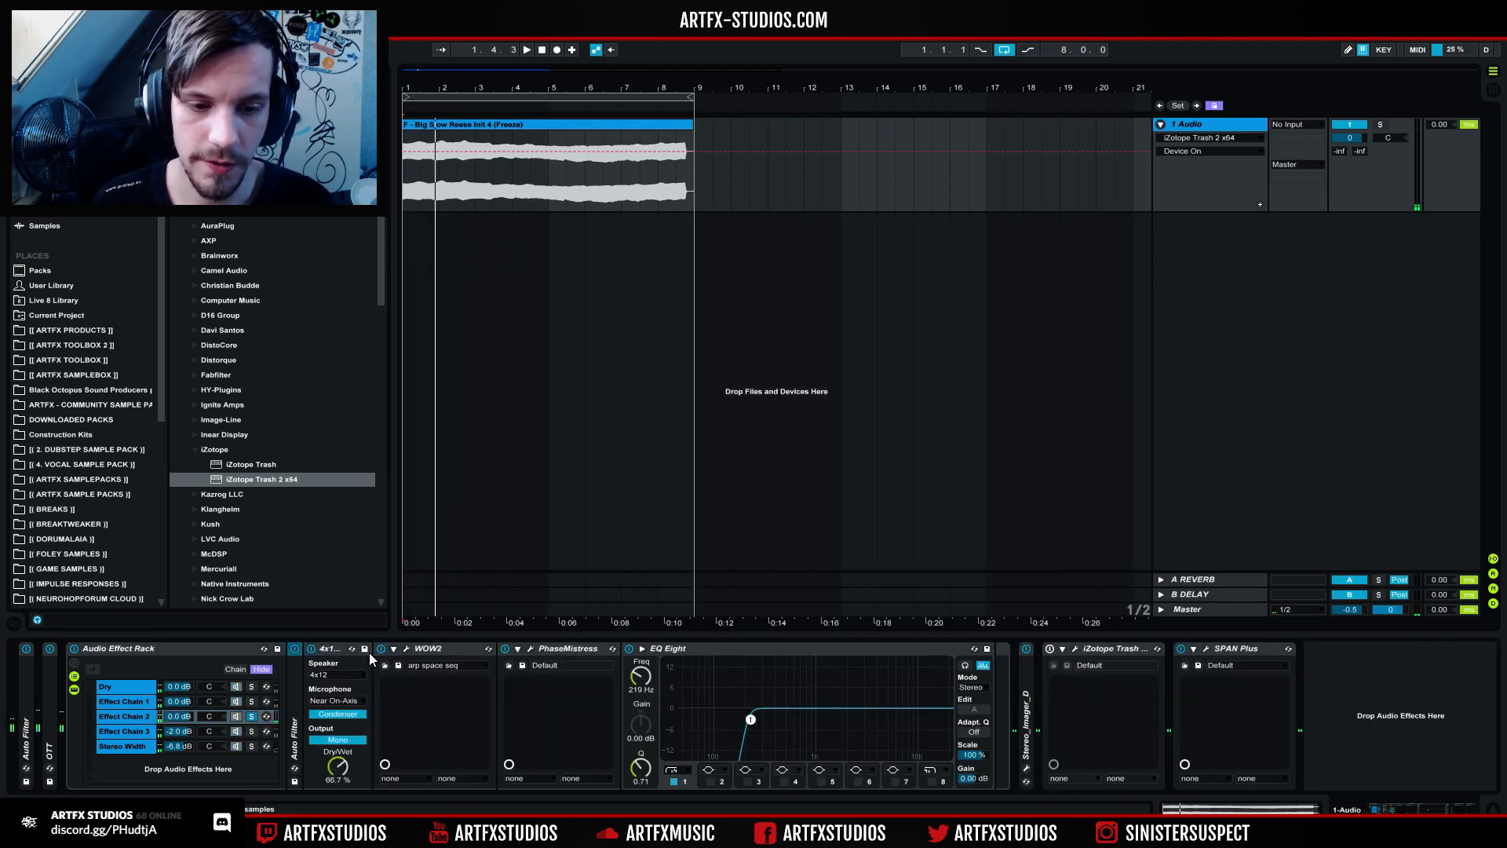
double_click(334, 653)
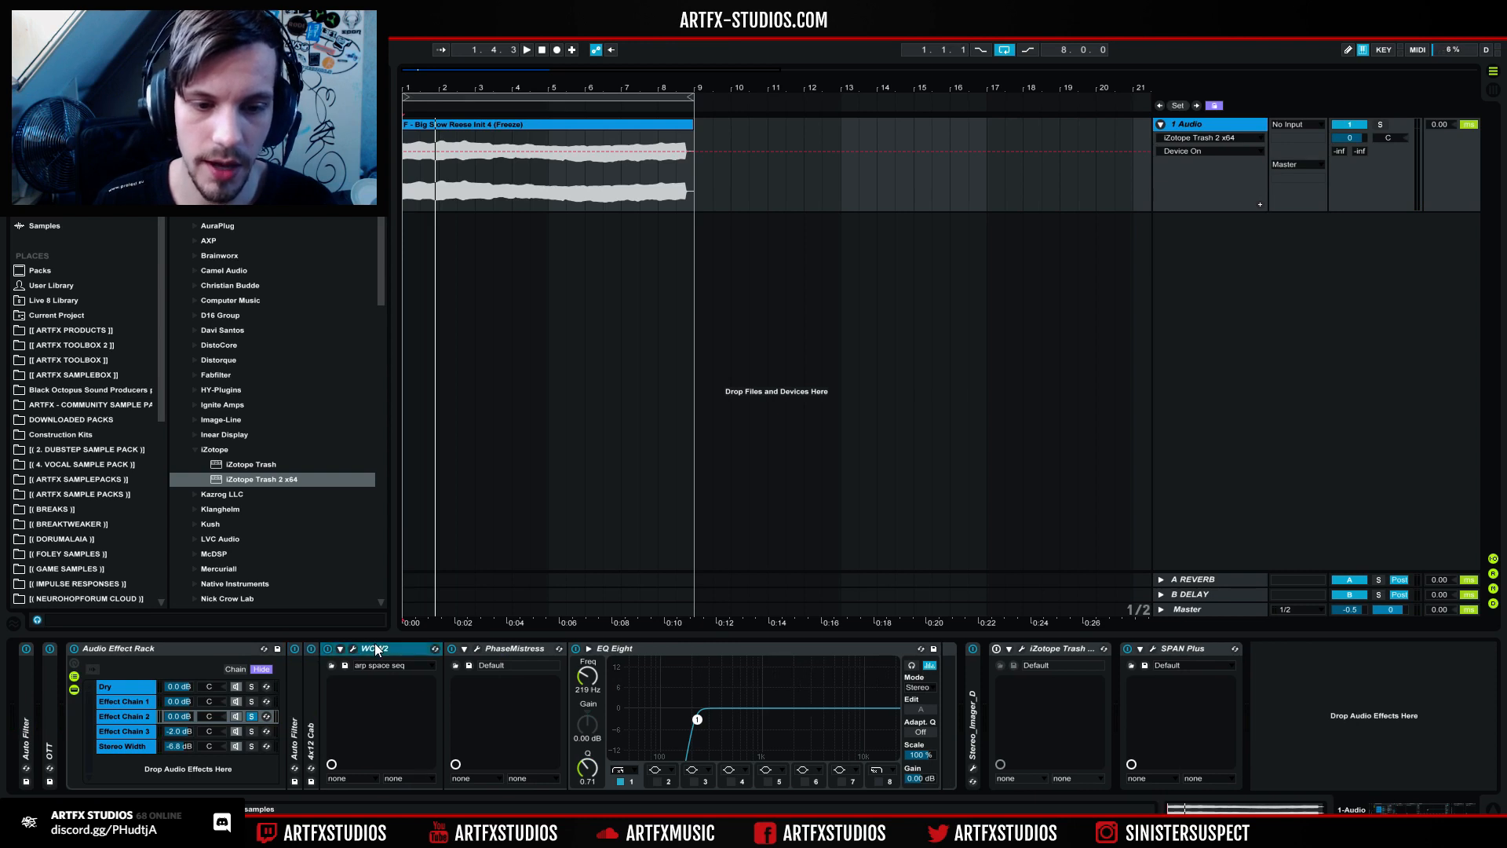
double_click(376, 649)
double_click(405, 649)
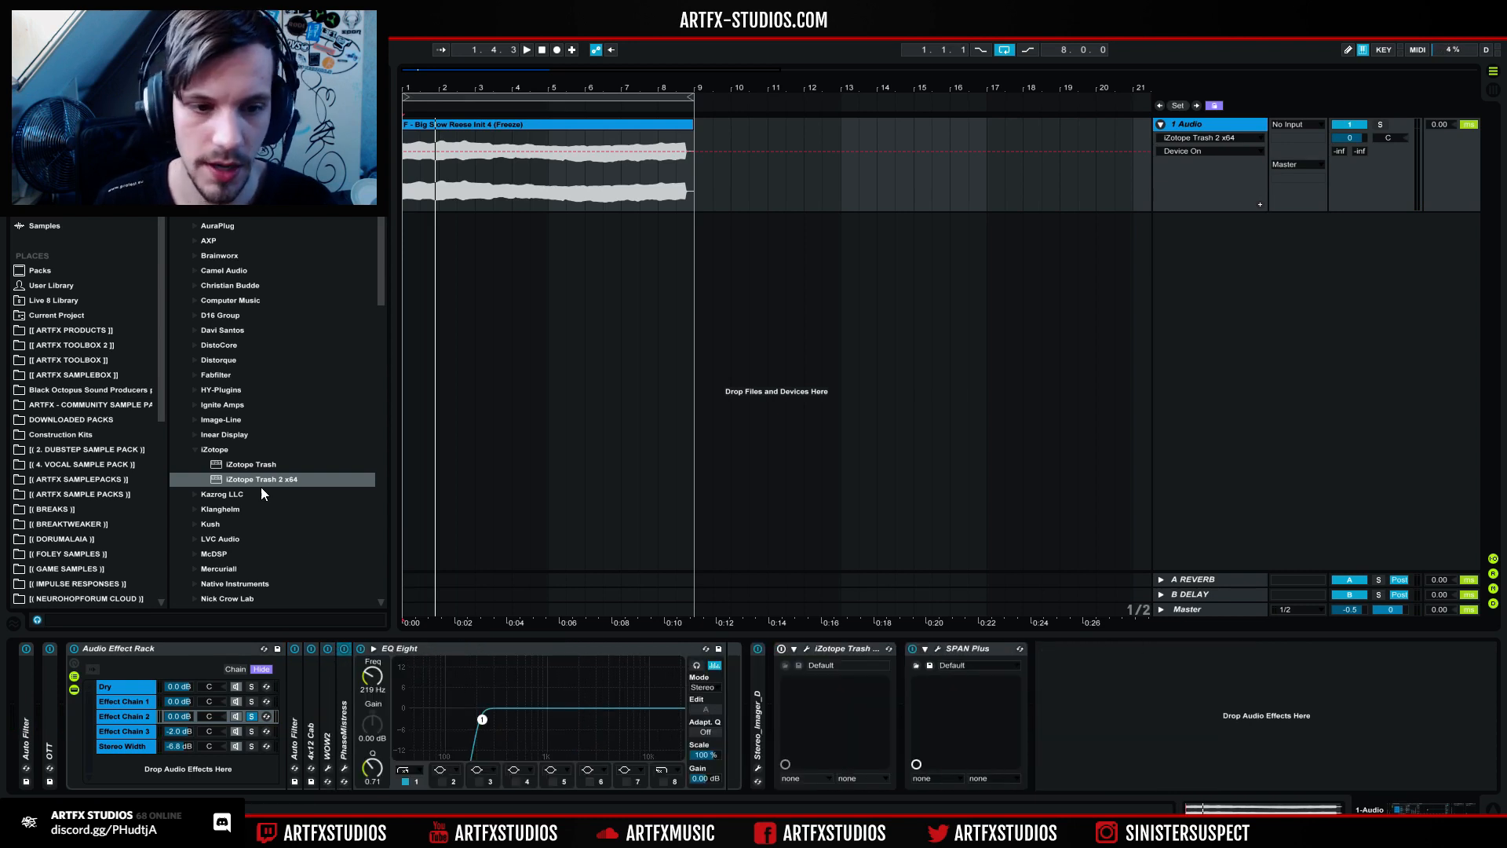
drag(256, 479, 376, 686)
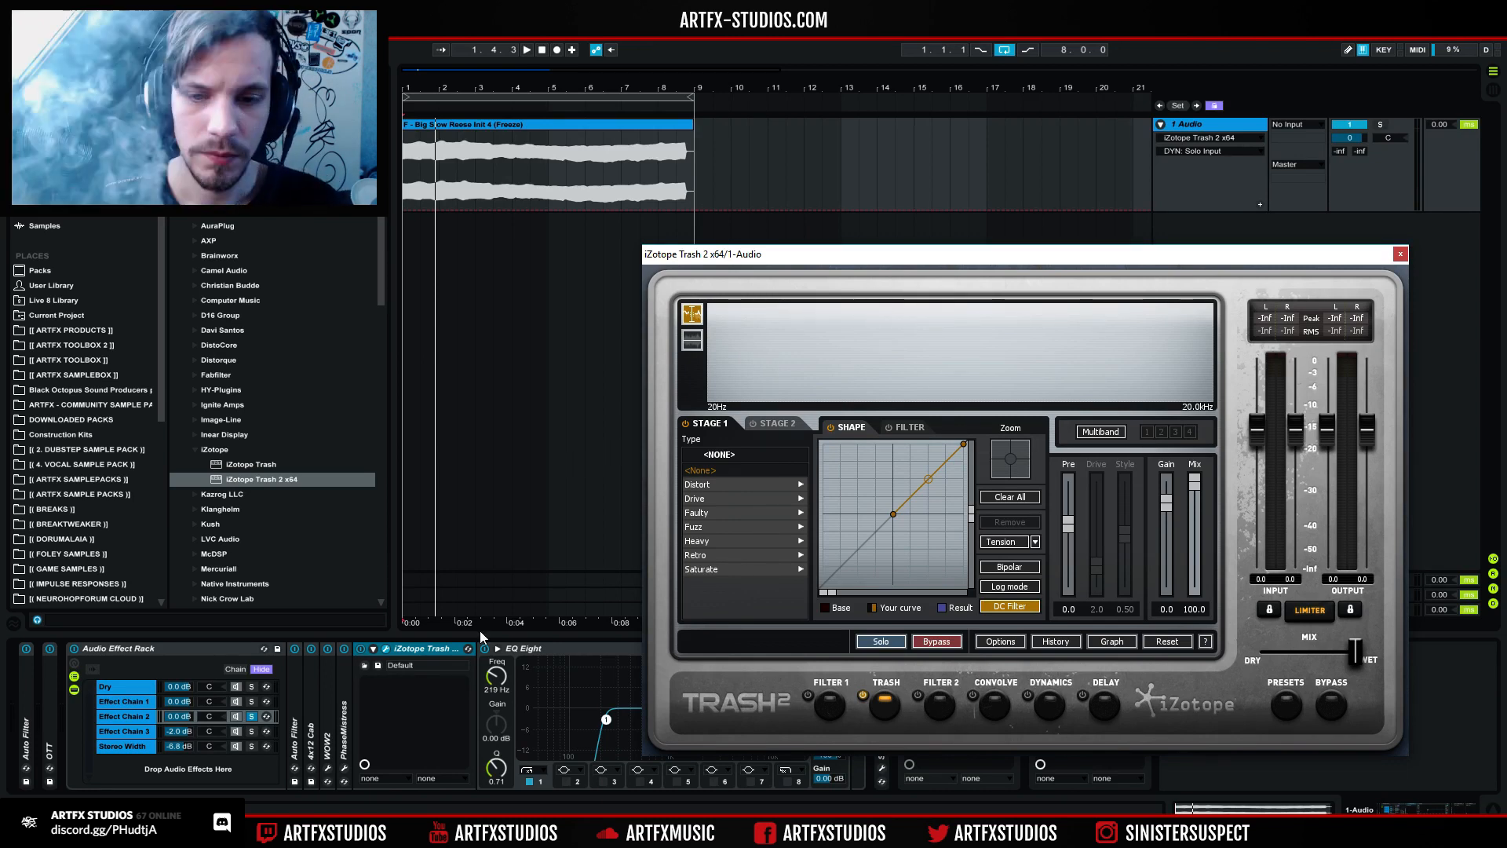
Step: Choose the Harmonic Control type from the Drive category for Stage 1, with drive 3.3 and mix 41.0, while auditioning
click(705, 497)
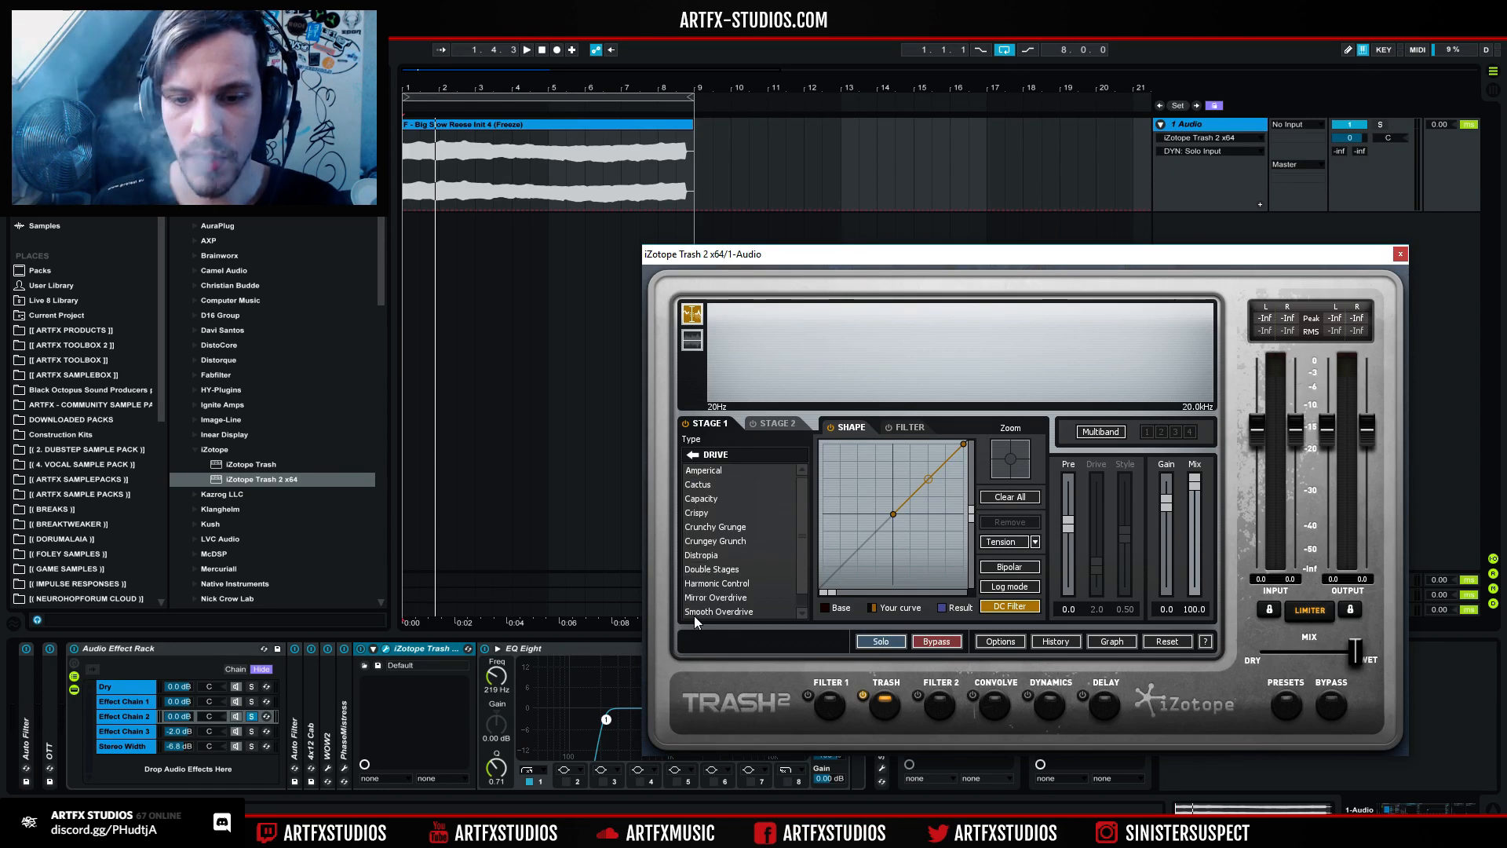
click(717, 583)
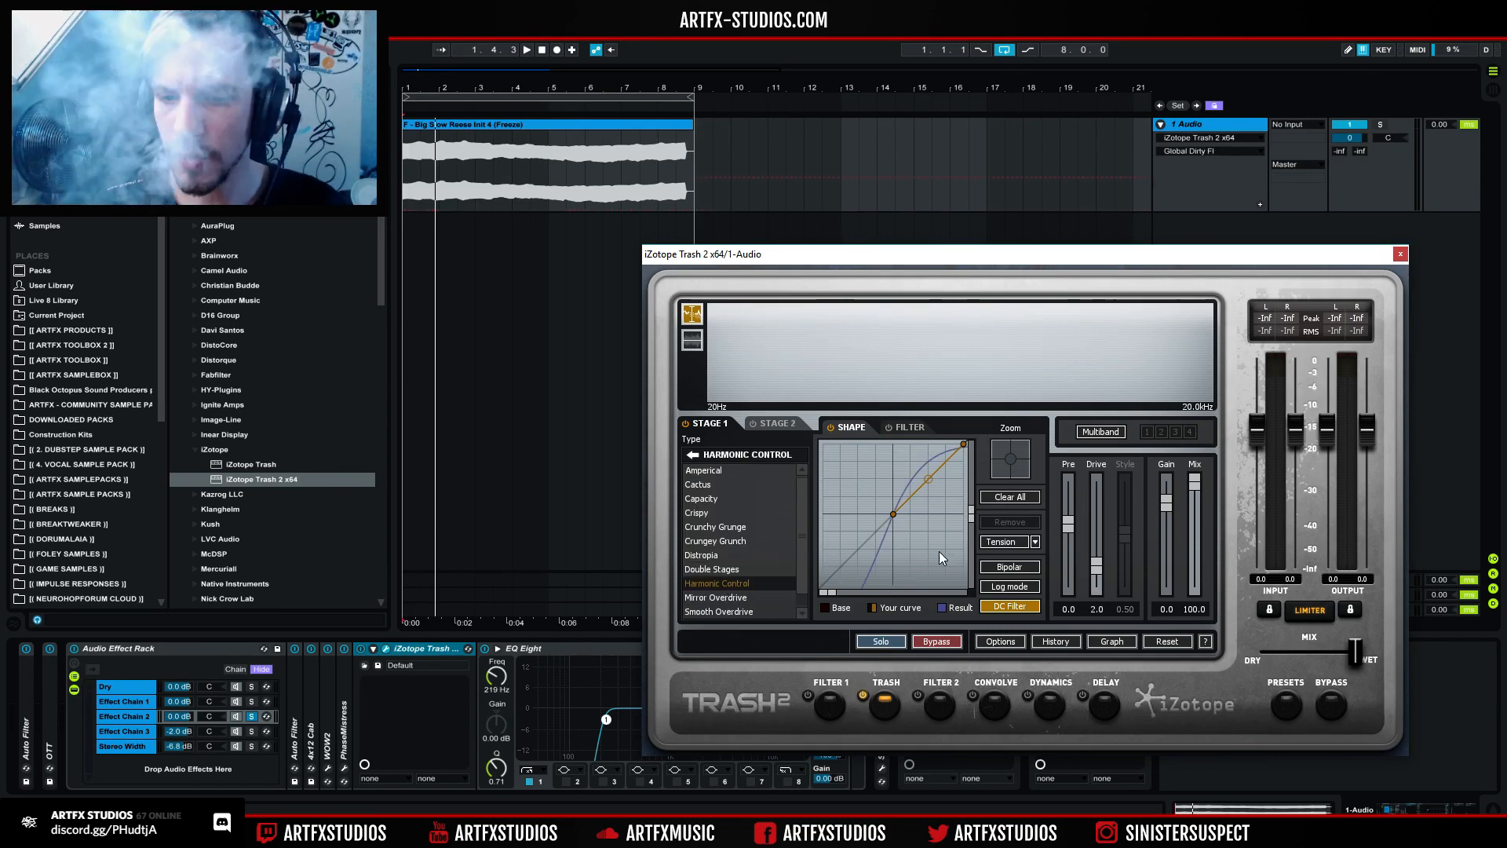
key(space)
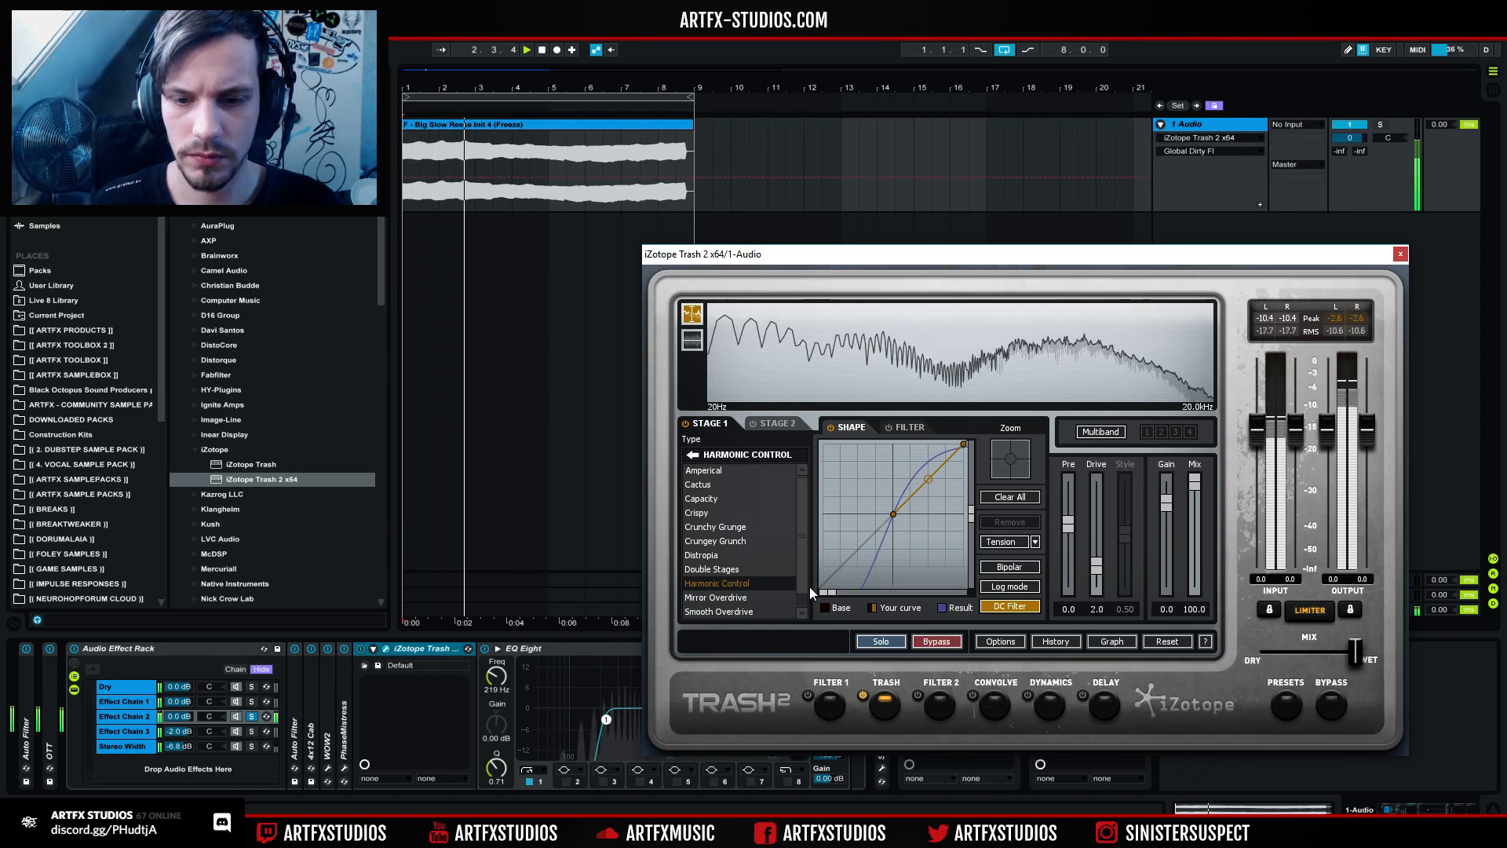
key(space)
click(833, 430)
key(space)
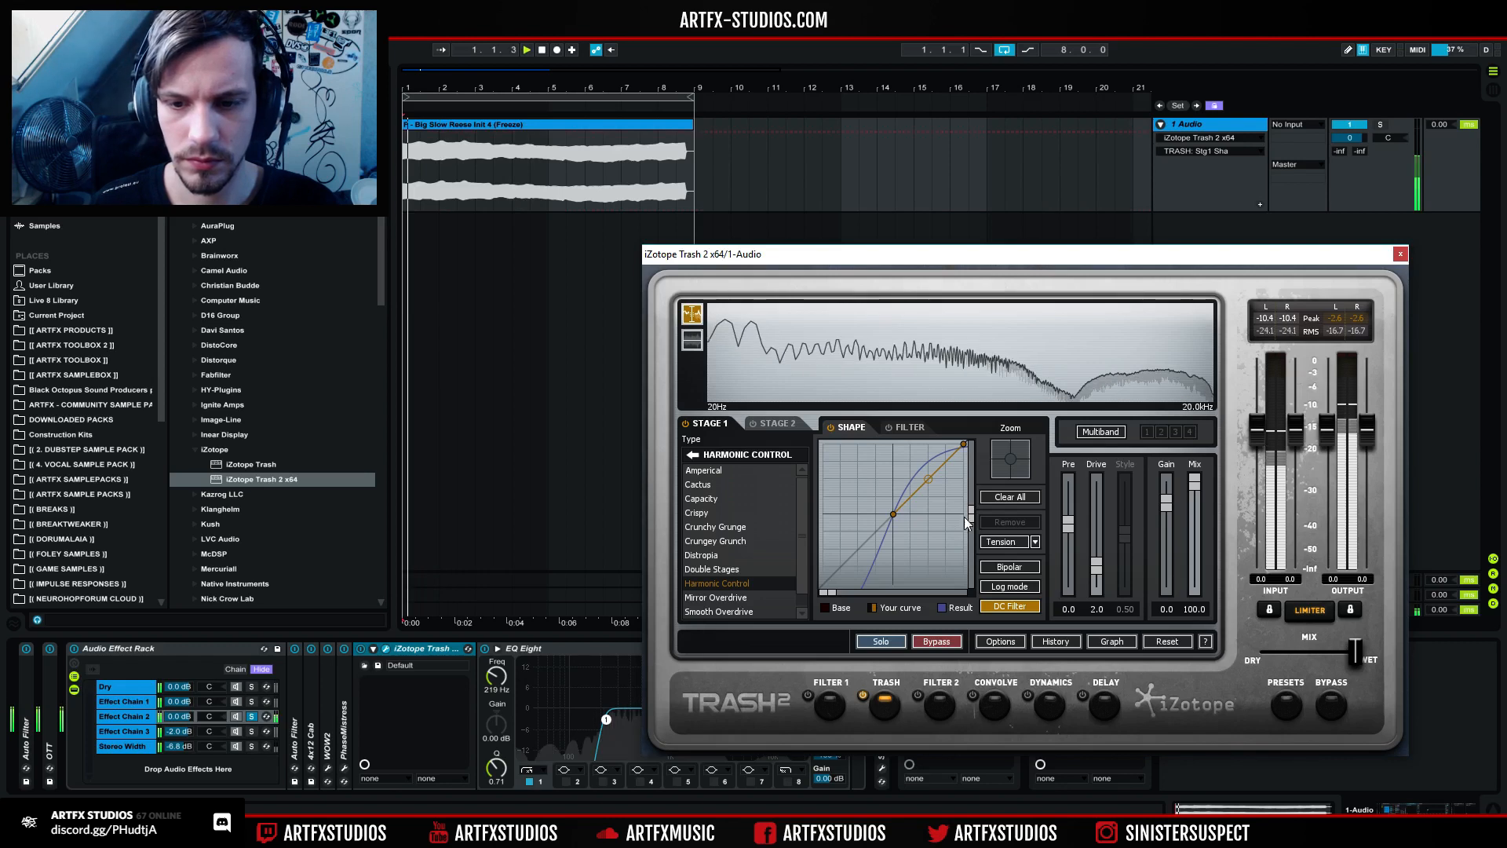
mouse_move(1100, 562)
mouse_down()
mouse_move(1104, 536)
mouse_move(1100, 549)
mouse_up()
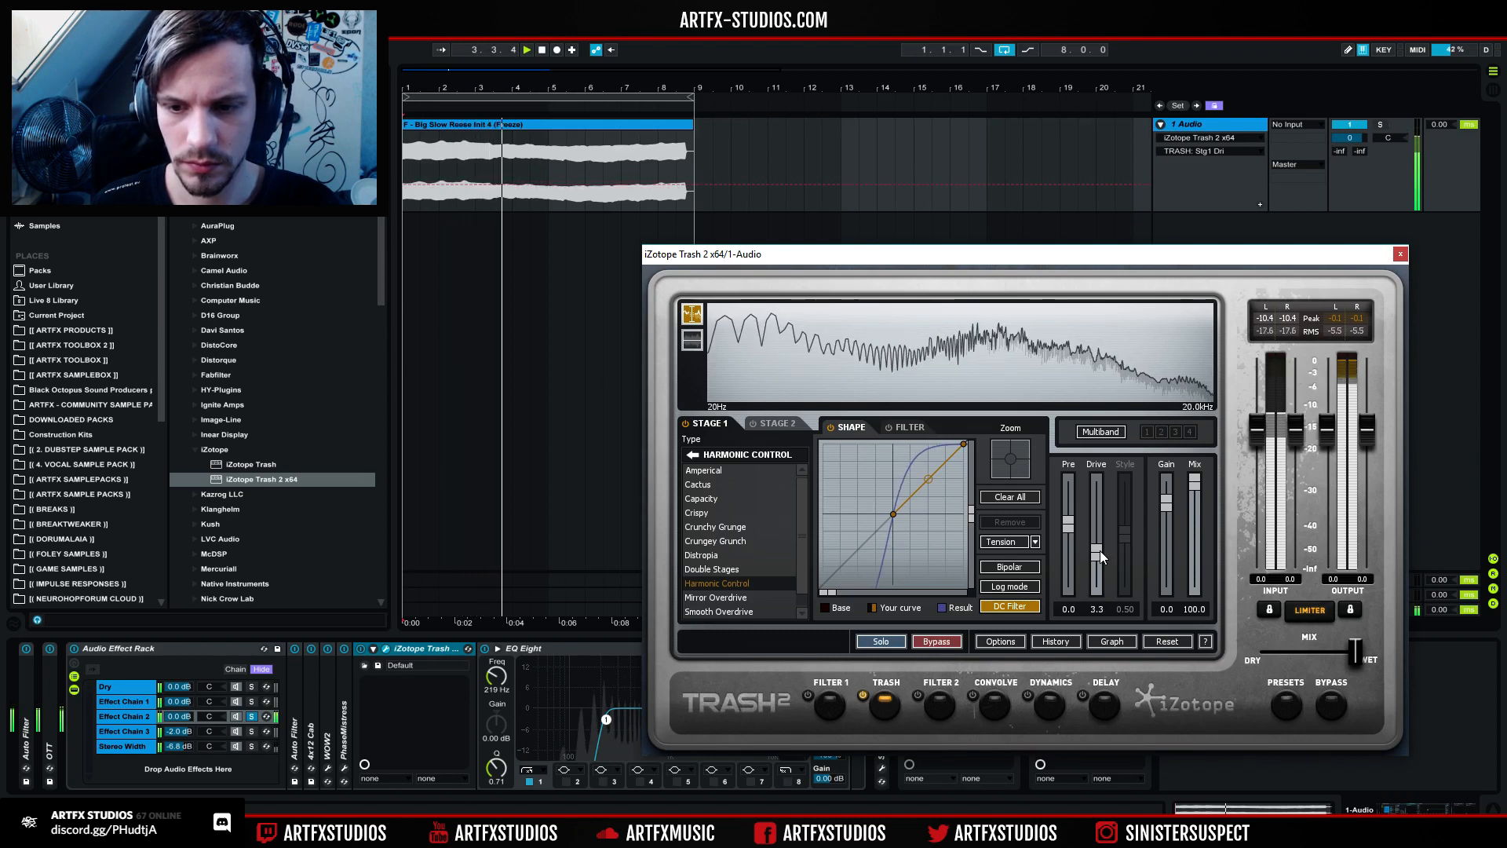
drag(1195, 483, 1202, 545)
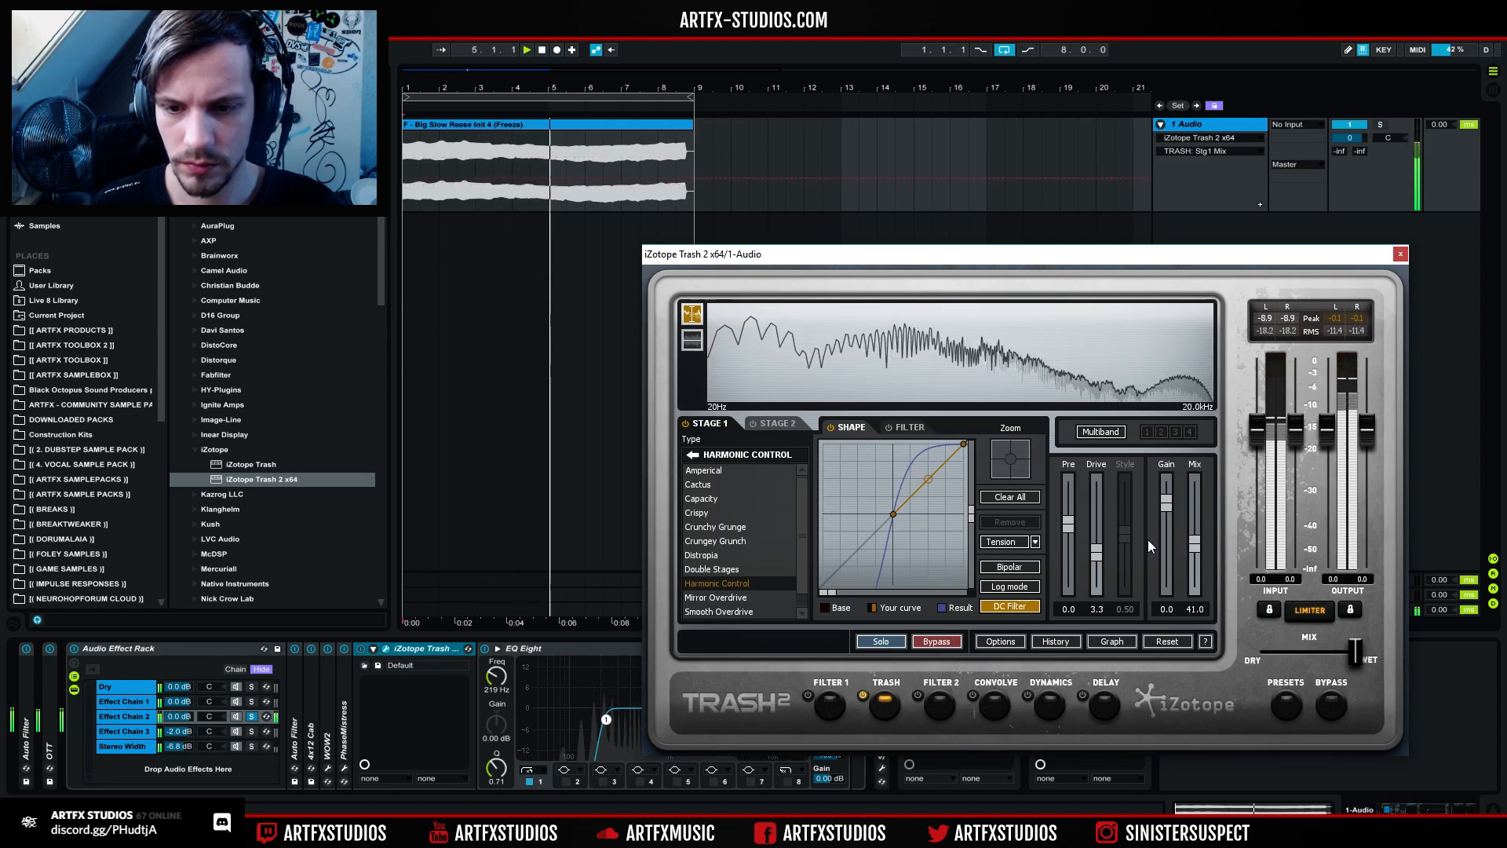
Step: Bend the upper part of Stage 1's shaping curve upward, enable Bipolar mode and raise the lower half into a separate bulge
drag(928, 479, 930, 468)
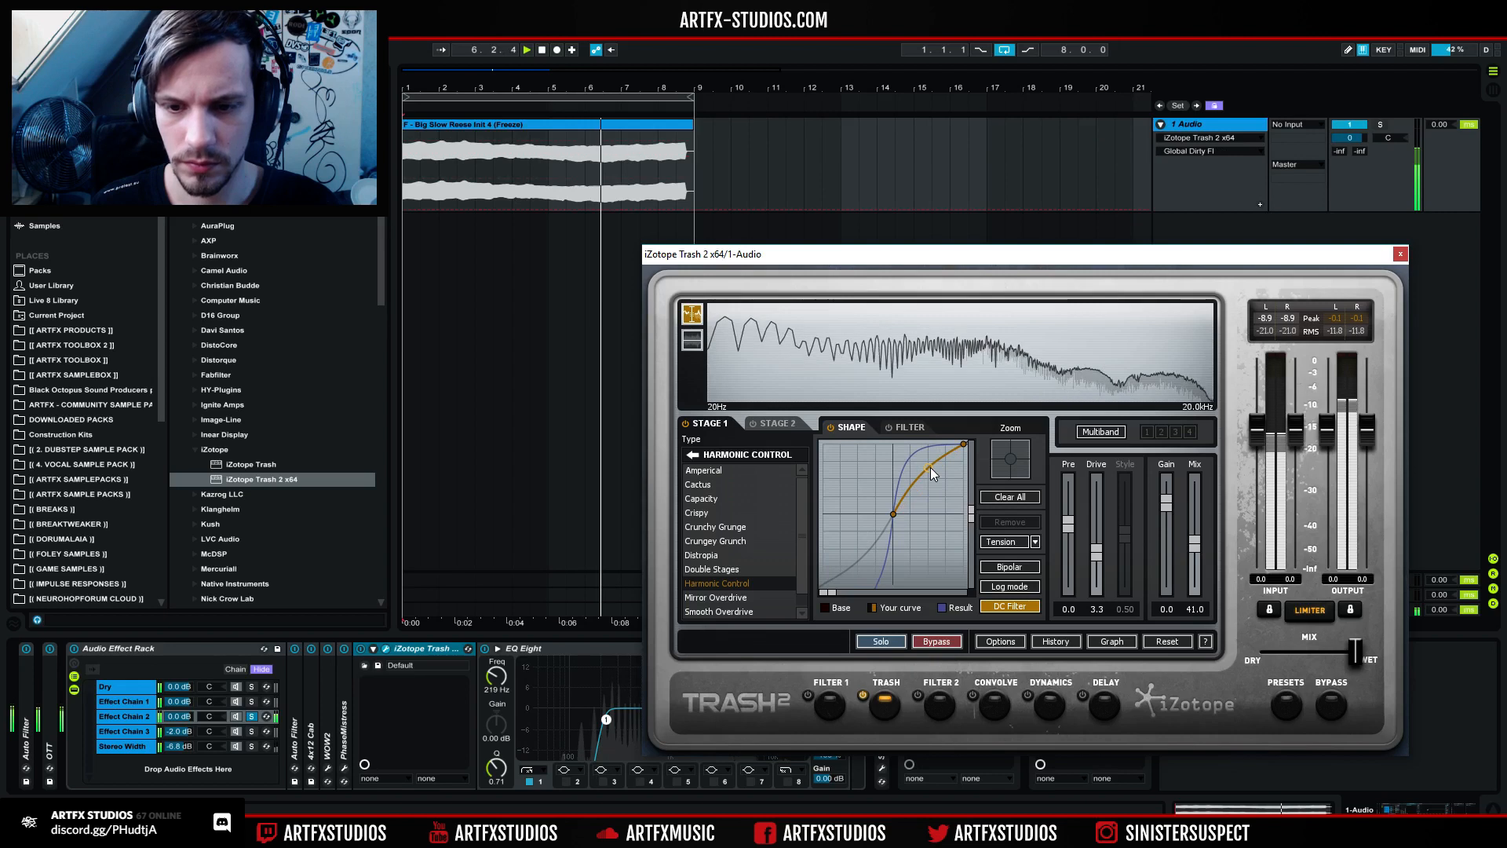
click(990, 566)
drag(858, 559, 854, 524)
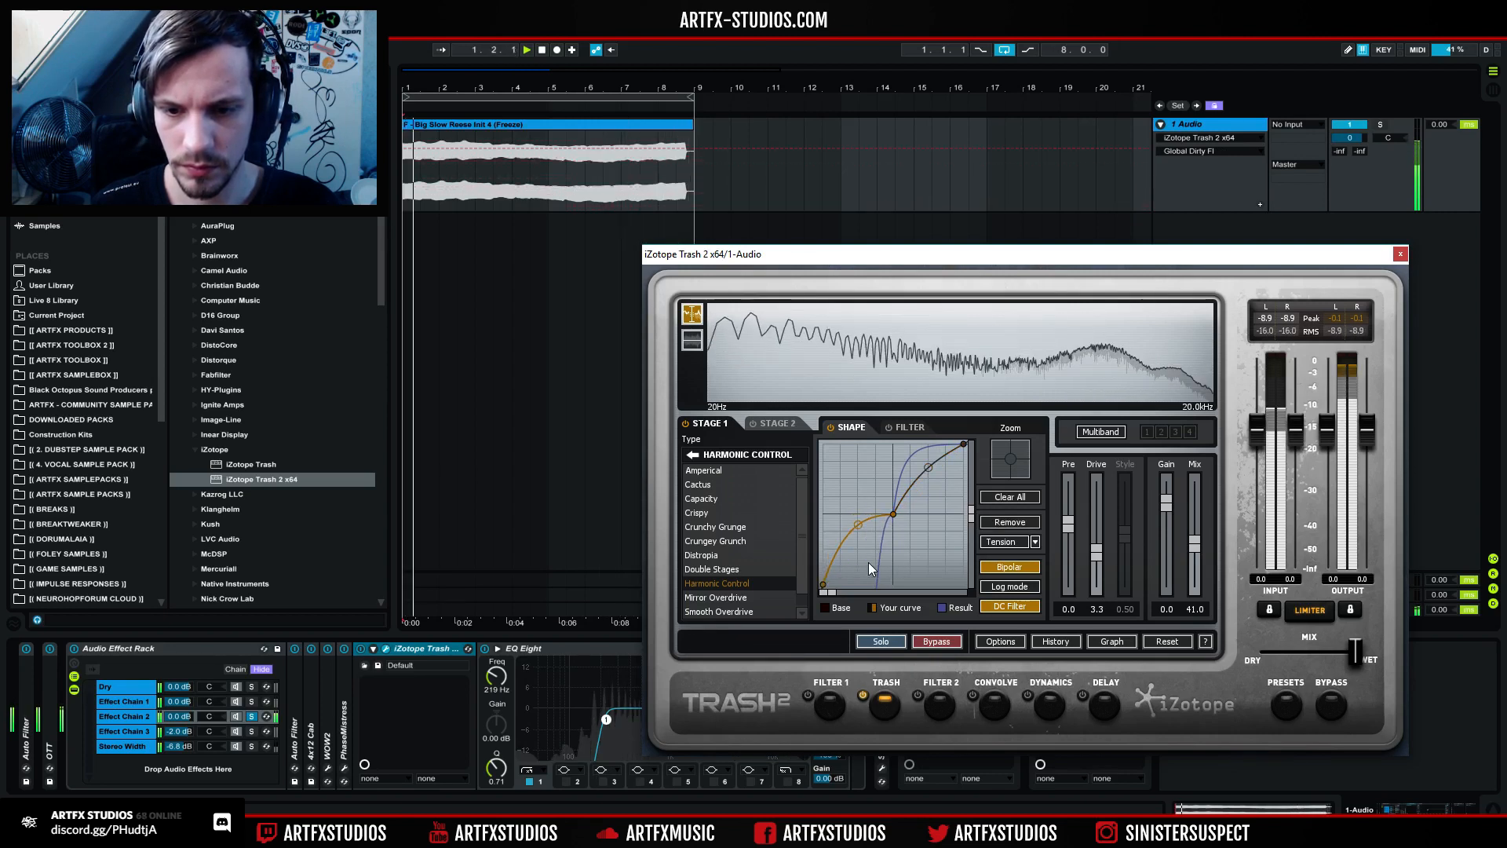
mouse_move(854, 524)
mouse_down()
mouse_move(860, 573)
mouse_move(852, 533)
mouse_up()
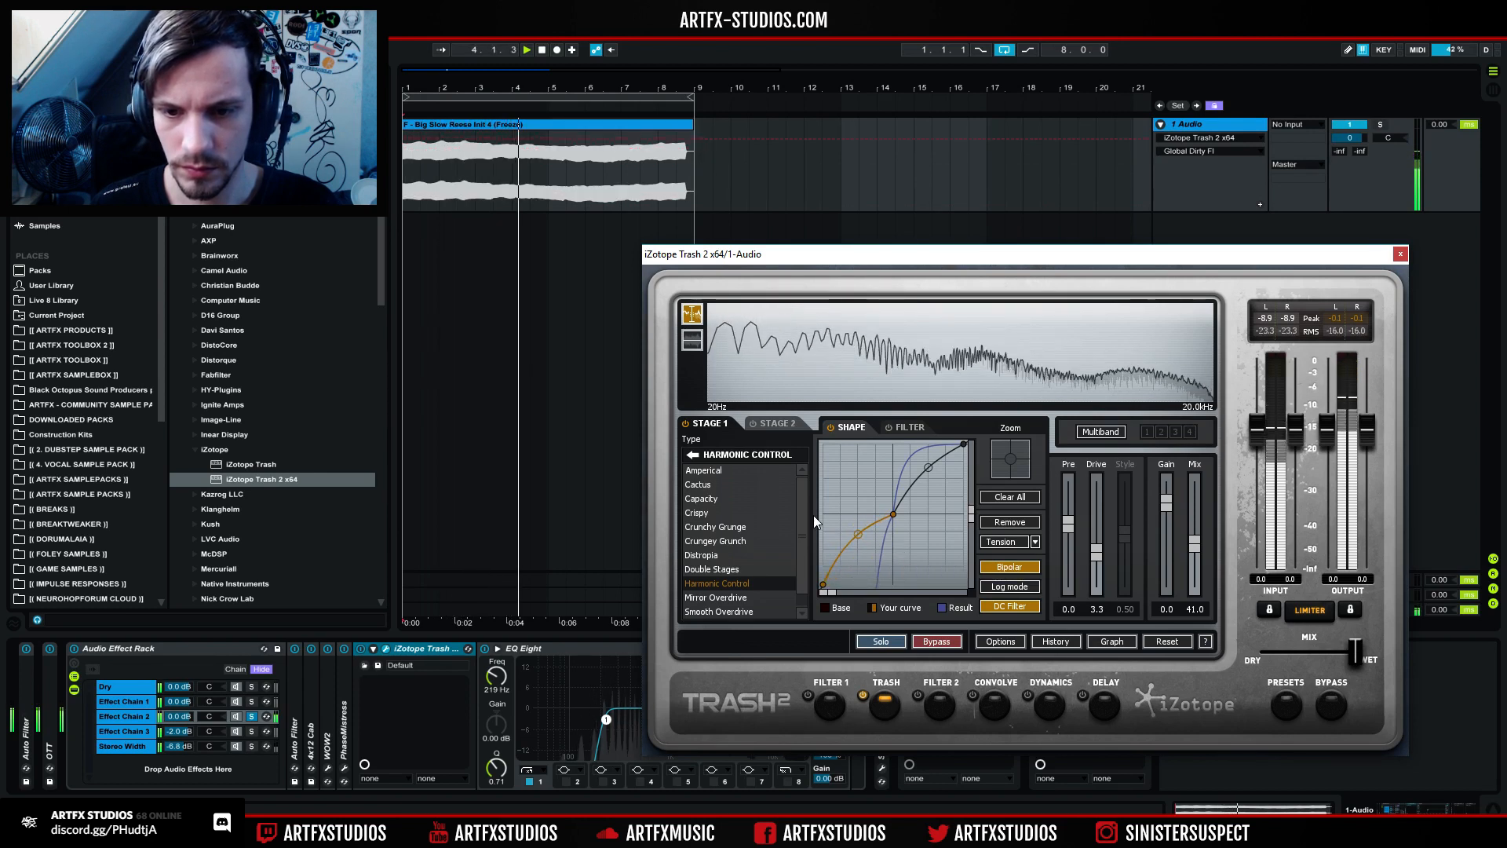
Step: Enable Stage 2 in Effect Chain 2's Trash 2 and audition the Push Pull type from the Saturate category
click(775, 423)
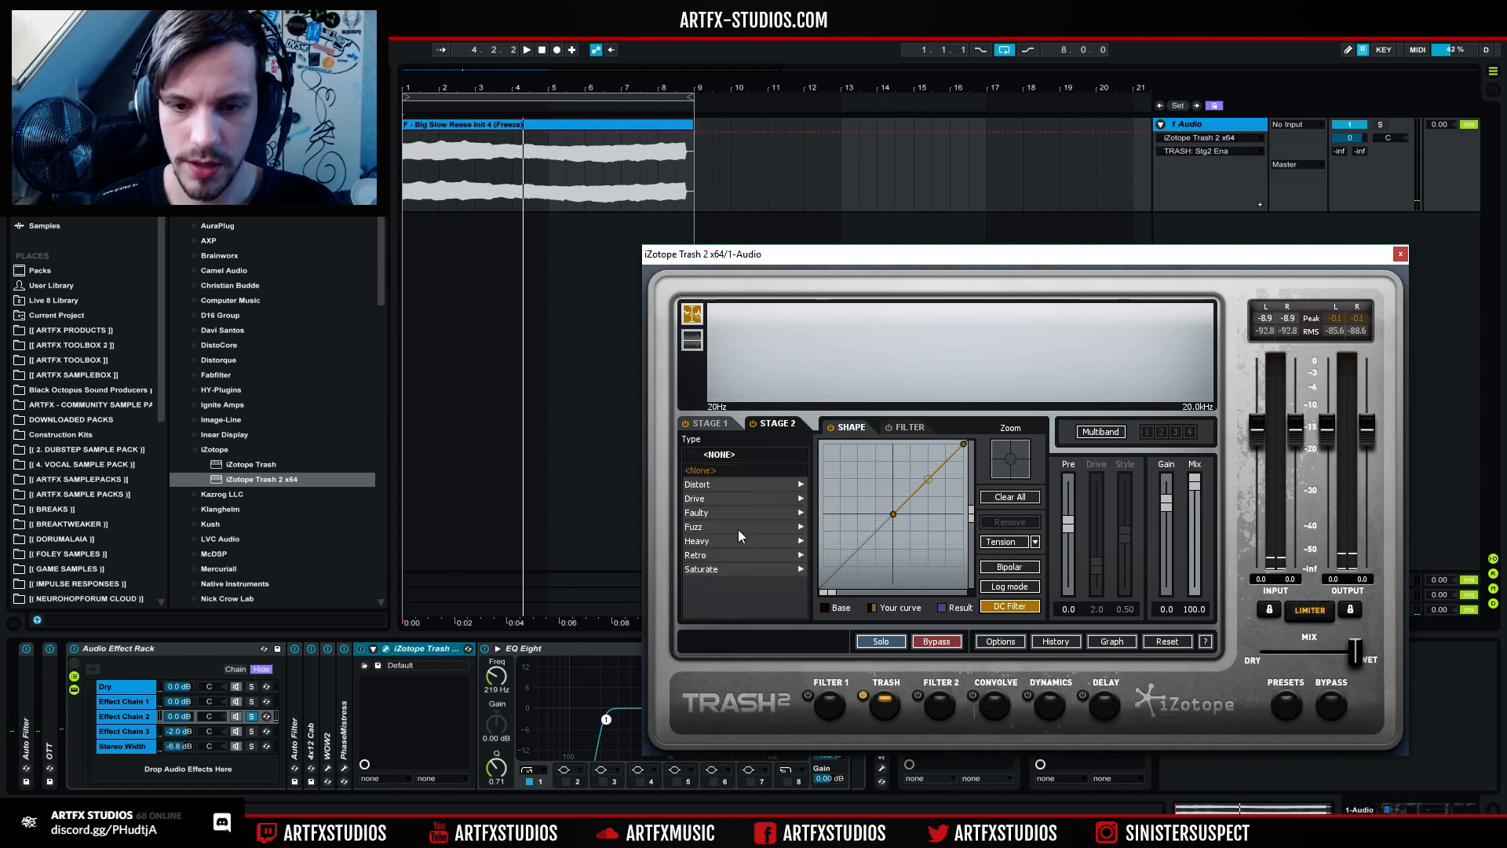
click(705, 569)
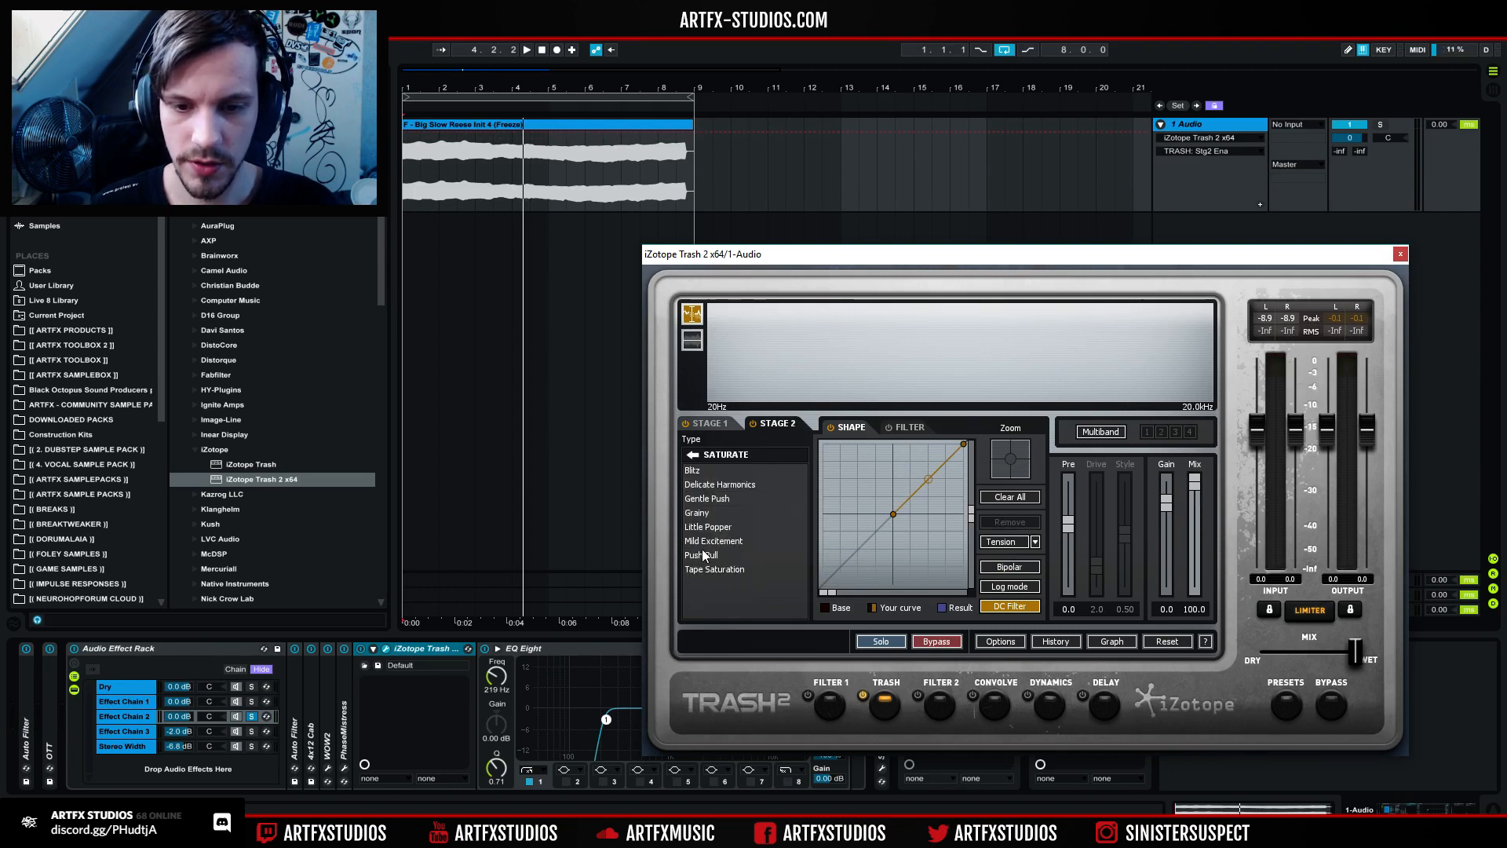
click(793, 555)
key(space)
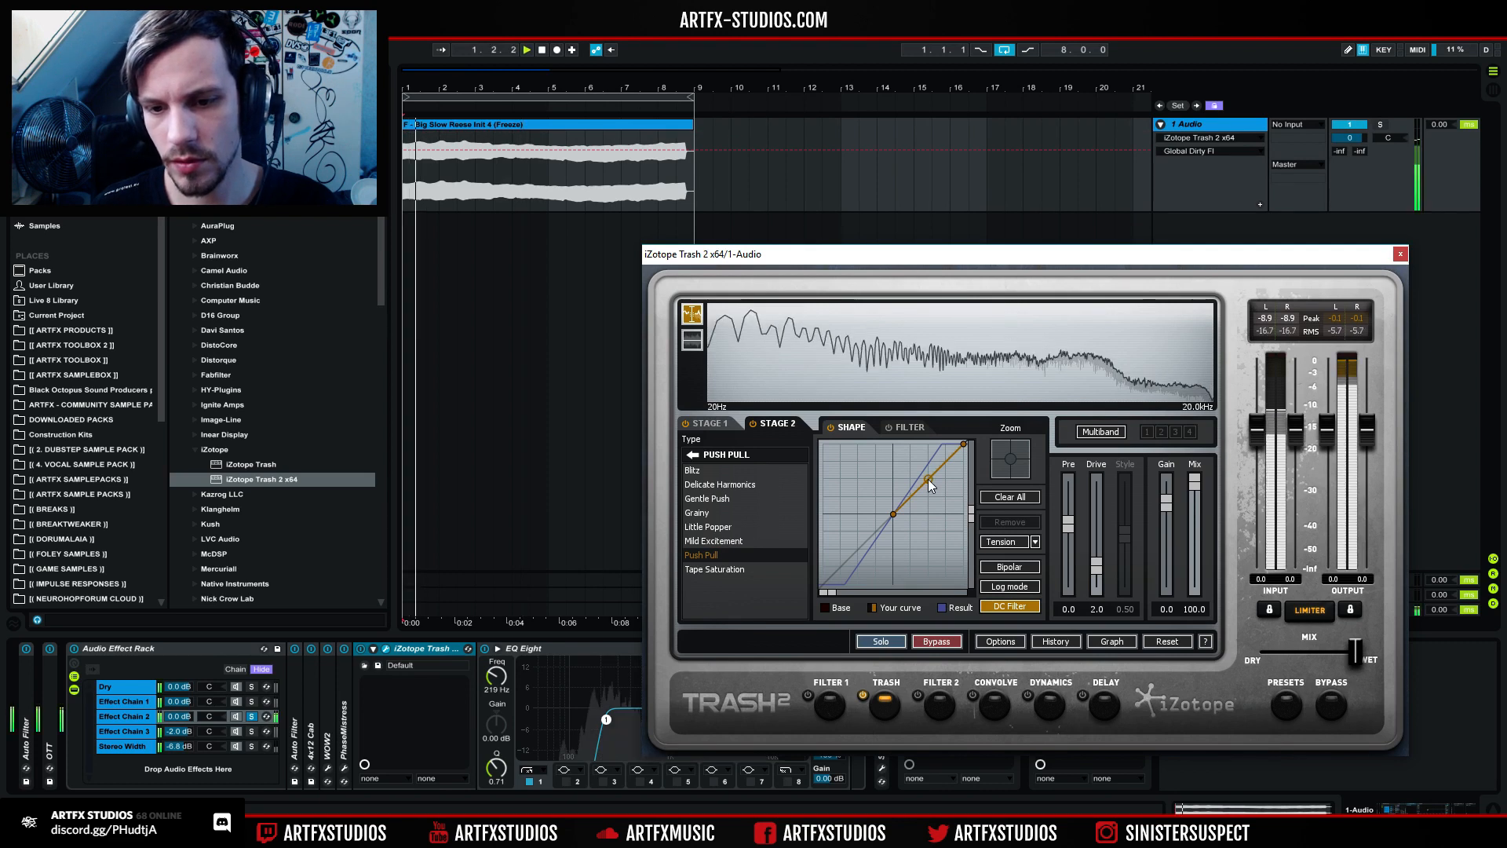
Step: Try the Tape Saturation and Grainy types, and set Stage 2 to Little Popper with mix 50.7
click(714, 569)
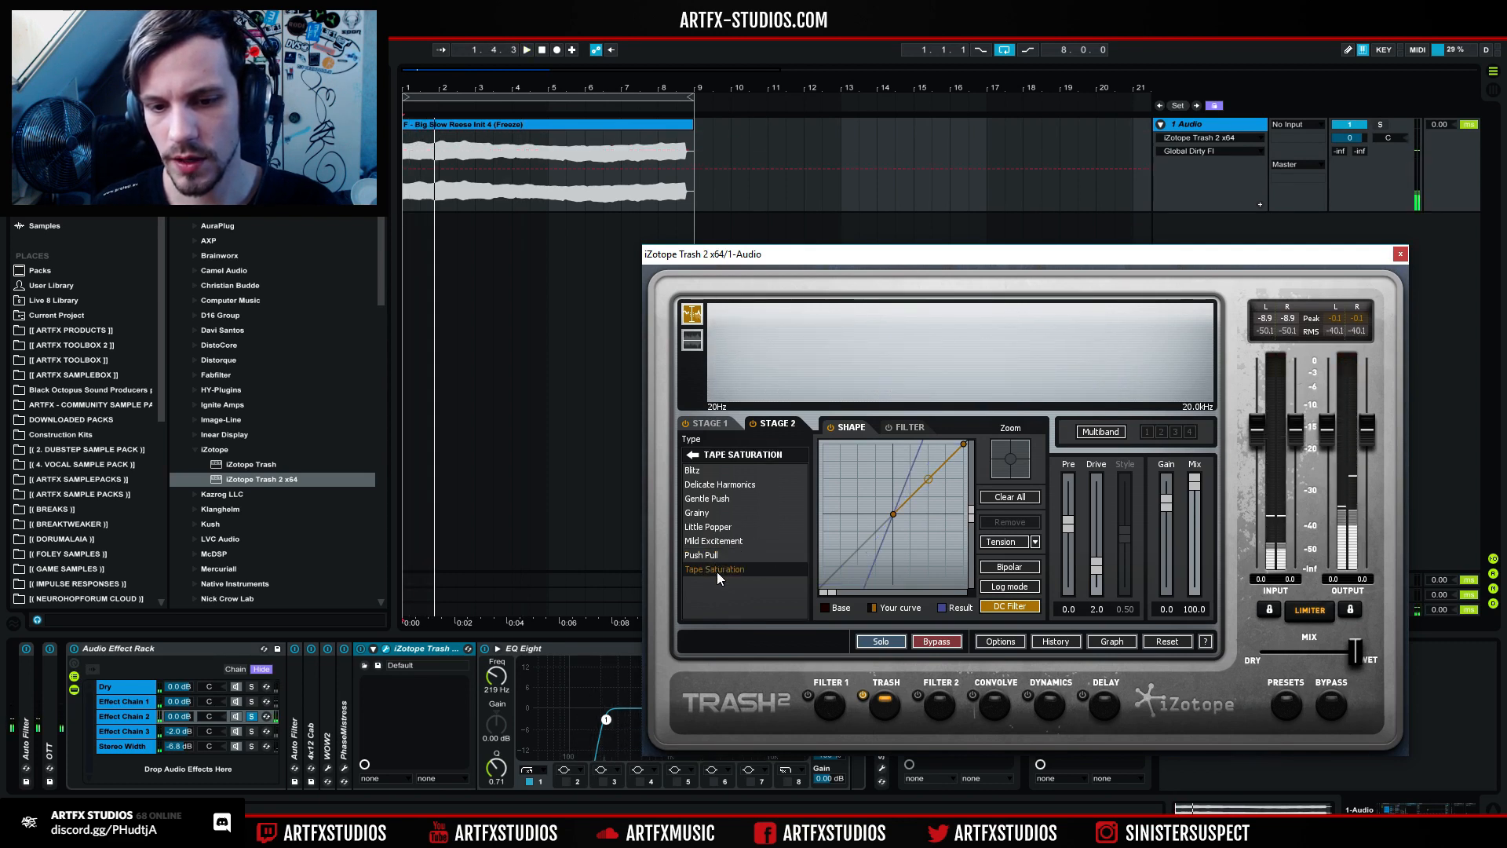
click(787, 499)
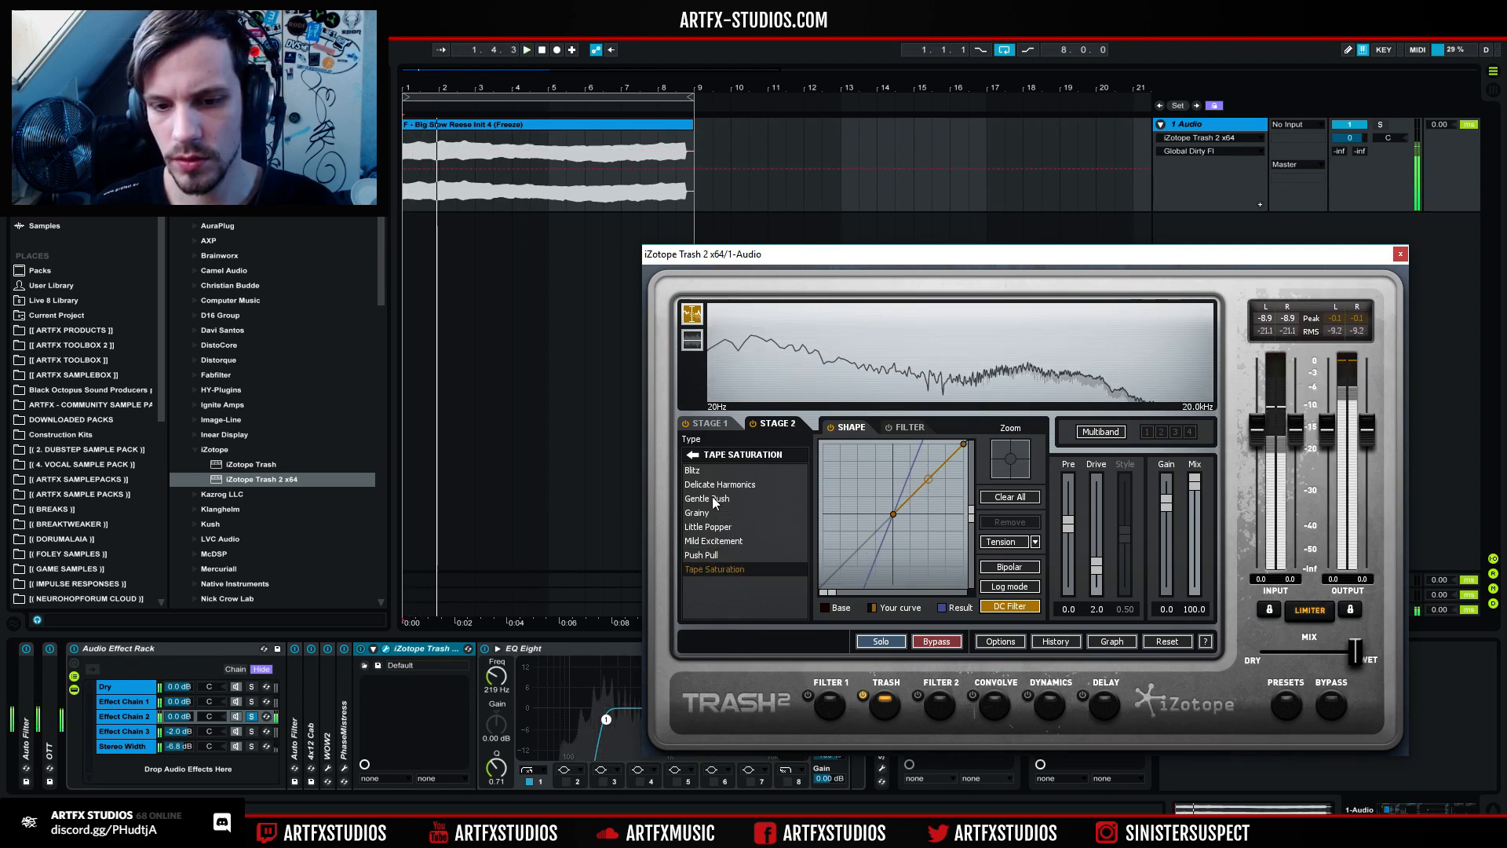
click(788, 513)
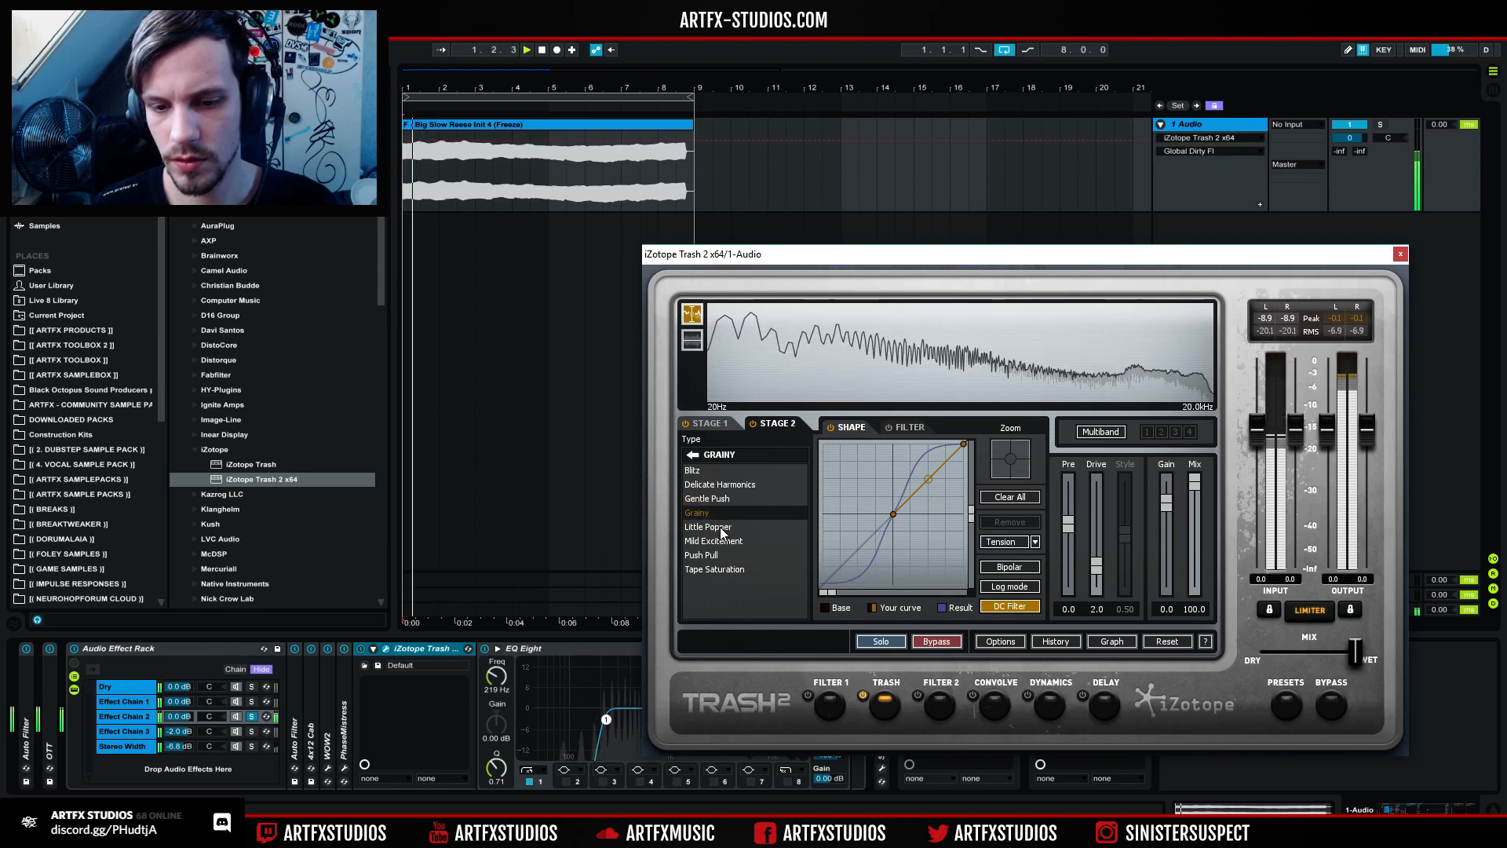
click(739, 529)
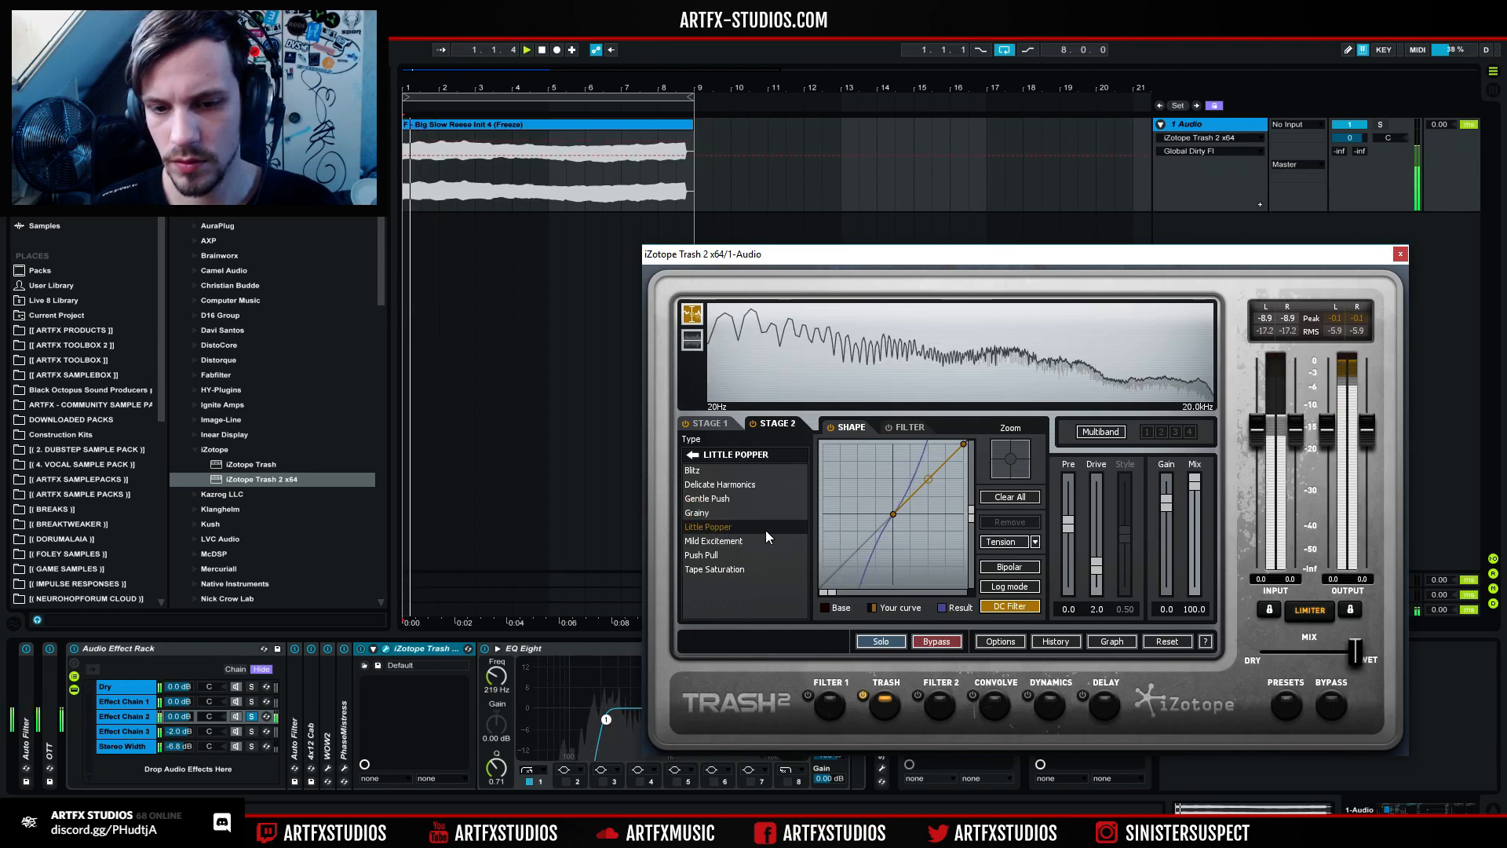
drag(1192, 481, 1194, 532)
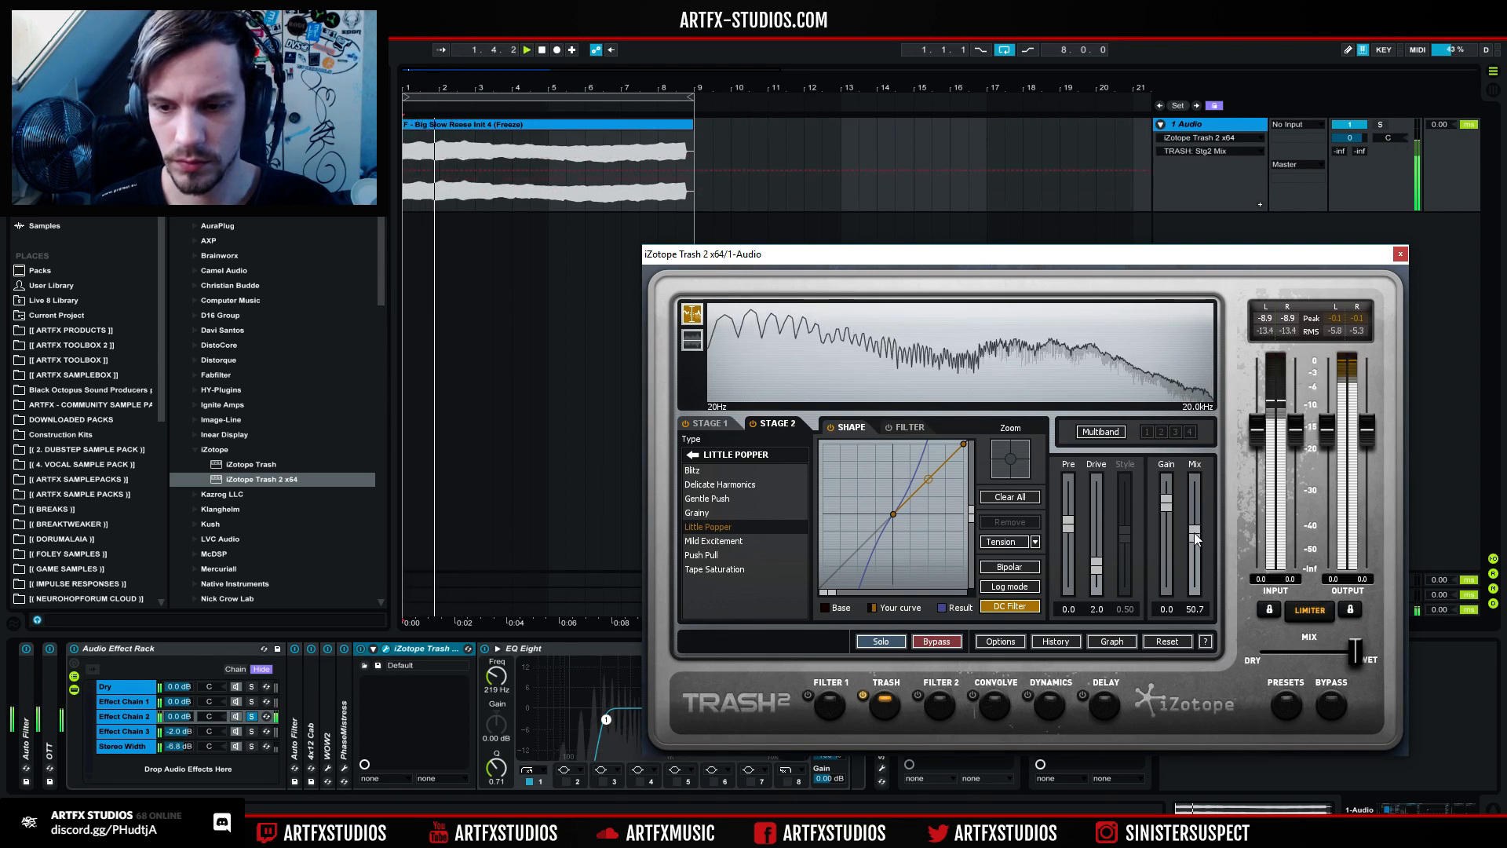
Step: Unsolo Effect Chain 2 to hear all chains, and solo Effect Chain 3 to audition it alone
click(251, 716)
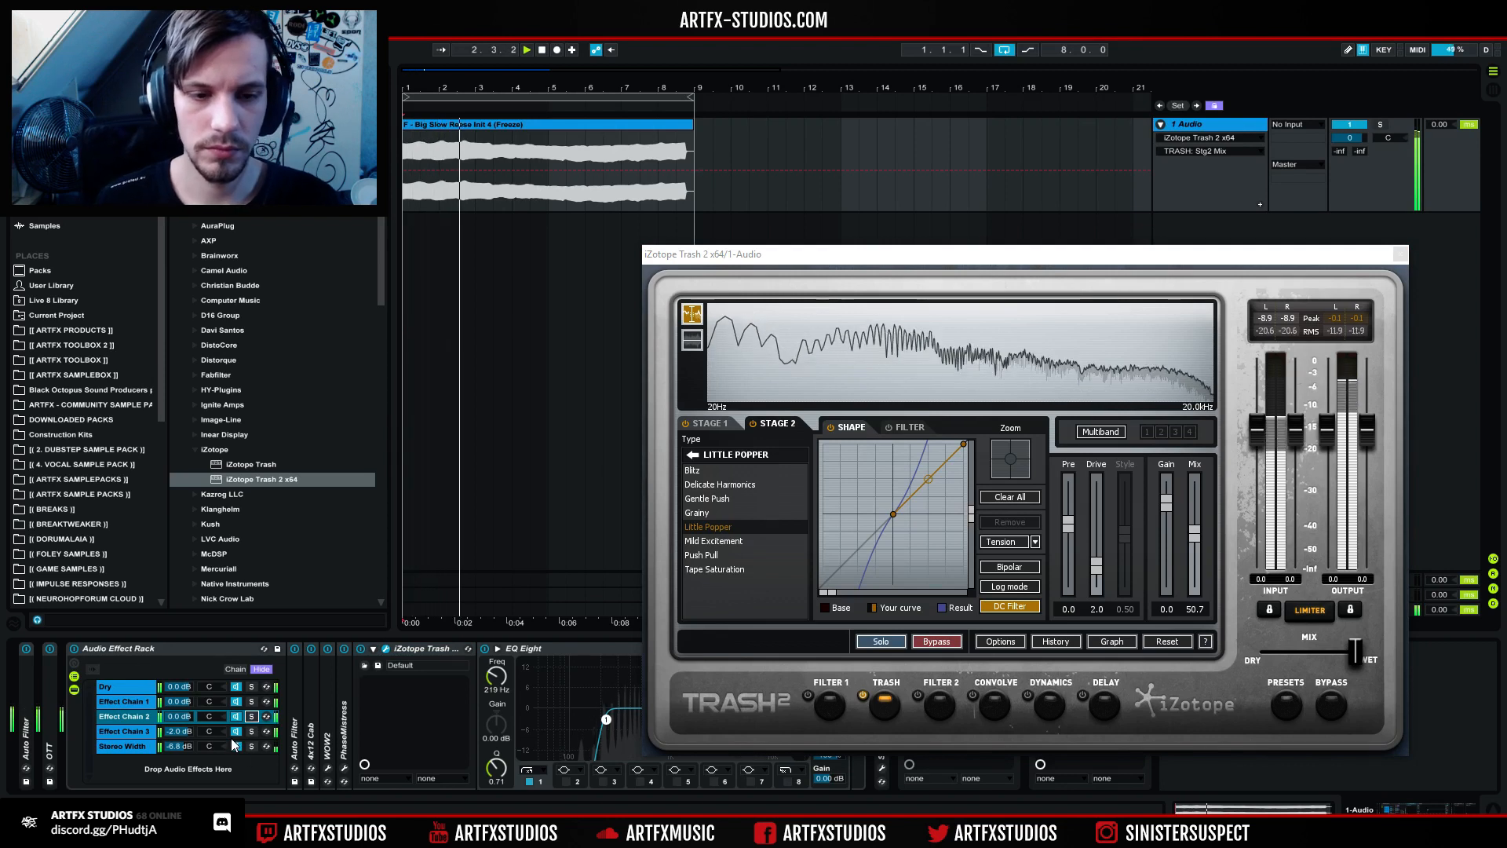
click(252, 731)
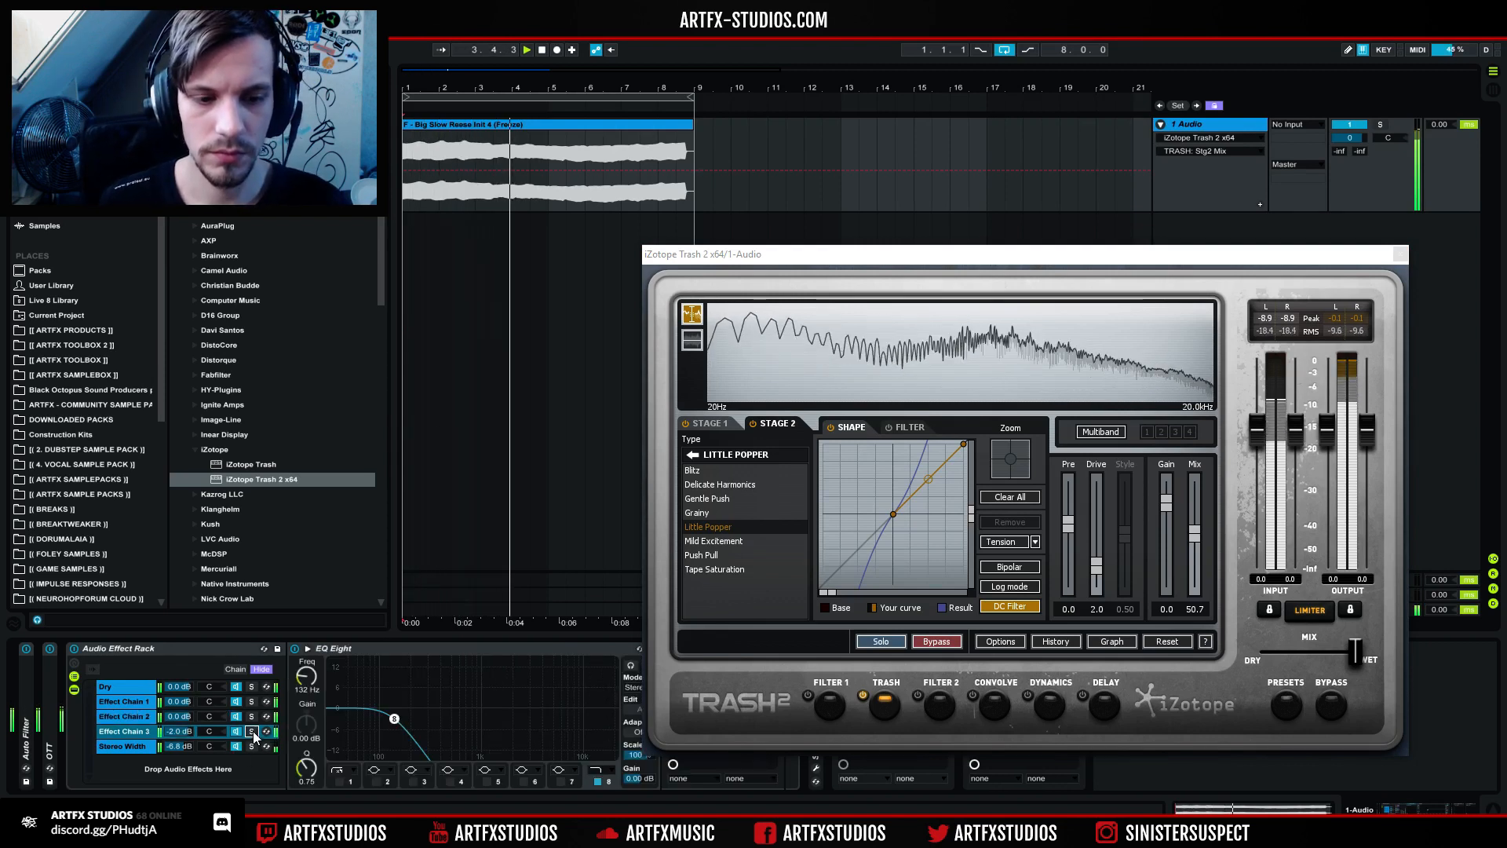
click(132, 730)
key(space)
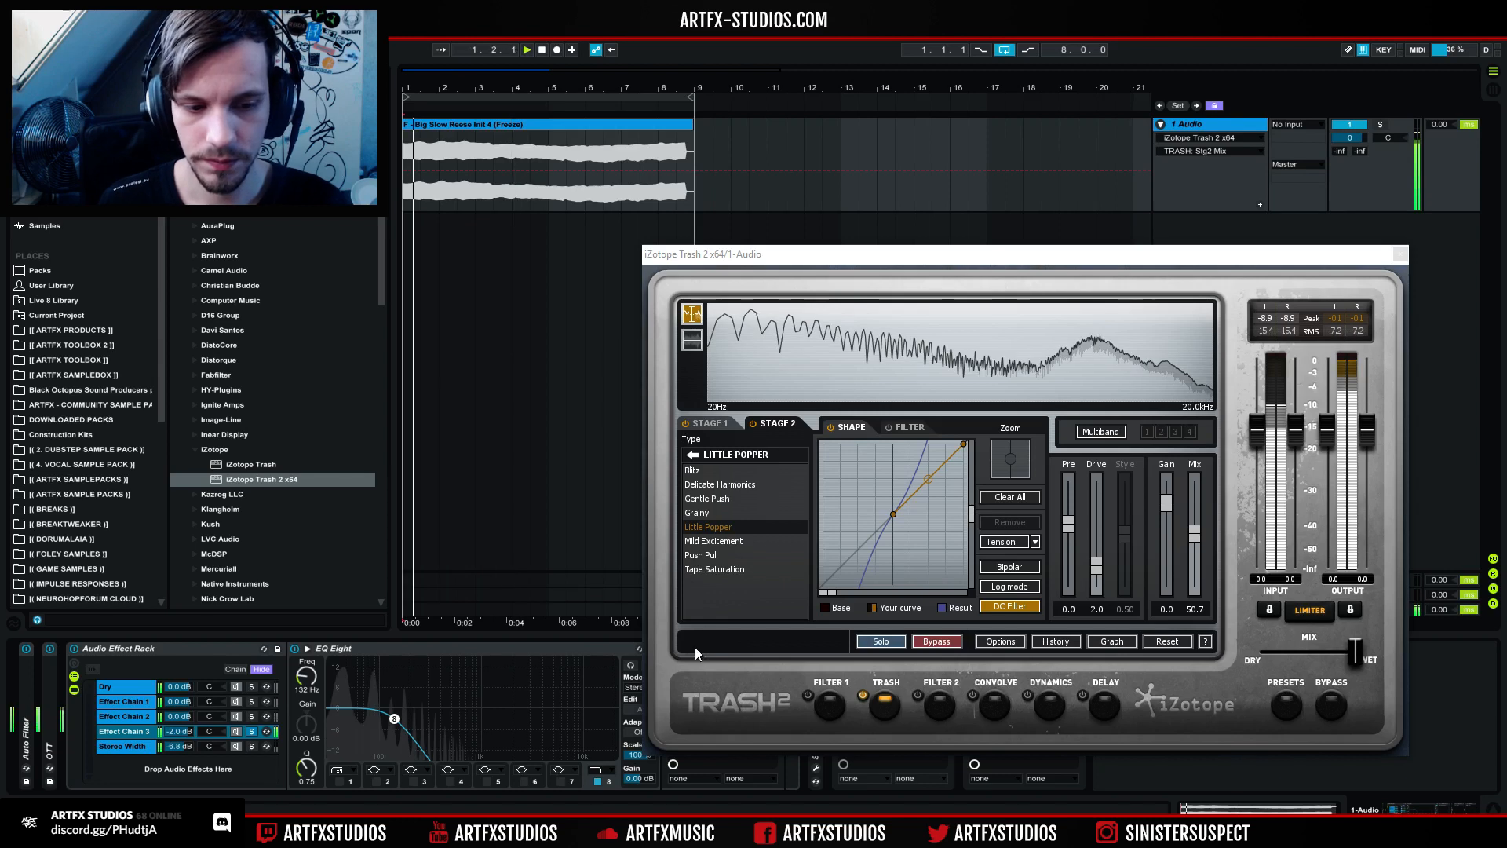
key(space)
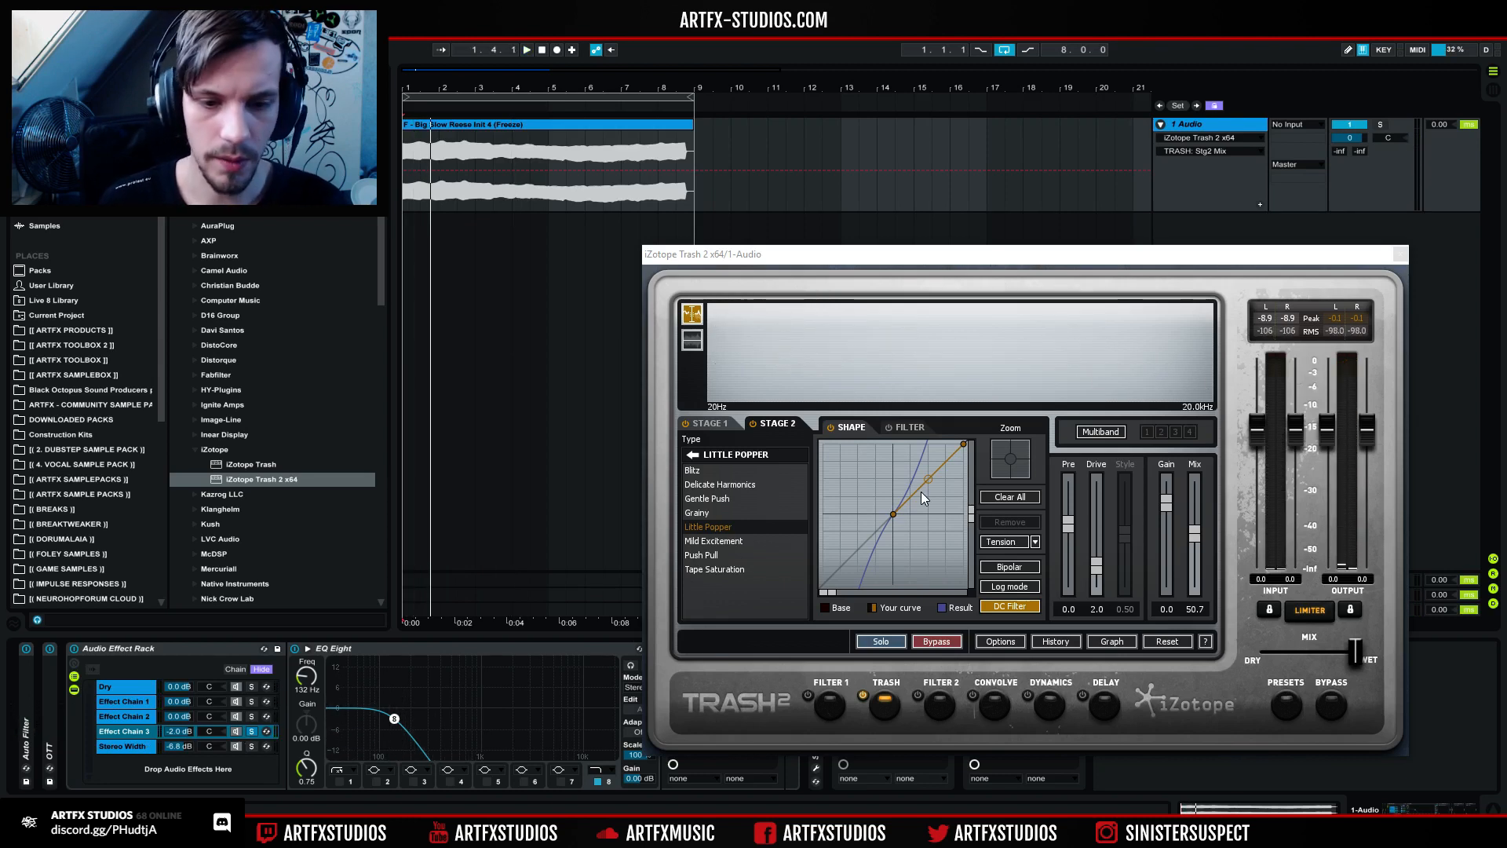
Step: Close the Trash 2 window, solo the Stereo Width chain and play the loop
drag(840, 251, 916, 116)
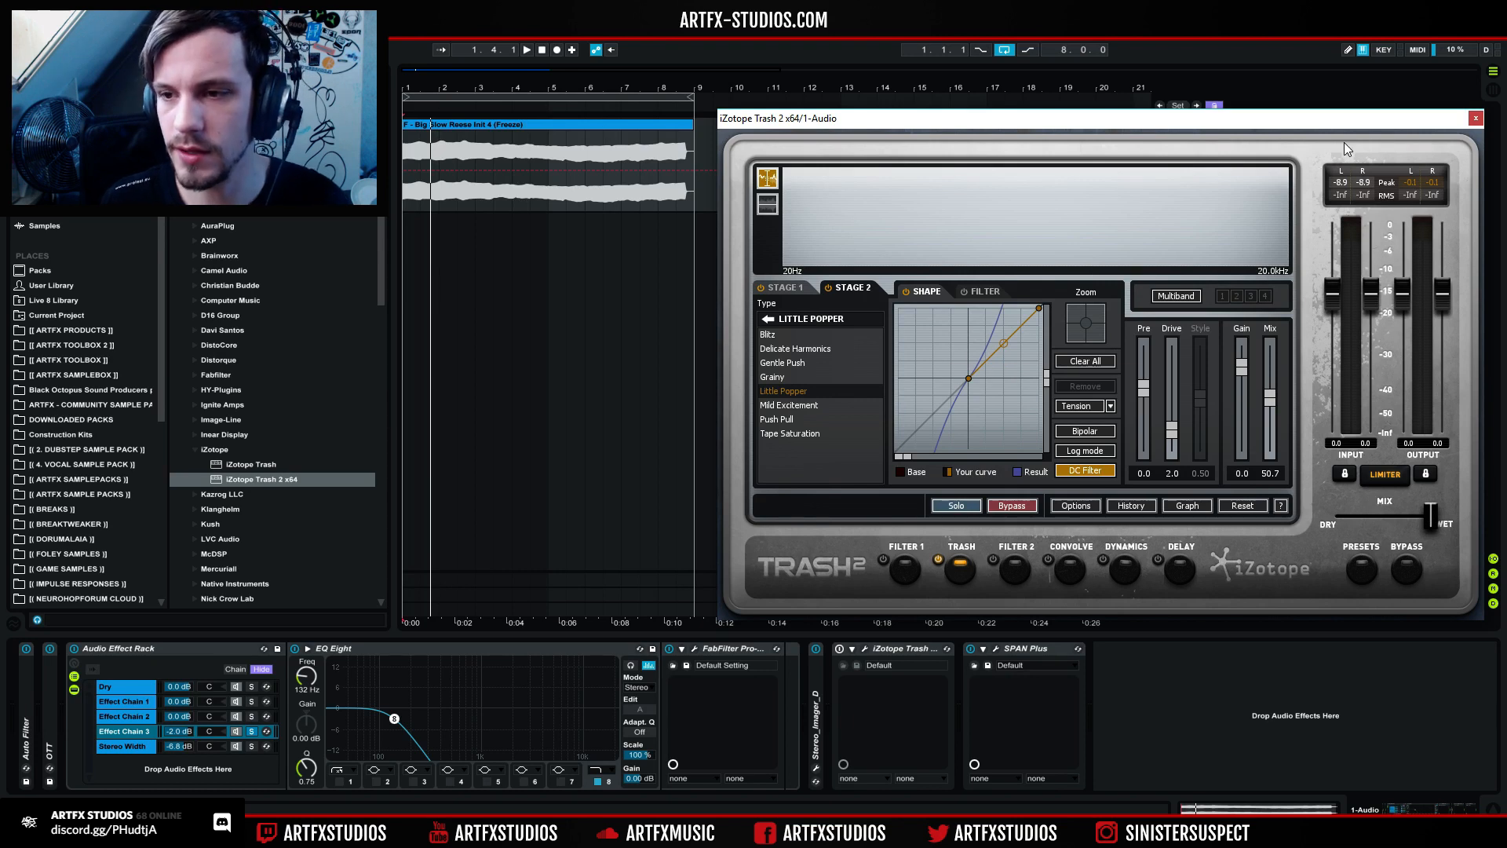
click(1475, 121)
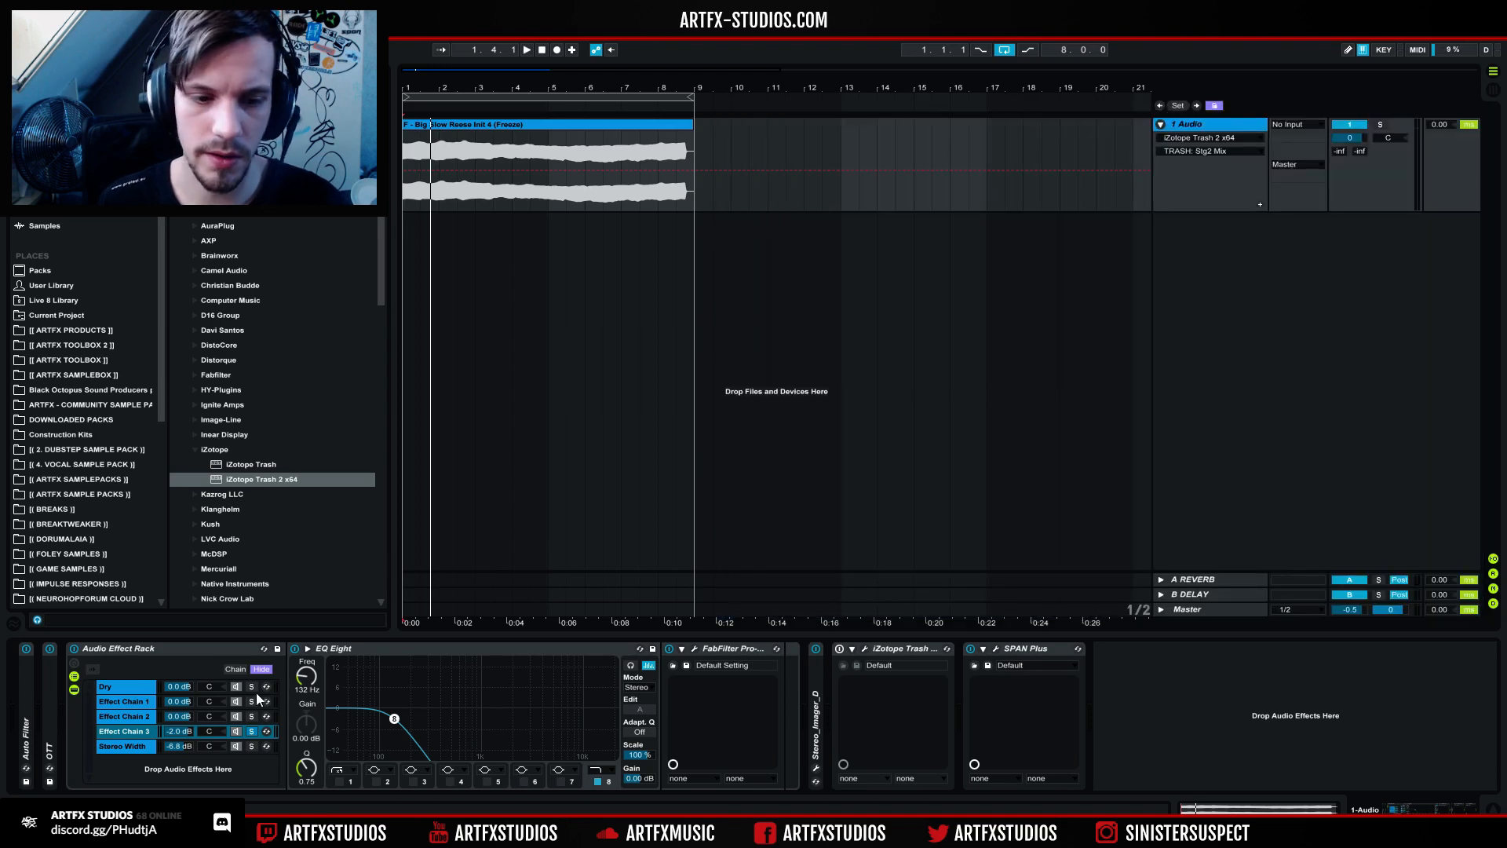
click(251, 746)
key(space)
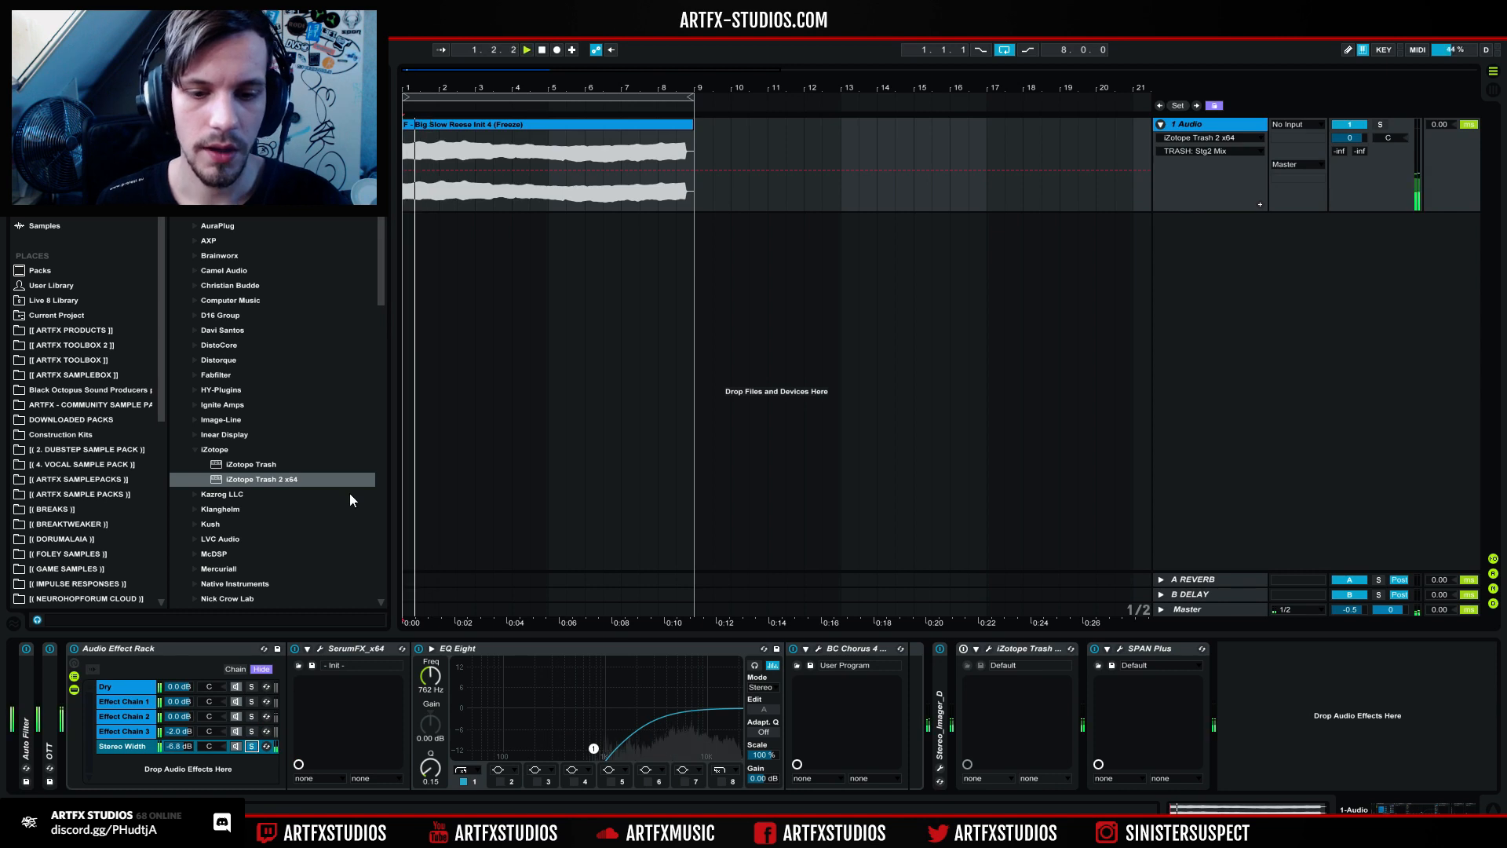
Step: Insert iZotope Trash 2 after the BC Chorus in the Stereo Width chain and open Stage 1's Distort types
click(266, 477)
drag(648, 576, 901, 684)
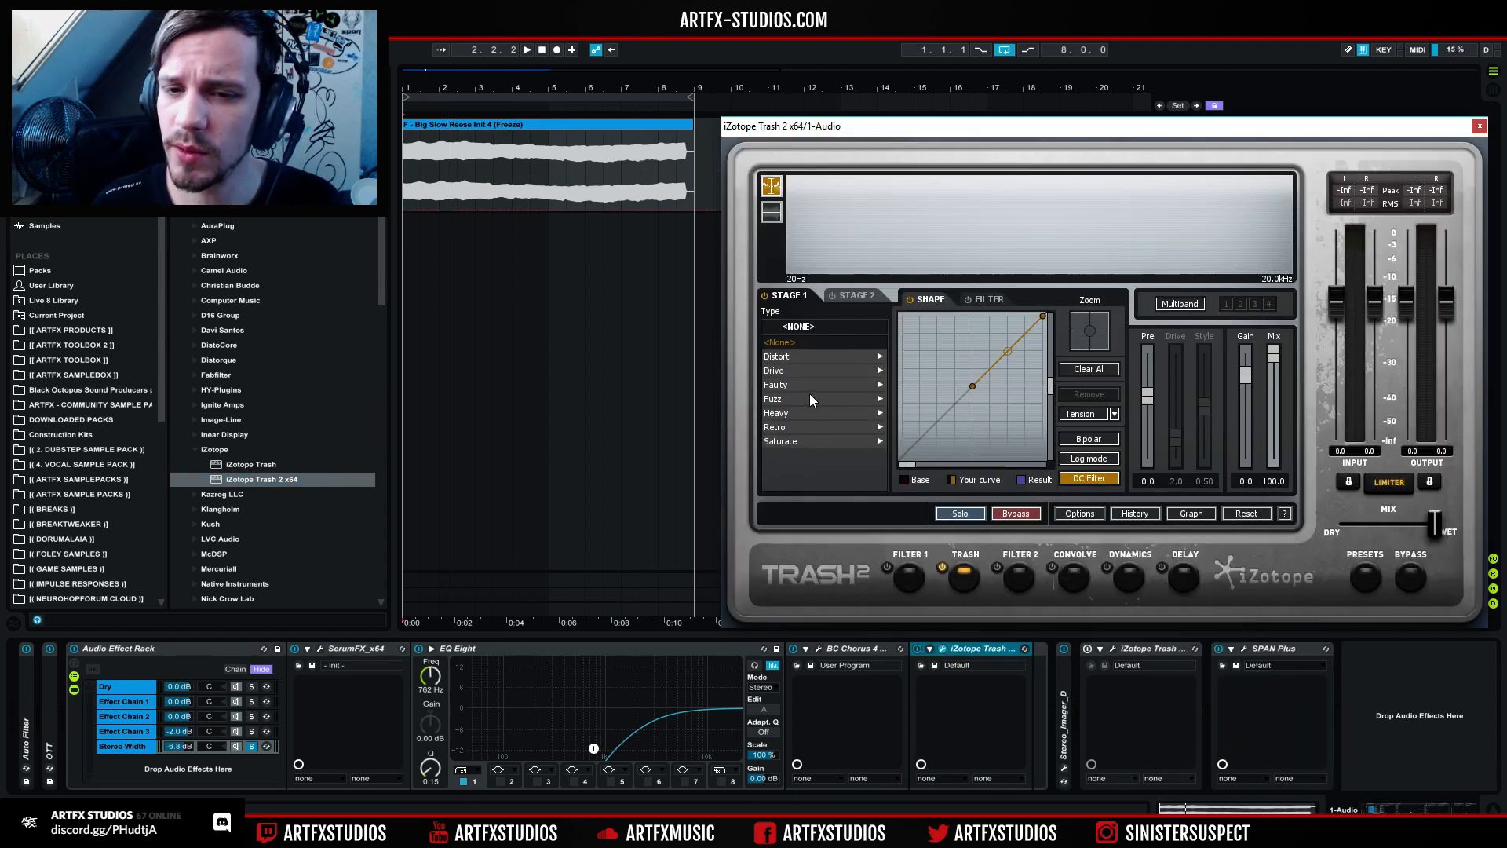
click(796, 356)
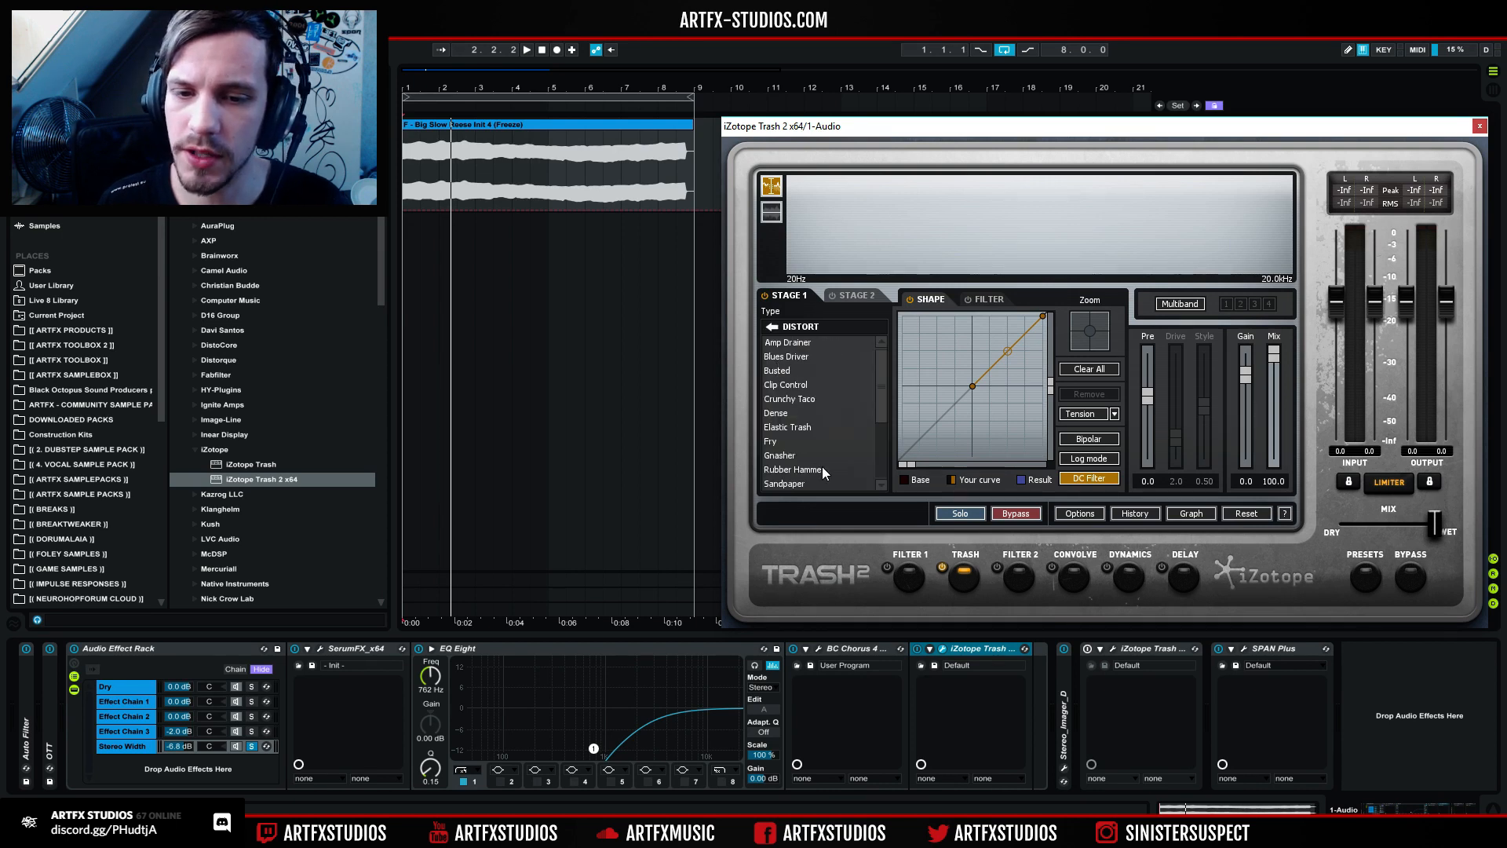
Step: Audition the Crunchy Taco and Rubber Hammer types in Stage 1 of the Stereo Width chain's Trash 2
click(795, 403)
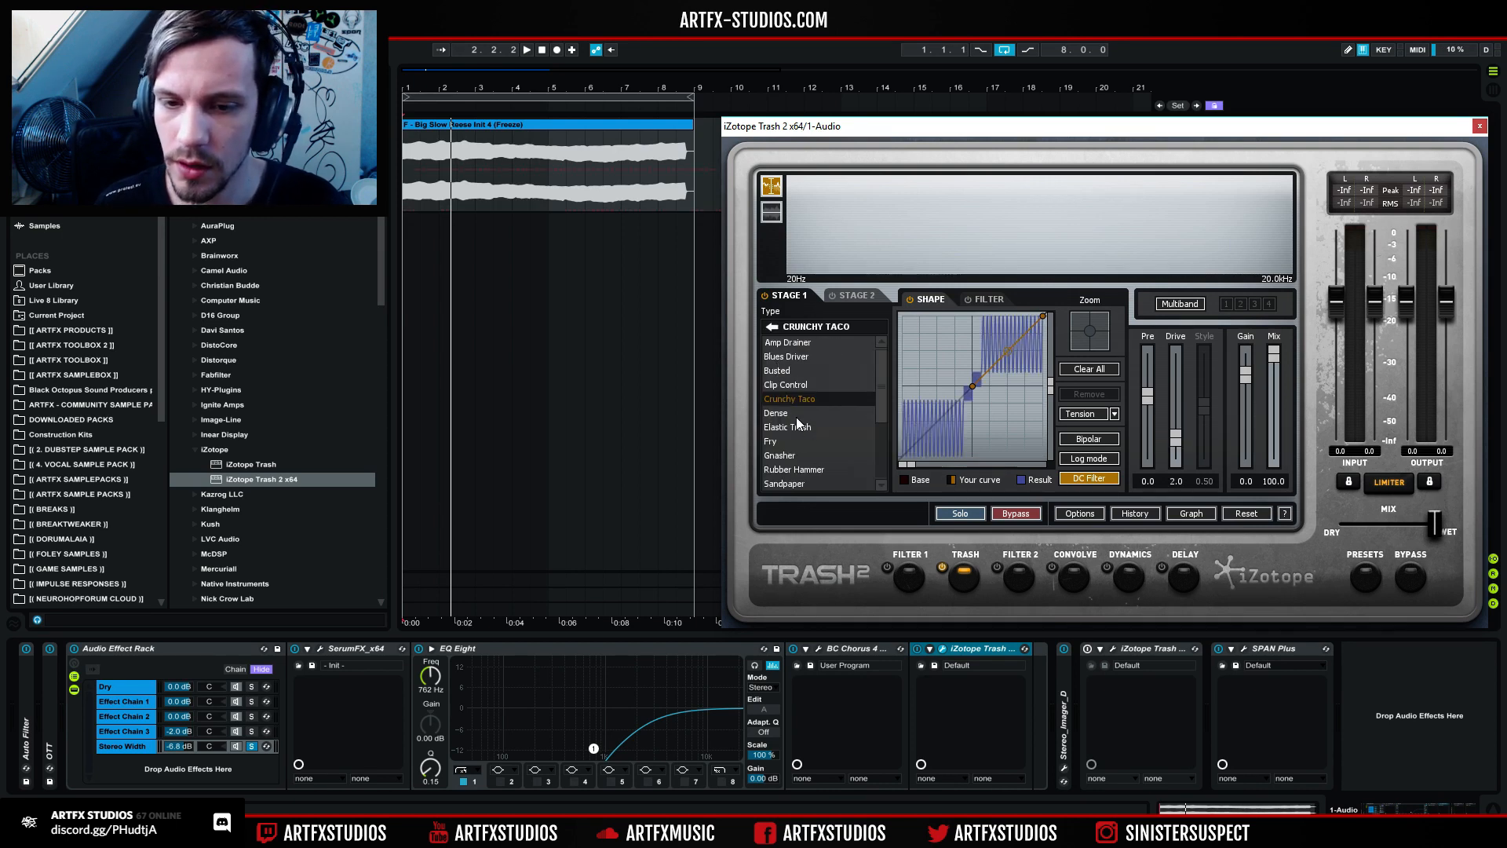
click(807, 471)
scroll(822, 445, down, 1)
key(space)
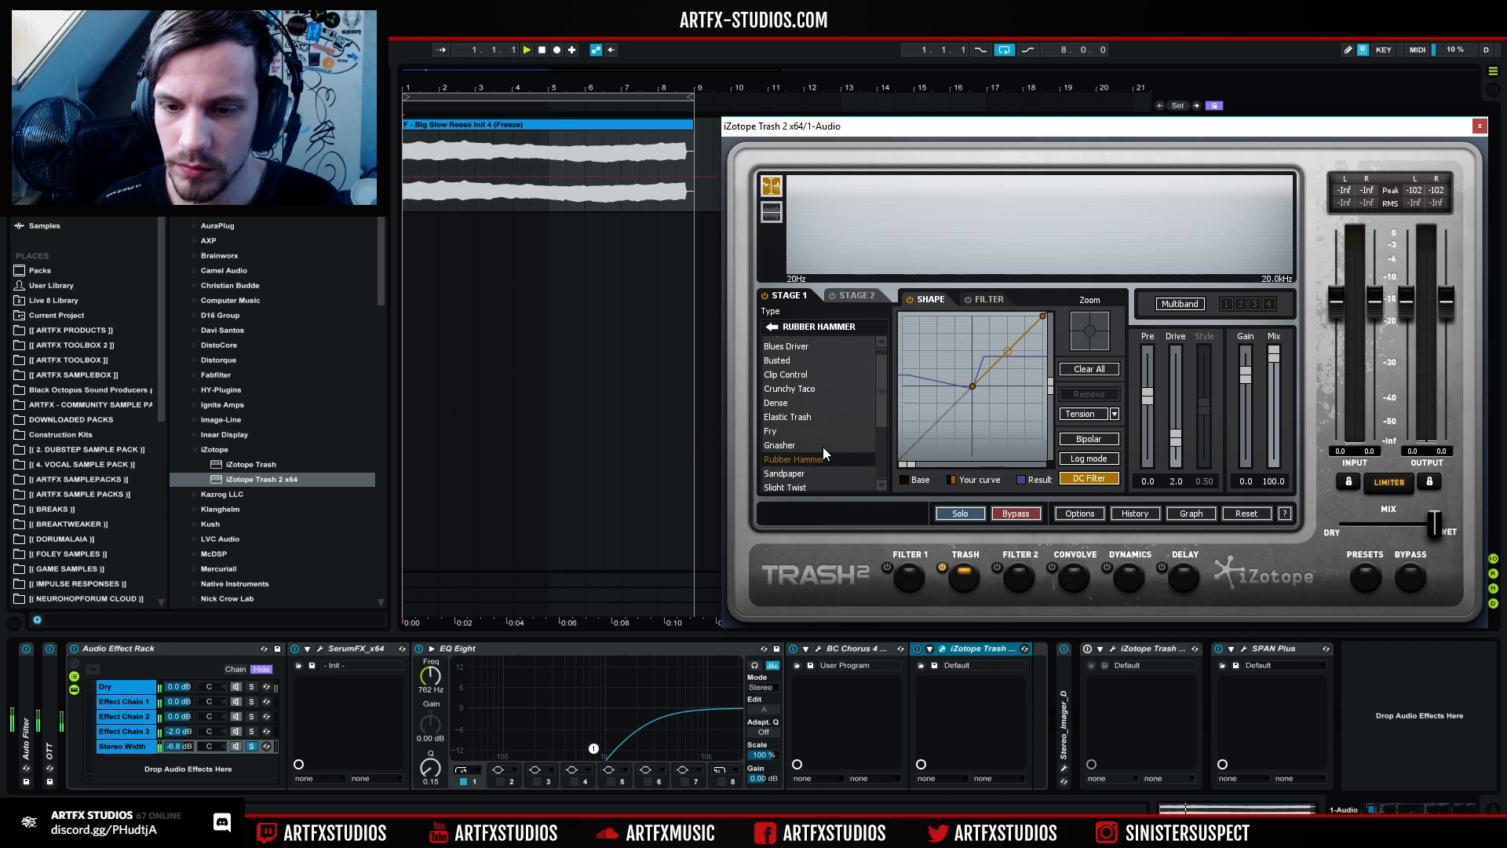
key(space)
key(space)
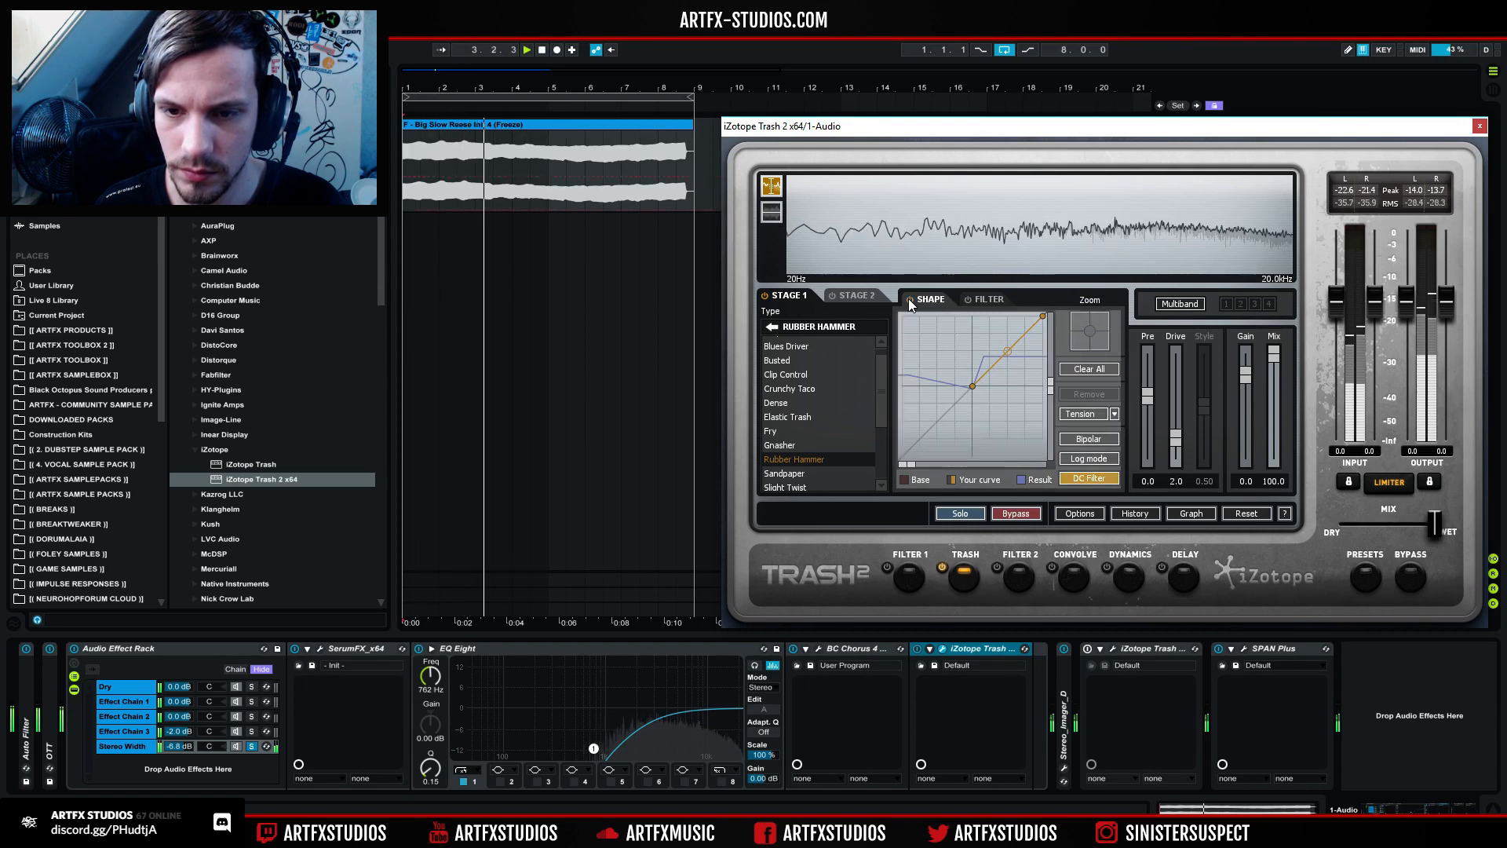
Step: Set Stage 1's drive to 4.6, pre gain to 17.4 and mix to 30.6 in the Stereo Width chain's Trash 2
drag(1175, 443, 1175, 409)
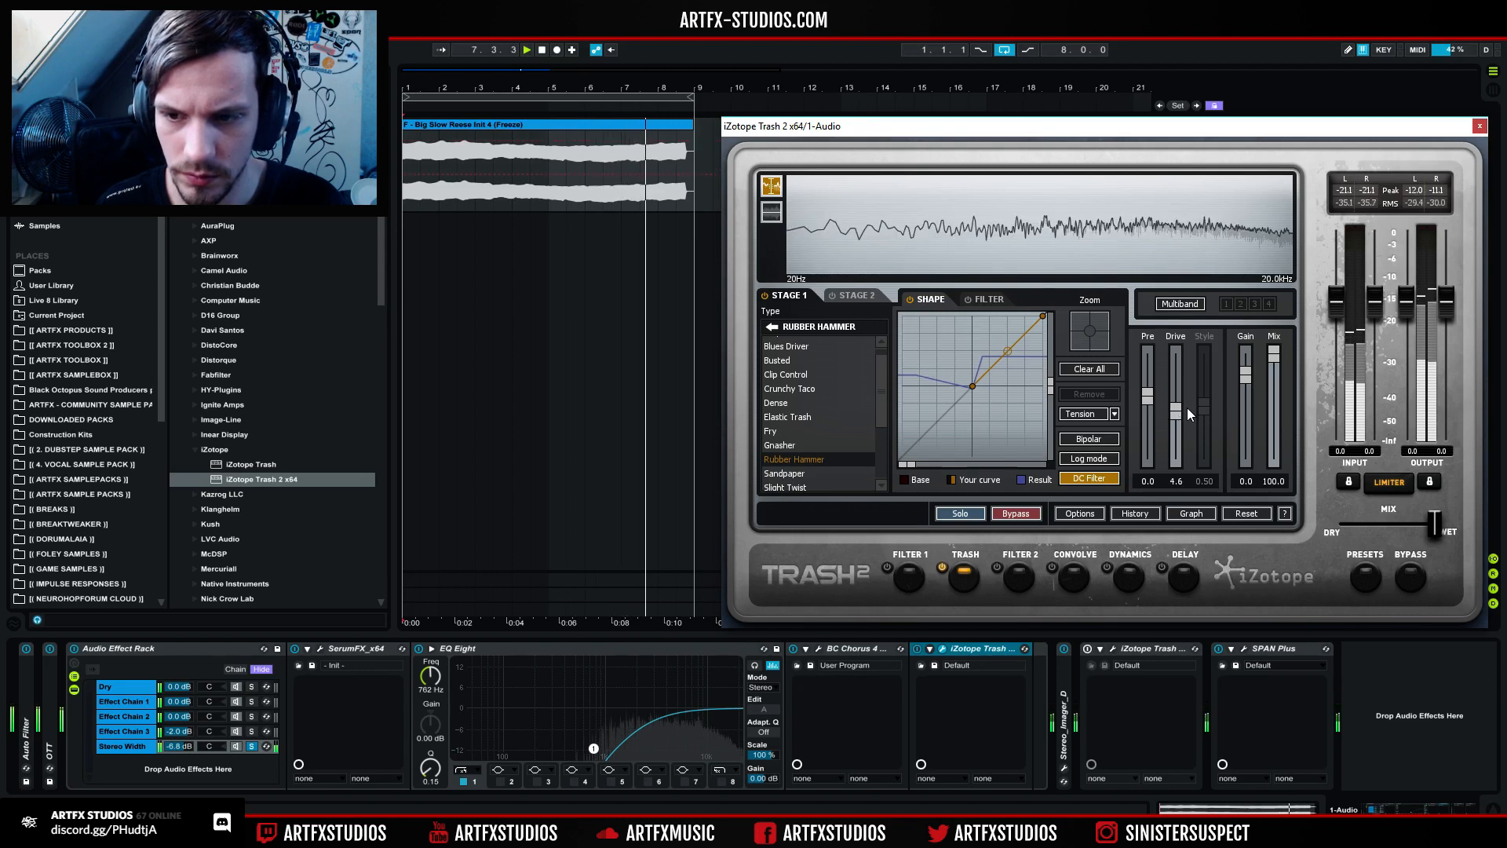
drag(1147, 389, 1150, 355)
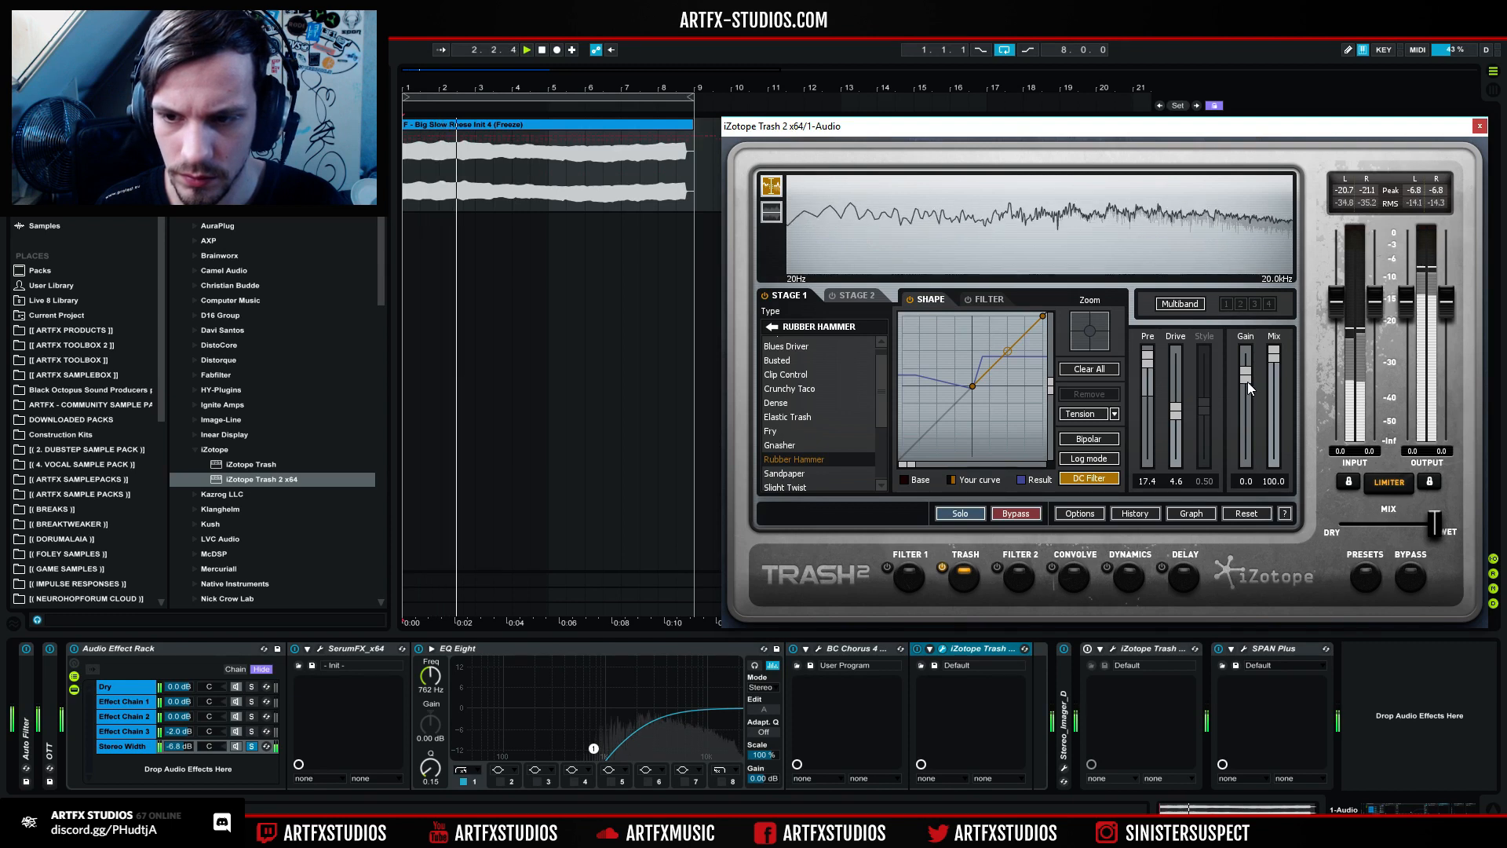
drag(1274, 364, 1273, 427)
Step: Audition the Sandpaper, Slight Twist, Squealer and Ten Inch Spike distortion types in Stage 1
click(798, 487)
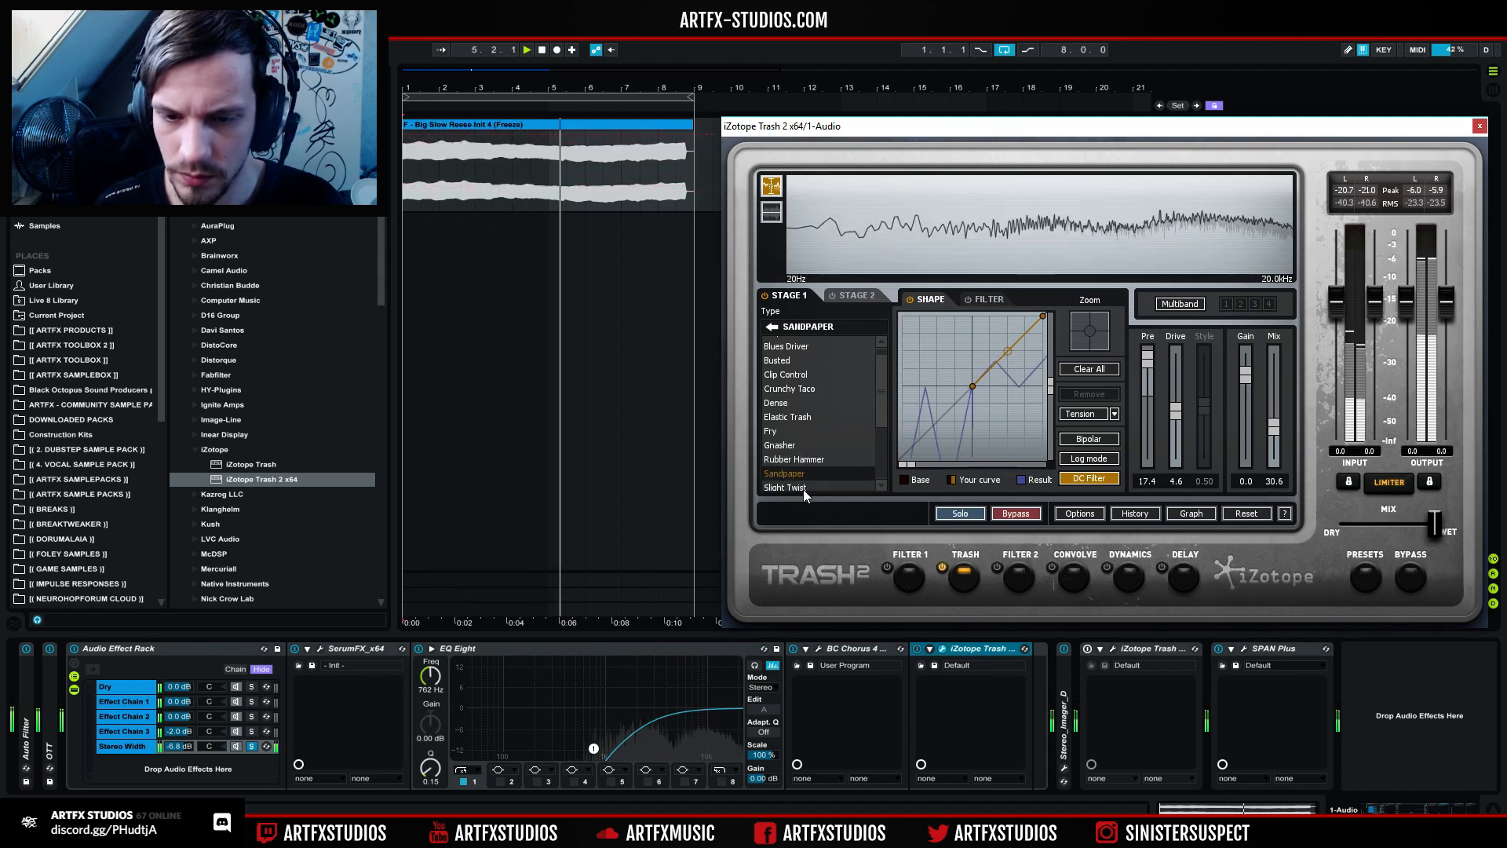
scroll(816, 455, down, 2)
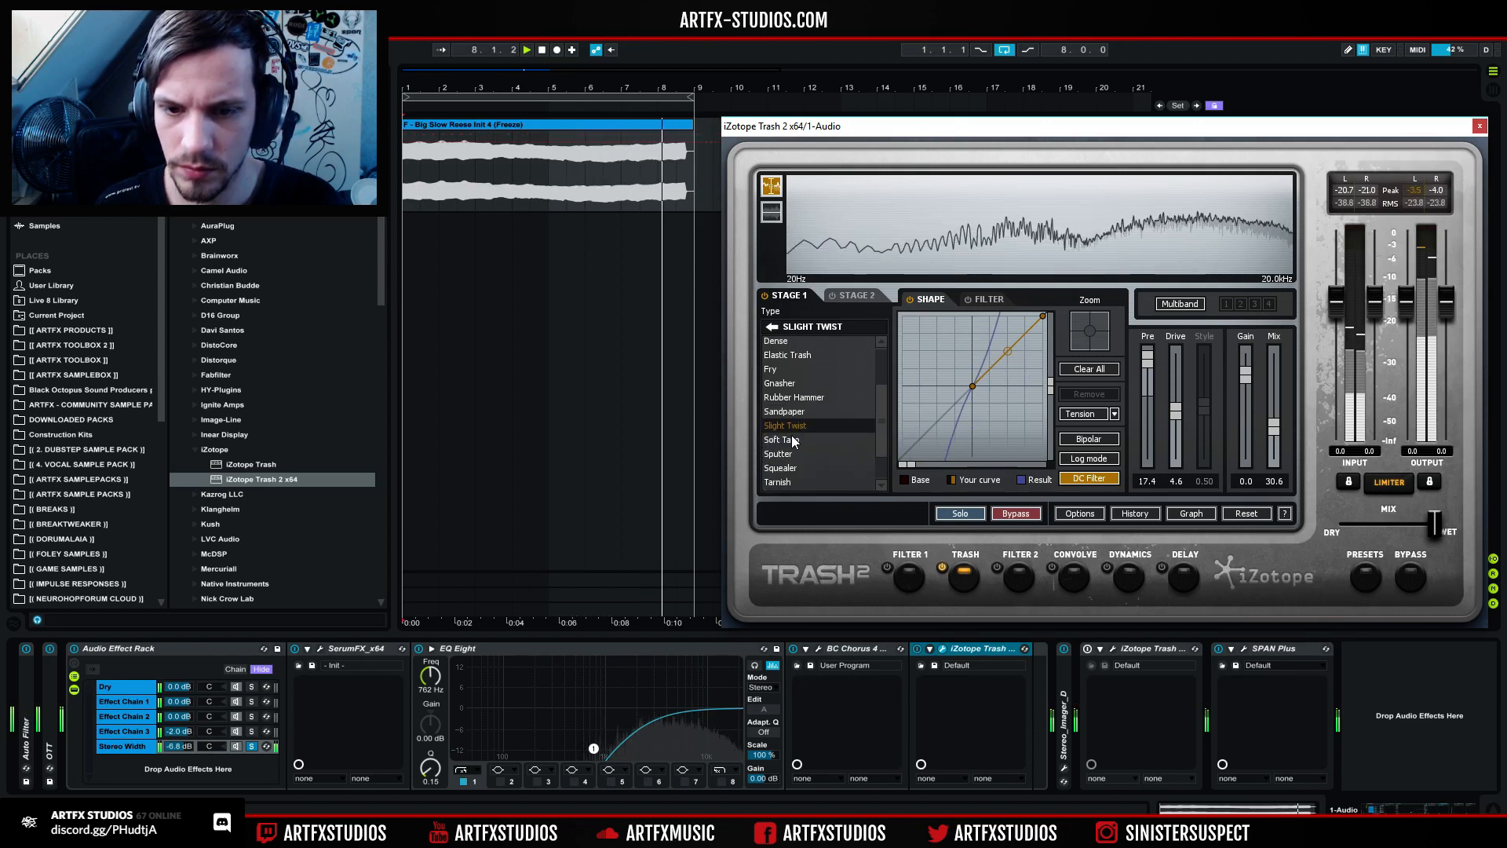
click(792, 439)
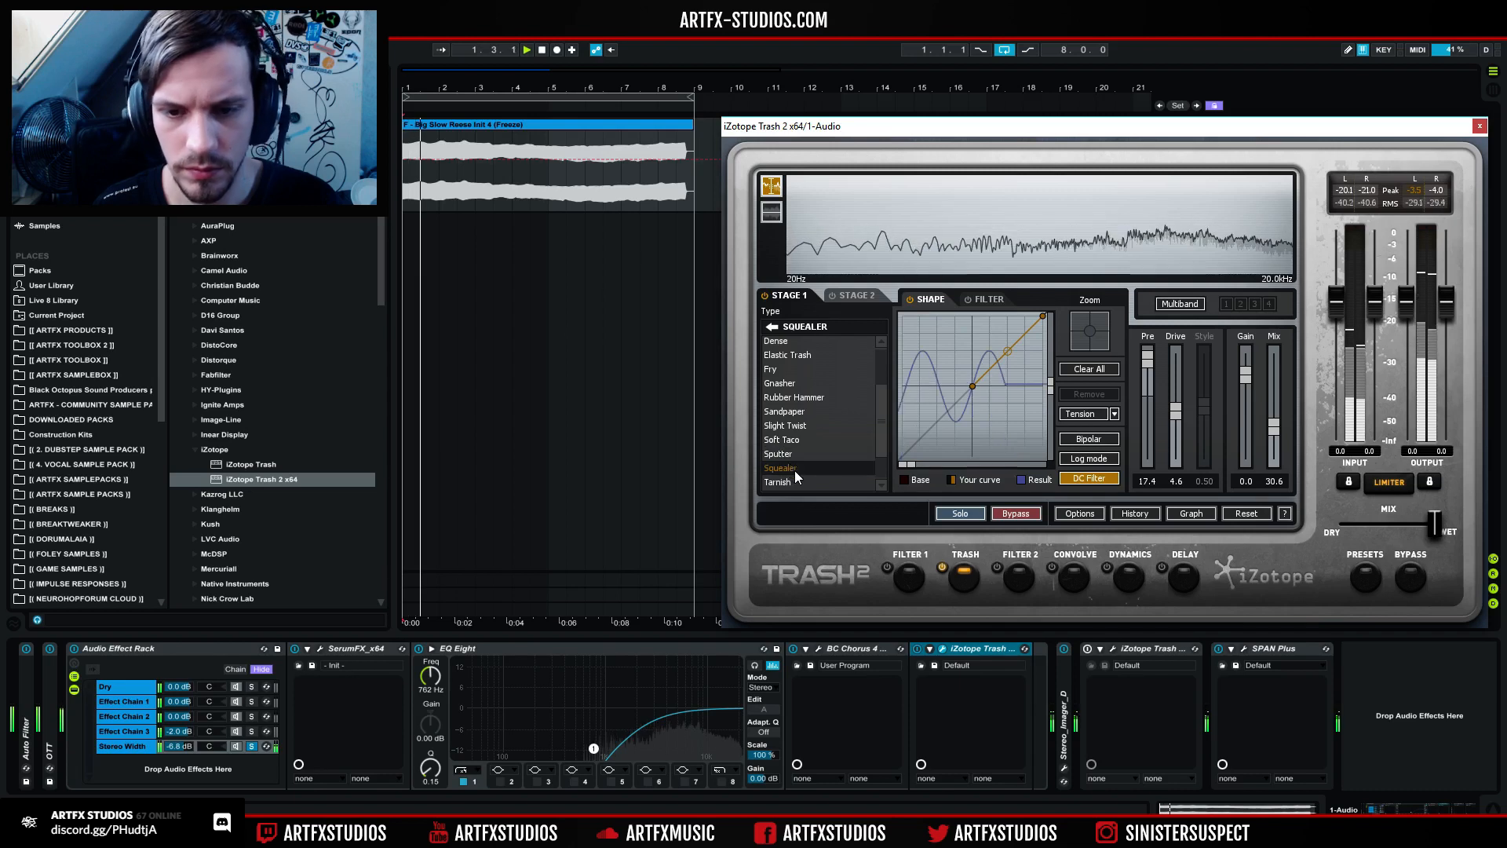
click(788, 480)
scroll(816, 420, down, 1)
click(790, 473)
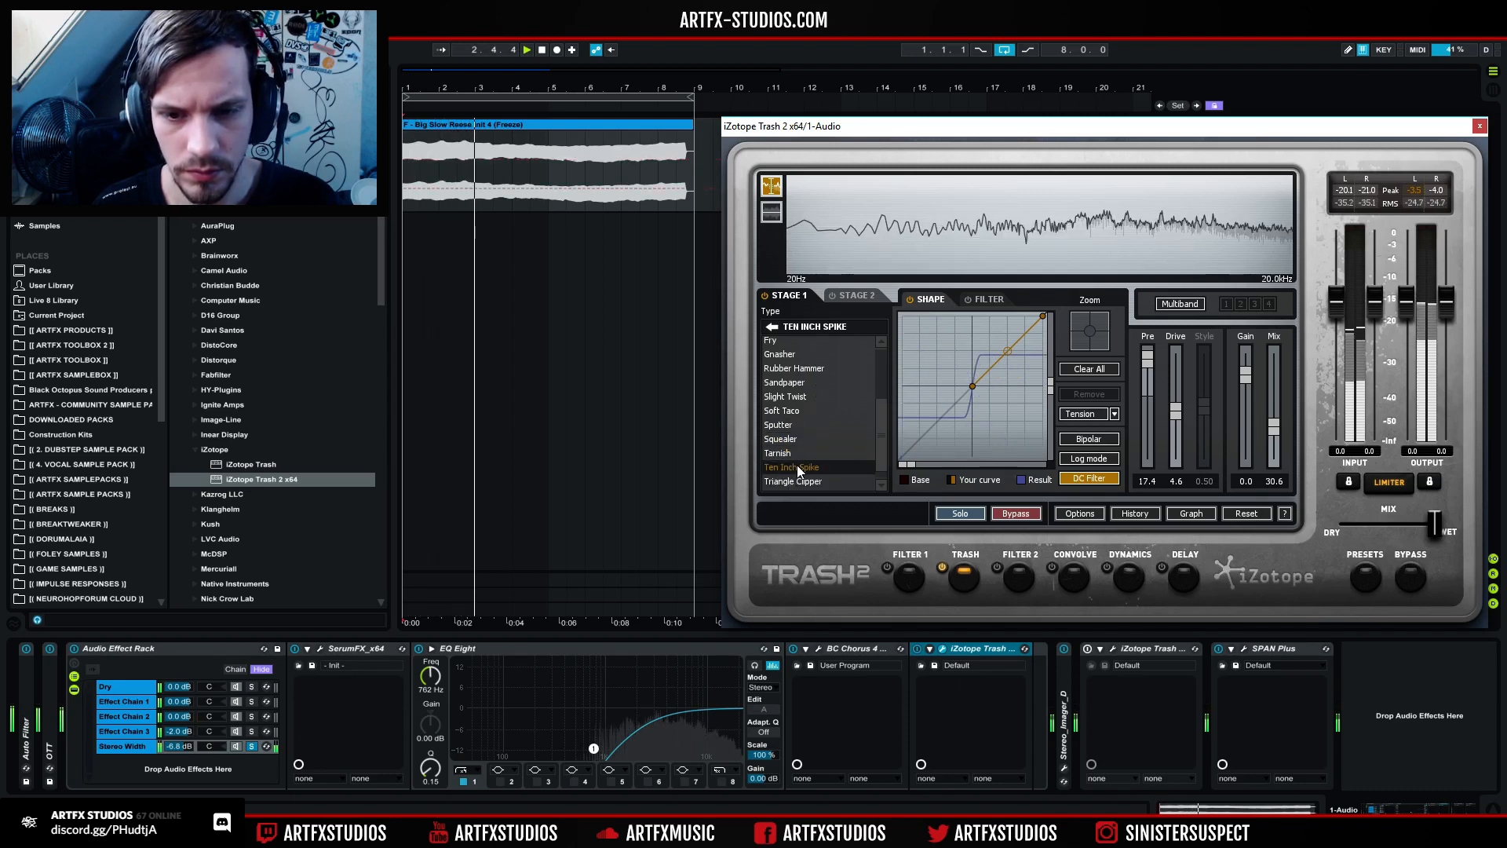
scroll(819, 408, down, 1)
key(space)
Step: Unsolo the Stereo Width chain, replay the loop, try Sputter and set Stage 1 to Slight Twist
click(252, 746)
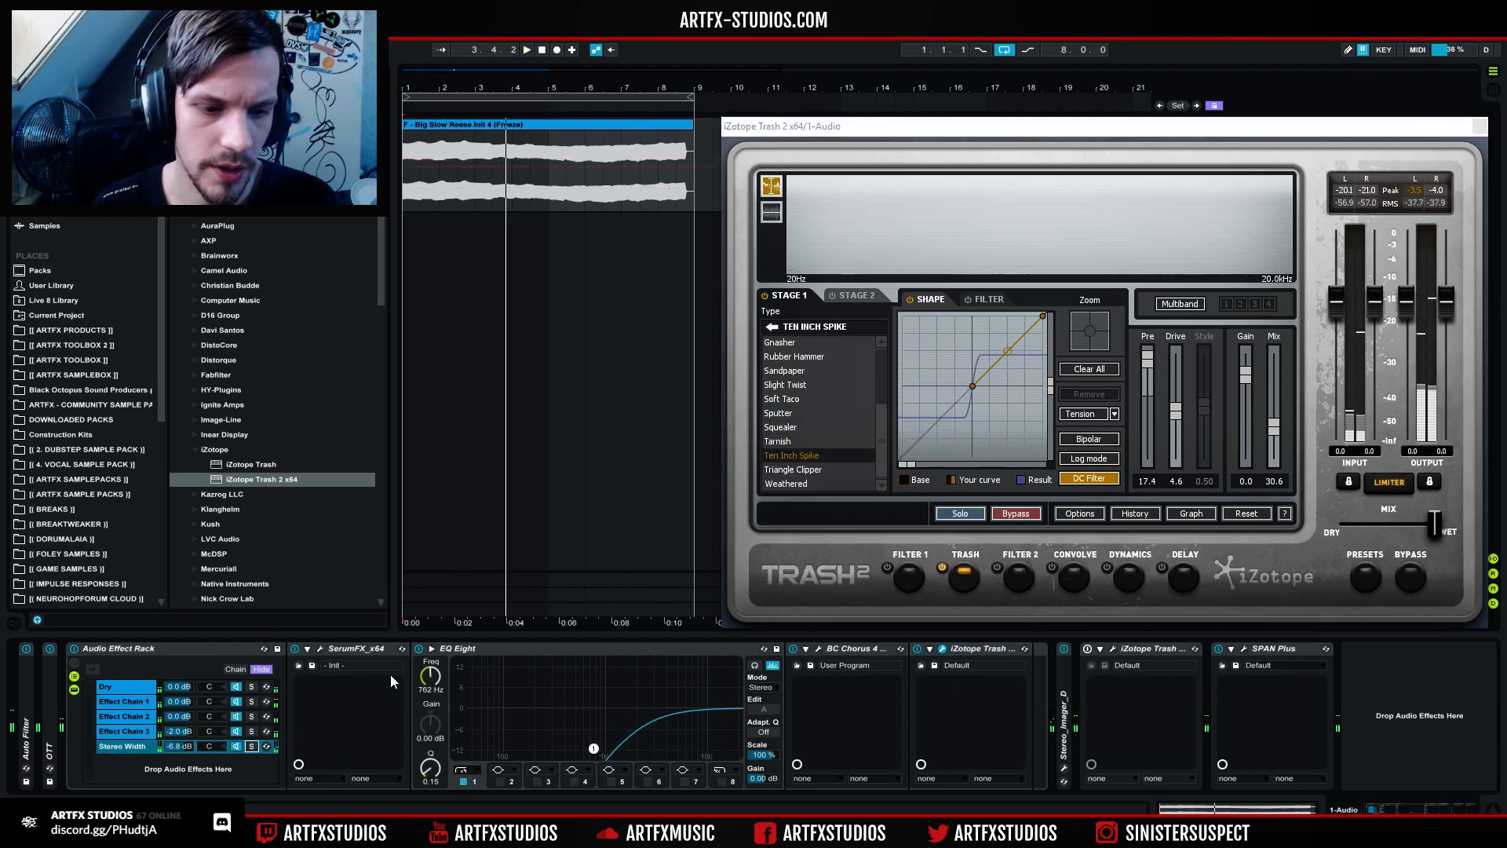
key(space)
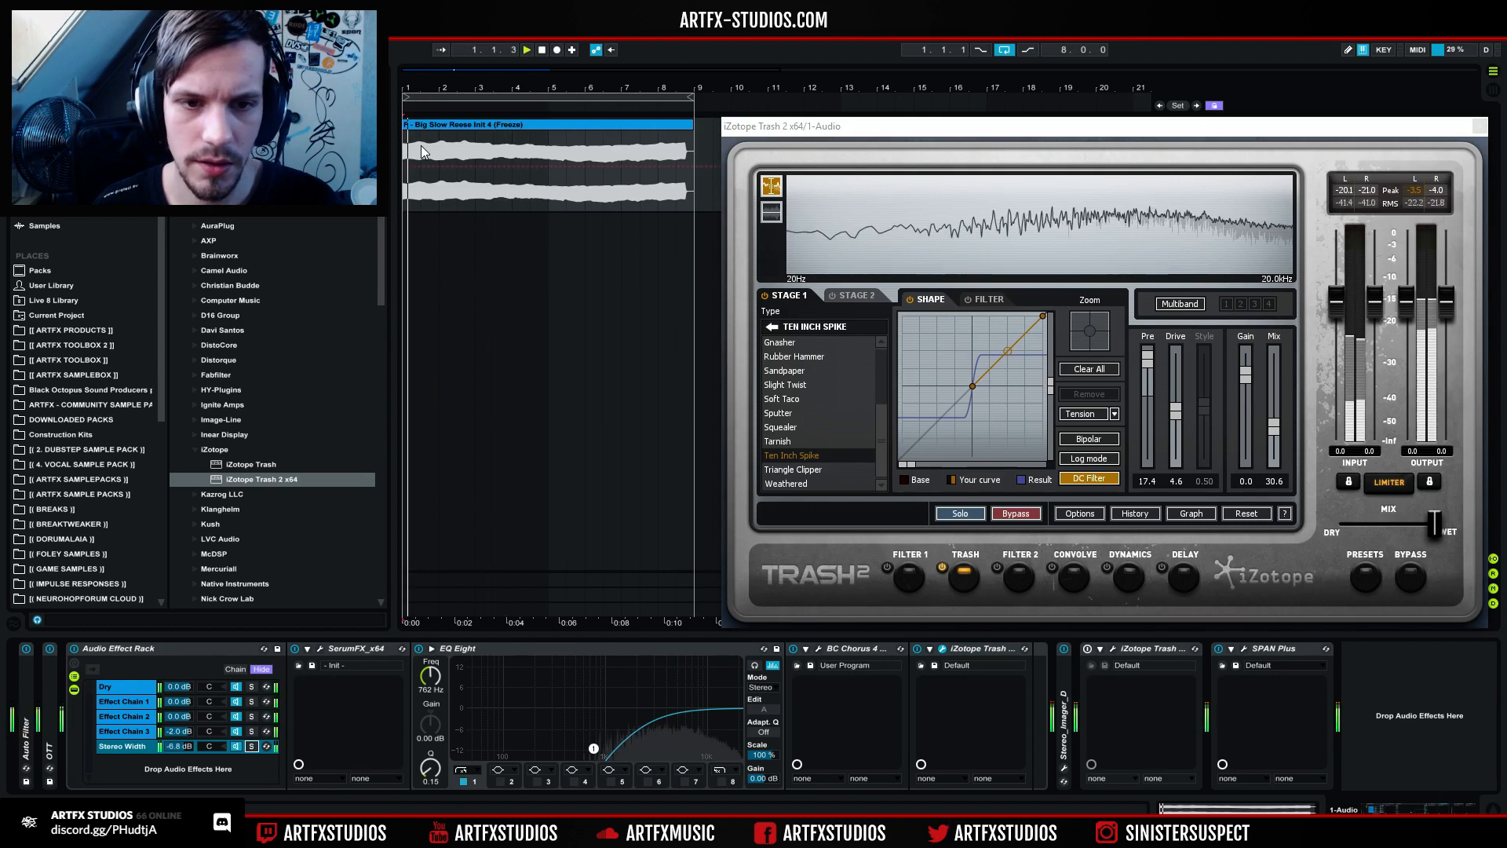
click(798, 414)
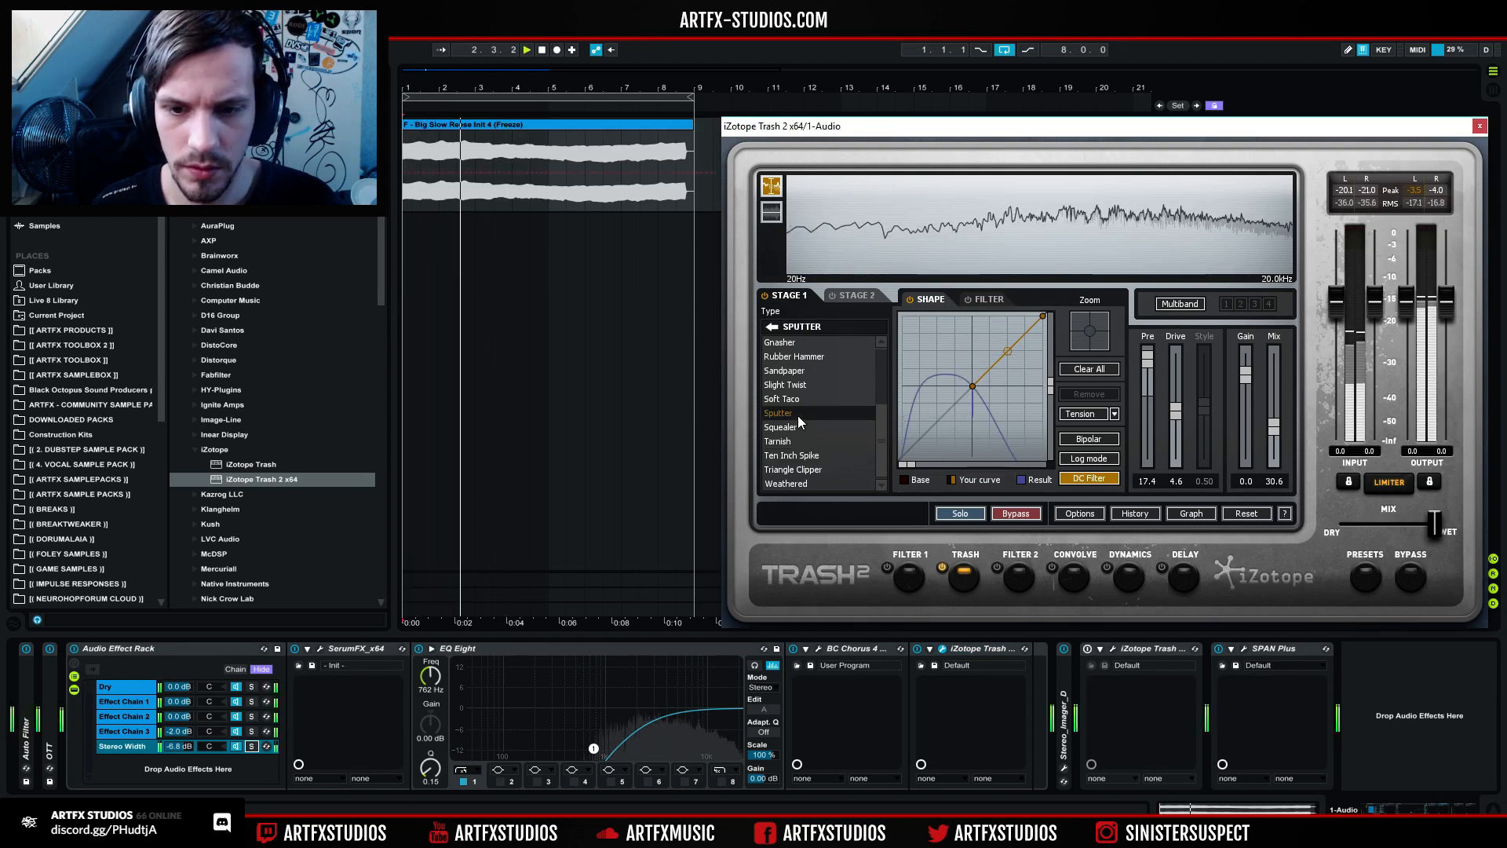
click(812, 385)
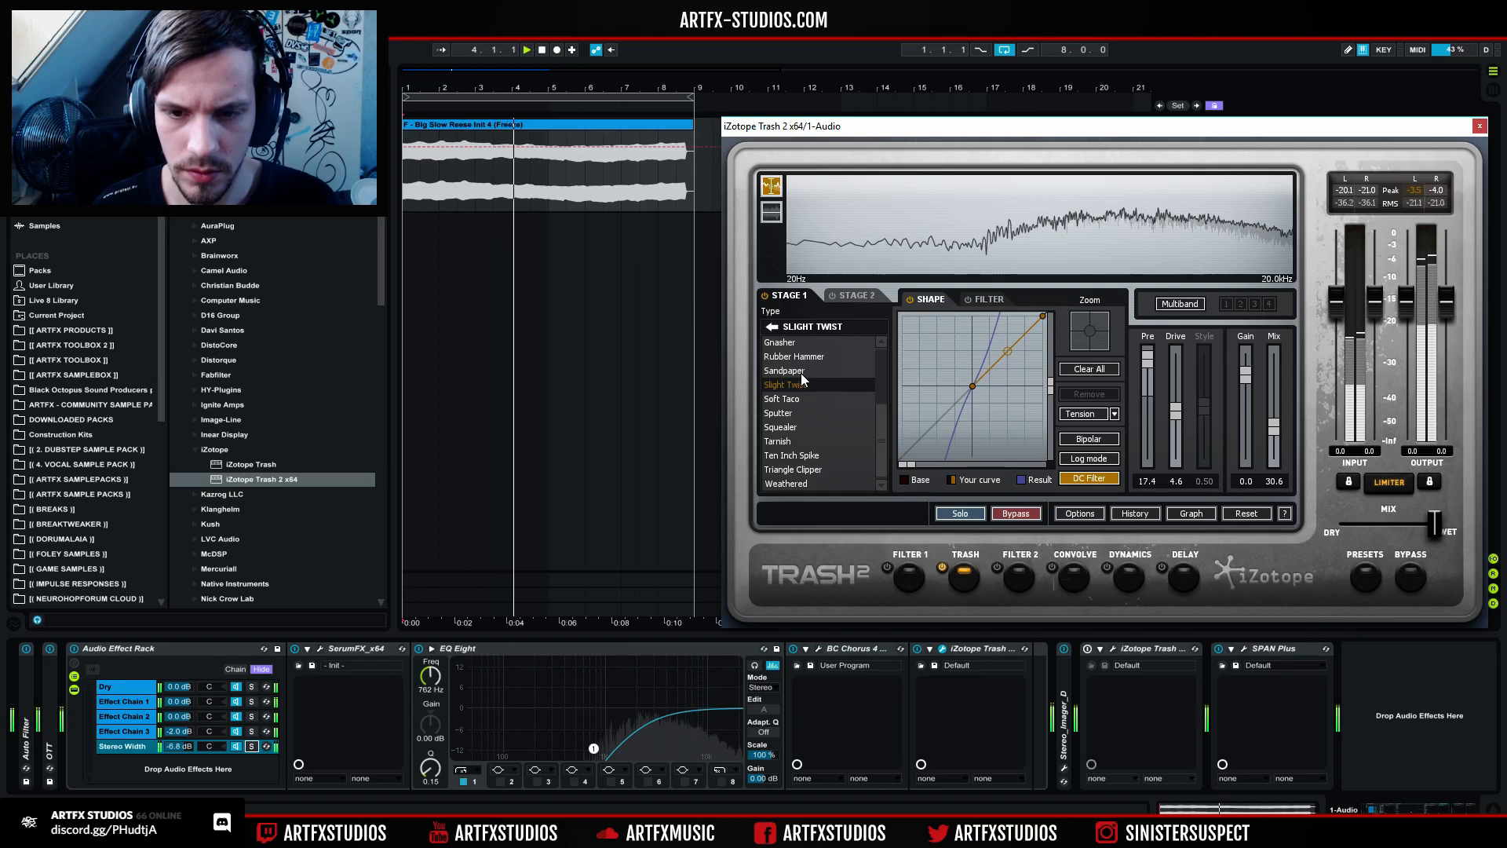
Step: Set Slight Twist's pre gain to 9.9, mix to 40.3 and output gain to -4.9 while auditioning the loop
drag(1142, 359, 1151, 378)
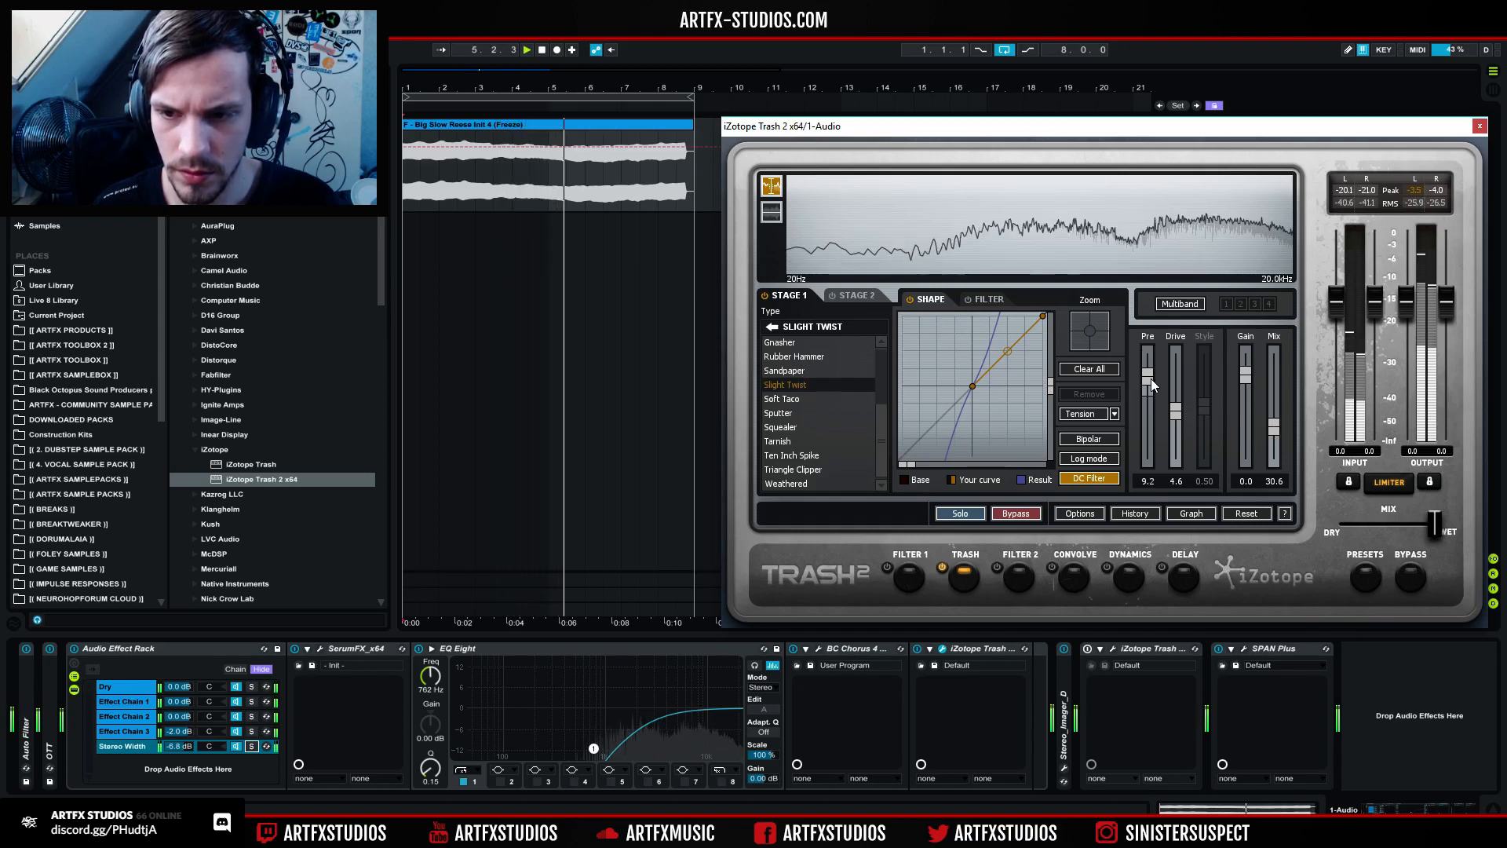
drag(1275, 424, 1273, 408)
drag(1147, 384, 1149, 379)
drag(1273, 407, 1272, 404)
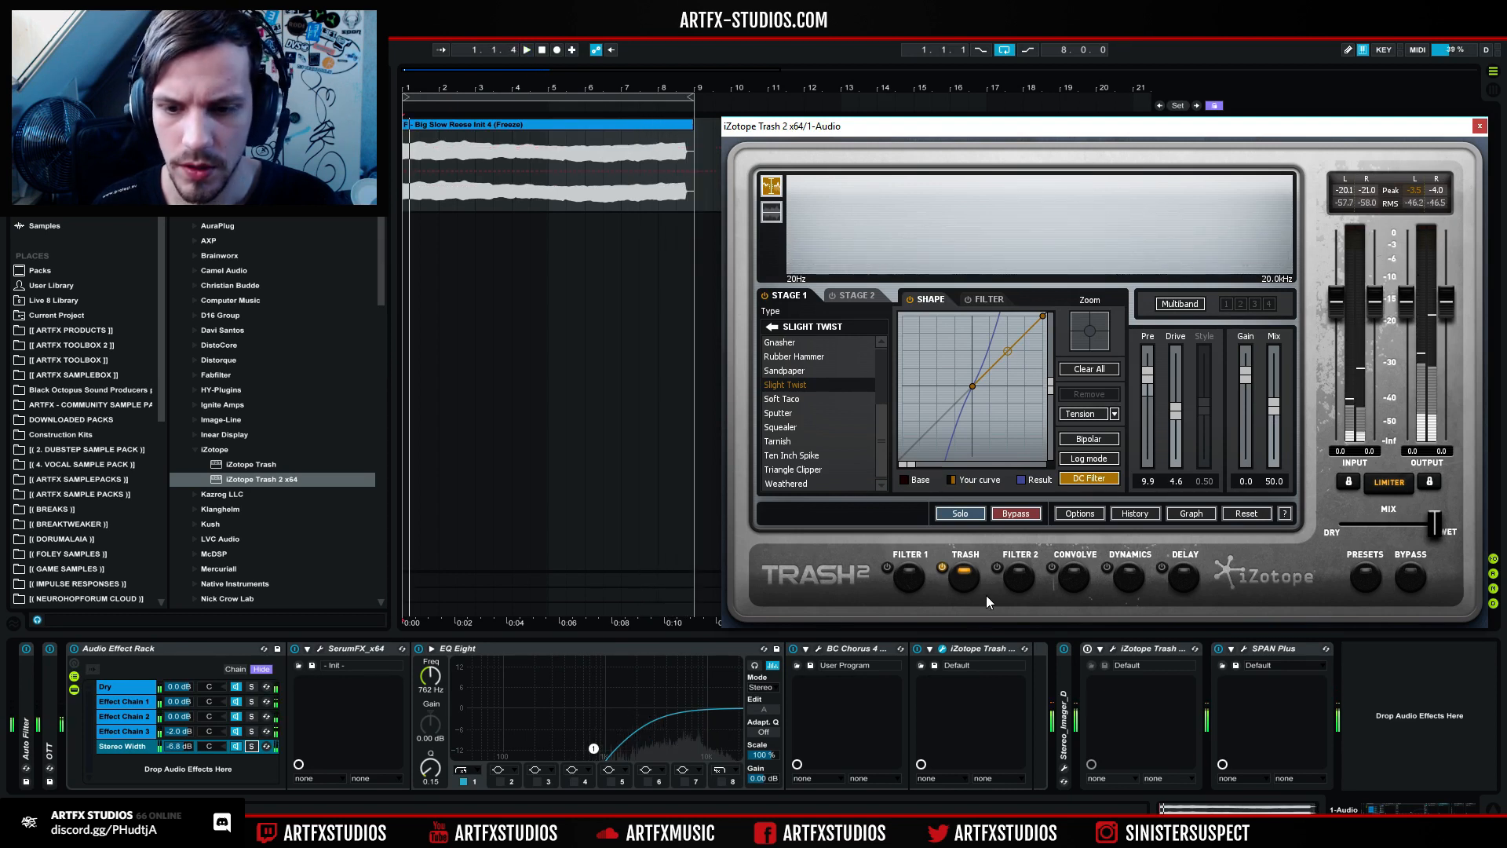
drag(1275, 411, 1250, 380)
key(space)
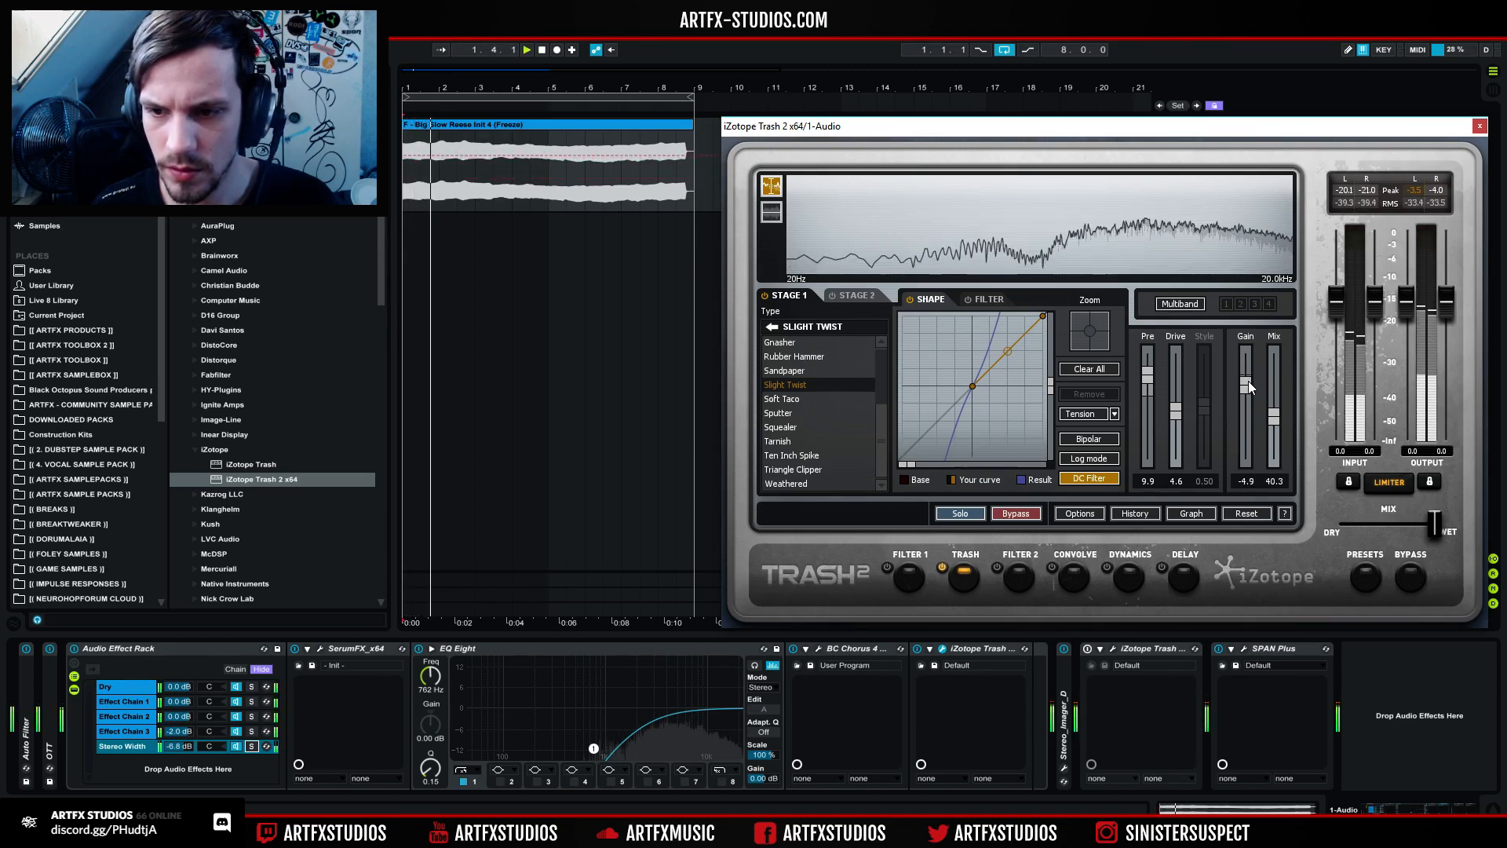
Step: Stop playback and close the Stereo Width chain's Trash 2 window
key(space)
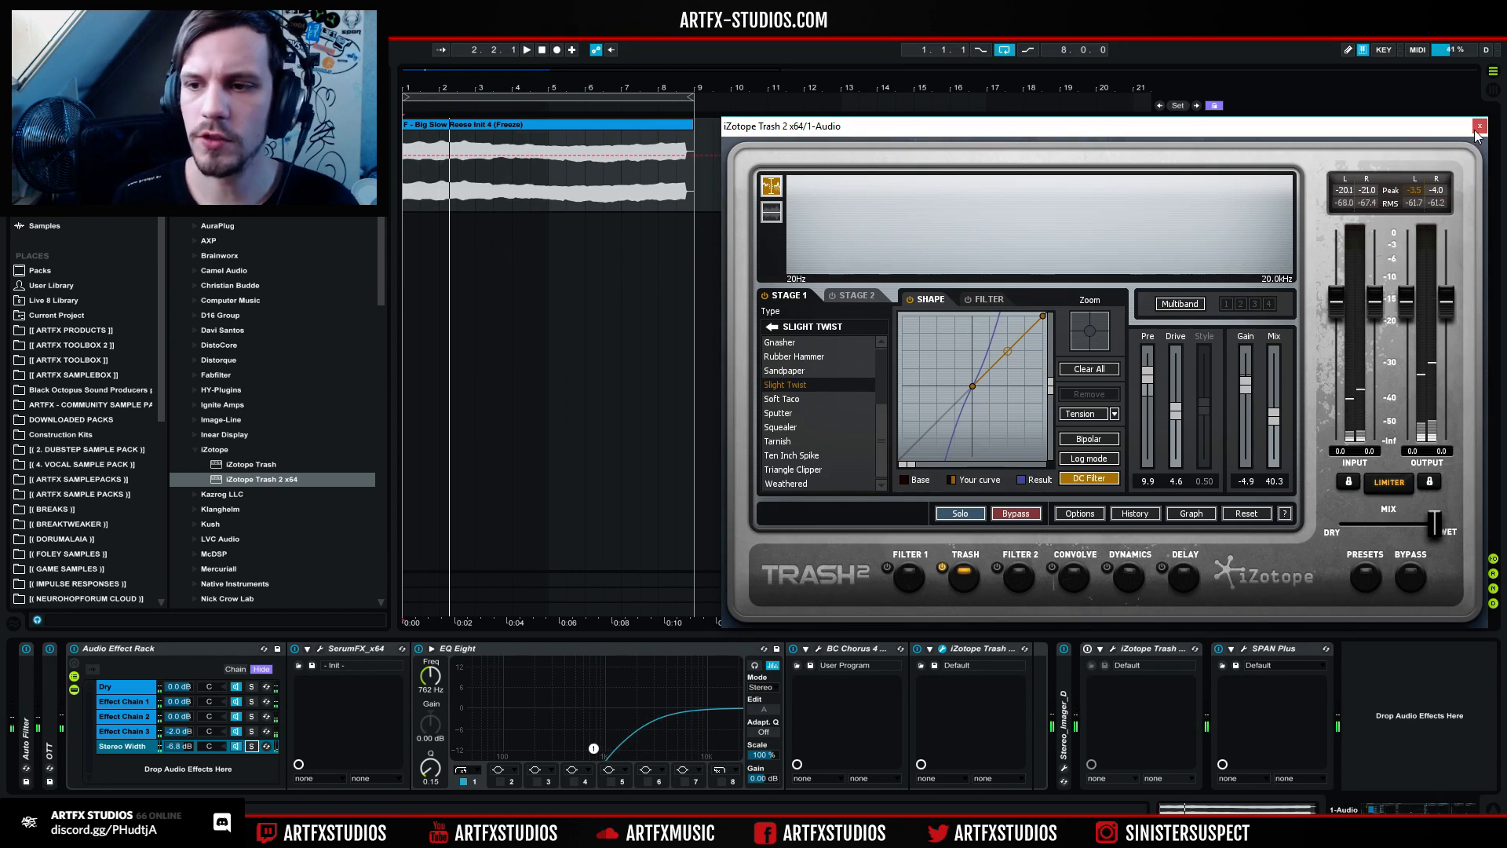
click(584, 193)
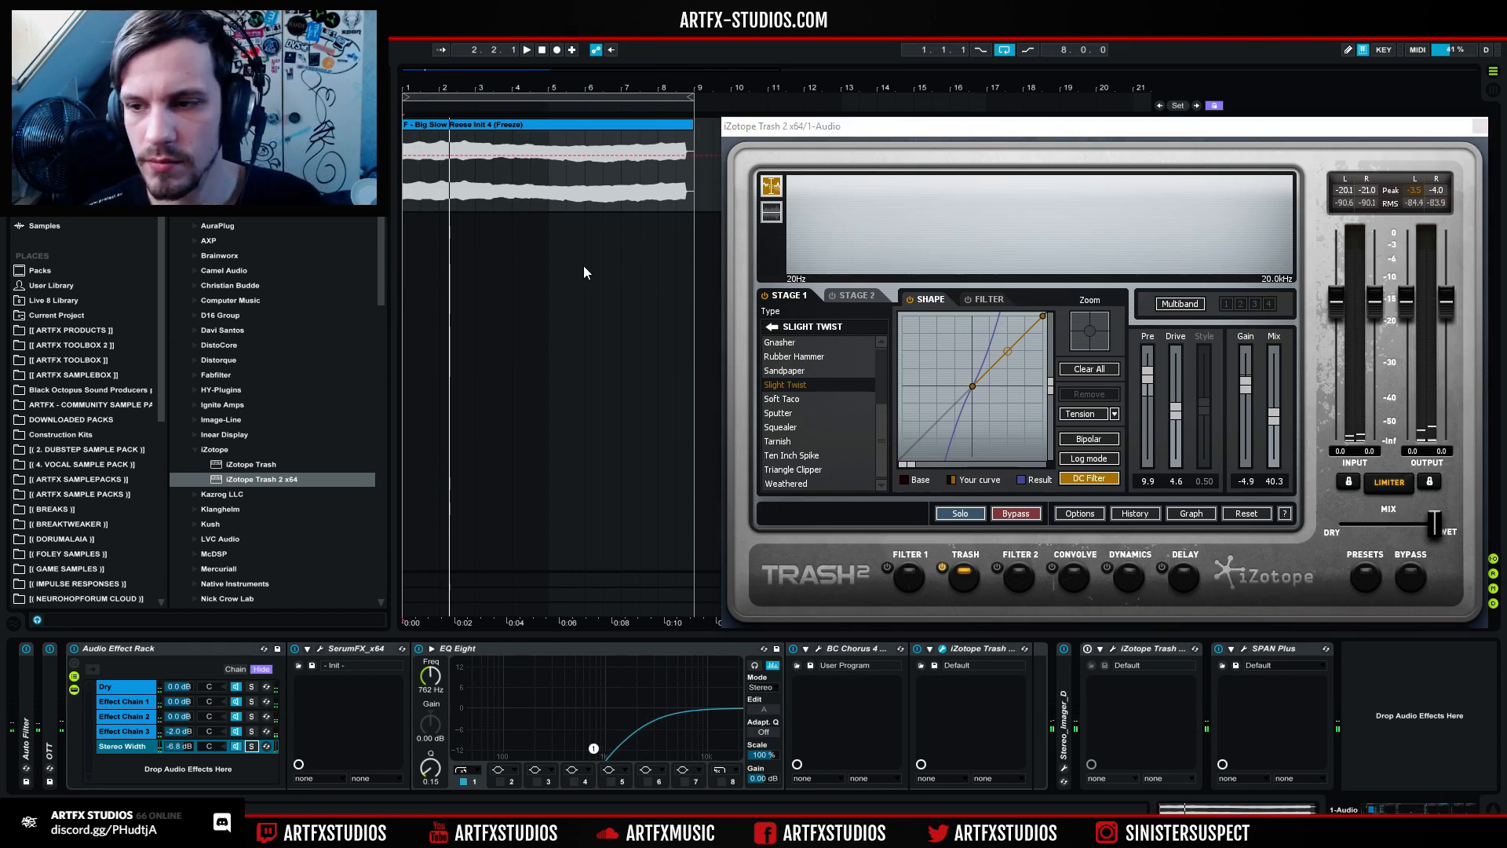
click(1479, 127)
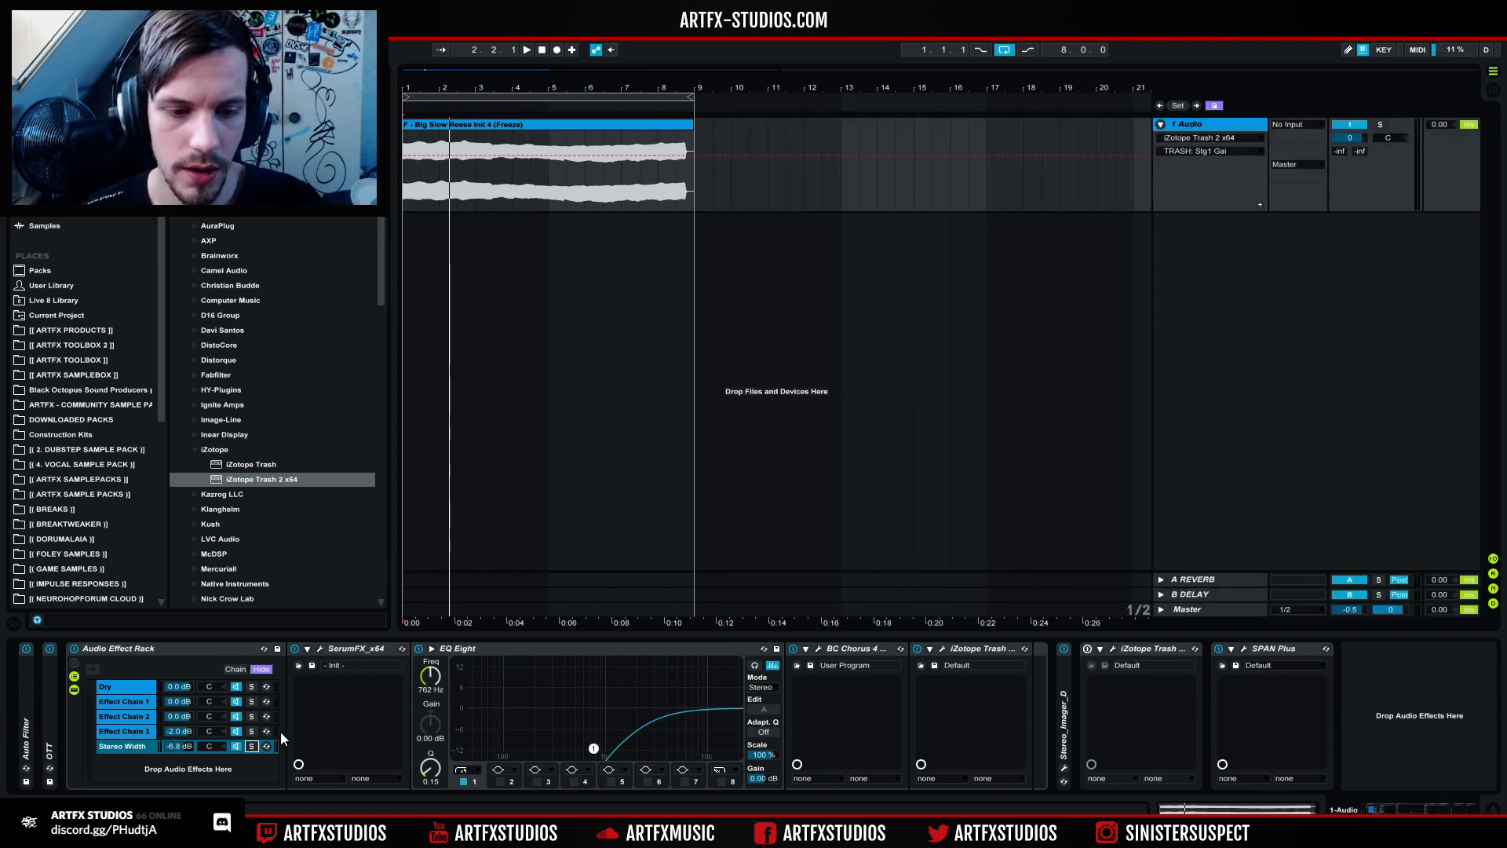
Step: Enable the Trash 2 between the stereo imager and SPAN Plus, open it and turn on Multiband
click(1087, 650)
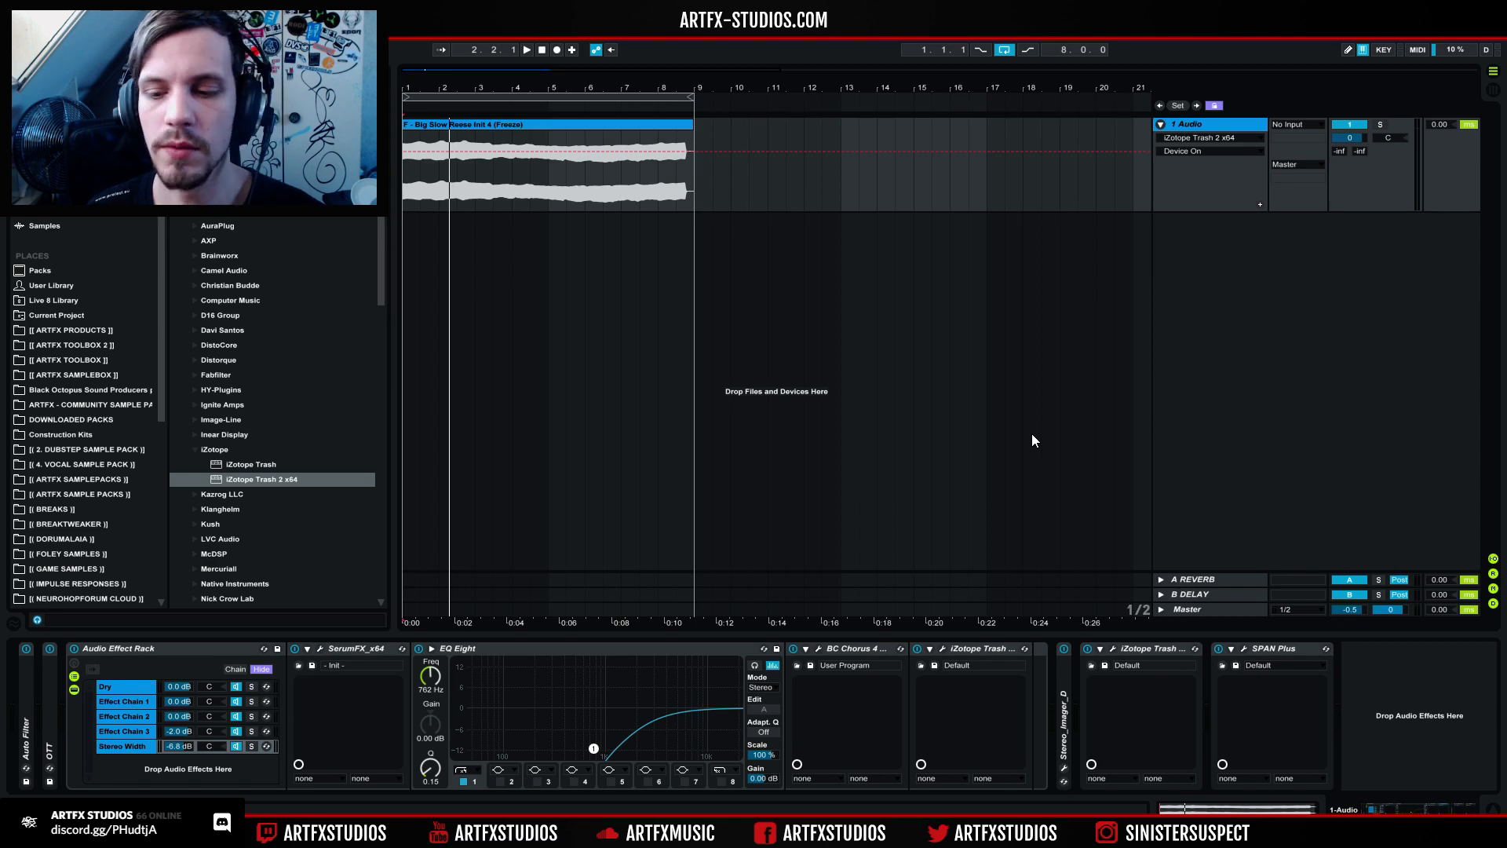
key(ctrl+alt+p)
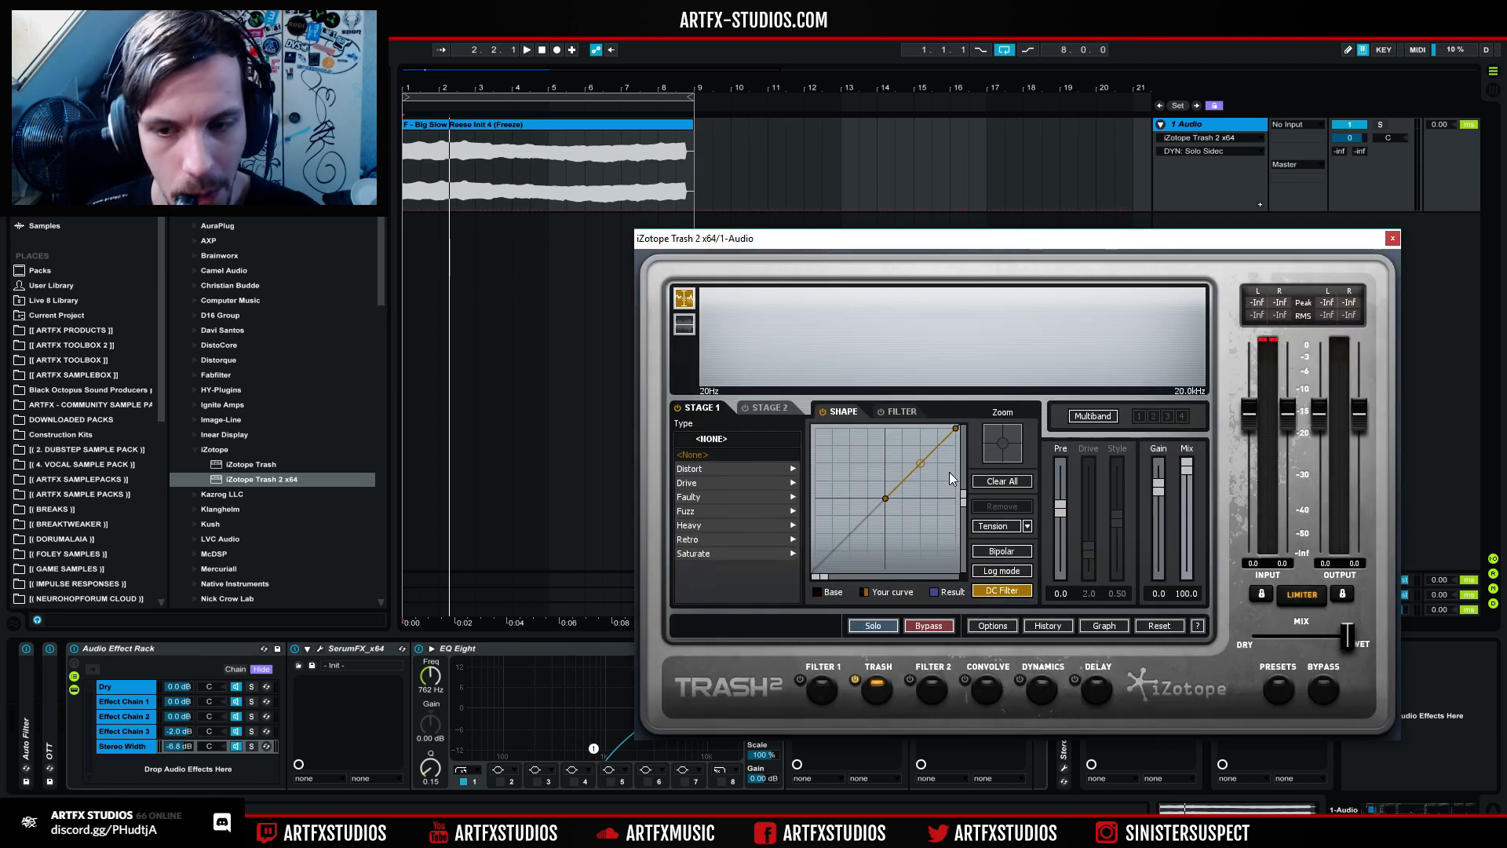
click(1113, 414)
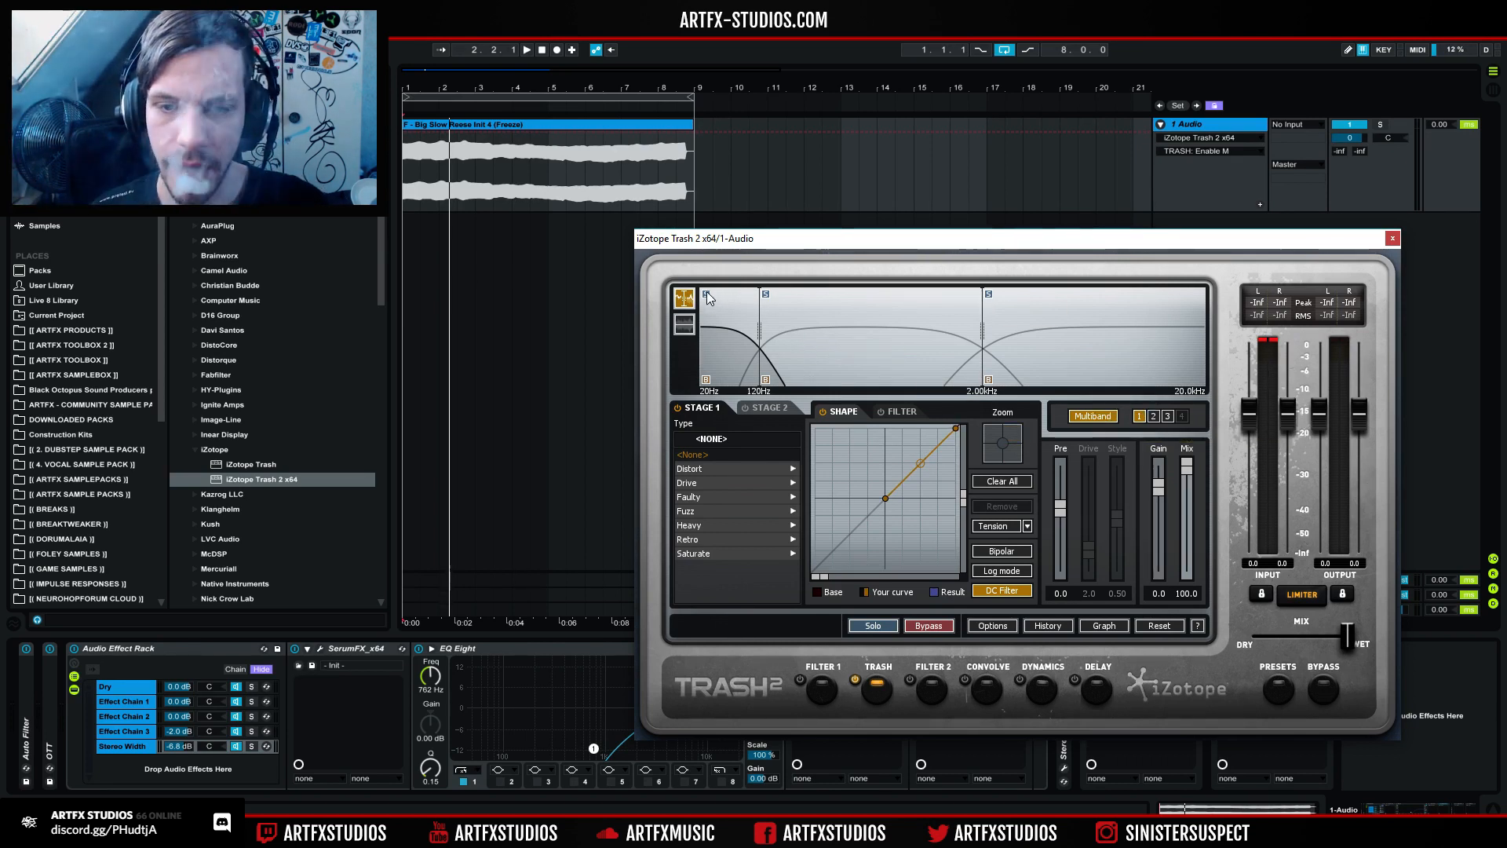
Step: Set Stage 1 of band 1, below 120 Hz, to Tape Saturation from the Saturate category and play the loop
key(space)
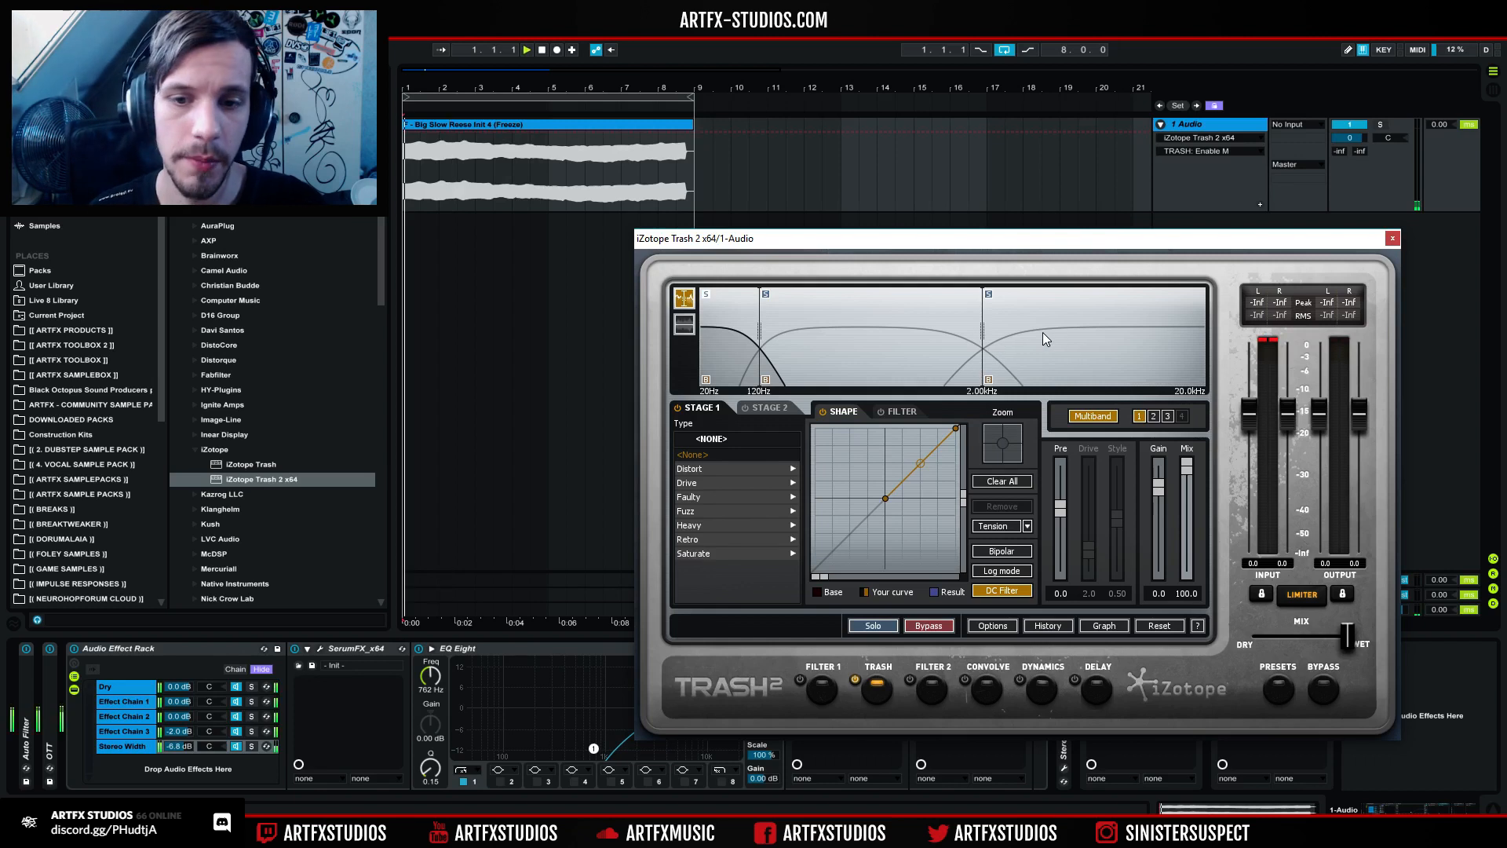
click(725, 551)
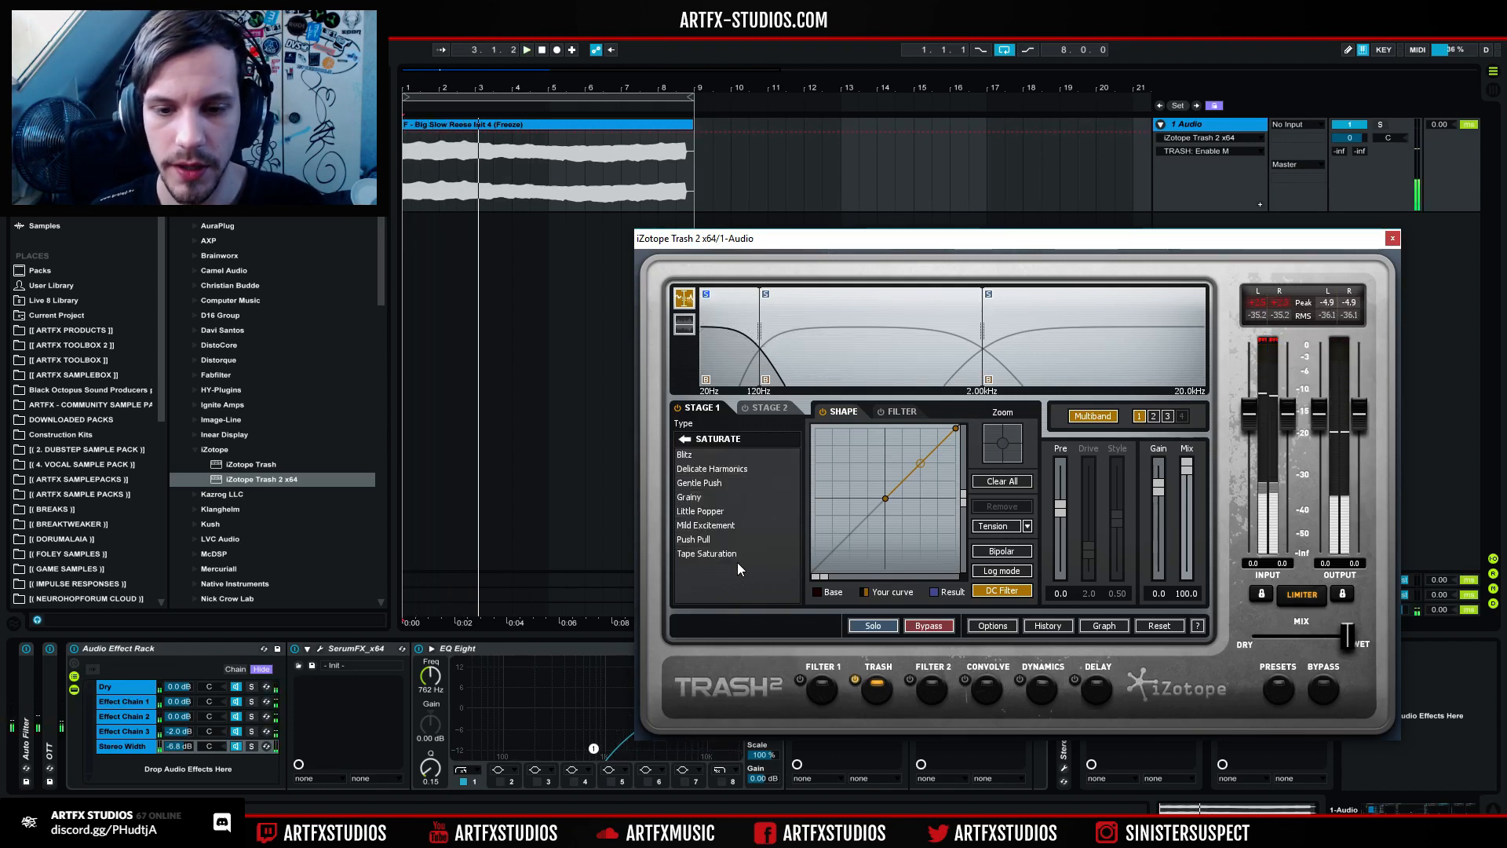
click(747, 554)
key(space)
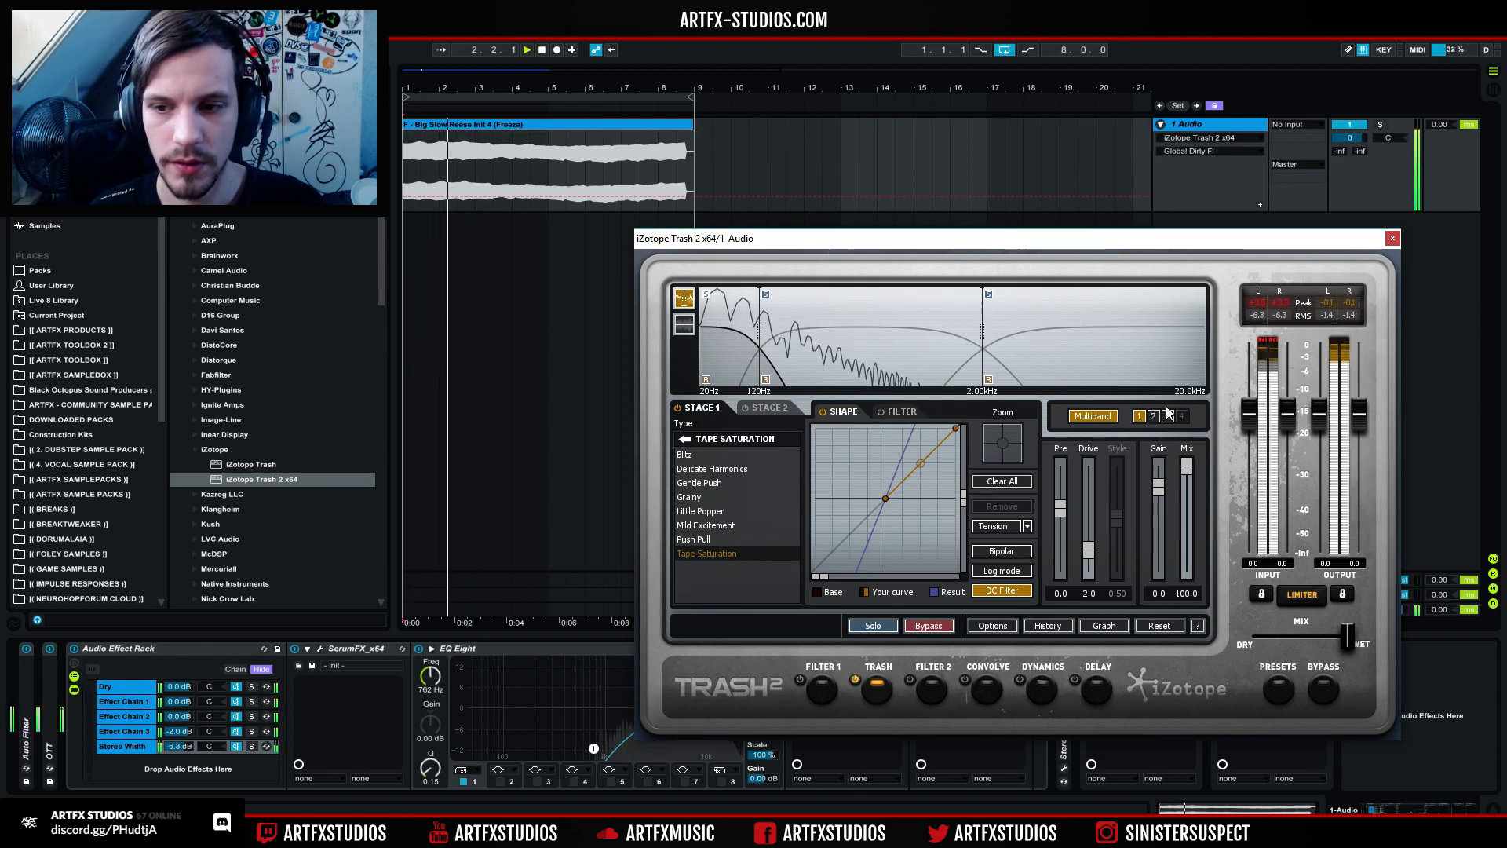
Step: Set band 1's Tape Saturation mix to 63.4 while auditioning the loop
key(space)
drag(1187, 469, 1194, 530)
key(space)
key(space)
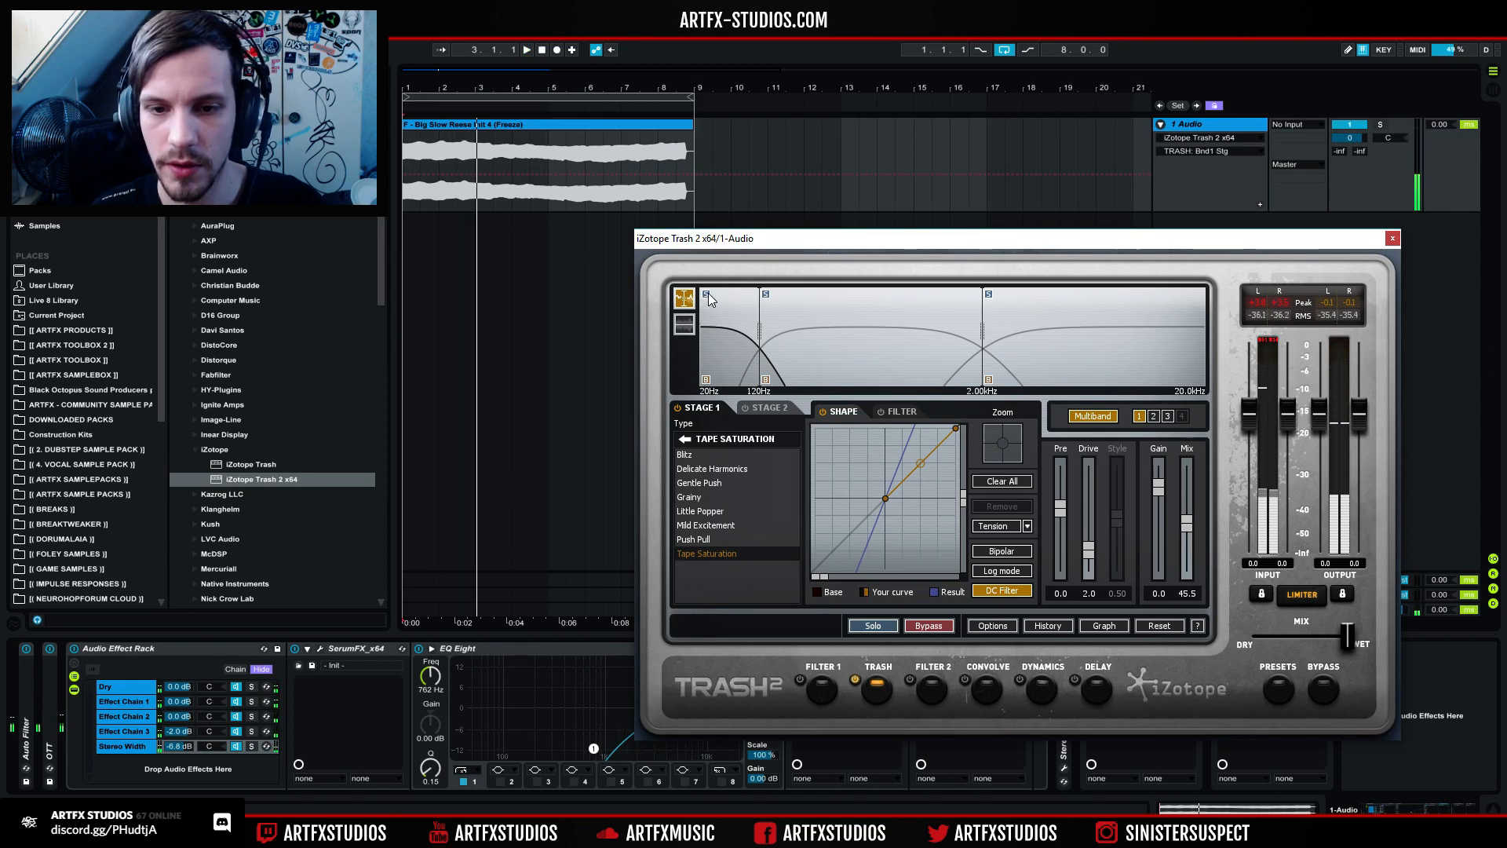
key(space)
drag(1193, 521, 1189, 502)
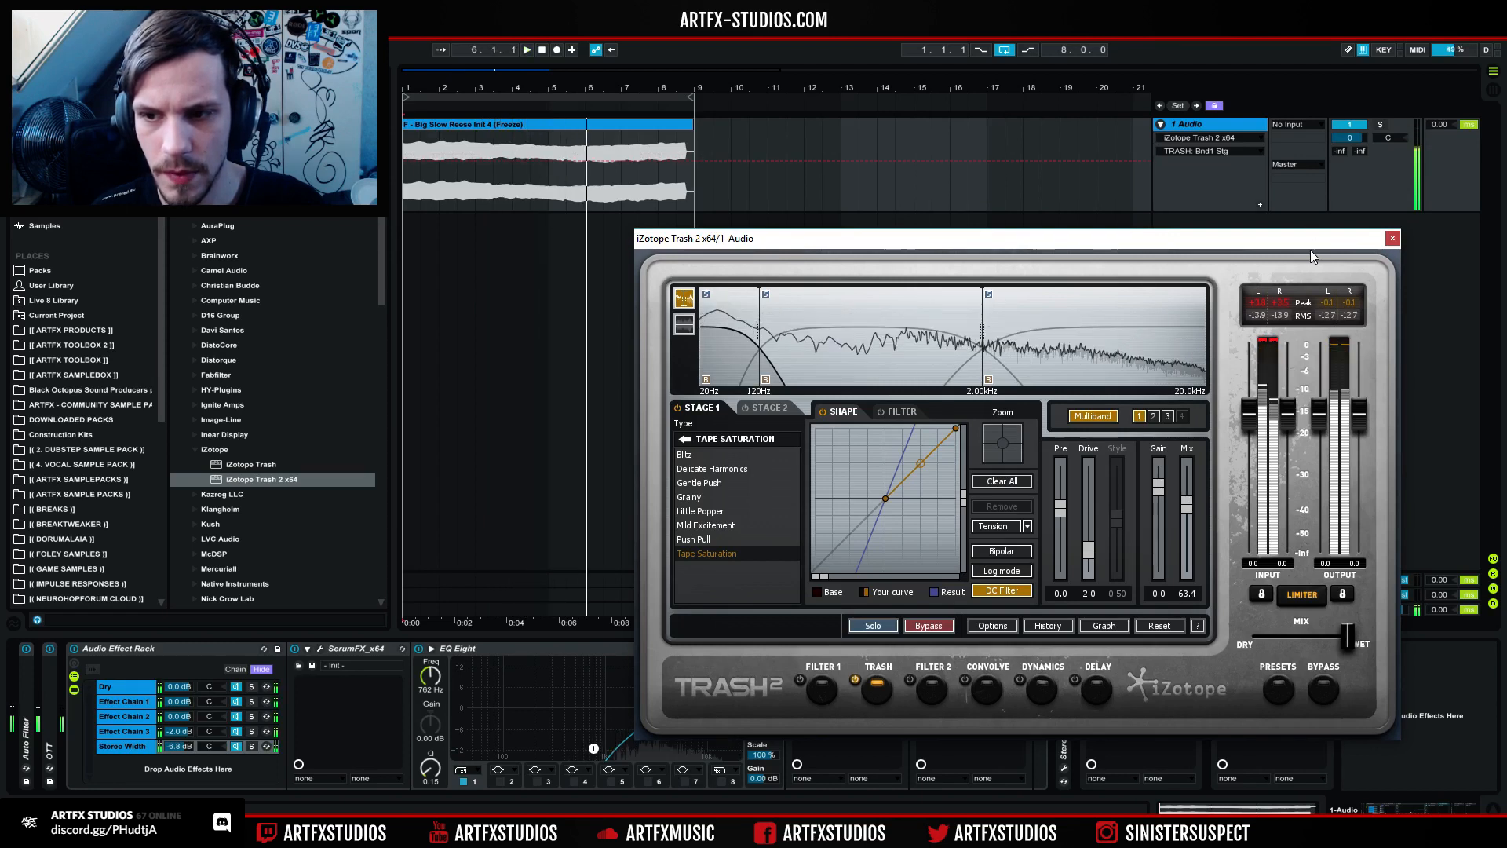
Step: Insert a Utility before the multiband Trash 2, set its gain to -5 dB and play the loop to check
drag(1291, 238, 1306, 152)
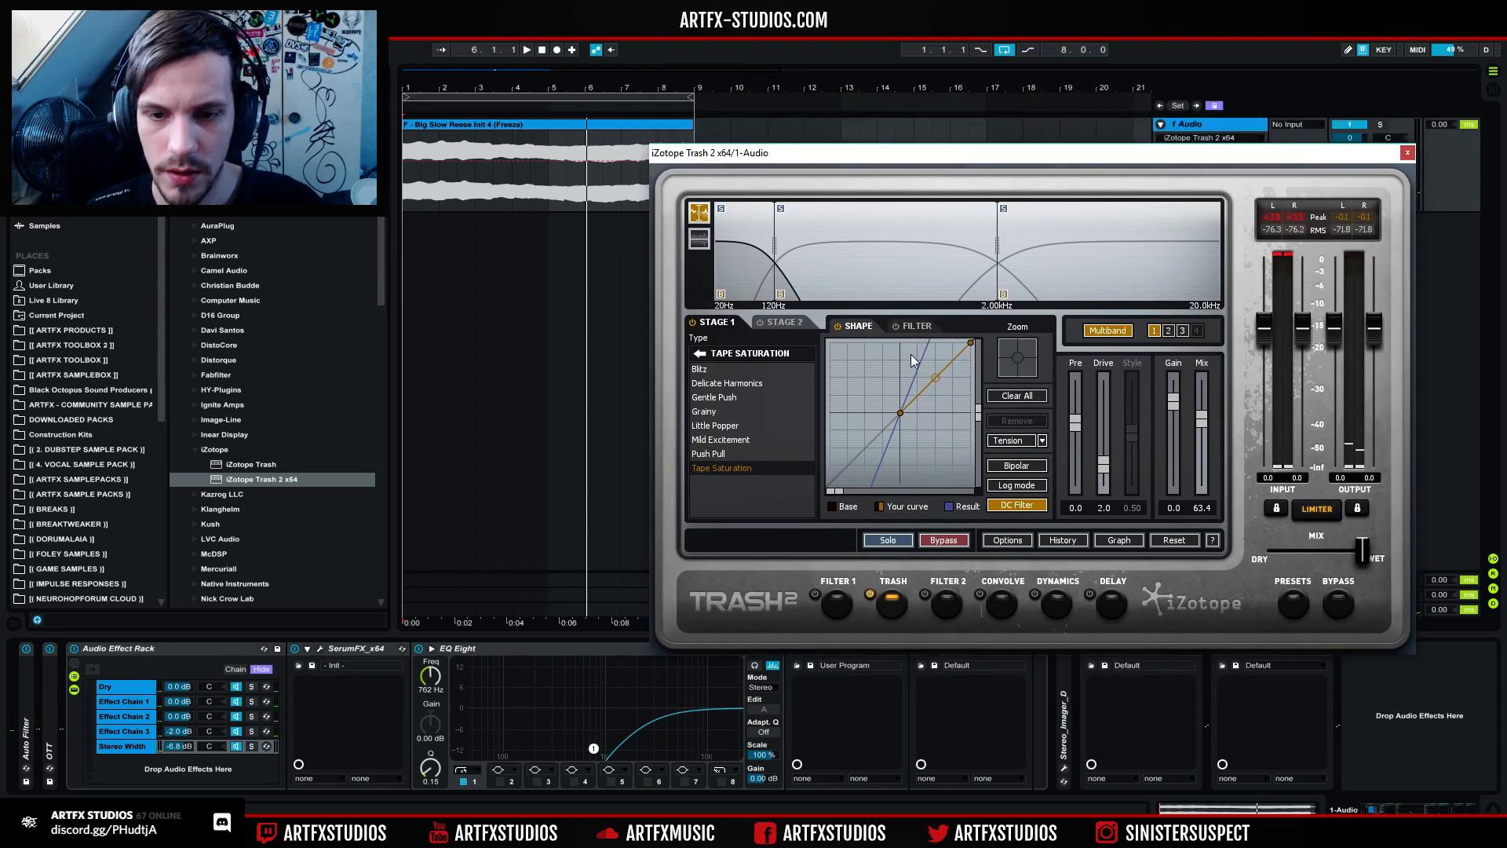
drag(969, 152, 973, 106)
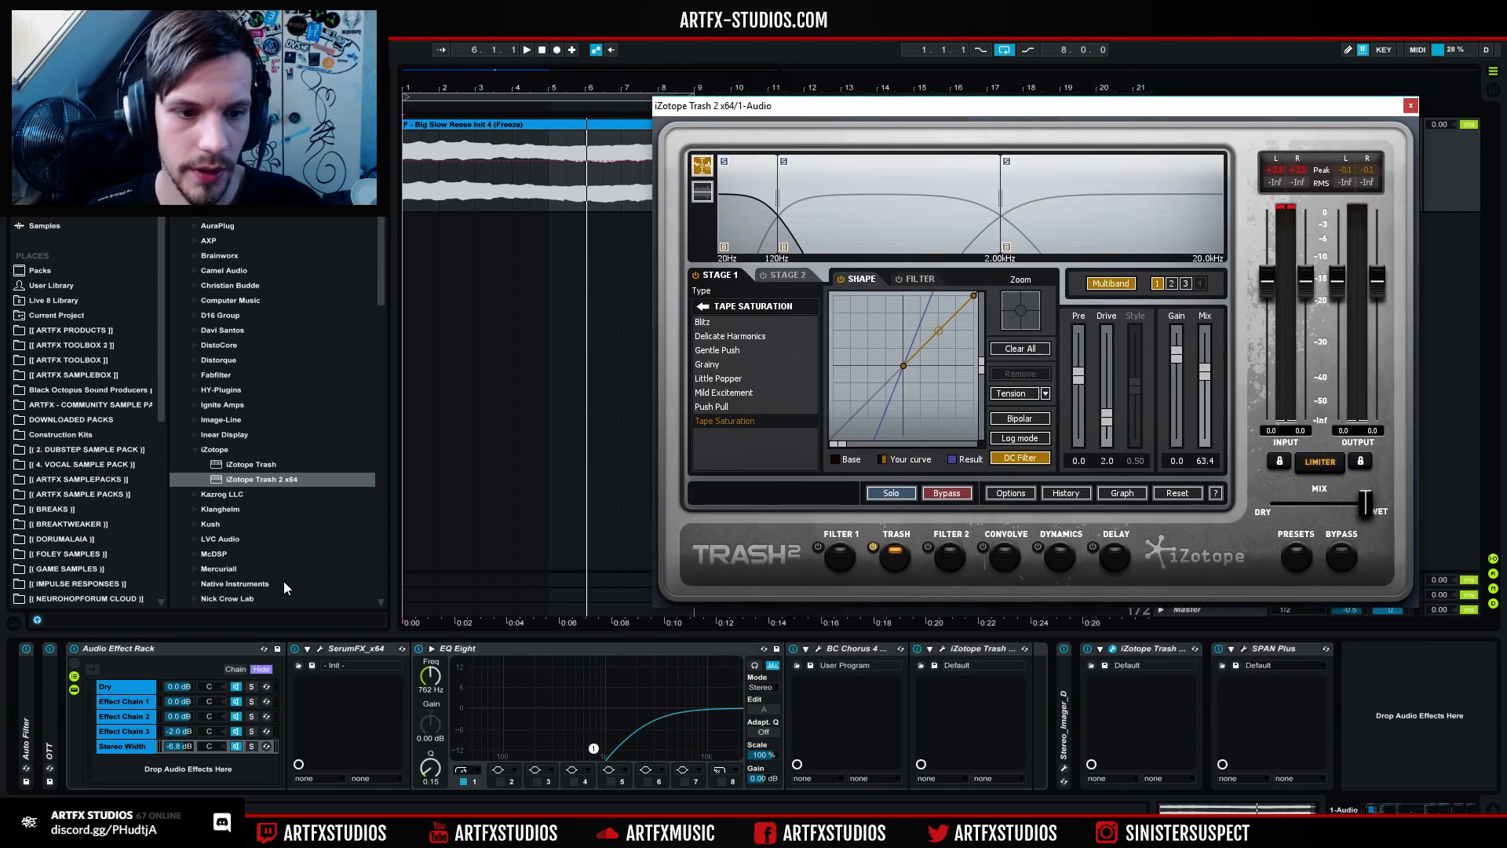
click(55, 151)
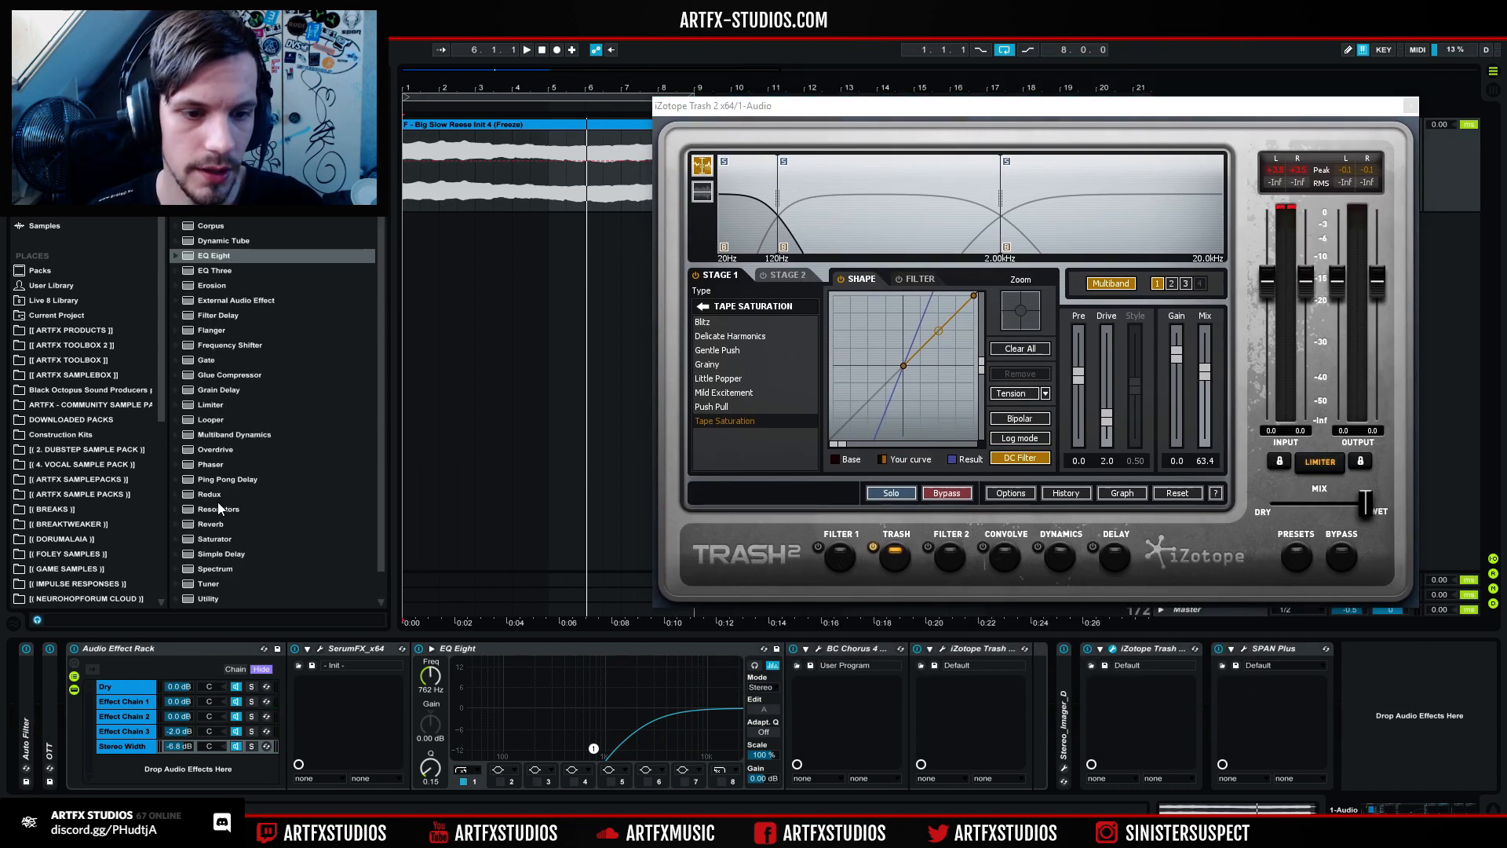
scroll(221, 508, down, 2)
mouse_move(207, 573)
mouse_down()
mouse_move(809, 631)
mouse_move(1093, 694)
mouse_up()
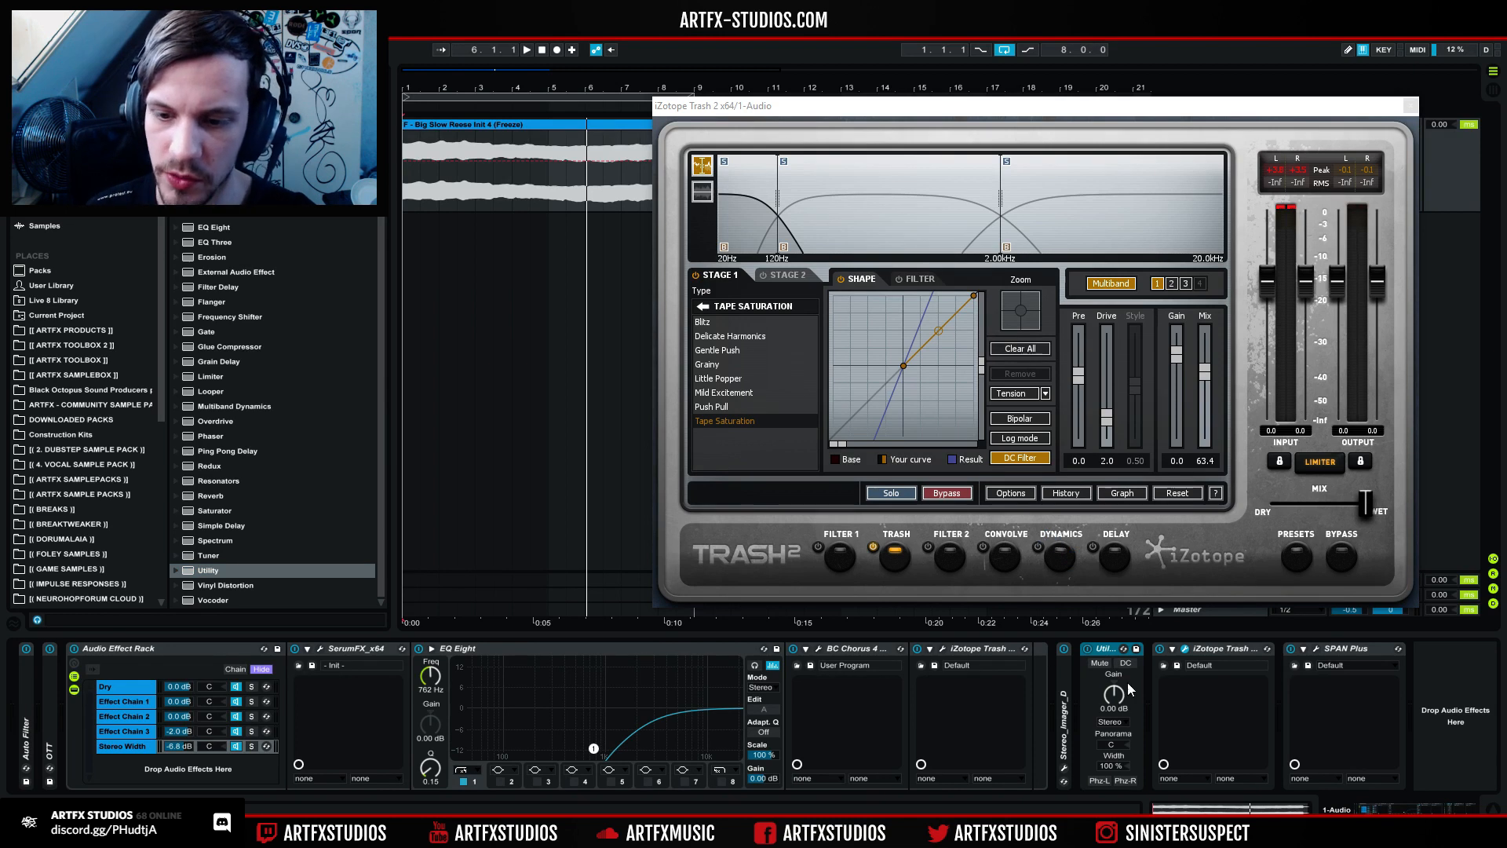
text(-5)
key(space)
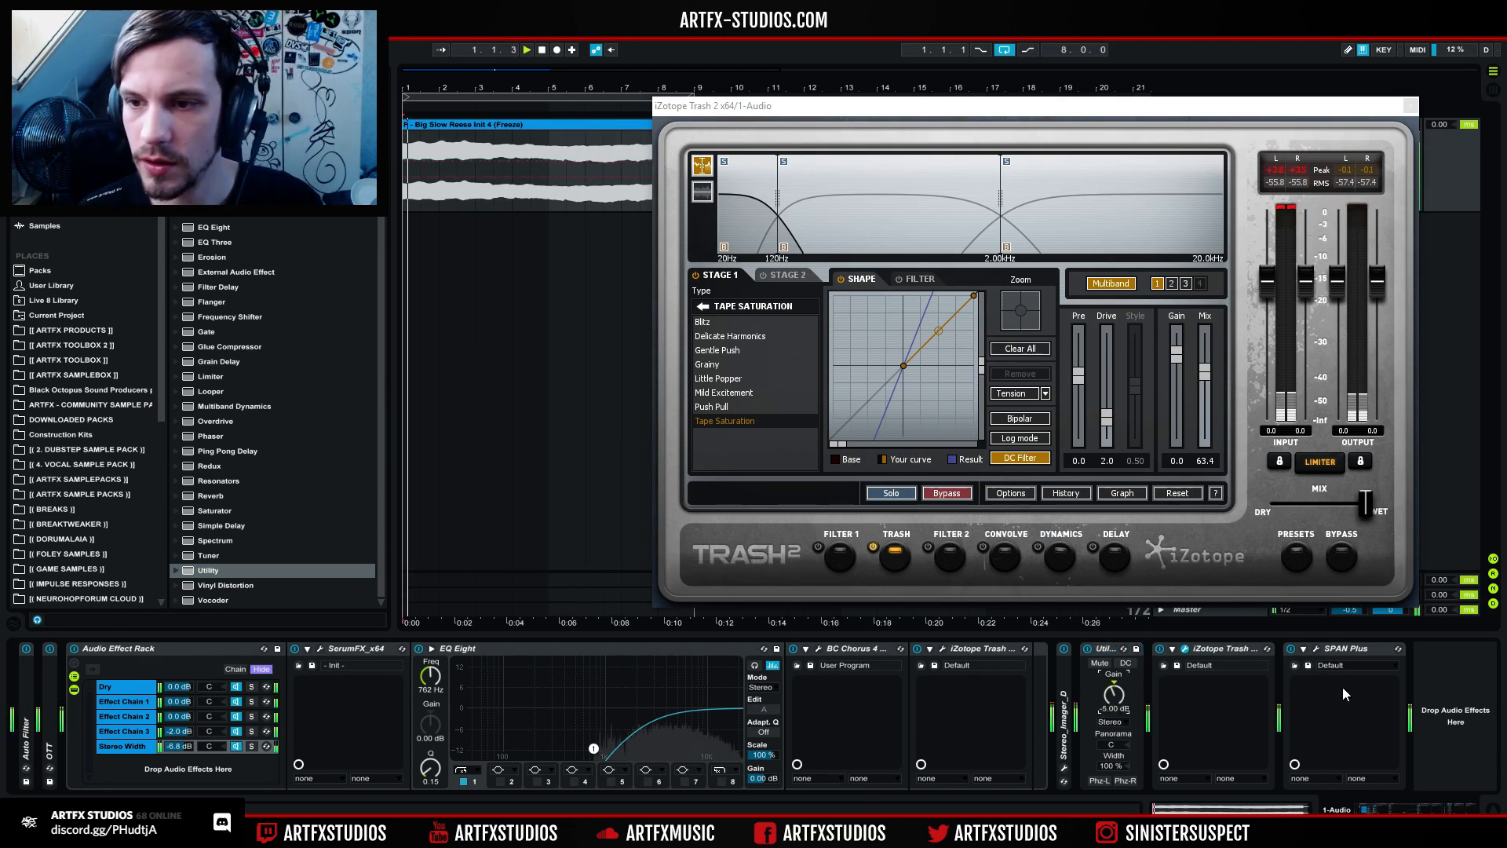
key(space)
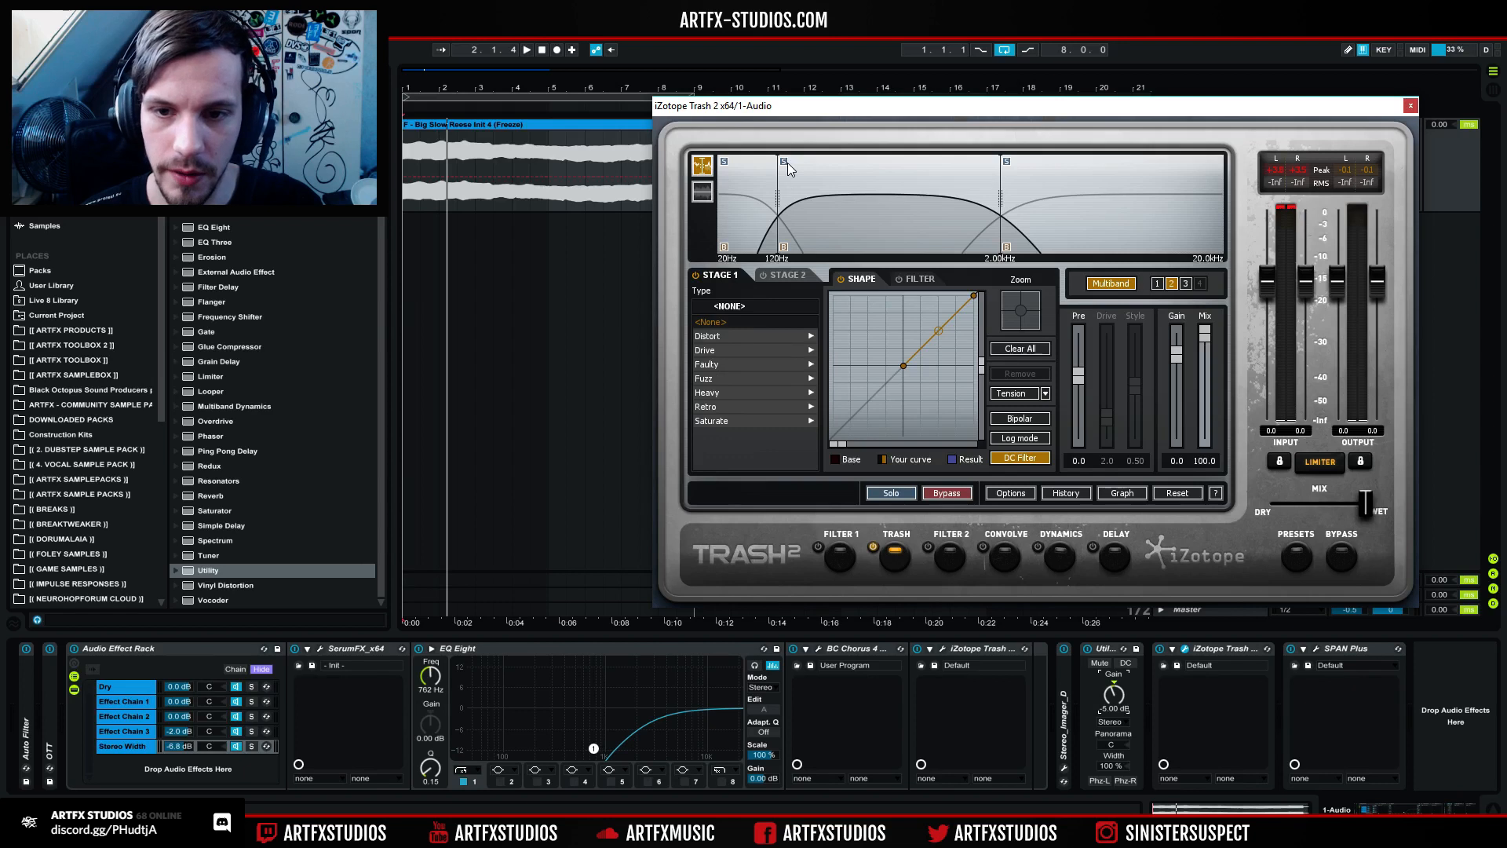
Step: Lower the crossover between bands 2 and 3 to 1.27 kHz while the loop plays
key(space)
drag(1000, 192, 946, 208)
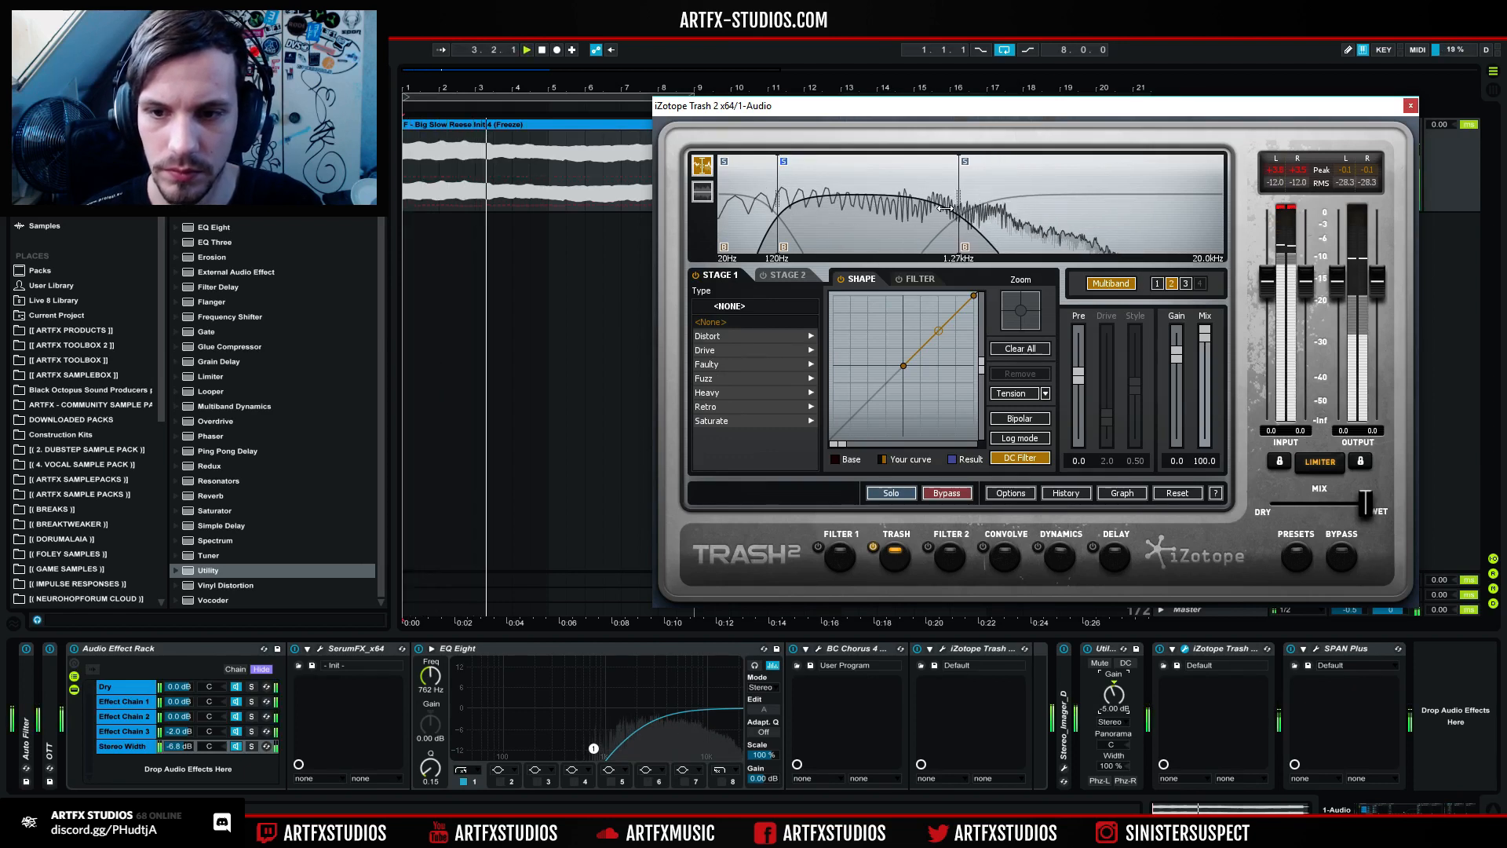
Step: Try Capacity from the Drive category on band 2's Stage 1 and audition it with the mix at 30.6
click(710, 336)
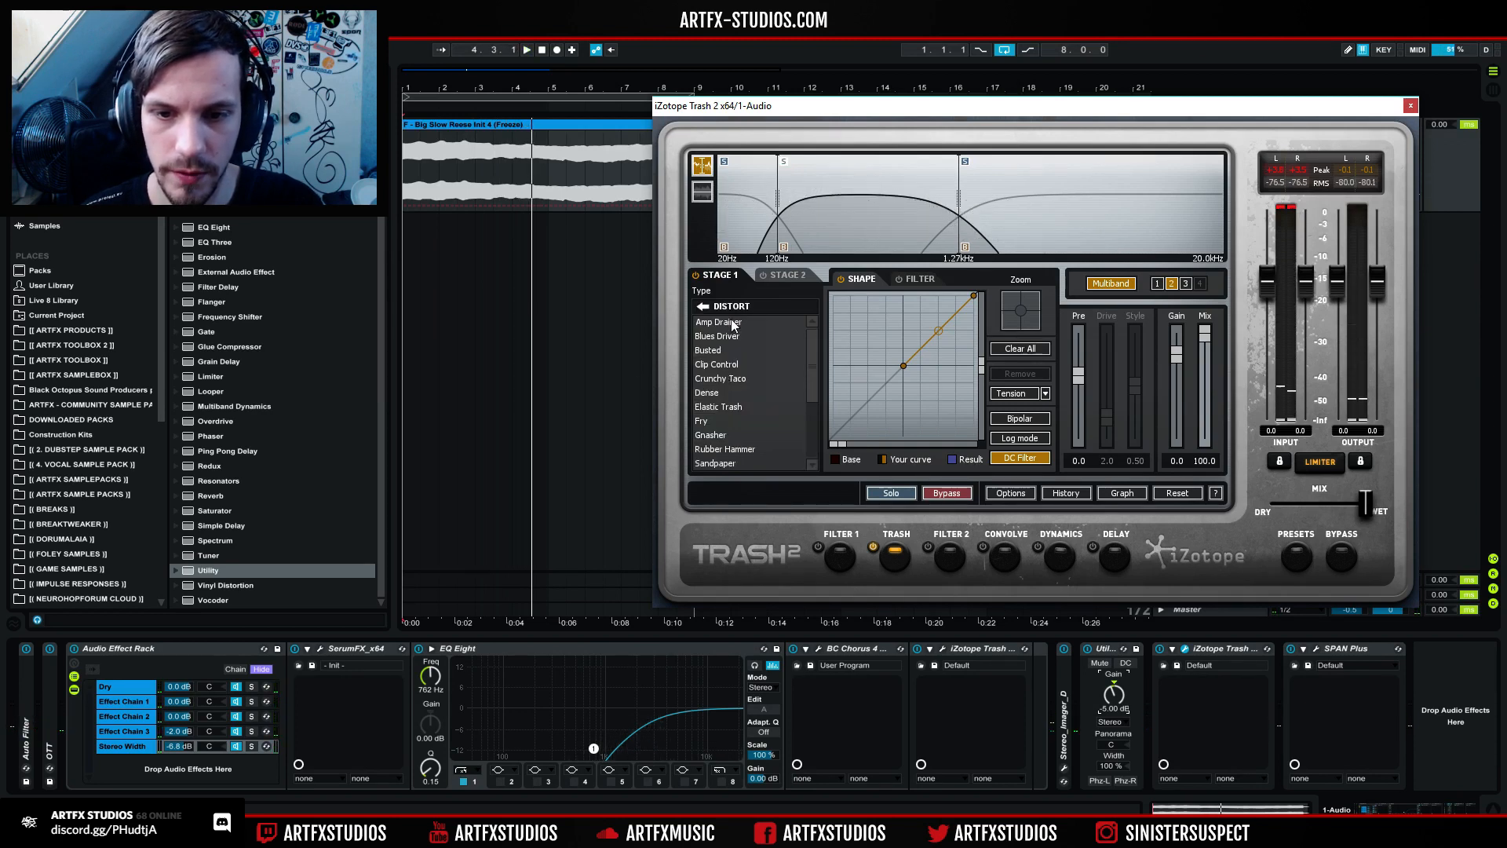
click(697, 304)
click(726, 351)
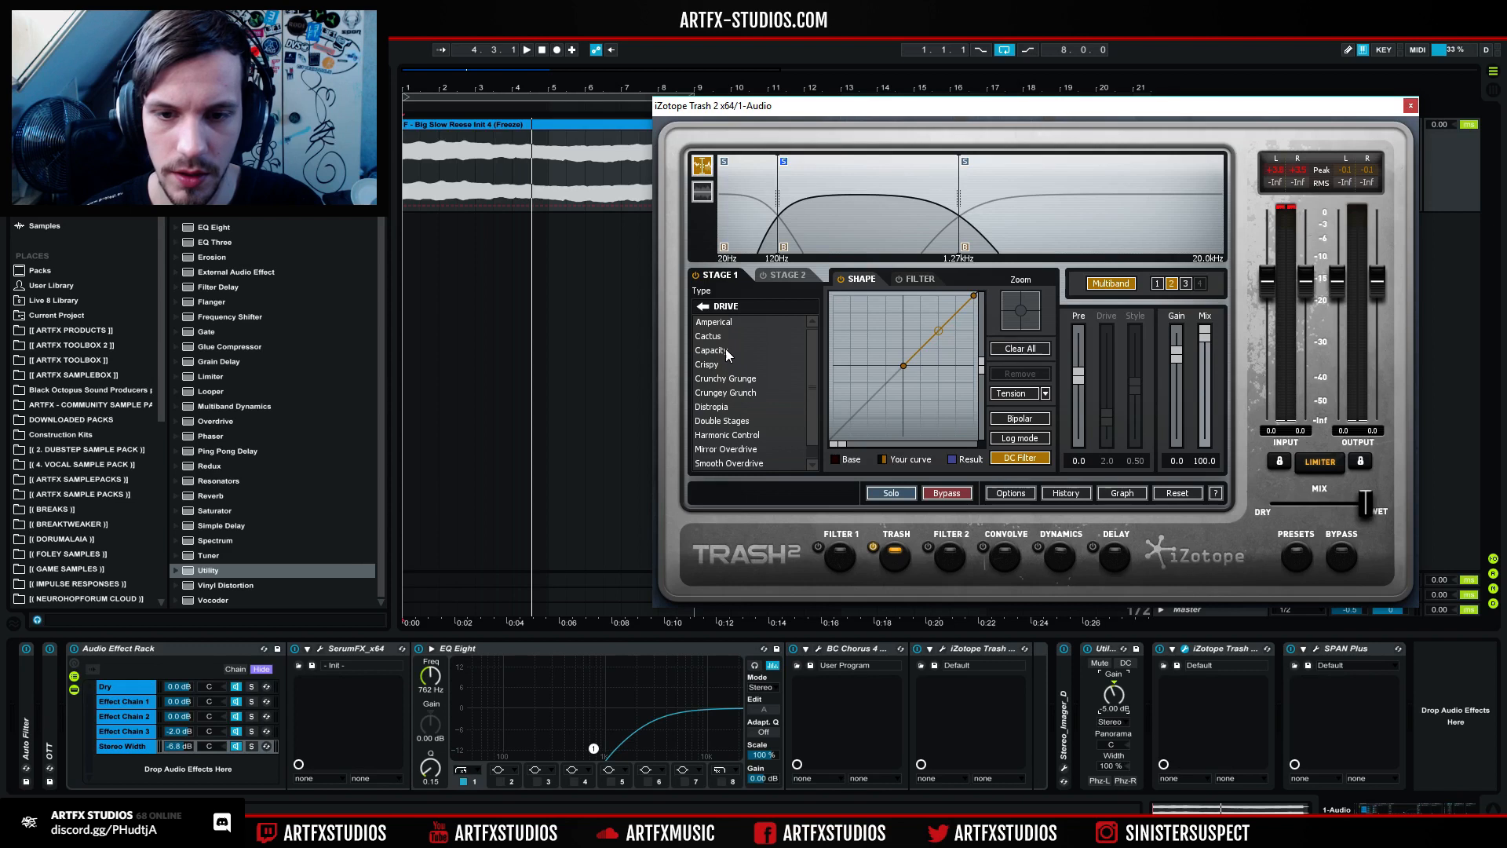
click(725, 350)
key(space)
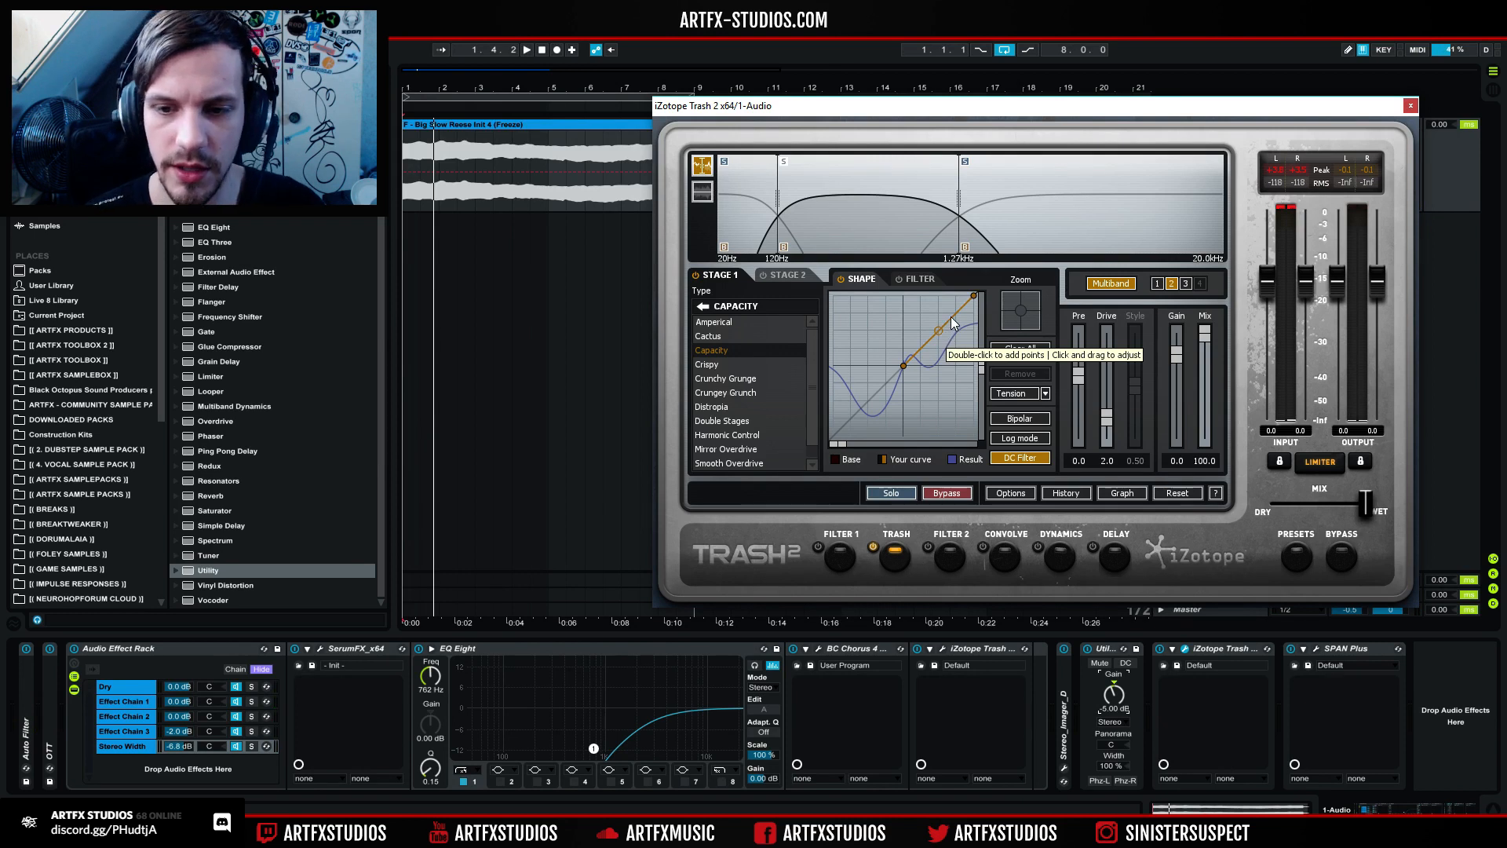
key(space)
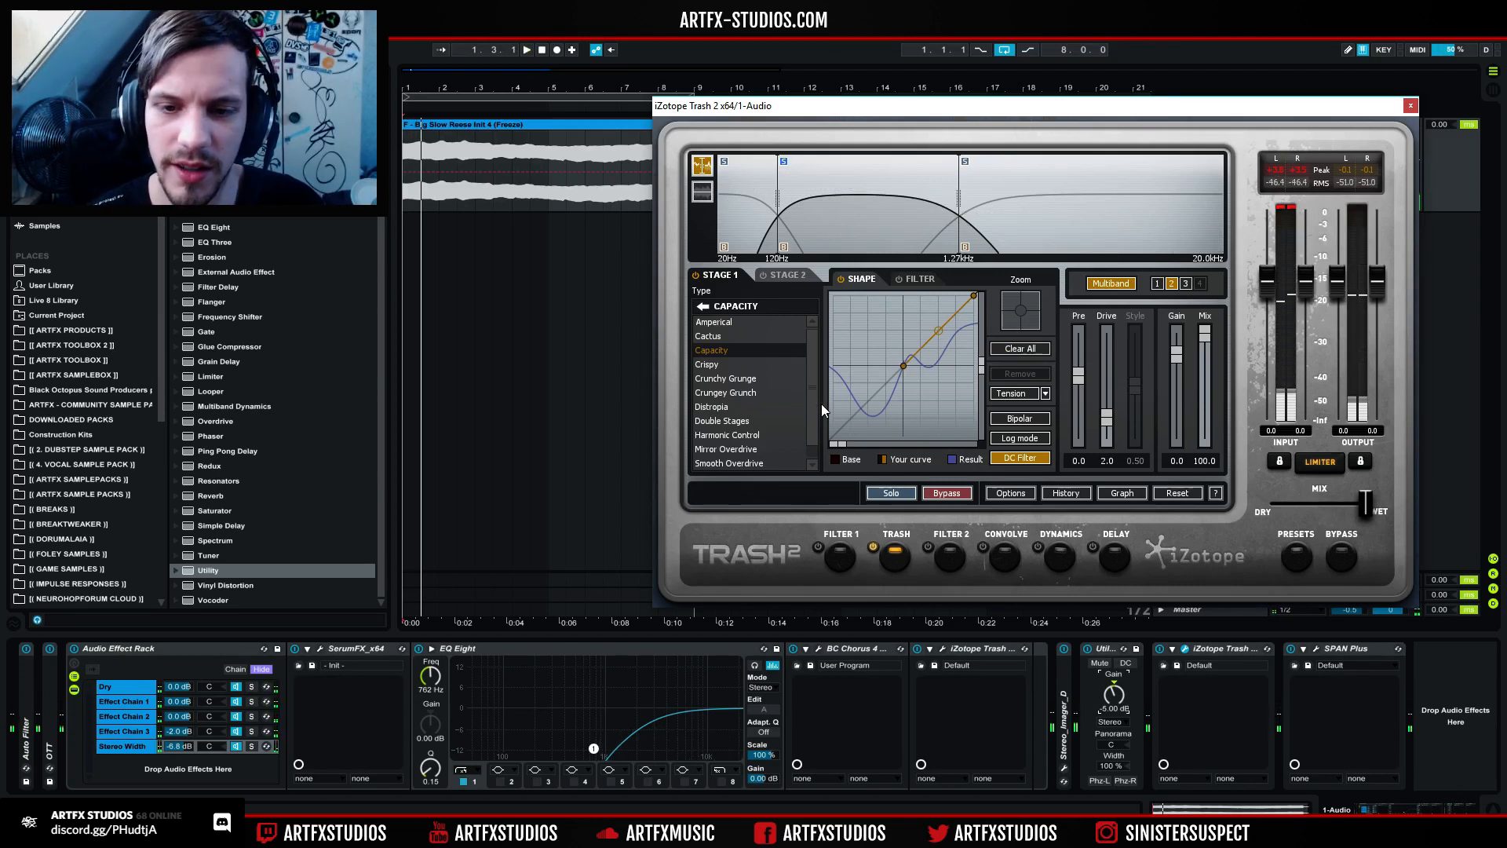
drag(1182, 427, 1204, 409)
key(space)
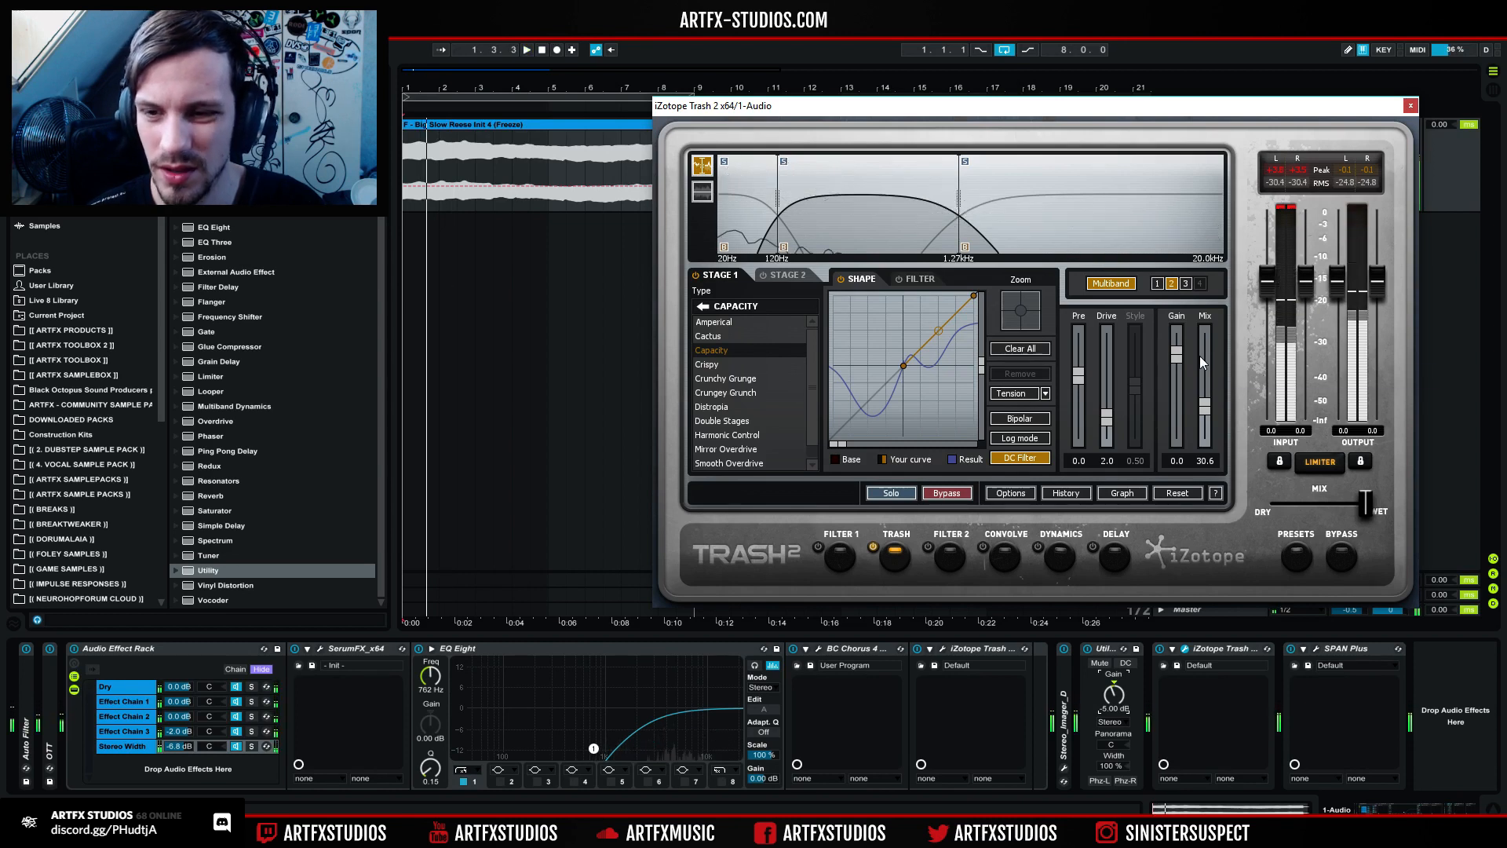
Step: Set band 2's Stage 1 to Double Stages and play the loop with the mix at 100
click(727, 421)
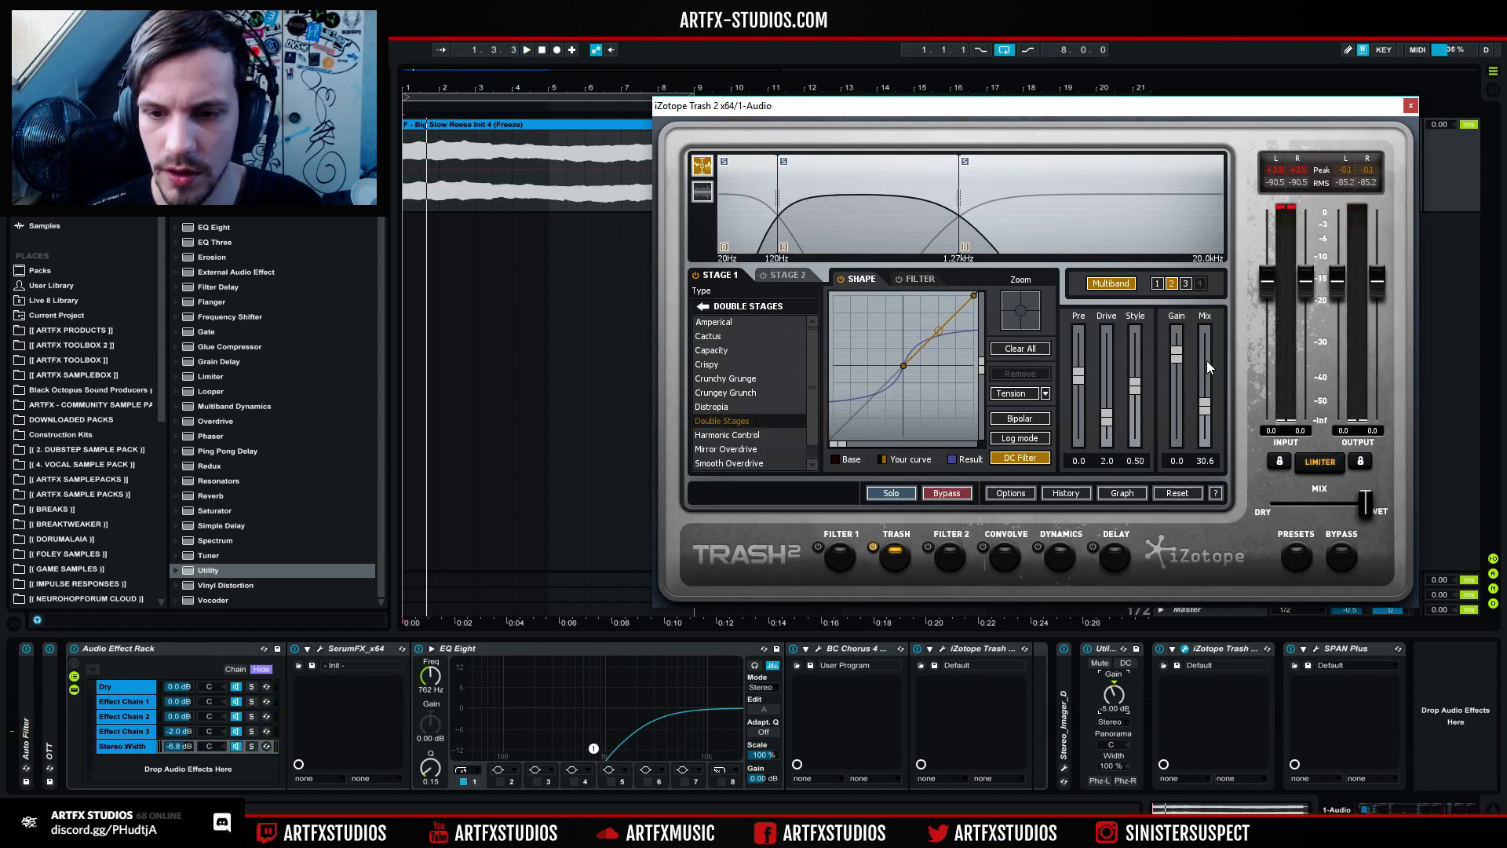
drag(1207, 411, 1248, 270)
key(space)
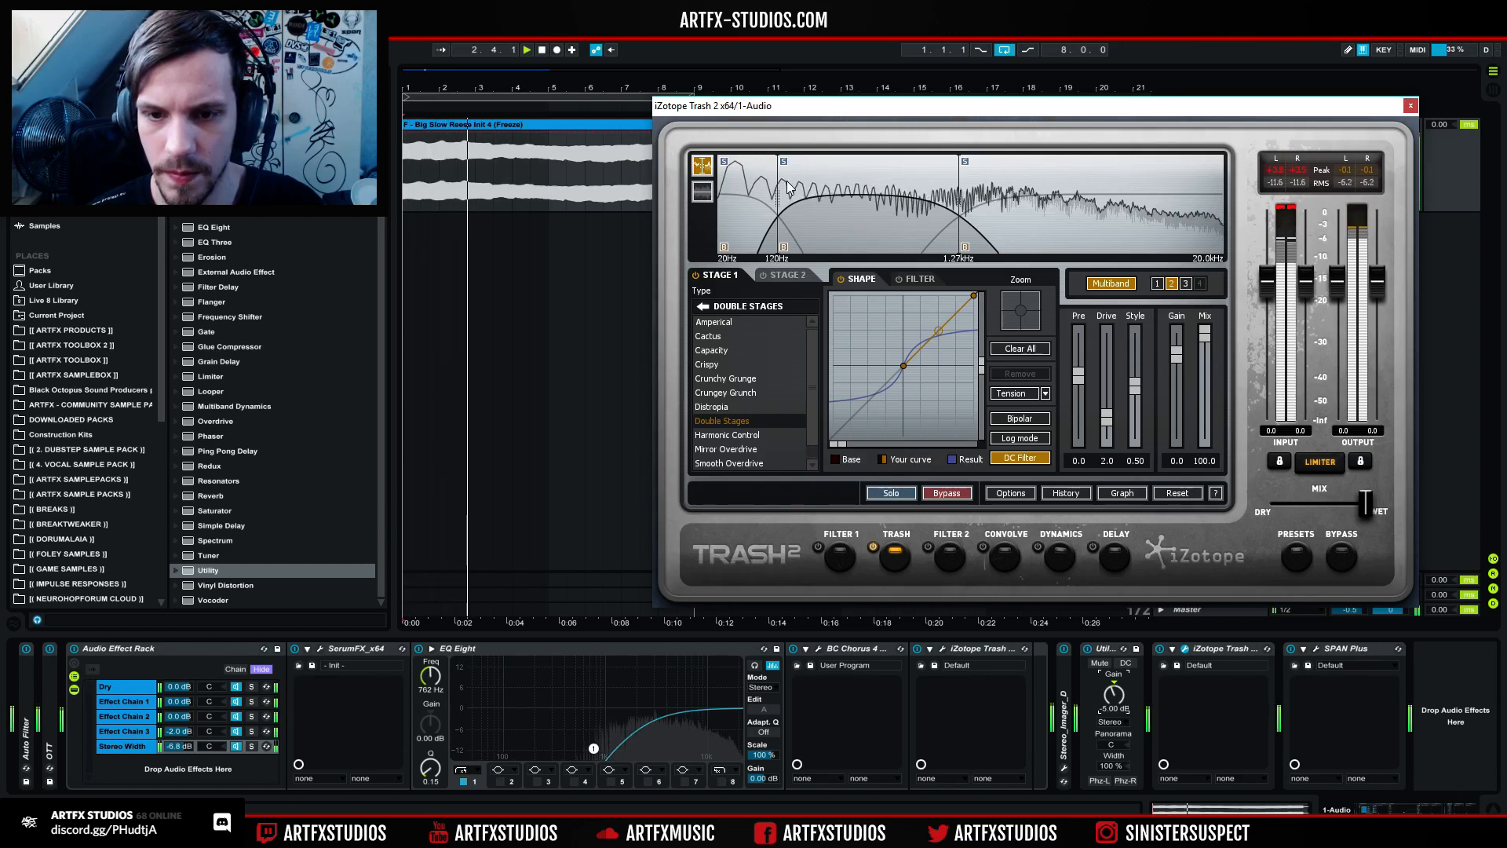
click(783, 247)
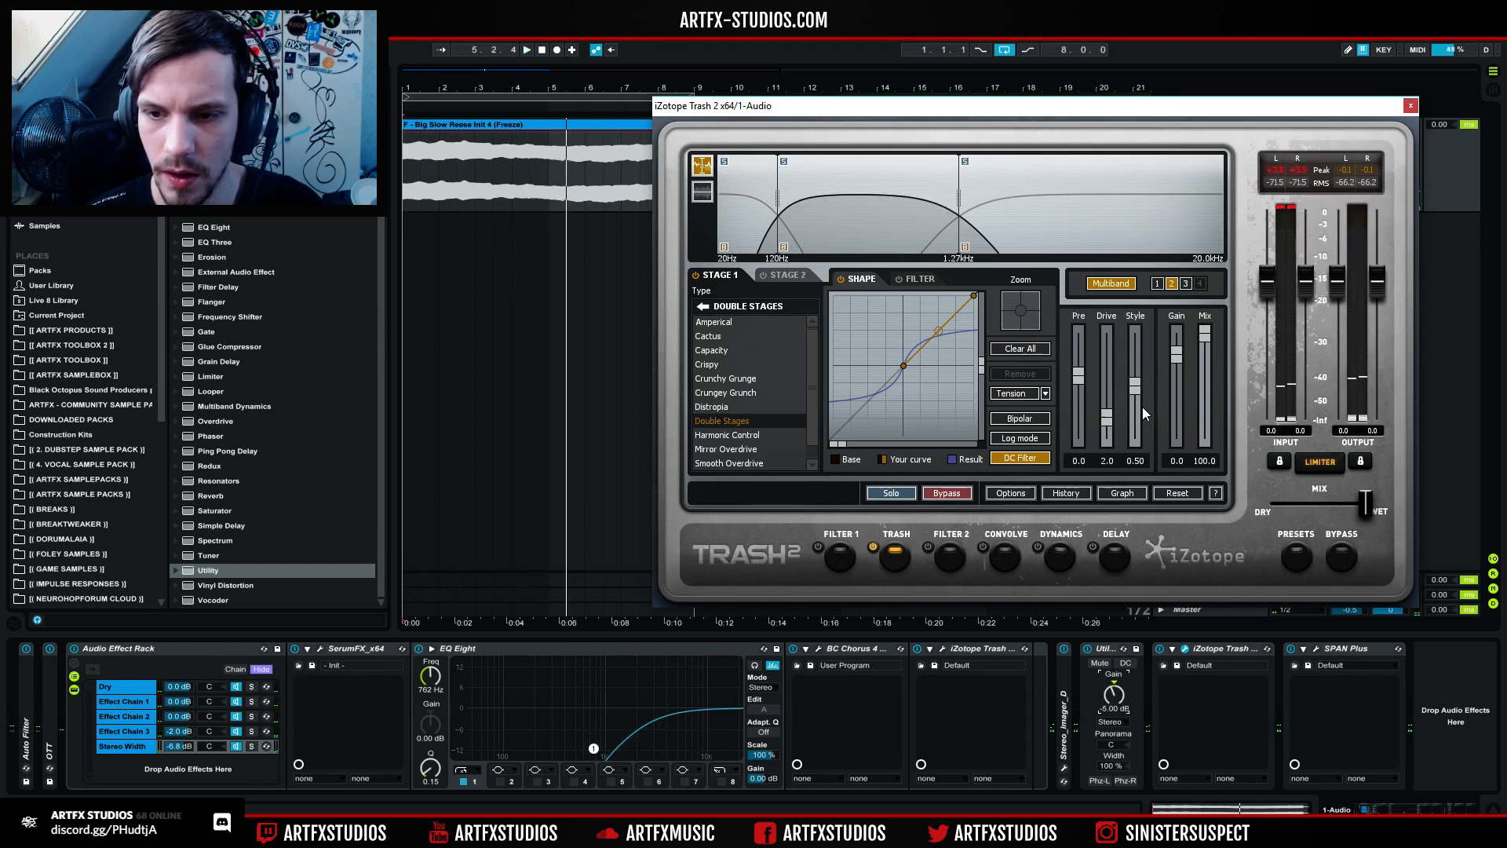
Step: Adjust band 2's Double Stages to style 0.68, mix 44.0 and drive 2.4 while auditioning the loop
drag(1136, 385, 1174, 291)
key(space)
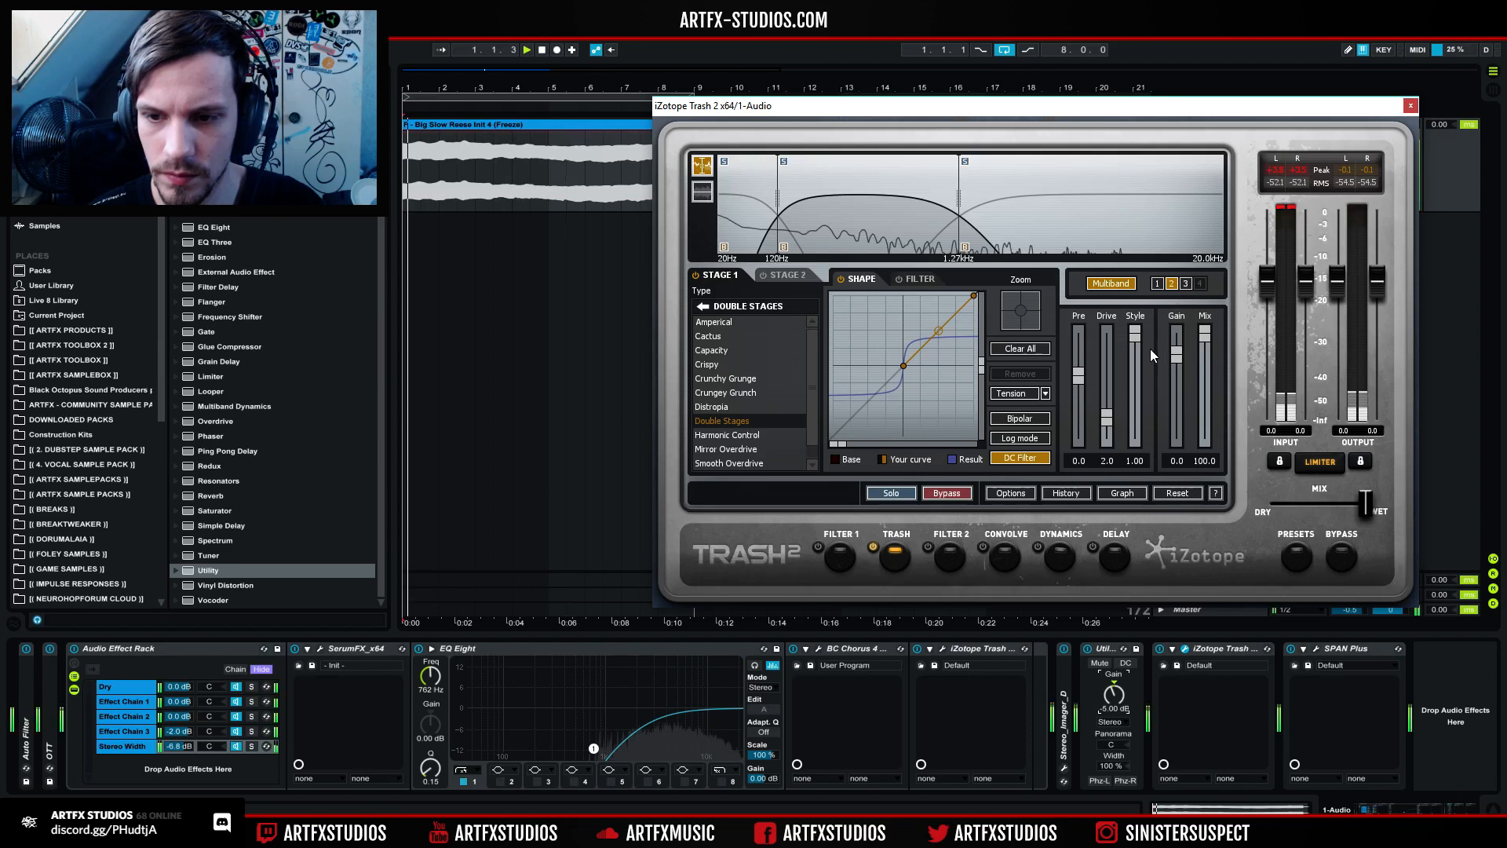
drag(1134, 346, 1134, 370)
drag(1205, 338, 1202, 389)
mouse_move(1108, 416)
mouse_down()
mouse_move(1107, 382)
mouse_move(1109, 409)
mouse_up()
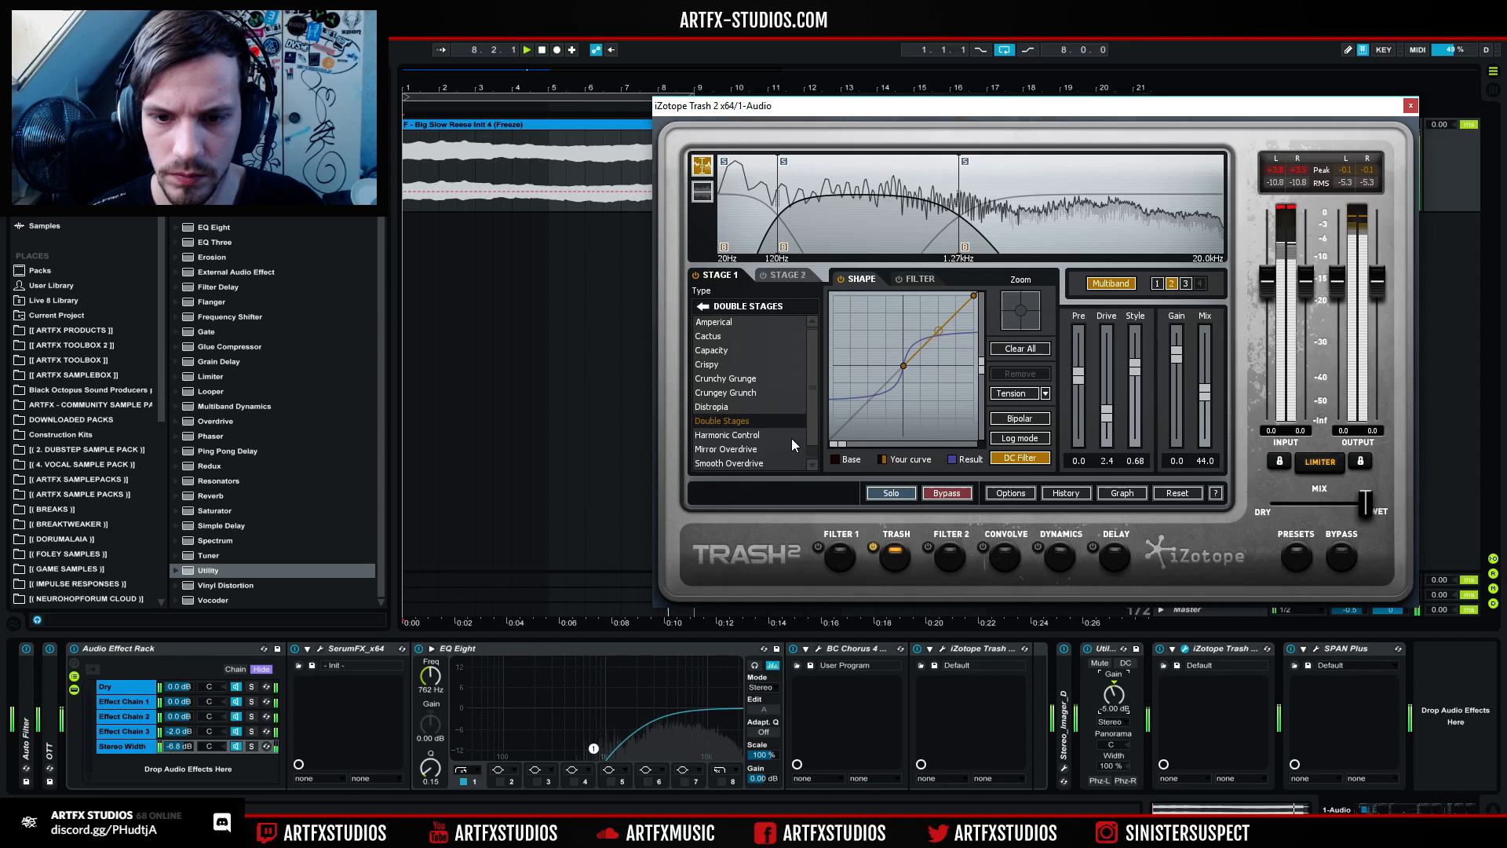
Step: Set band 3's Stage 1 to Clip Control from the Distort category and its mix to 34.3 while playing the loop
click(992, 171)
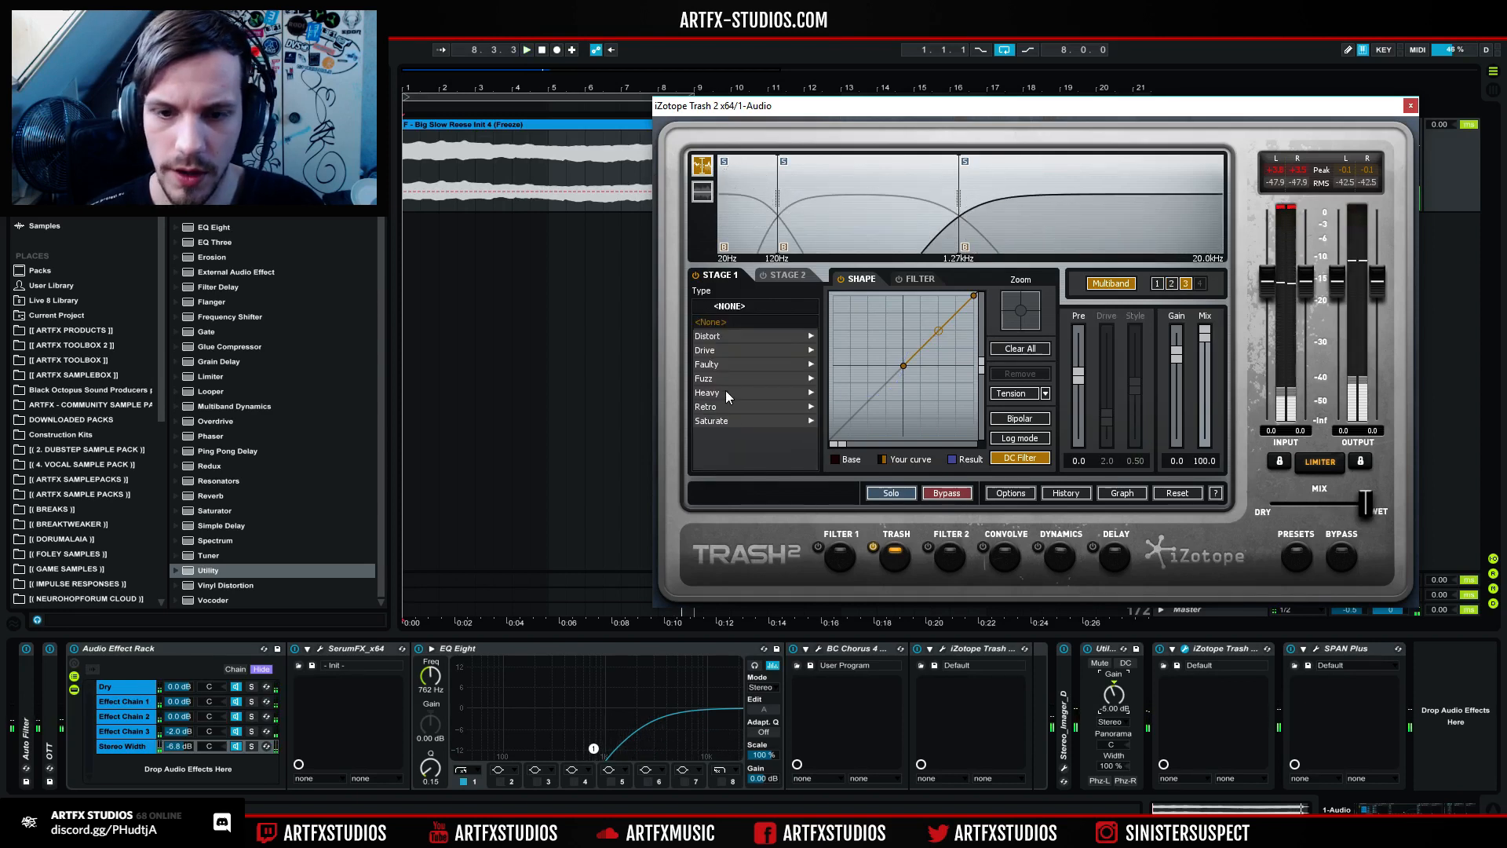
click(724, 422)
click(703, 307)
click(705, 339)
click(730, 363)
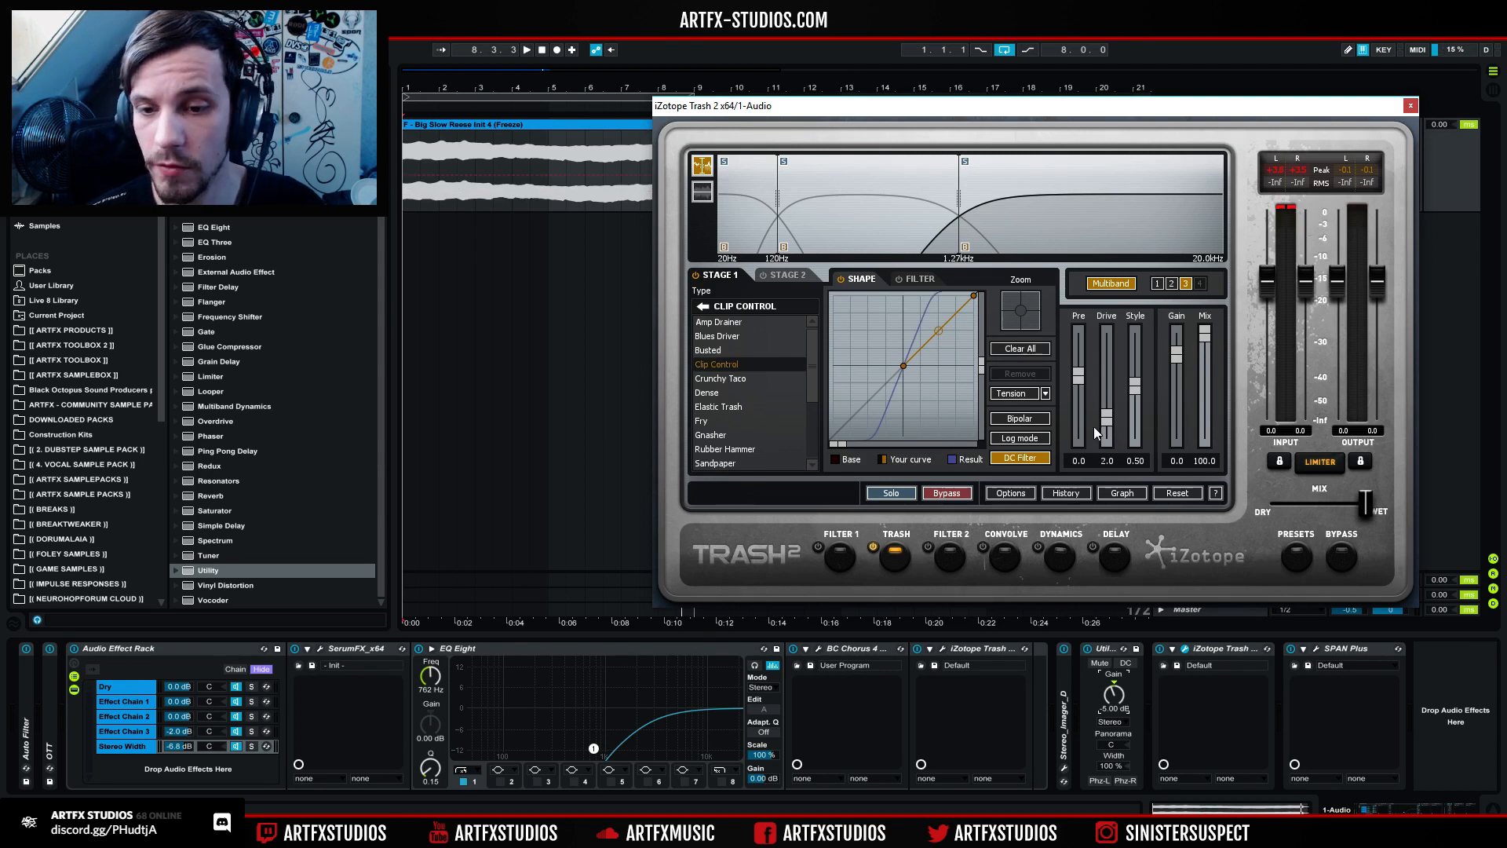
key(space)
drag(1203, 420, 1209, 402)
key(space)
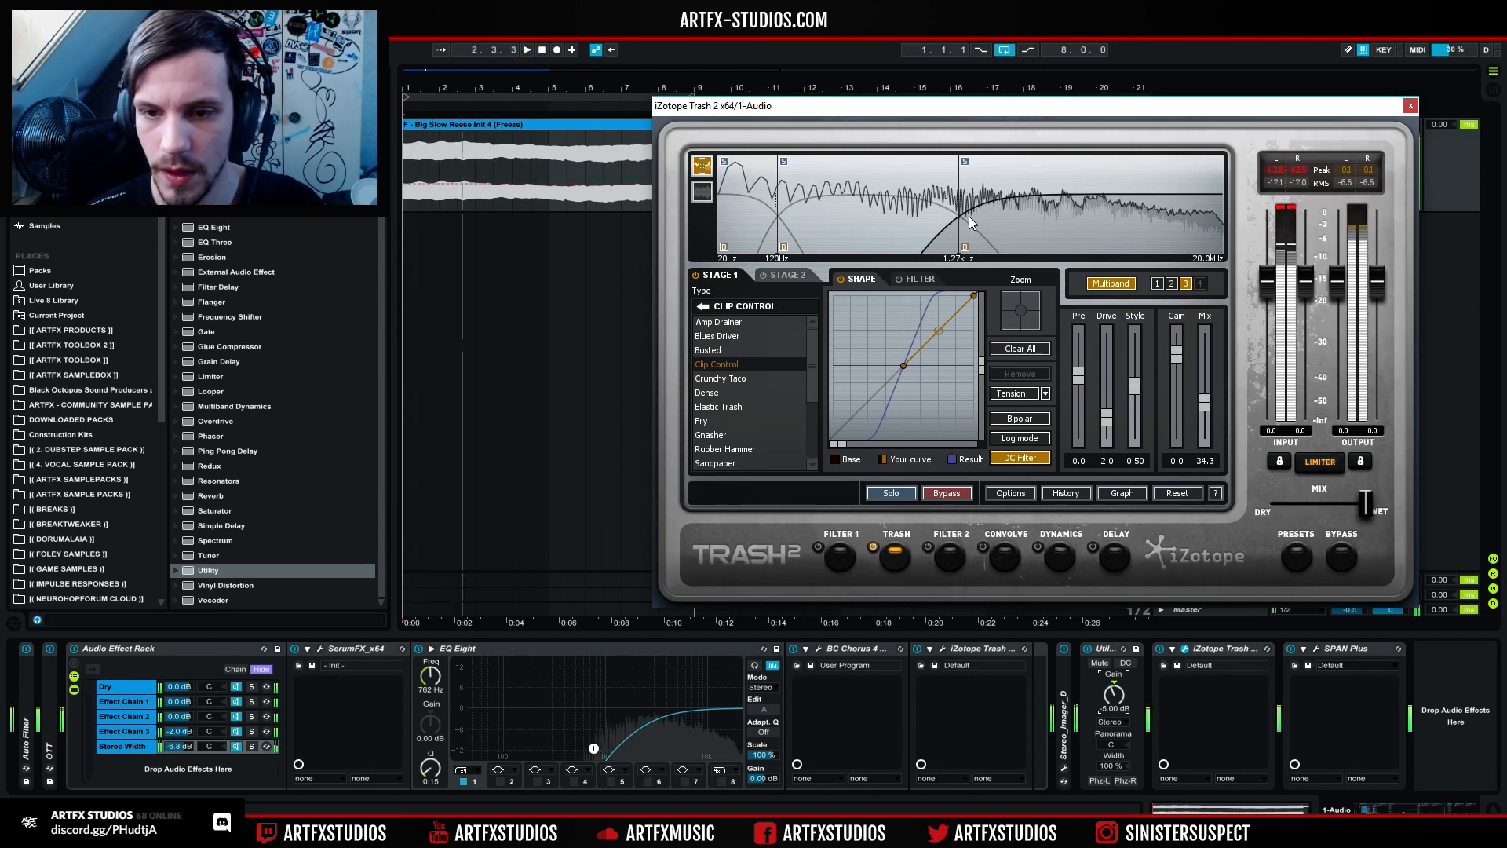
Step: Enable Stage 2 on band 2, audition several Distort types on the playing loop and choose Elastic Trash
click(794, 179)
click(783, 161)
click(774, 275)
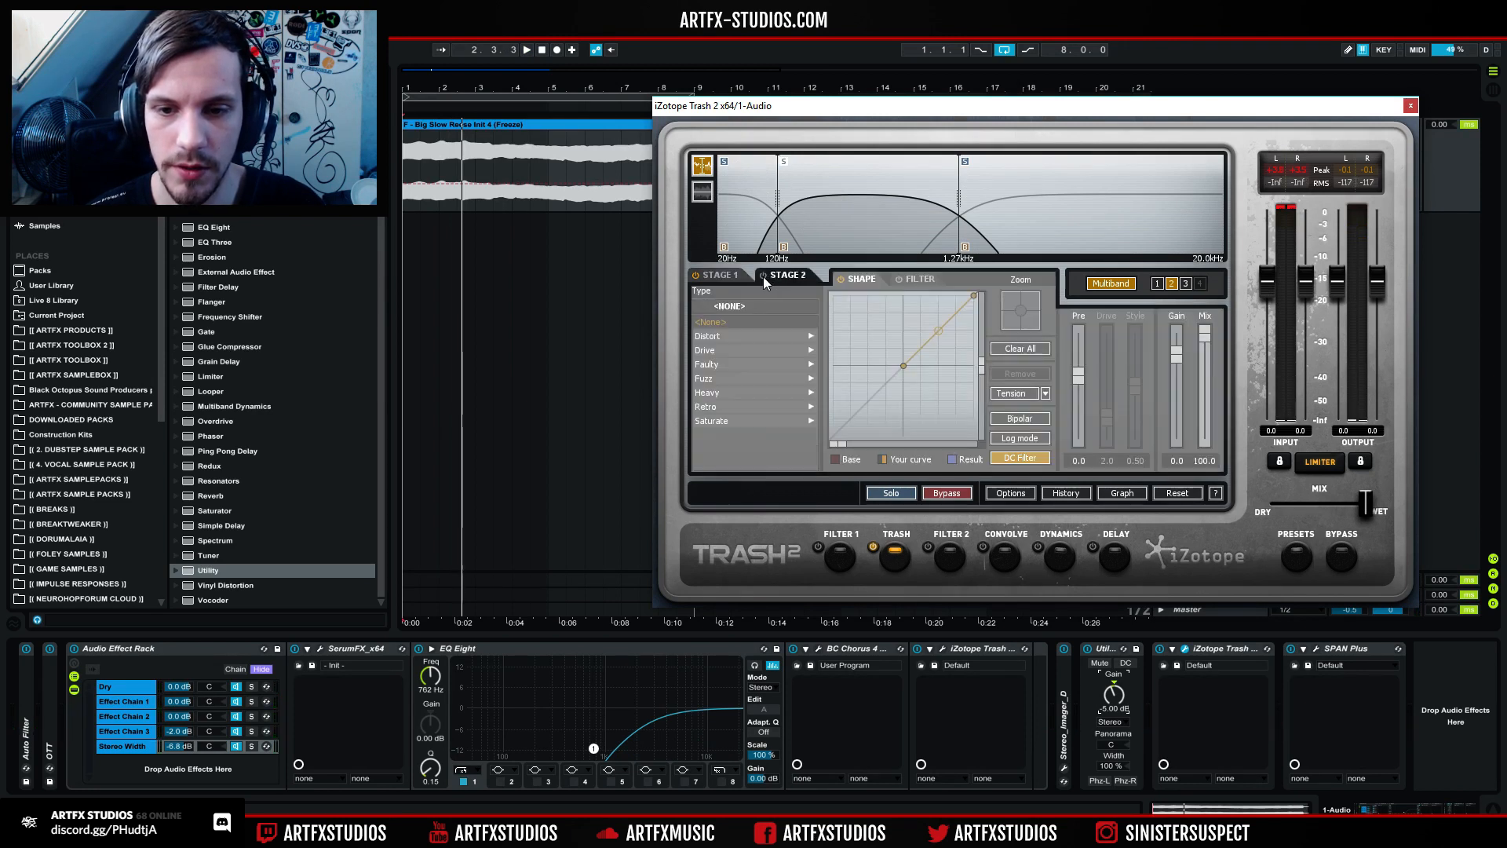
click(712, 339)
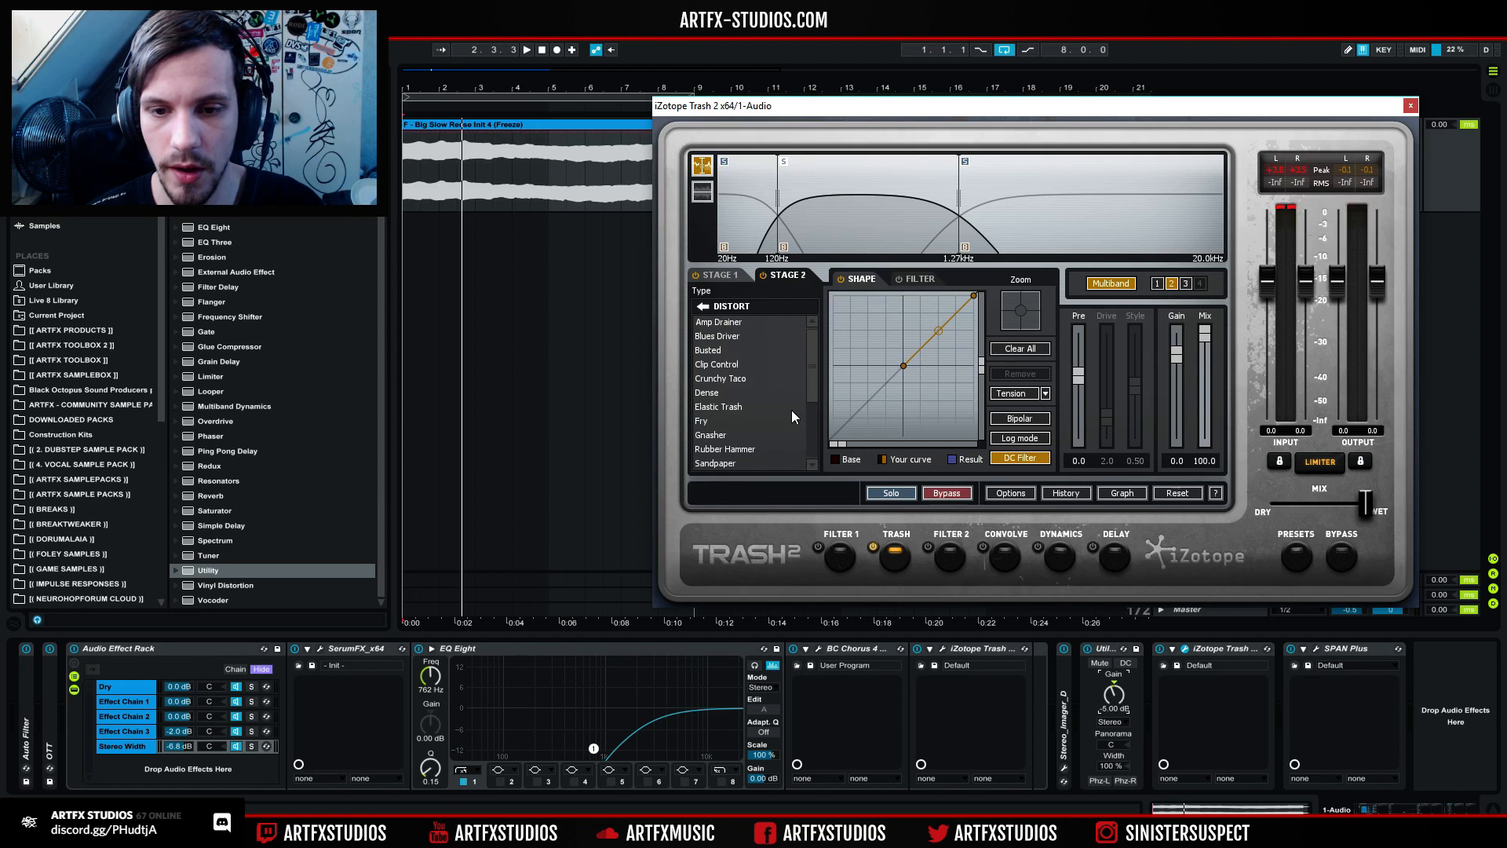
key(space)
click(717, 463)
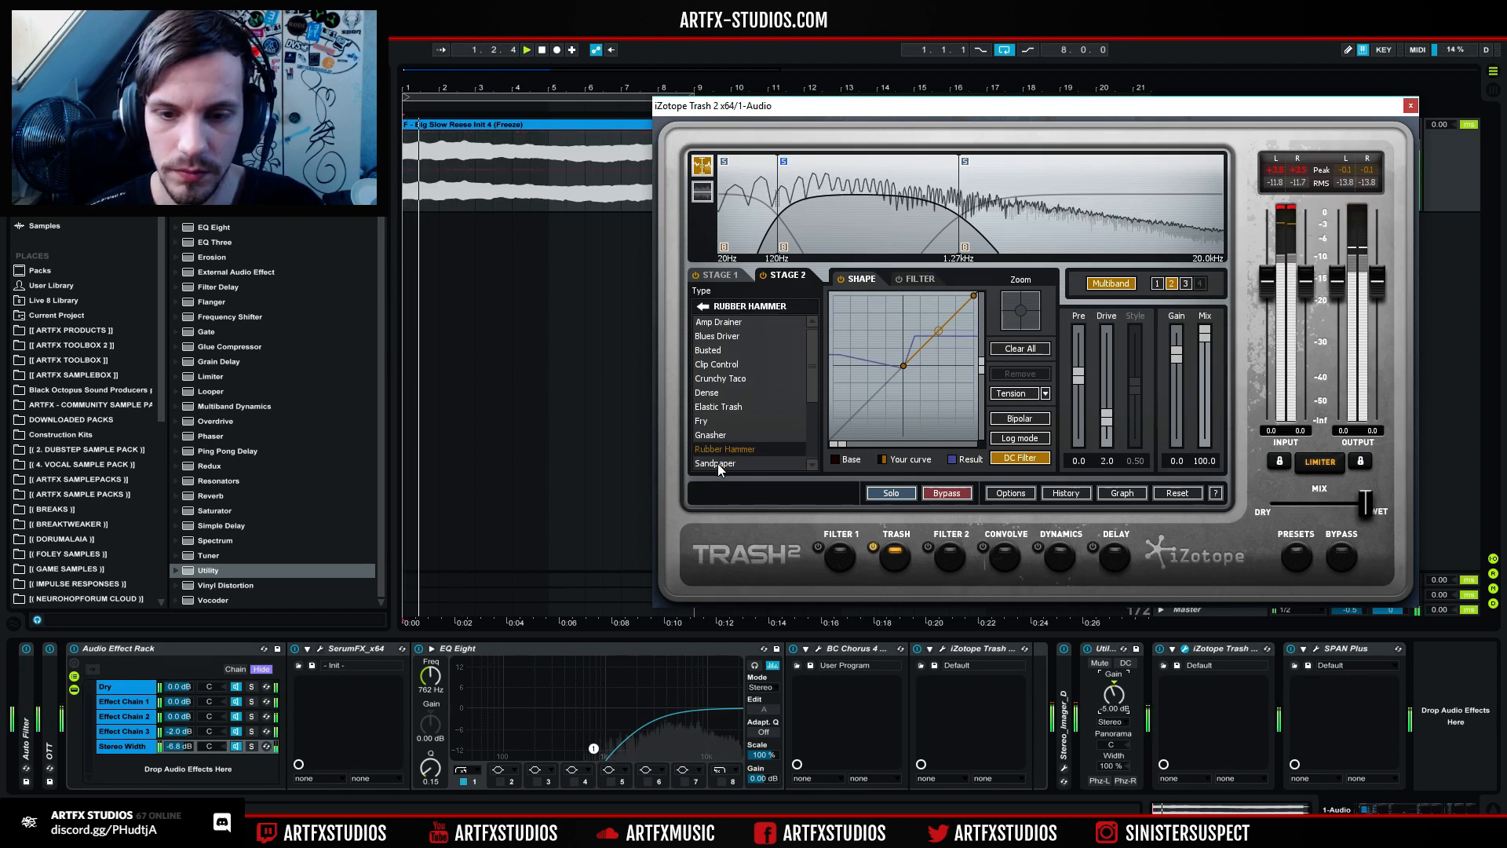
click(726, 364)
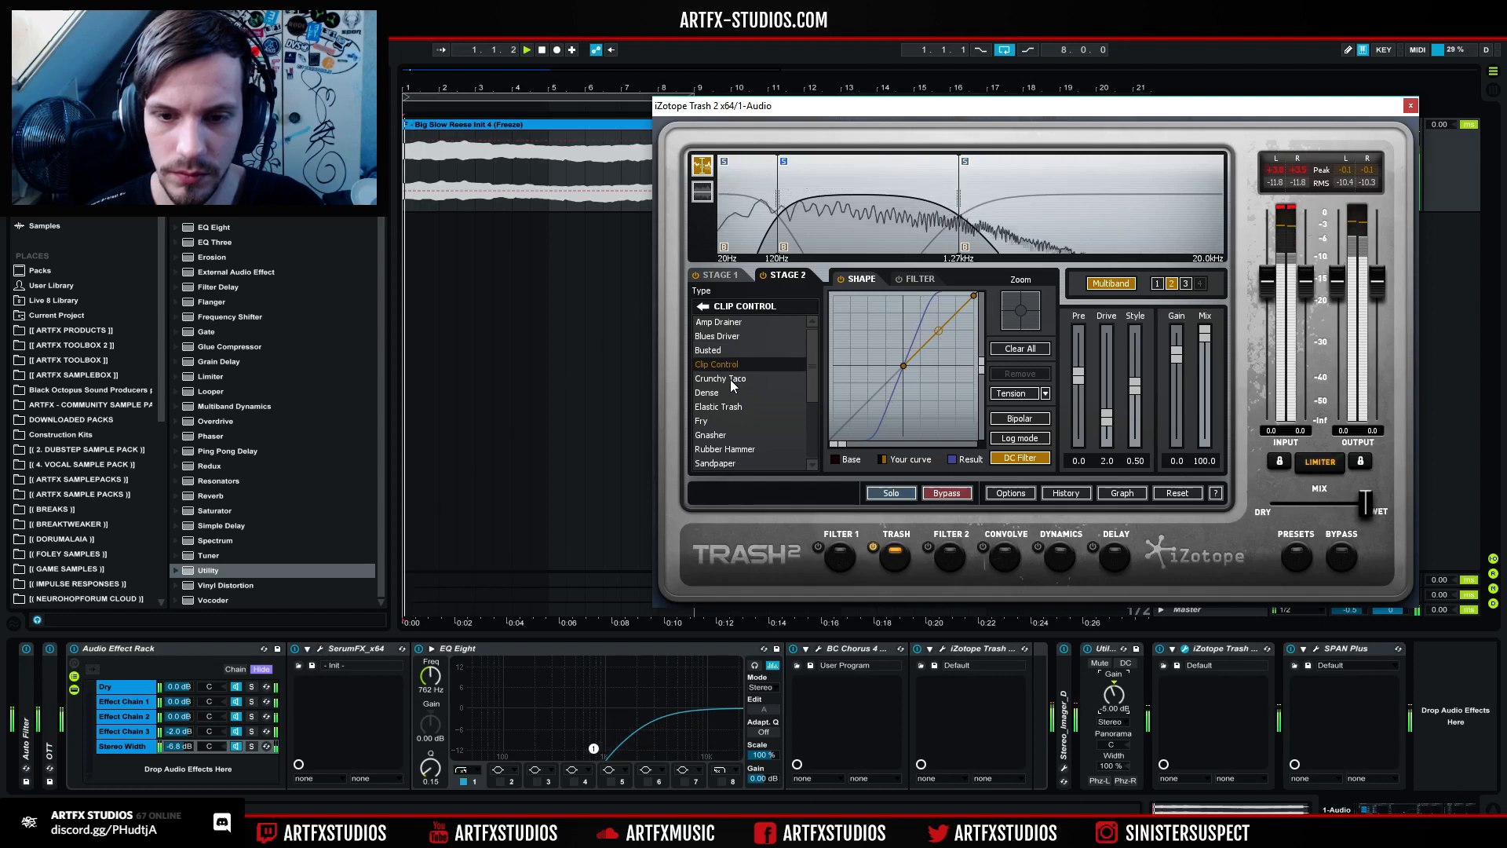
click(712, 406)
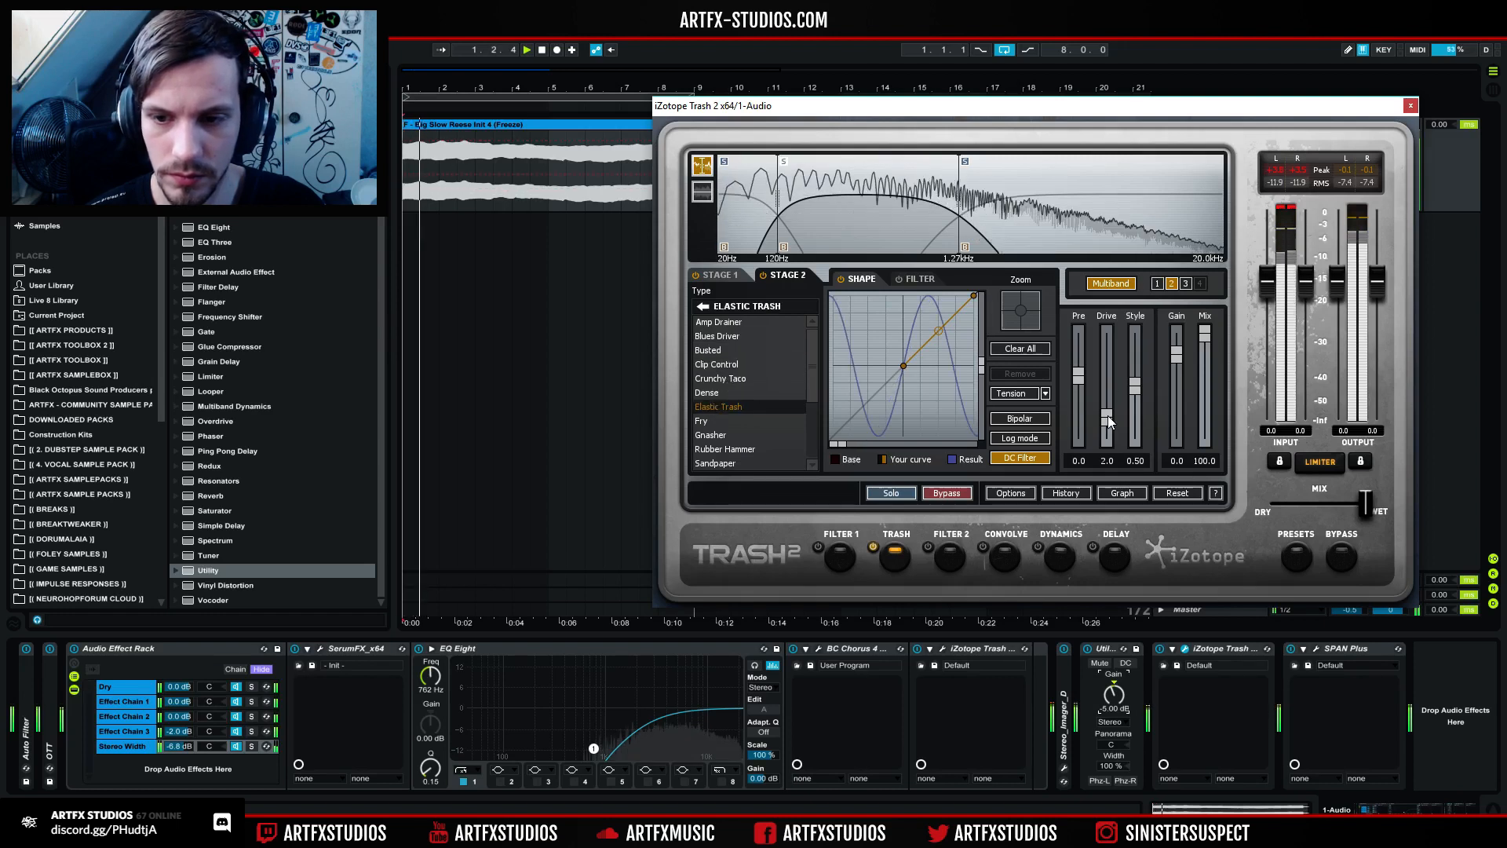
Step: Set band 2's Elastic Trash to style 0.46 and mix 39.6
drag(1129, 406, 1135, 390)
drag(1201, 341, 1202, 409)
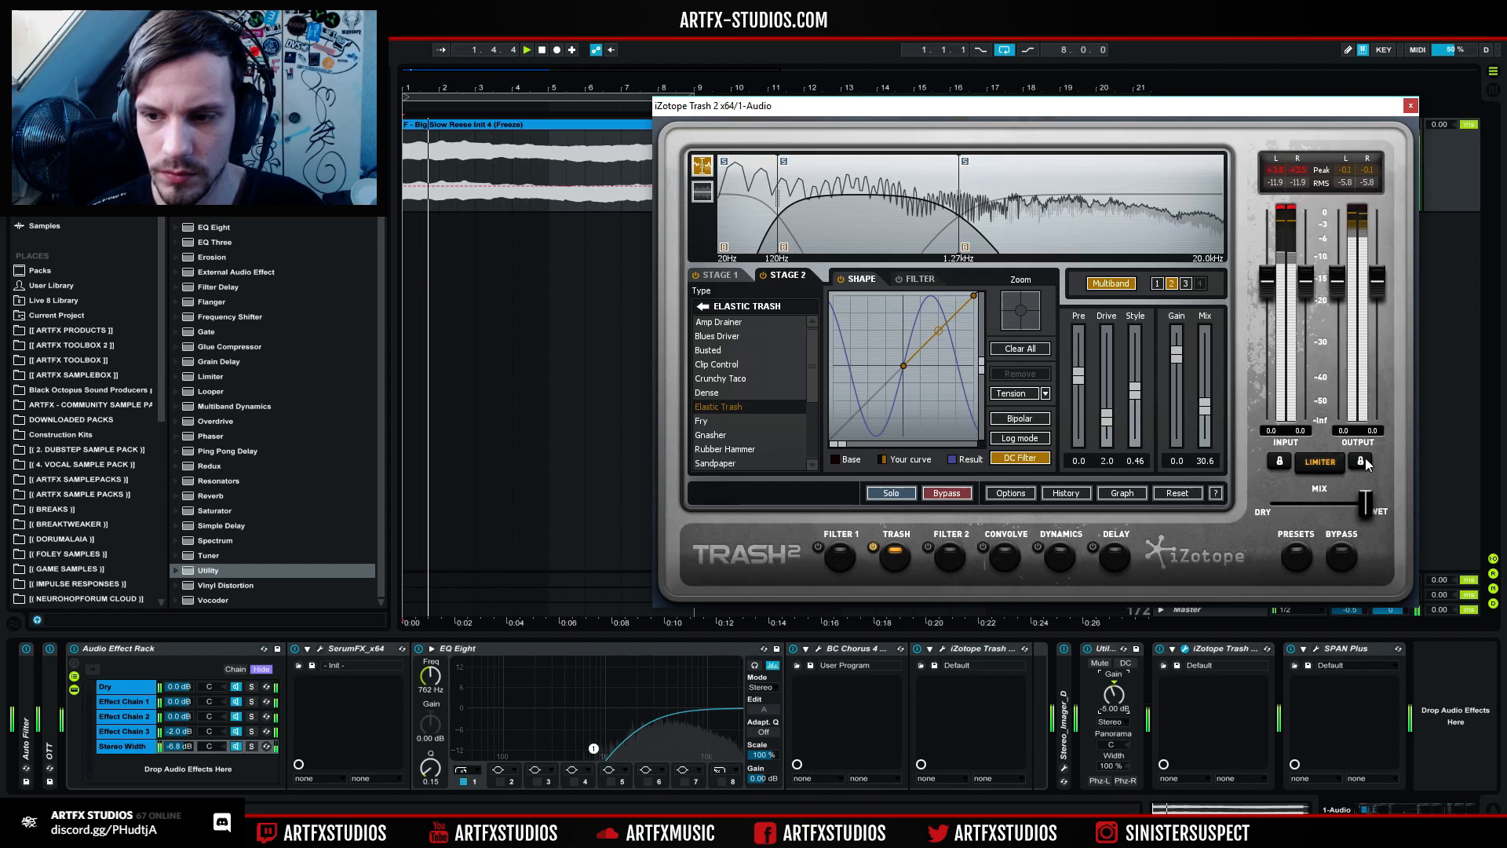
drag(1206, 405, 1209, 398)
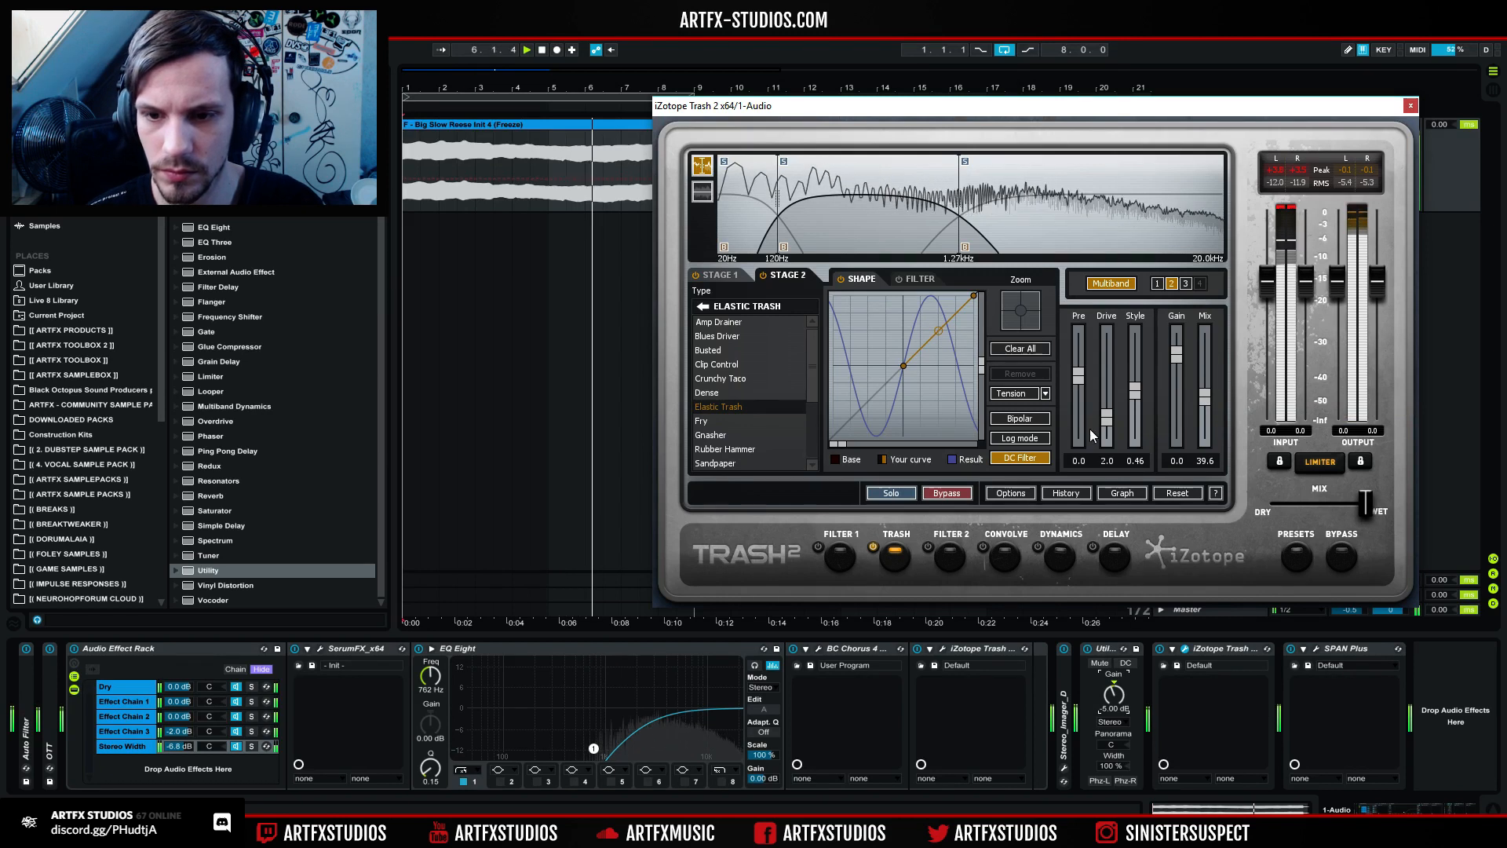
Step: Lower the upper node of band 2's Stage 2 filter to -2.6 dB and move it down in frequency while playing the loop
click(910, 278)
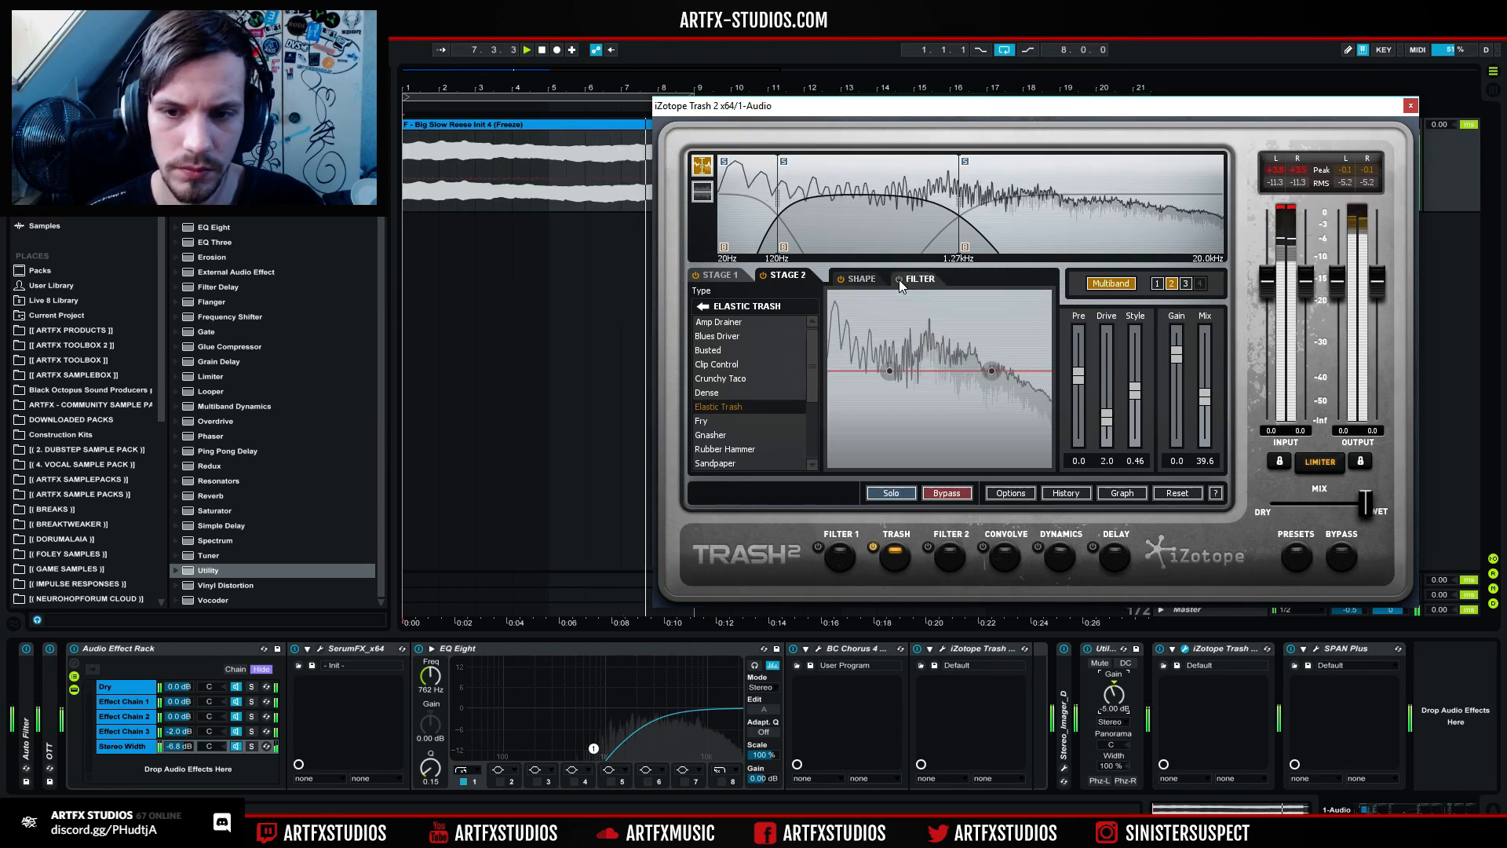
drag(991, 372, 955, 380)
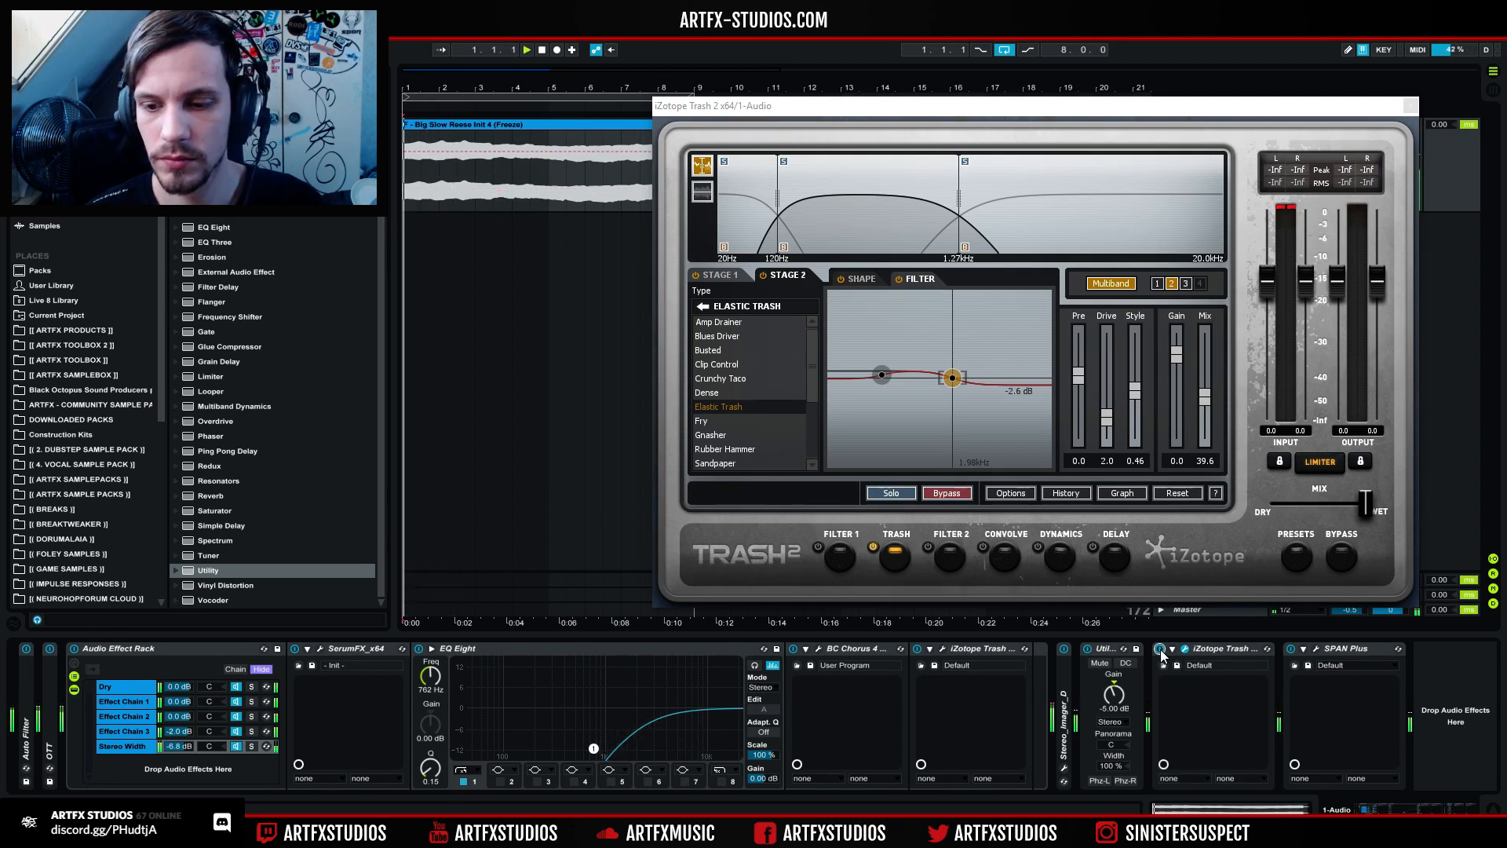
key(space)
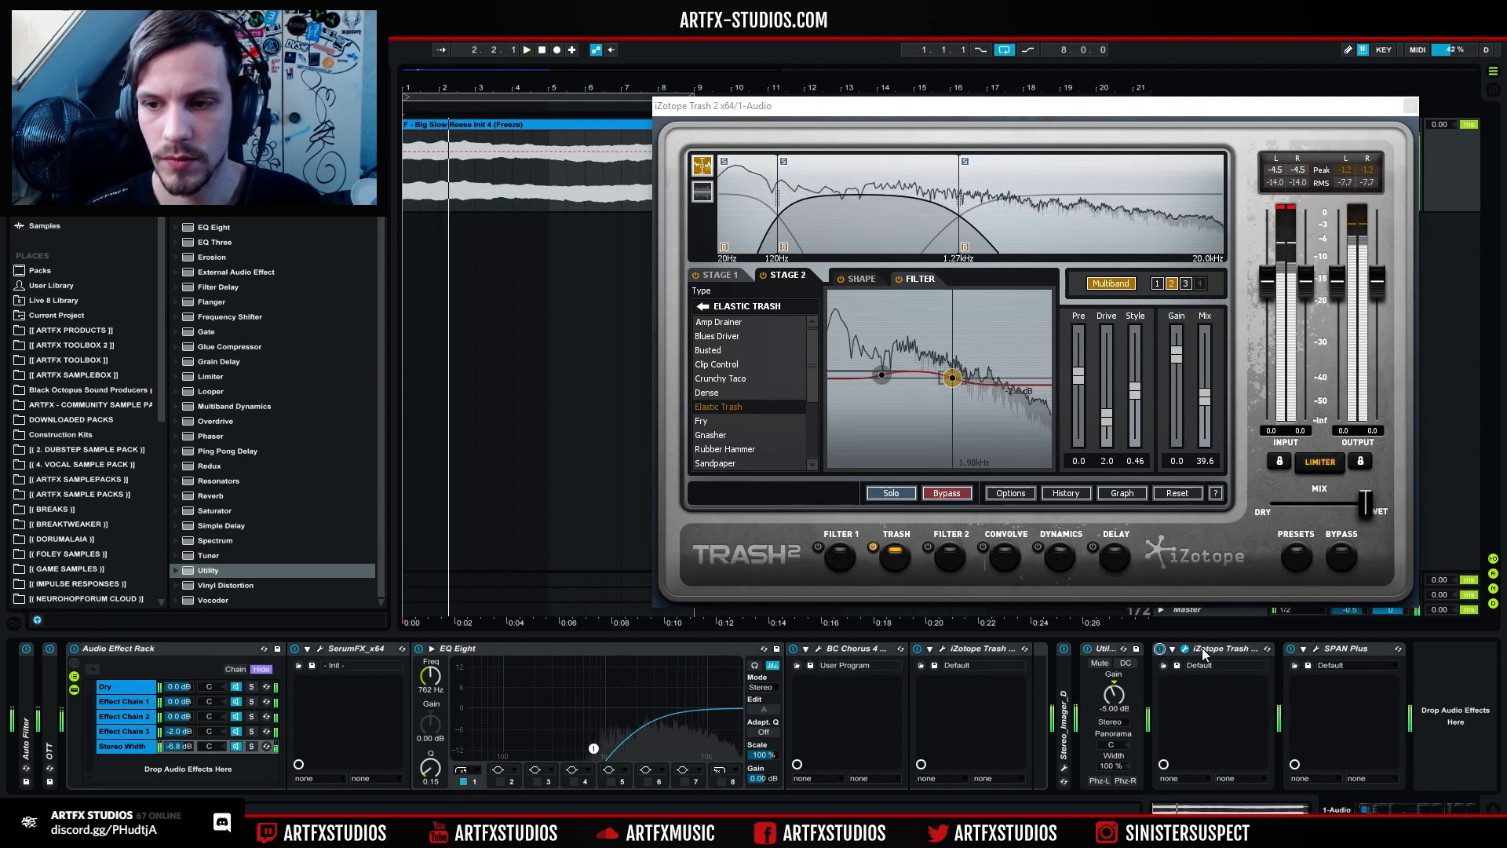
Step: Set the mix of band 1's Stage 1 Tape Saturation to 81.3 while playing the loop
click(739, 186)
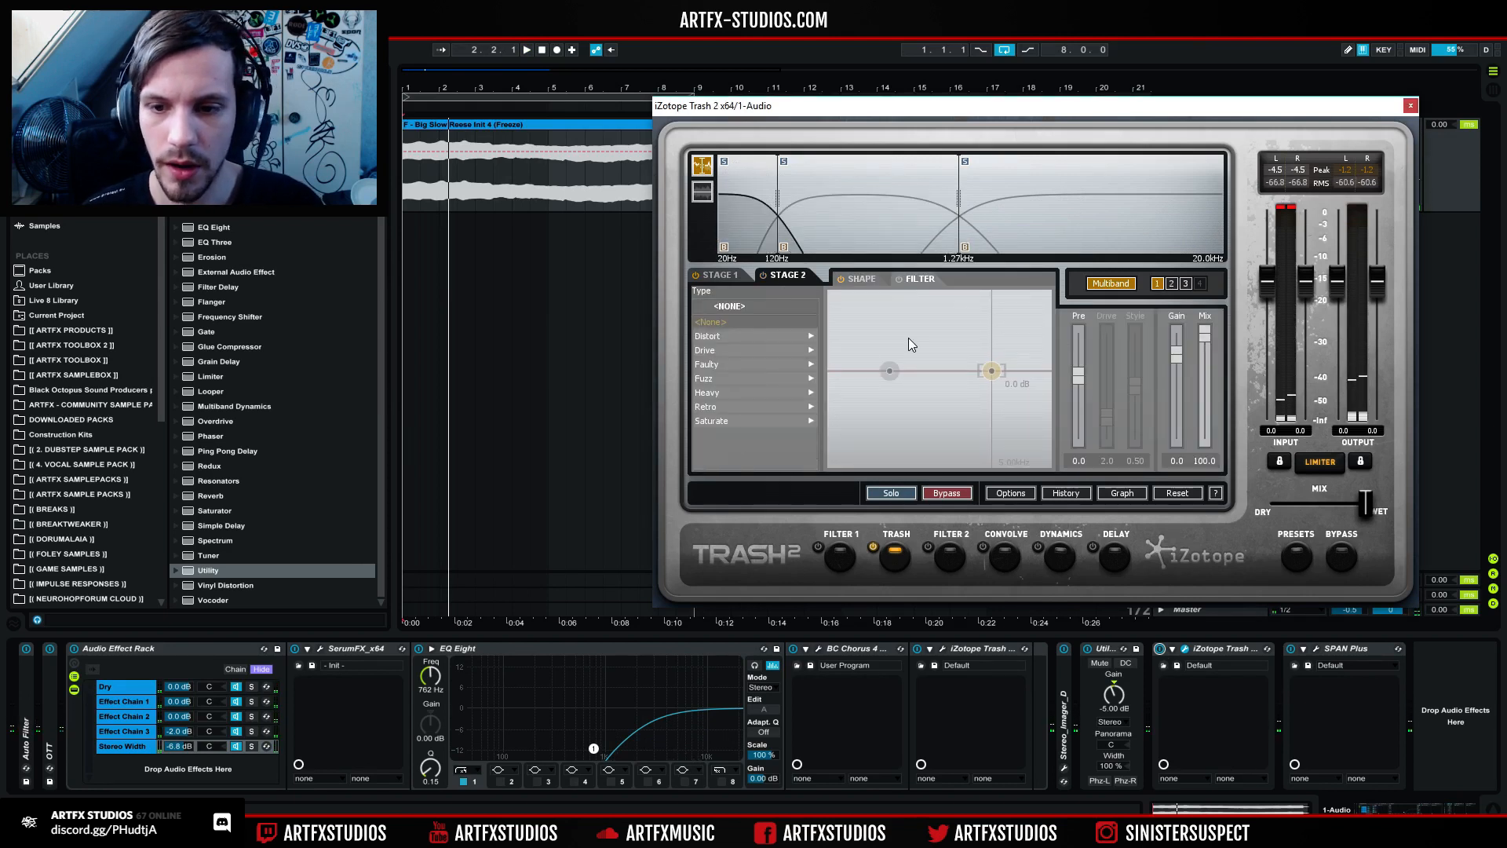
click(717, 275)
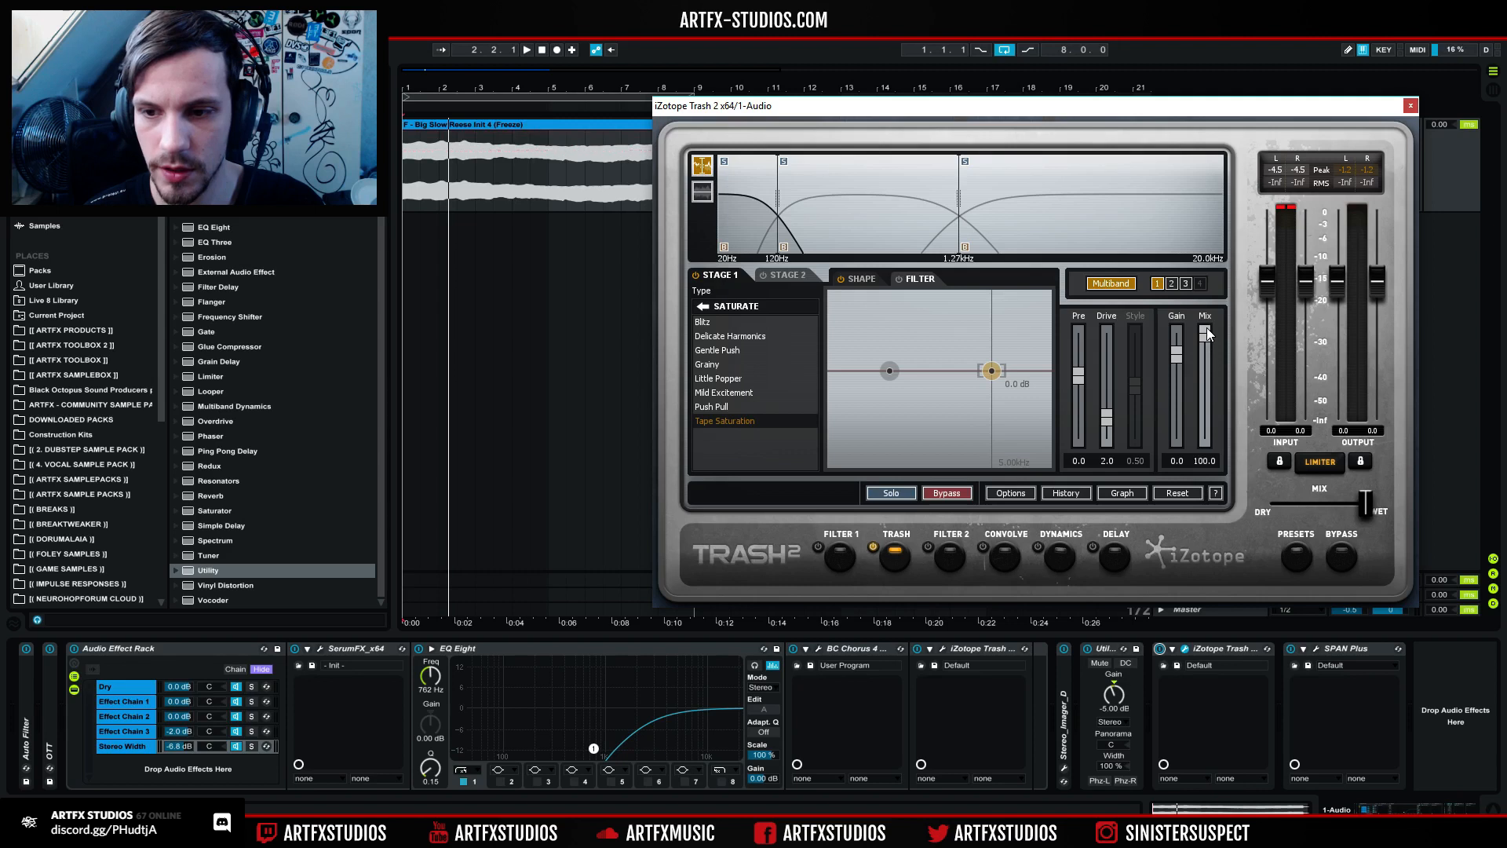
key(space)
drag(1209, 355, 1208, 365)
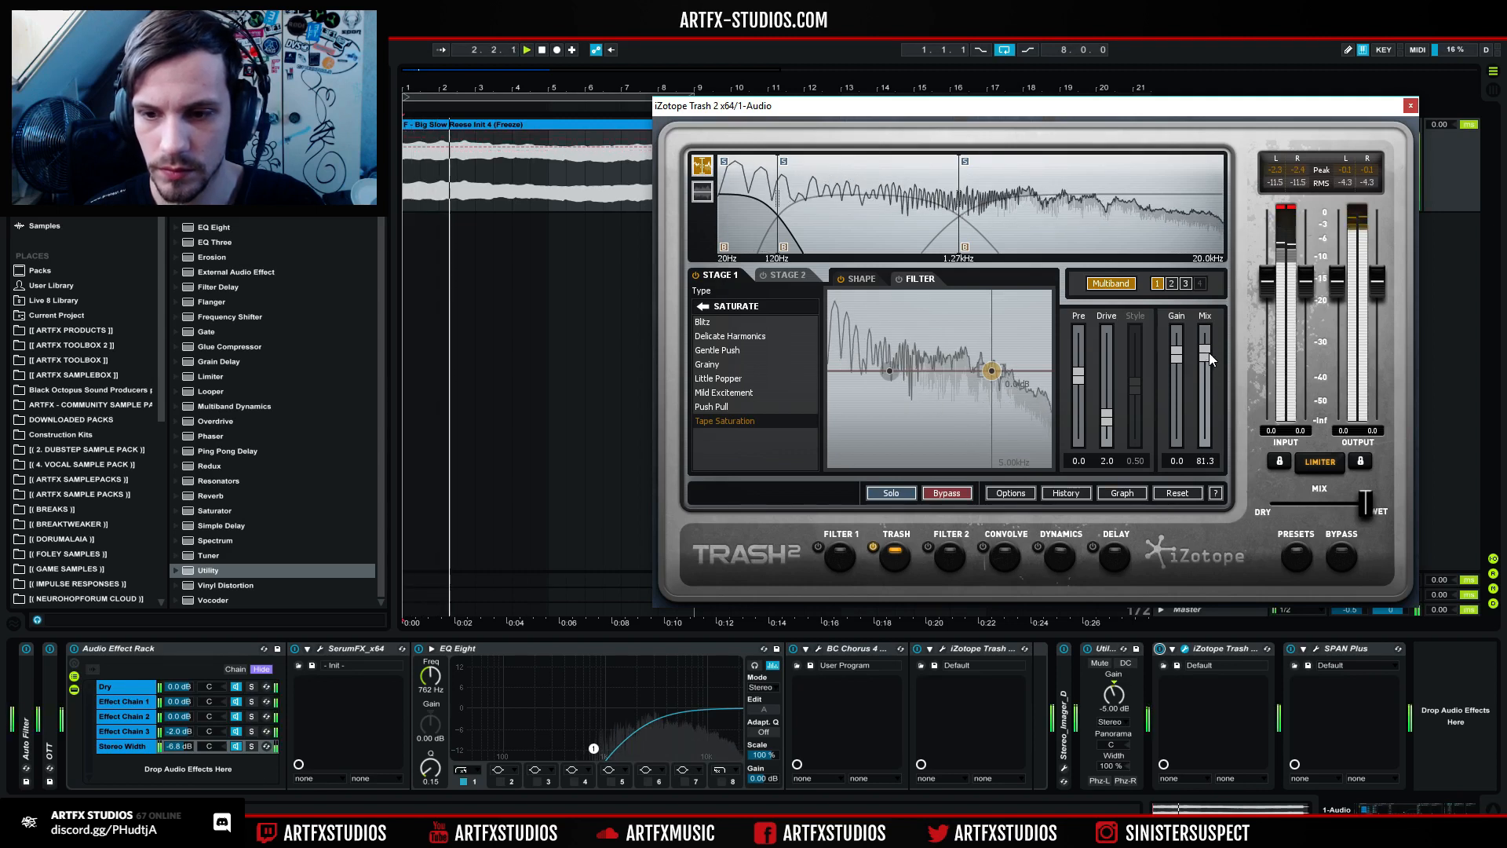
Step: Sweep the crossover between bands 1 and 2 by ear and settle it at 108 Hz
drag(779, 206, 788, 205)
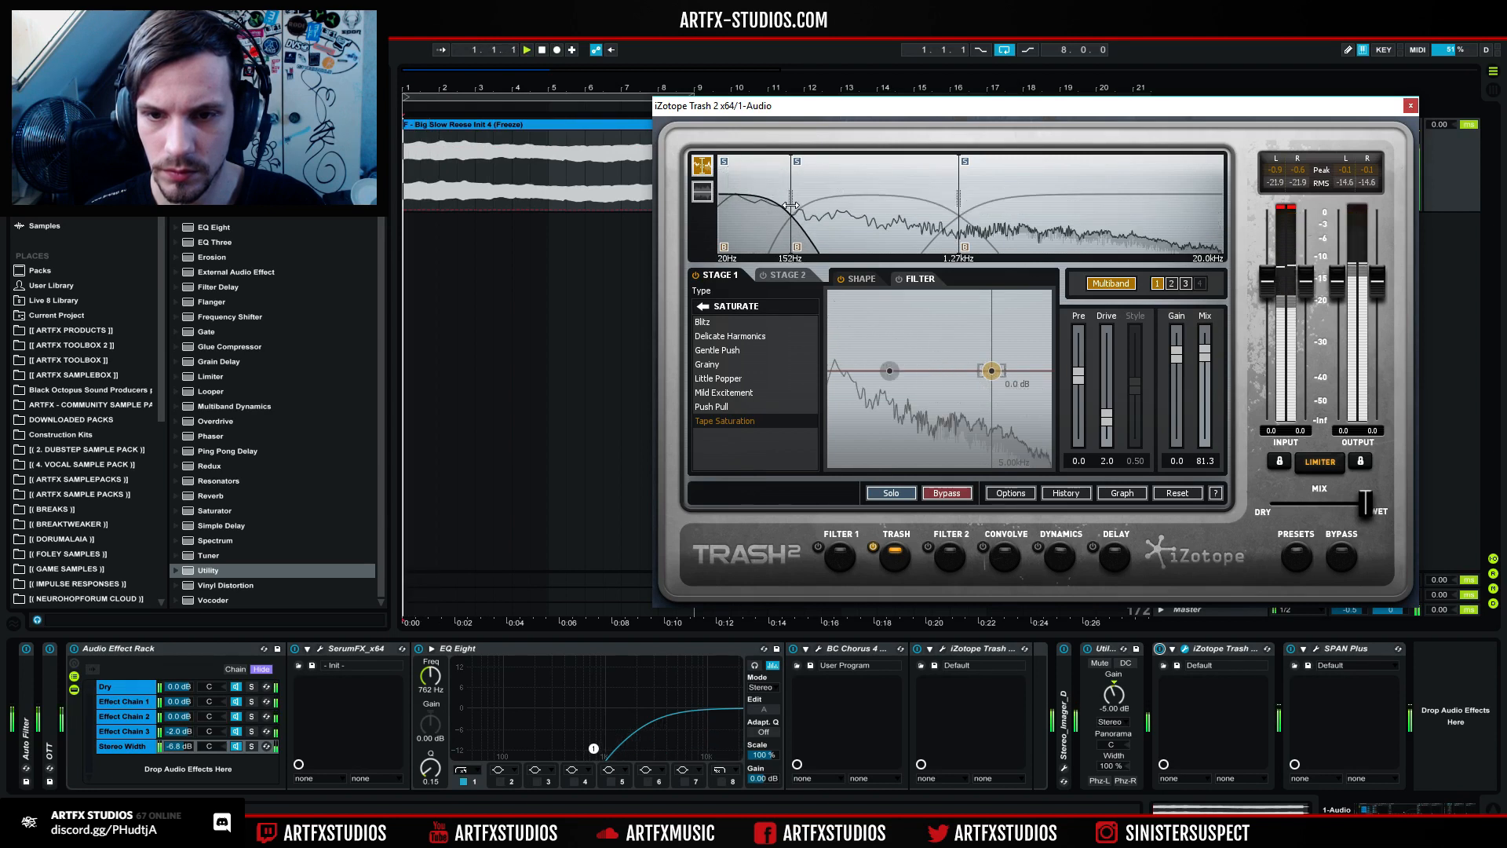
mouse_move(786, 205)
mouse_down()
mouse_move(749, 198)
mouse_move(773, 202)
mouse_up()
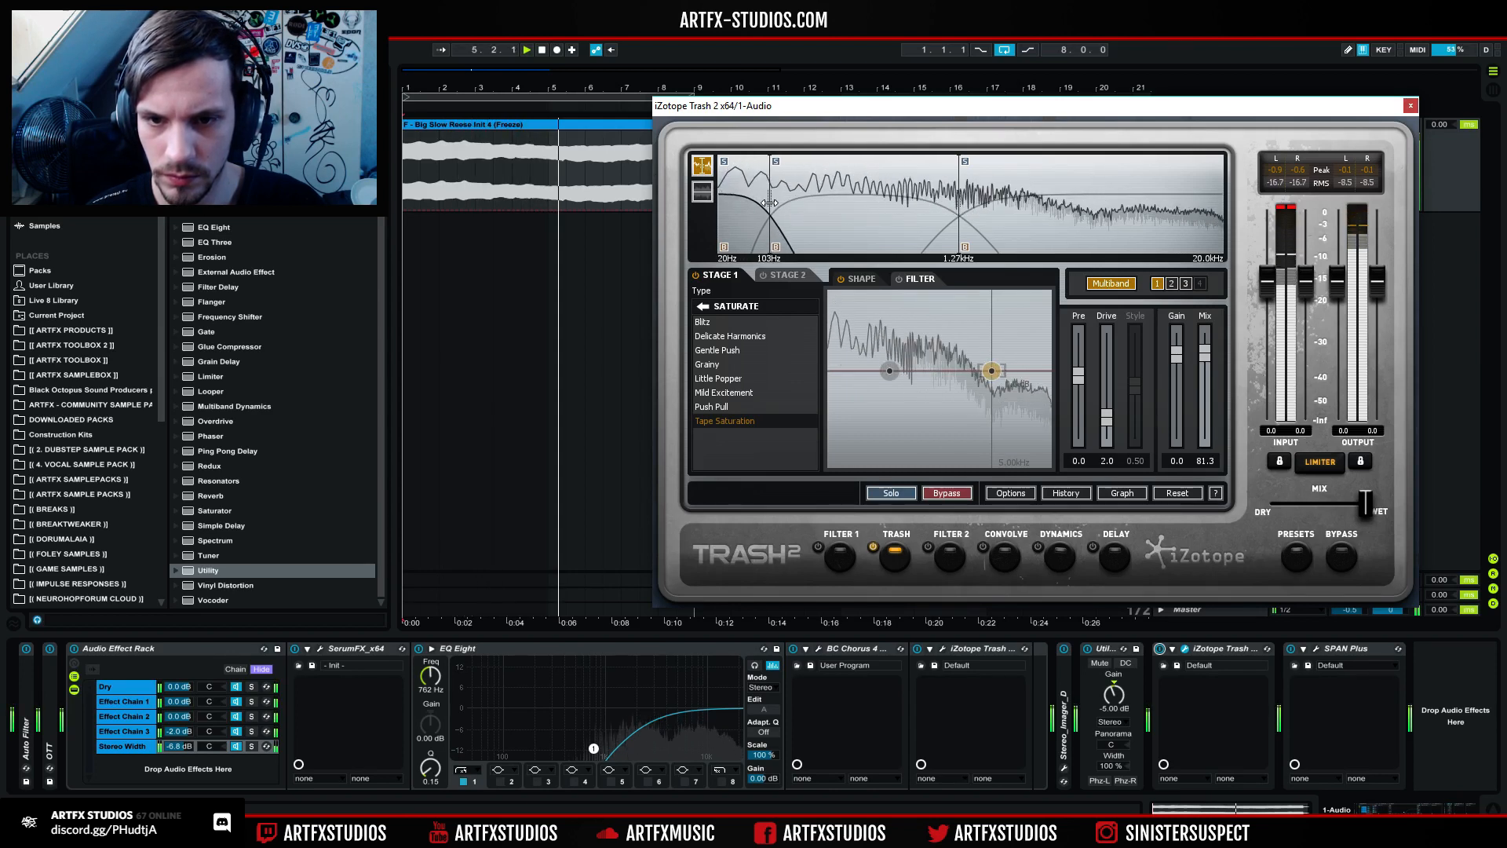
click(782, 280)
click(742, 275)
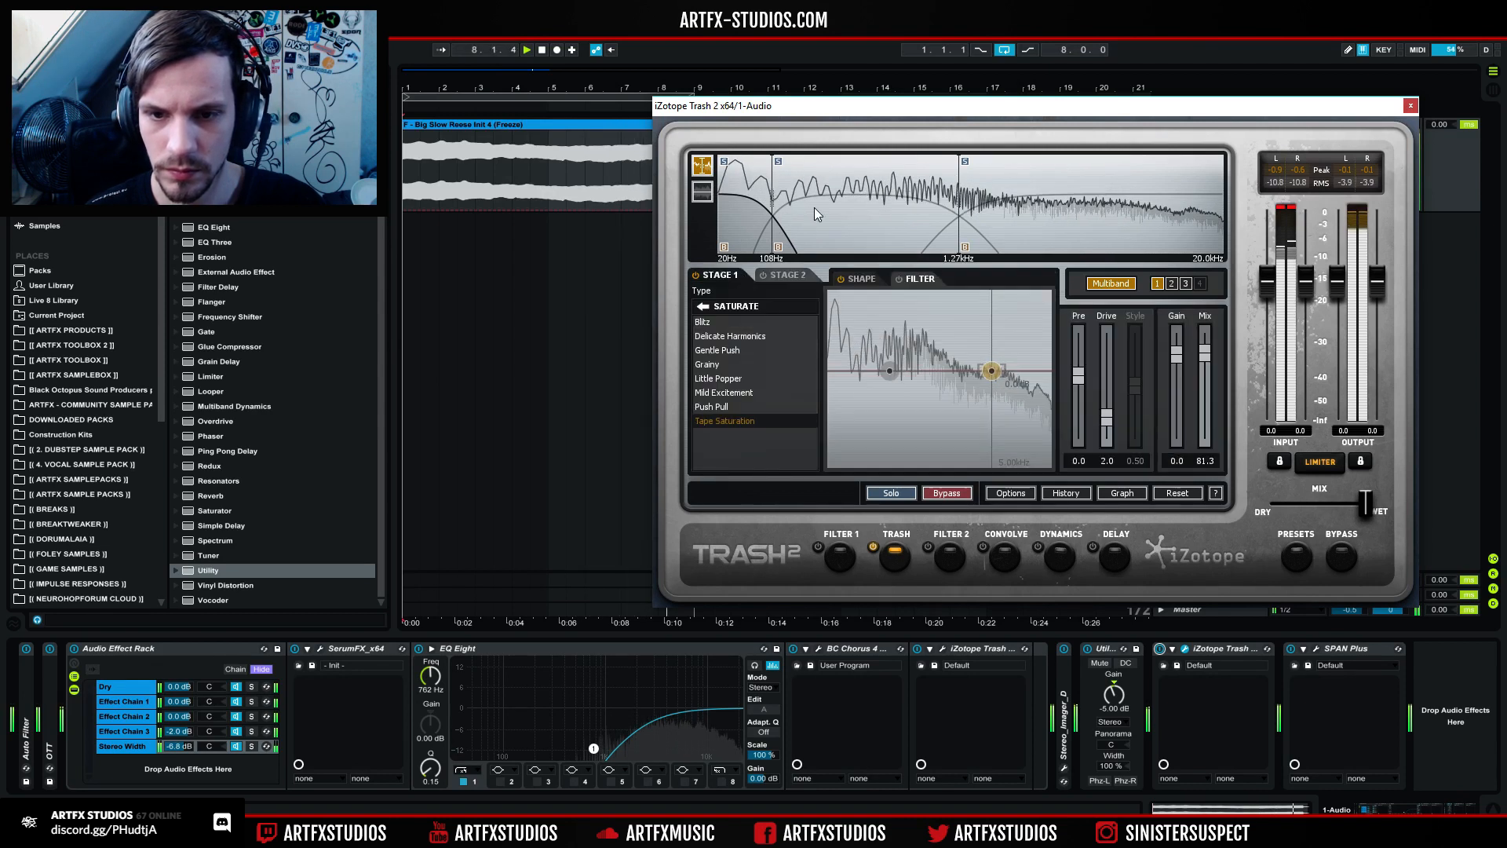
Step: Lower the Stage 1 gain to -3.1 on band 2 and -2.3 on band 3
click(813, 207)
drag(1167, 351, 1176, 360)
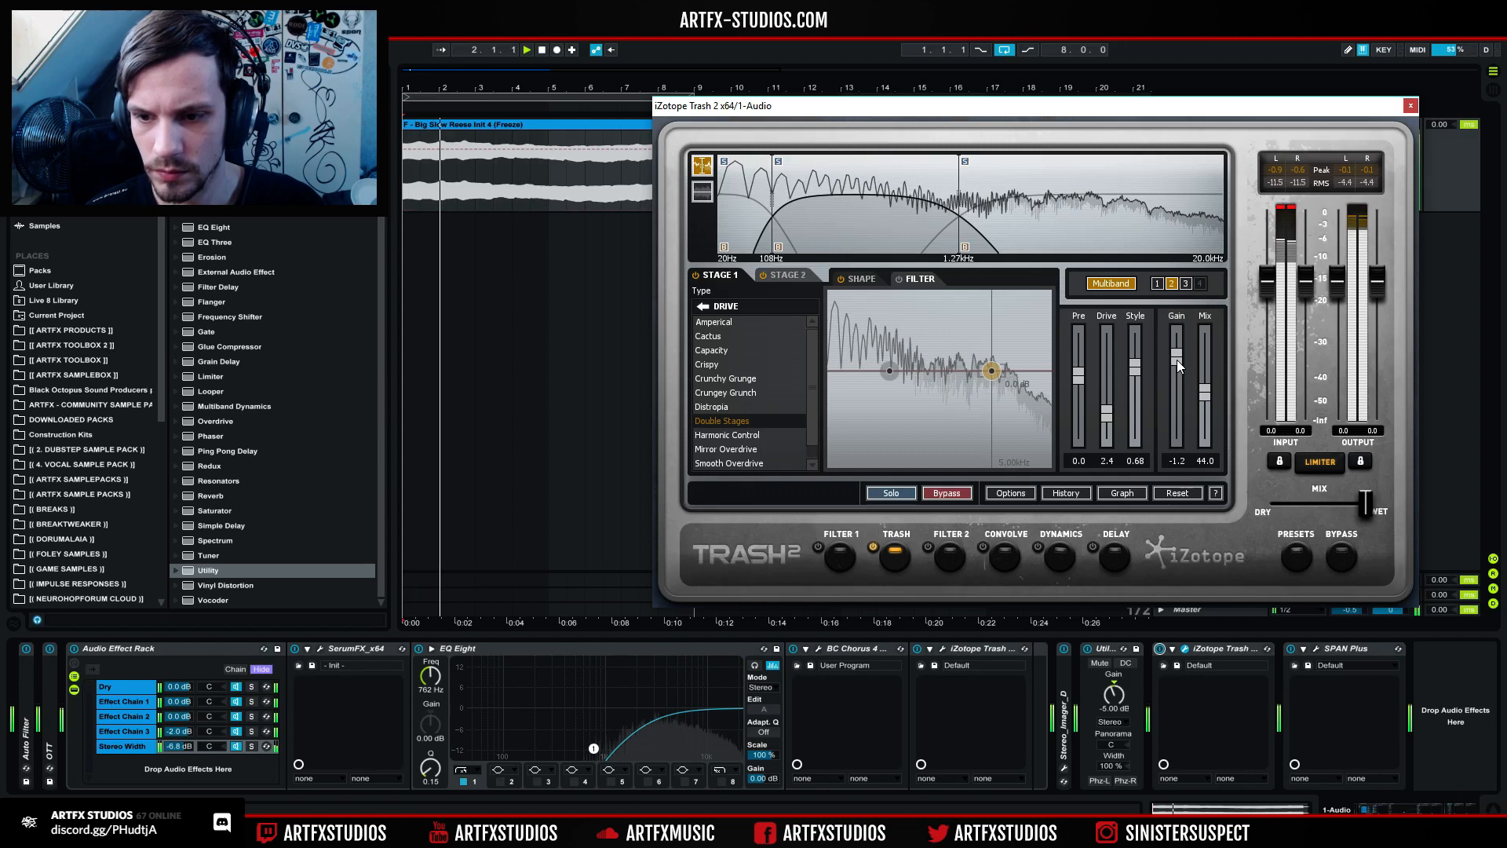
click(1044, 166)
drag(1179, 369, 1176, 360)
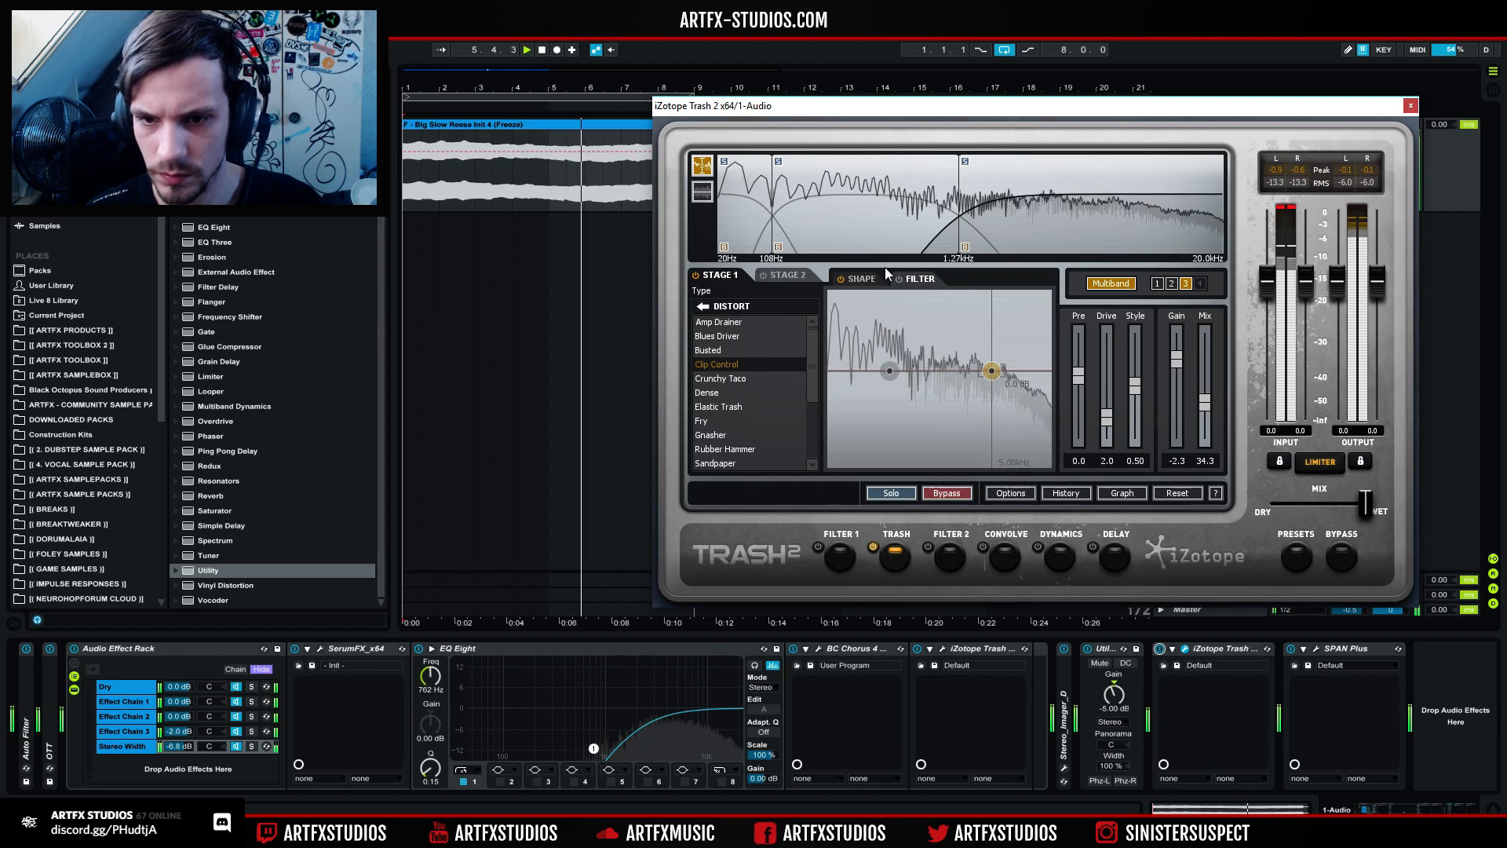
click(1171, 283)
drag(1176, 355, 1179, 360)
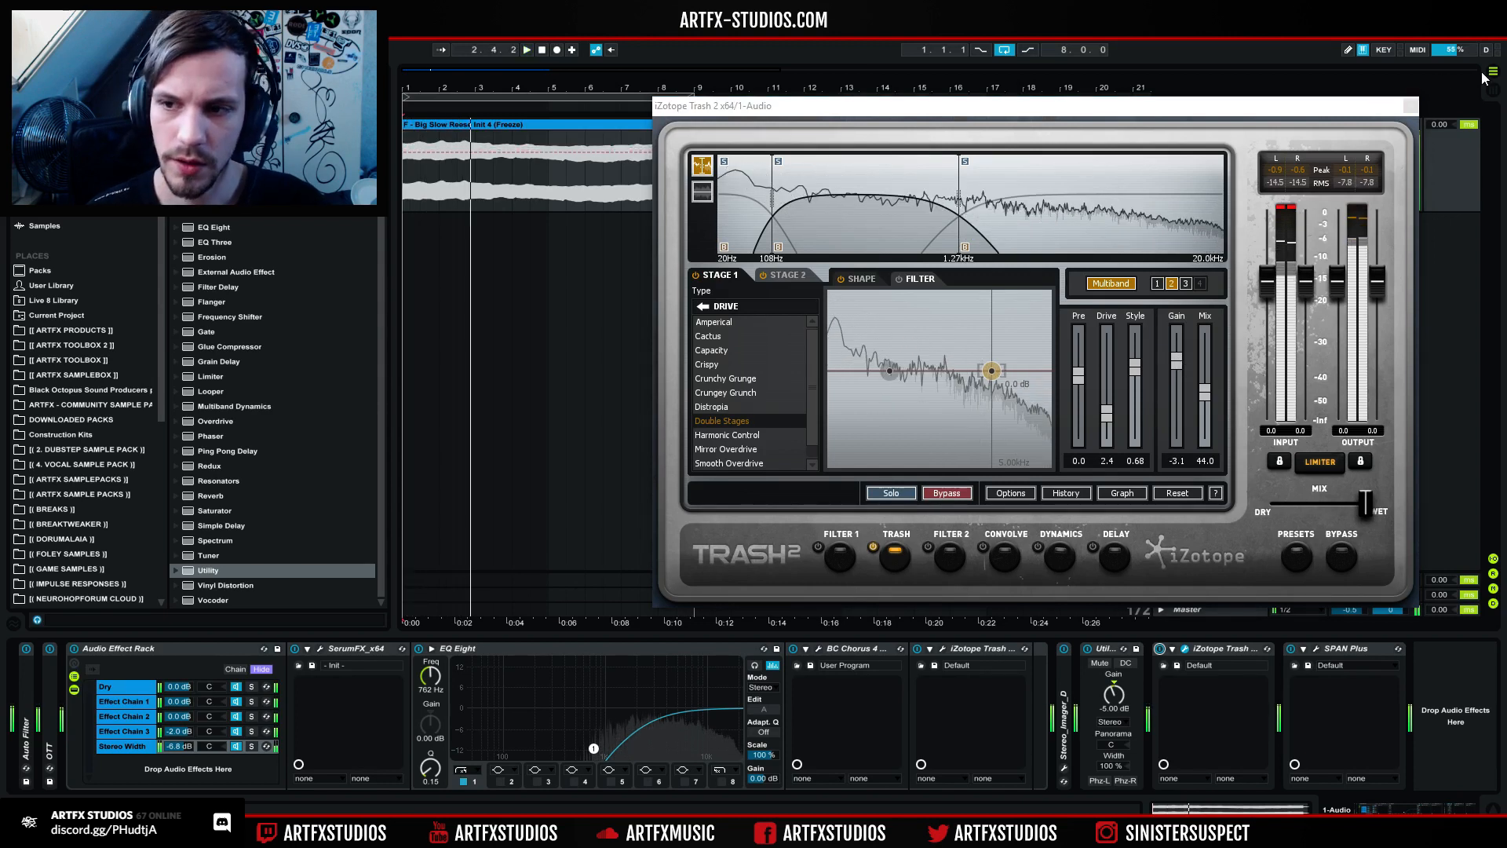
Step: Close the Trash 2 window and switch off the Audio Effect Rack
click(1410, 107)
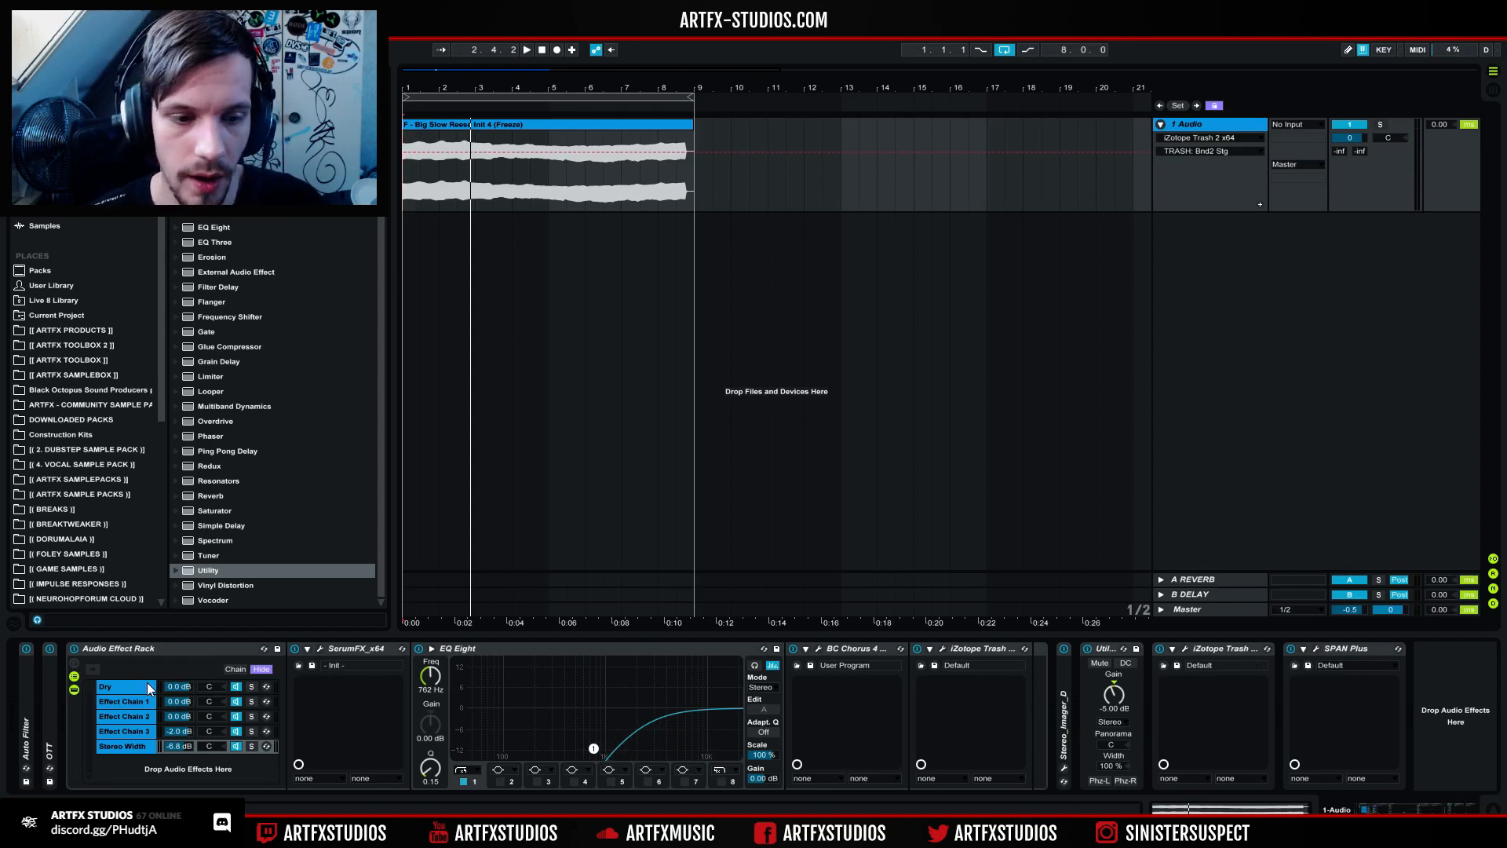
click(73, 647)
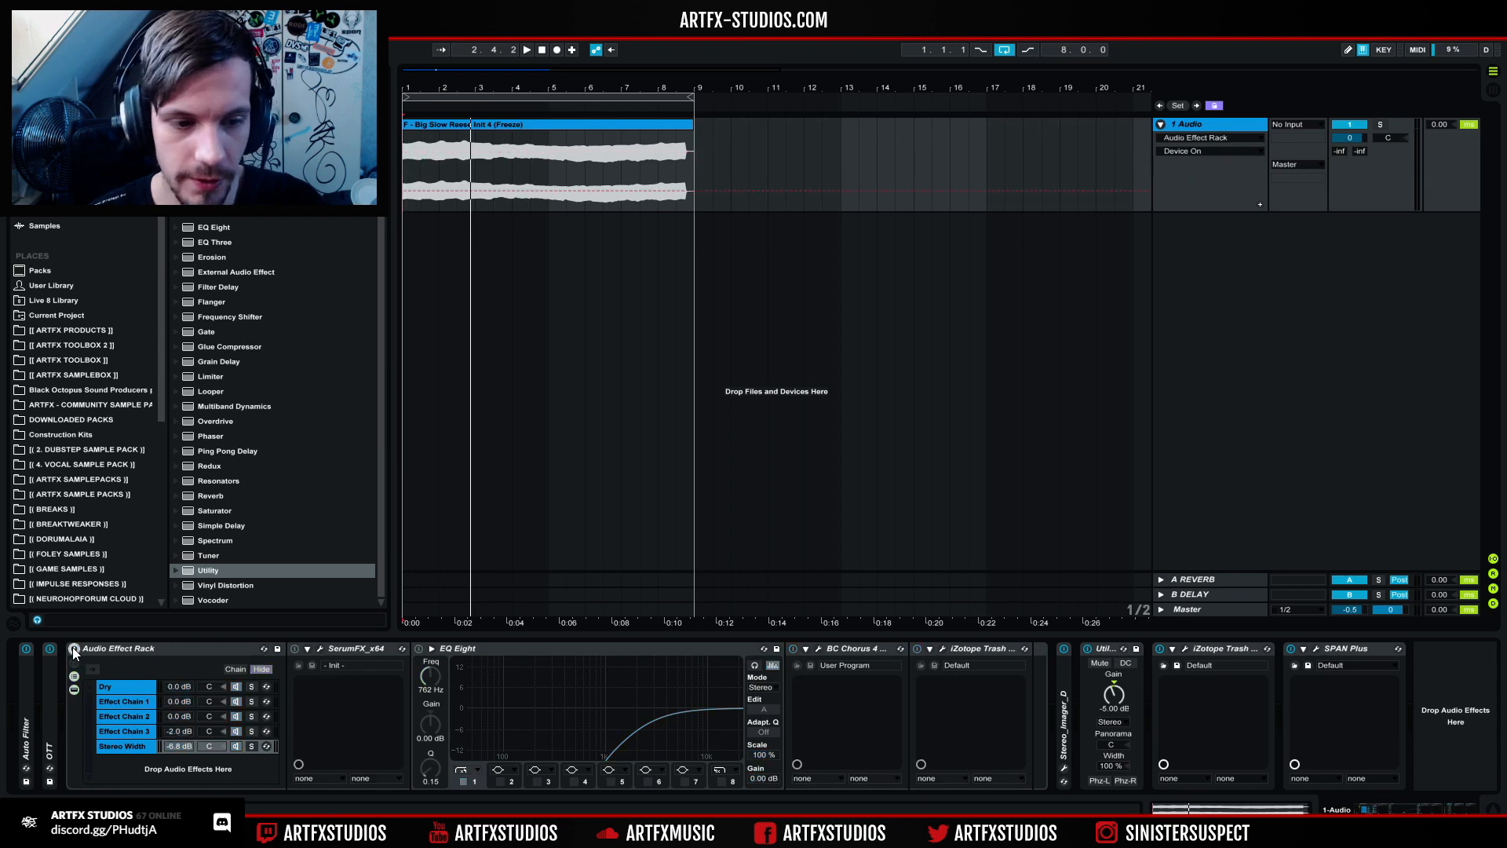
Step: Switch the Audio Effect Rack with the parallel chains back on
click(73, 648)
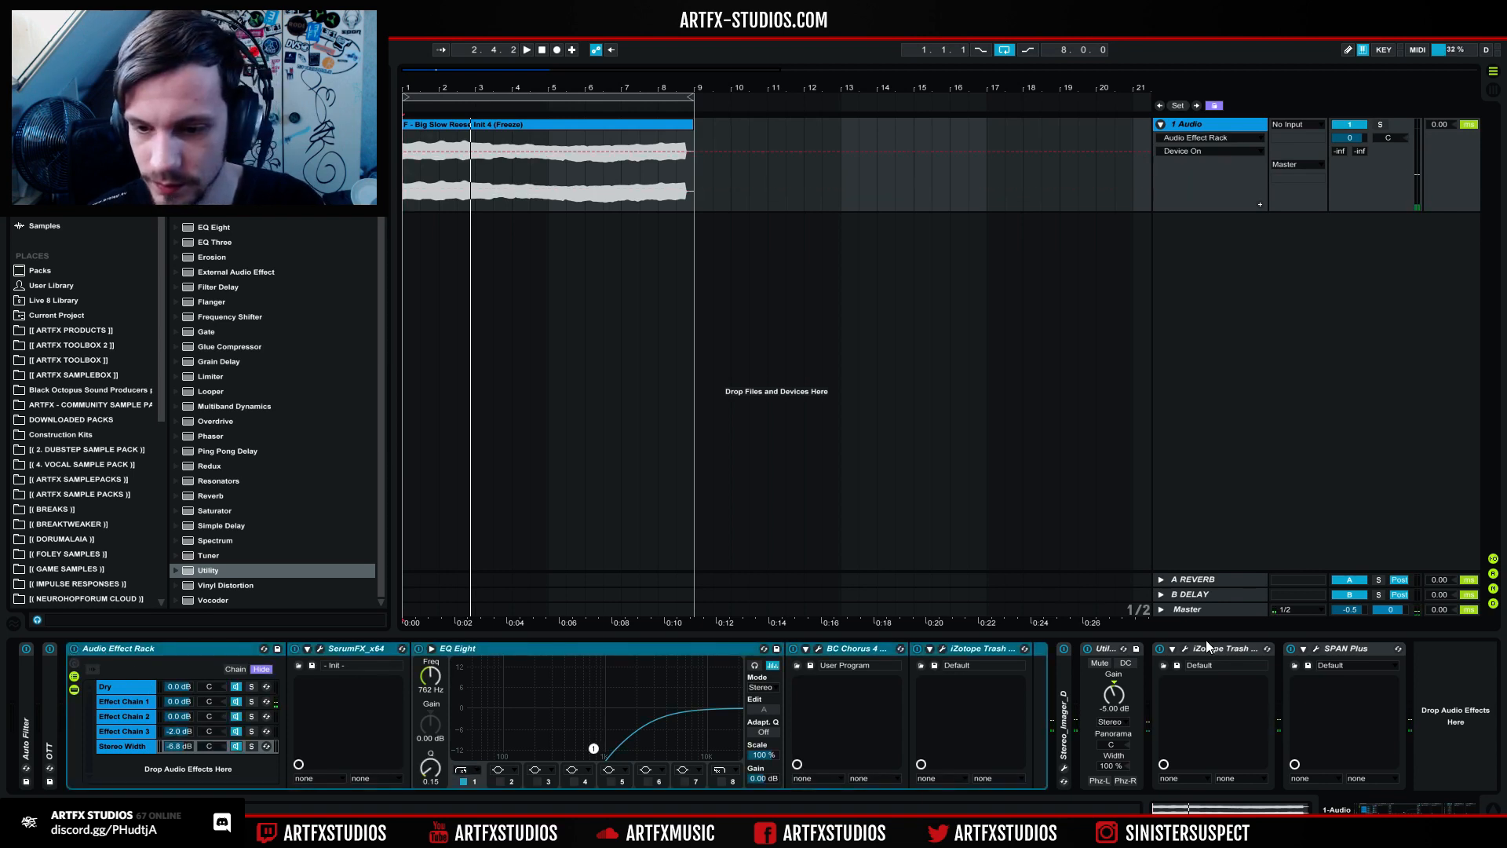
click(1225, 658)
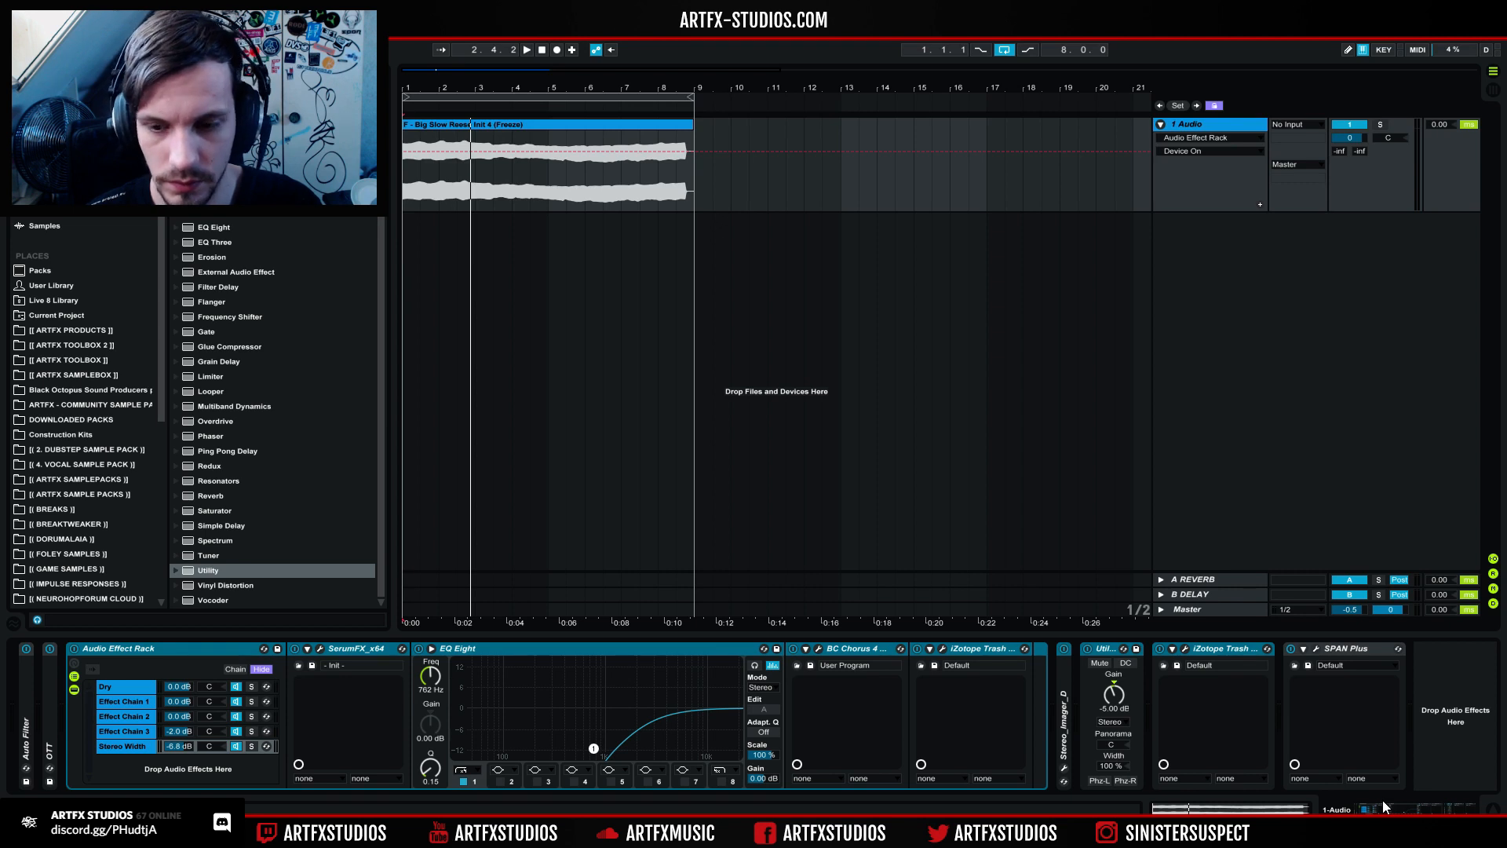
key(ctrl+g)
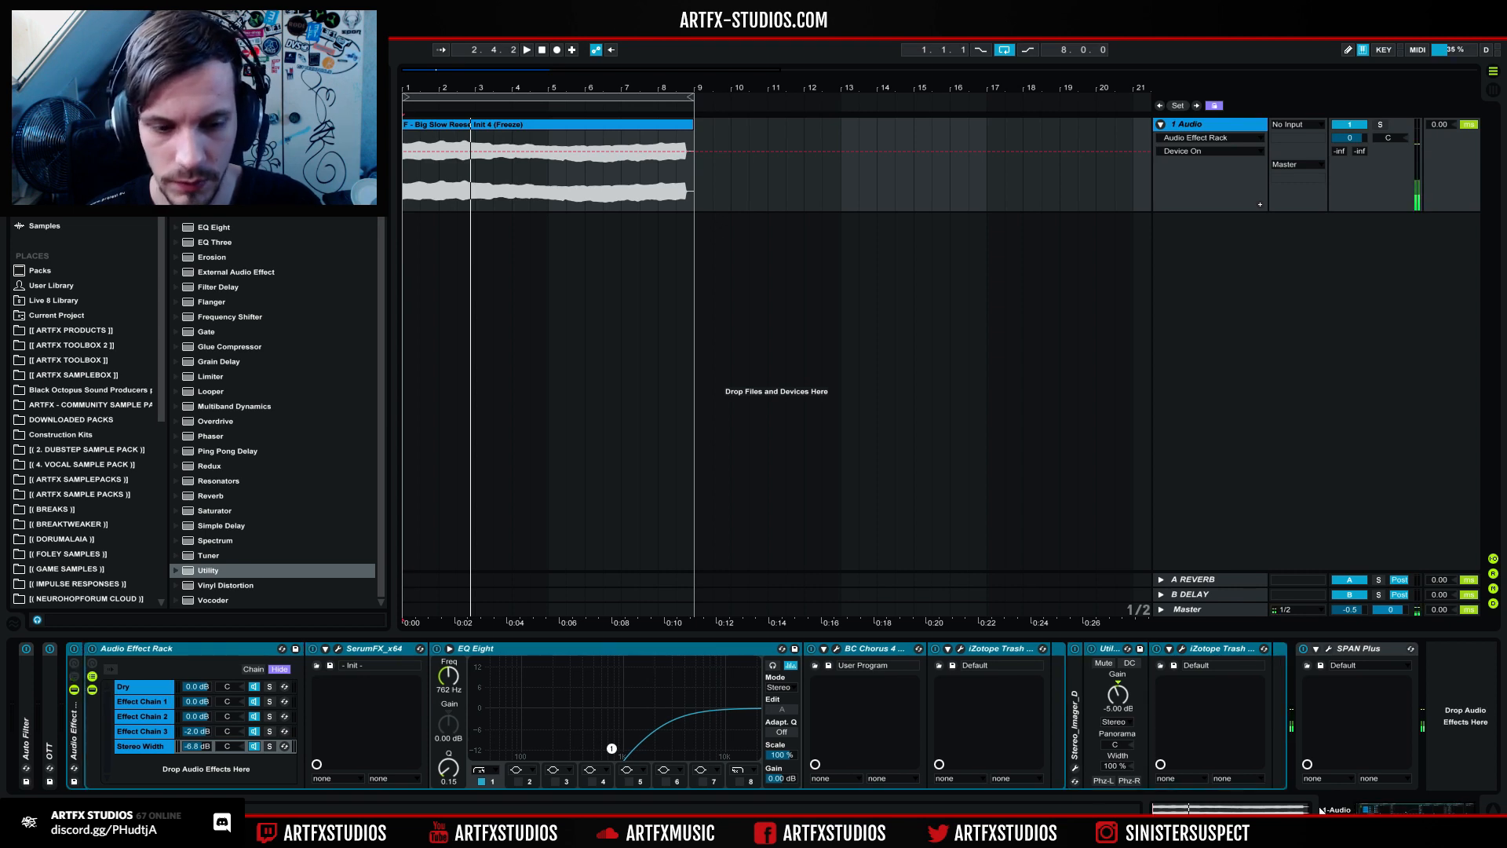
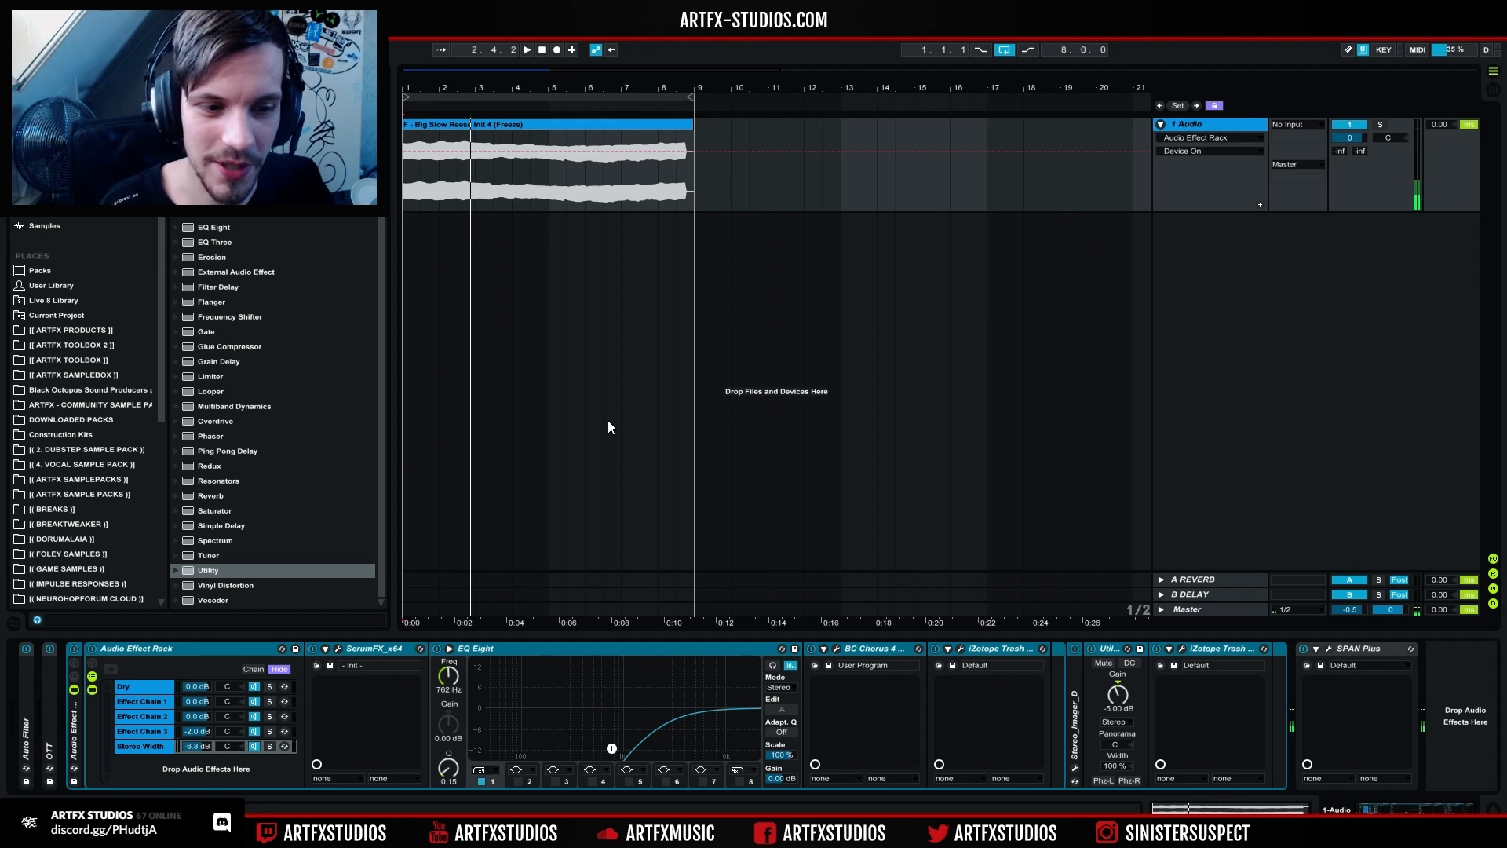
key(ctrl+z)
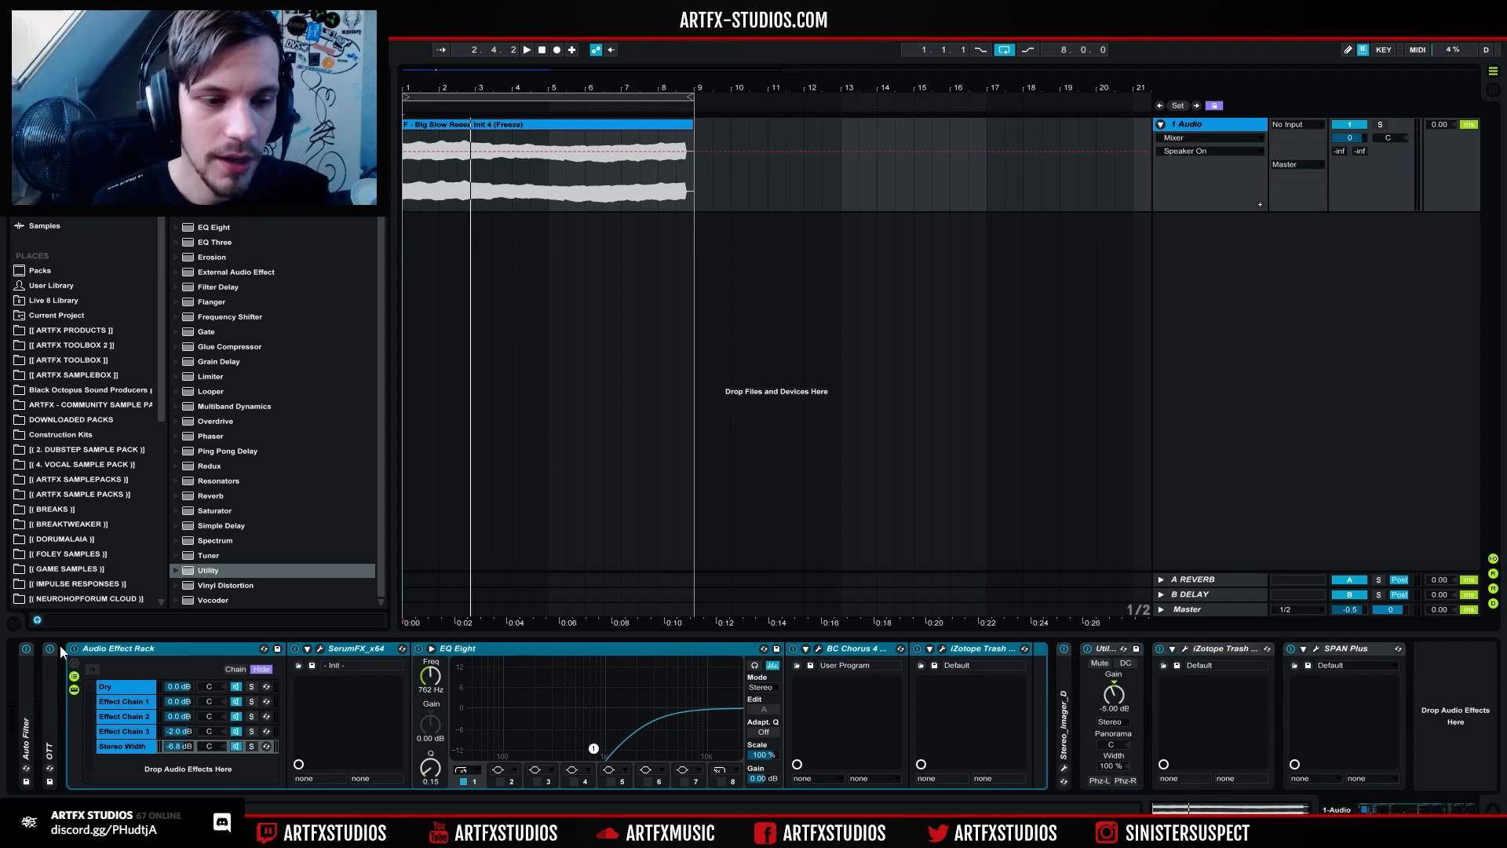
Step: Group all of track 1's devices from Auto Filter through the last Trash 2 into one outer Audio Effect Rack
click(26, 692)
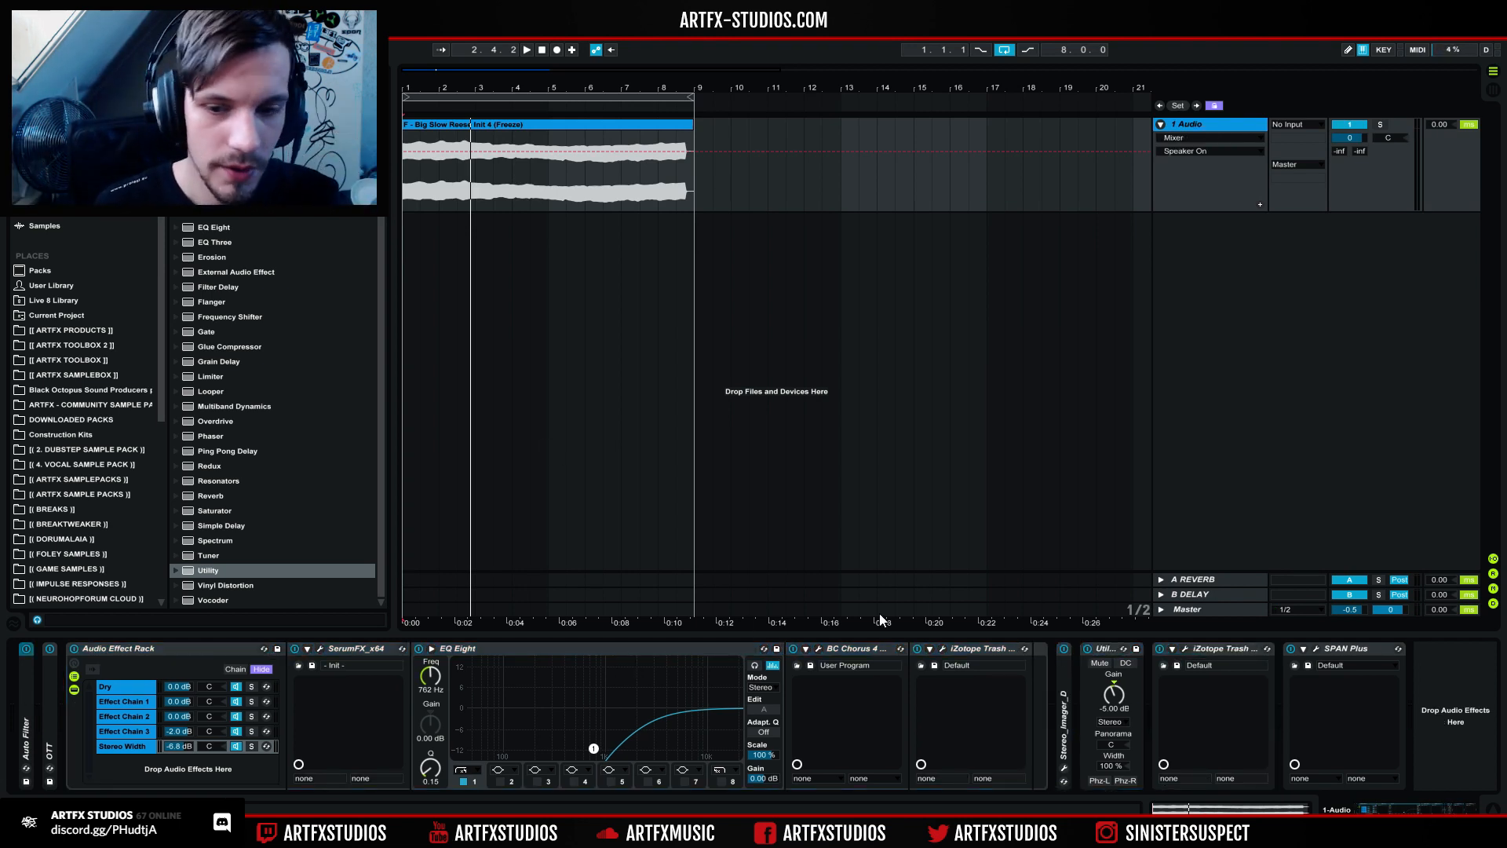
shift+click(1222, 647)
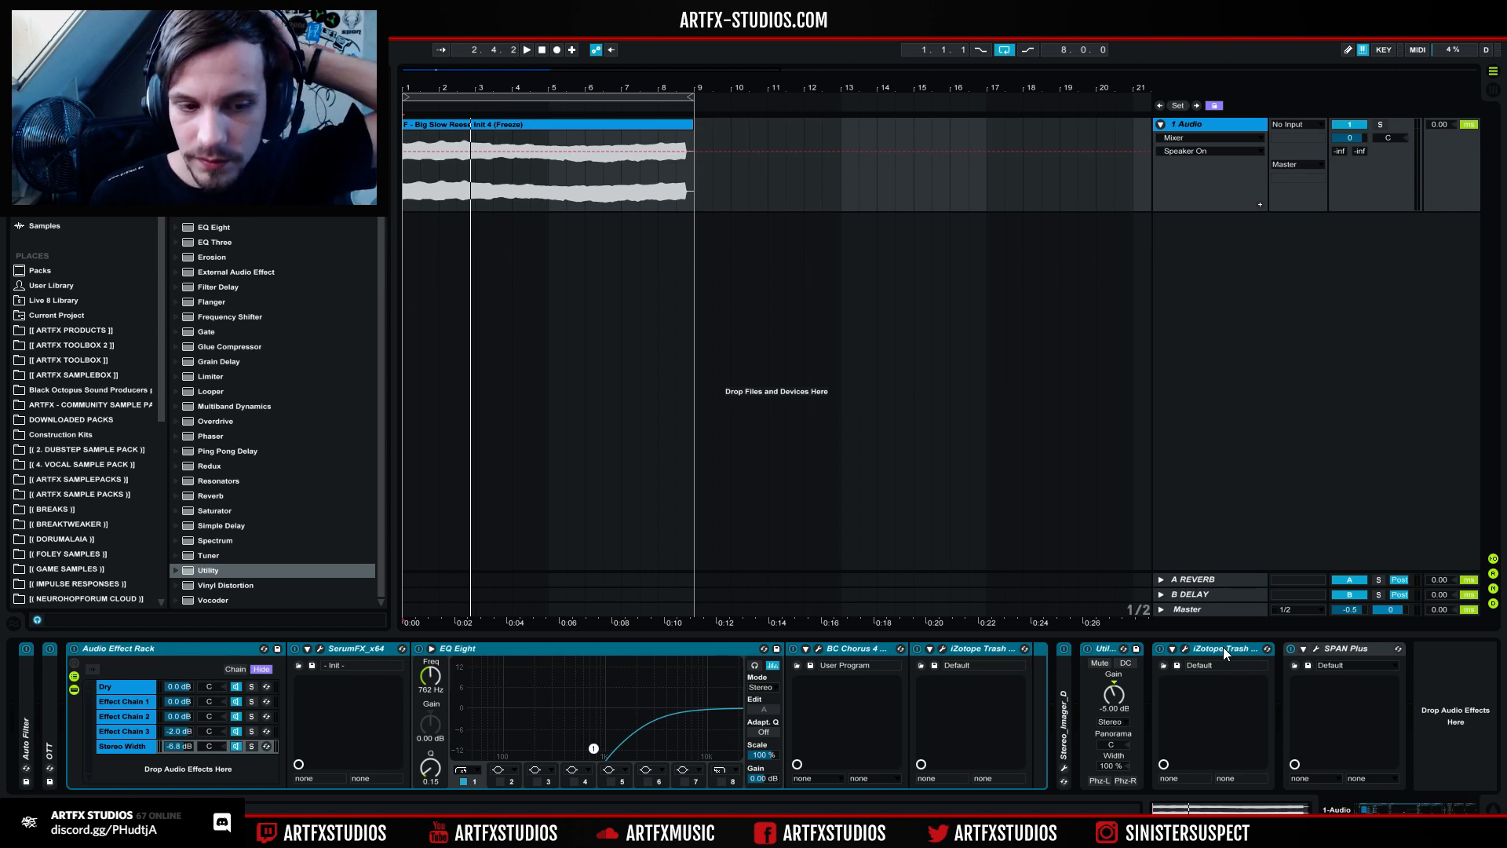
key(ctrl+g)
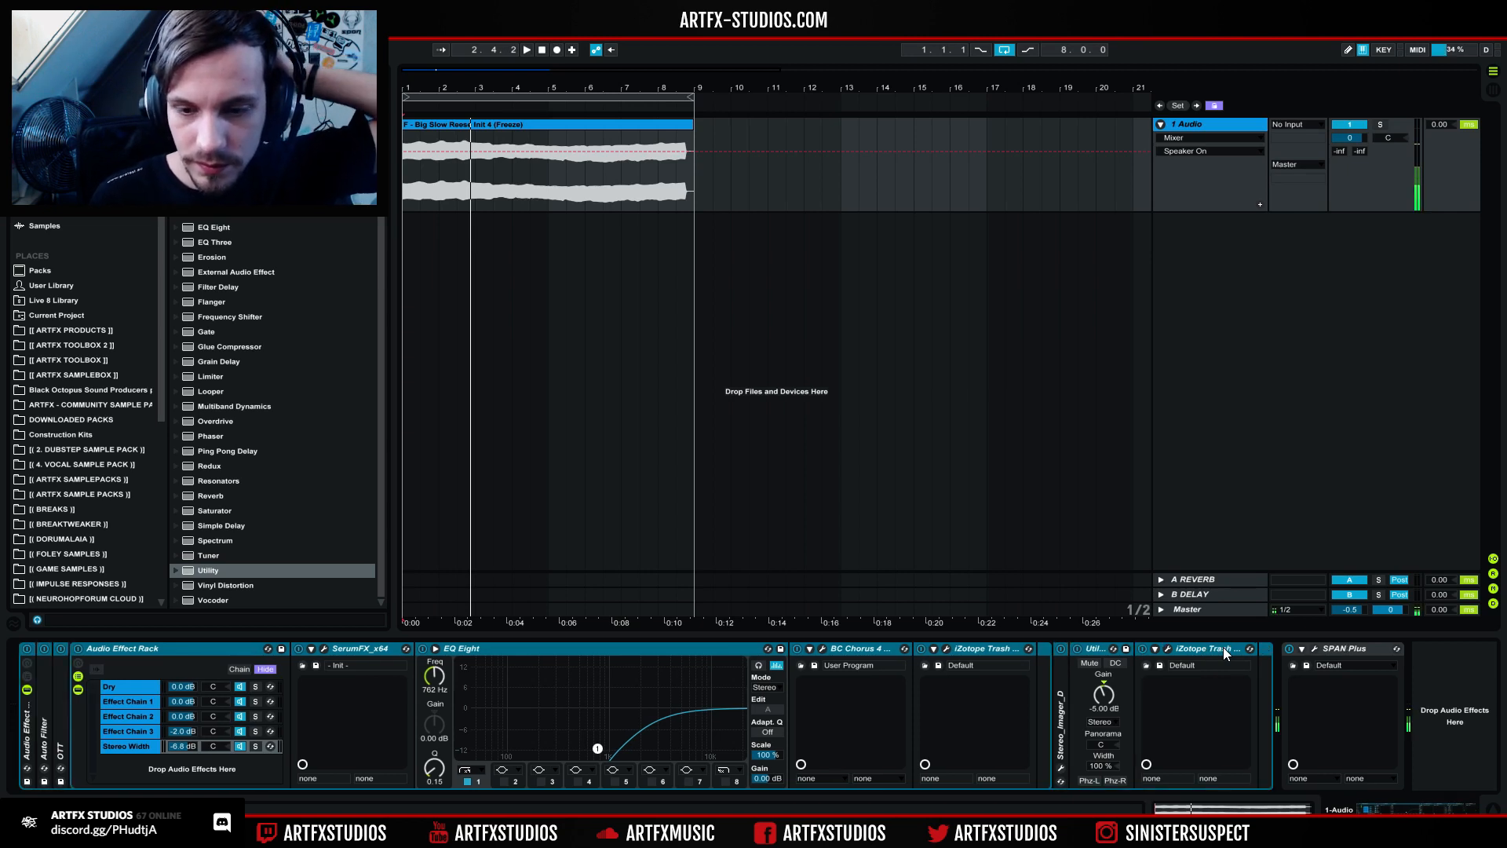
Step: Compare the reese clip by playing it with the outer rack bypassed and with it switched on
click(28, 653)
click(517, 130)
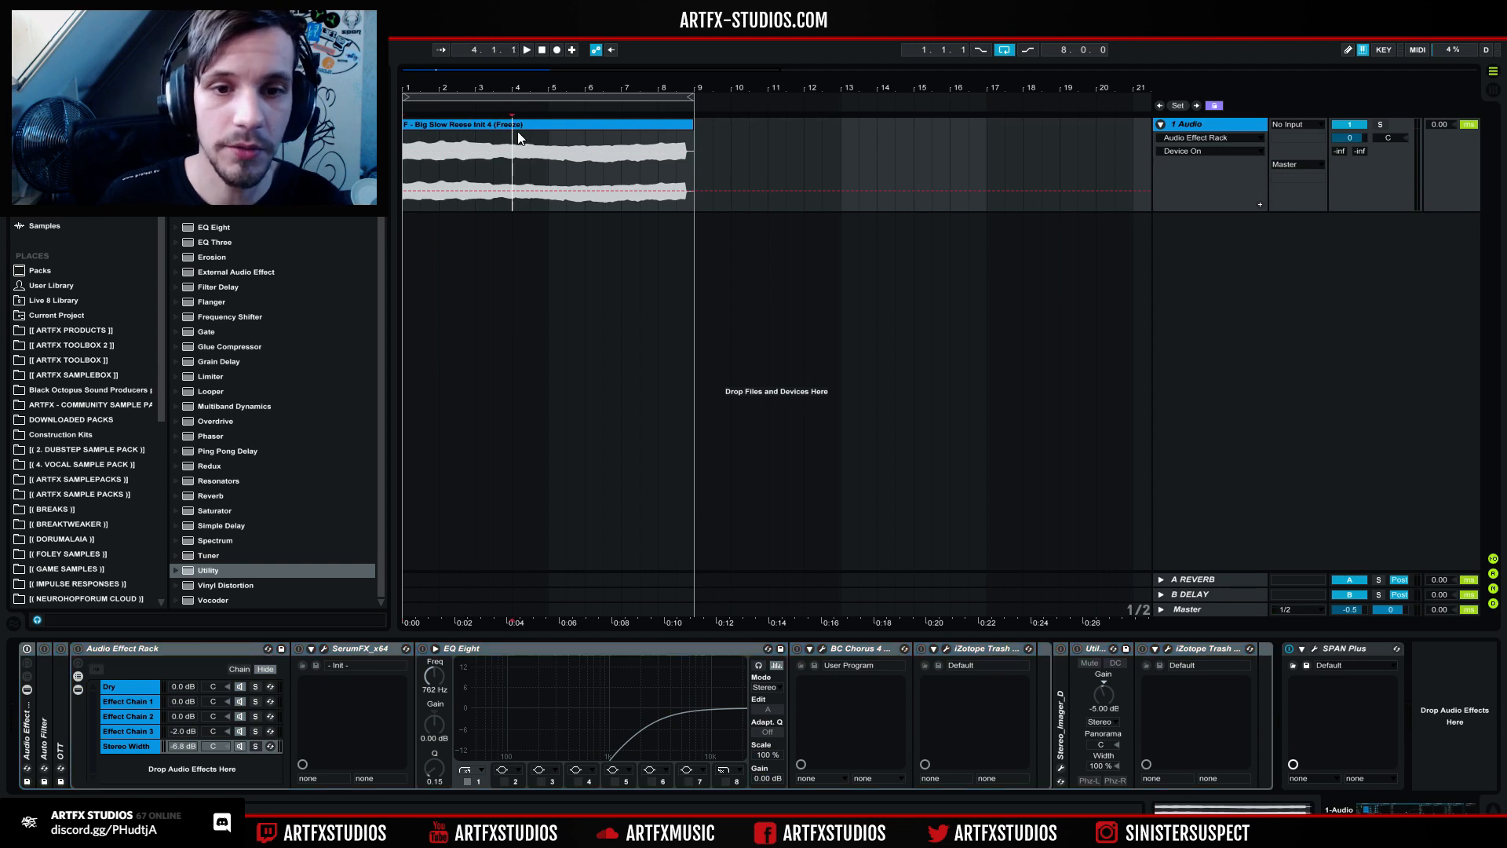
click(521, 124)
key(space)
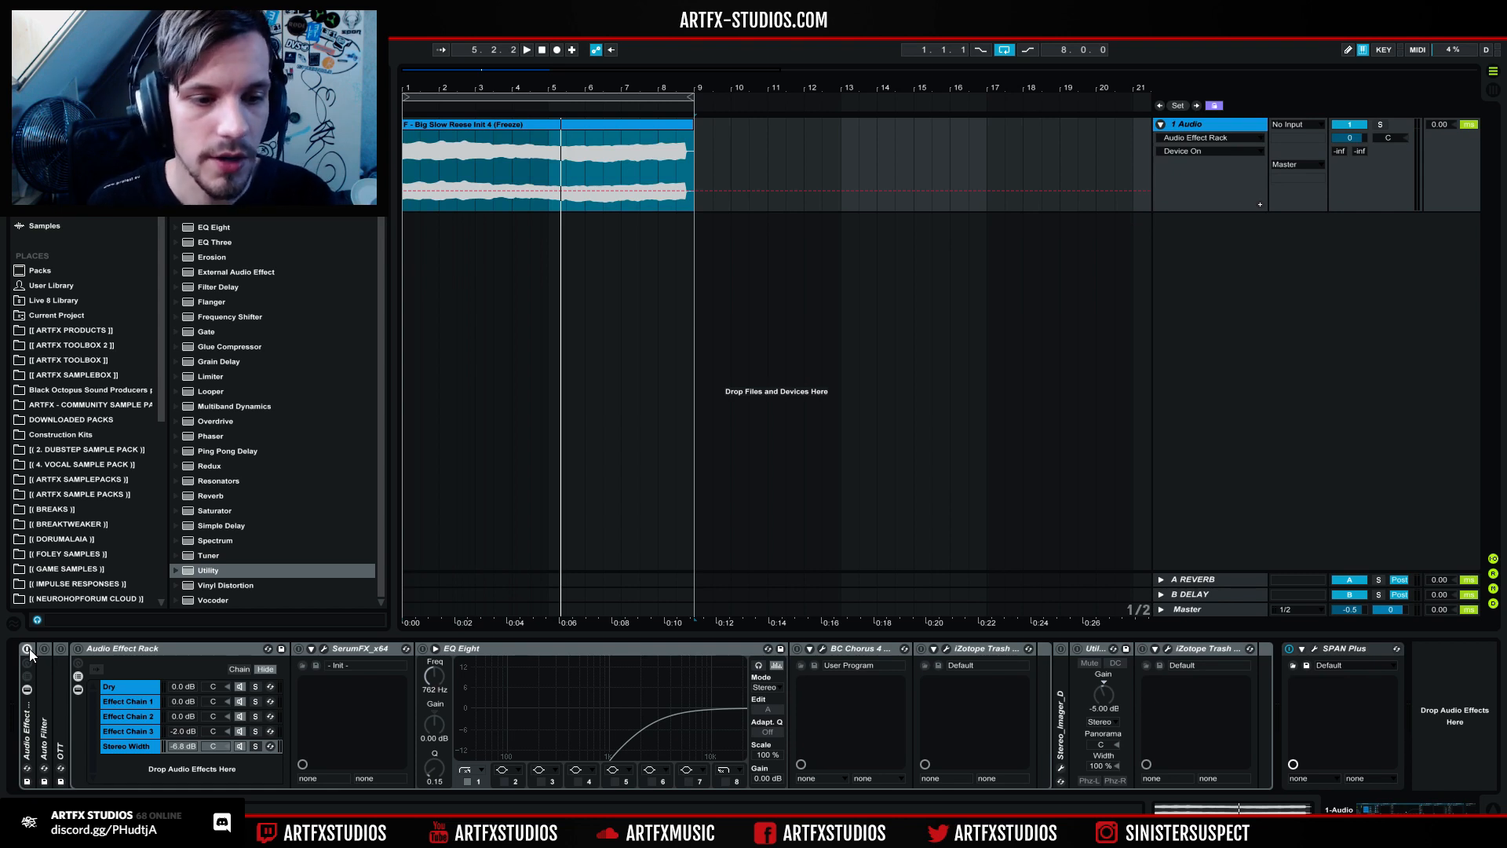
key(space)
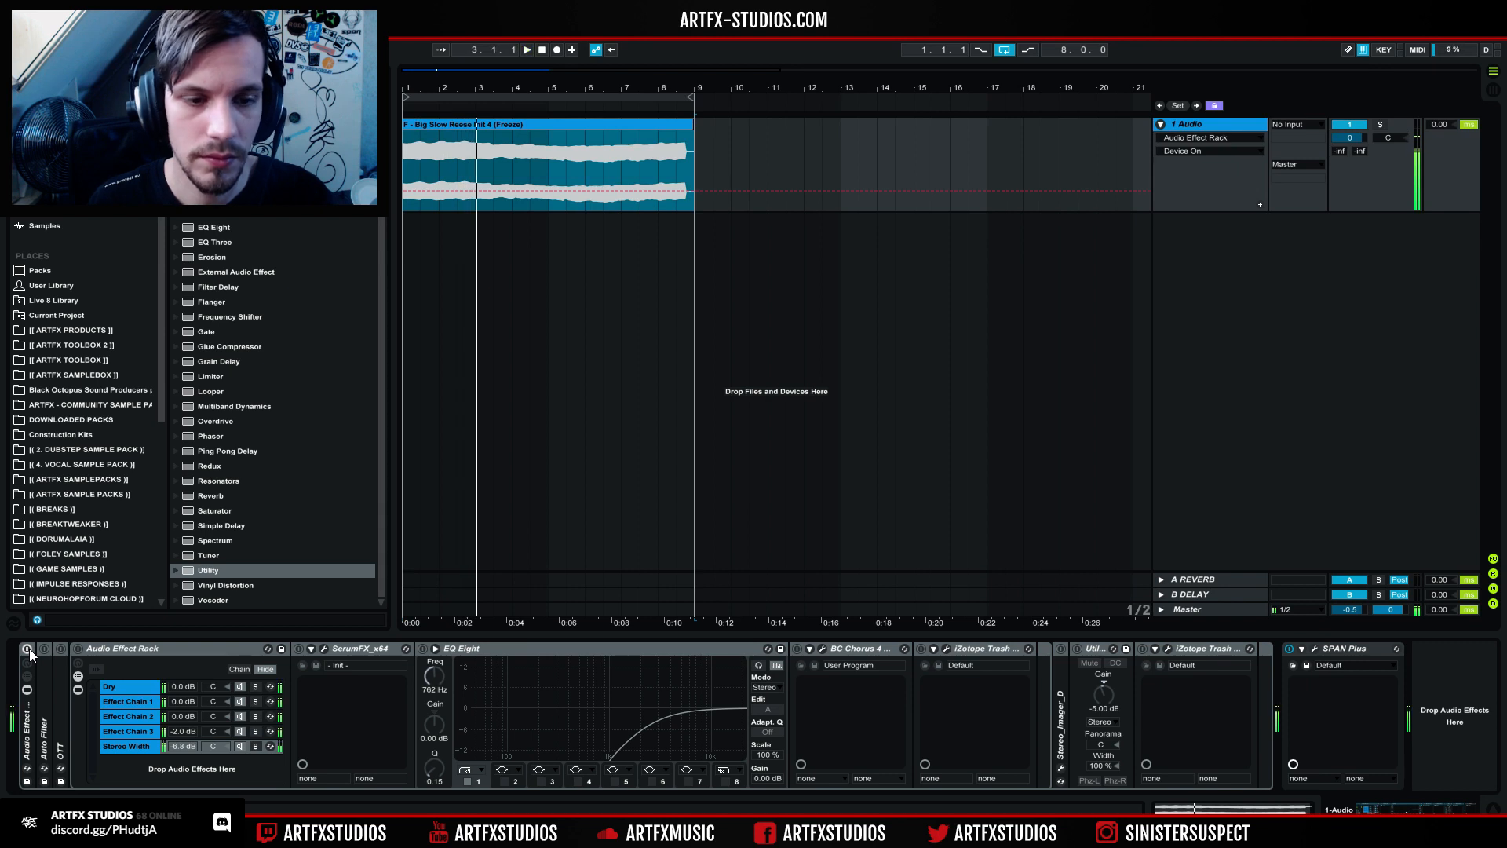
click(30, 648)
key(space)
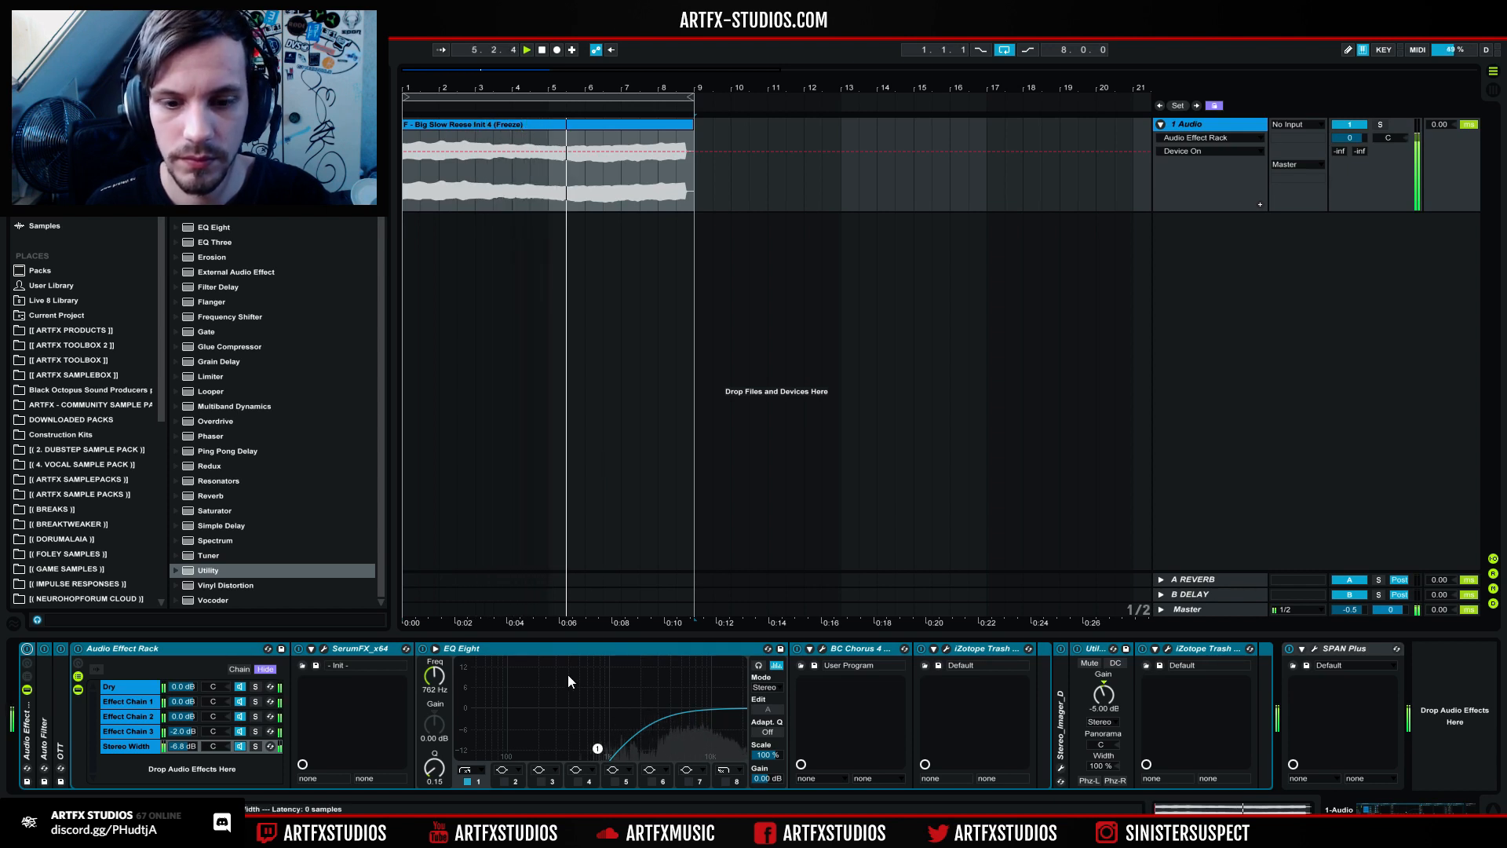
Step: On the Stereo Width chain, set EQ Eight's low cut to 1.55 kHz with Q 0.36 and the chain volume to -9.3 dB
drag(599, 747, 628, 731)
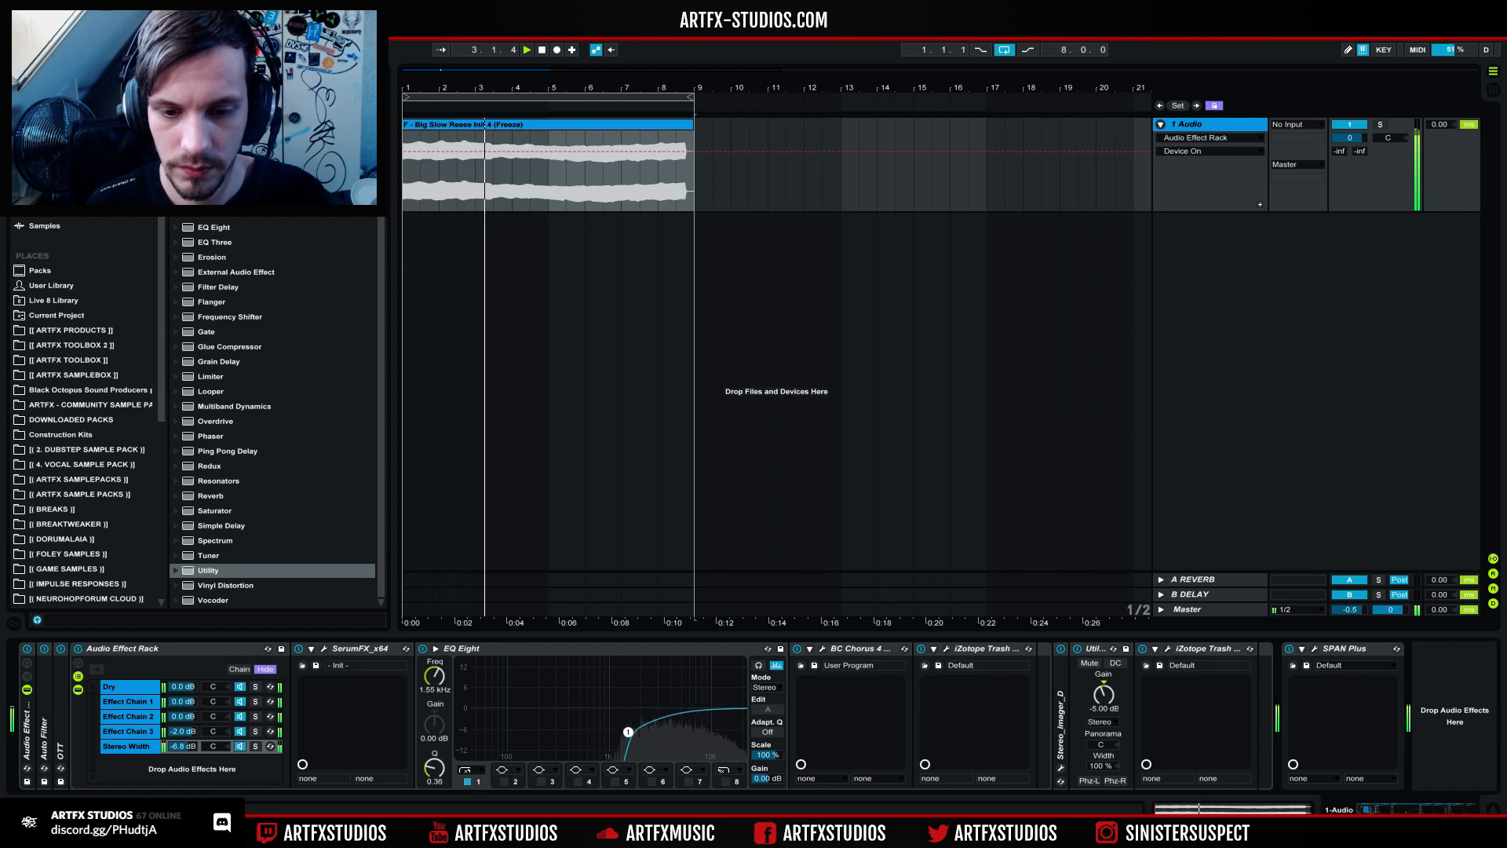
drag(183, 746, 183, 763)
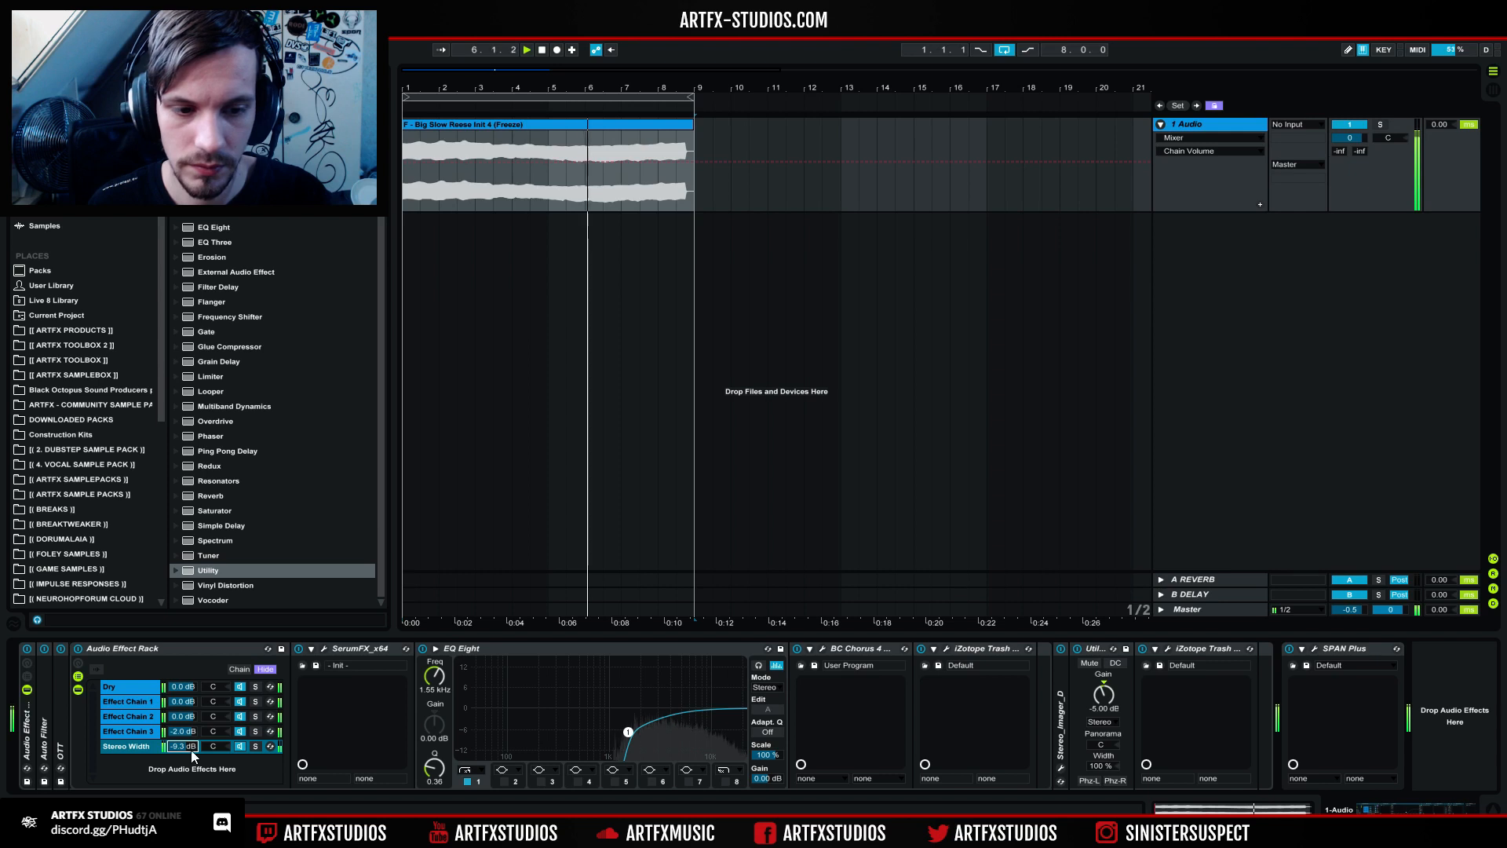
Step: Unfold Auto Filter, show its Frequency automation on the track, move the first peak to about bar 2 and audition it
double_click(44, 733)
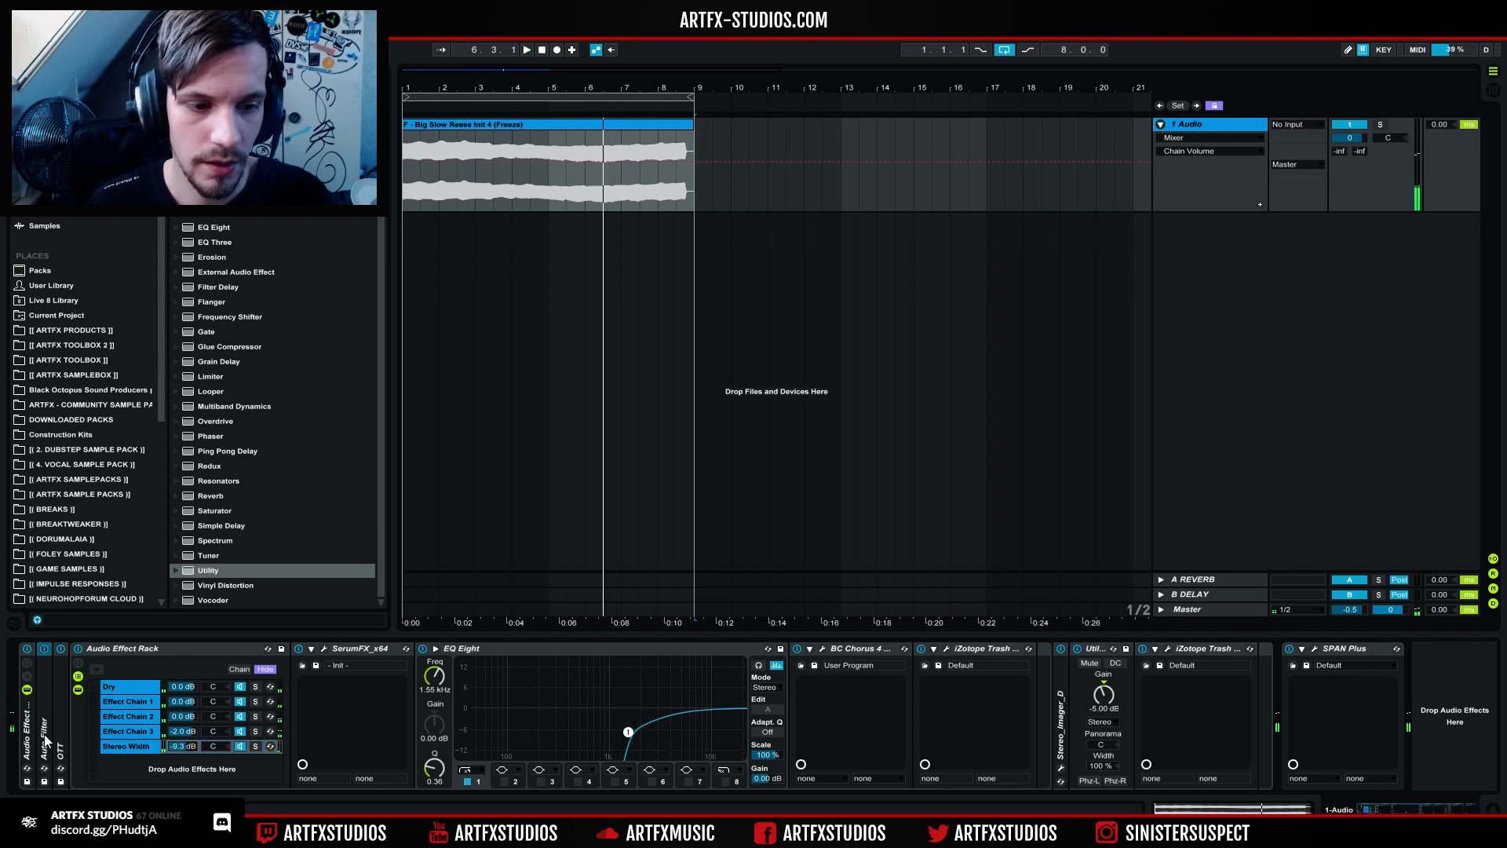
click(258, 686)
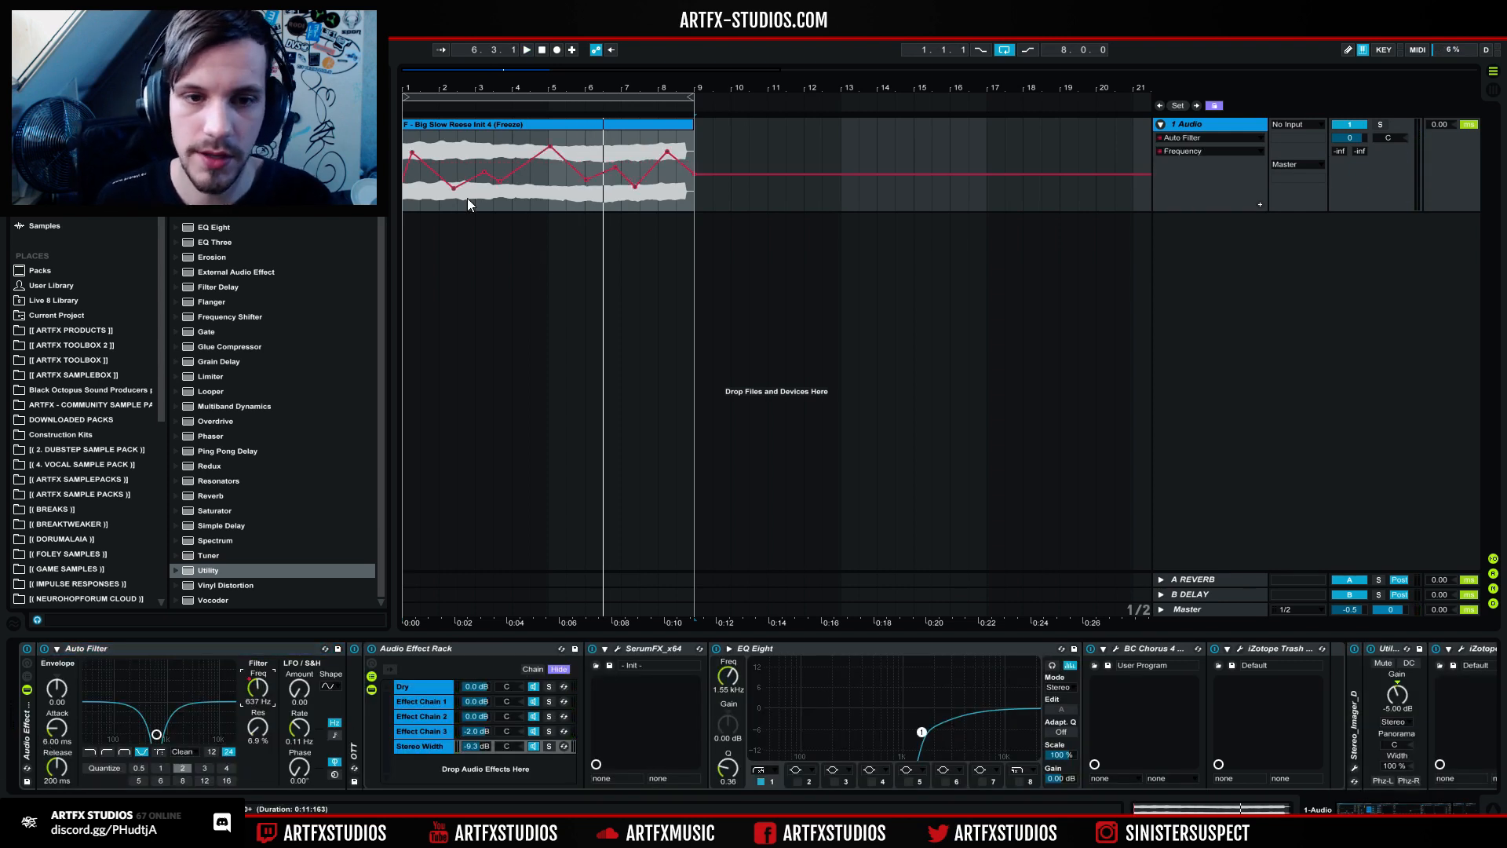
drag(404, 181, 437, 158)
click(416, 187)
key(space)
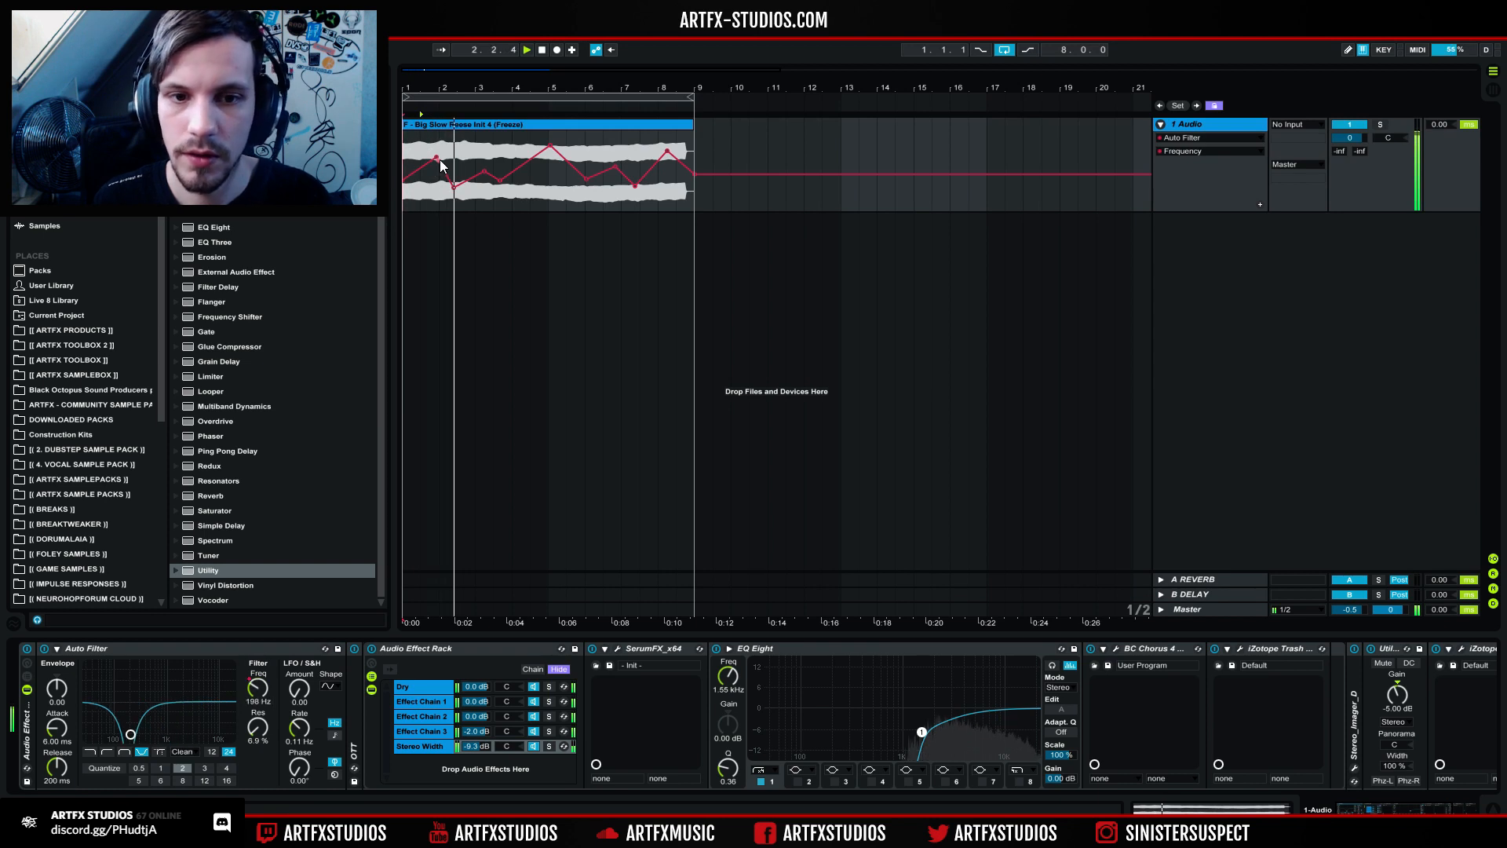
Step: Delete the two Frequency breakpoints between the first peak and the dip before bar 4, shift that peak to about bar 2.5 and play
click(454, 187)
click(484, 171)
key(space)
key(space)
drag(437, 158, 456, 159)
key(space)
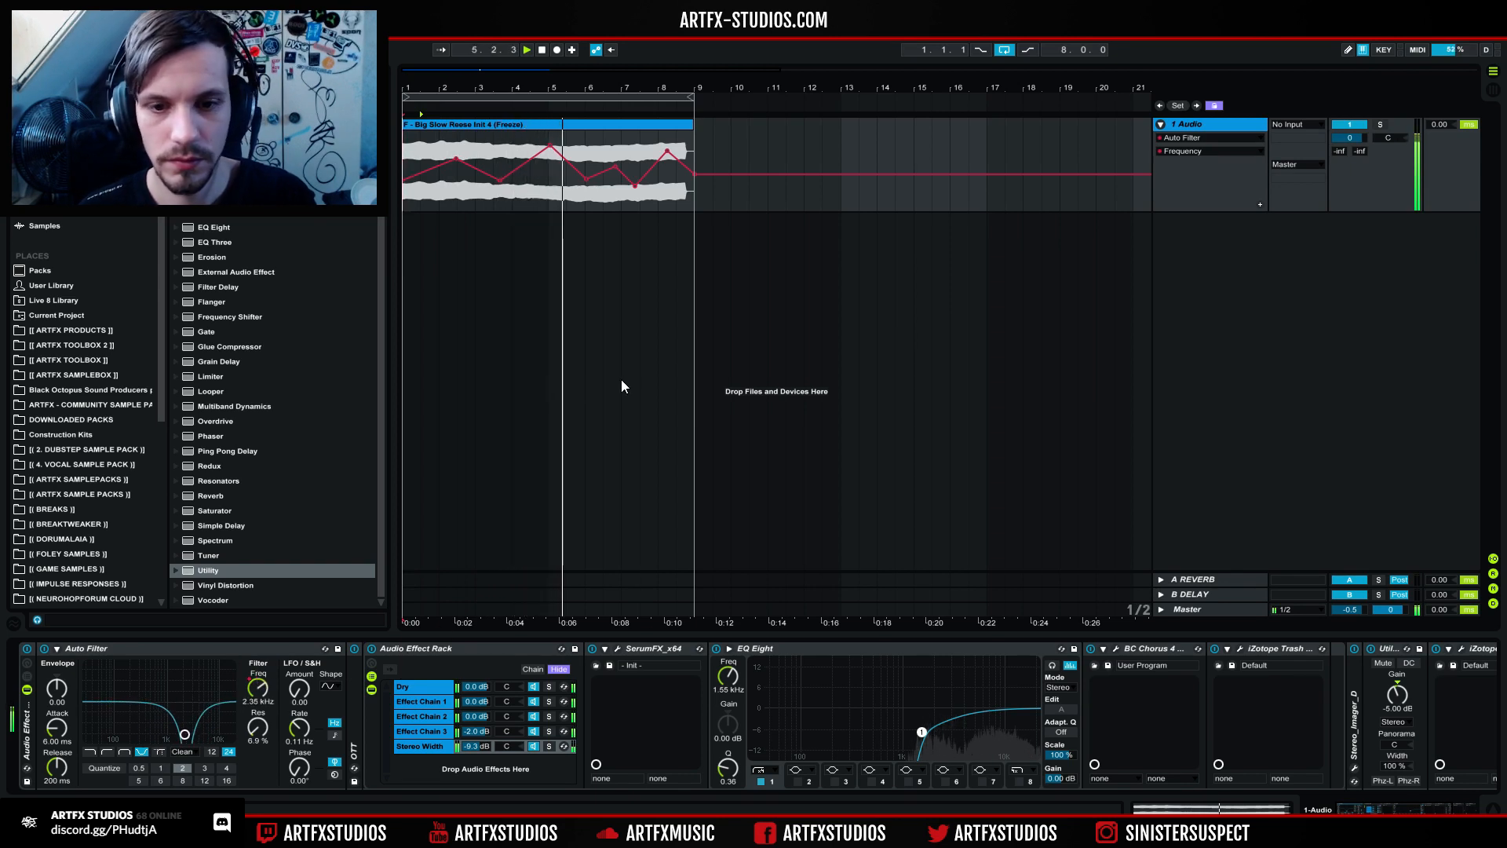
Step: Insert a second audio track below the reese track and set its input to Resampling
right_click(1196, 124)
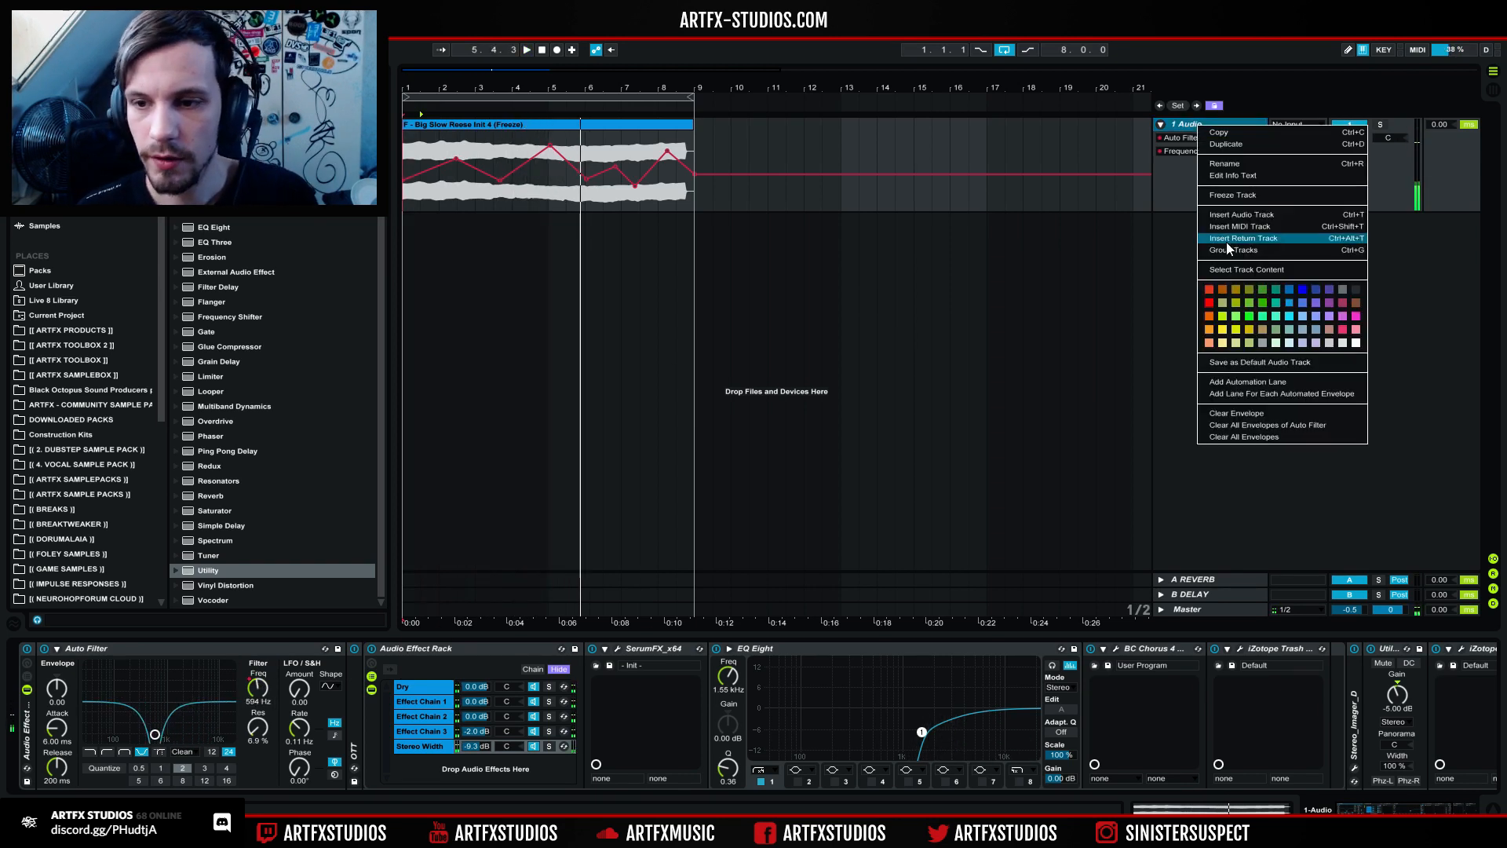
click(1240, 218)
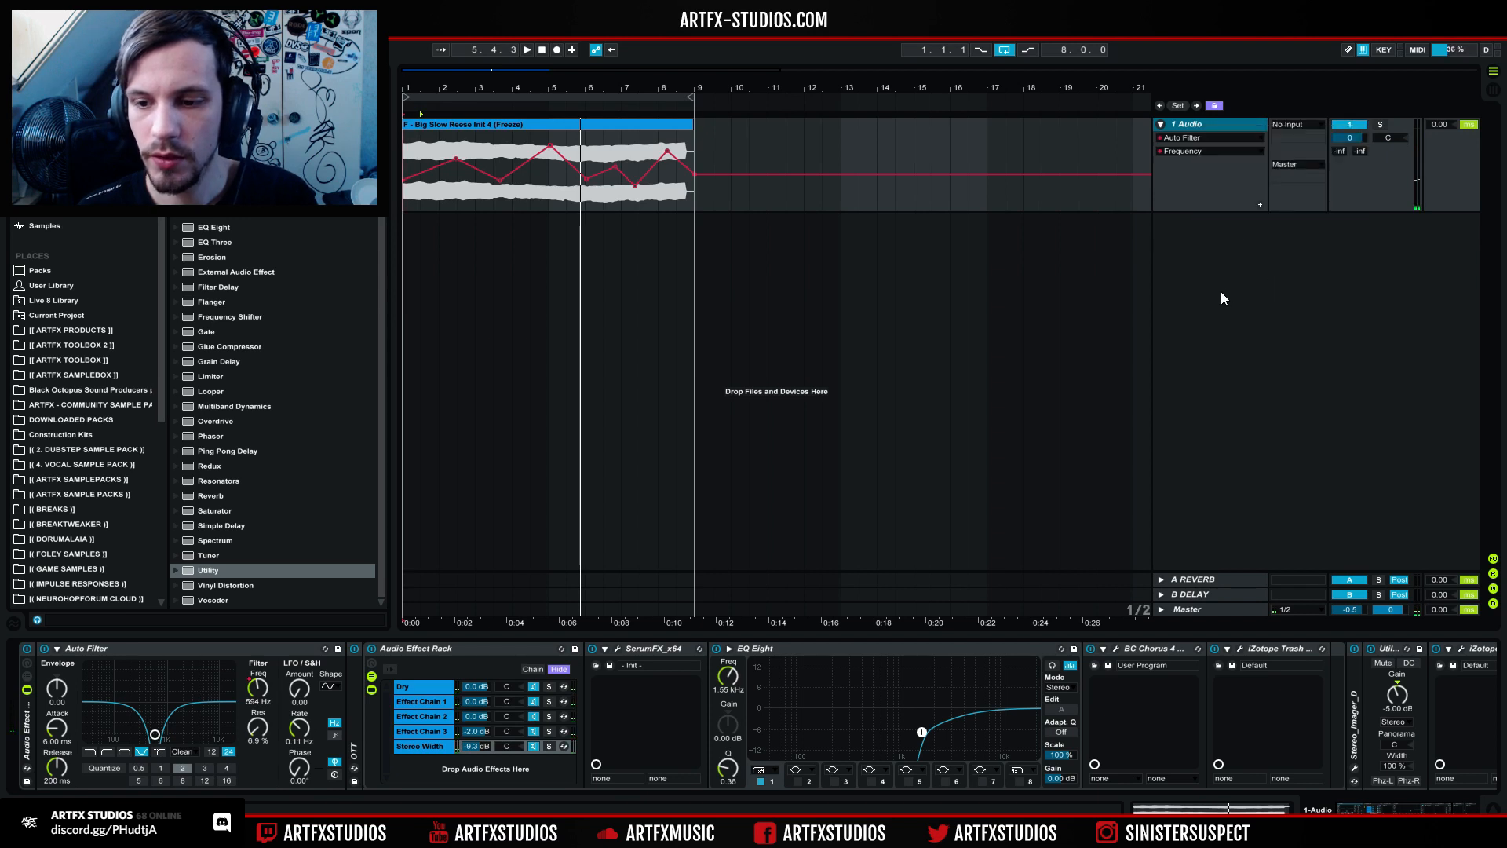
key(ctrl+t)
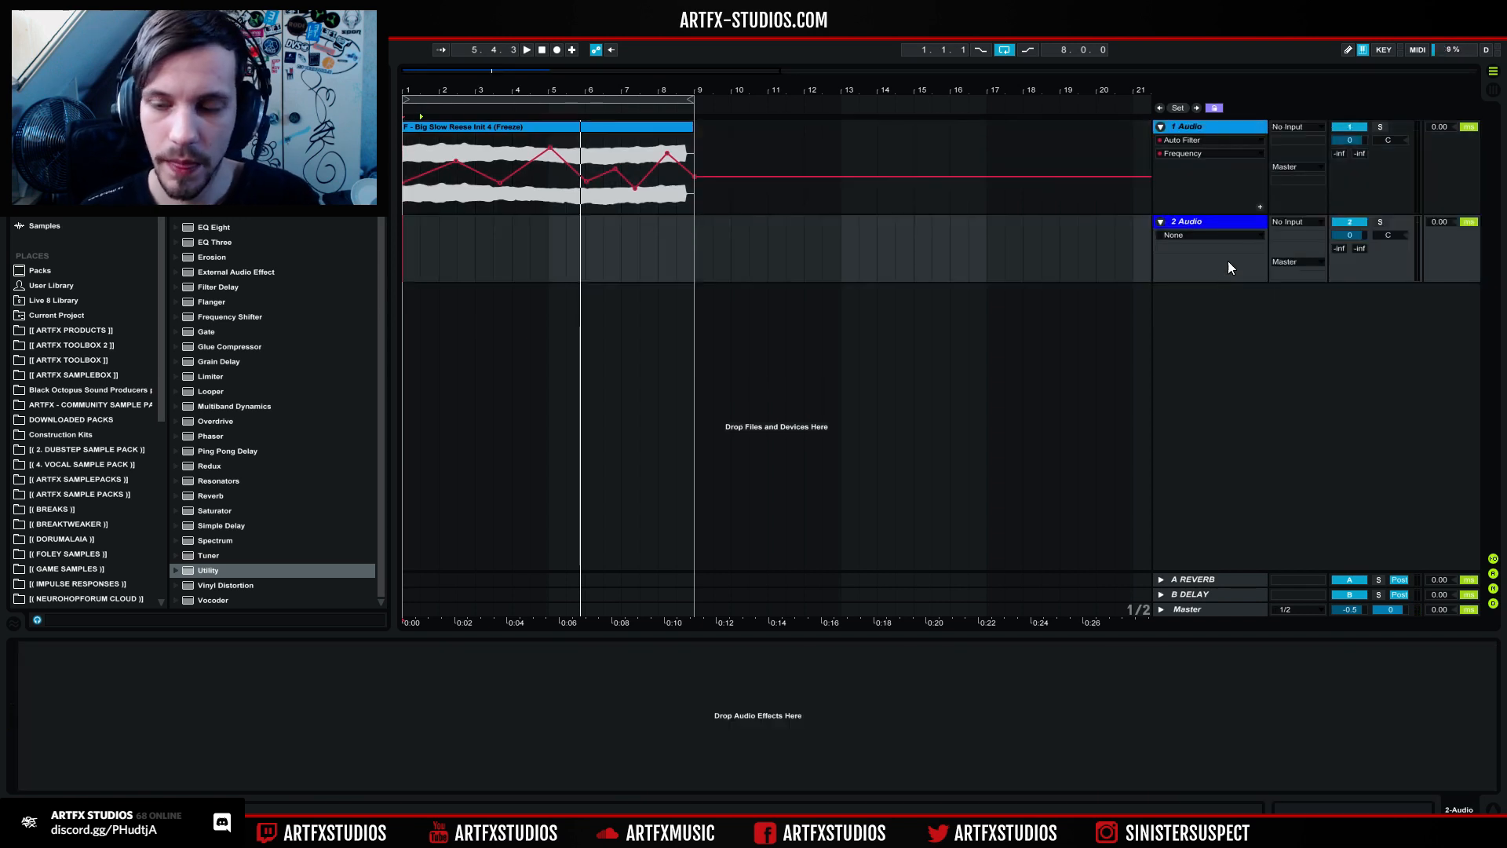
click(1303, 222)
key(Escape)
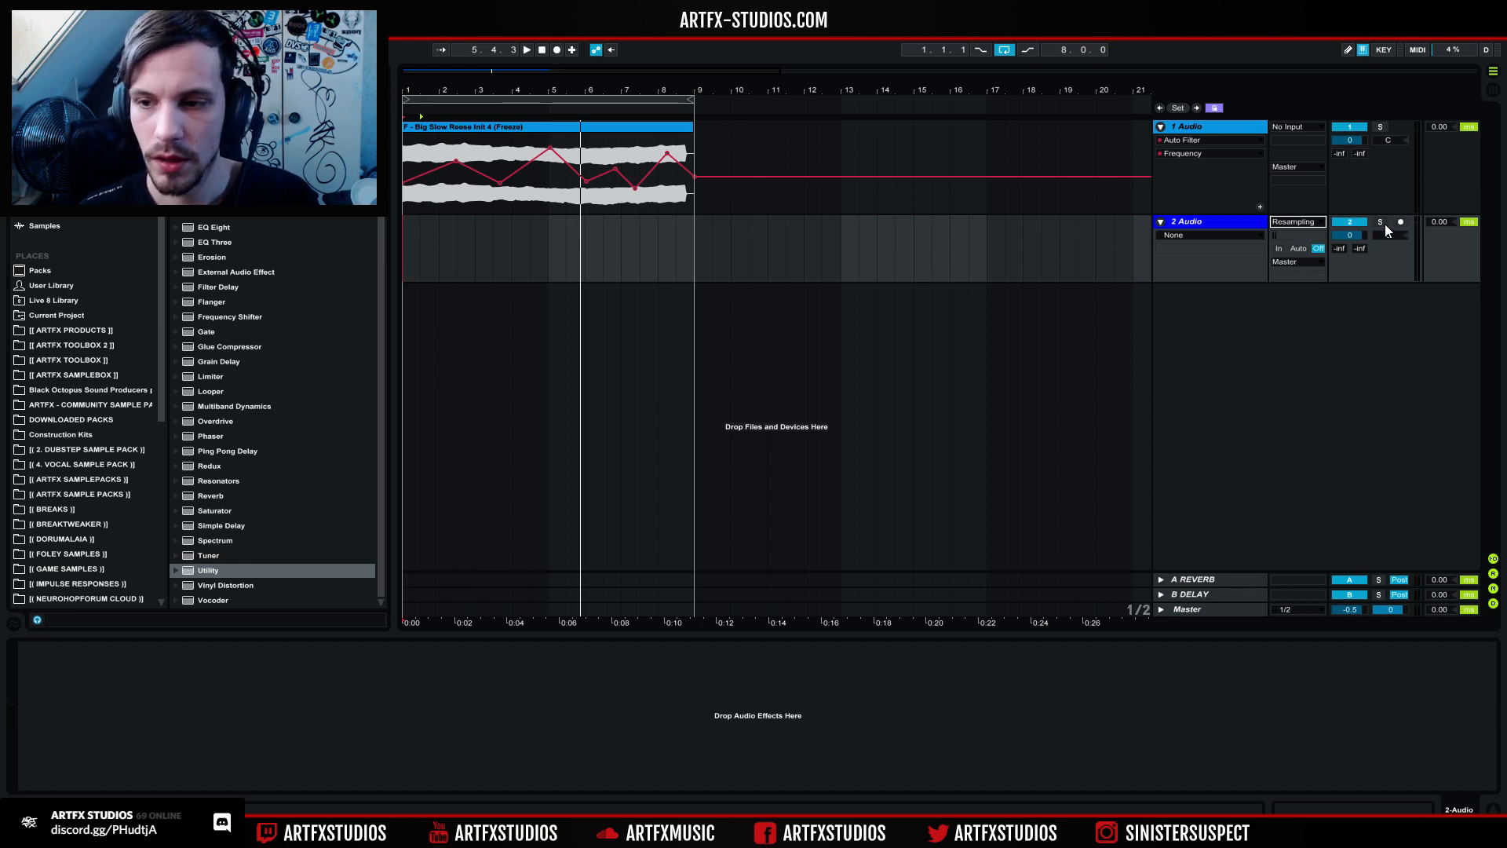
Step: Record the processed bass onto the resampling track from bar 1 with looping off, and trim the clip to end at bar 9
click(1400, 222)
click(1004, 50)
click(542, 49)
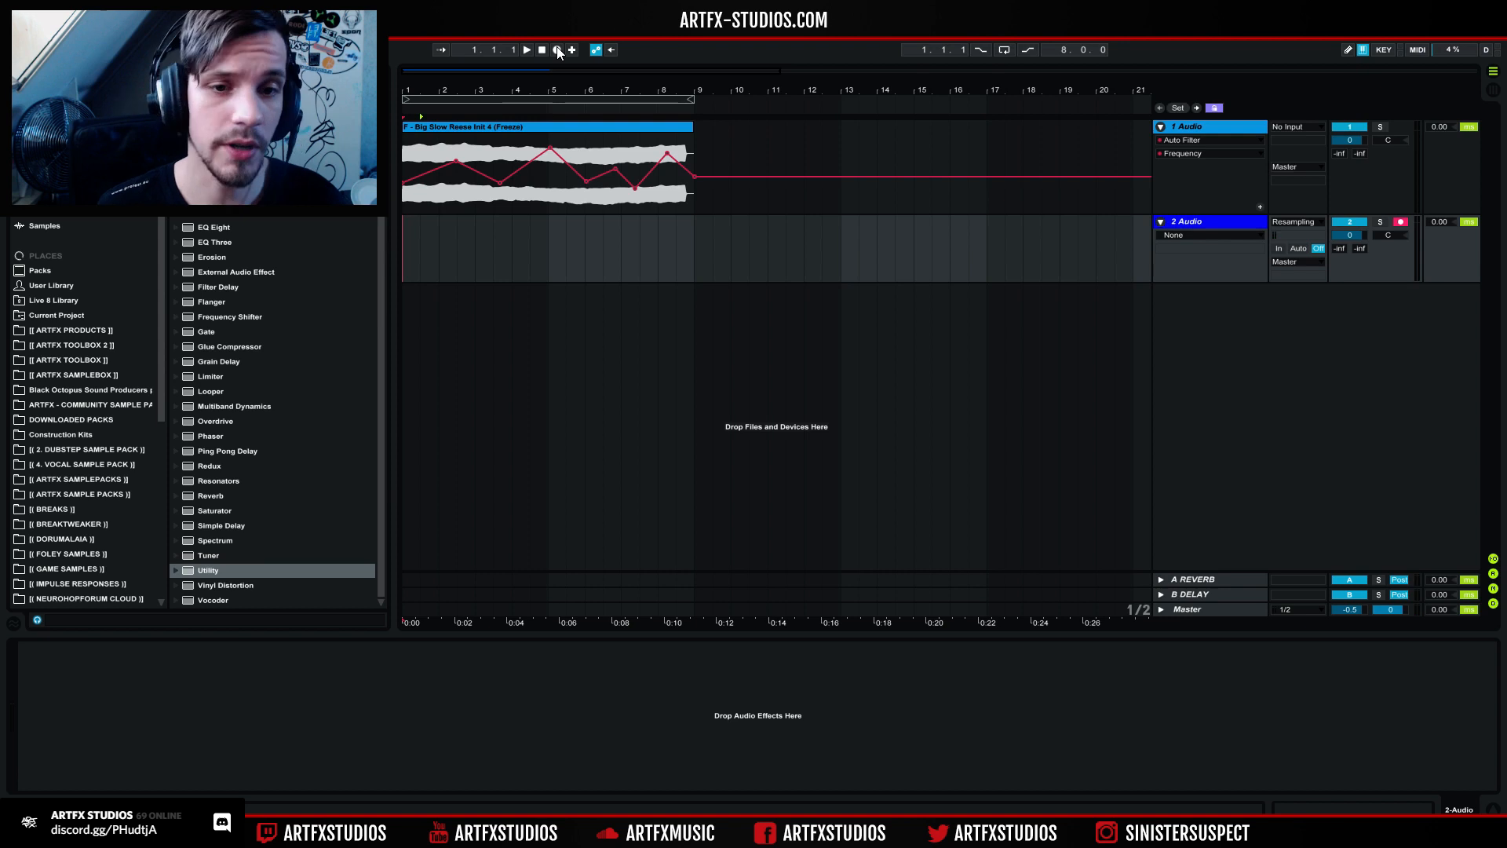
click(558, 50)
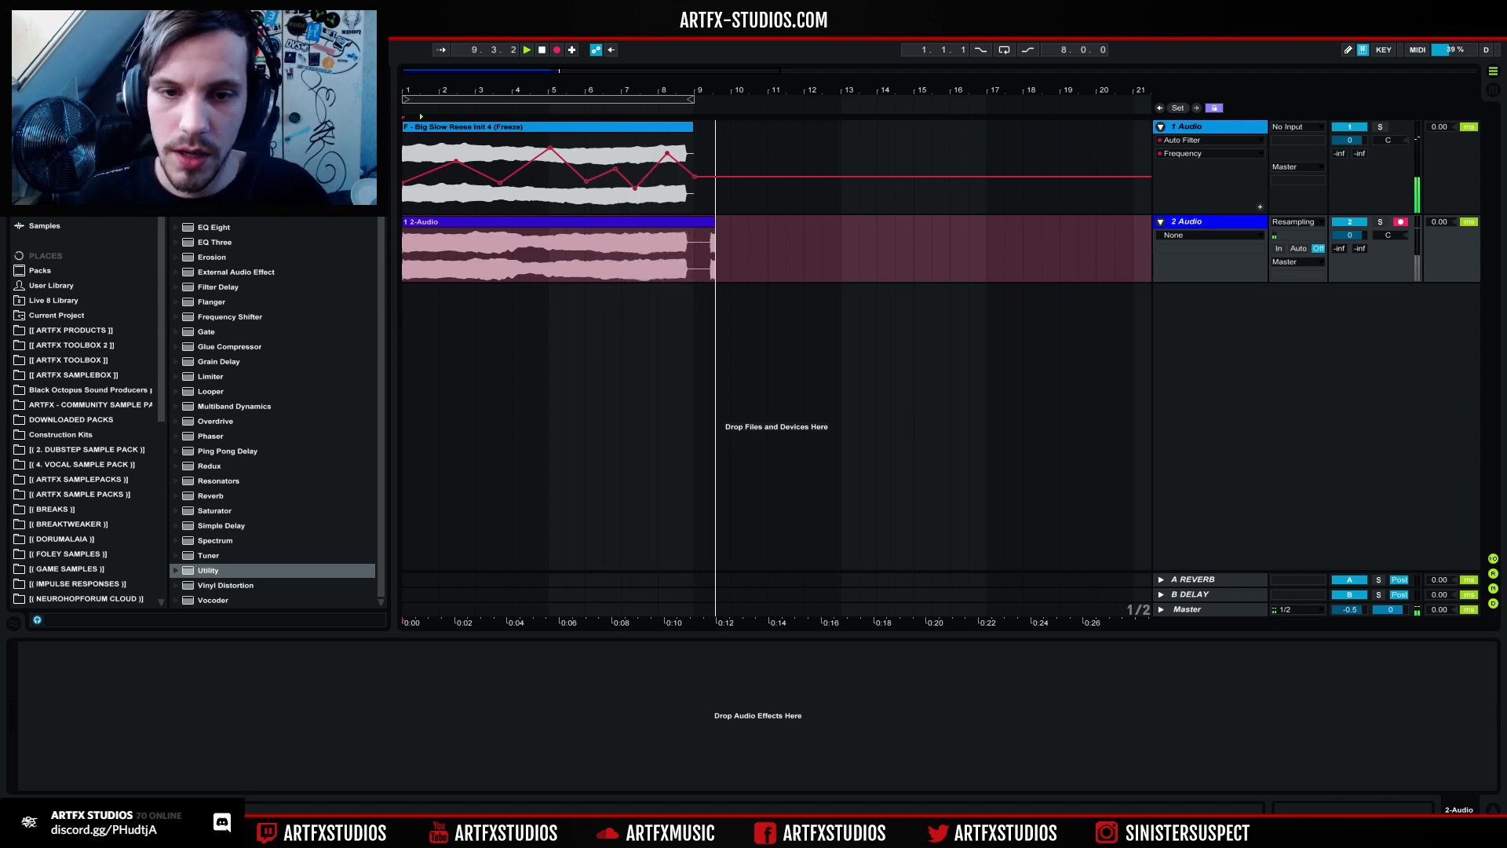
key(F9)
drag(723, 218, 694, 220)
Step: Mark out short stretches of the resampled clip between bars 4 and 7 as possible sections to use
drag(515, 253, 562, 263)
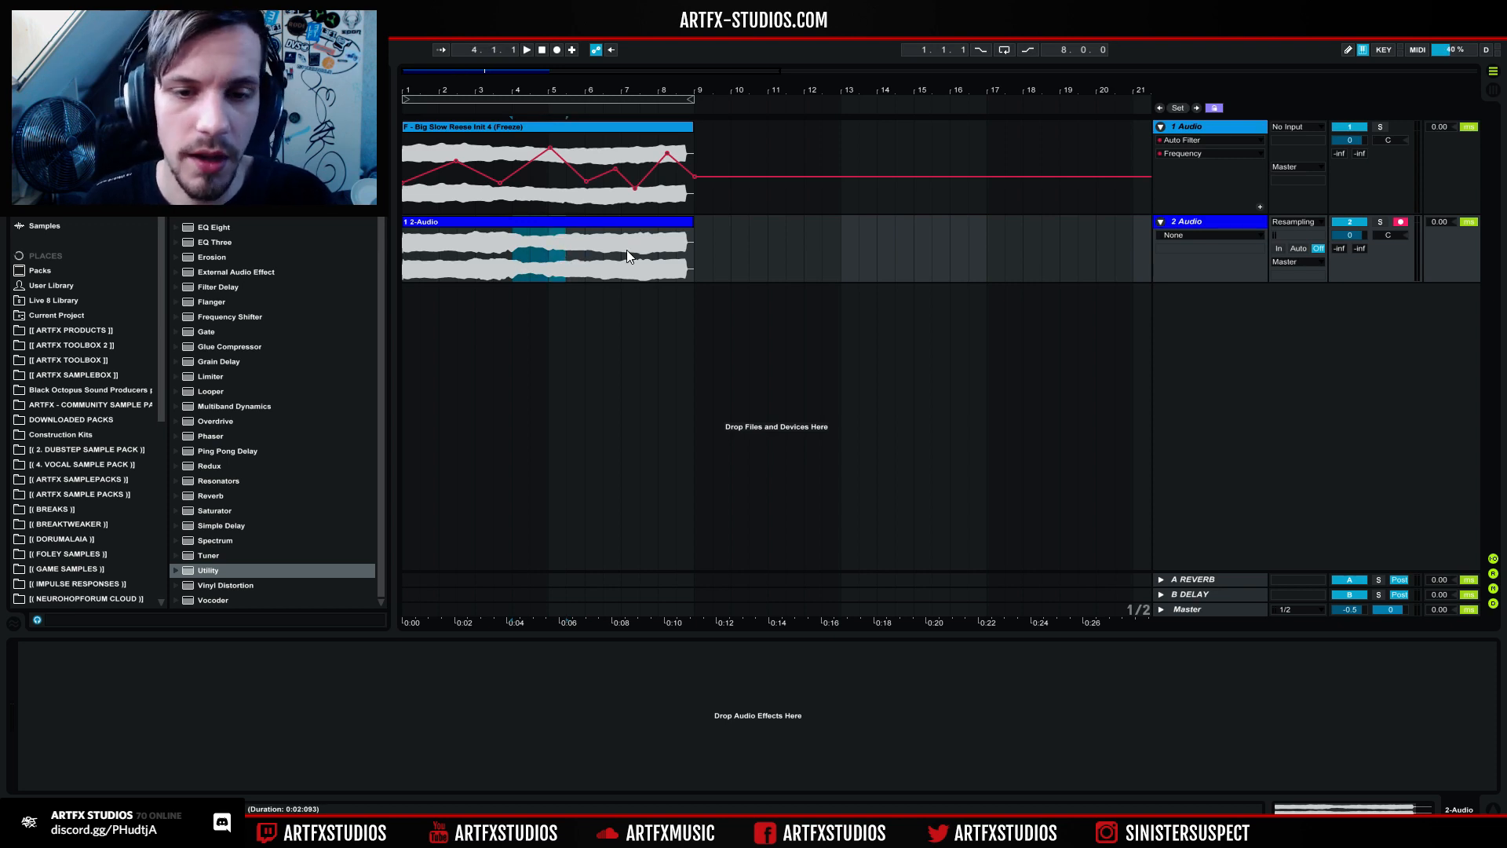
drag(512, 247, 594, 264)
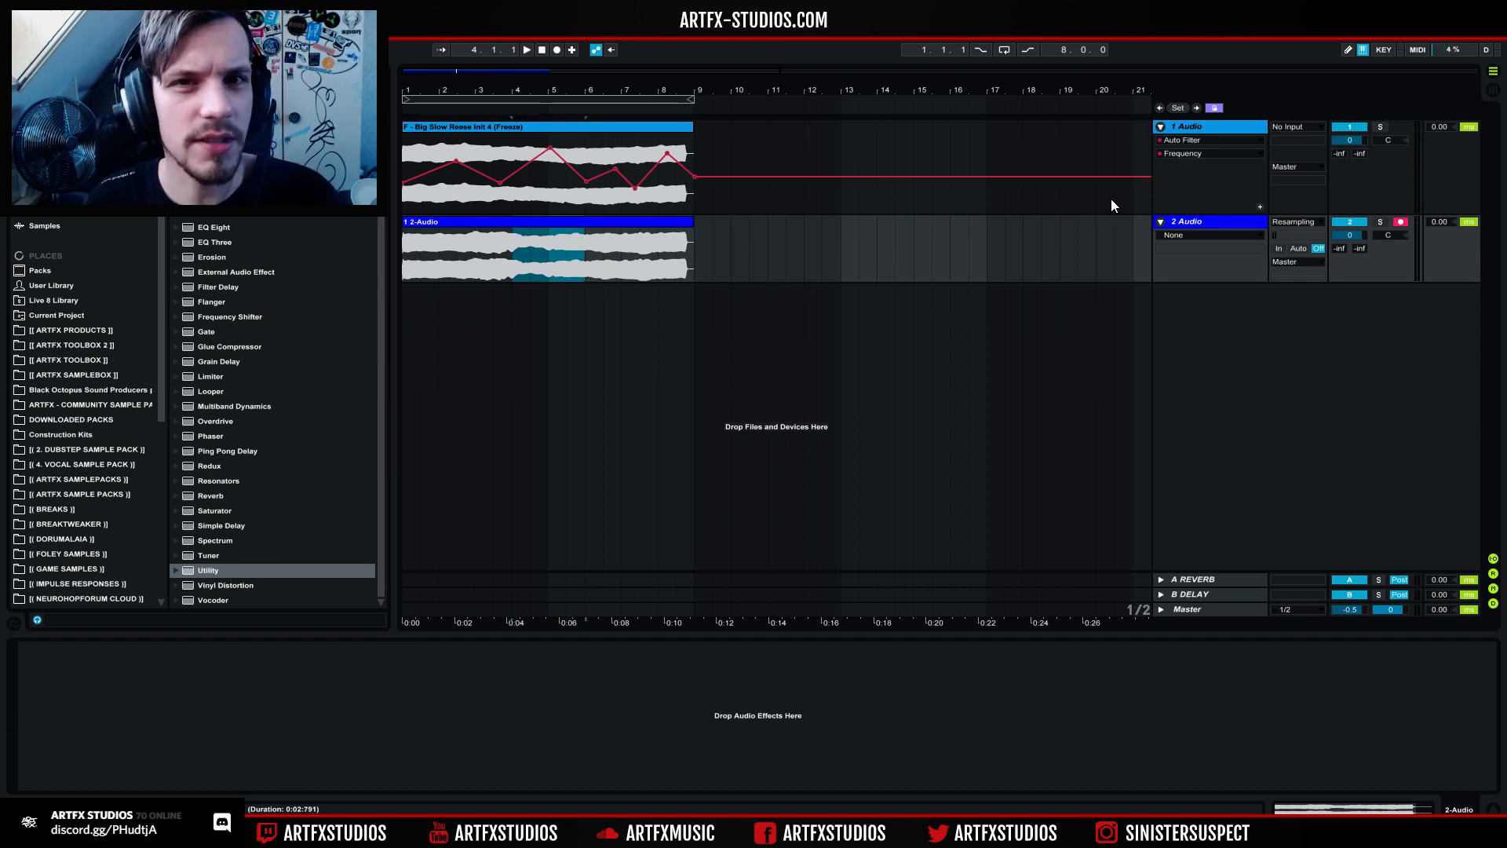
drag(407, 262, 614, 262)
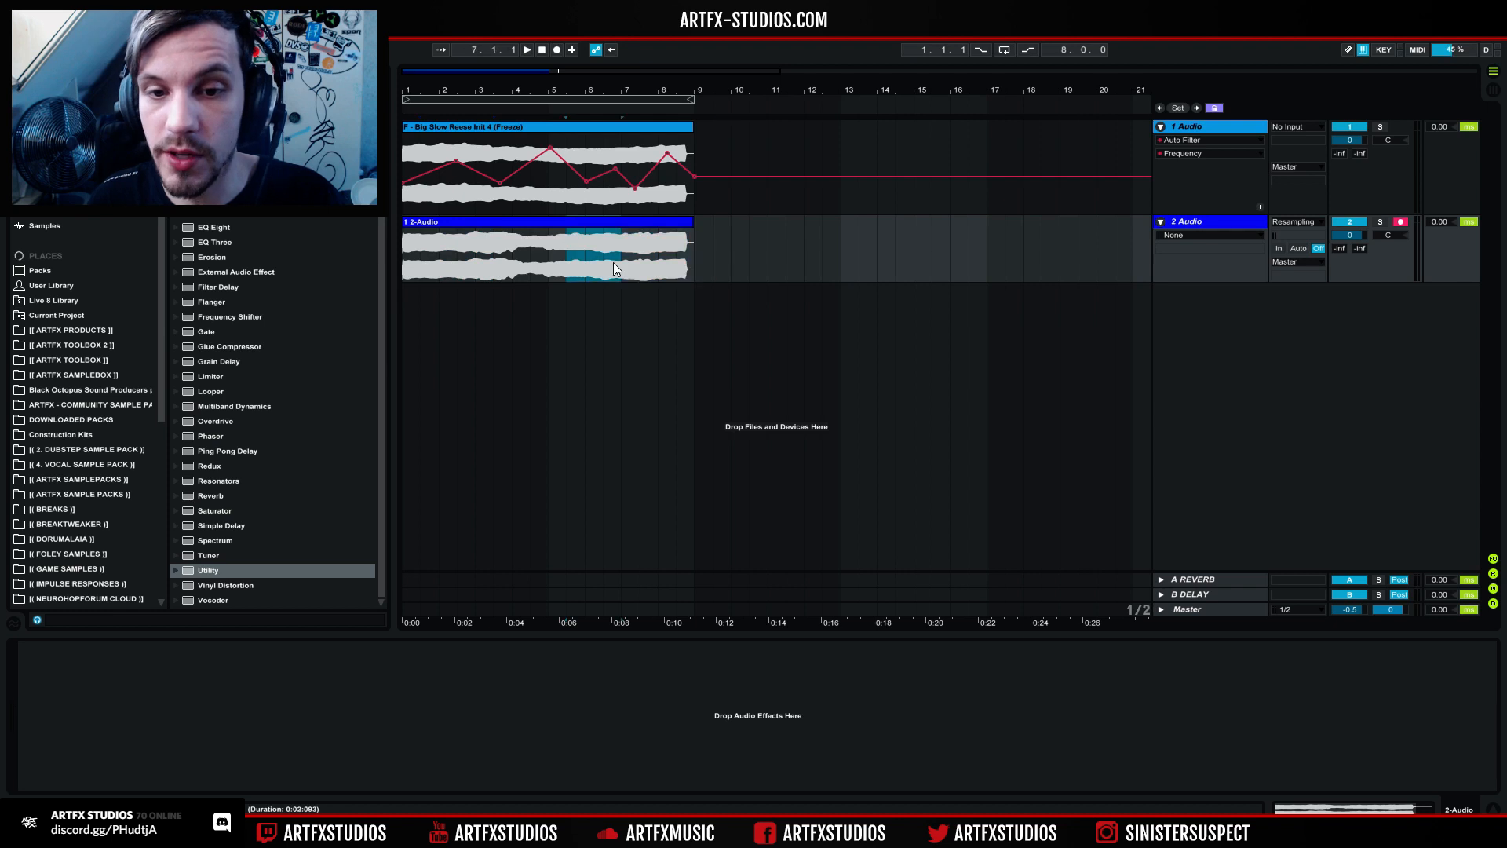
click(439, 239)
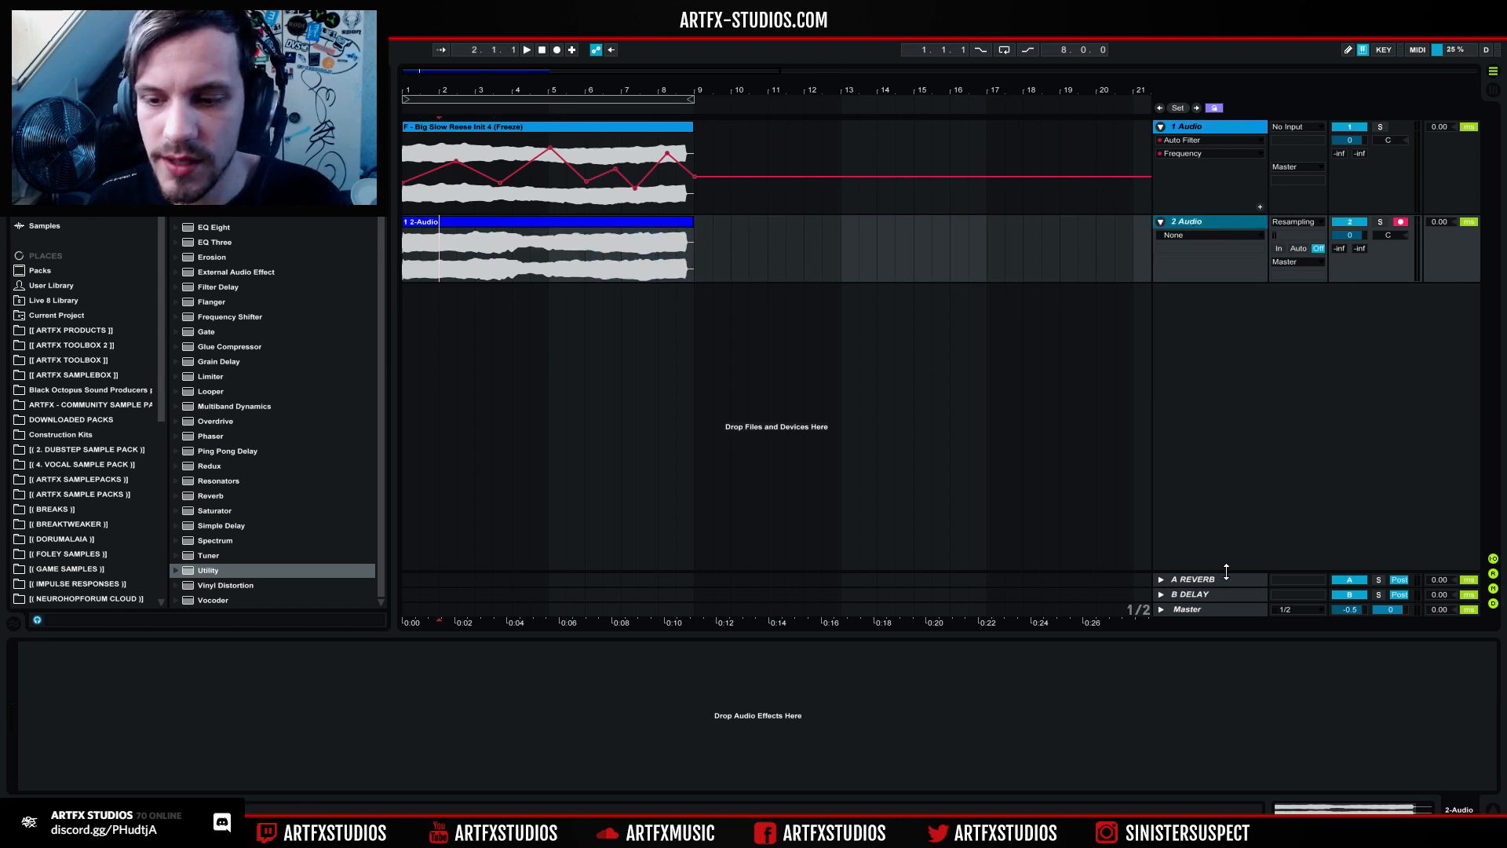
Step: Switch off track 1's outer rack and play the unprocessed bass while viewing the Spectrum on the Master track
click(1195, 608)
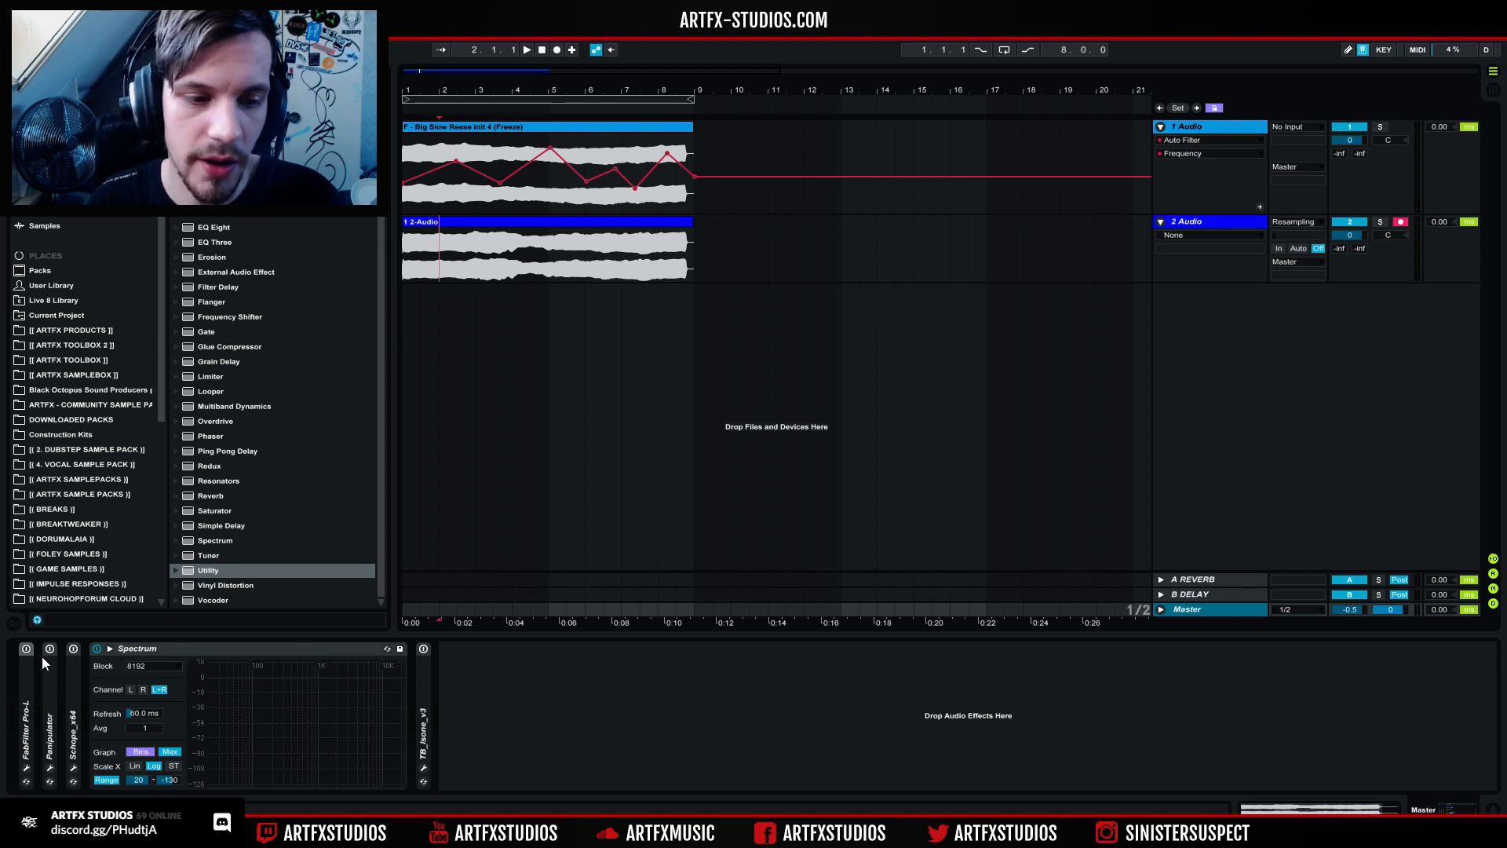
click(1191, 125)
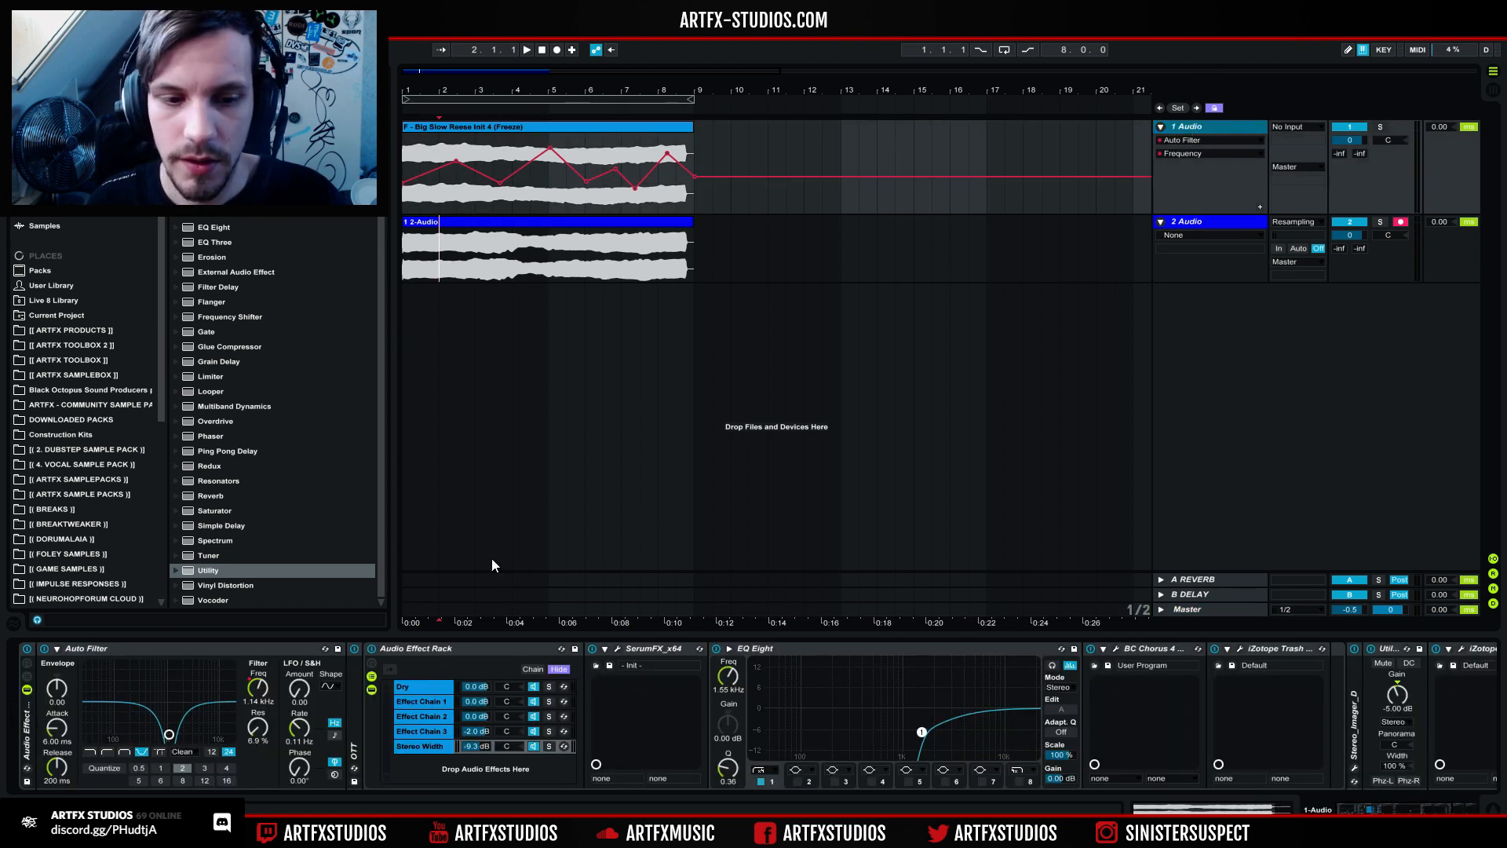
click(26, 649)
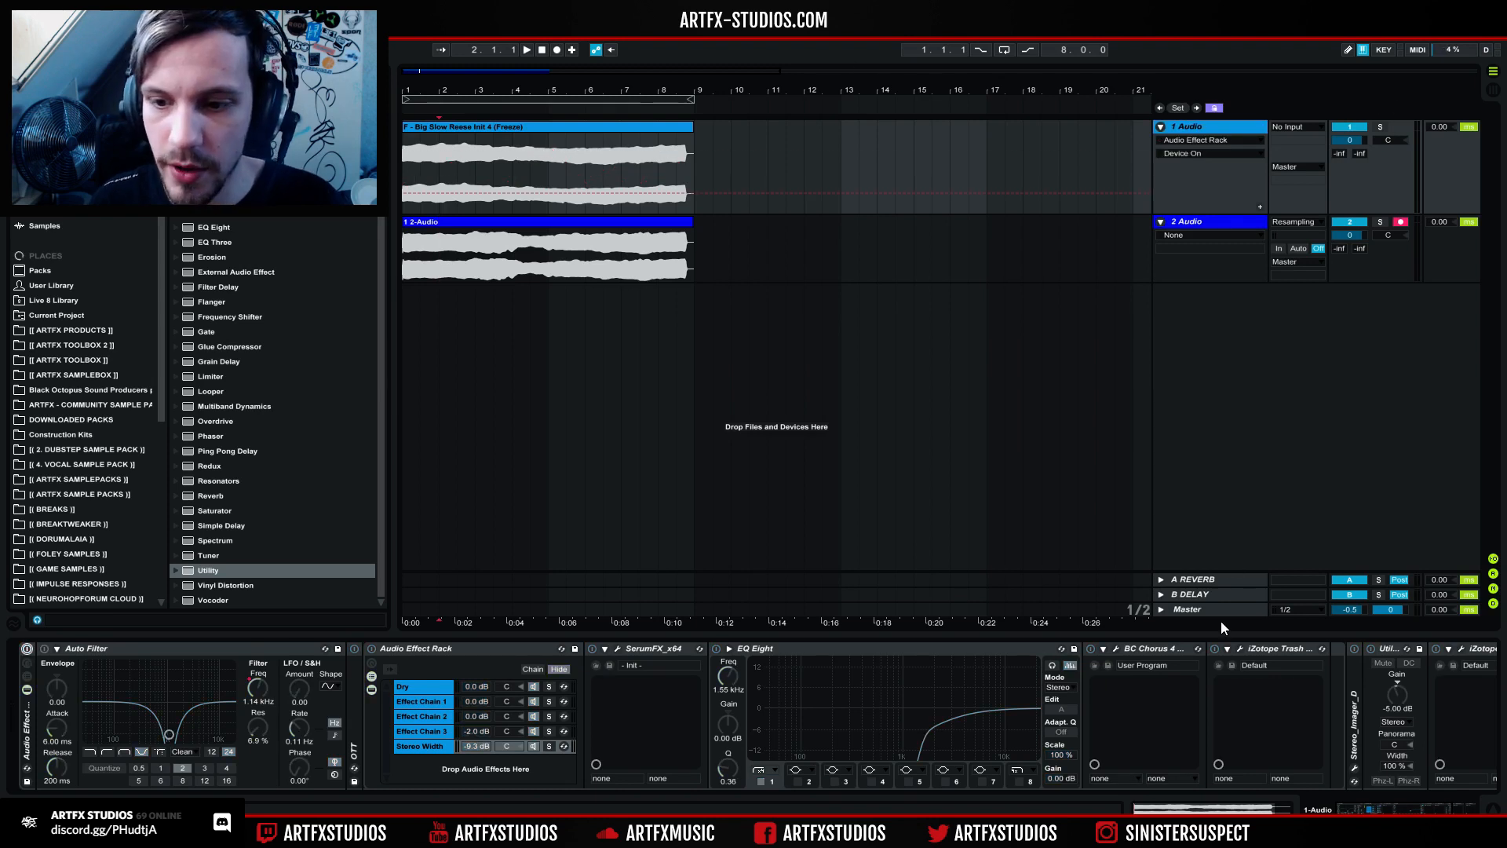
click(992, 610)
key(space)
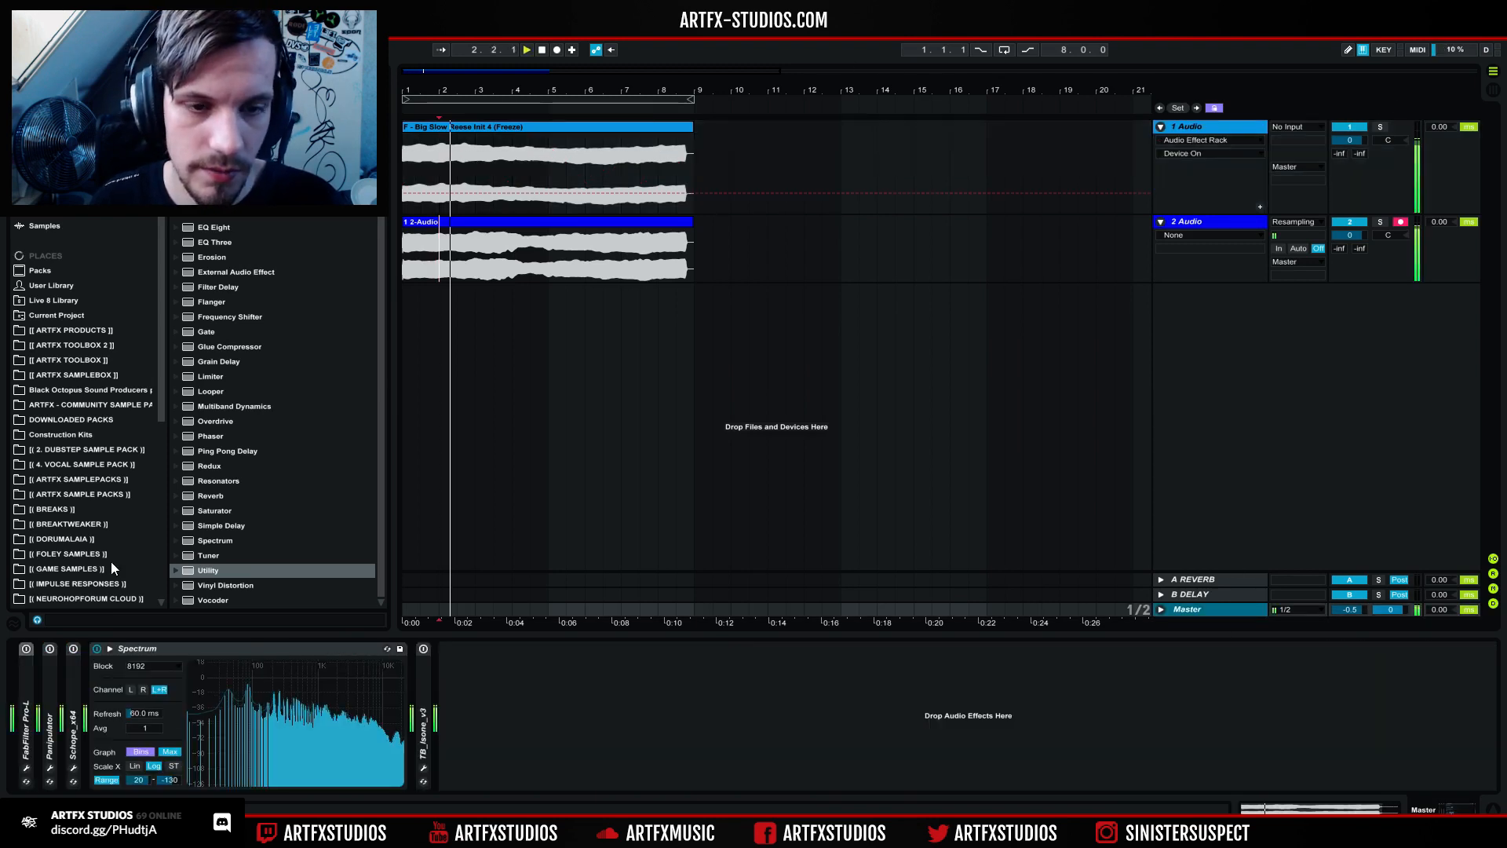
key(space)
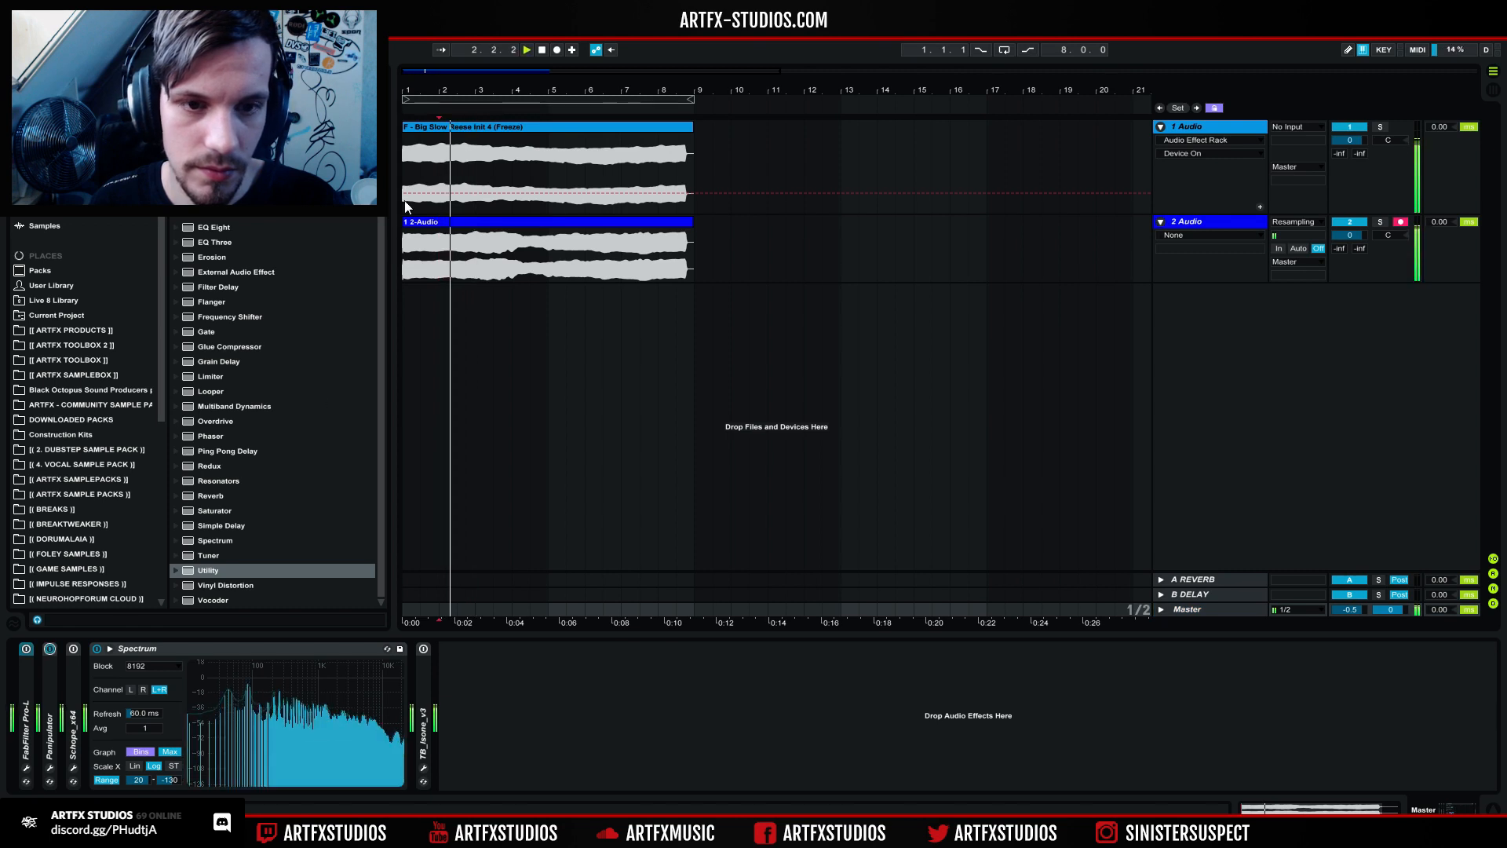
Step: Select the Master track and open its Panipulator plug-in
click(408, 143)
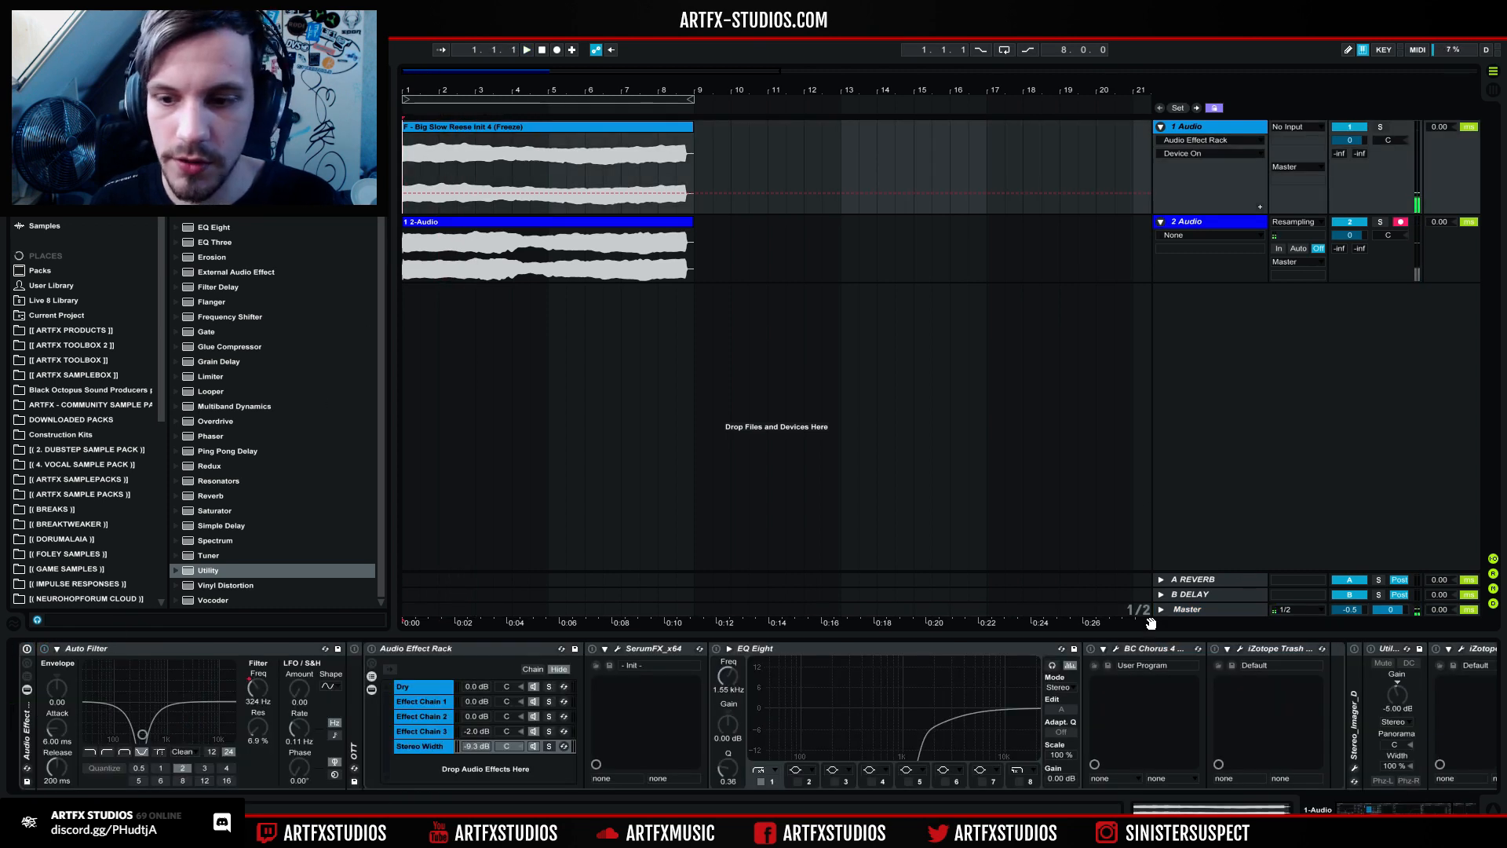
click(1181, 610)
double_click(52, 667)
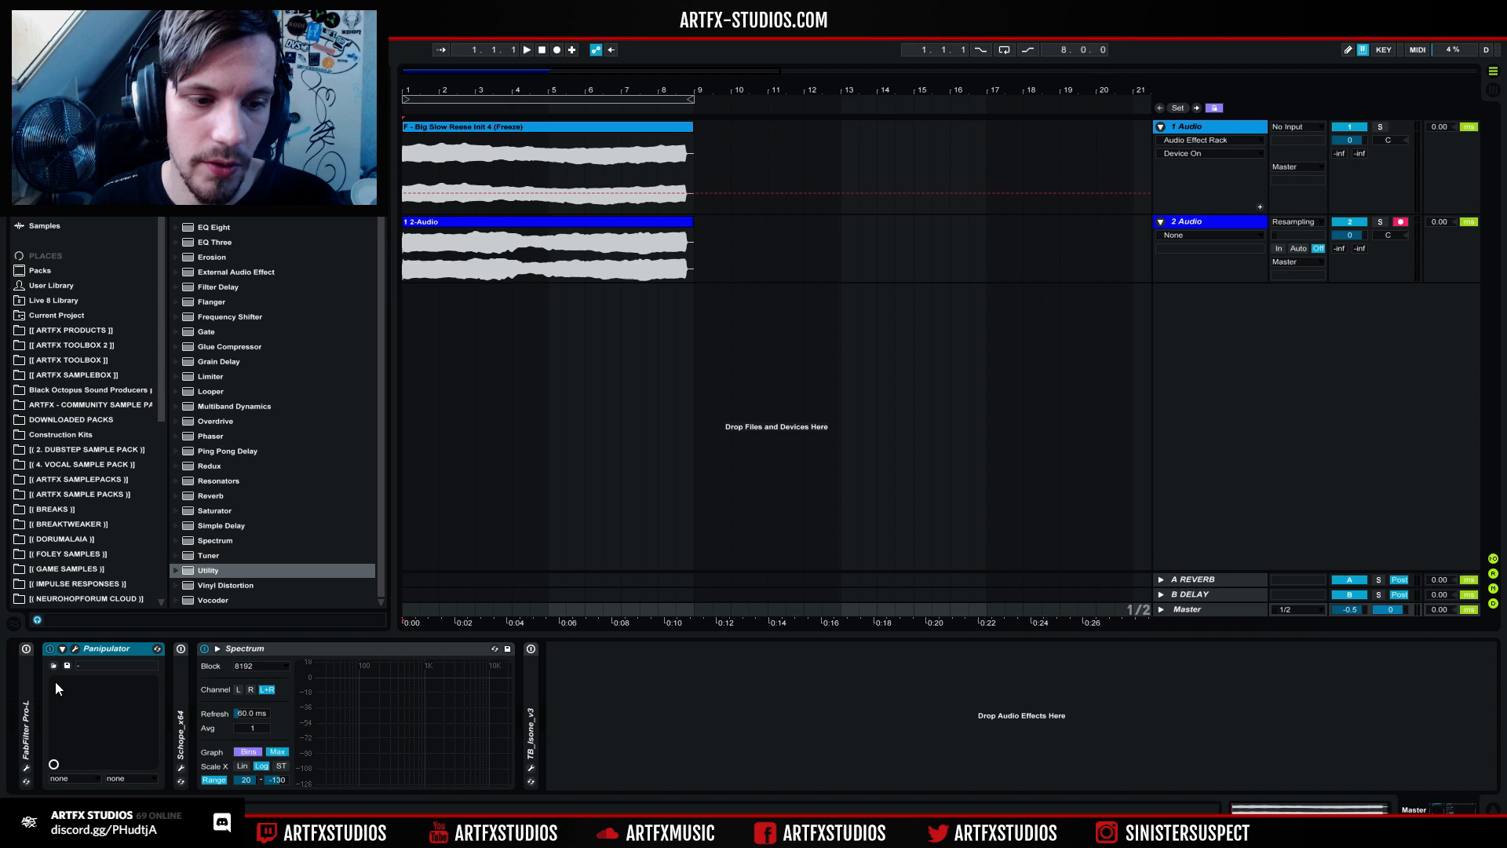
click(76, 650)
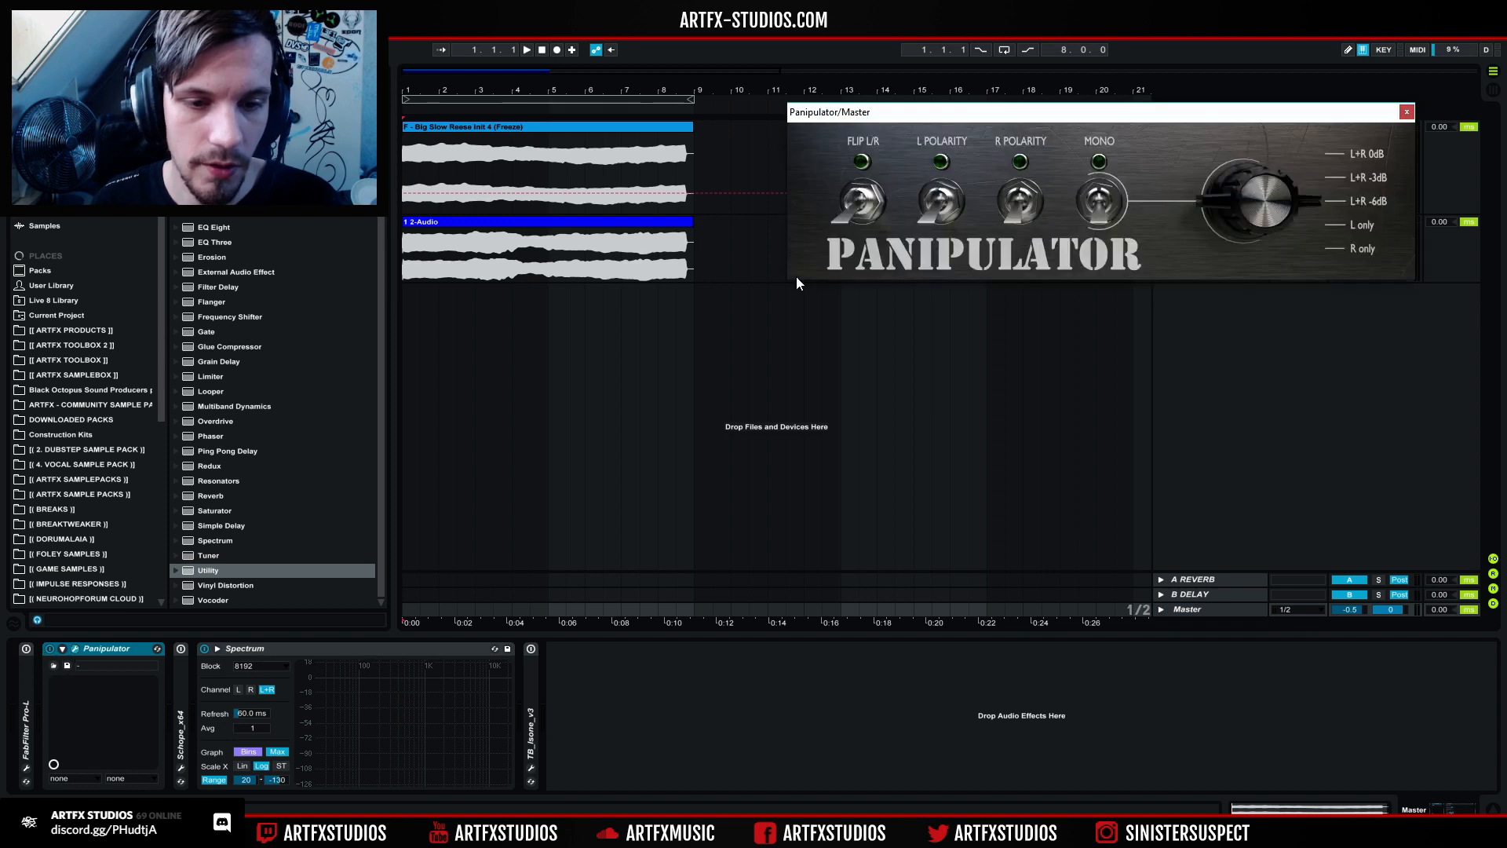
Step: Compare the unprocessed bass in mono and stereo during playback using Panipulator's Mono switch
click(1102, 208)
key(space)
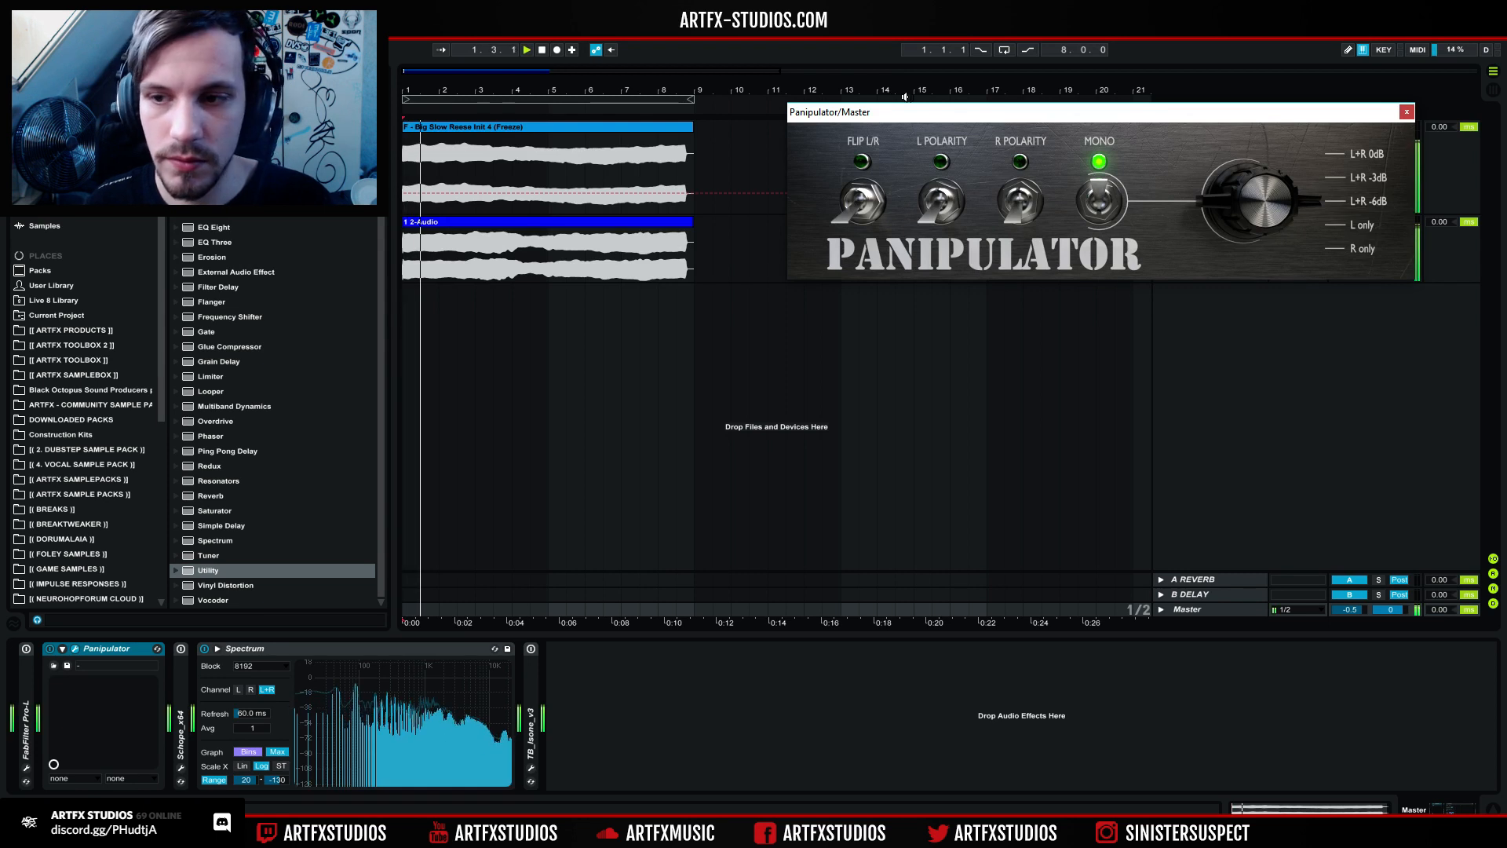
click(1102, 201)
key(space)
key(space)
click(1100, 196)
key(space)
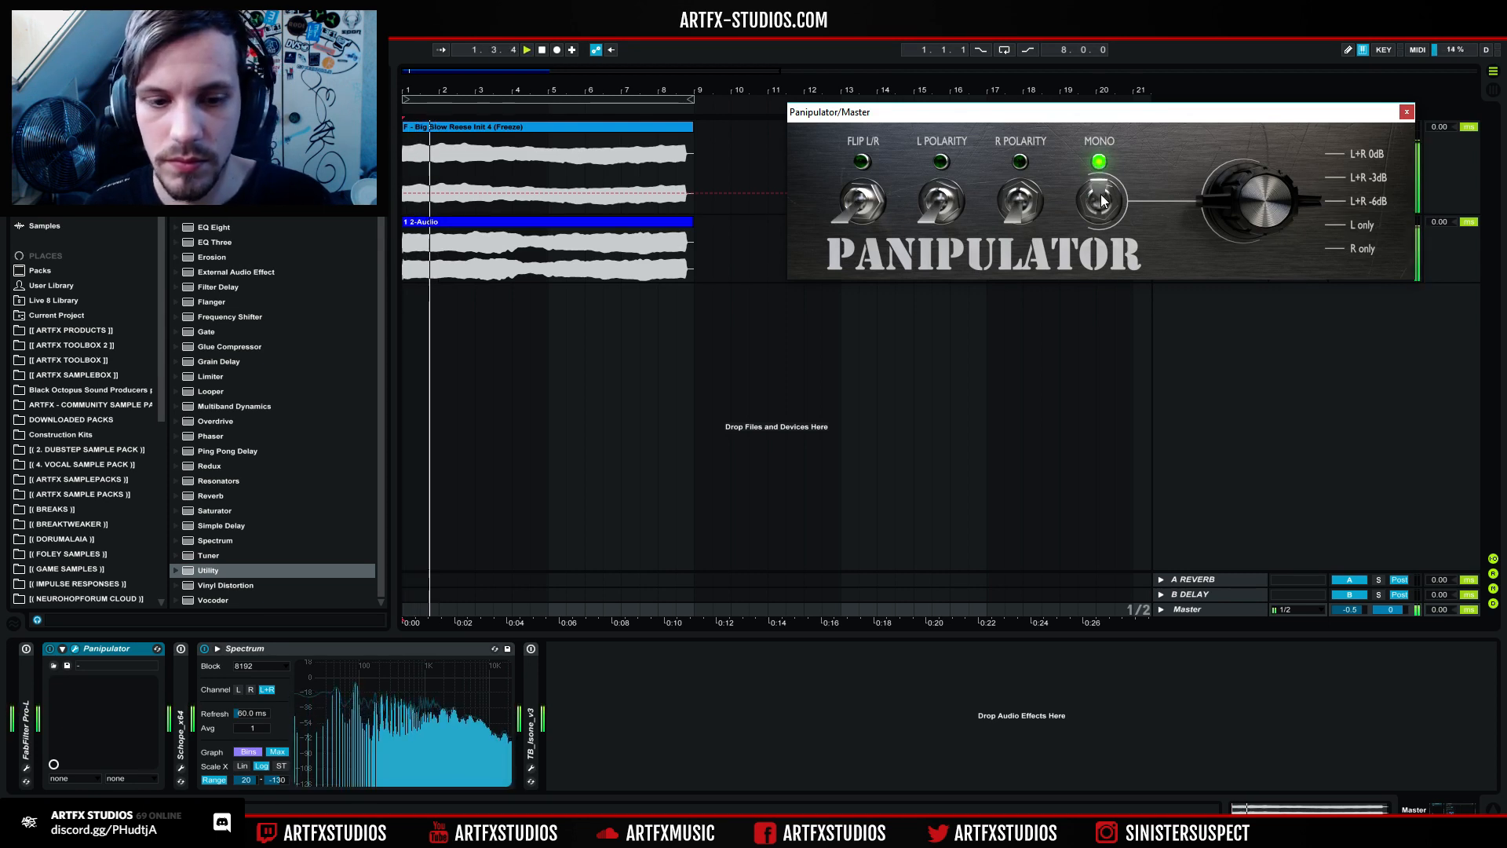
click(1100, 197)
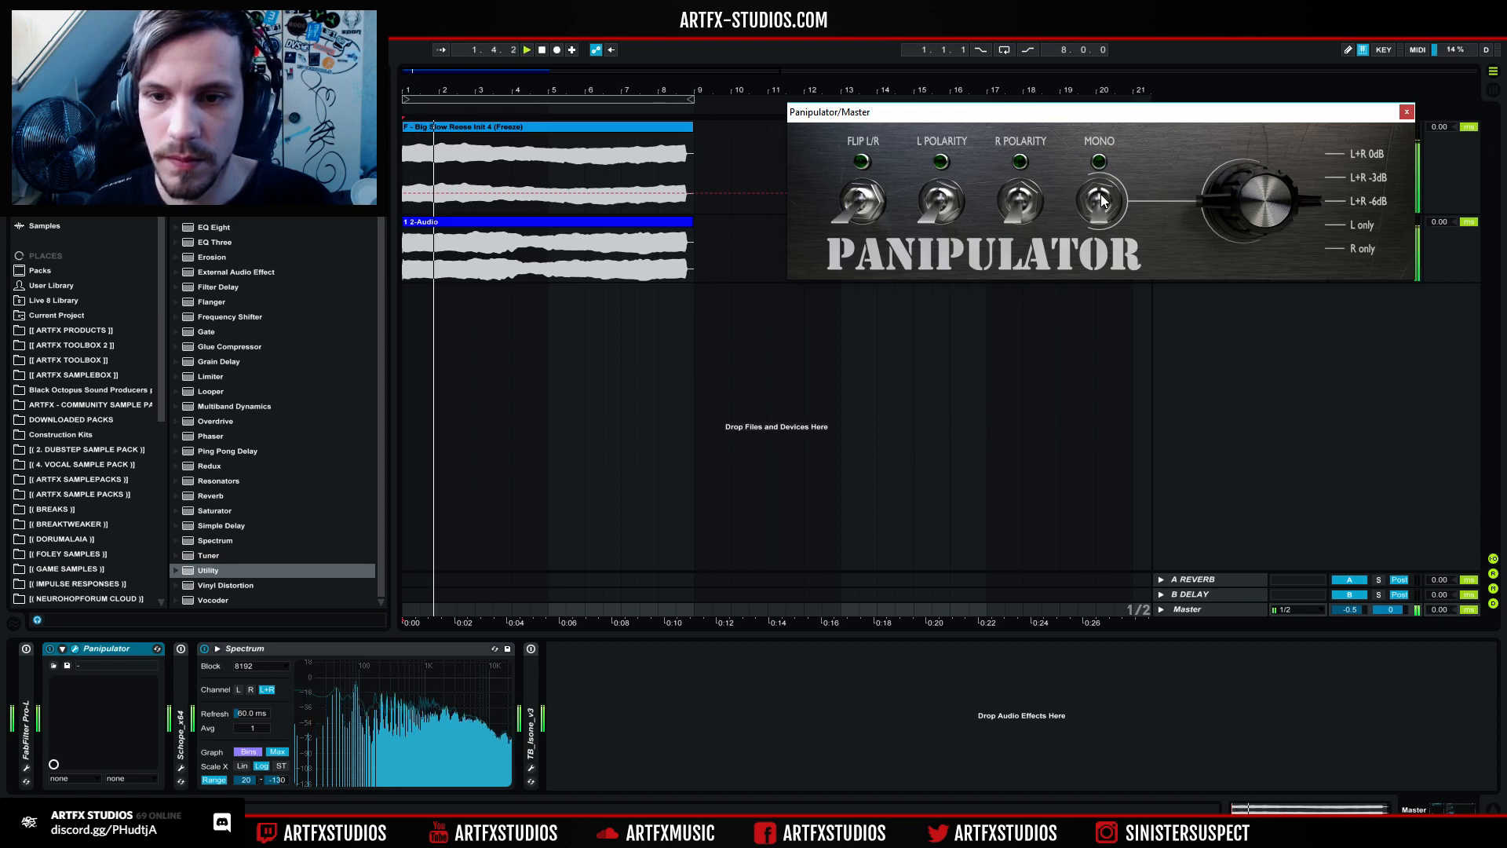
Step: Mute track 1 and solo the resampled track, with the Panipulator window moved clear of the track controls
drag(1081, 118, 1052, 347)
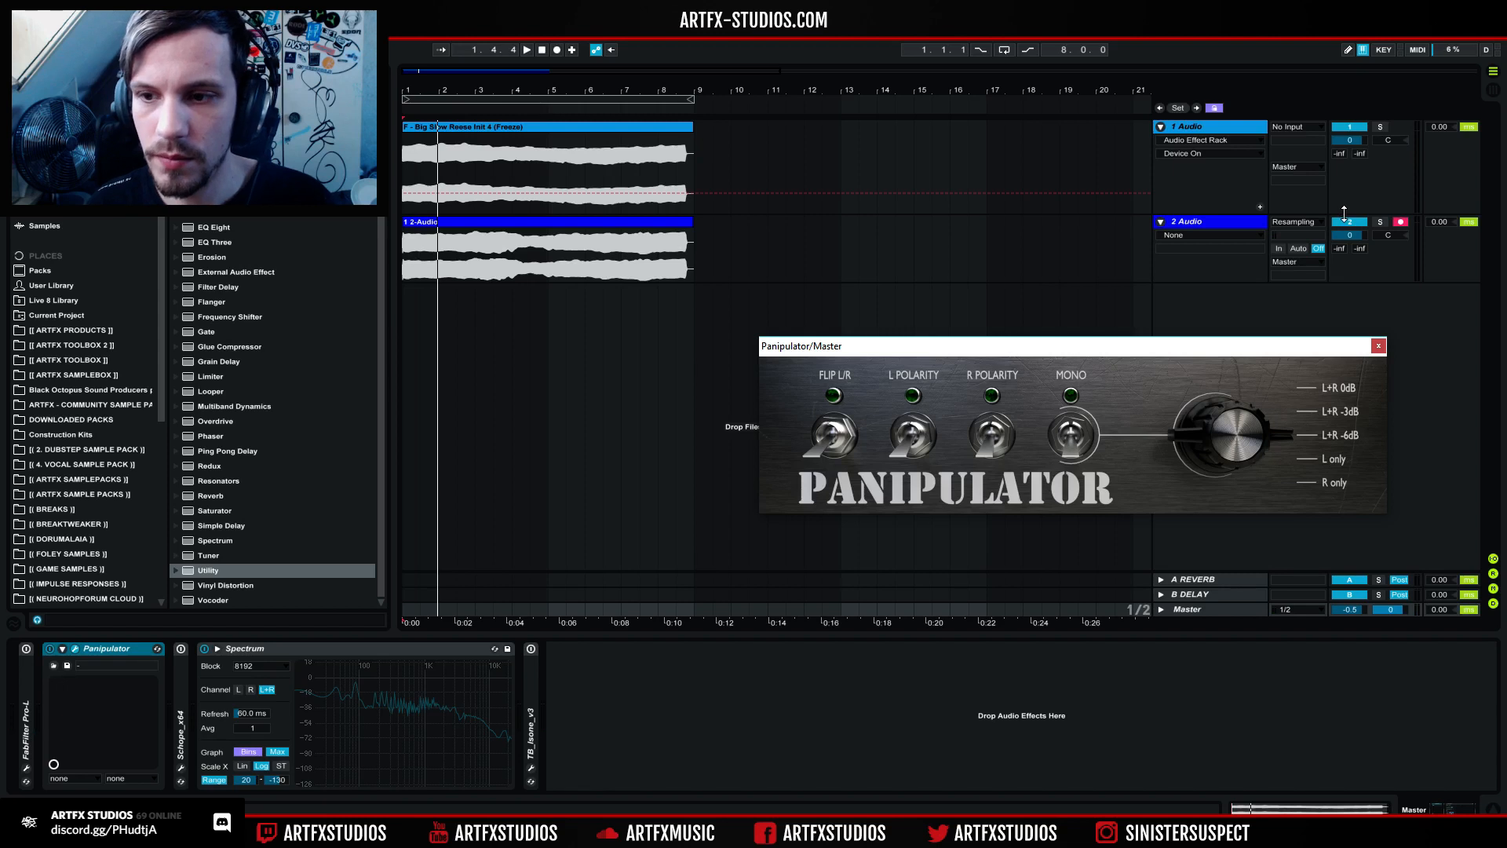
click(1363, 131)
click(1382, 222)
key(space)
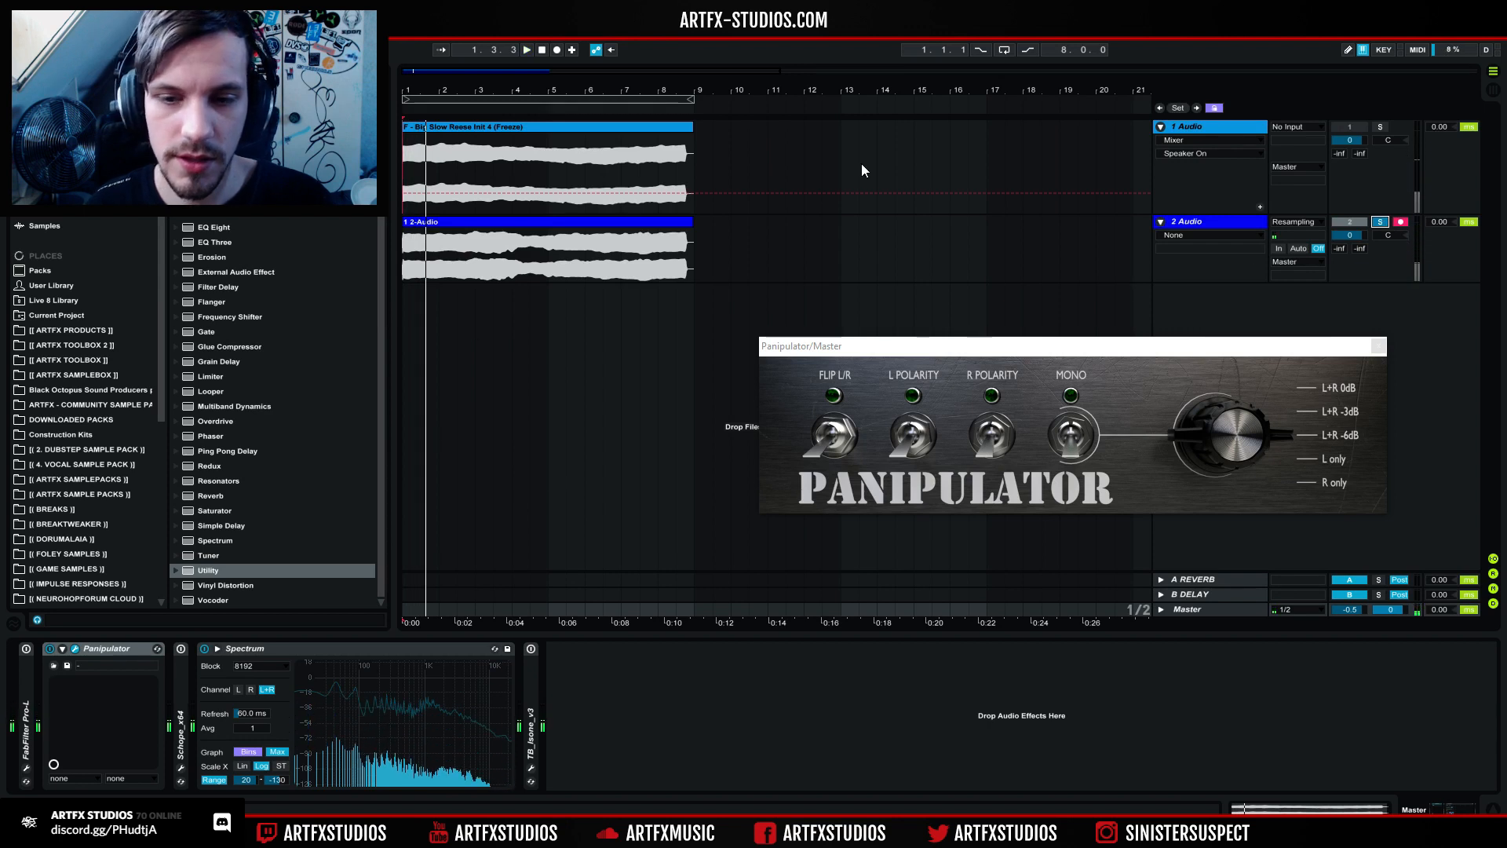
Step: Play the resampled bass and compare it in mono and stereo with Panipulator's Mono switch
key(space)
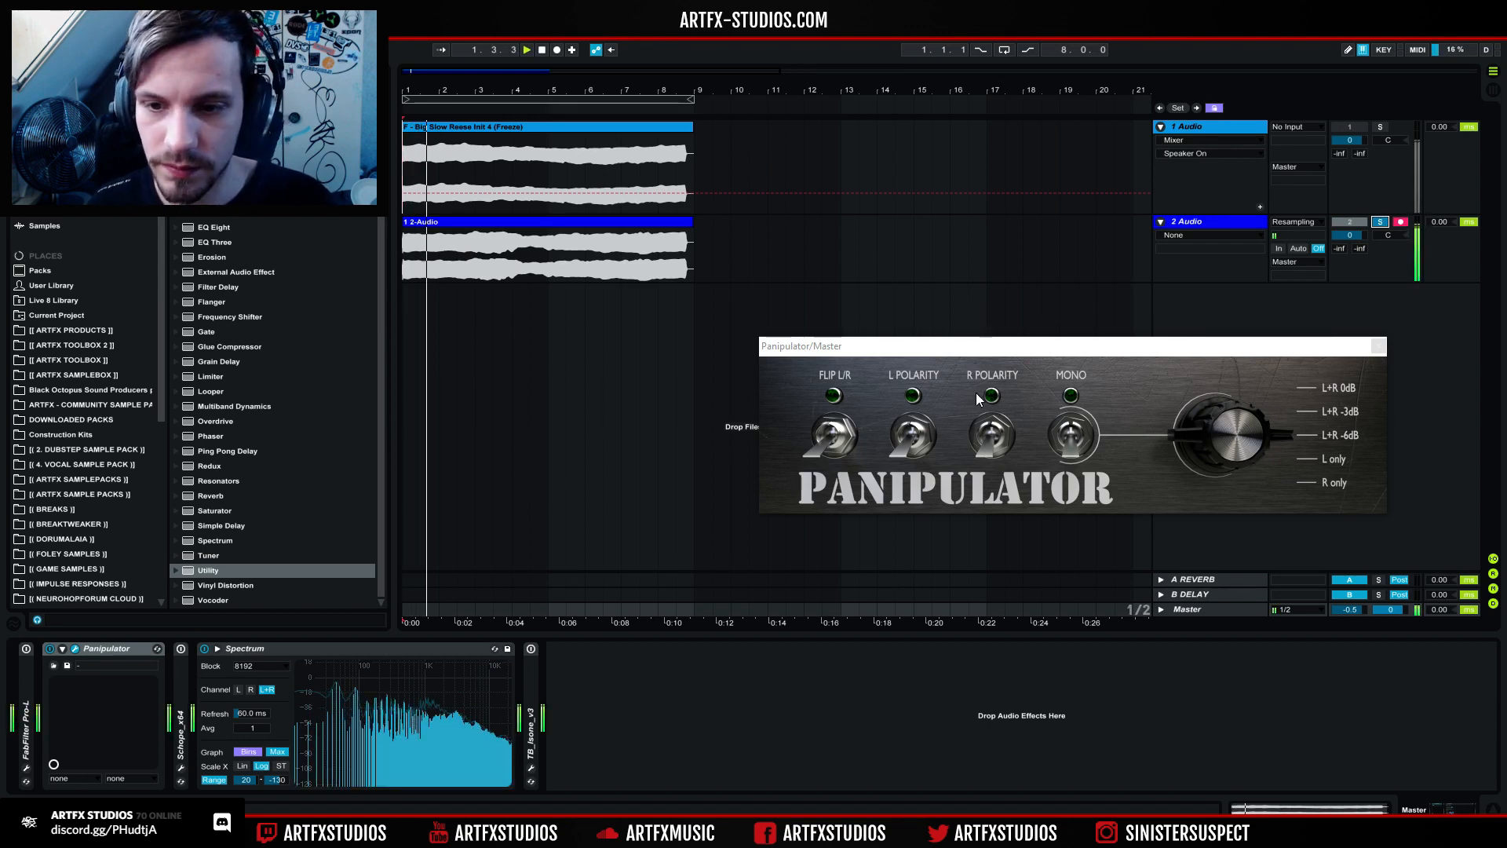
click(1071, 436)
key(space)
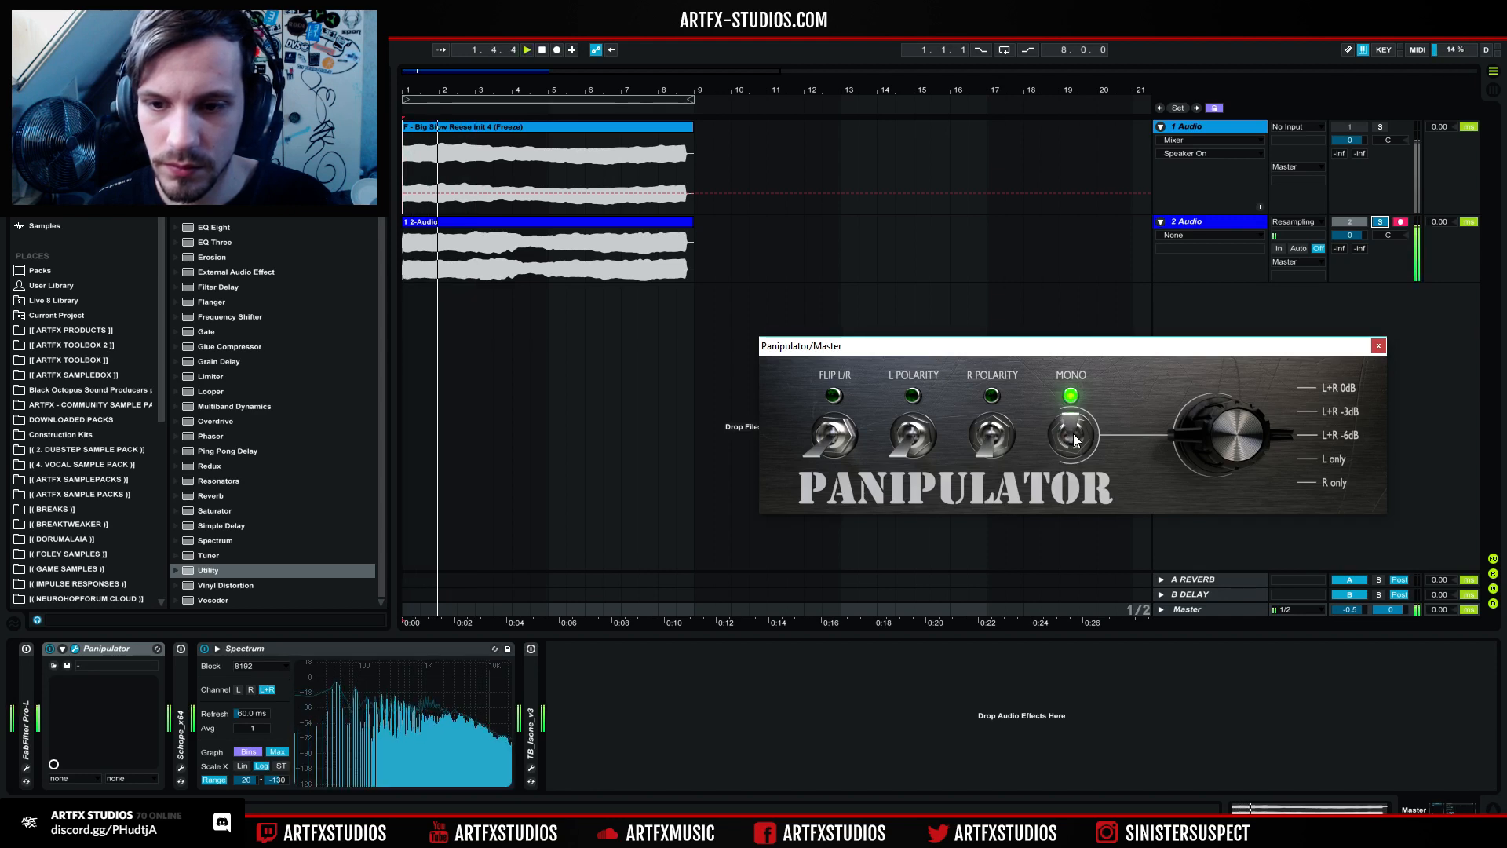
click(1071, 436)
key(space)
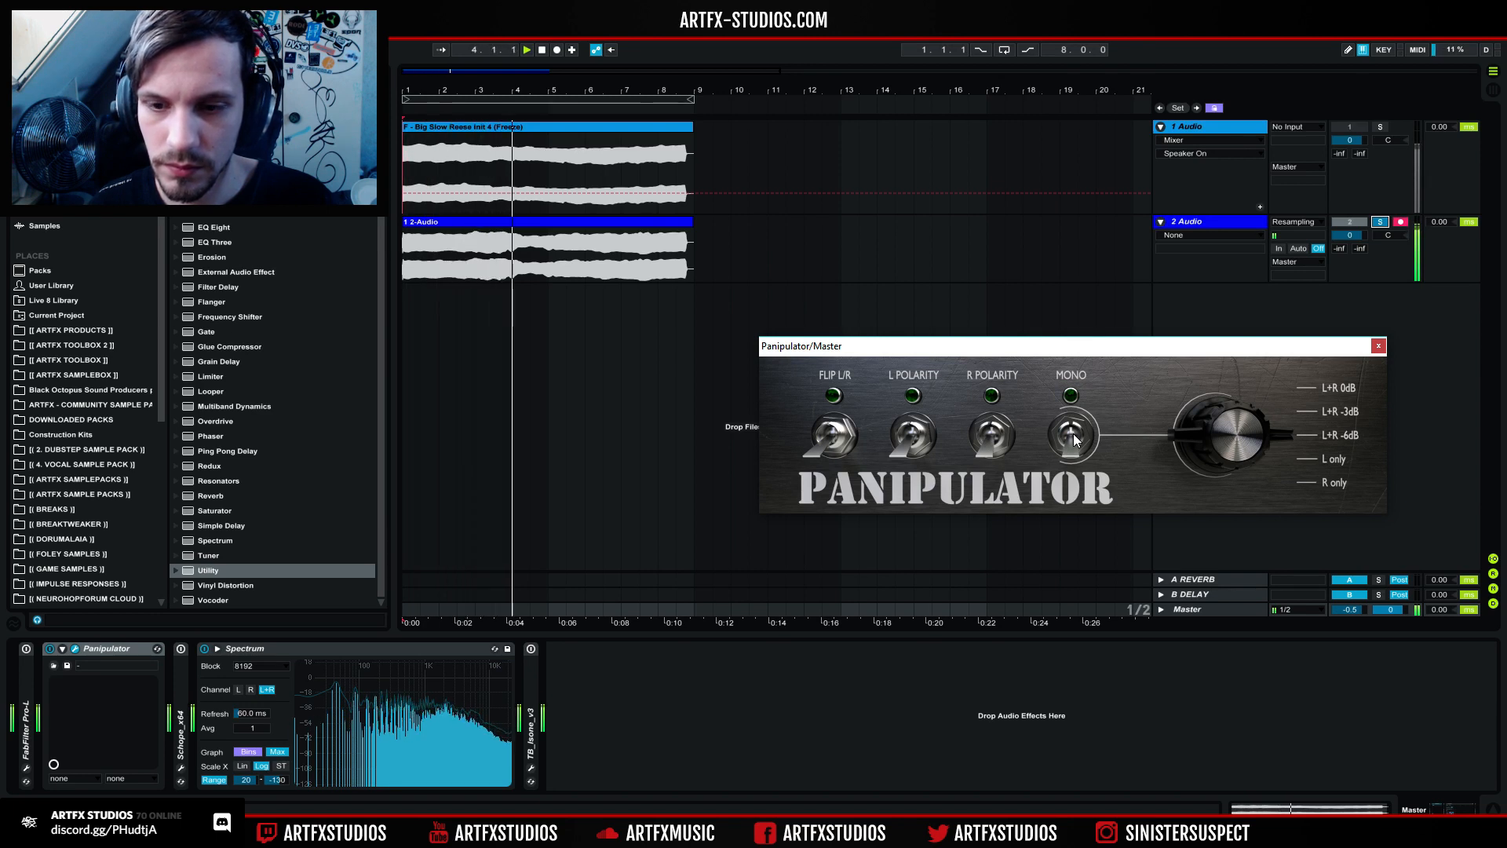
key(space)
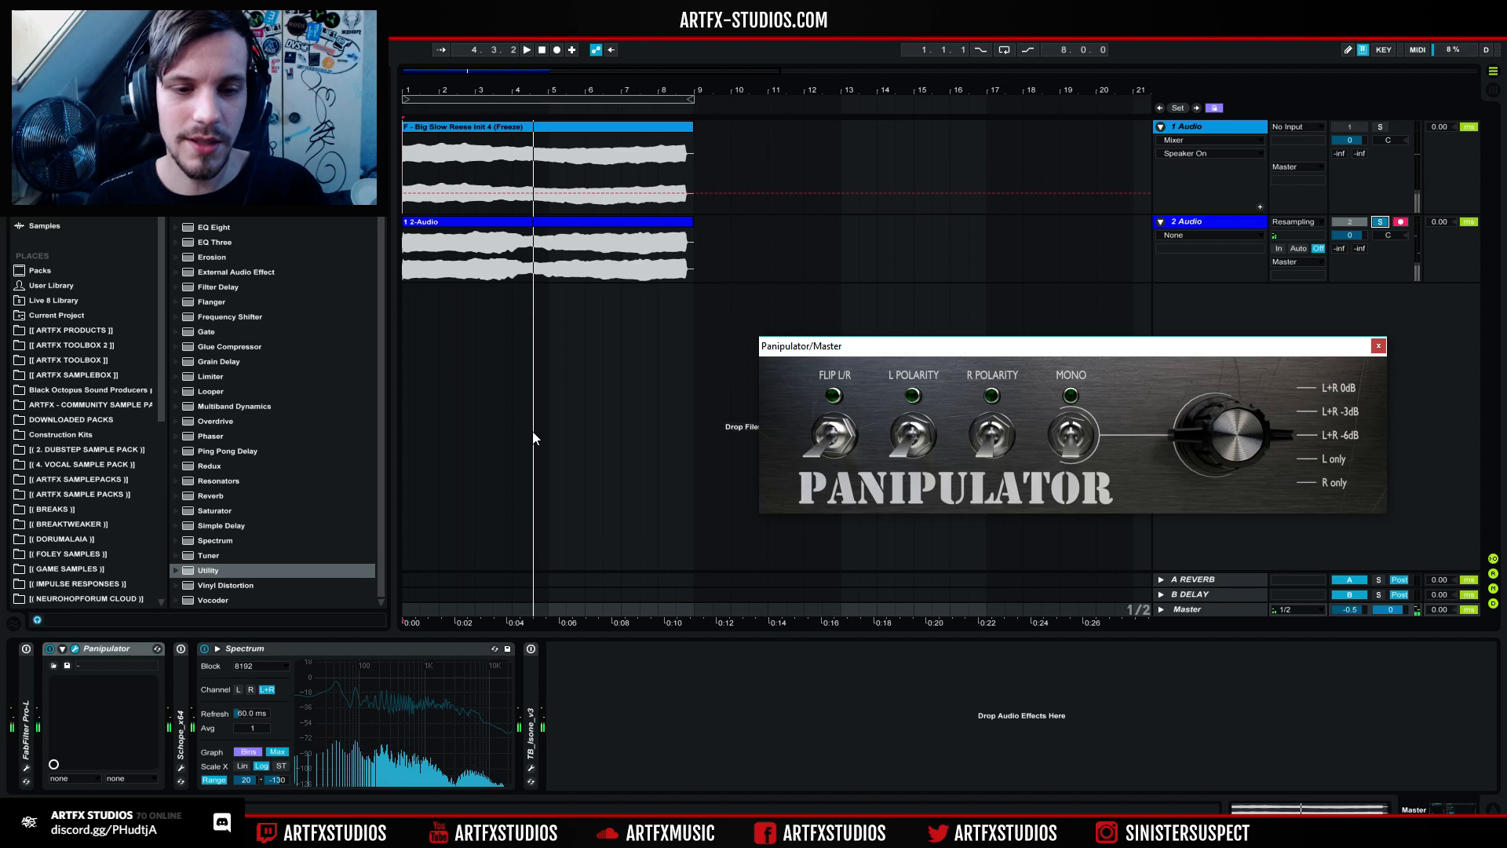
click(497, 225)
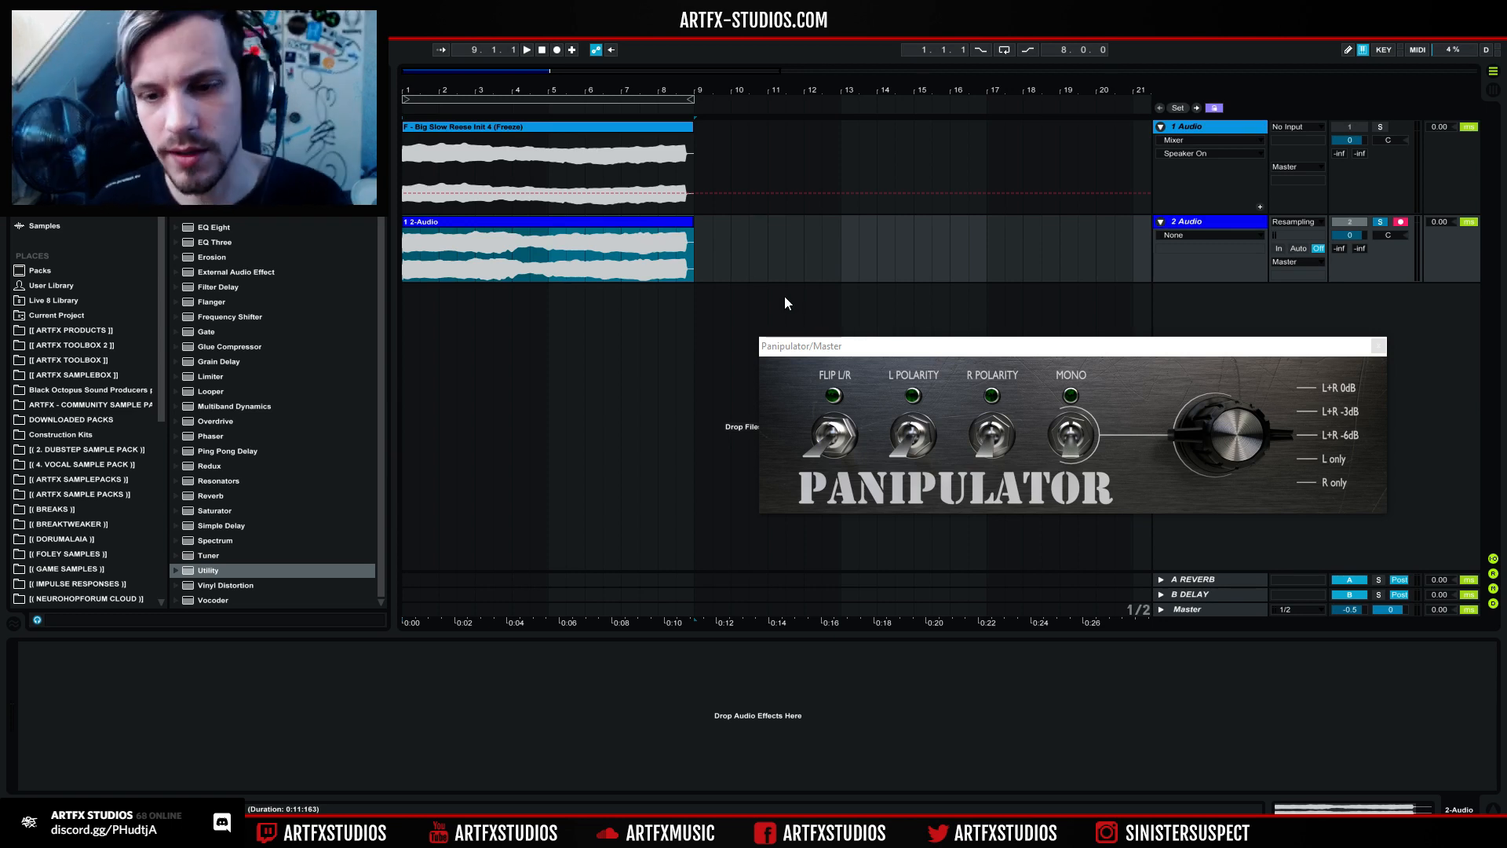
click(1071, 433)
key(space)
click(1087, 433)
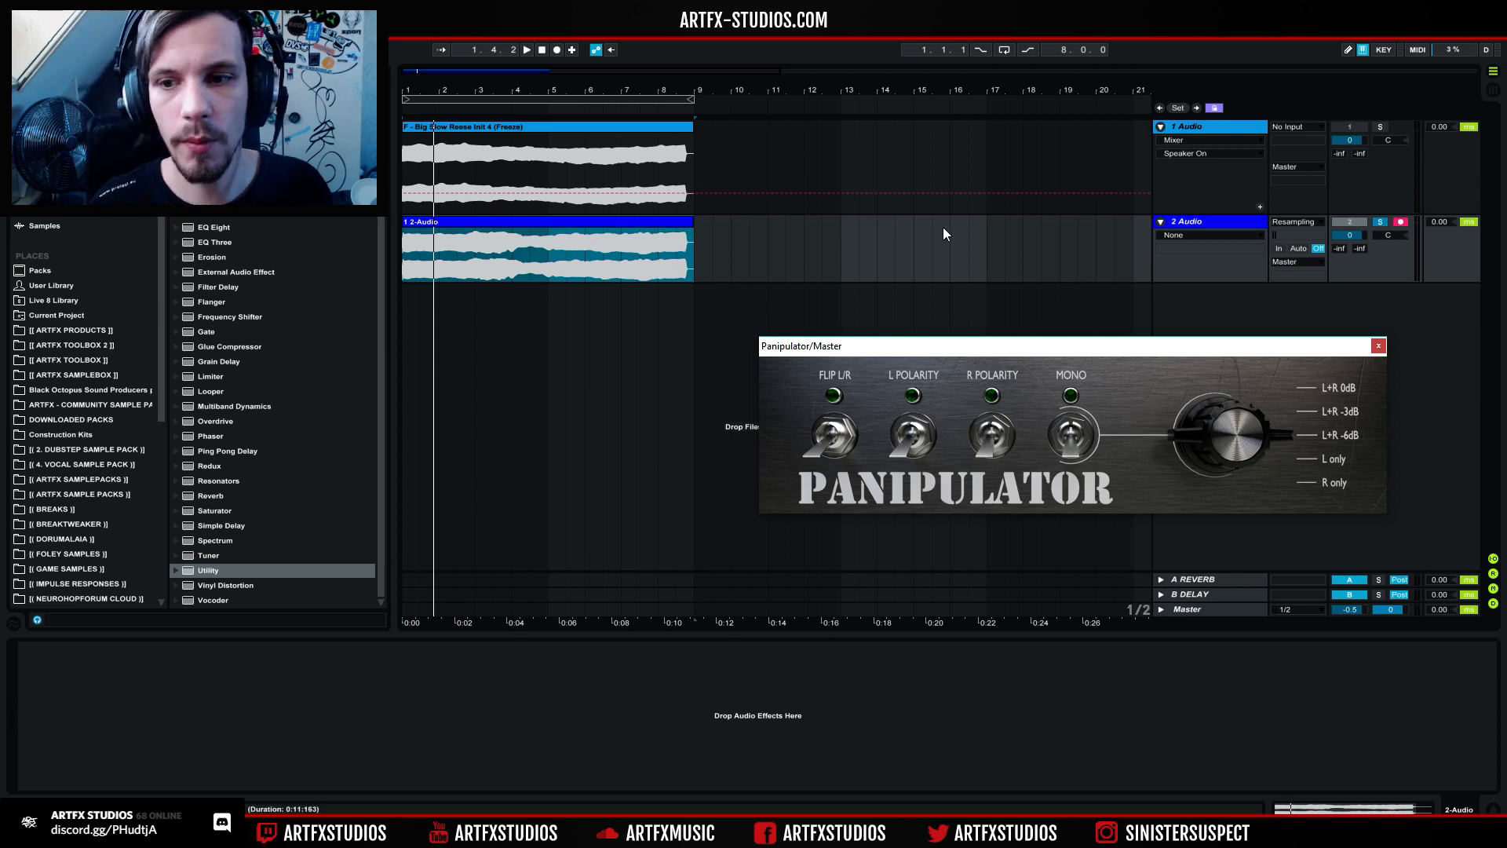
Step: Switch the outer Audio Effect Rack on track 1 back on
click(601, 223)
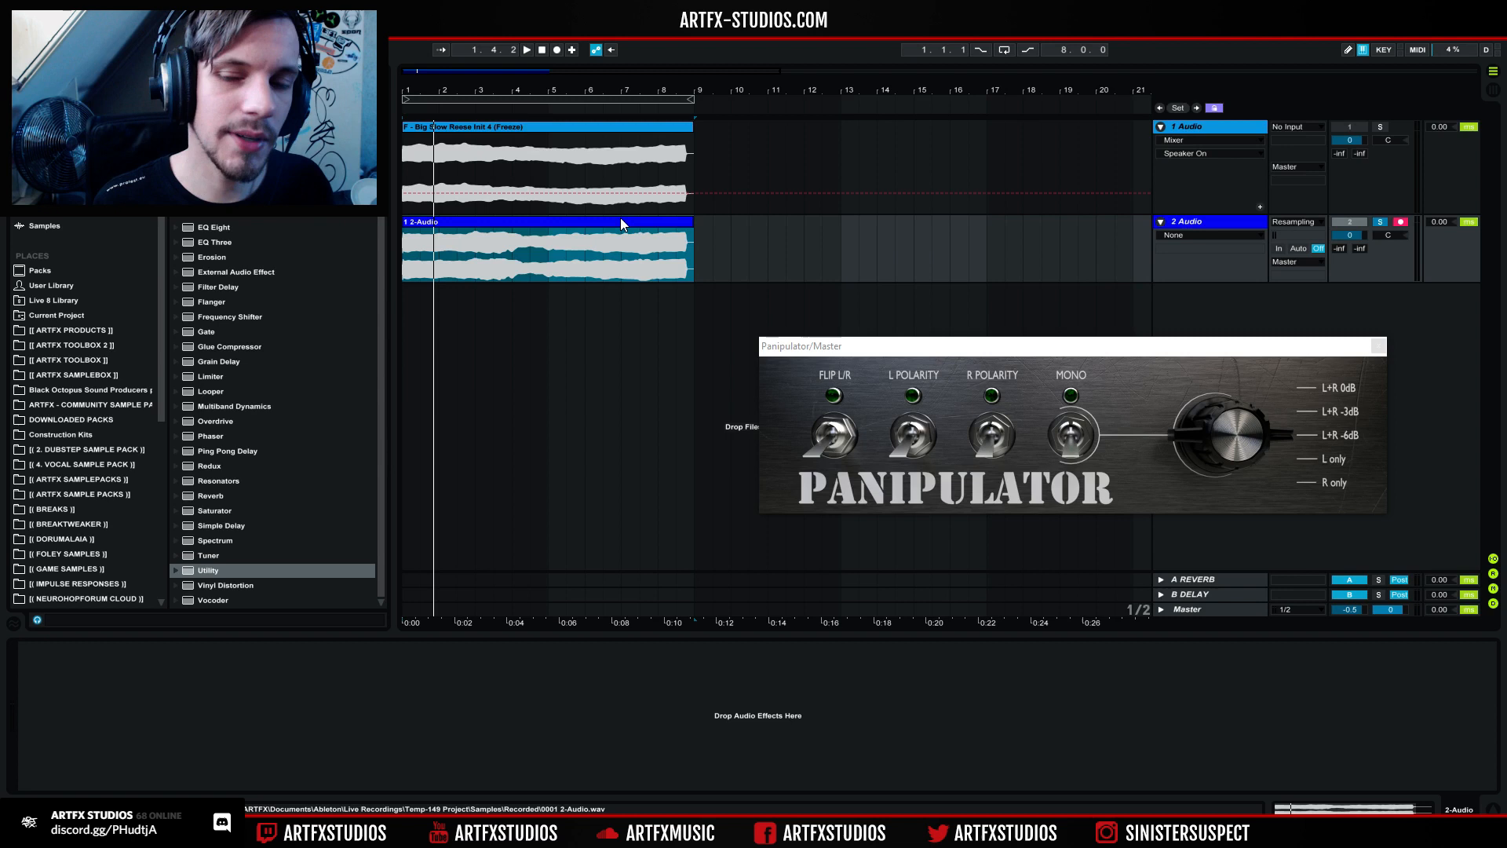
click(1217, 126)
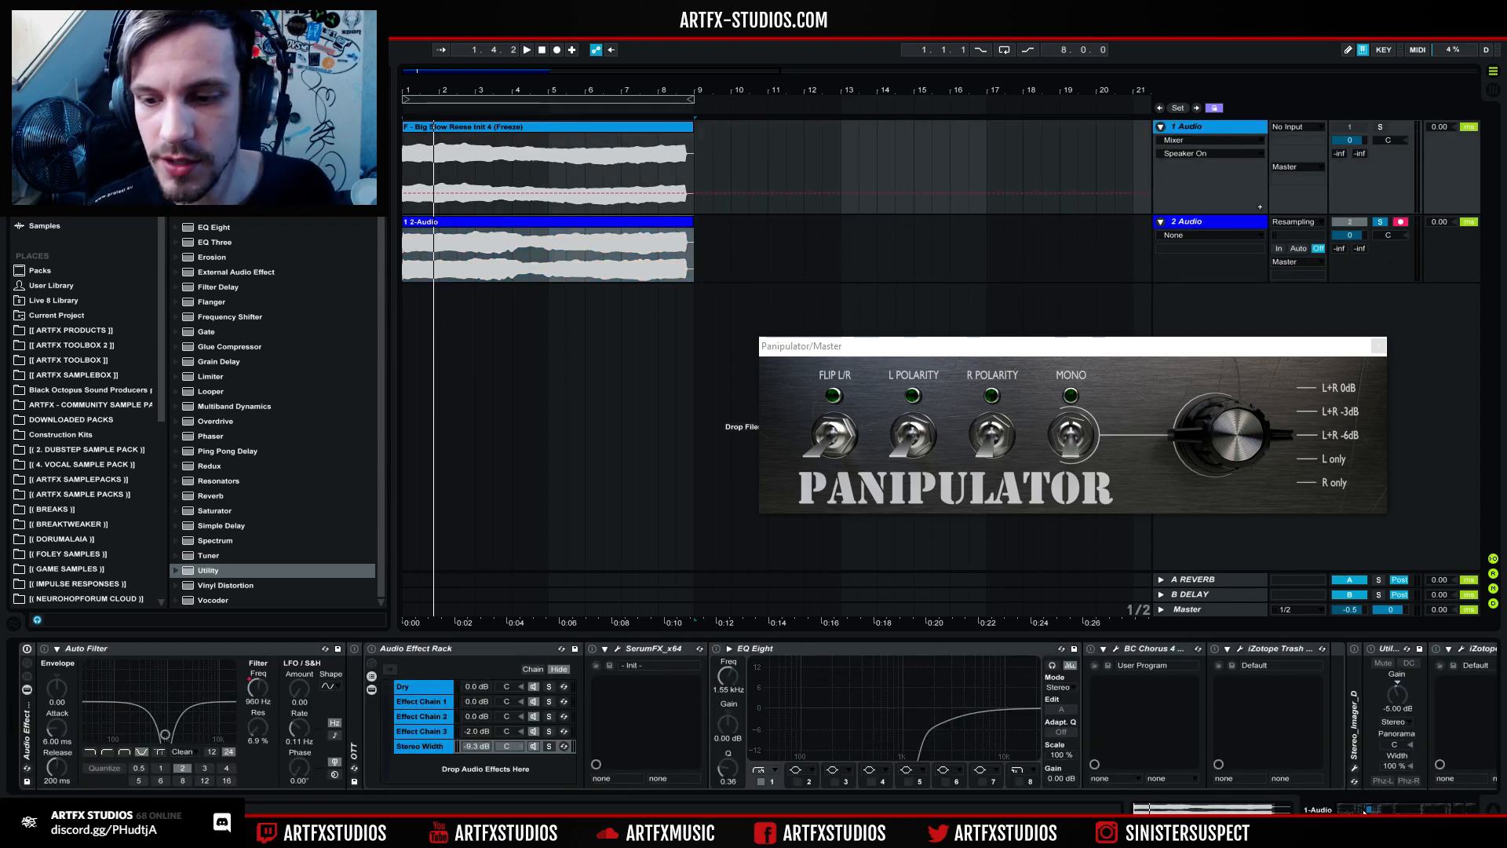
click(27, 649)
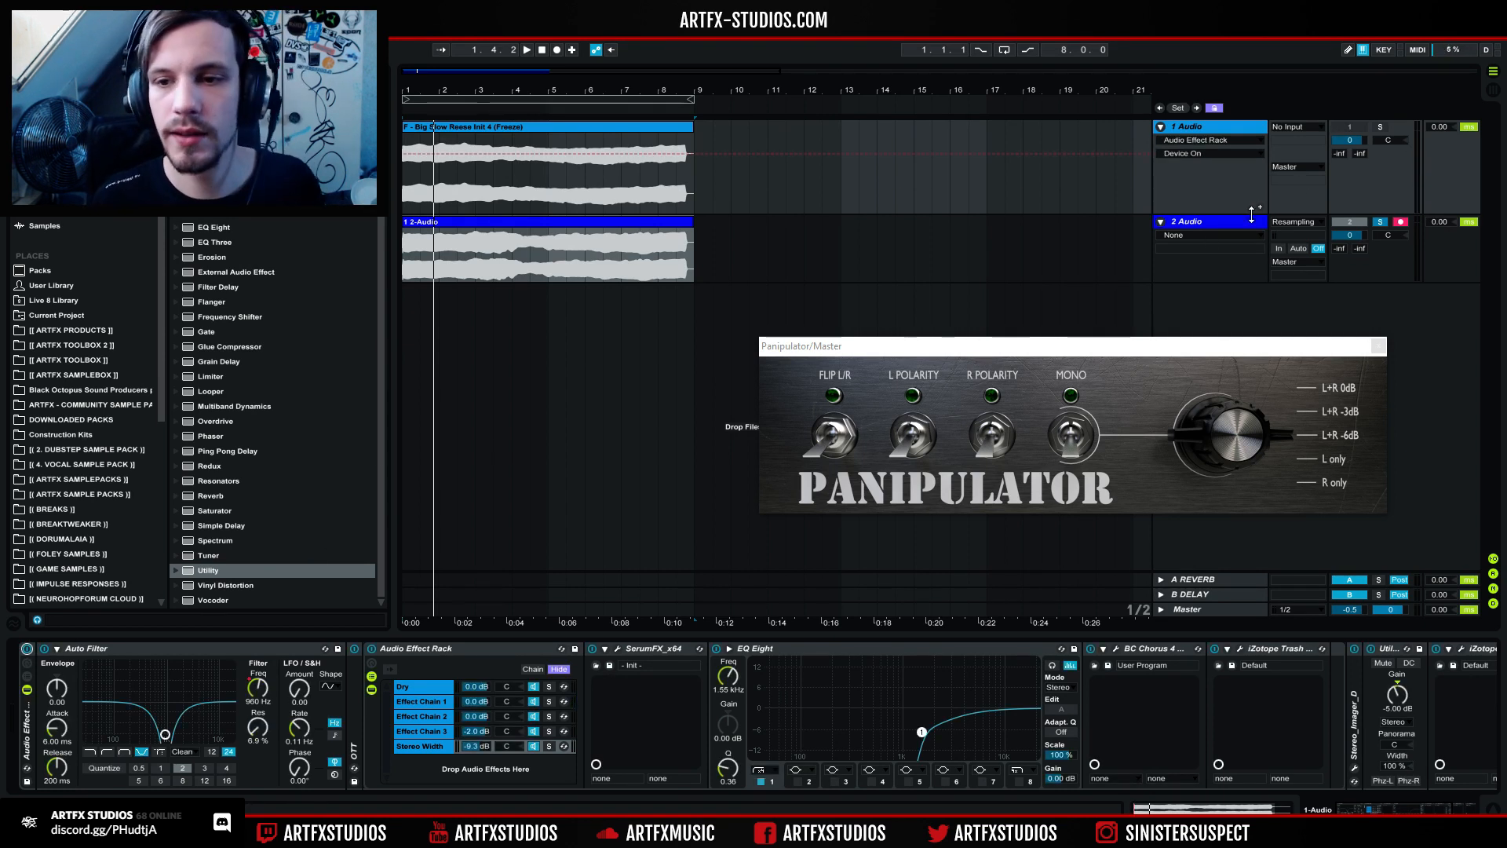
Step: Insert a new MIDI track between the reese track and the resampled track
right_click(1187, 134)
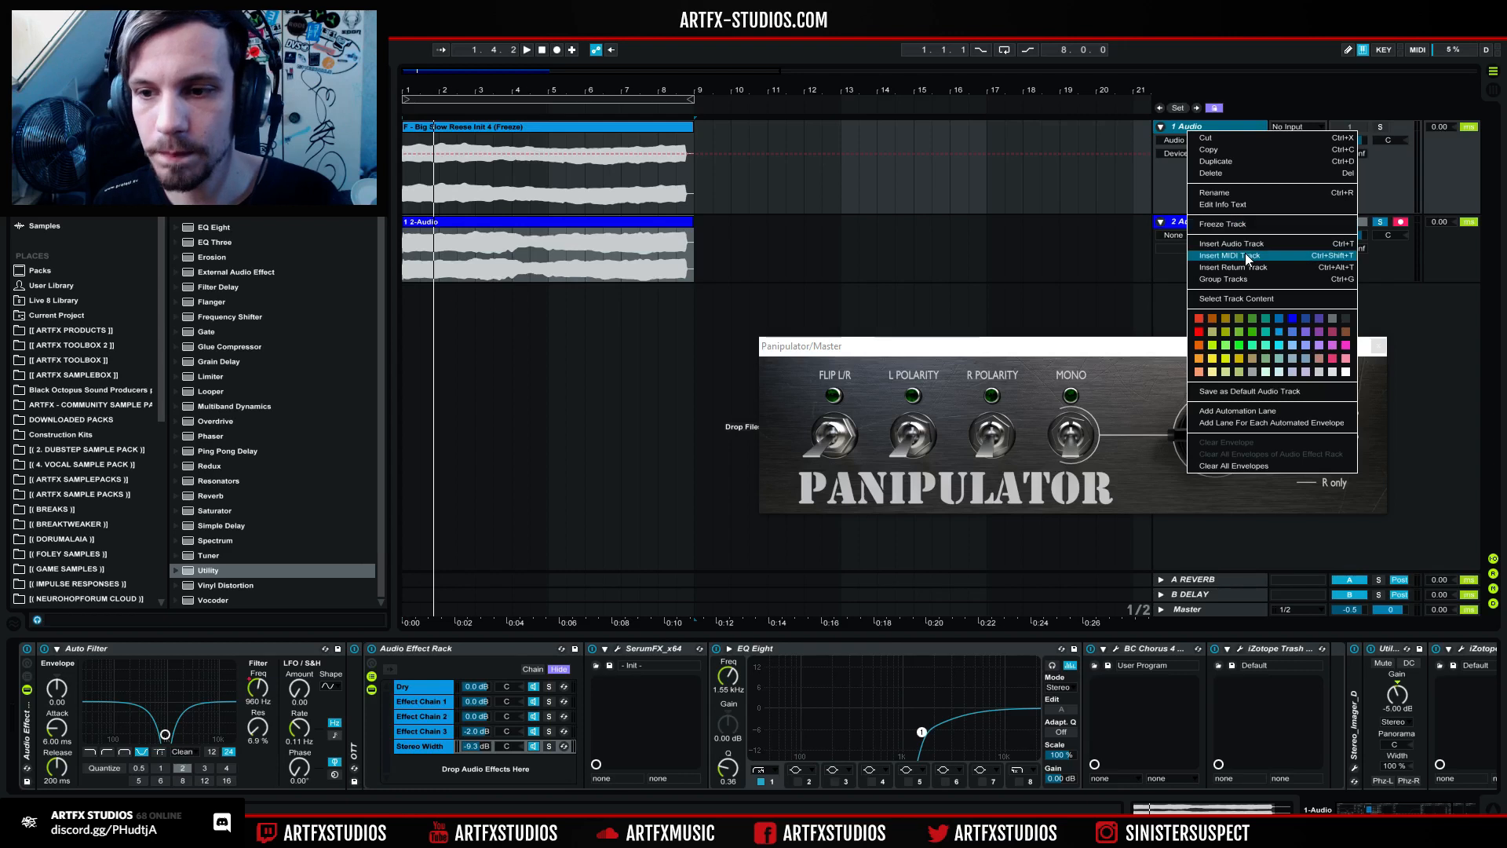
click(1226, 75)
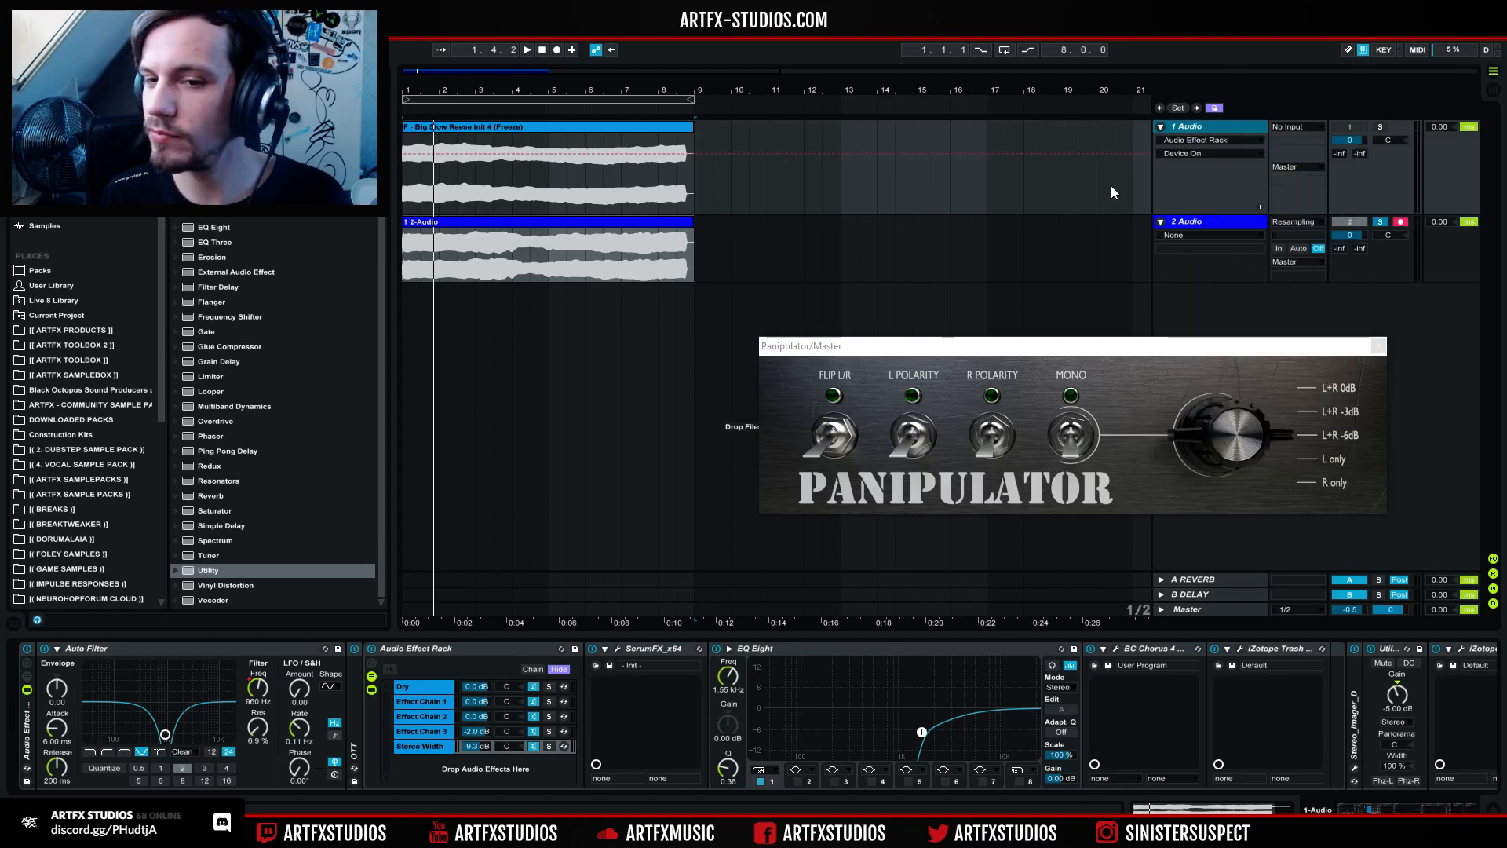
key(ctrl+shift+t)
click(1193, 223)
Step: Find Serum_x64 among the Xfer Records instrument plug-ins and load it onto the new MIDI track
click(44, 195)
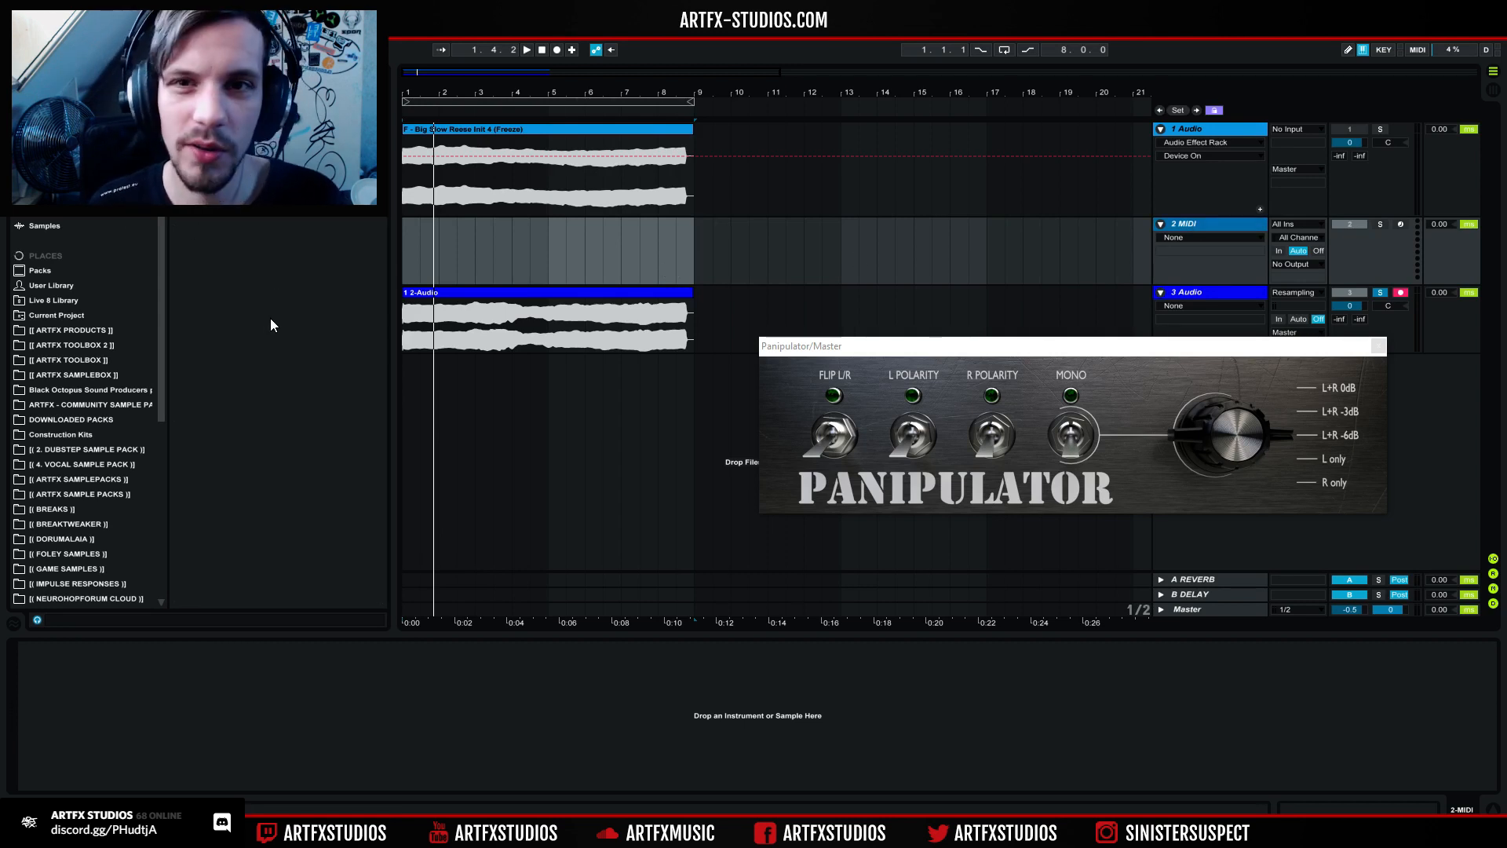
scroll(270, 318, down, 15)
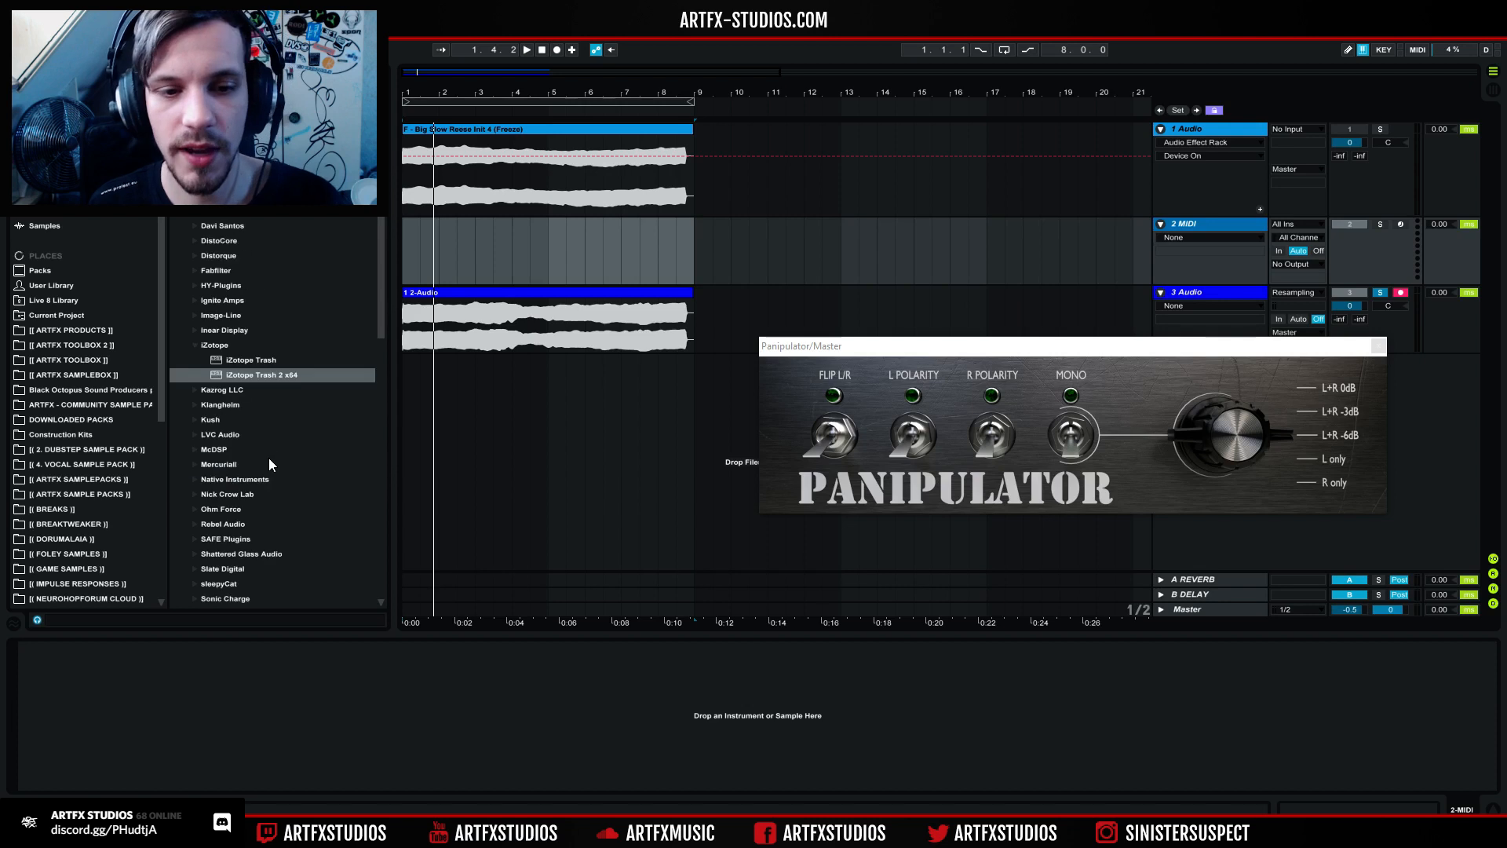
scroll(270, 493, down, 10)
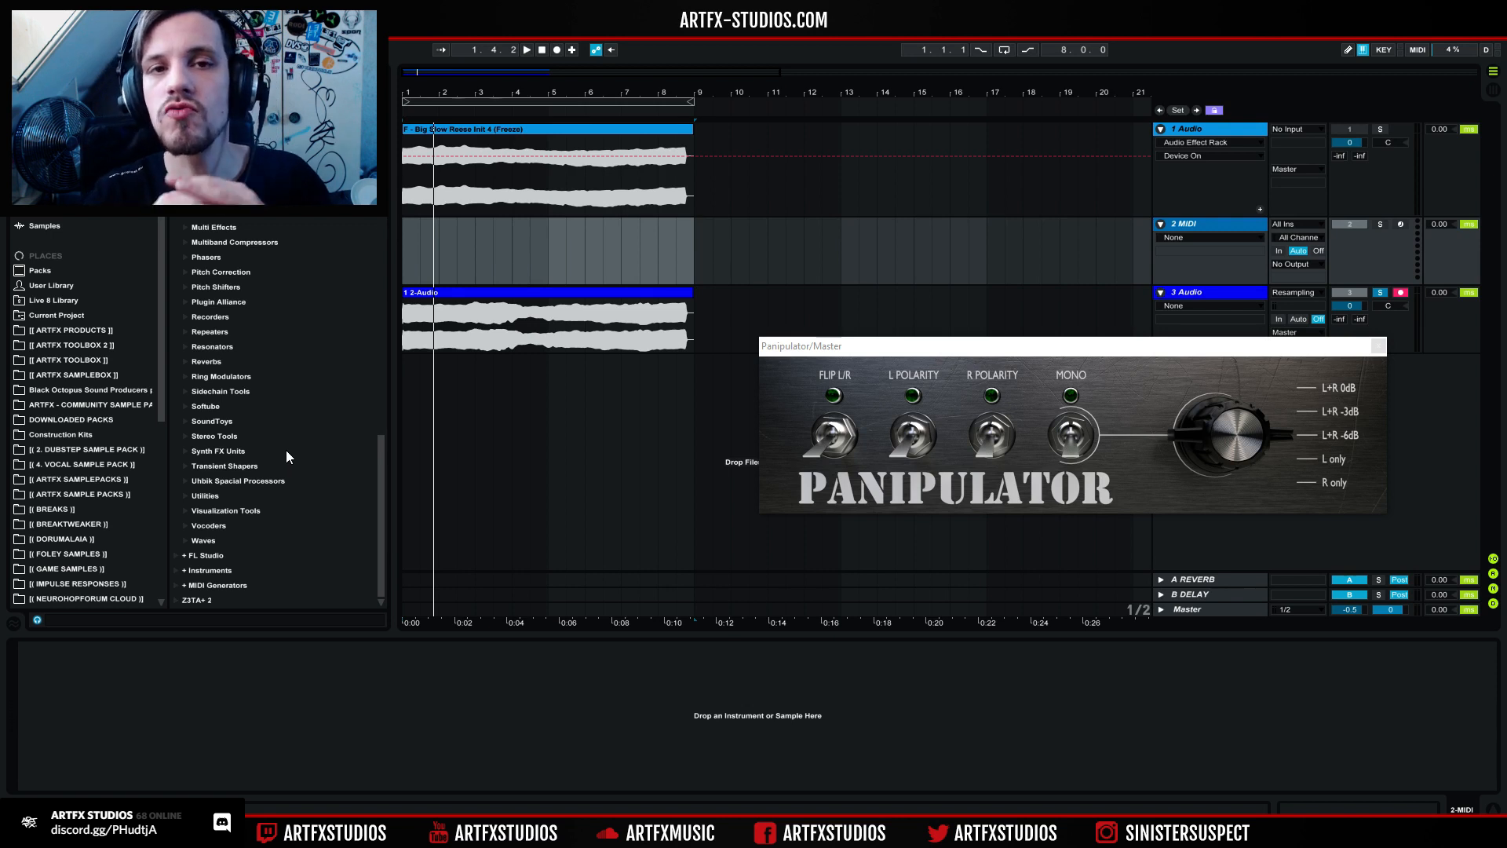
scroll(286, 450, up, 10)
scroll(284, 463, down, 2)
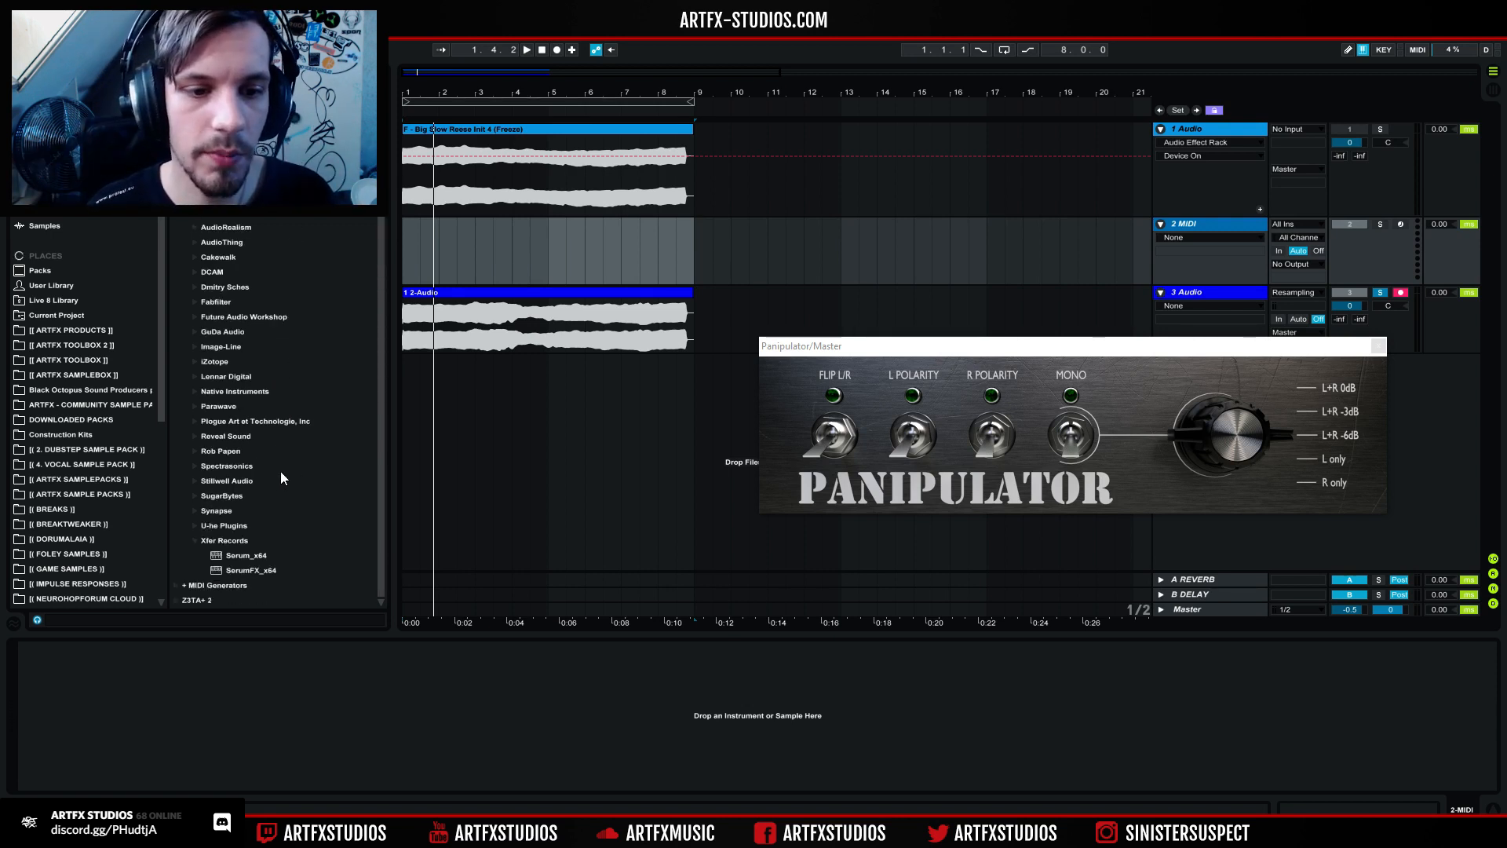
drag(234, 554, 547, 236)
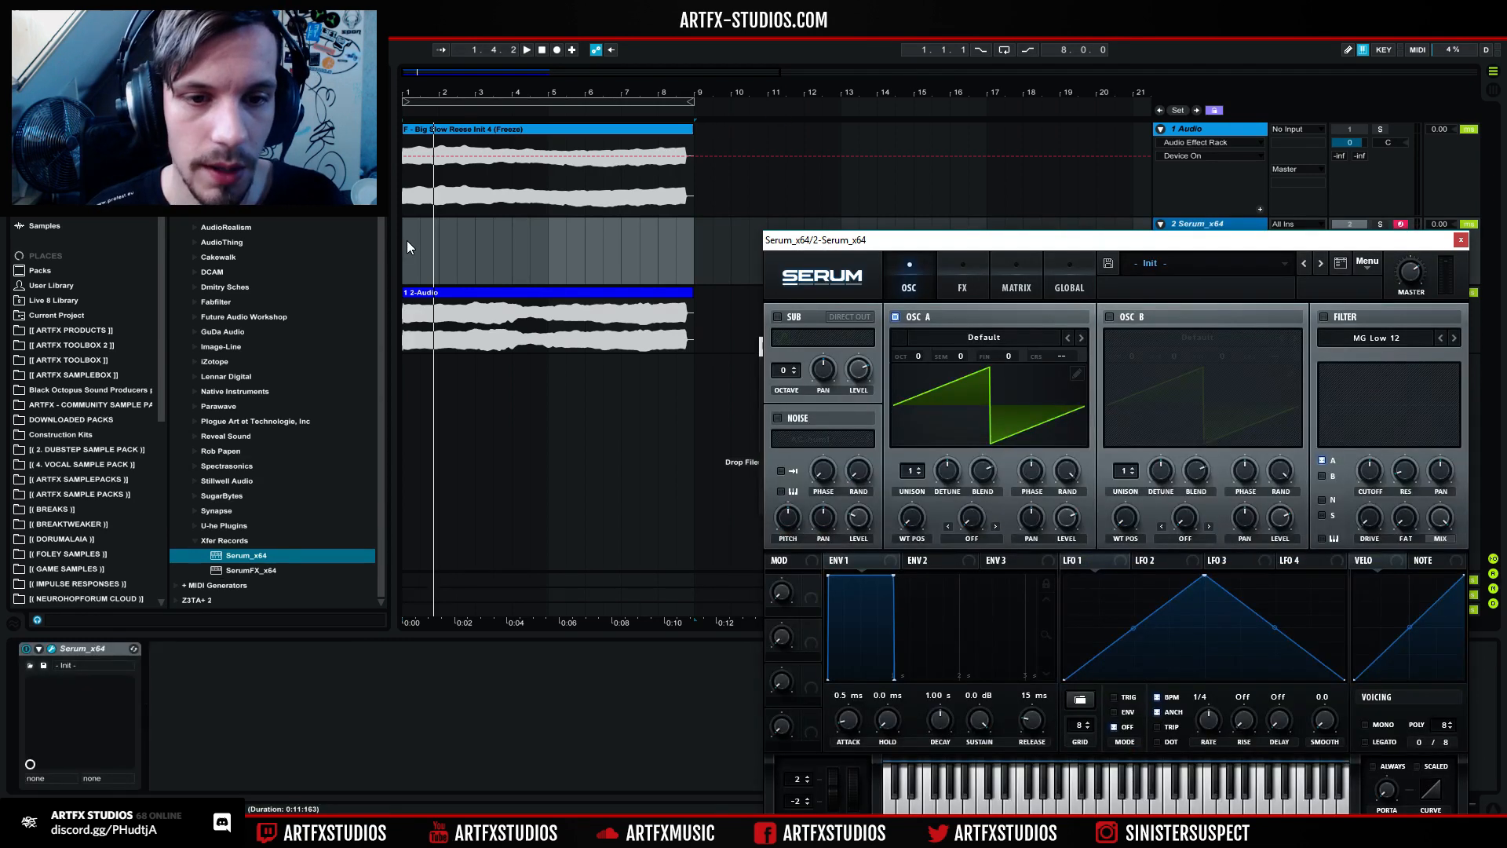
Step: Create a MIDI clip spanning bars 1 to 9 on the Serum track and open it for note editing
drag(407, 240, 689, 233)
key(ctrl+shift+m)
click(640, 232)
click(644, 224)
double_click(643, 227)
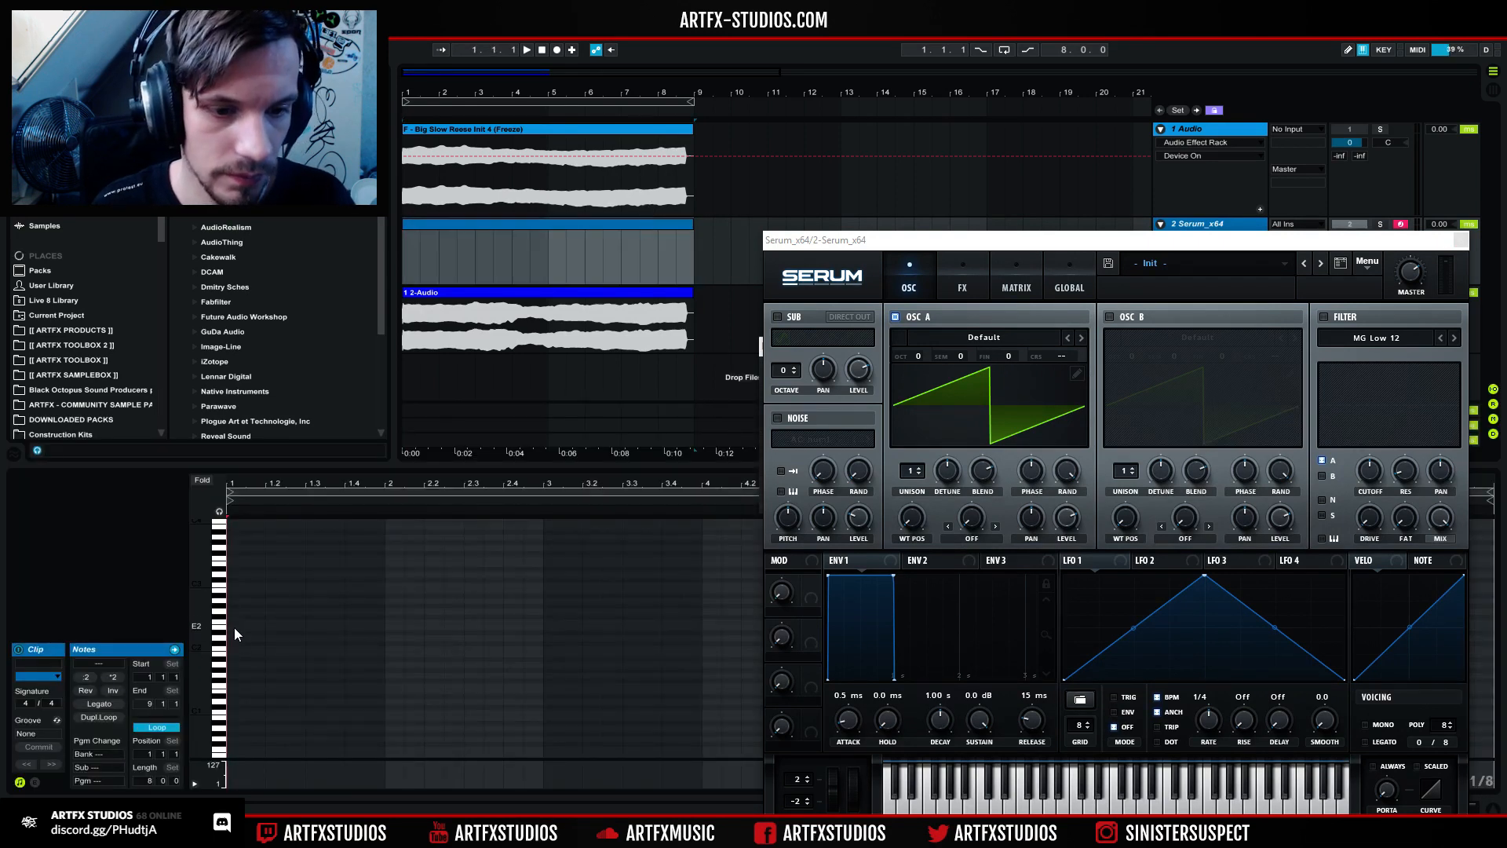
Step: Draw one long F2 note from the clip's start to beat 8.4, and solo the Serum track
mouse_move(234, 621)
mouse_down()
mouse_move(744, 629)
mouse_move(1458, 532)
mouse_up()
click(1380, 223)
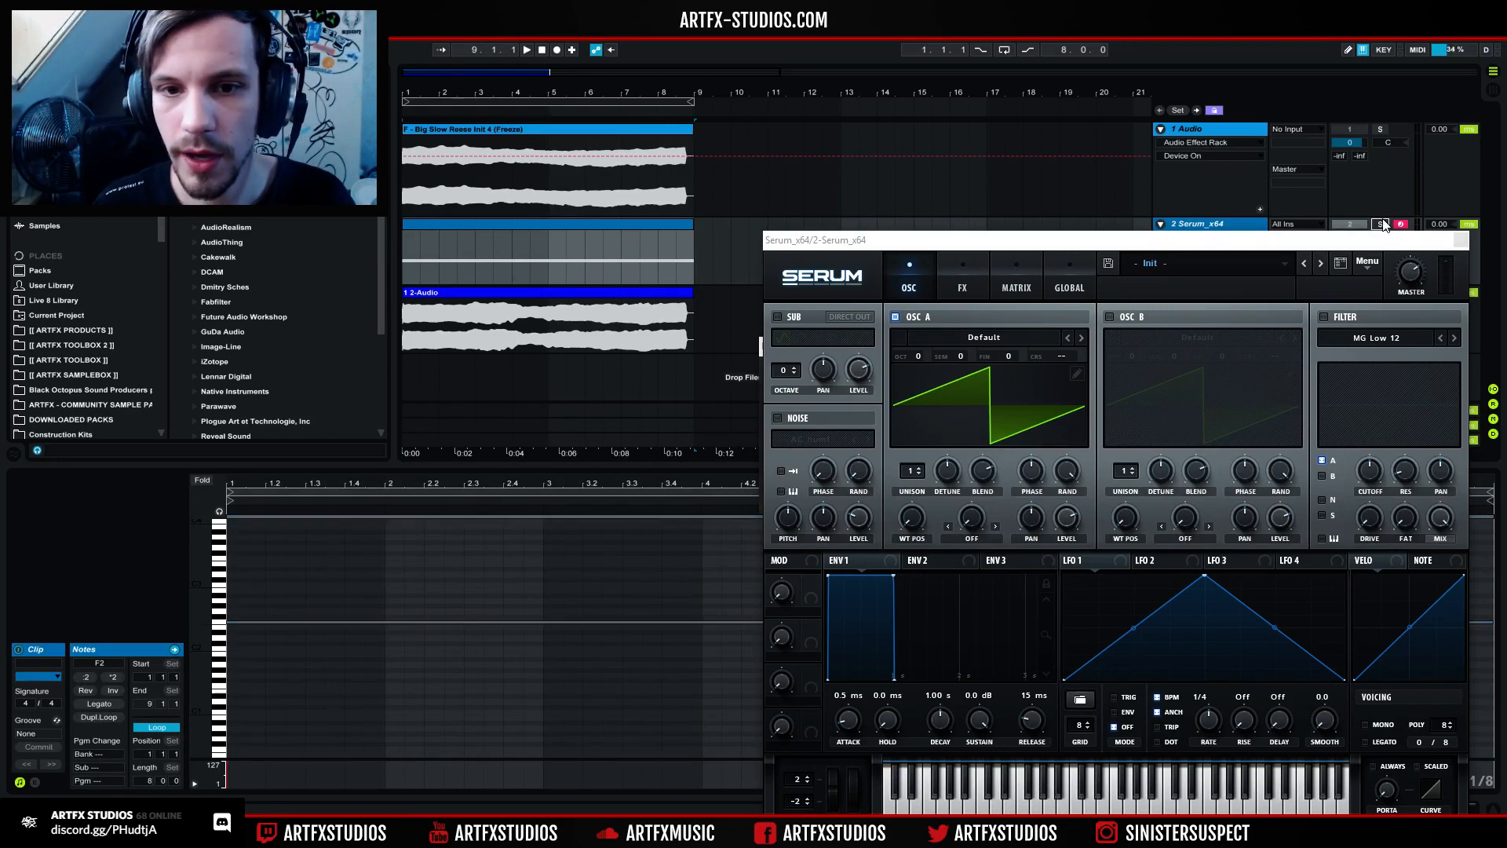
drag(1156, 244, 739, 329)
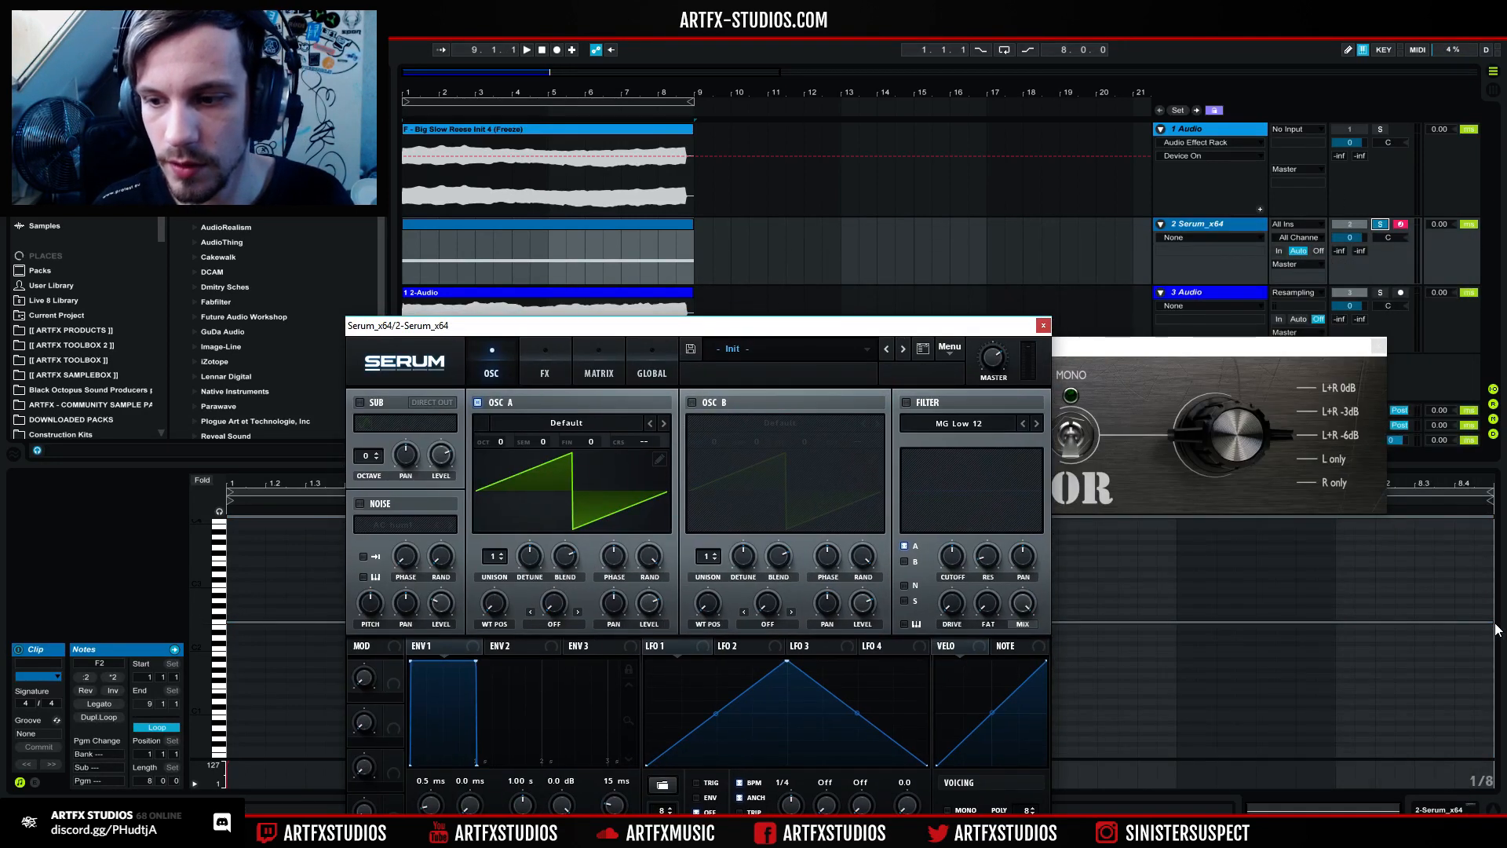
drag(1492, 622, 1454, 623)
Step: While playing the note, set oscillator A's detune to 0.16 and its unison to 8 voices, trying 4 voices first
key(space)
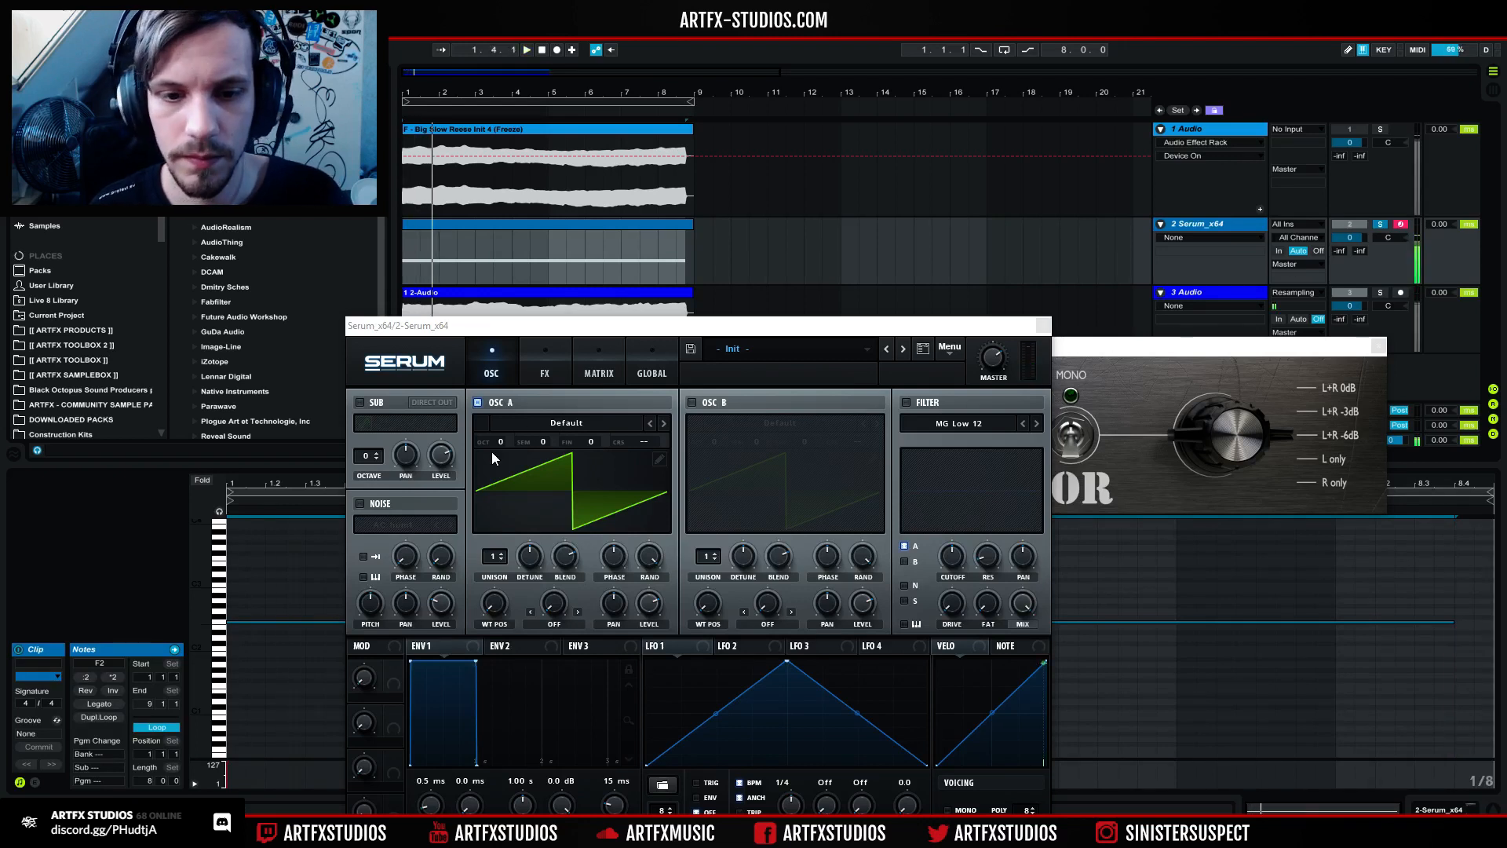
drag(493, 557, 503, 529)
click(530, 563)
drag(529, 558, 526, 569)
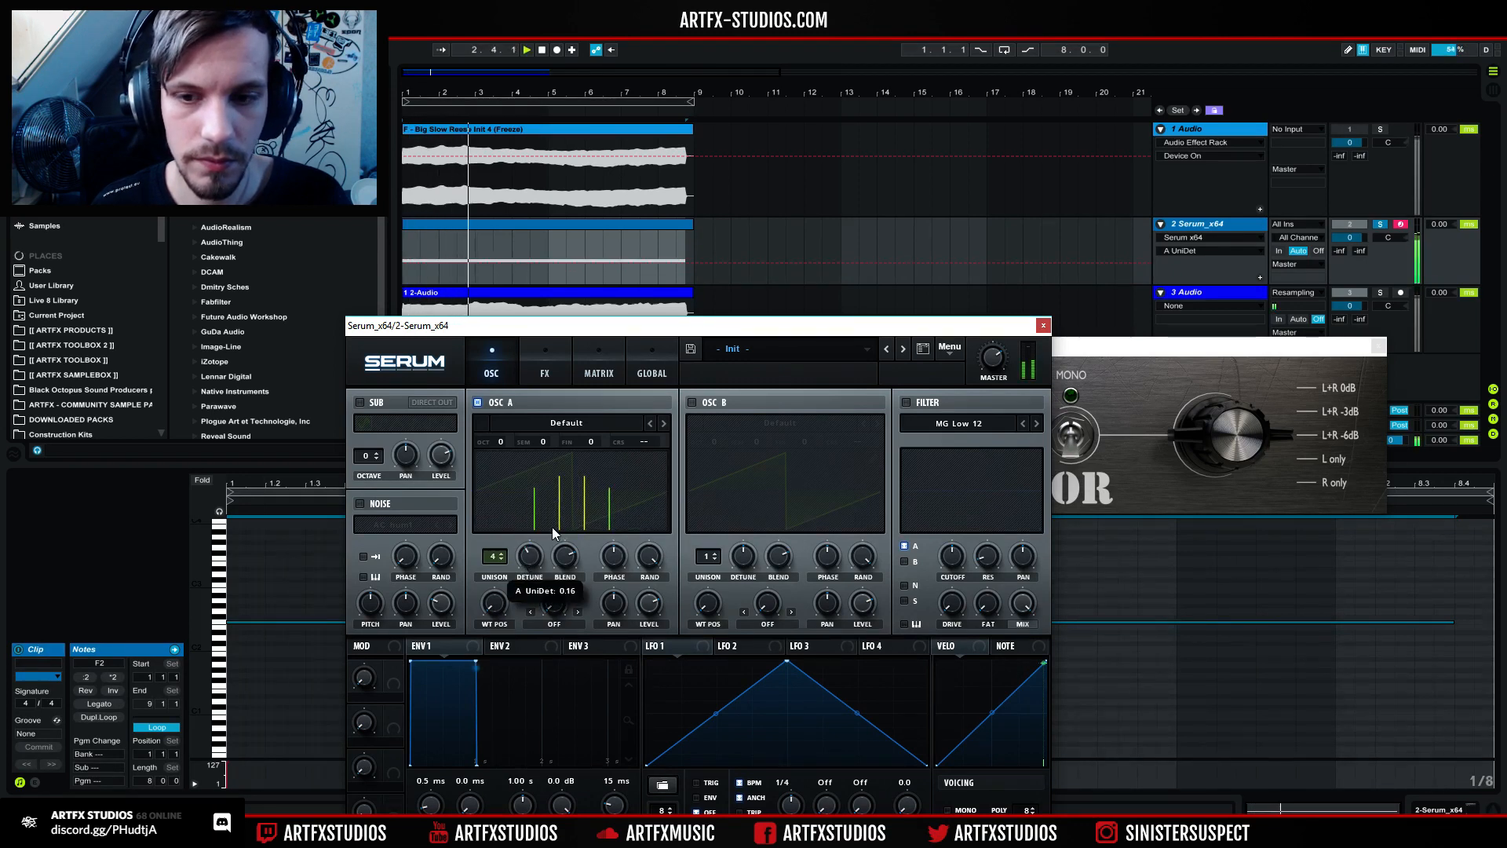
drag(596, 325, 664, 120)
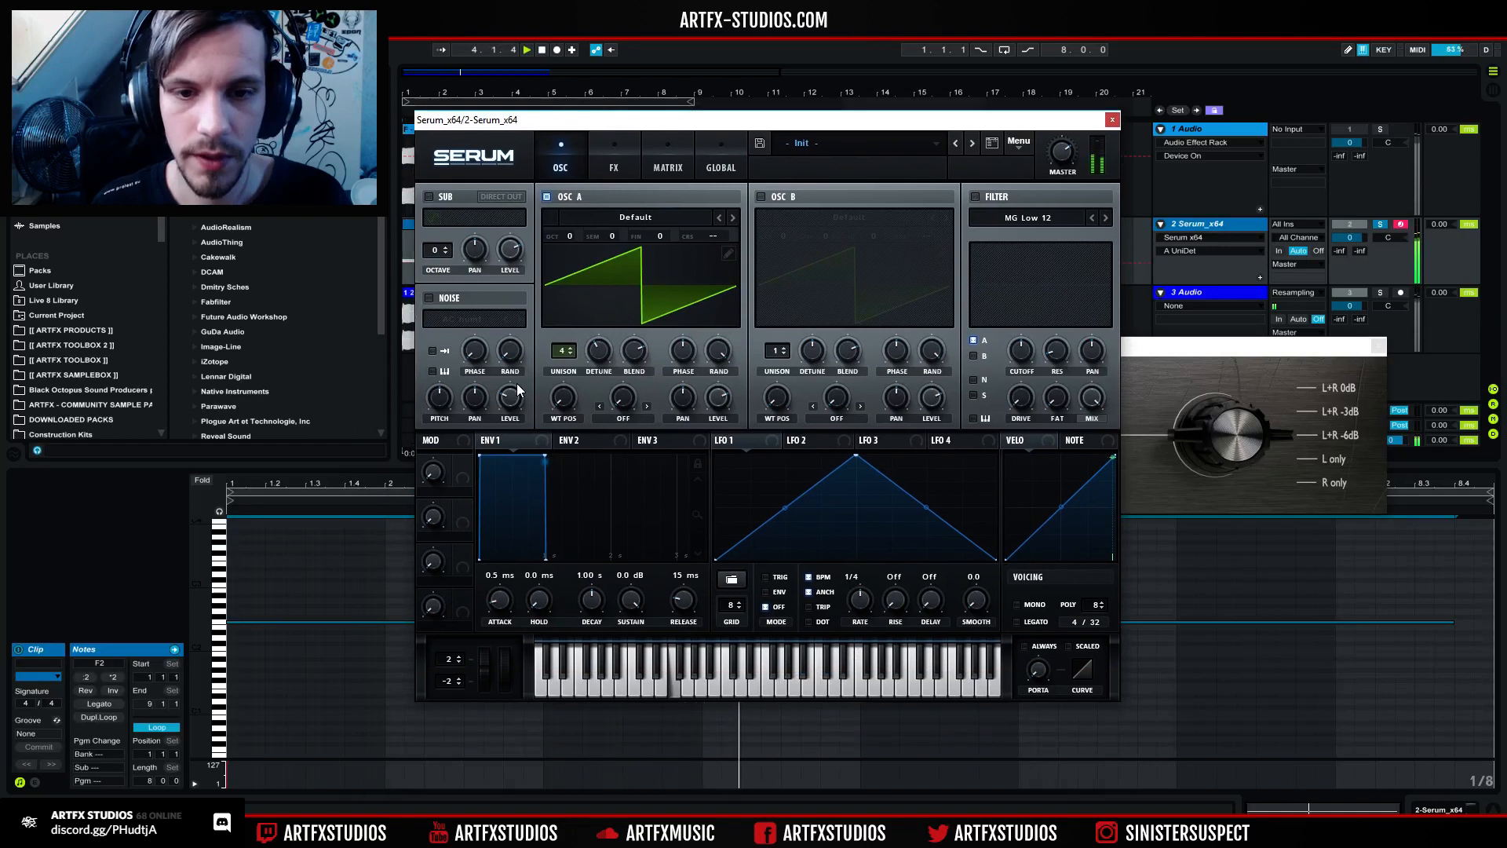
key(space)
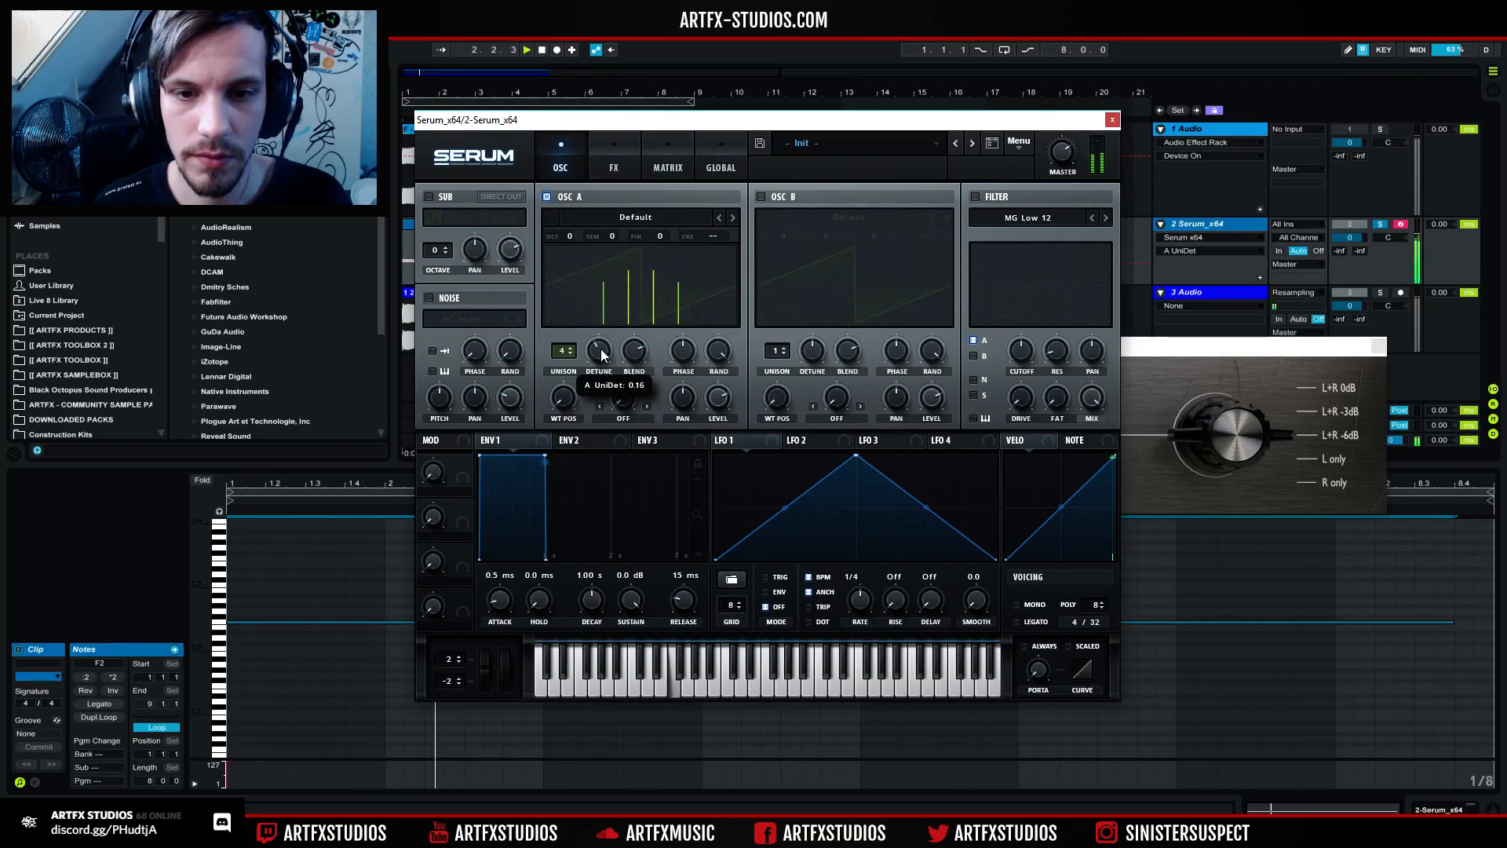
drag(562, 350, 562, 462)
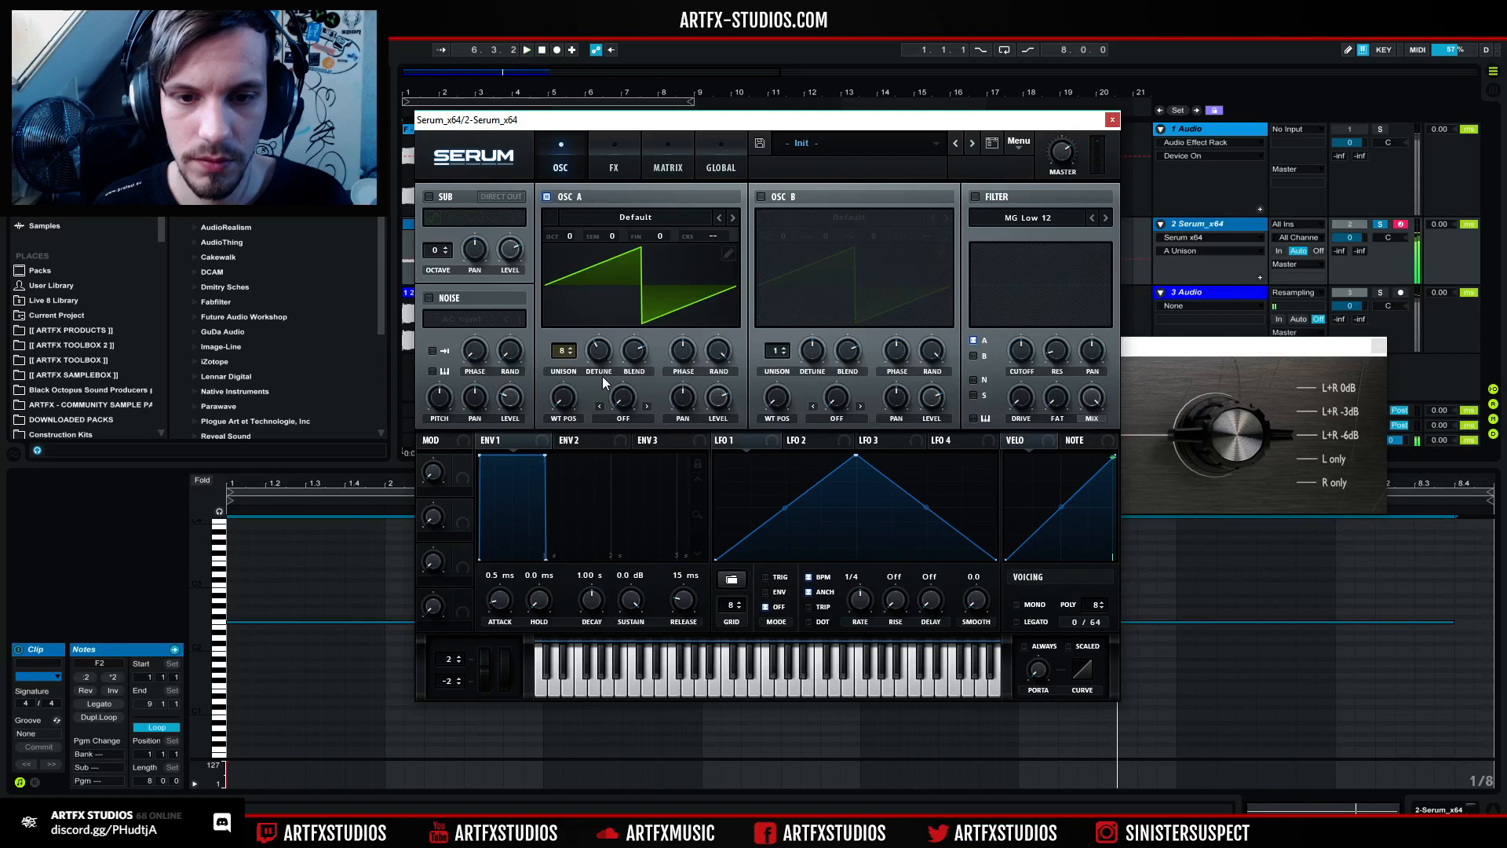
Step: Turn on oscillator B and load the Monster 6 [SL] wavetable from the Spectral category
click(760, 196)
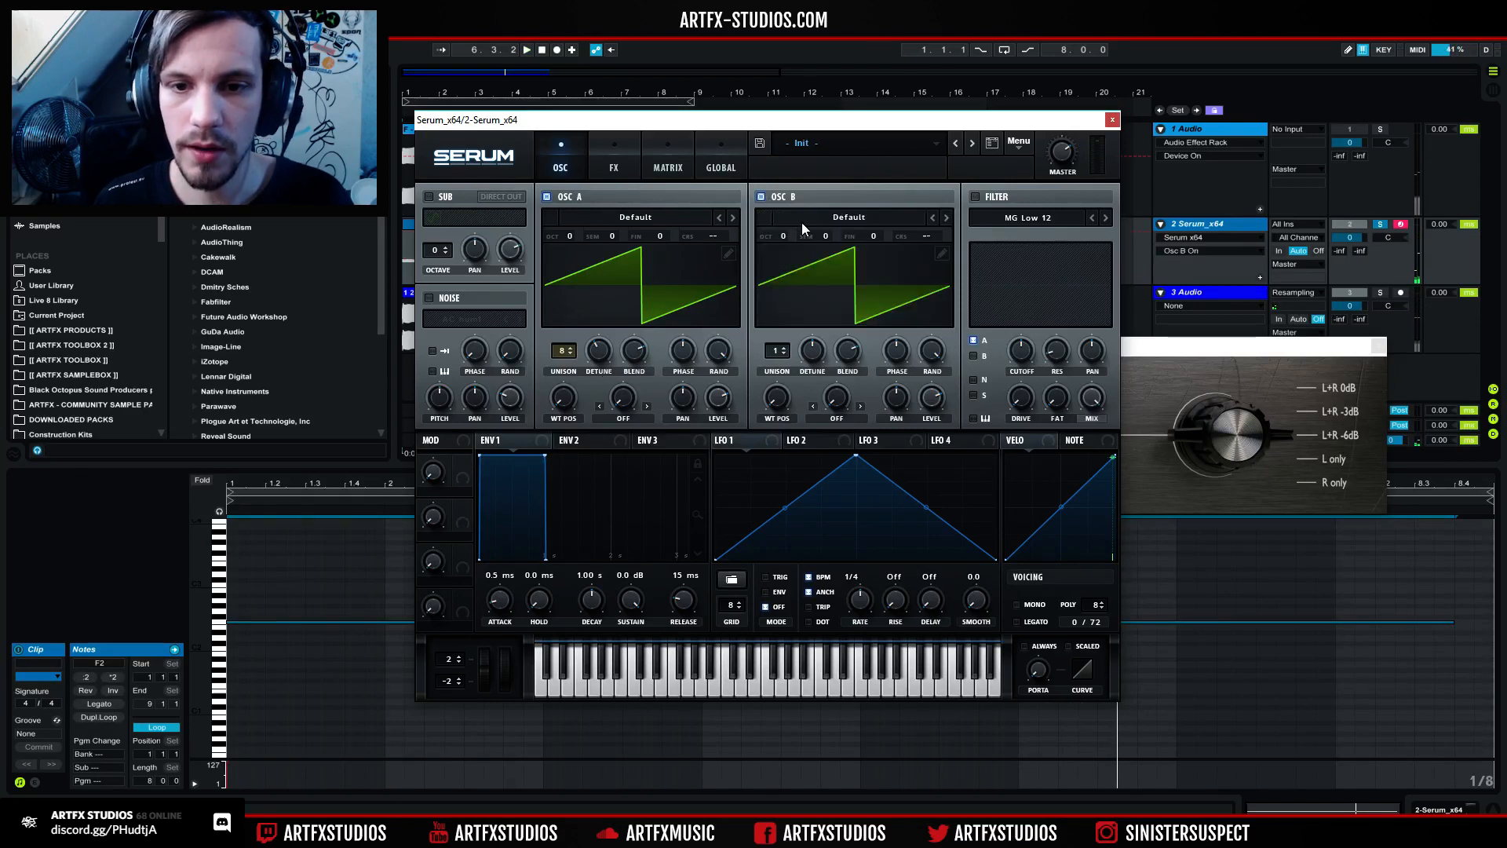
click(849, 219)
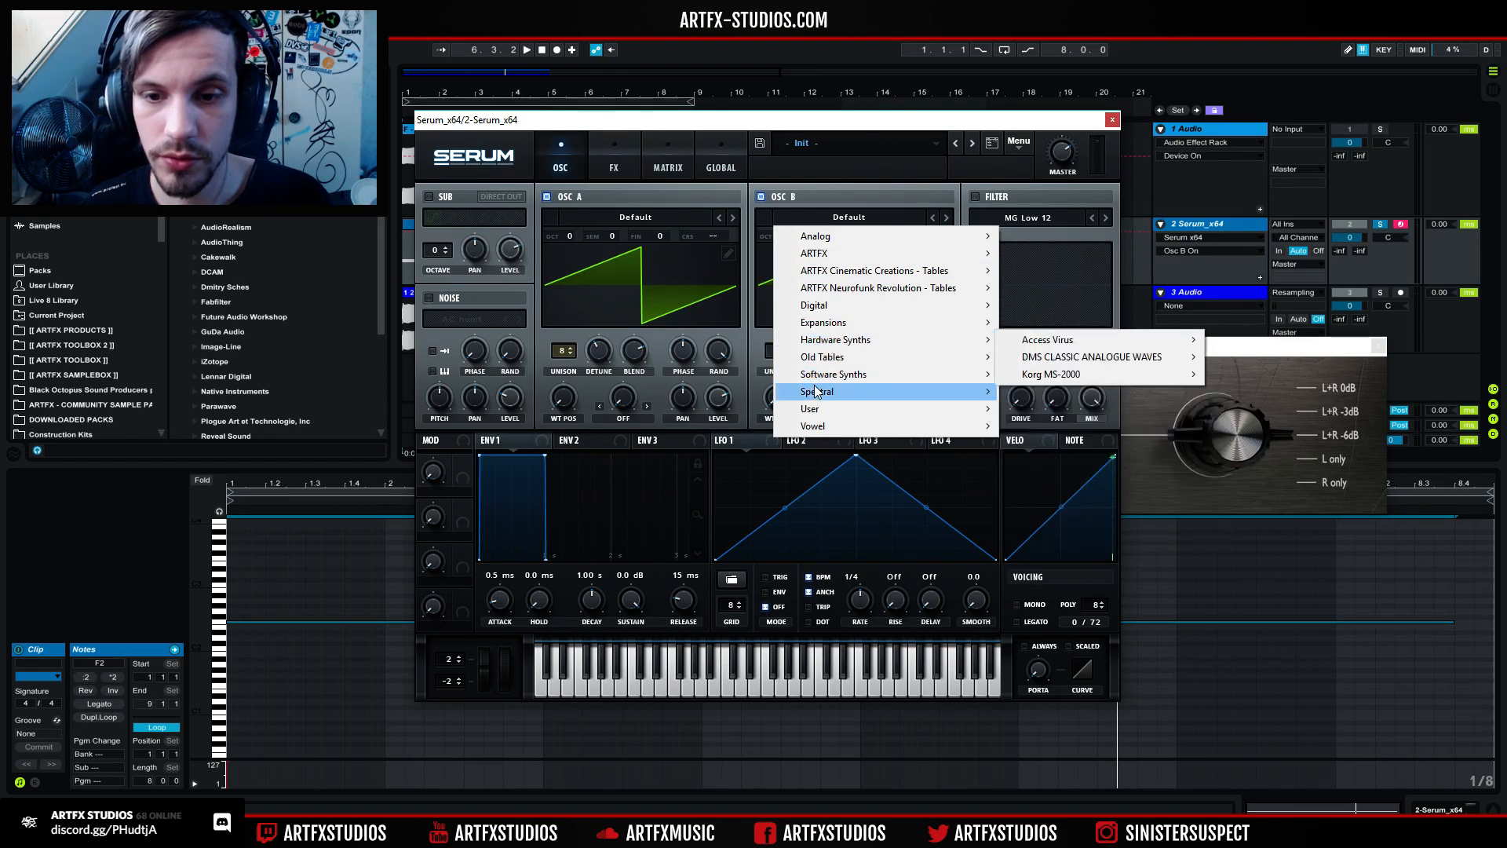
mouse_move(824, 391)
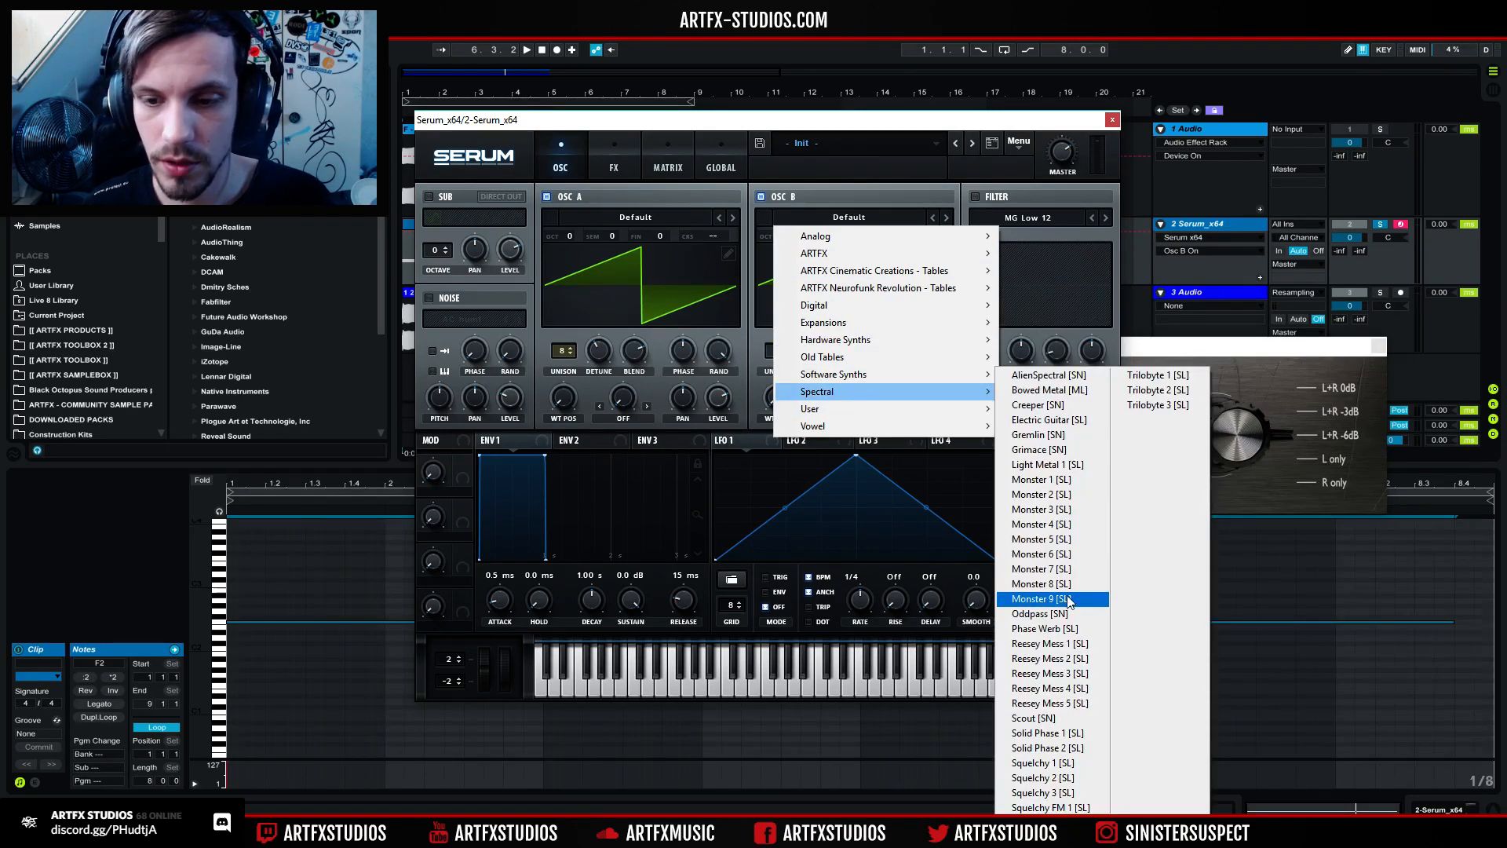
click(1030, 559)
Step: Set oscillator B's unison to 4 voices and shift its wavetable position, then play the note
click(776, 347)
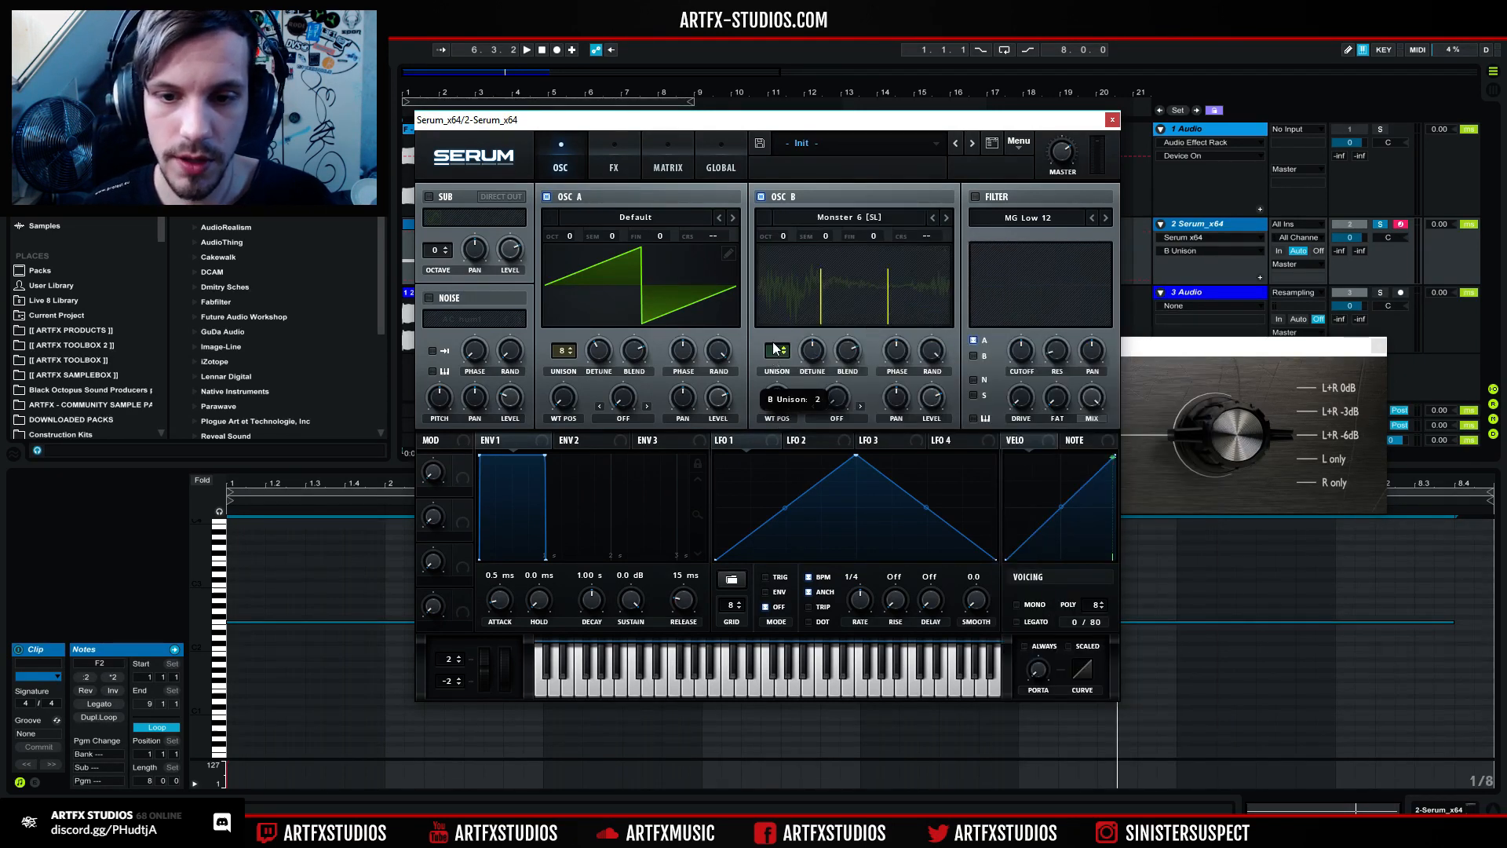
mouse_move(775, 406)
mouse_down()
mouse_move(793, 334)
mouse_move(814, 374)
mouse_move(808, 361)
mouse_move(784, 398)
mouse_up()
key(space)
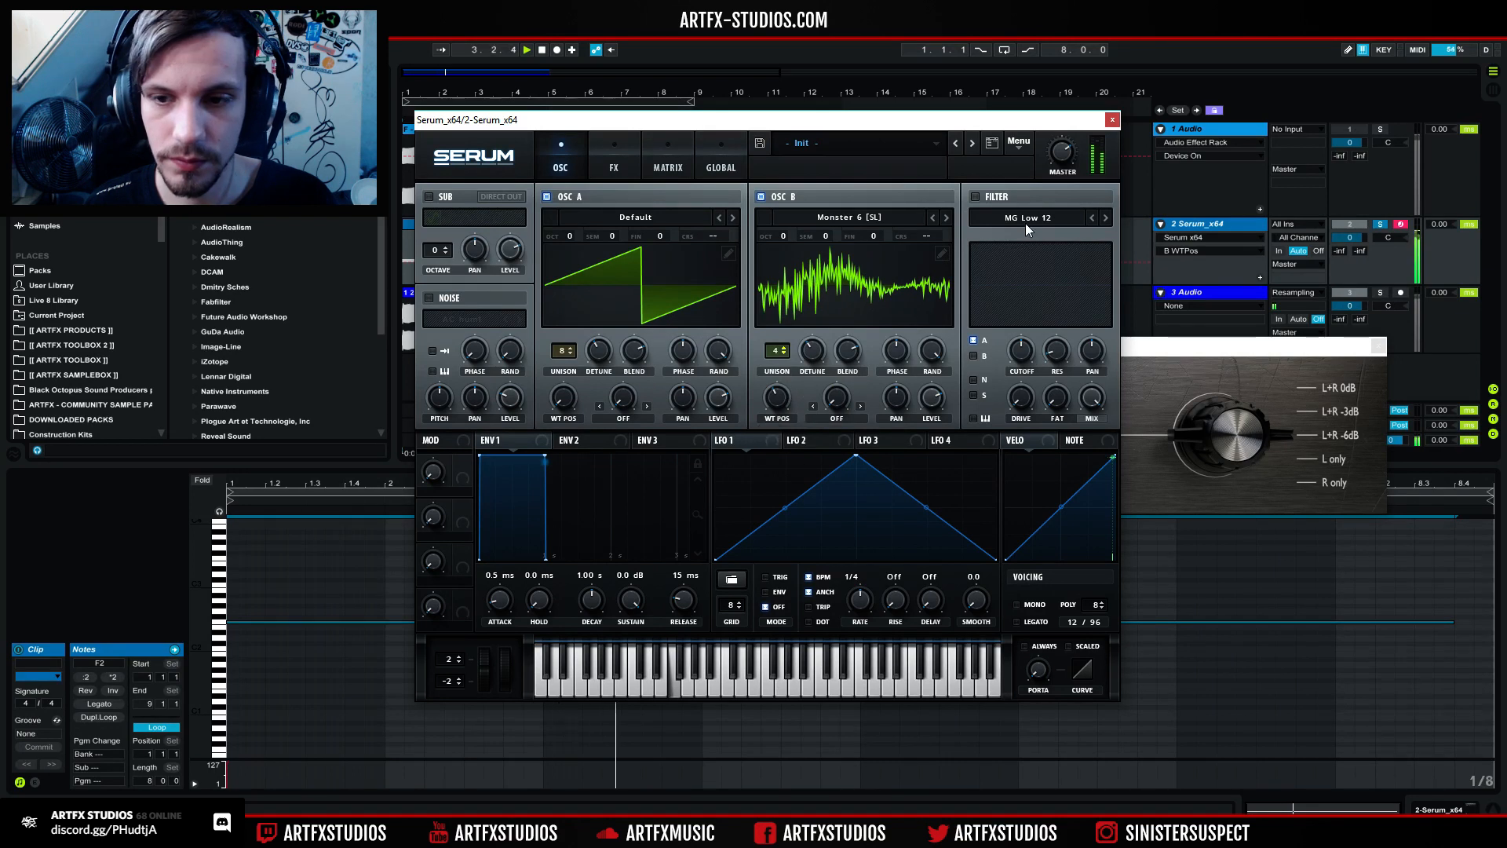
Step: Turn on the filter as Notch 24 and modulate its cutoff with LFO 1 at a rate of 2 bar
click(977, 196)
click(1023, 222)
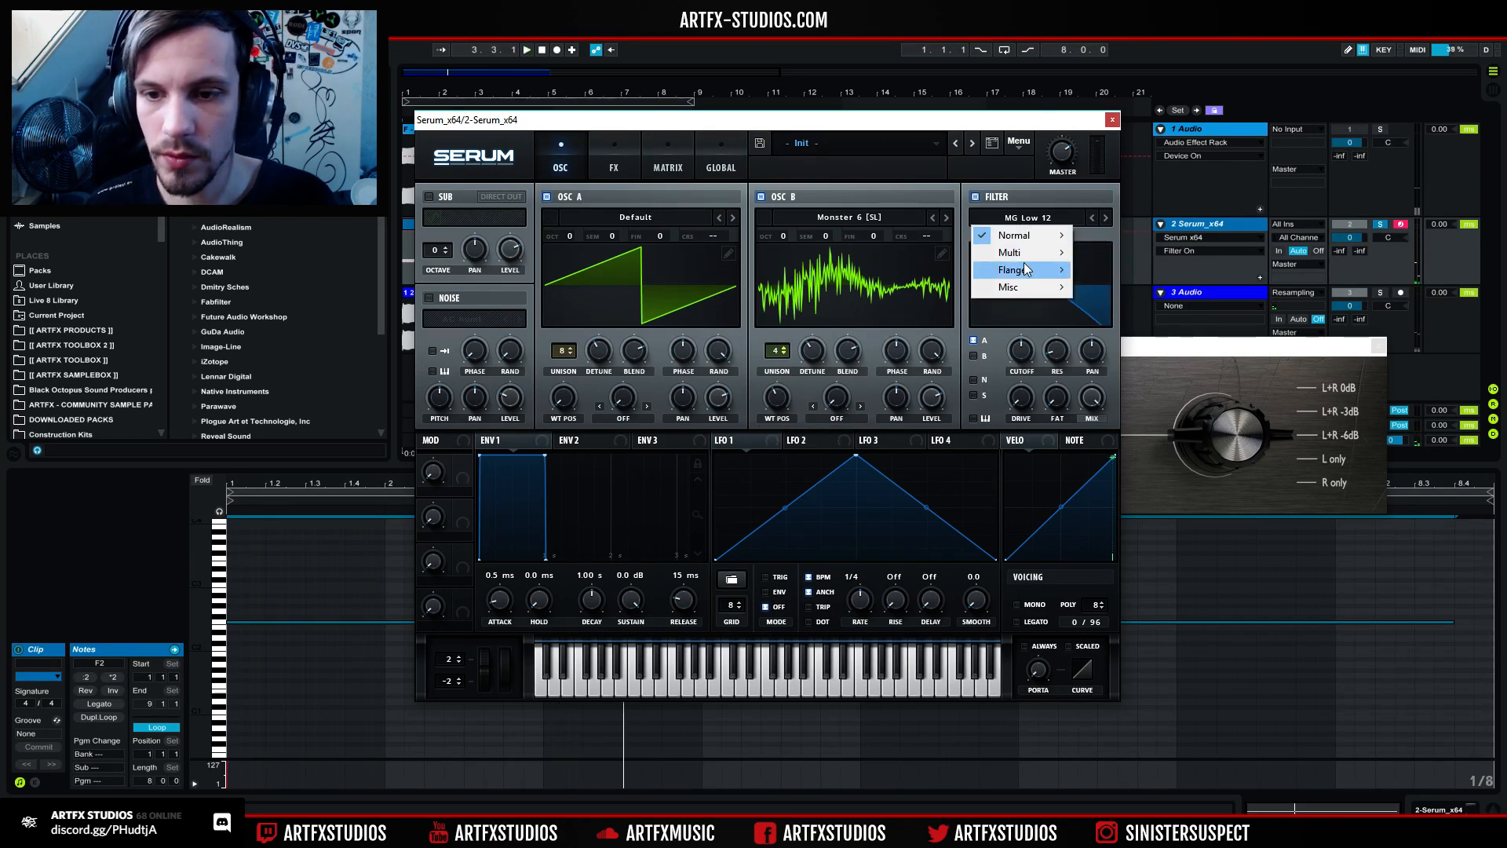
mouse_move(1044, 235)
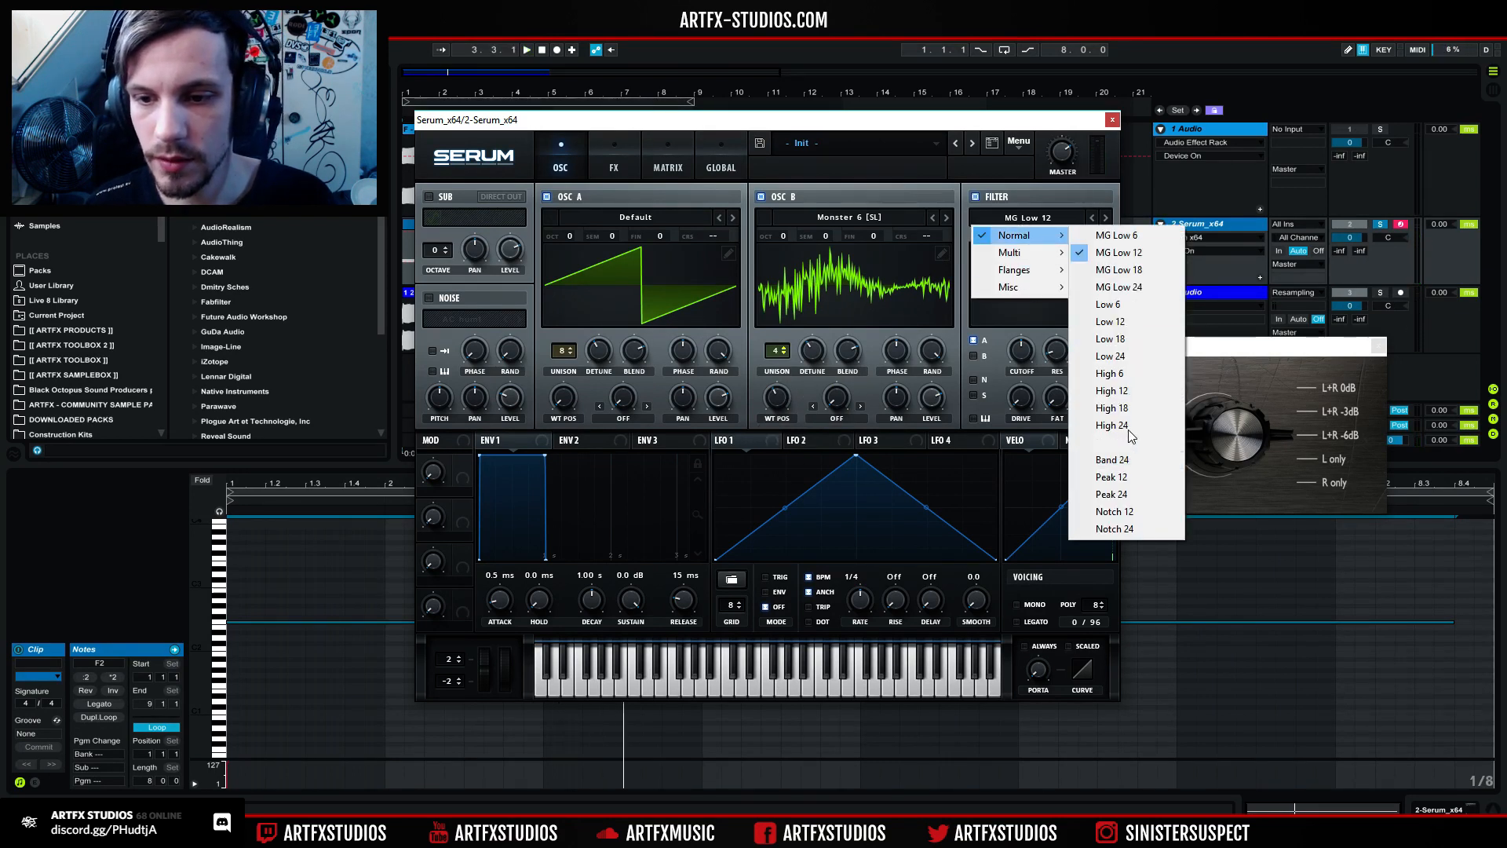
click(1134, 530)
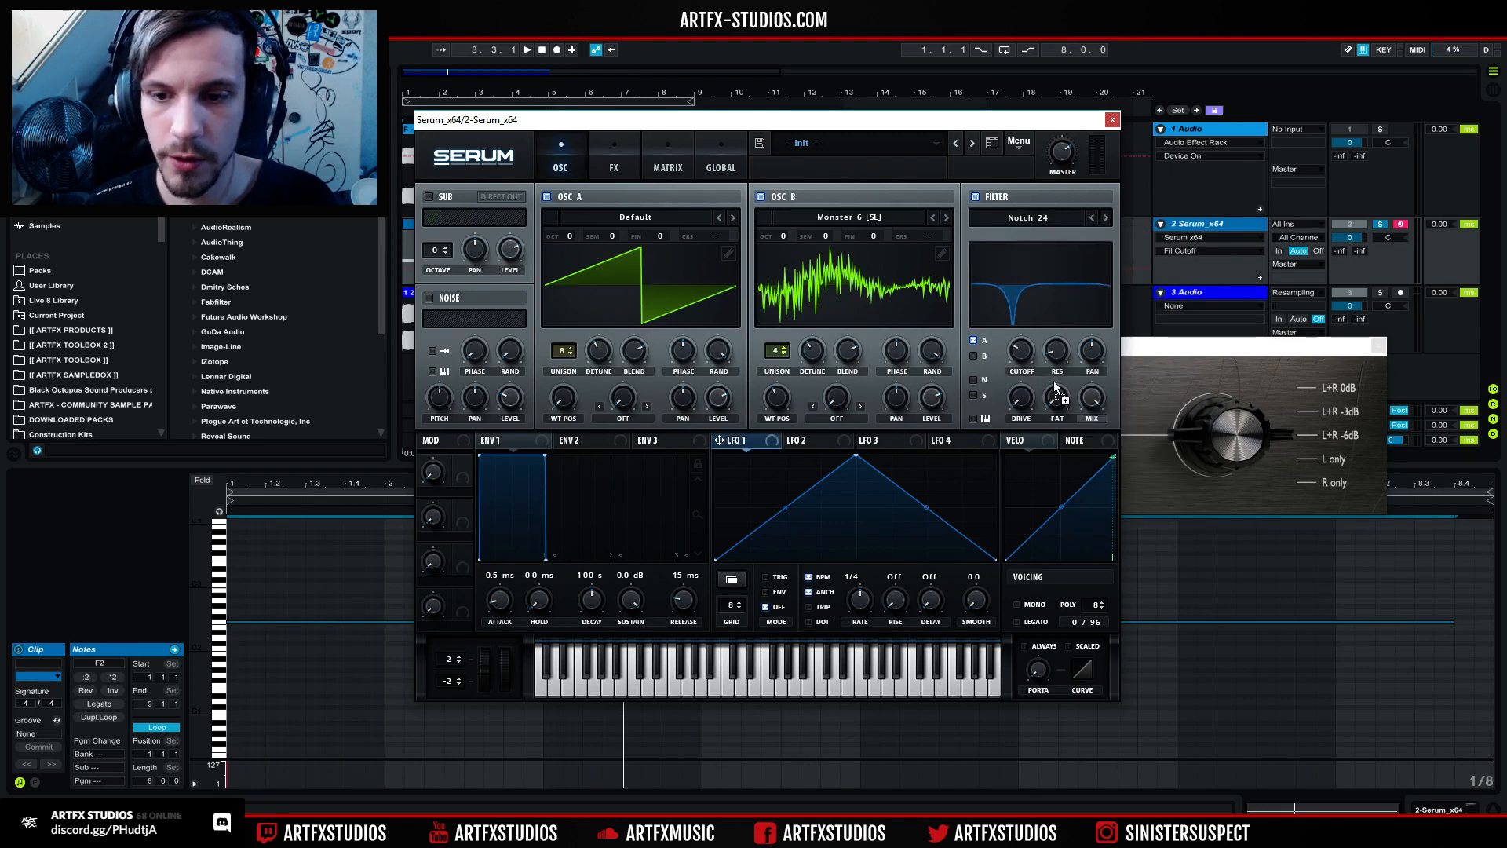
drag(1008, 369, 1009, 371)
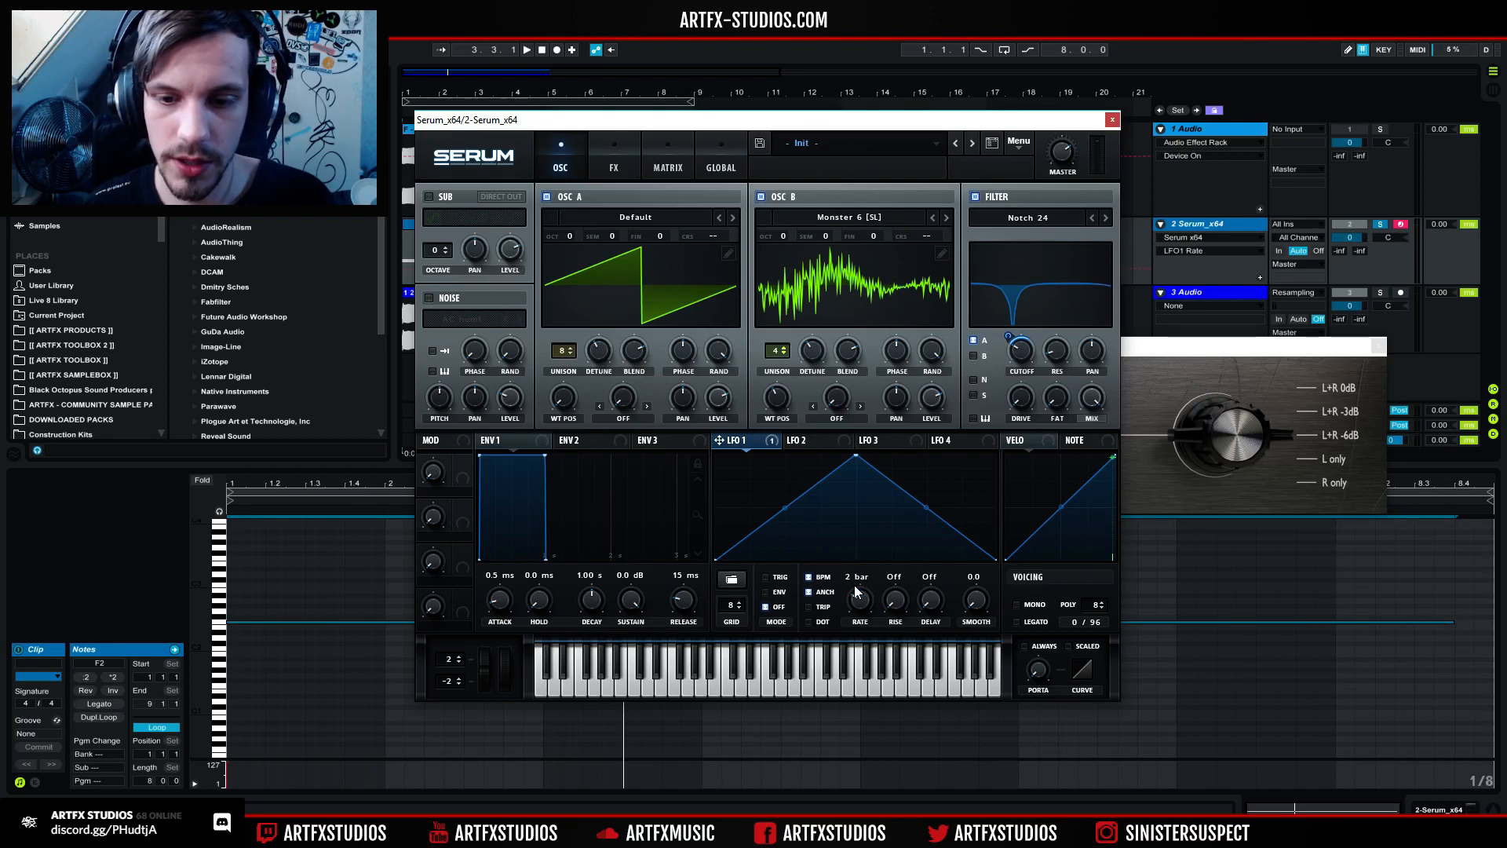
Step: Reshape LFO 1 into an early peak, a dip and a slightly lower second peak, and play the note
drag(854, 460, 766, 440)
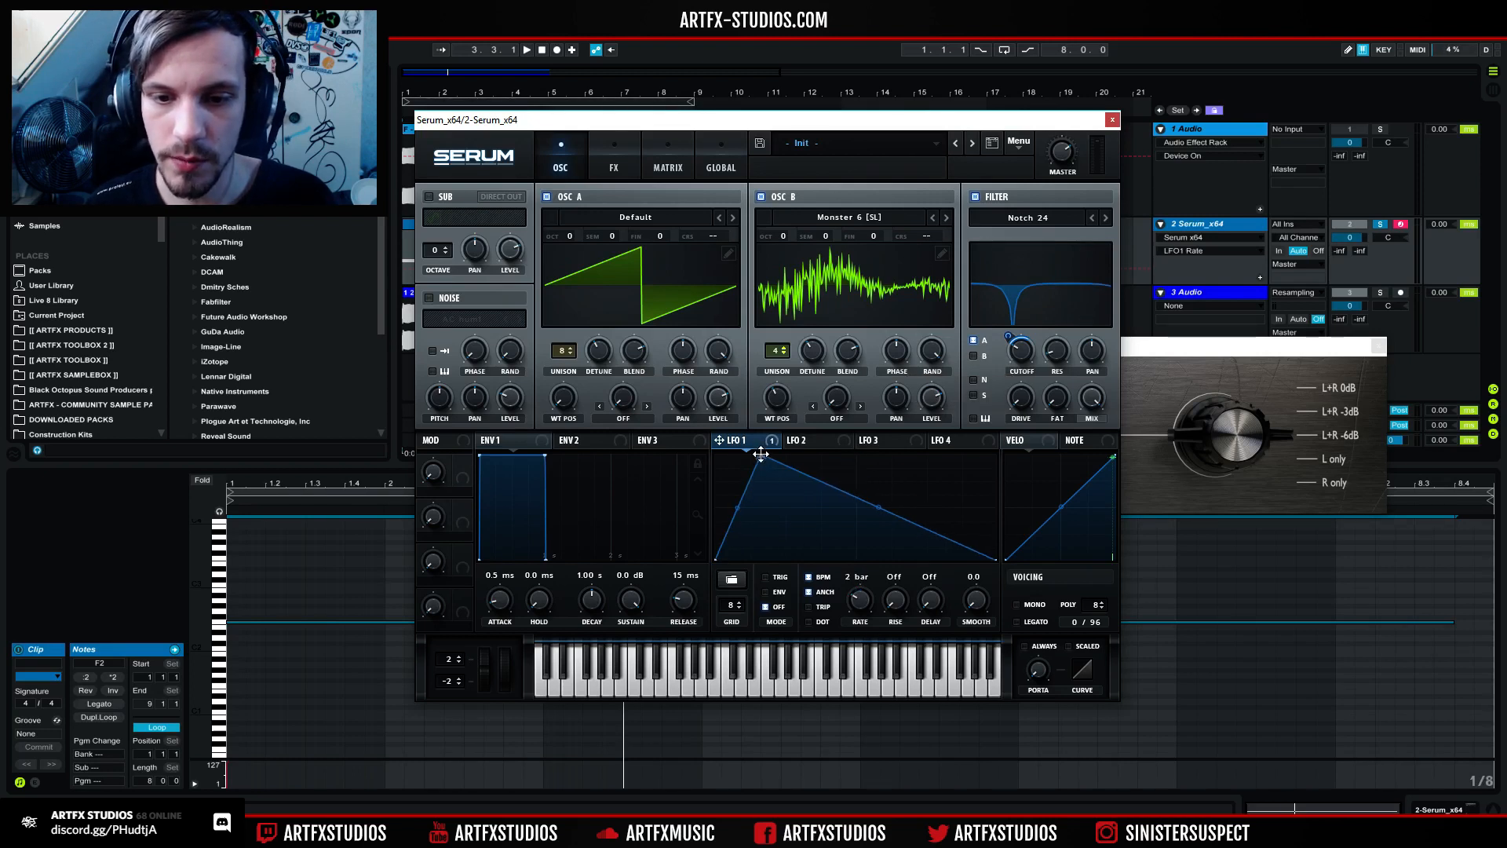
double_click(846, 492)
drag(846, 492, 831, 530)
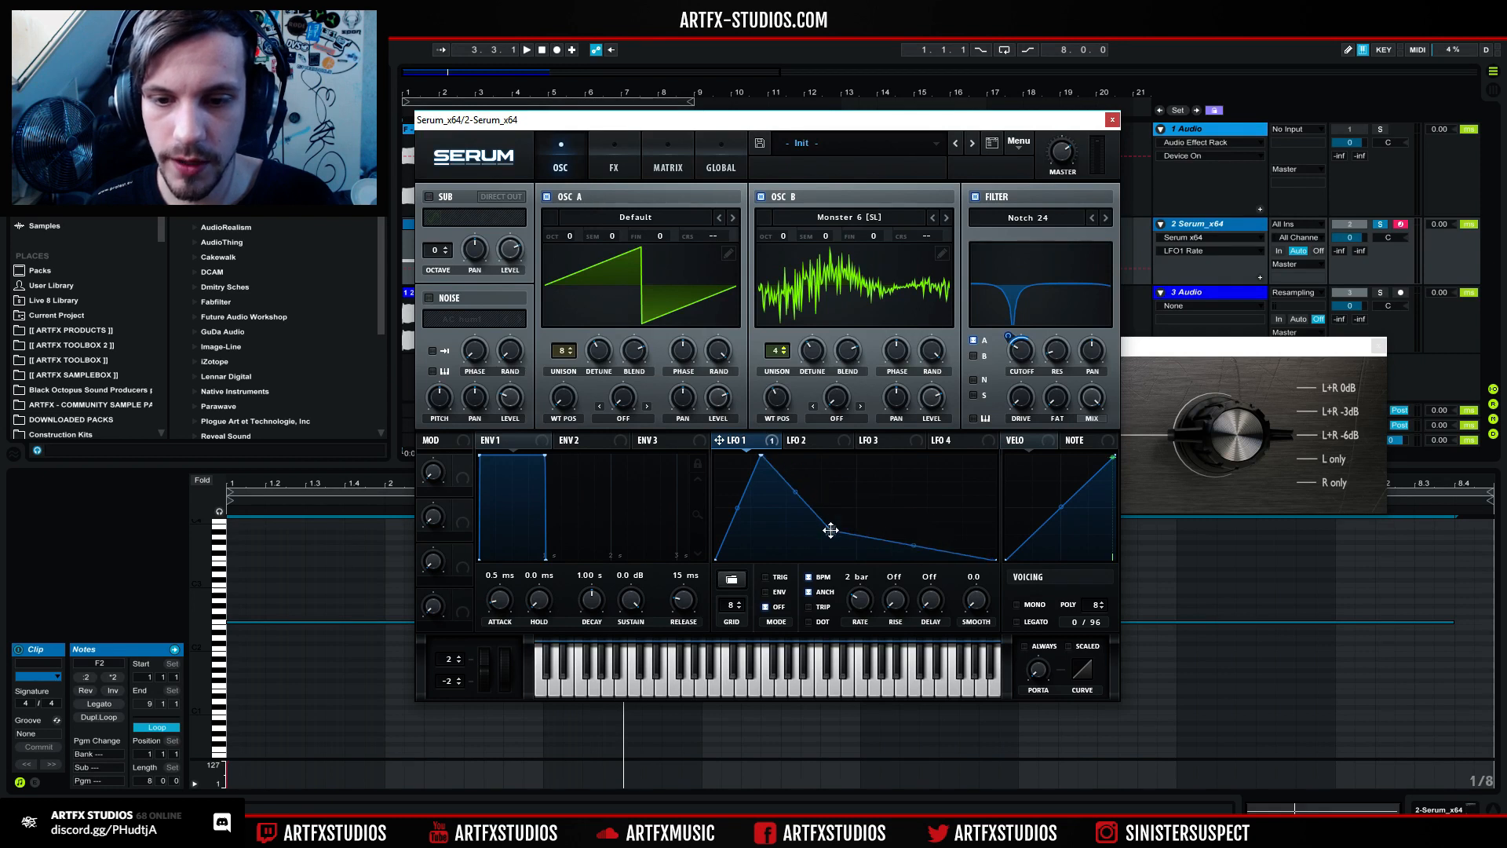
double_click(915, 475)
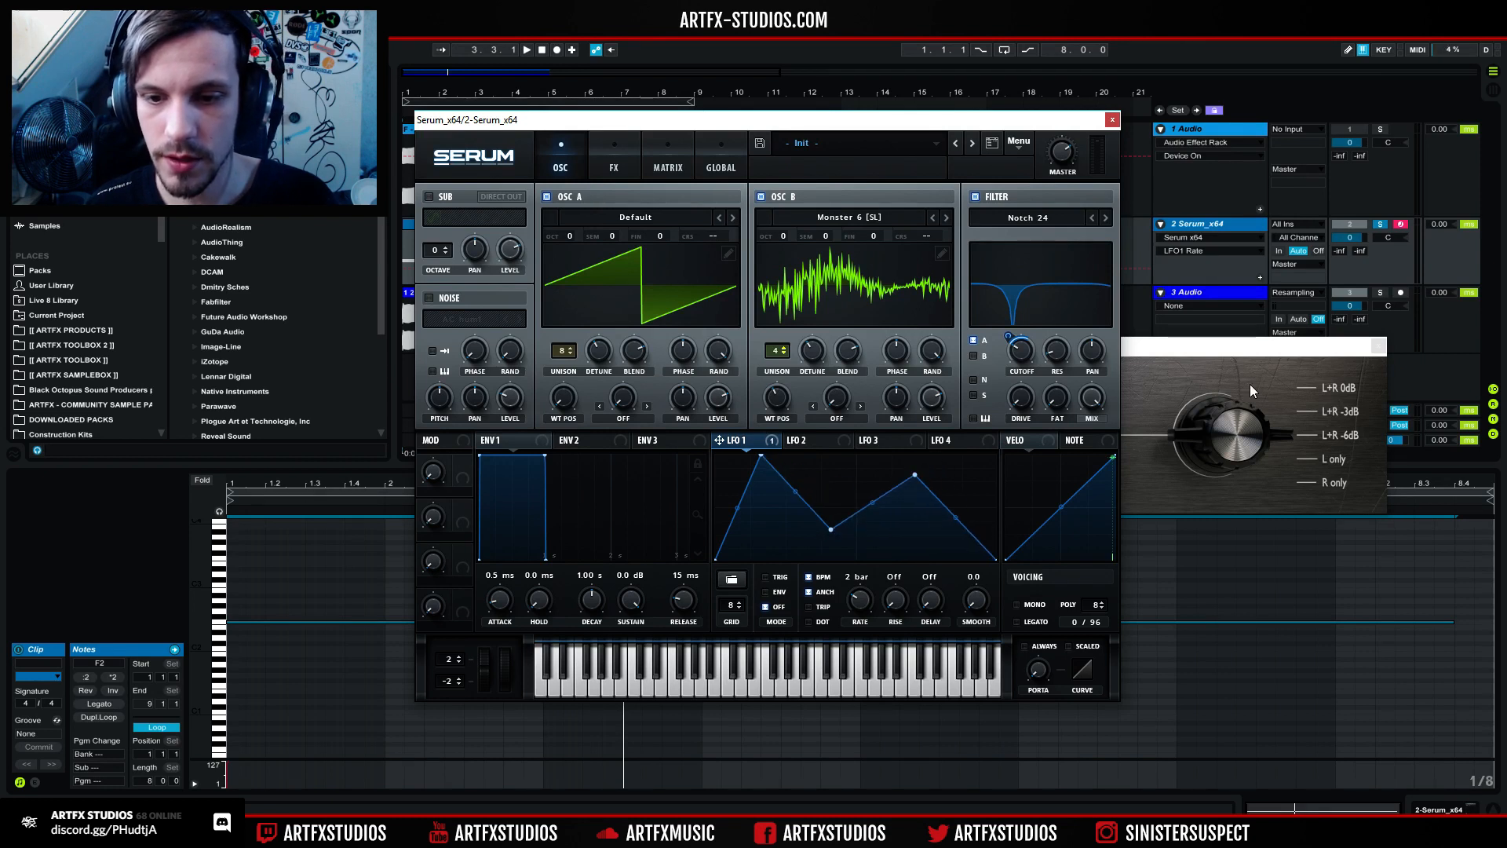
key(space)
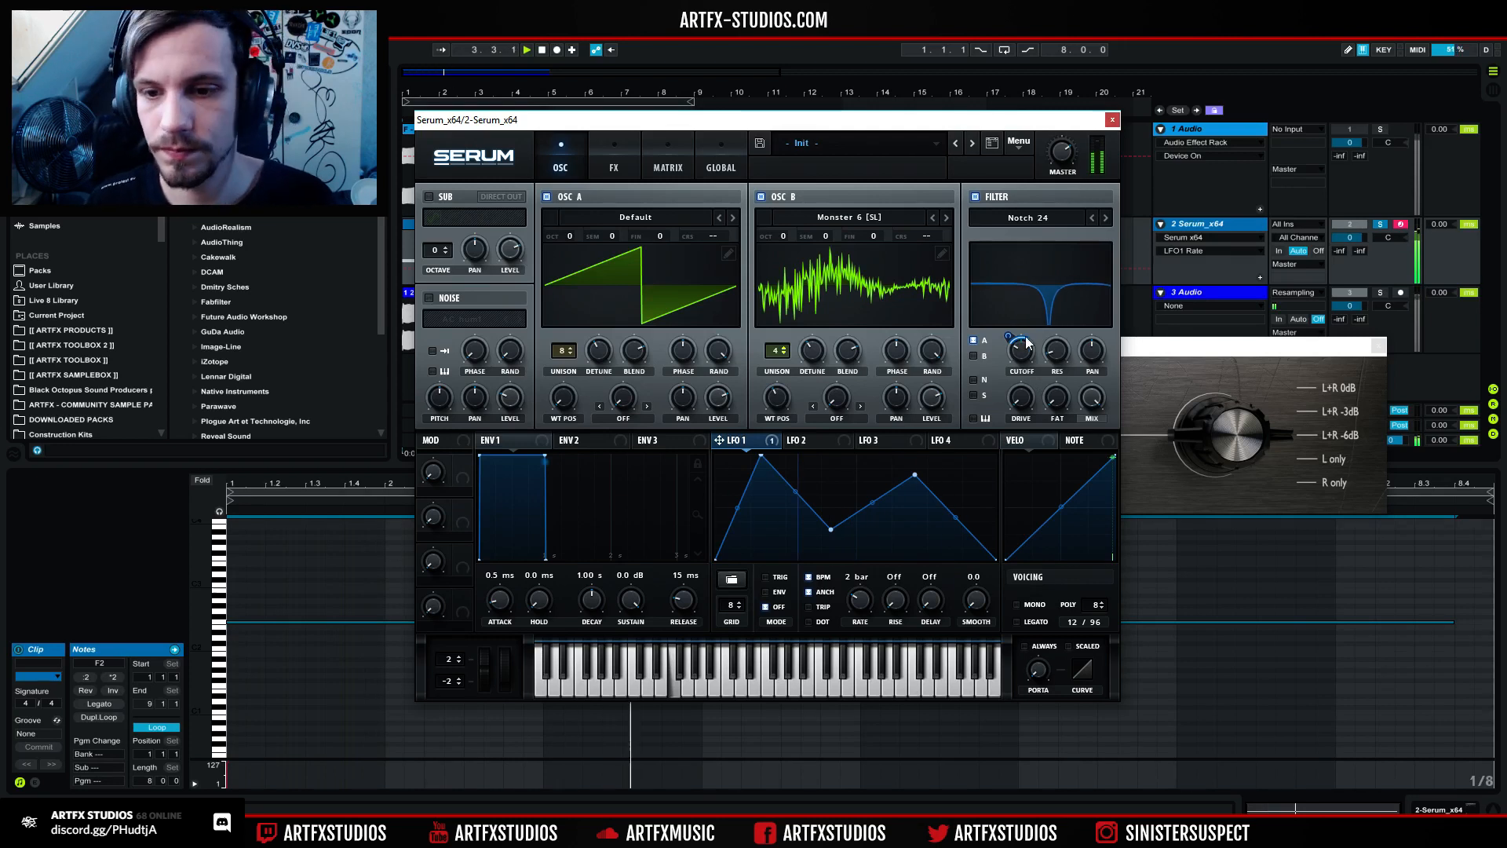
key(space)
Step: Close Serum, fold and unsolo the upper two tracks, and show the device chain of 1 Audio
click(1112, 120)
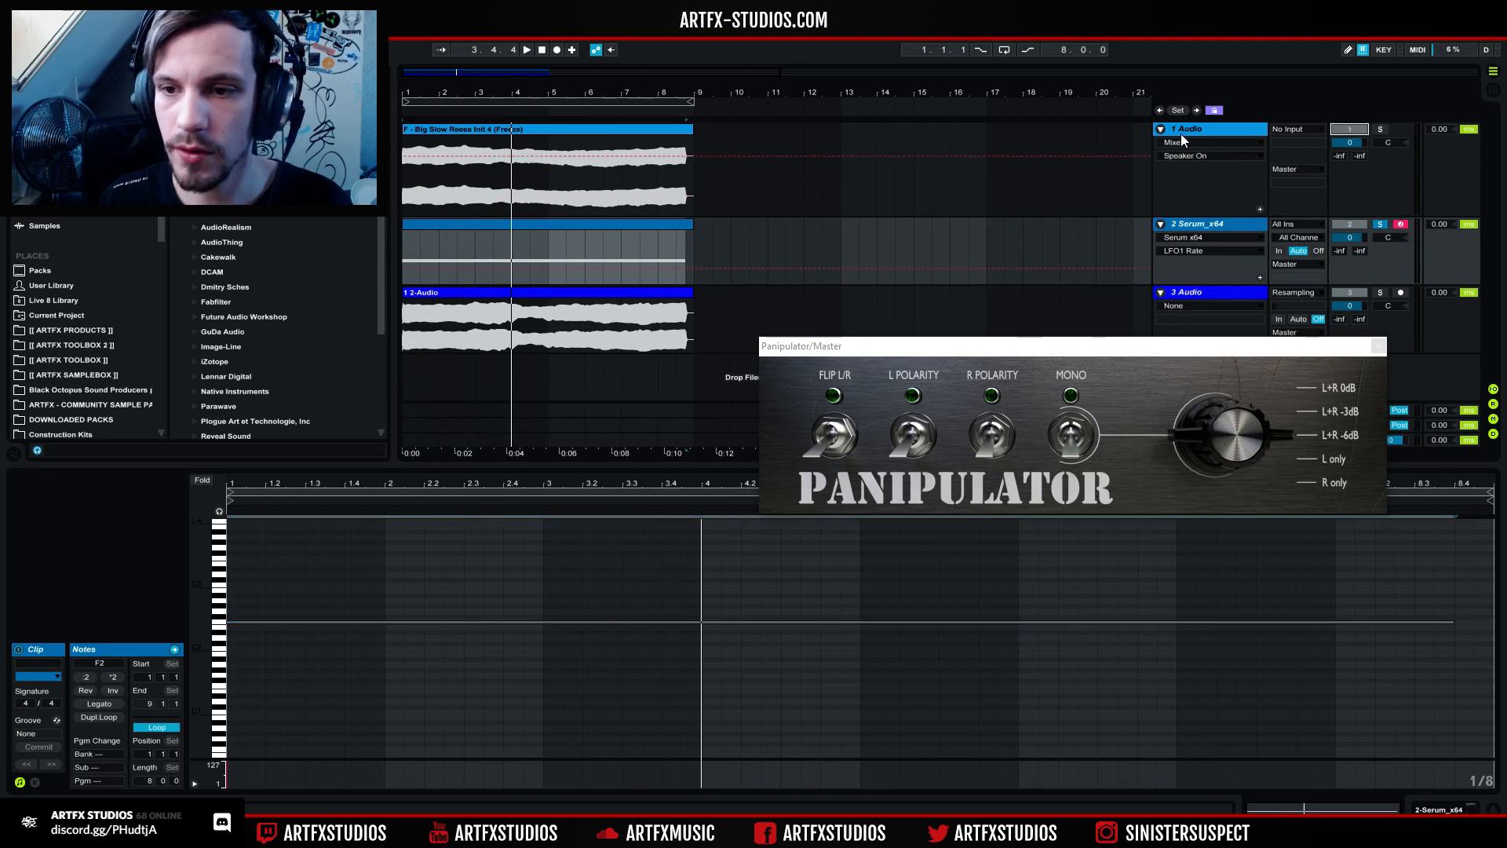
click(1160, 129)
click(1160, 143)
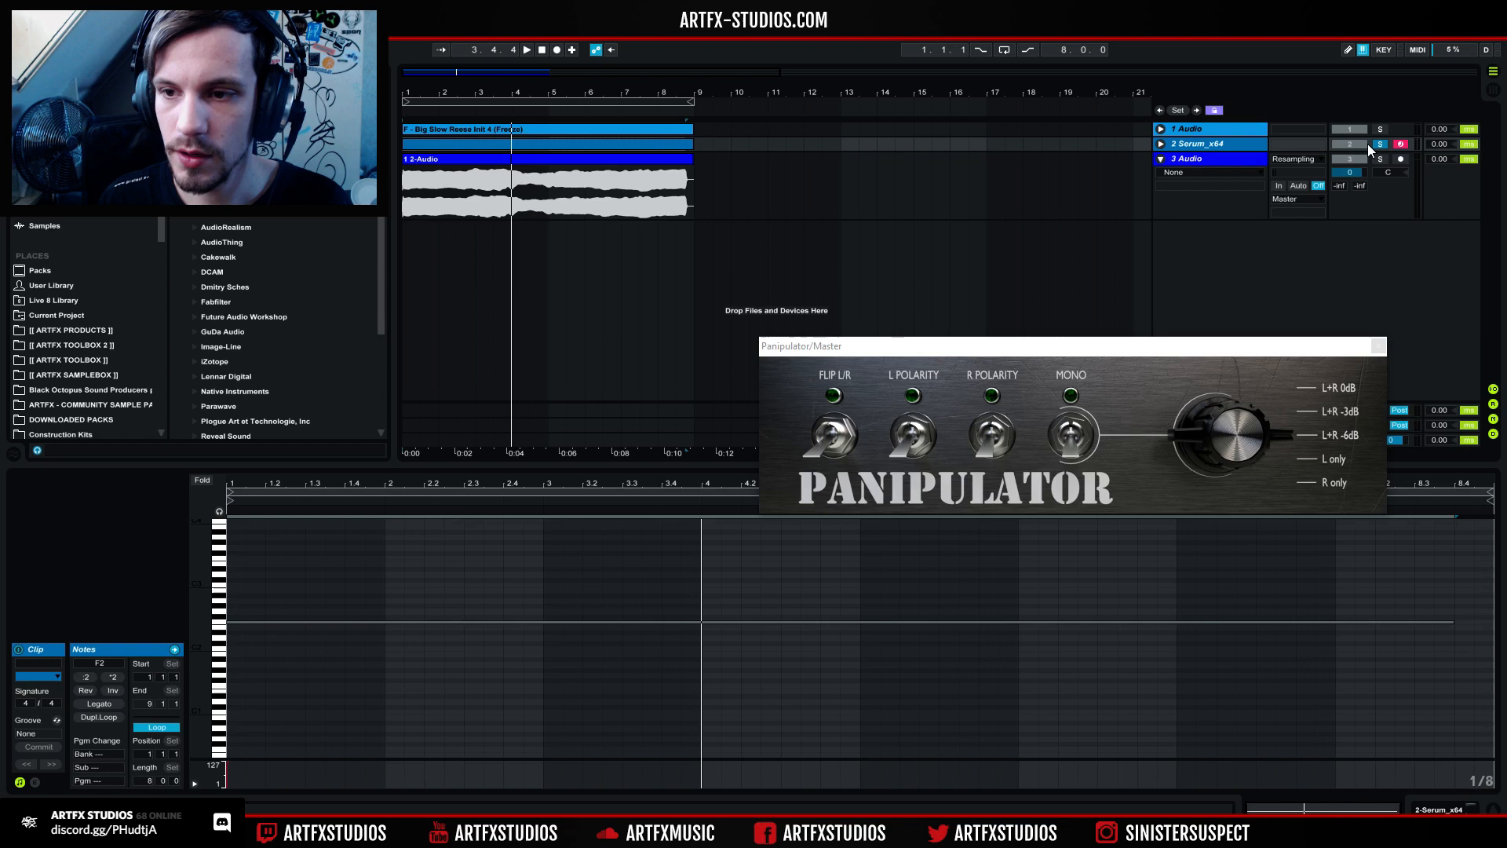
click(1177, 128)
click(1405, 811)
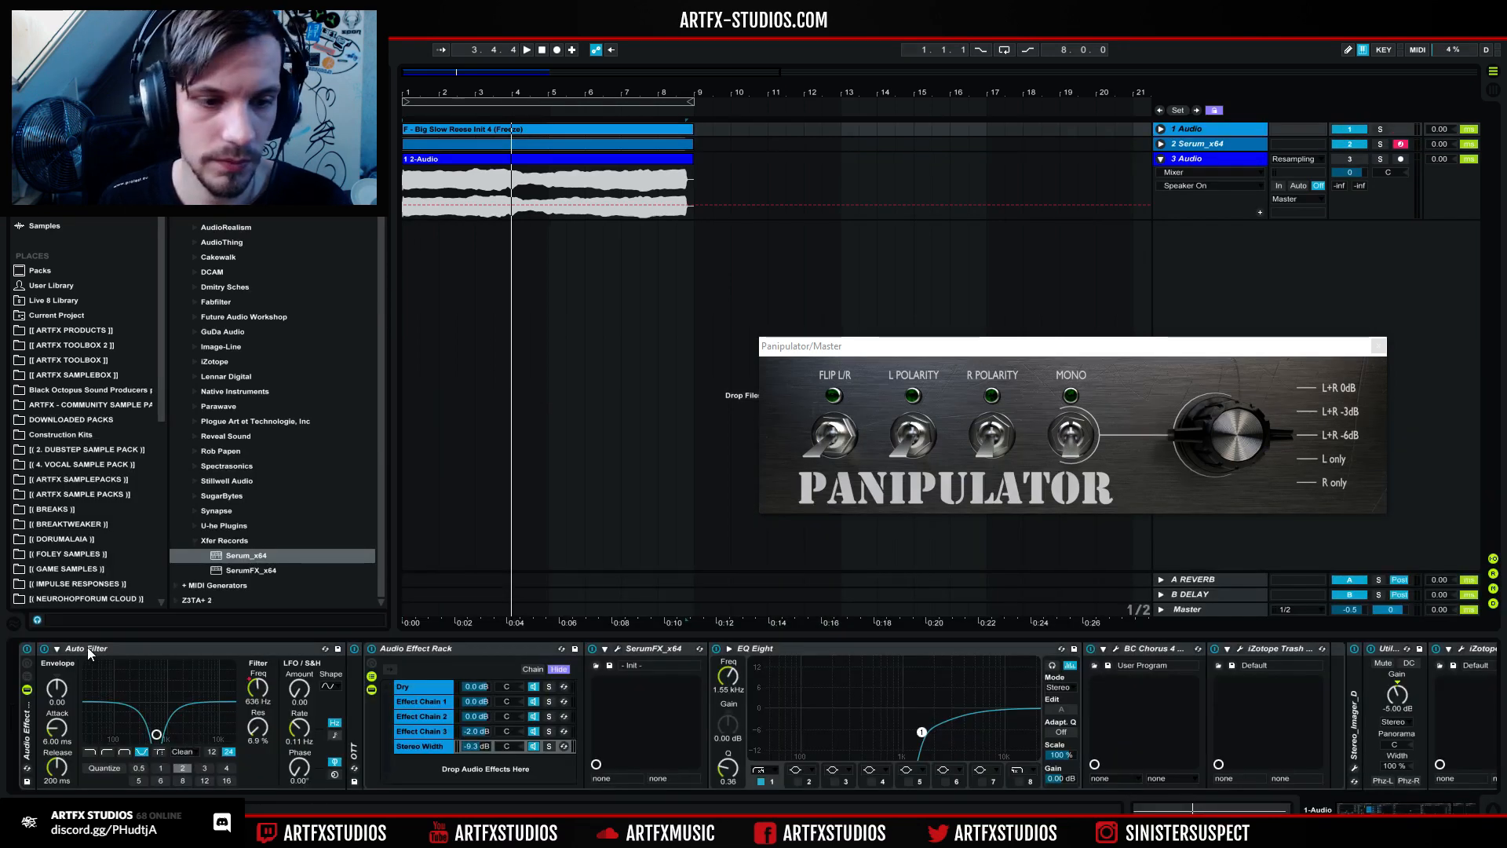
Step: Play the Serum track layered with 1 Audio, then unfold and solo it and lower its volume to -4.5 dB
key(space)
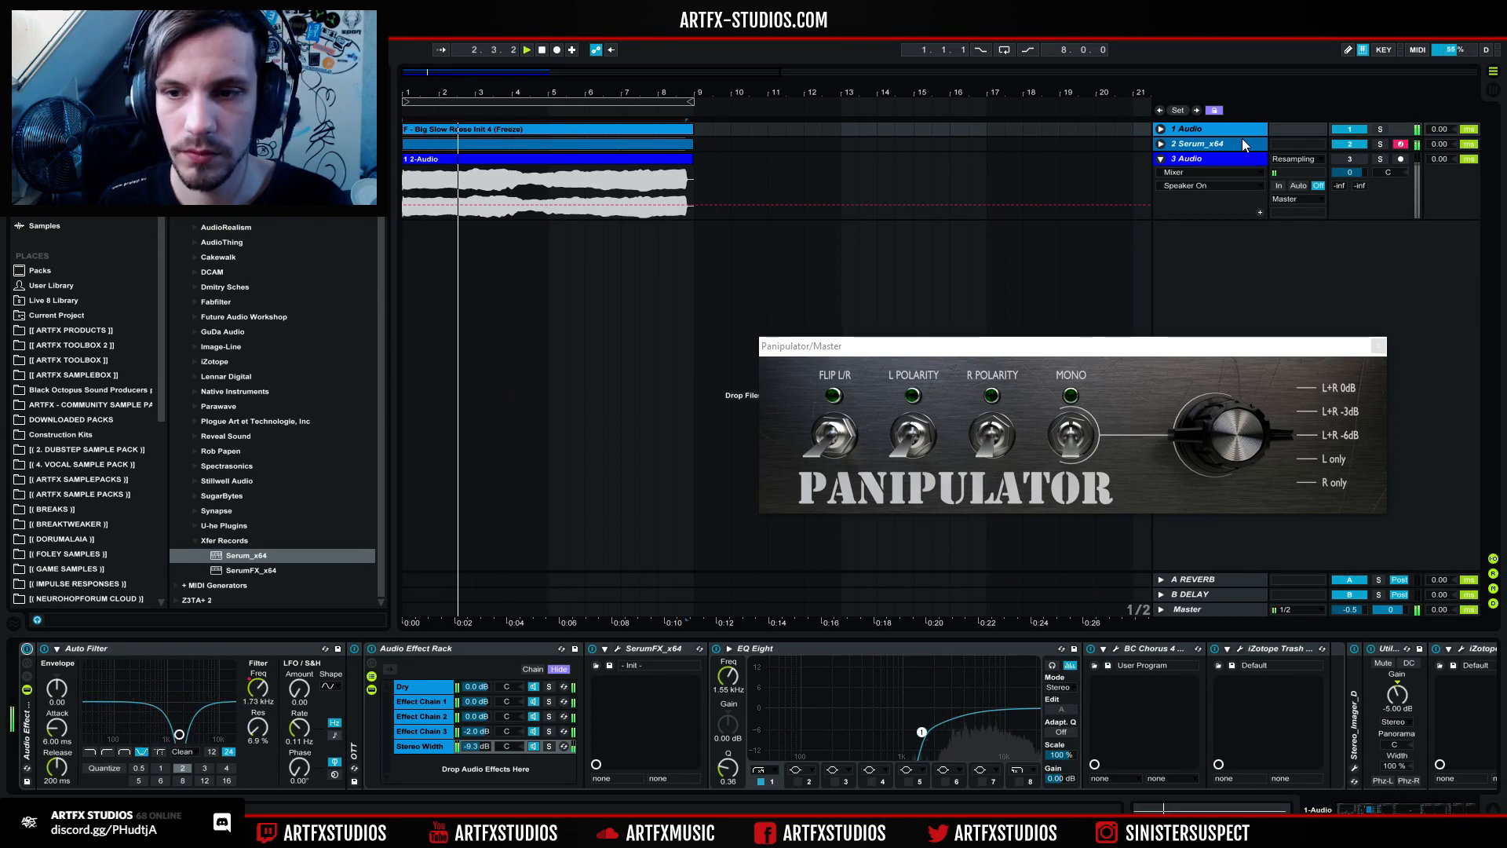
click(1199, 141)
click(1160, 141)
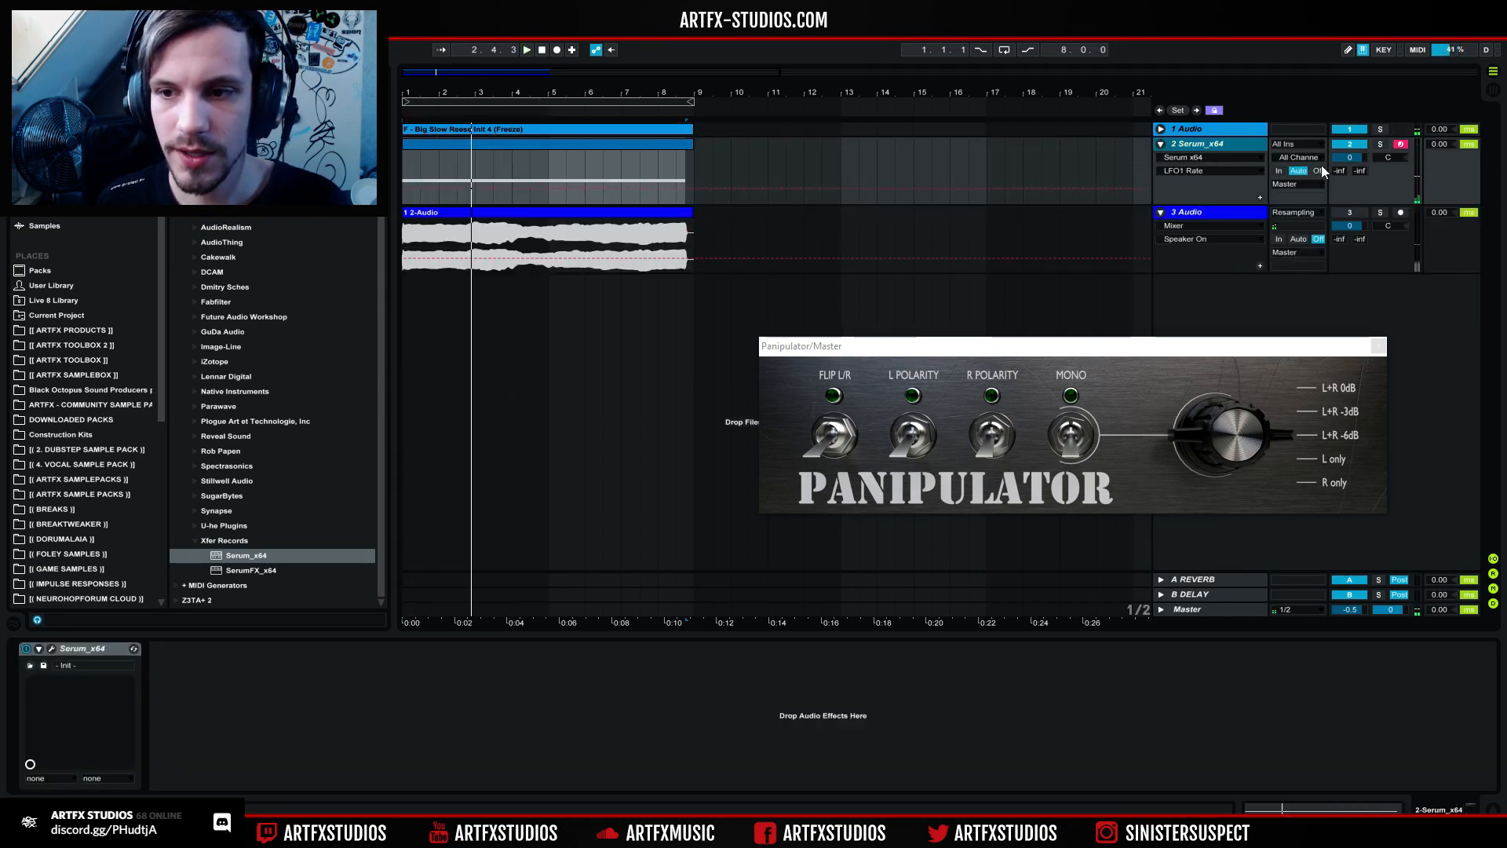
click(1381, 145)
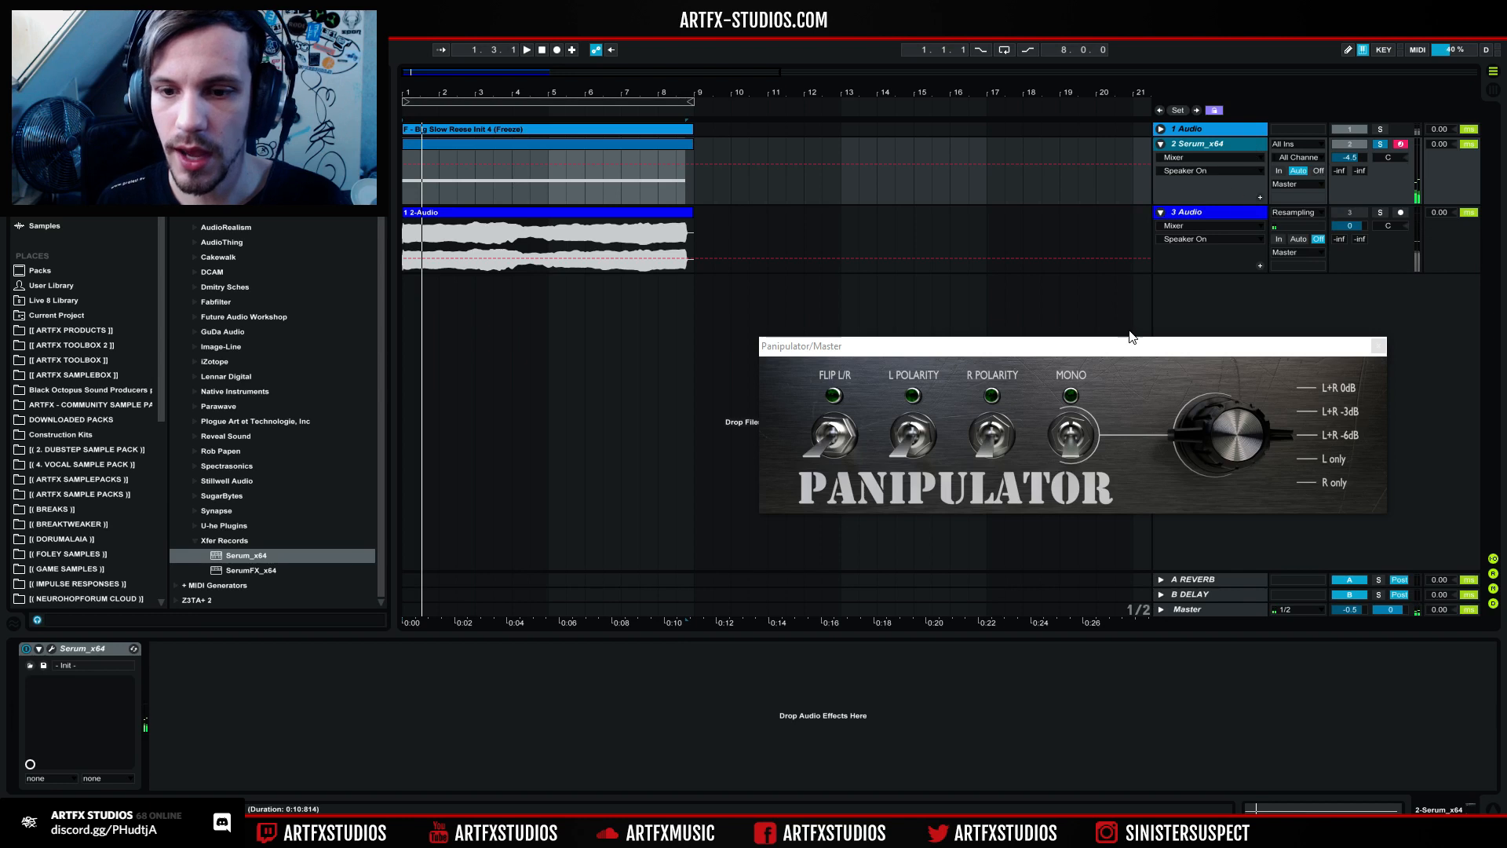
Step: Play the unsoloed Serum layer together with 1 Audio and switch Panipulator to mono to check it
key(space)
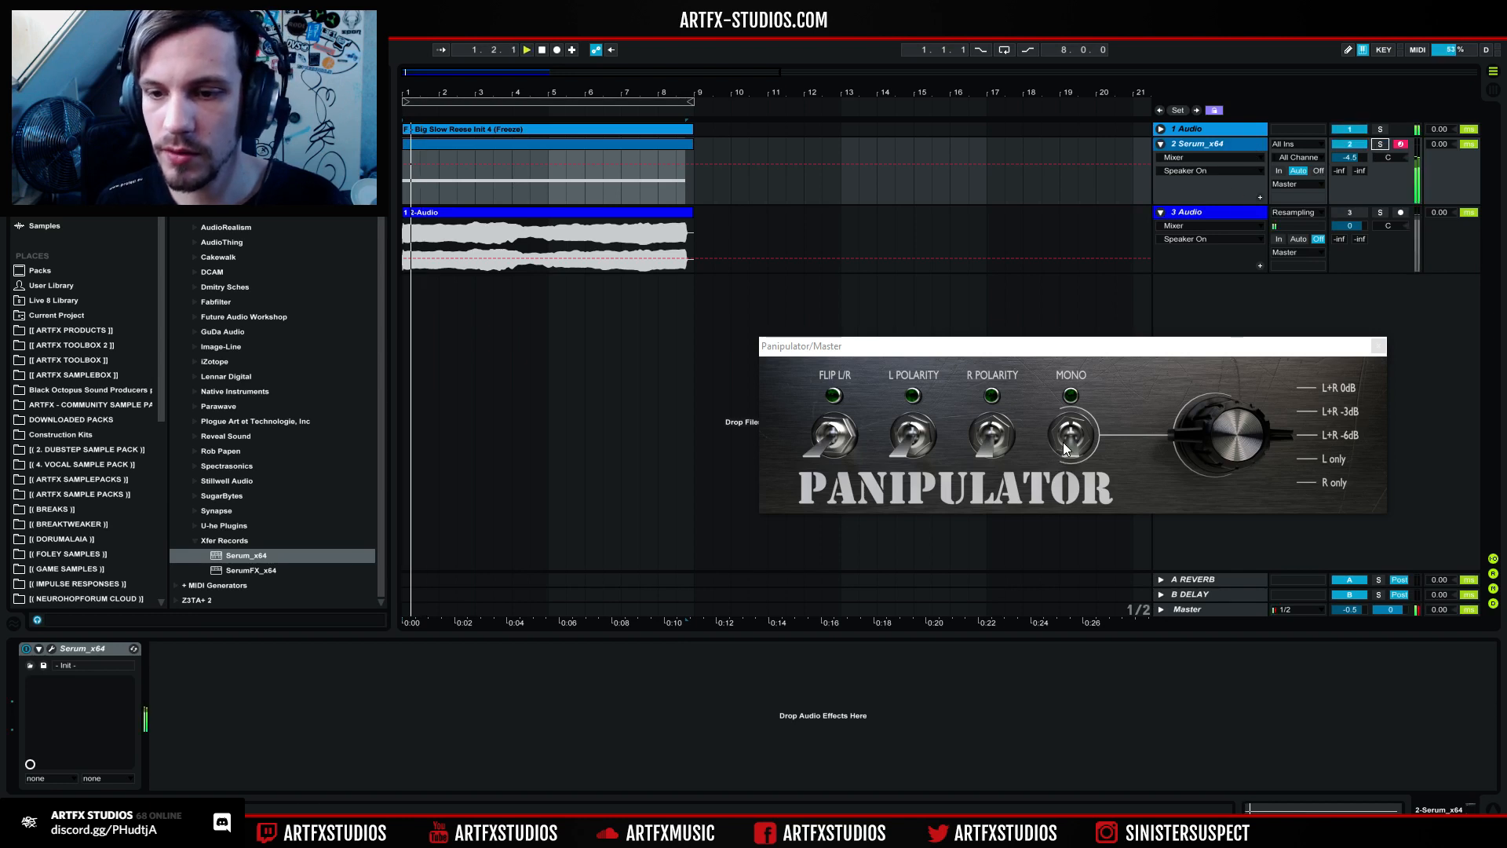
click(1069, 439)
key(space)
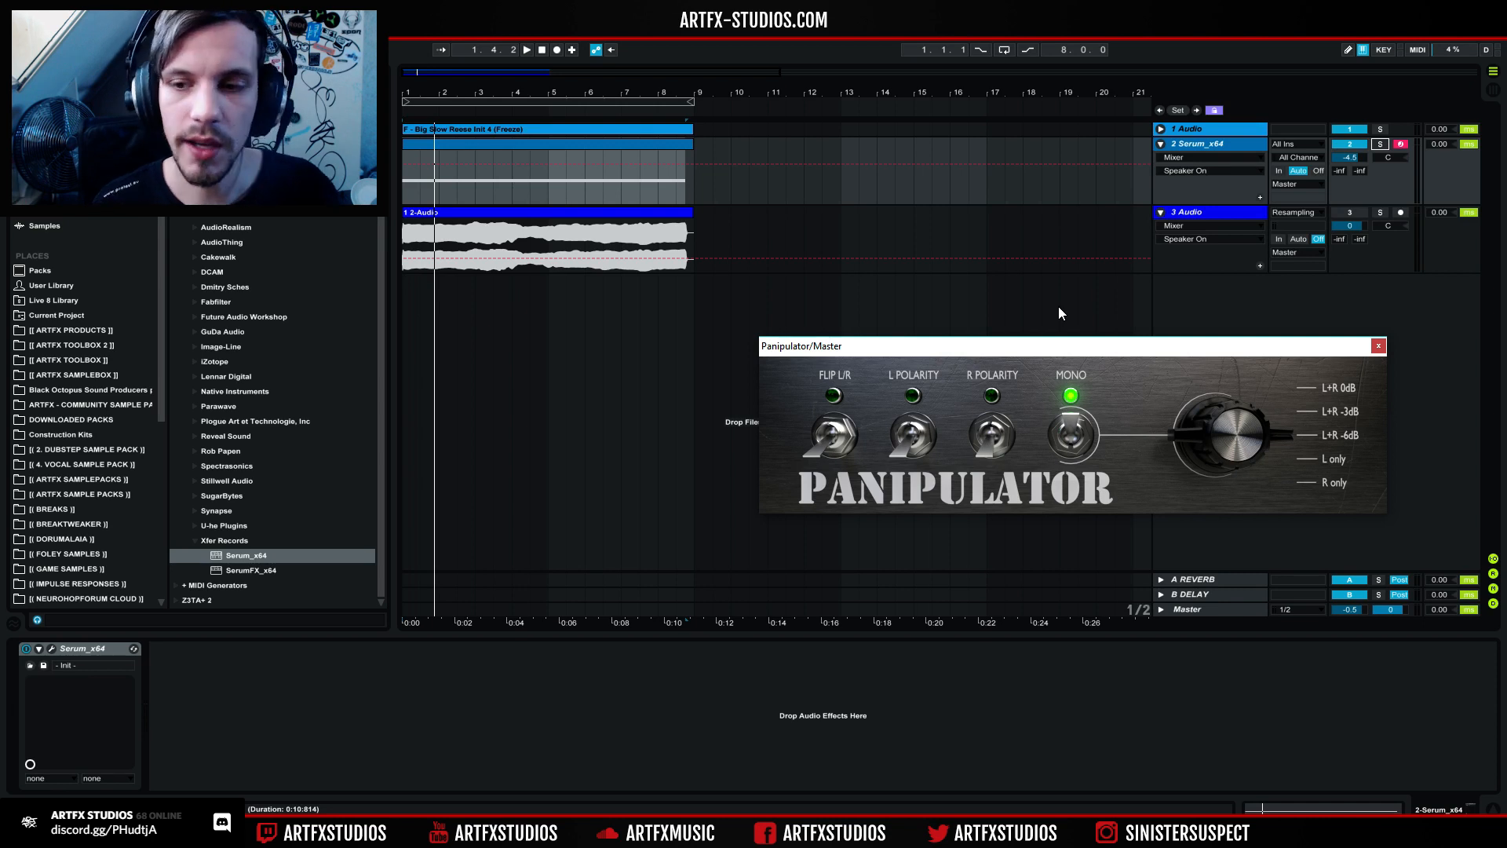
Step: Find EQ Eight among the audio effects and insert it after Serum_x64 on the Serum track
click(1252, 147)
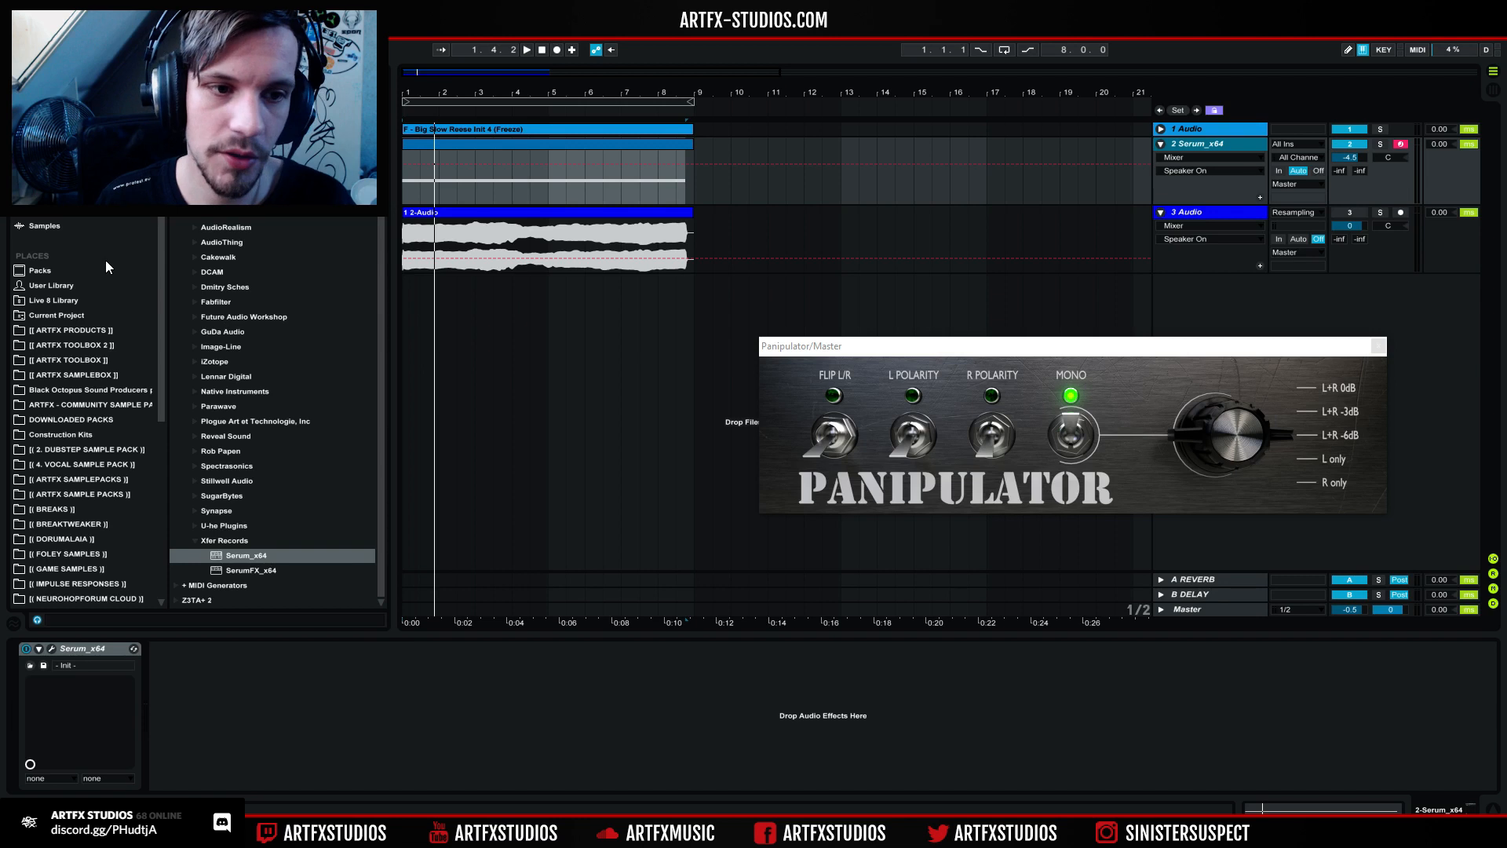
click(57, 166)
click(56, 151)
click(56, 165)
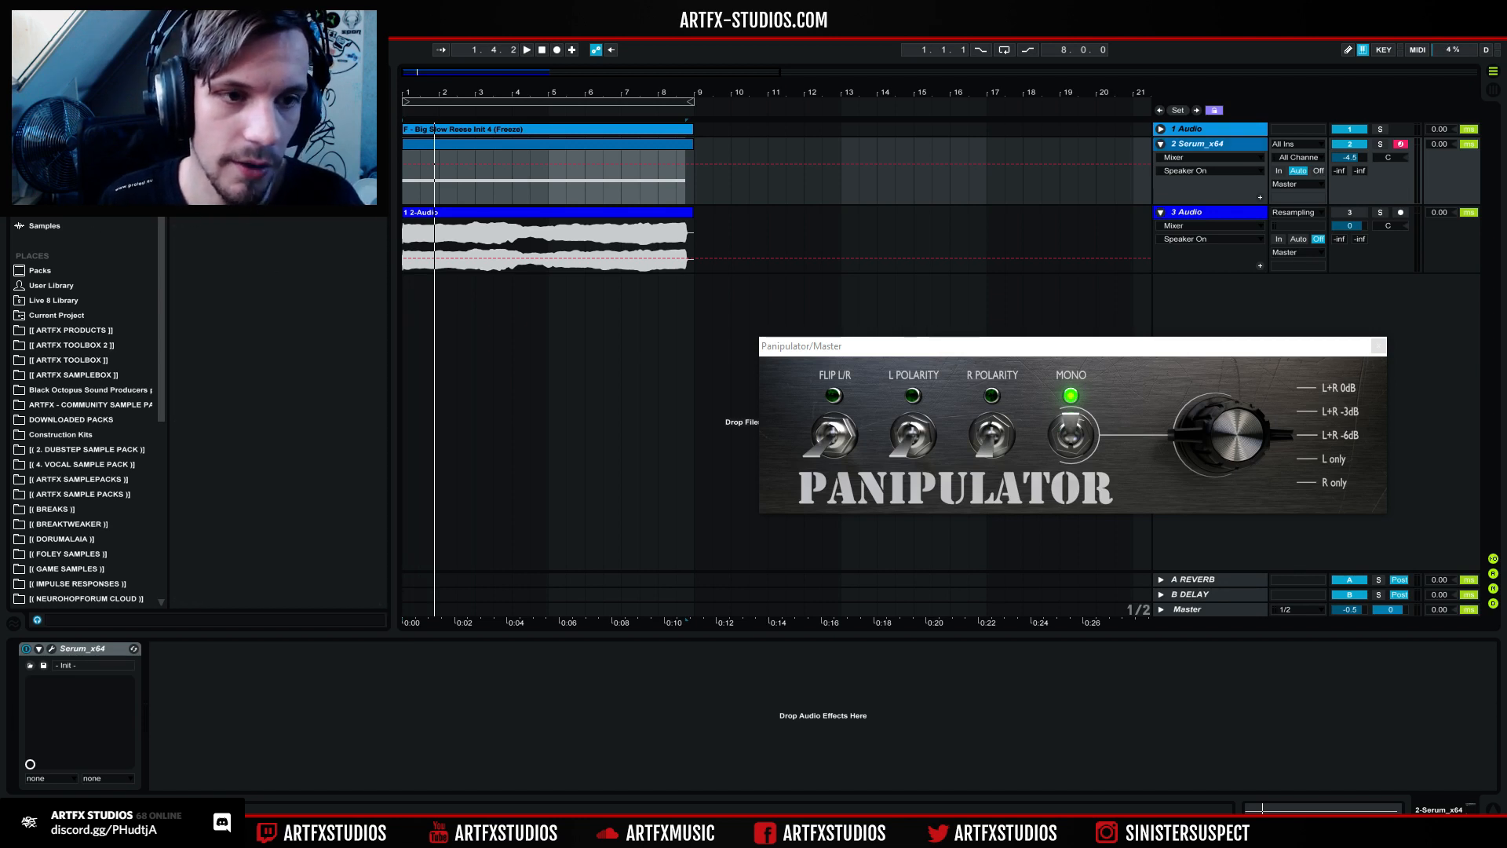
click(57, 151)
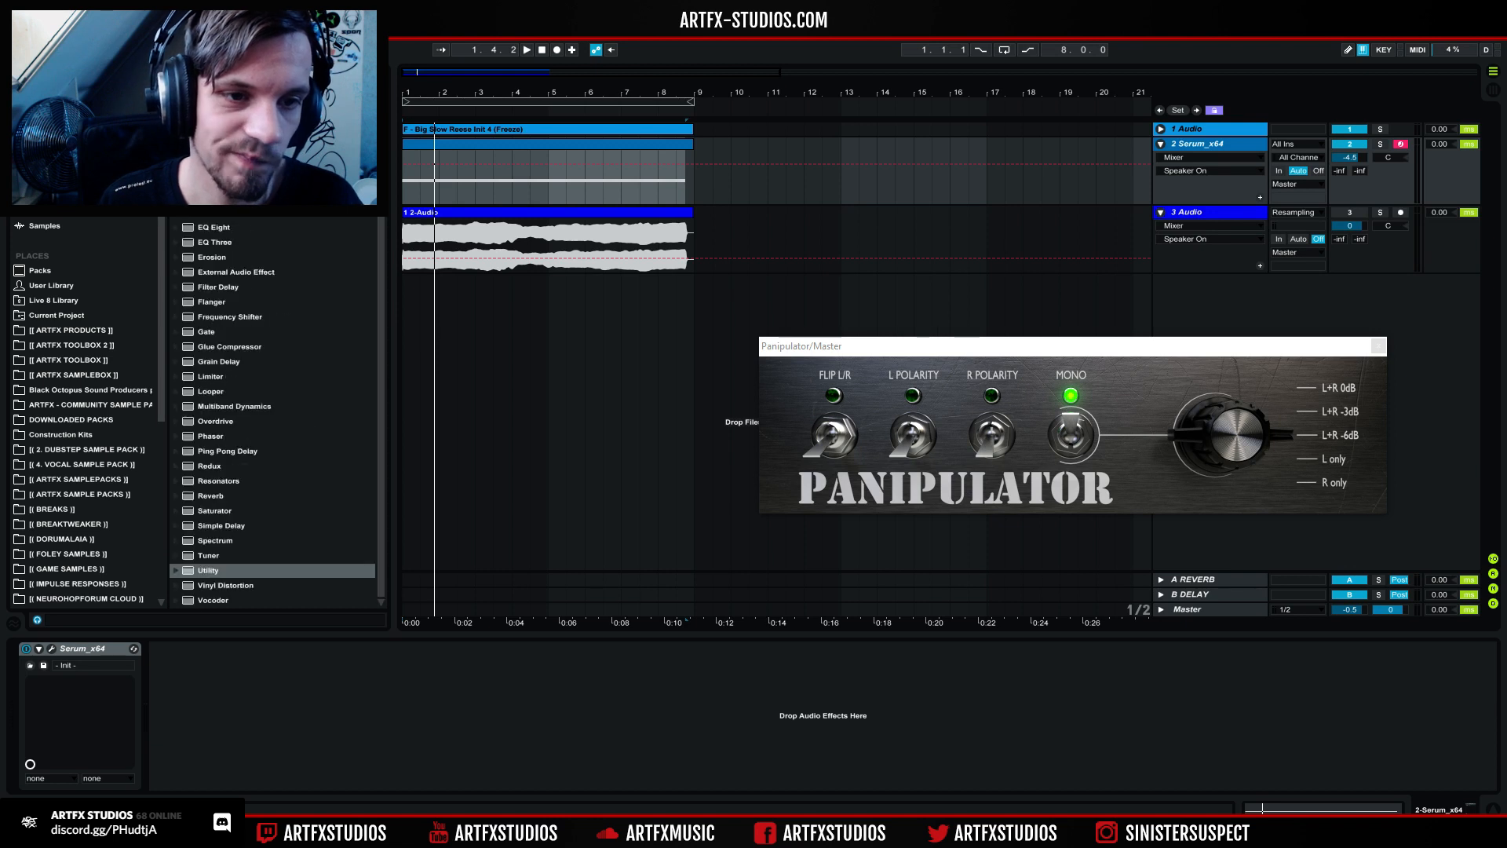
drag(206, 230, 284, 707)
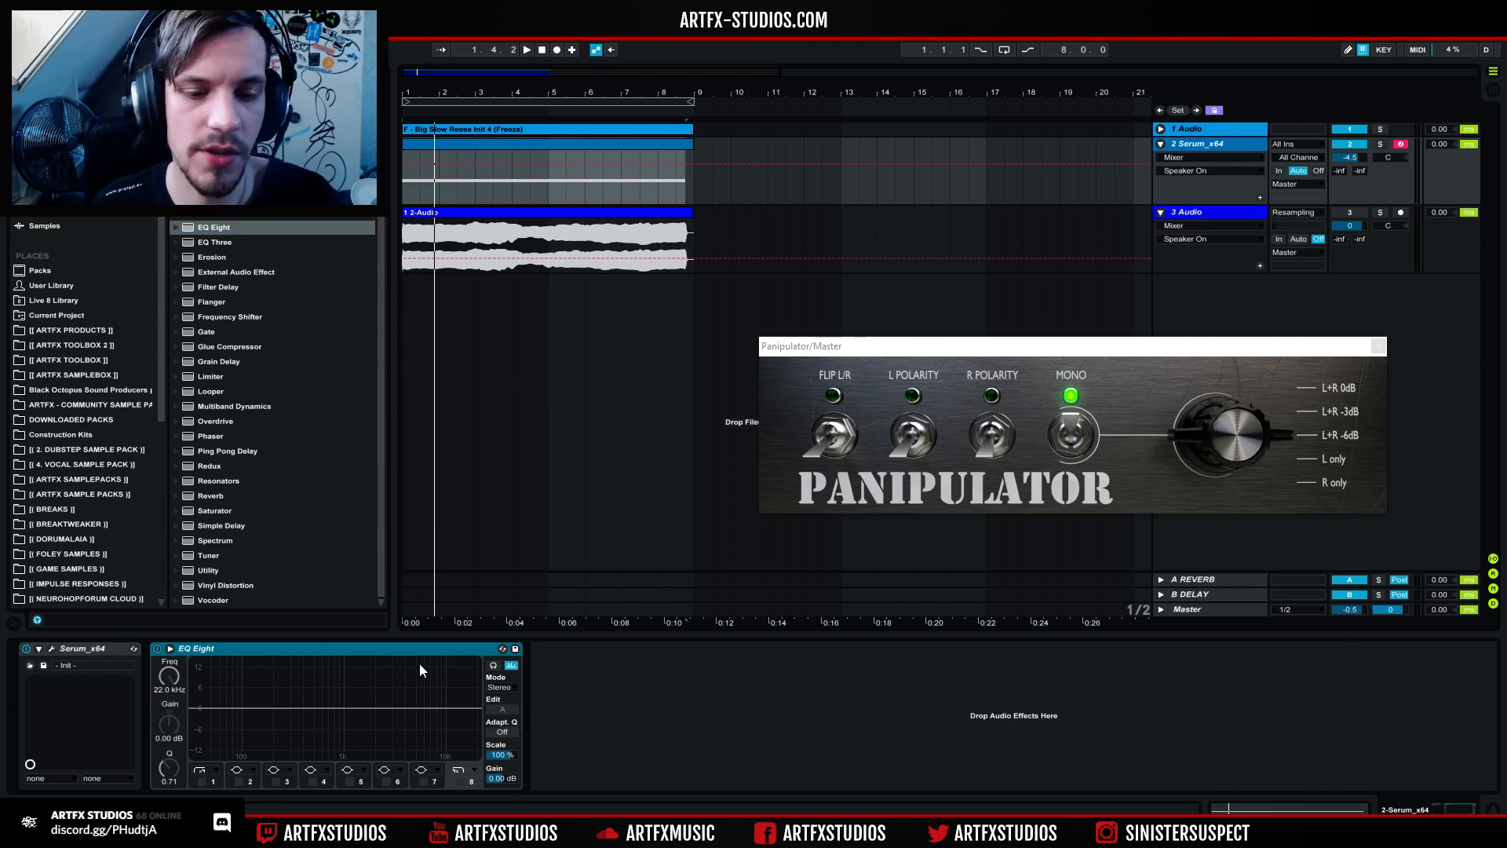
Step: Set EQ Eight to M/S mode and low-cut the mid channel at 966 Hz with a Q of 0.32
click(500, 688)
click(494, 722)
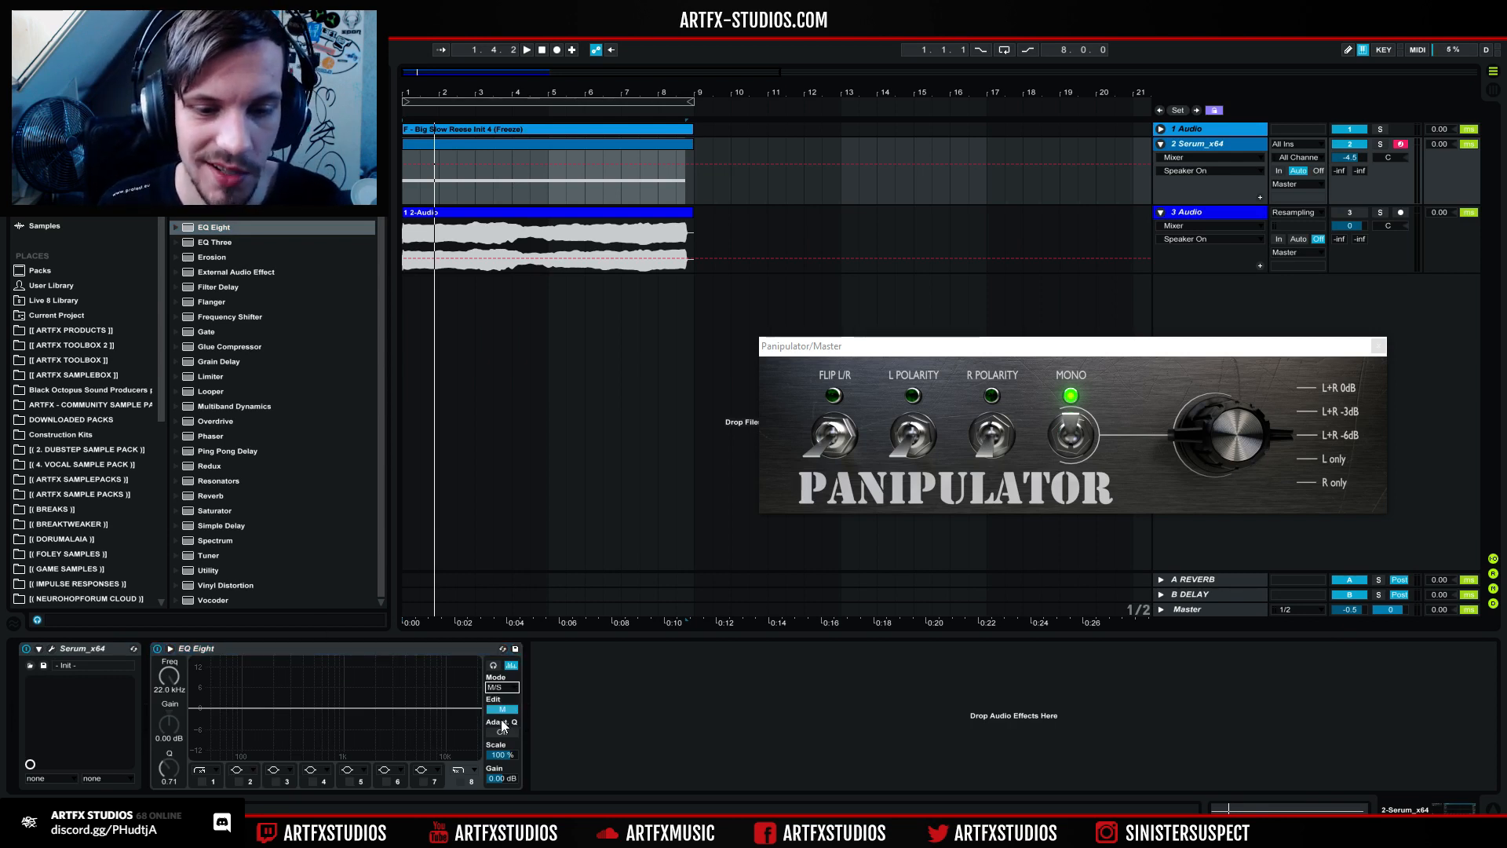
click(202, 781)
drag(193, 718, 342, 734)
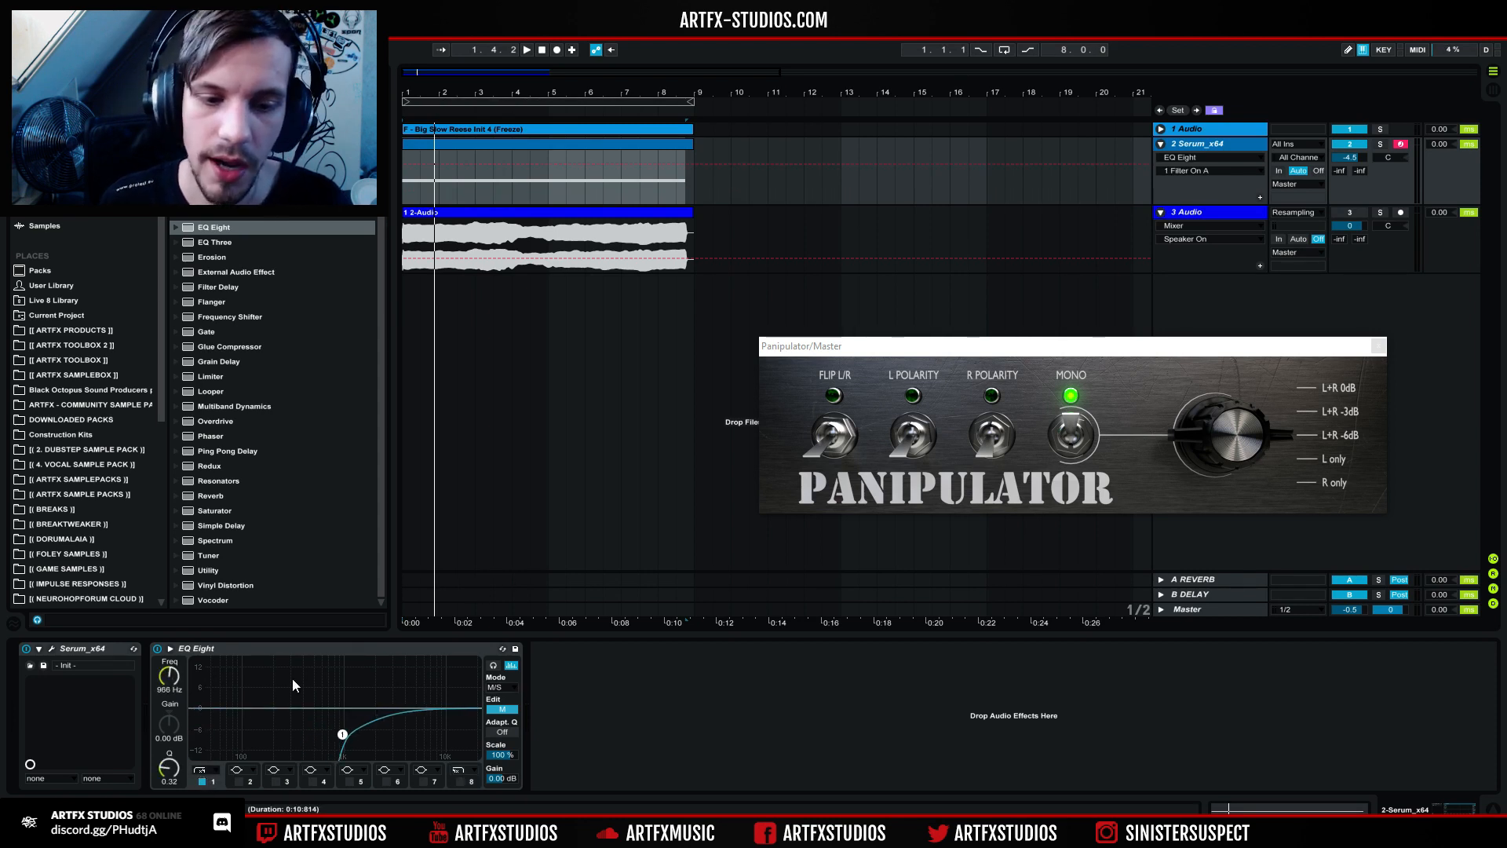
Step: Play the layers in mono, solo the Serum track and lower the mid channel's low-cut frequency
key(space)
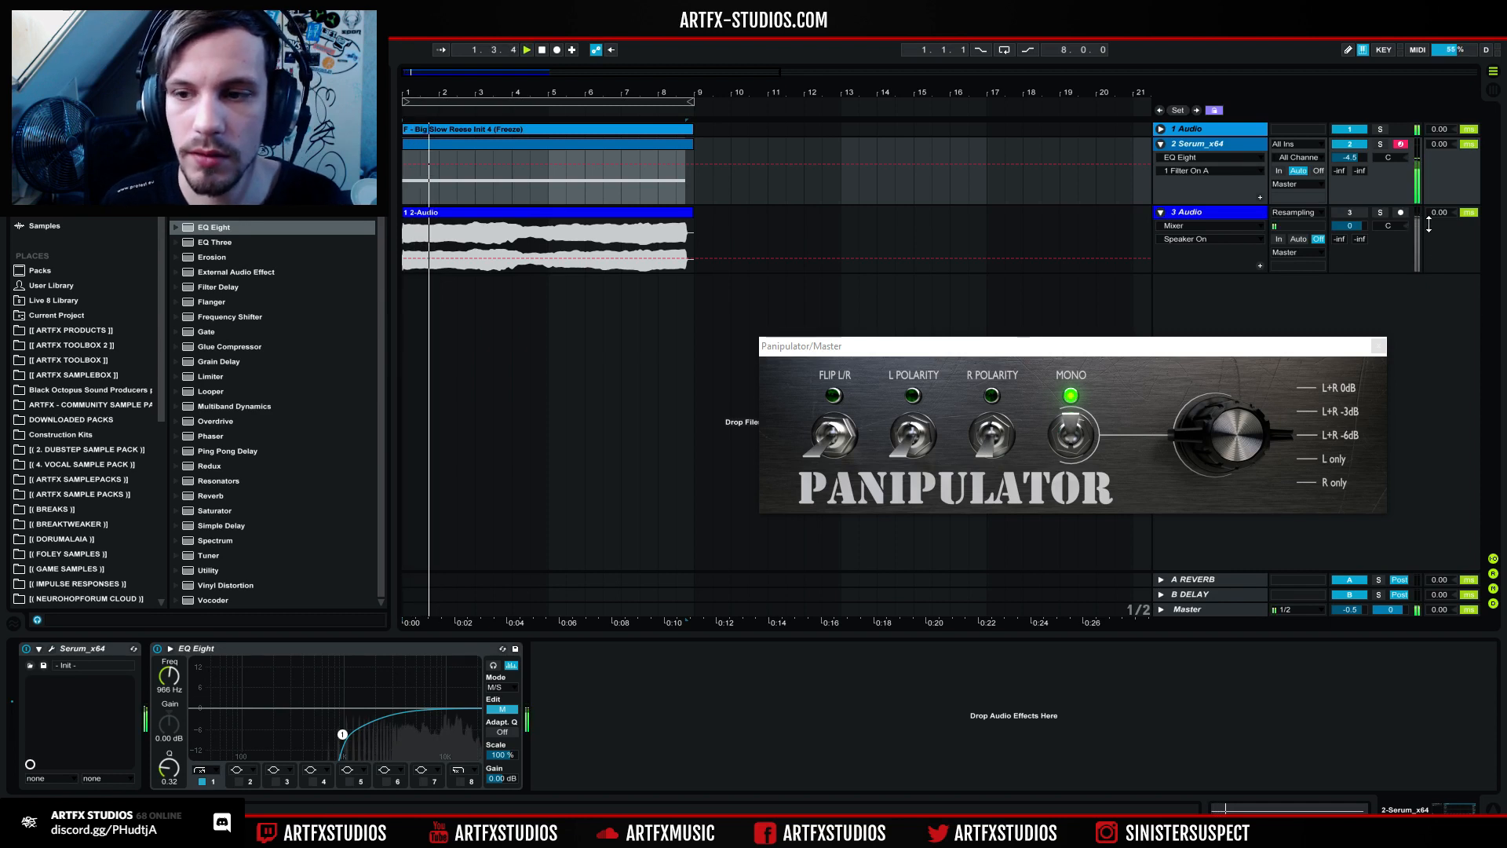
click(1381, 146)
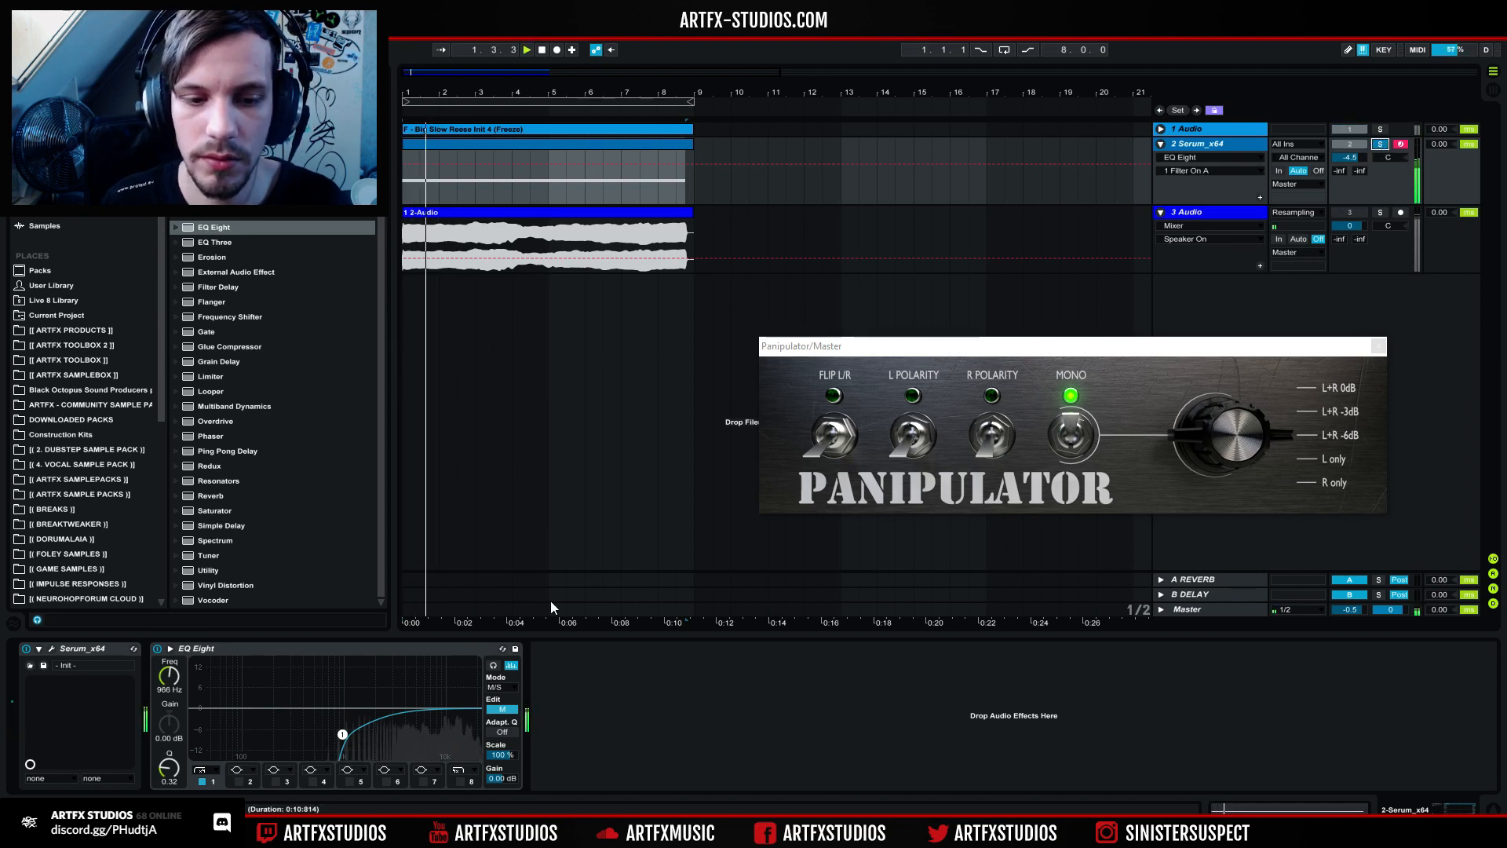
drag(353, 732, 320, 743)
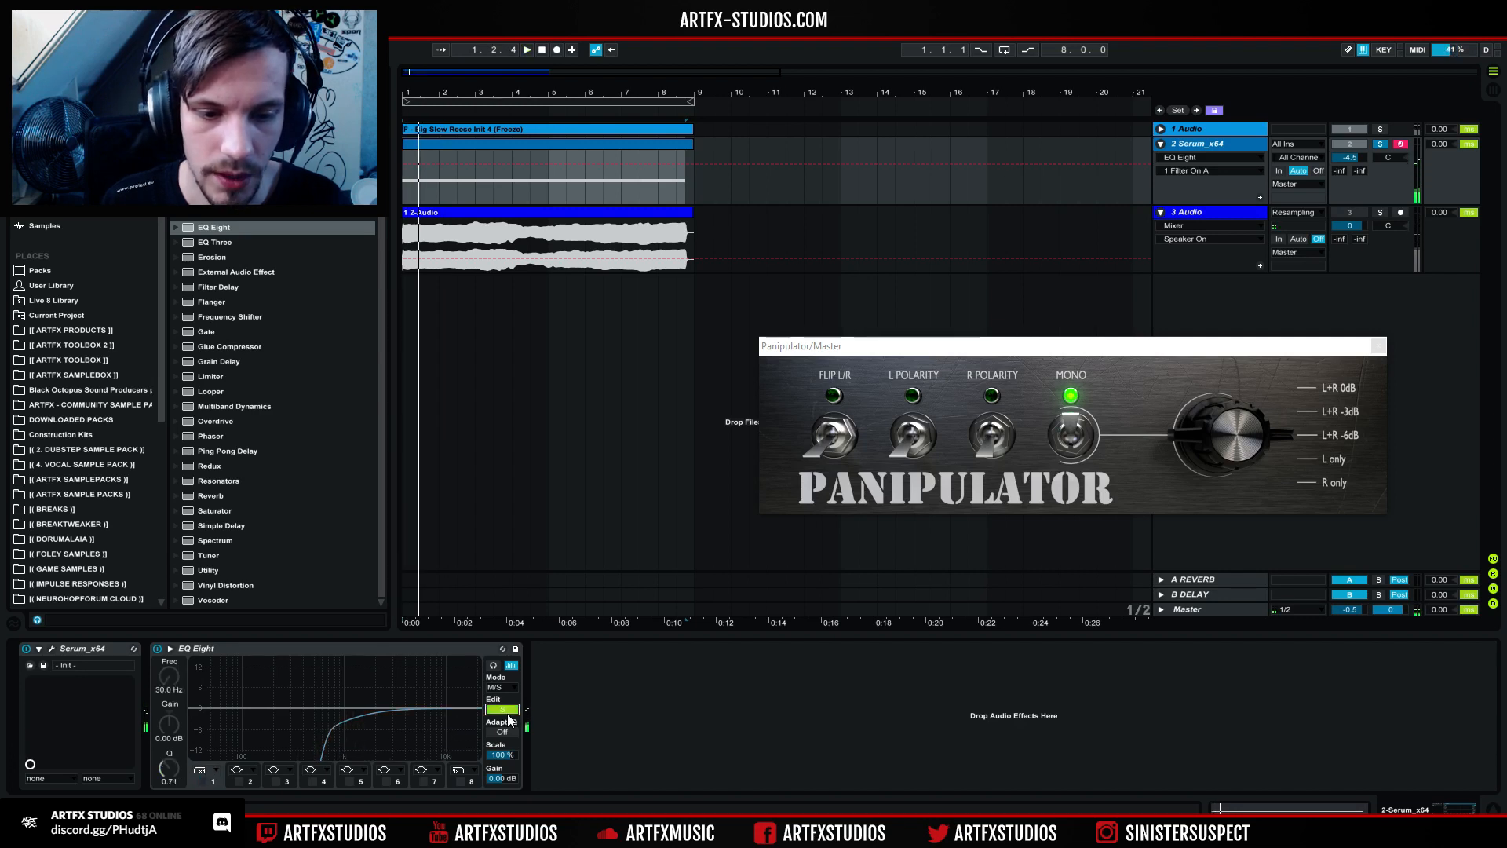
Step: On EQ Eight's side channel, add a low cut in the bass and boost band 4 by 12.3 dB at 284 Hz
click(494, 709)
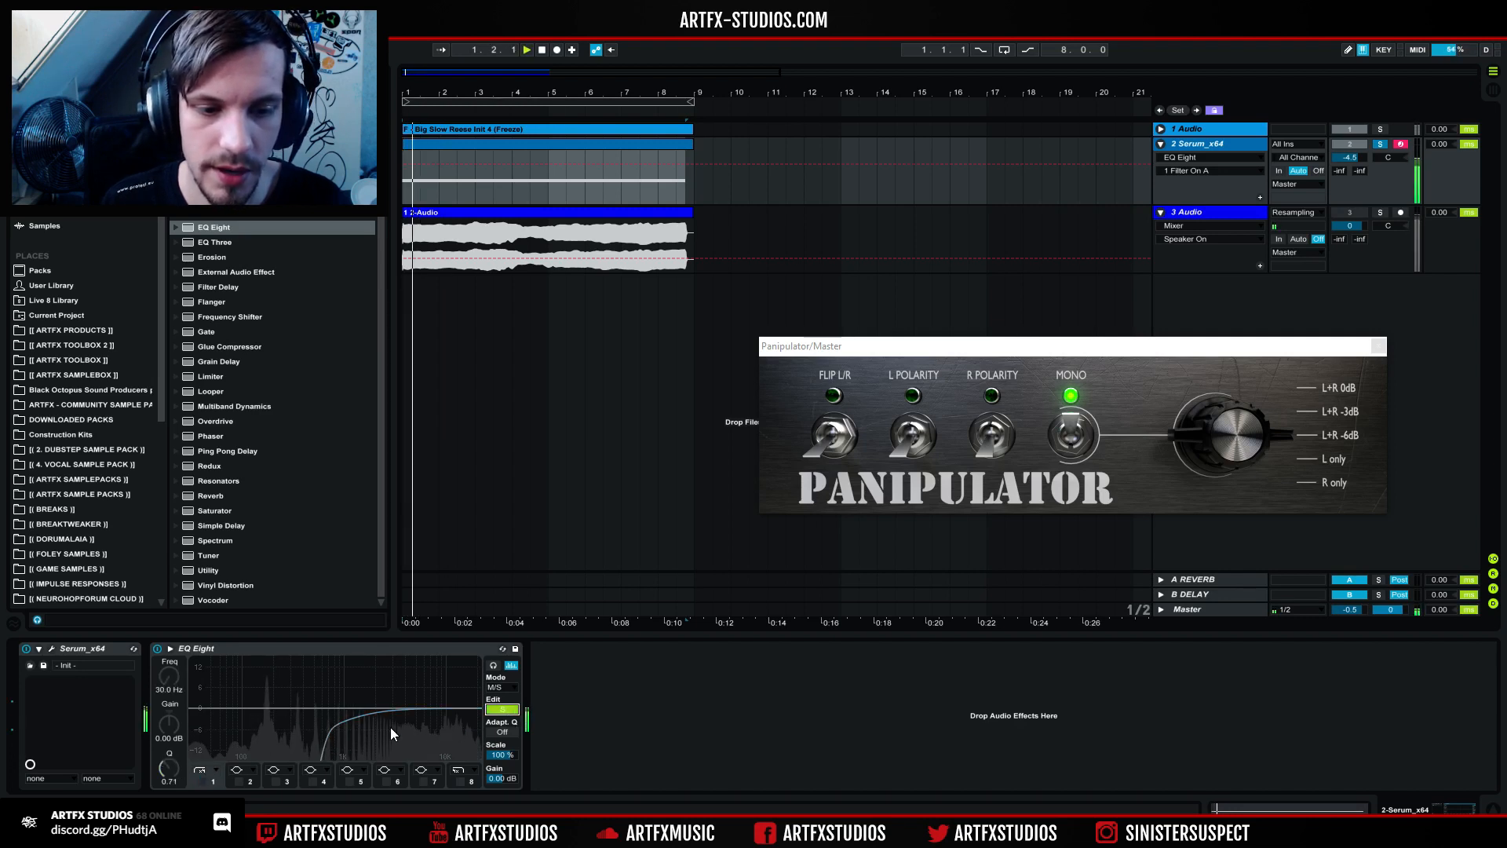
click(203, 782)
drag(191, 717, 246, 719)
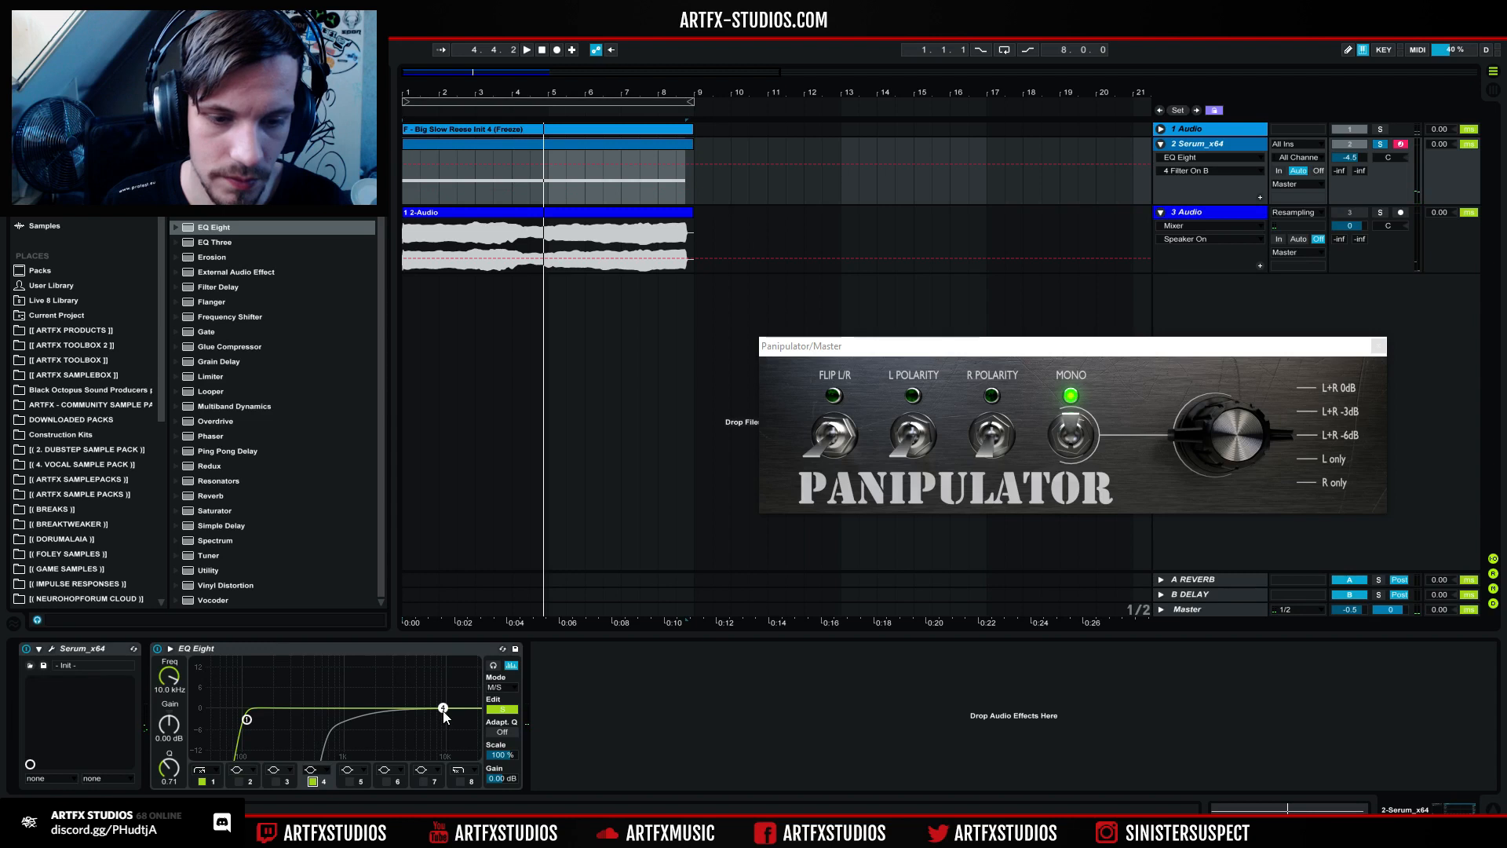
key(space)
drag(287, 665, 290, 669)
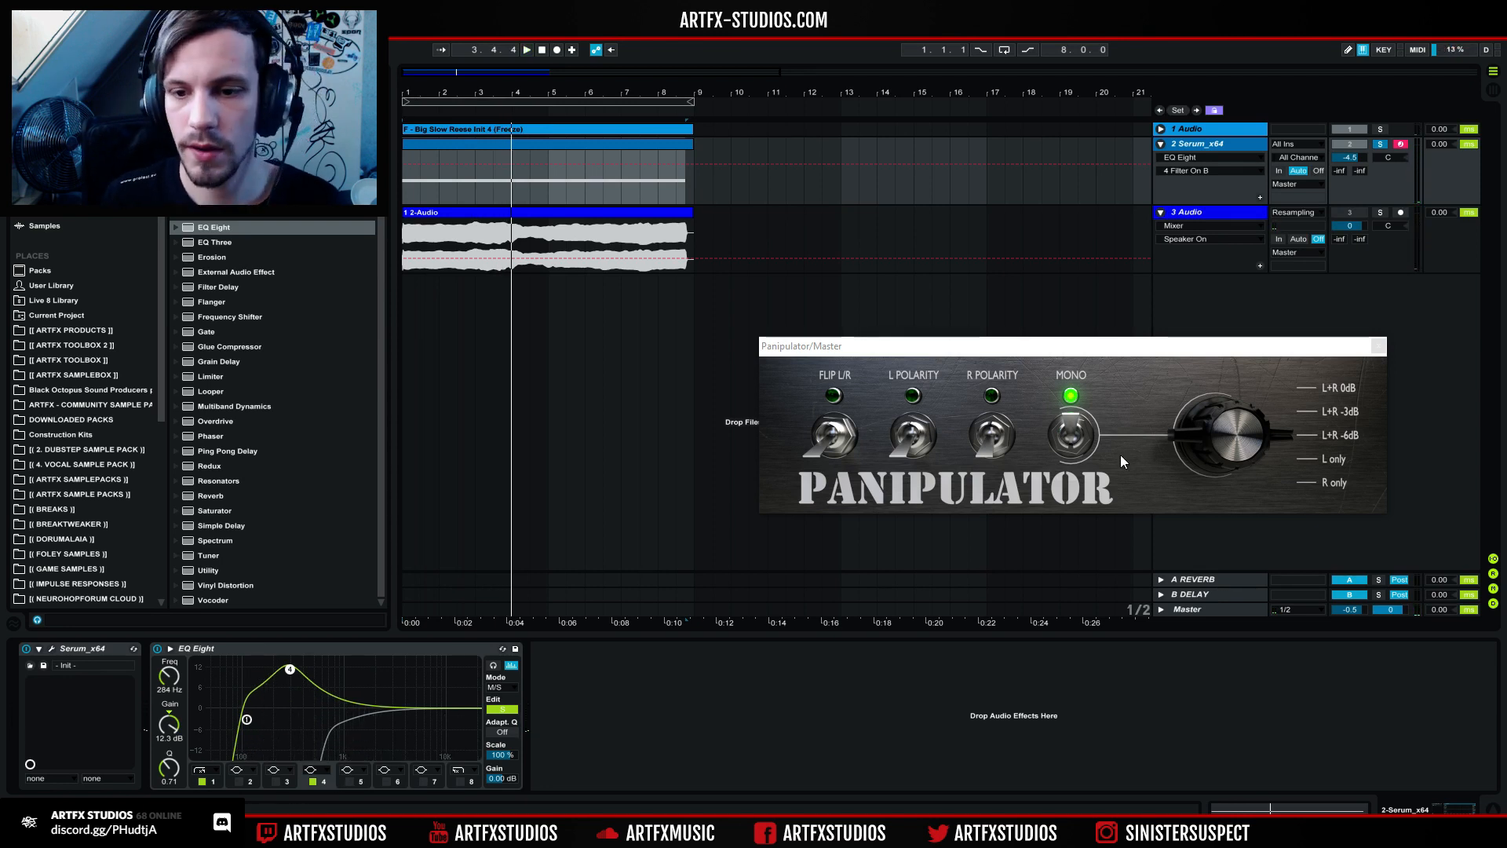
Step: Switch Panipulator back to stereo and compare the Serum track soloed and layered with 1 Audio
click(1078, 444)
key(space)
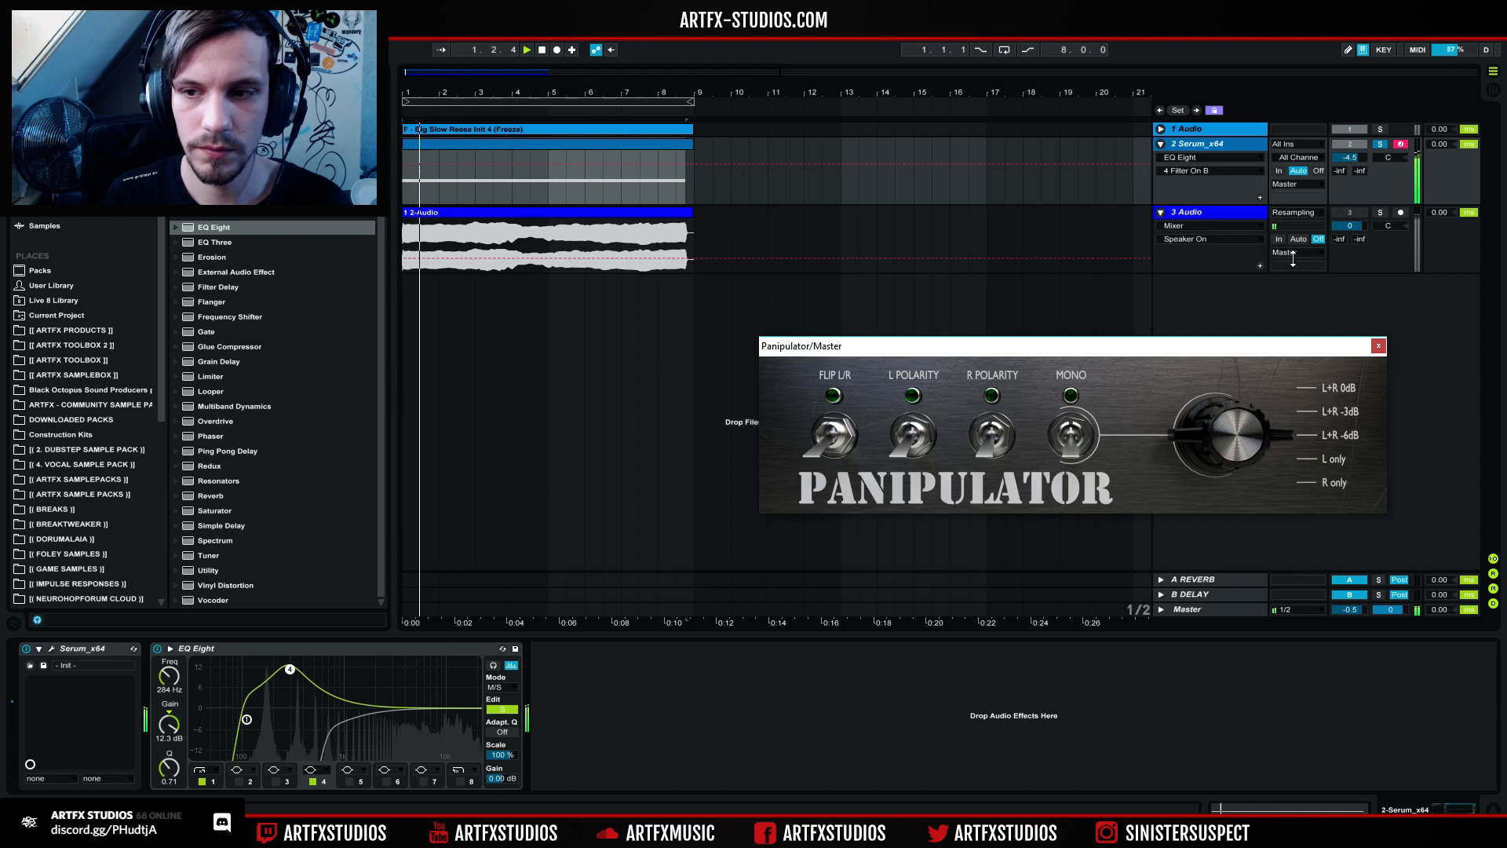
click(1379, 136)
click(1382, 141)
click(1198, 141)
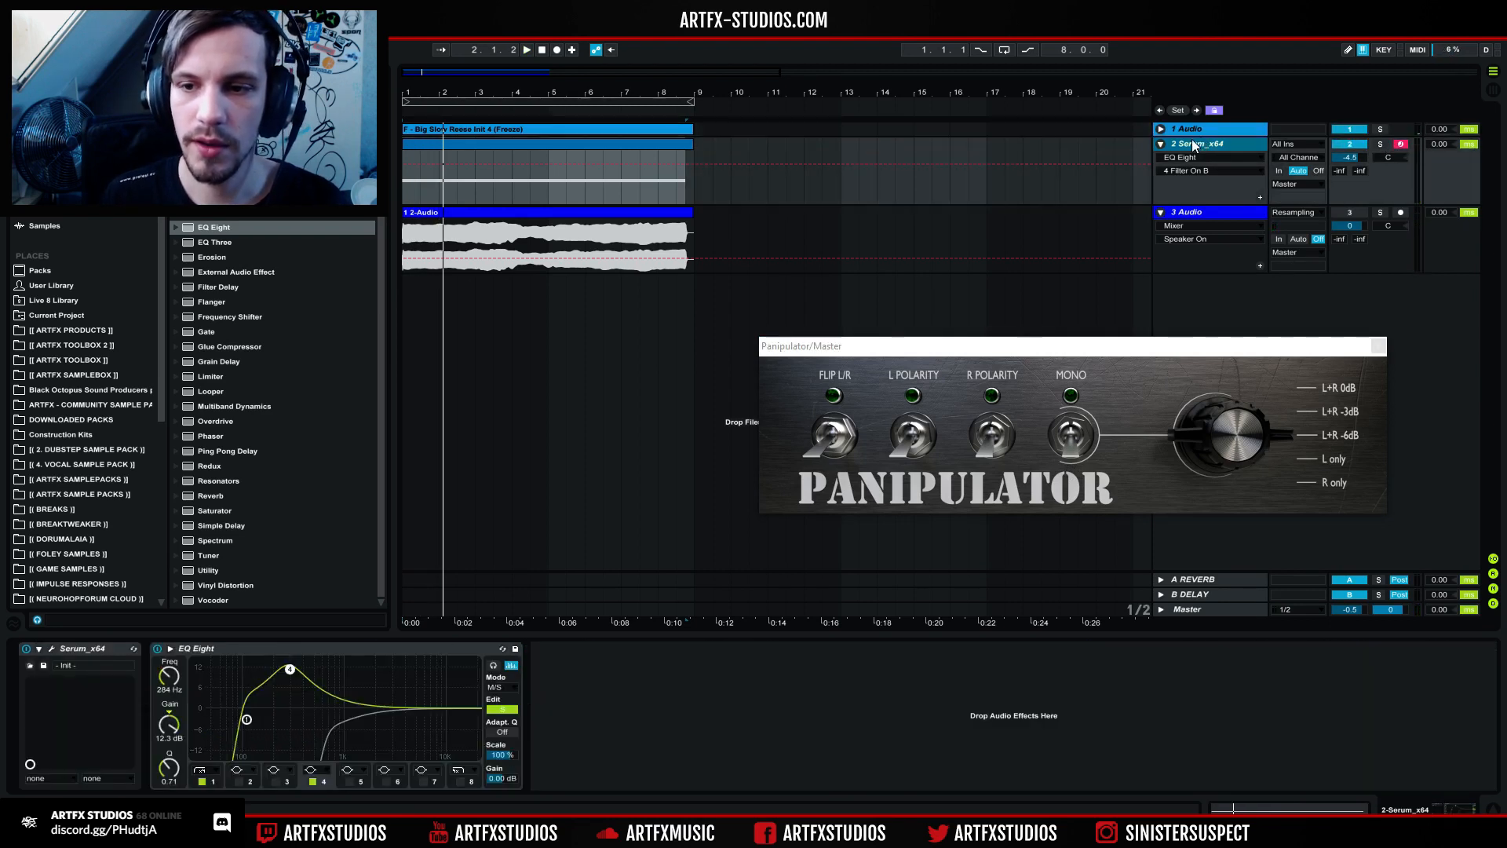
Step: Play the two layers briefly and show the 1 Audio effect chain with its Audio Effect Rack folded and SPAN Plus selected
key(space)
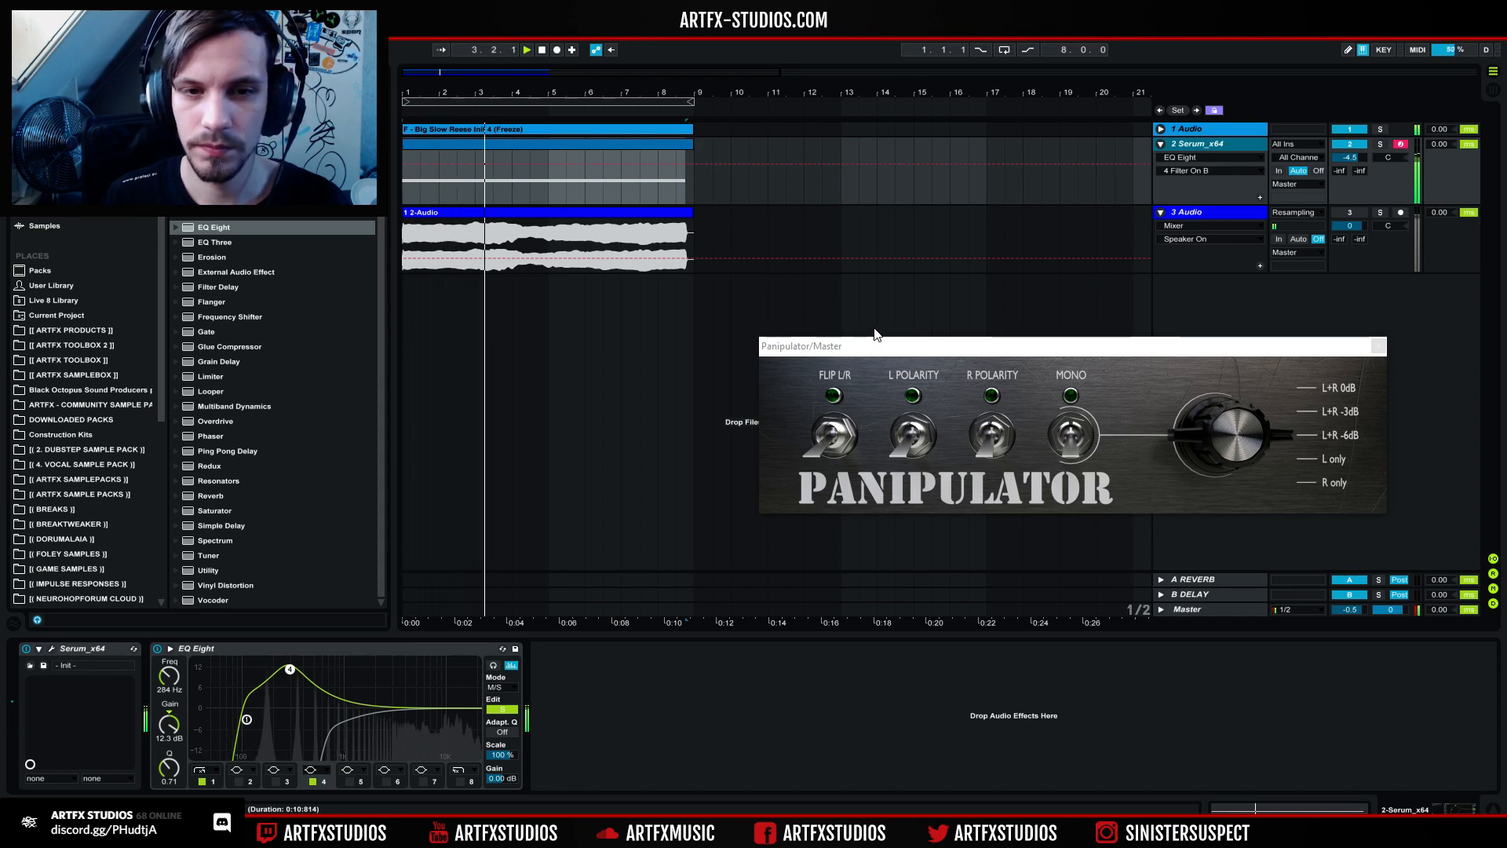
key(space)
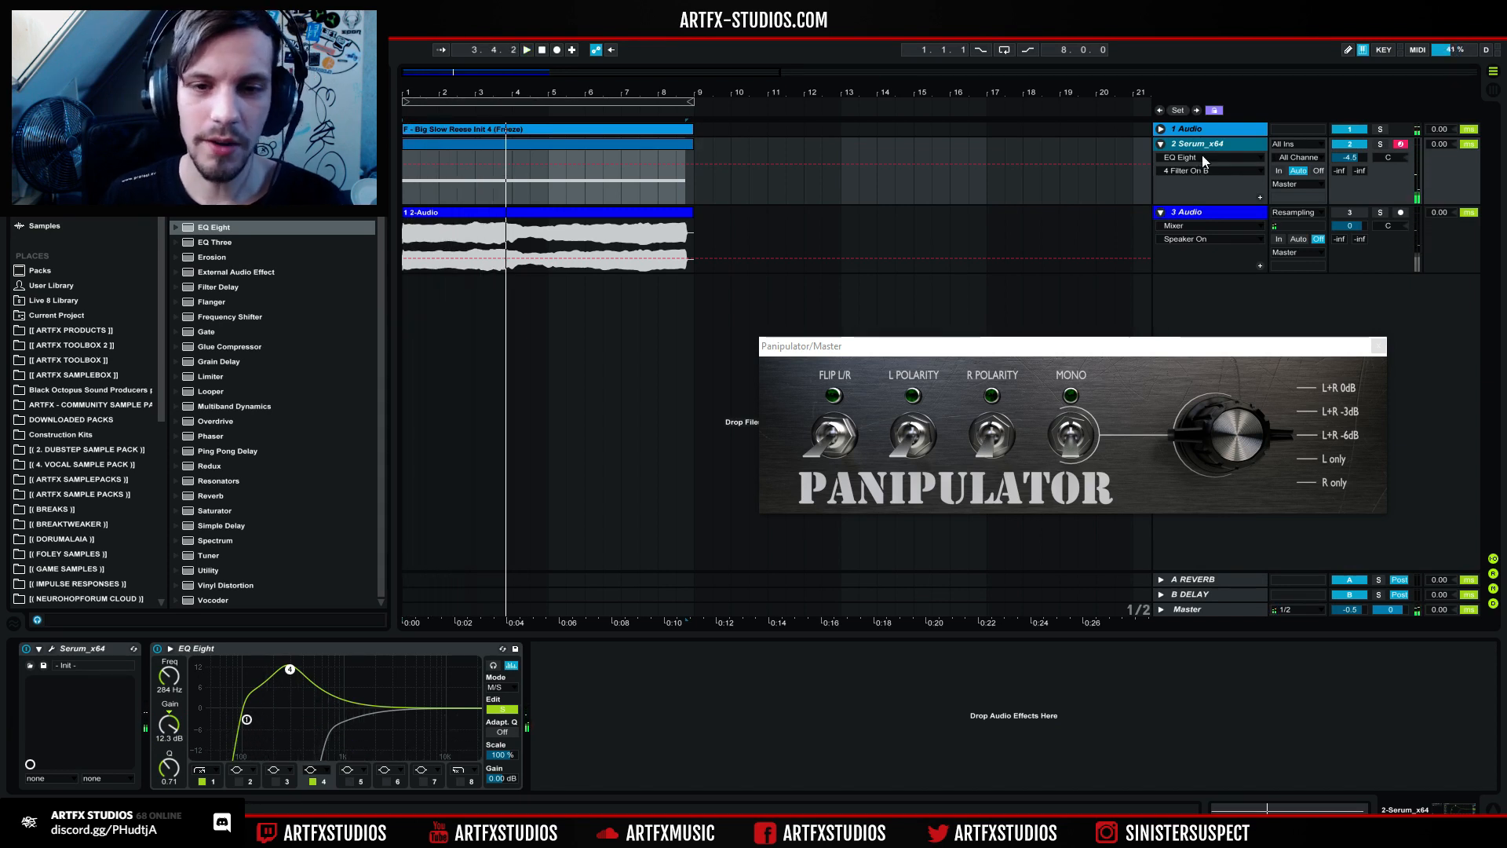
click(1218, 129)
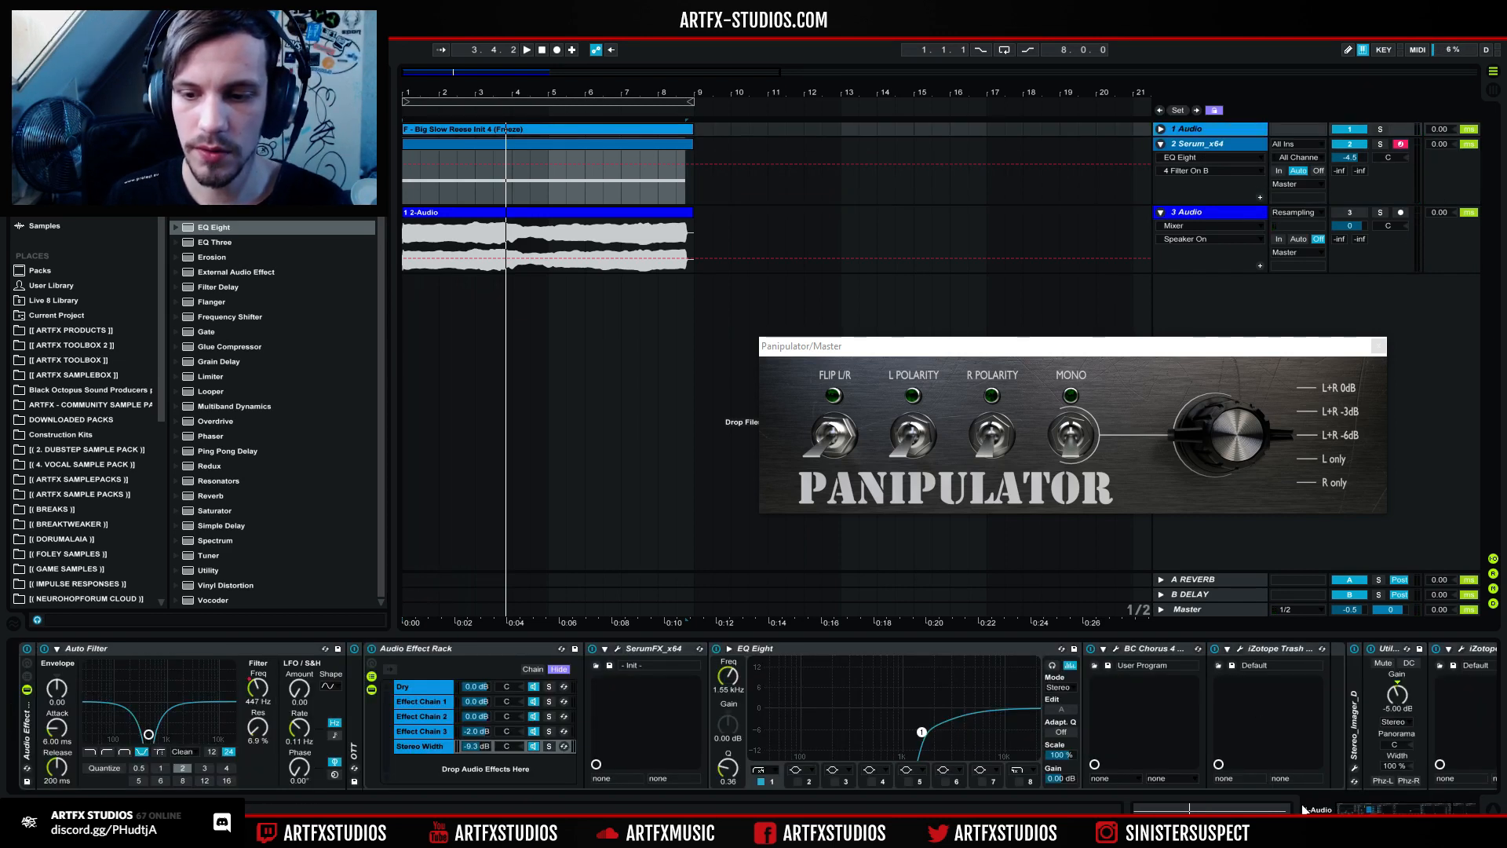
click(27, 717)
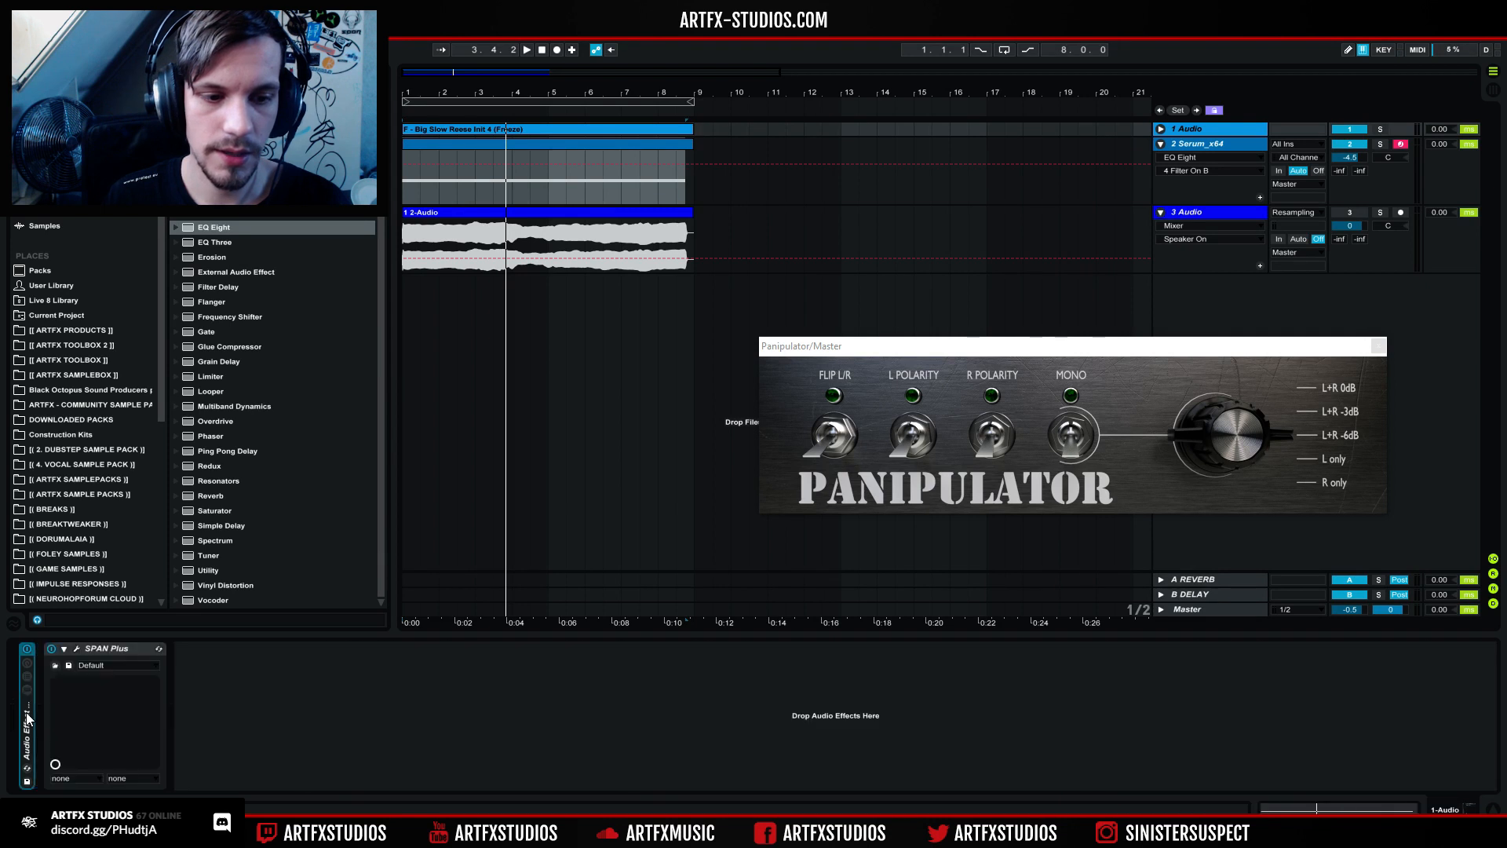
click(114, 647)
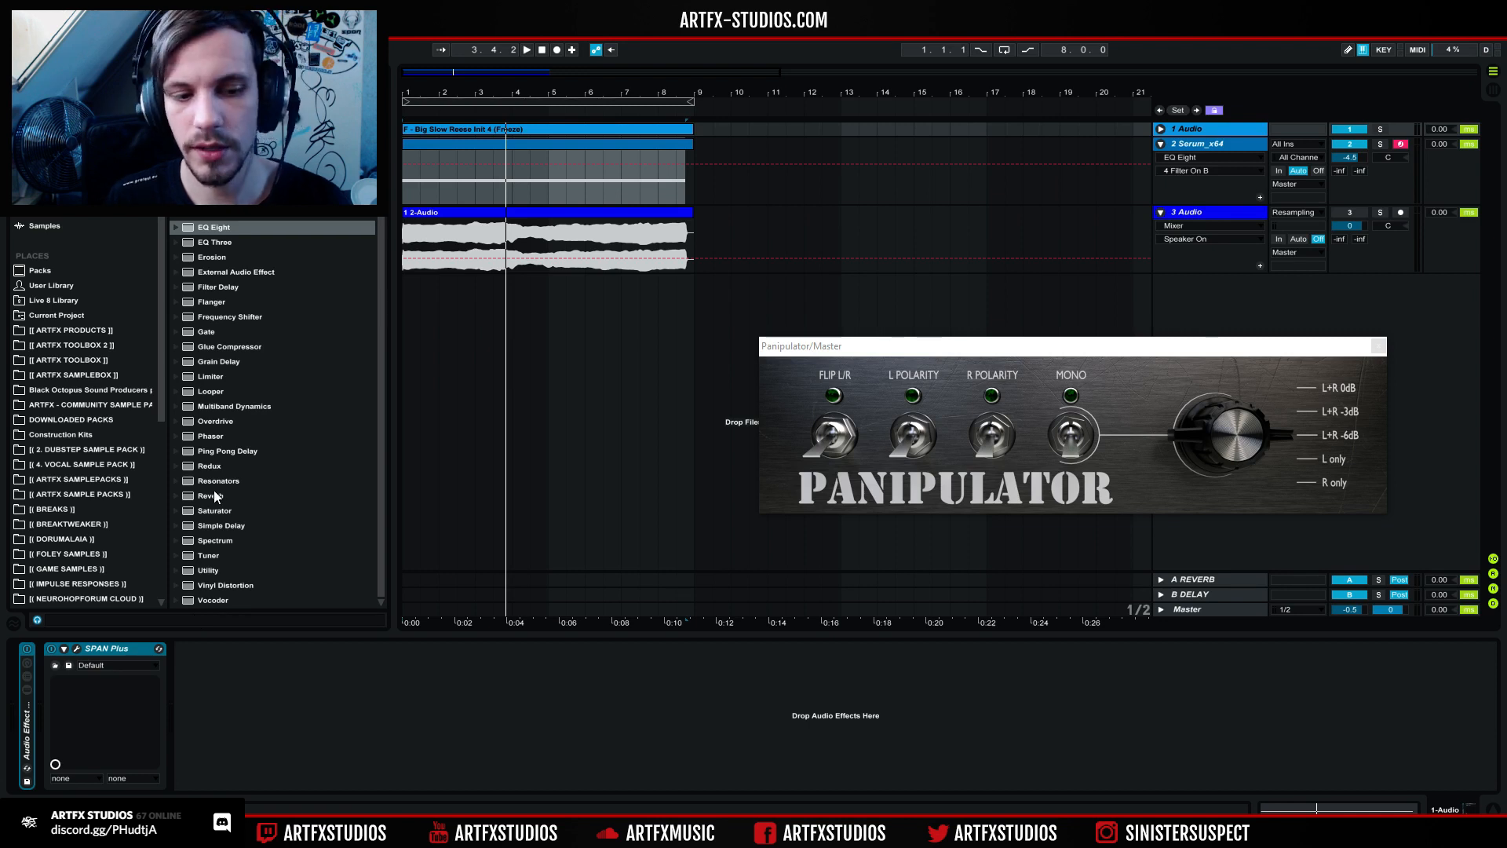
Step: Move the resampled 2-Audio clip on the 3 Audio track so that it starts at bar 17
click(408, 145)
click(407, 154)
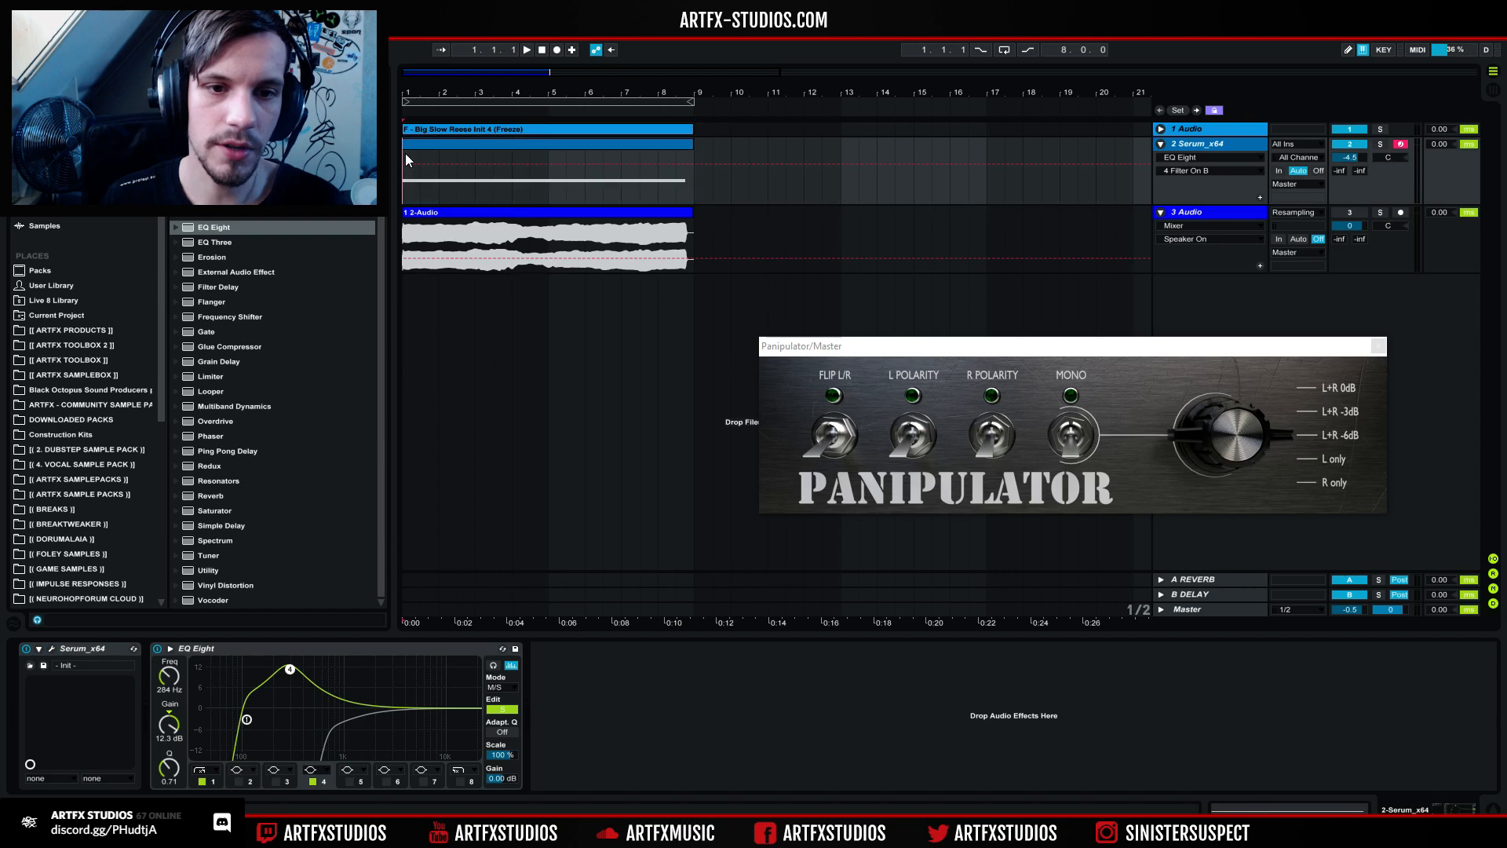
drag(424, 214, 995, 216)
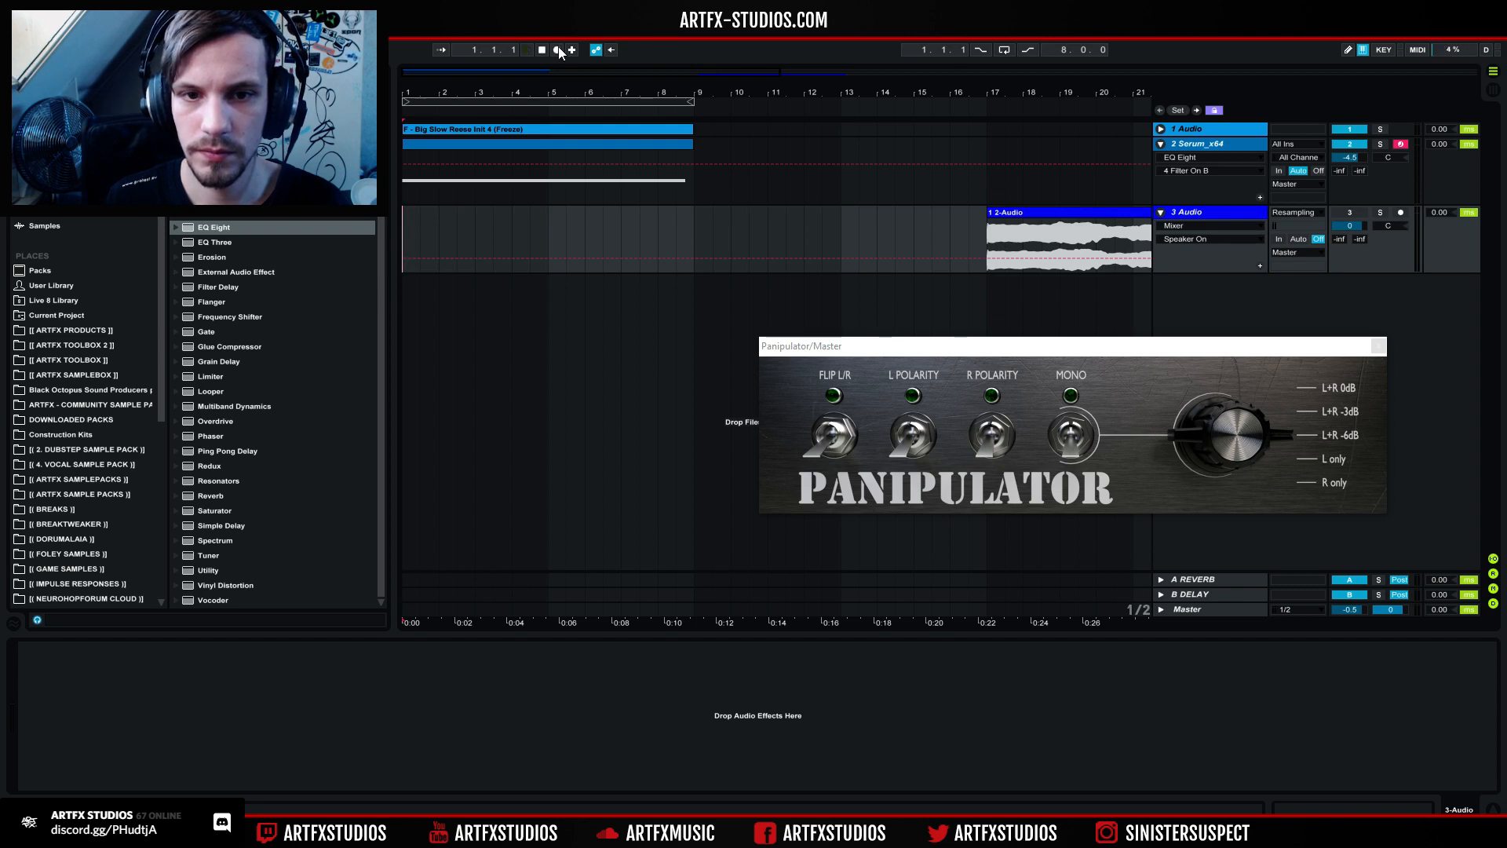
Step: Arm the 3 Audio track and resample both layers onto it from bar 1 until just past bar 9
key(space)
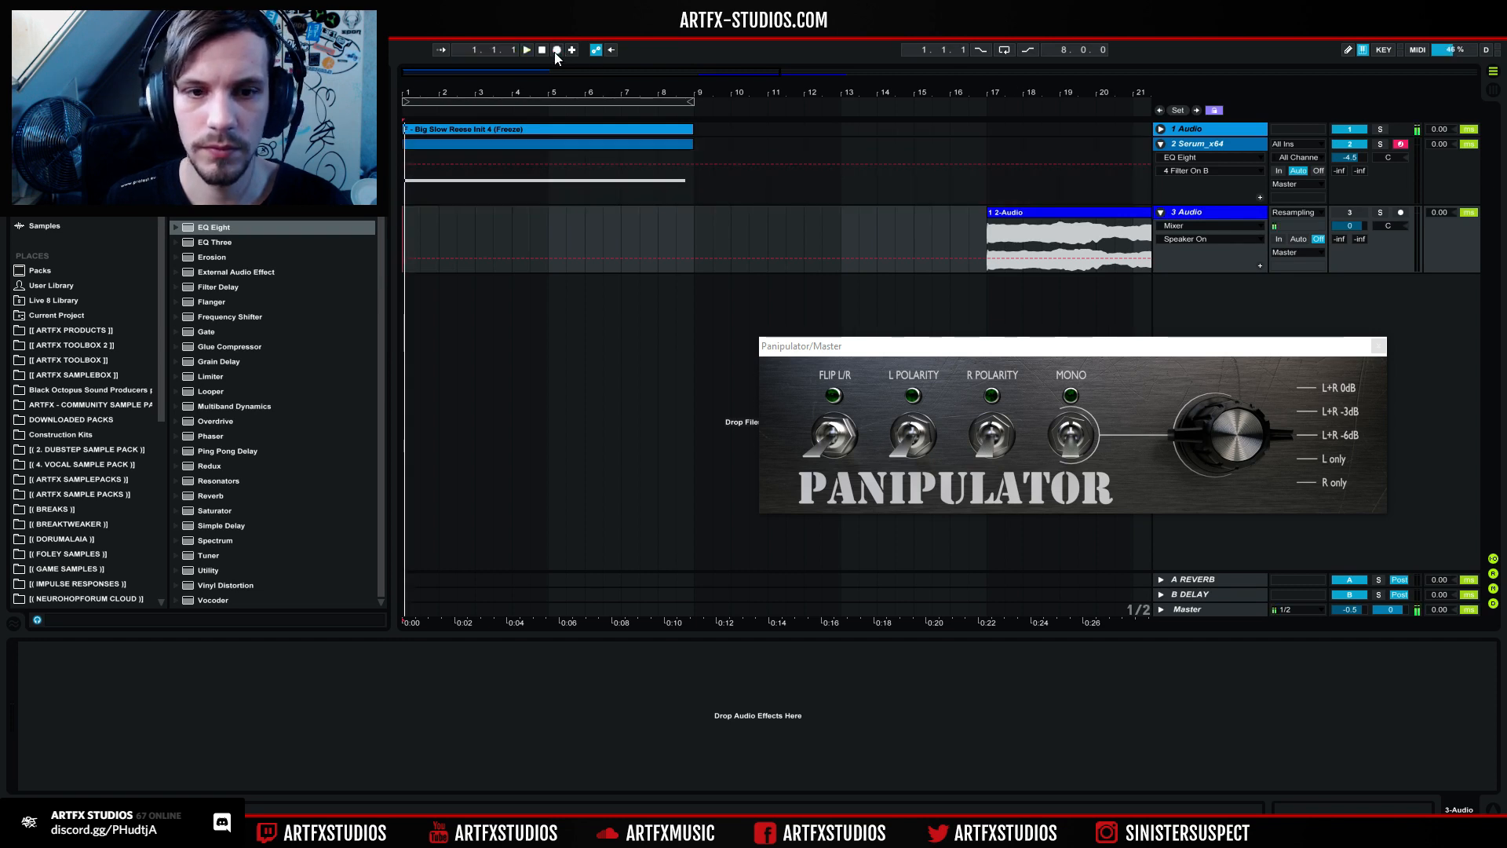
click(519, 164)
click(420, 138)
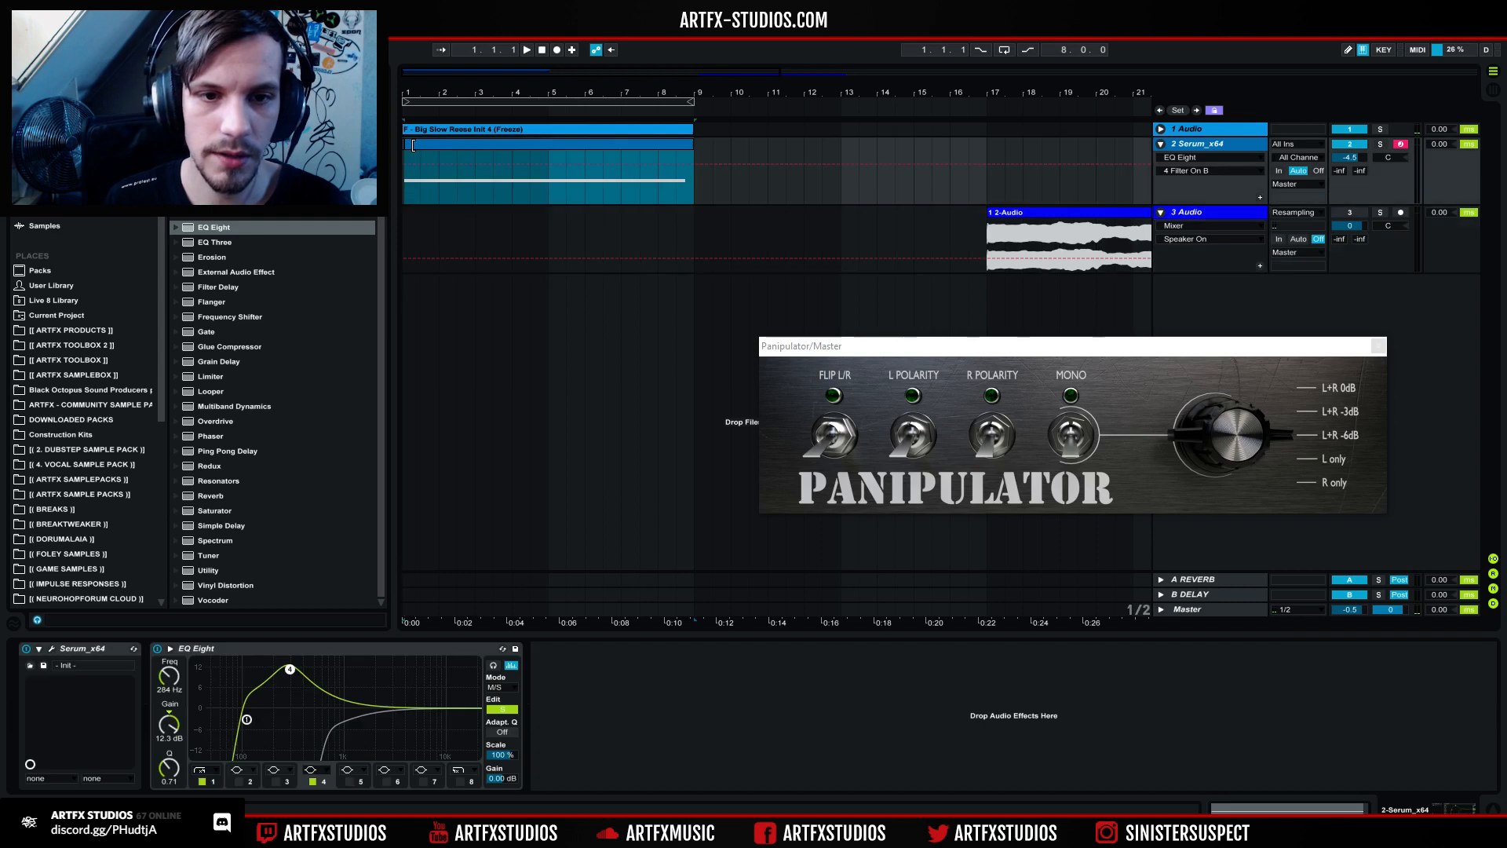
click(408, 228)
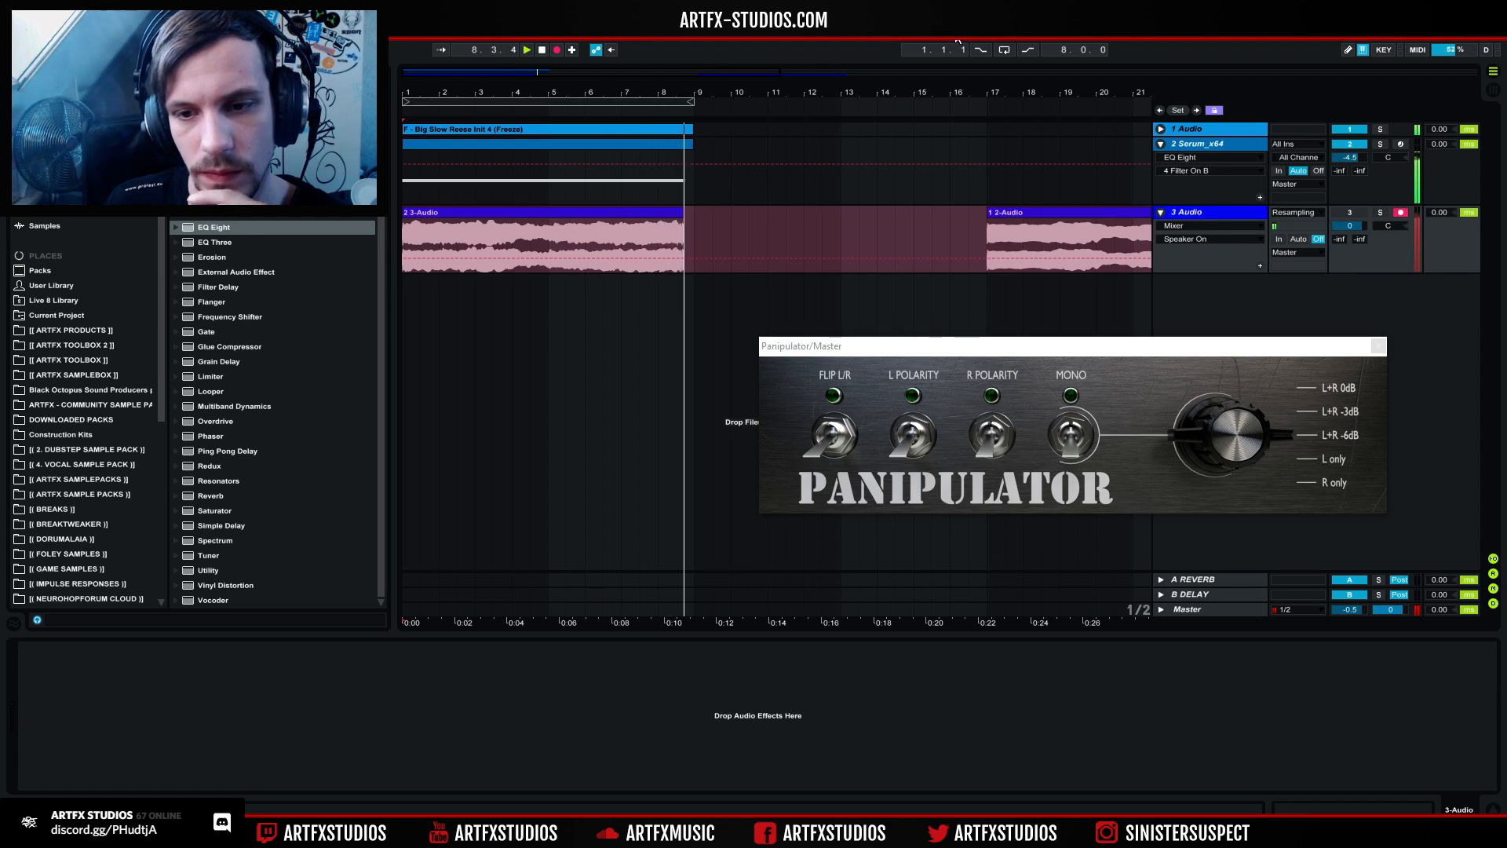
key(space)
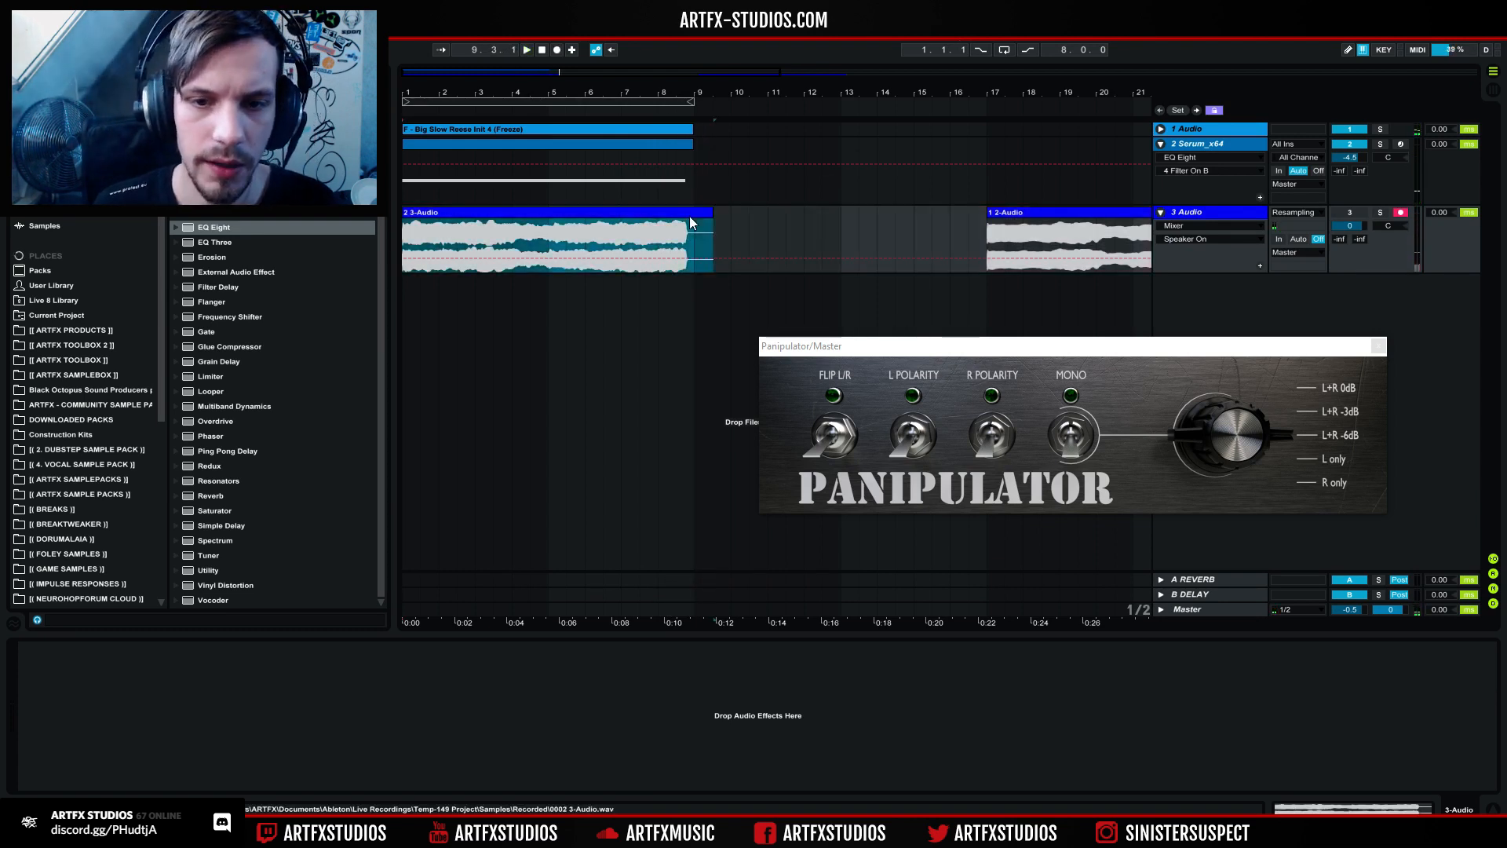
Step: Set the new resampled clip's gain to -0.78 dB and place it at bar 9, trimmed to eight bars
double_click(689, 215)
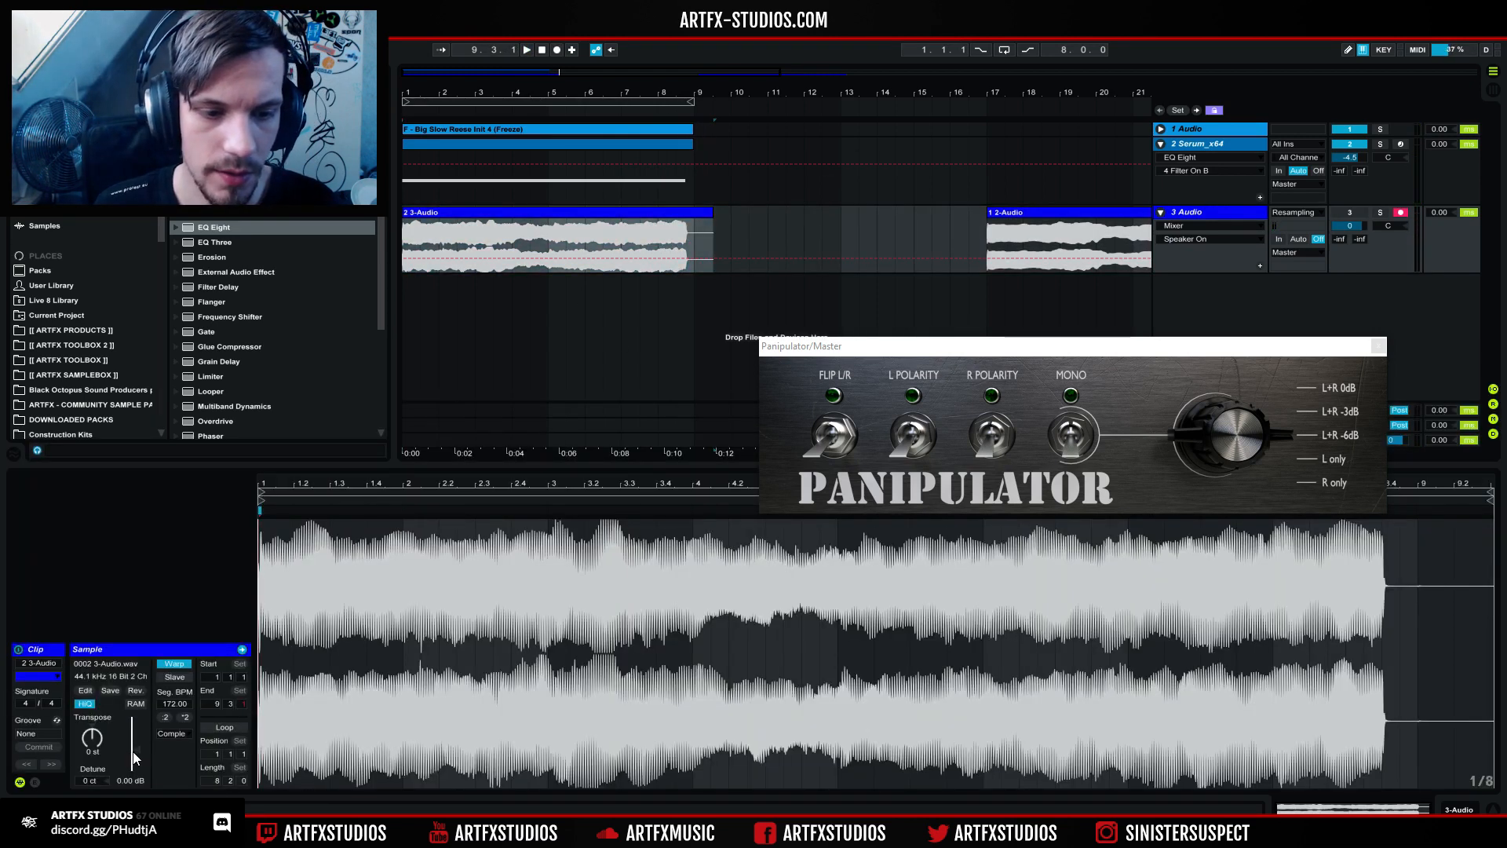
drag(137, 748, 136, 752)
drag(137, 751, 136, 750)
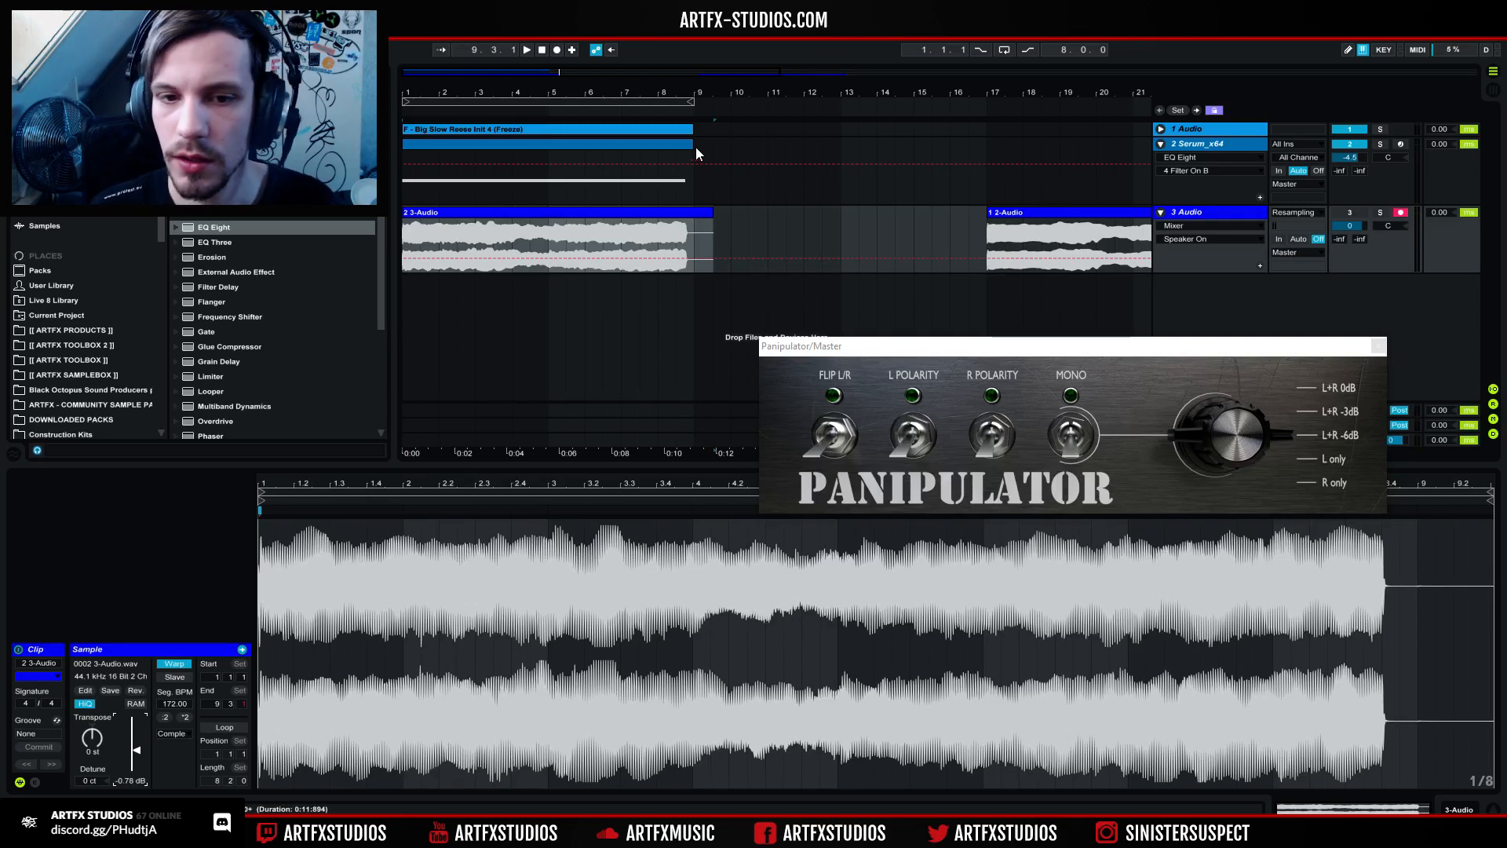
drag(713, 212, 924, 223)
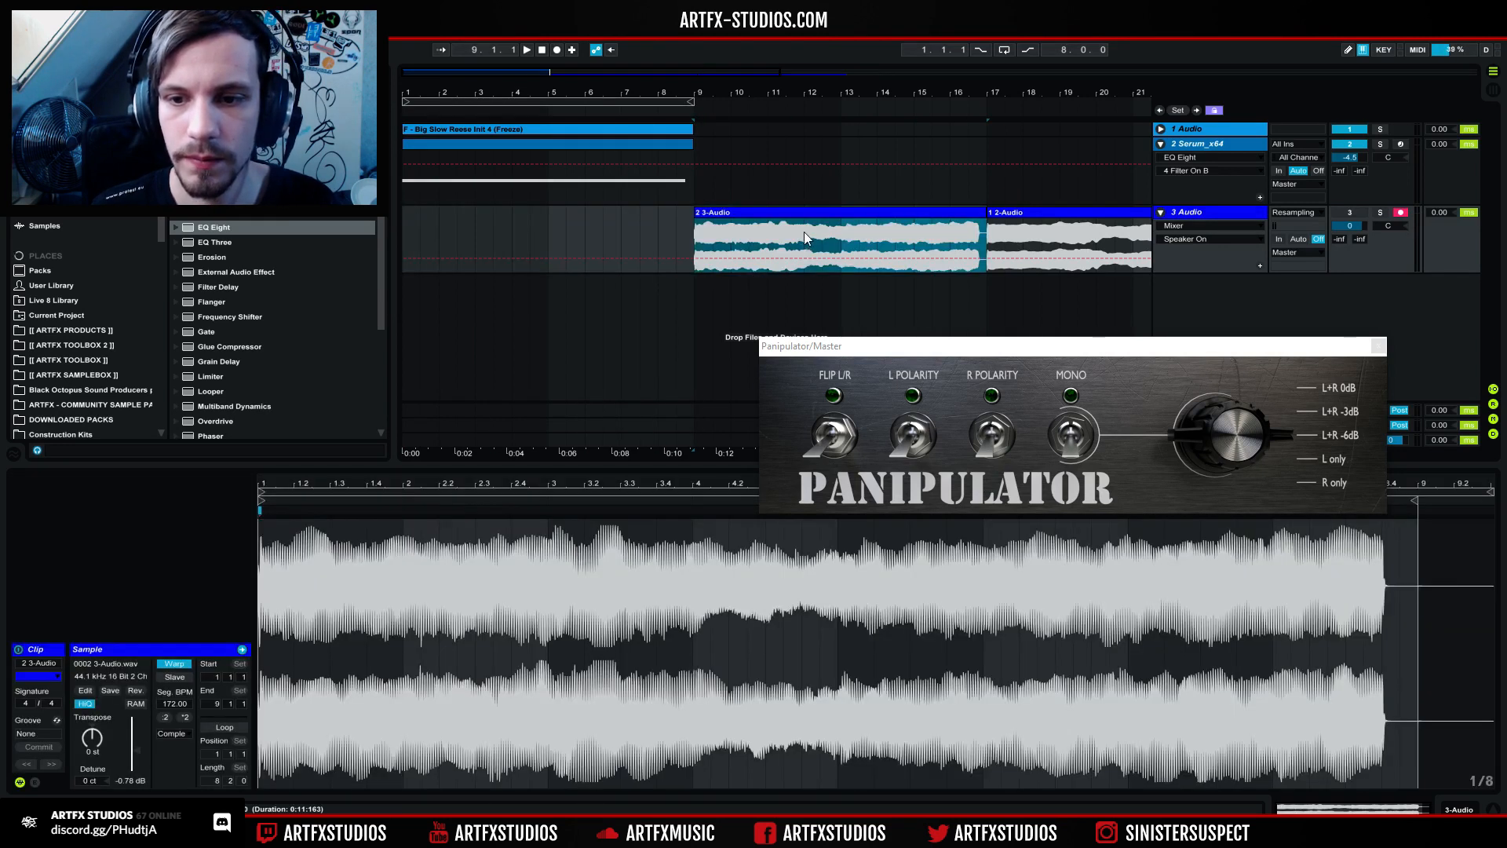
Step: Cut the Audio Effect Rack and SPAN Plus from the 1 Audio track's device chain
click(424, 144)
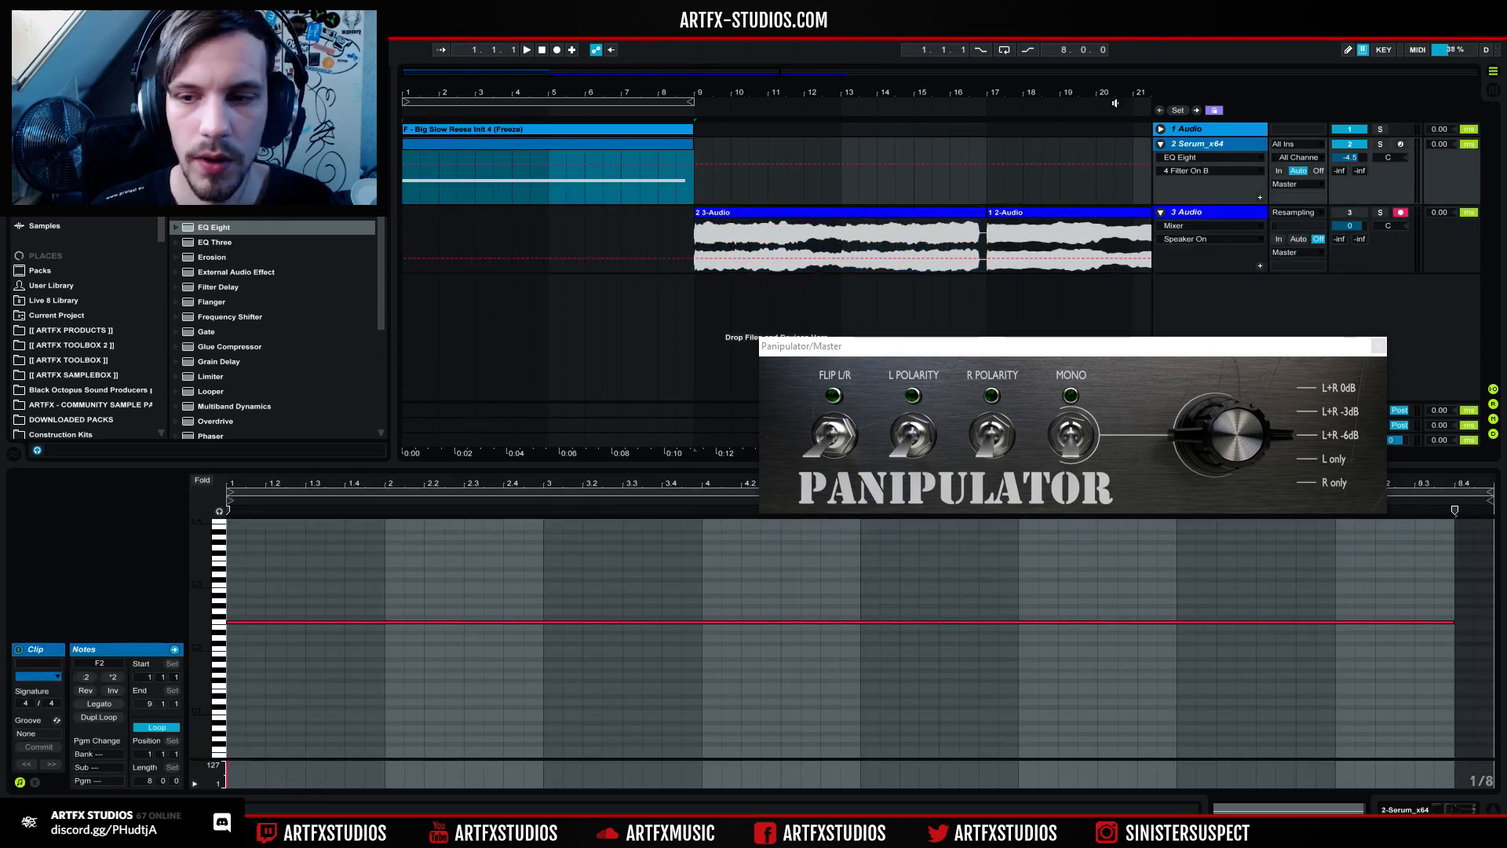
click(1190, 145)
click(1456, 810)
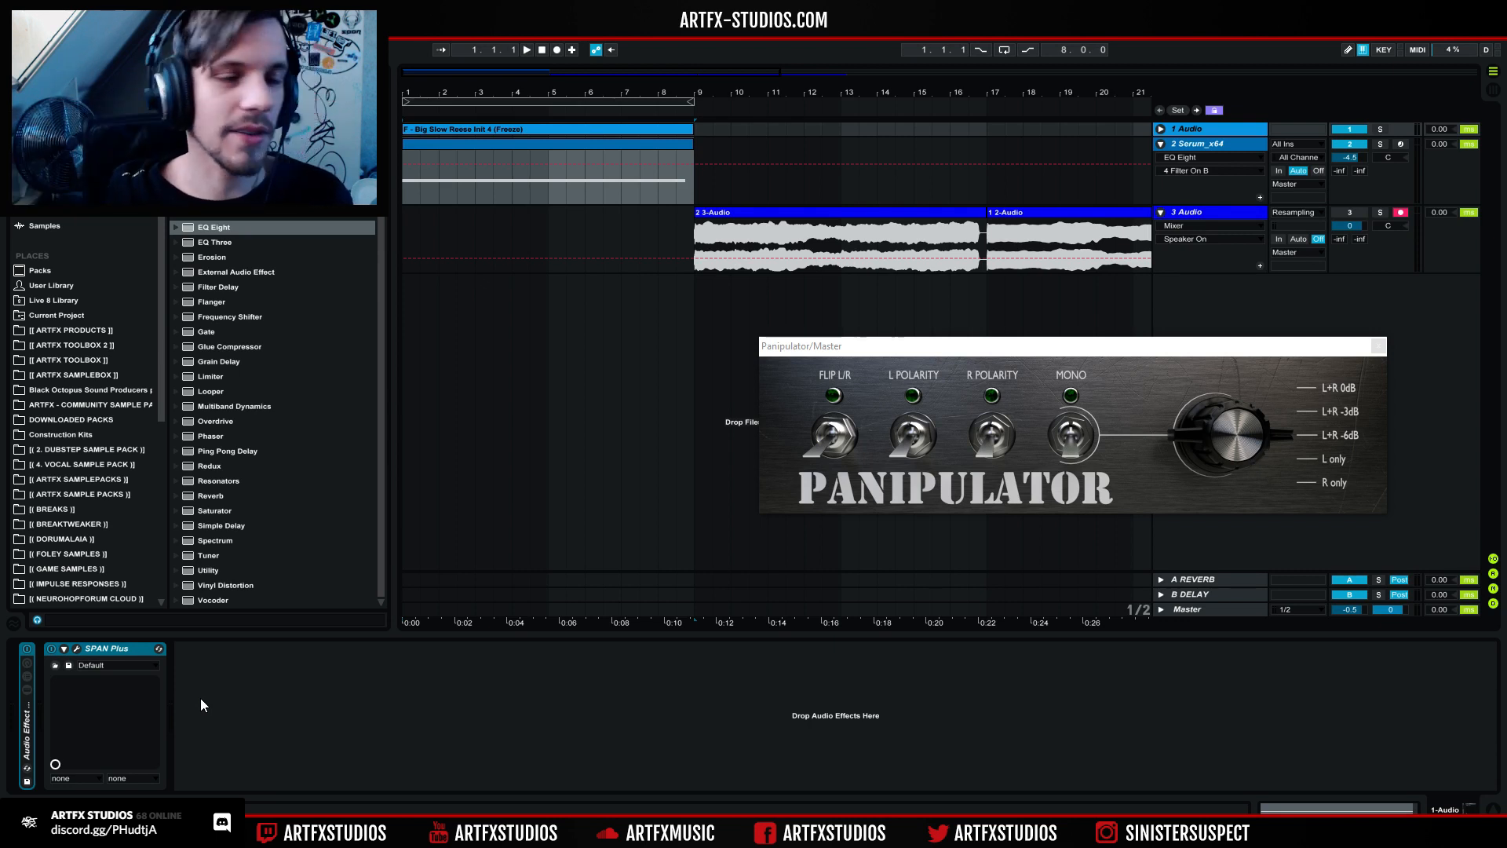
key(Delete)
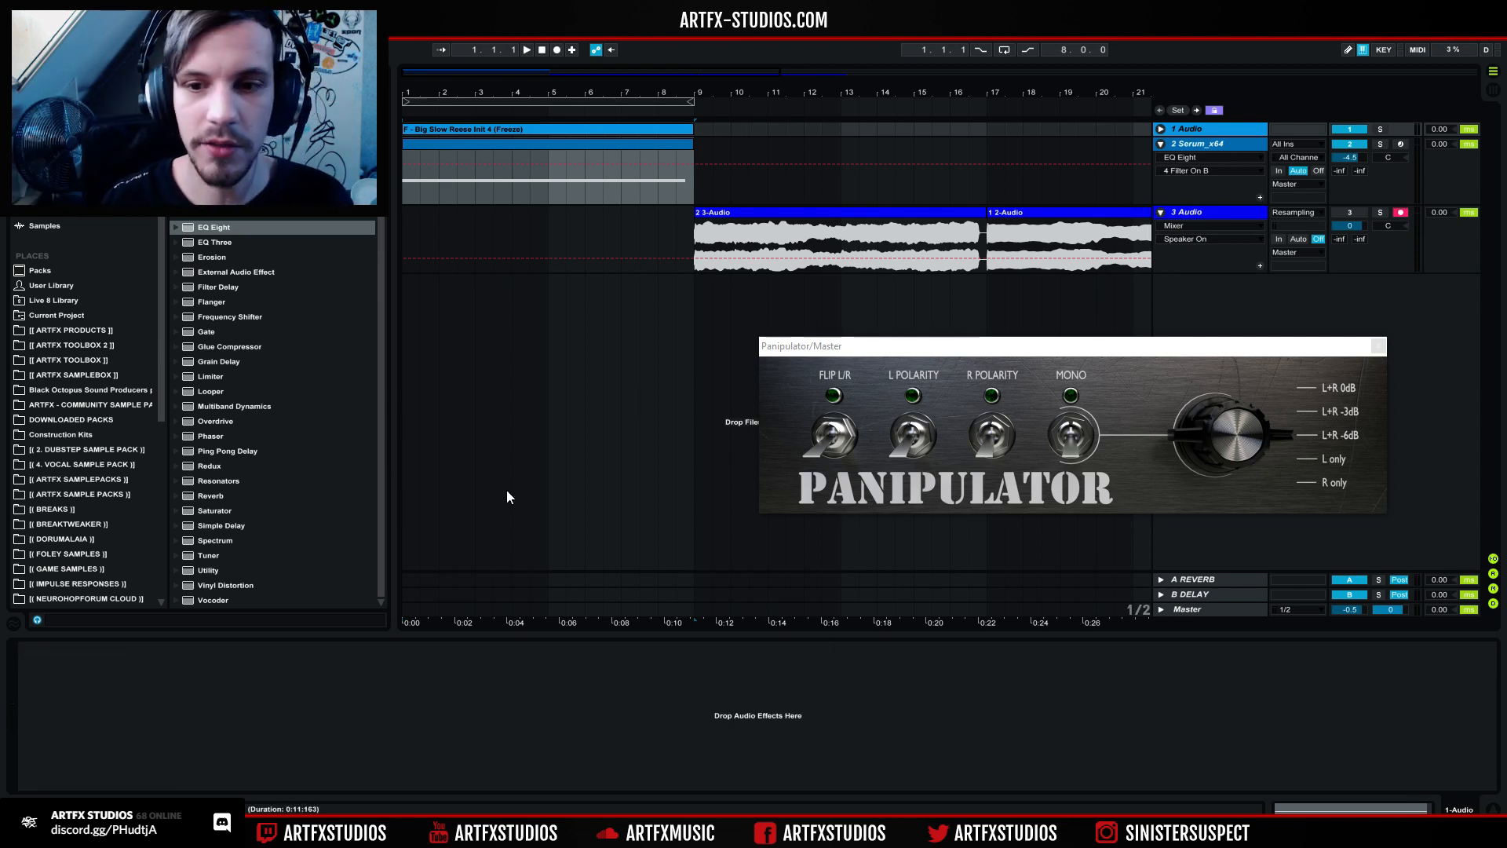
Step: Group the 1 Audio and Serum tracks and put the cut effect rack and SPAN Plus on the group
click(1219, 145)
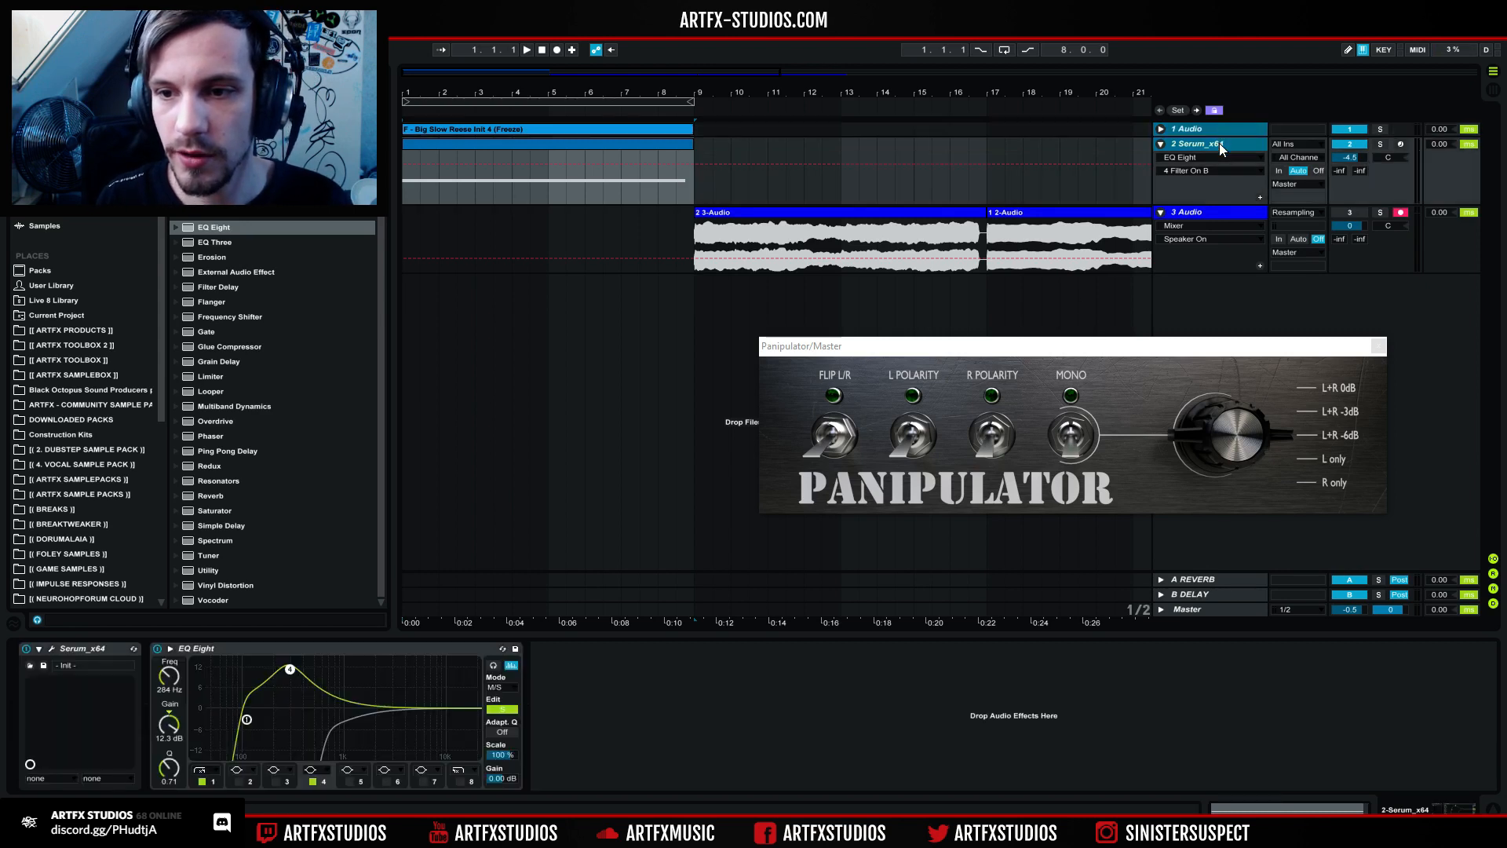
key(ctrl+g)
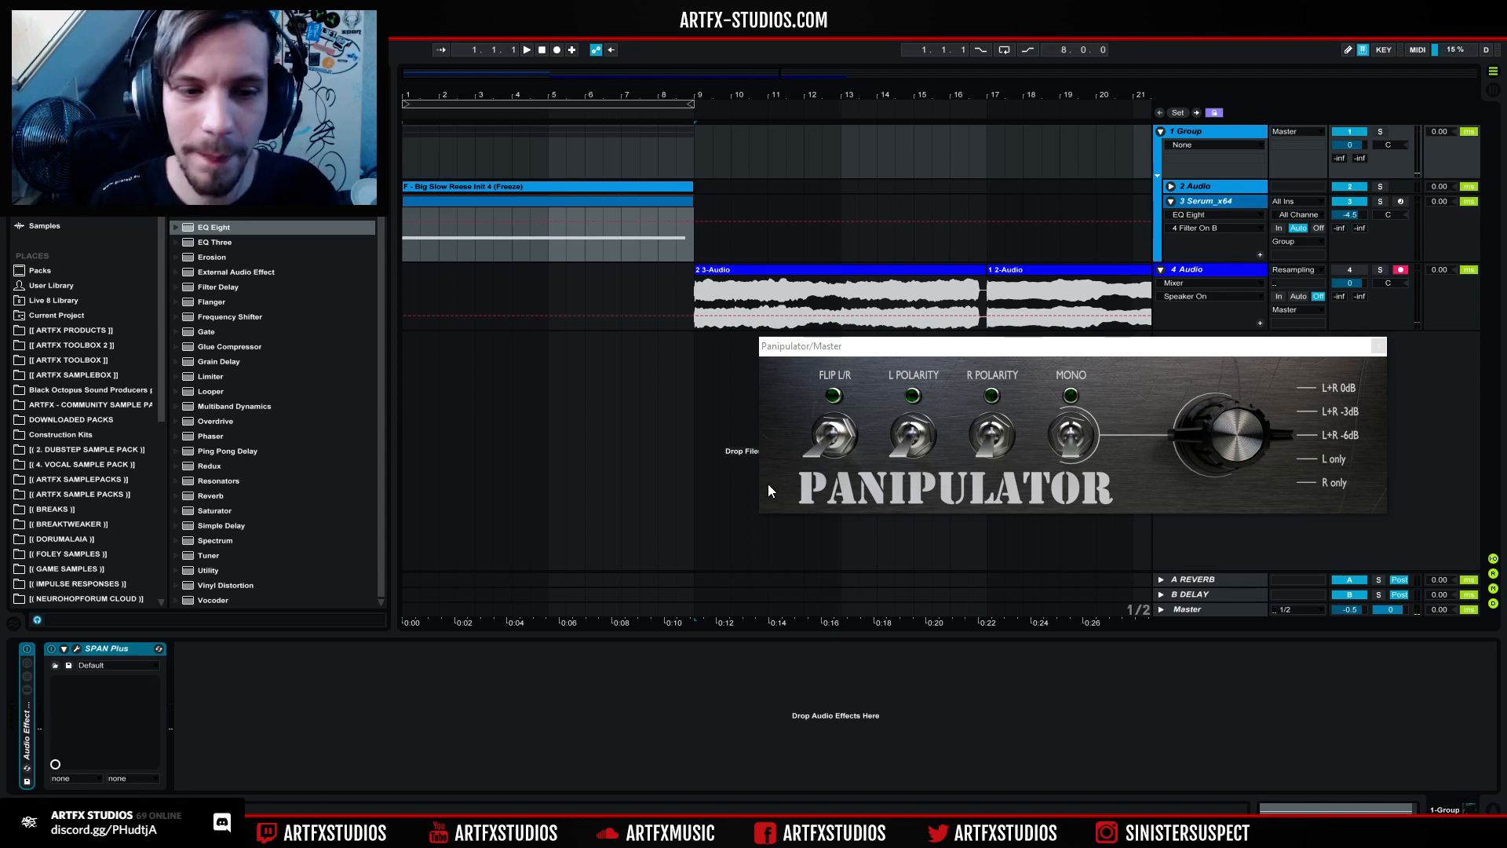
double_click(25, 711)
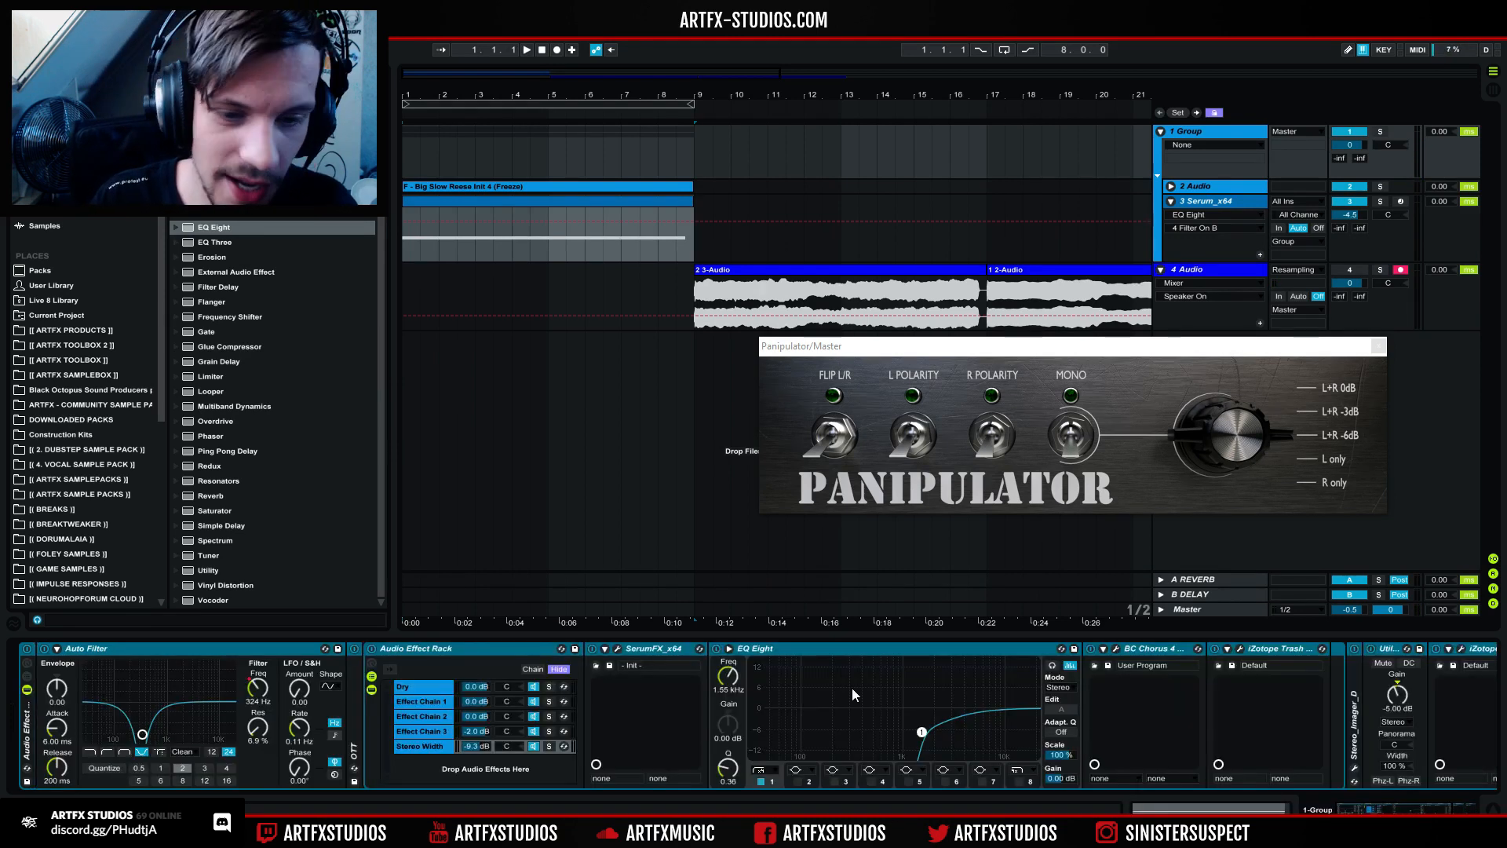
Step: Pull the Serum track's volume down to -inf and play the group from the start
drag(1366, 217, 1365, 282)
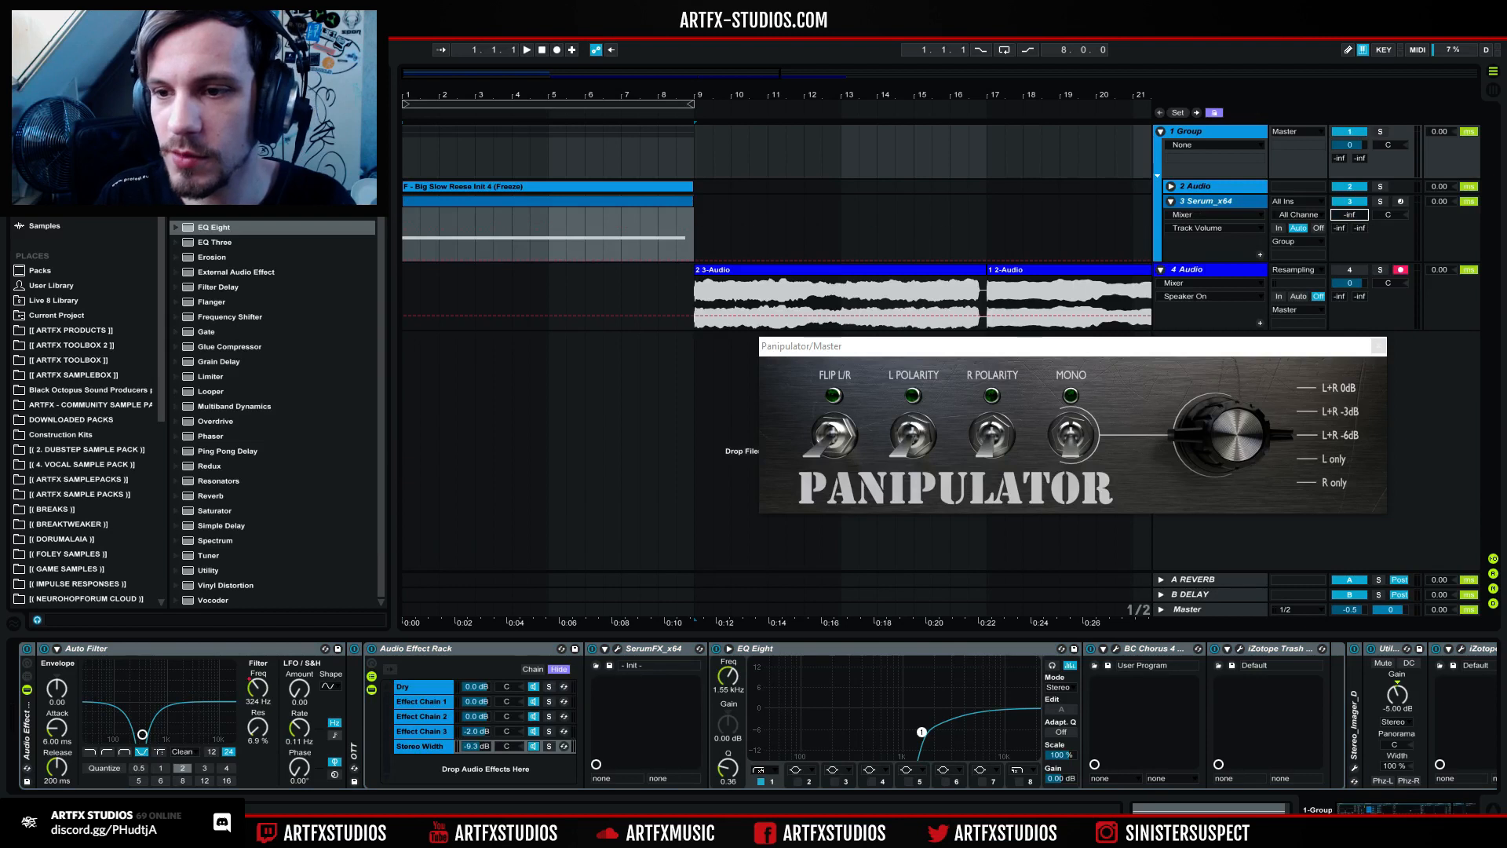
click(1213, 201)
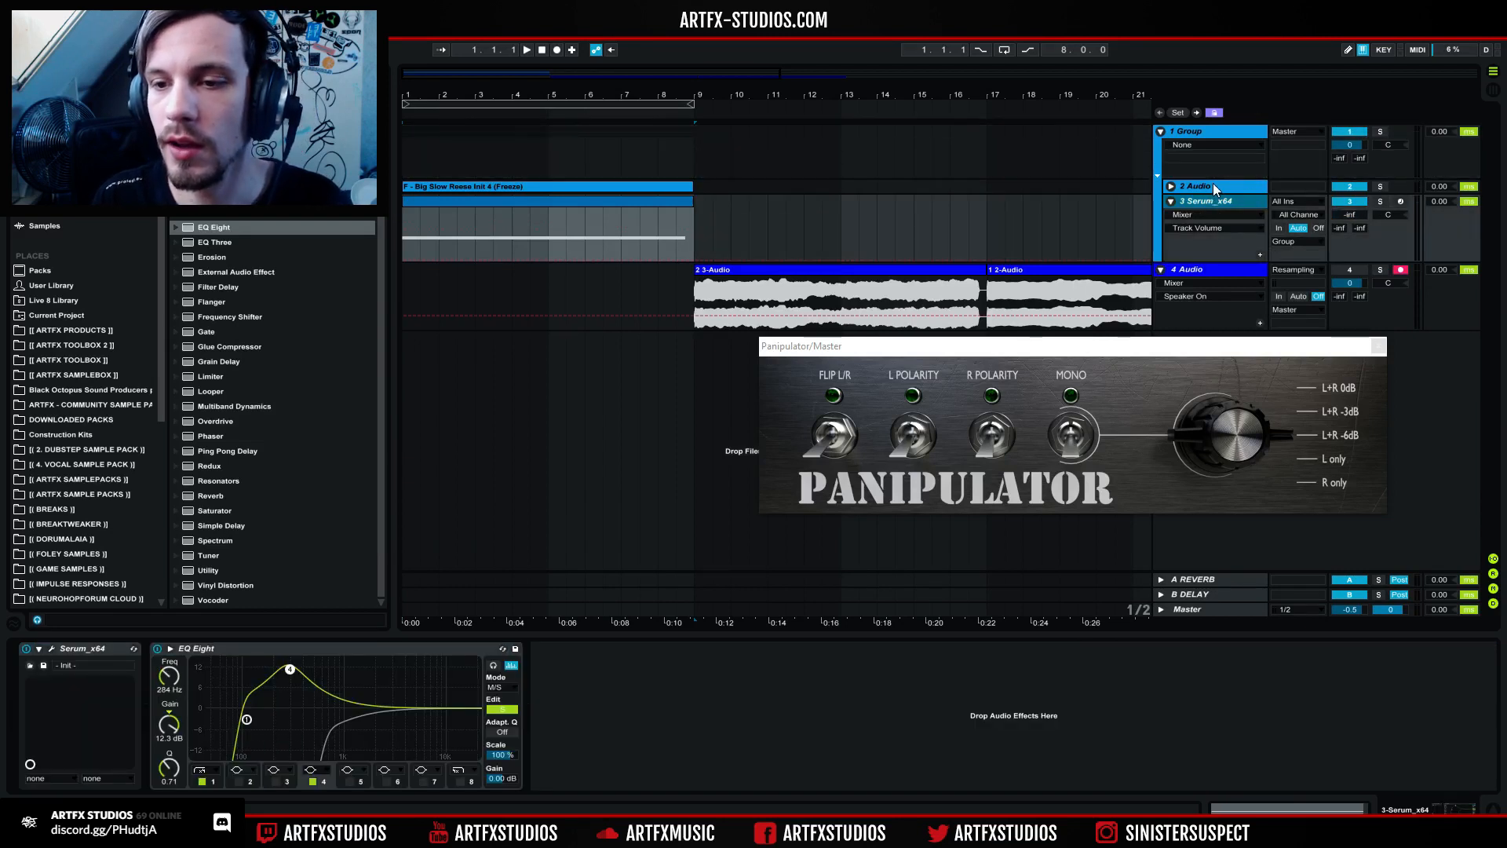
key(space)
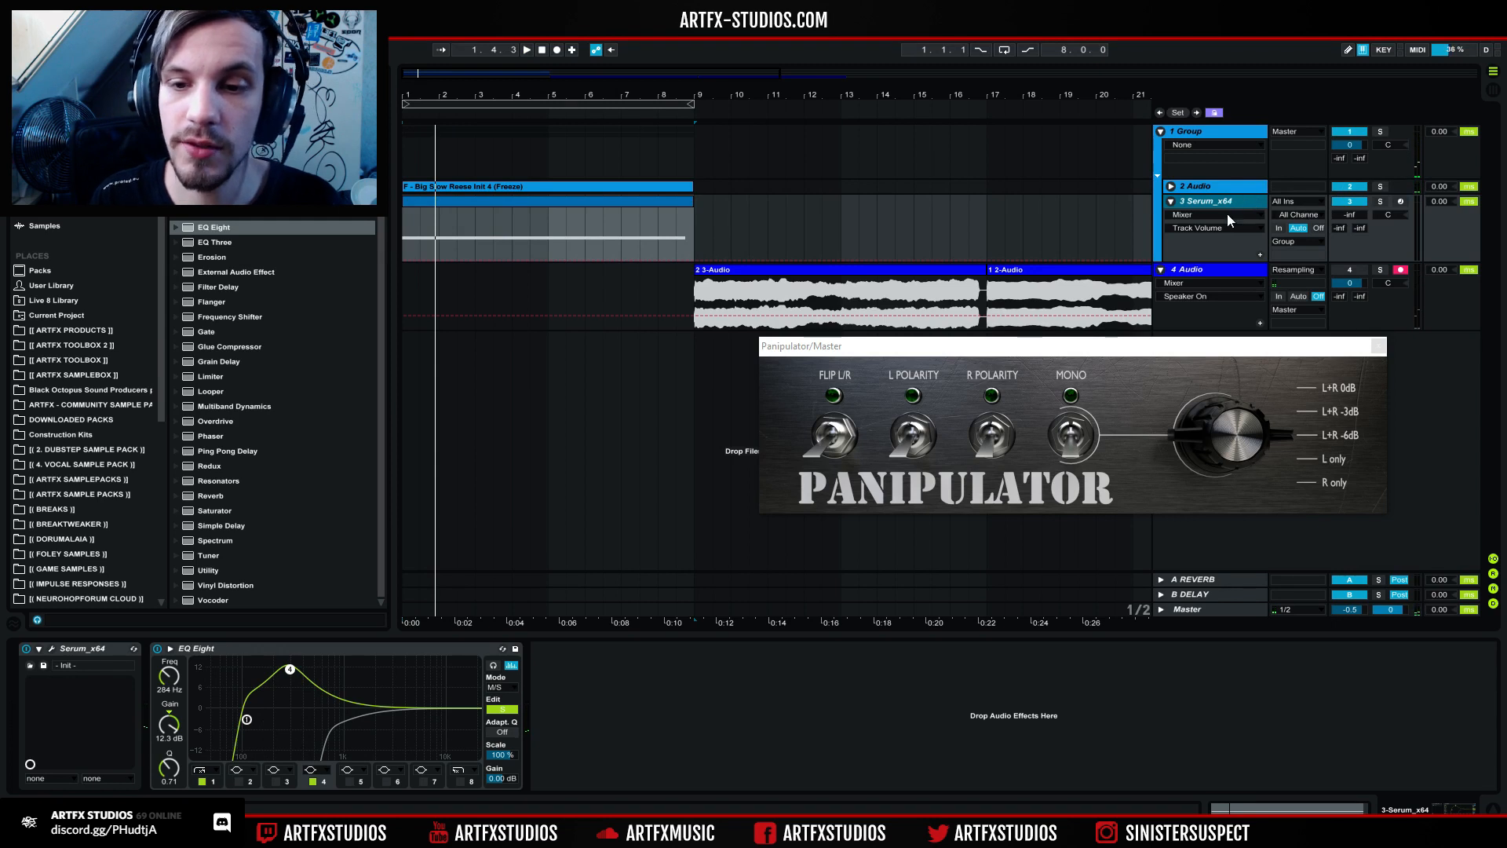
click(1011, 270)
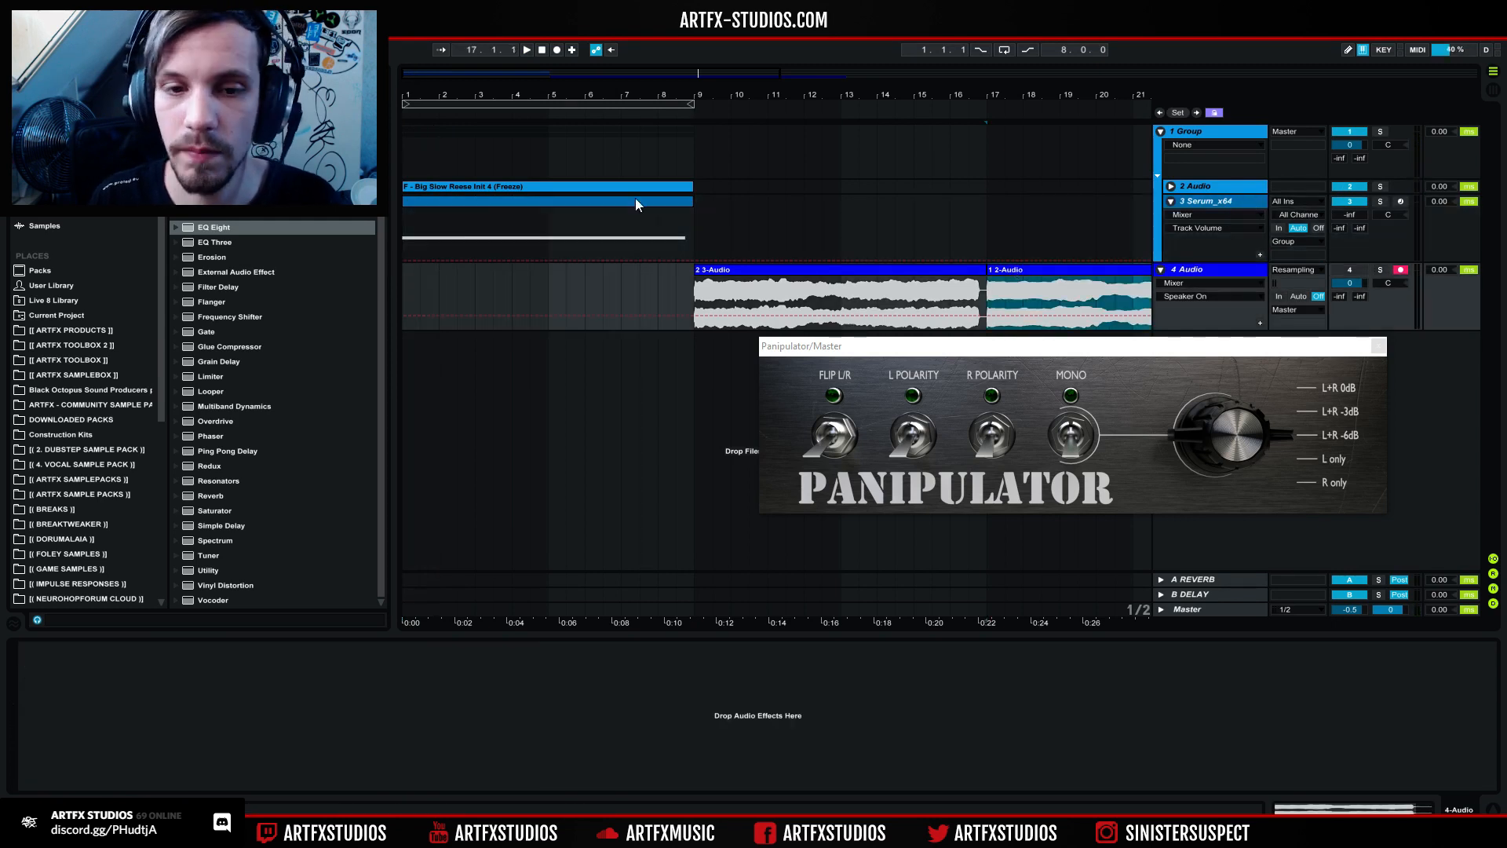
click(540, 185)
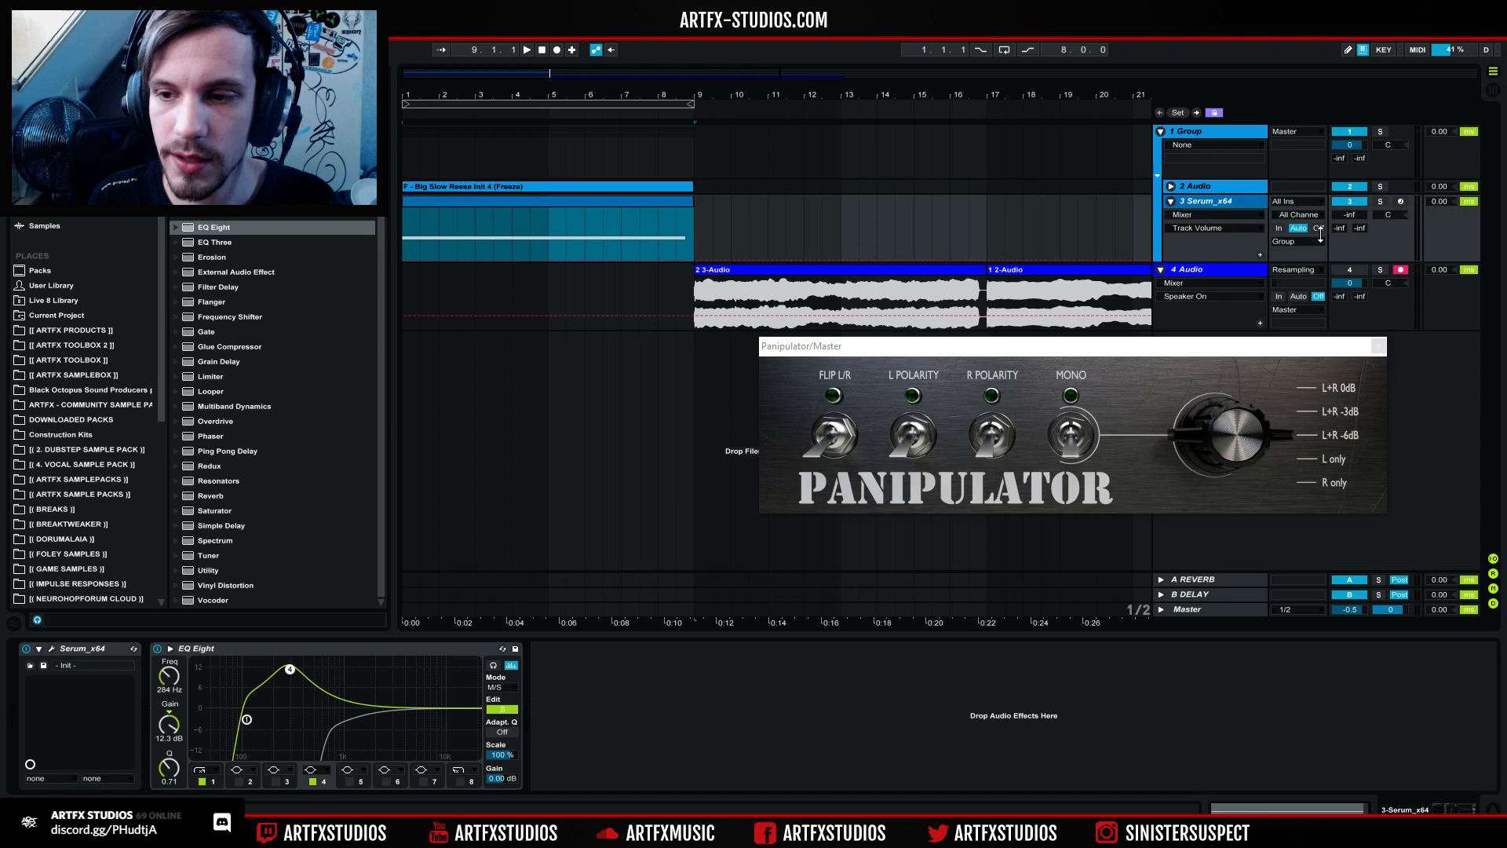
Step: Set the Serum track's volume to -18.9 dB while playing the processed group
drag(1346, 218, 1347, 215)
key(space)
key(space)
key(space)
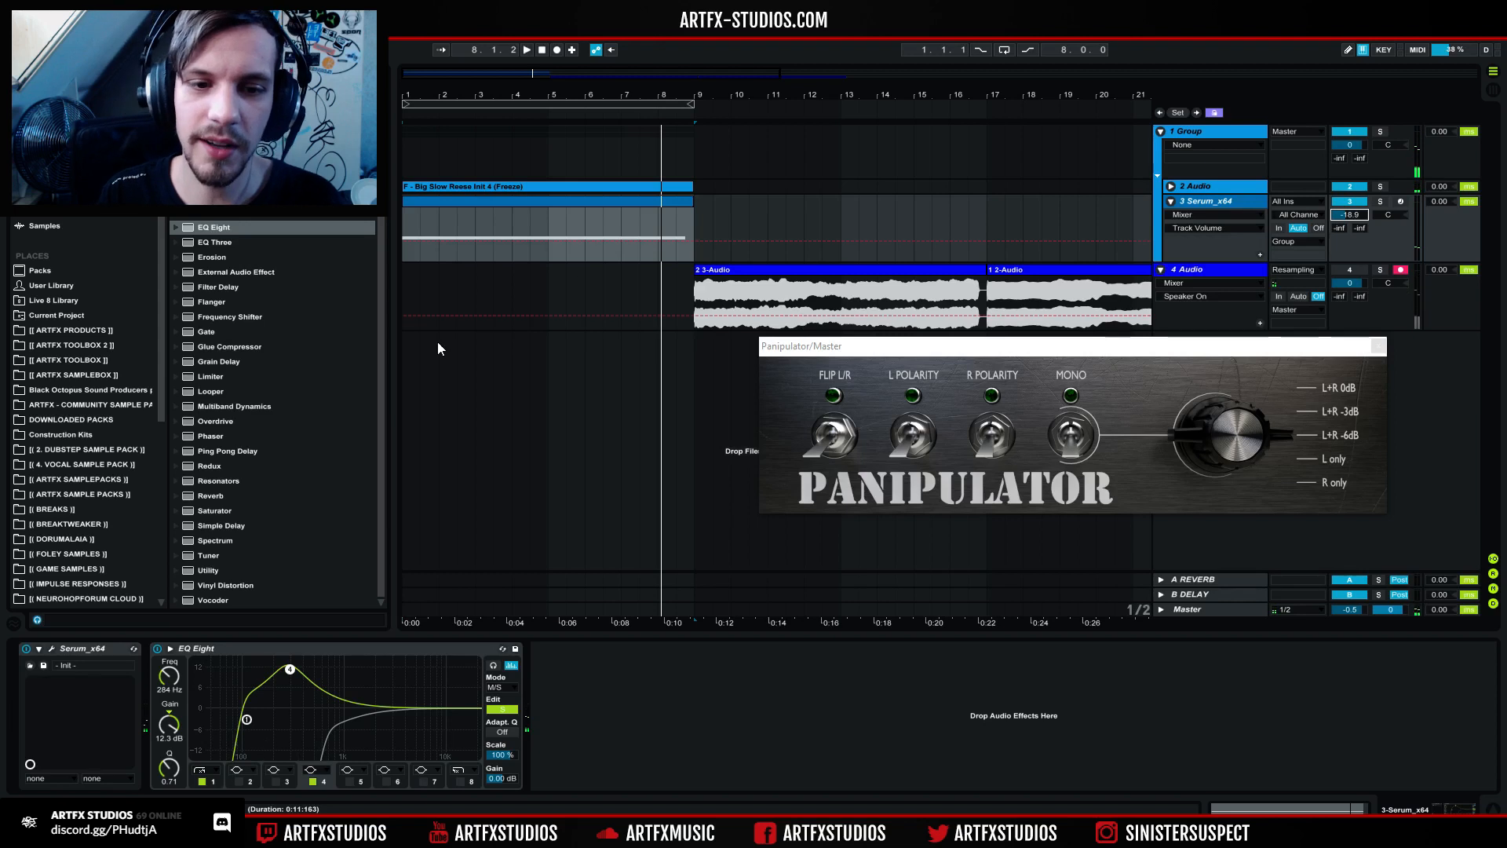
Step: Play the group with Panipulator switched to mono and back to stereo to compare the sound
click(1218, 201)
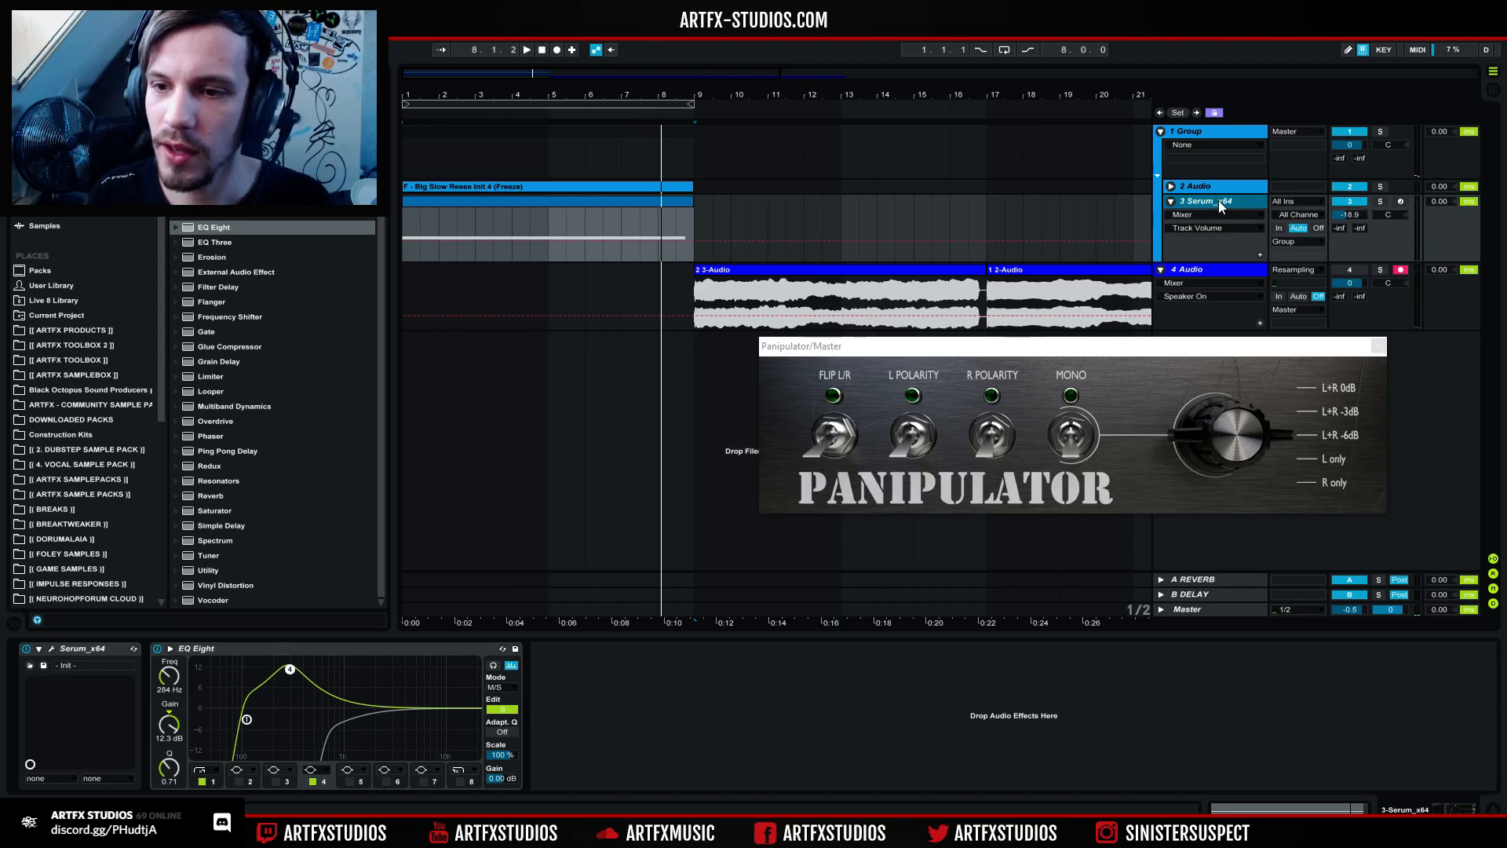
click(1081, 431)
key(space)
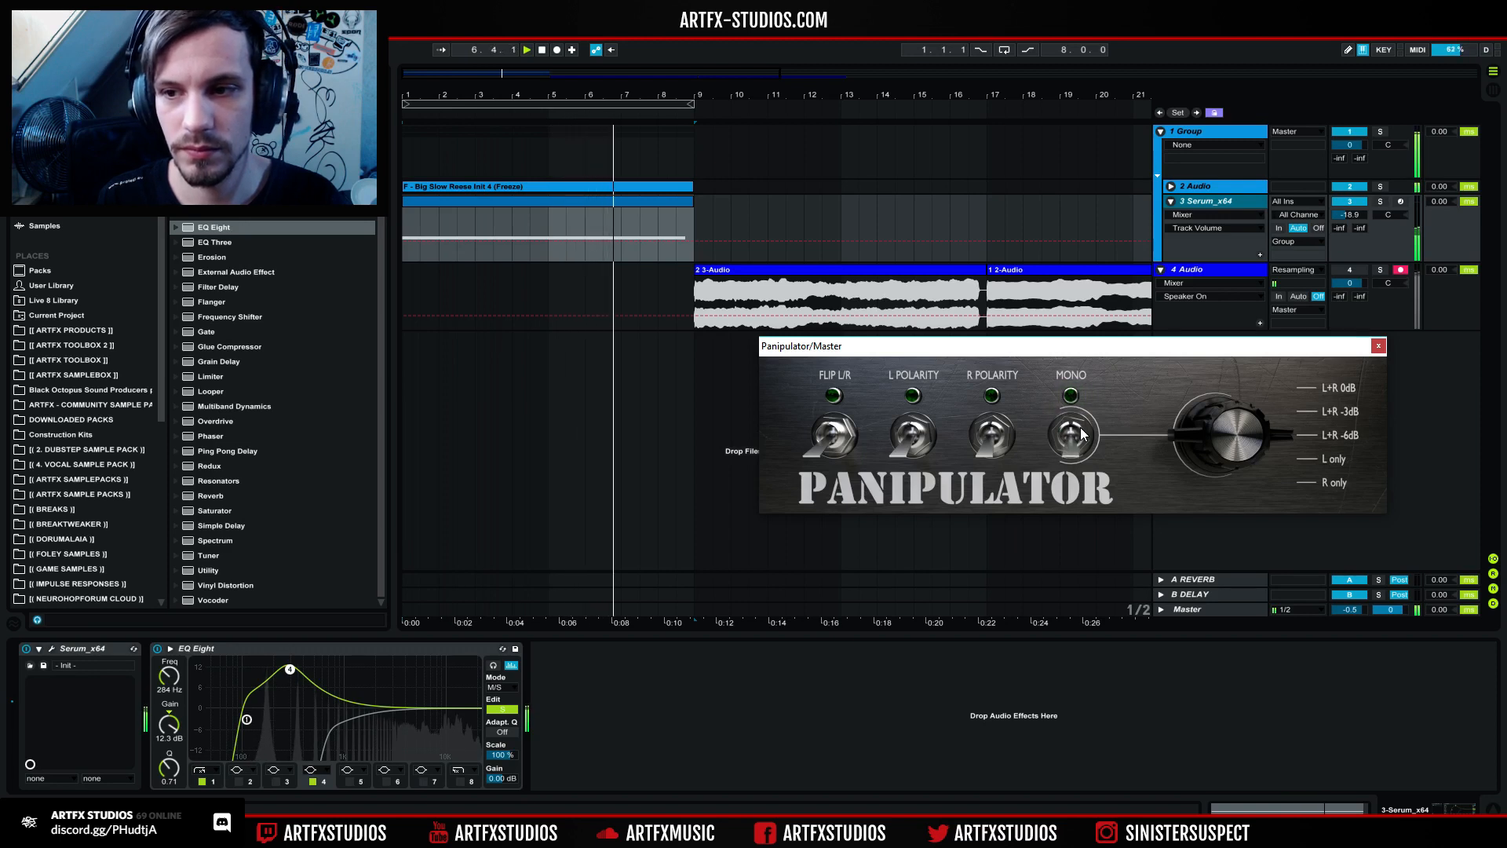
click(1080, 430)
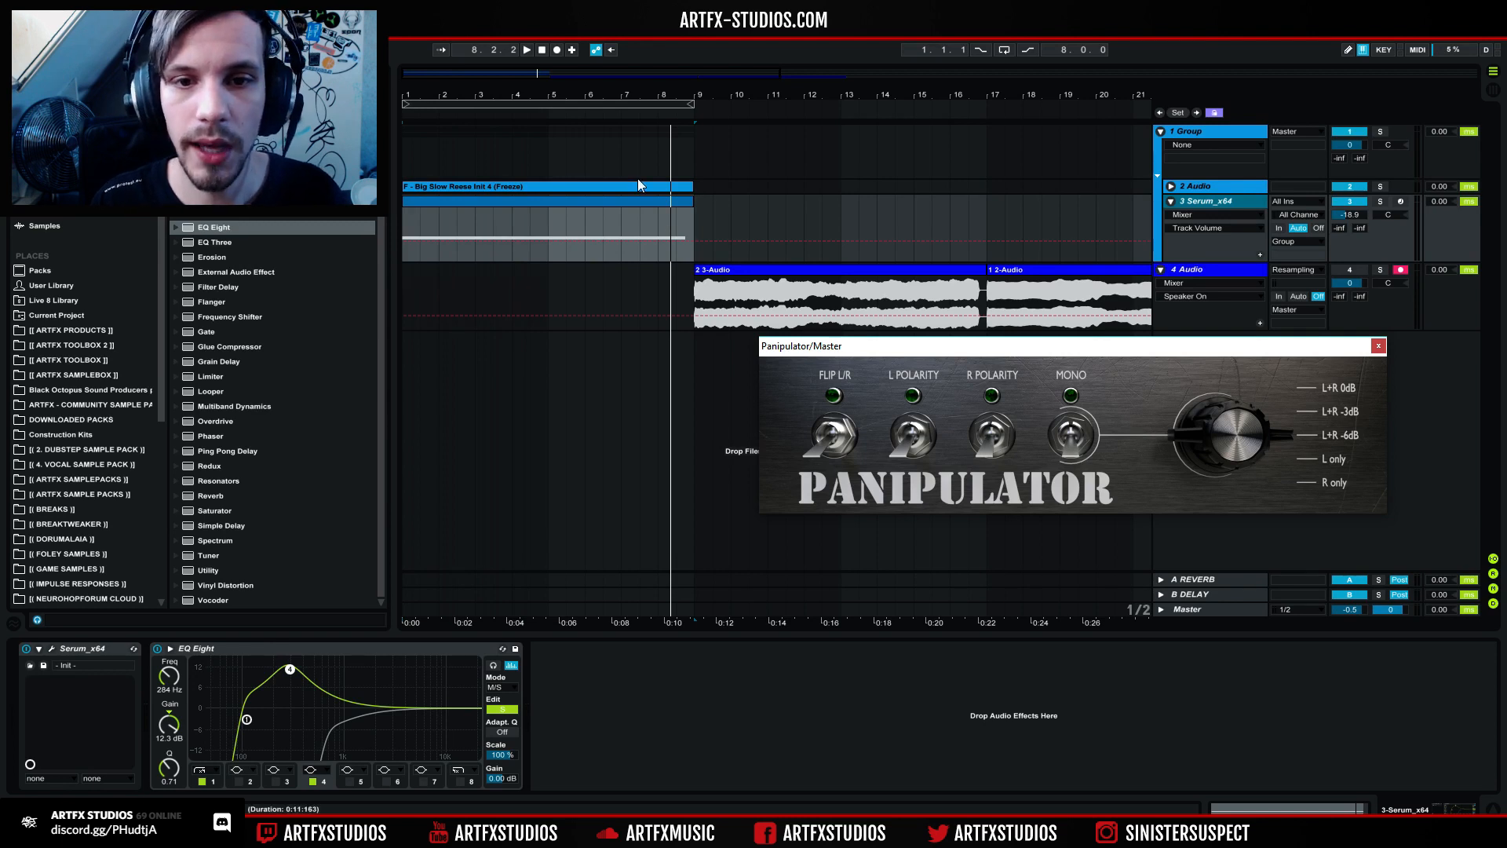
Step: Resample the processed group onto the 4 Audio track from bar 1, with the new clip ending at bar 9
click(557, 50)
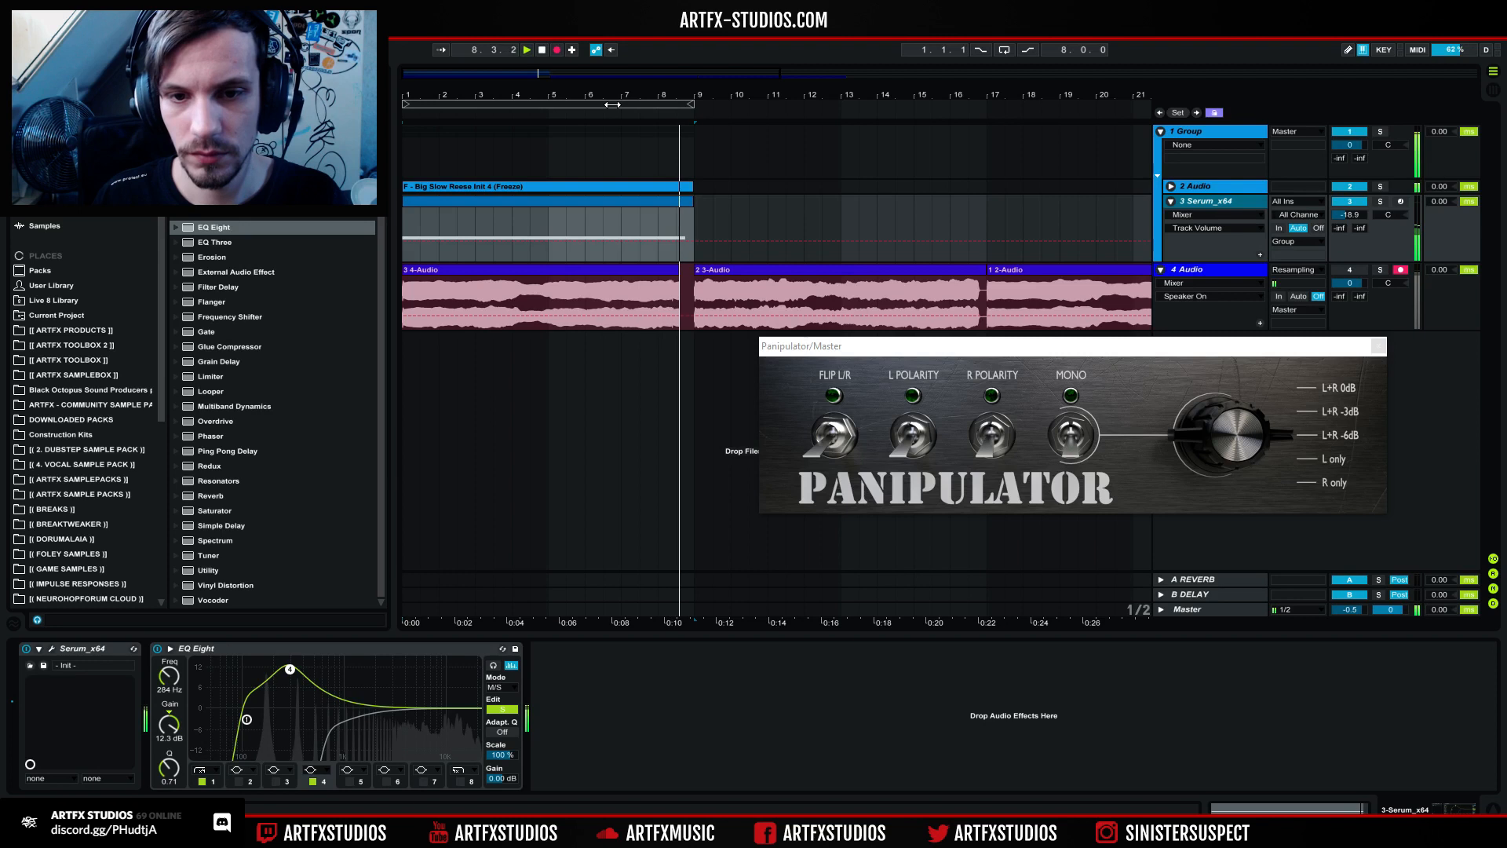
key(space)
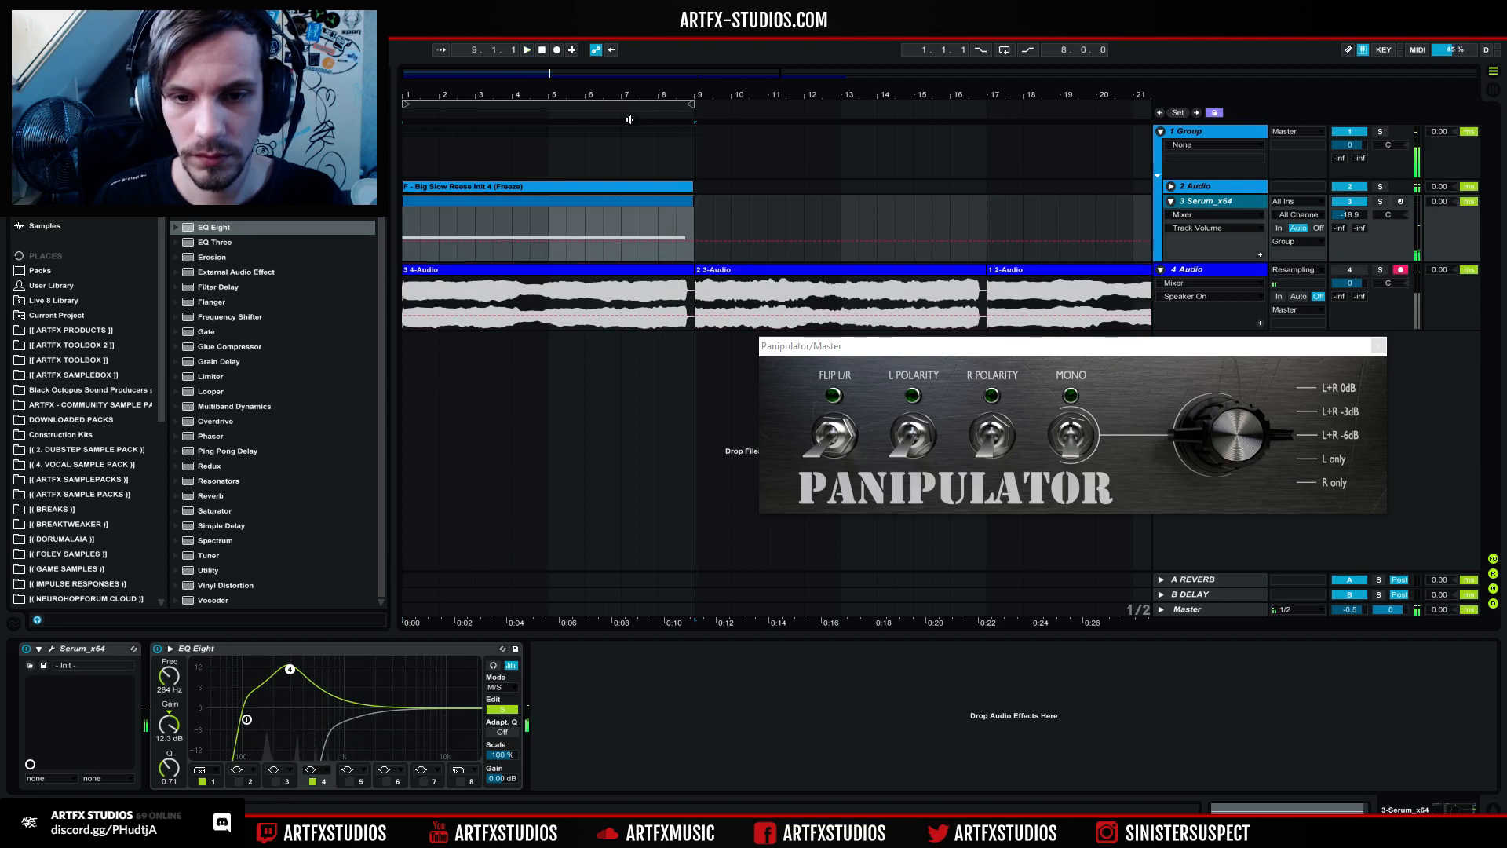
click(697, 270)
click(672, 272)
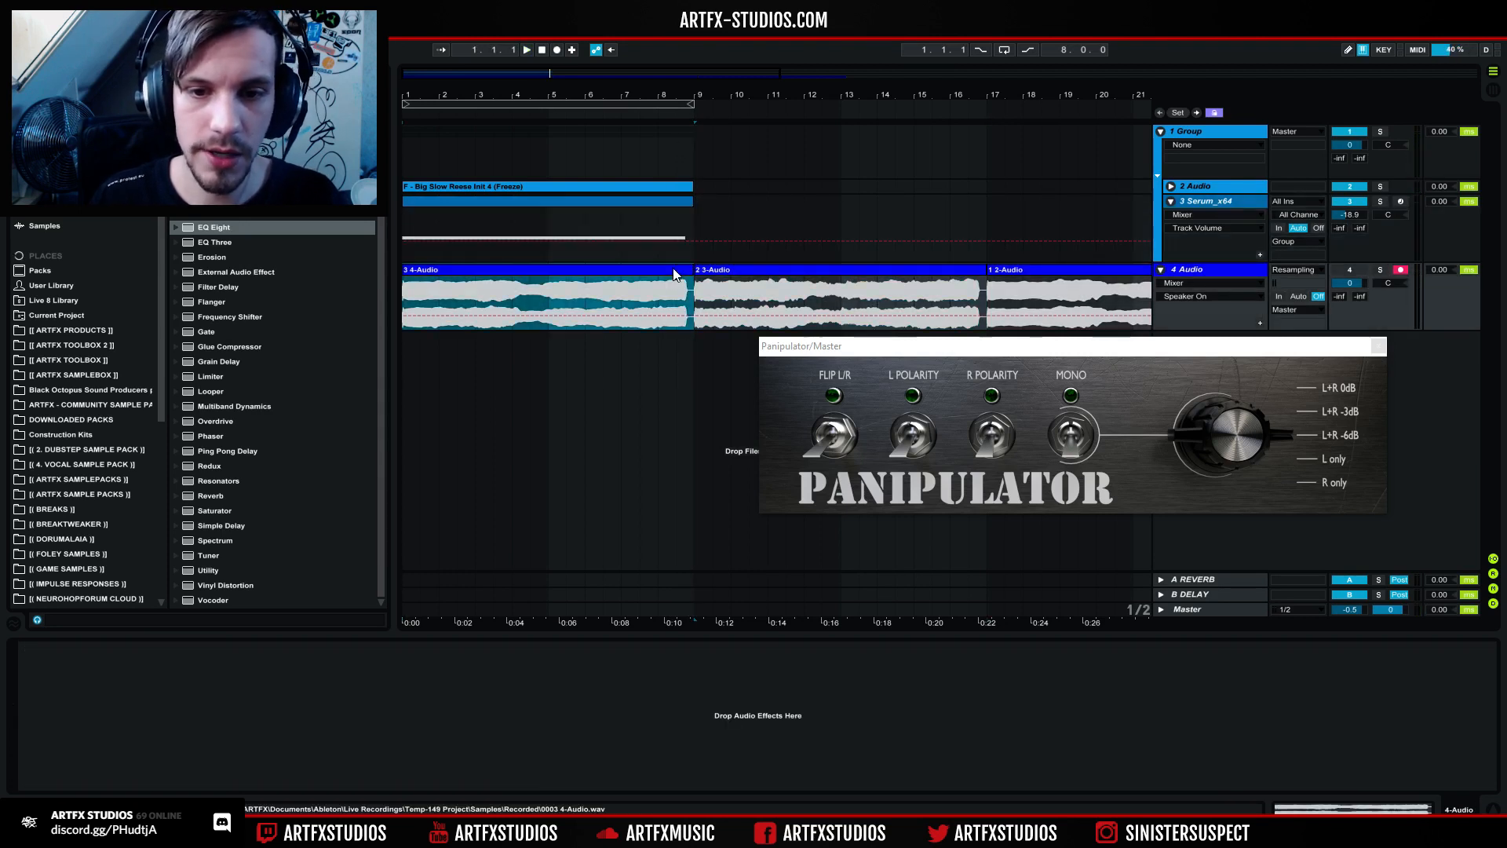
Step: Compare the three resampled clips on 4 Audio and examine the newest clip's waveform close up at bar 1
click(726, 270)
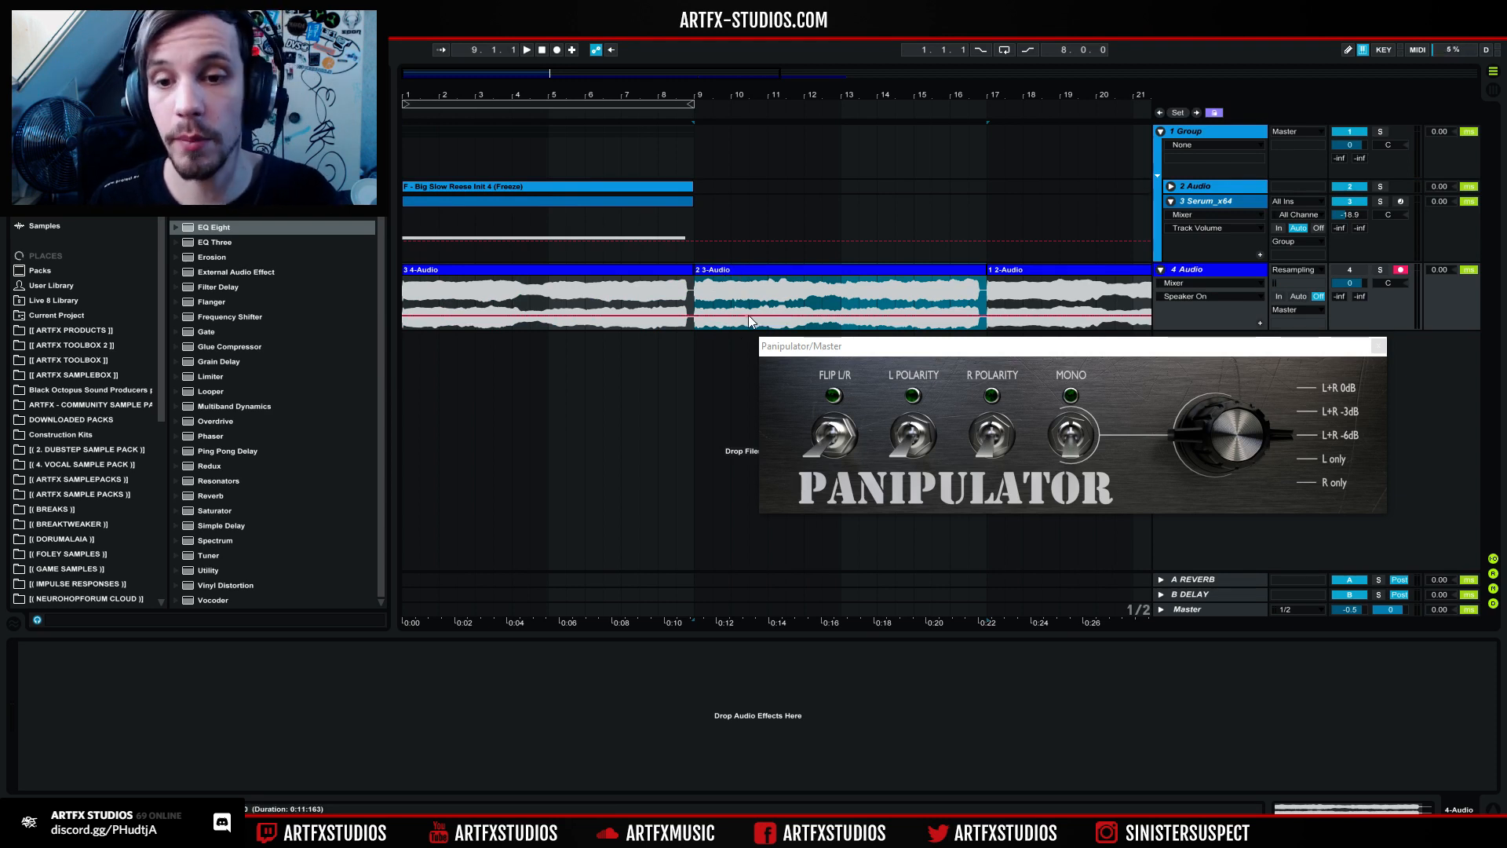
drag(407, 285, 991, 302)
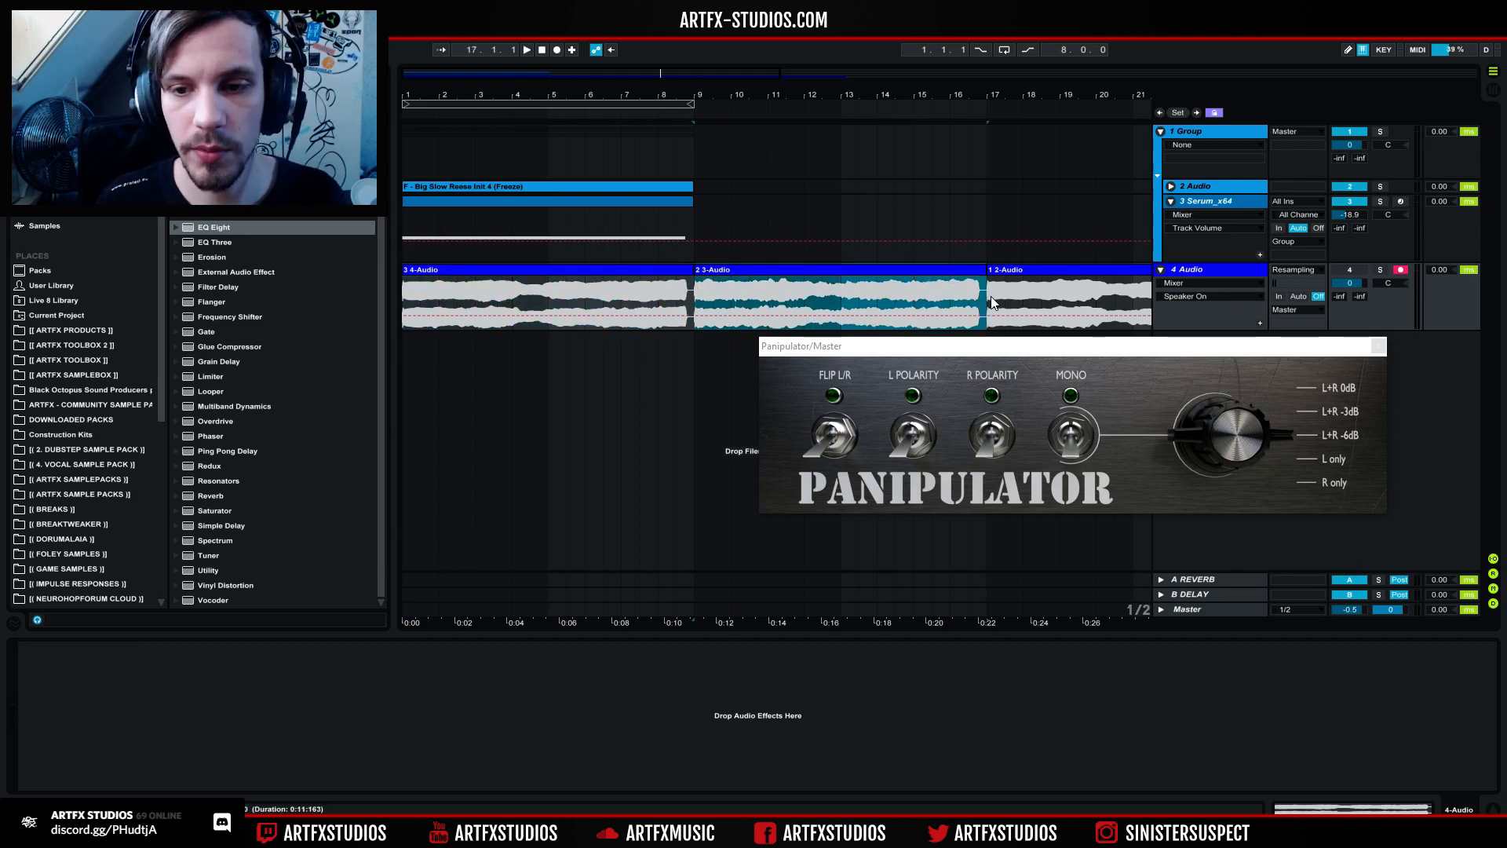
click(567, 288)
click(544, 292)
drag(413, 95, 413, 256)
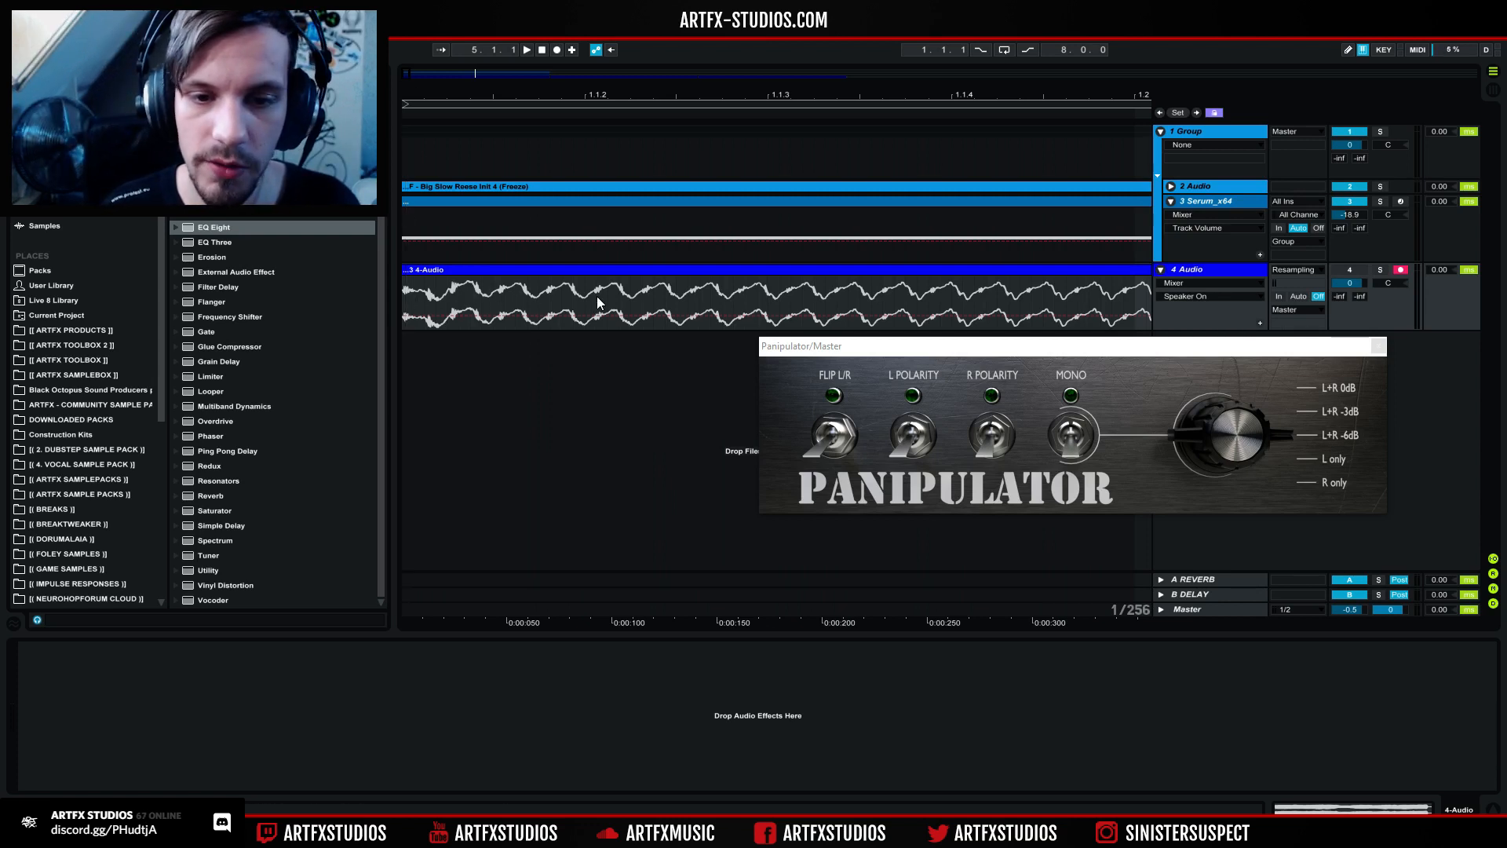
Step: Enlarge the 4 Audio track's height for a closer waveform view and close the Panipulator window
drag(848, 349, 716, 447)
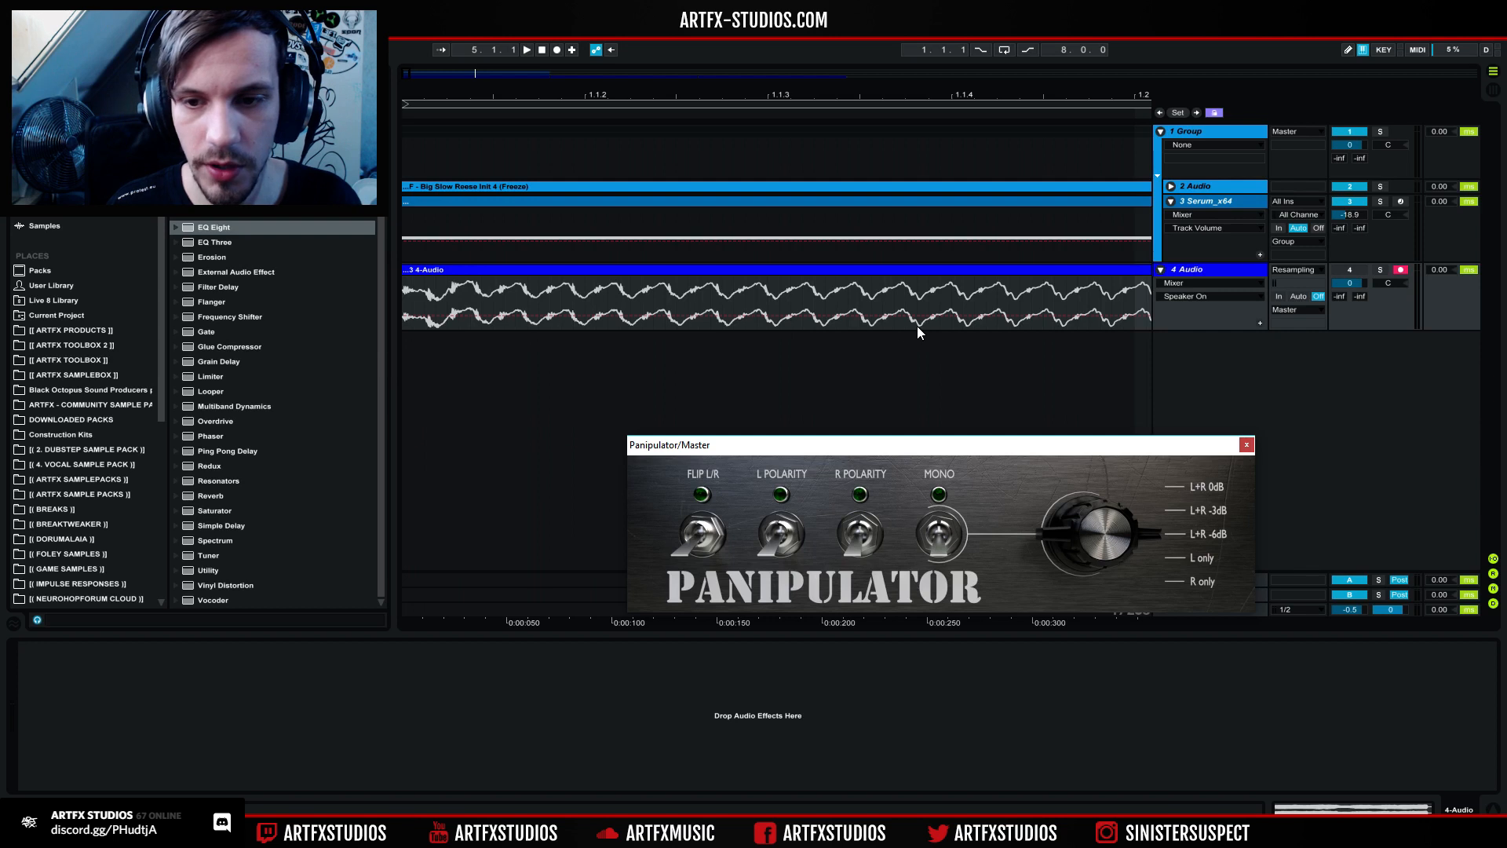
drag(990, 97, 737, 149)
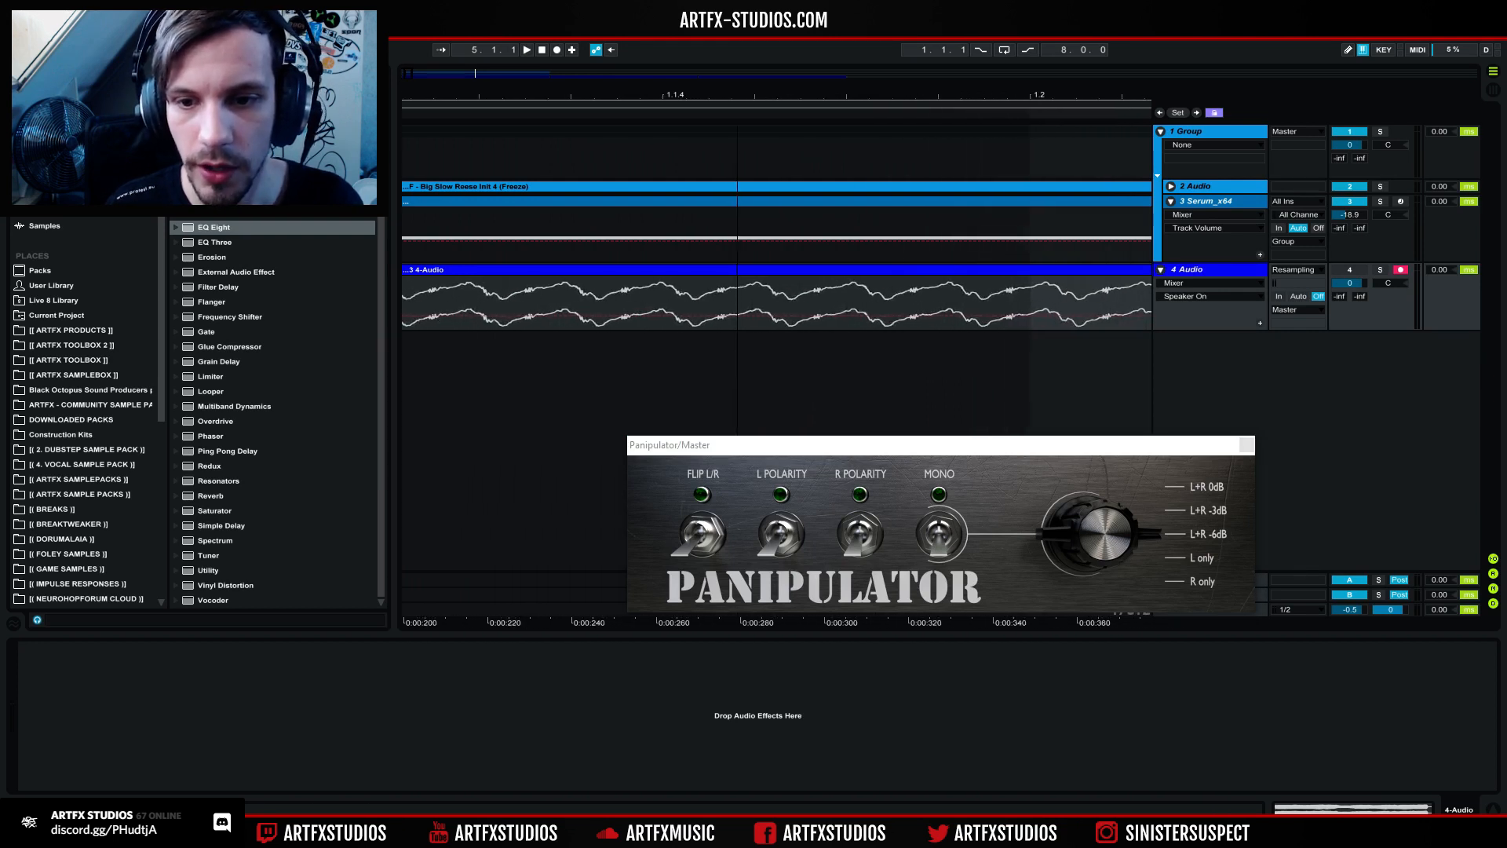
drag(1189, 330, 1187, 476)
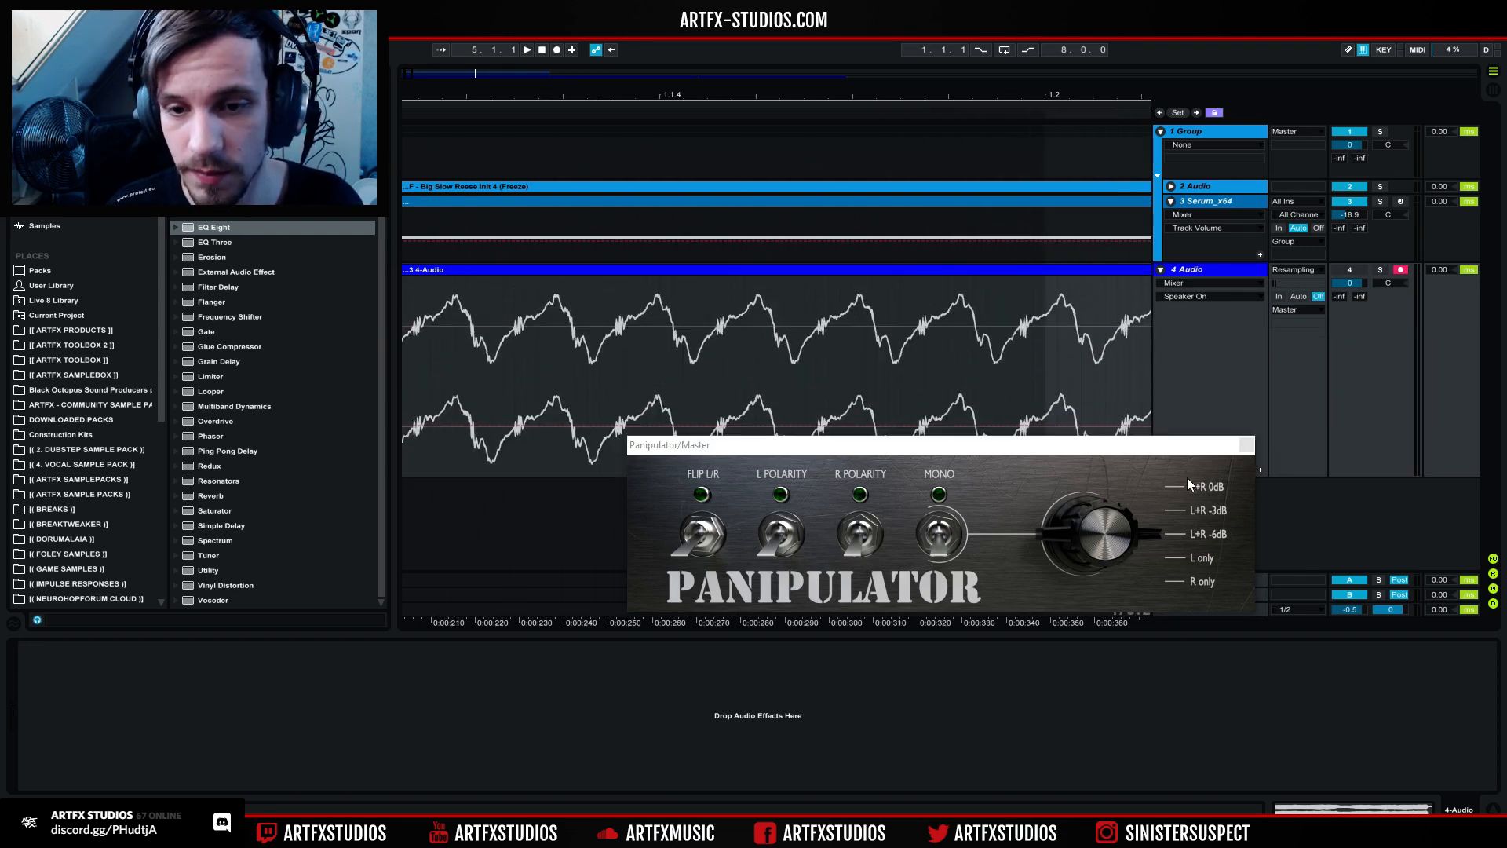
click(1241, 443)
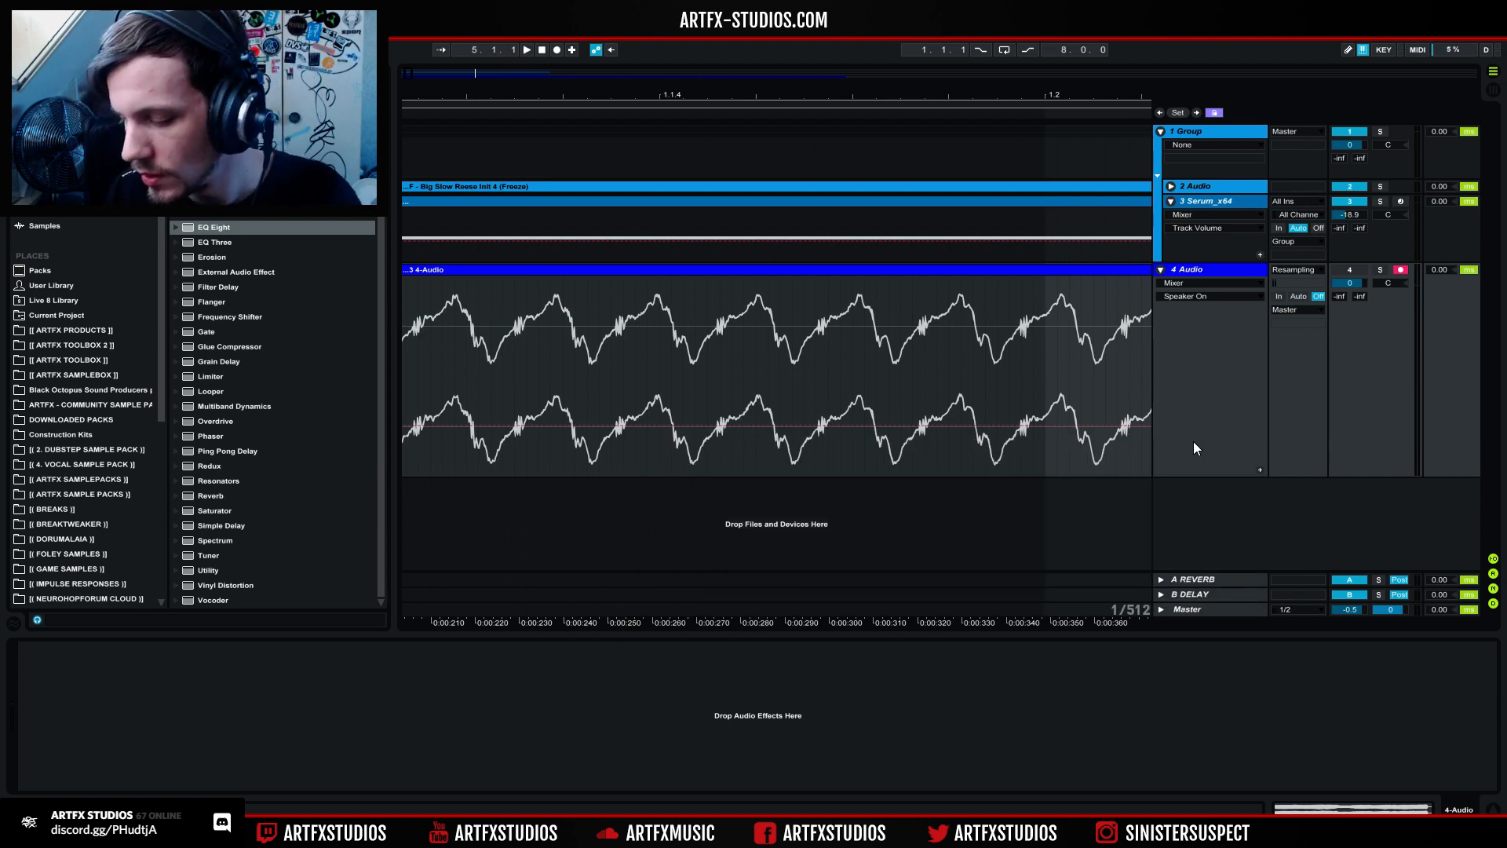
Step: Examine the individual wave cycles of the newest resampled clip on 4 Audio around beat 1.2
mouse_move(836, 97)
mouse_down()
mouse_move(834, 129)
mouse_move(667, 164)
mouse_move(667, 130)
mouse_move(667, 202)
mouse_move(684, 204)
mouse_up()
drag(663, 318, 720, 318)
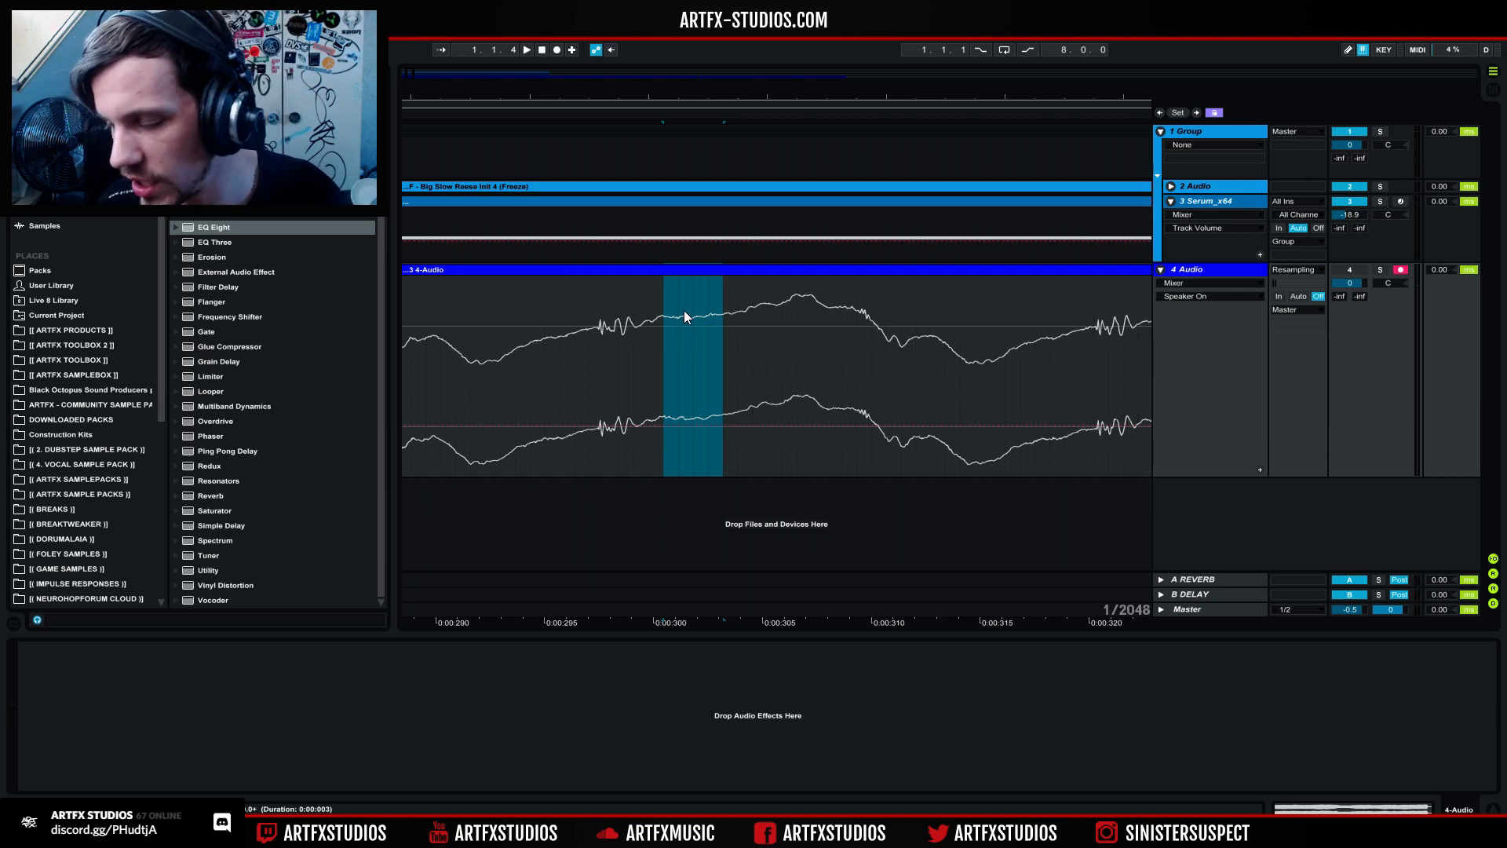
mouse_move(837, 90)
mouse_down()
mouse_move(838, 65)
mouse_move(530, 58)
mouse_move(540, 45)
mouse_move(547, 58)
mouse_up()
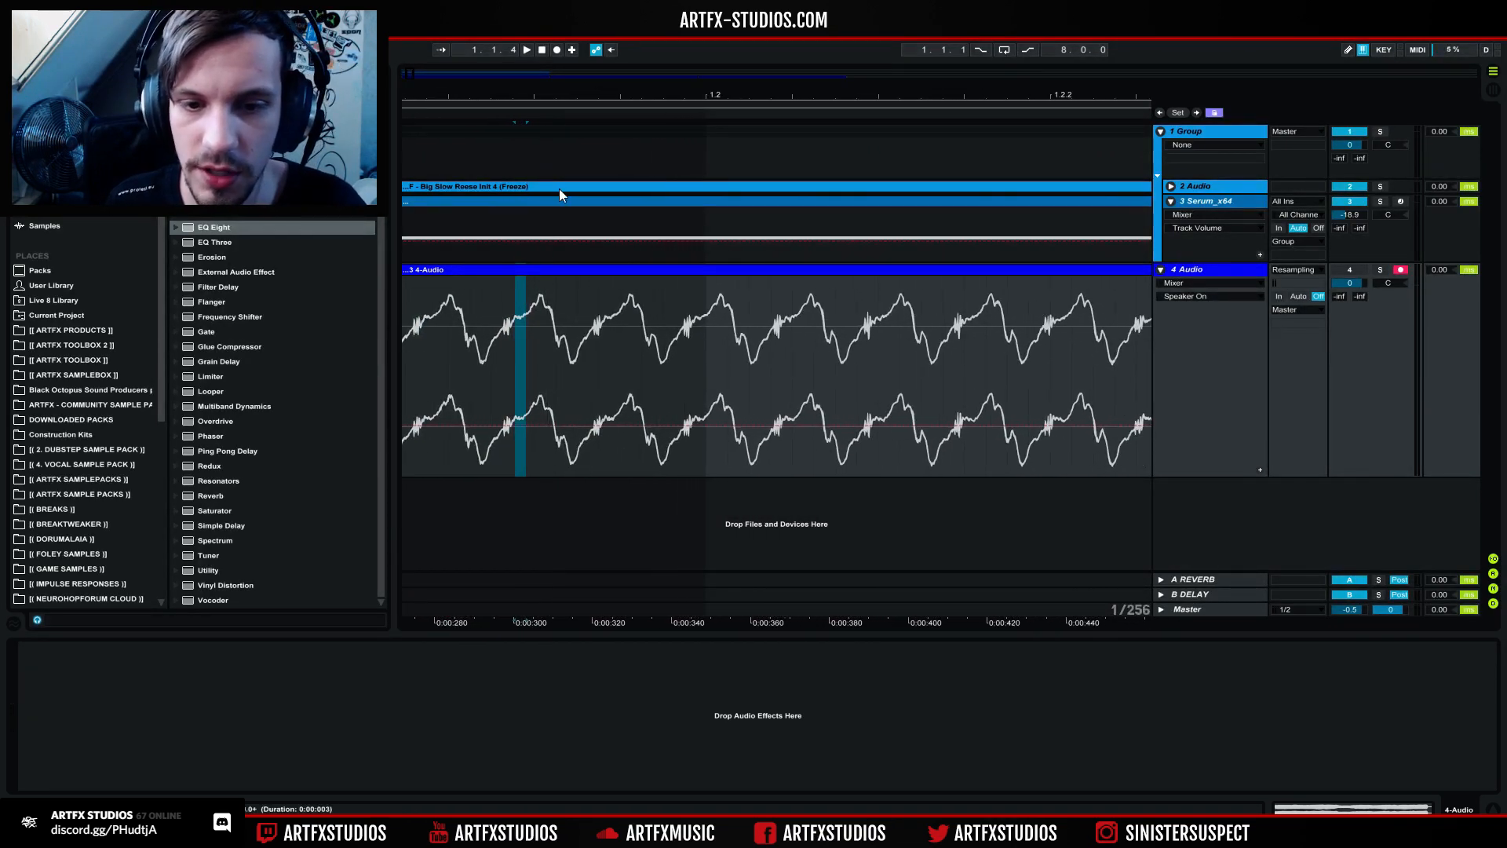
click(664, 392)
click(749, 376)
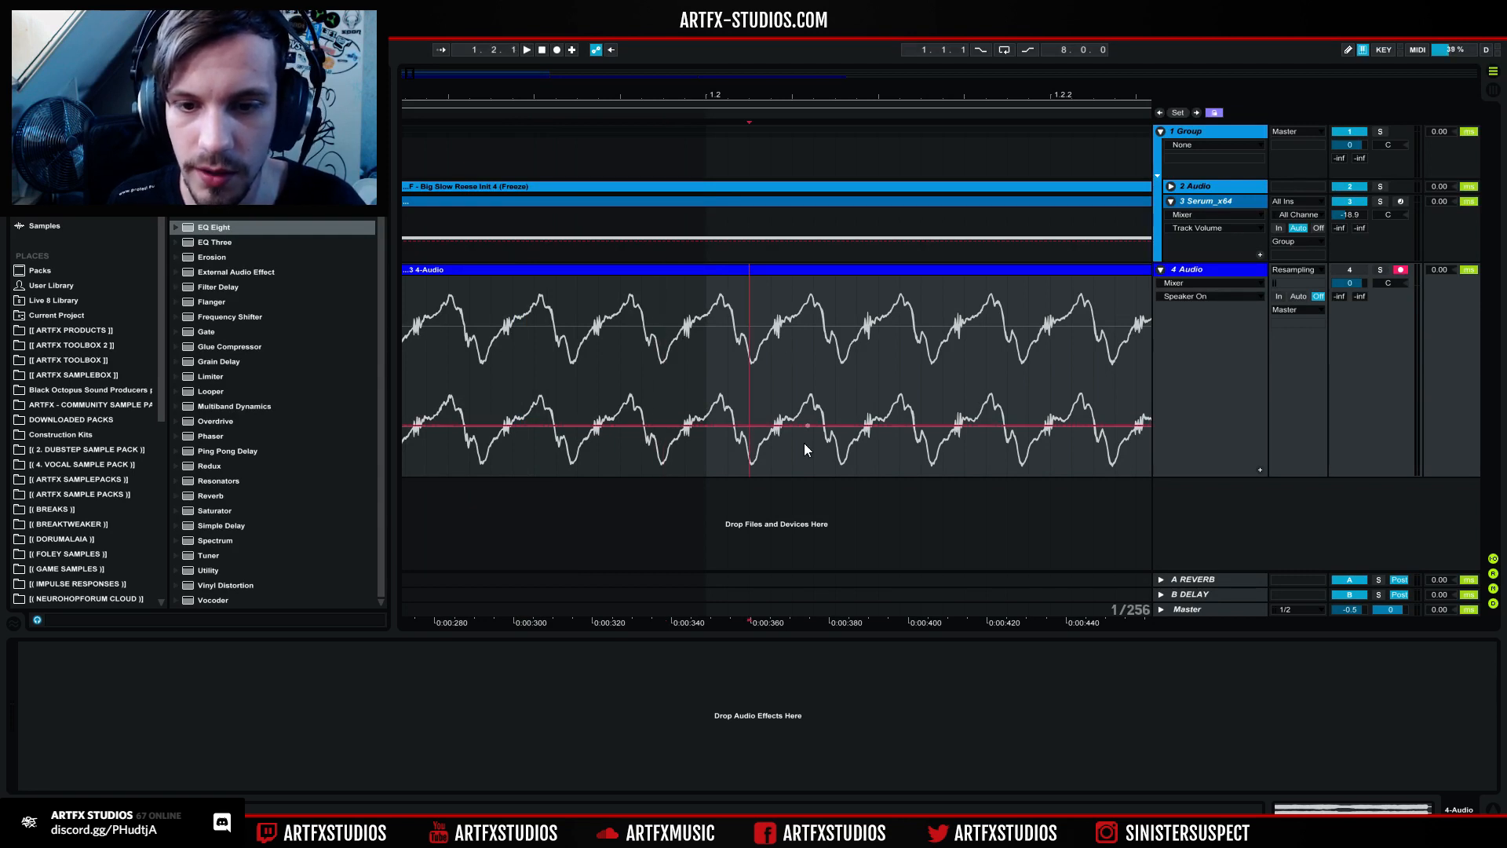
click(855, 368)
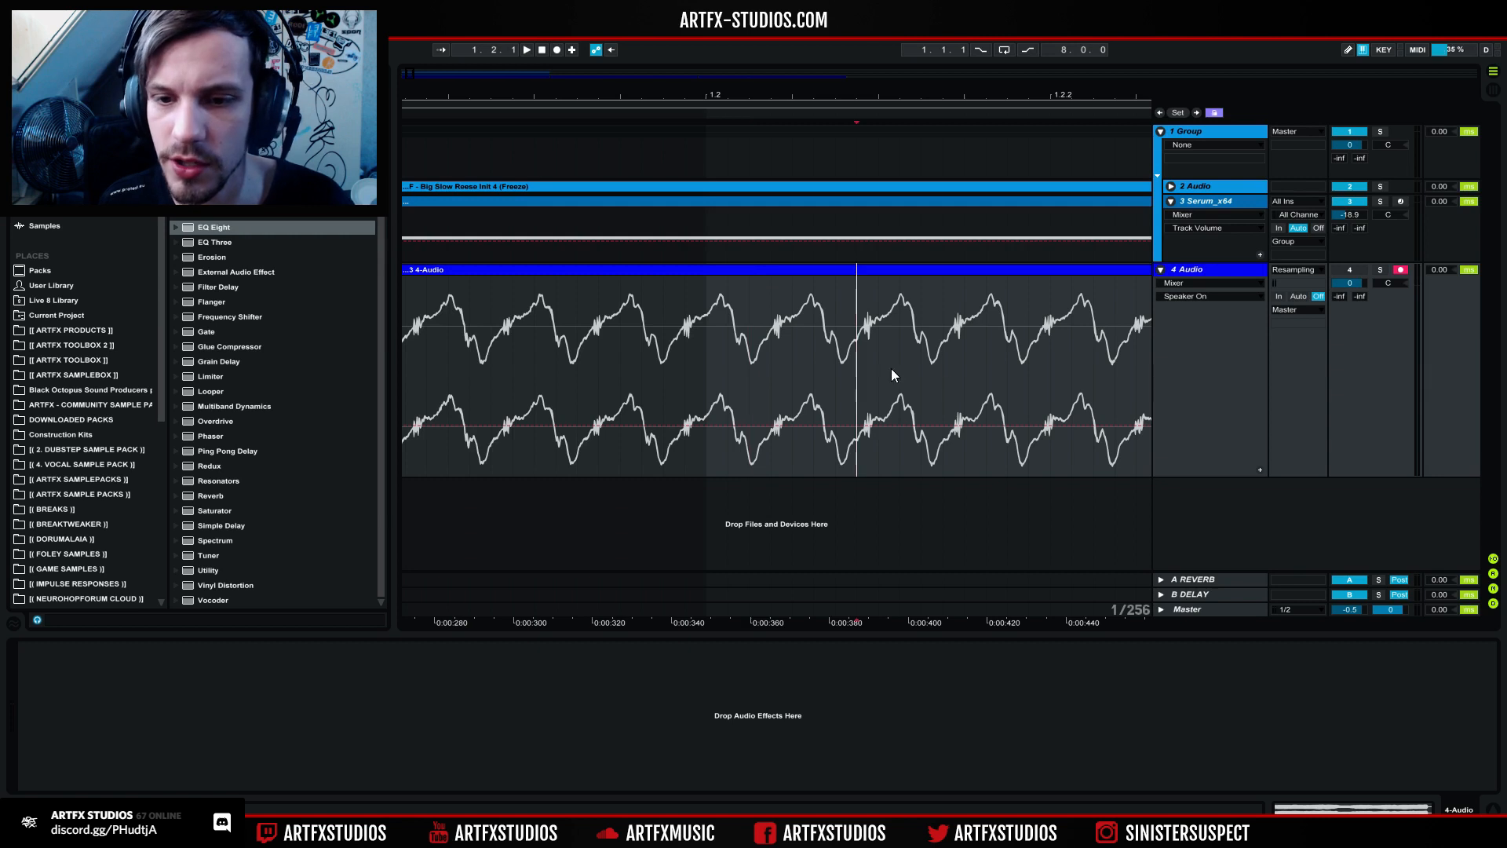
click(1115, 390)
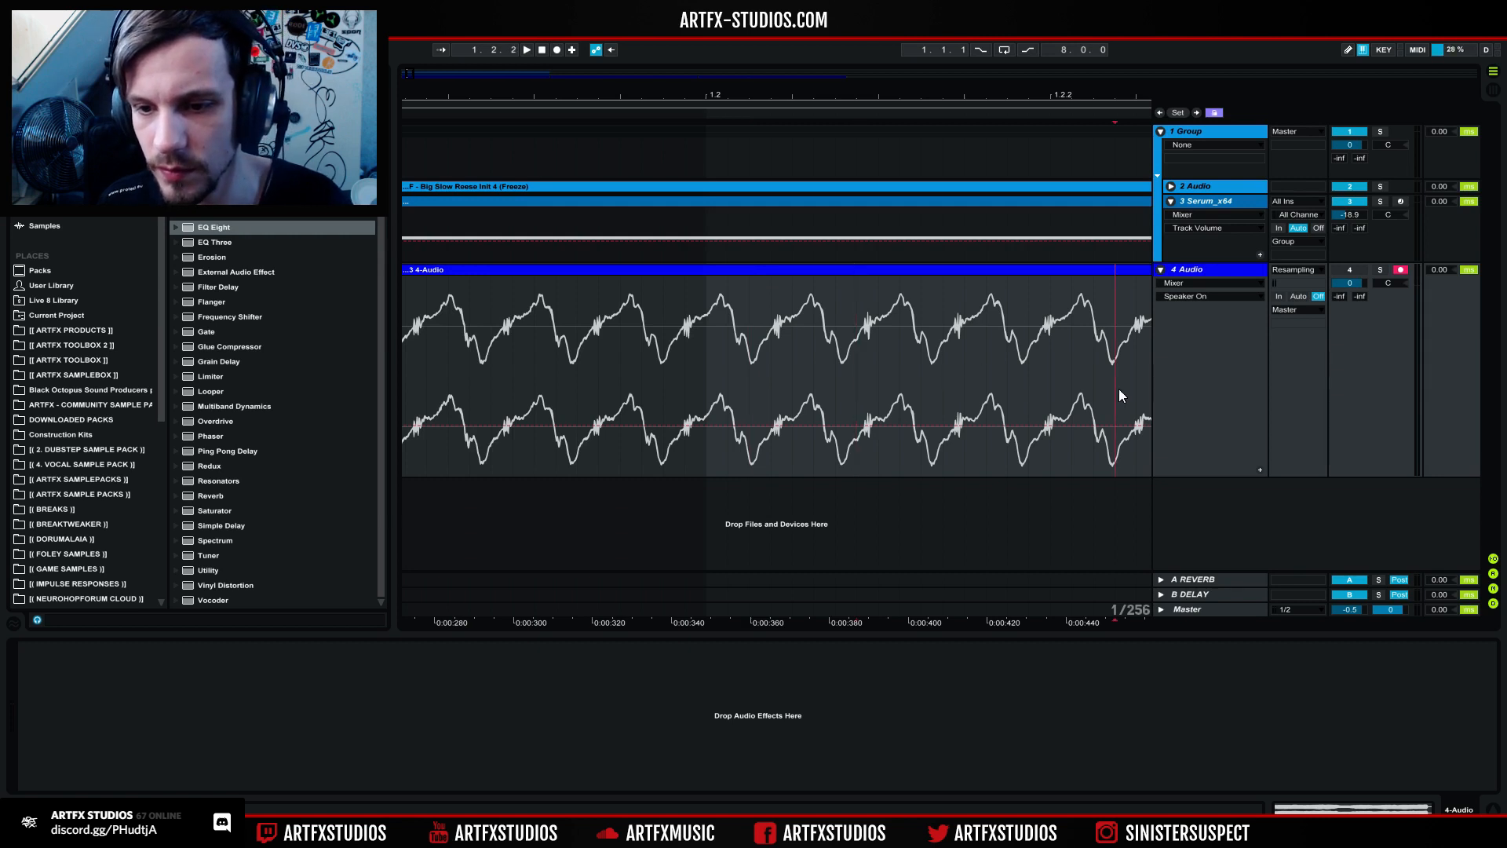
Step: Solo the 4 Audio track and select its first resampled clip, spanning bars 1 to 9
mouse_move(1110, 100)
mouse_down()
mouse_move(411, 100)
mouse_move(486, 165)
mouse_move(605, 169)
mouse_move(523, 149)
mouse_up()
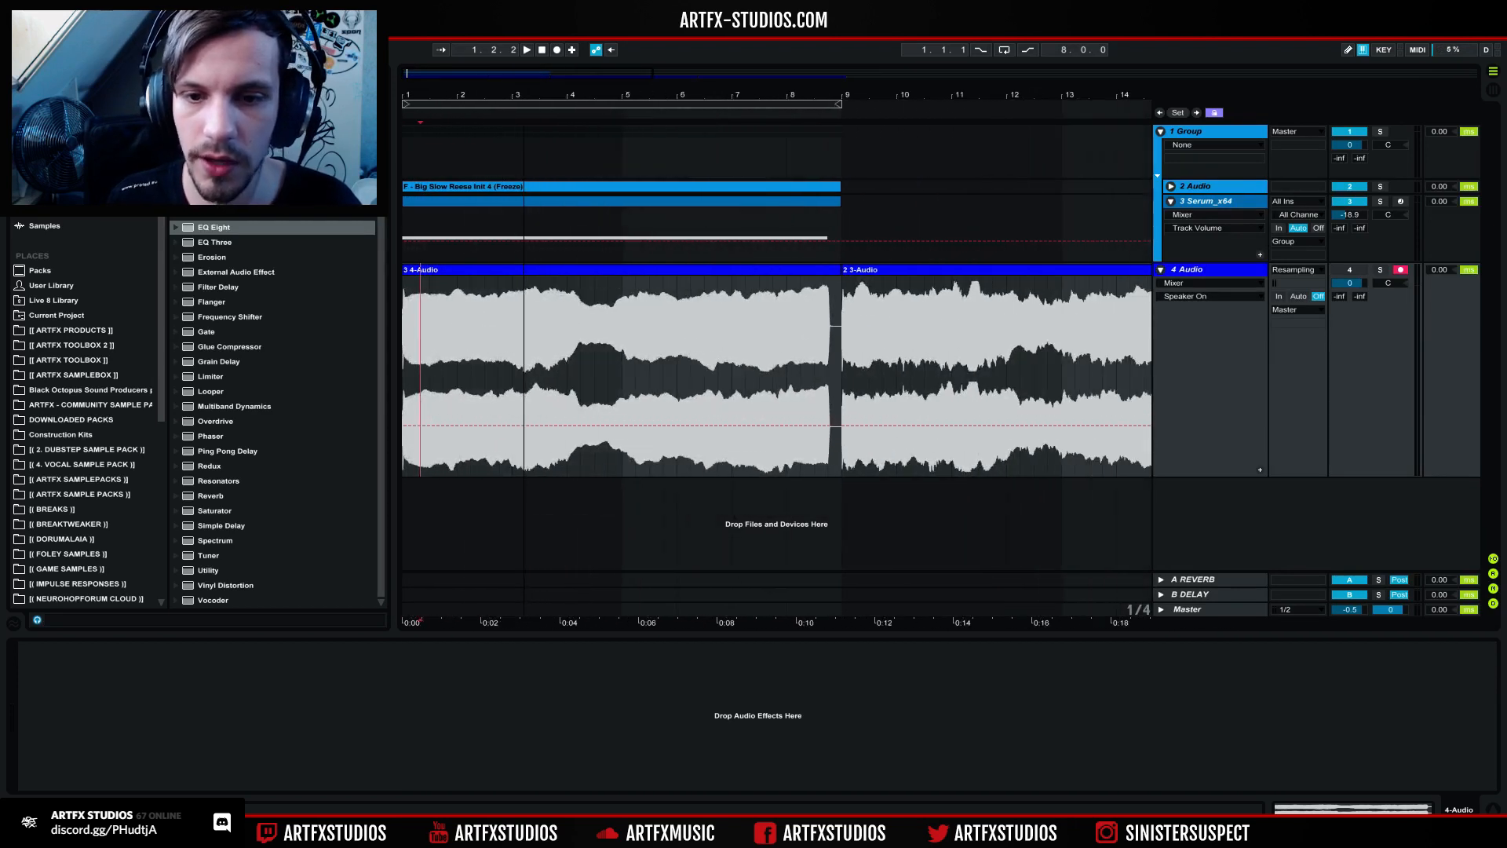
click(510, 269)
click(1379, 270)
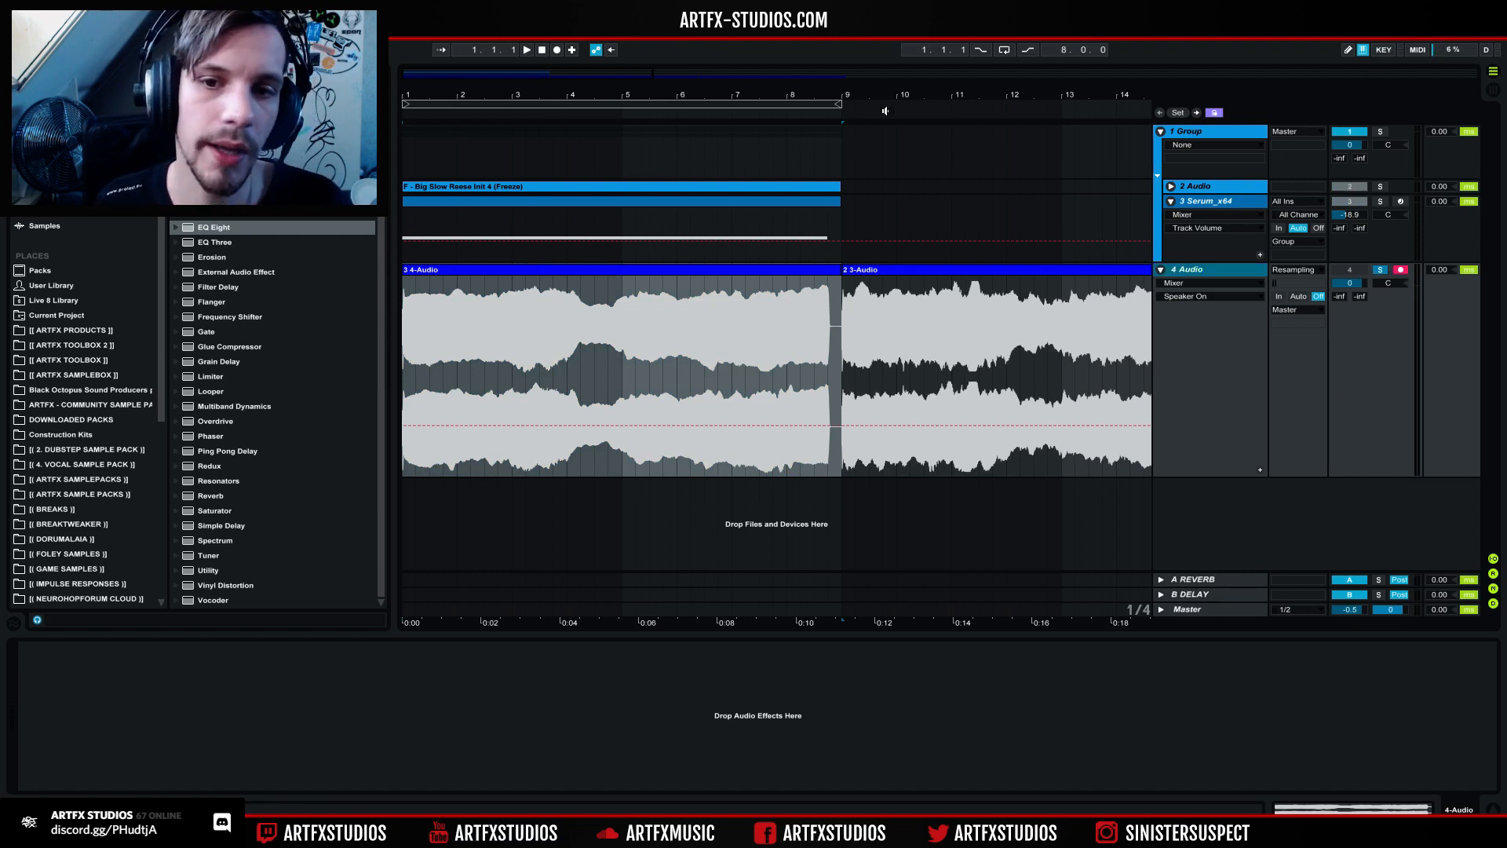
click(559, 271)
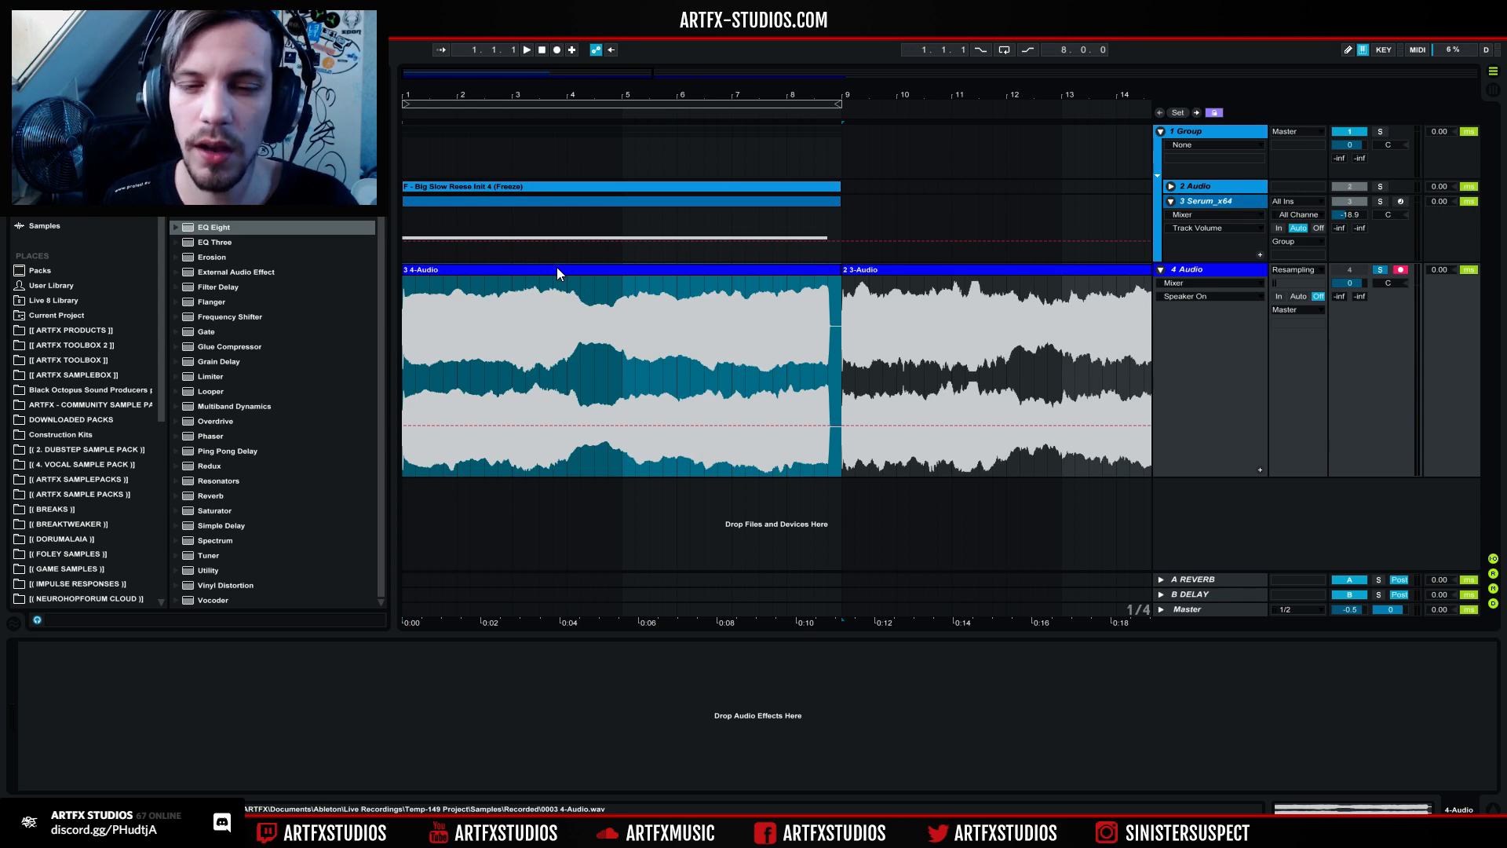